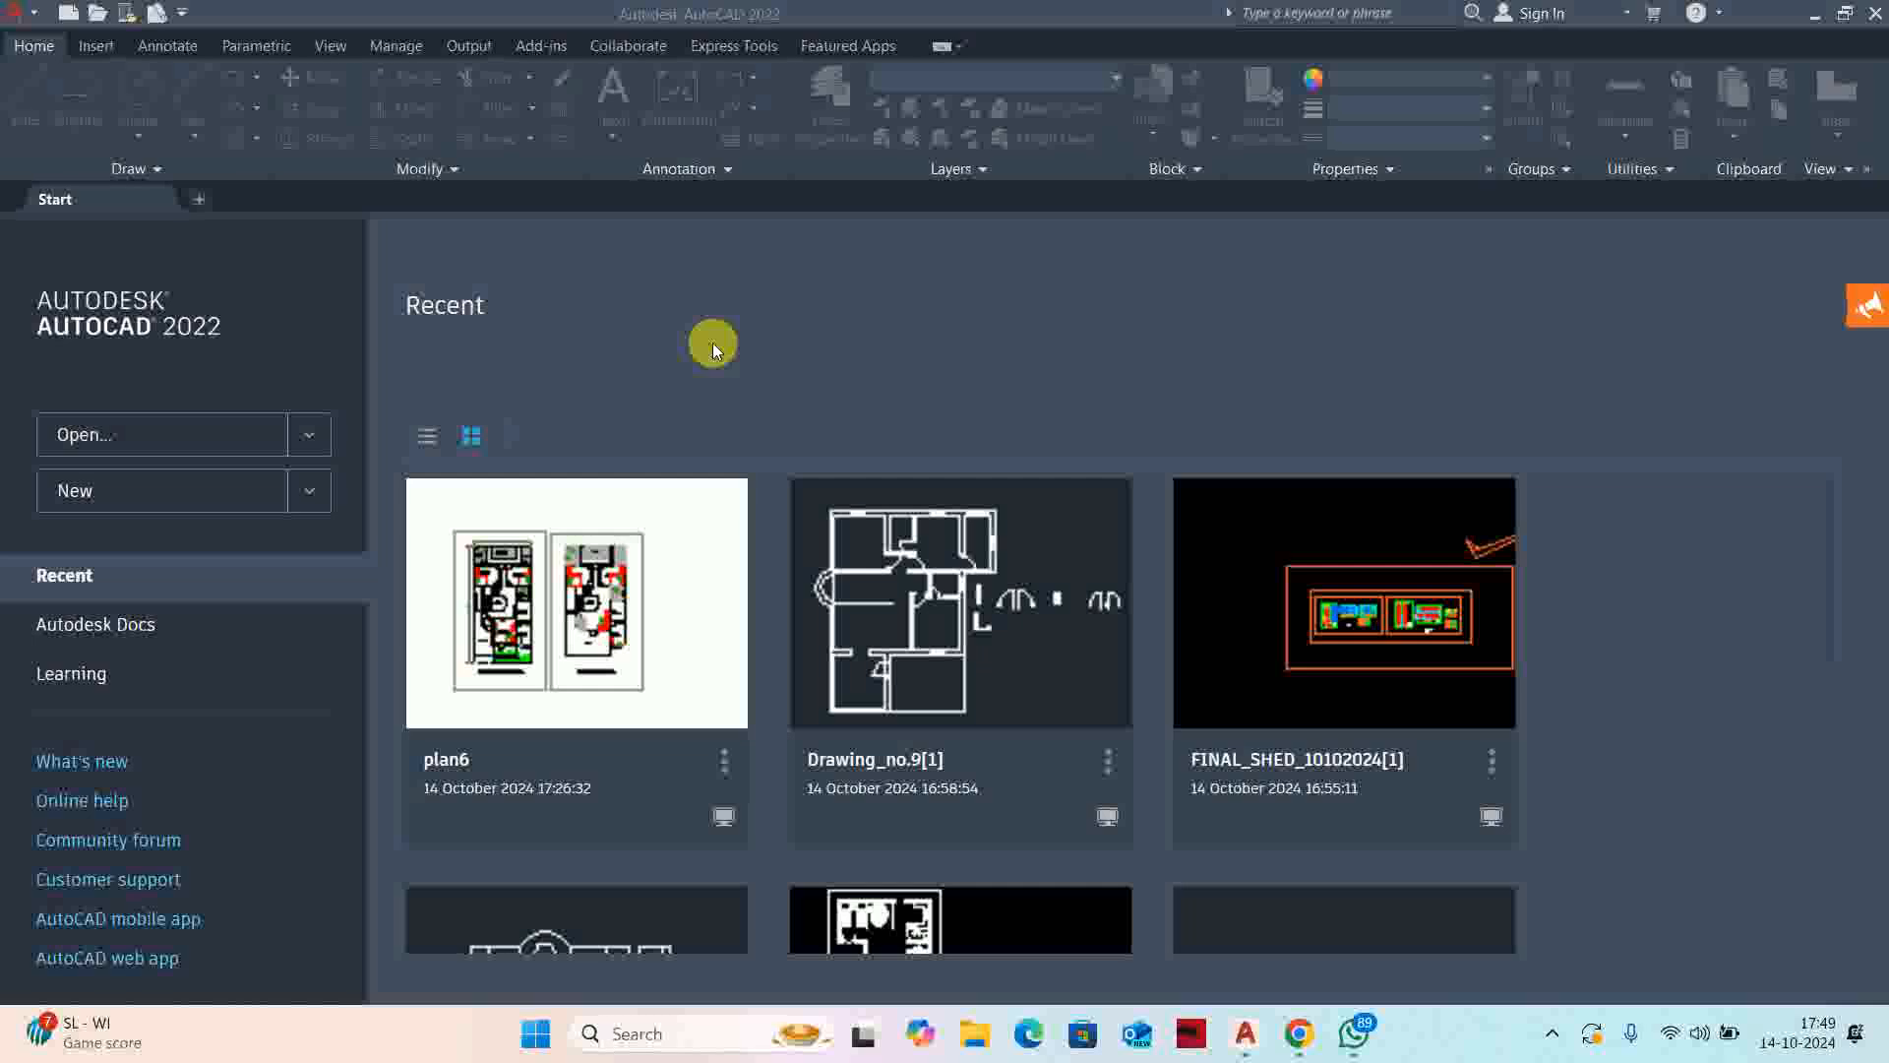
Start a new drawing and set the UCS icon to stay in the corner instead of at the origin
click(325, 497)
click(161, 577)
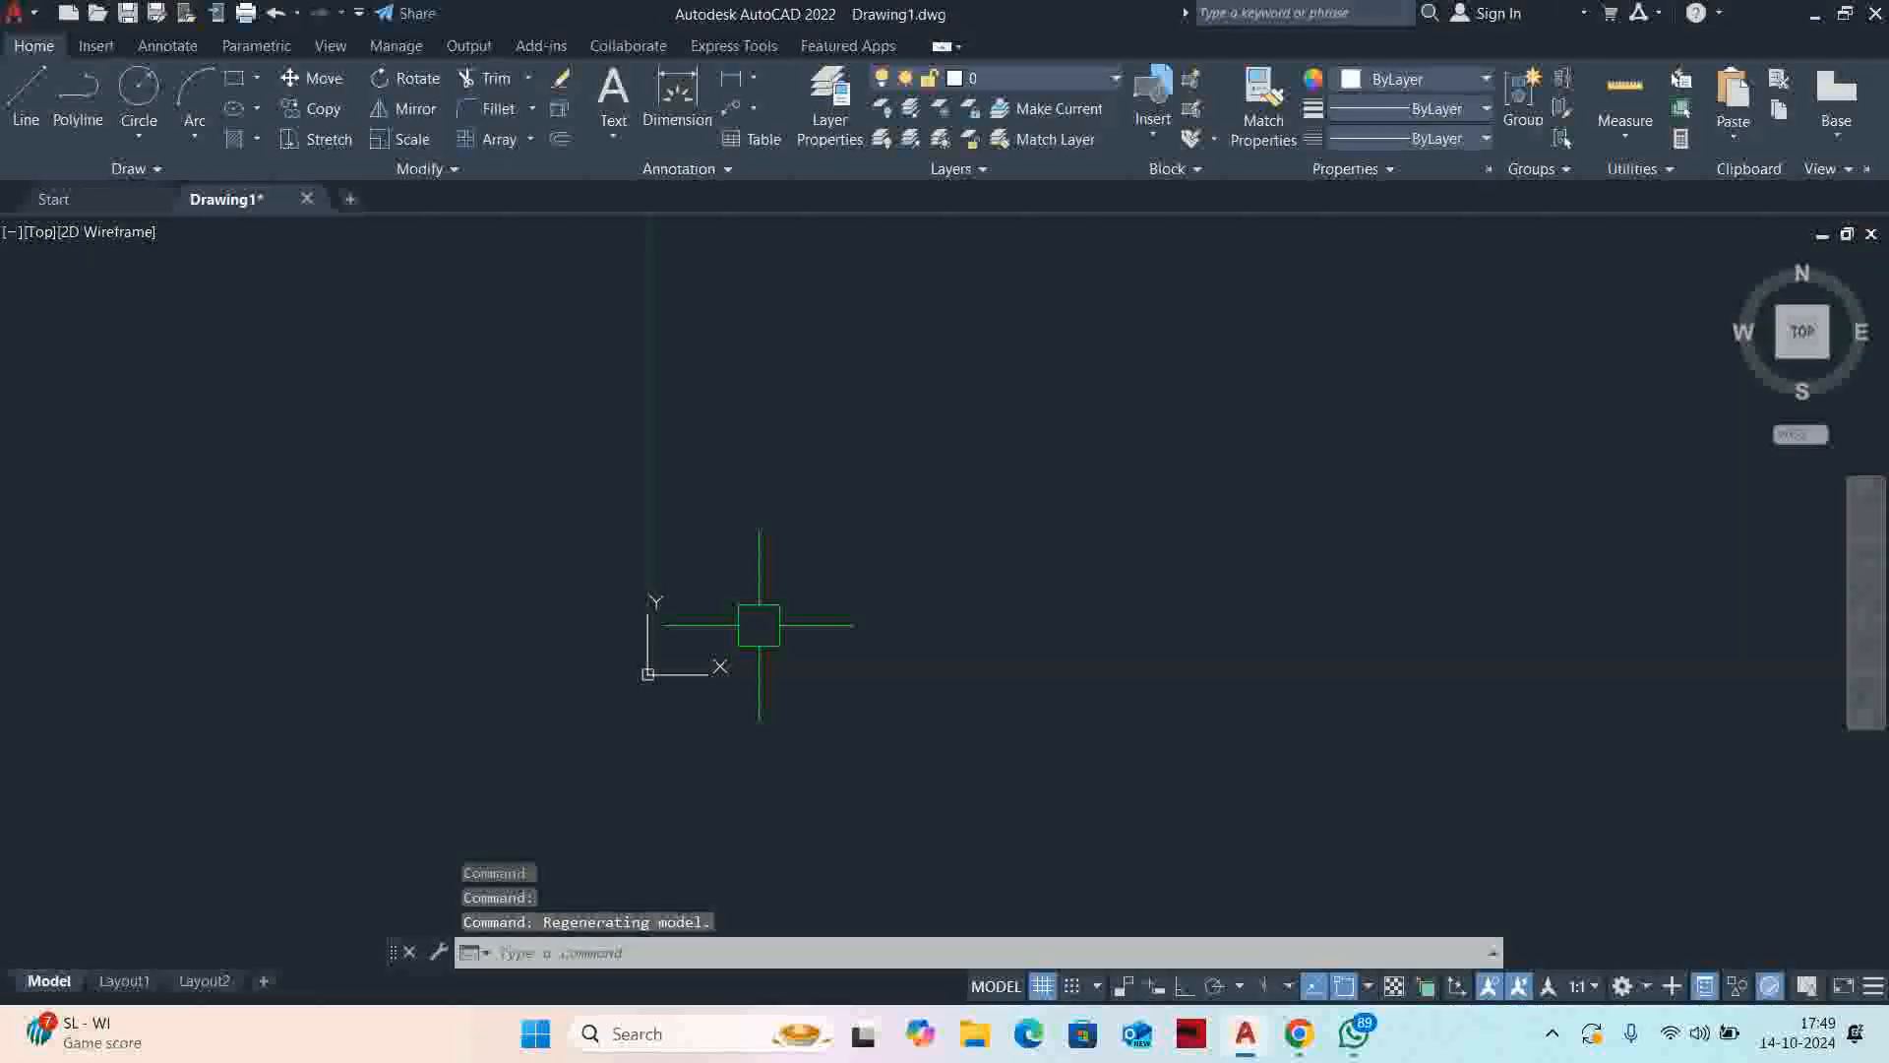
right_click(920, 647)
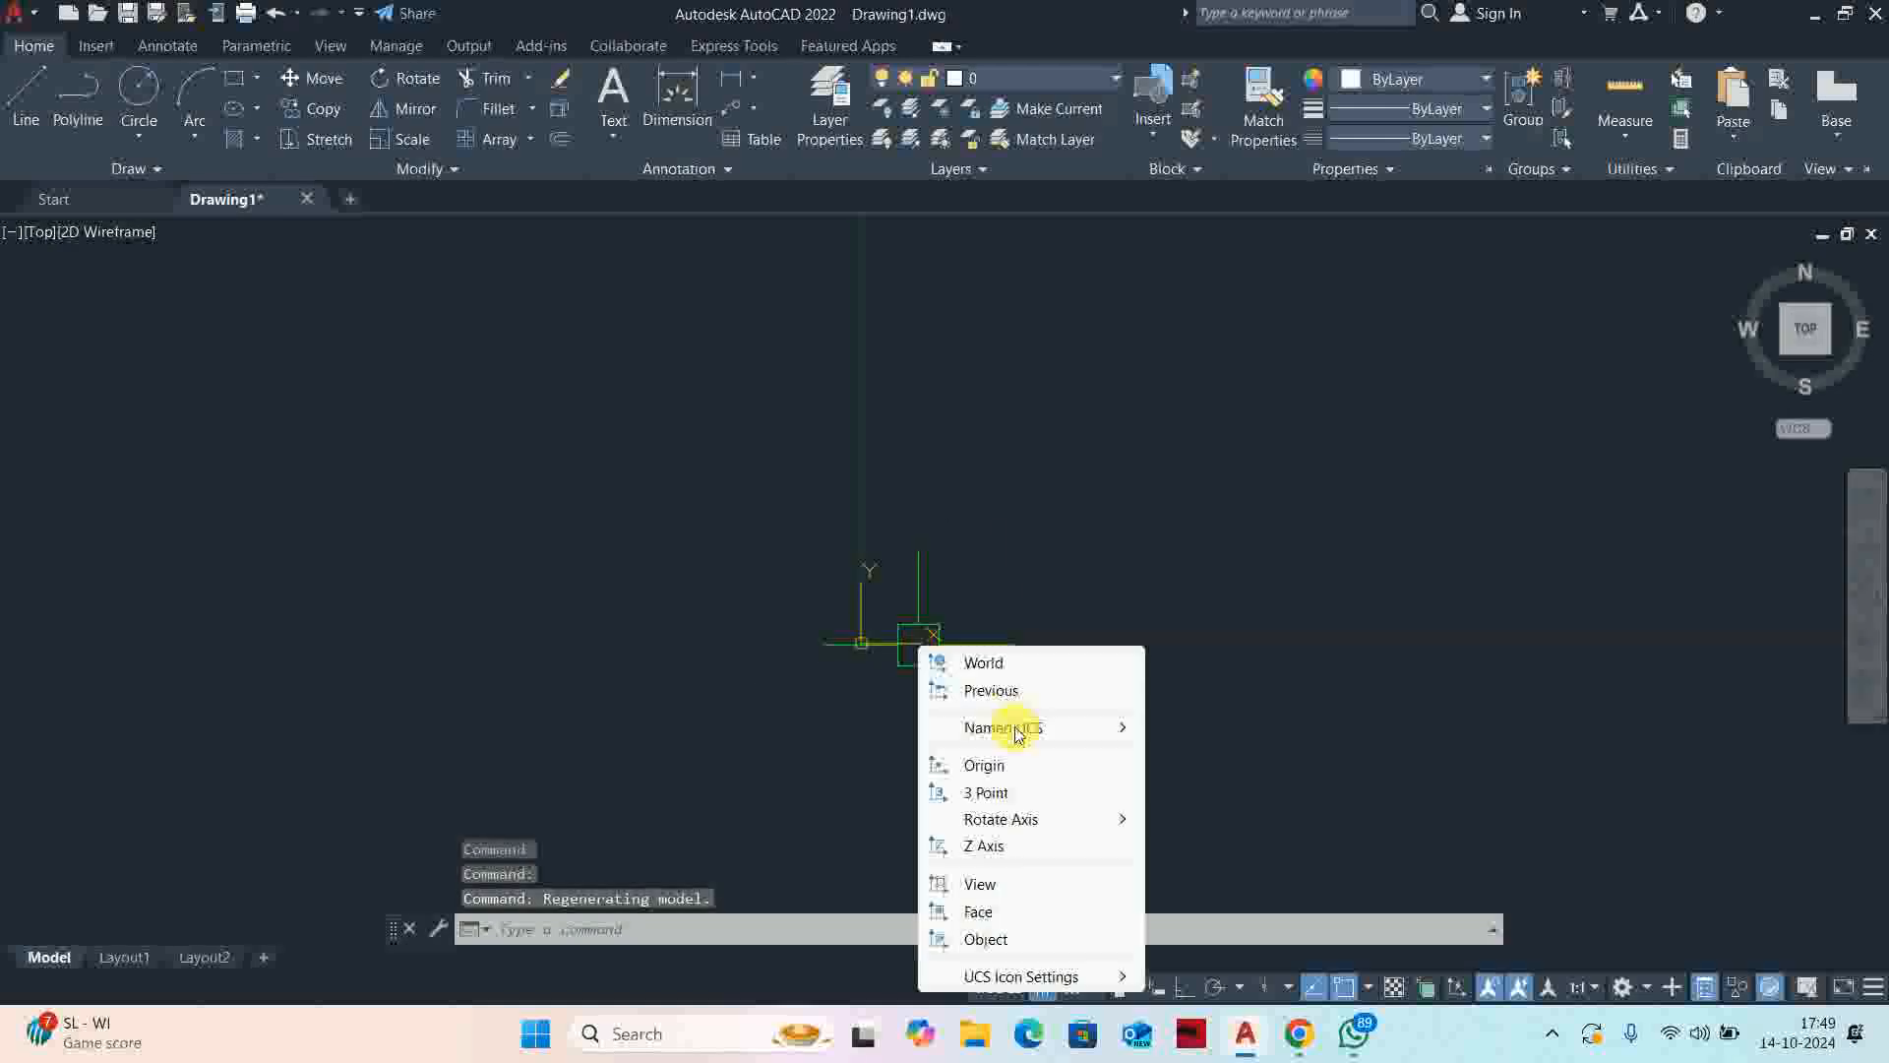
mouse_move(1023, 976)
click(1269, 972)
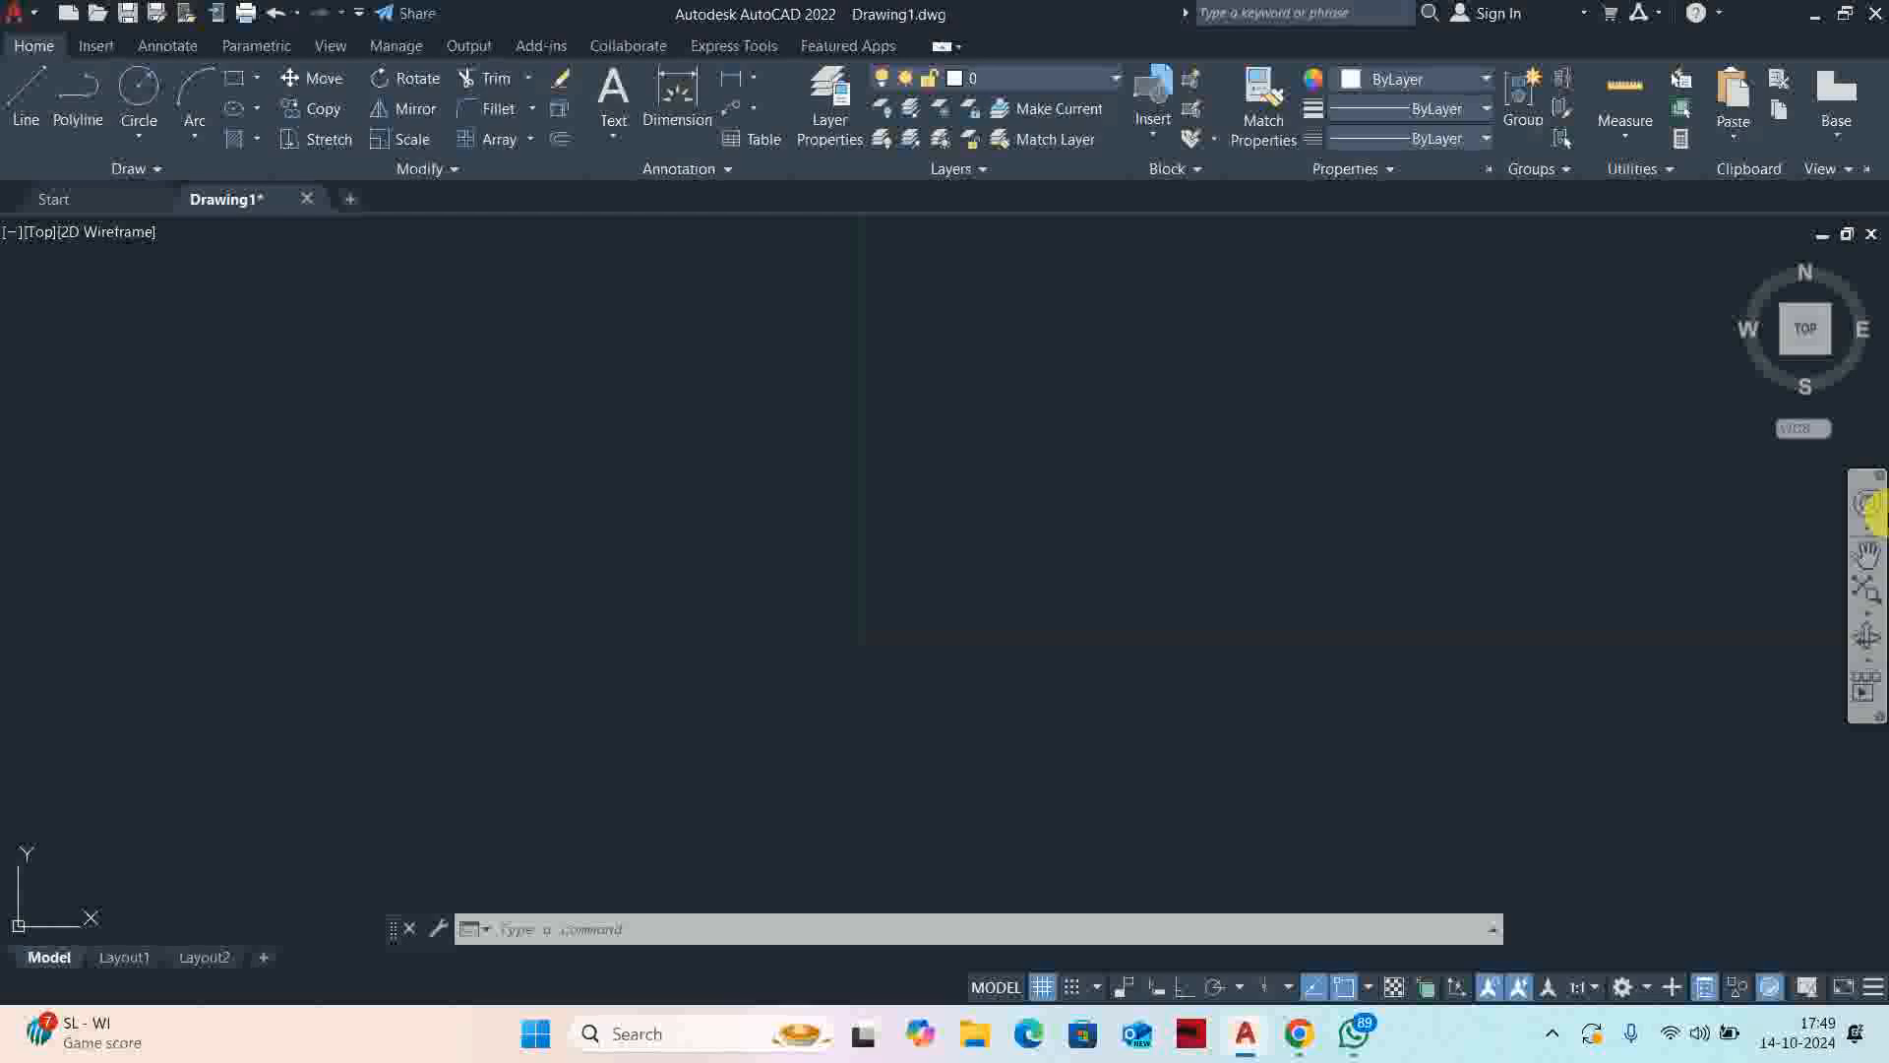
Draw a rectangle 15000 long and 18000 wide near the drawing origin
text(rec)
key(Return)
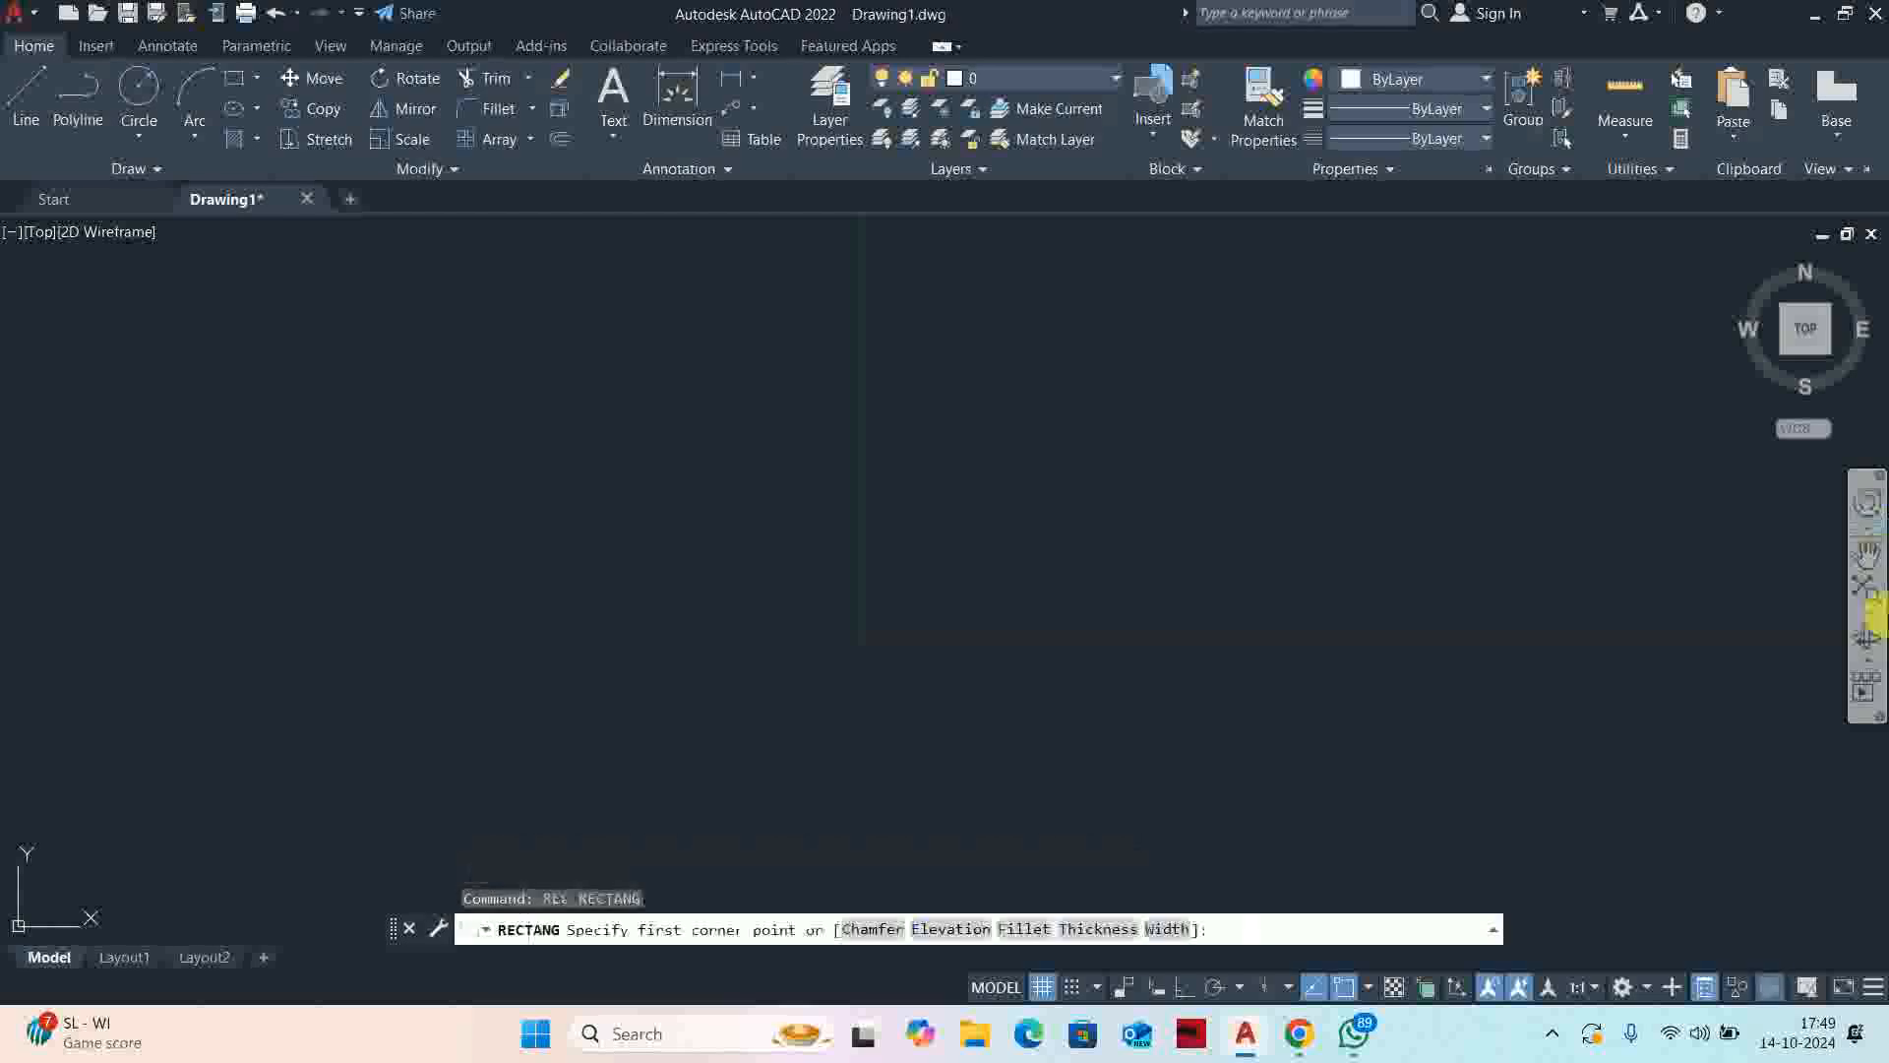
click(874, 632)
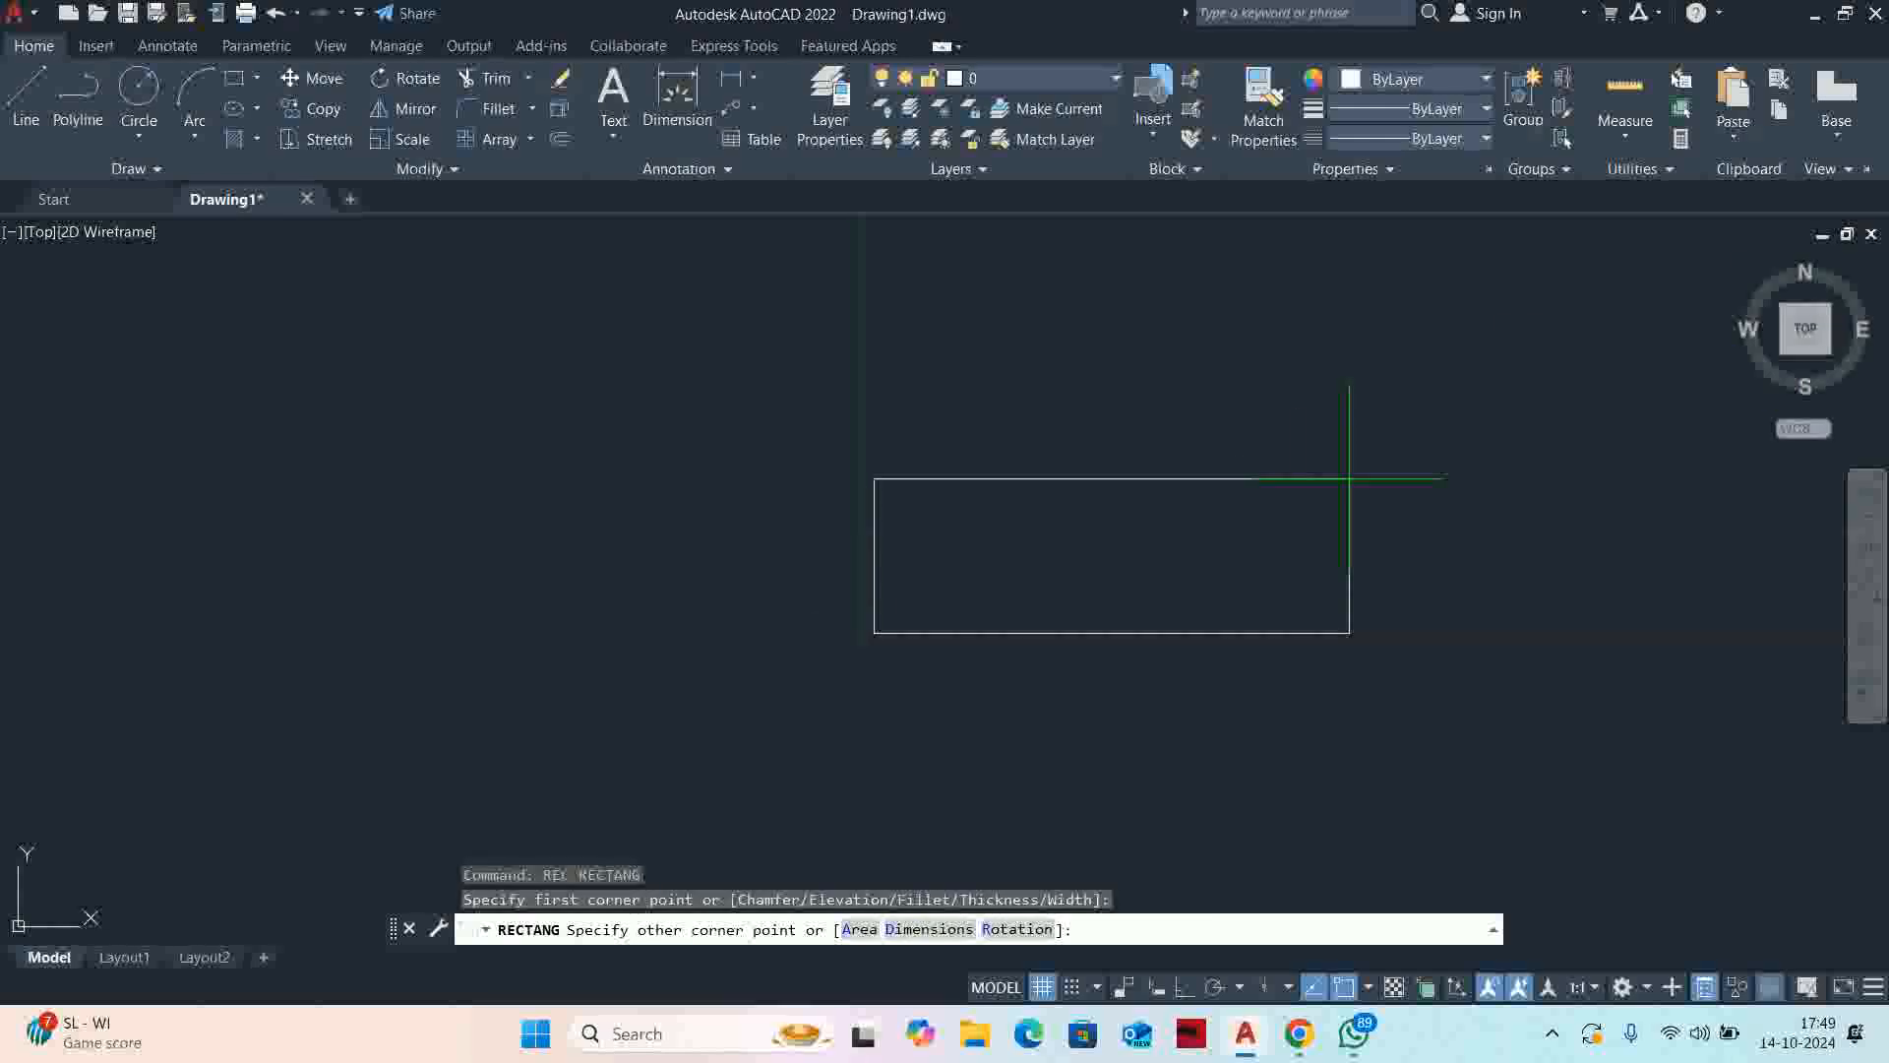
text(d)
key(Return)
text(15000)
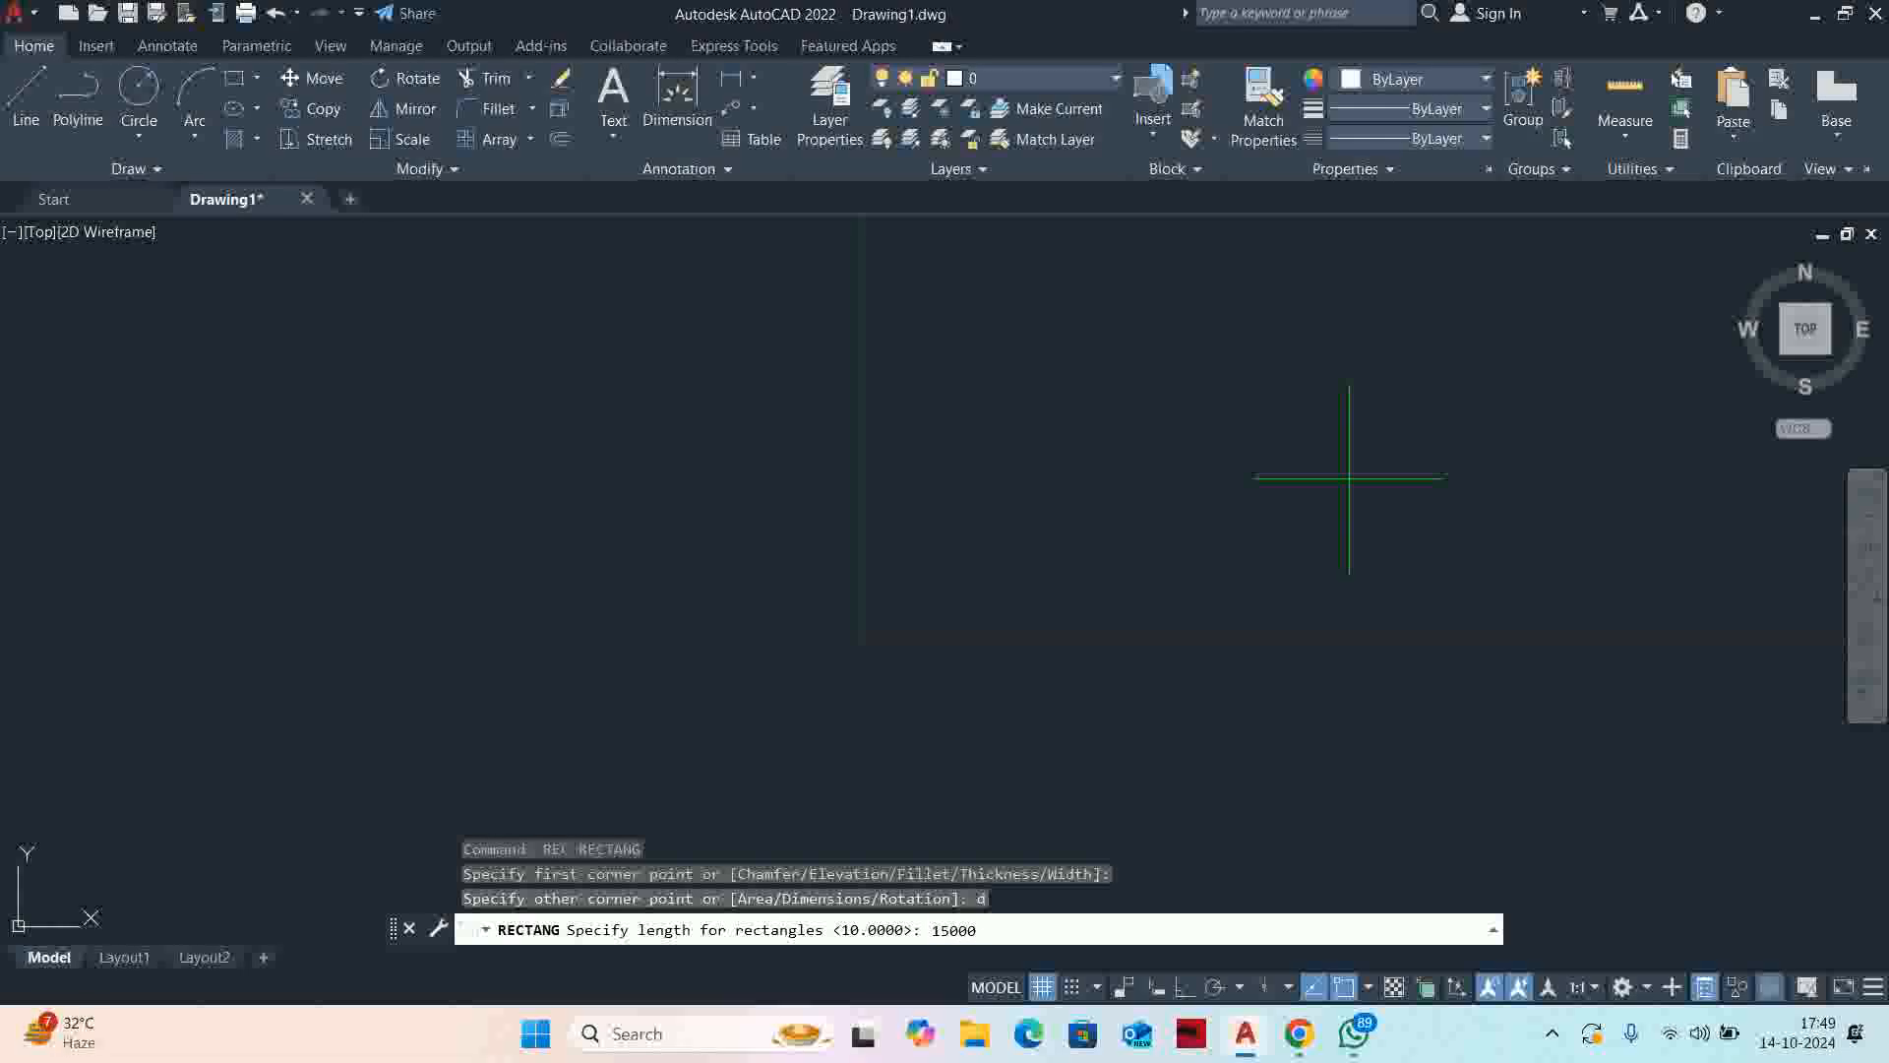
key(Return)
text(18000)
key(Return)
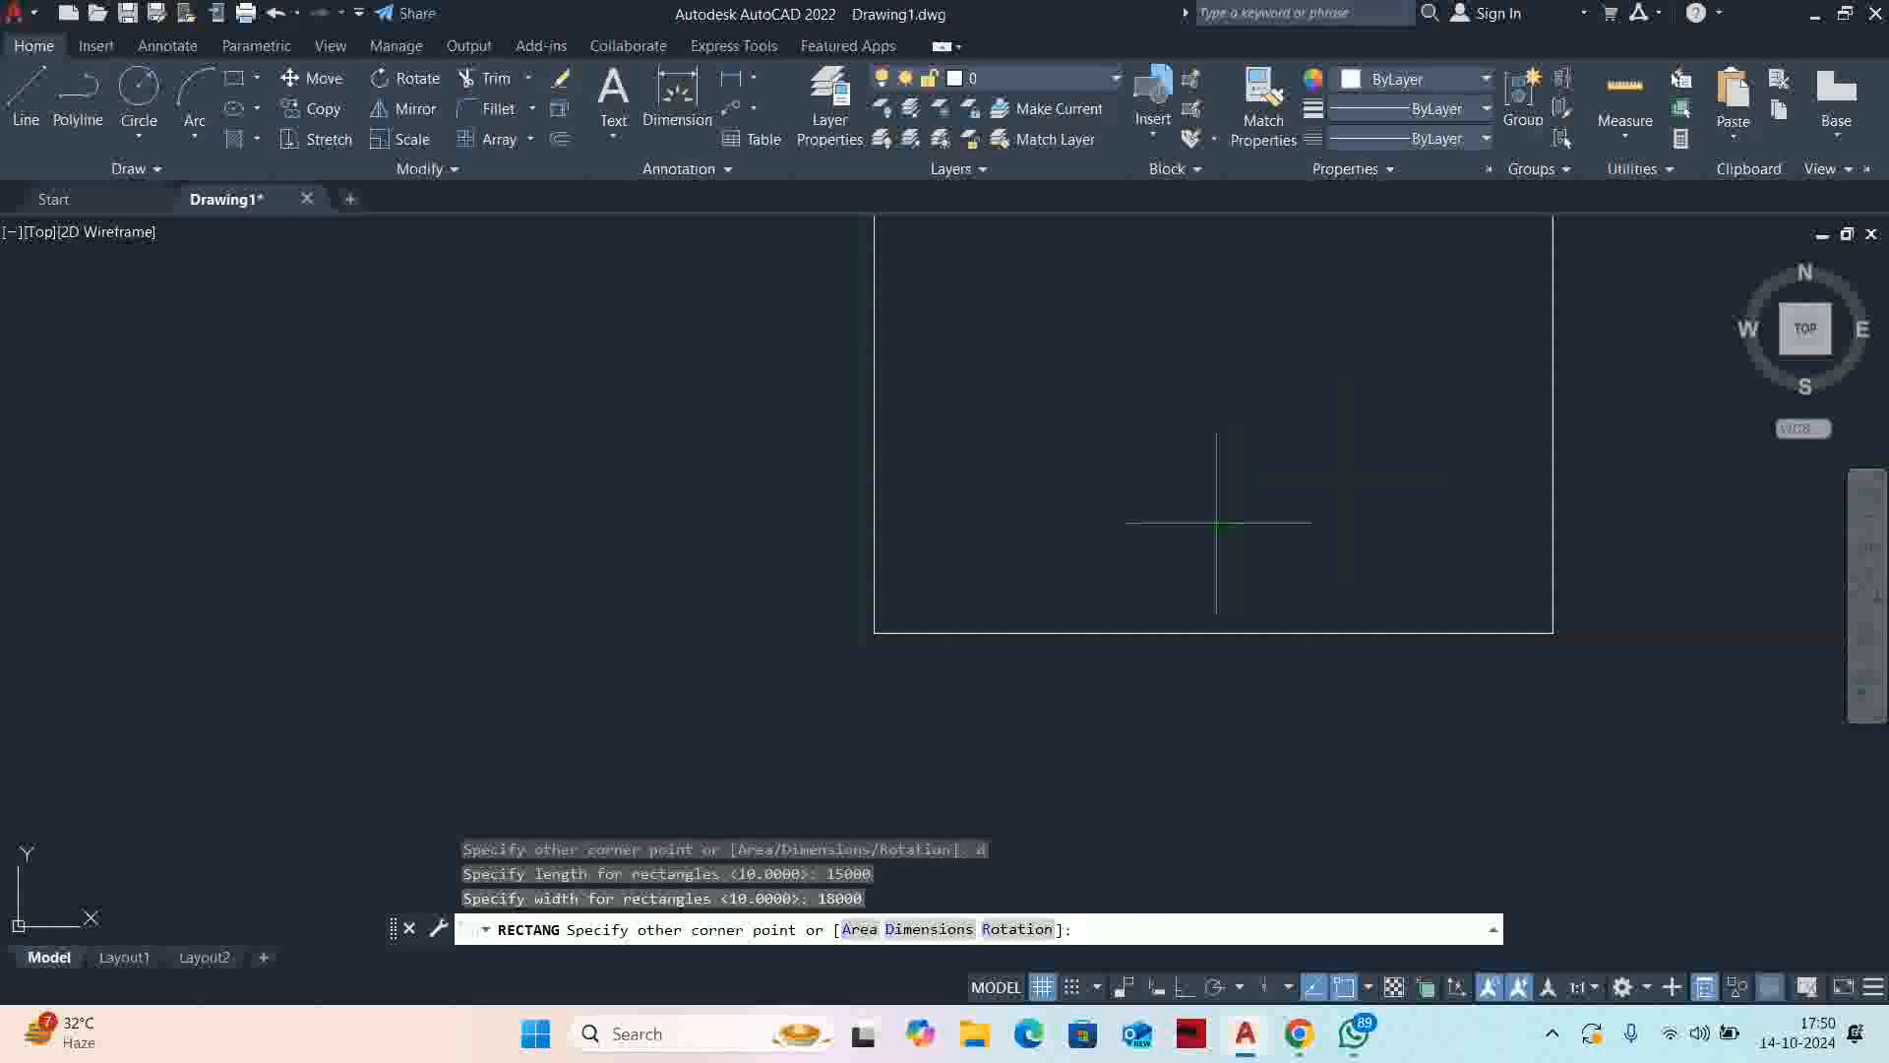
click(1171, 464)
scroll(1168, 462, down, 4)
middle_drag(1164, 468, 940, 500)
key(Escape)
key(Escape)
key(Escape)
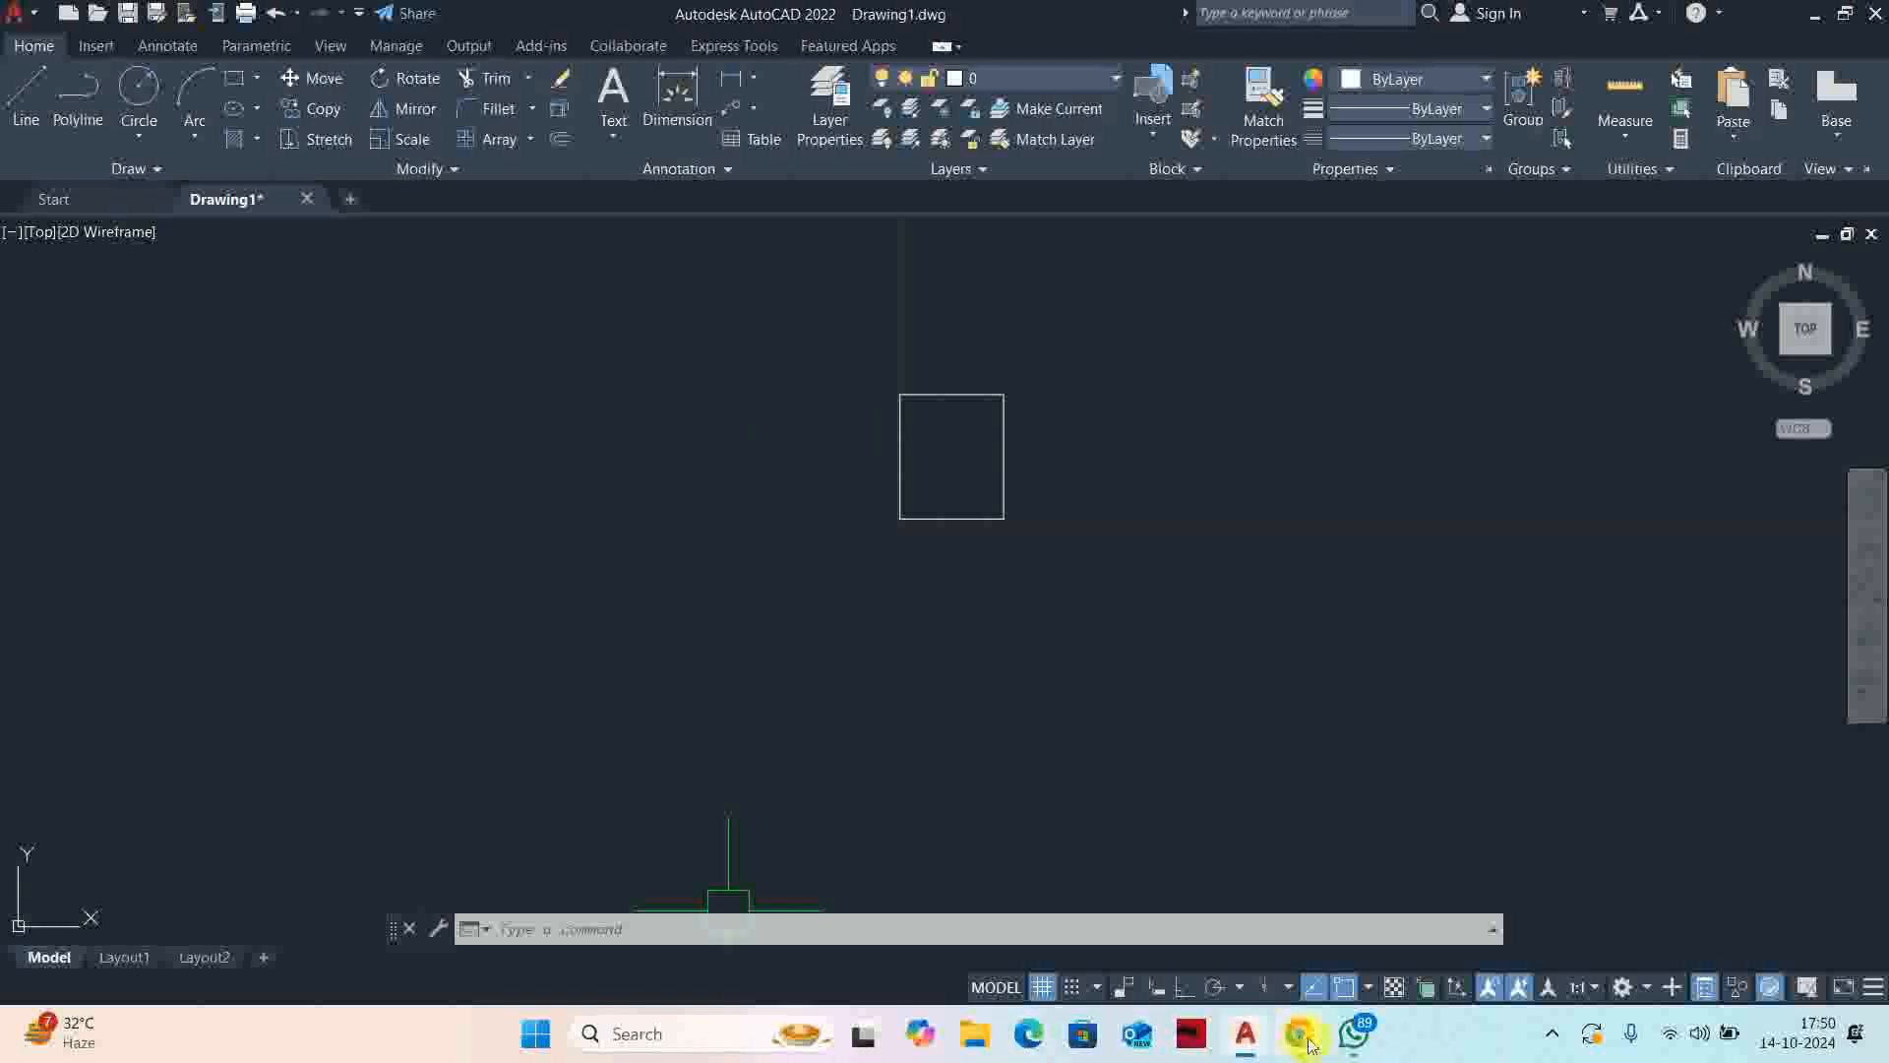
Switch to the Google Meet call, admit the waiting participant, and return to the AutoCAD drawing
mouse_move(1299, 1033)
click(1194, 902)
click(1737, 872)
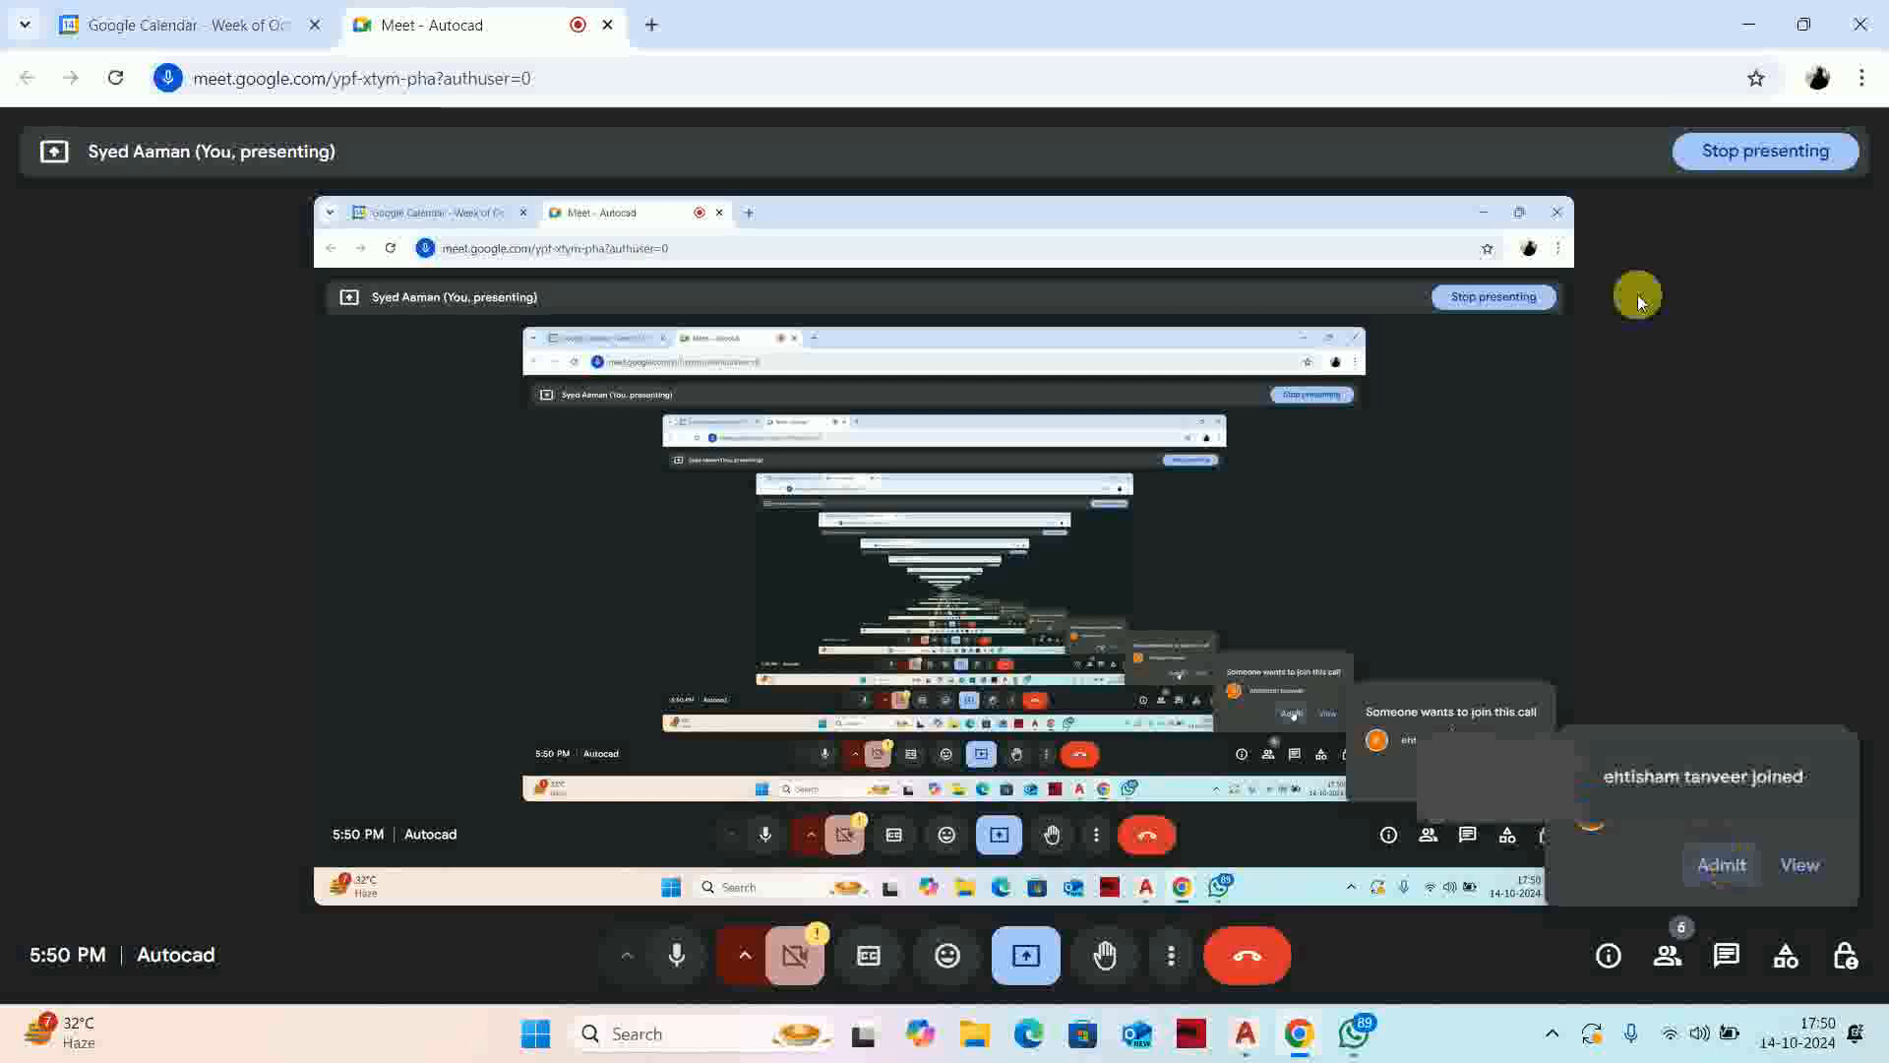
click(1749, 25)
scroll(972, 431, up, 5)
middle_drag(970, 434, 987, 509)
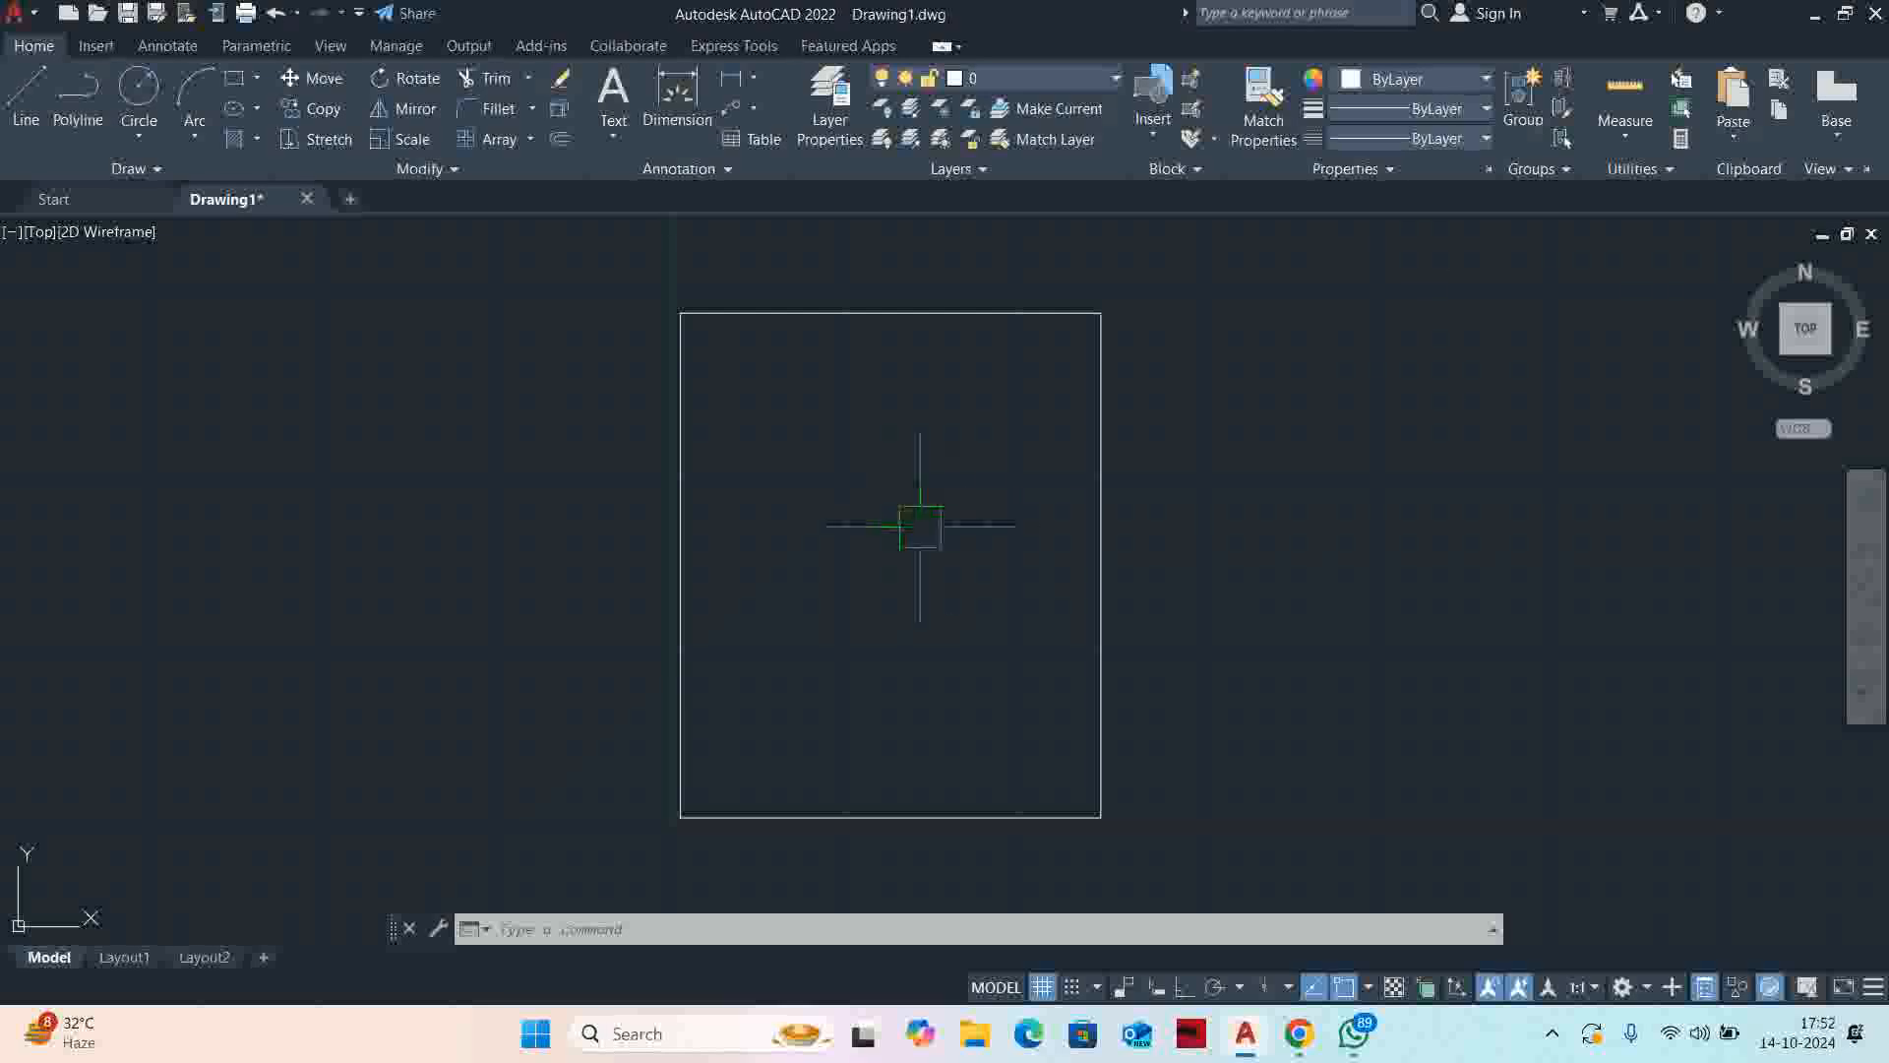
key(Escape)
key(Escape)
key(Escape)
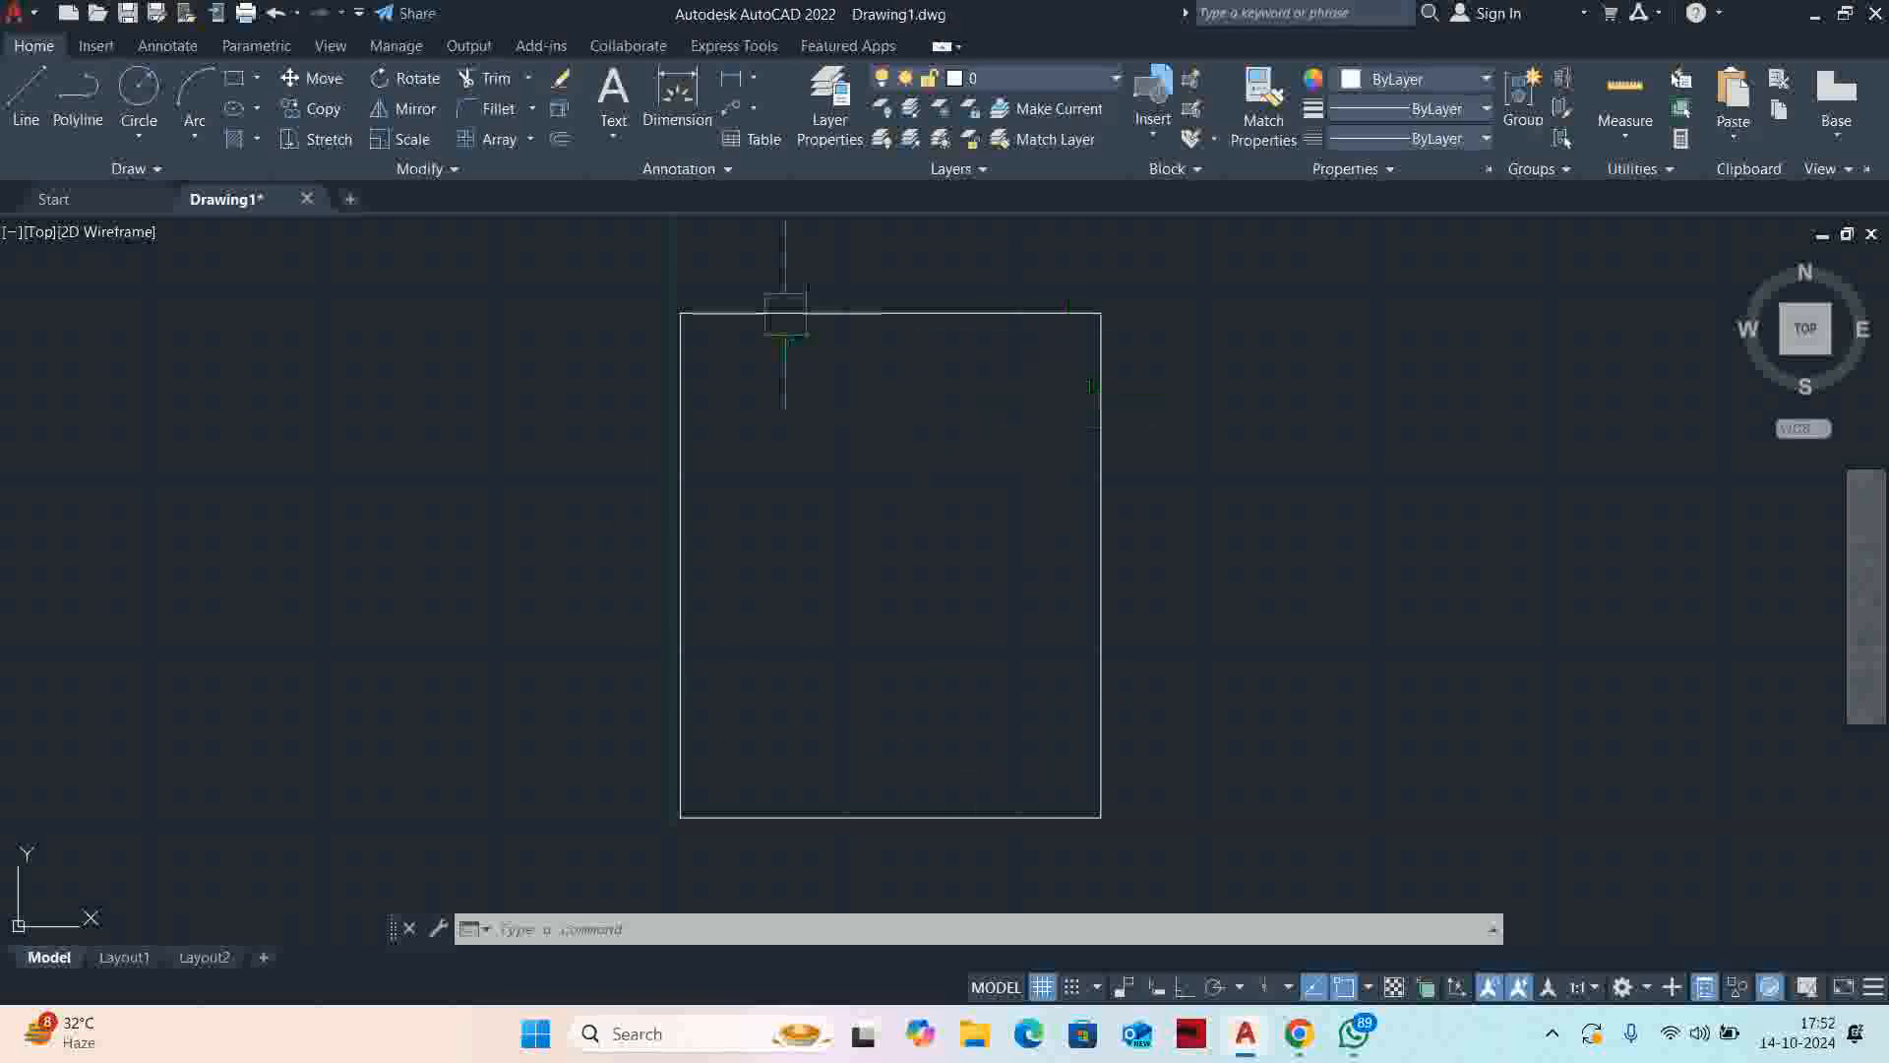
Modify the ISO-25 dimension style to use a period as the decimal separator
key(Escape)
key(Escape)
key(Escape)
text(c)
key(Return)
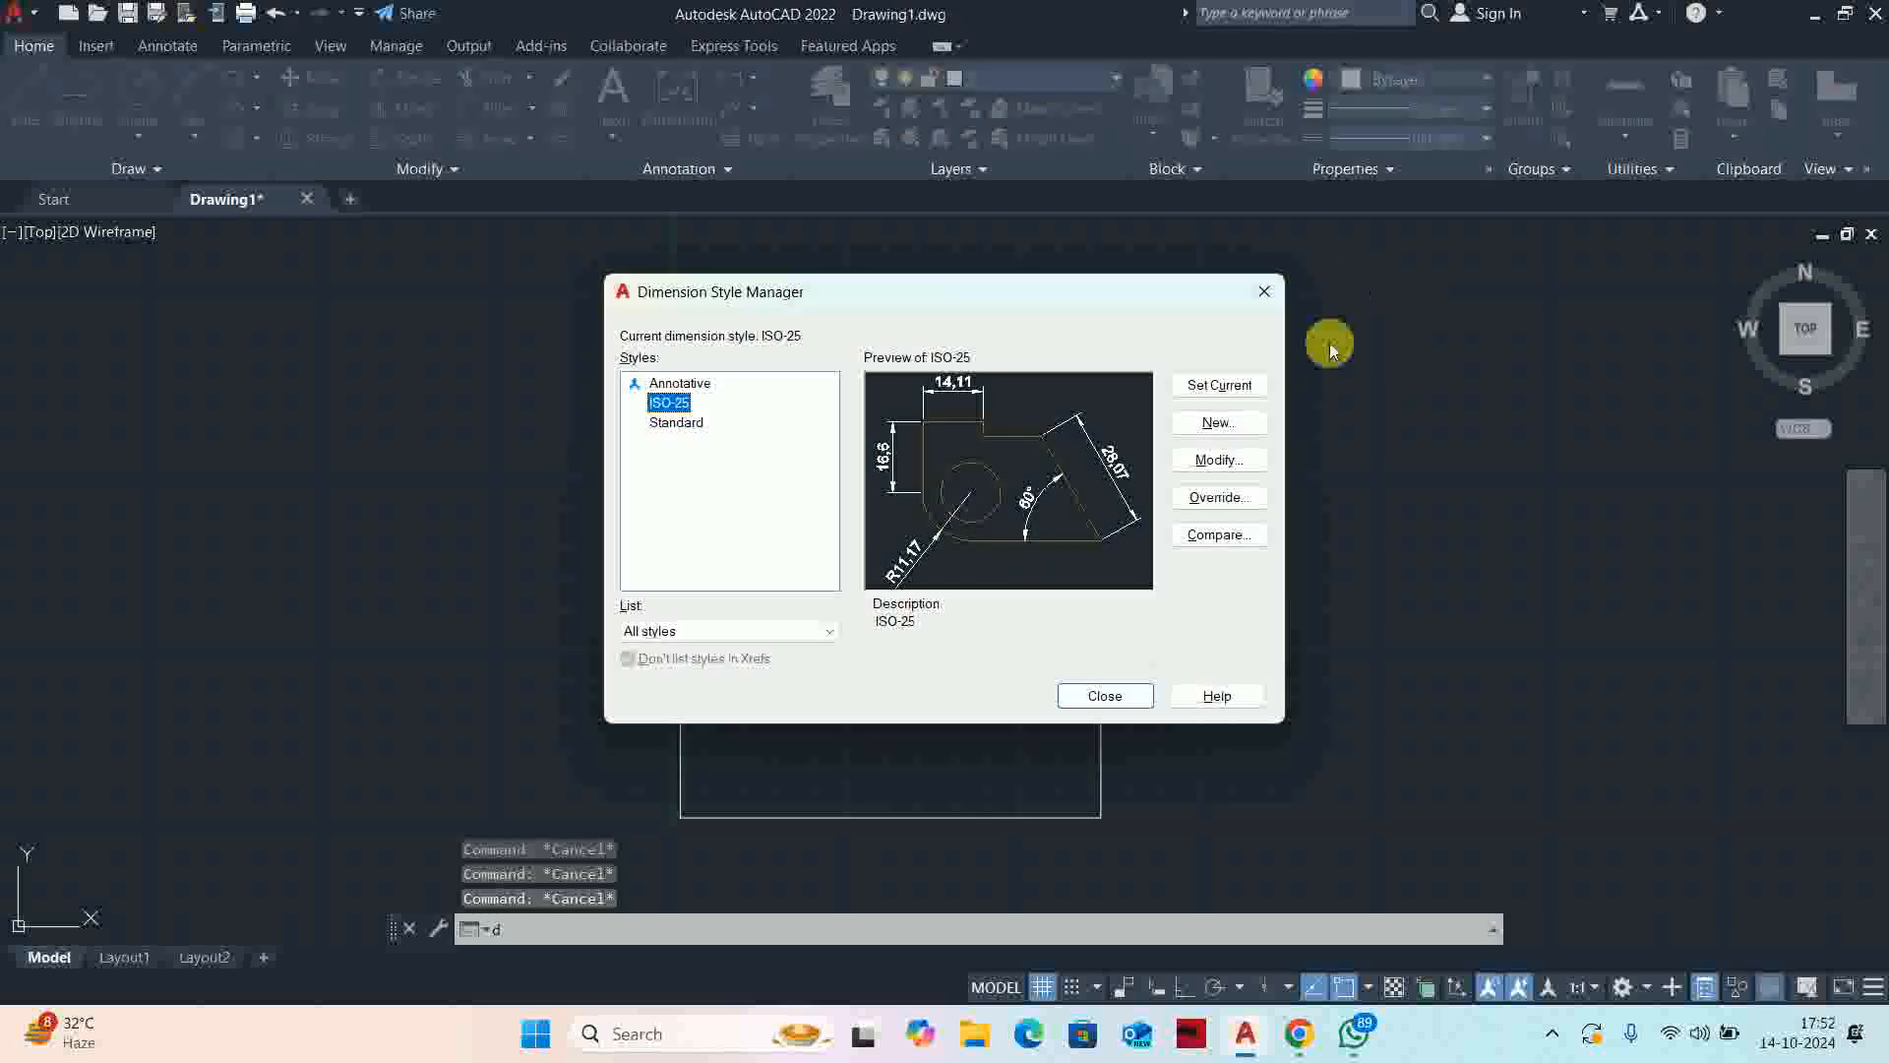
click(1216, 460)
click(1044, 311)
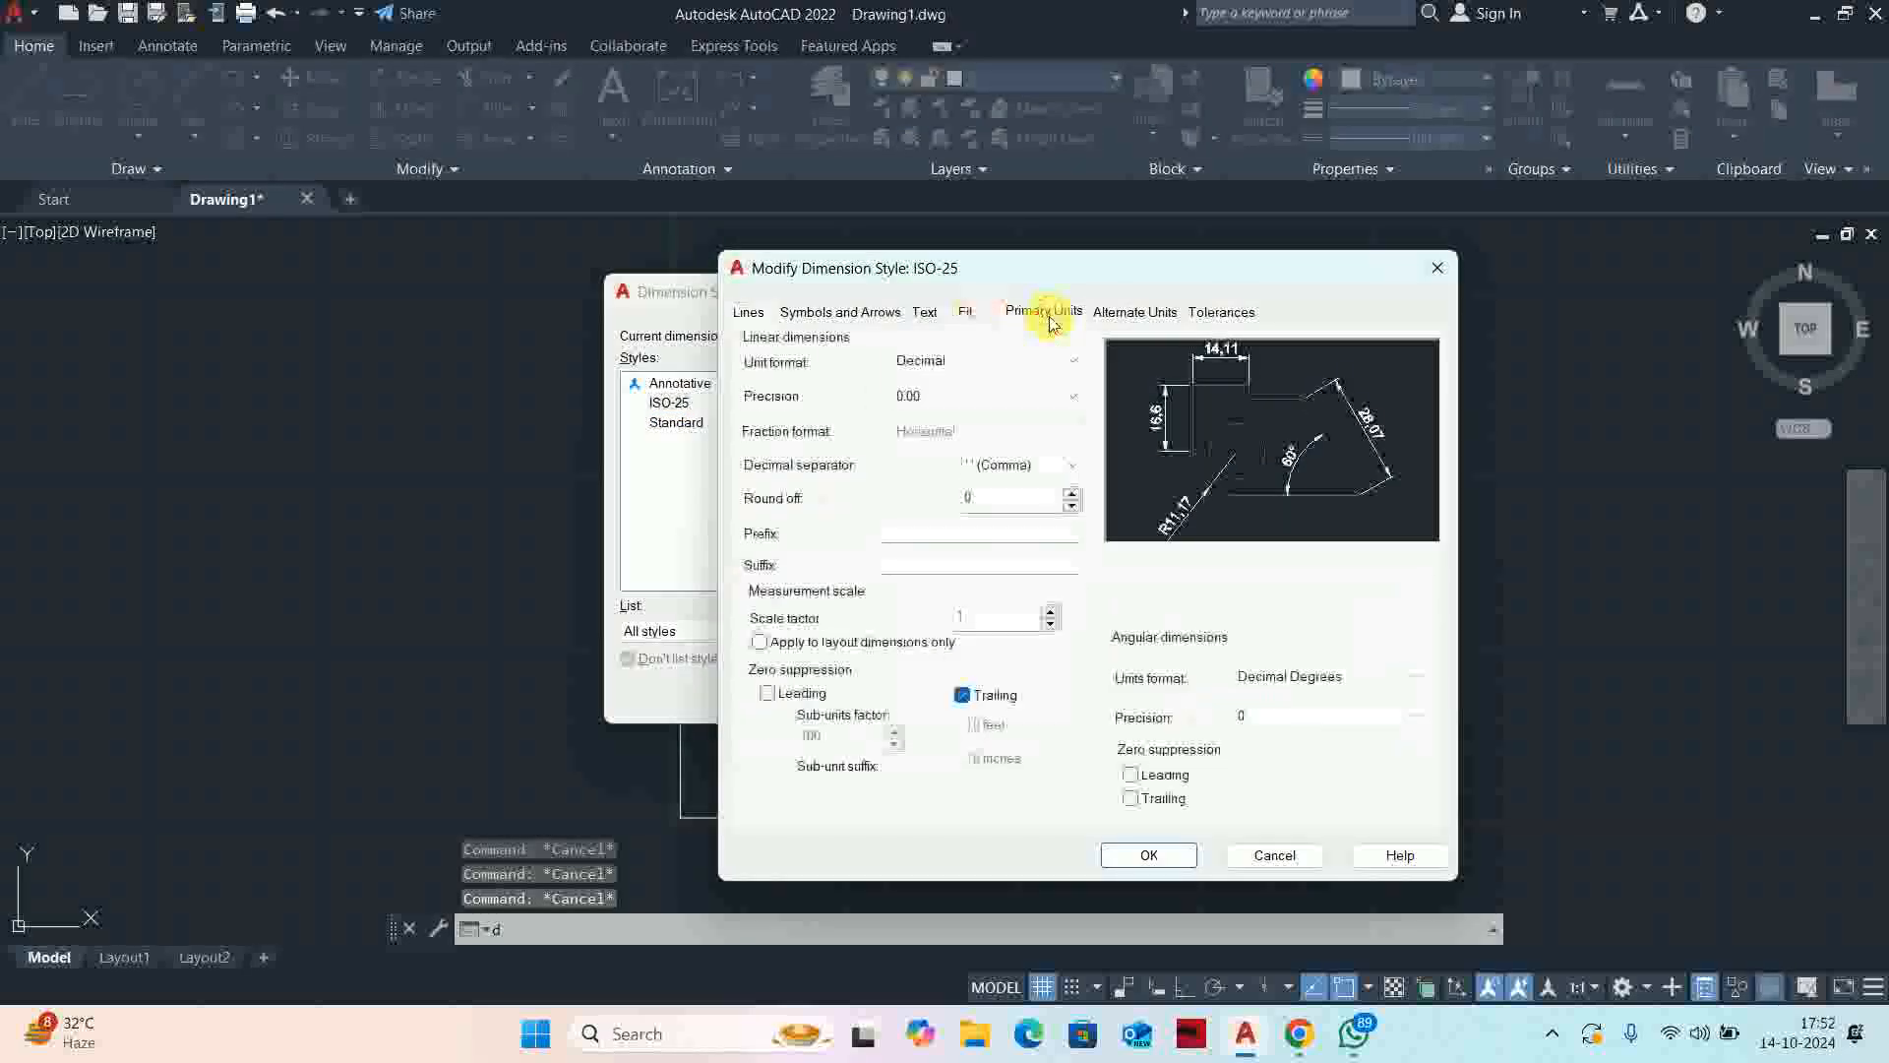
click(984, 465)
click(994, 478)
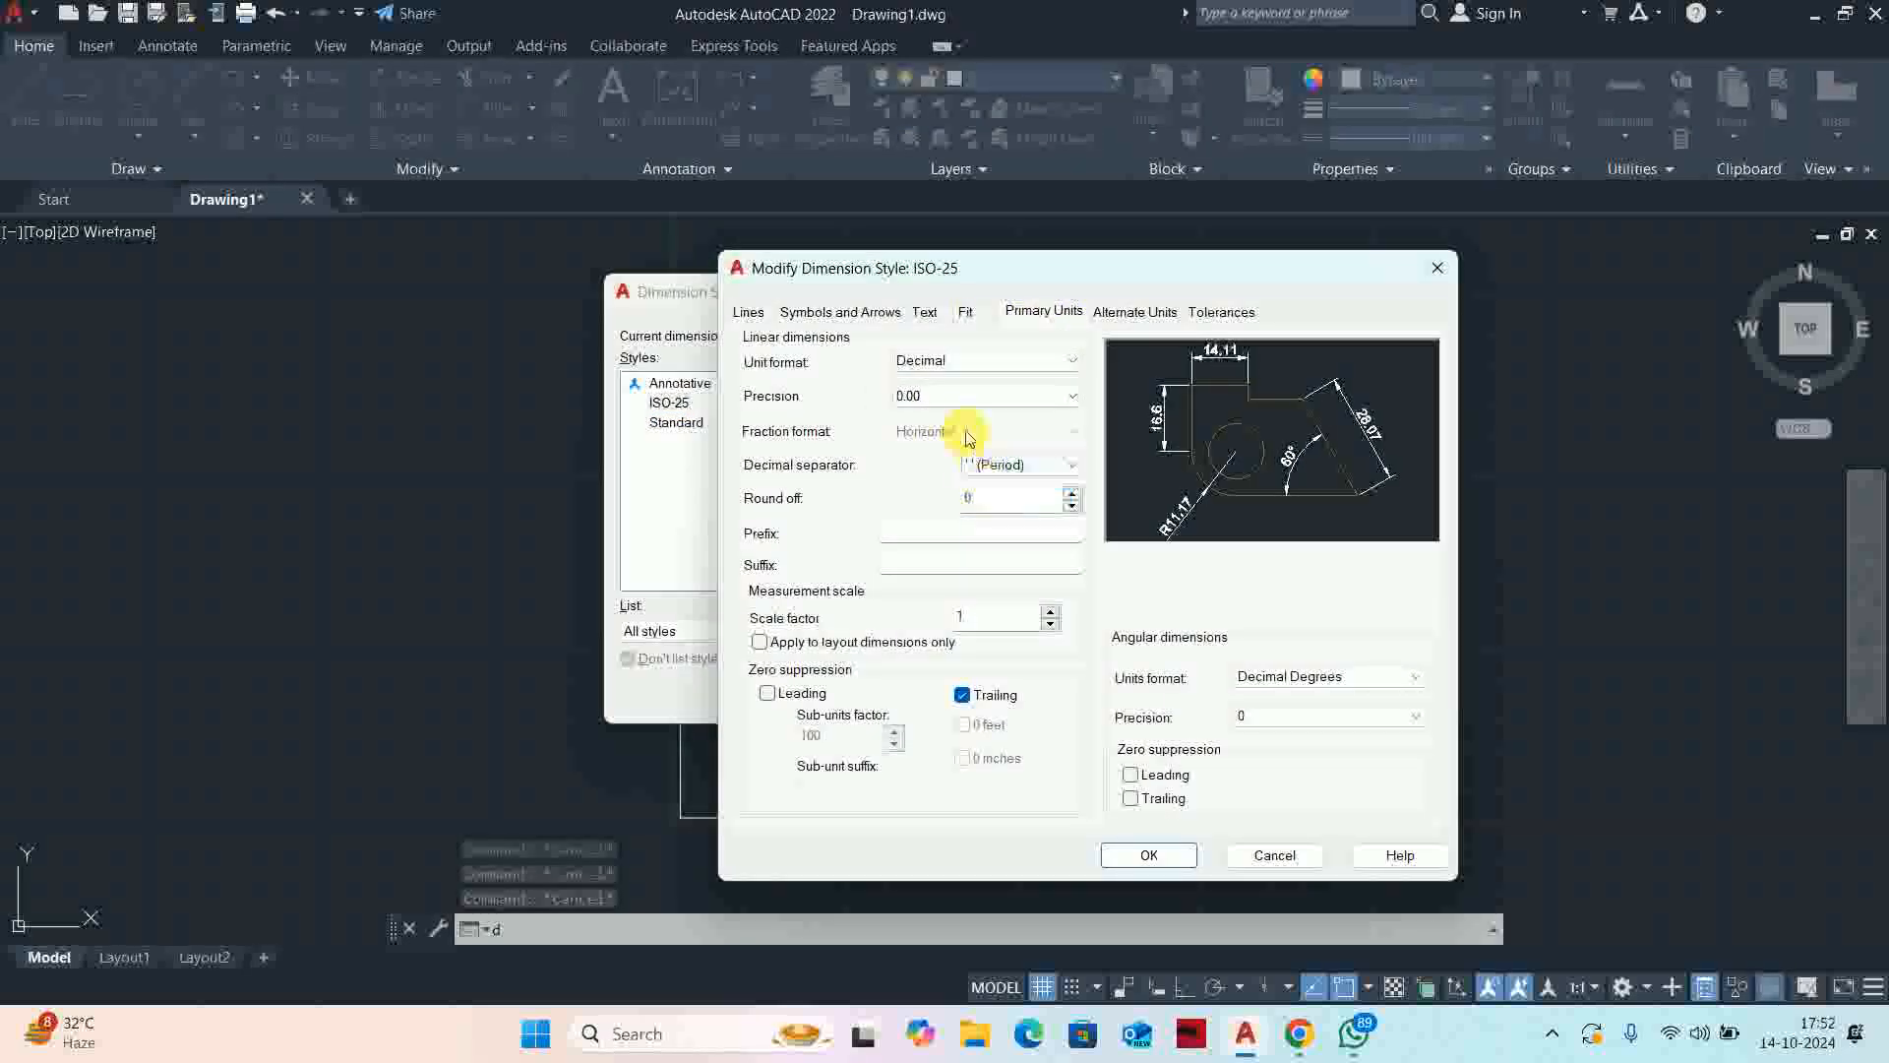
Set the dimension text's vertical placement to Centered and its text height to 100
click(924, 310)
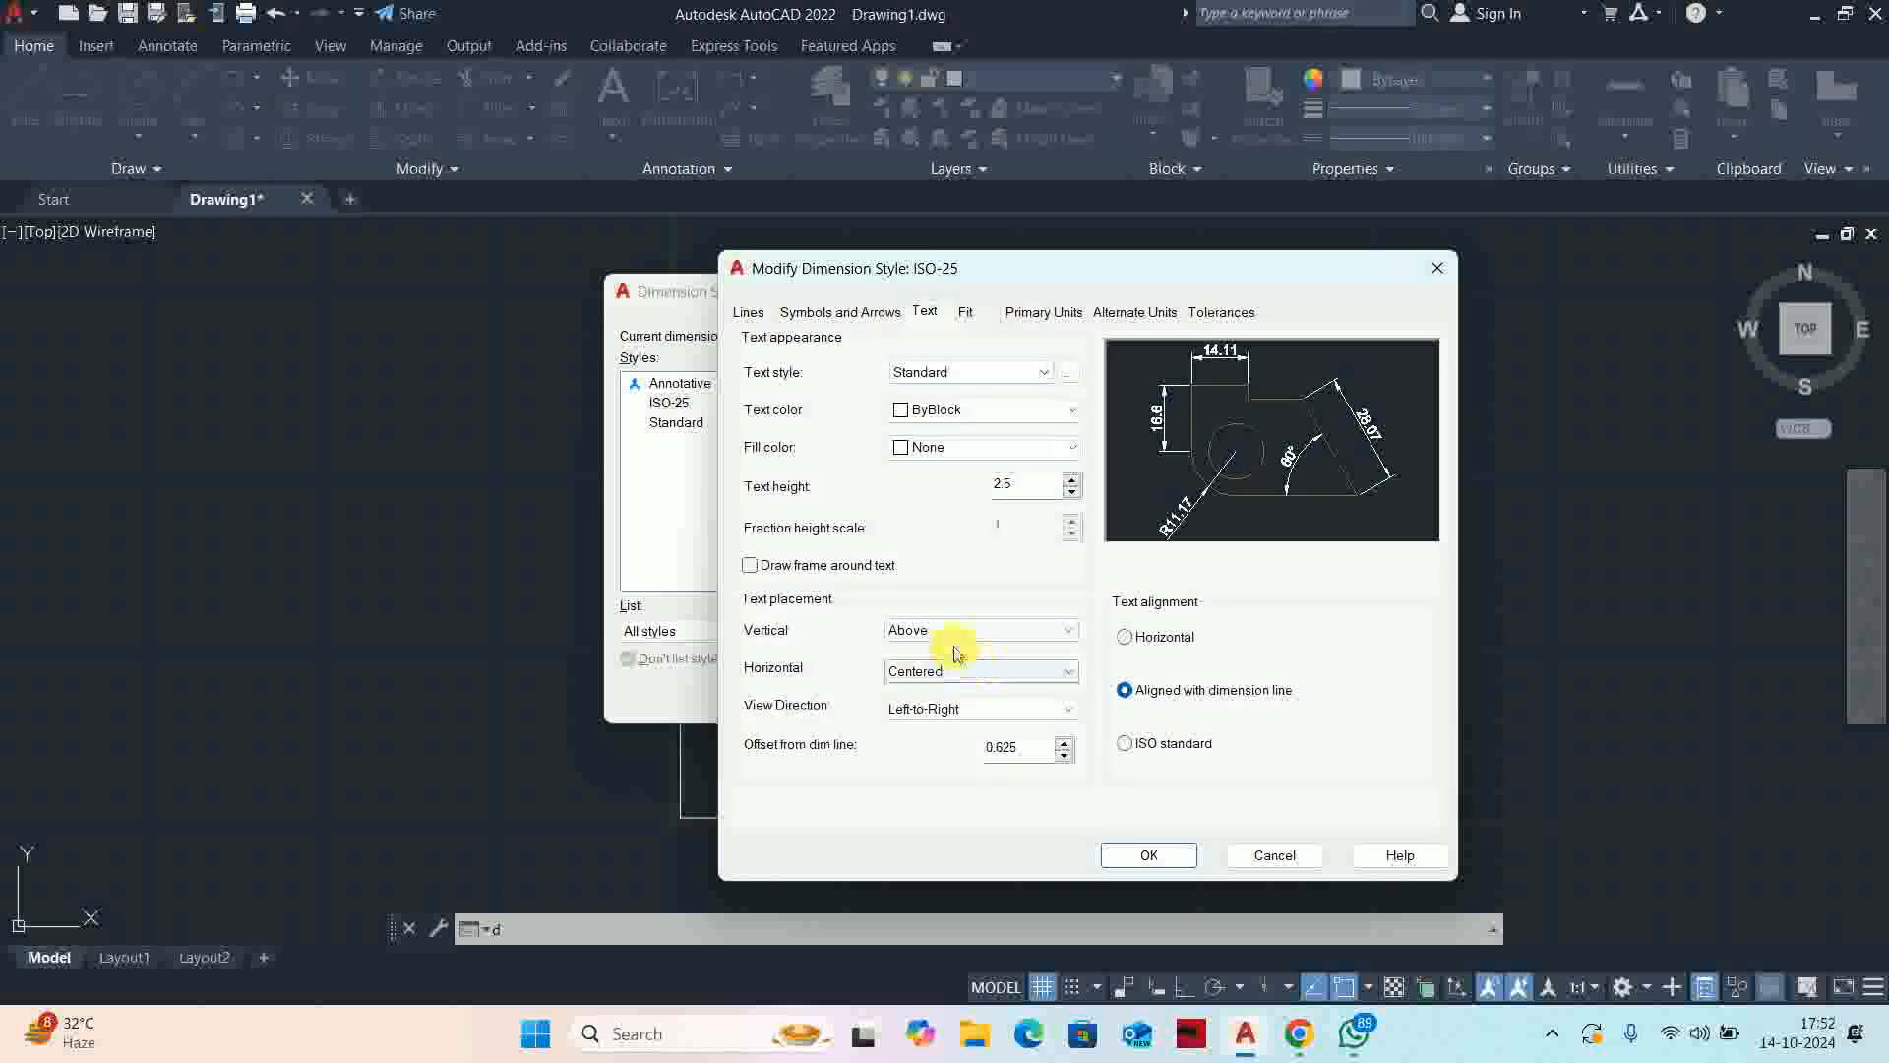
click(944, 630)
click(920, 650)
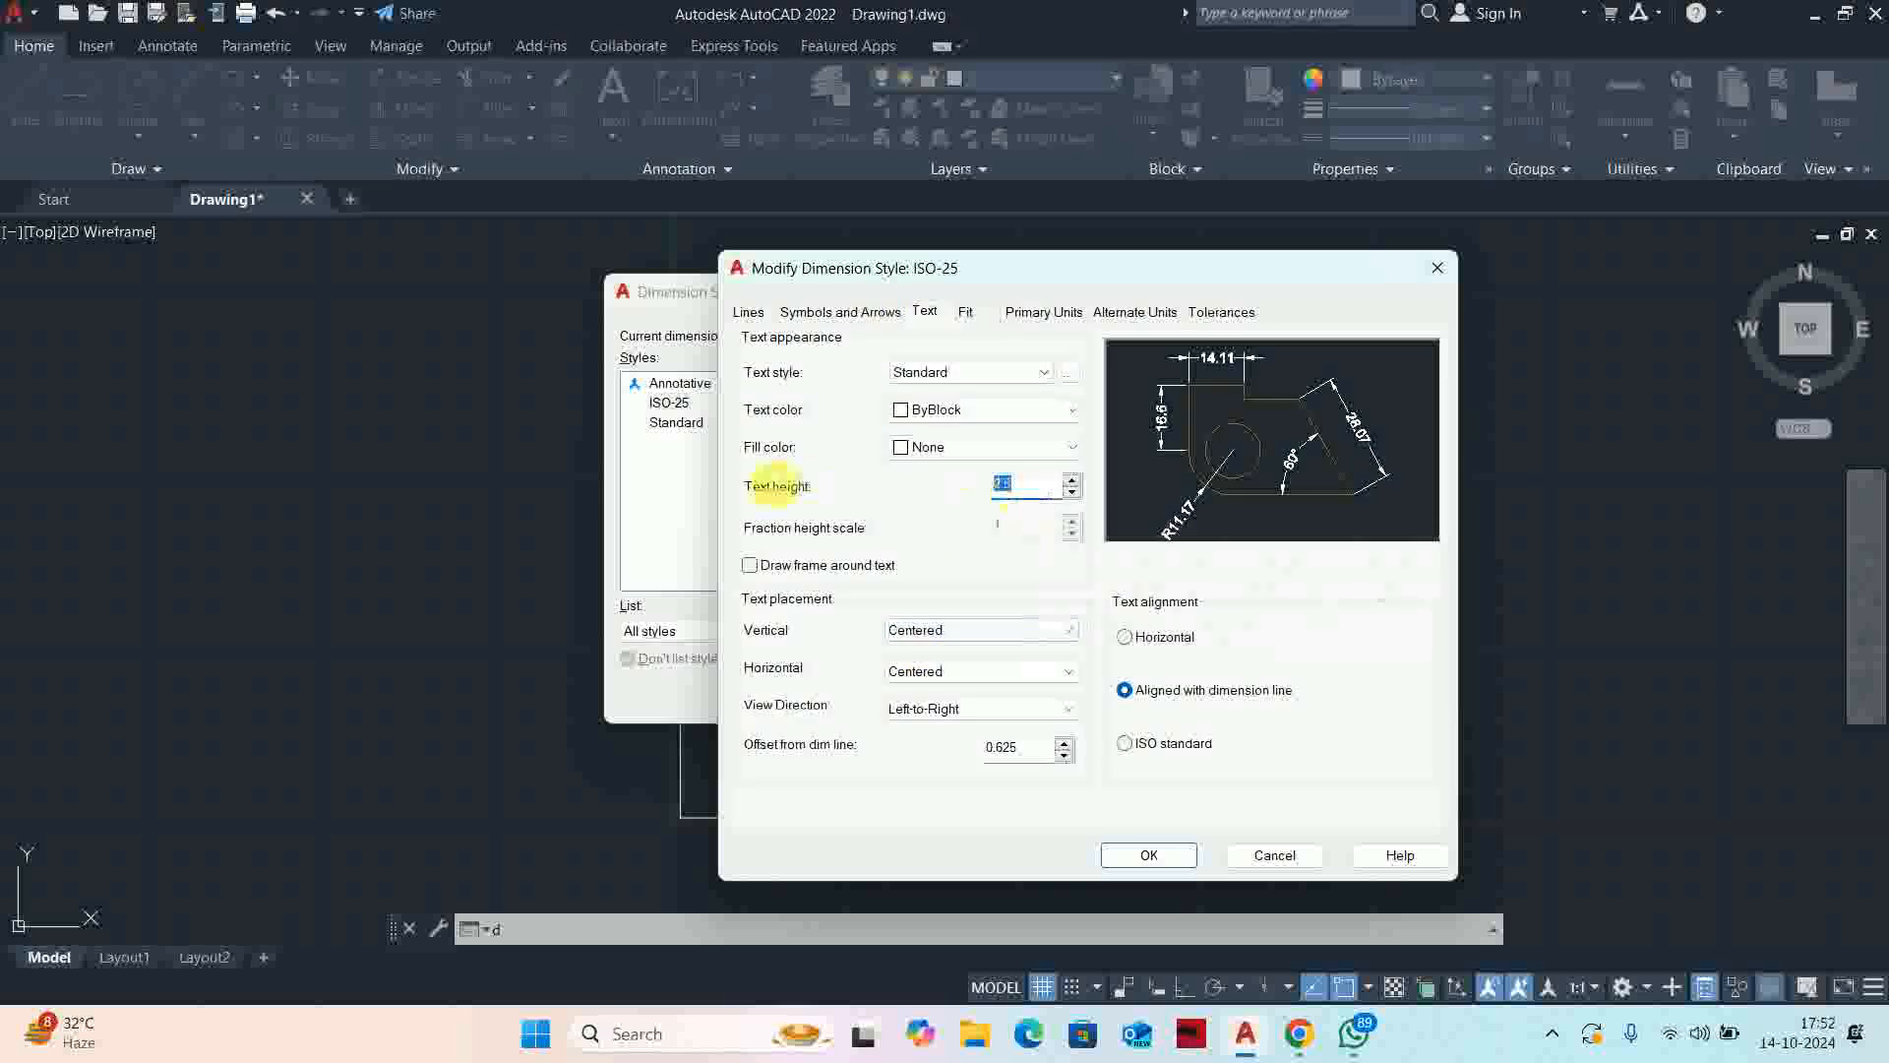
click(886, 315)
click(924, 311)
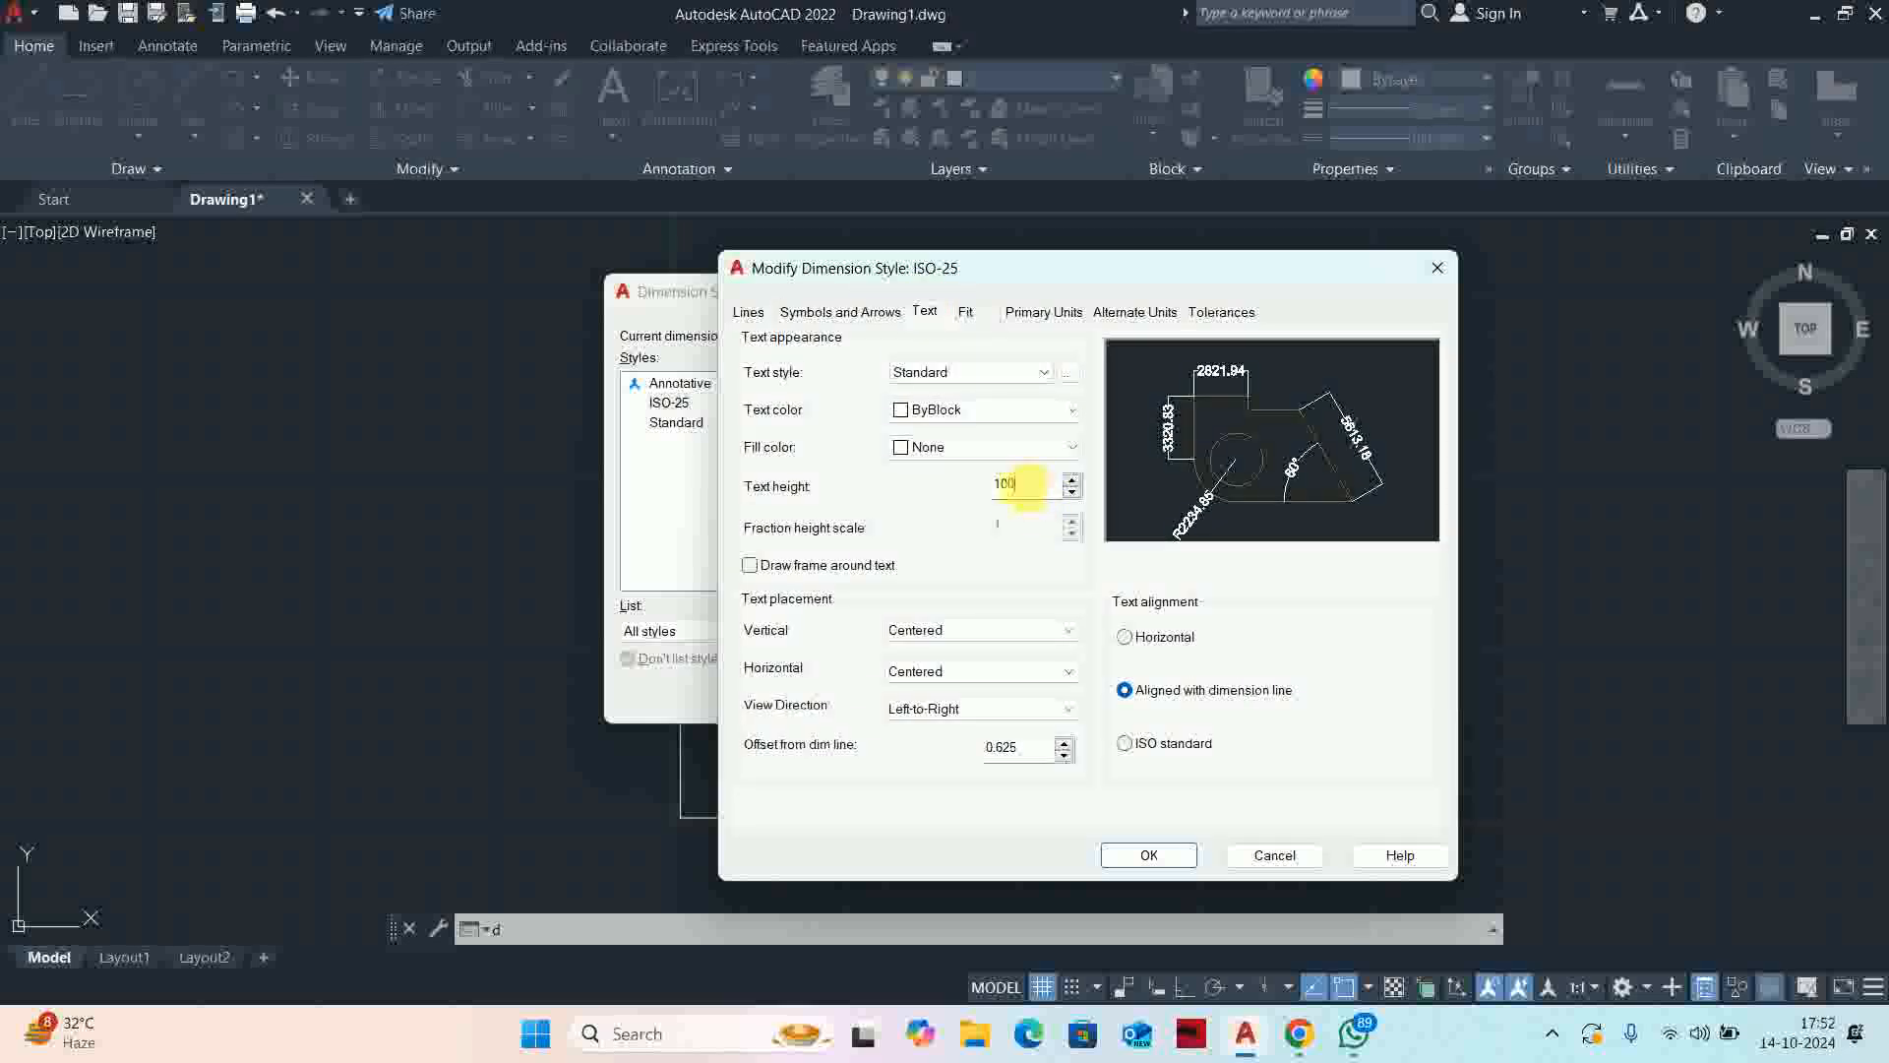
Change the dimension style's arrow size and switch its arrowheads to a tick type
click(843, 314)
click(786, 549)
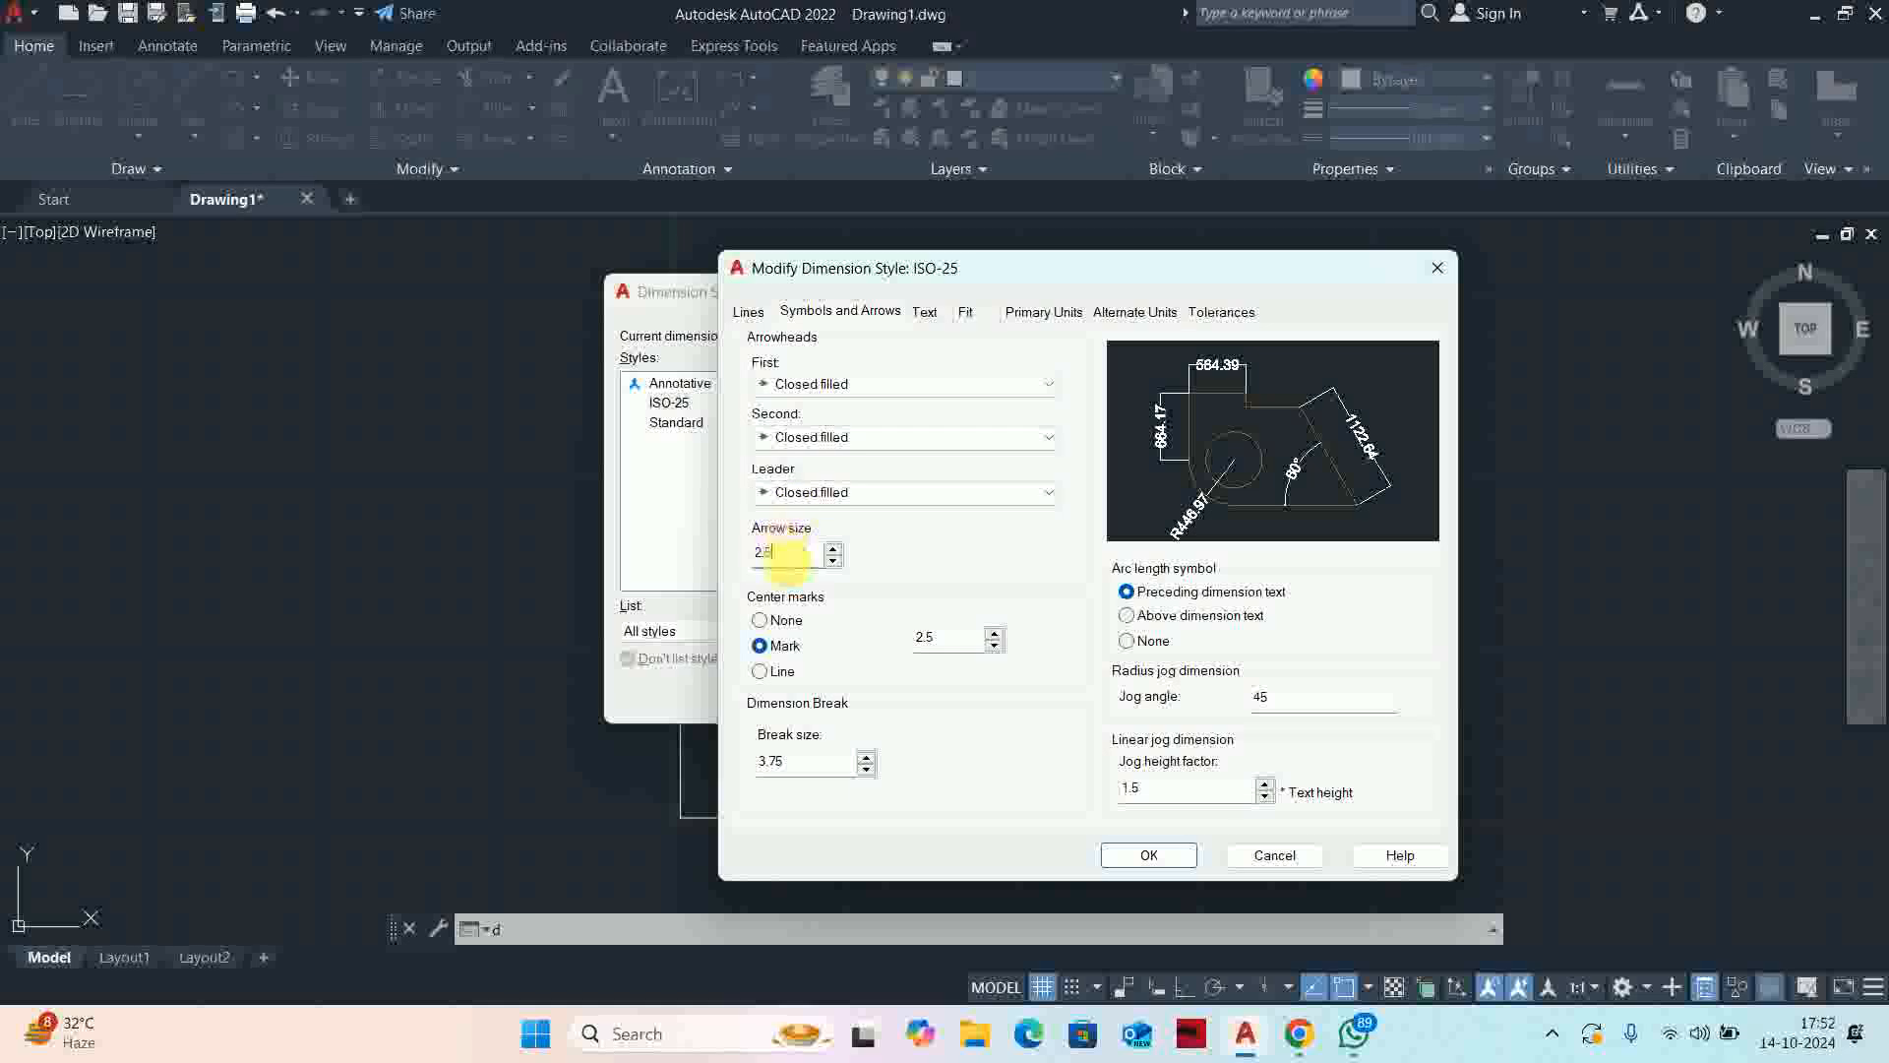
click(750, 312)
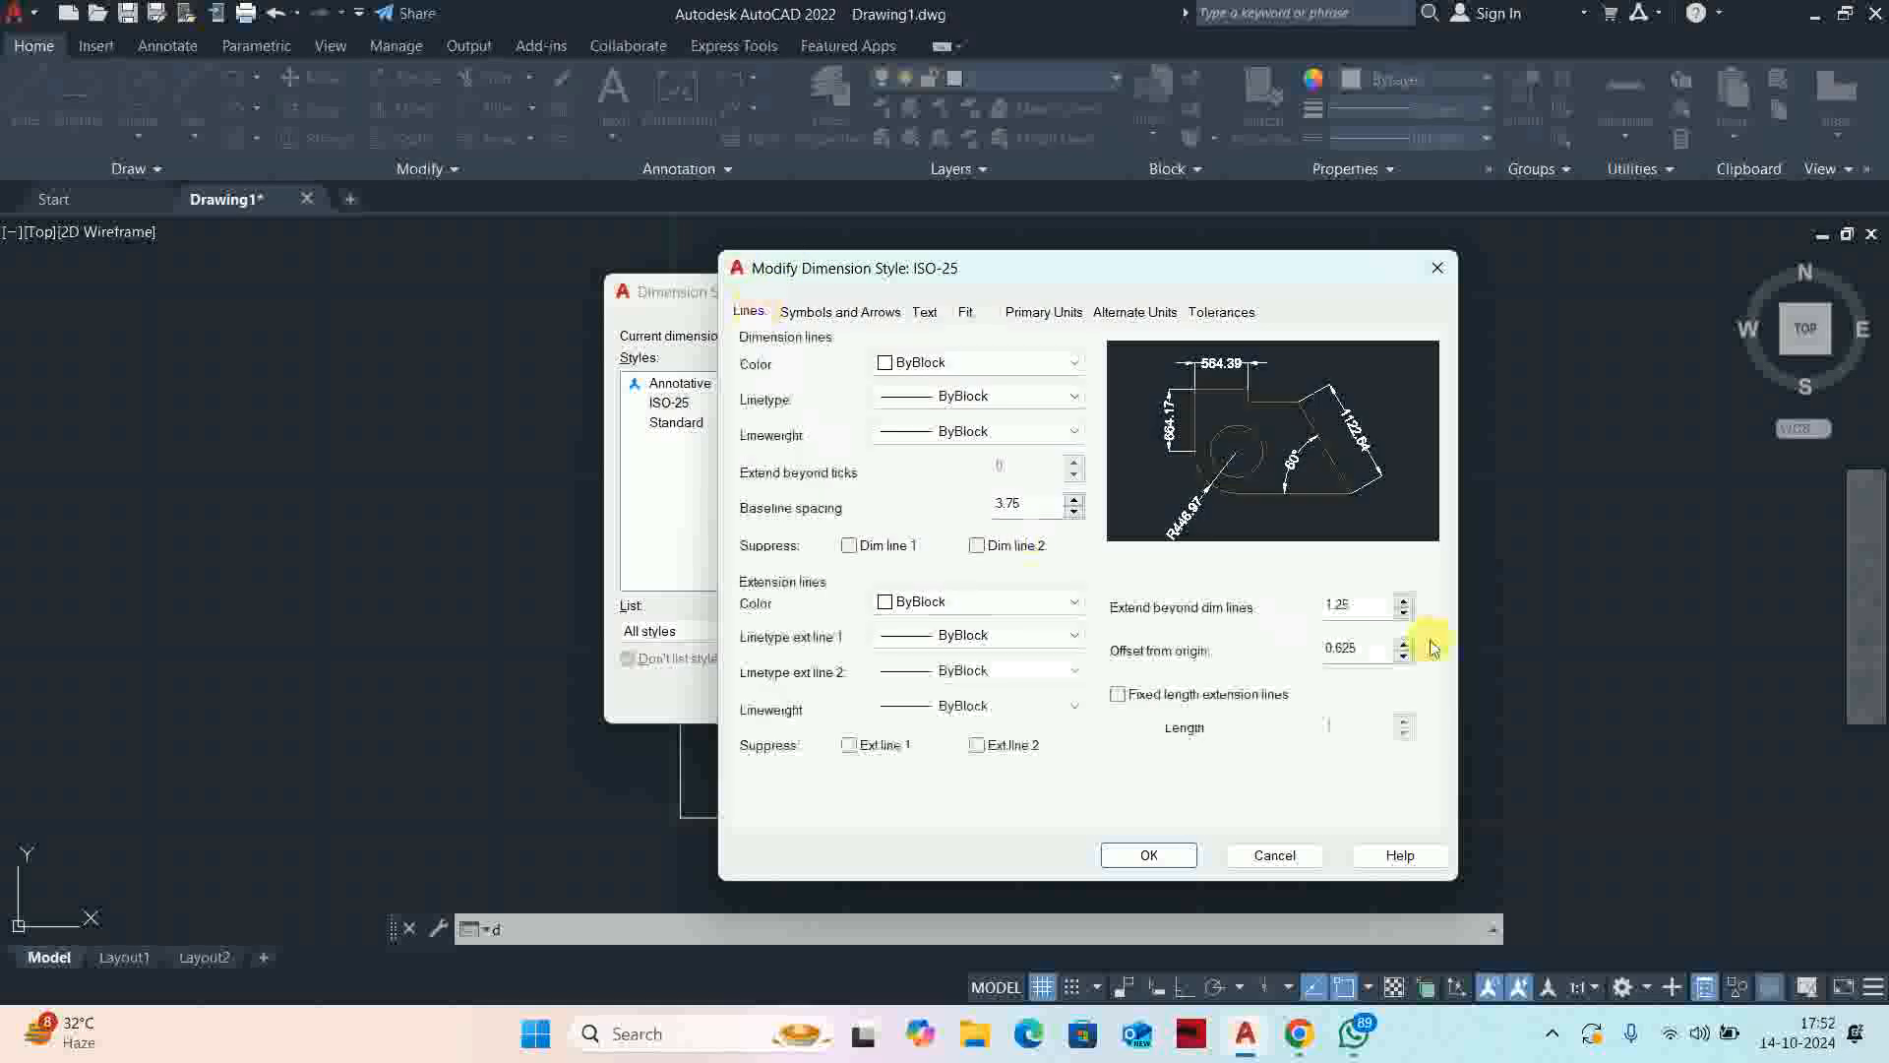
click(825, 311)
click(777, 384)
click(797, 495)
Set both Extend beyond dim lines and Offset from origin to 25 and apply the modified ISO-25 style
click(749, 312)
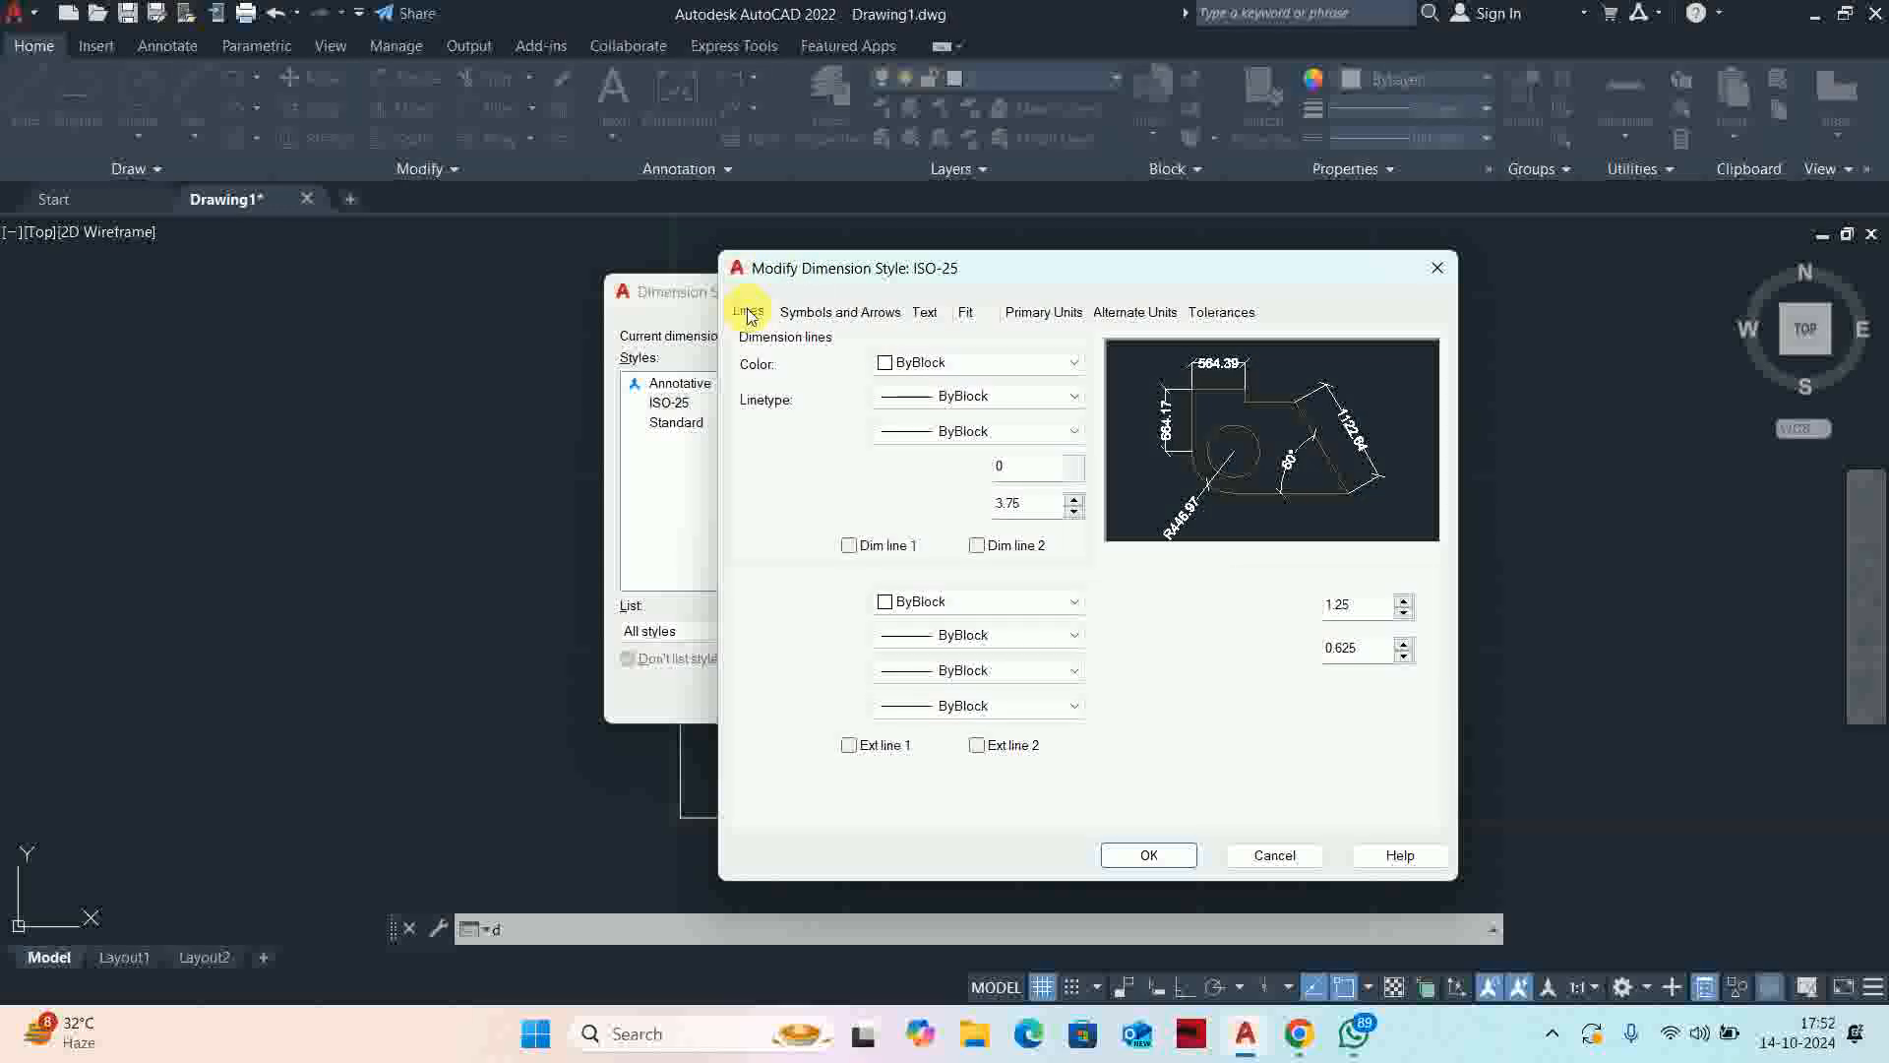
double_click(1366, 616)
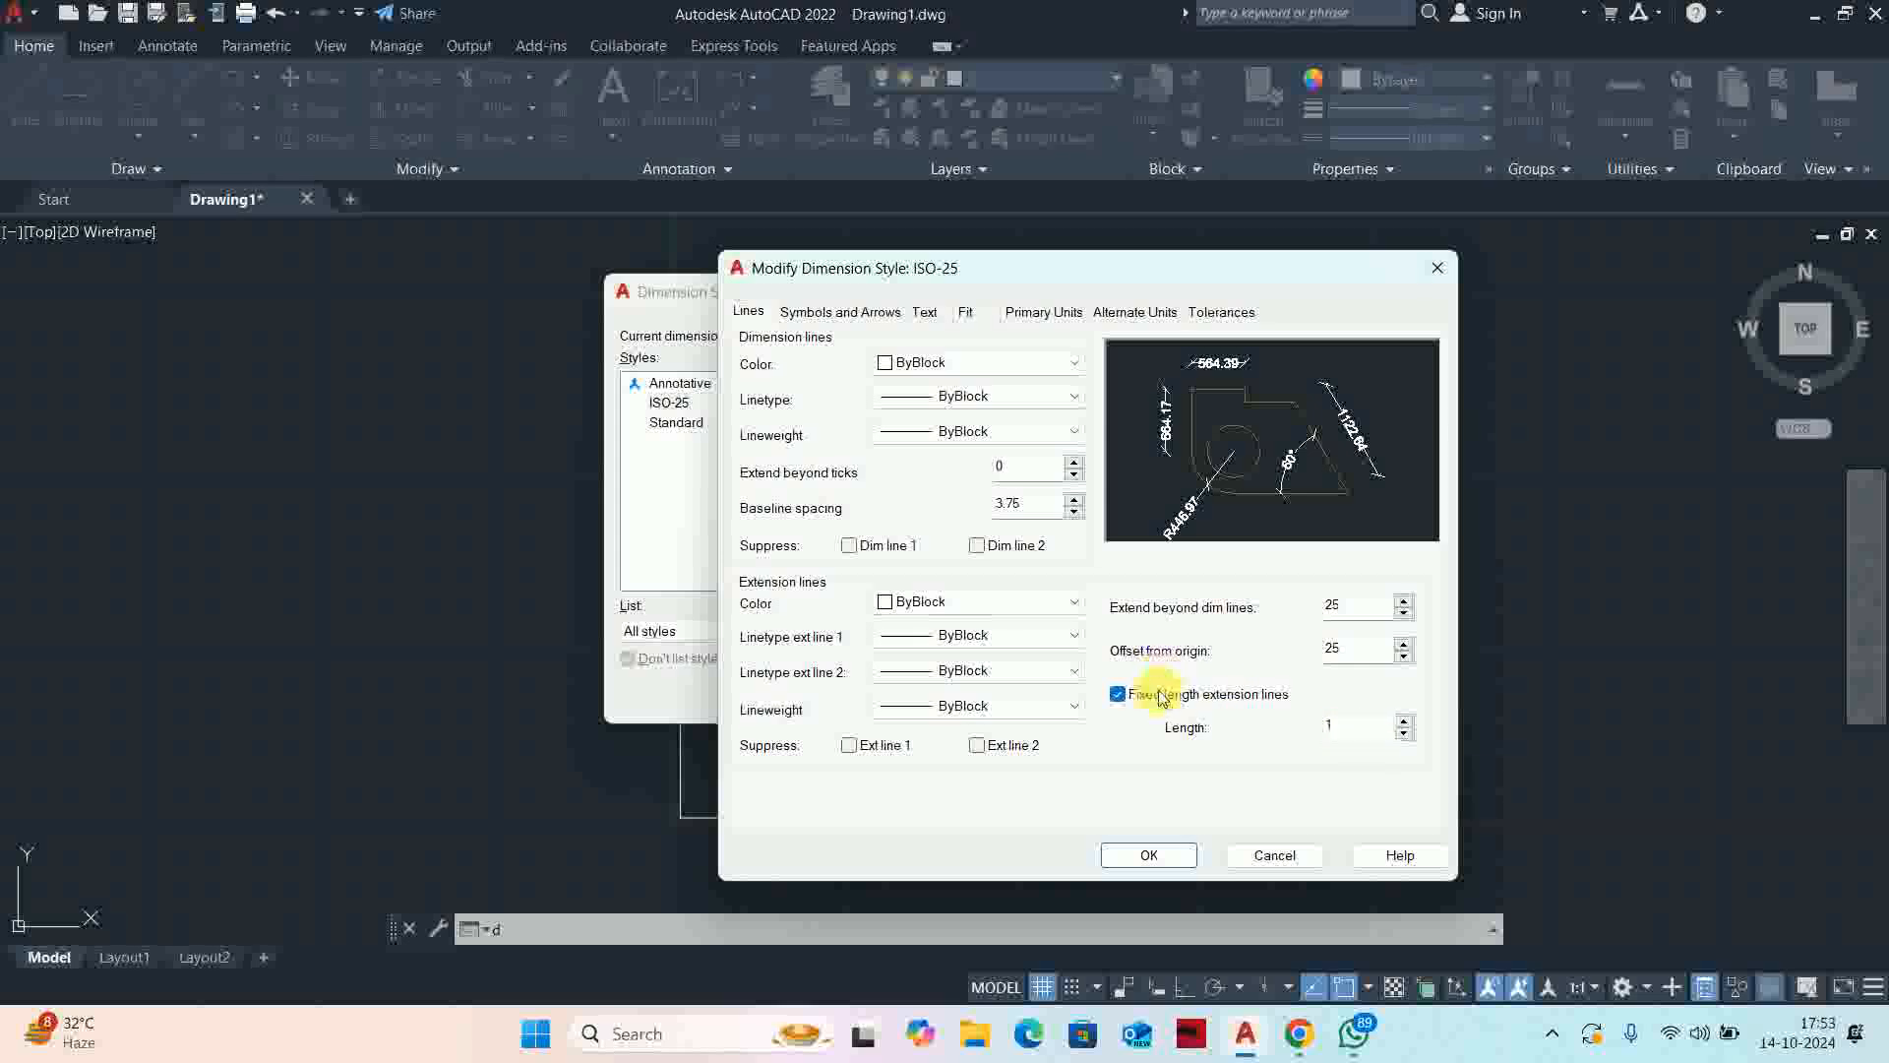
click(1119, 850)
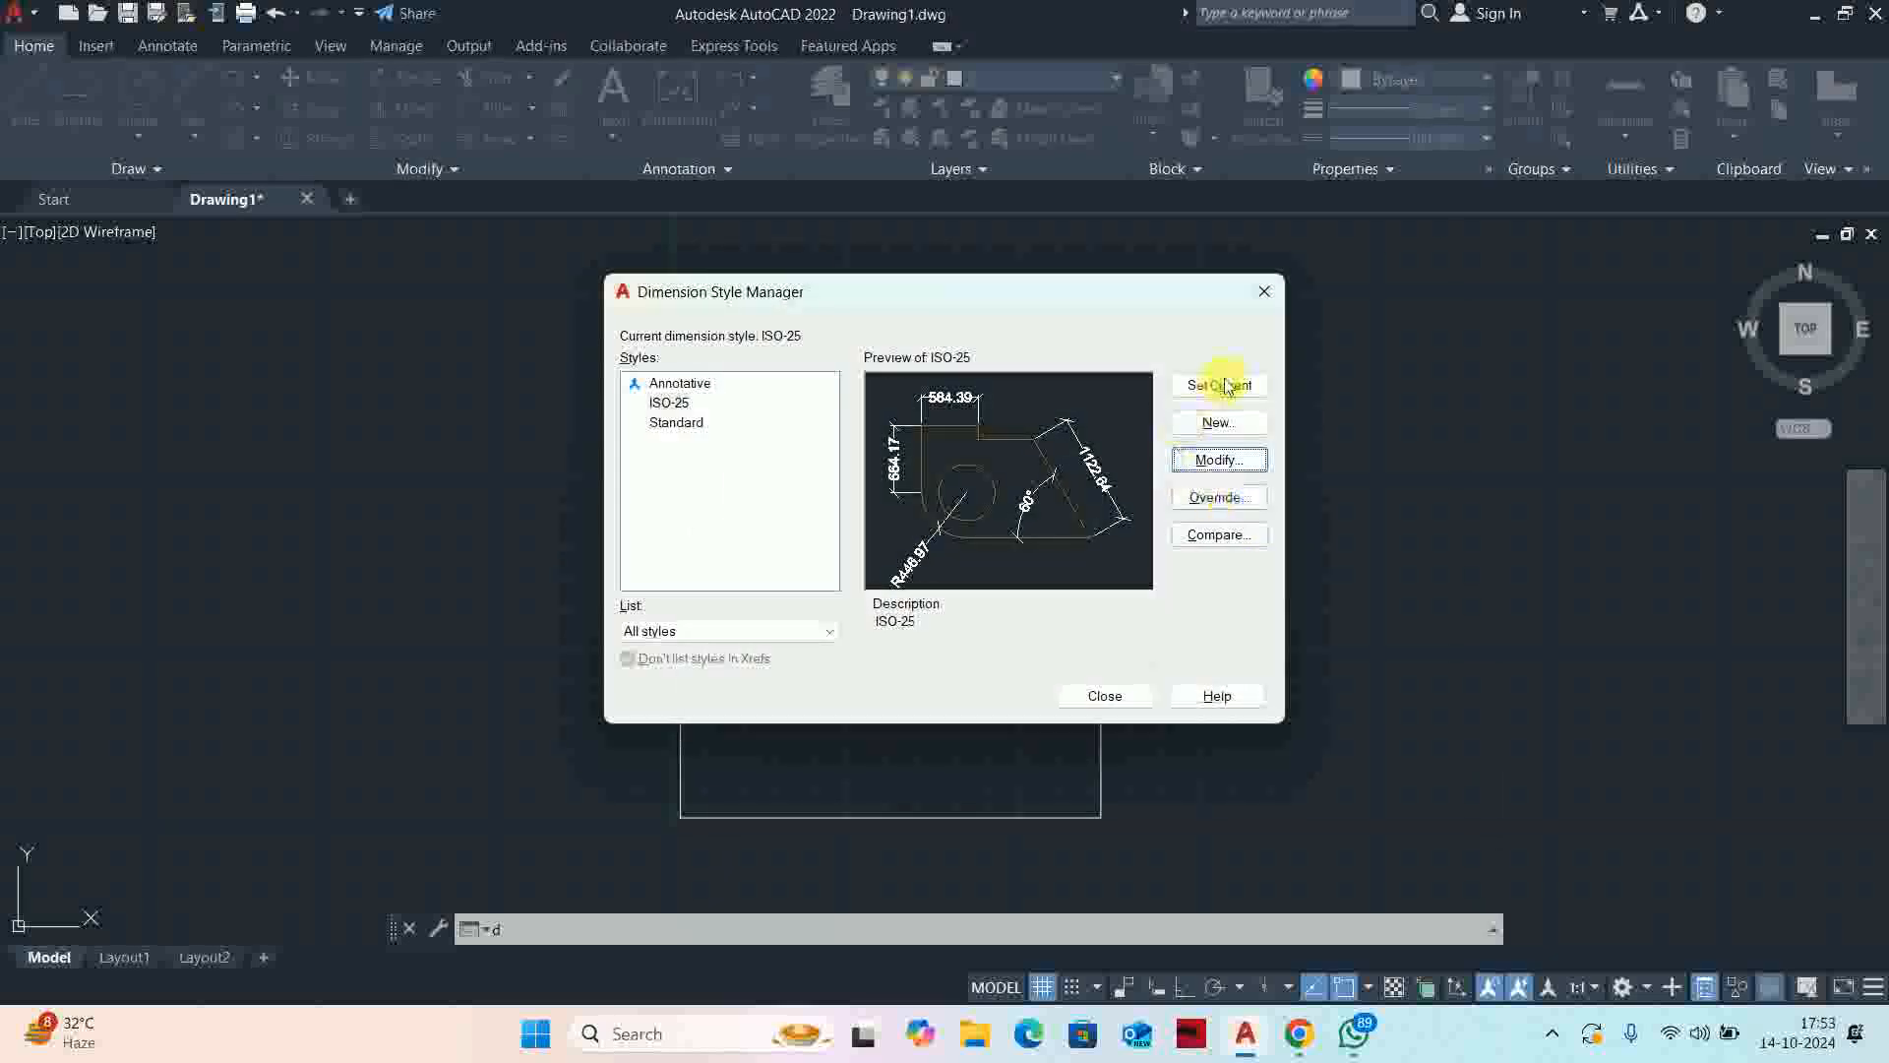
click(1103, 695)
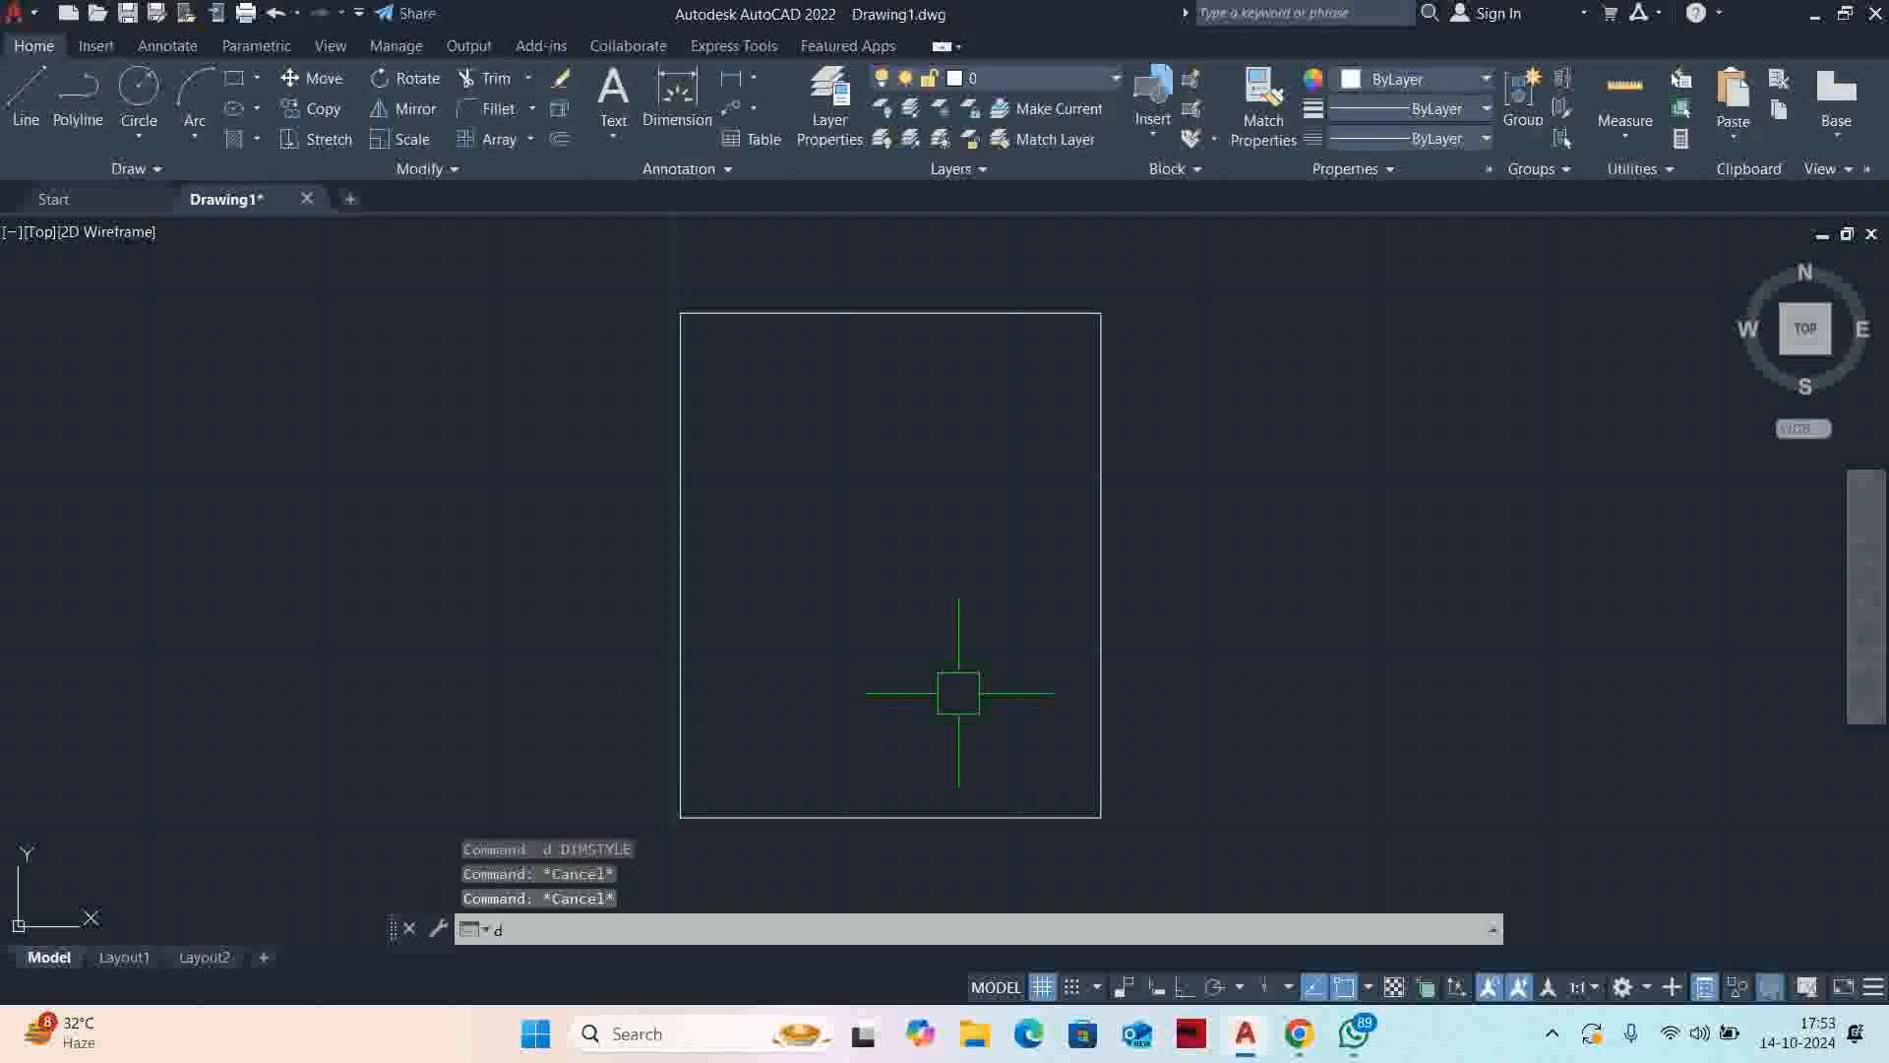
Add a linear dimension to the rectangle's bottom edge, placed just below it
key(Return)
key(Return)
click(891, 813)
scroll(908, 839, up, 2)
middle_drag(910, 828, 950, 582)
scroll(950, 582, down, 2)
scroll(926, 595, up, 4)
click(928, 551)
scroll(947, 634, down, 4)
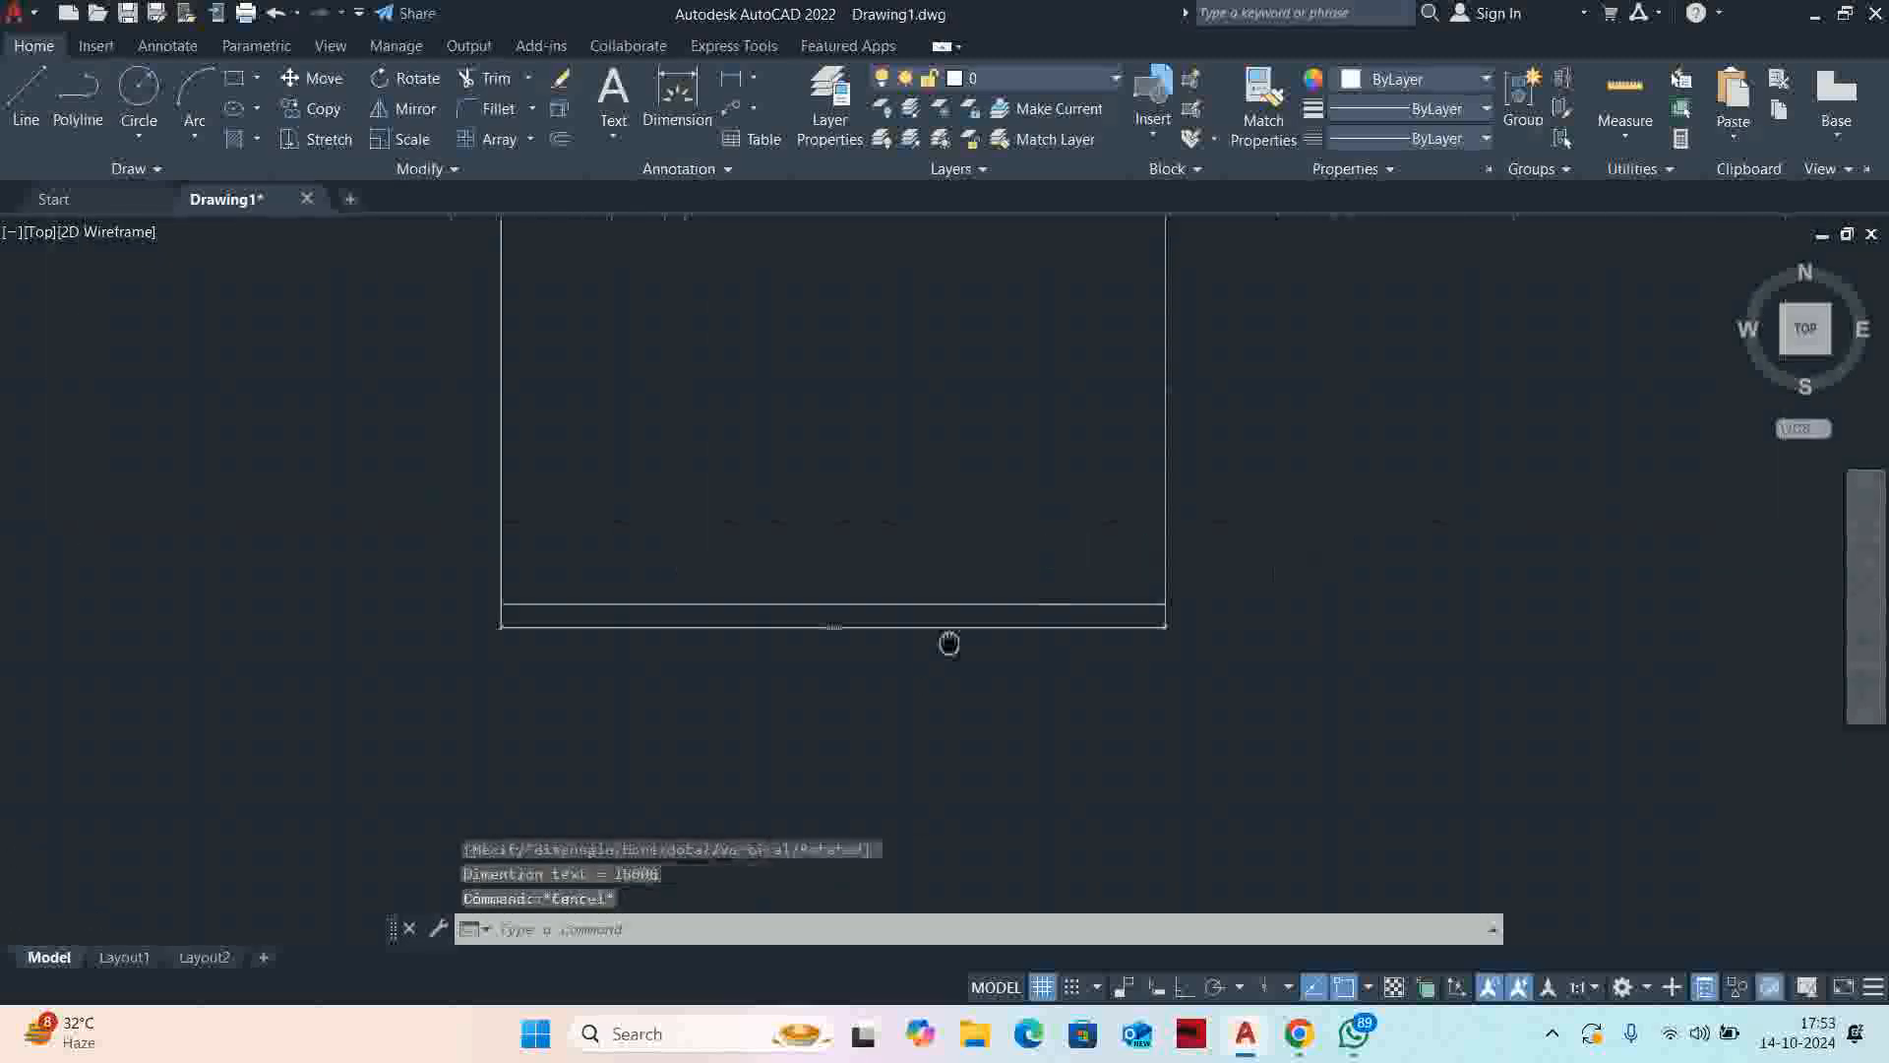
Add a linear dimension to the rectangle's right edge, placed outside it
key(Return)
key(Return)
click(1141, 518)
click(1199, 505)
Add a linear dimension to the rectangle's top edge, placed just above it
scroll(868, 421, down, 6)
middle_drag(863, 406, 882, 479)
scroll(897, 350, up, 4)
key(Return)
key(Return)
click(898, 361)
click(894, 320)
key(Escape)
key(Escape)
Set Extend beyond dim lines and Offset from origin to 50 in the ISO-25 dimension style
scroll(818, 468, down, 2)
text(d)
key(Return)
click(1191, 462)
click(927, 311)
click(816, 312)
click(748, 311)
double_click(1358, 606)
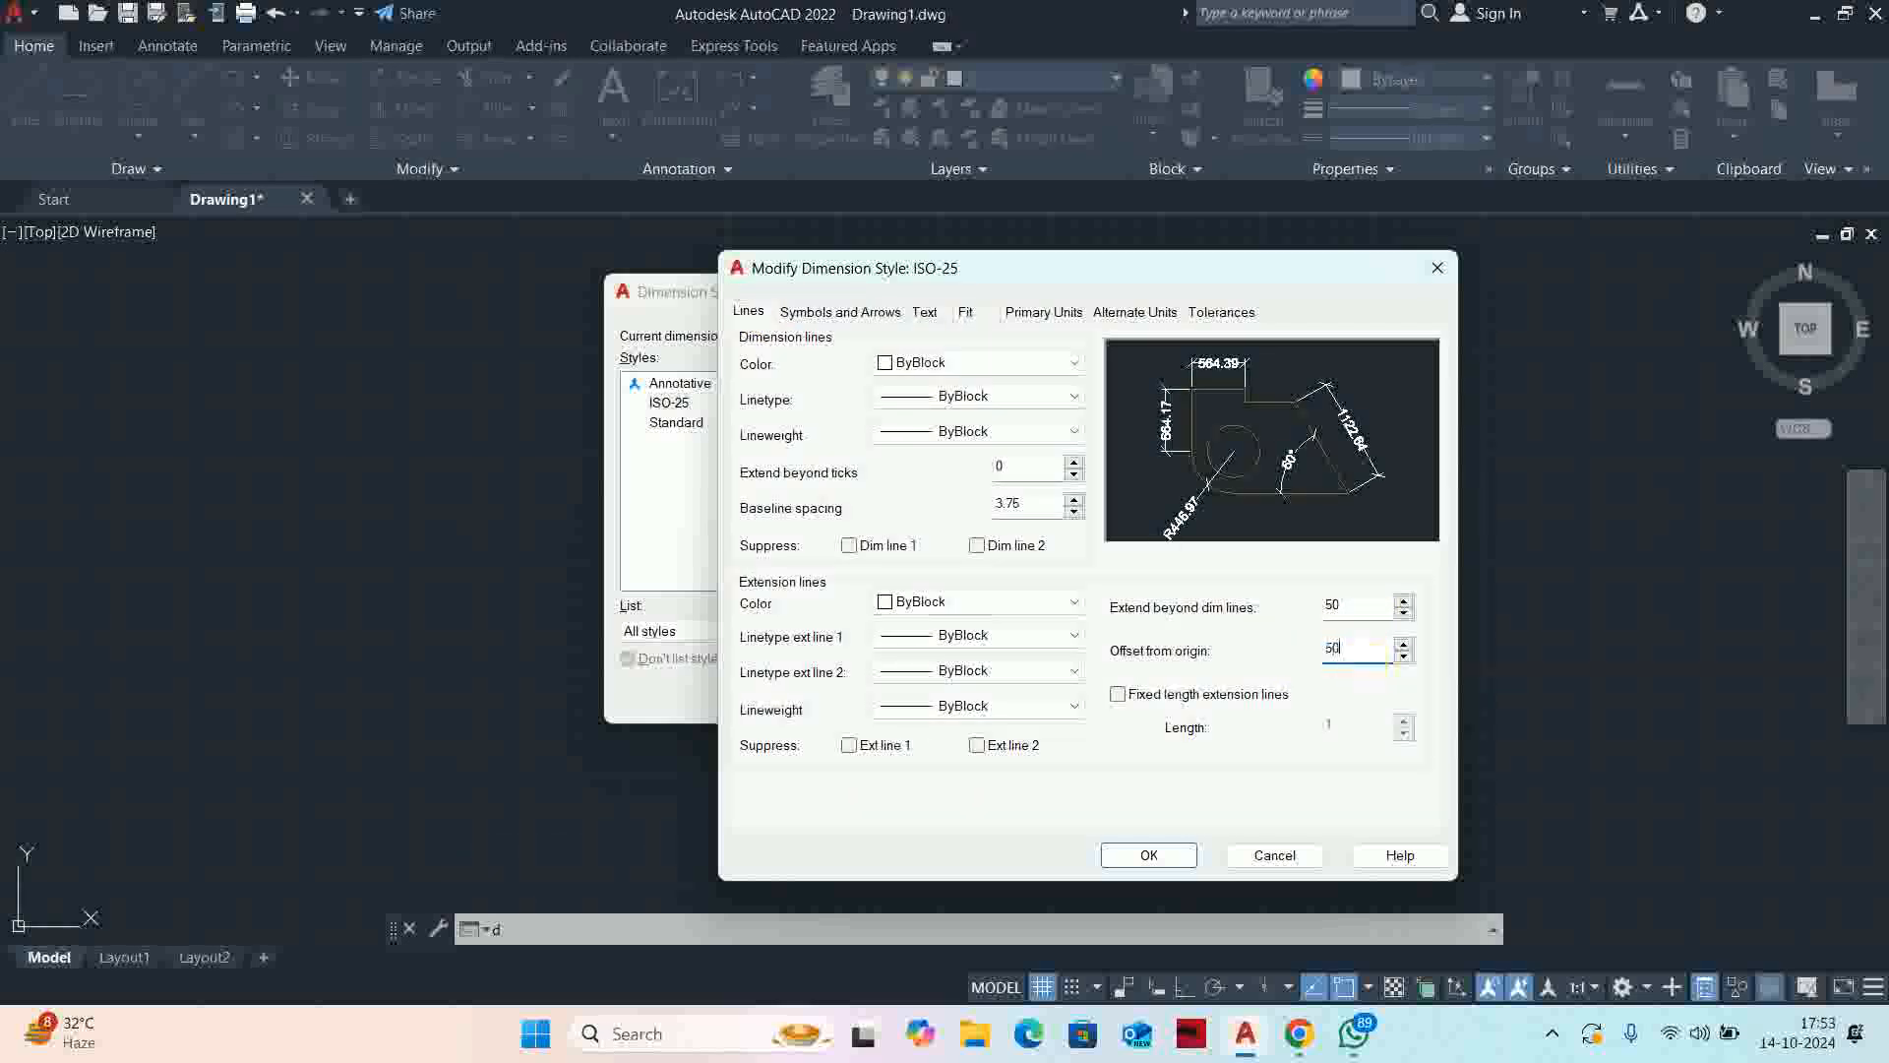
click(1136, 857)
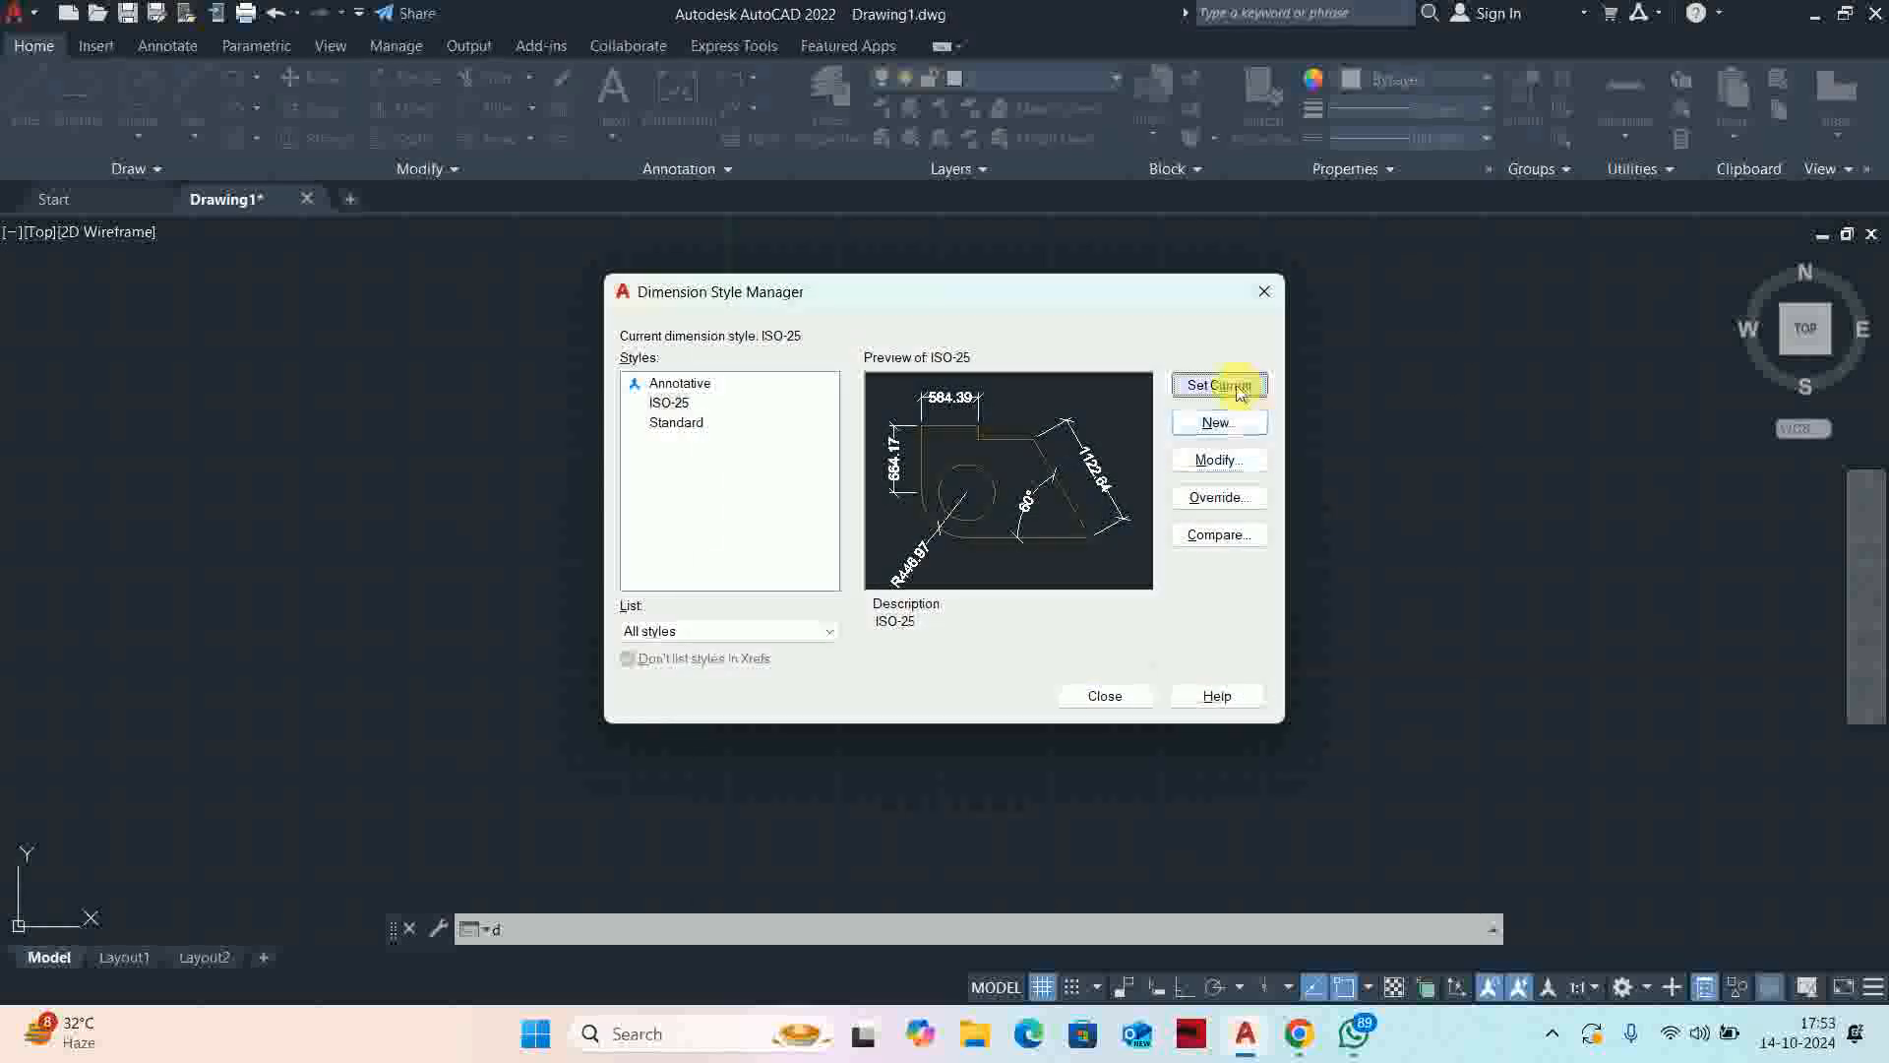
click(1117, 691)
key(Escape)
key(Escape)
Increase the overall scale for dimension features in the ISO-25 style so the dimension text and ticks are readable
scroll(945, 662, up, 4)
middle_drag(840, 663, 931, 699)
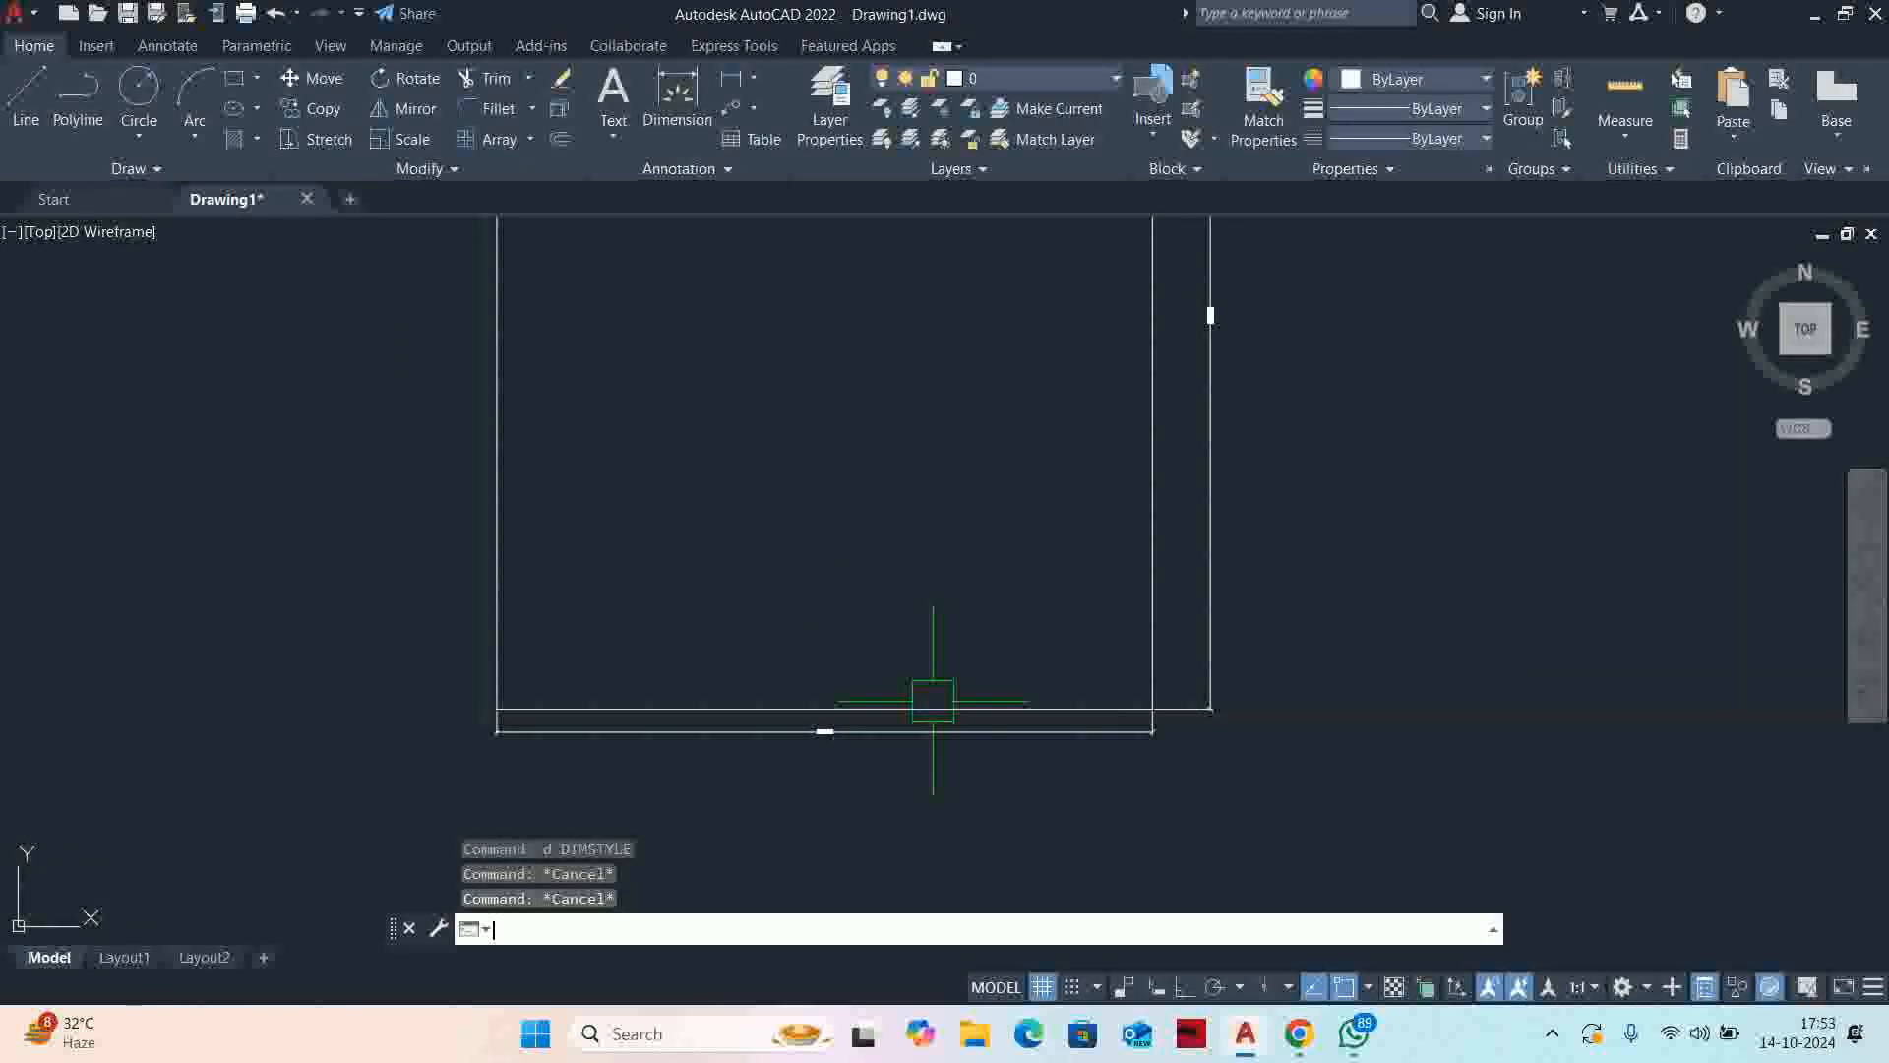
text(d)
key(Return)
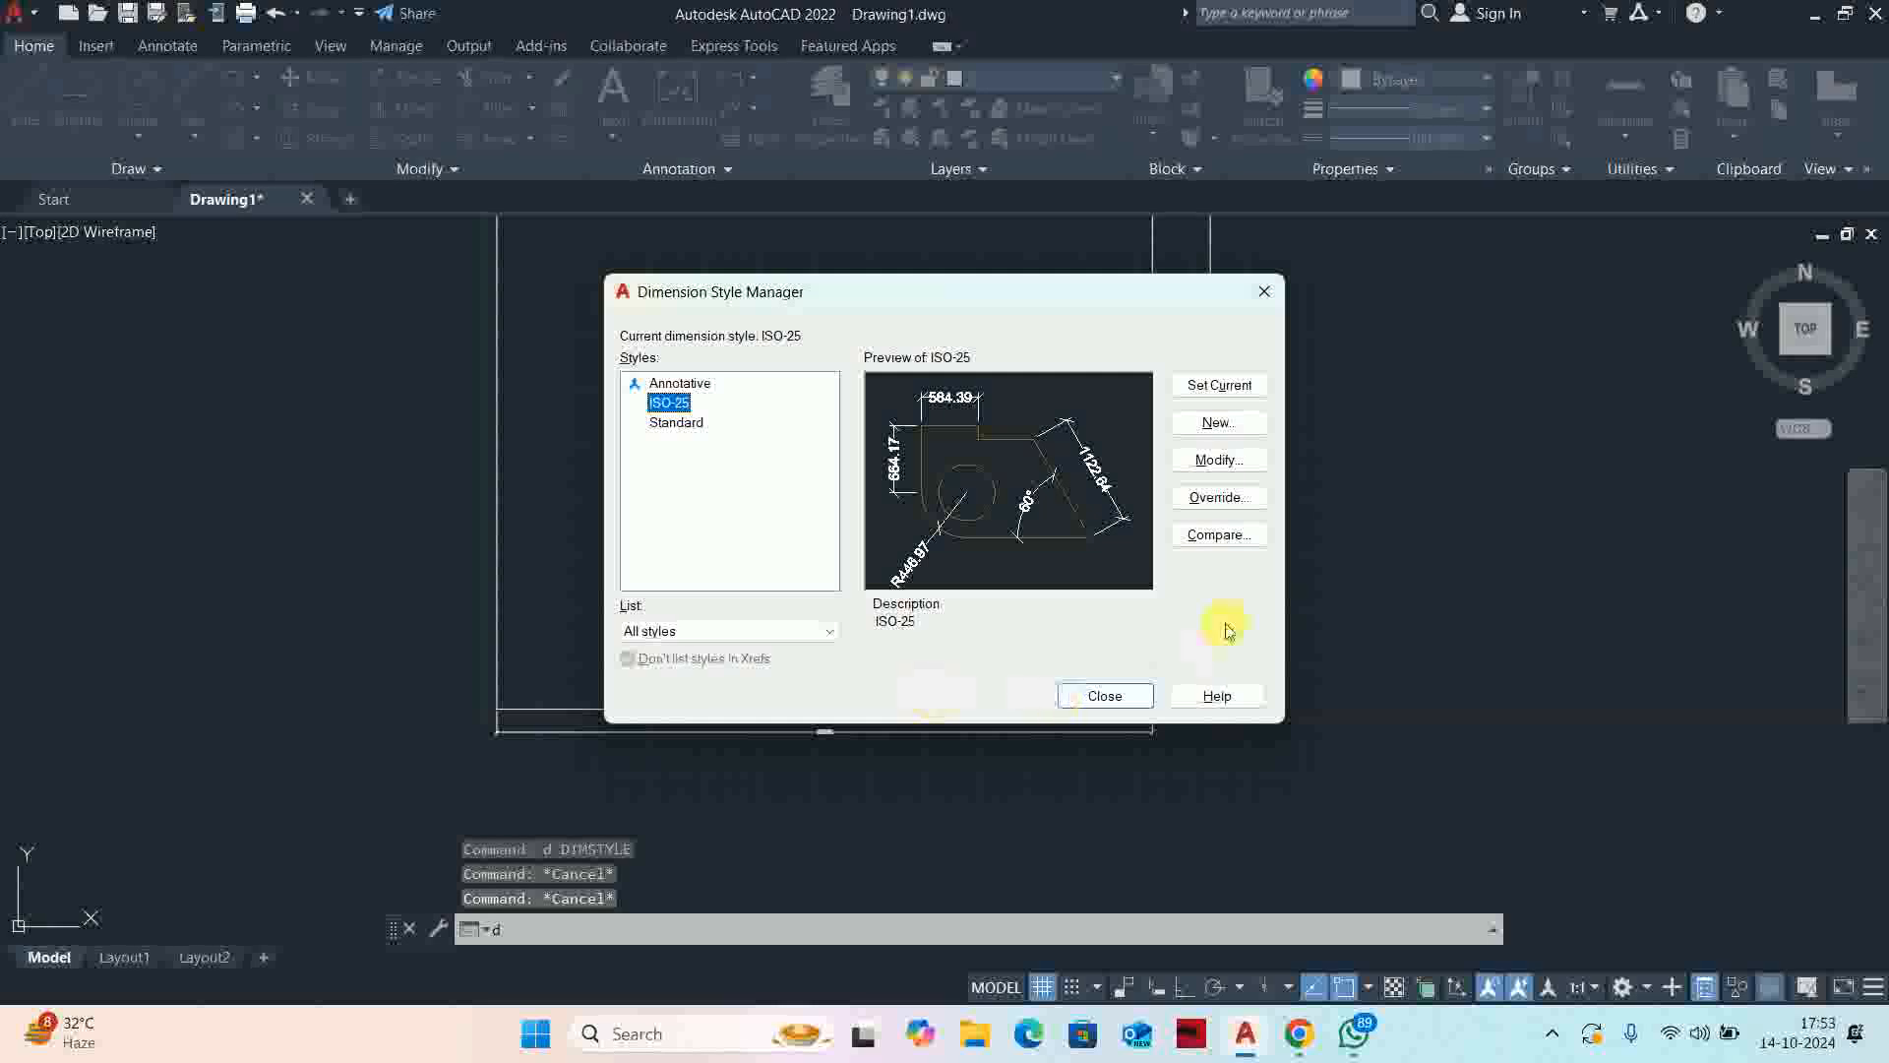
click(1217, 462)
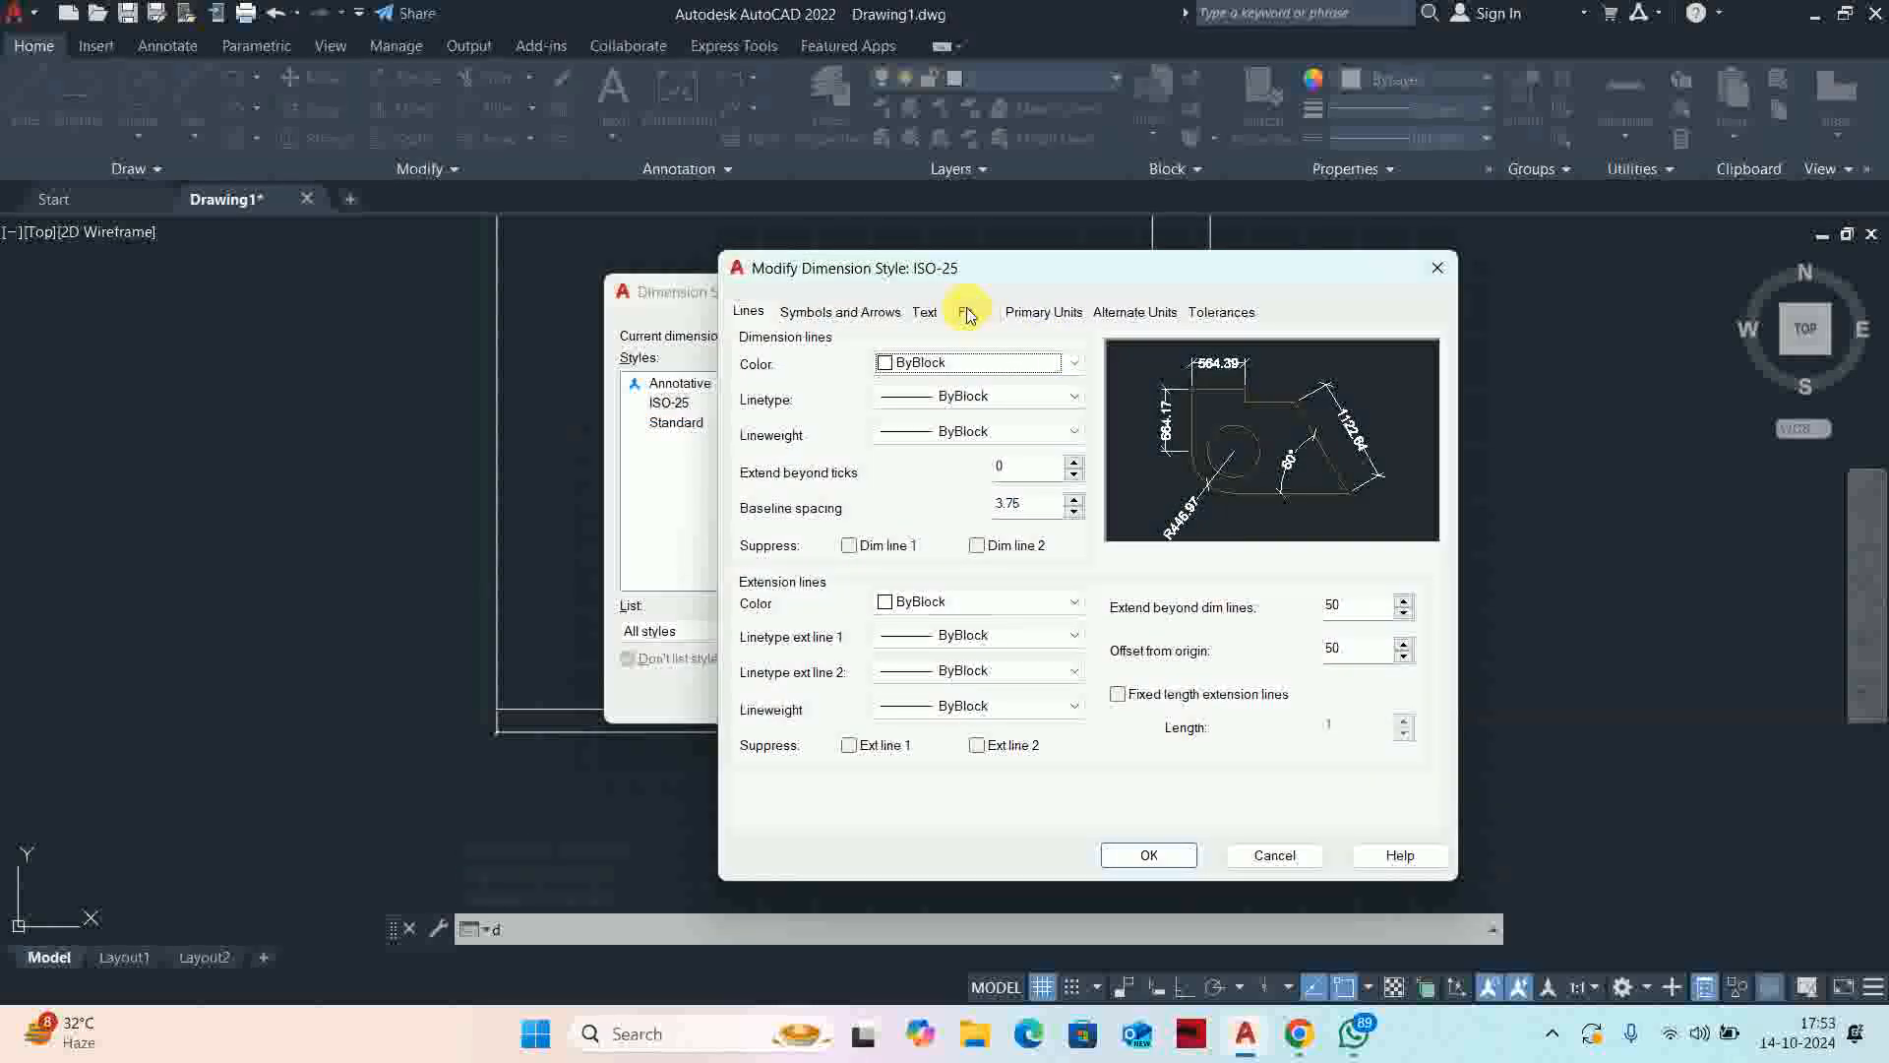
click(966, 312)
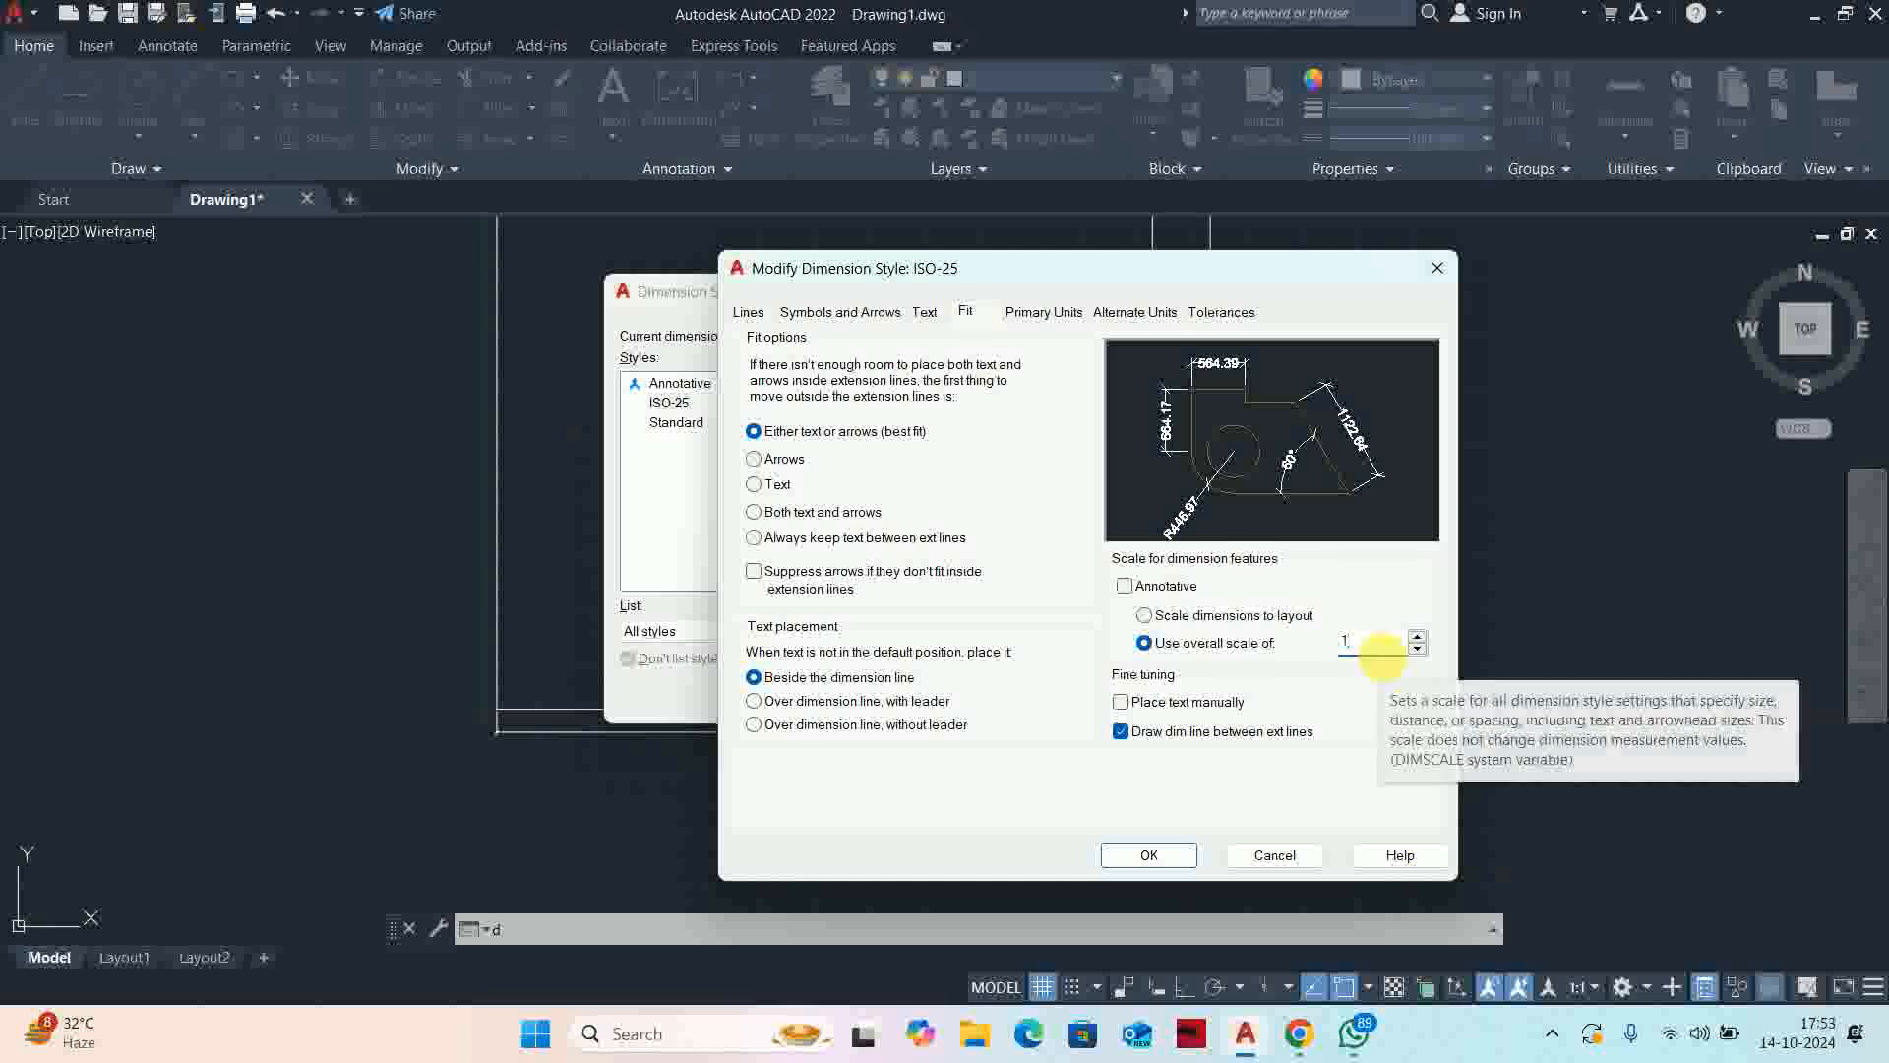
key(BackSpace)
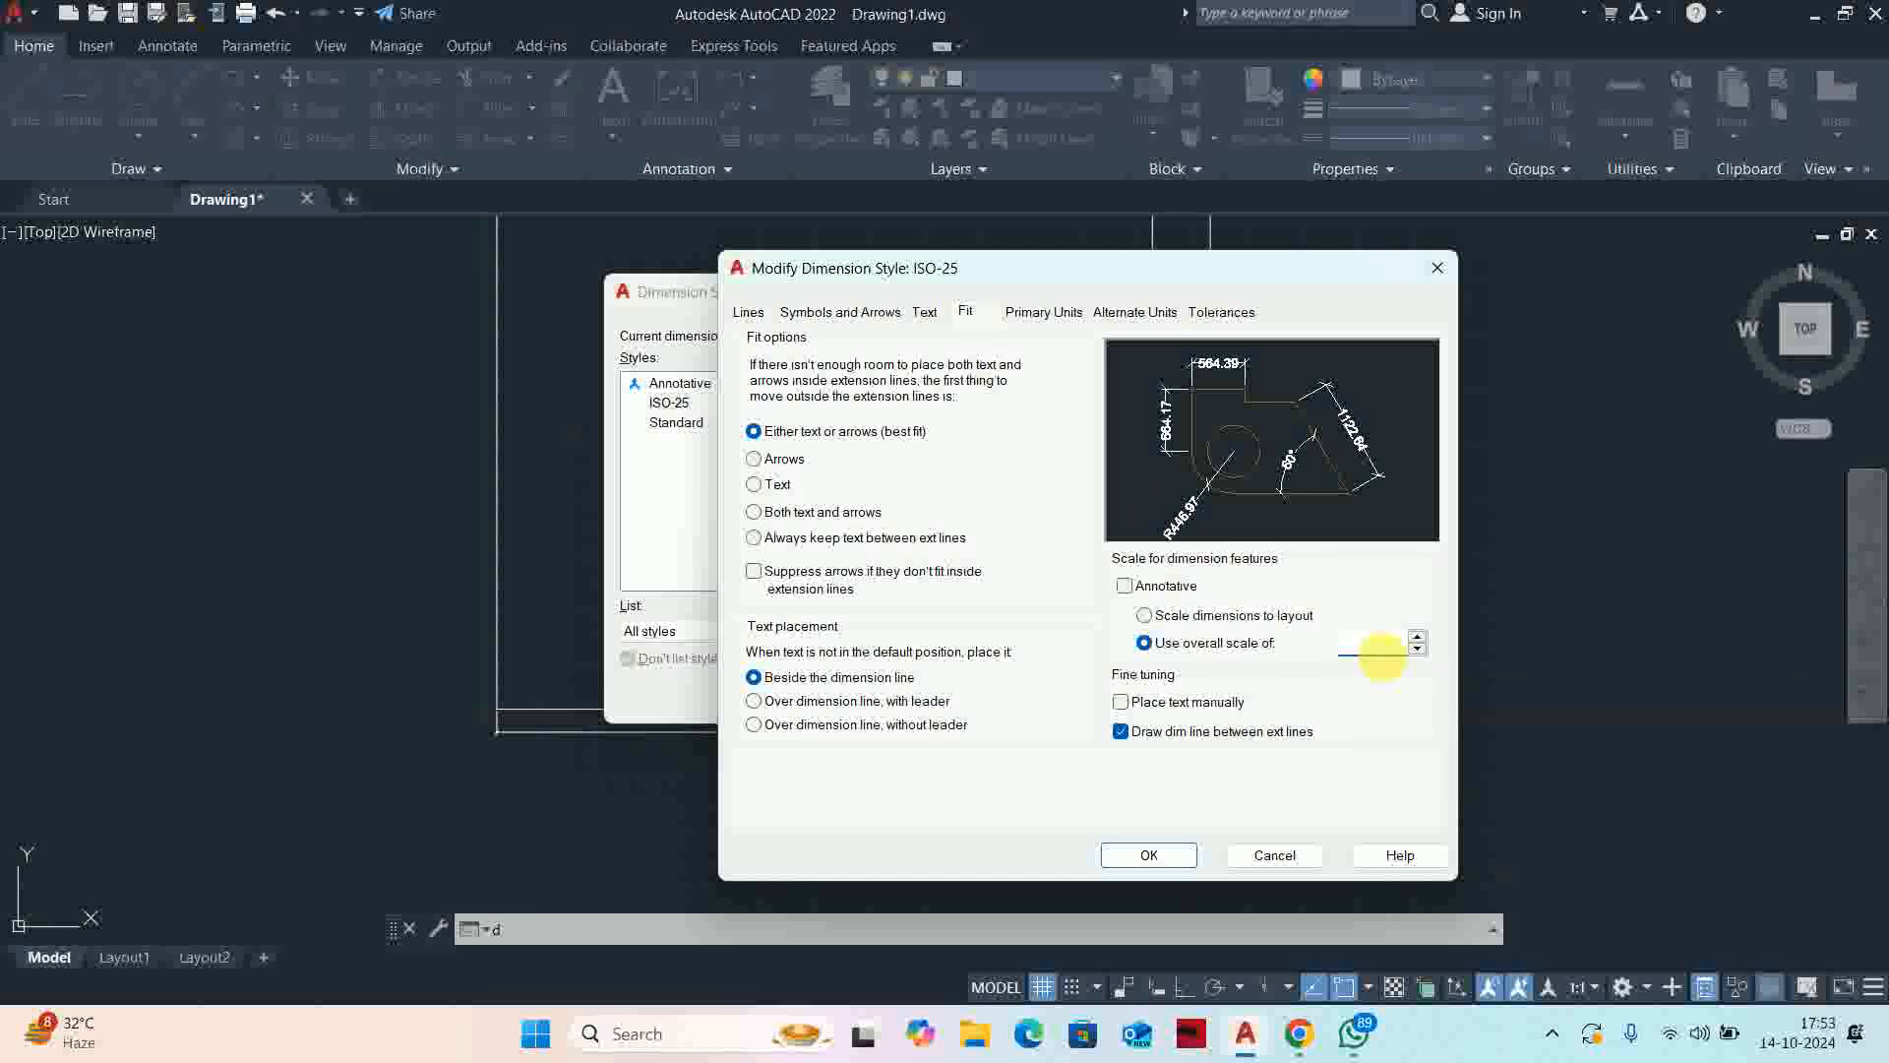
click(1142, 855)
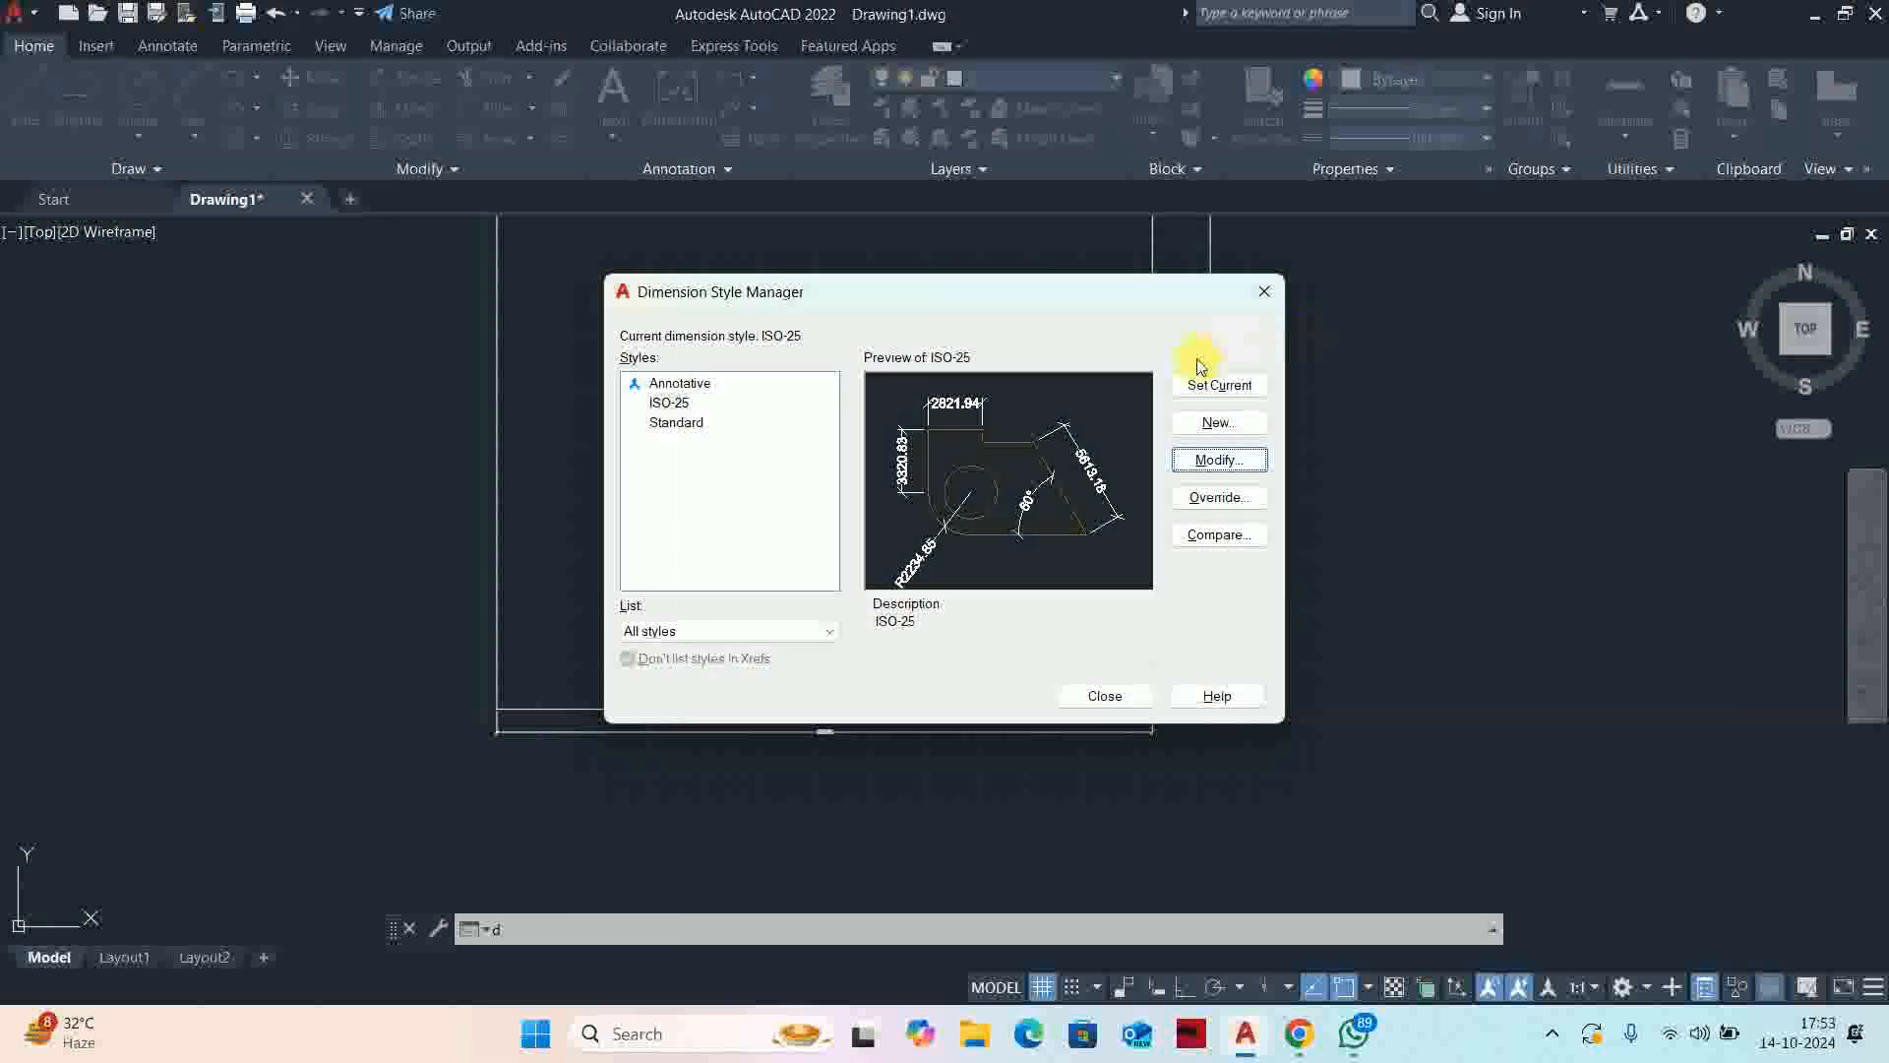
click(1104, 695)
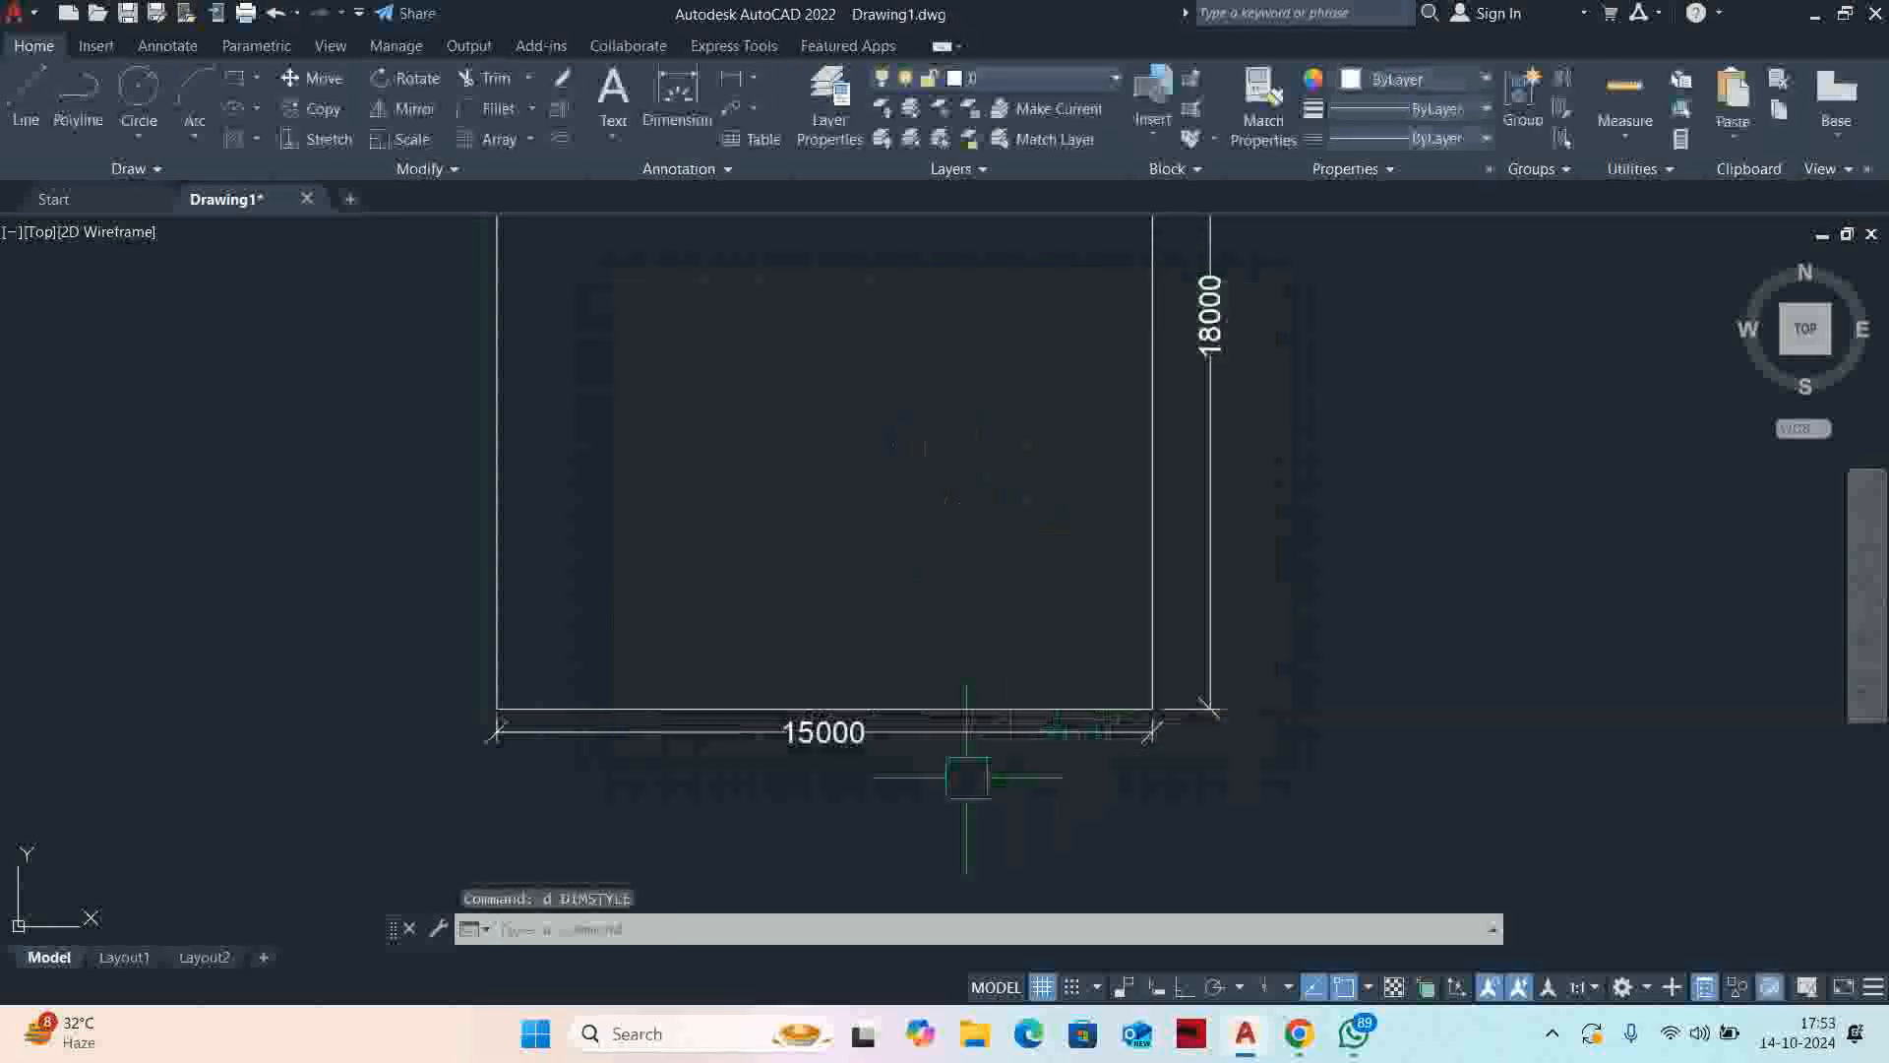
Add a linear dimension to the rectangle's left edge, placed outside it
scroll(965, 772, down, 3)
key(Escape)
key(Escape)
text(dli)
key(Return)
key(Return)
click(797, 626)
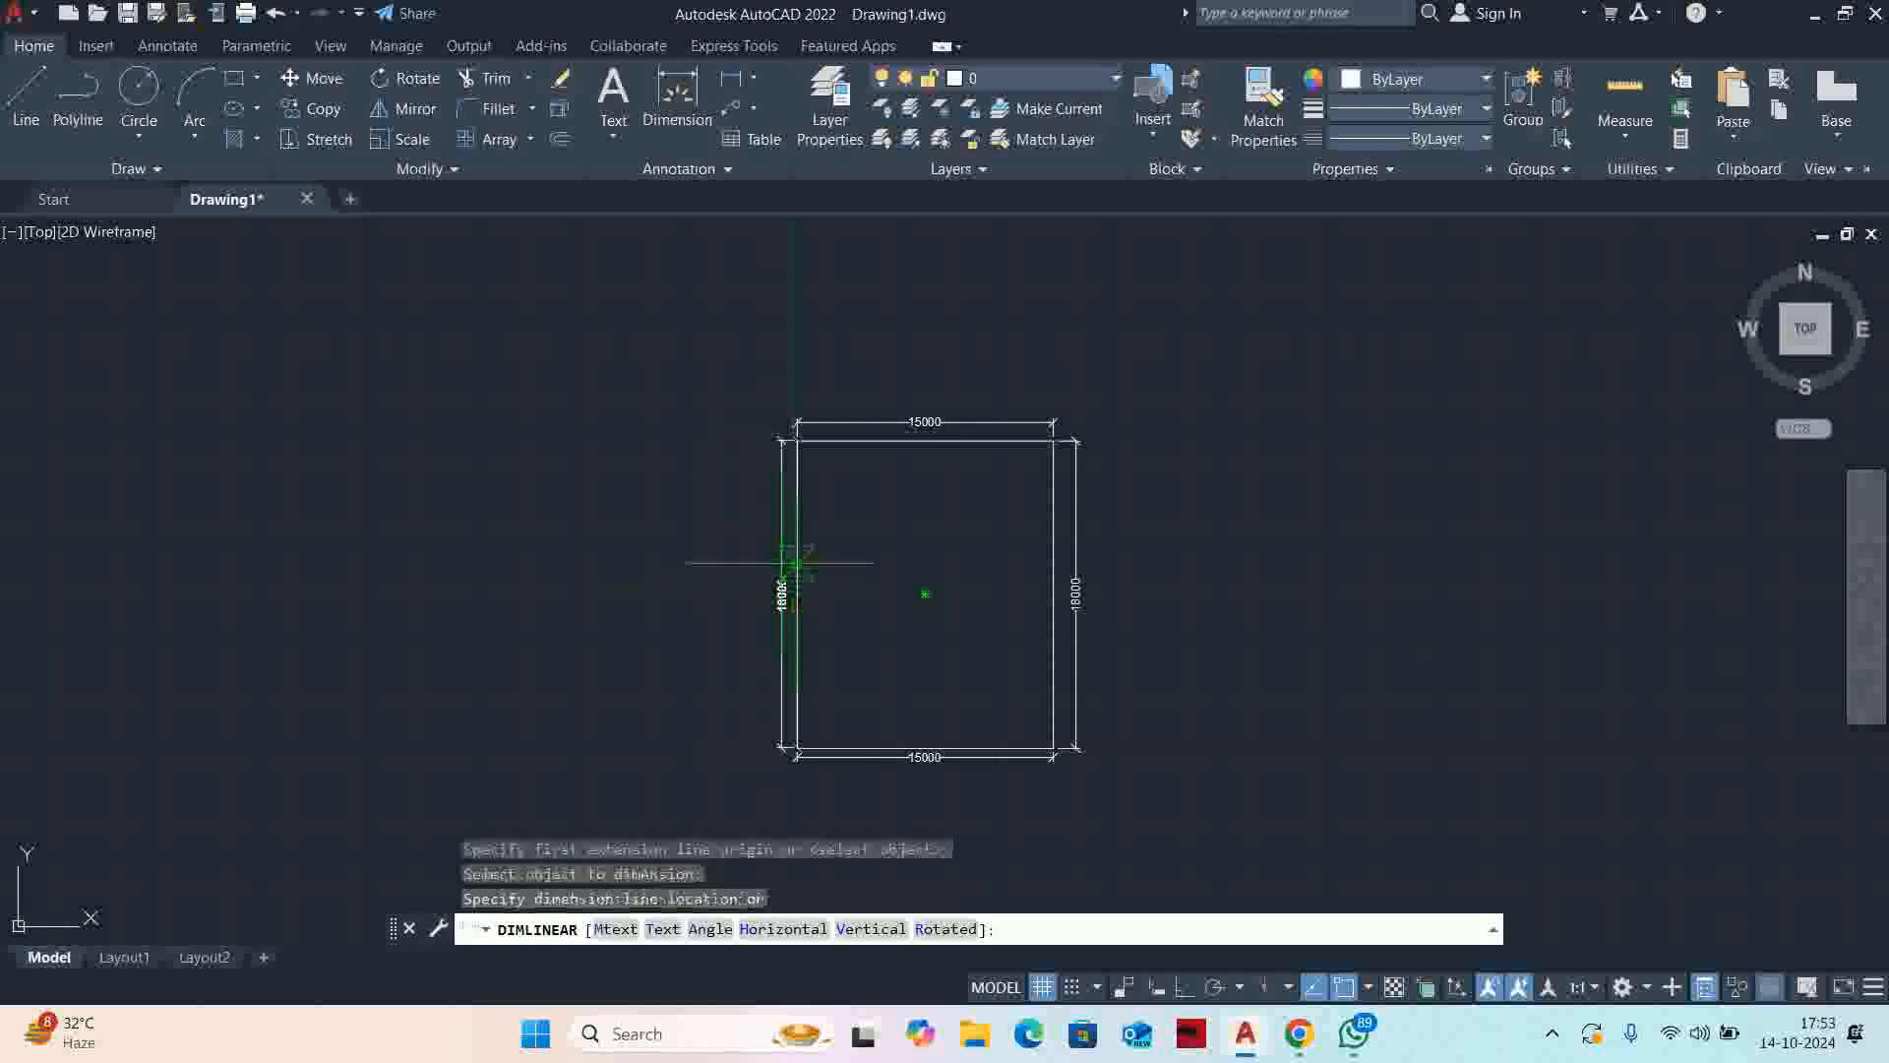
scroll(787, 566, up, 4)
scroll(759, 570, down, 4)
key(Escape)
key(Escape)
key(Escape)
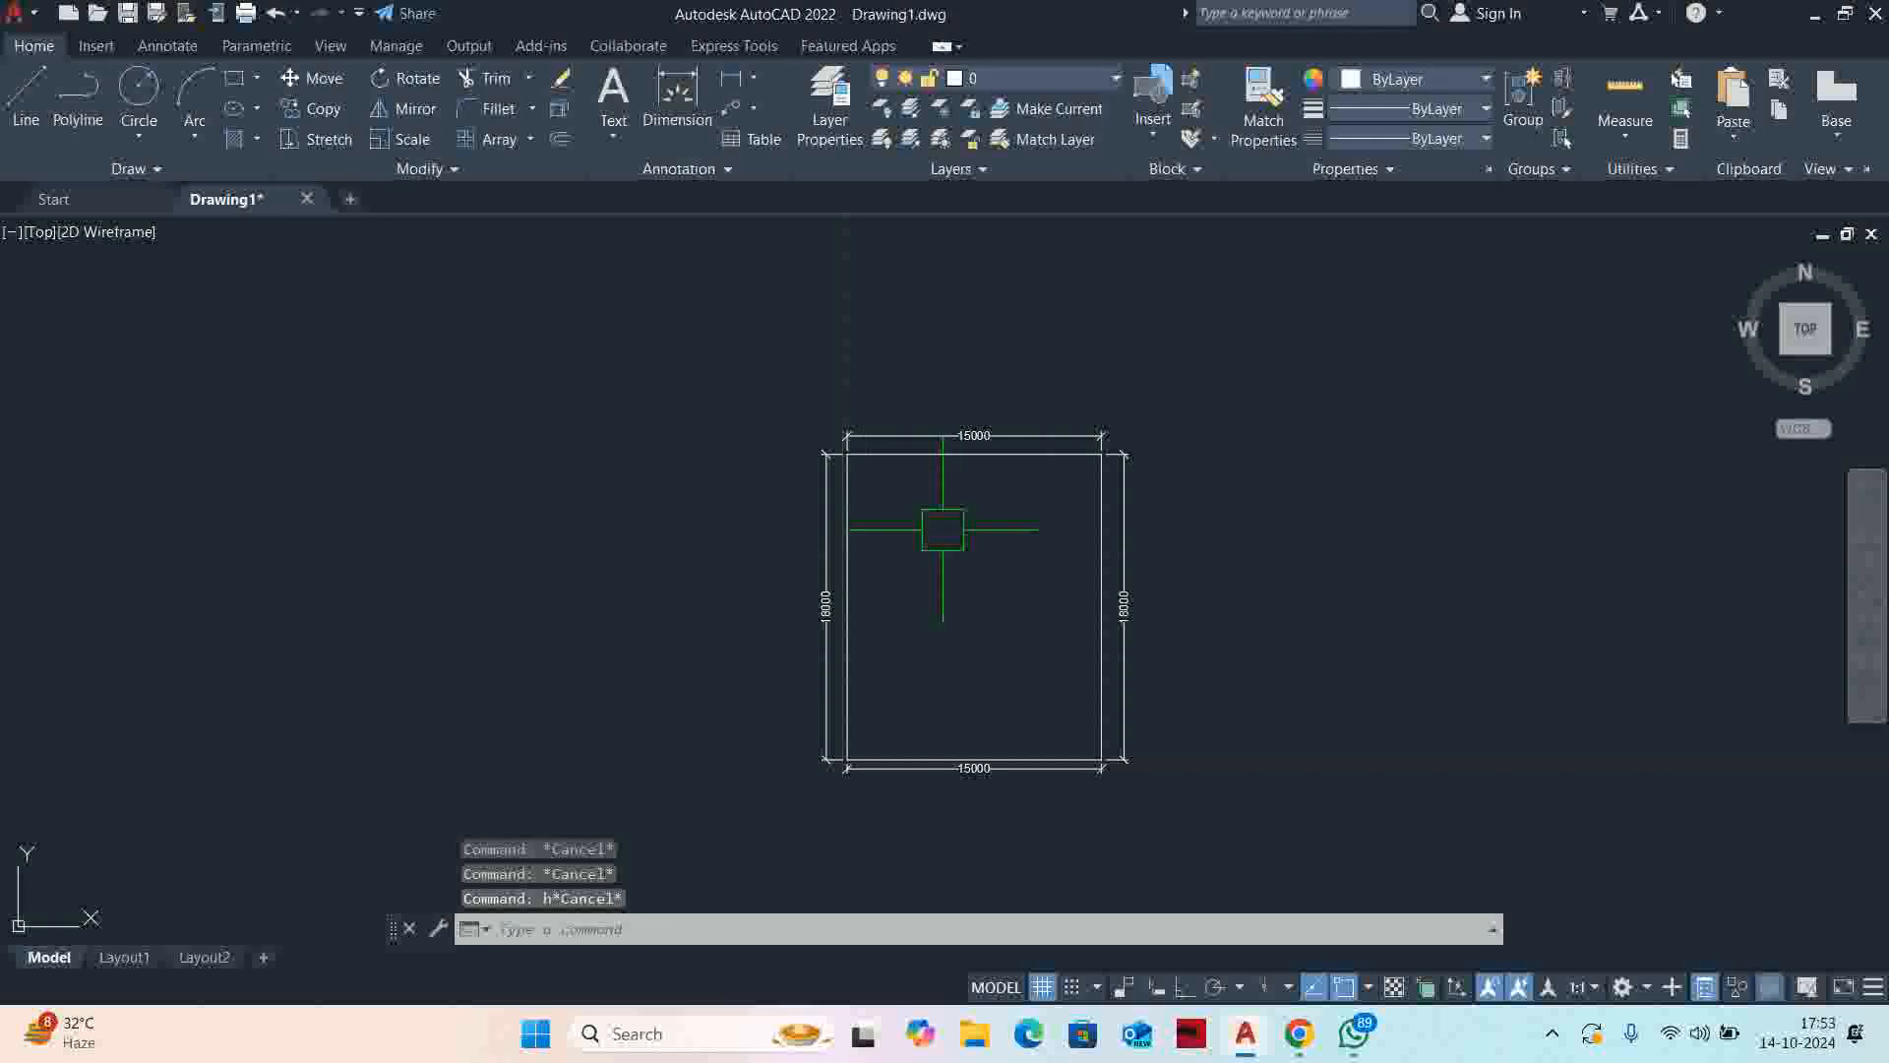
Add the multiline text "Client Plot" with a height of 500 inside the rectangle
key(Return)
scroll(941, 539, up, 2)
click(882, 559)
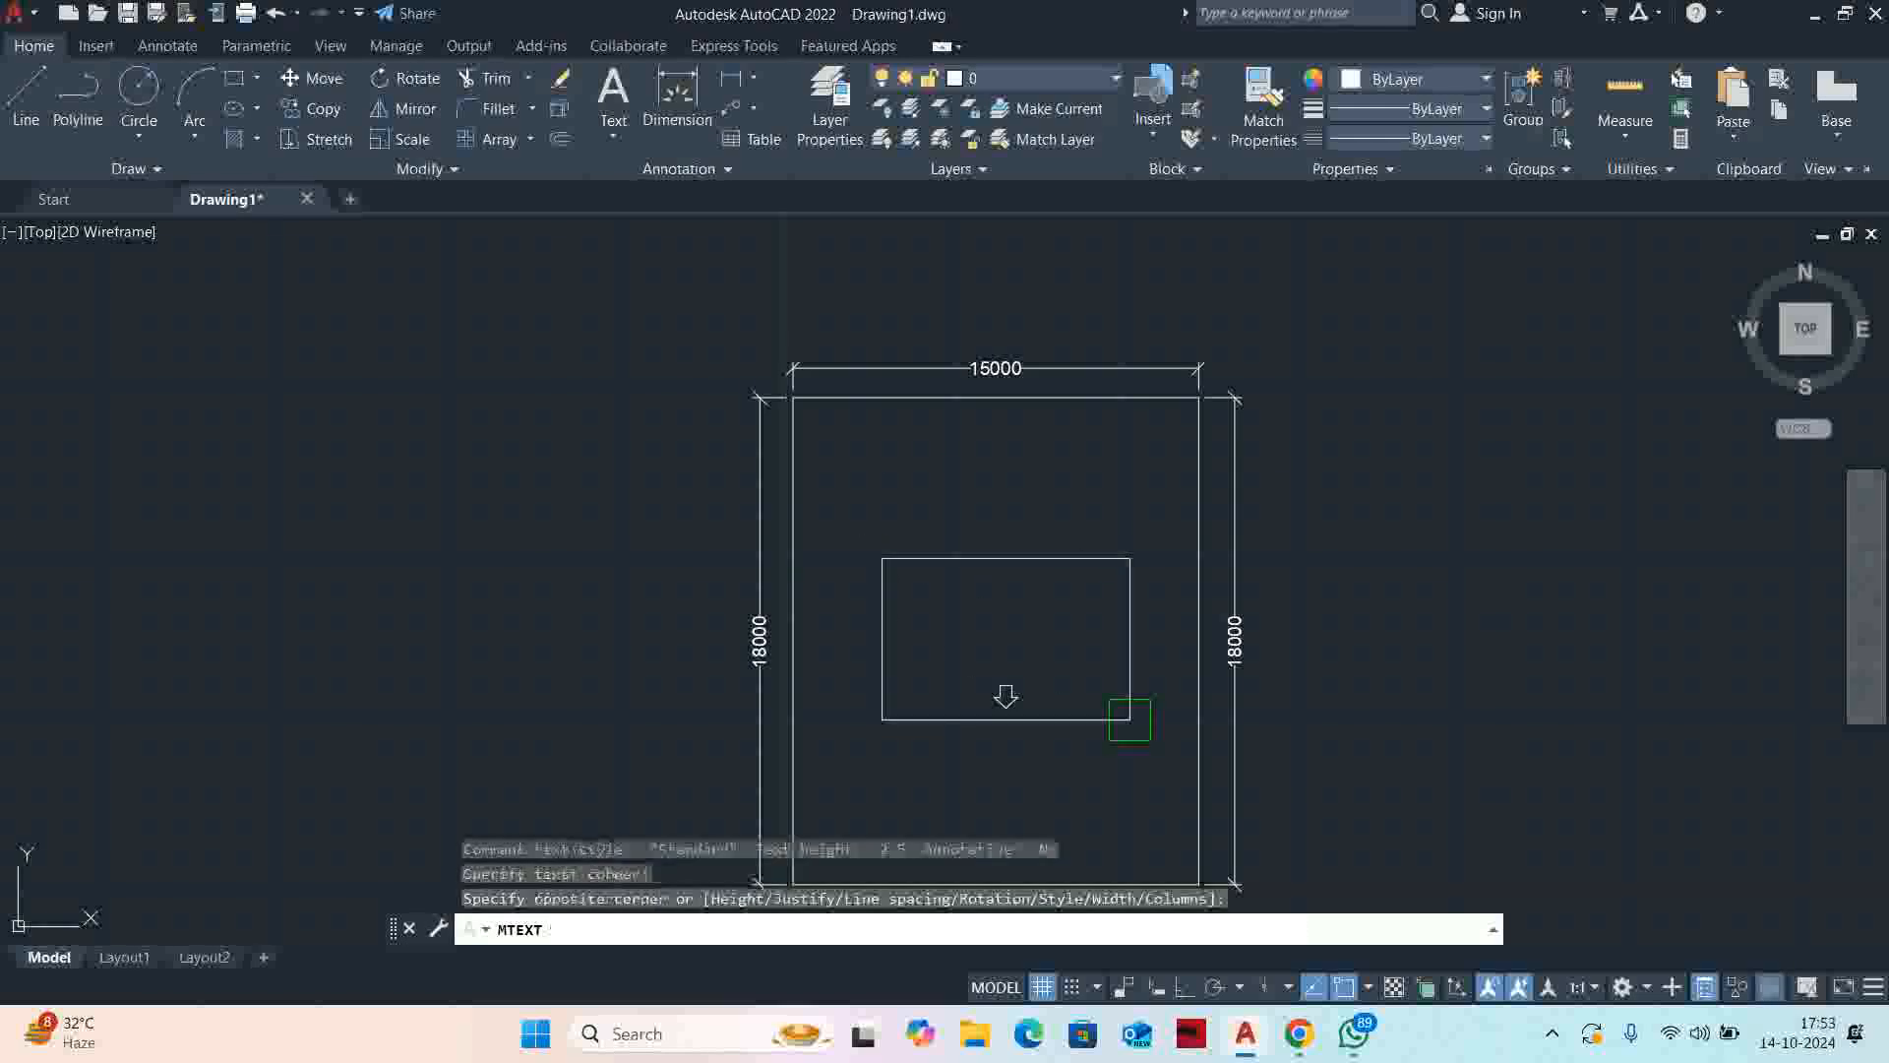
click(1130, 718)
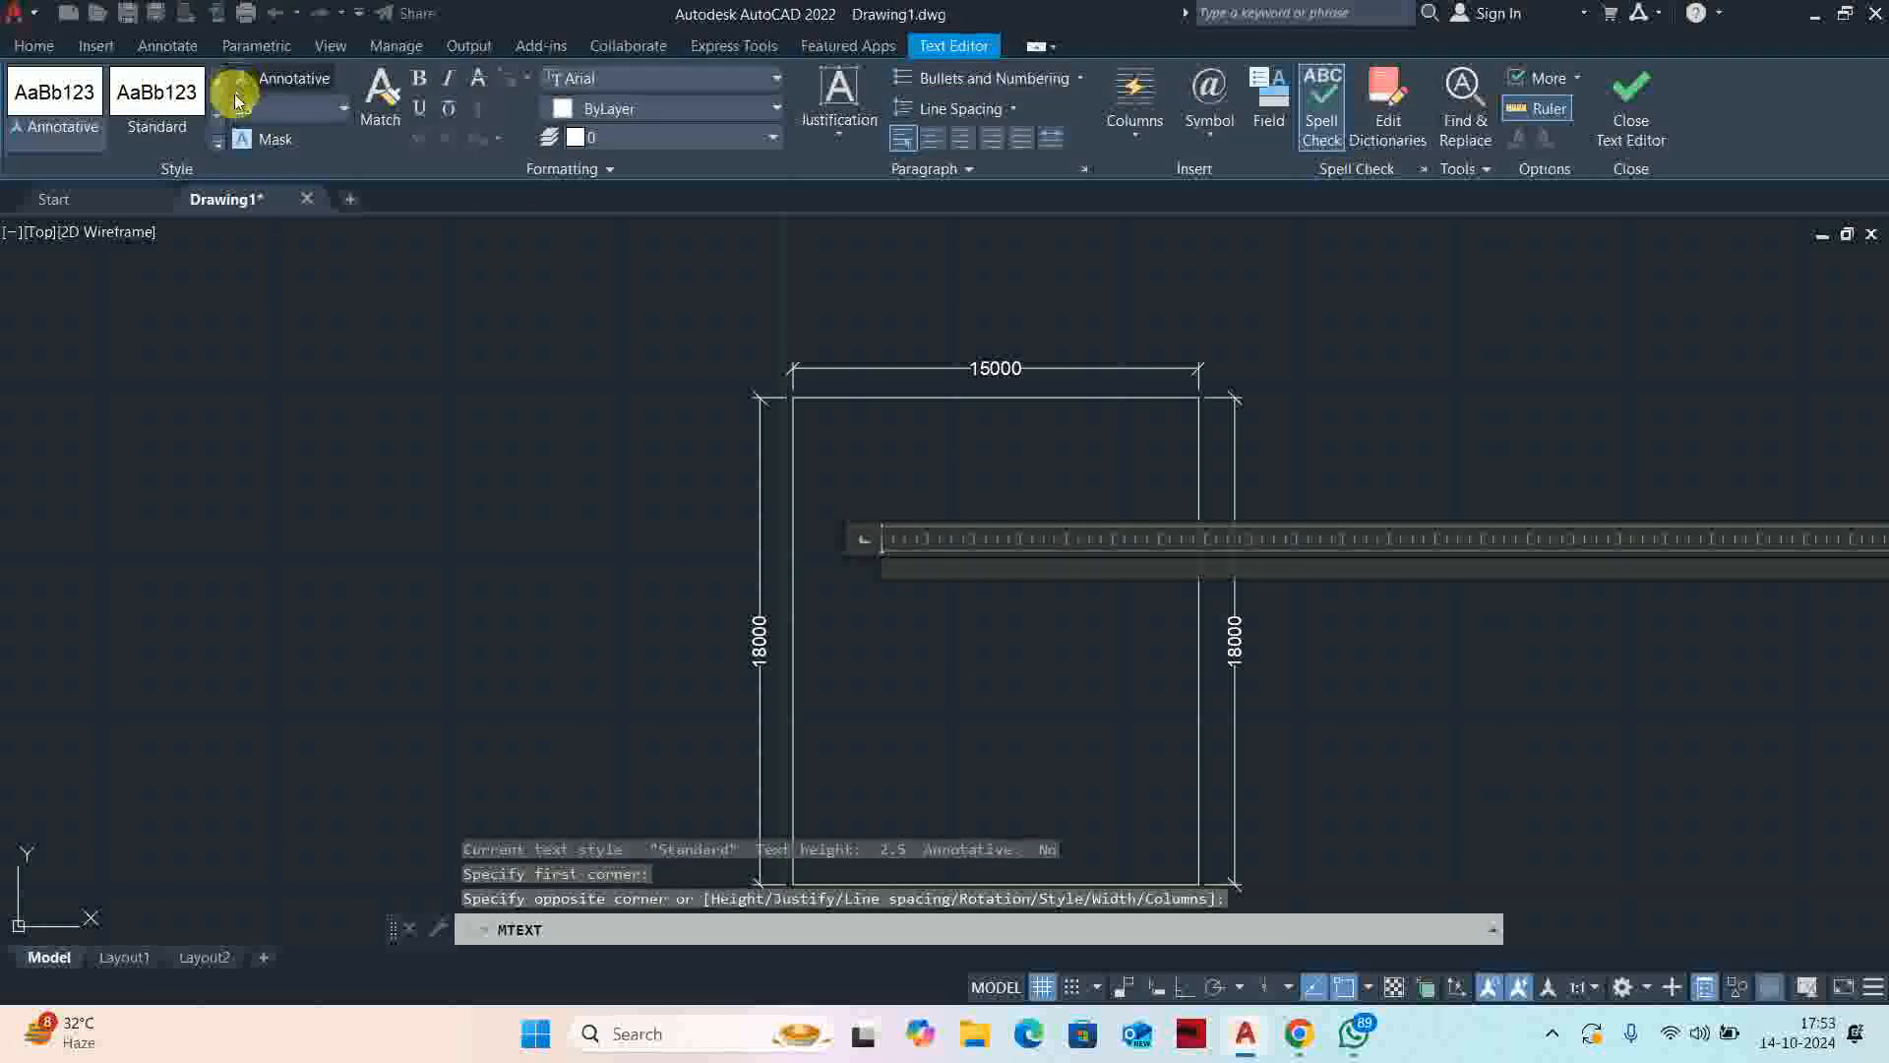
key(Return)
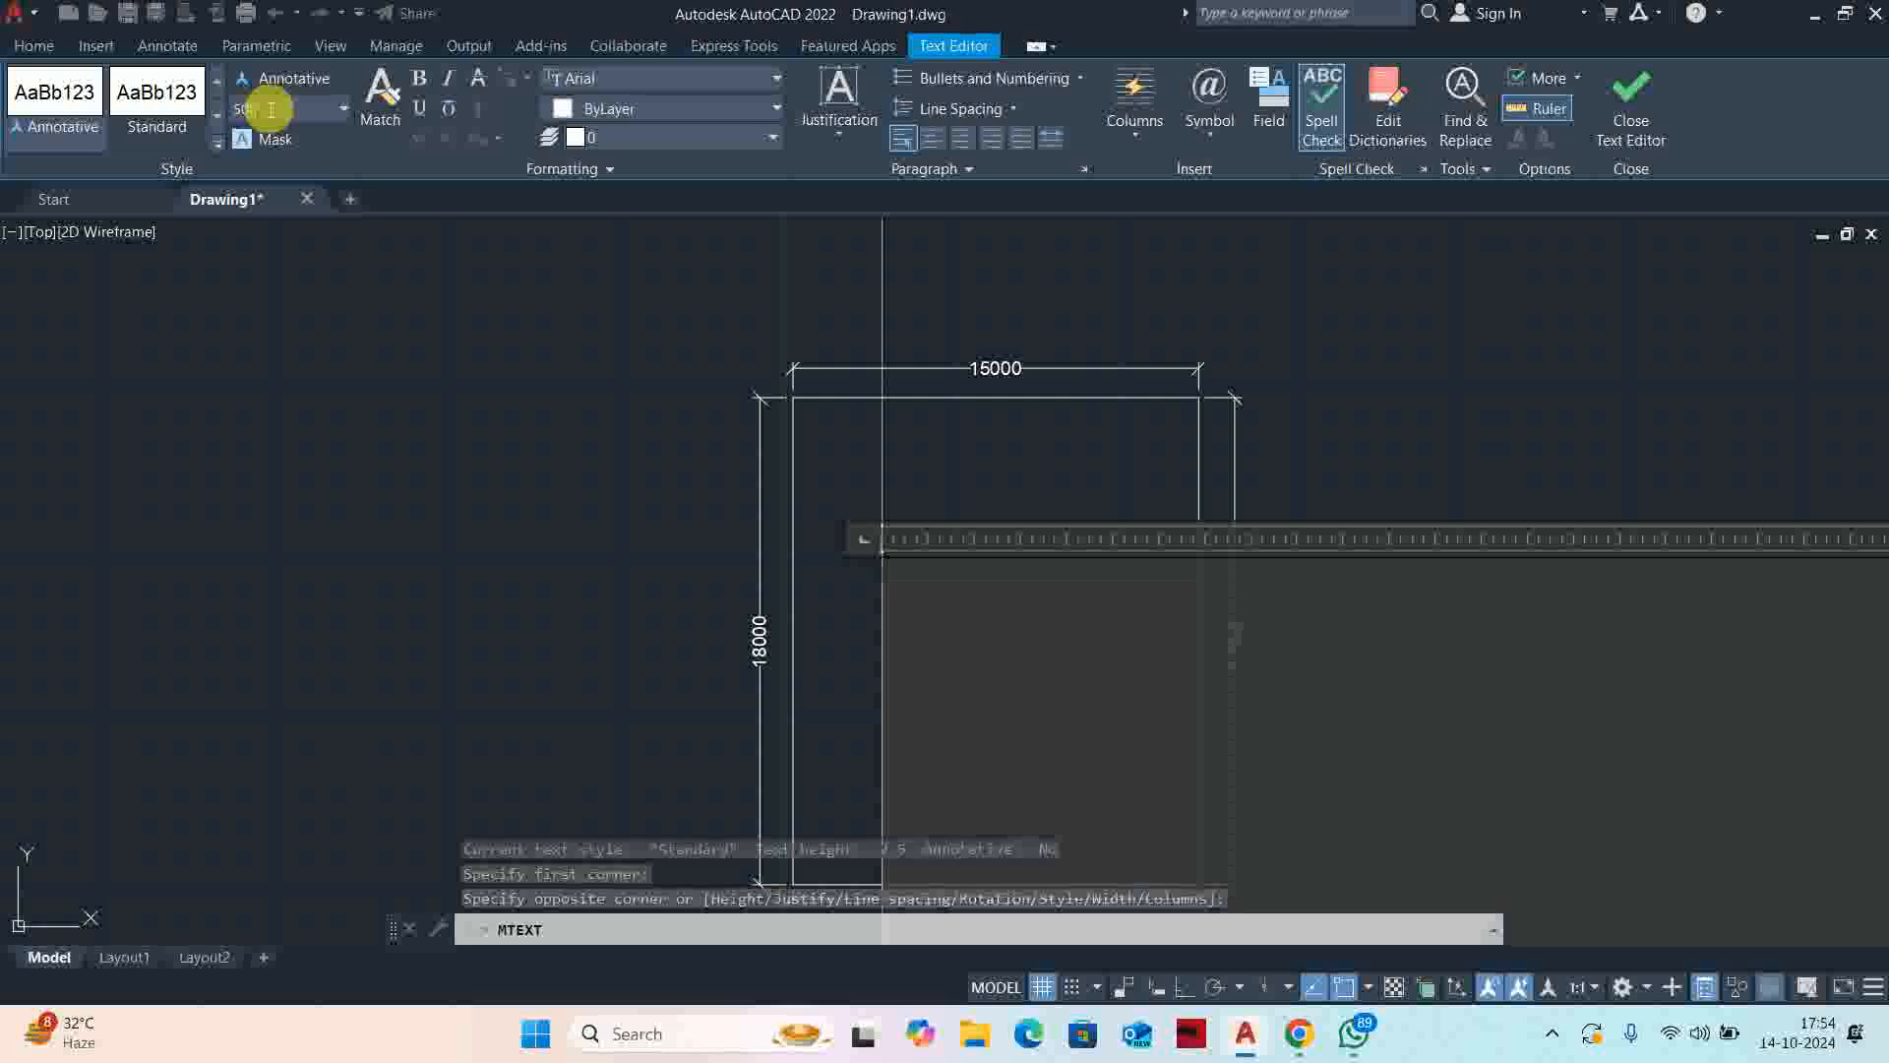
text(pl)
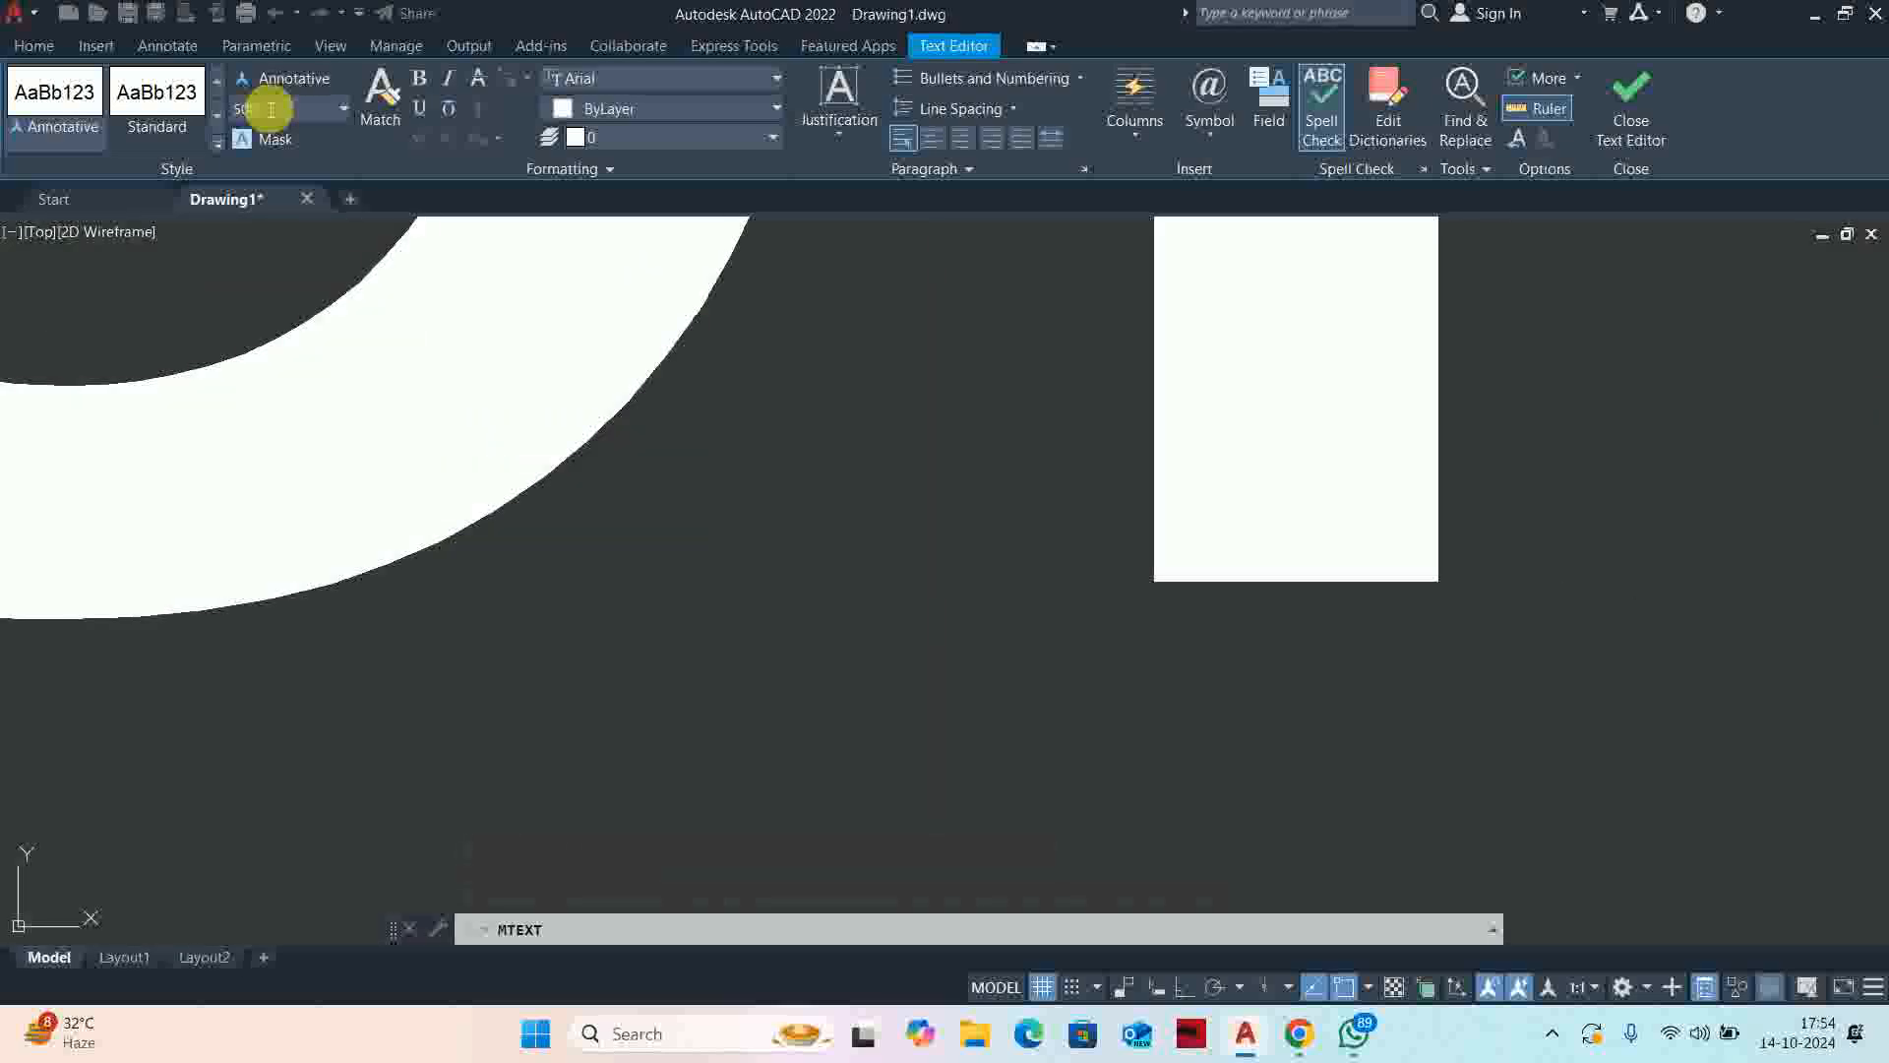
scroll(1020, 518, down, 2)
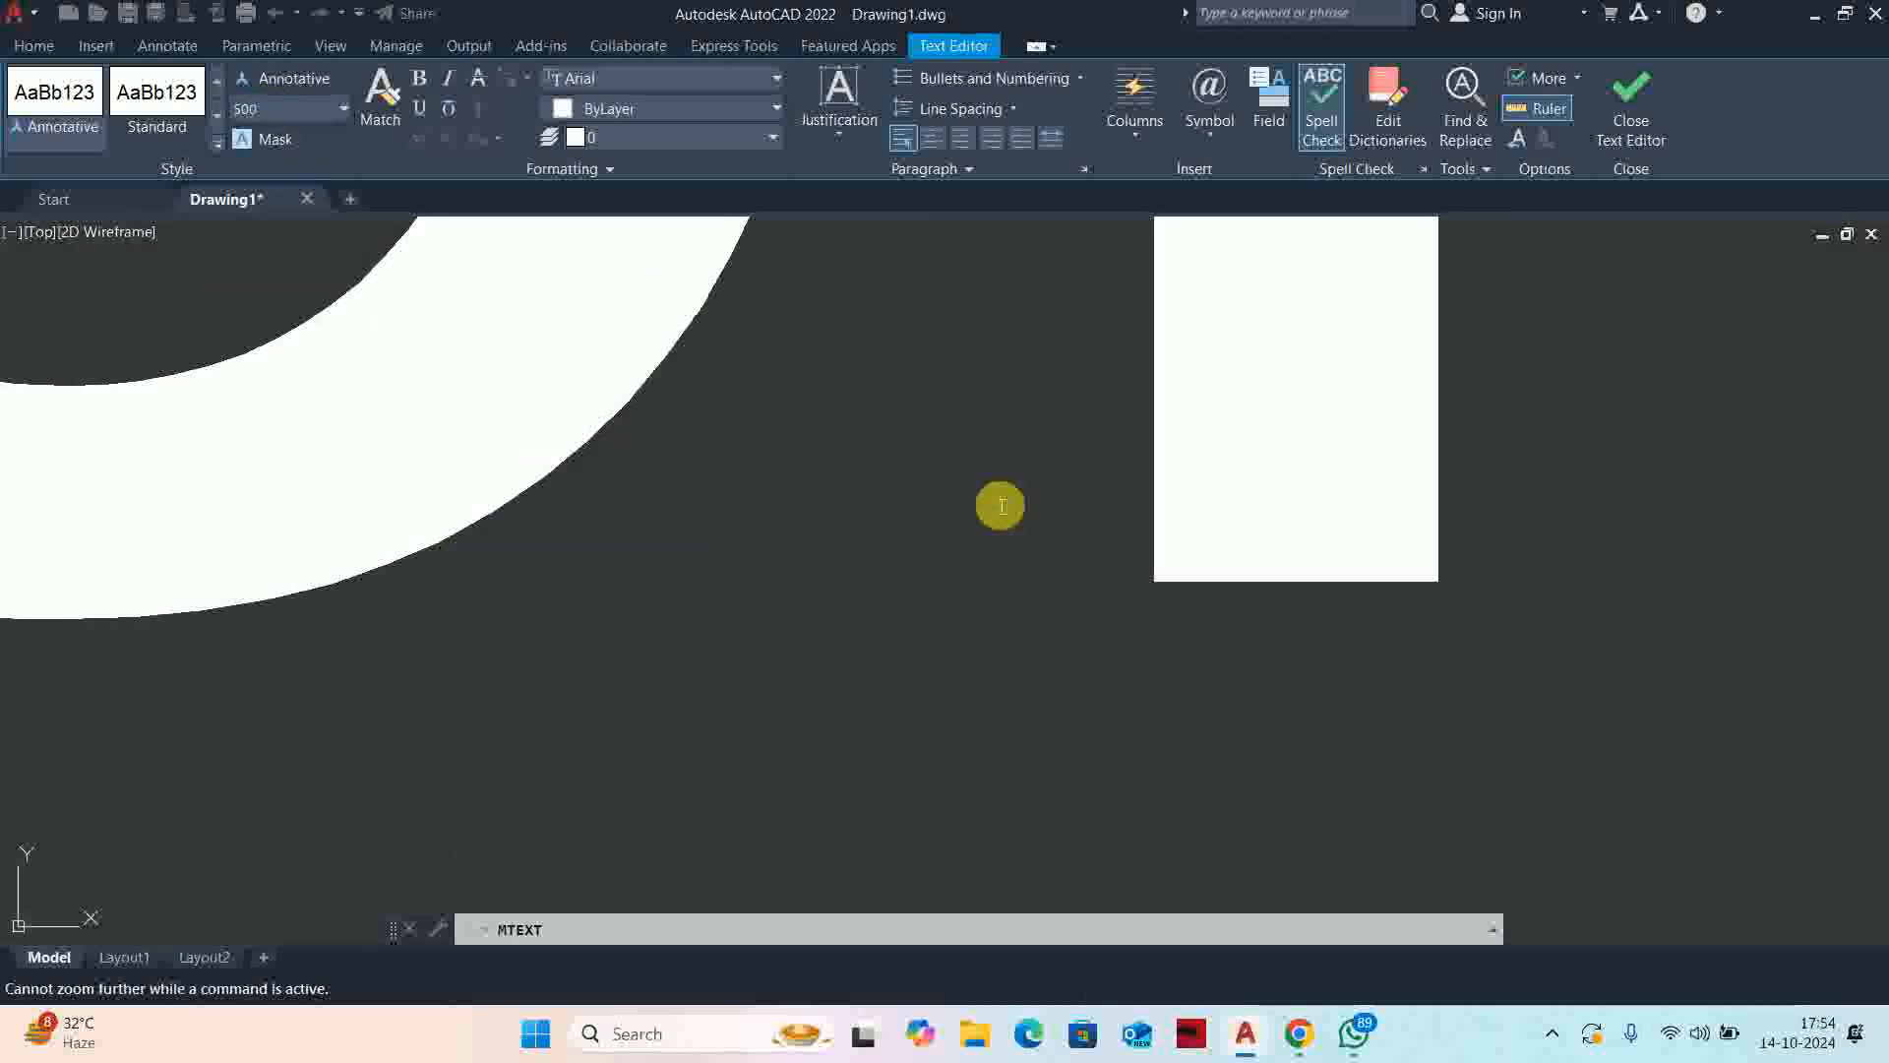
click(1629, 104)
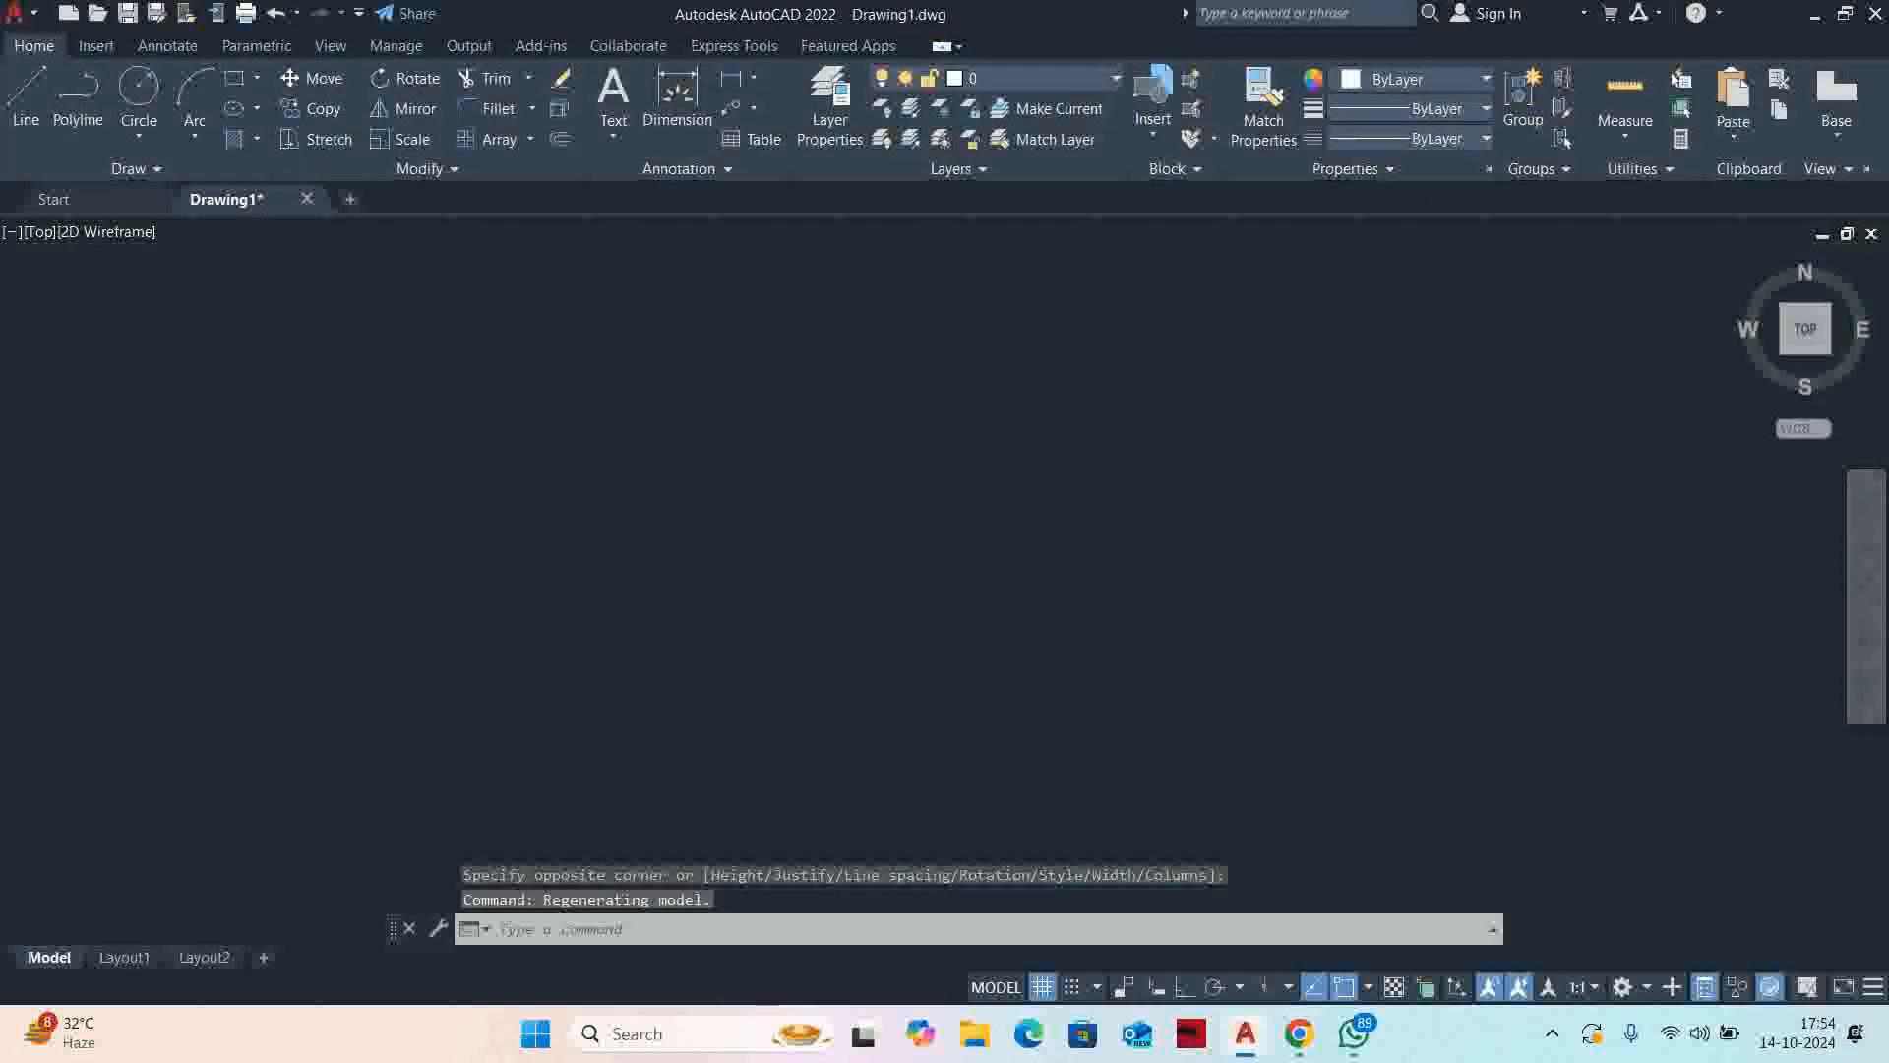
Move the "Client Plot" text down and to the right, closer to the rectangle's center
scroll(1043, 430, down, 10)
scroll(1166, 441, up, 5)
middle_drag(1354, 502, 815, 420)
text(m)
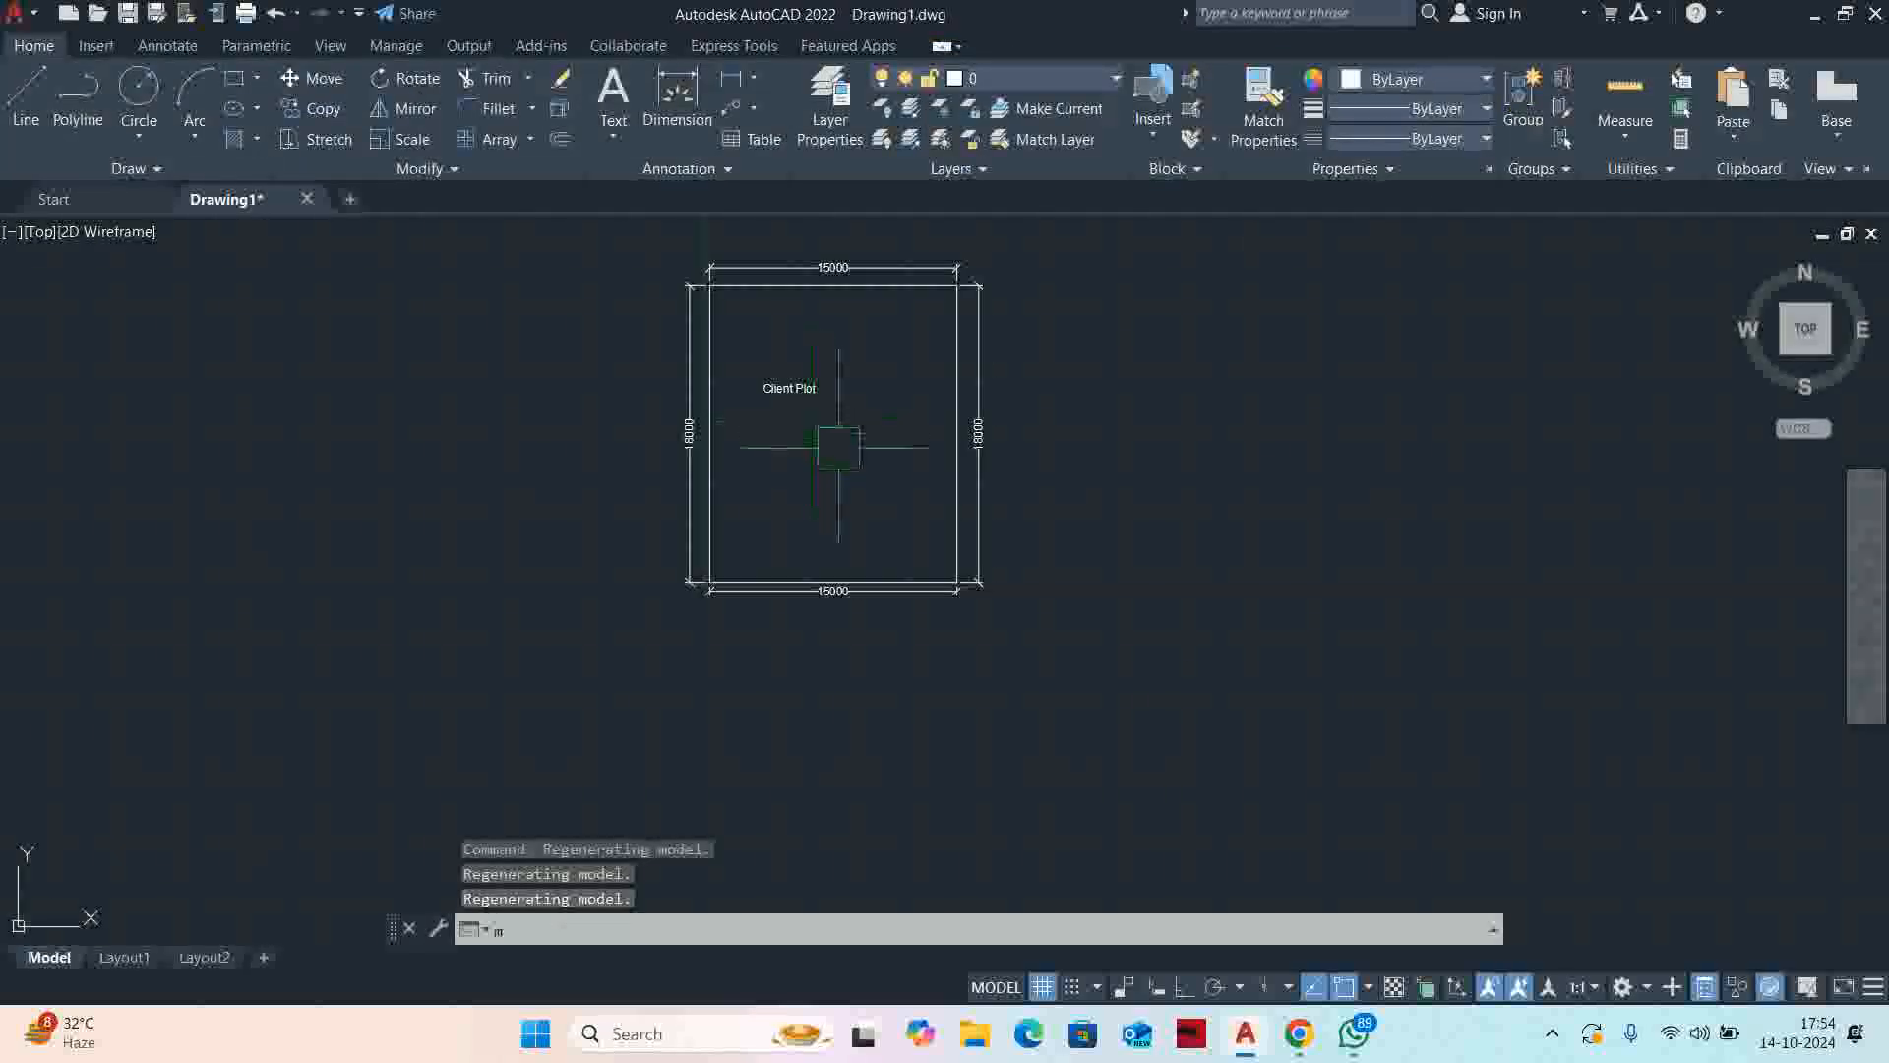
key(Return)
click(790, 373)
key(Return)
click(806, 459)
click(834, 483)
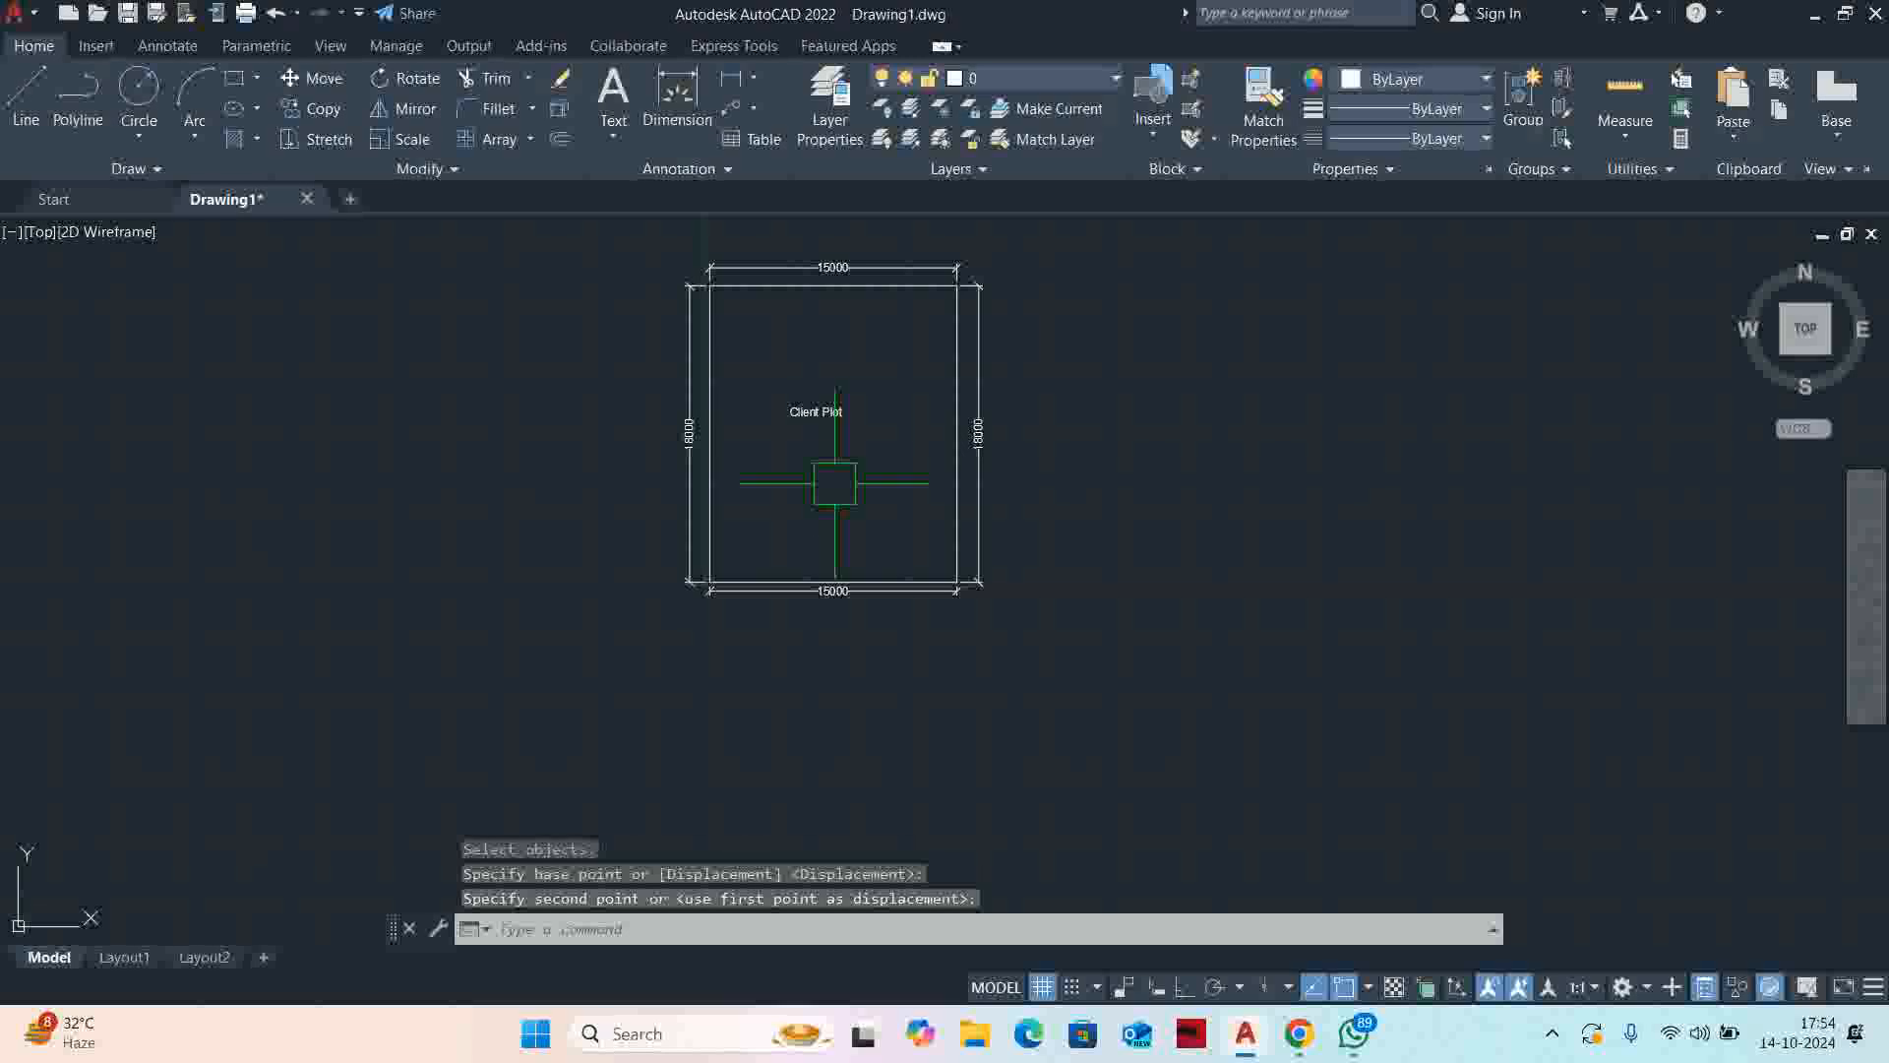
Move the "Client Plot" text further right to center it horizontally in the rectangle
scroll(814, 424, up, 5)
text(m)
key(Return)
click(848, 409)
key(Return)
click(806, 524)
click(862, 532)
scroll(863, 531, down, 5)
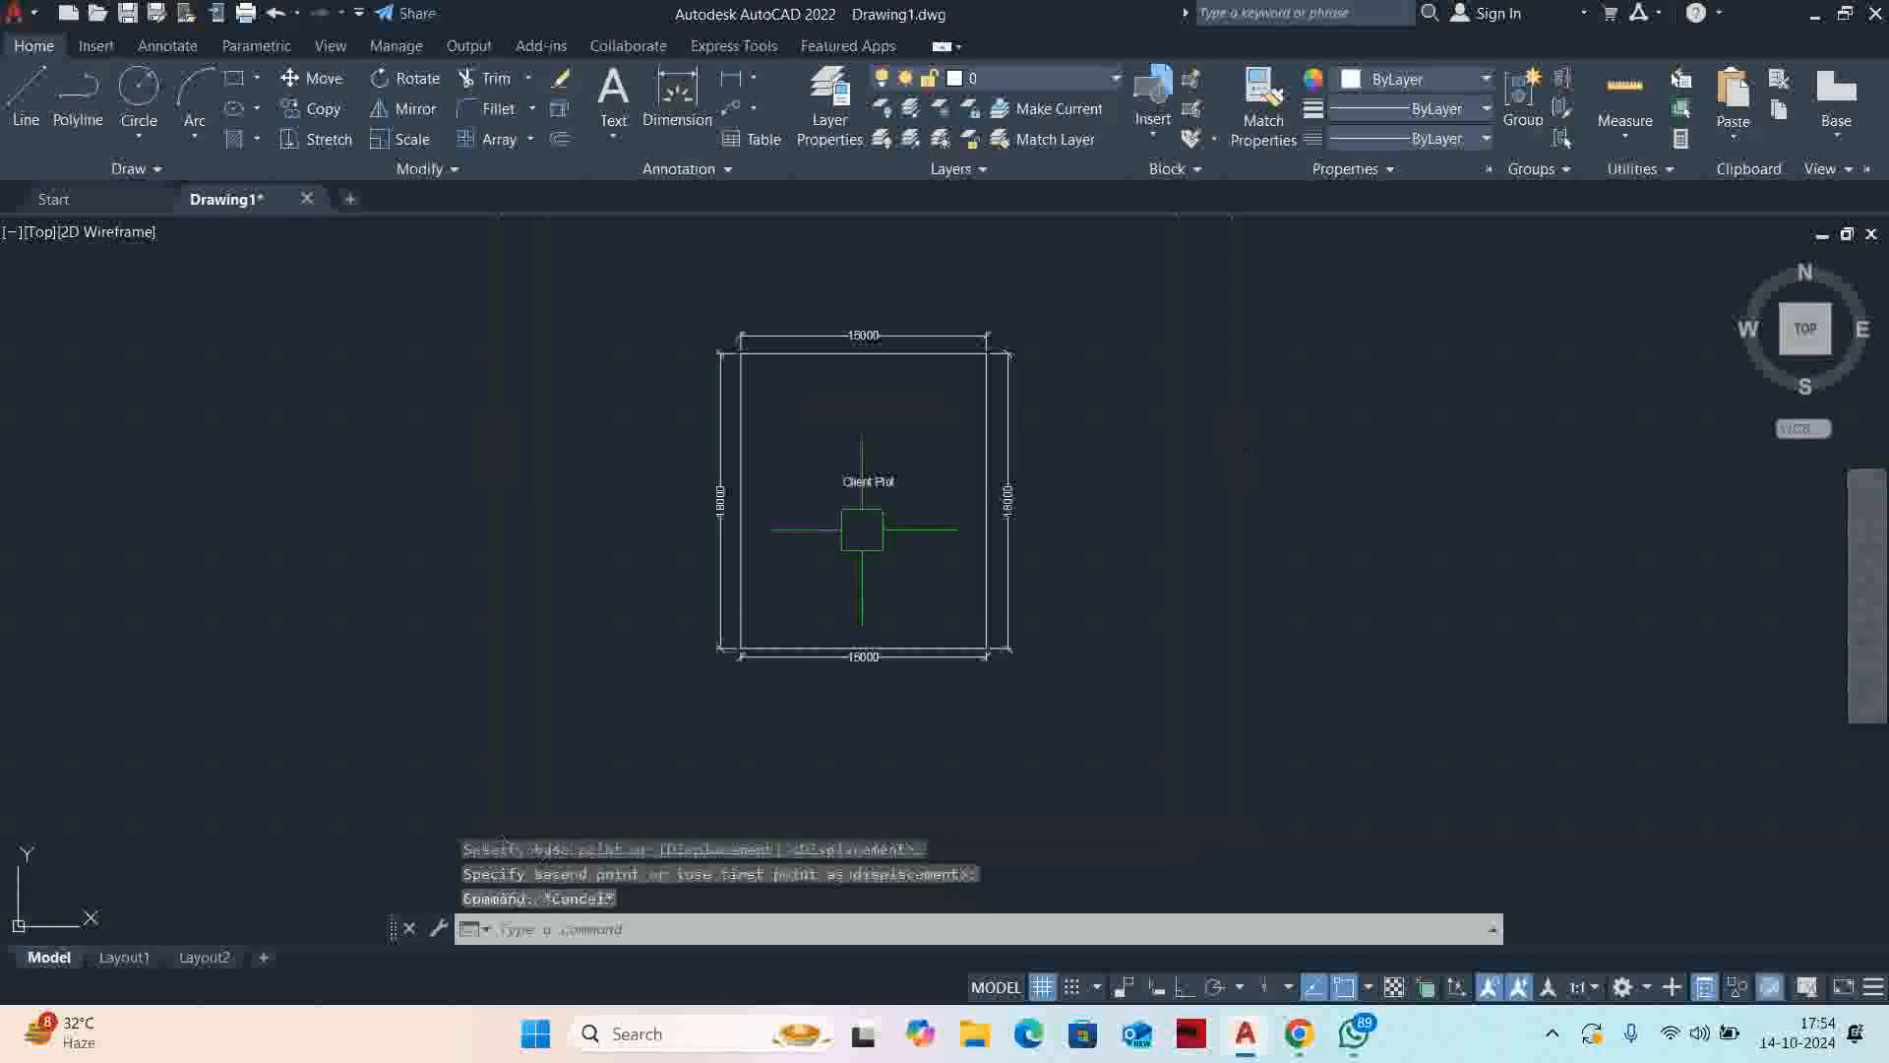
Draw a line along the rectangle's bottom edge from its right corner to its left corner
scroll(862, 530, down, 2)
text(l)
key(Return)
scroll(876, 527, up, 4)
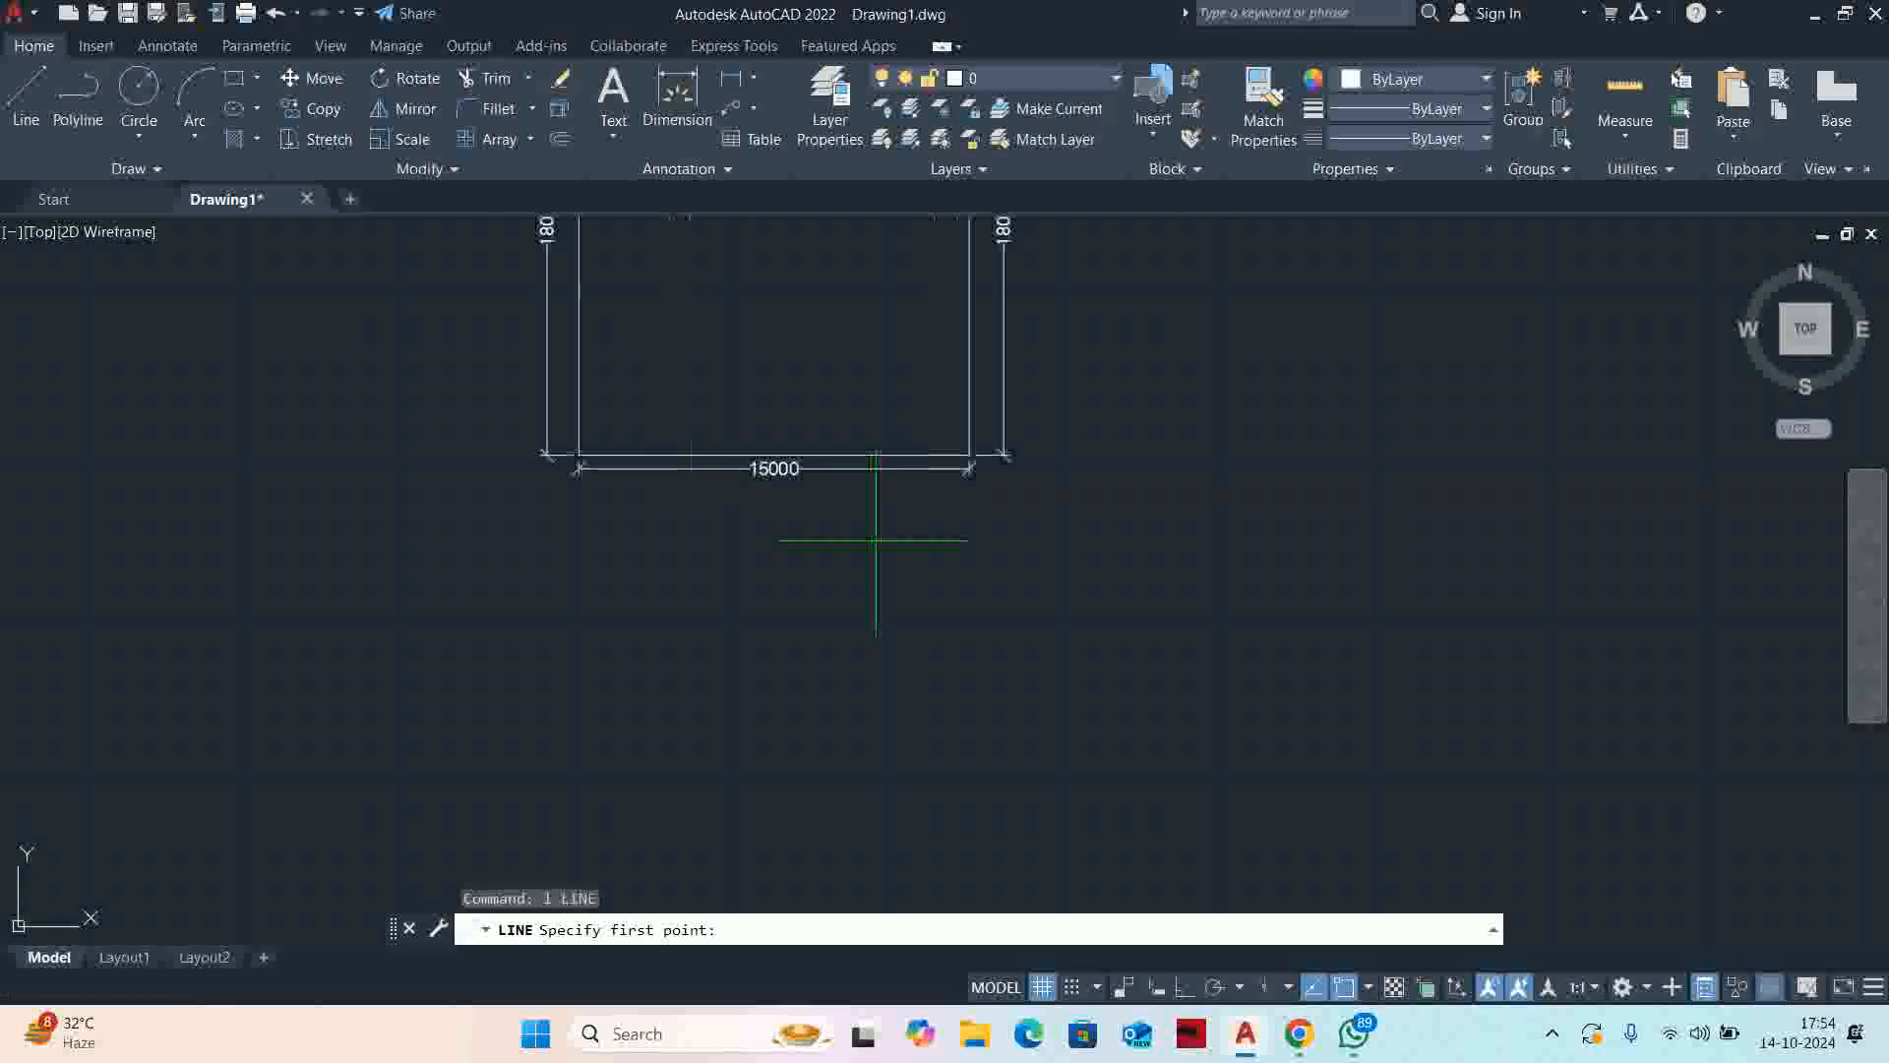
click(970, 453)
scroll(422, 527, up, 4)
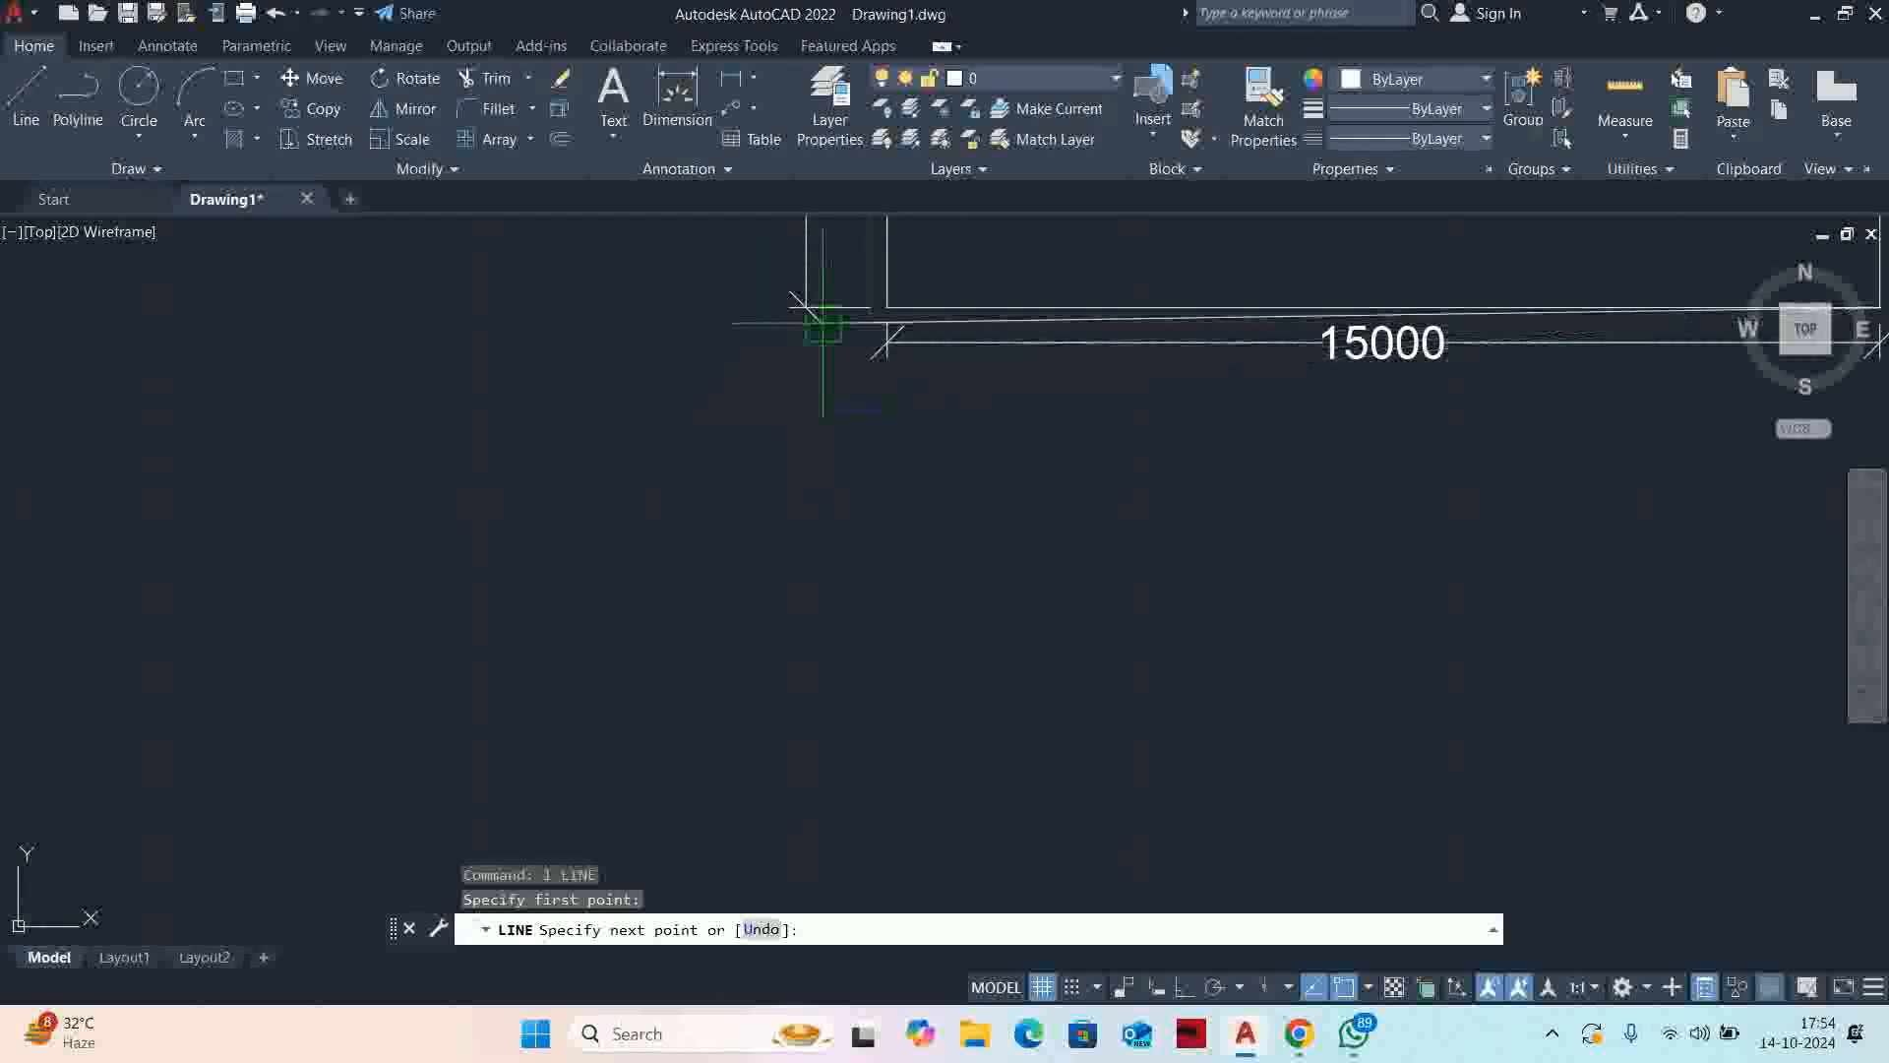
key(Escape)
Offset the line on the rectangle's bottom edge 4500 downward to mark the road's far side
scroll(869, 422, down, 3)
text(o)
key(Return)
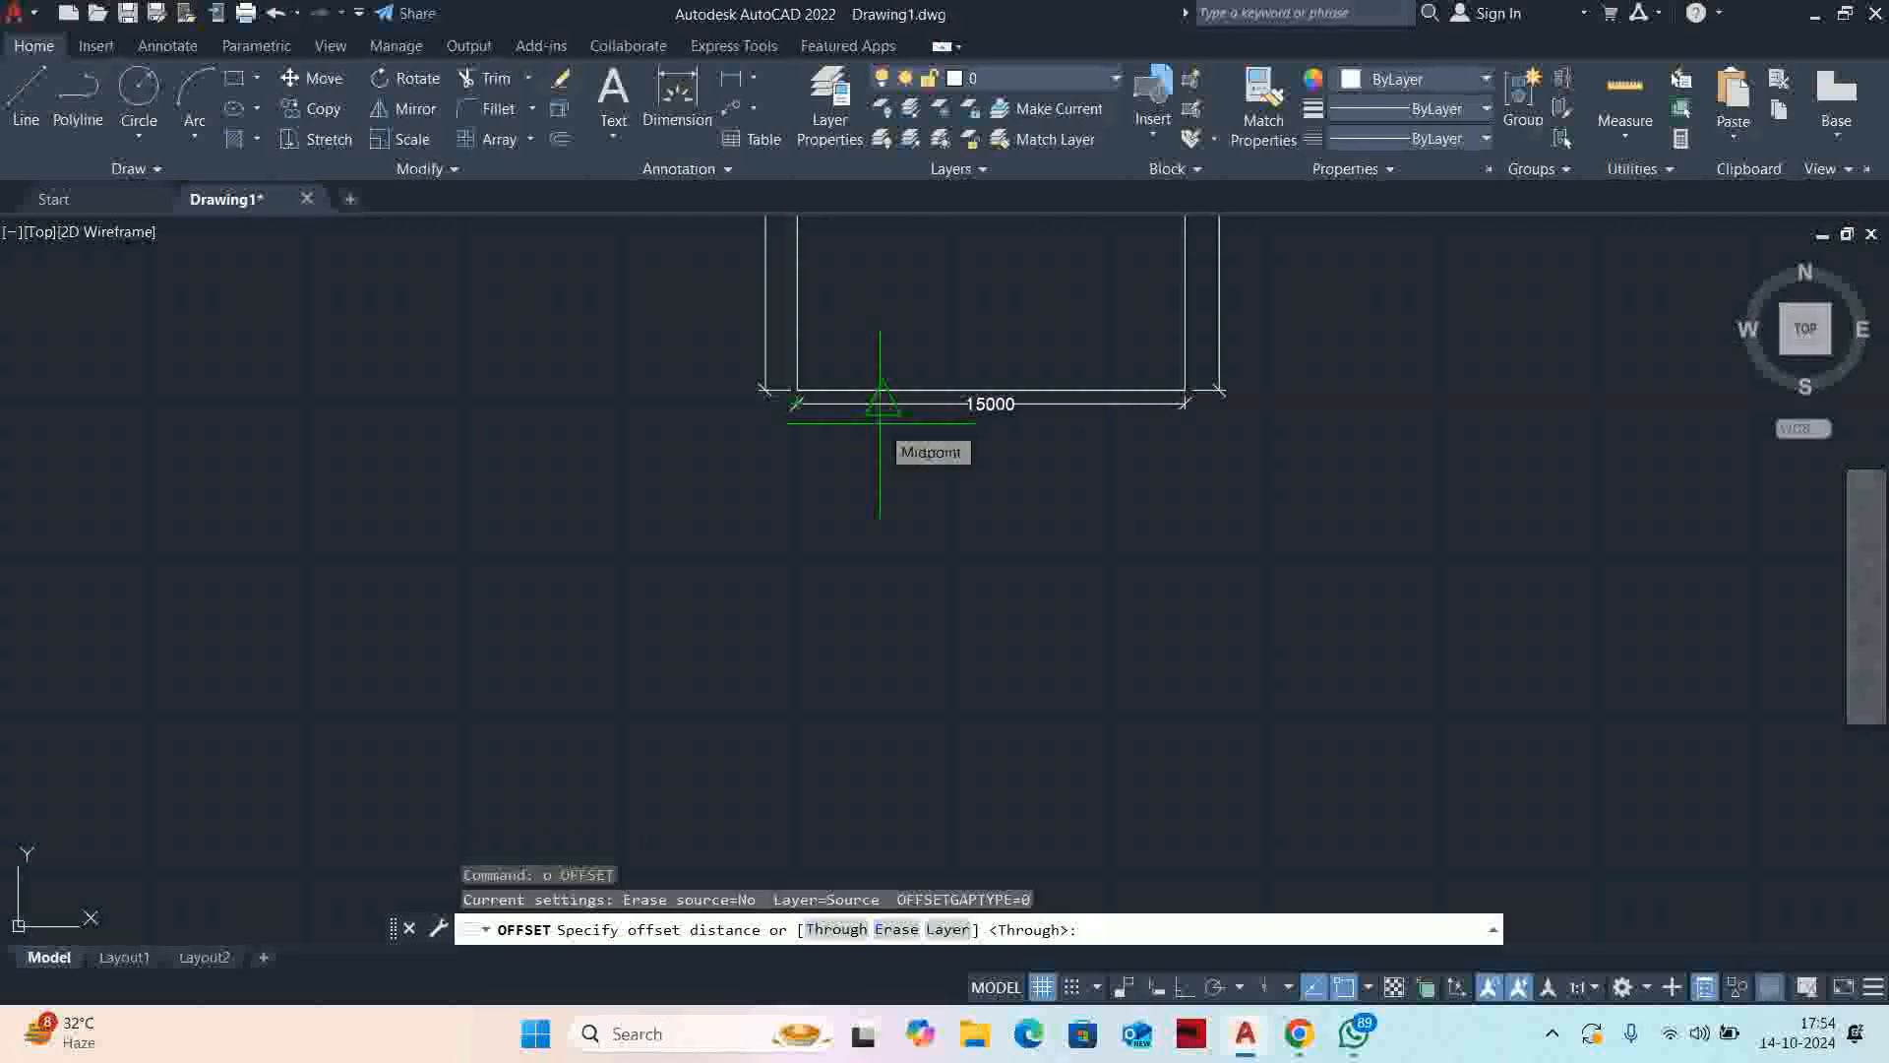
text(4500)
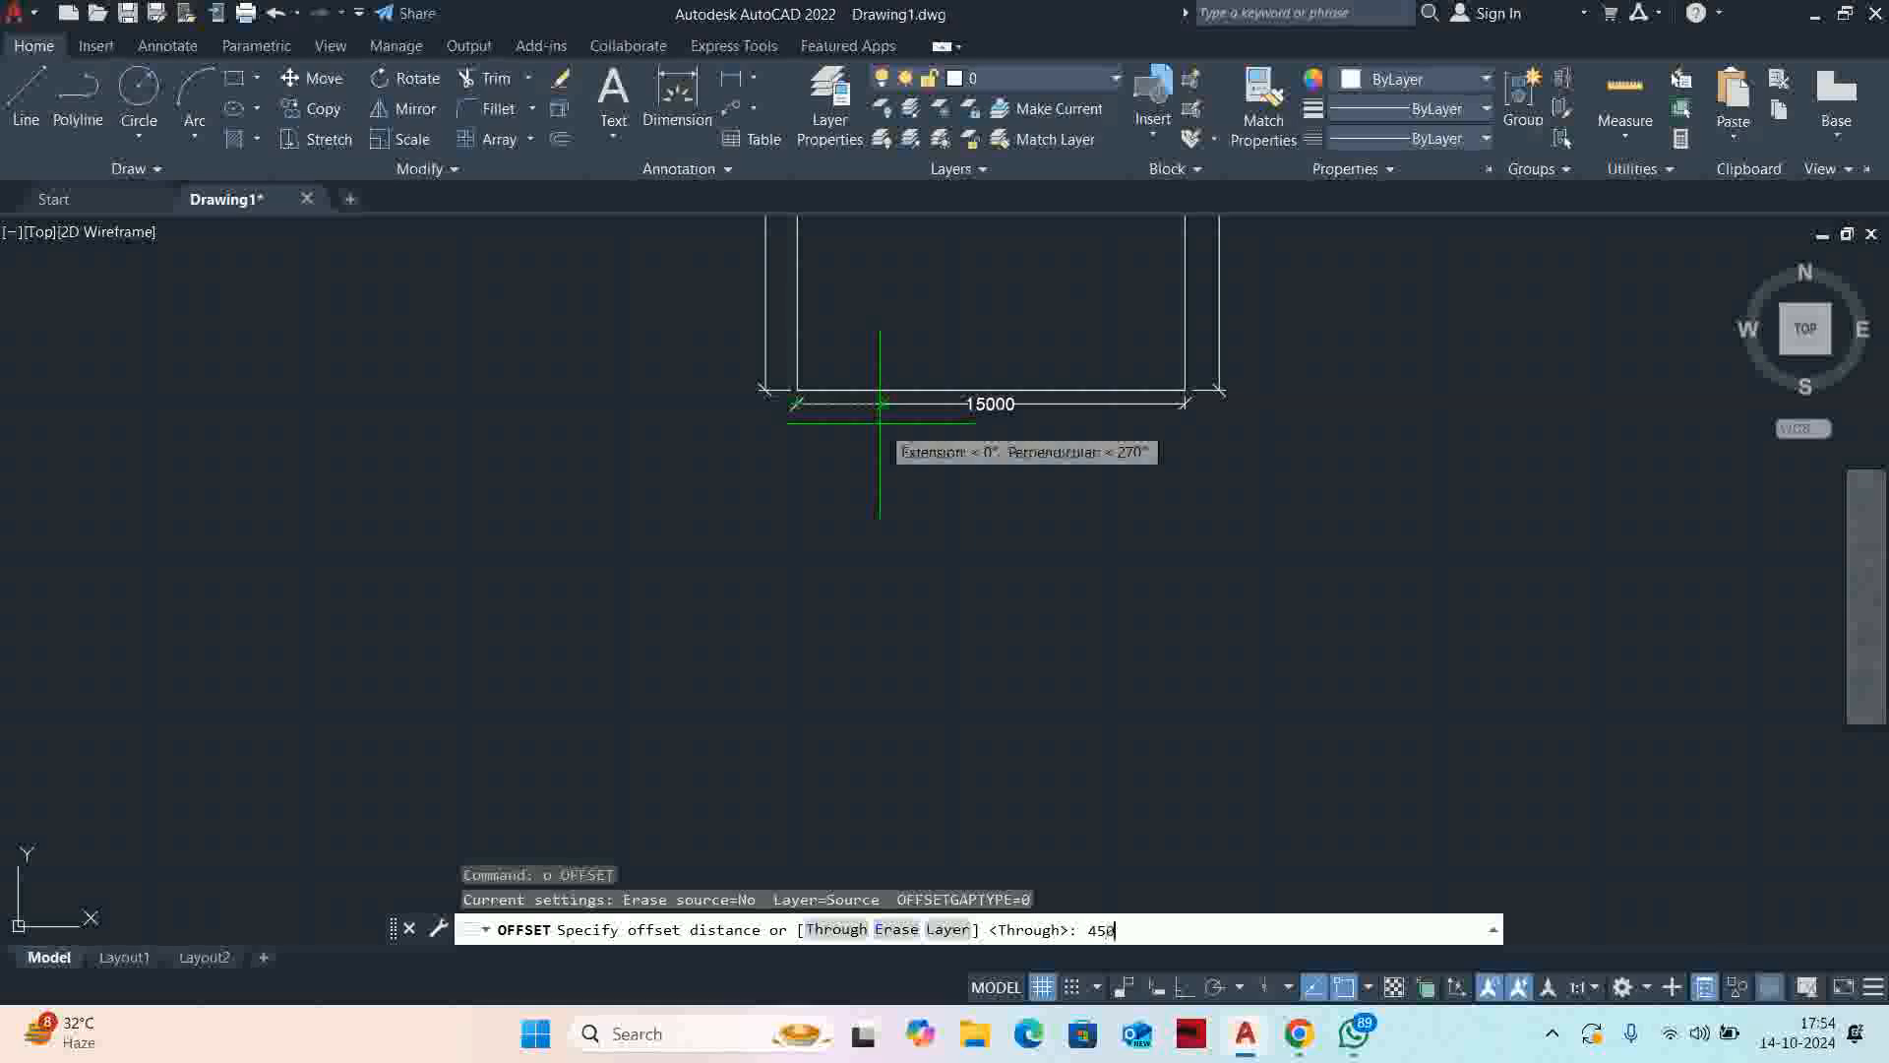
key(Return)
click(1073, 390)
click(1088, 461)
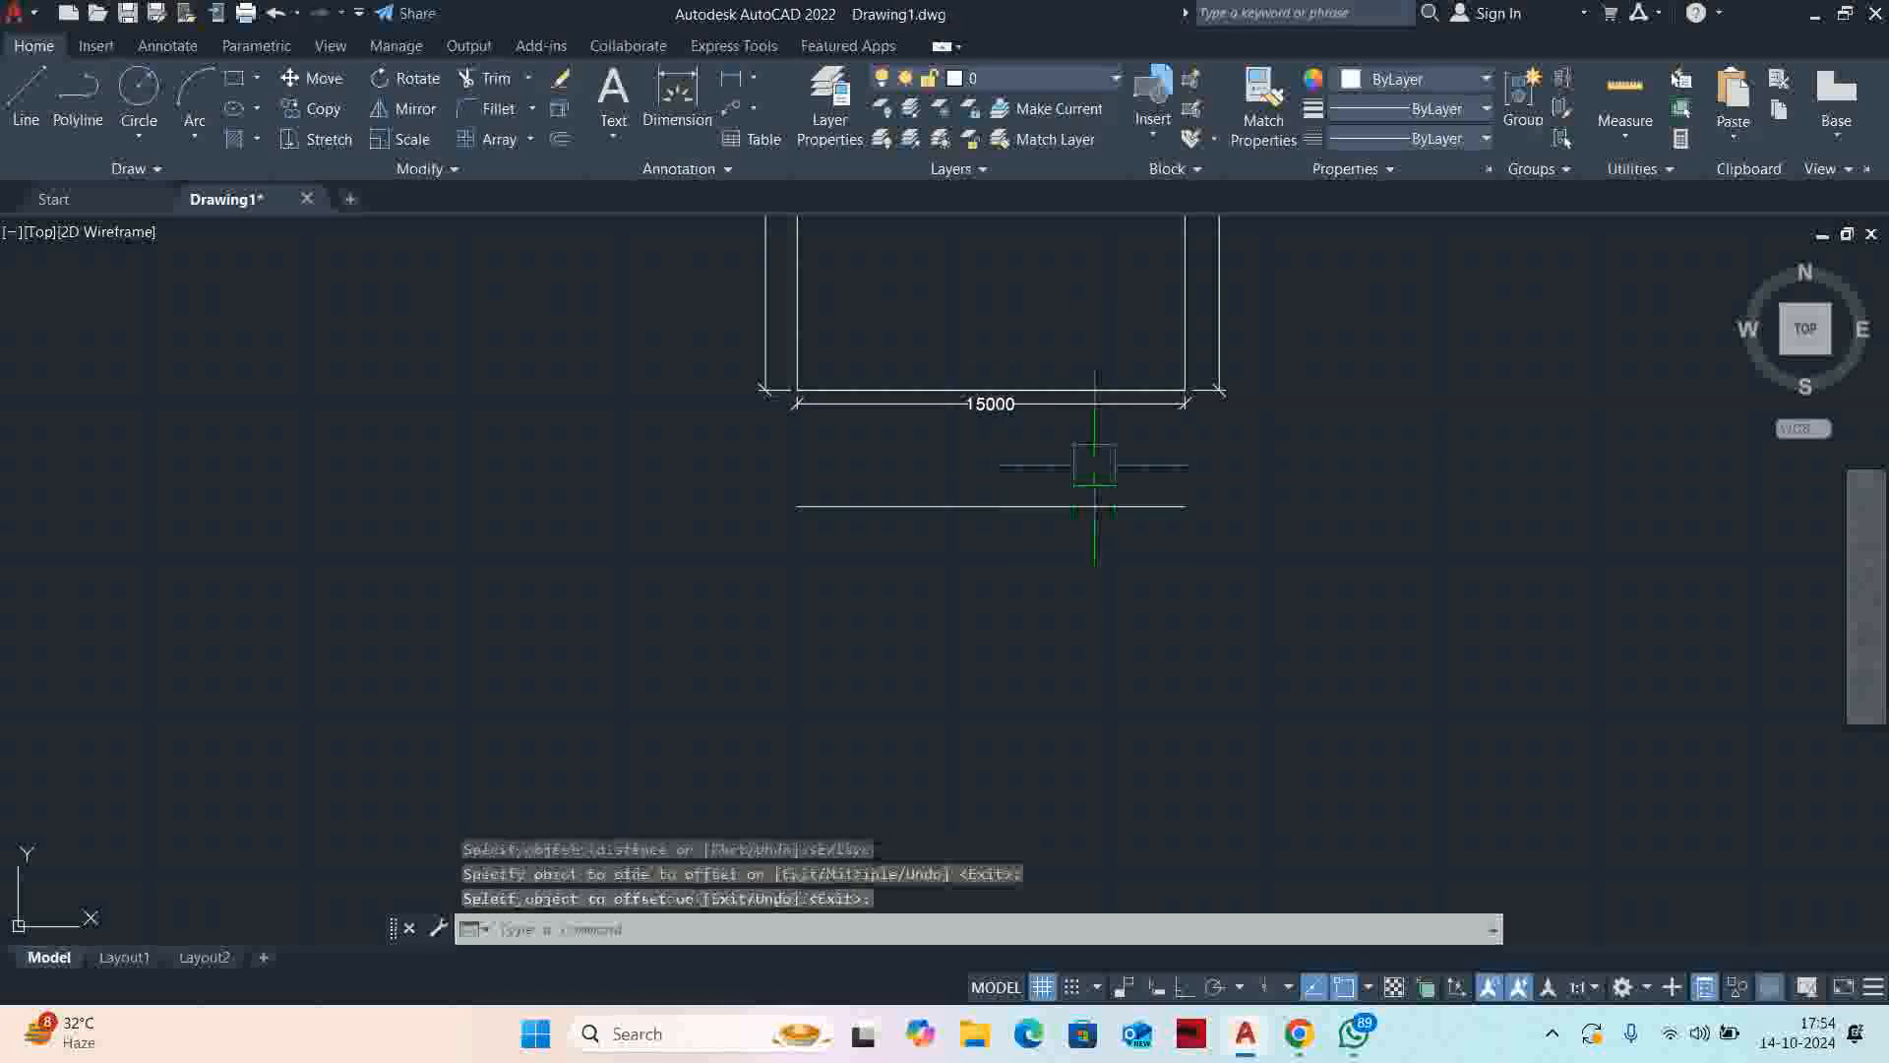
key(Escape)
Delete the original line lying on the rectangle's bottom edge
click(1108, 391)
key(Delete)
scroll(1097, 532, down, 2)
key(Escape)
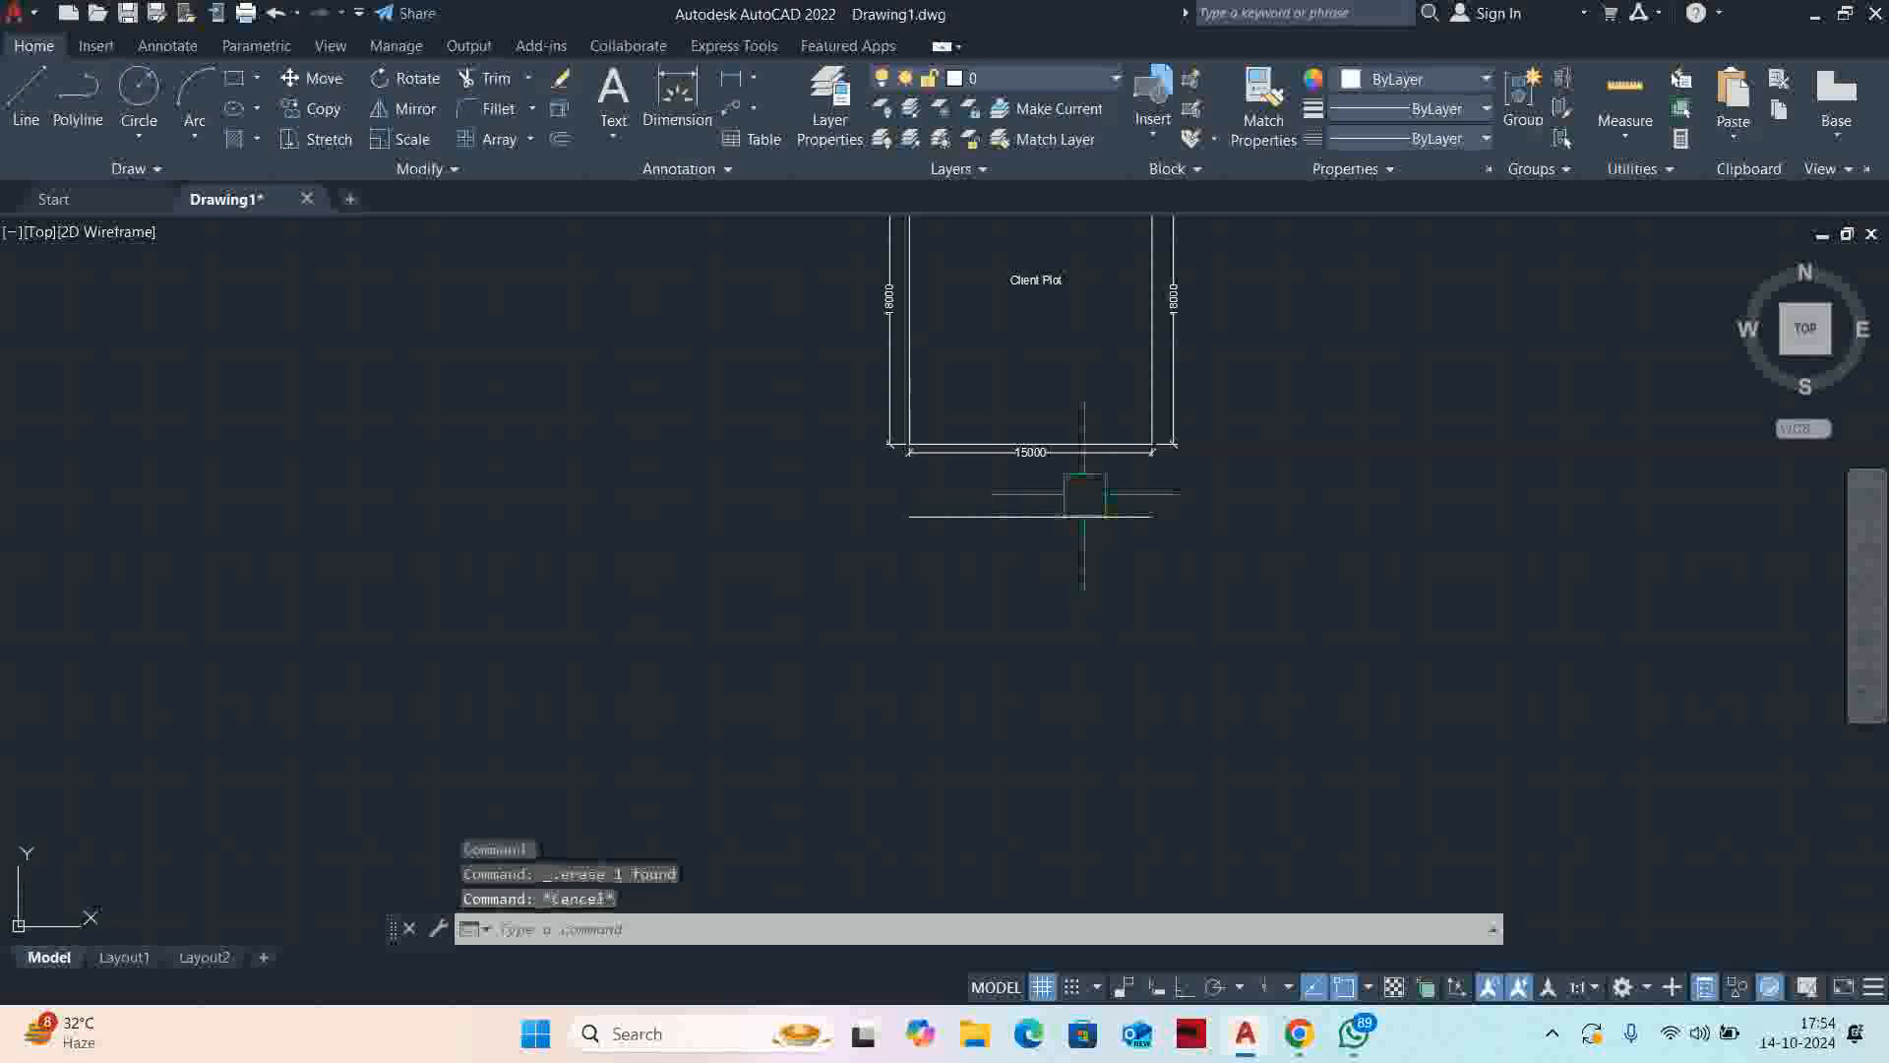
Copy the "Client Plot" text into the gap between the rectangle's bottom edge and the offset line
key(Escape)
text(co)
key(Return)
click(1036, 281)
key(Return)
key(Return)
click(1357, 386)
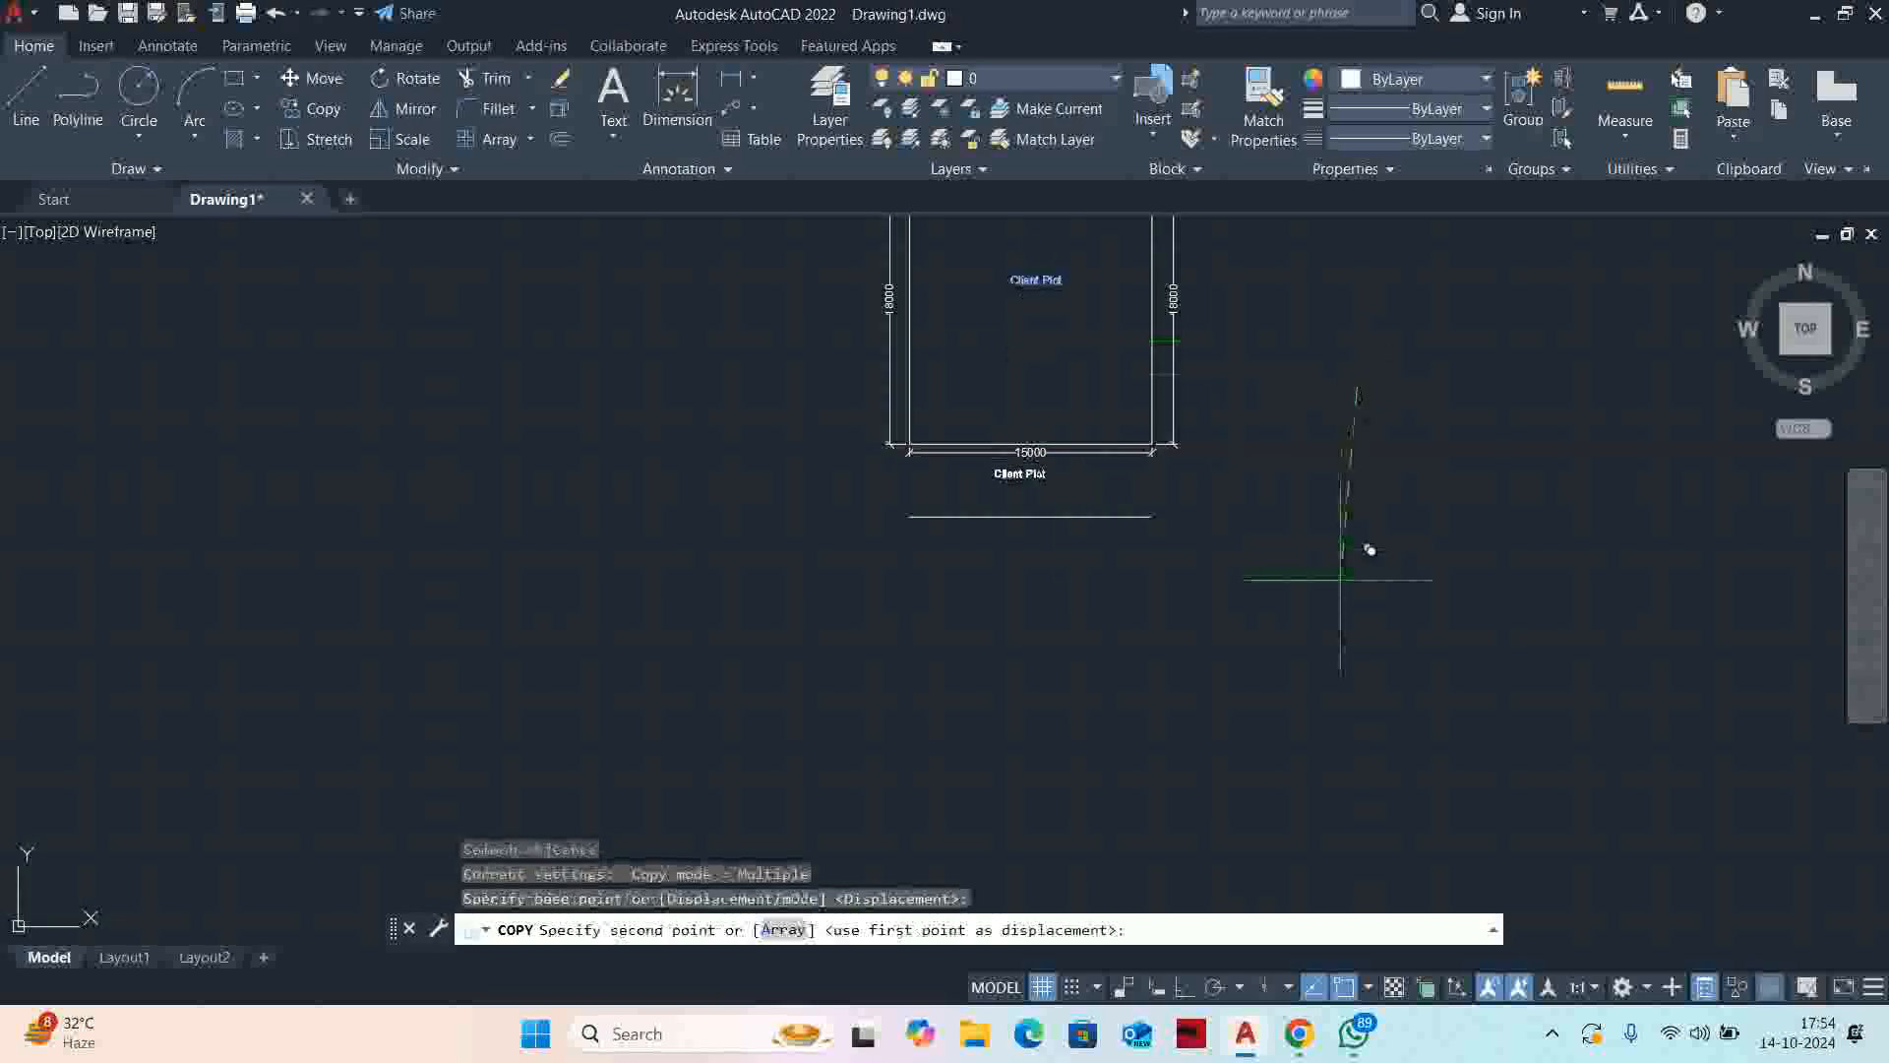
key(Escape)
Change the copied text below the rectangle to "Main Road"
scroll(1093, 492, up, 4)
double_click(943, 464)
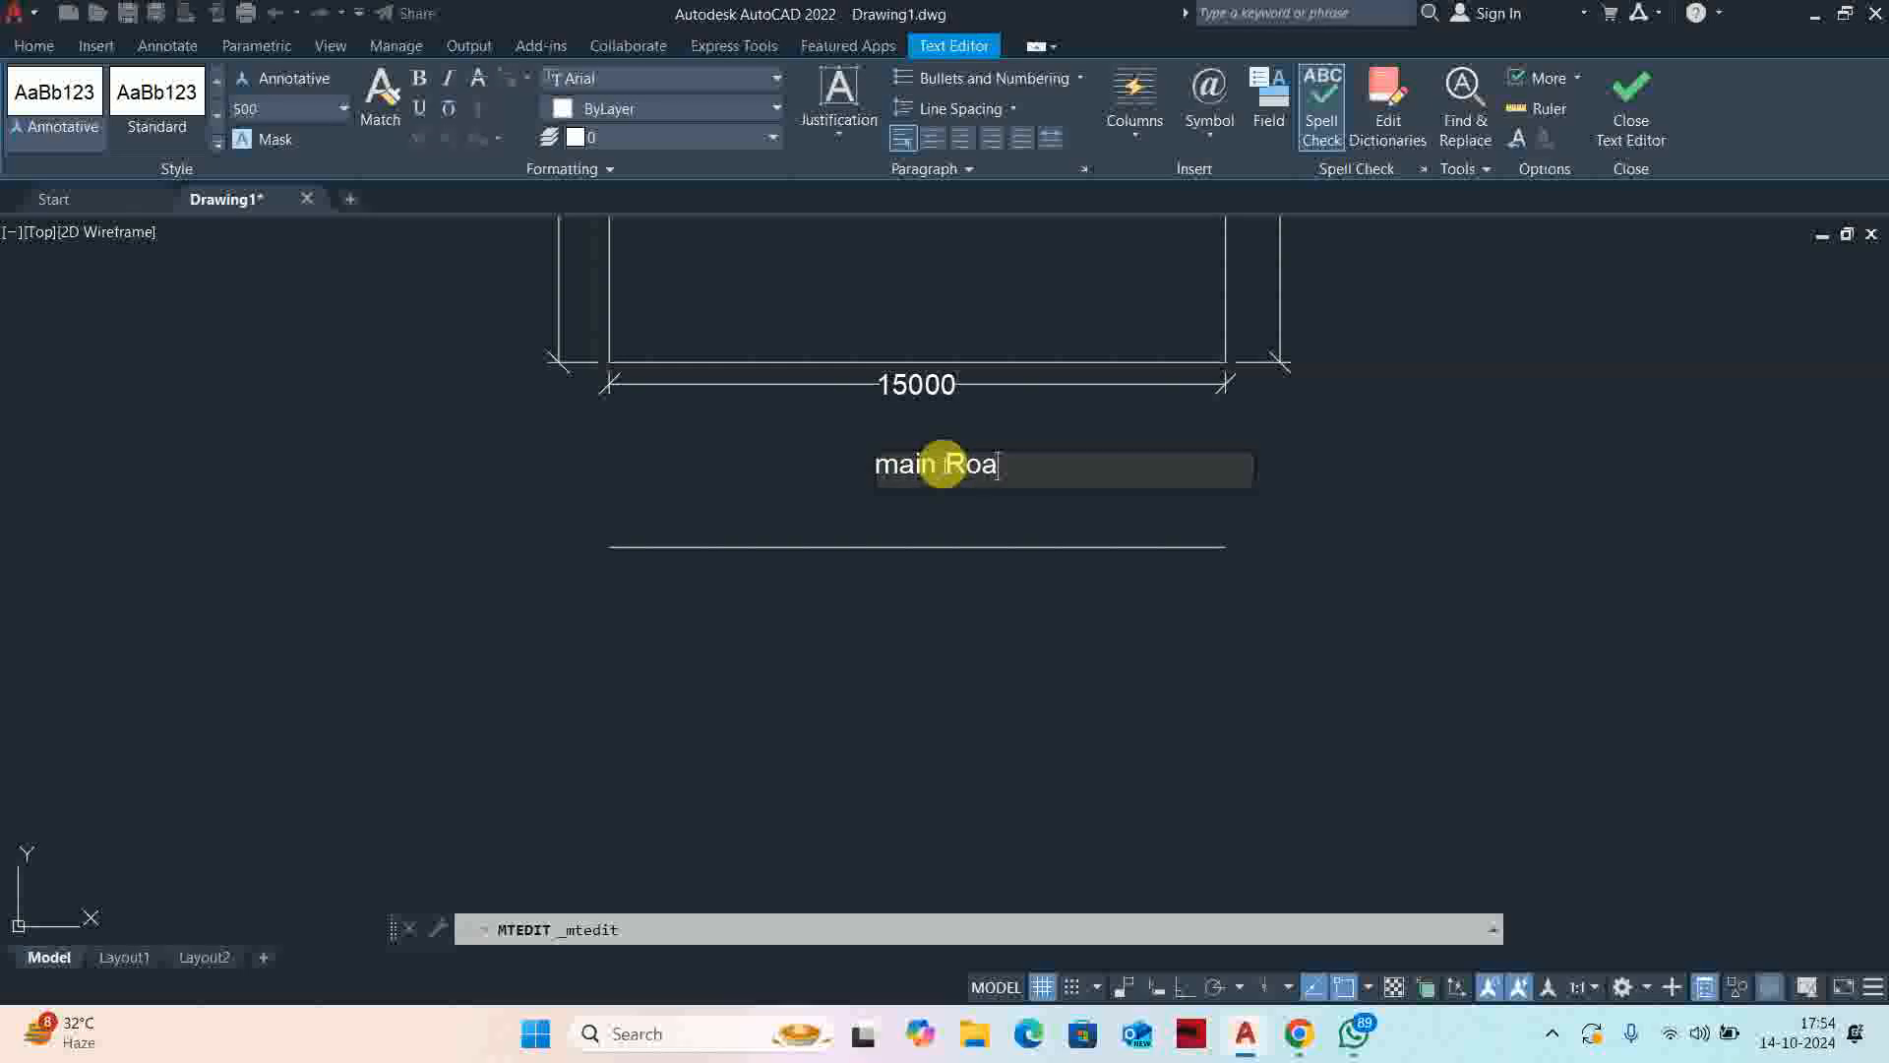
drag(899, 473, 799, 498)
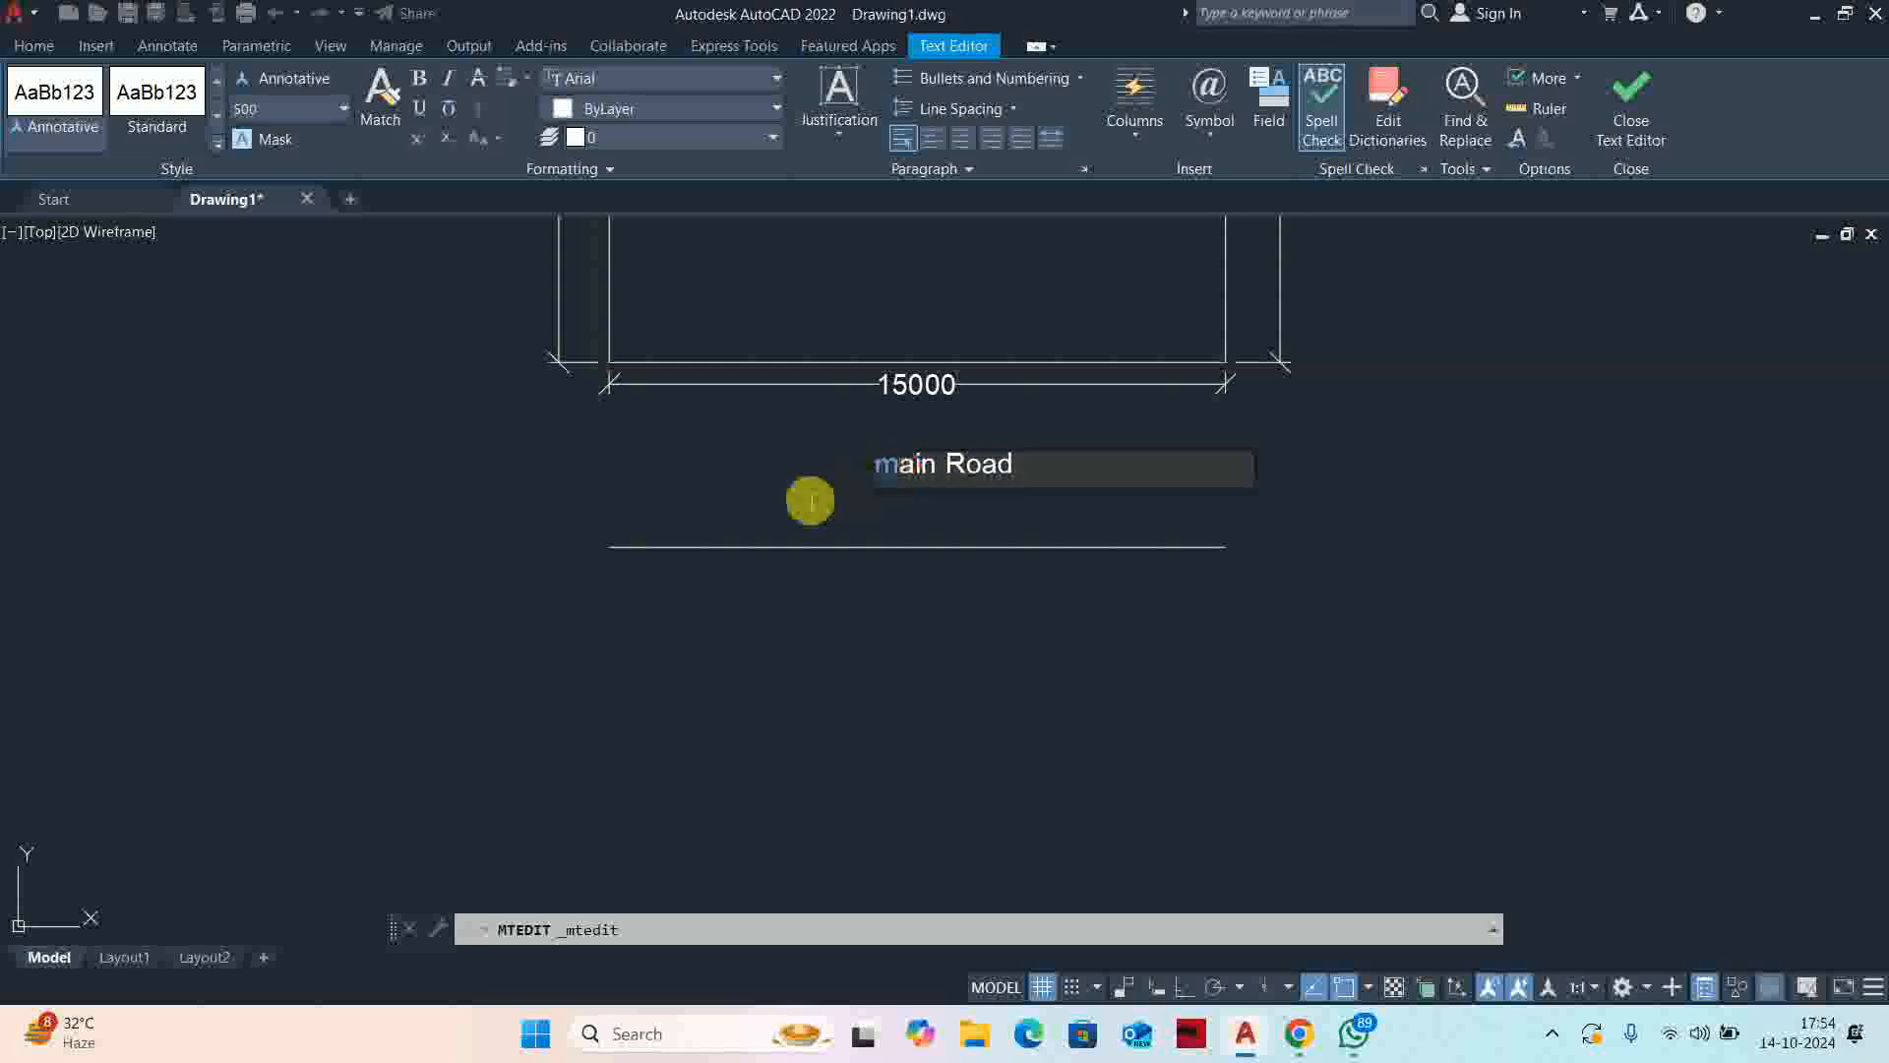
text(M)
key(Escape)
scroll(723, 433, down, 4)
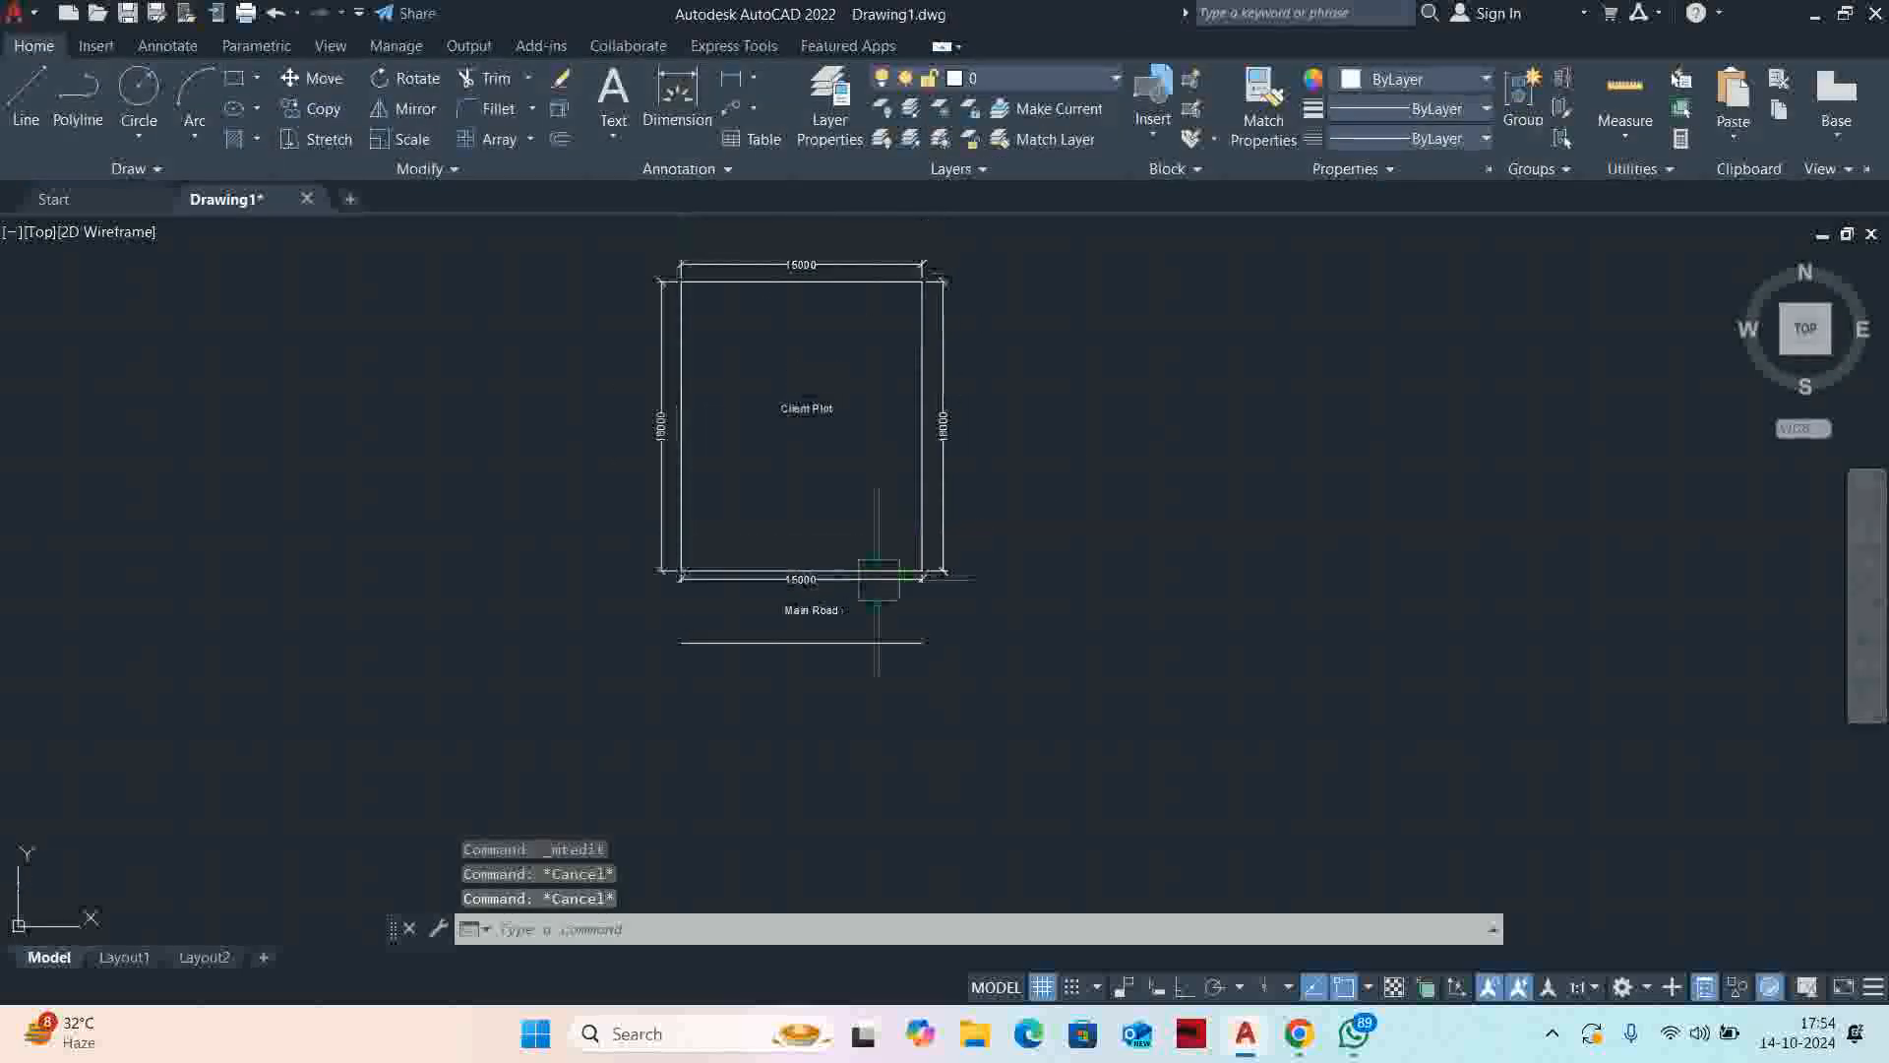
Move the "Main Road" text slightly down and left to center it between the rectangle and the road line
text(m)
key(Return)
scroll(794, 617, up, 4)
click(794, 617)
key(Return)
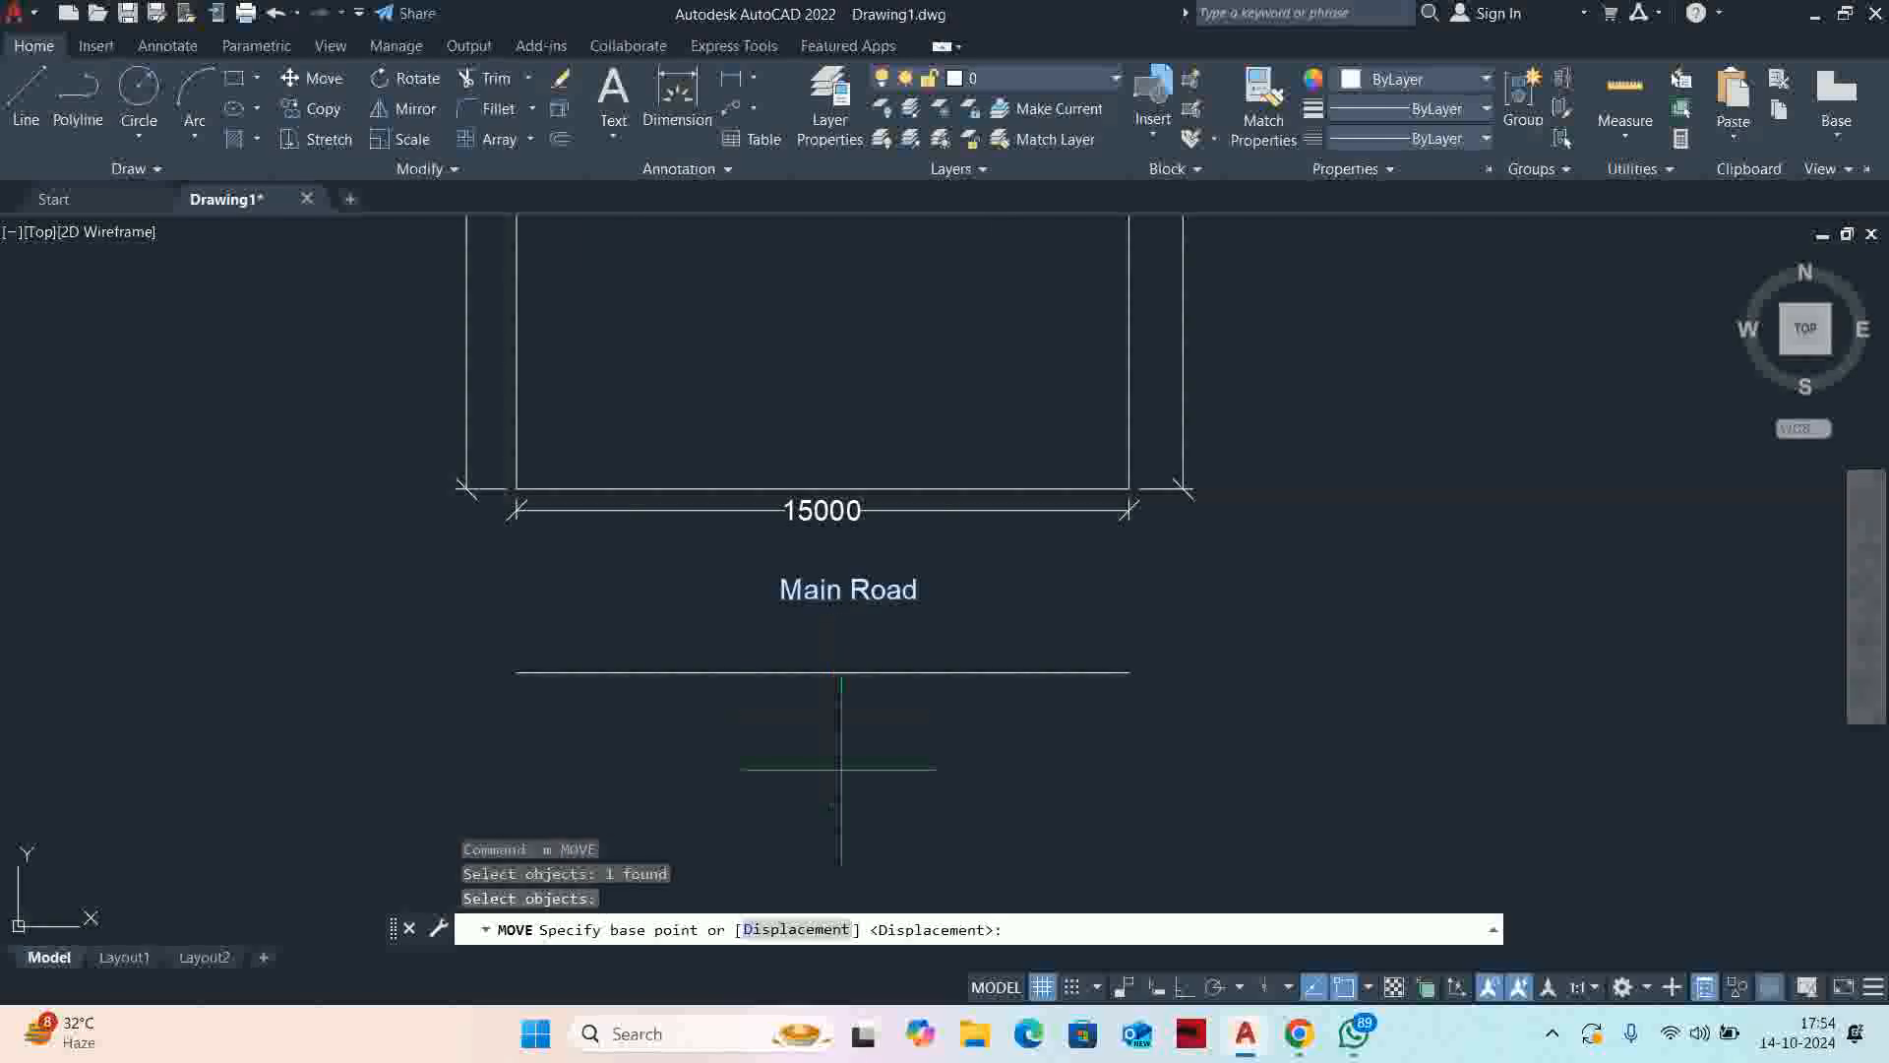
click(839, 757)
click(822, 782)
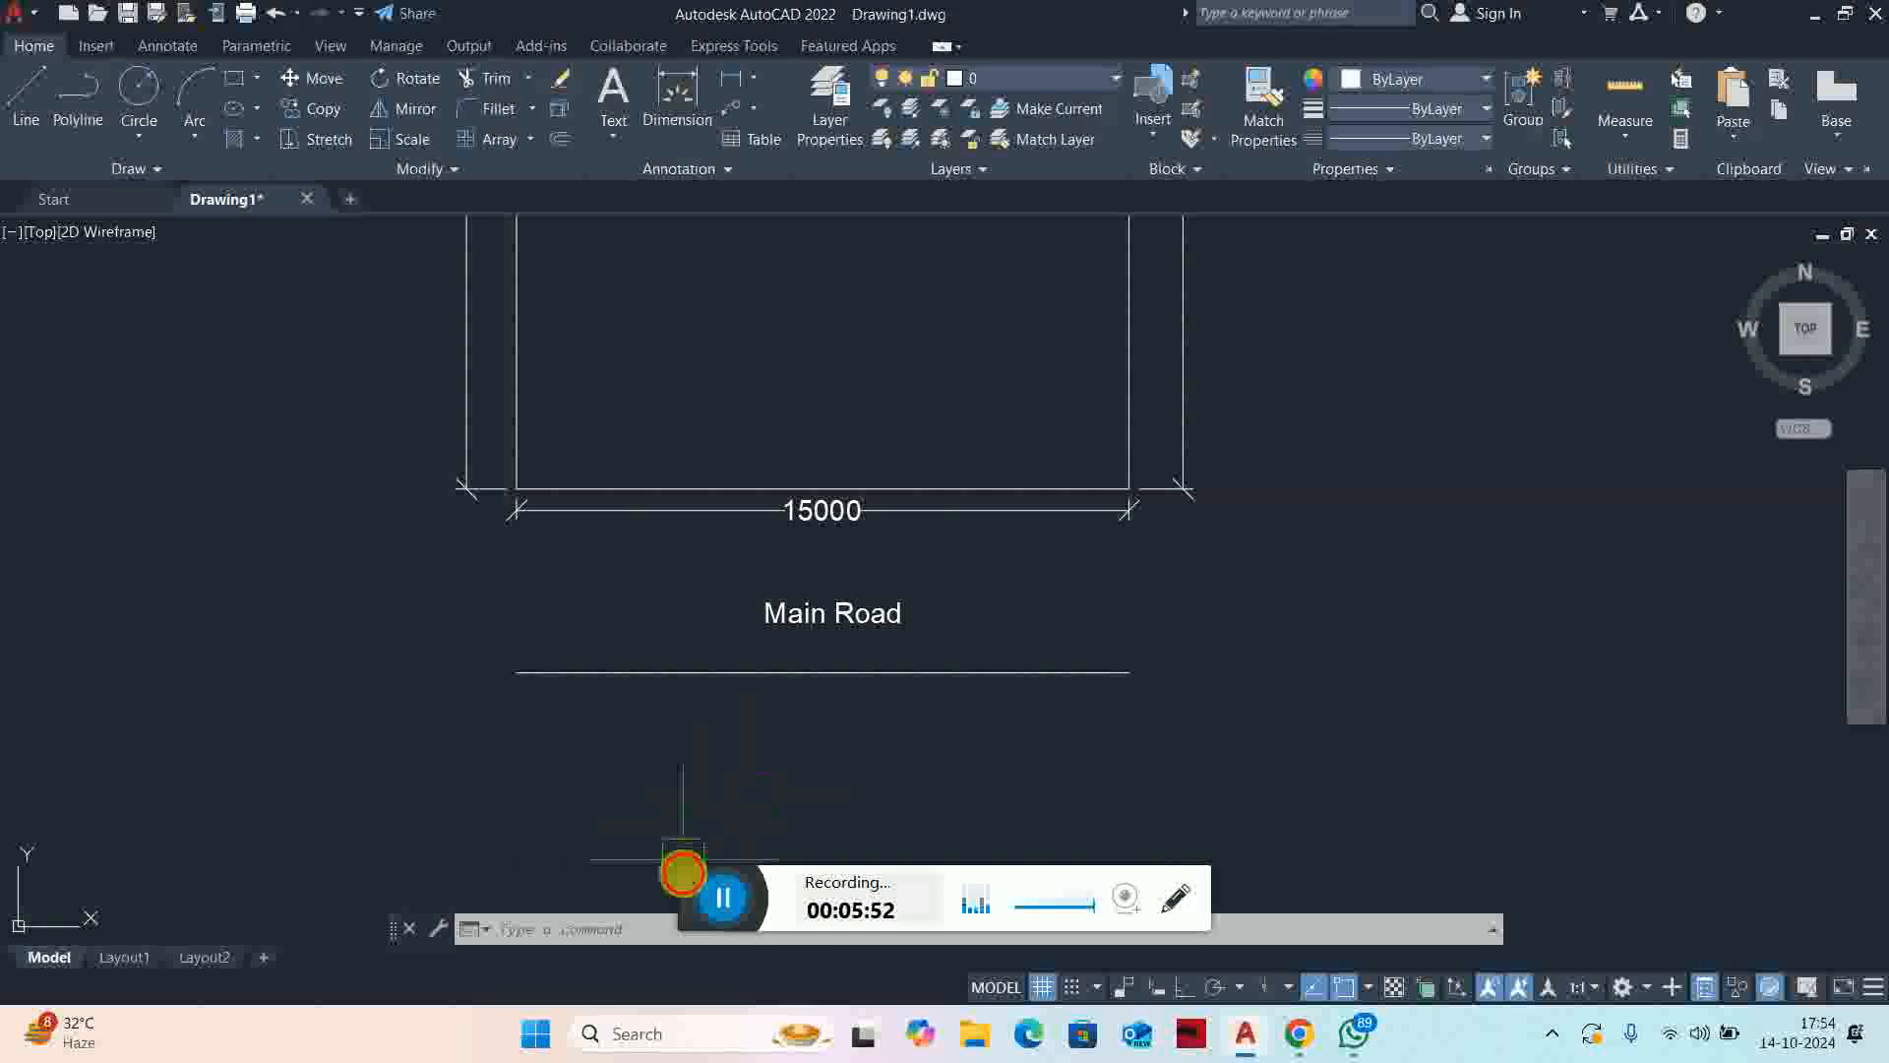
click(715, 897)
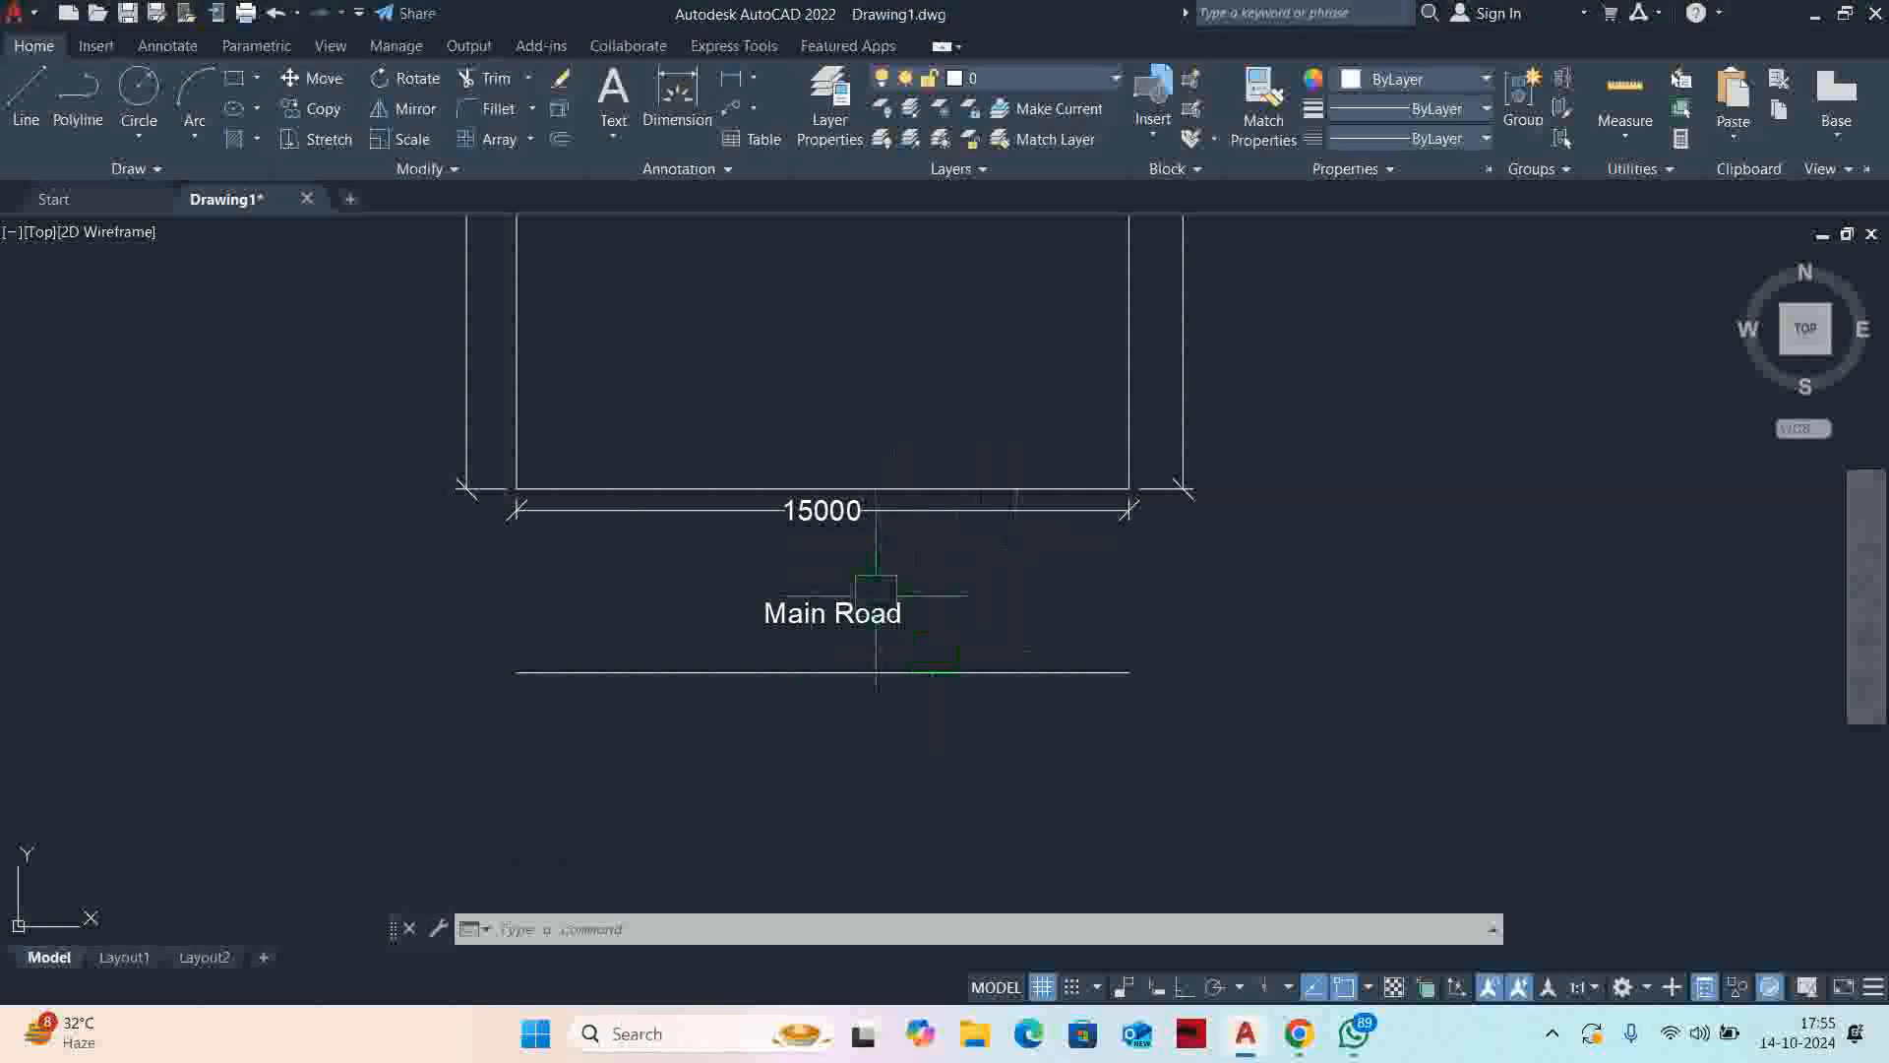
Copy the "Main Road" text to the right of the rectangle, outside the 18000 dimension
scroll(900, 625, down, 5)
key(Escape)
key(Escape)
key(Escape)
text(co)
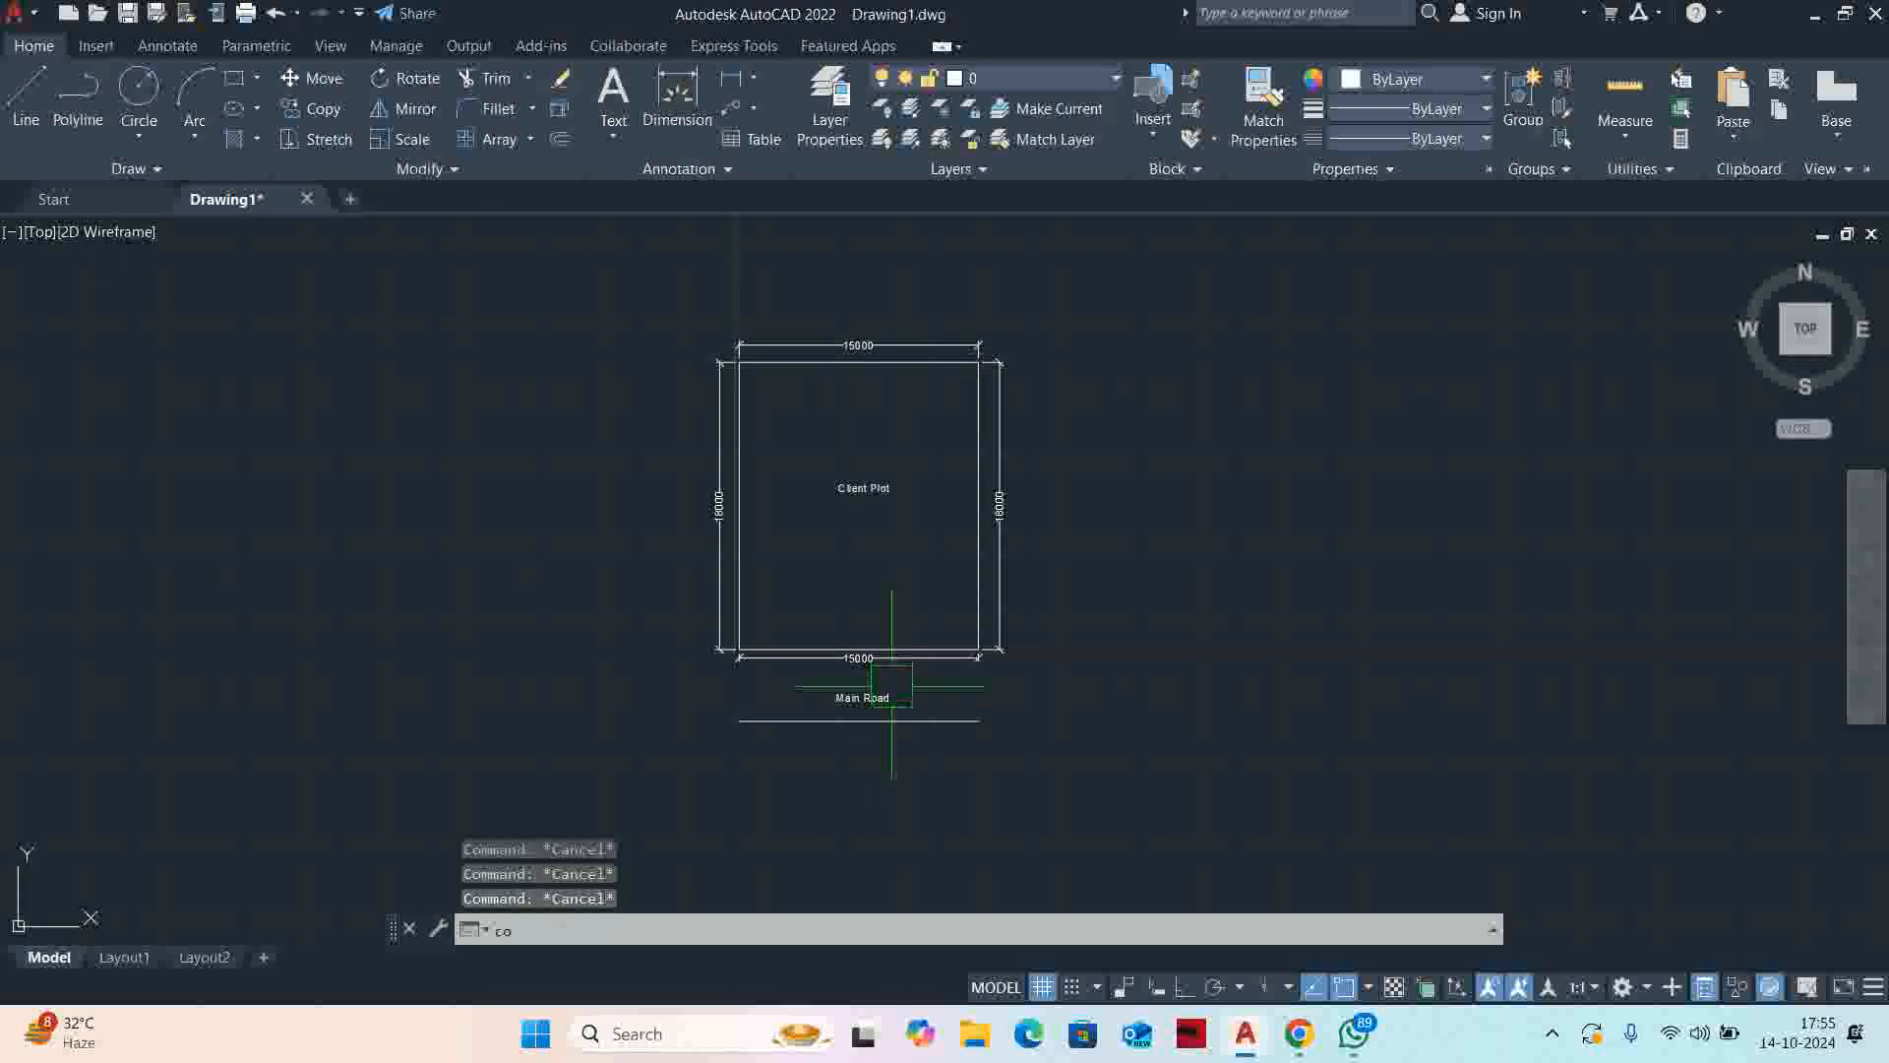
key(Return)
click(863, 705)
key(Return)
click(837, 700)
scroll(1079, 494, up, 4)
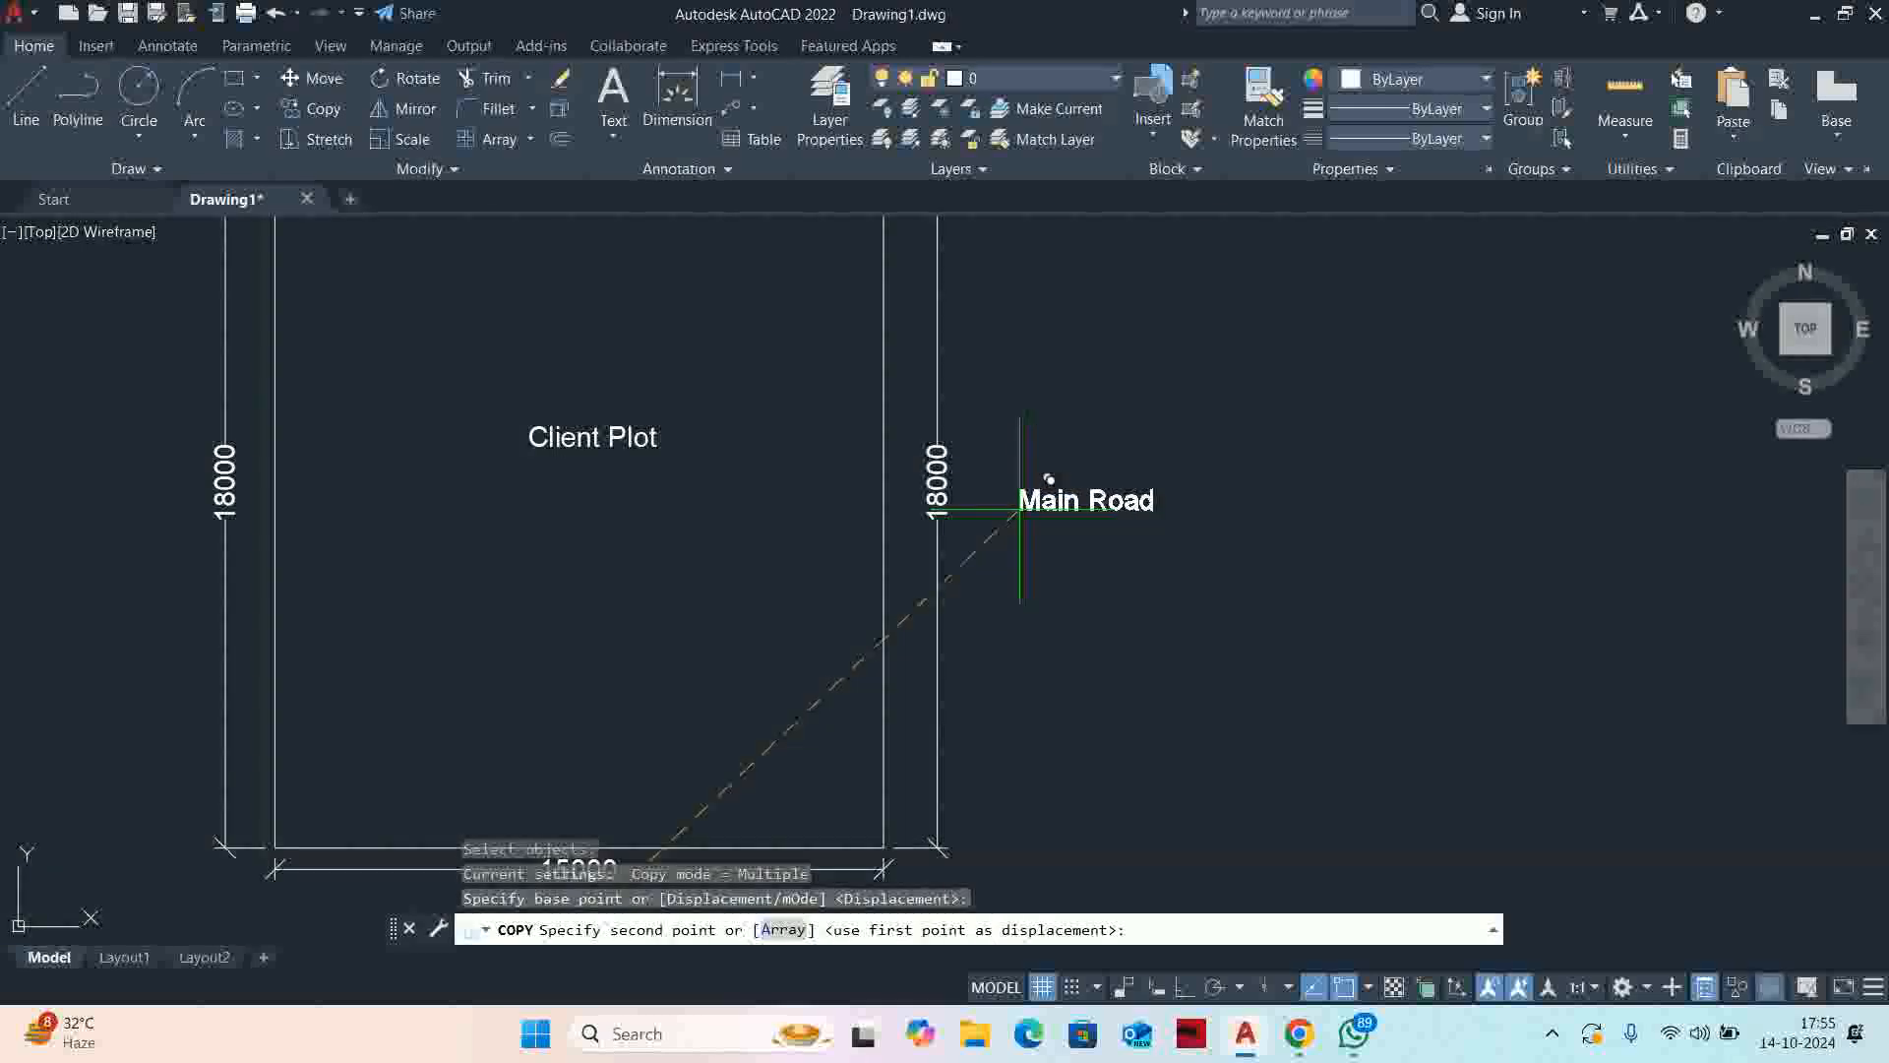
click(1025, 496)
key(Return)
Change the copied text on the rectangle's right side to "Other's property"
double_click(1025, 500)
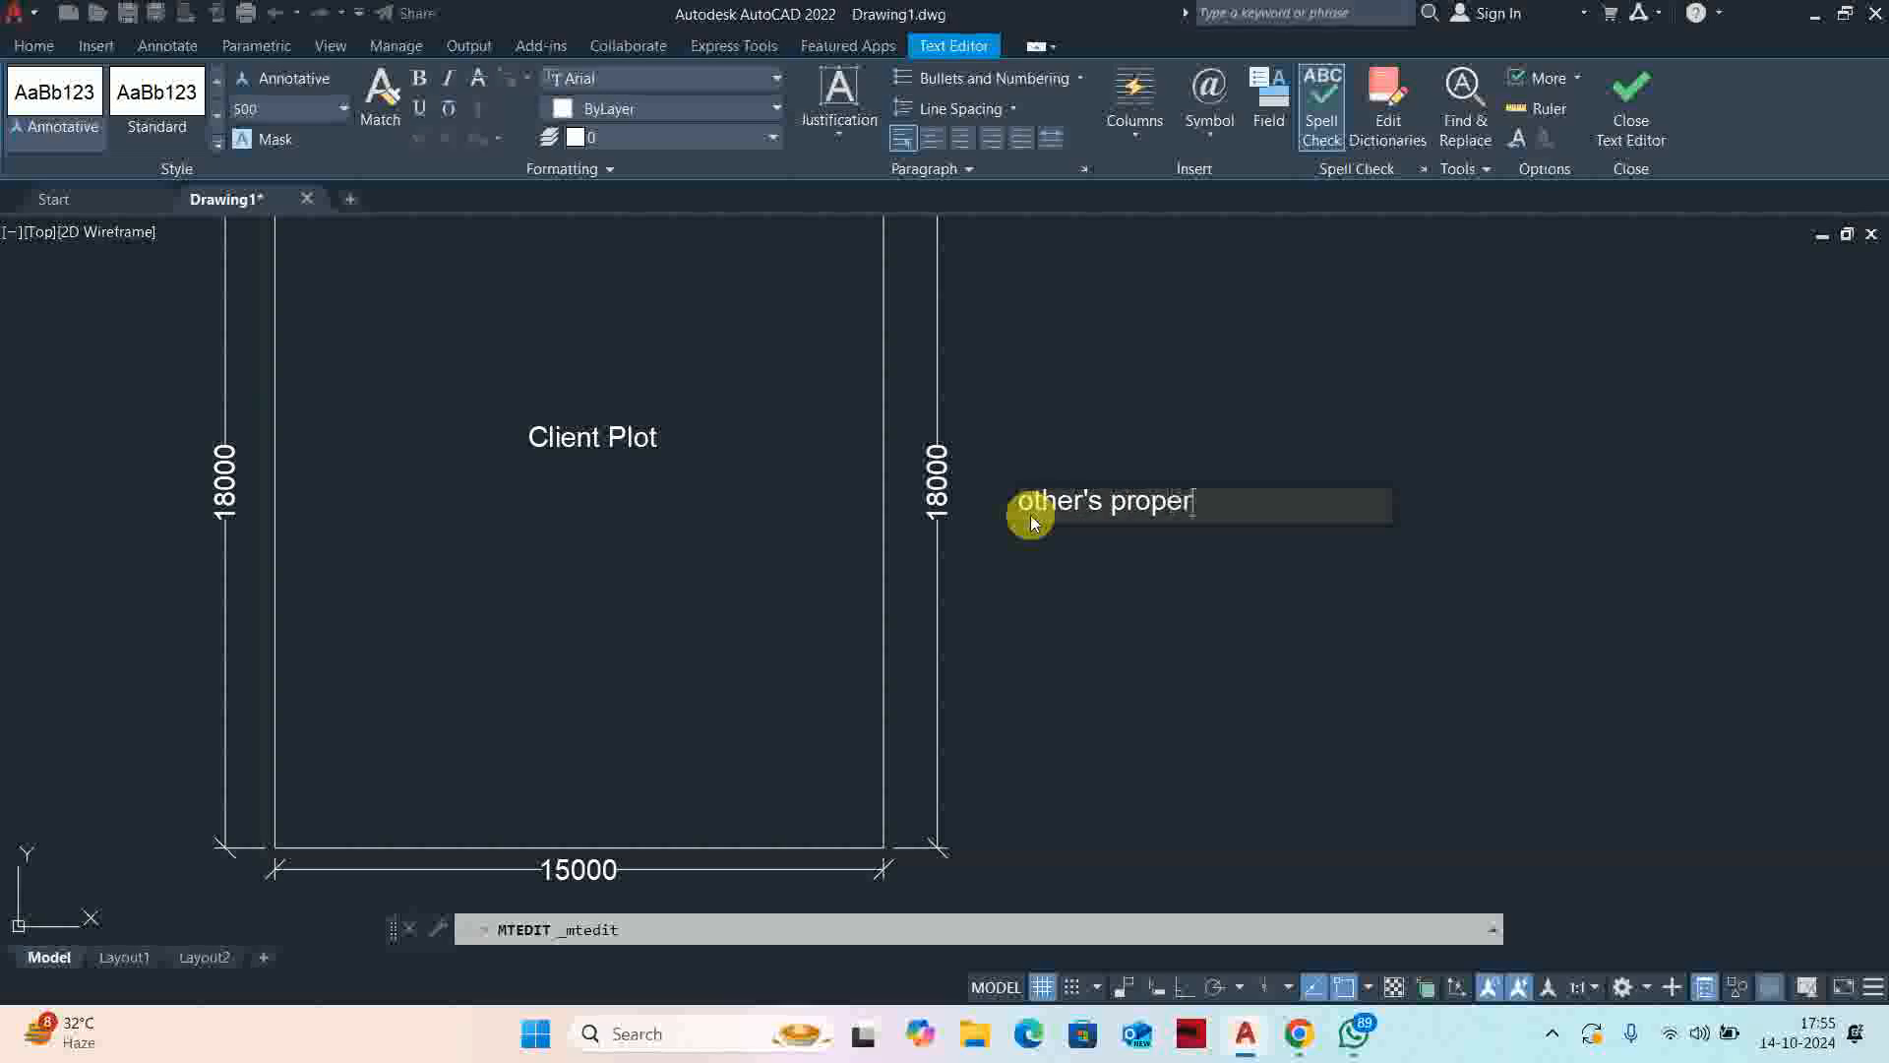
text(O)
click(994, 673)
key(Escape)
key(Escape)
key(Escape)
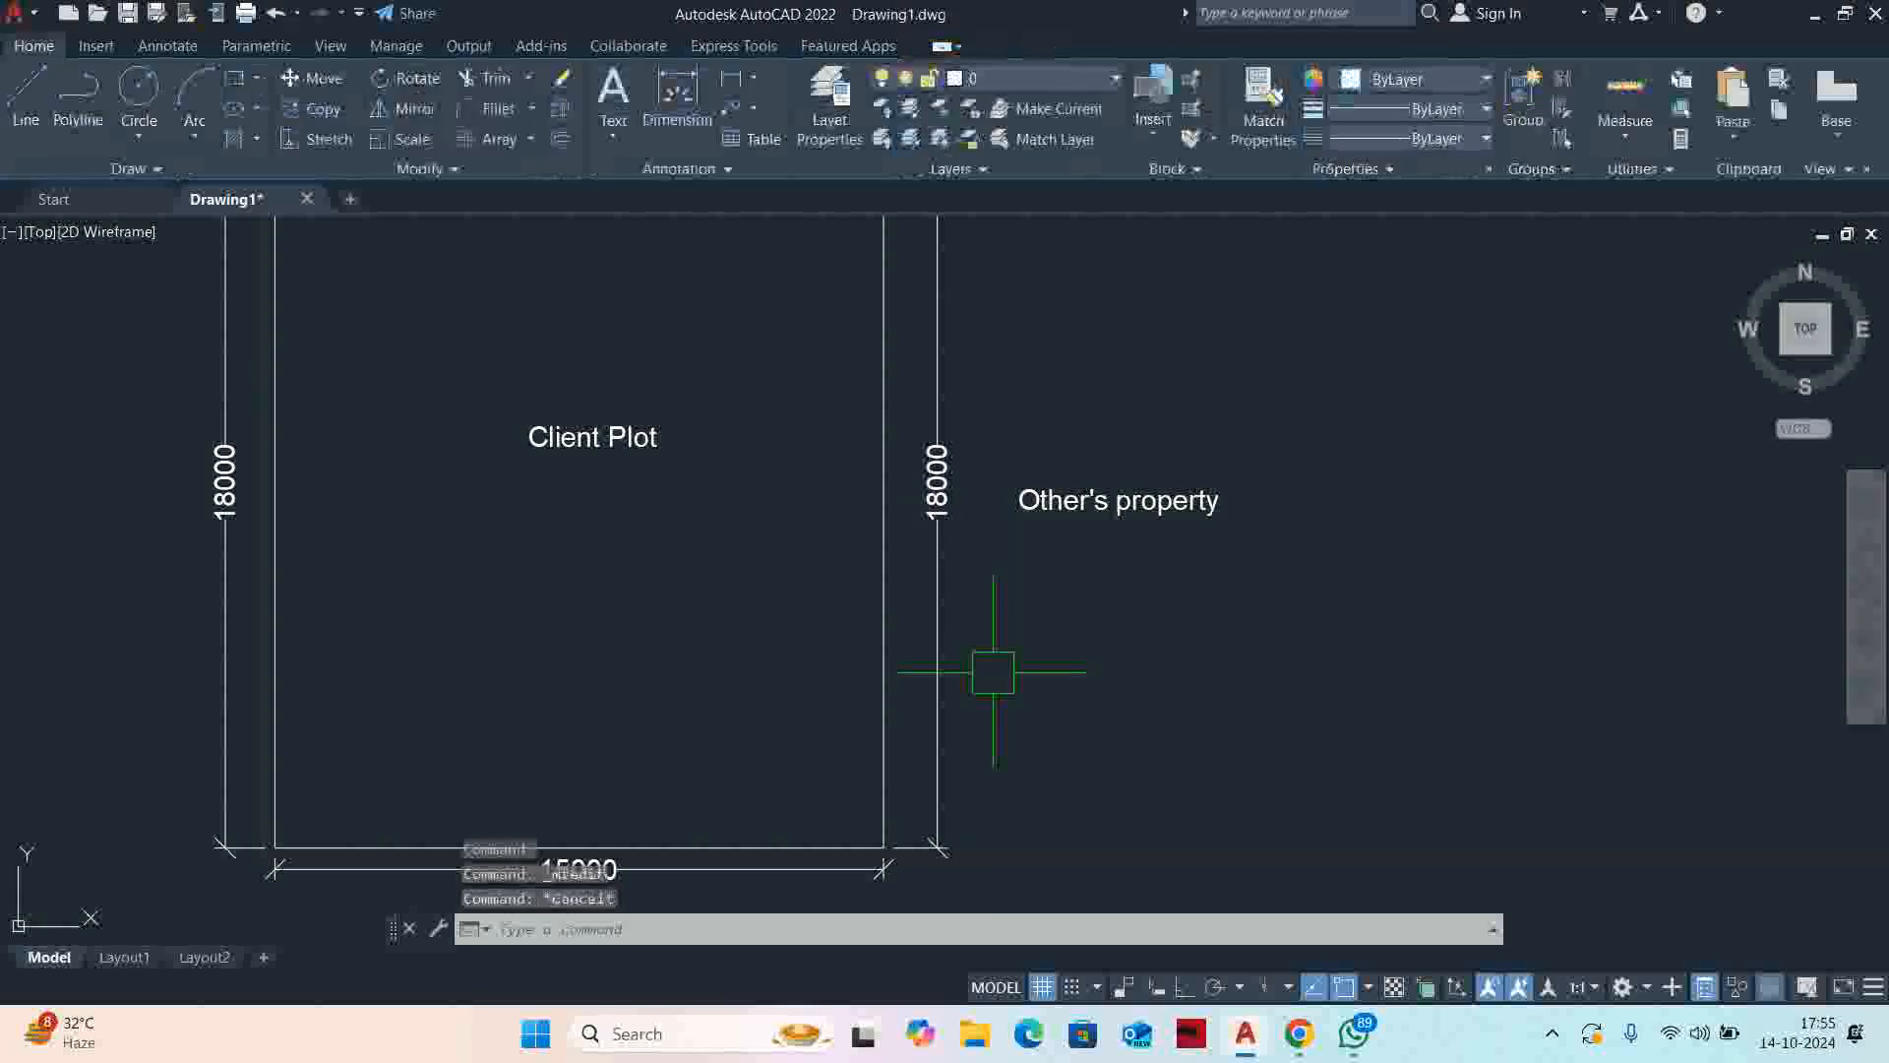
Copy the "Other's property" text to the left of the rectangle and above its top dimension
text(co)
key(Return)
click(1121, 521)
key(Return)
click(1134, 560)
scroll(1137, 560, down, 3)
scroll(875, 672, up, 5)
scroll(875, 672, up, 6)
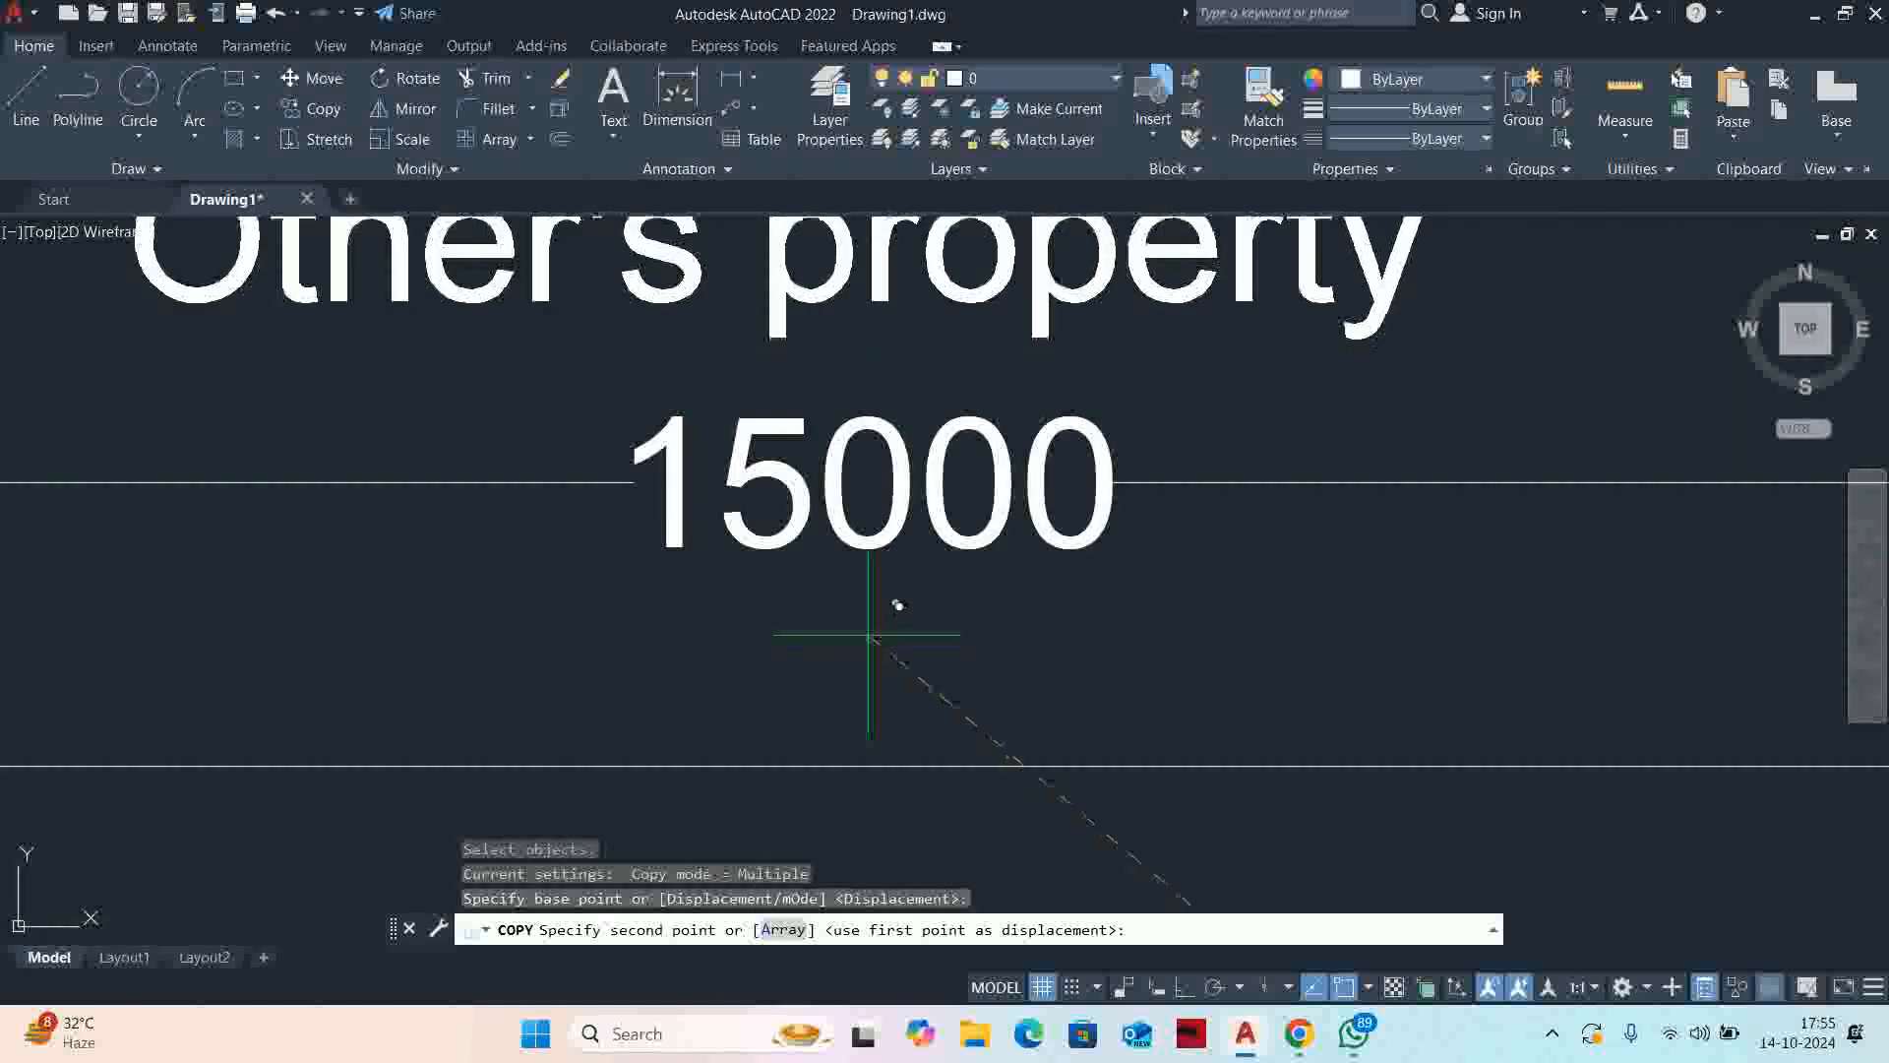
click(888, 579)
scroll(887, 579, down, 6)
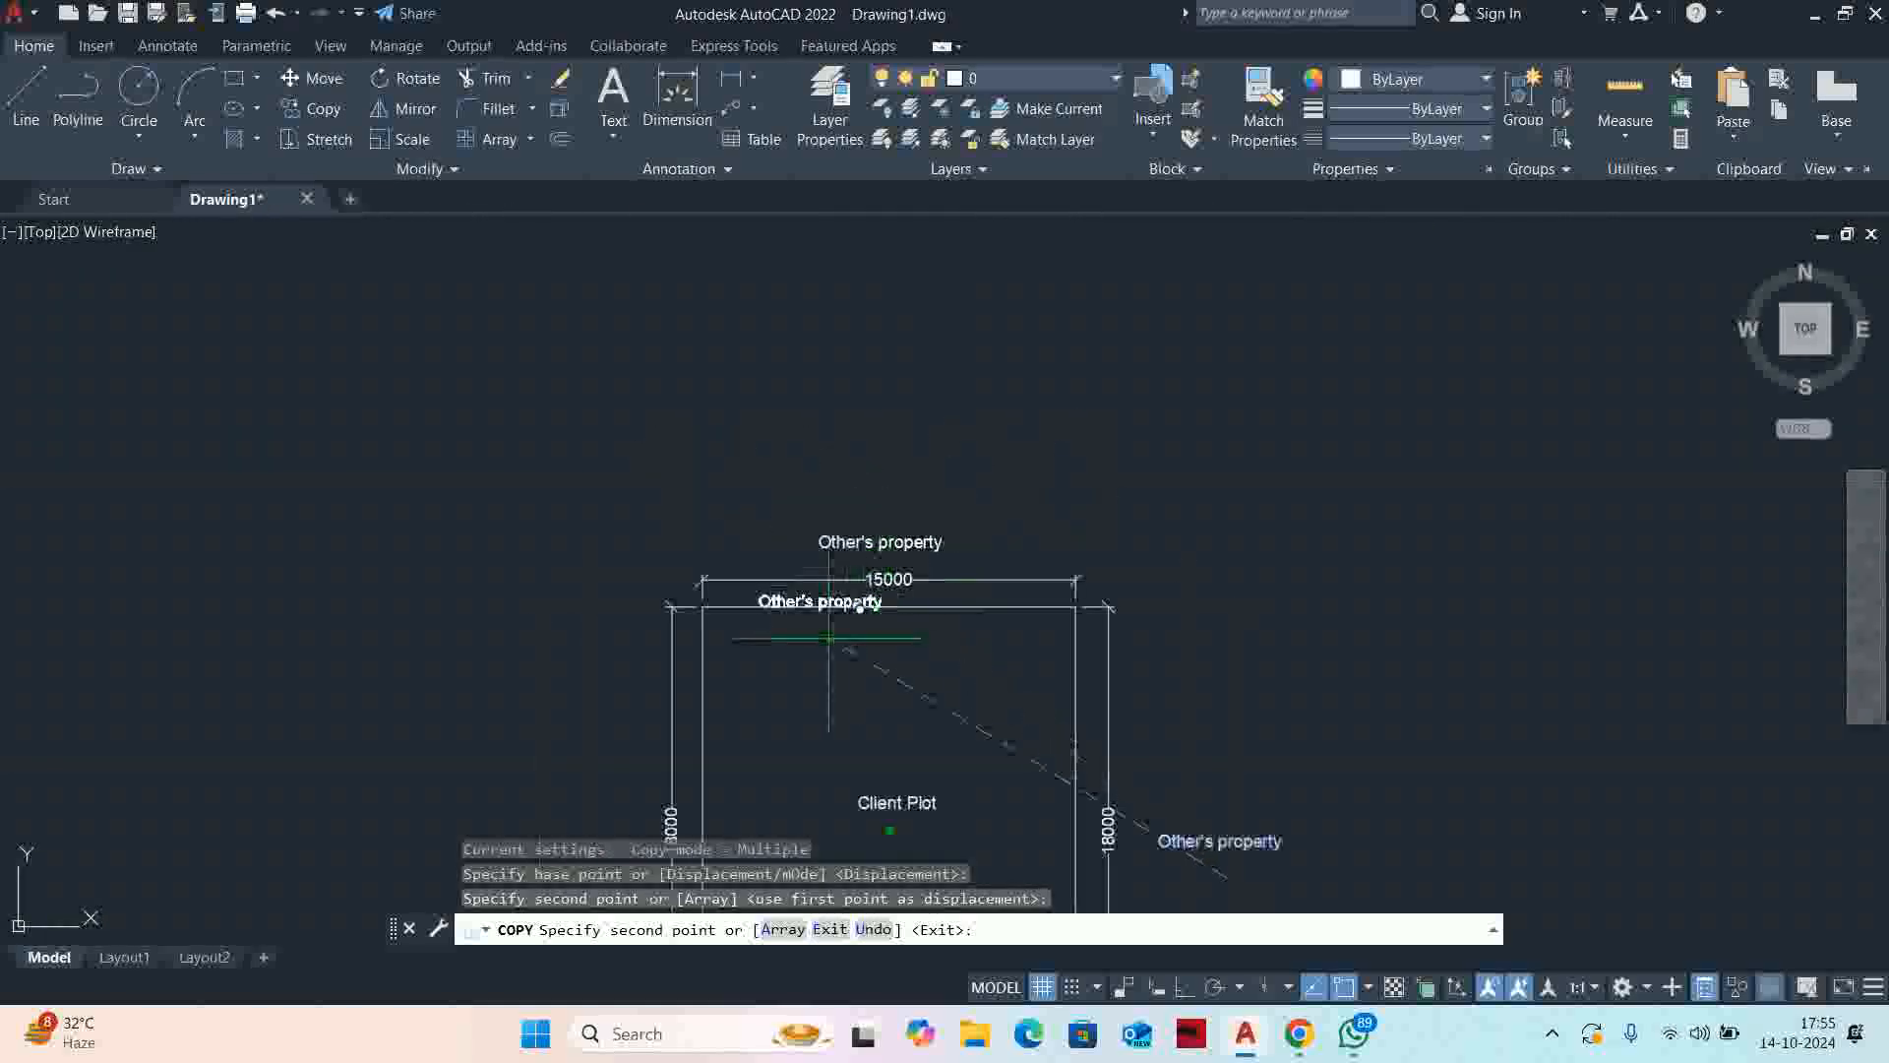
scroll(1055, 633, up, 5)
key(Escape)
key(Escape)
Hatch the inside of the client plot rectangle with the ANGLE pattern
scroll(1050, 625, down, 5)
middle_drag(1308, 451, 1079, 571)
text(h)
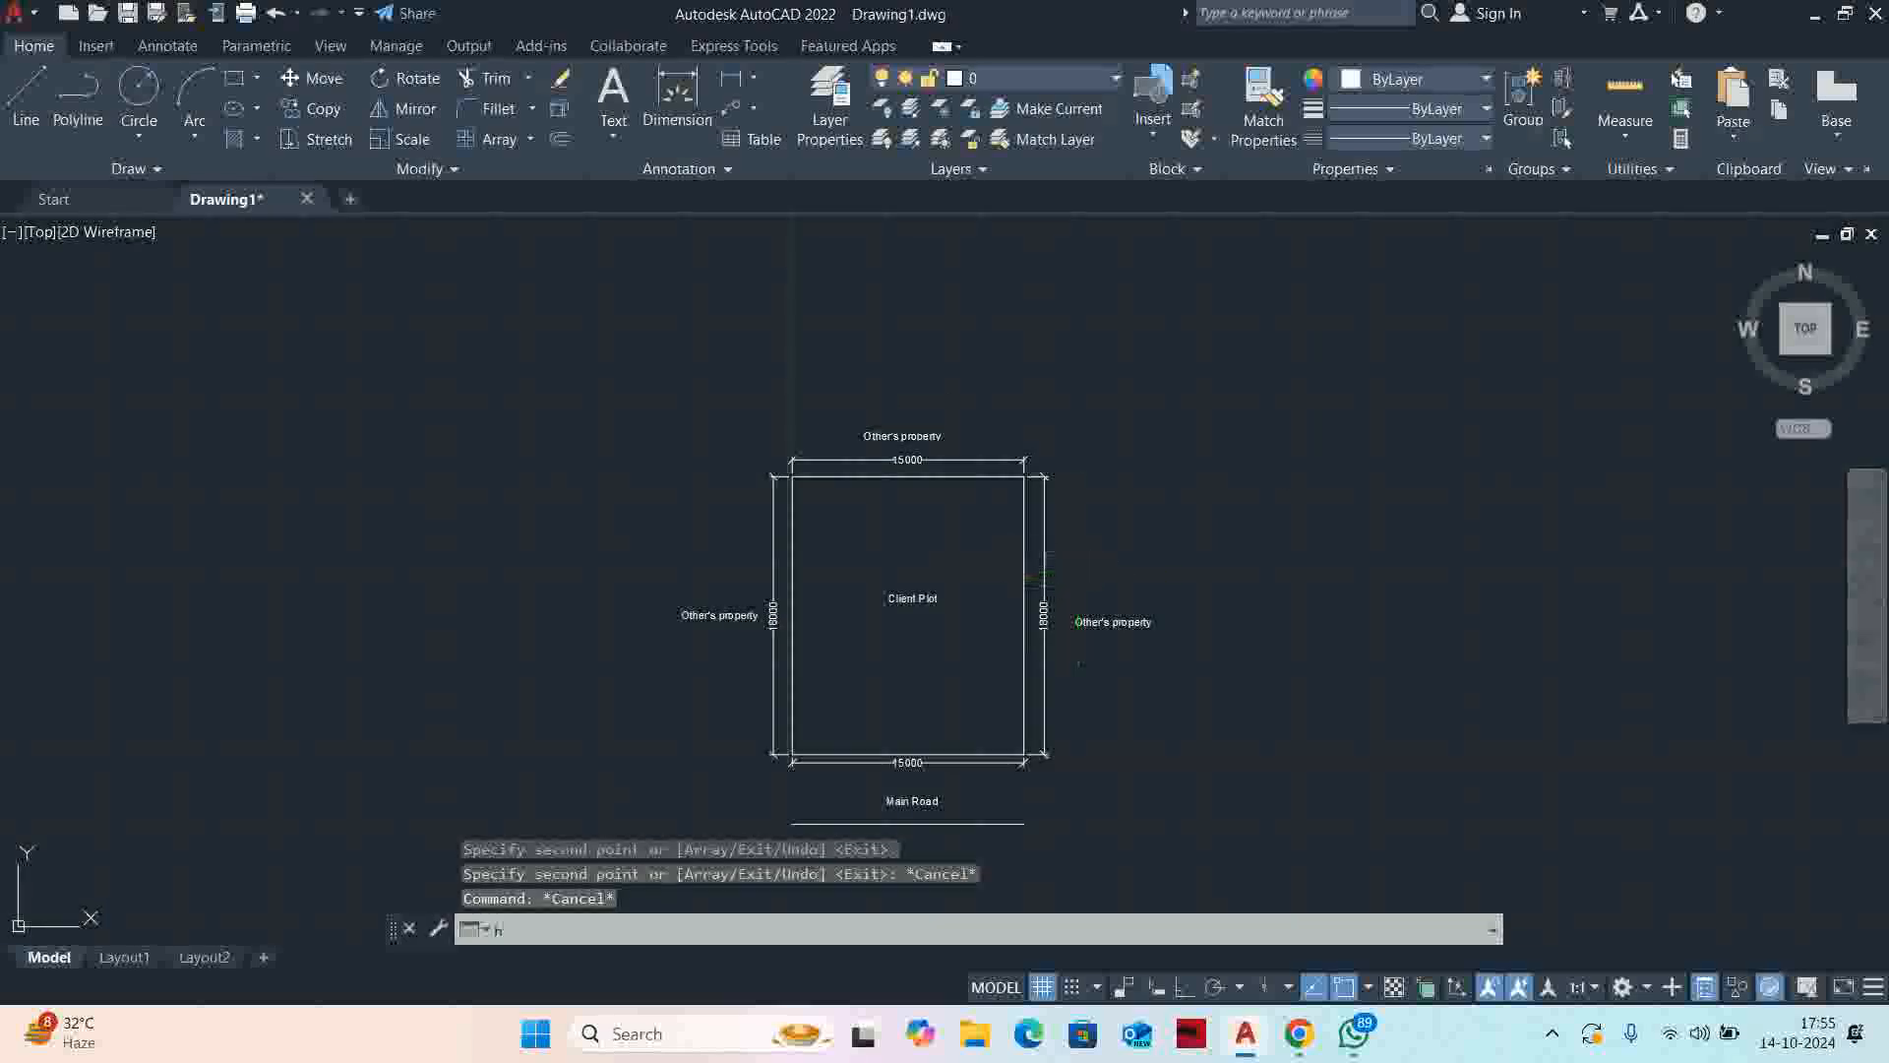
key(Return)
click(845, 532)
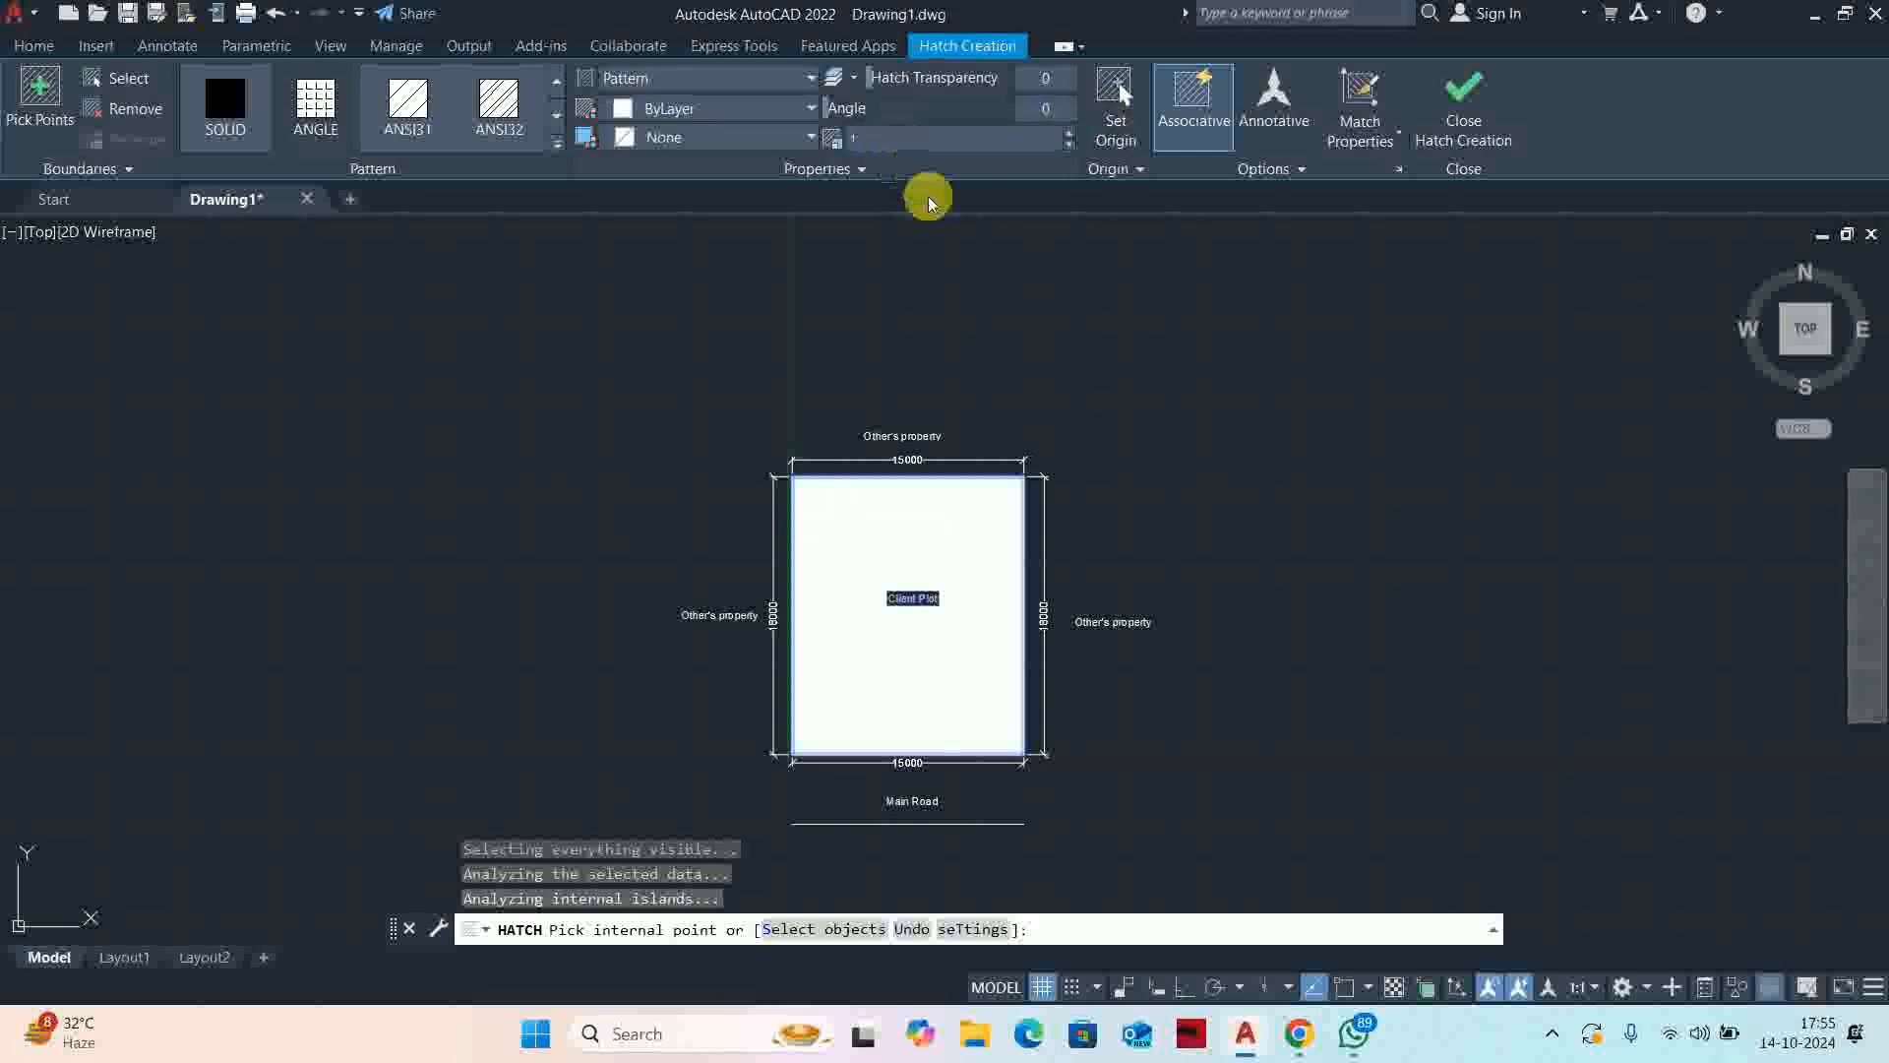
click(1464, 94)
Select the plot's hatch and set its scale to 100
click(908, 615)
click(1171, 486)
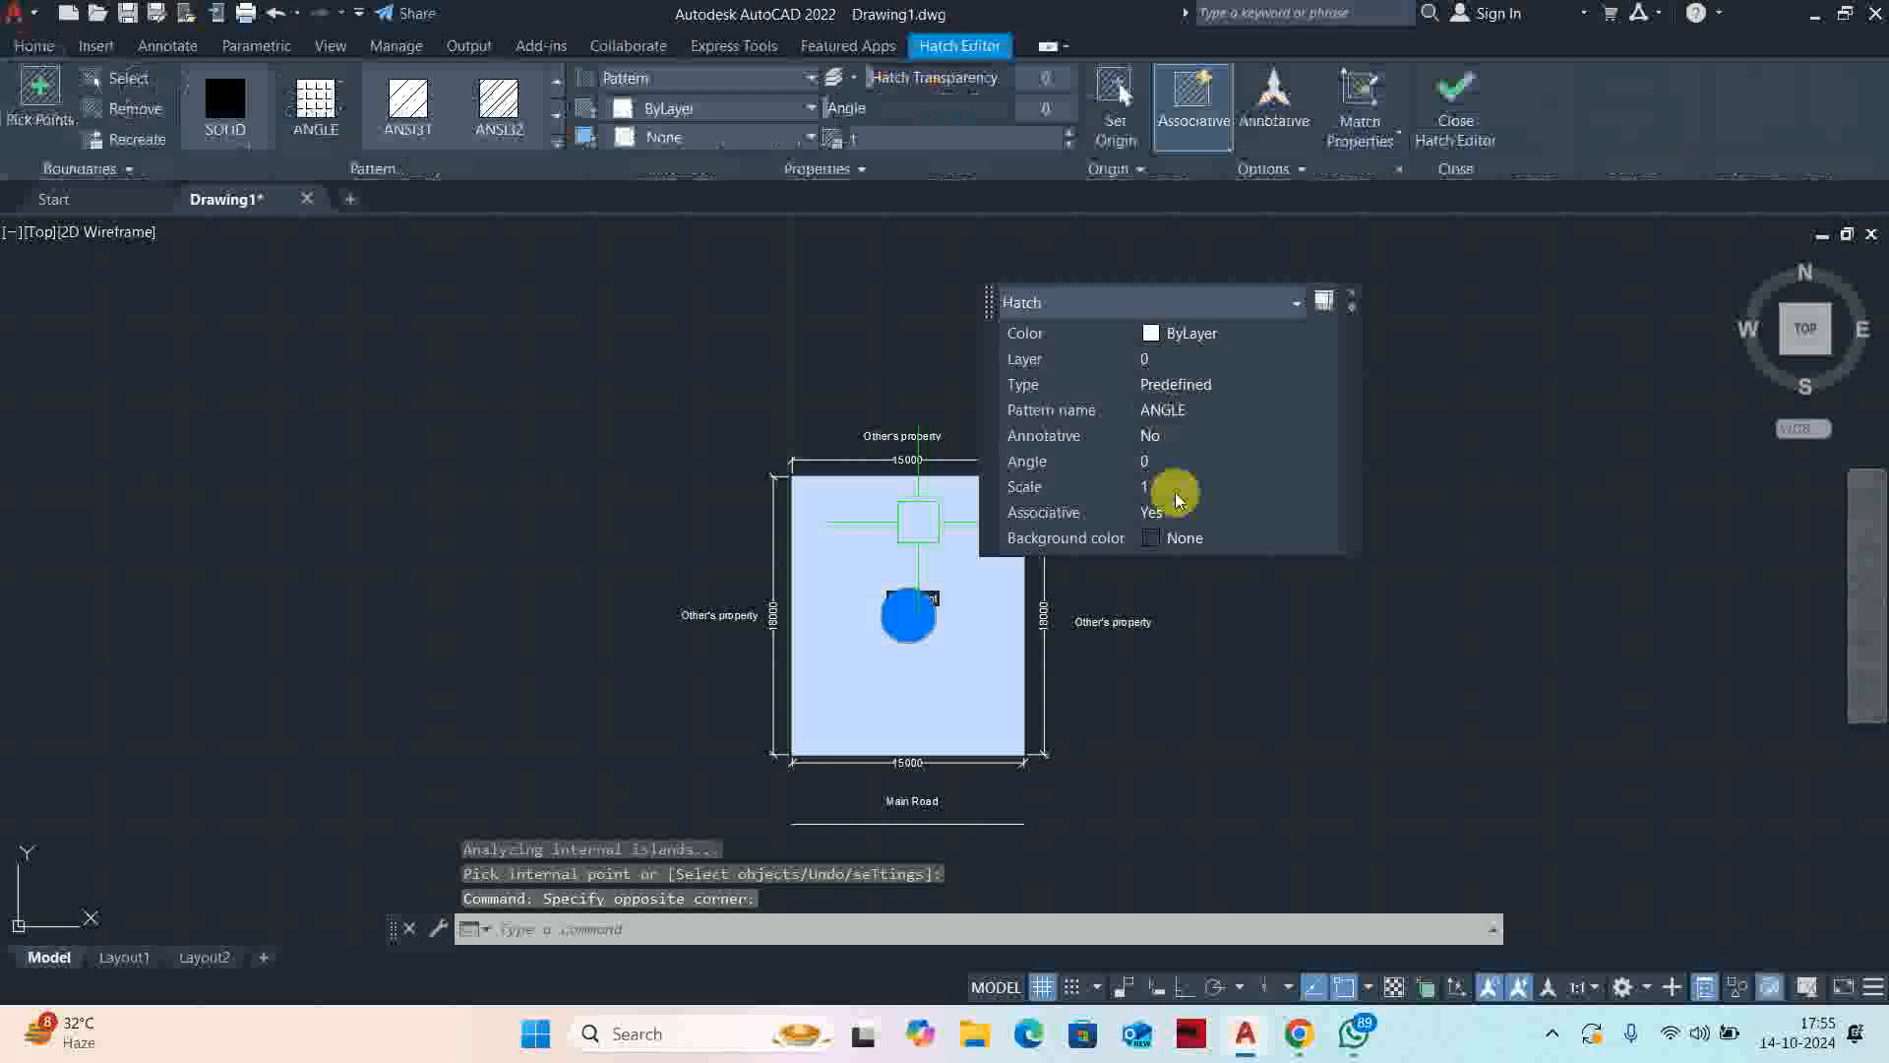
text(100)
key(Return)
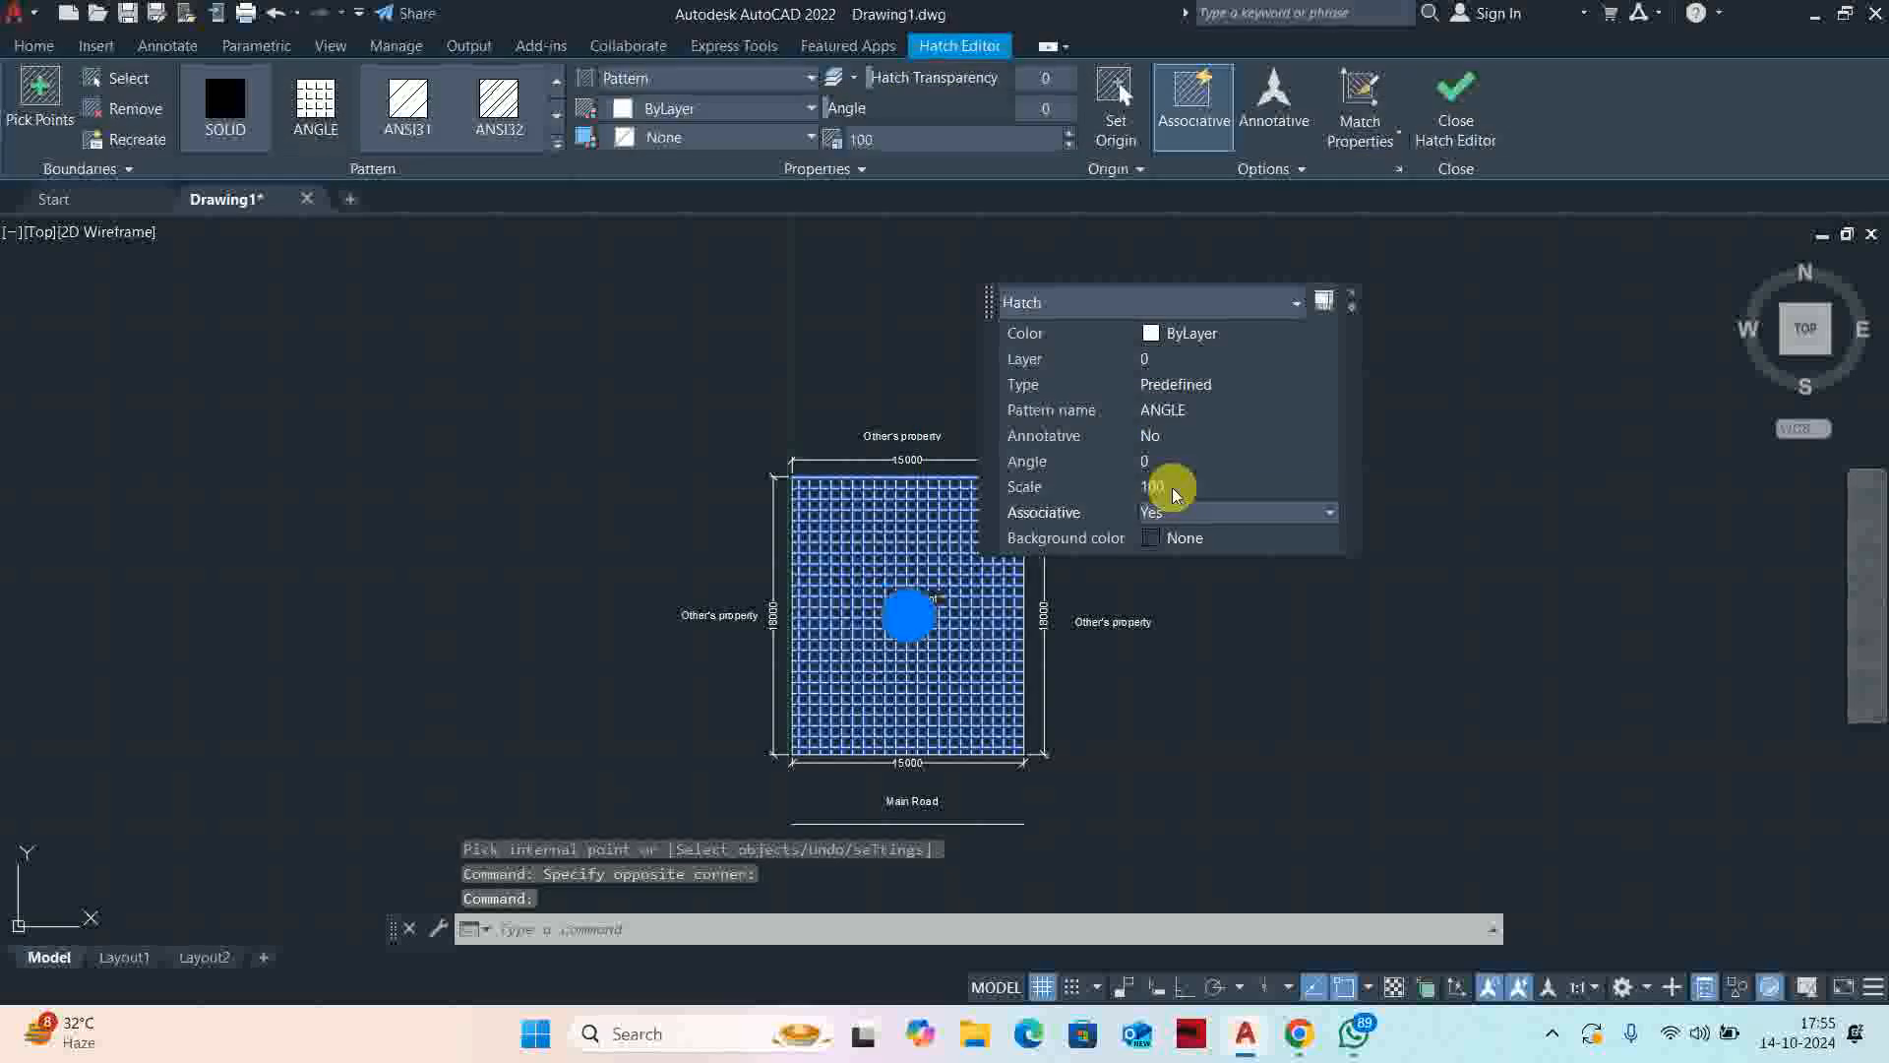
Change the plot's hatch pattern to ANSI31 and set its scale to 500
click(409, 97)
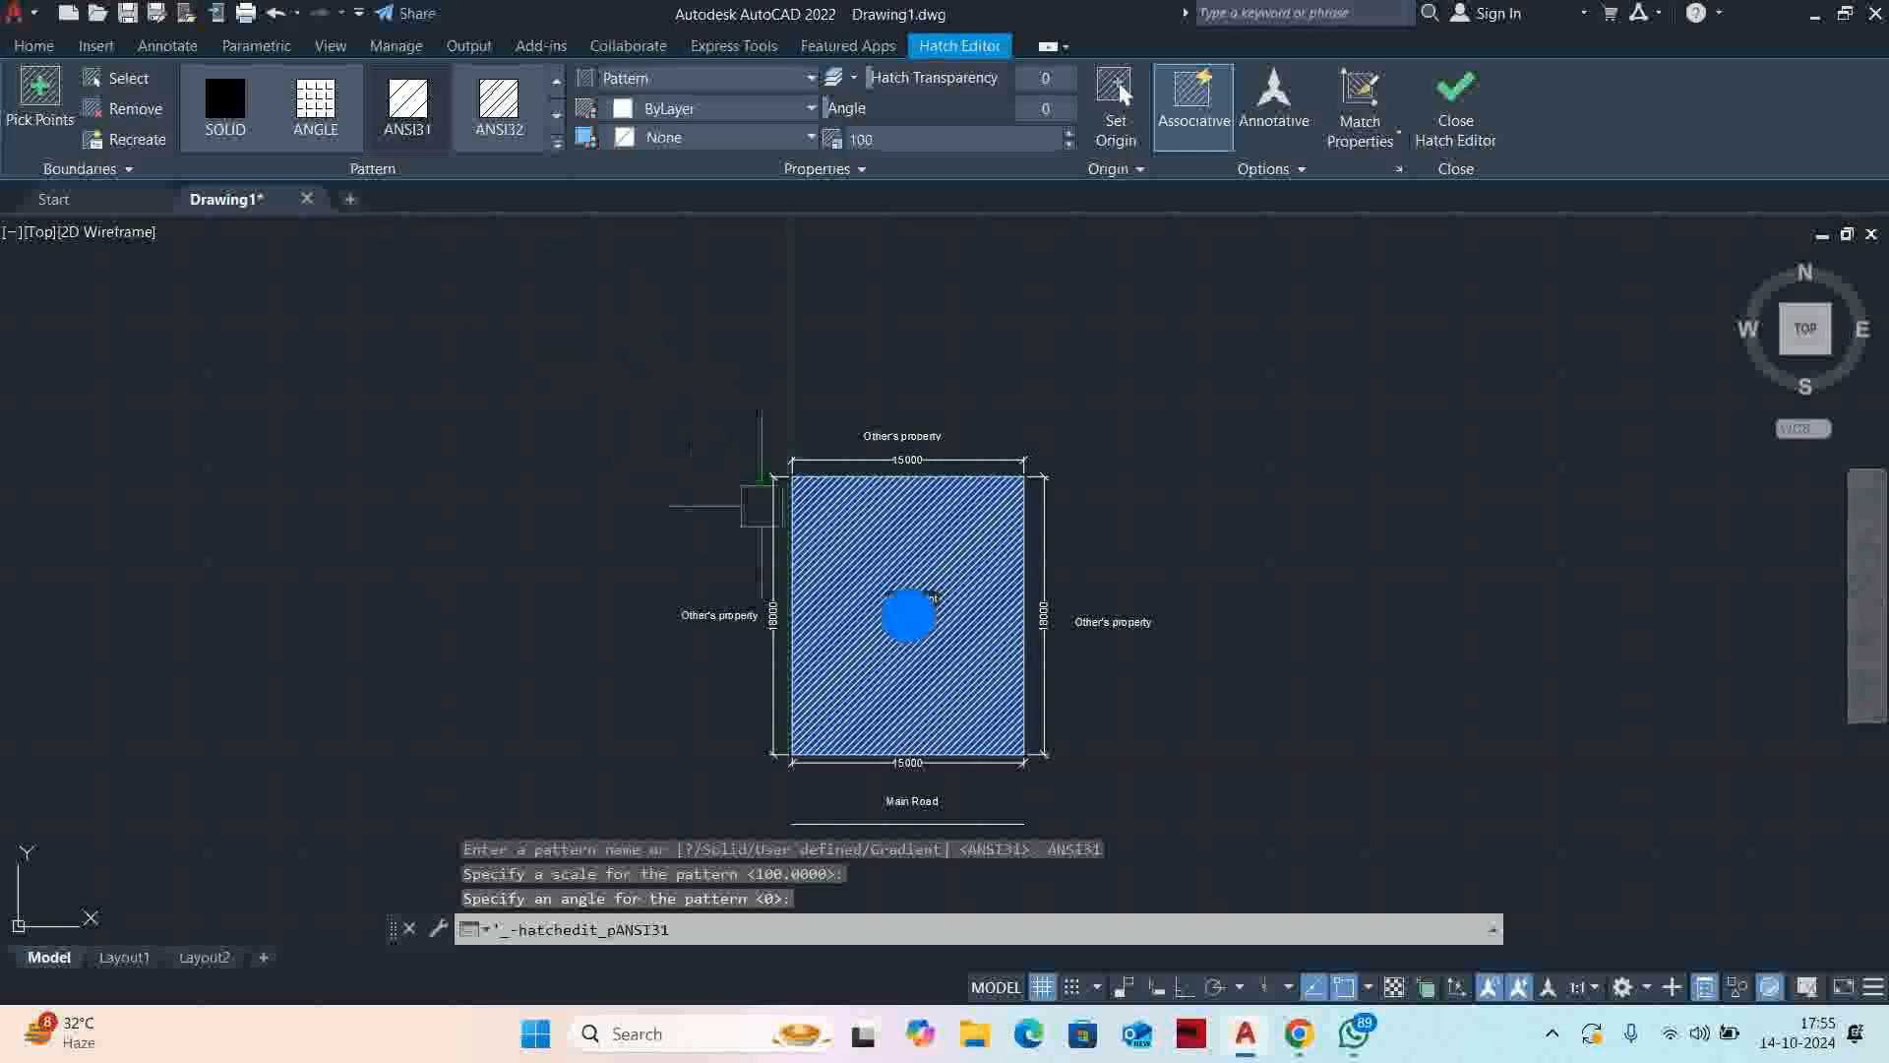
click(914, 148)
text(500)
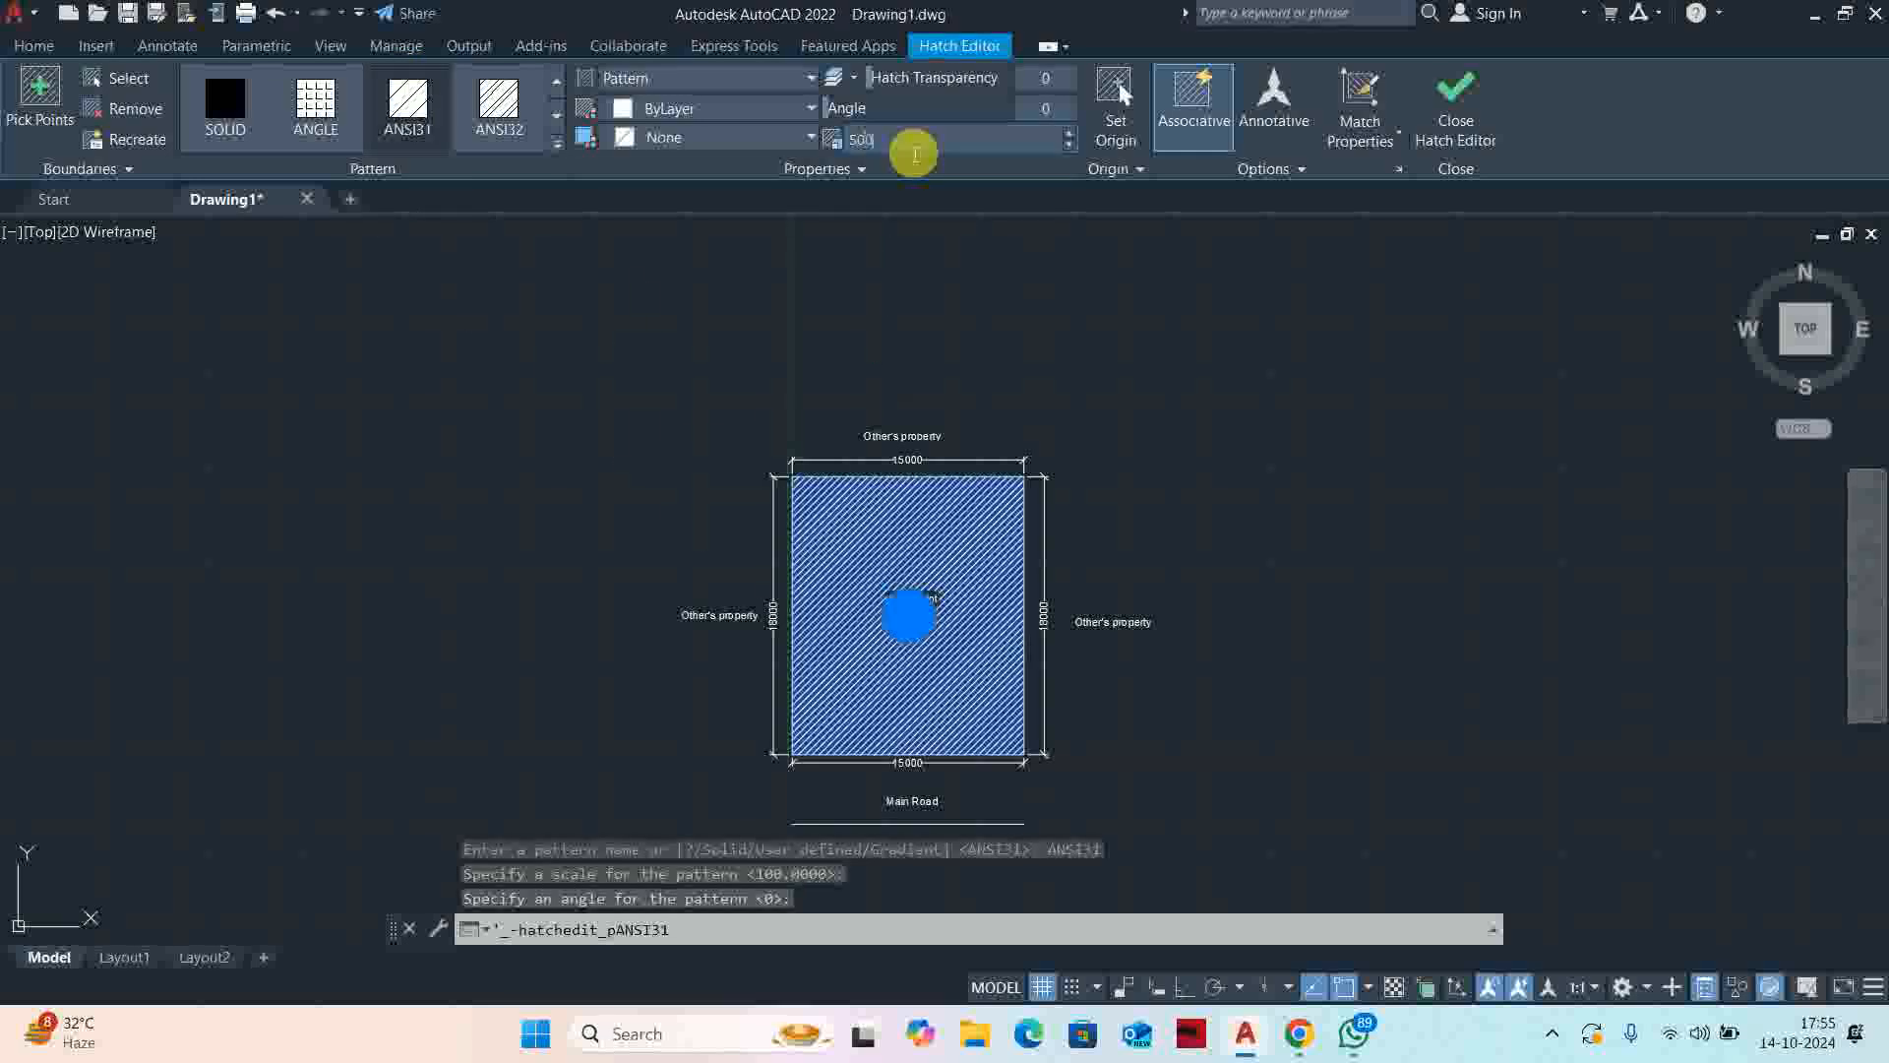
key(Return)
key(Escape)
key(Escape)
key(Escape)
key(Escape)
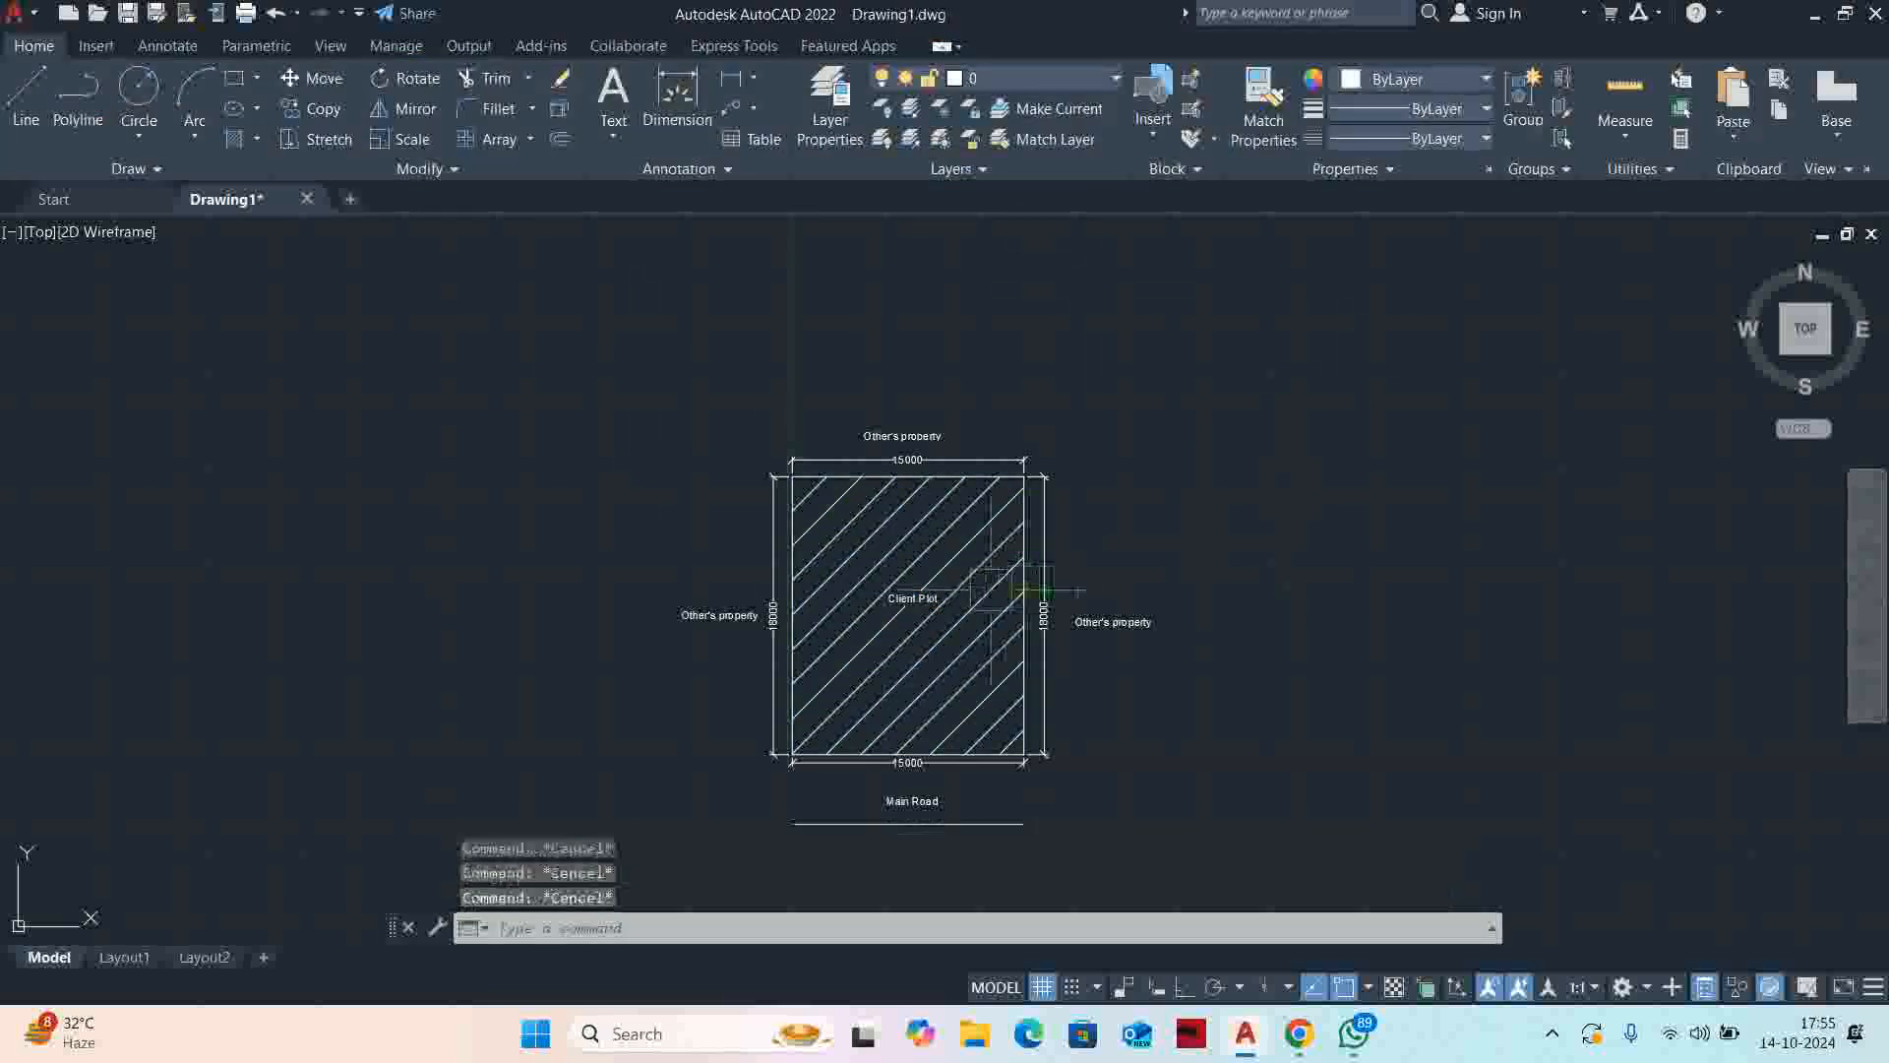
scroll(987, 560, up, 3)
scroll(970, 519, down, 3)
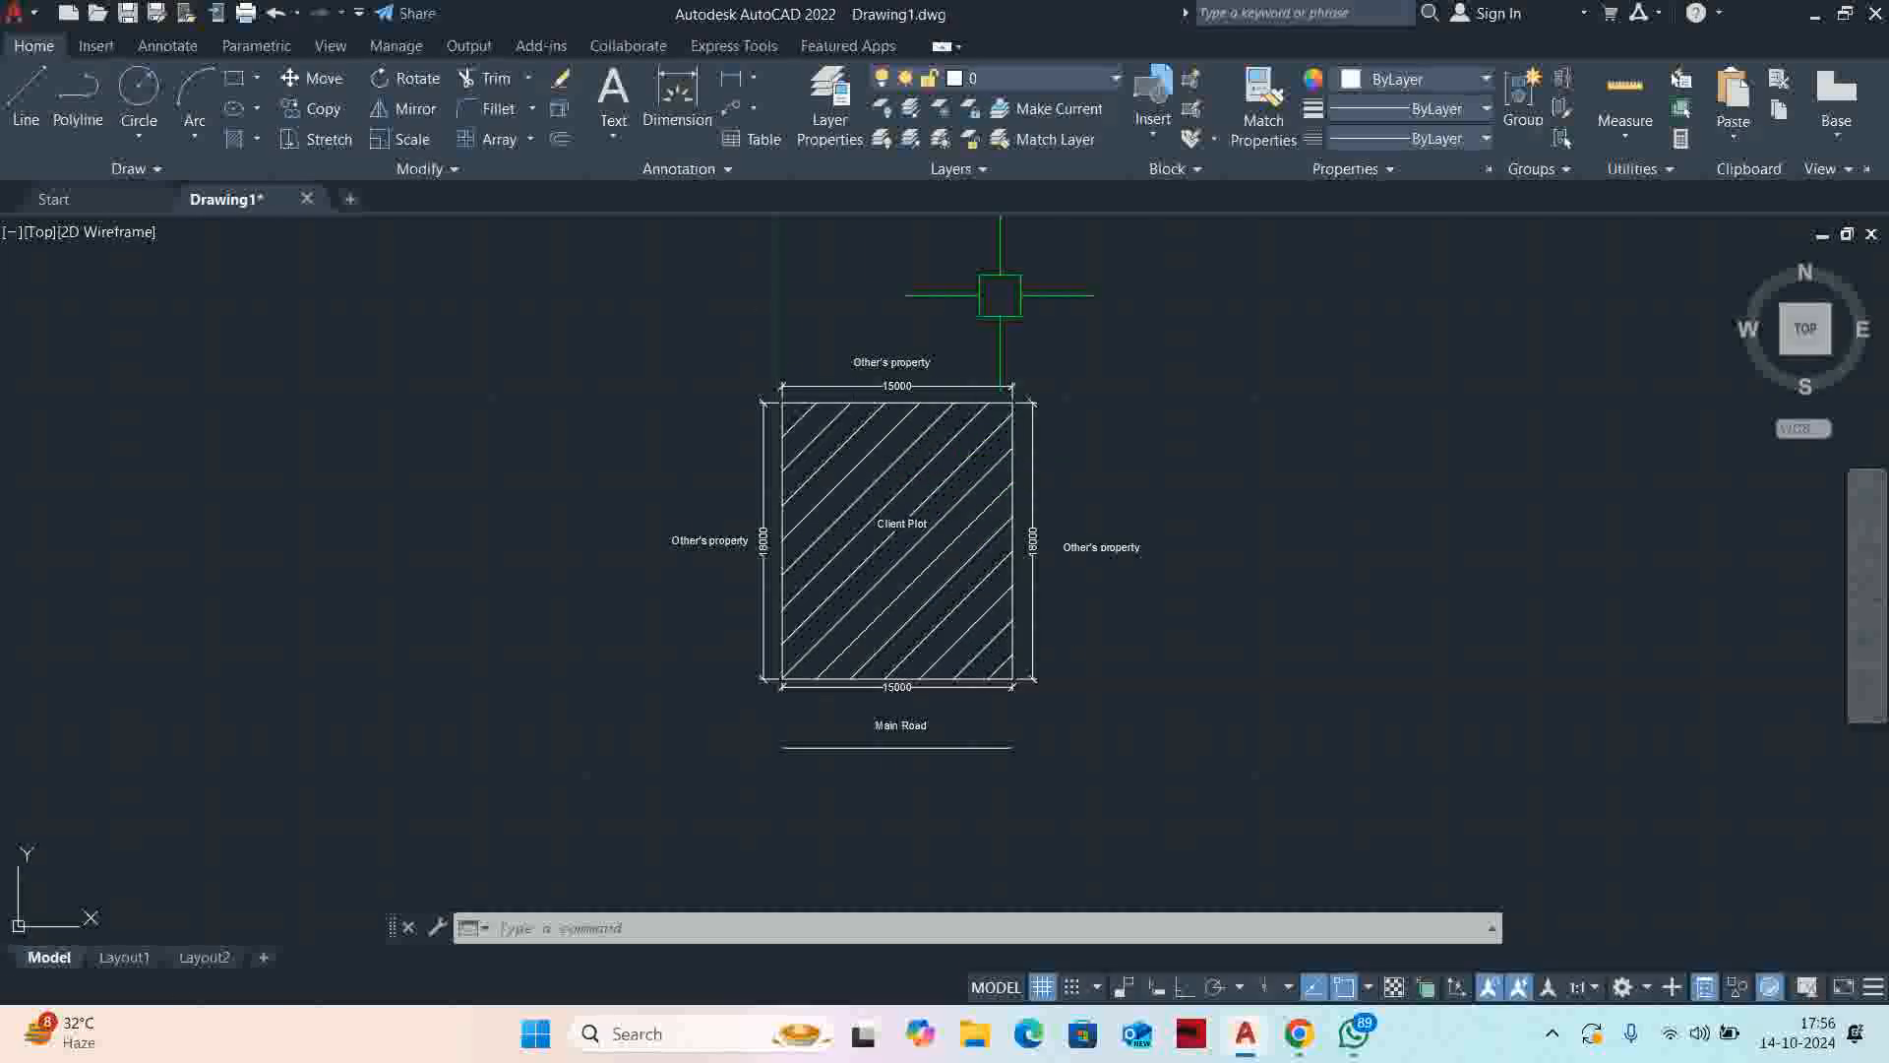
key(Escape)
middle_drag(1012, 367, 777, 414)
key(Return)
scroll(777, 576, up, 3)
scroll(787, 581, down, 3)
key(Escape)
key(Escape)
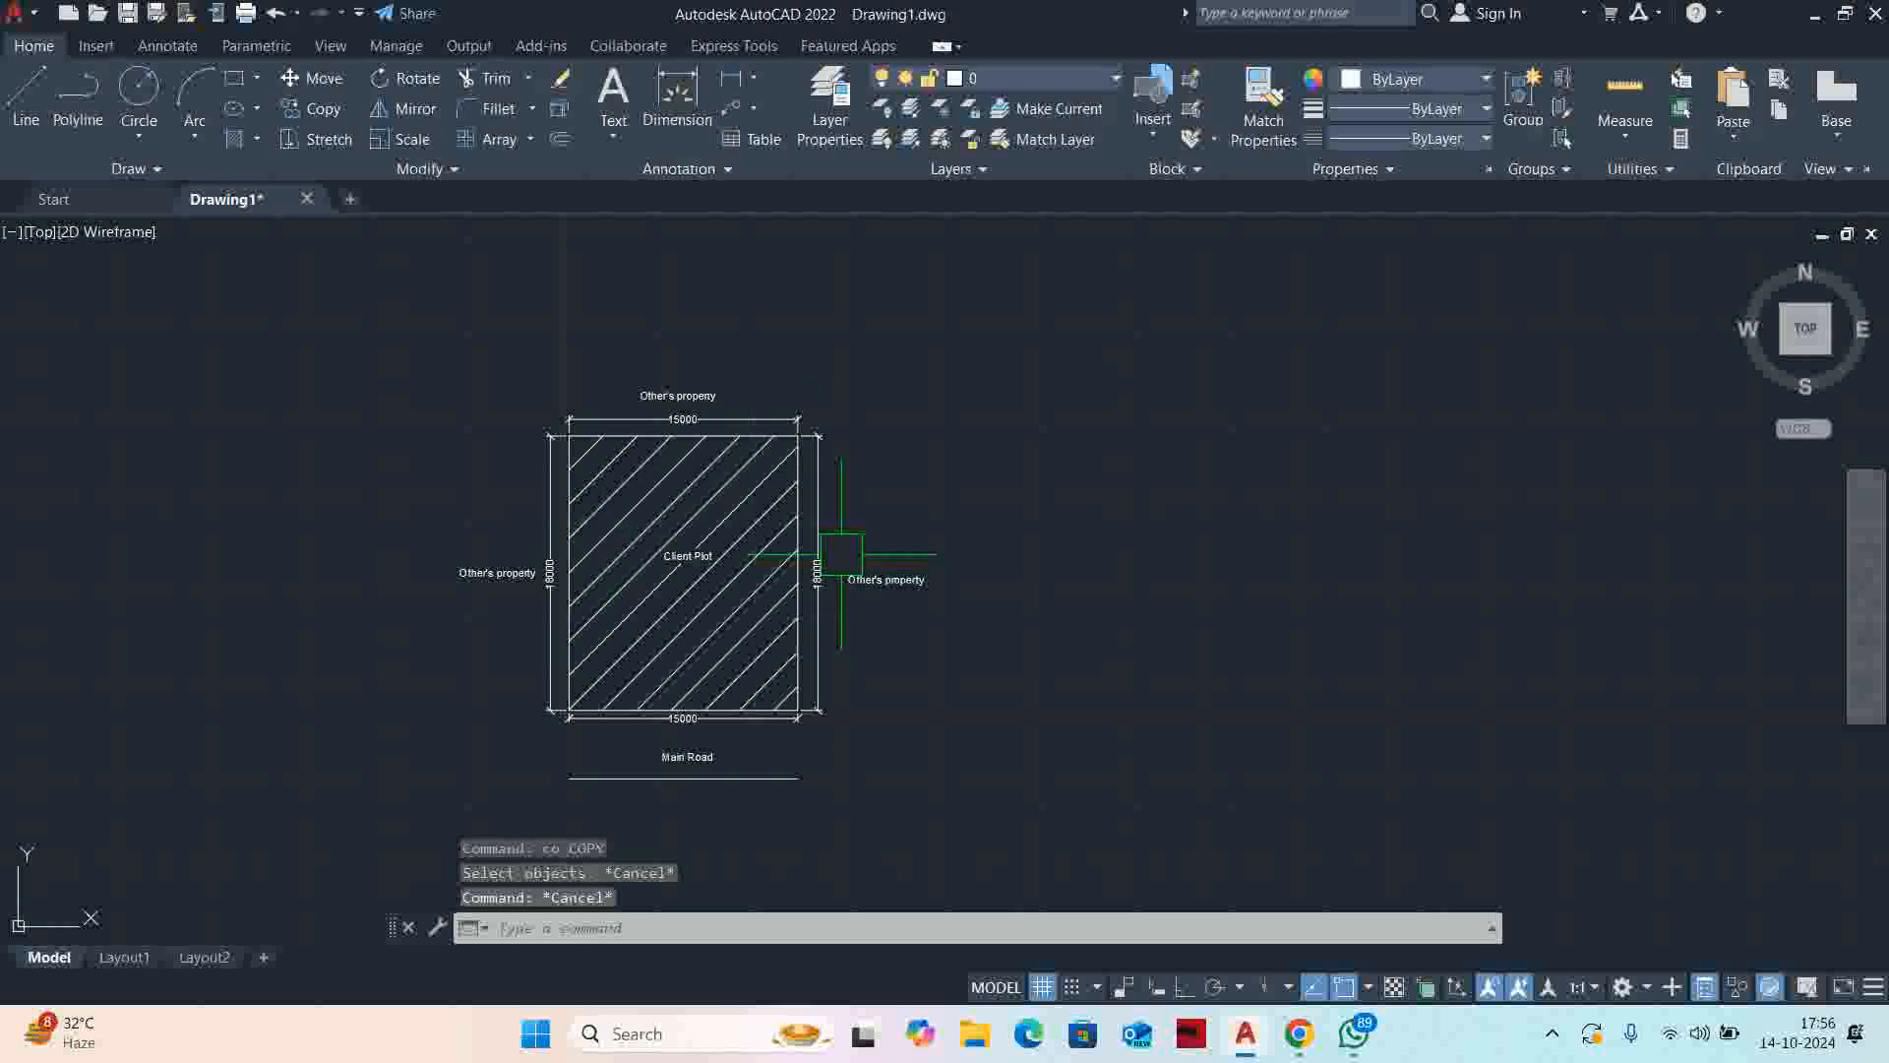
Copy the client plot's rectangle horizontally into the empty space to the right of the site drawing, with Ortho on
key(Escape)
text(co)
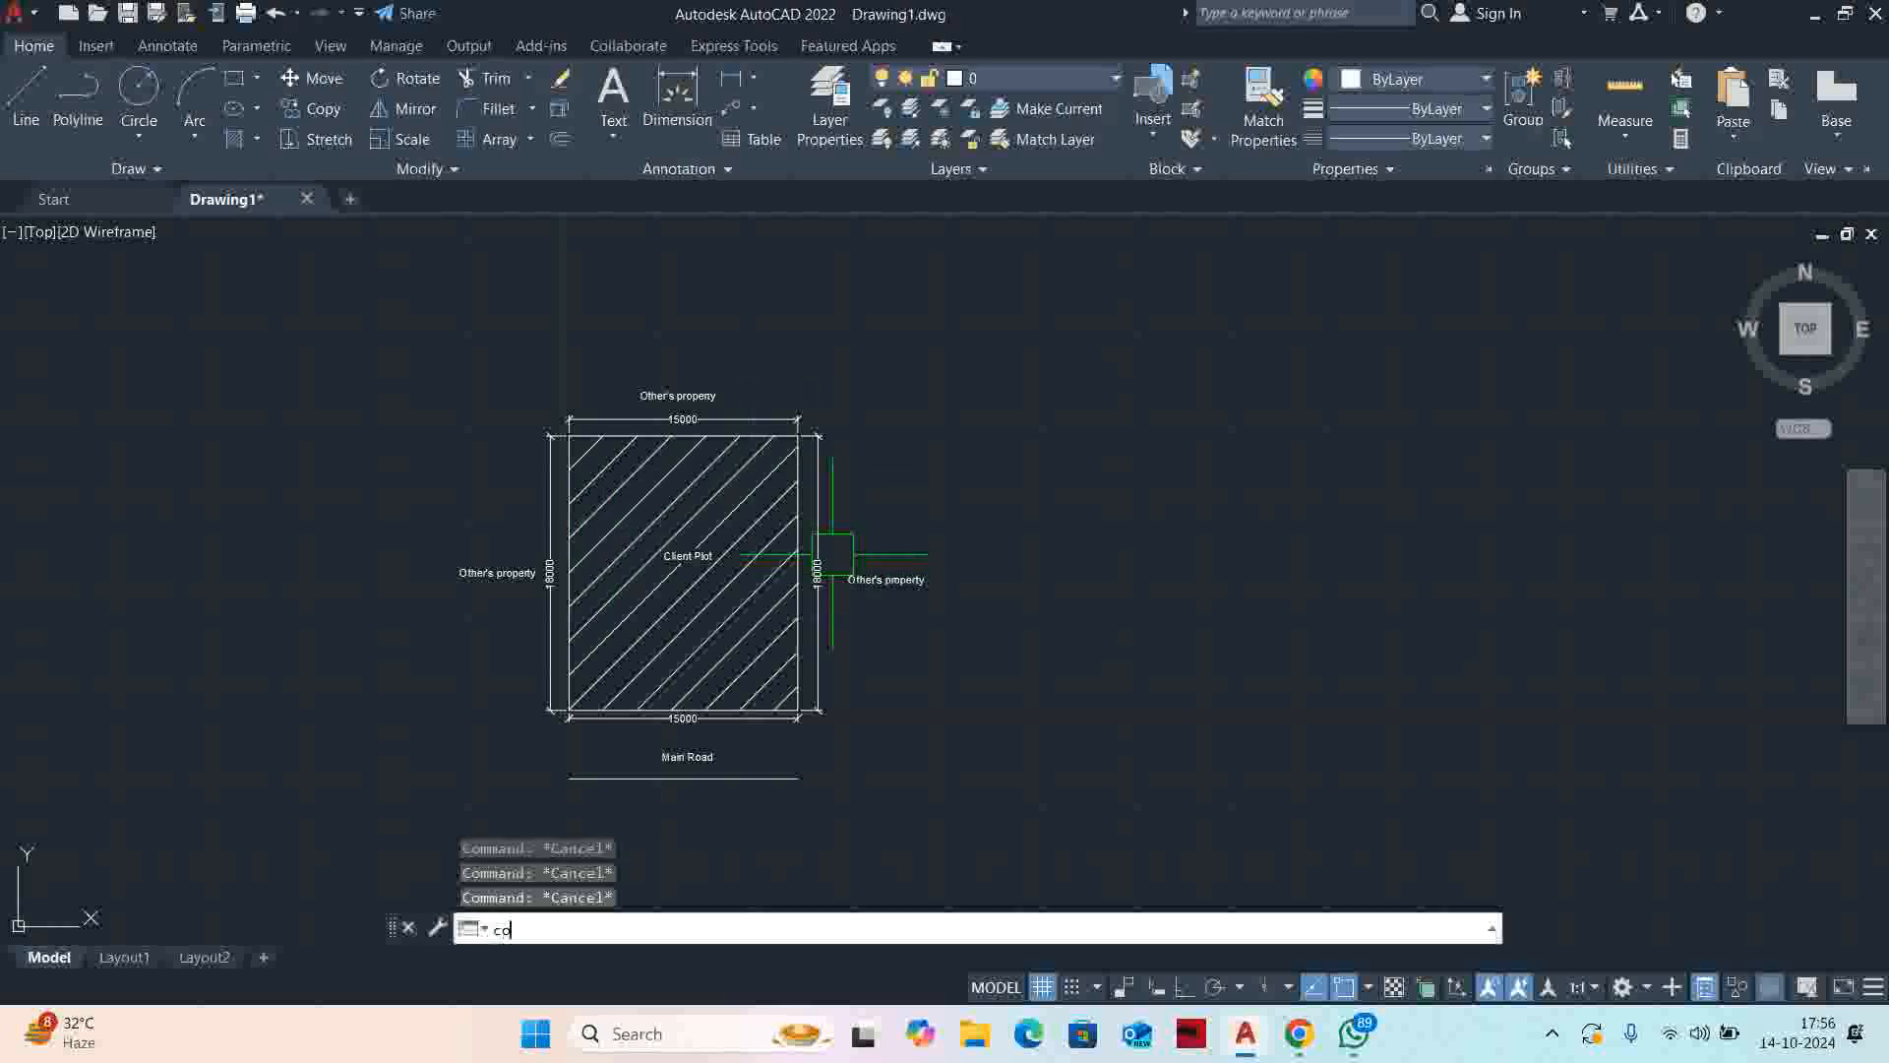
key(Return)
scroll(833, 554, up, 4)
click(671, 467)
key(Return)
scroll(675, 462, down, 6)
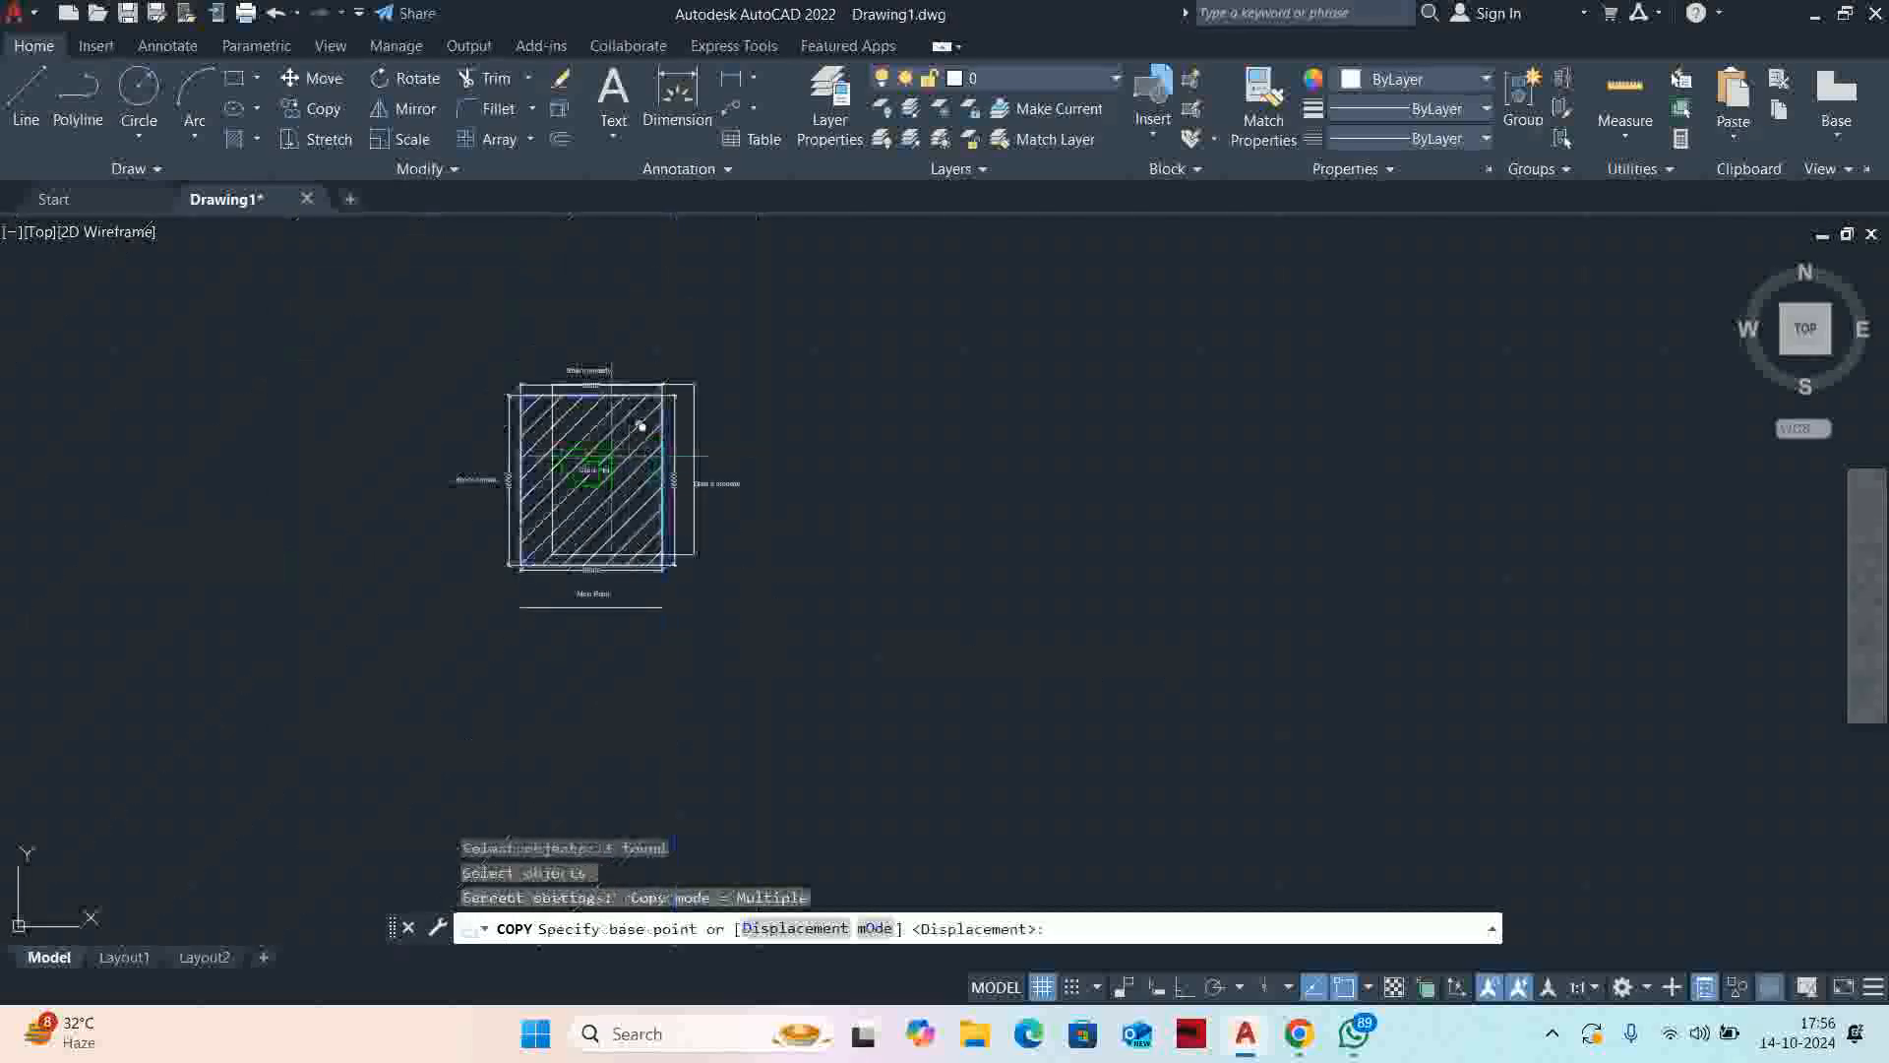
click(590, 479)
click(1187, 985)
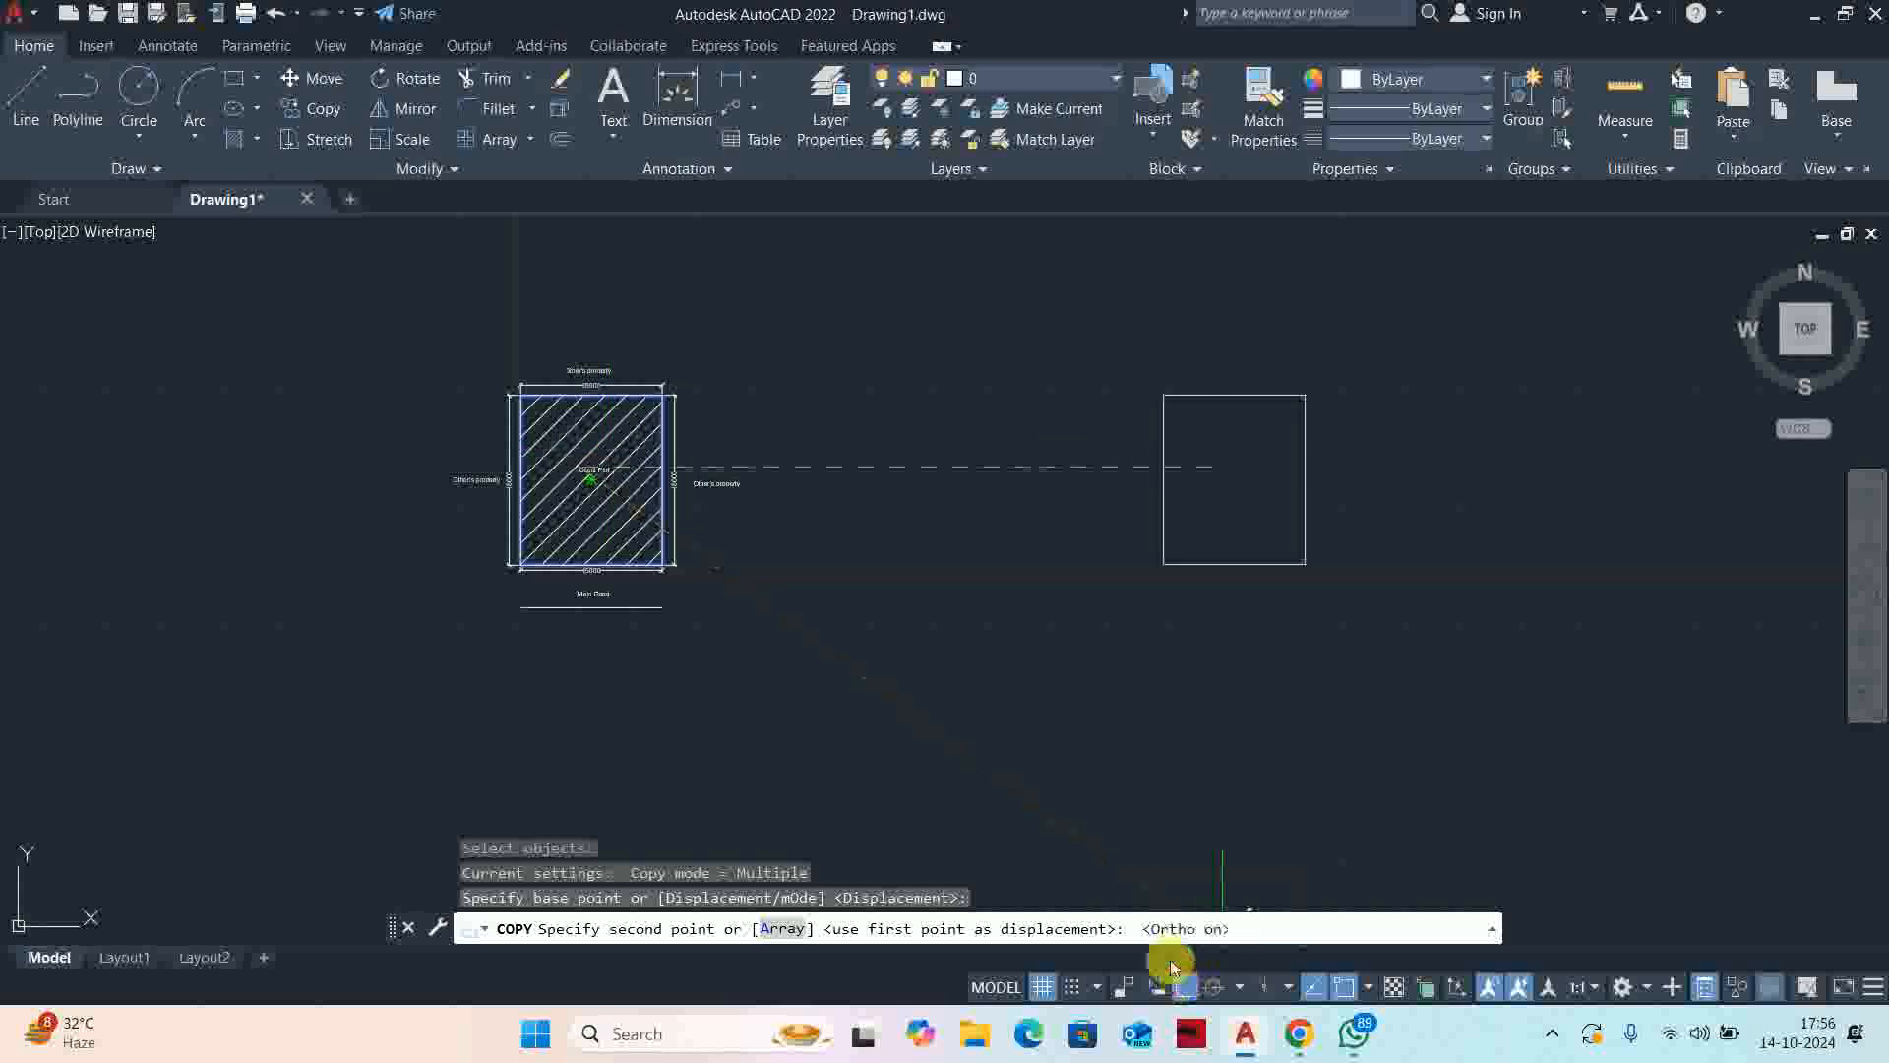
click(1083, 472)
key(Escape)
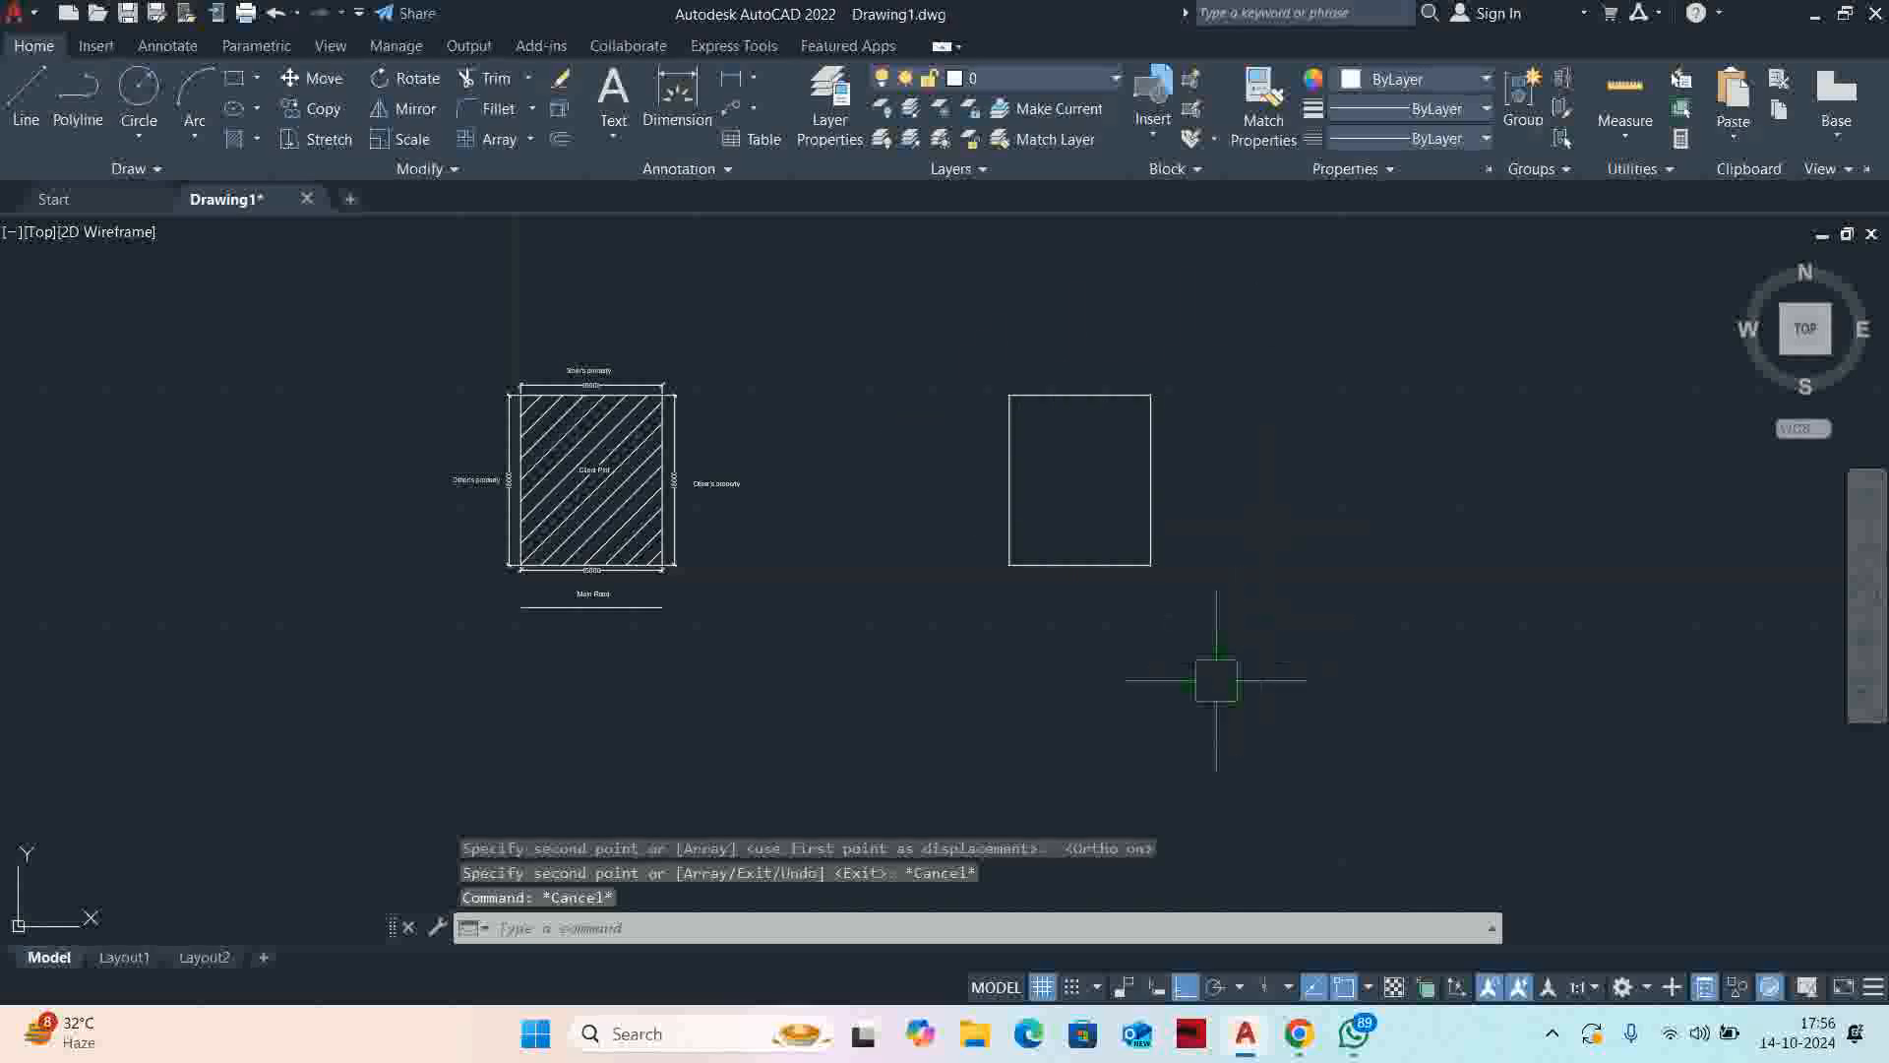
key(Escape)
key(Escape)
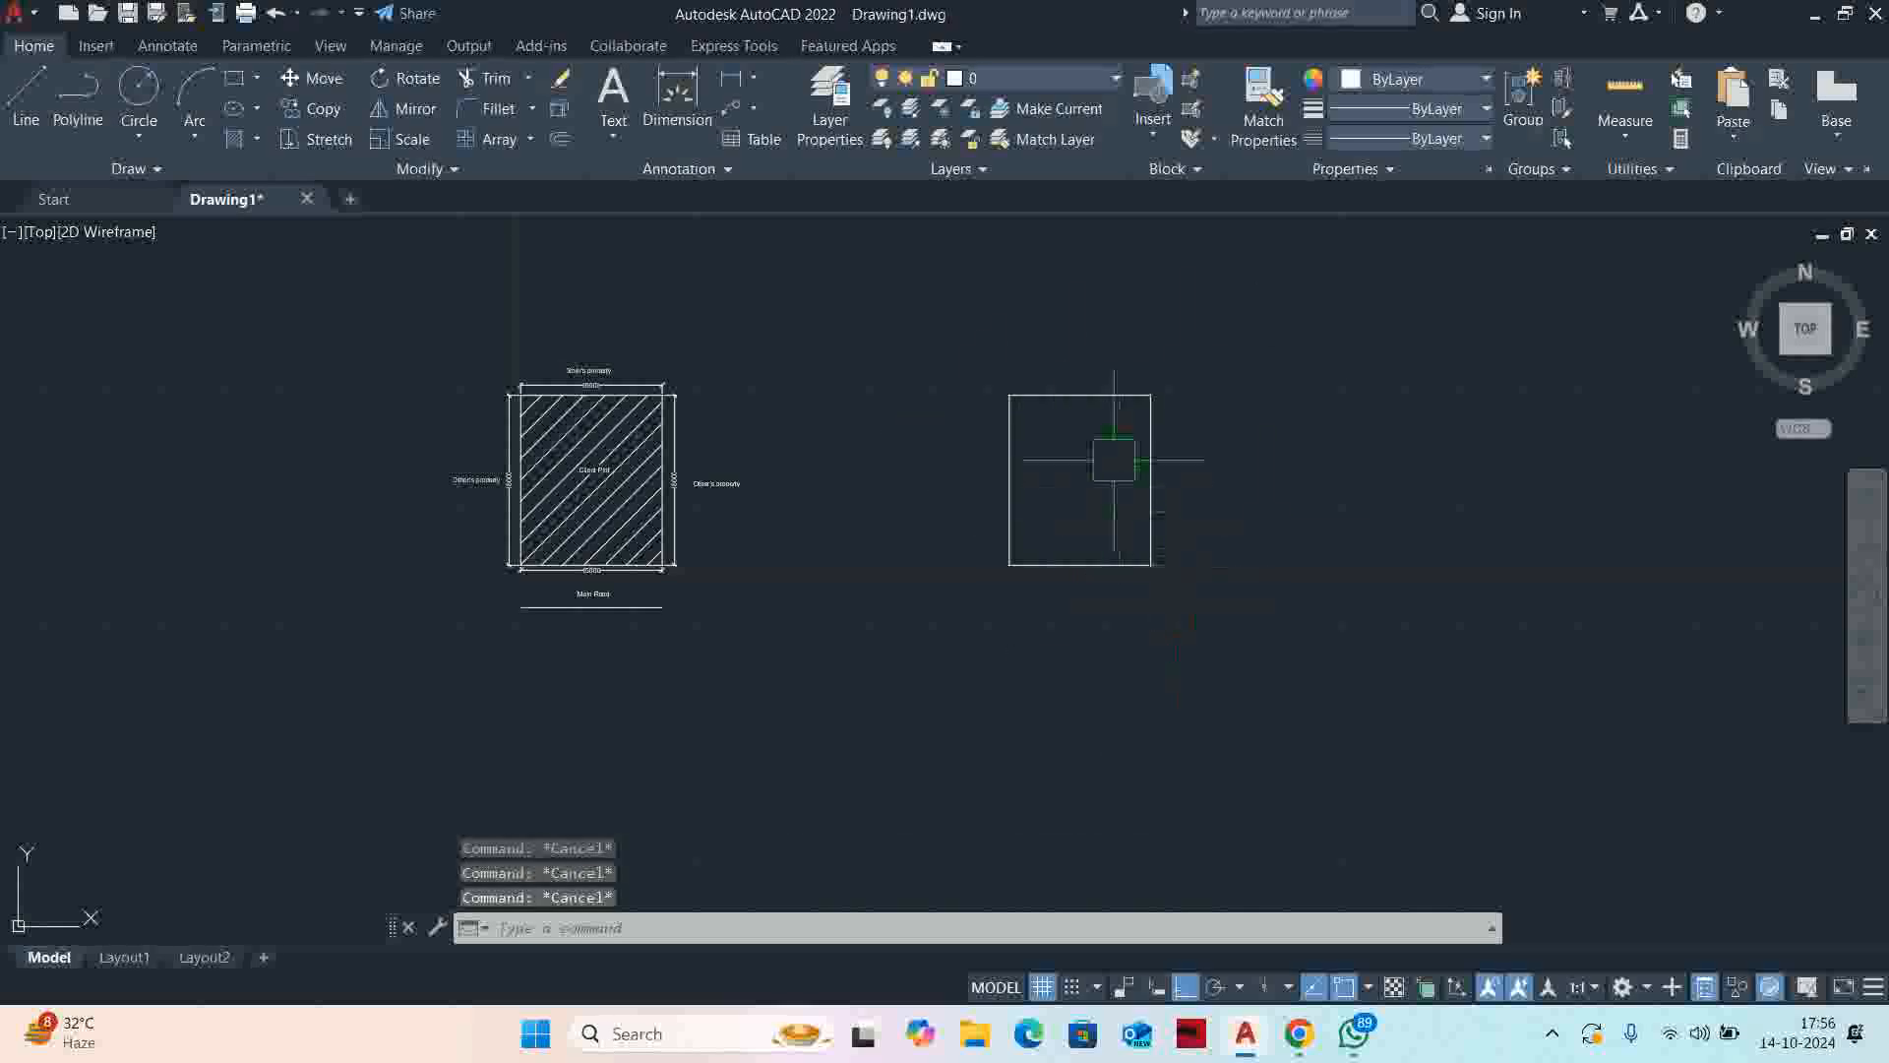
Offset the copied plot rectangle 230 to its inside
scroll(1109, 451, up, 4)
middle_drag(1109, 450, 870, 461)
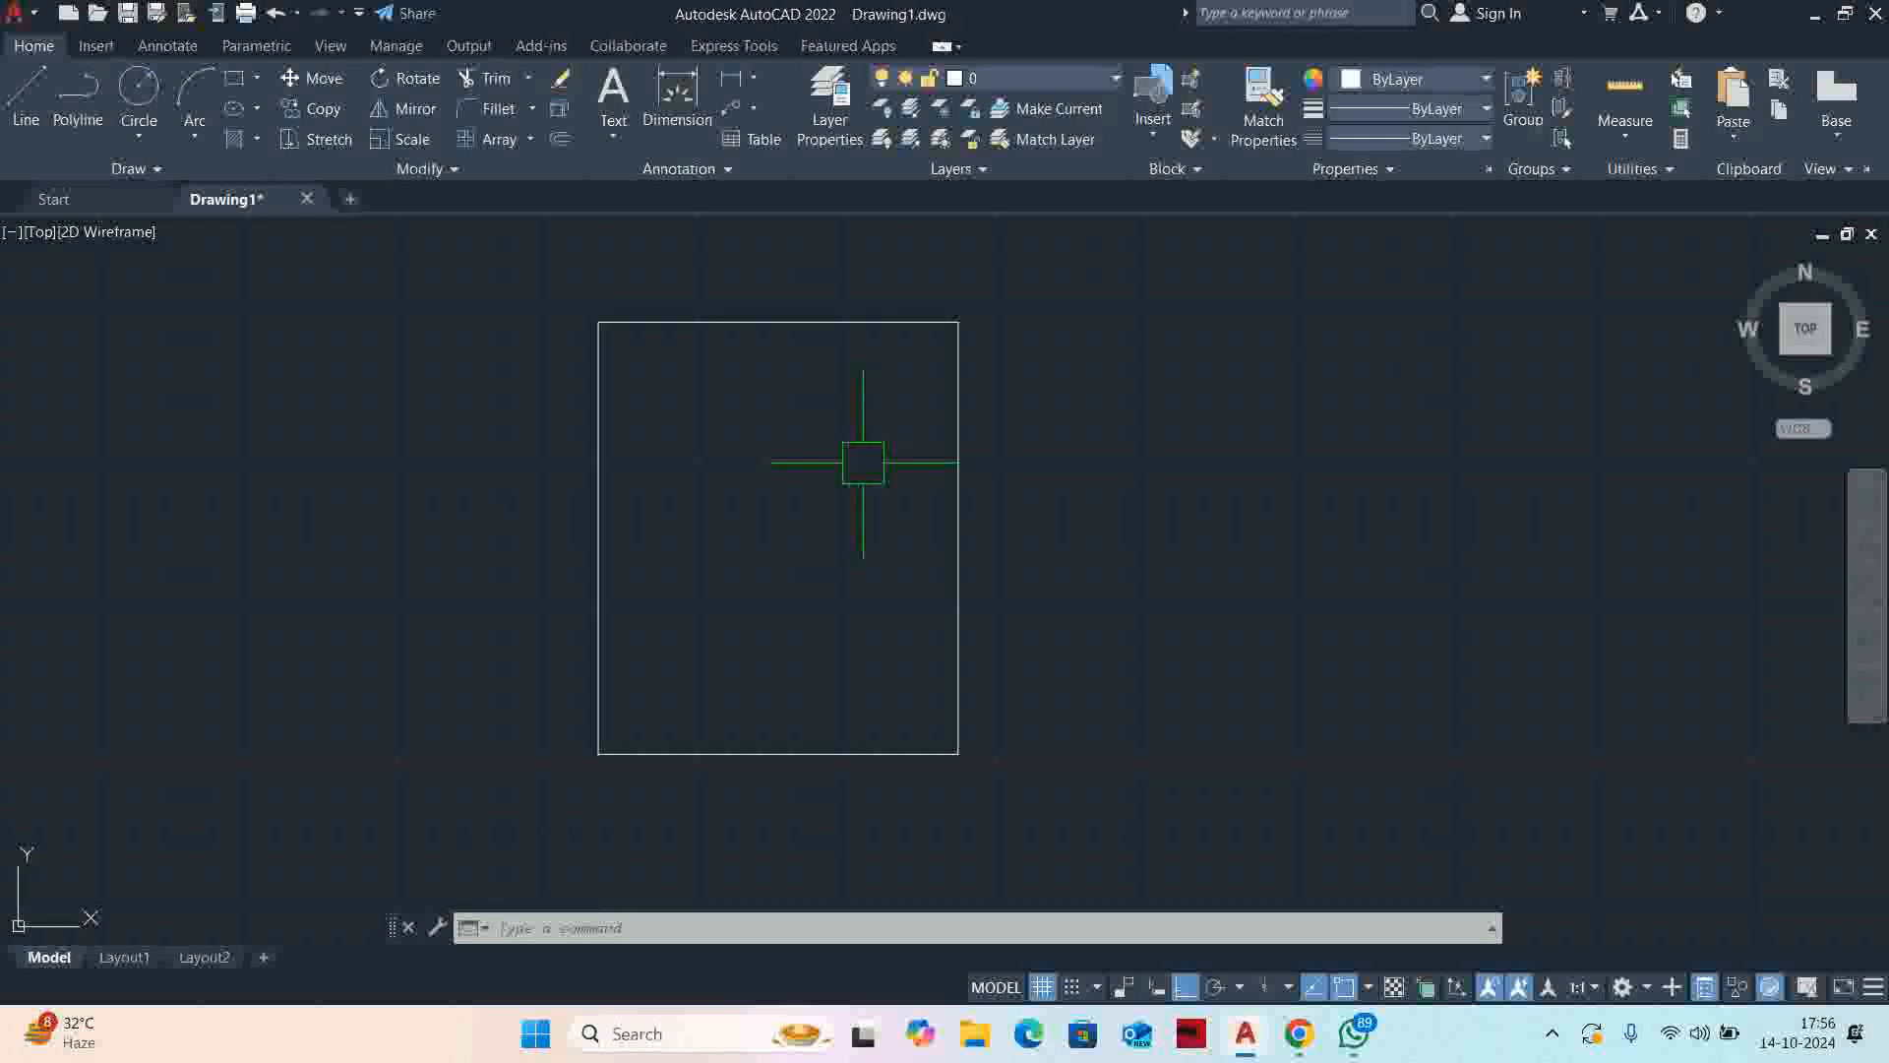
middle_drag(863, 463, 1030, 454)
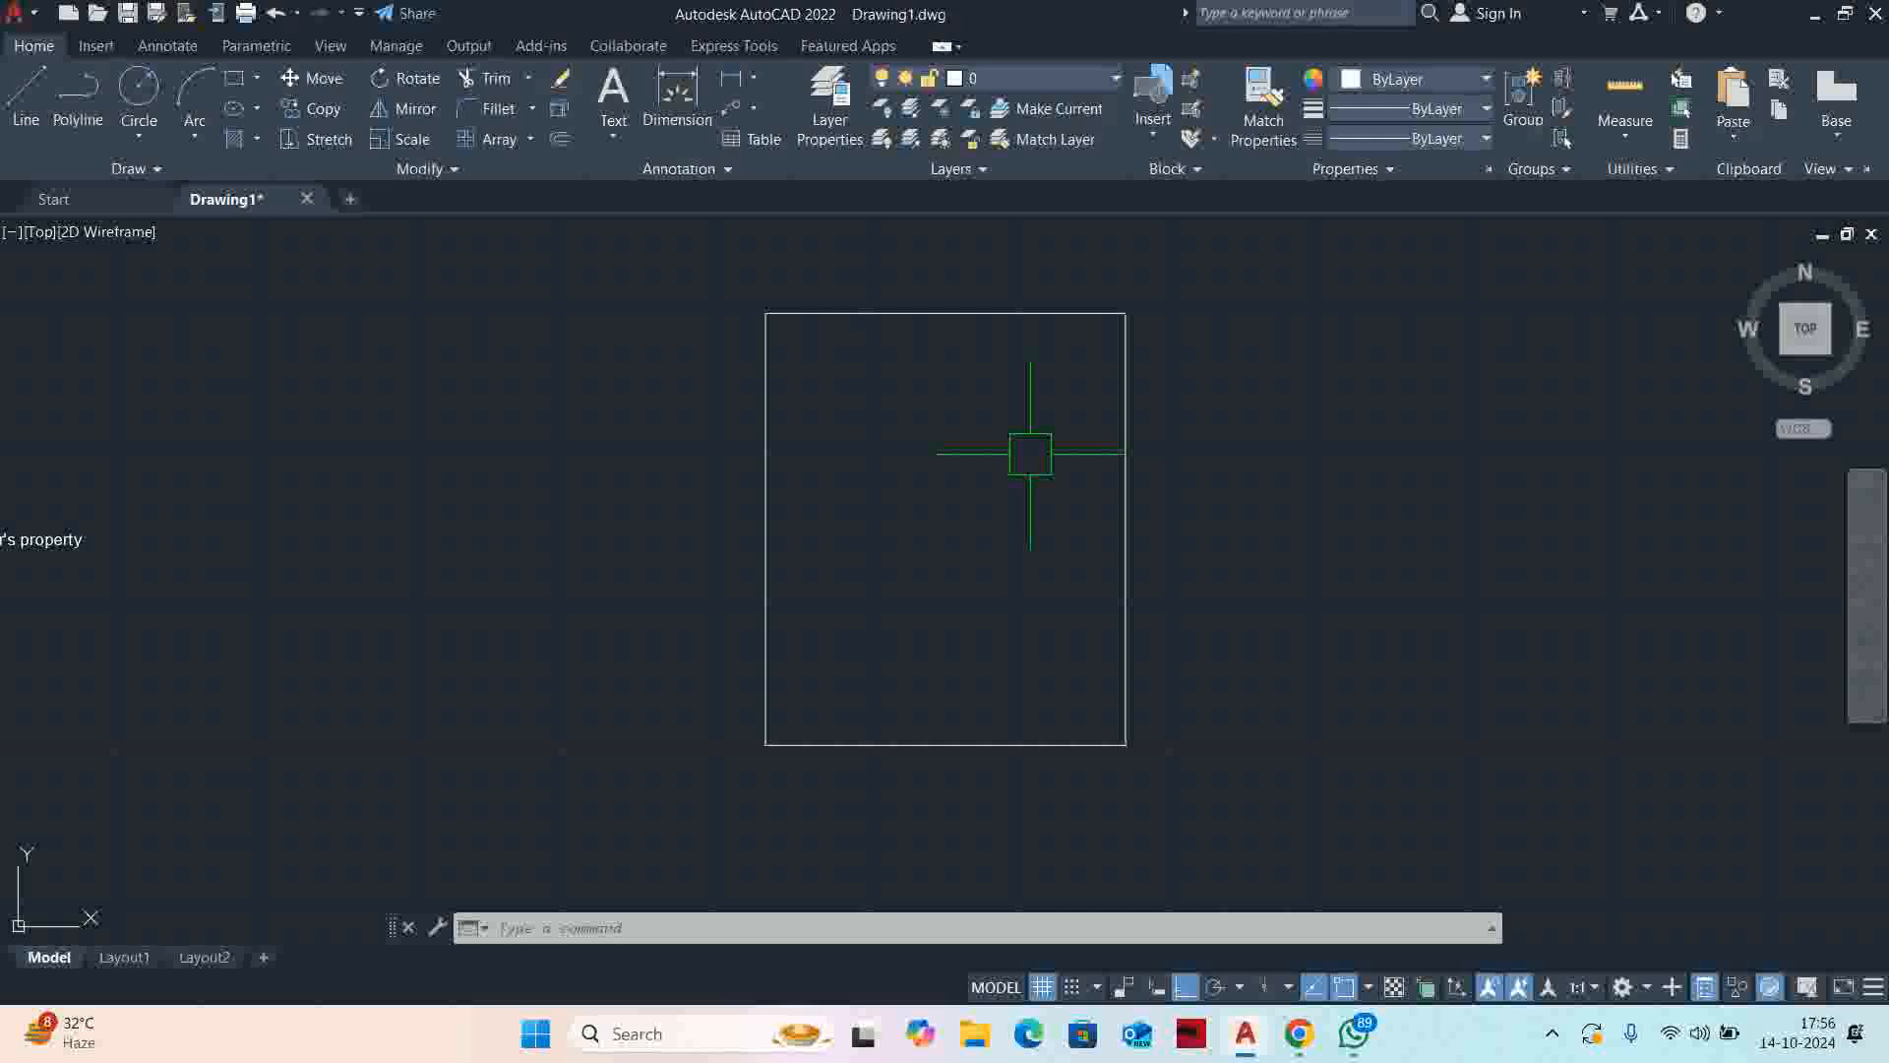
text(o)
key(Return)
text(23)
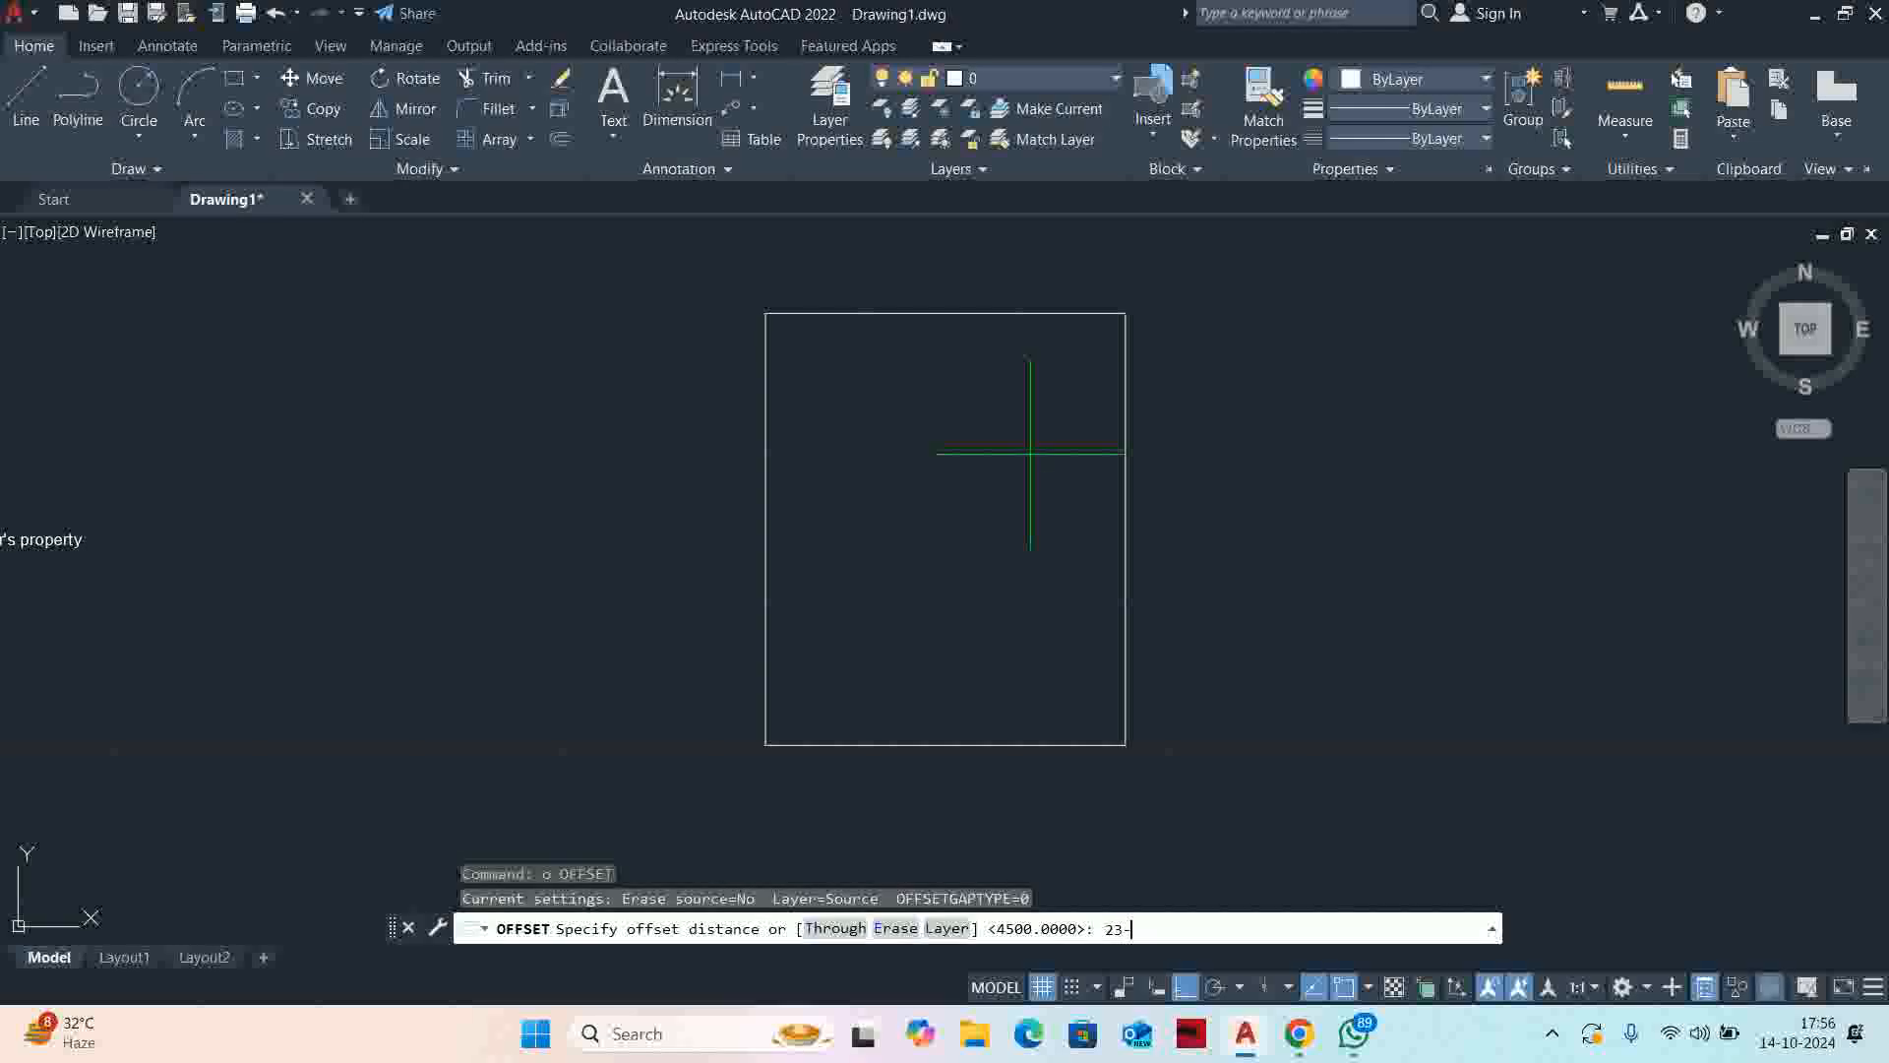
text(0)
key(Return)
click(1013, 315)
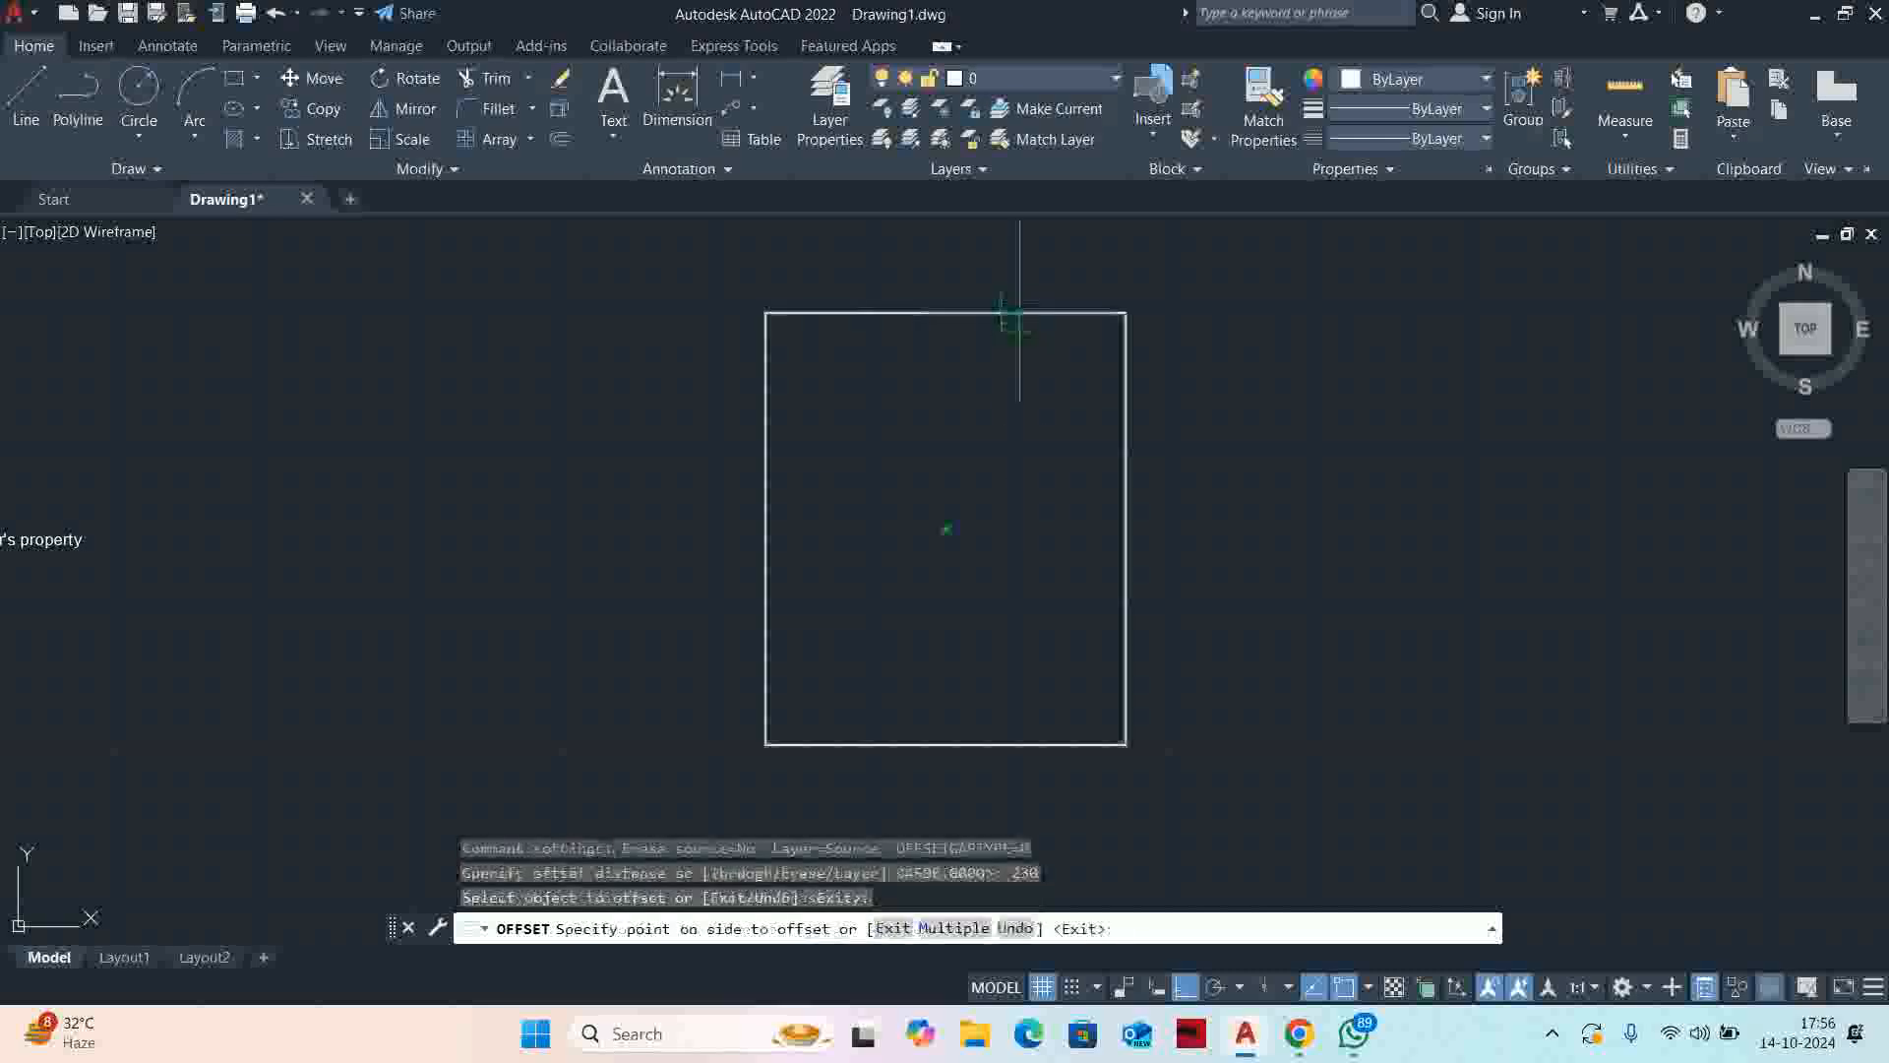
click(948, 446)
key(Escape)
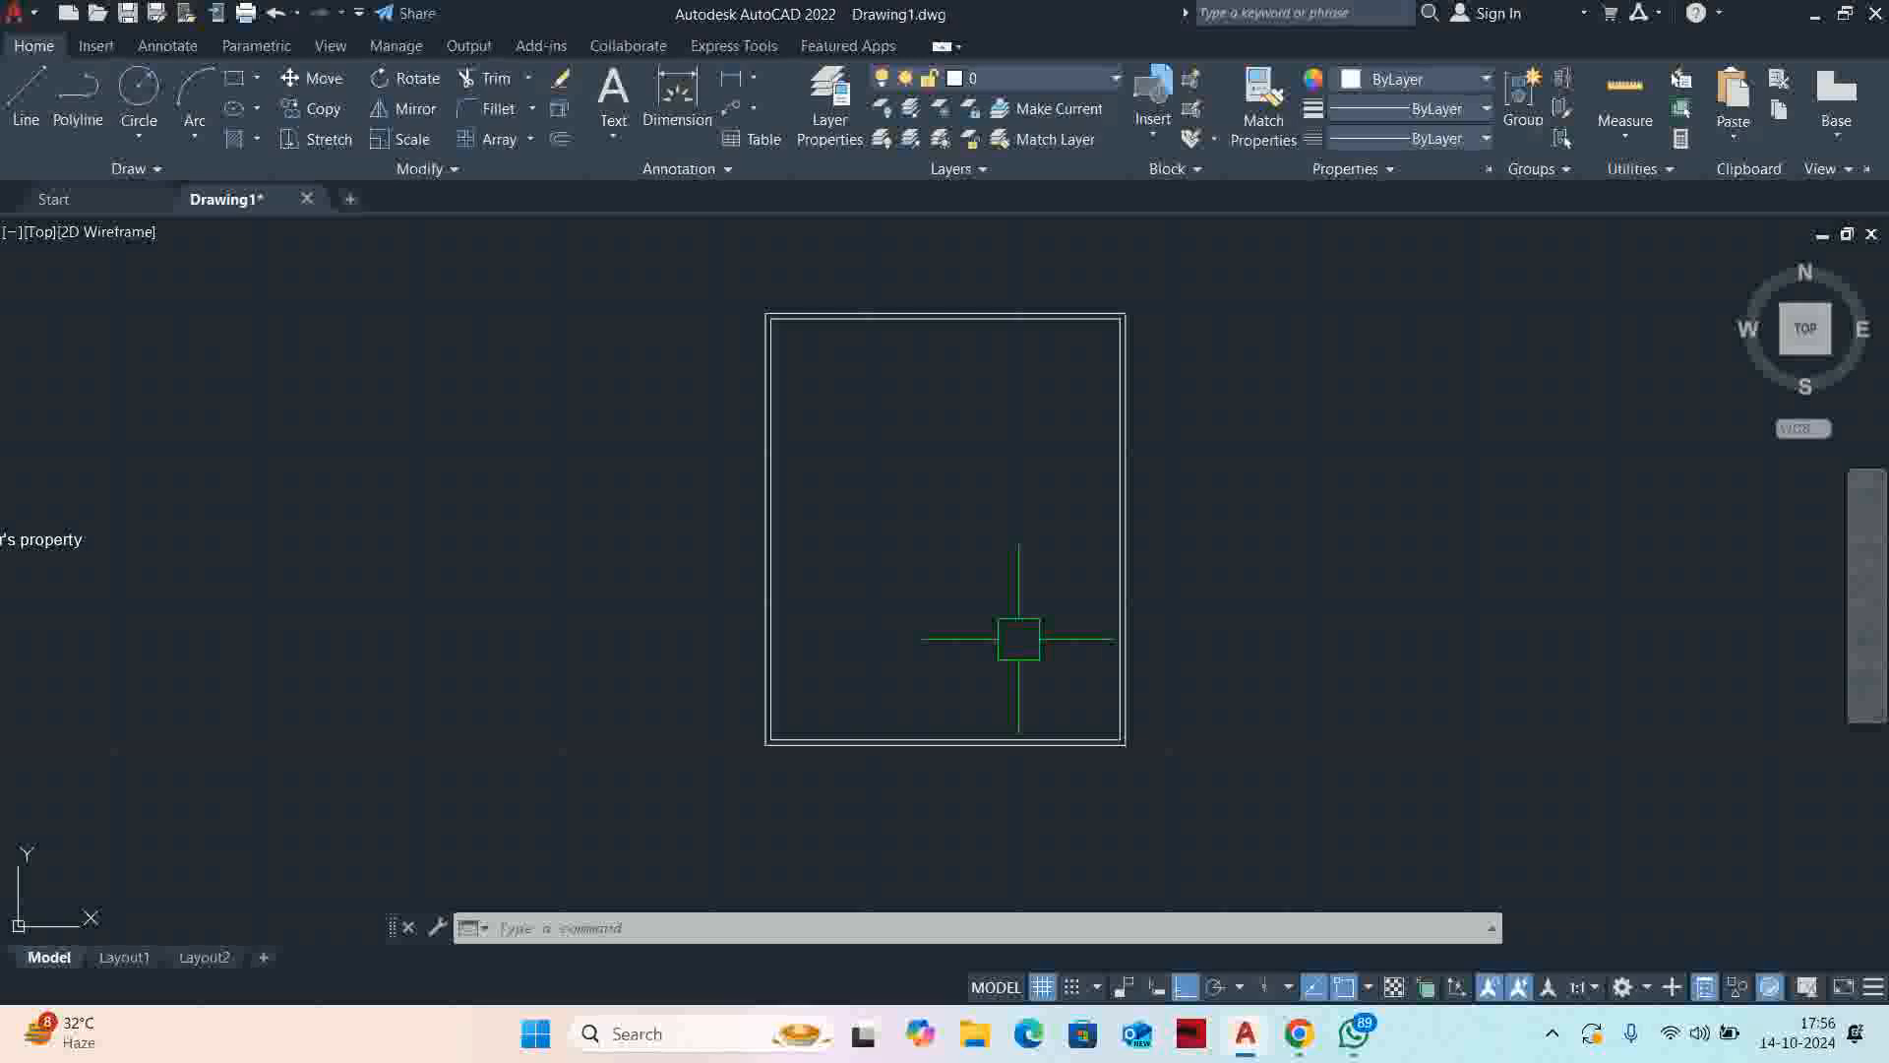
Offset the inner rectangle of the 230 boundary wall 1200 further to the inside
text(o)
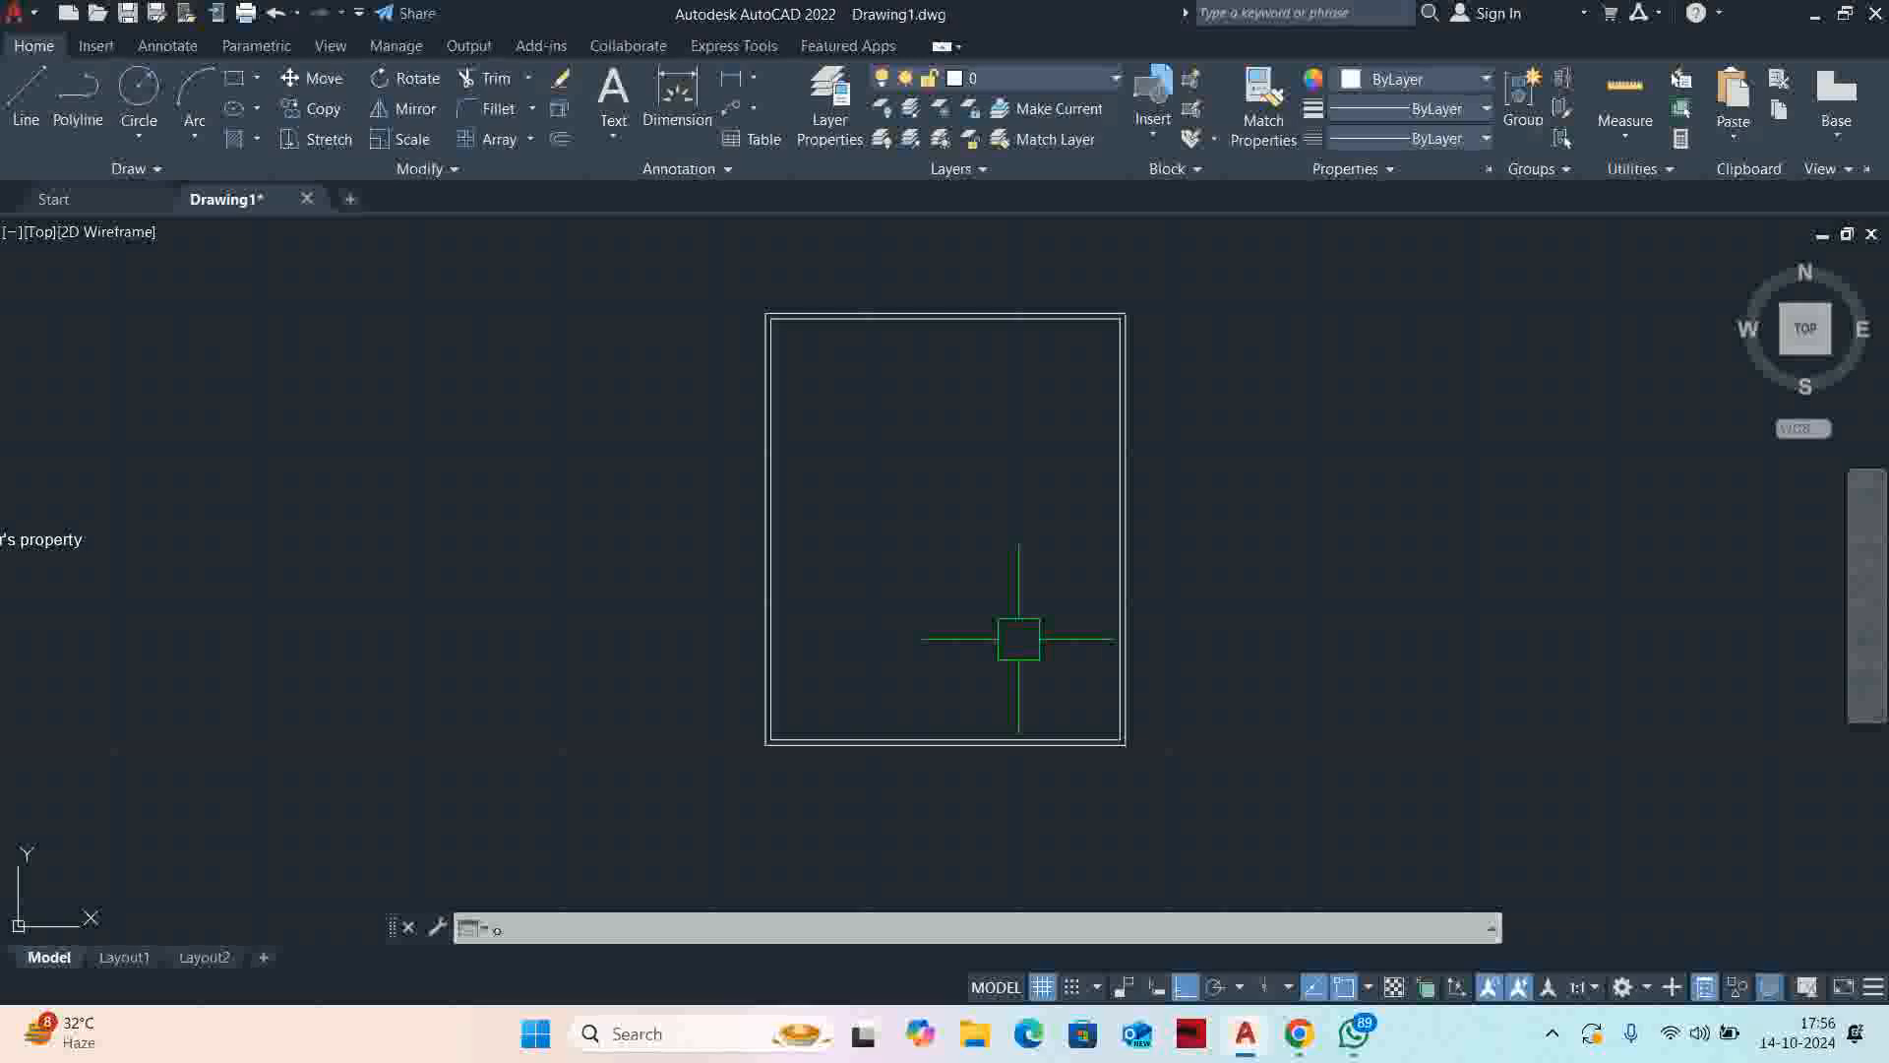
key(Return)
text(1200)
key(Return)
scroll(1100, 366, up, 4)
click(1002, 248)
click(960, 356)
key(Escape)
key(Escape)
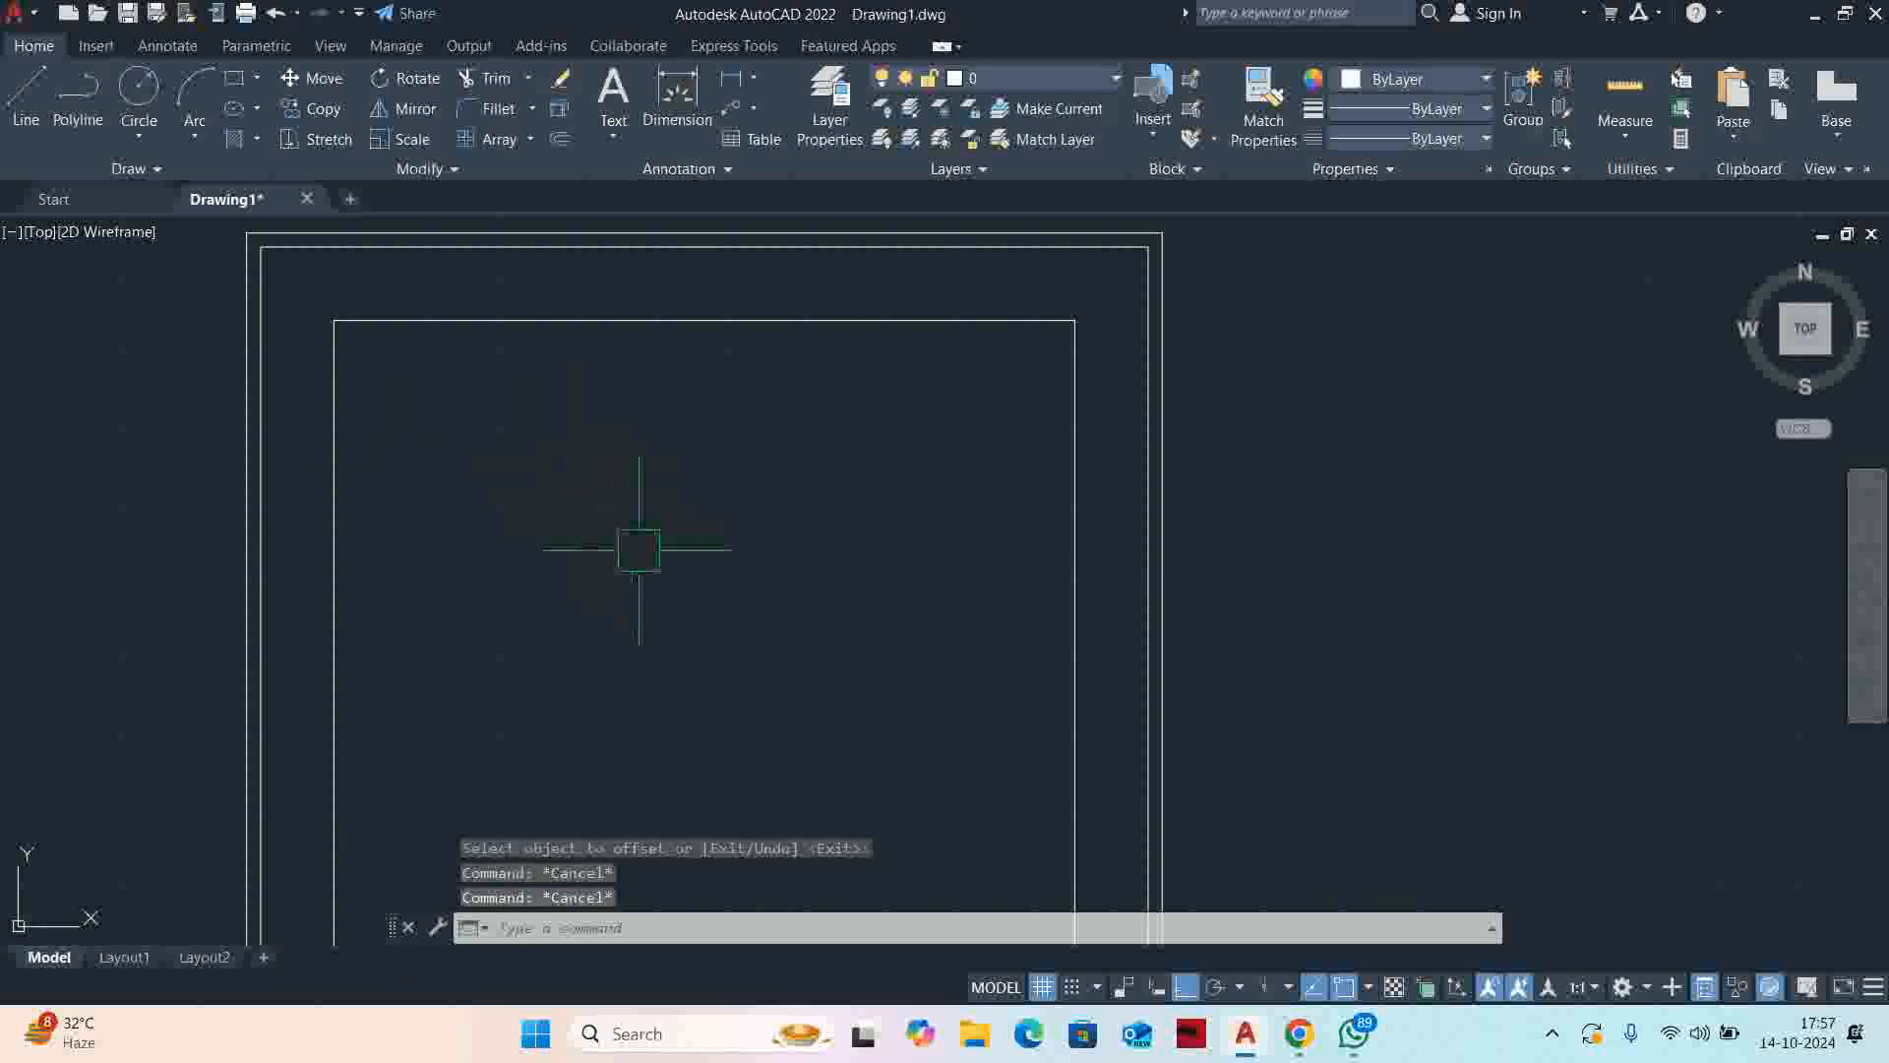
scroll(890, 425, down, 3)
scroll(889, 425, down, 2)
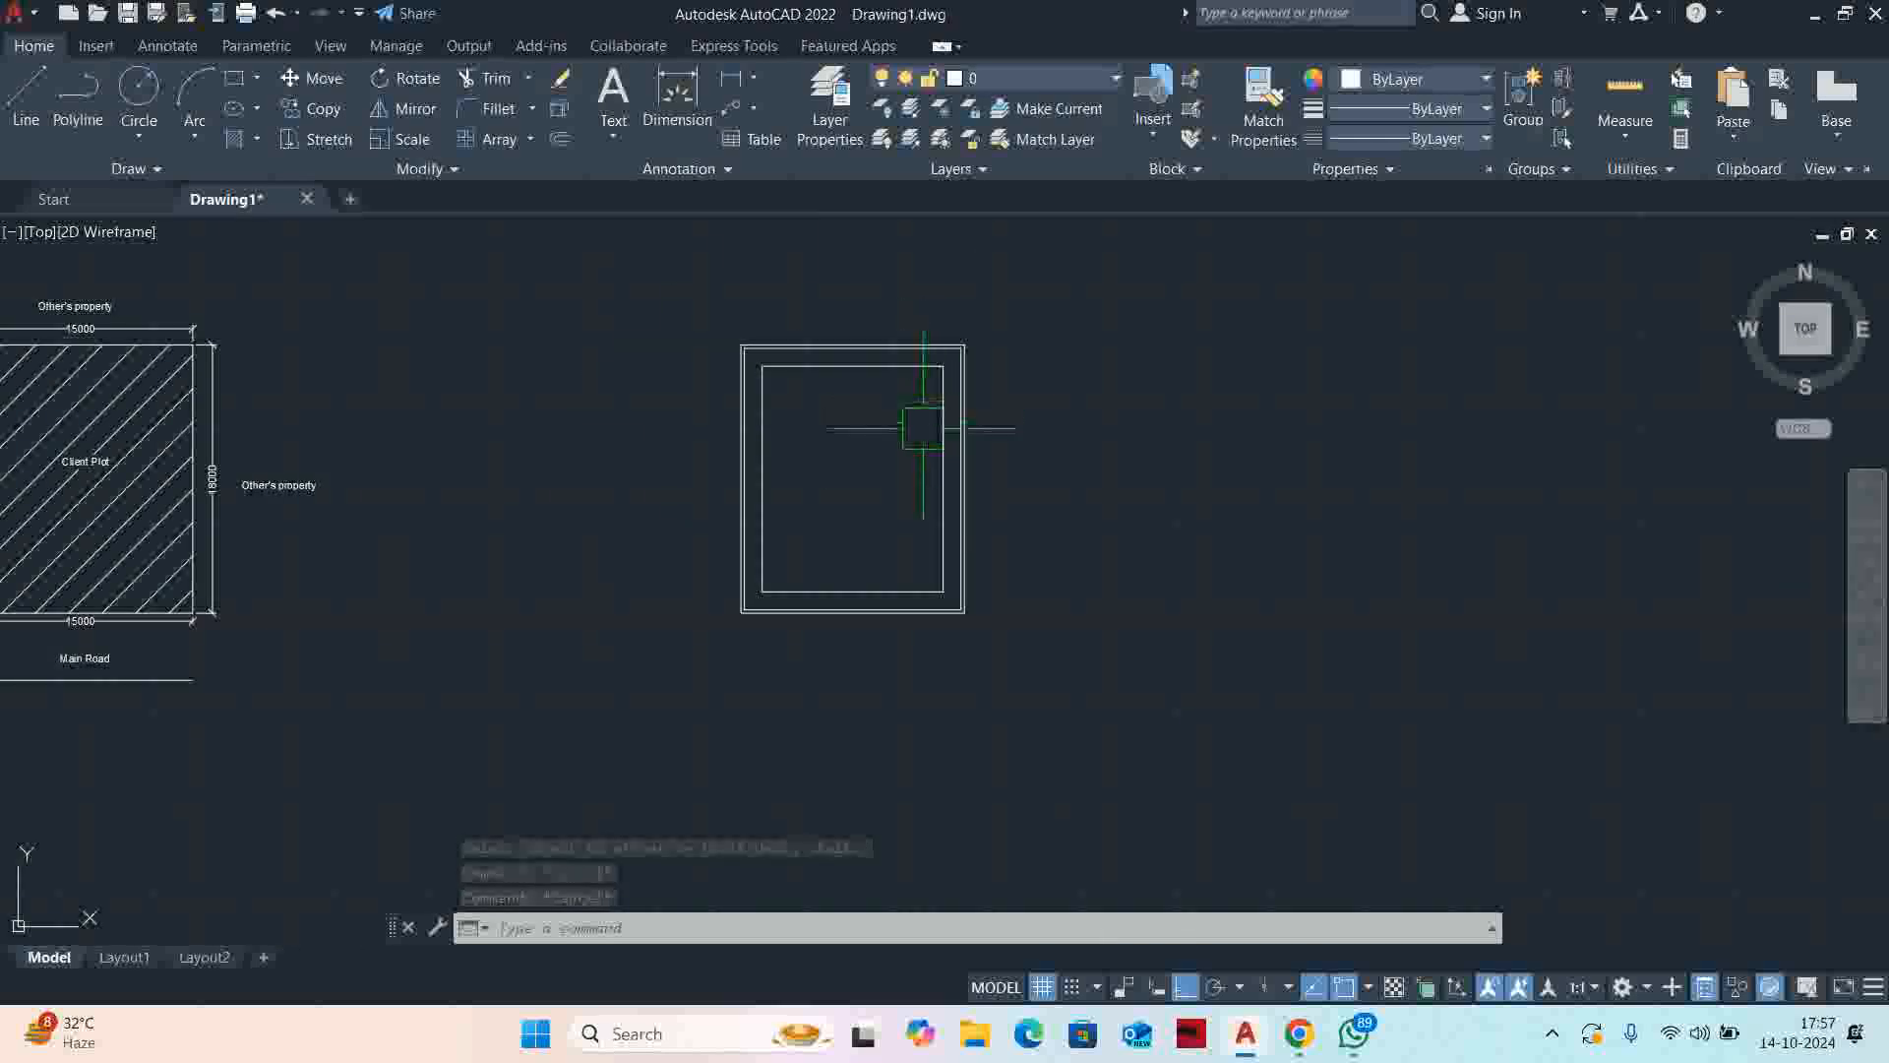
scroll(910, 424, up, 2)
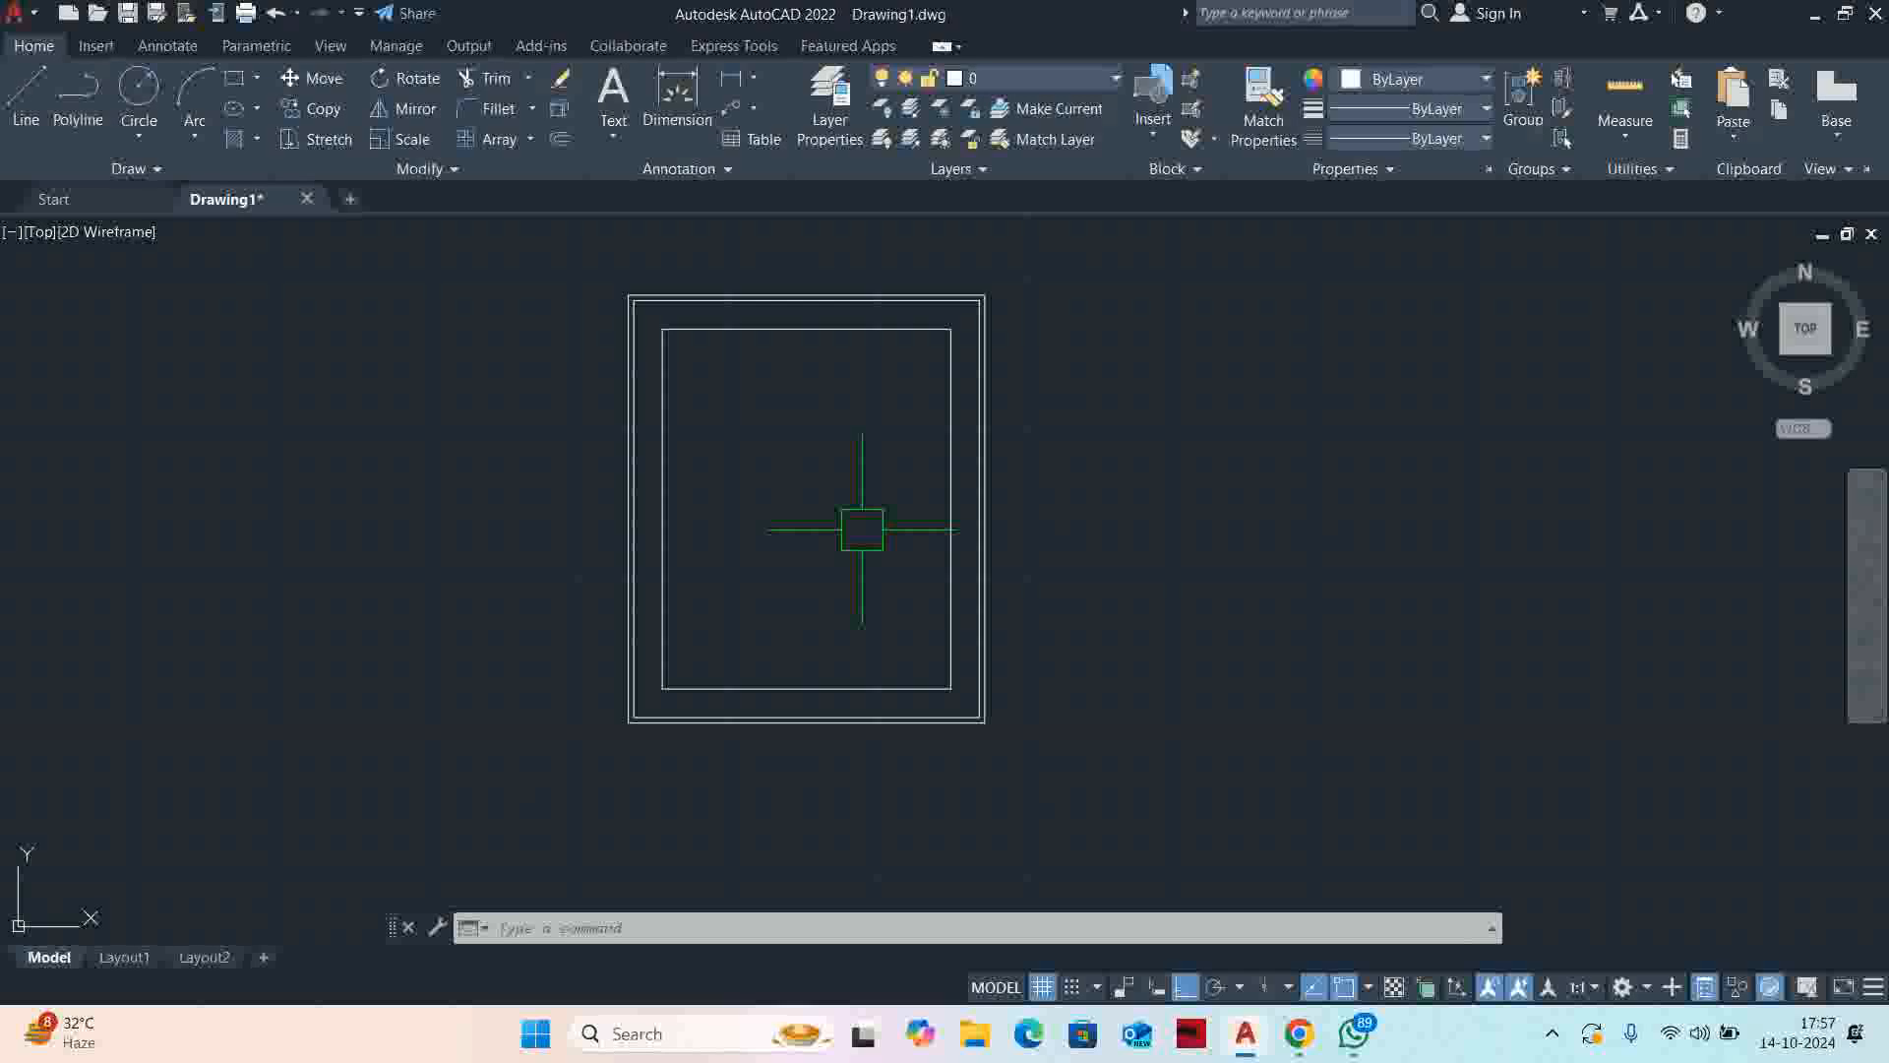
scroll(862, 530, down, 2)
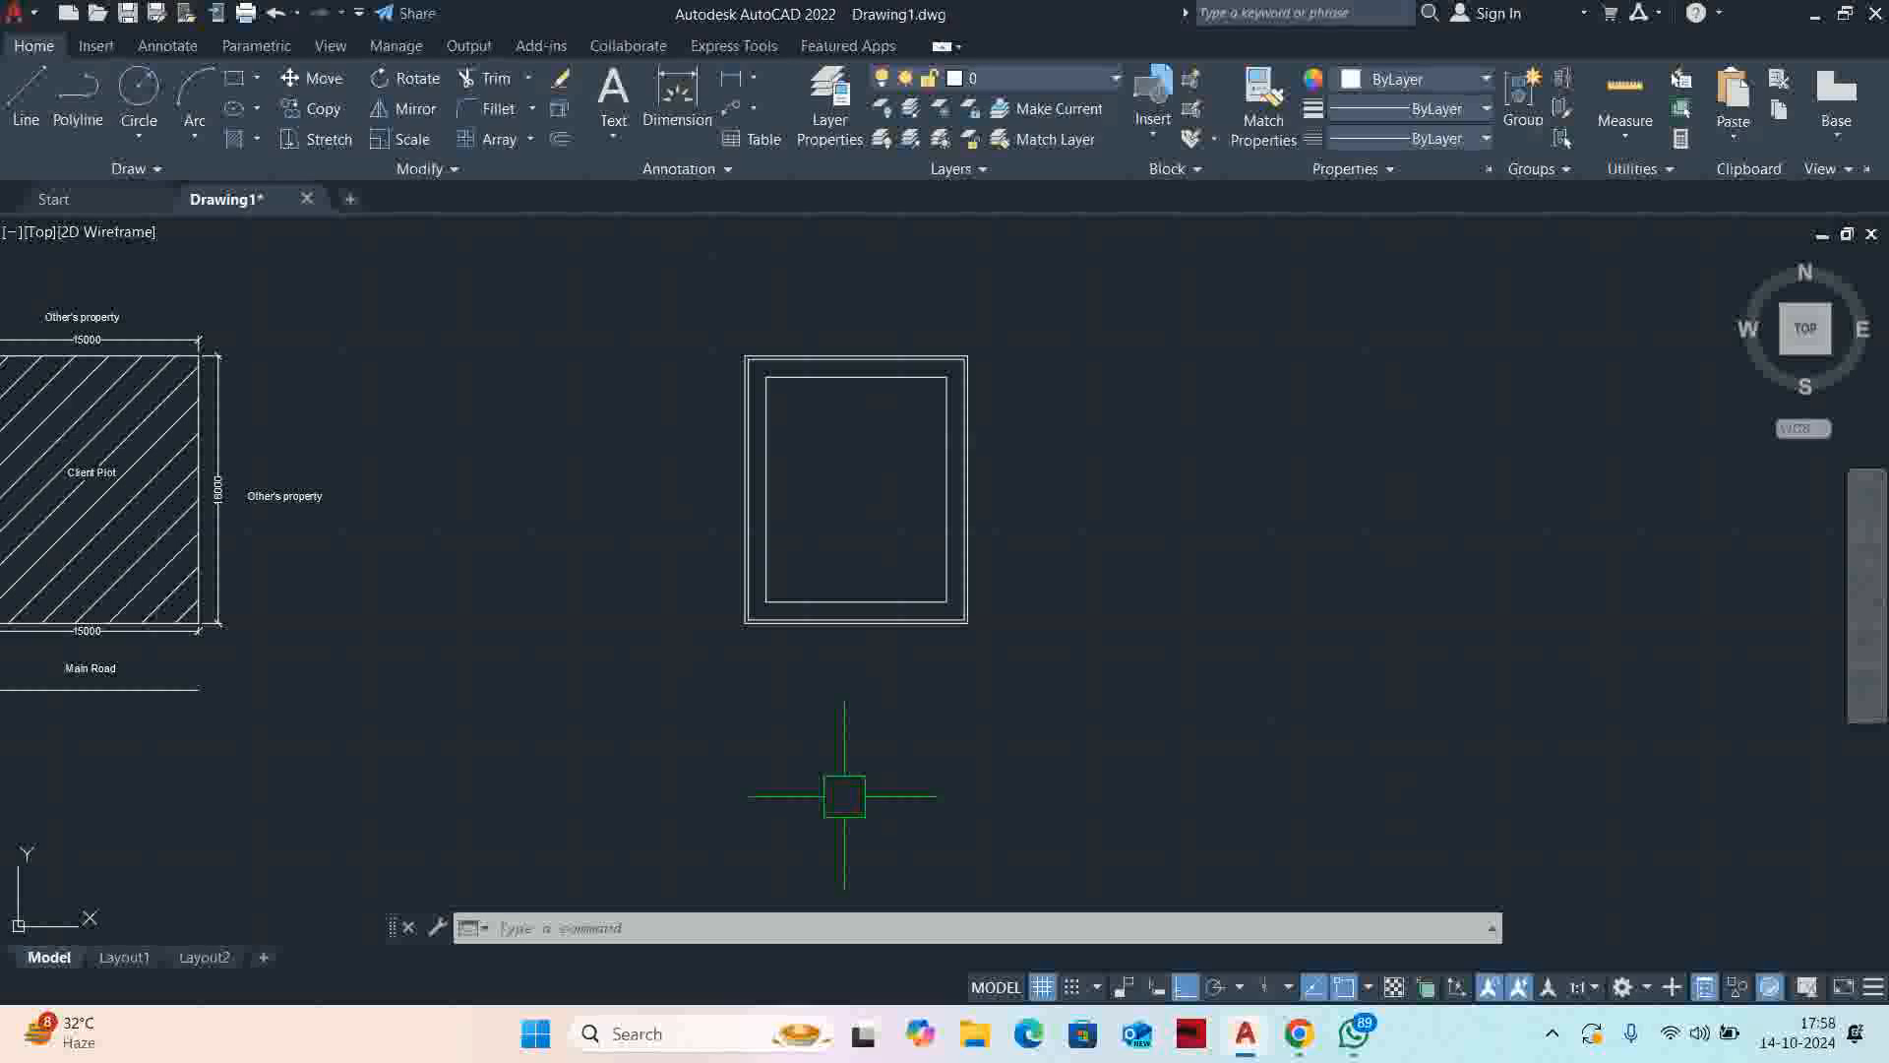
scroll(849, 657, up, 3)
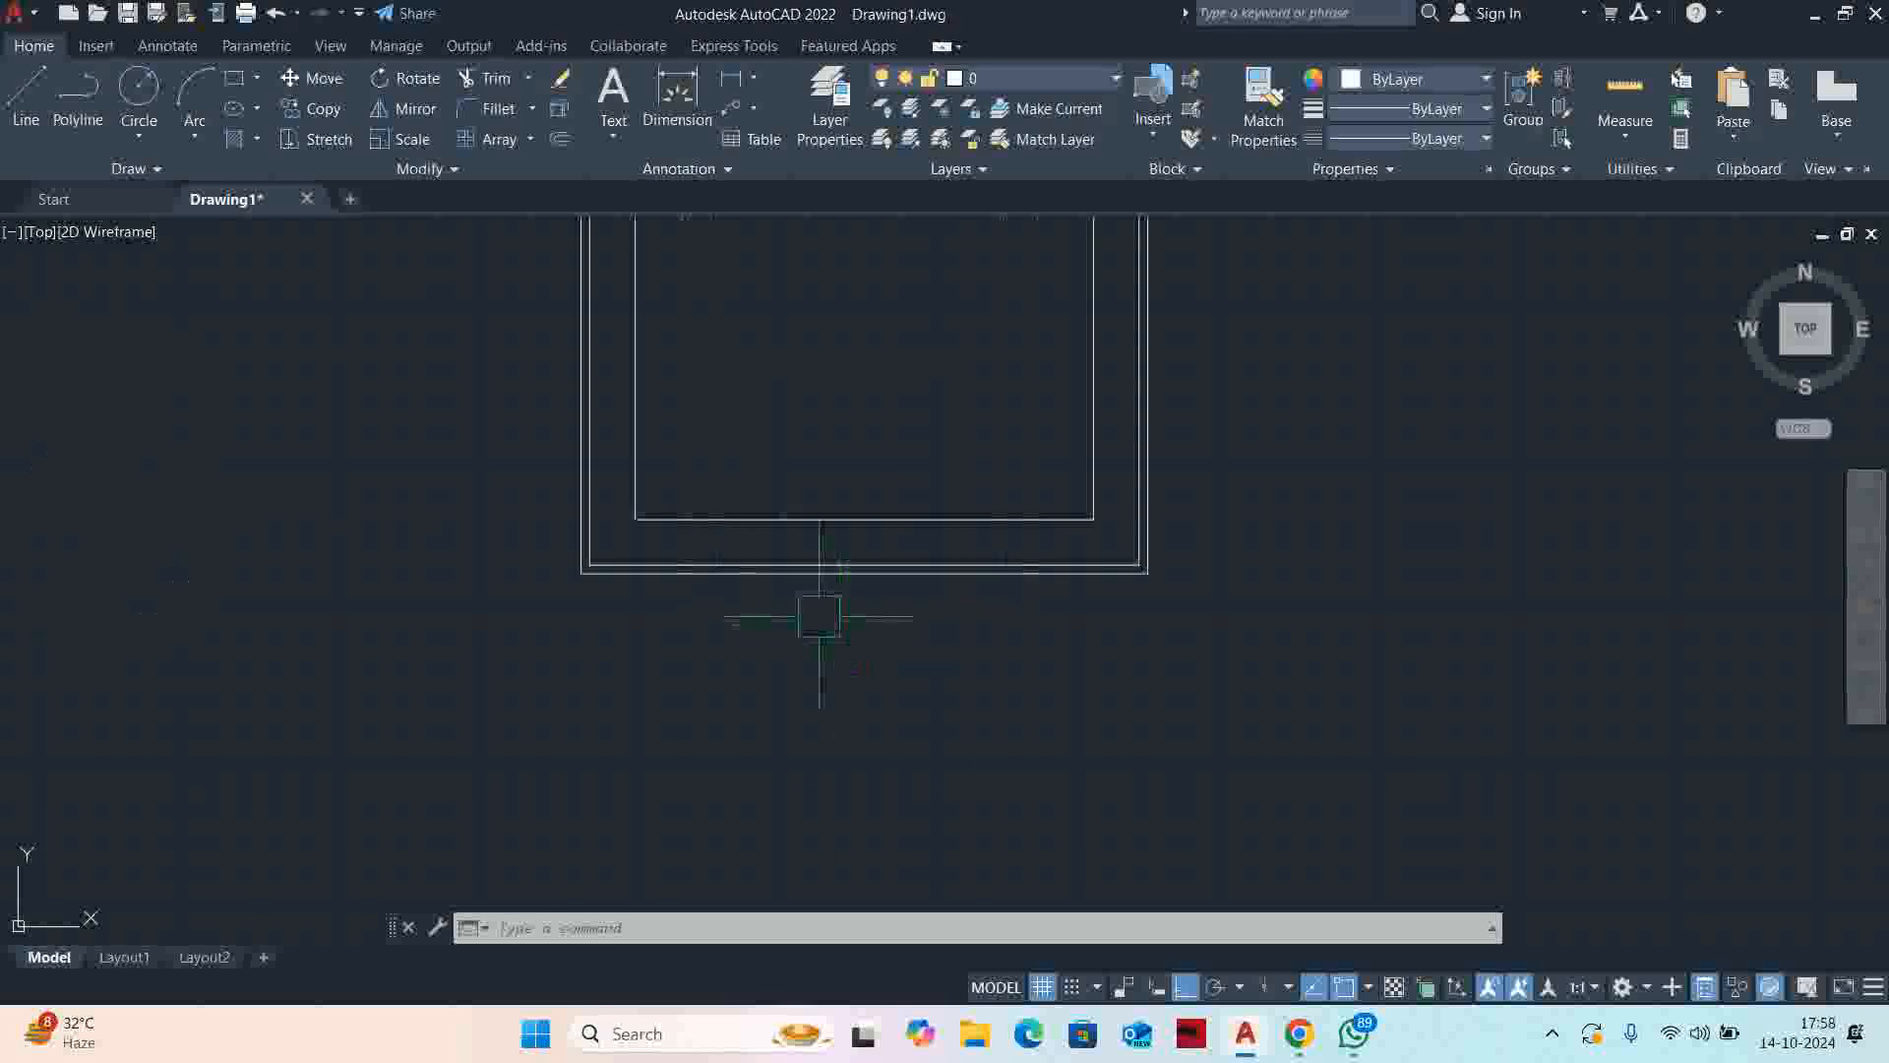
scroll(823, 624, down, 3)
middle_drag(816, 622, 844, 754)
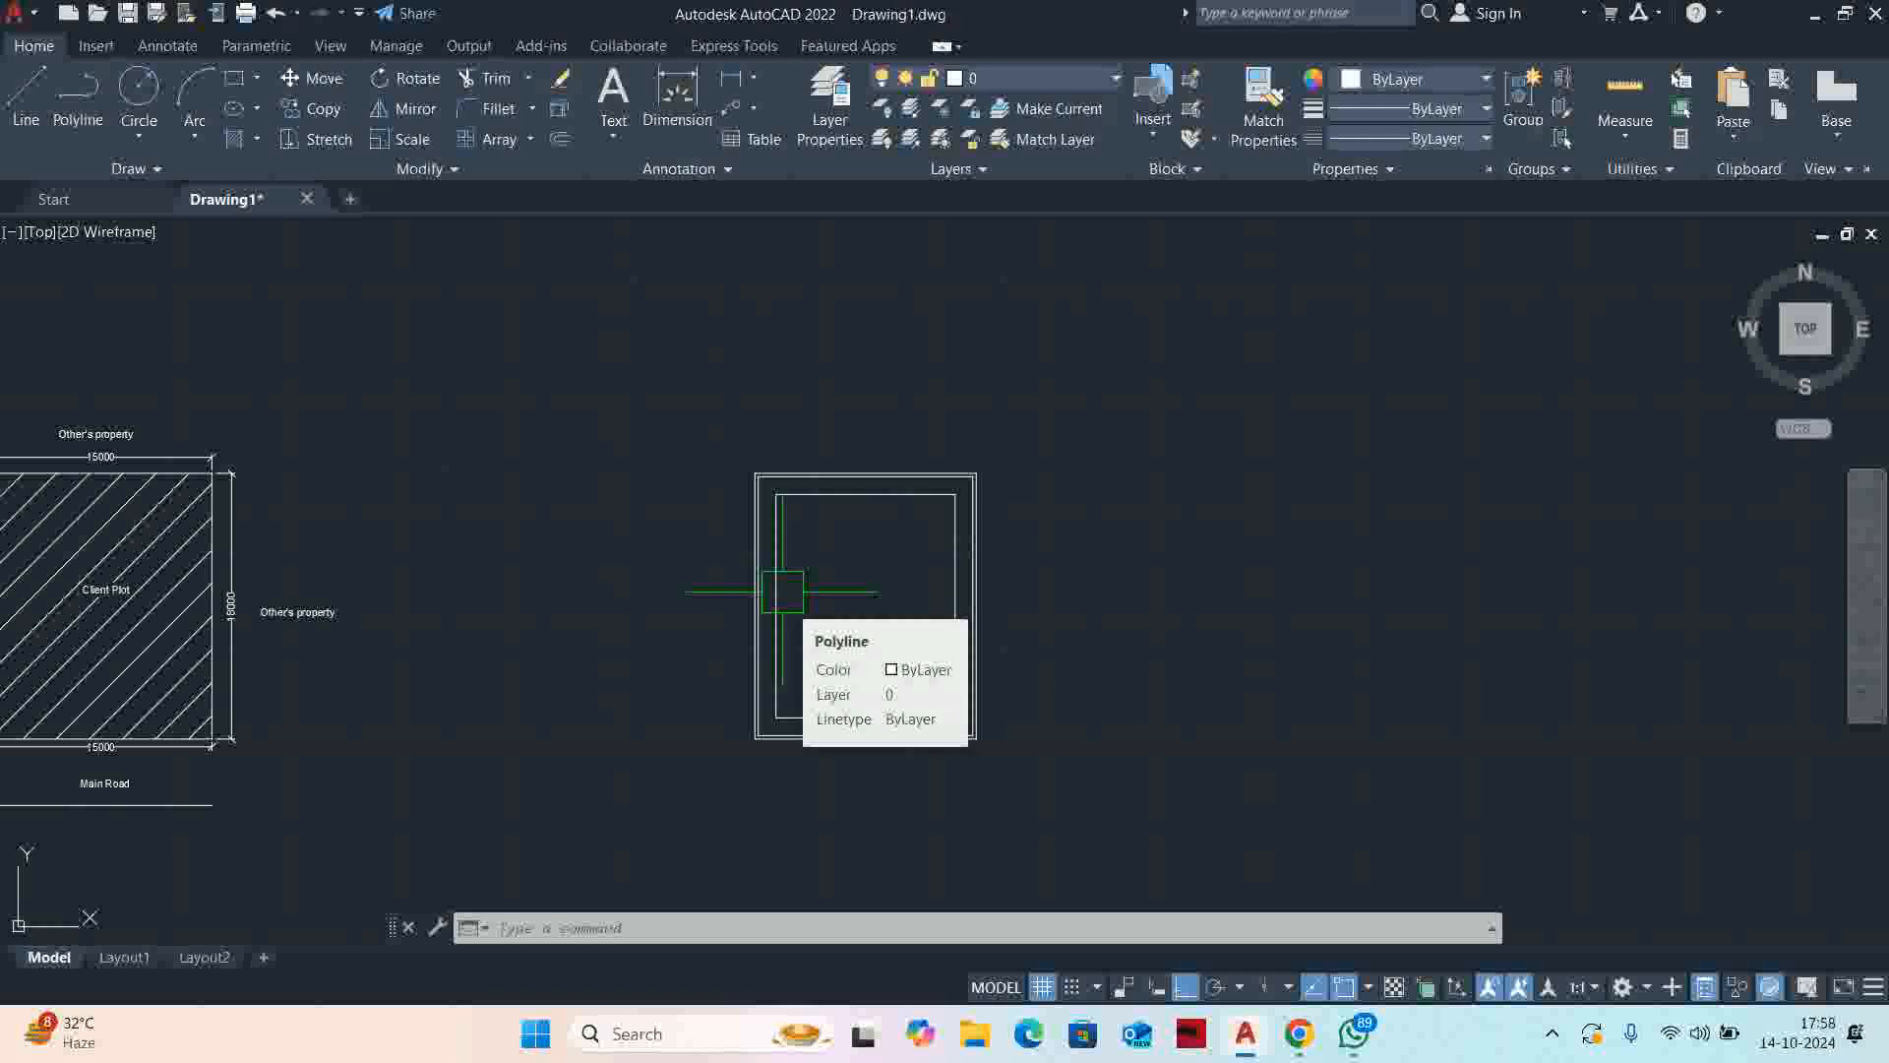
click(725, 891)
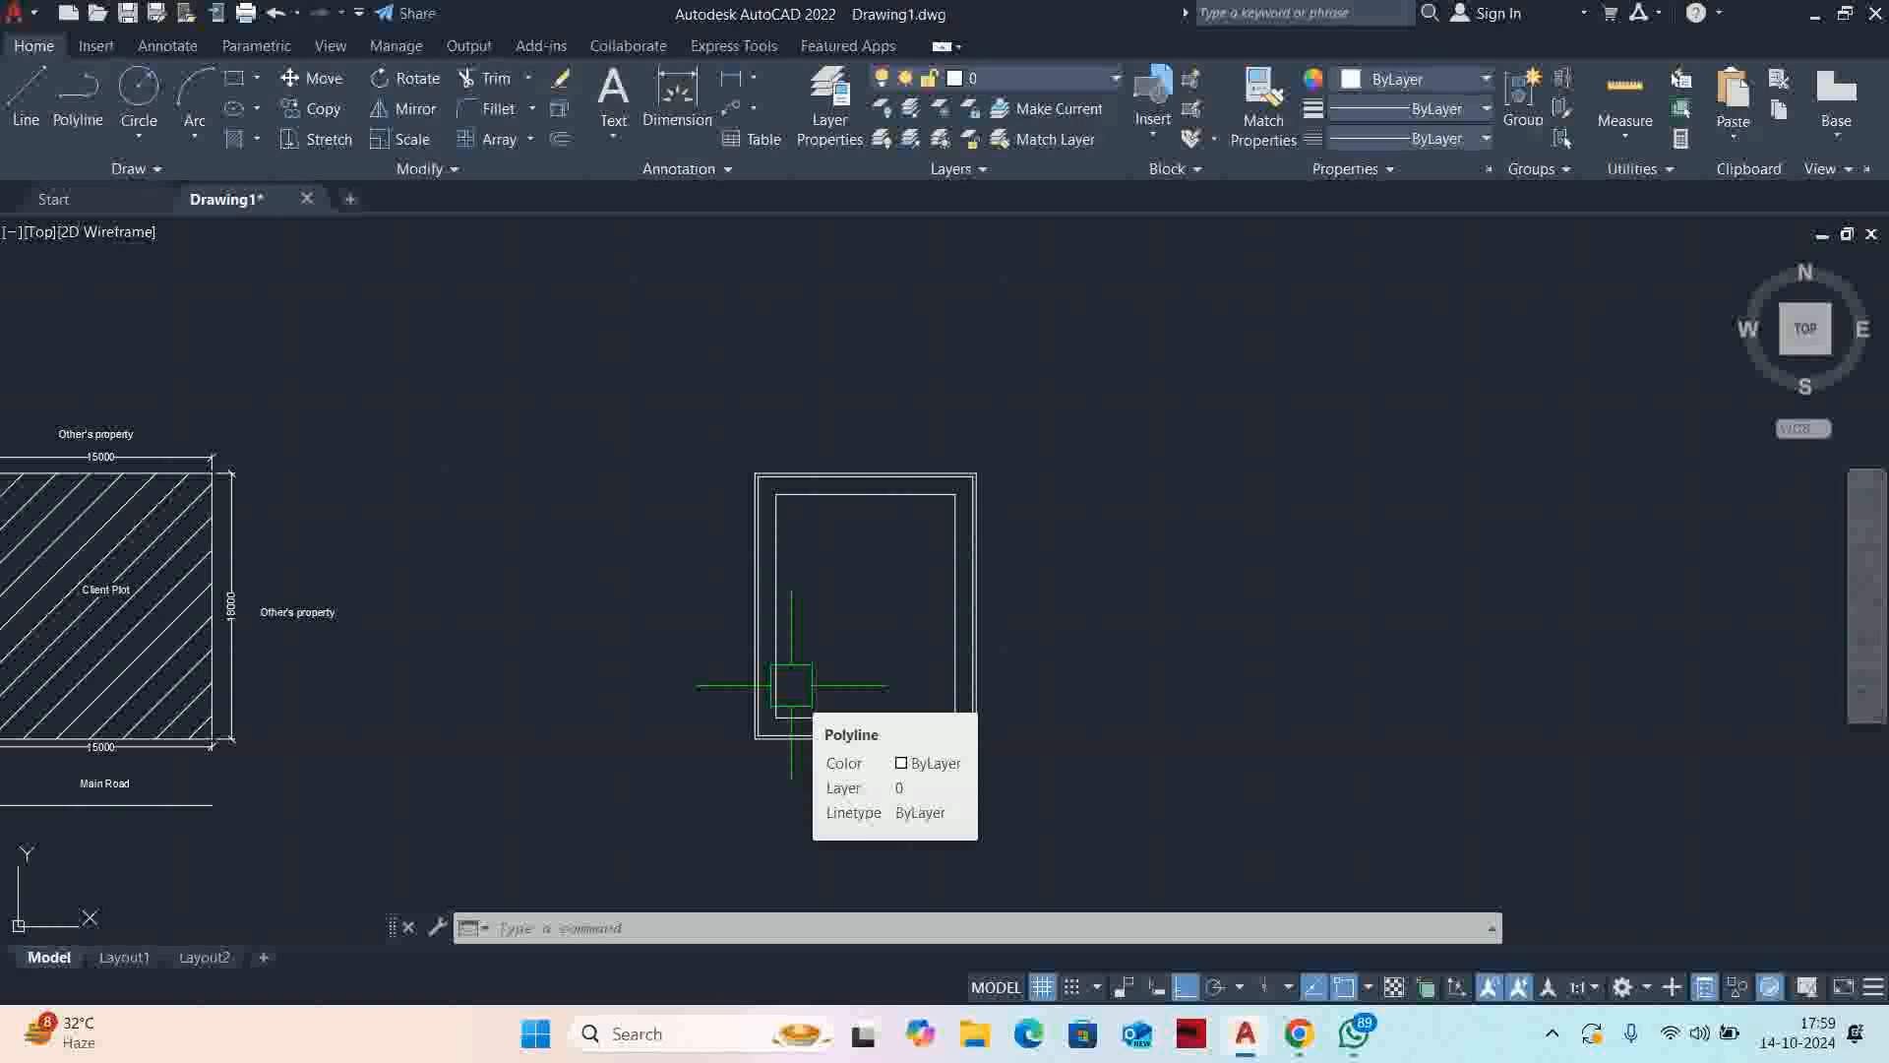
scroll(827, 693, up, 4)
click(782, 697)
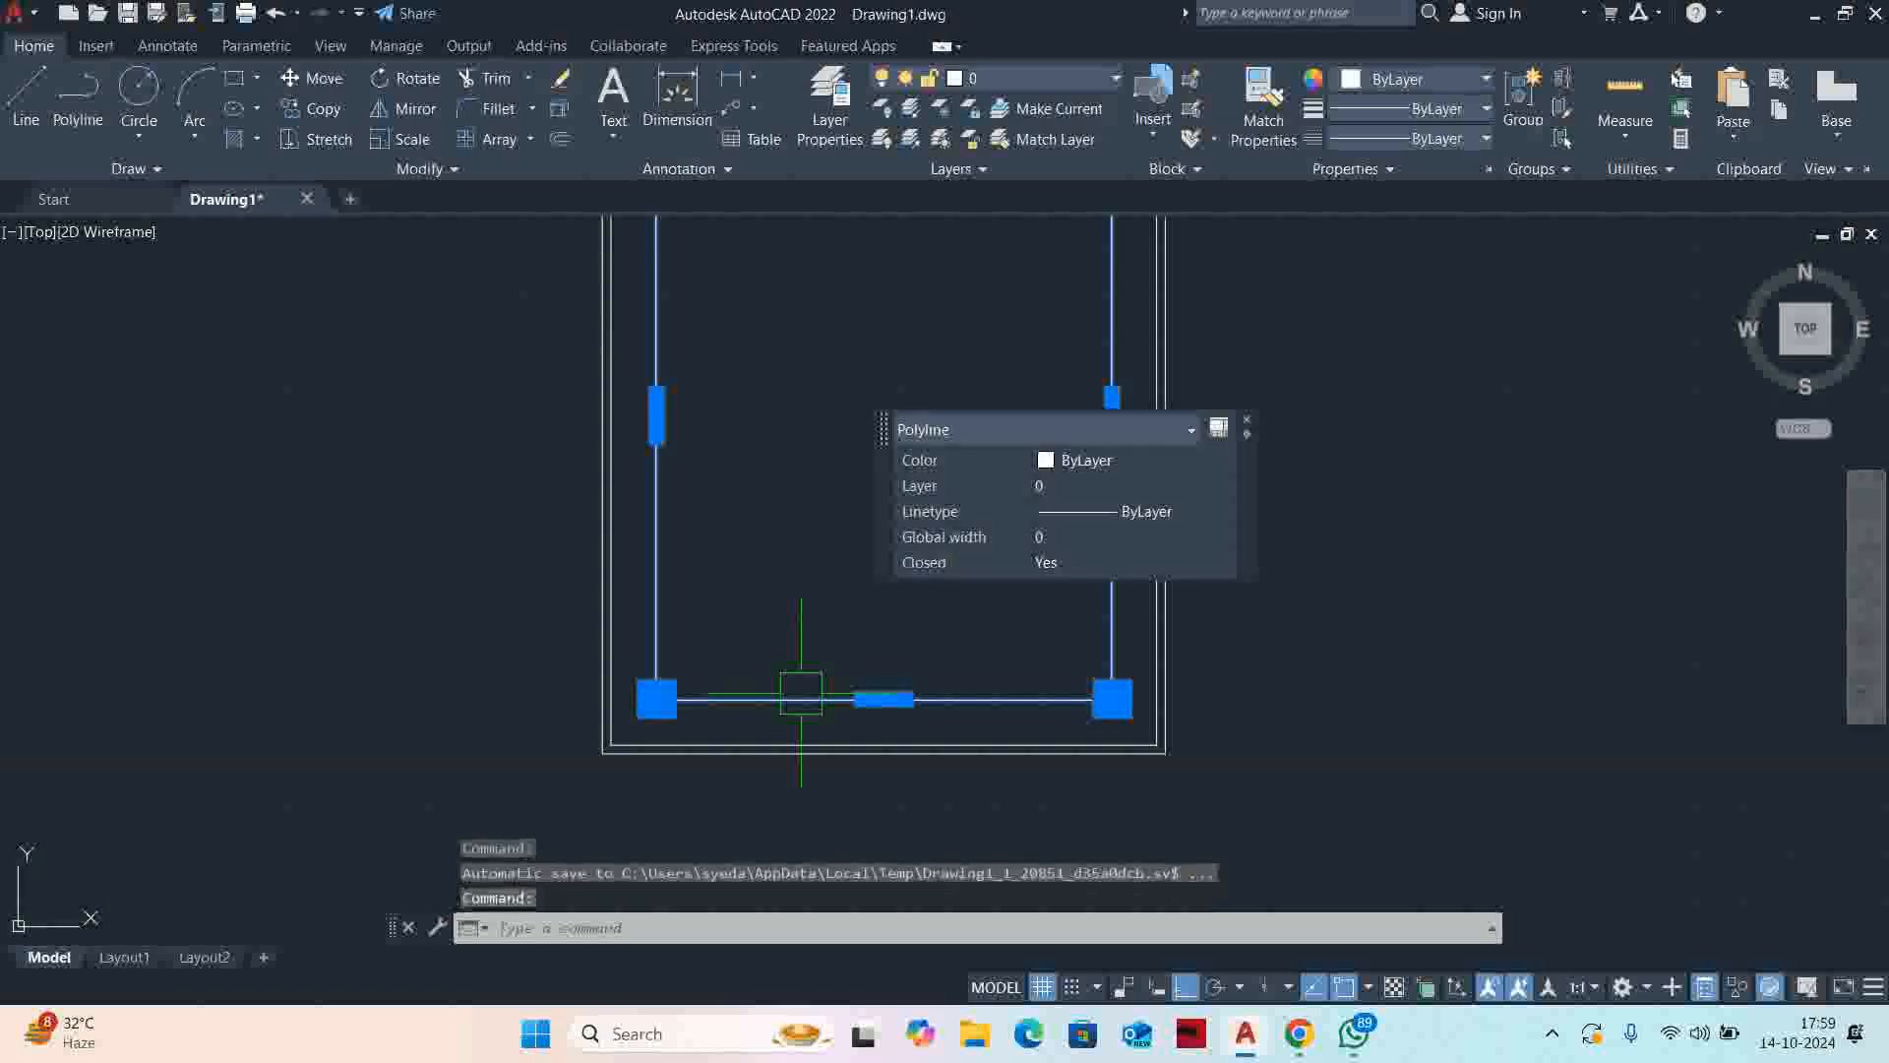
key(Escape)
key(Escape)
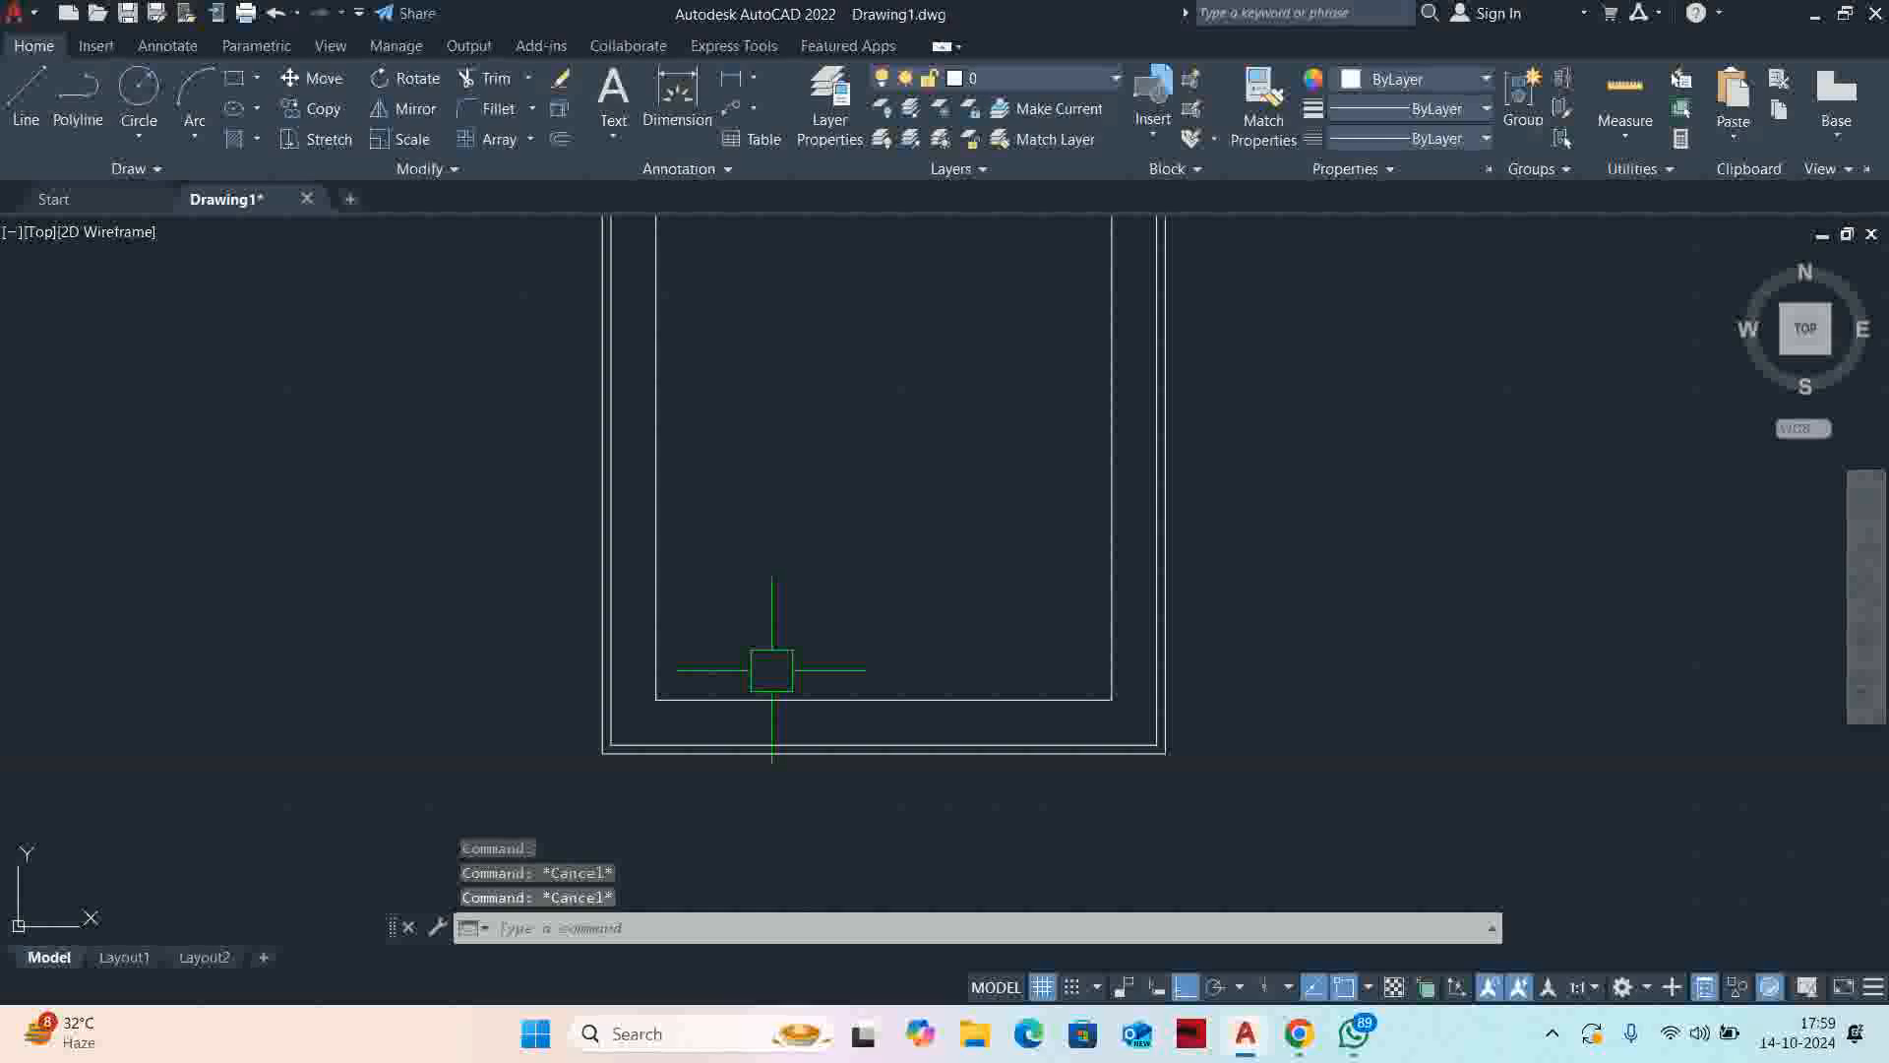
key(Escape)
middle_drag(769, 652, 793, 657)
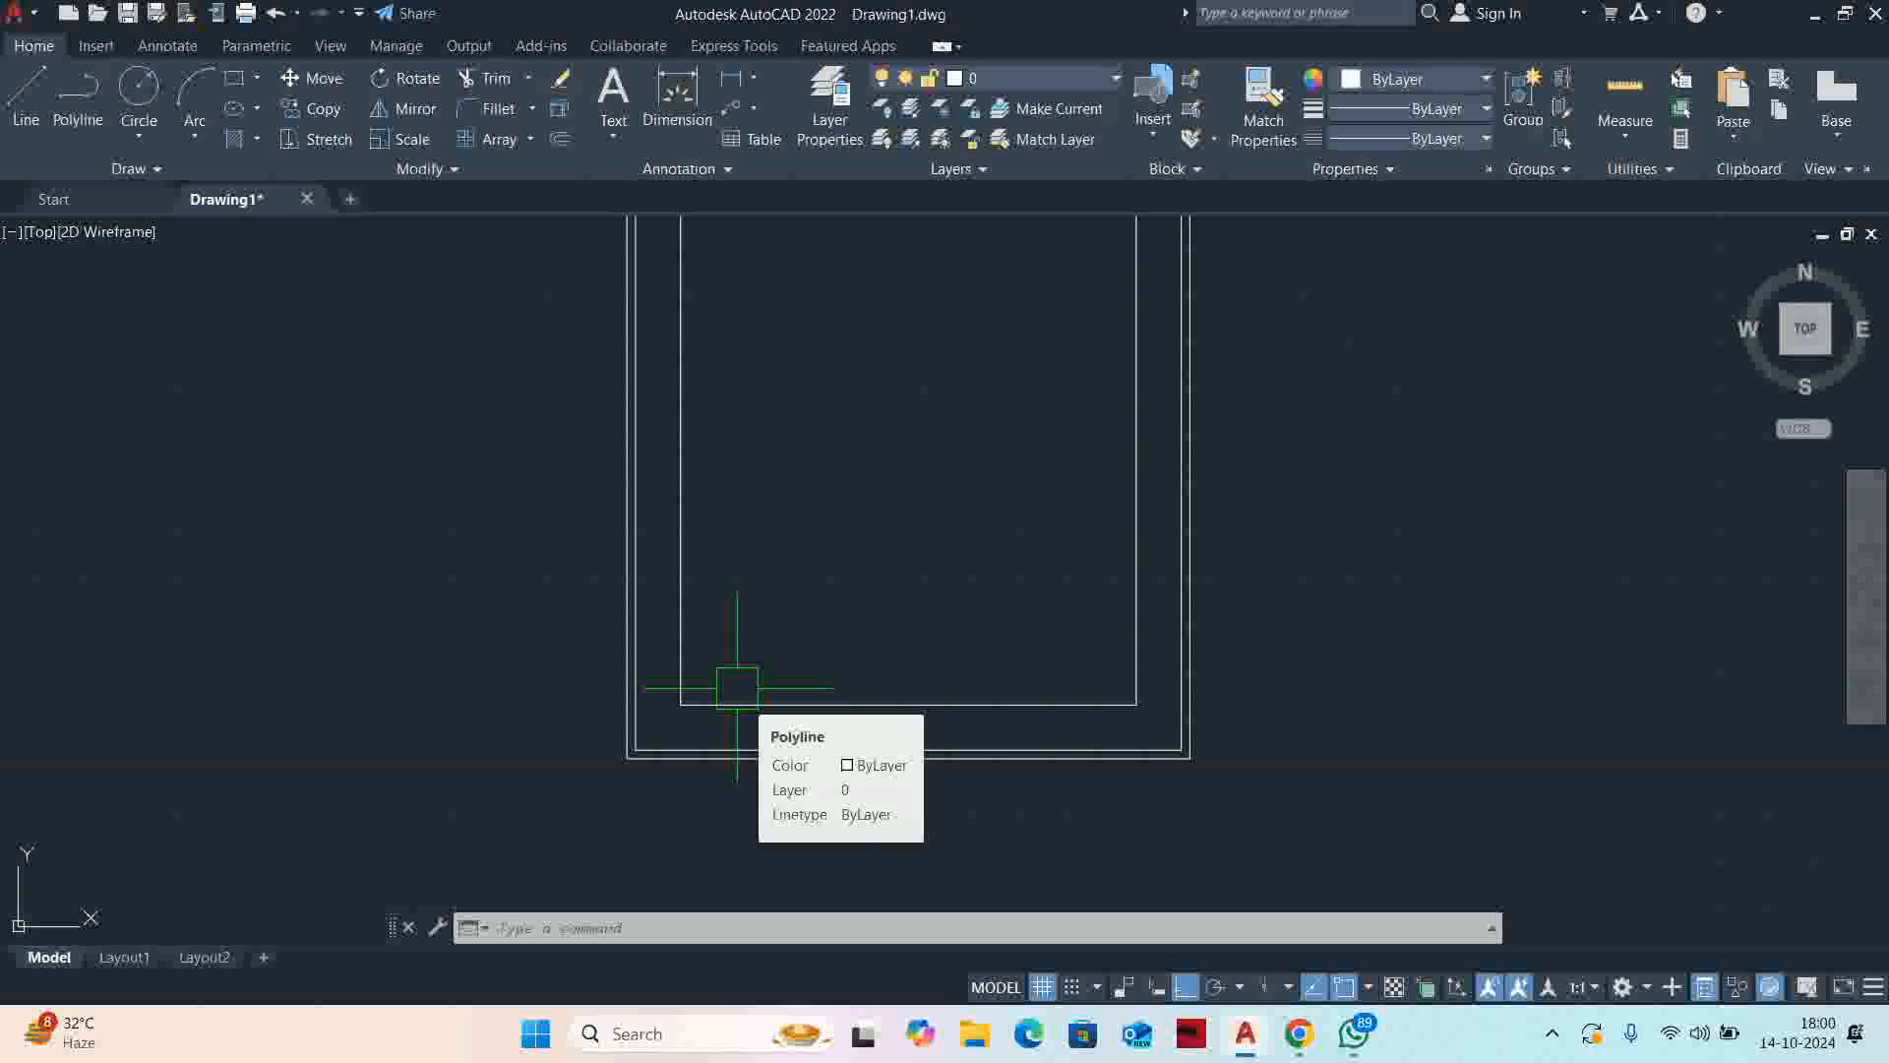
Switch to Calculator, multiply 15 by 3.3, and return to the AutoCAD drawing
key(super+r)
text(calc)
key(Return)
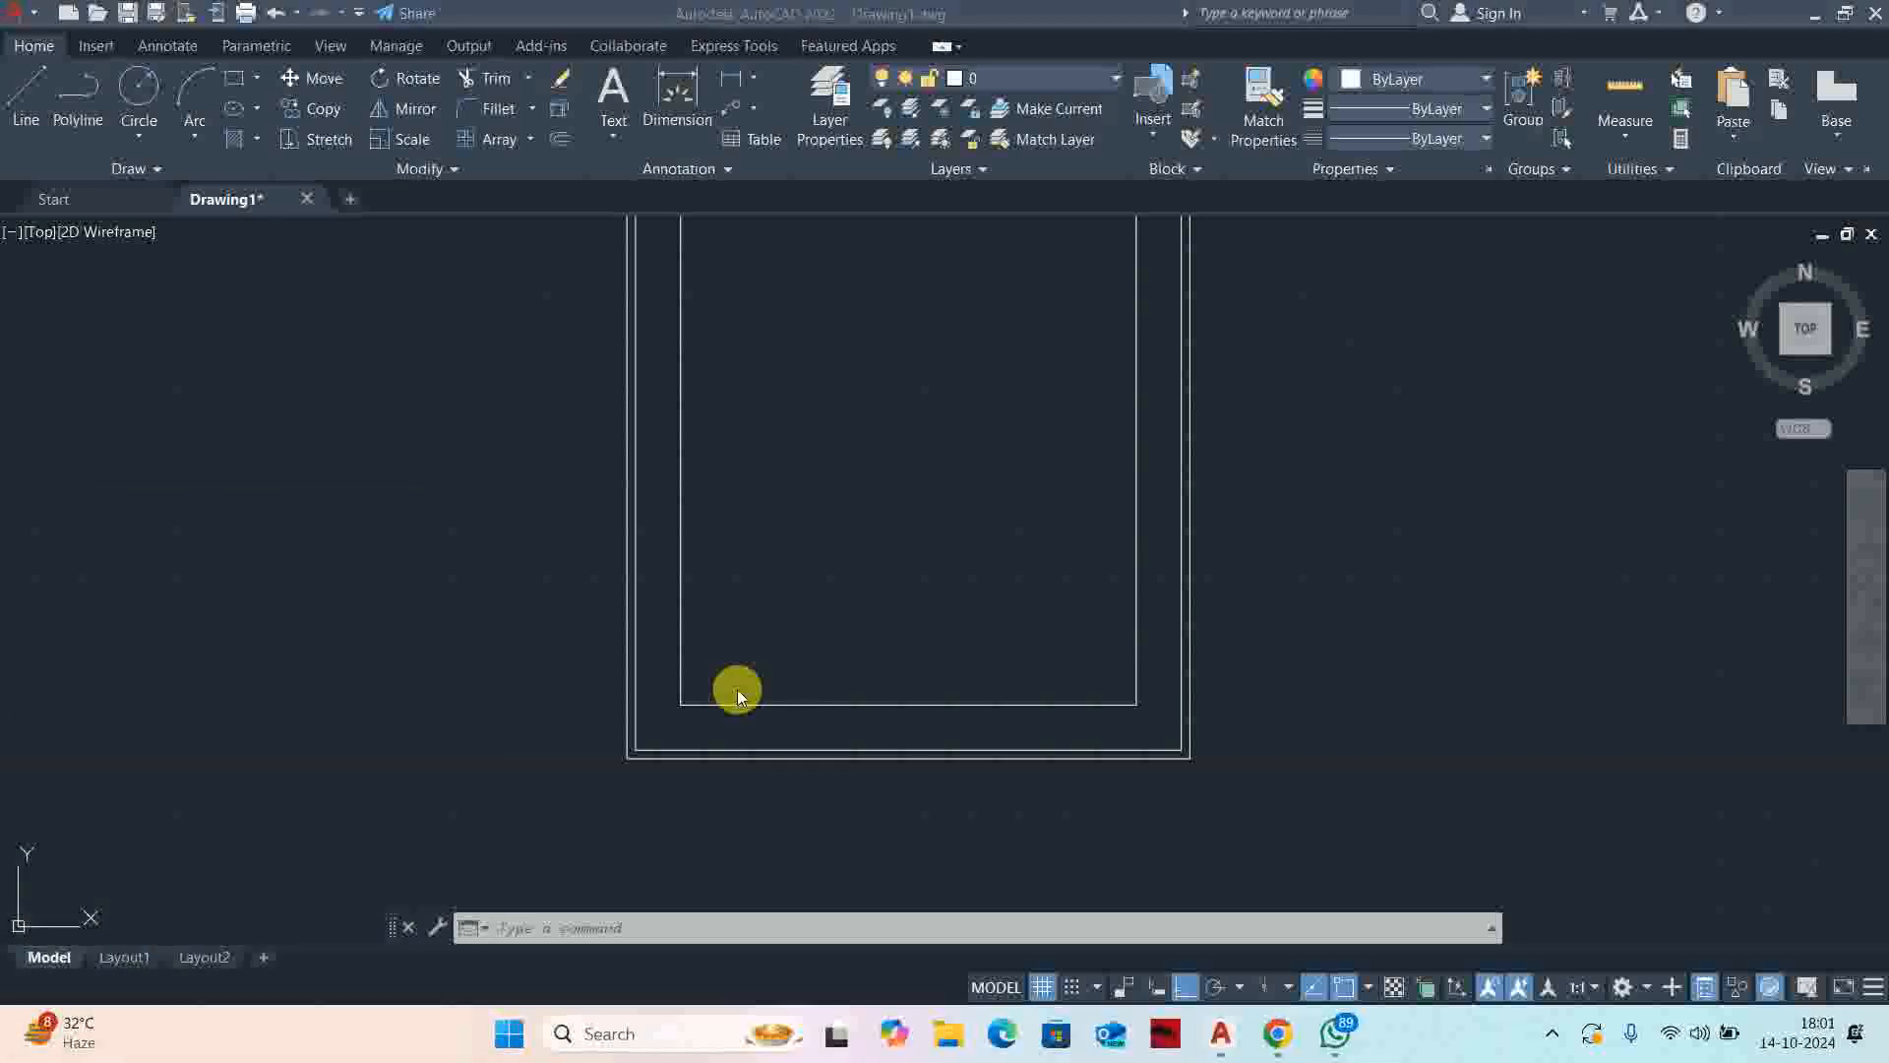
text(15)
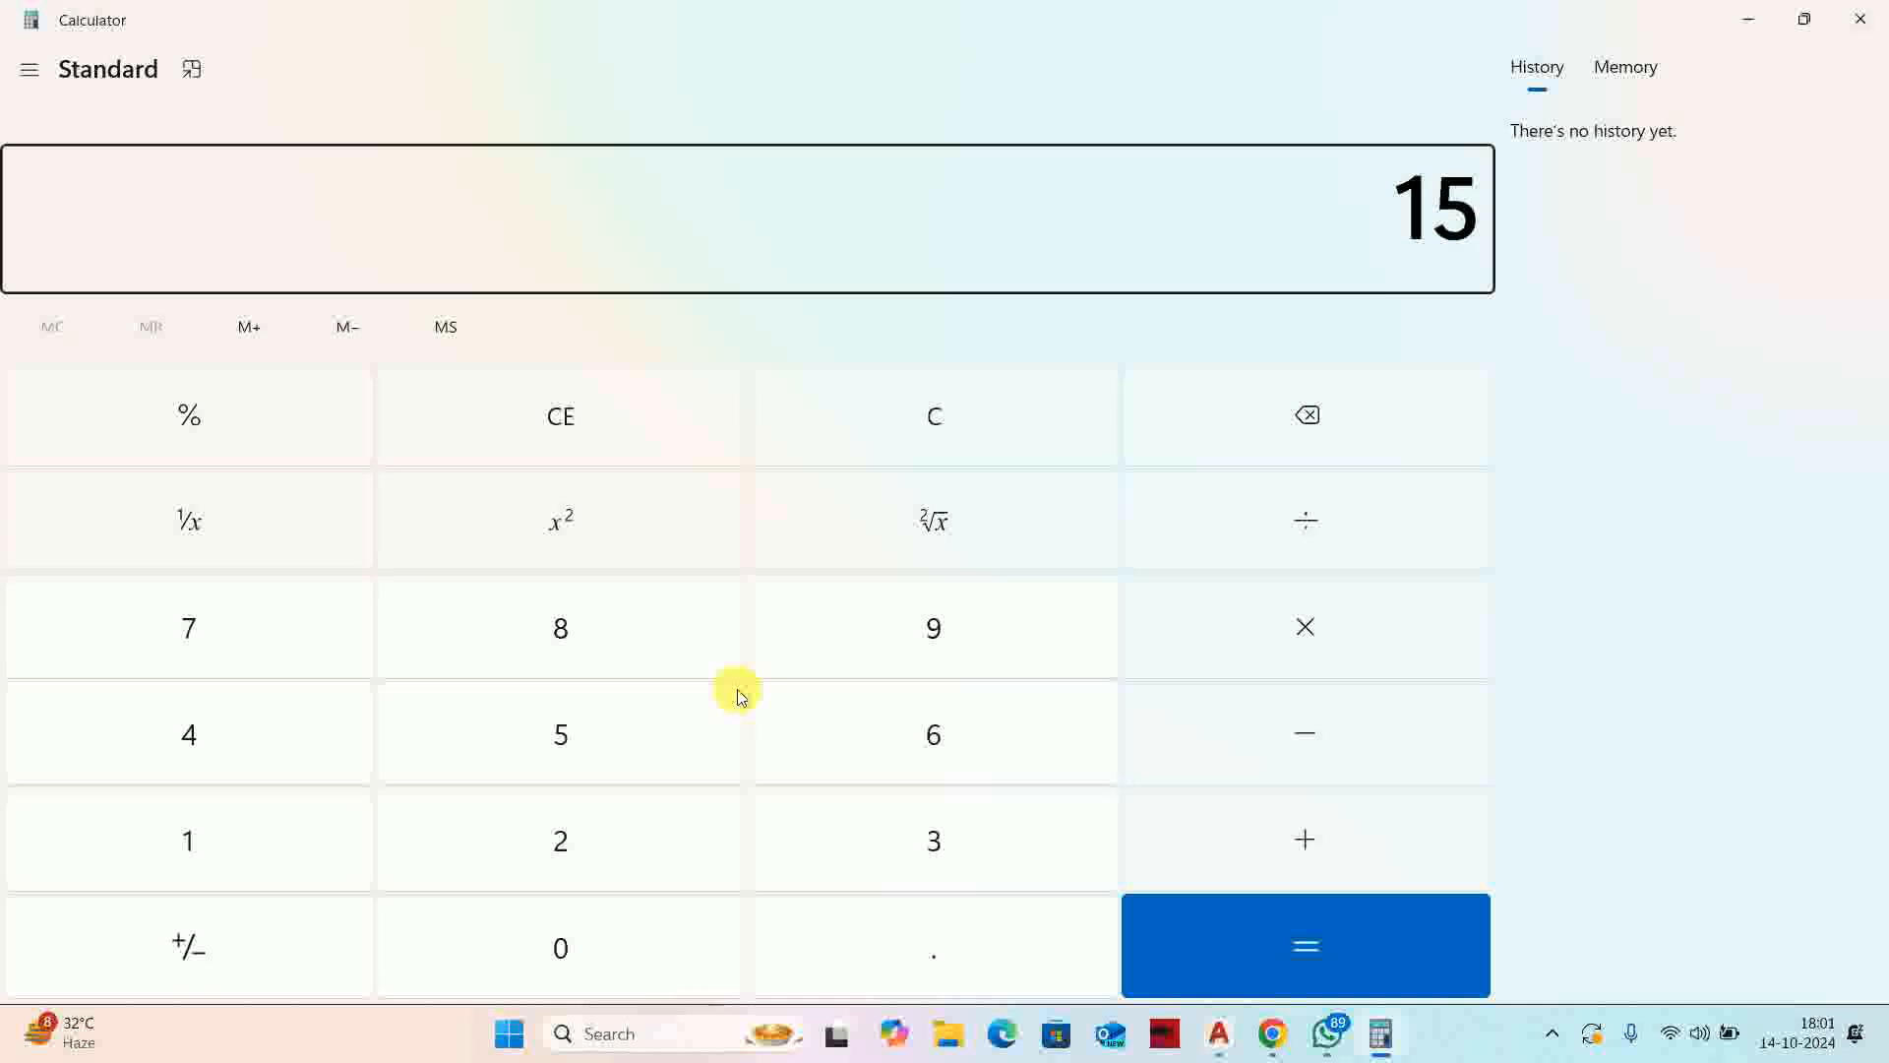
key(asterisk)
text(3.3)
key(Return)
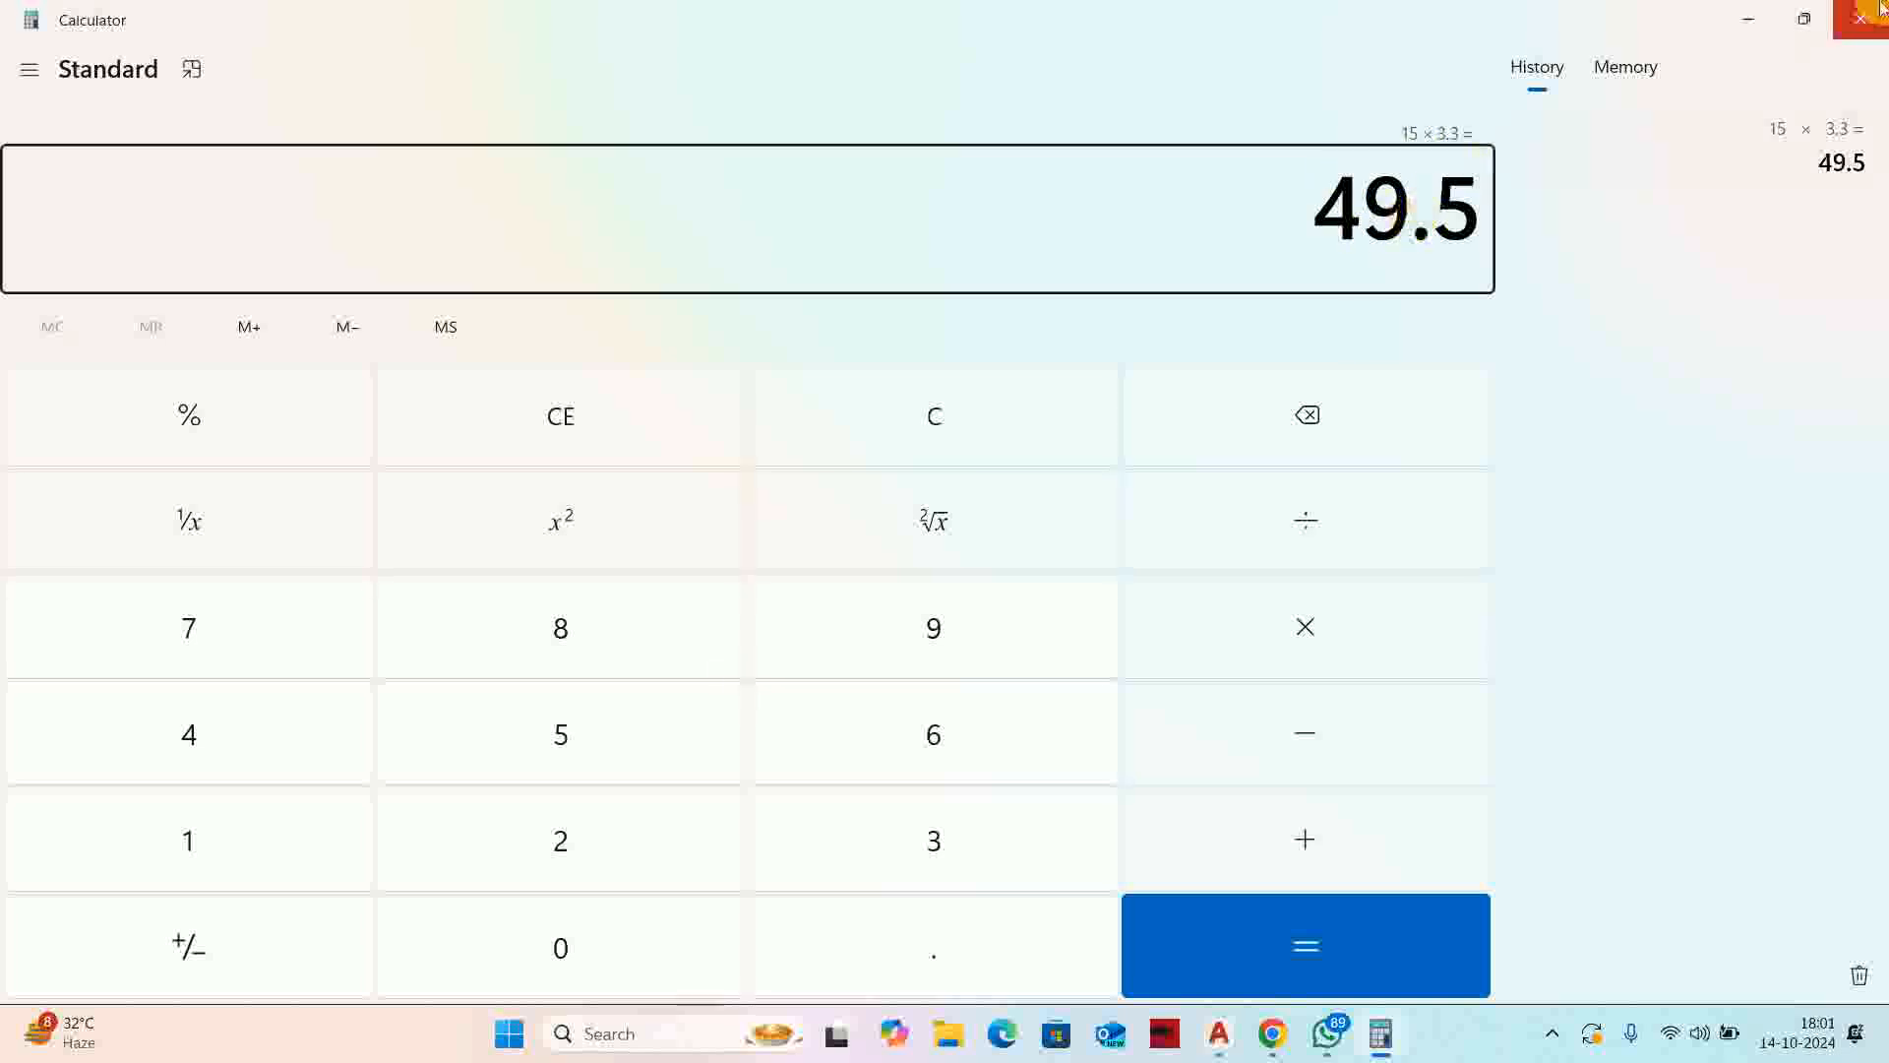
click(1743, 19)
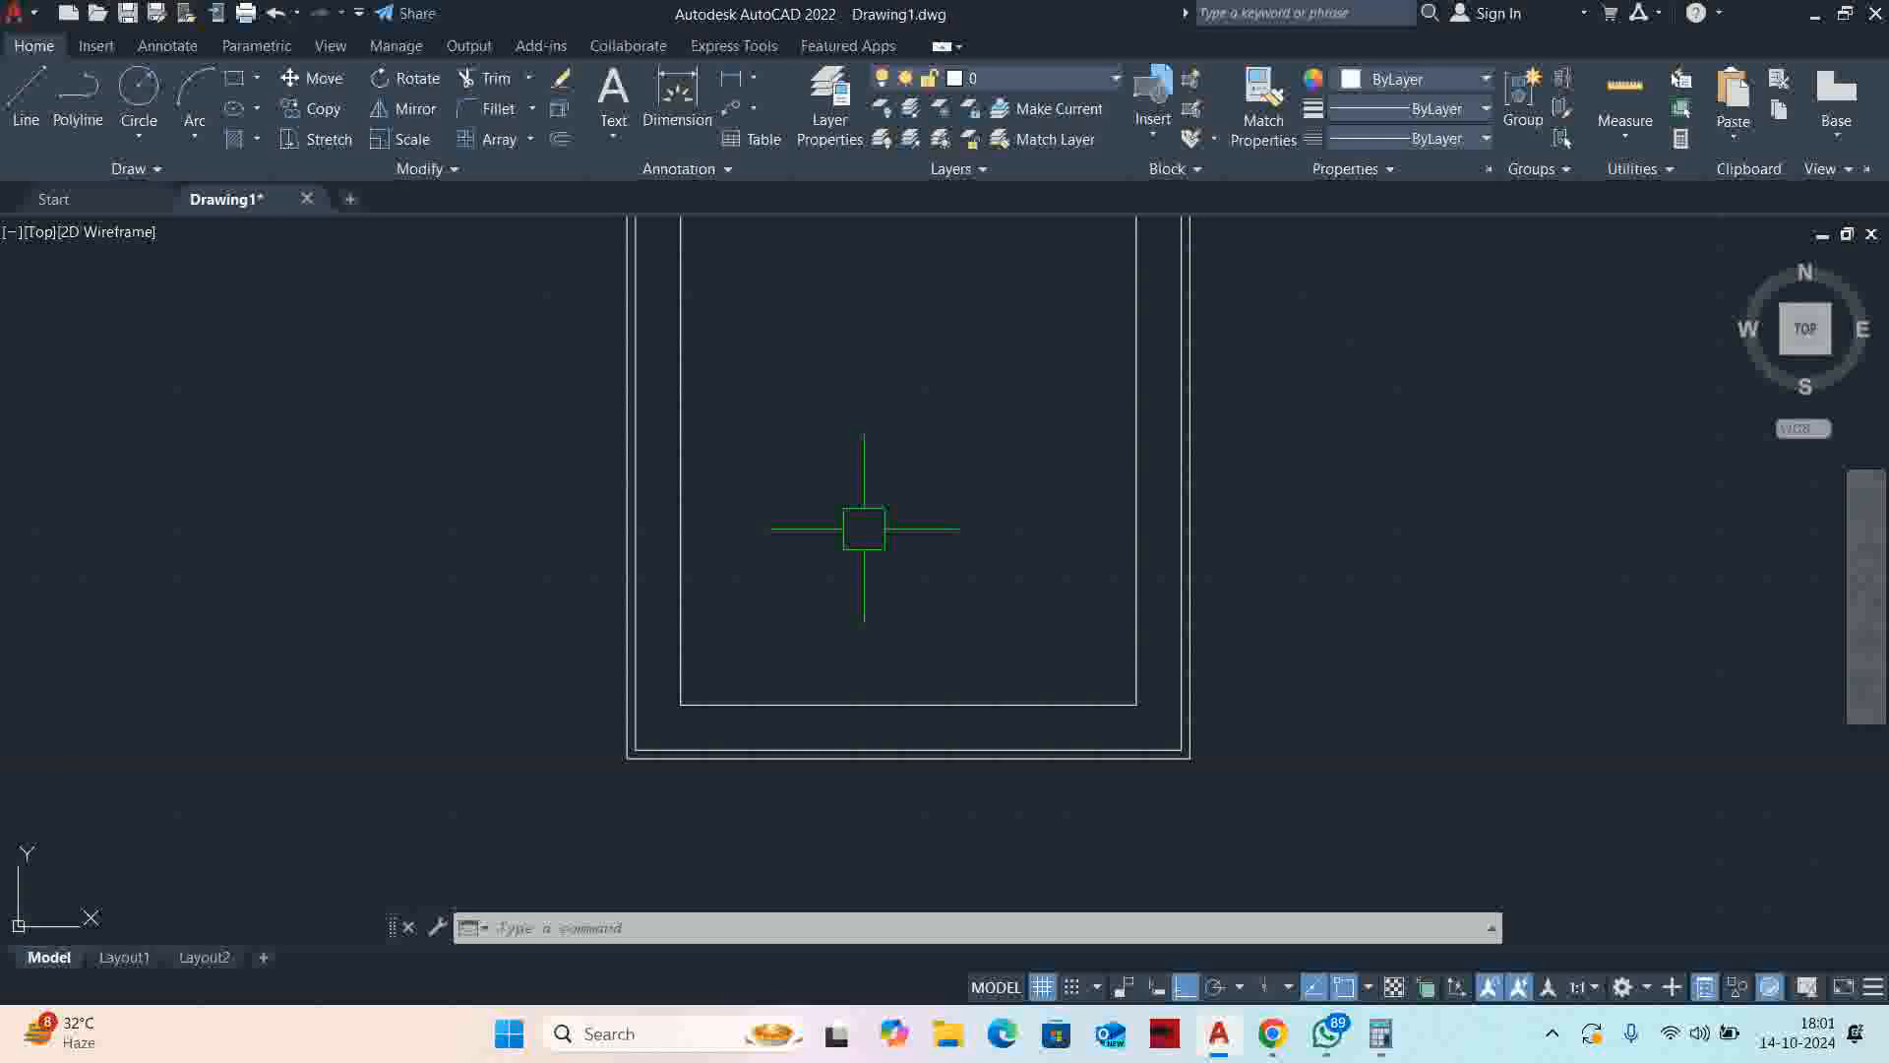
key(Escape)
key(Escape)
key(Escape)
scroll(751, 687, up, 3)
scroll(725, 725, down, 3)
middle_drag(856, 652, 862, 676)
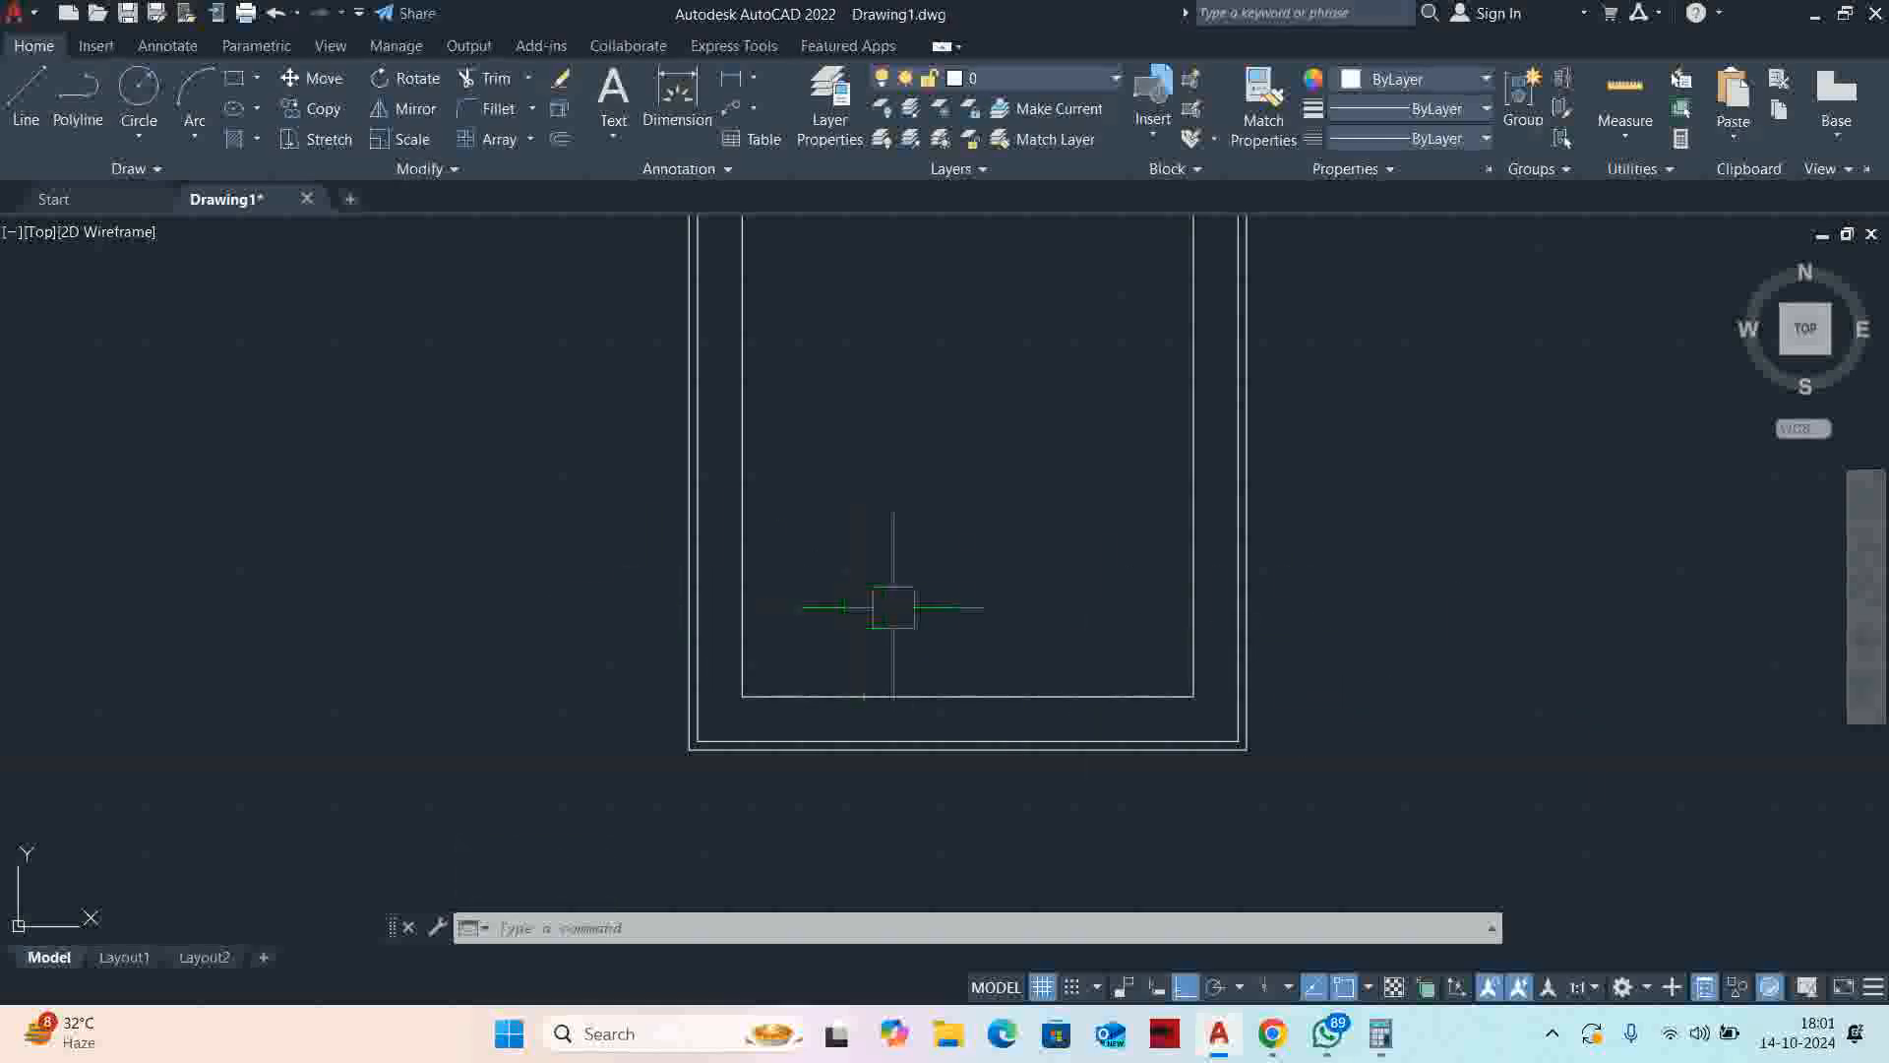
key(Escape)
key(Escape)
key(Escape)
scroll(784, 738, up, 4)
middle_drag(784, 738, 761, 804)
scroll(773, 792, down, 4)
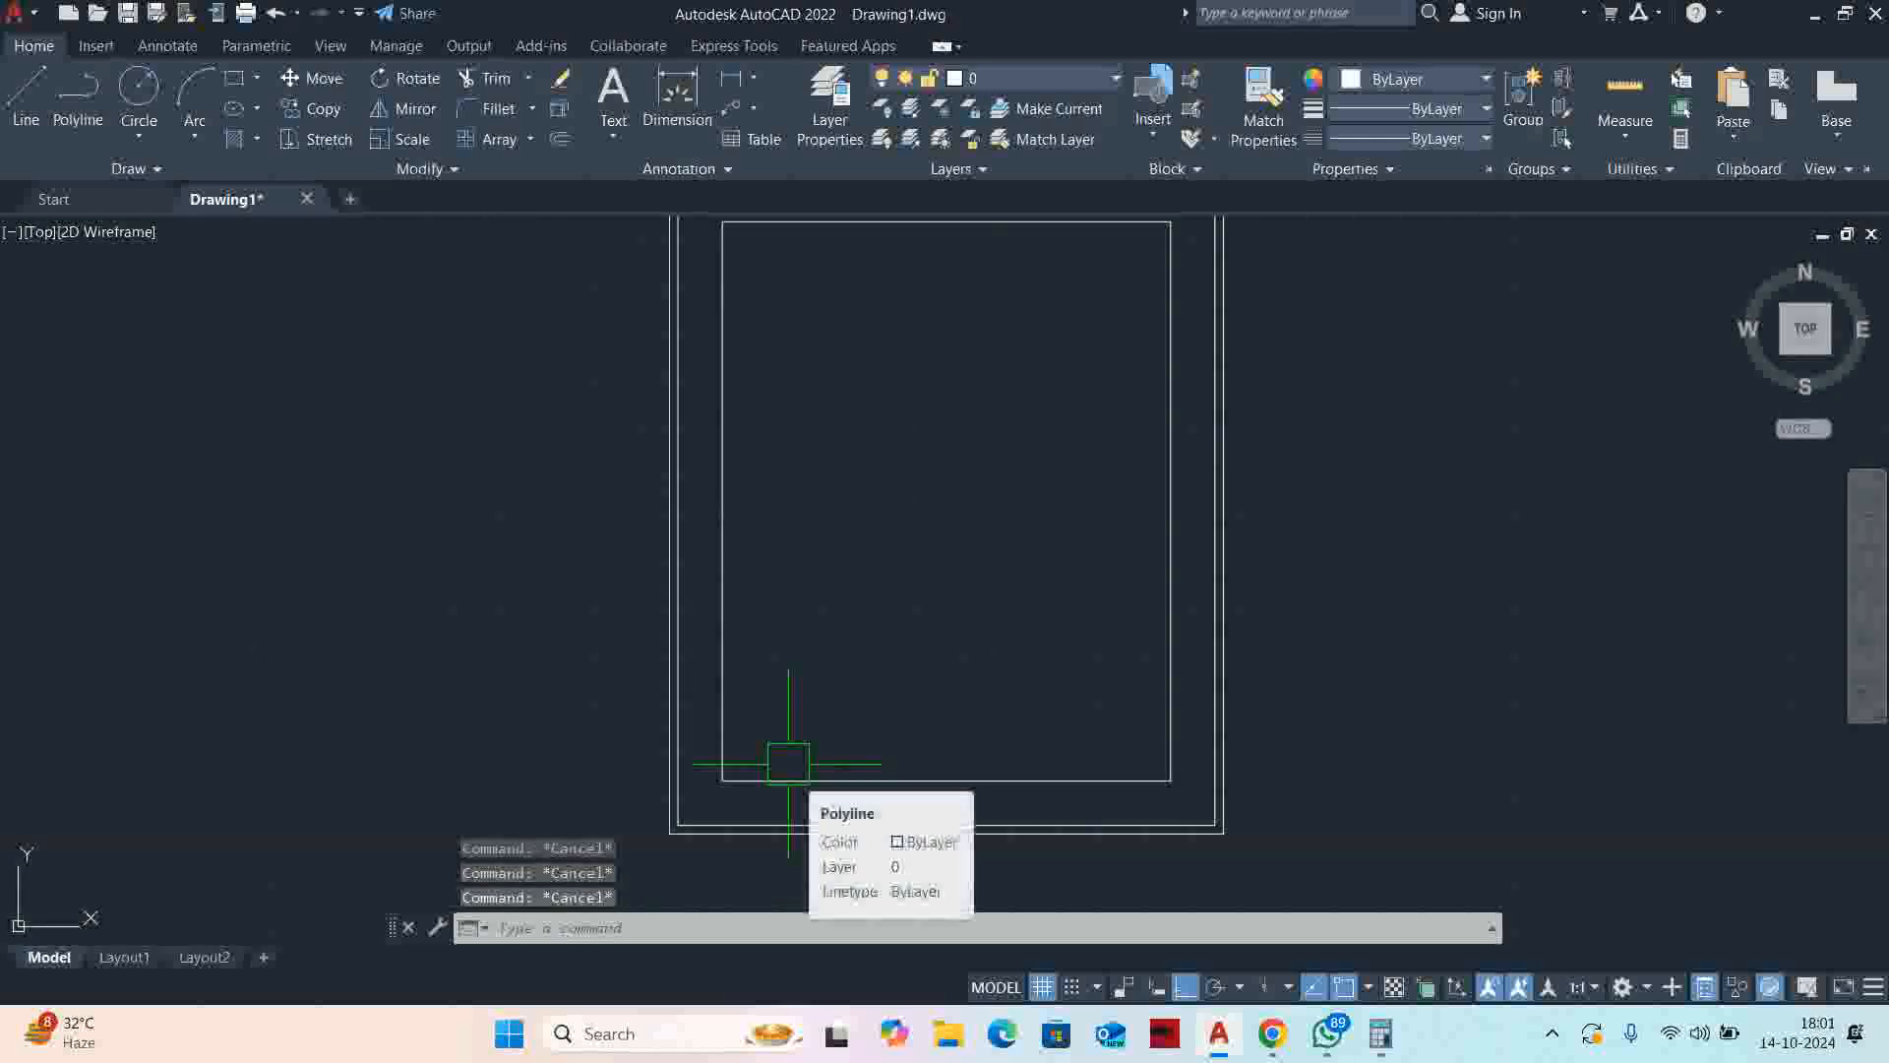
Measure the width and height of the innermost rectangle with the quick Measure tool
scroll(781, 764, down, 3)
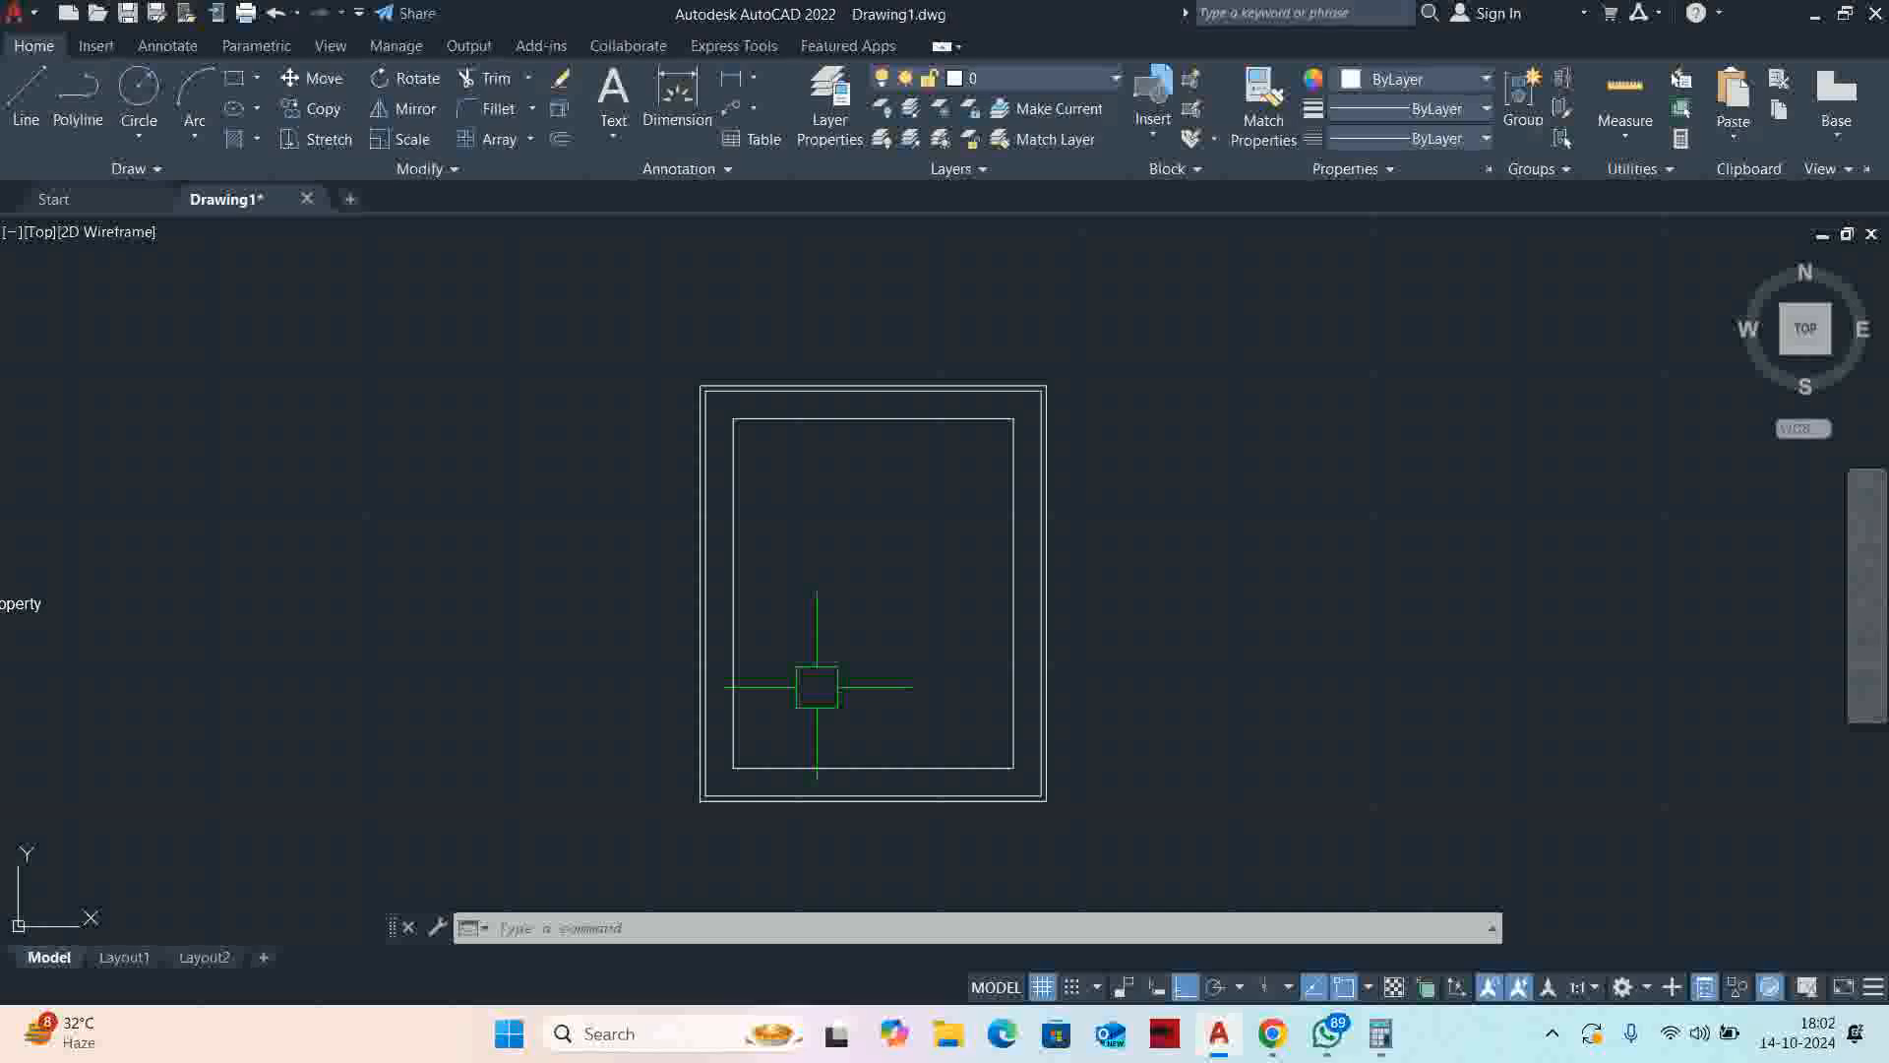
scroll(875, 703, up, 2)
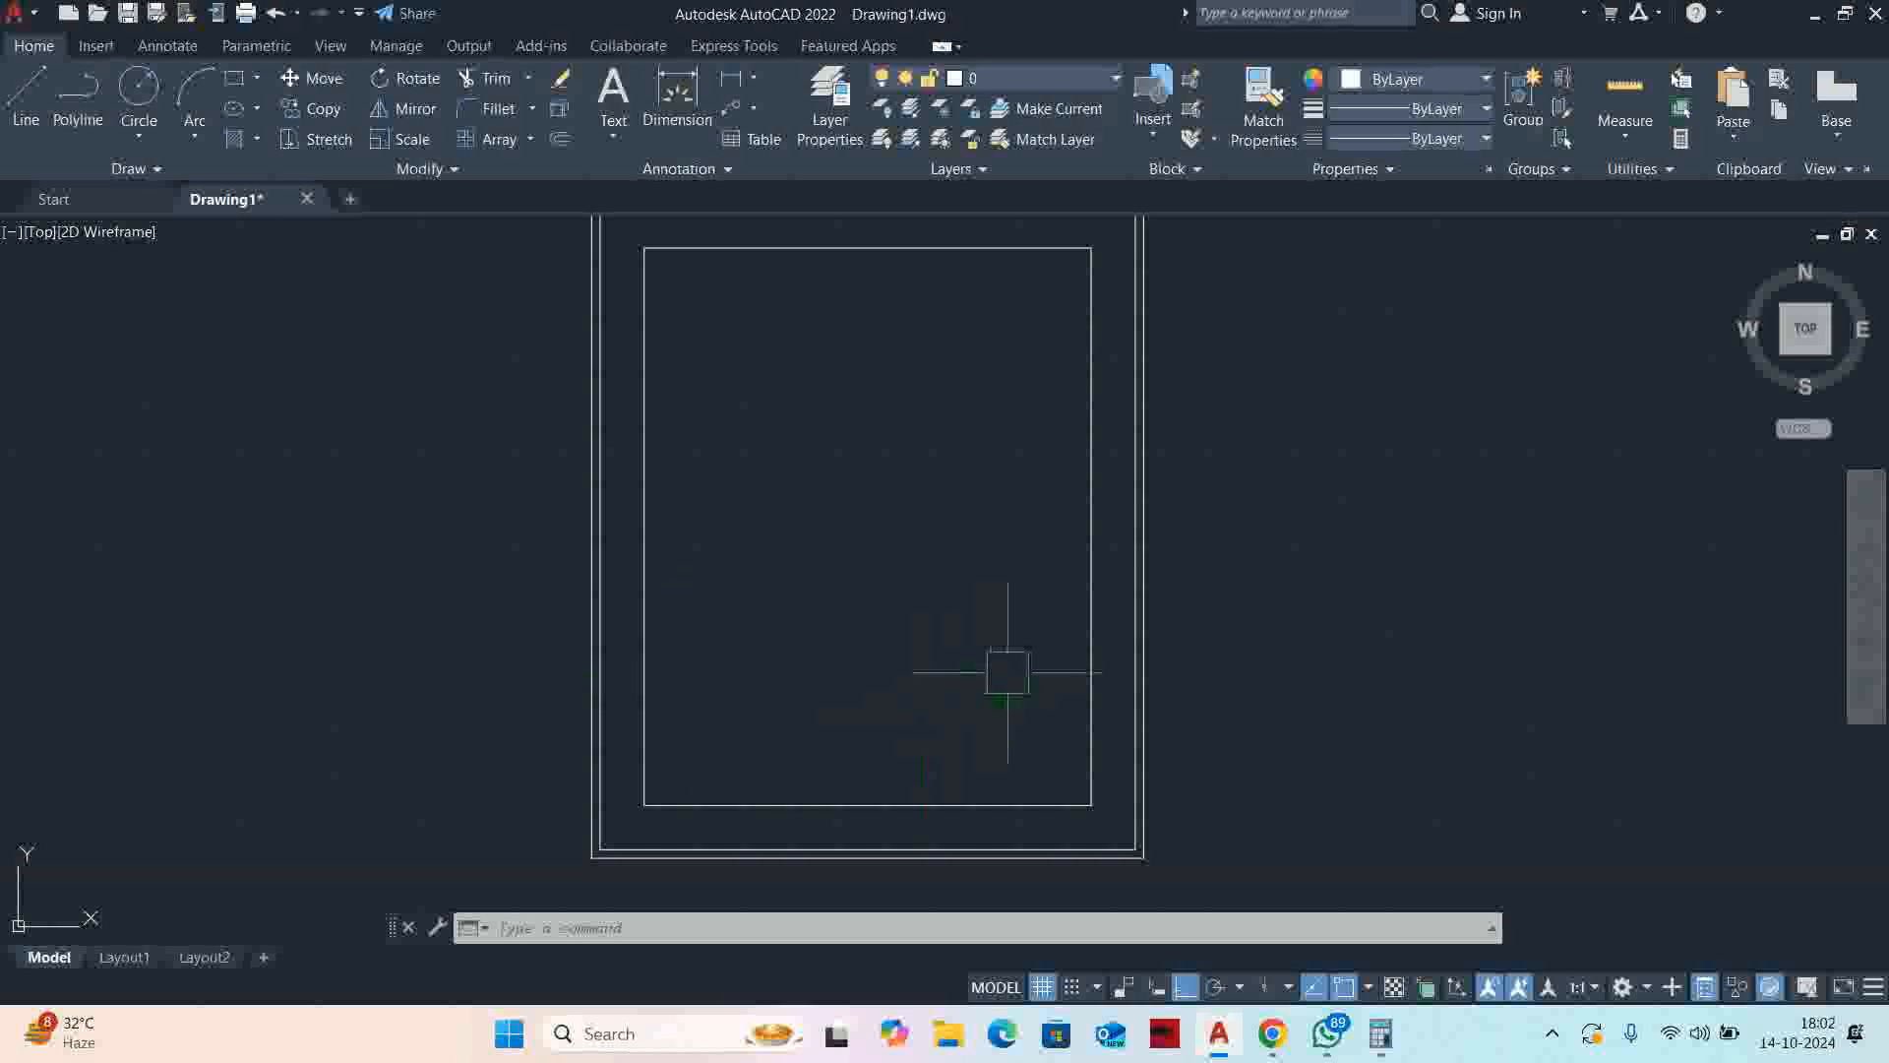
click(1626, 88)
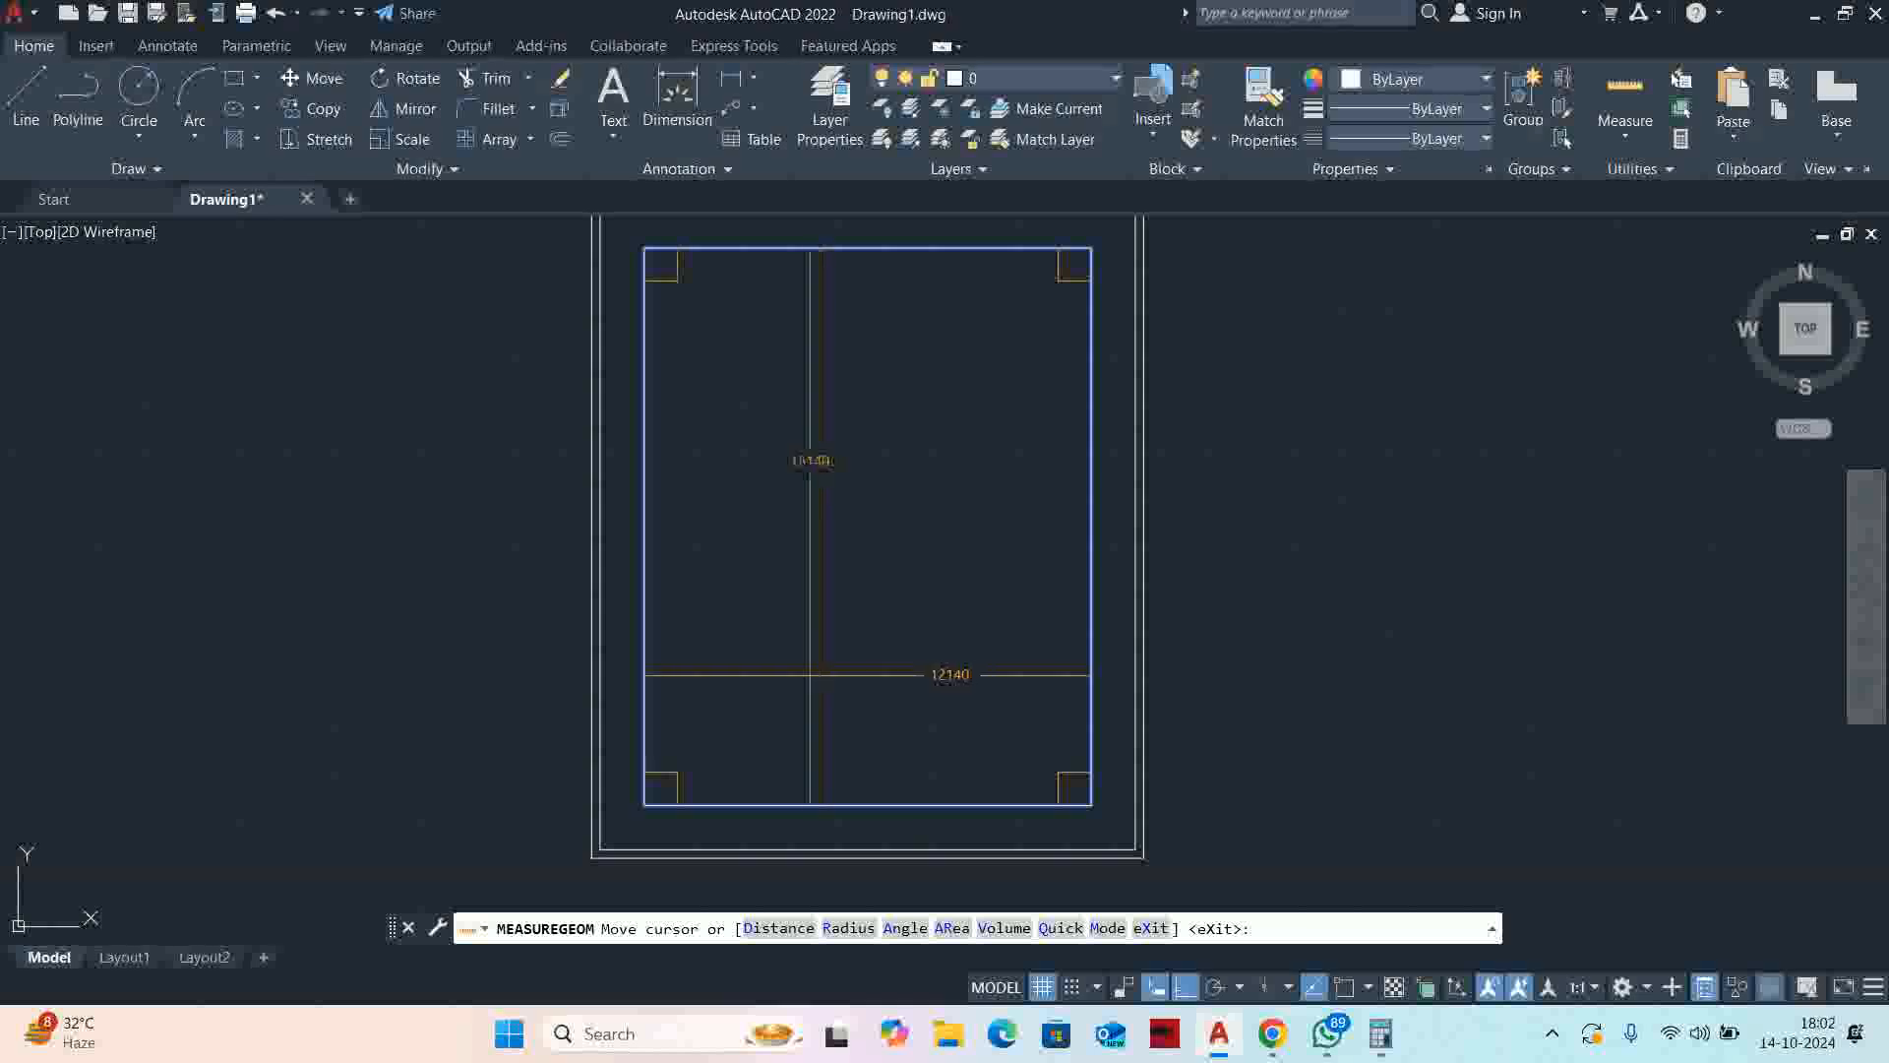
key(Escape)
key(Escape)
key(Escape)
key(Escape)
Explode the inner rectangle of the 230 boundary wall, picking it at its lower edge
scroll(843, 620, up, 2)
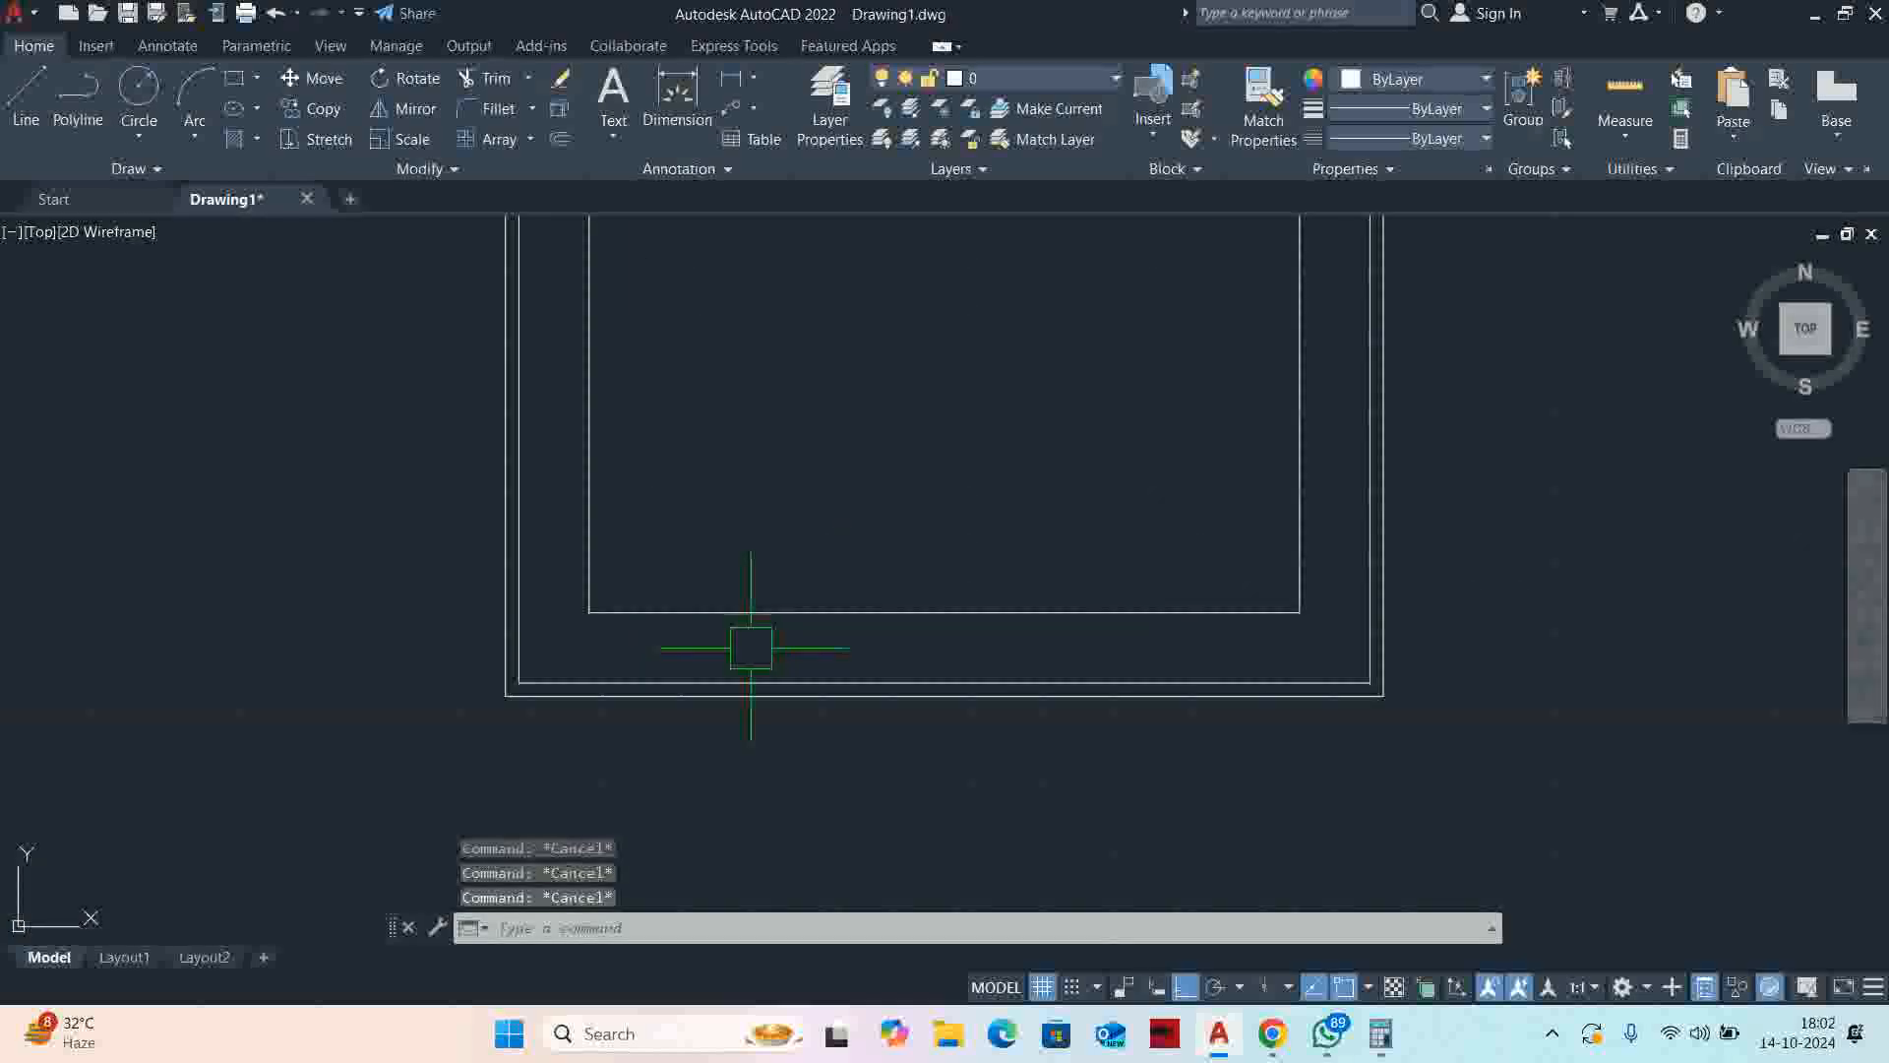
text(x)
key(Return)
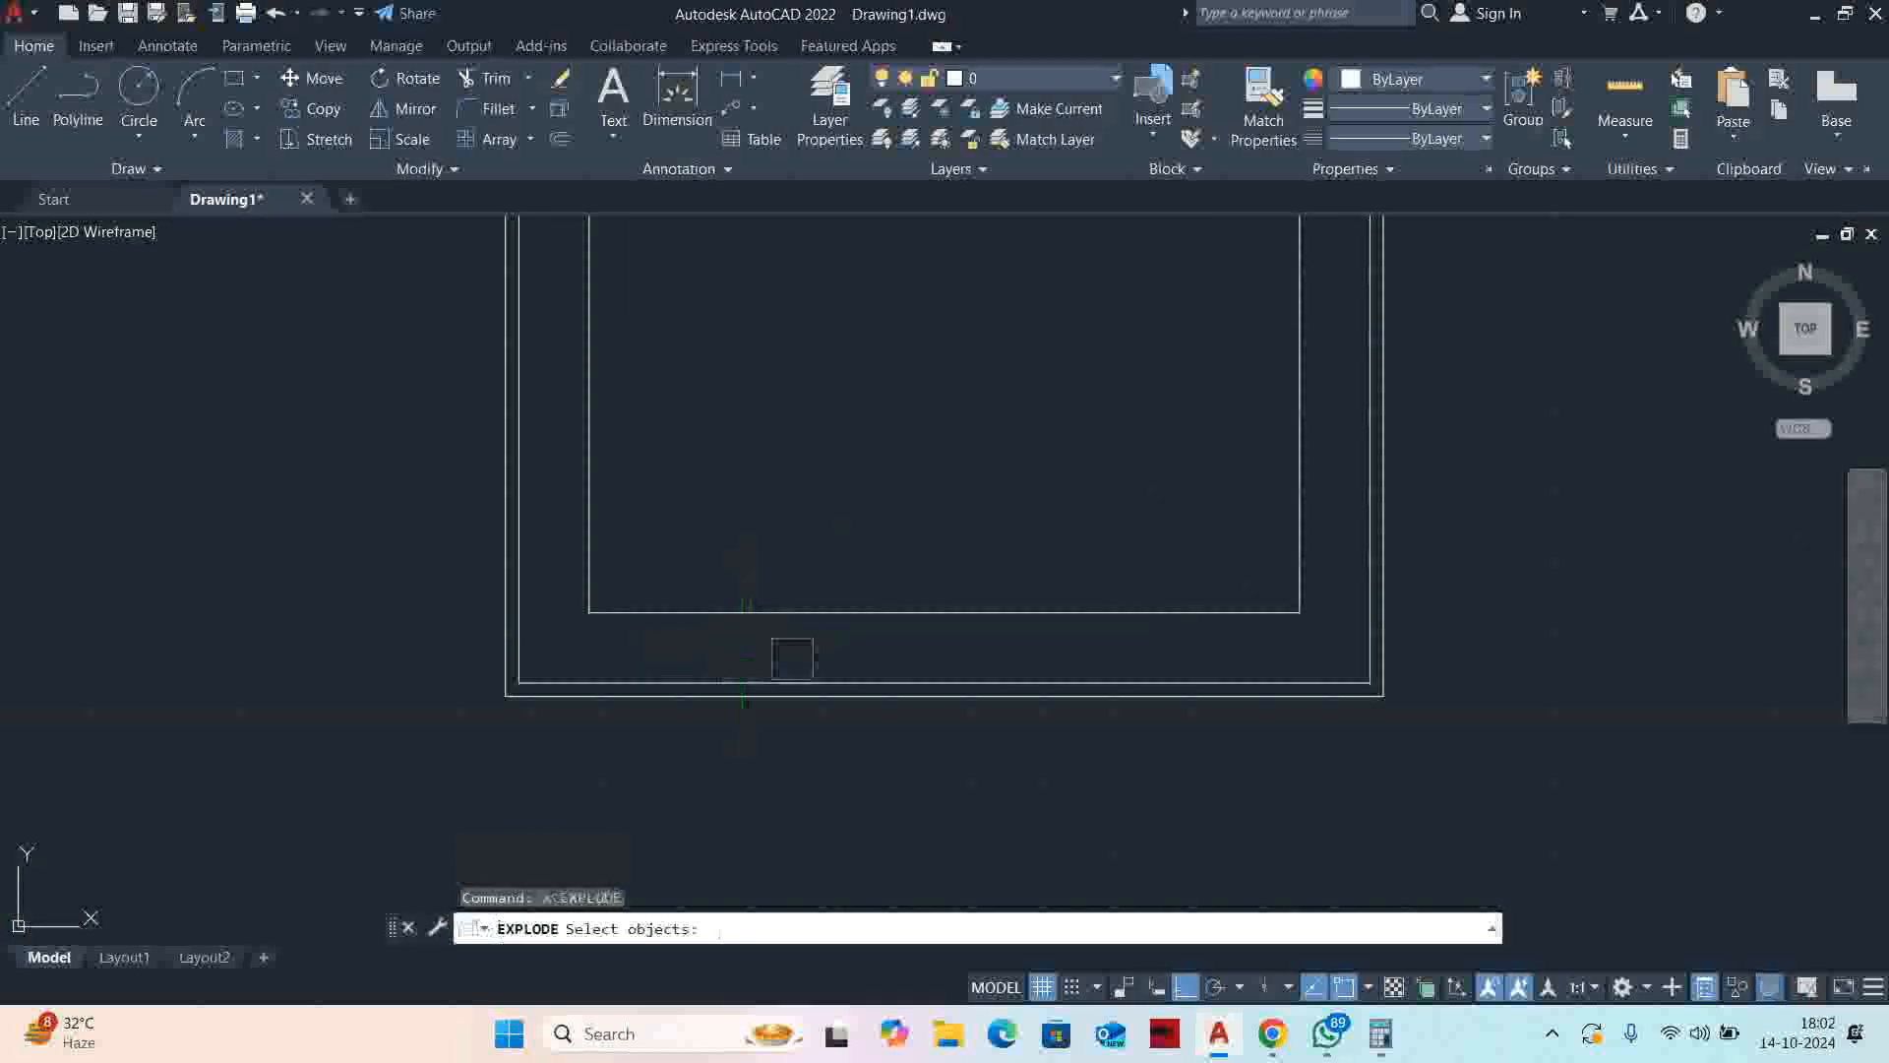
click(763, 679)
key(Escape)
key(Escape)
text(o)
key(Return)
text(6)
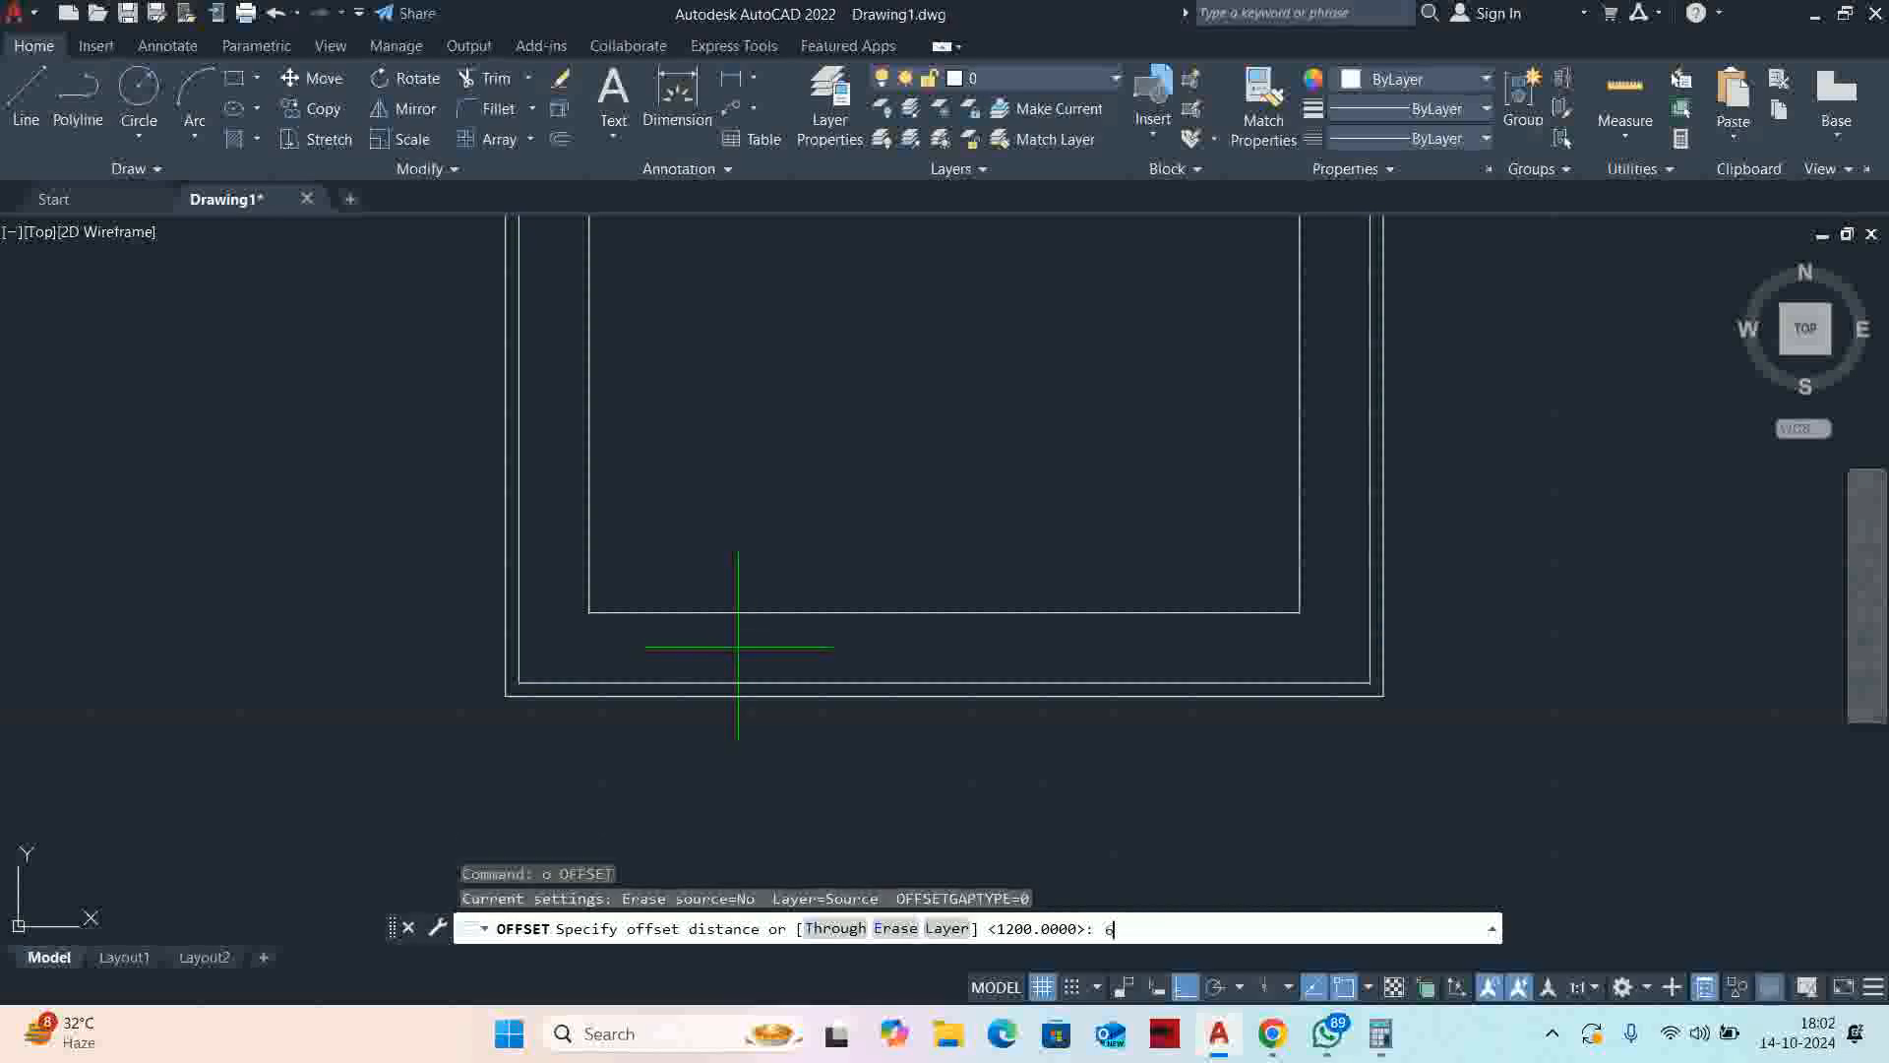
text(000)
key(Escape)
middle_drag(1272, 527, 1271, 565)
click(1298, 590)
key(Escape)
key(Escape)
key(Escape)
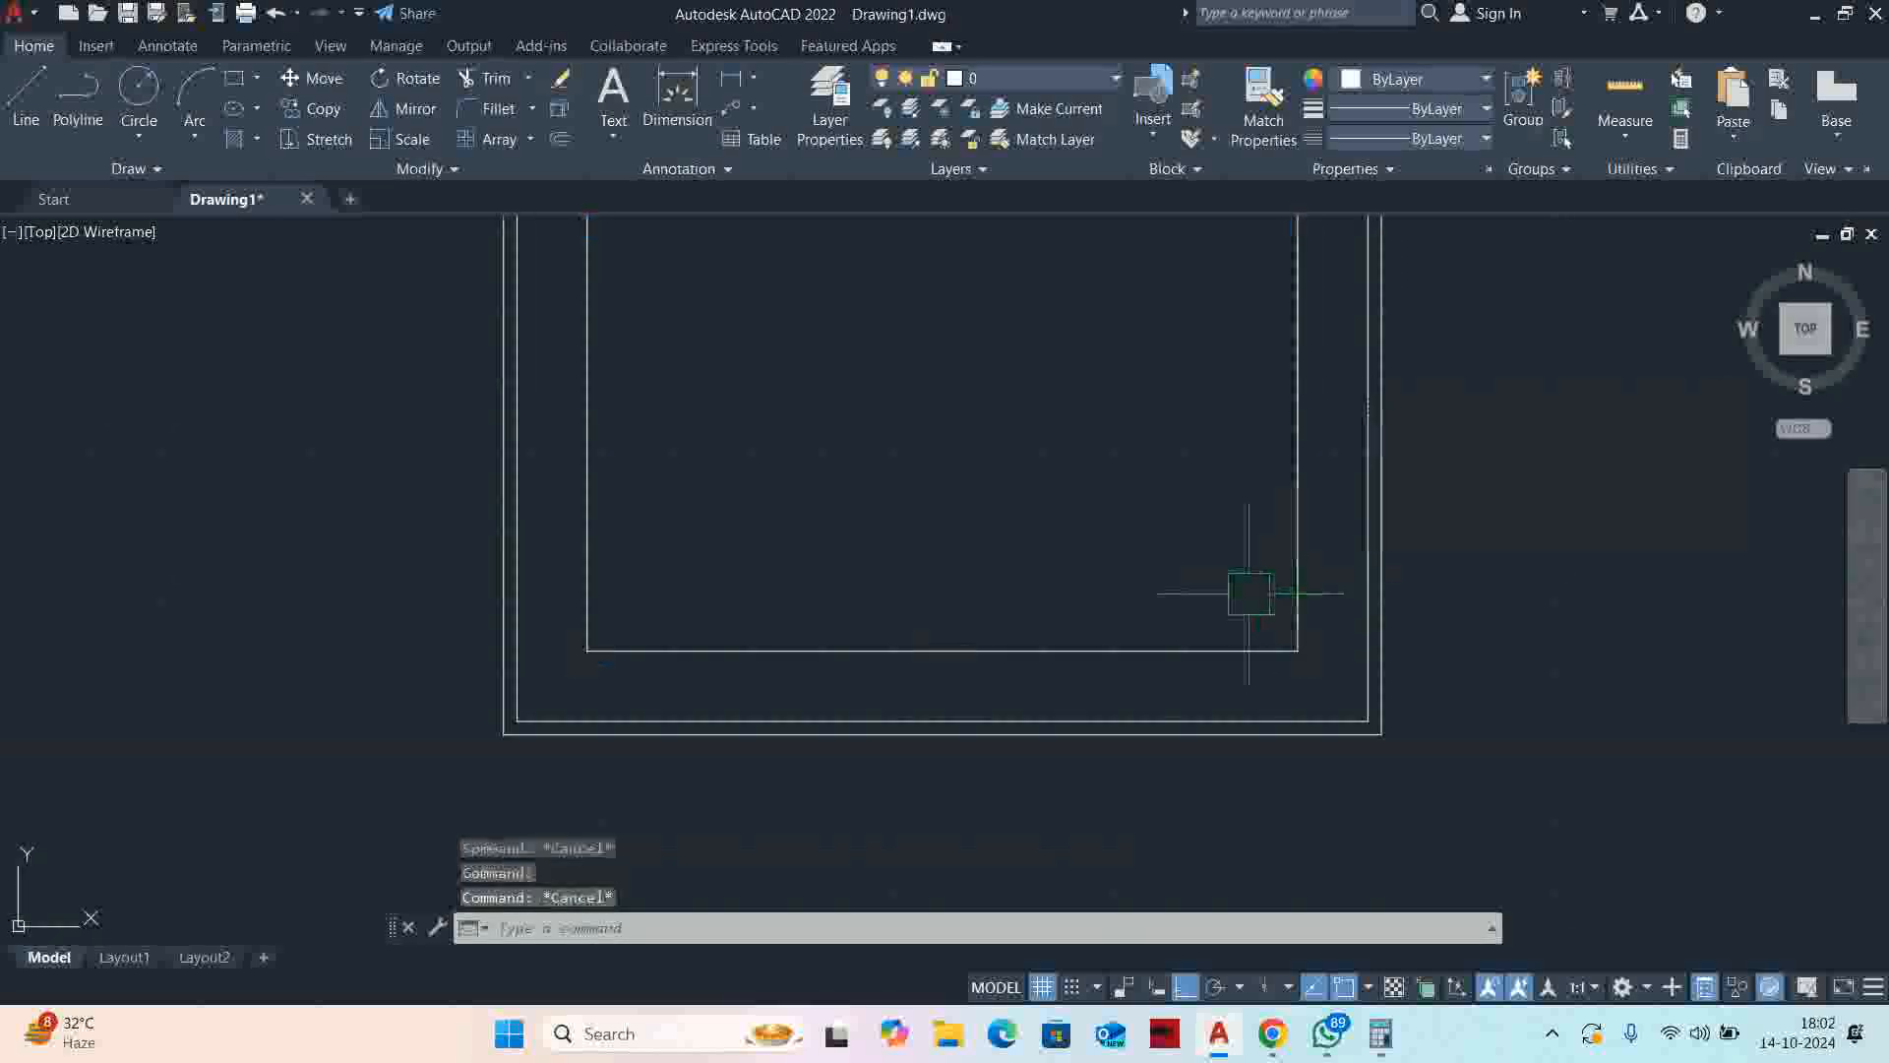
Offset the innermost rectangle 230 to the inside to form the building's outer wall
text(o)
key(Return)
text(1)
key(BackSpace)
text(230)
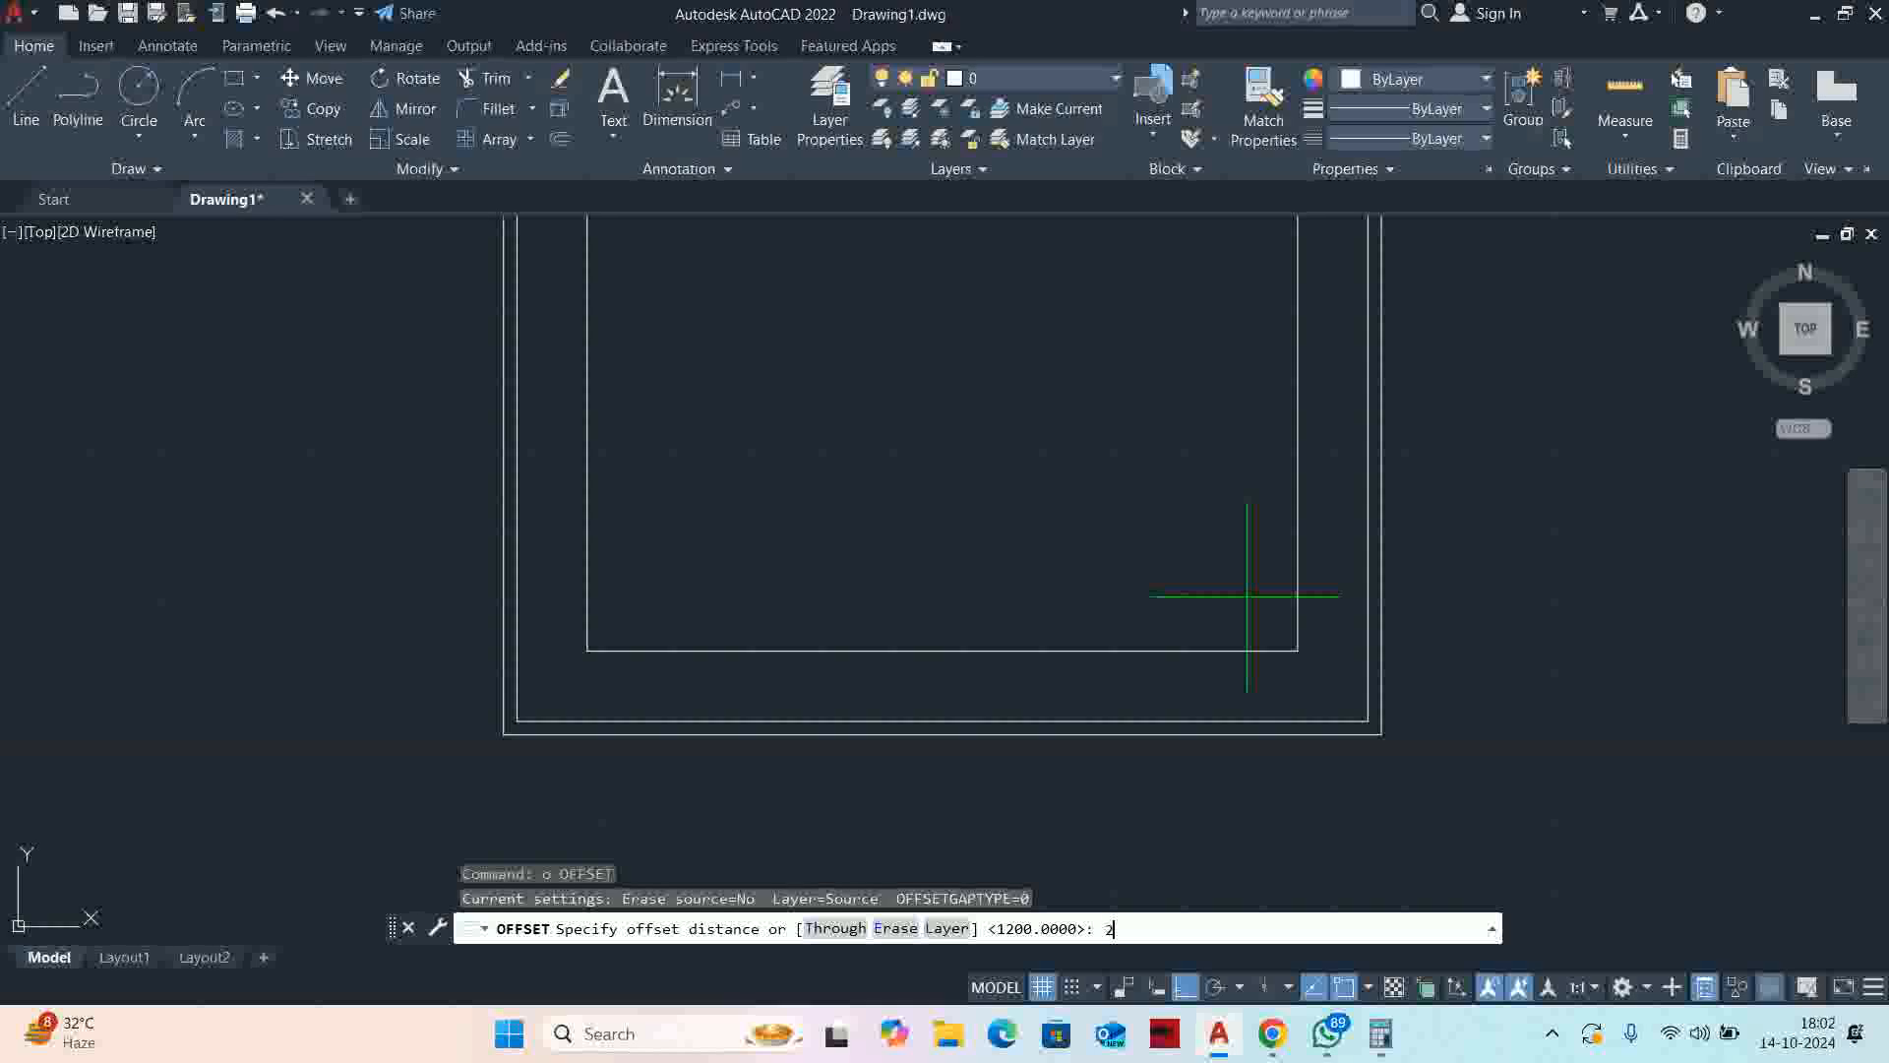
key(Return)
click(1276, 569)
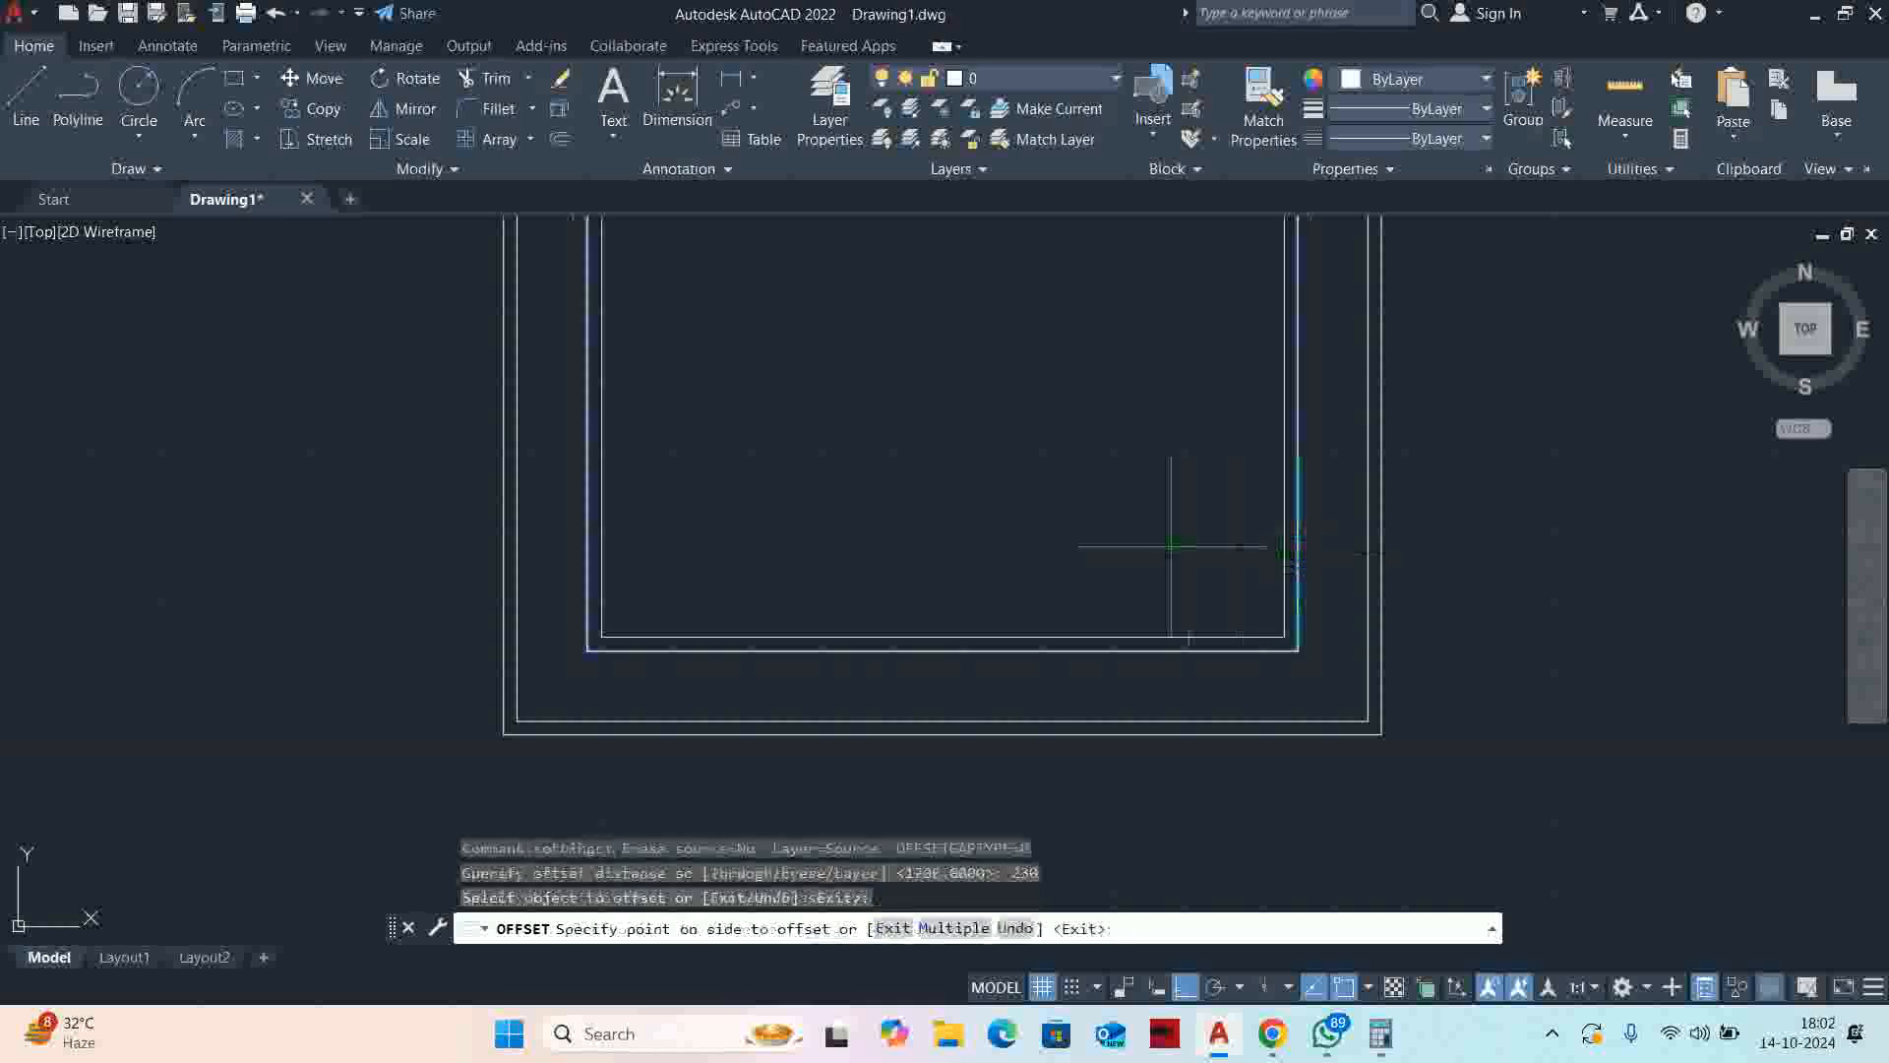
click(1240, 595)
key(Escape)
key(Escape)
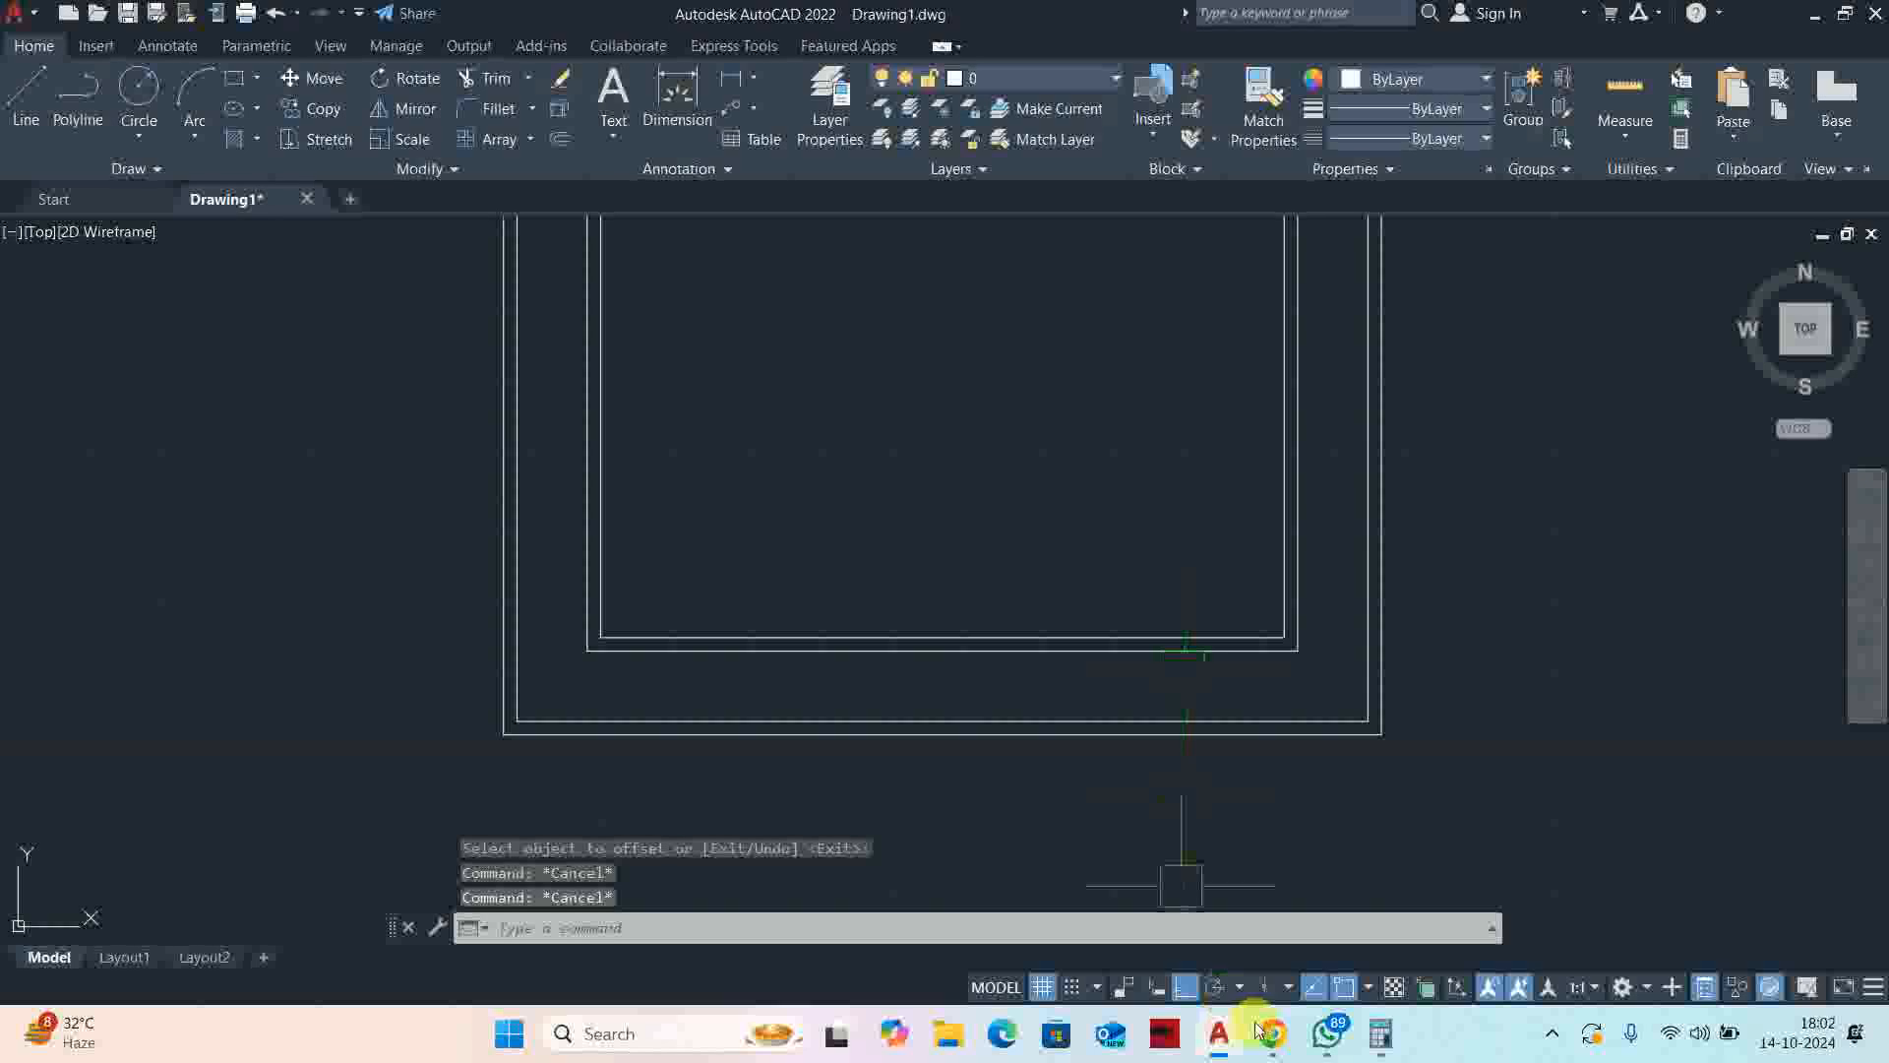
Switch to Google Meet in Chrome, admit the waiting participant, and return to the AutoCAD drawing
click(1271, 1033)
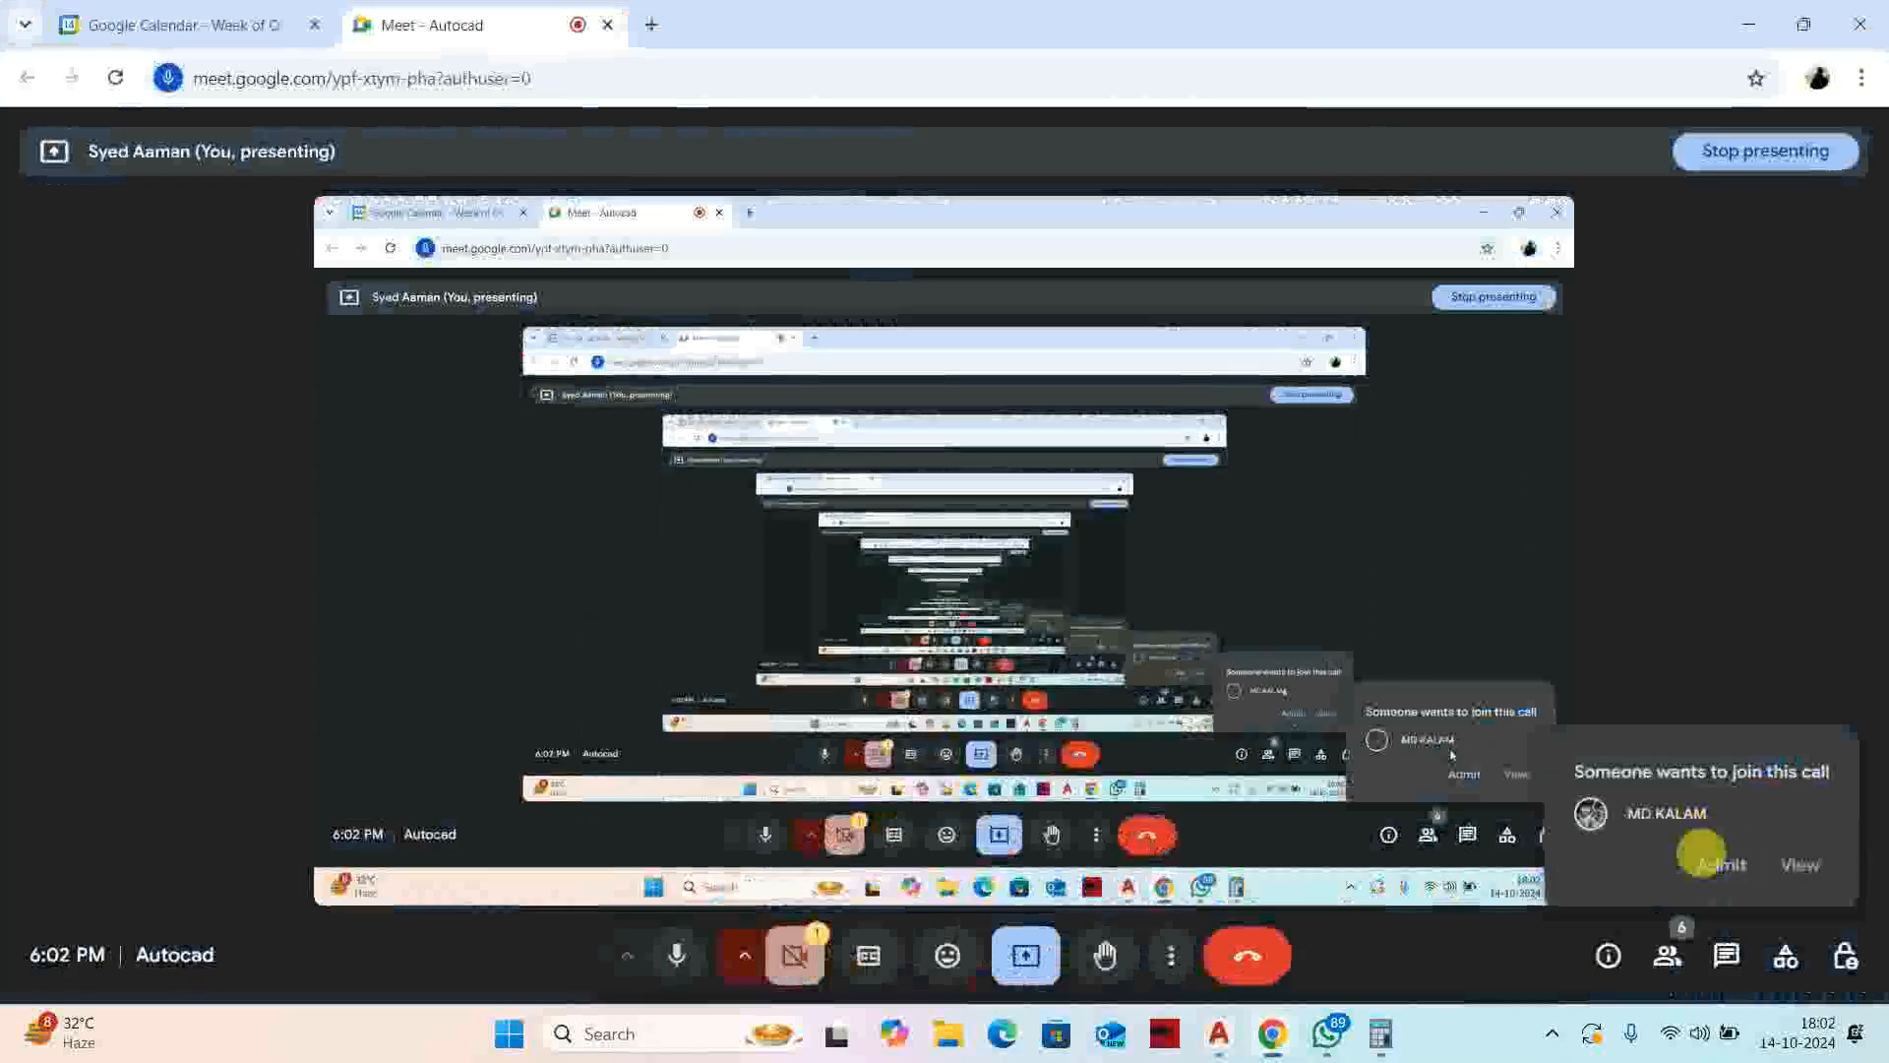
click(1708, 861)
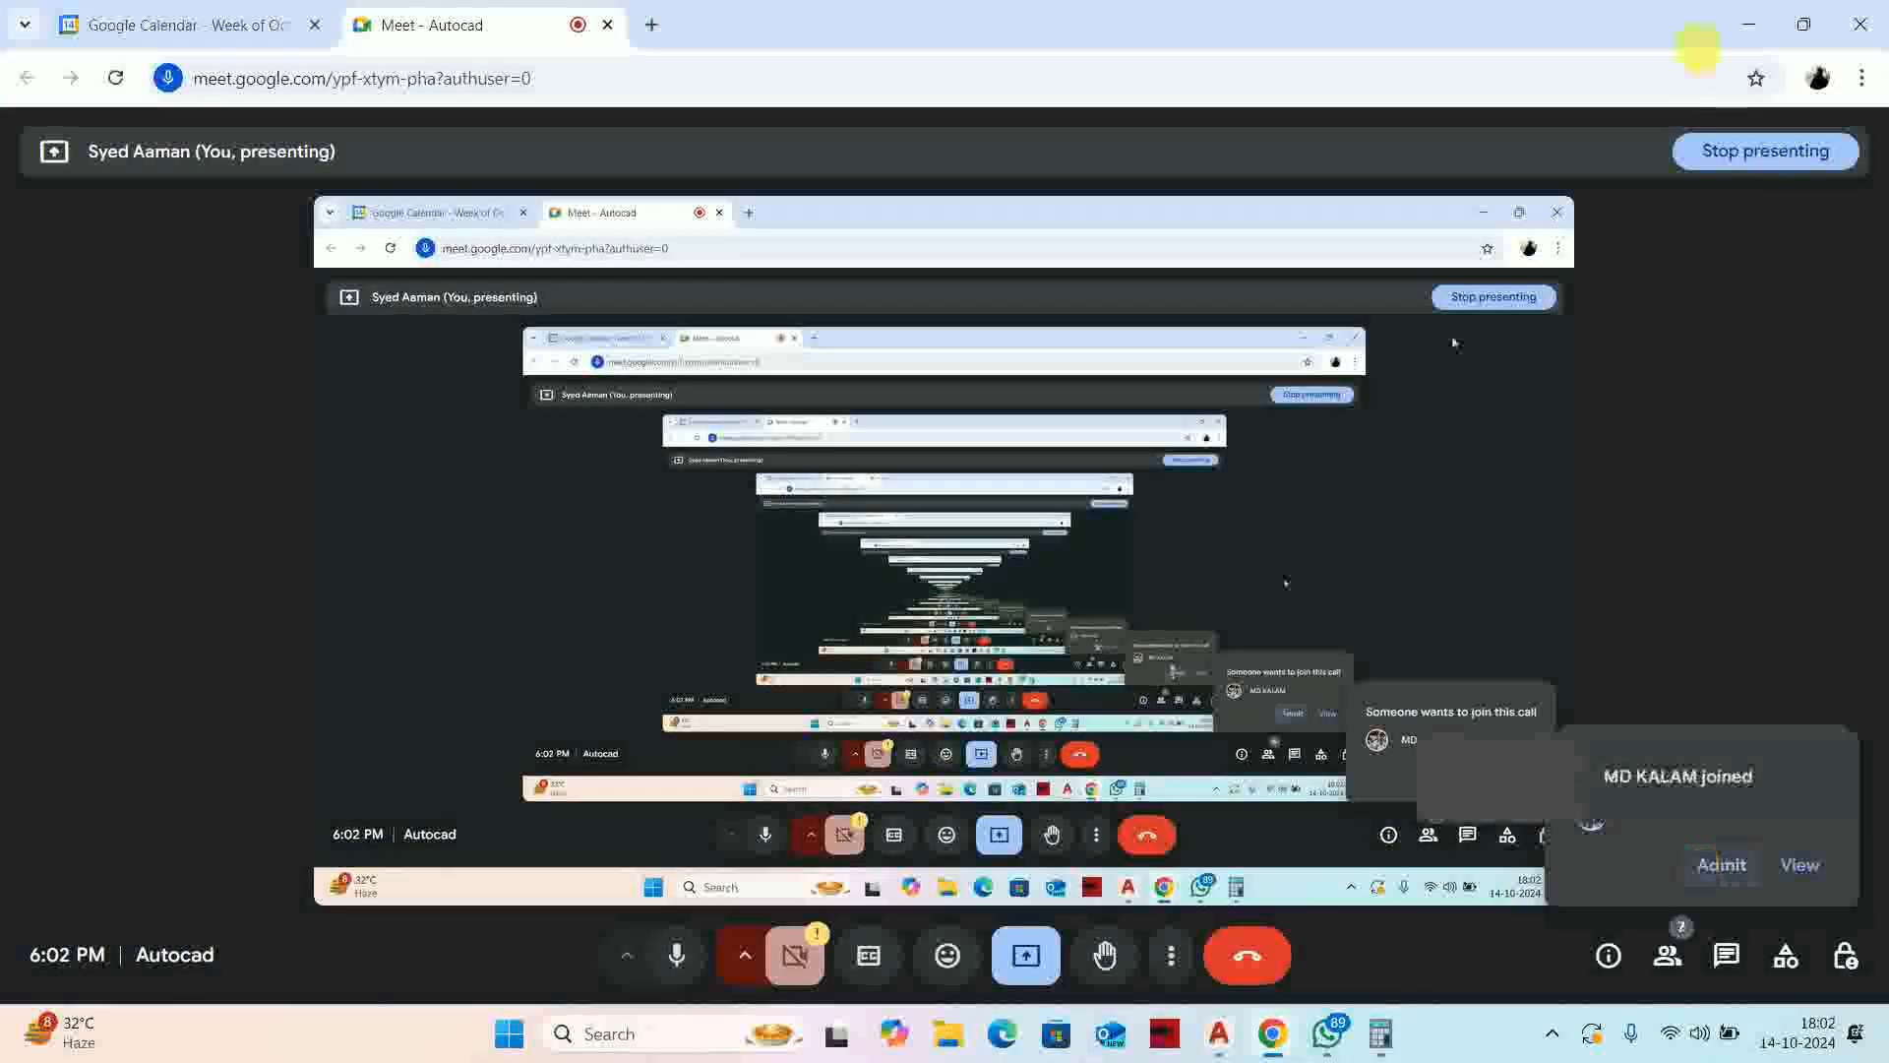
click(1748, 24)
Explode the two rectangles of the building's outer wall, selecting both across their lower edges
scroll(1191, 610, down, 3)
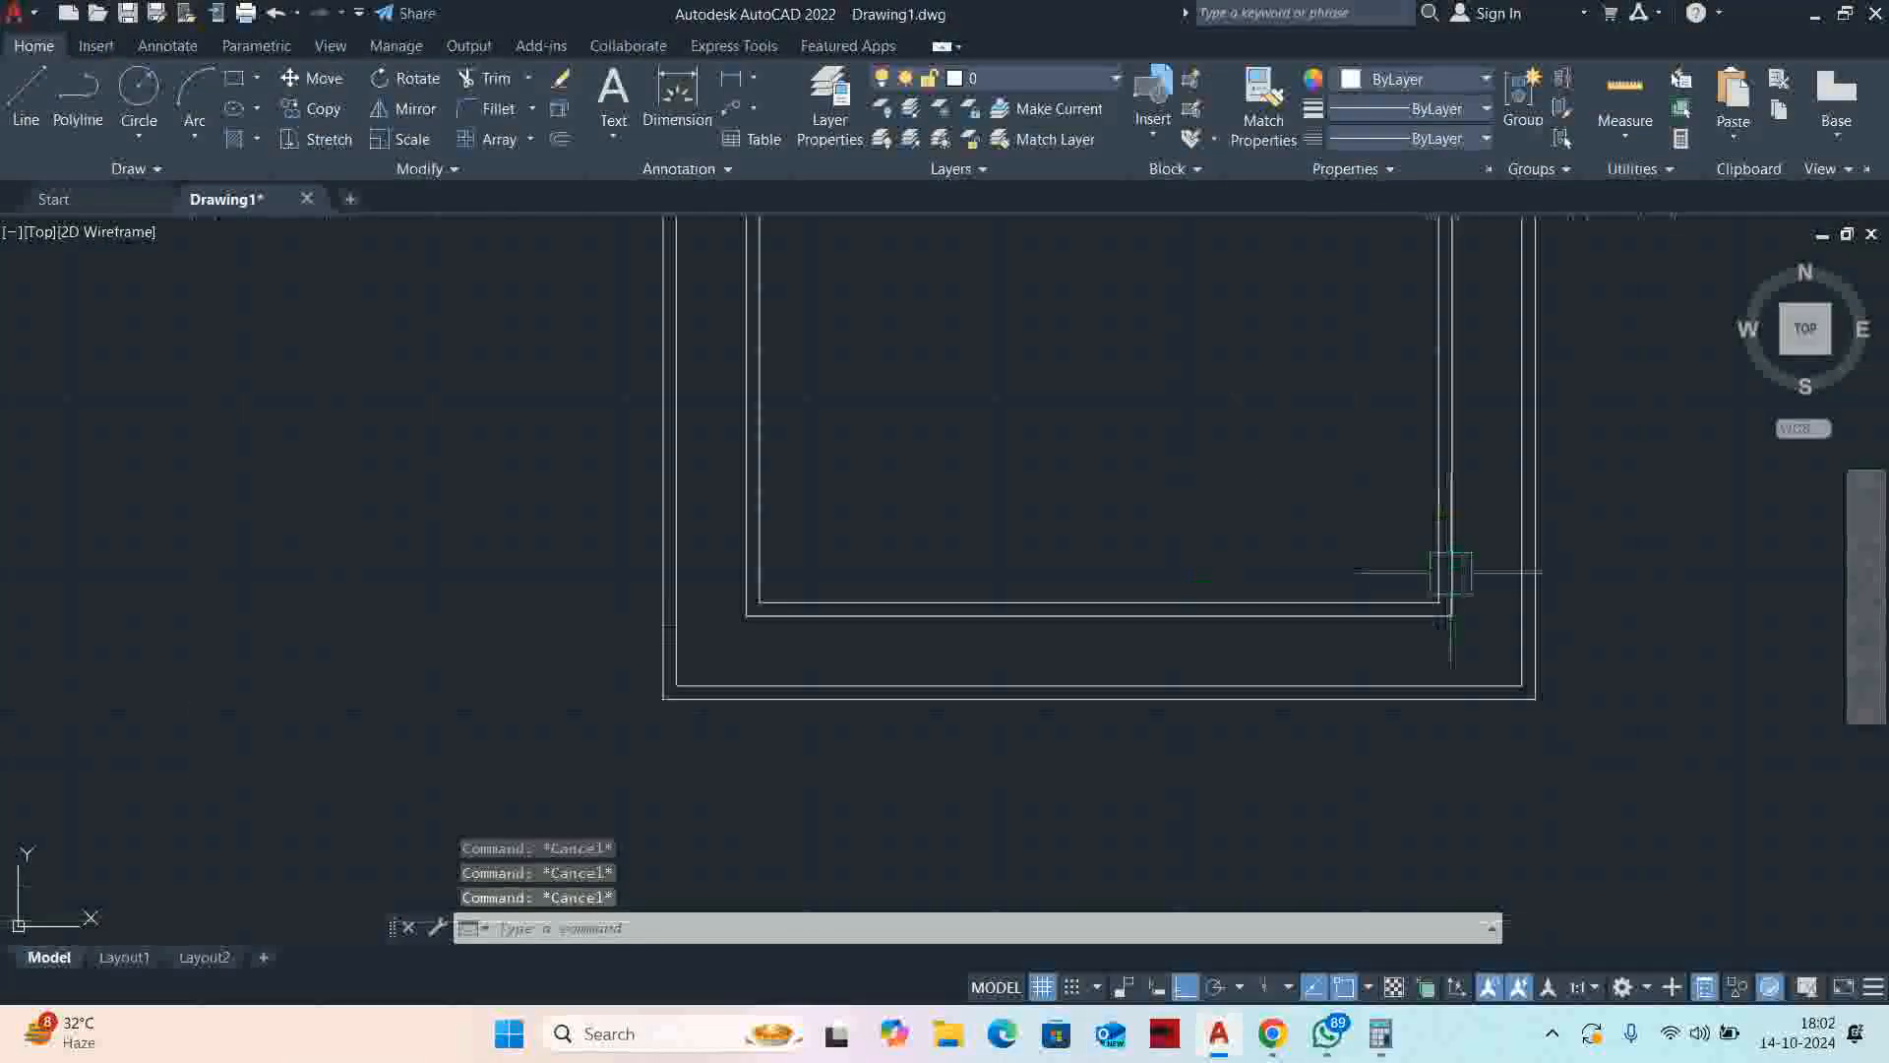
text(x)
key(Return)
scroll(1358, 637, up, 5)
click(1358, 638)
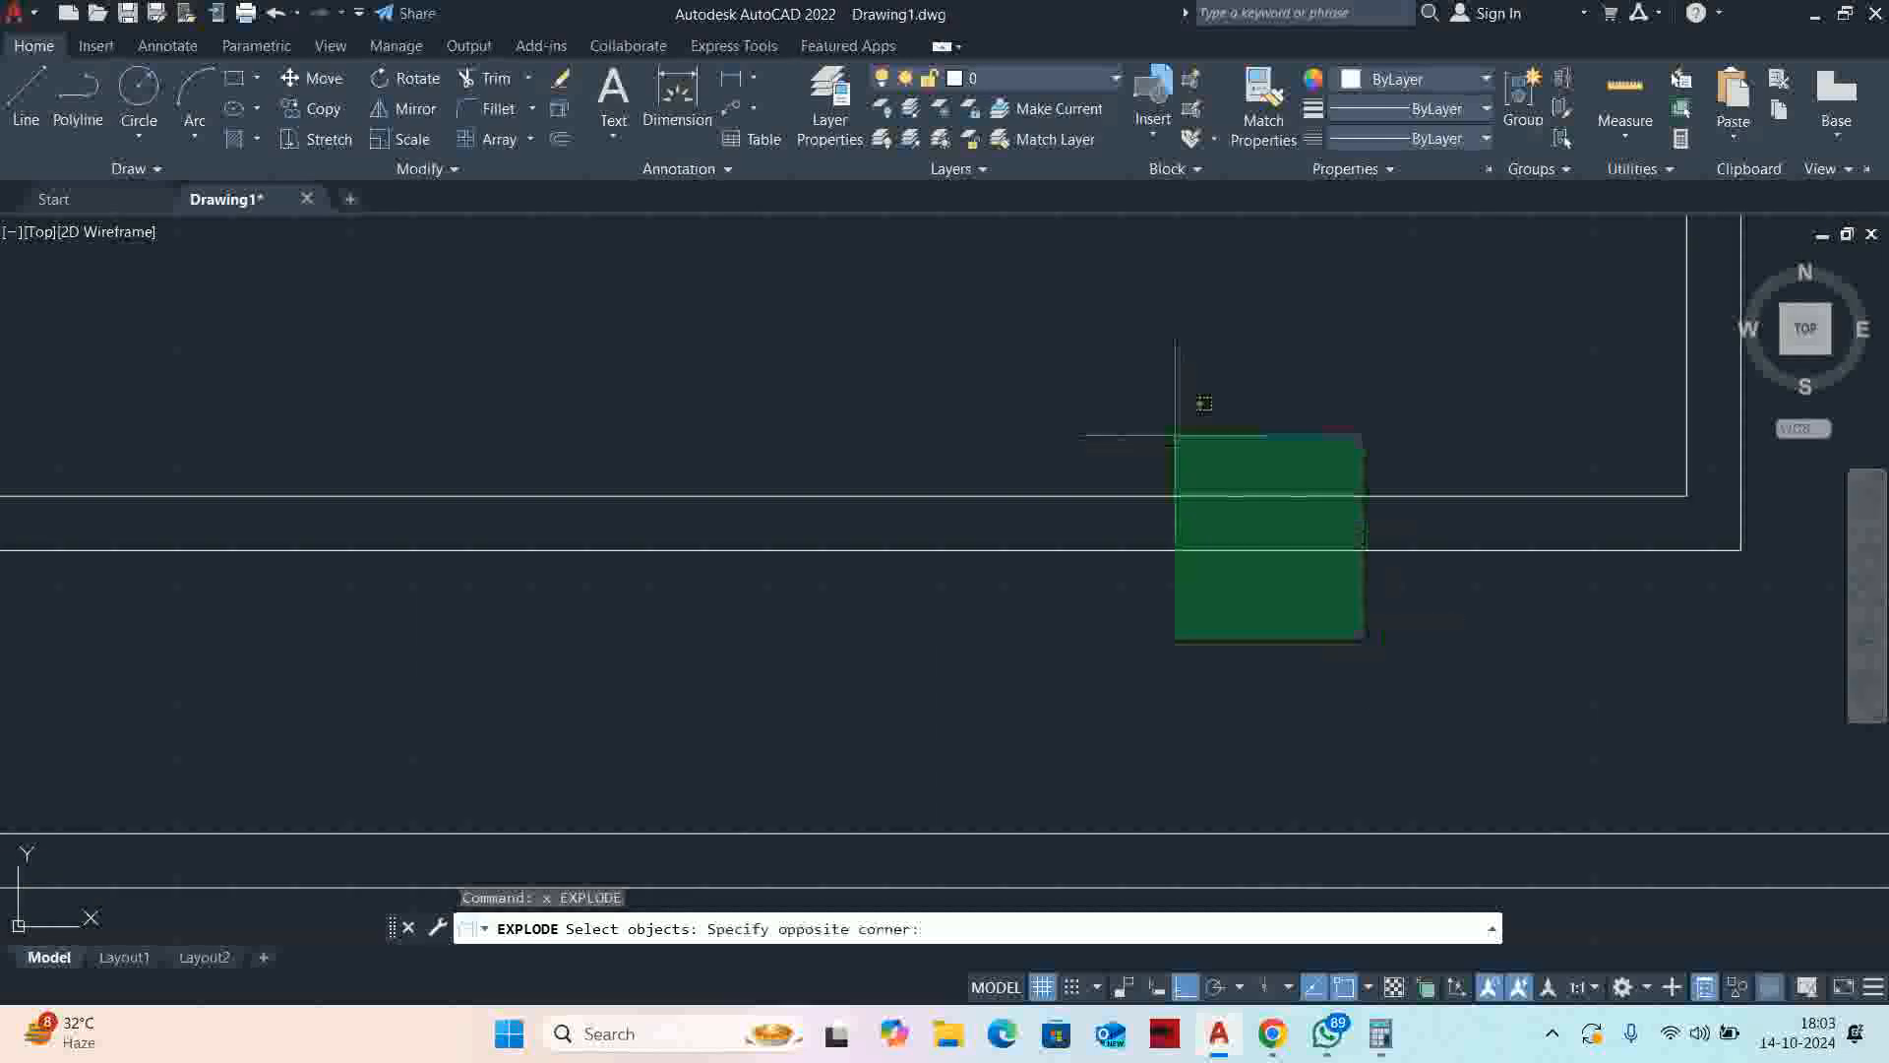
click(1171, 444)
key(Return)
scroll(1166, 444, down, 5)
mouse_move(1160, 449)
middle_down()
mouse_move(1130, 545)
mouse_move(1221, 599)
middle_up()
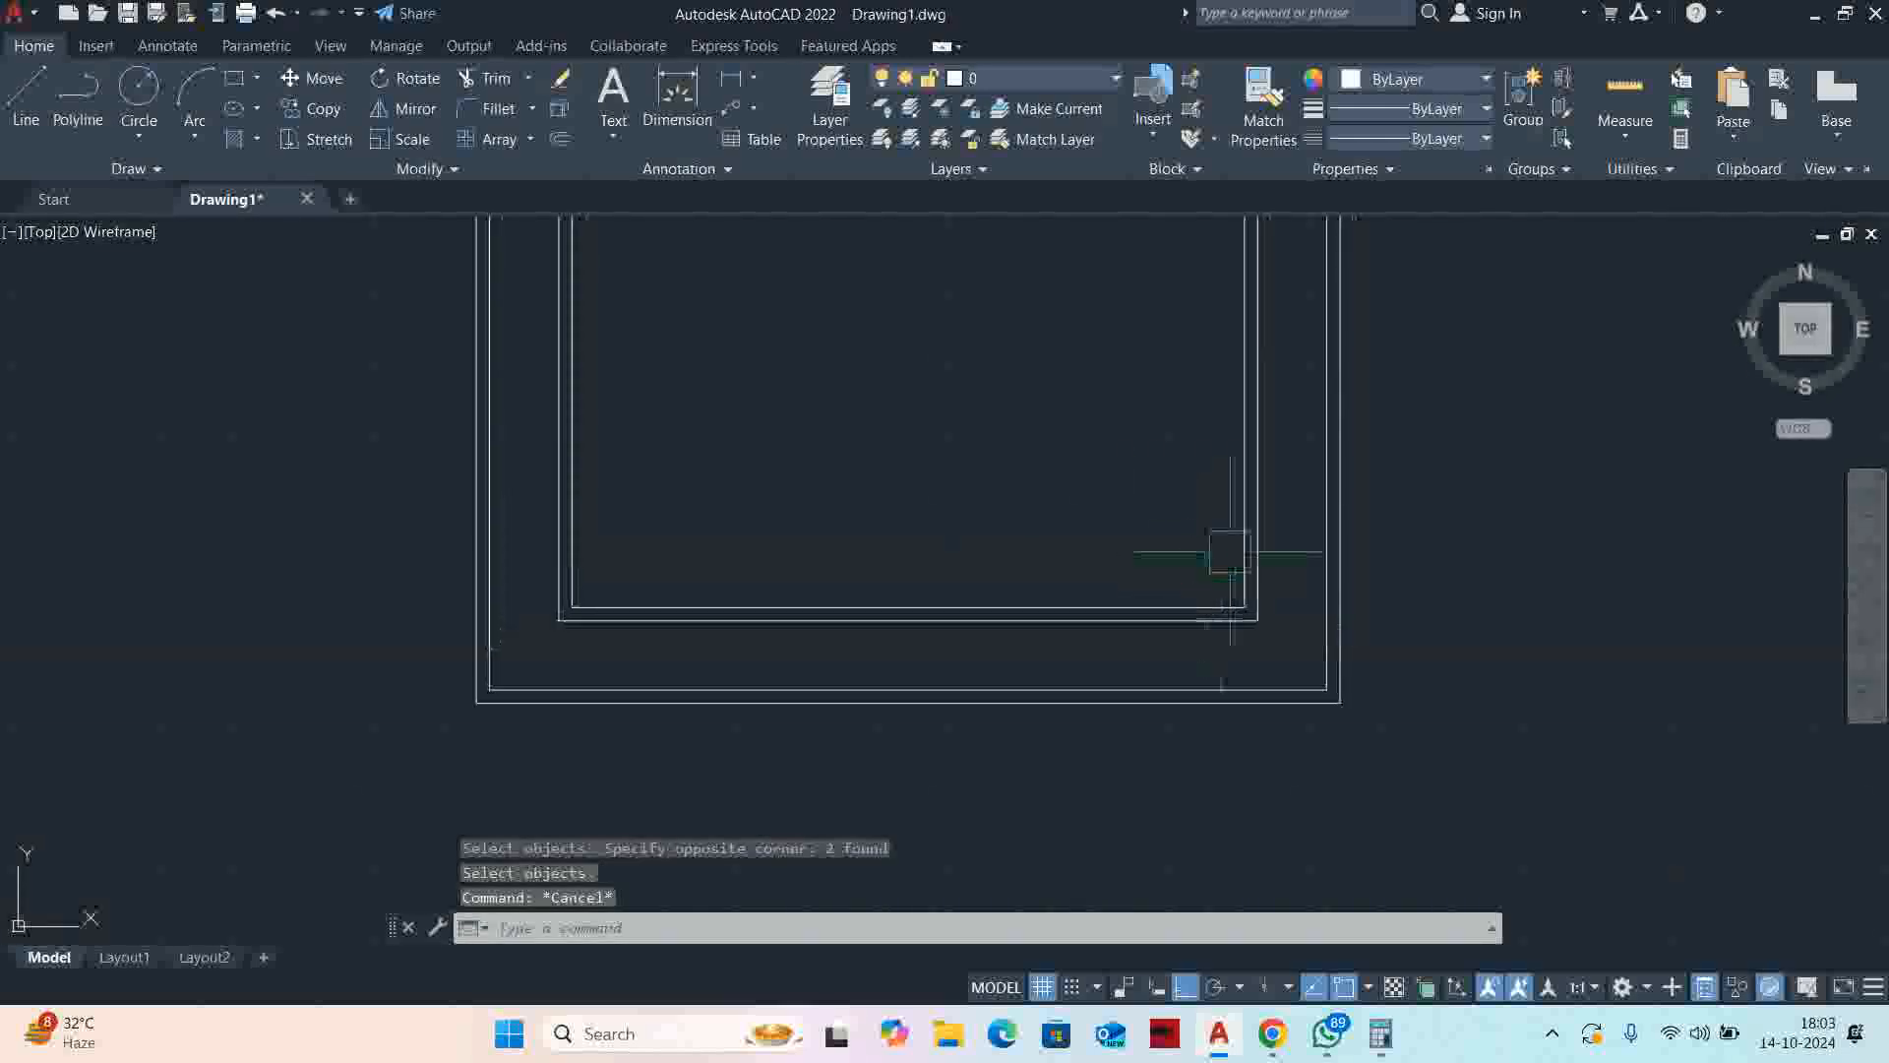
key(Escape)
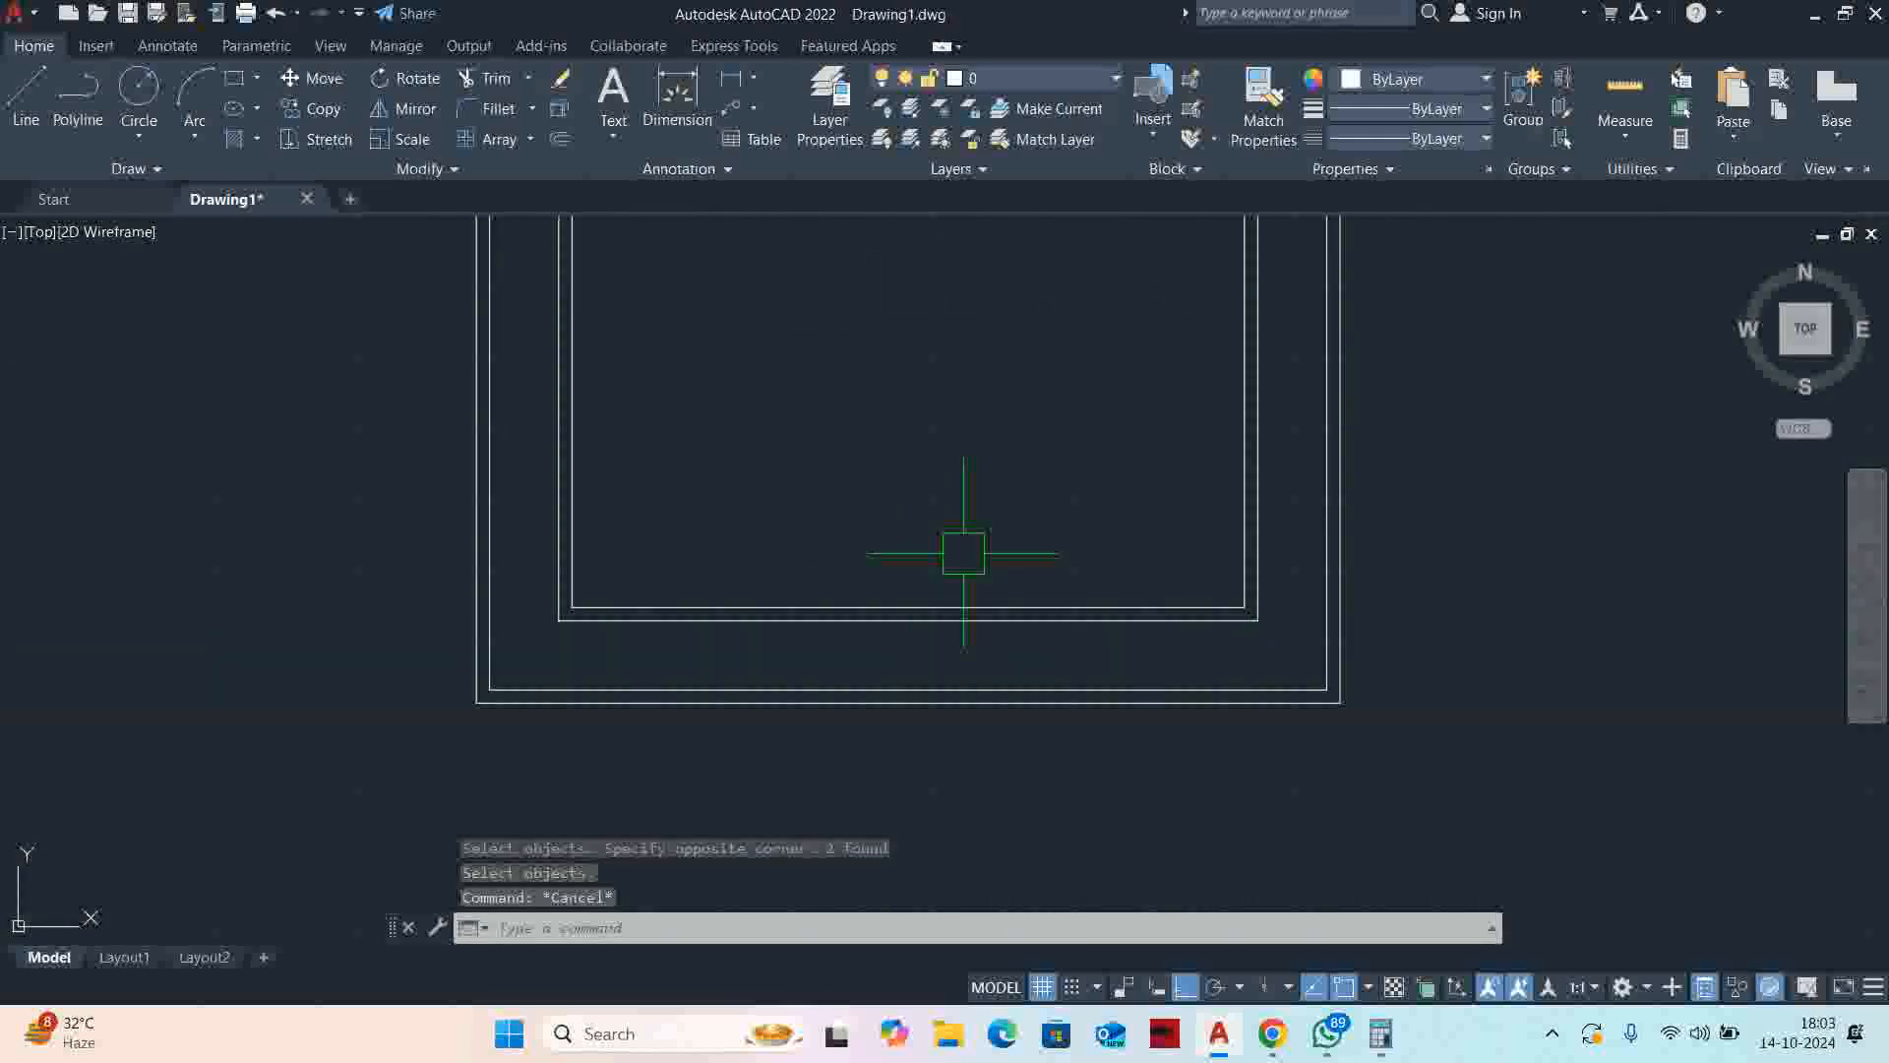
Offset the inner line of the building's right wall 6000 to the left as a partition line
text(o)
key(Return)
text(6000)
key(Return)
scroll(1178, 547, up, 2)
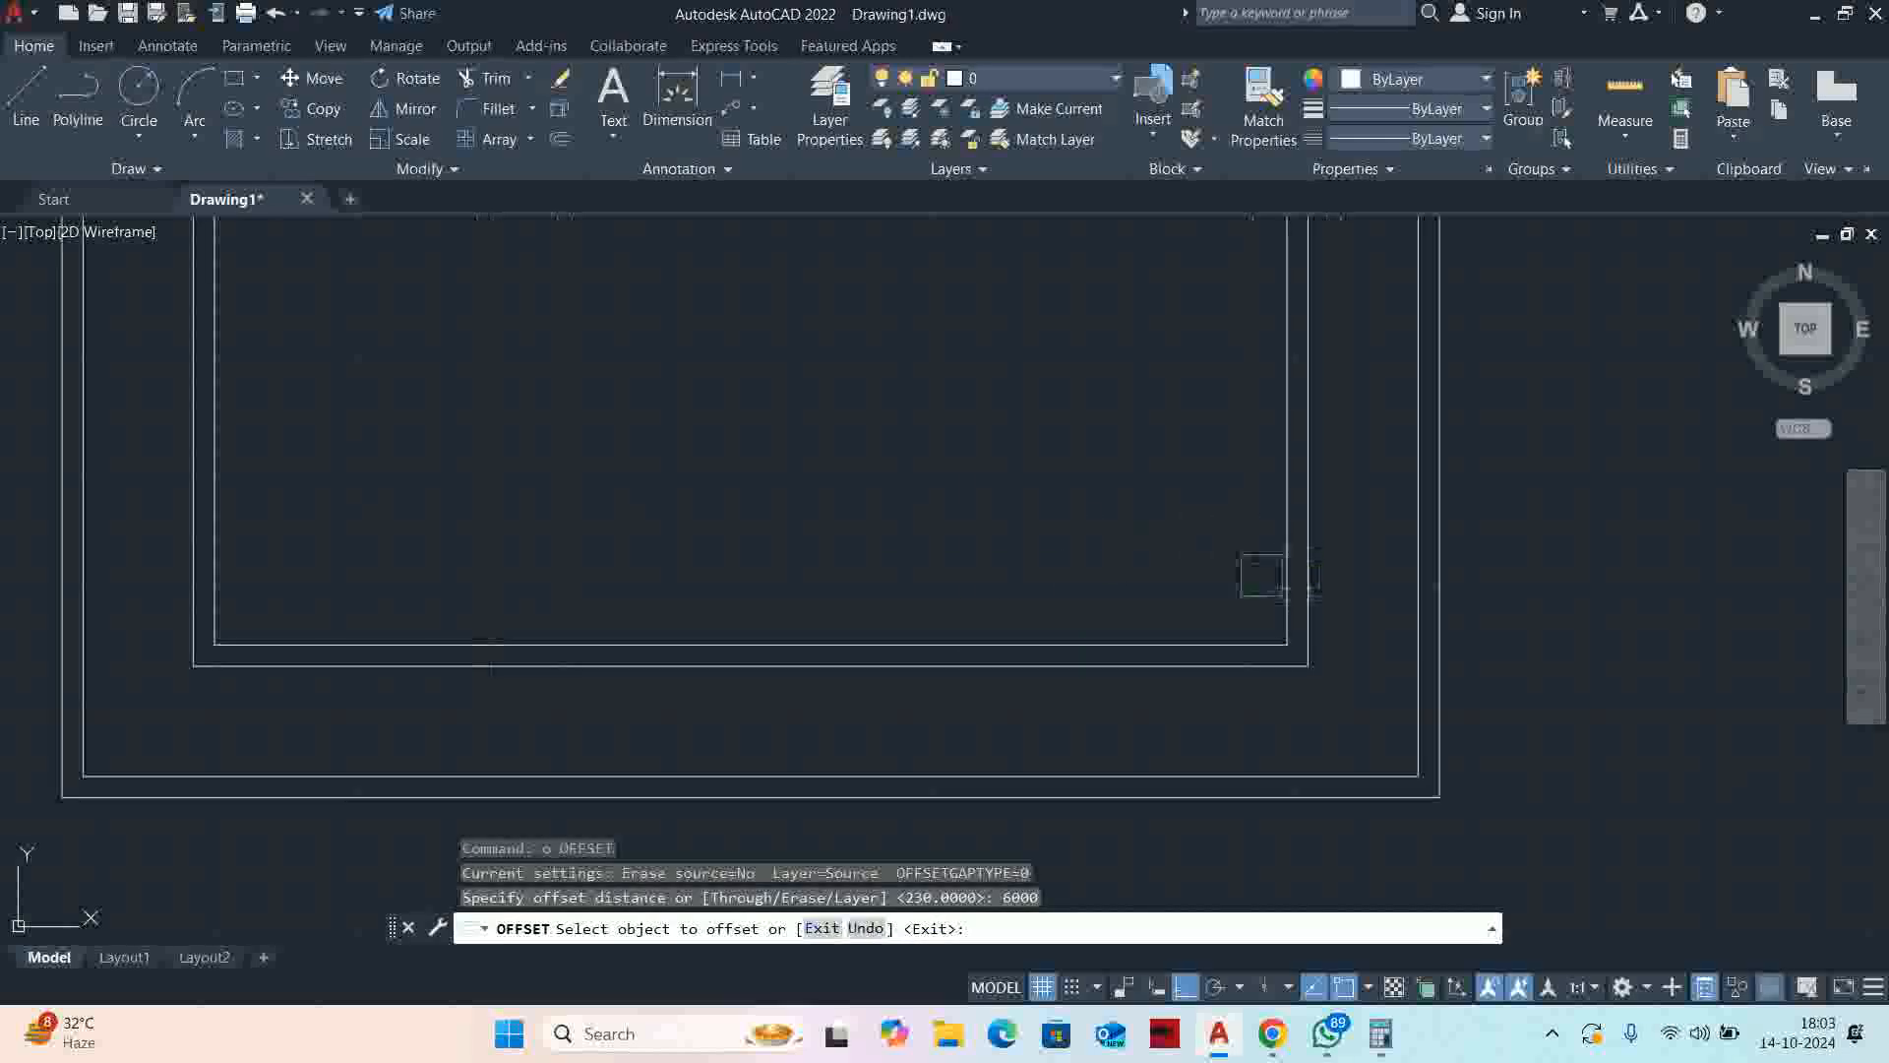
click(1285, 575)
key(Escape)
key(Escape)
key(Escape)
key(Escape)
scroll(1053, 541, down, 3)
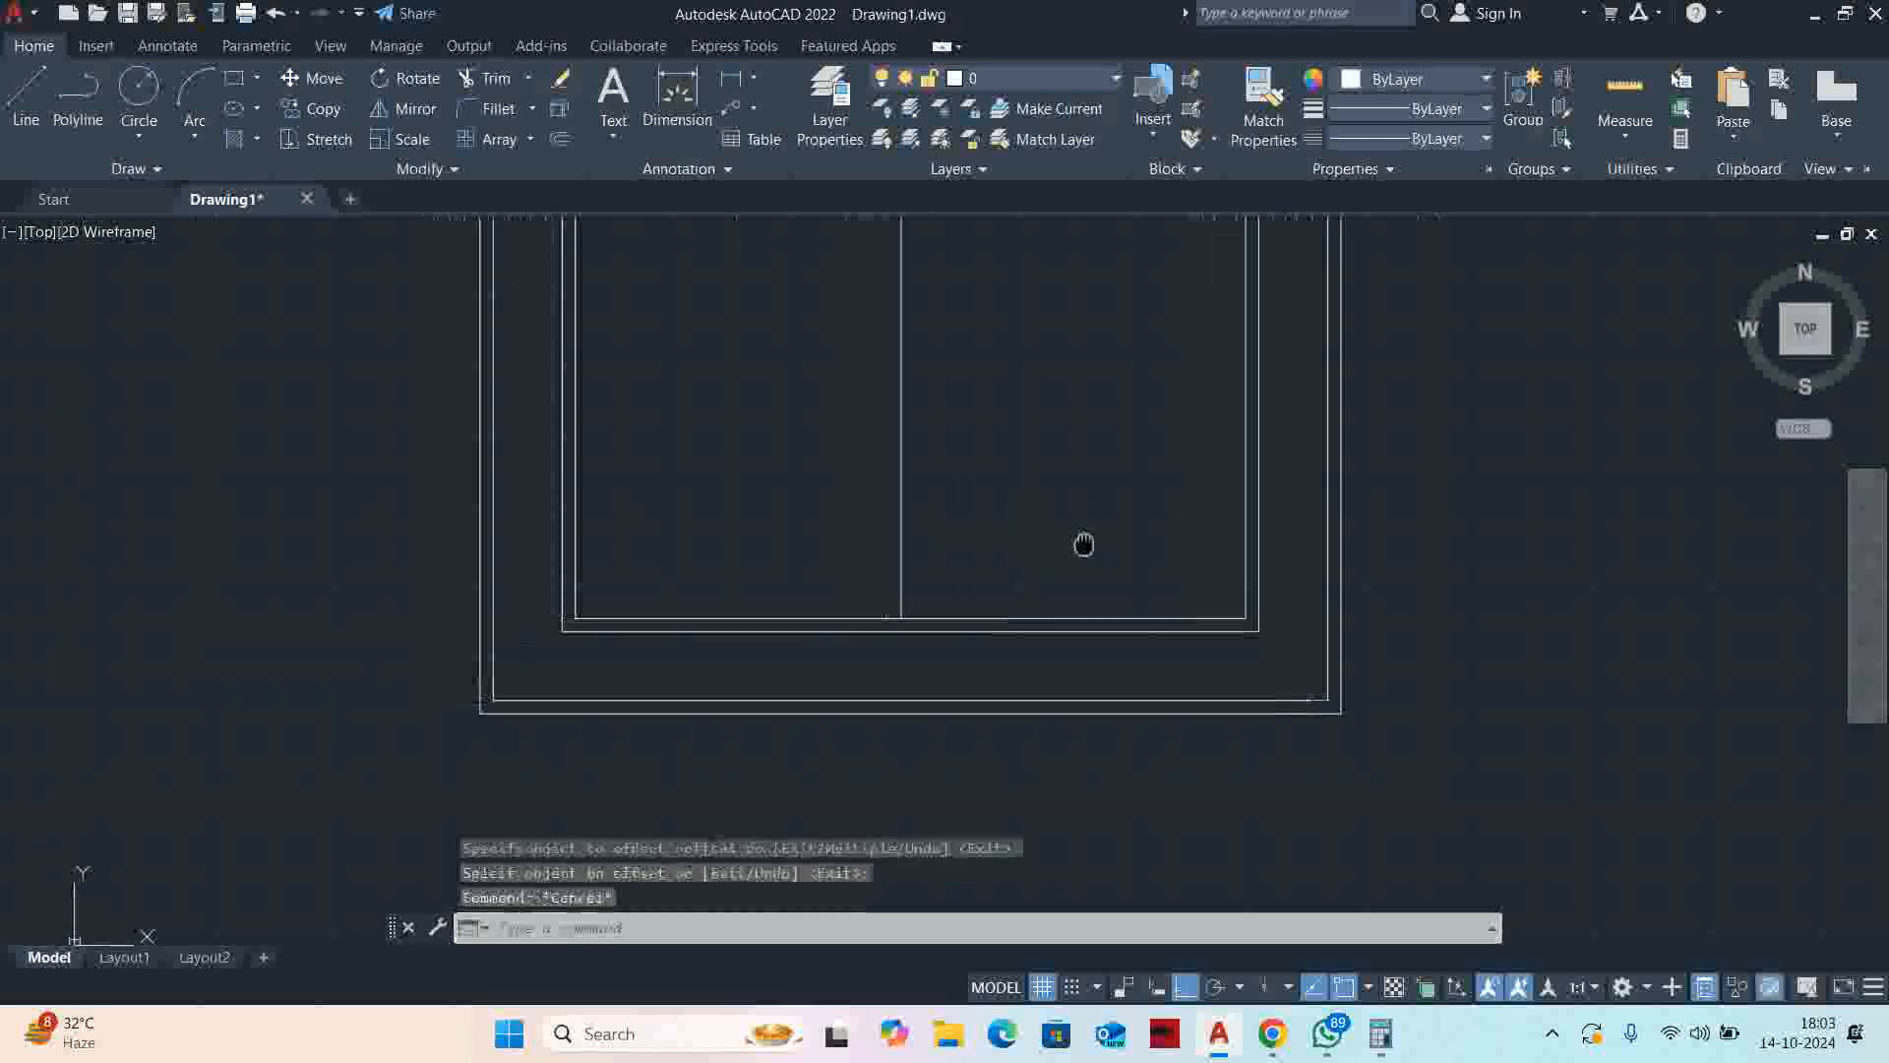
Offset the inner line of the building's lower wall 5000 upward as a horizontal partition line
key(Return)
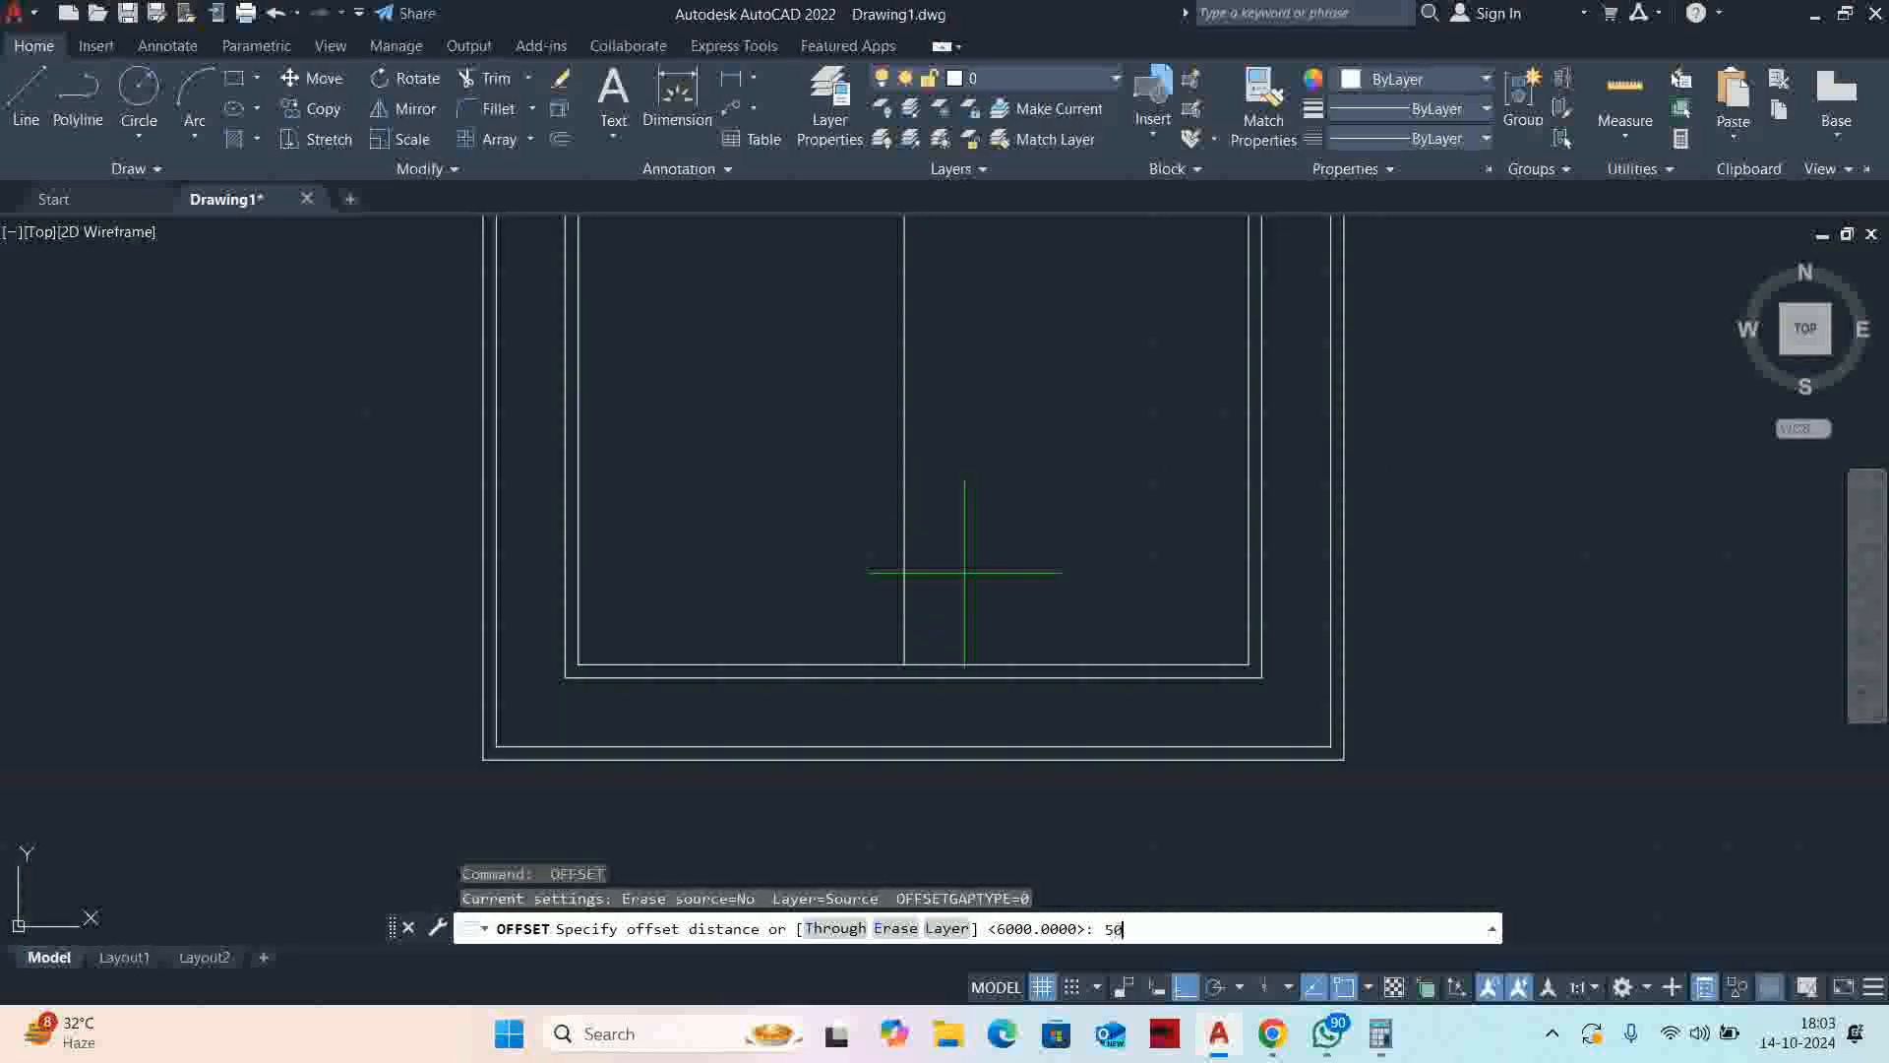
key(Return)
click(999, 661)
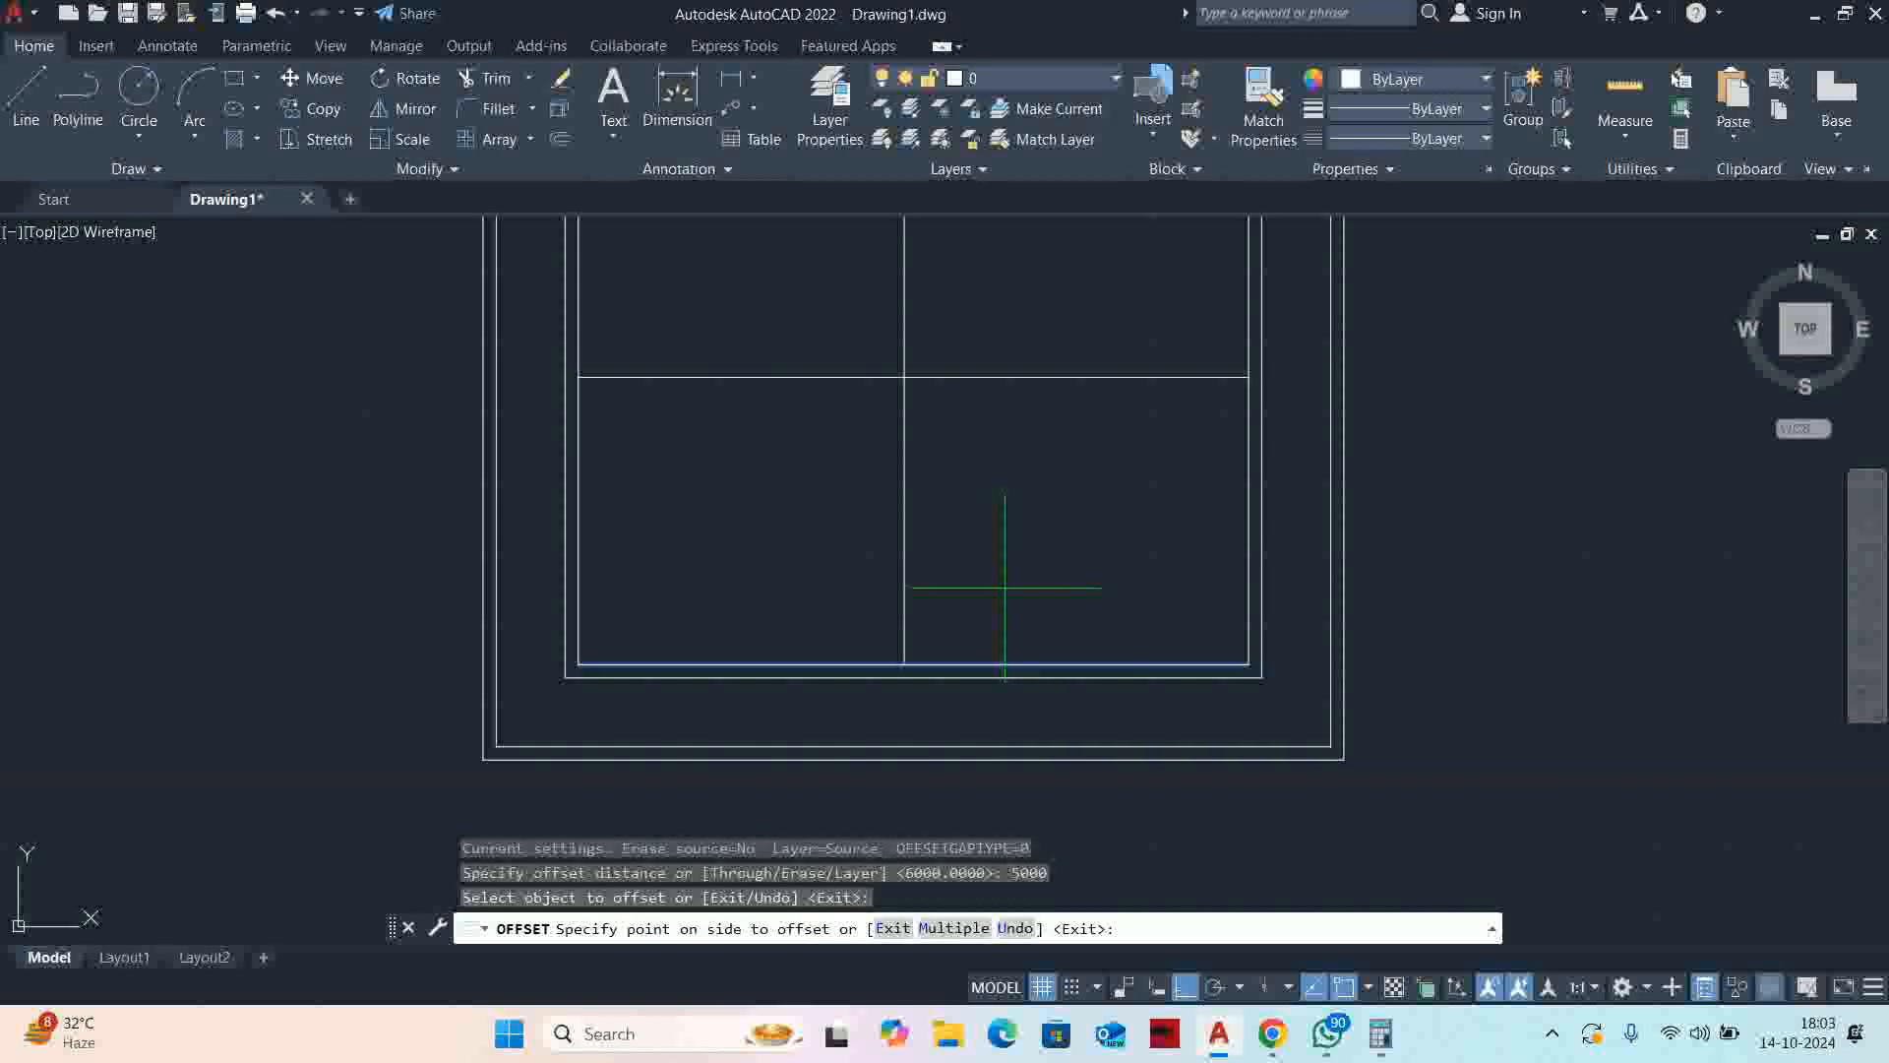
click(1007, 541)
key(Return)
middle_drag(1007, 535, 1012, 588)
Offset the vertical partition line 100 to the left and the horizontal partition line 100 upward
key(Return)
text(100)
key(Return)
click(904, 480)
click(861, 487)
click(1045, 438)
click(1020, 295)
middle_drag(1003, 503, 1070, 426)
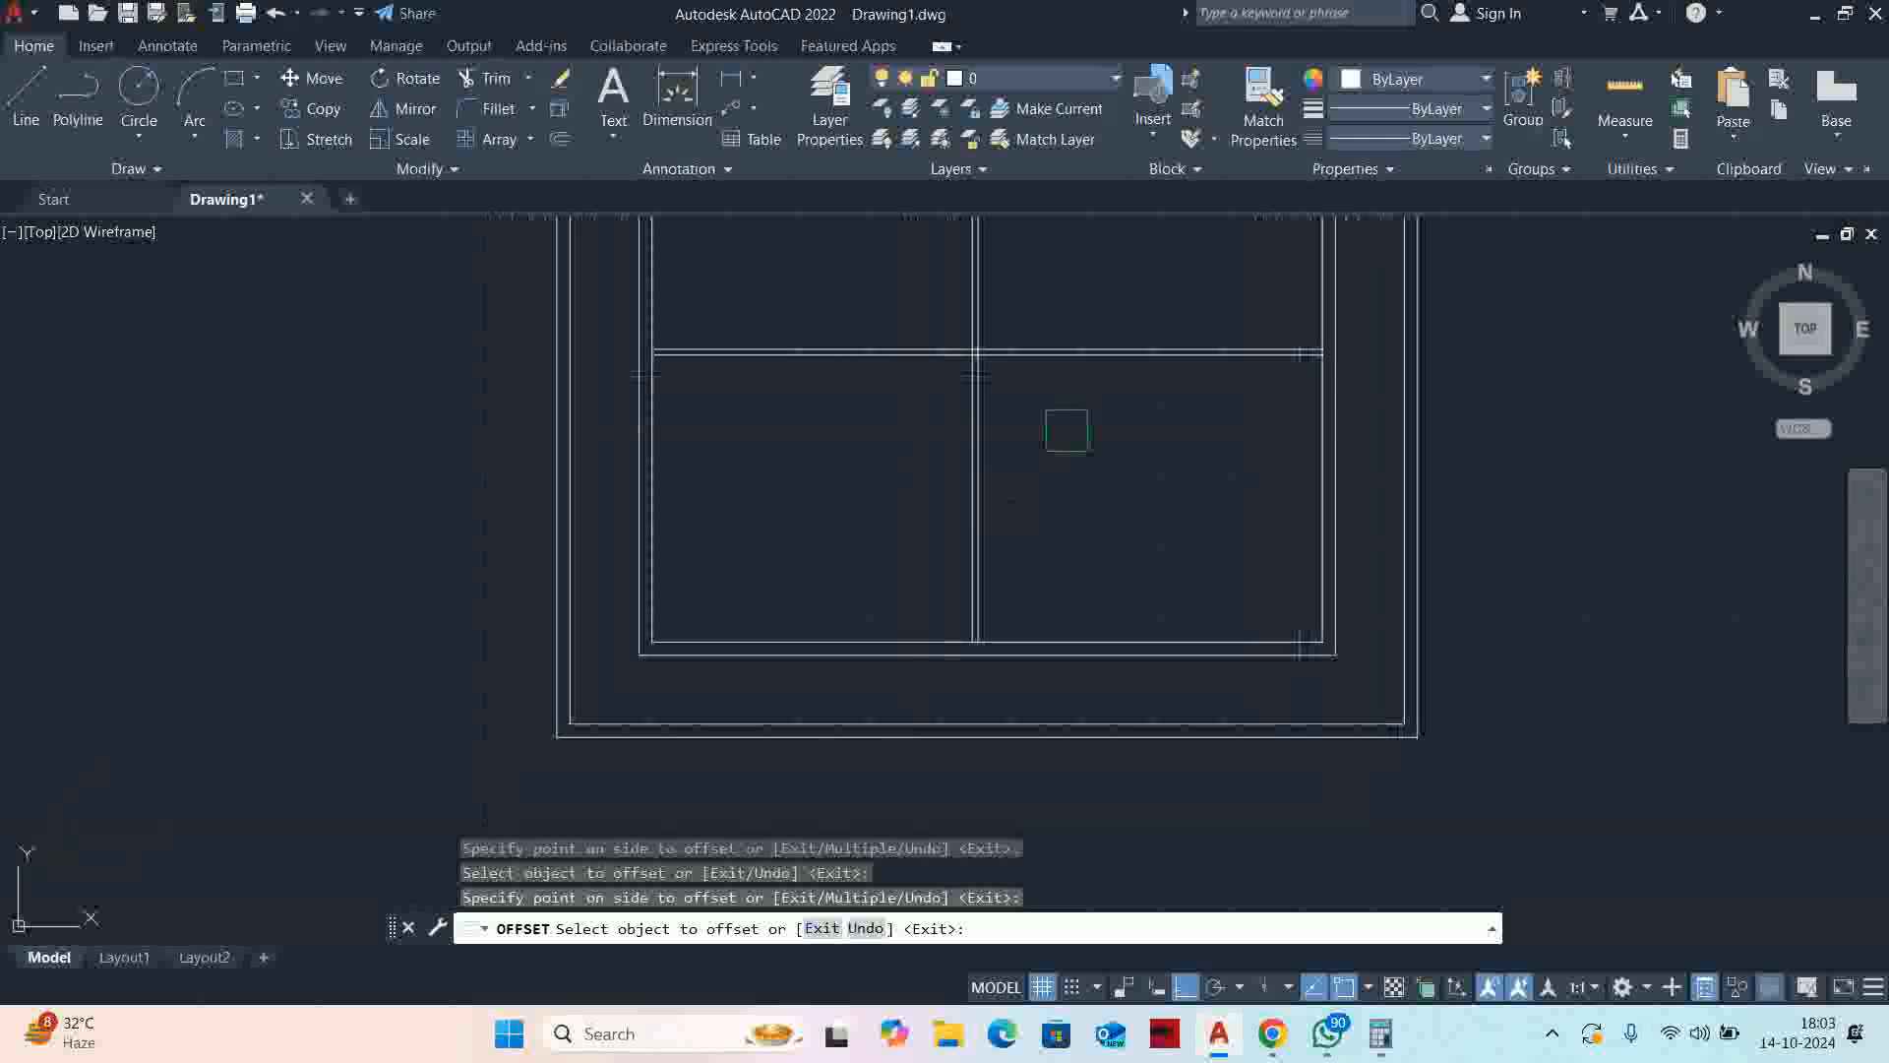
key(Escape)
key(Escape)
key(Escape)
key(Escape)
middle_drag(915, 531, 886, 462)
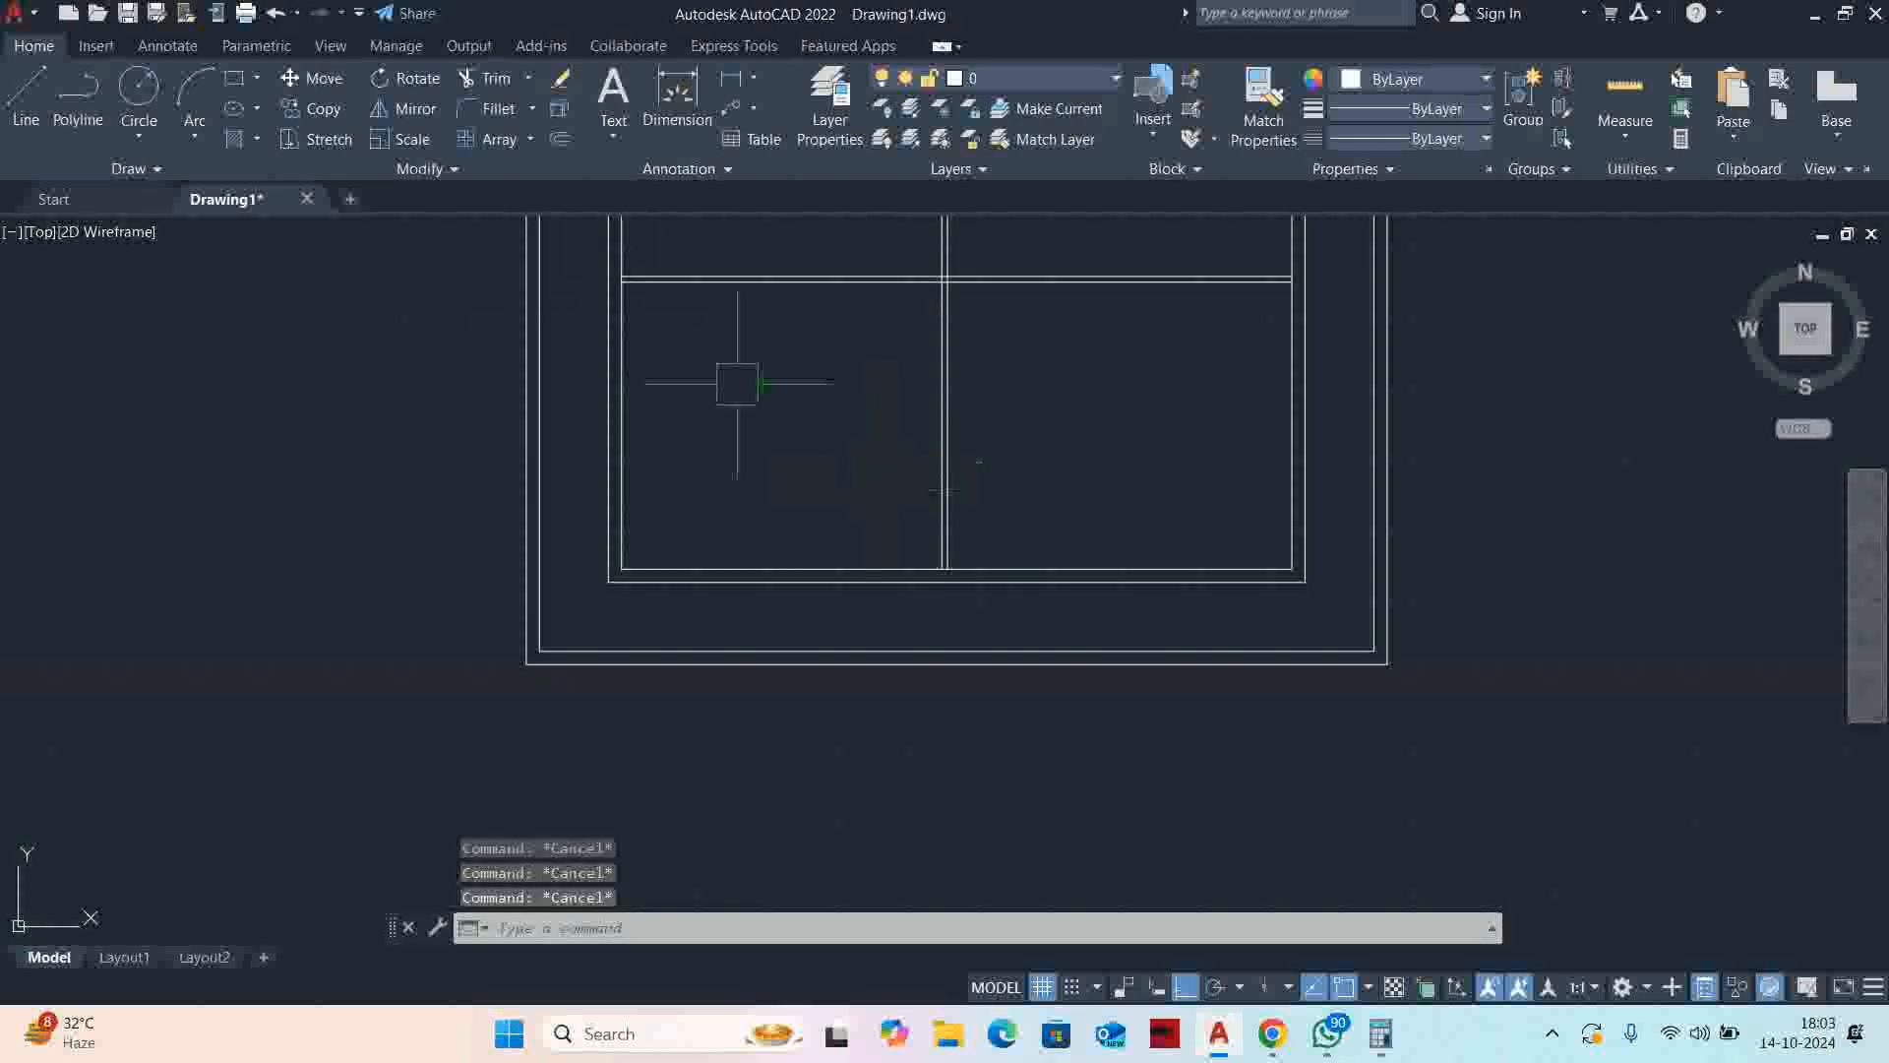
Offset the right vertical partition line 230 to the left and delete the partition line spaced 100 from it
key(Return)
text(230)
key(Return)
scroll(936, 499, up, 4)
click(969, 488)
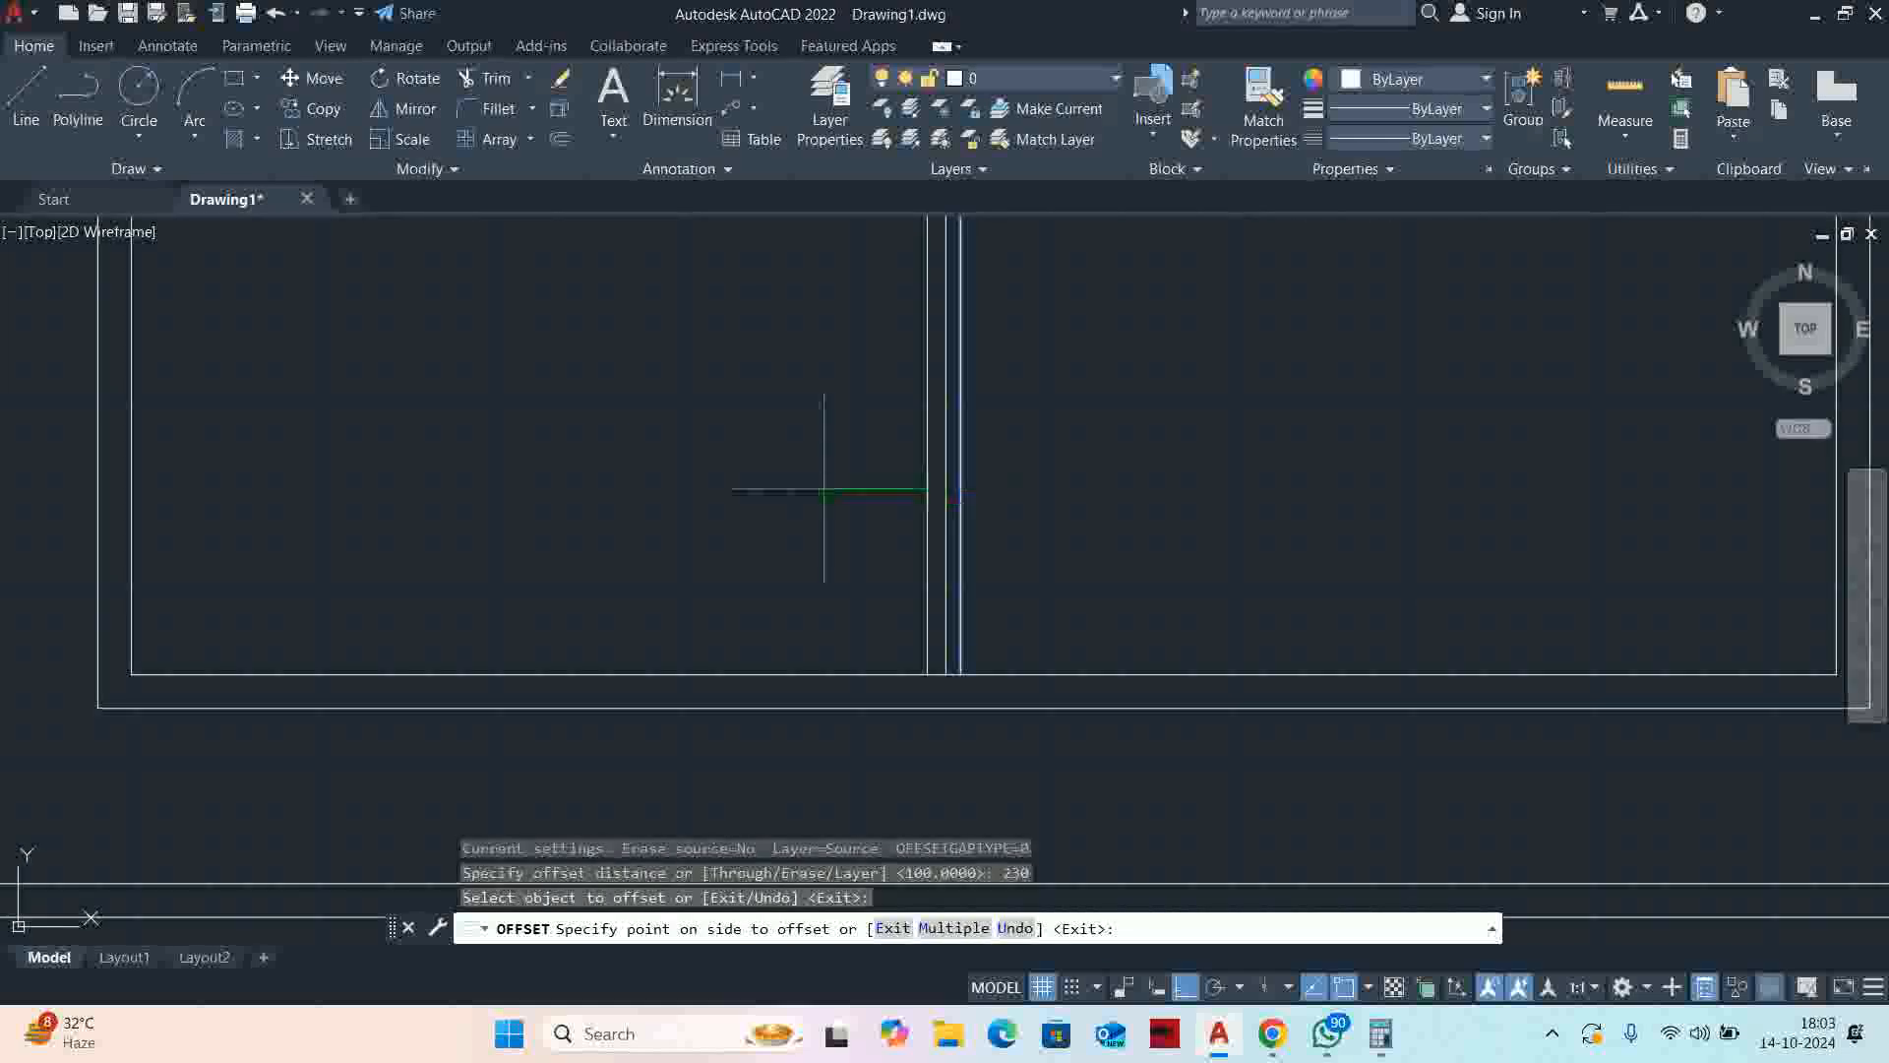
click(827, 487)
key(Escape)
key(Escape)
scroll(947, 474, up, 2)
click(926, 469)
scroll(962, 434, down, 5)
key(Delete)
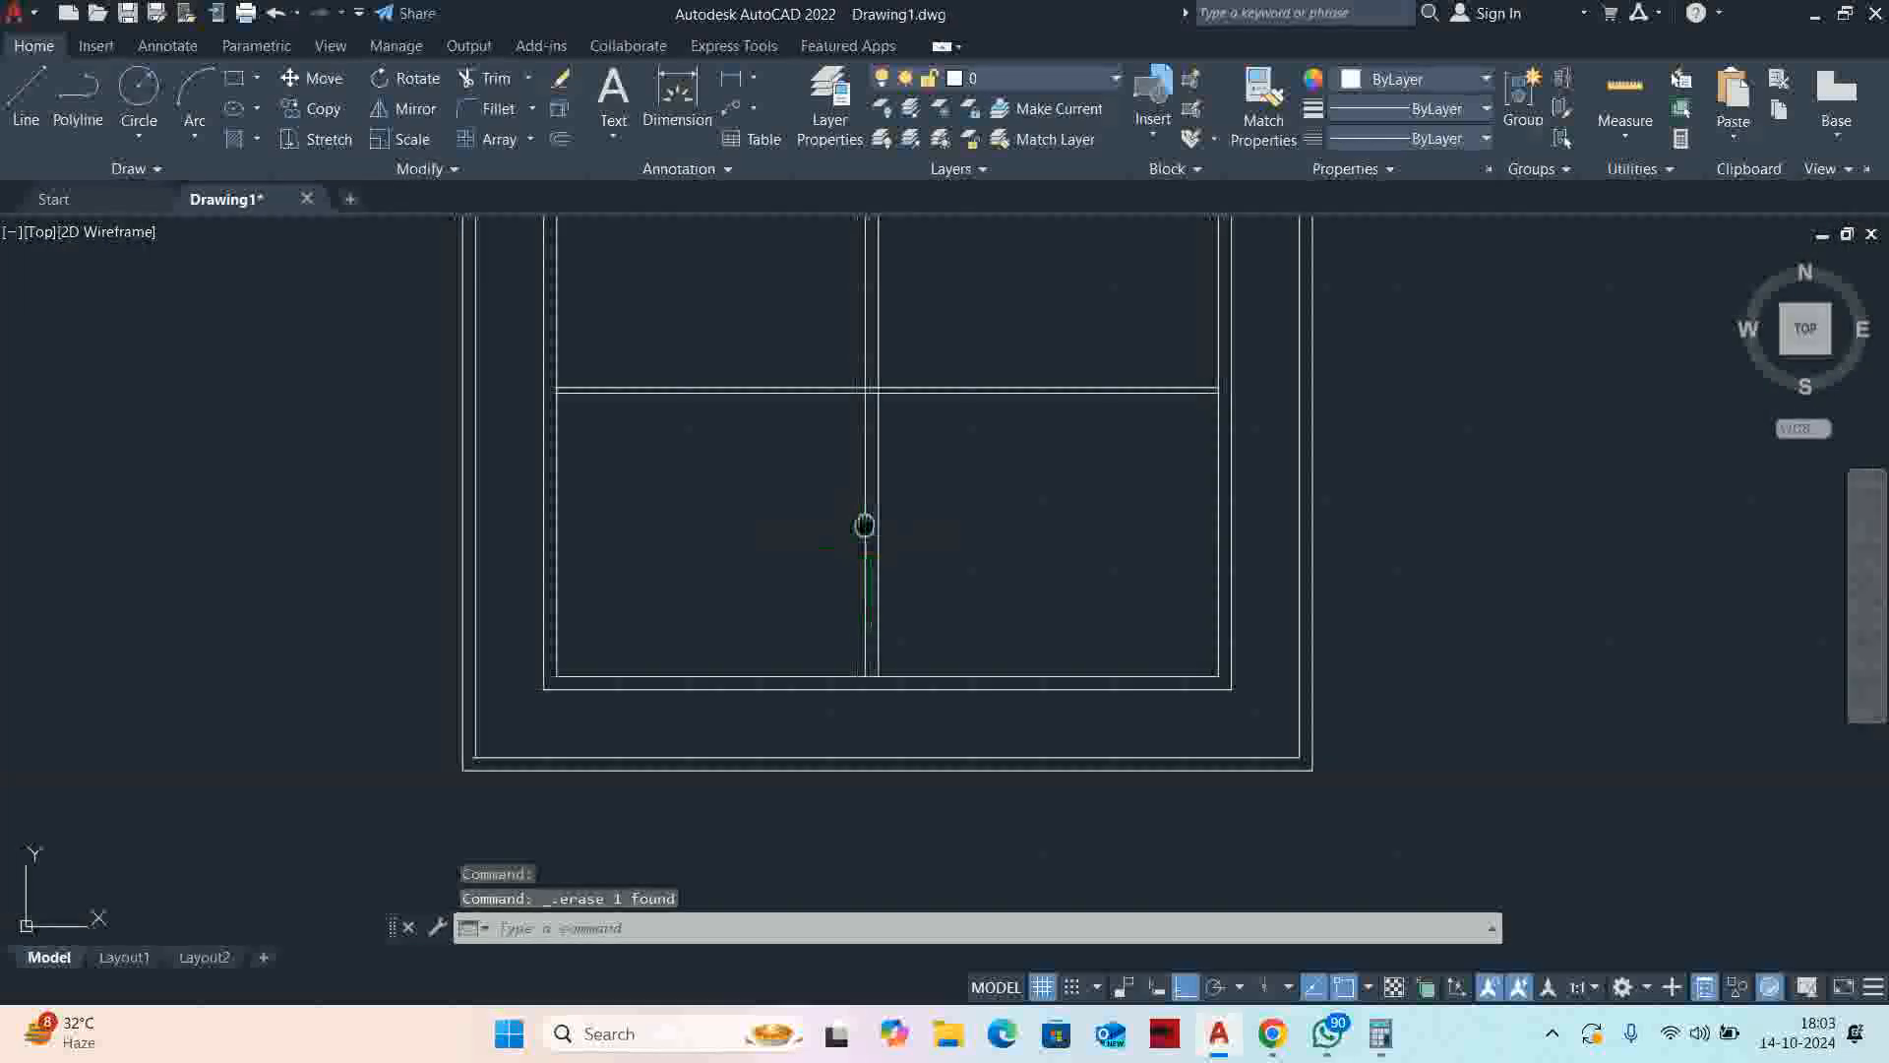
Trim the building walls to cut out the lower-left room, extending the partition lines to the outer wall faces
scroll(885, 450, up, 2)
key(Escape)
key(Escape)
text(tr)
key(Return)
drag(975, 417, 767, 401)
middle_drag(754, 467, 856, 387)
middle_drag(899, 614, 950, 304)
shift+click(995, 478)
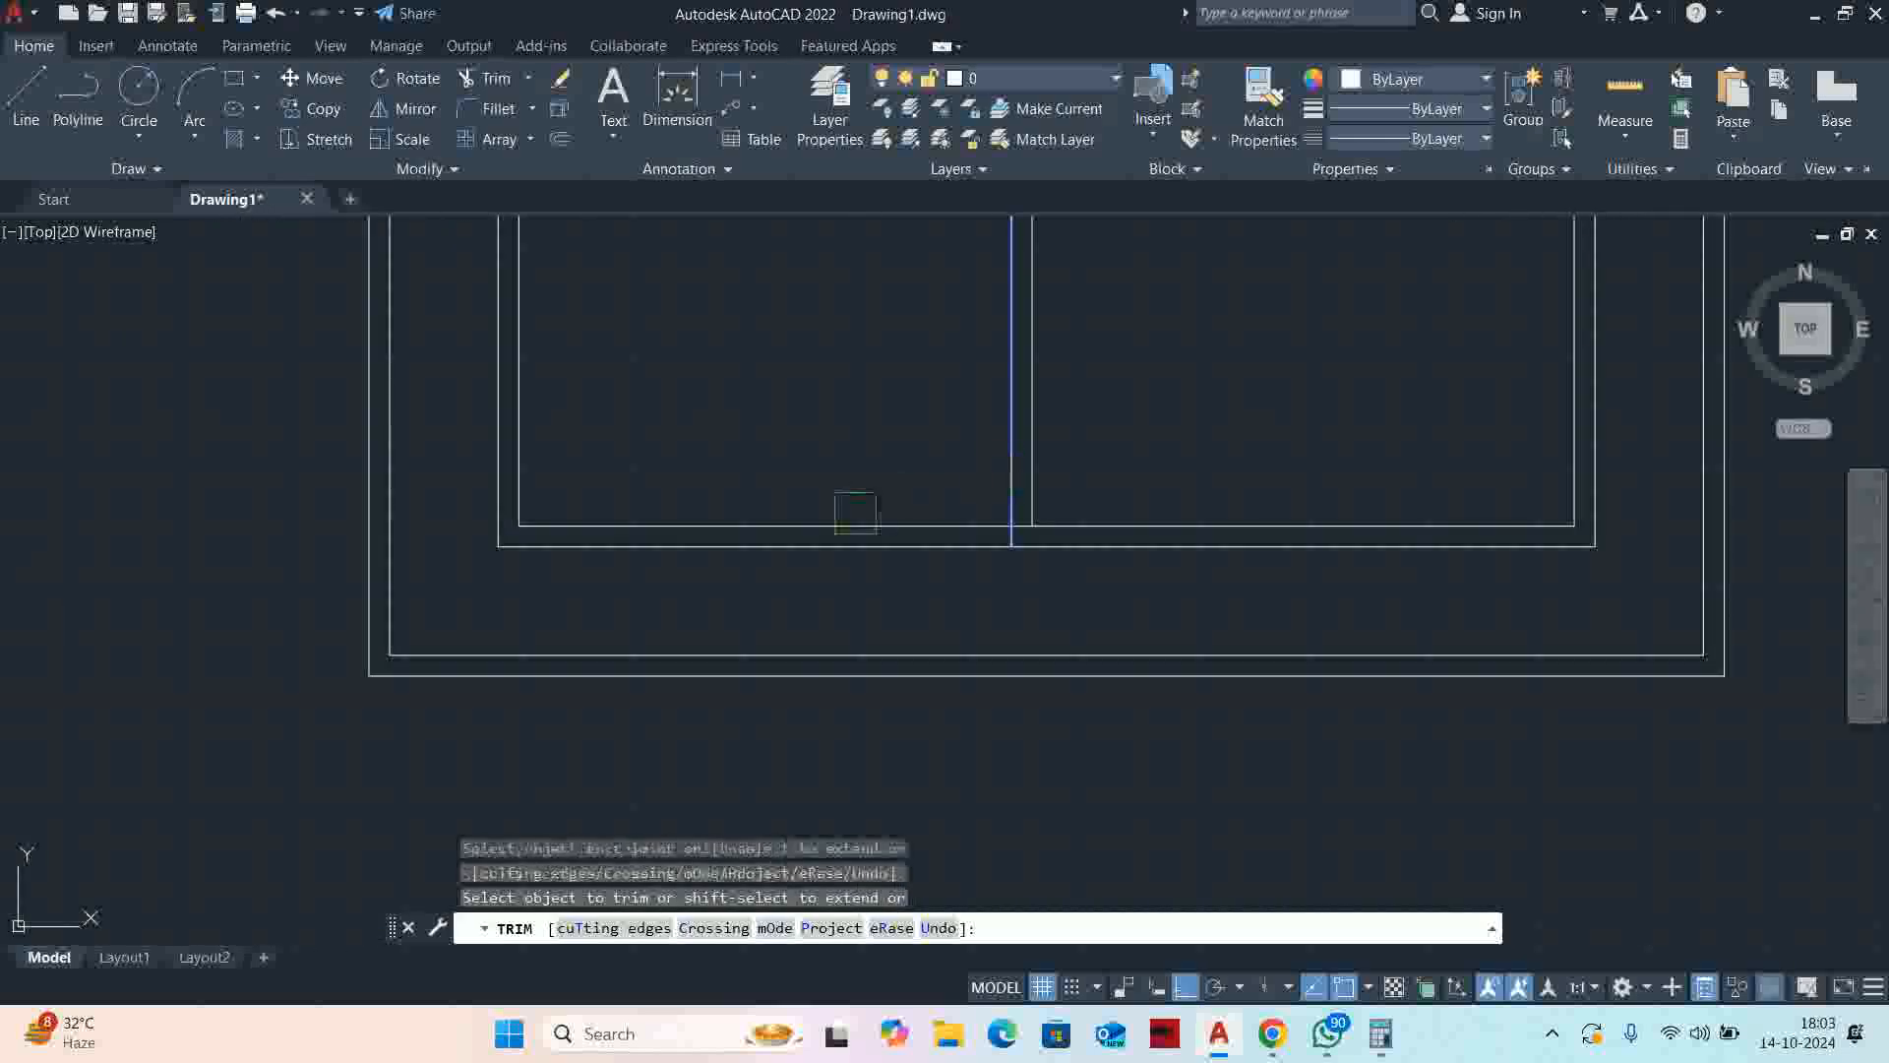
middle_drag(678, 411, 853, 719)
shift+click(747, 397)
middle_drag(876, 450, 543, 515)
scroll(551, 514, down, 2)
key(Escape)
key(Escape)
Move the upper line of the horizontal partition 130 upward
scroll(1024, 450, up, 2)
key(Escape)
text(s)
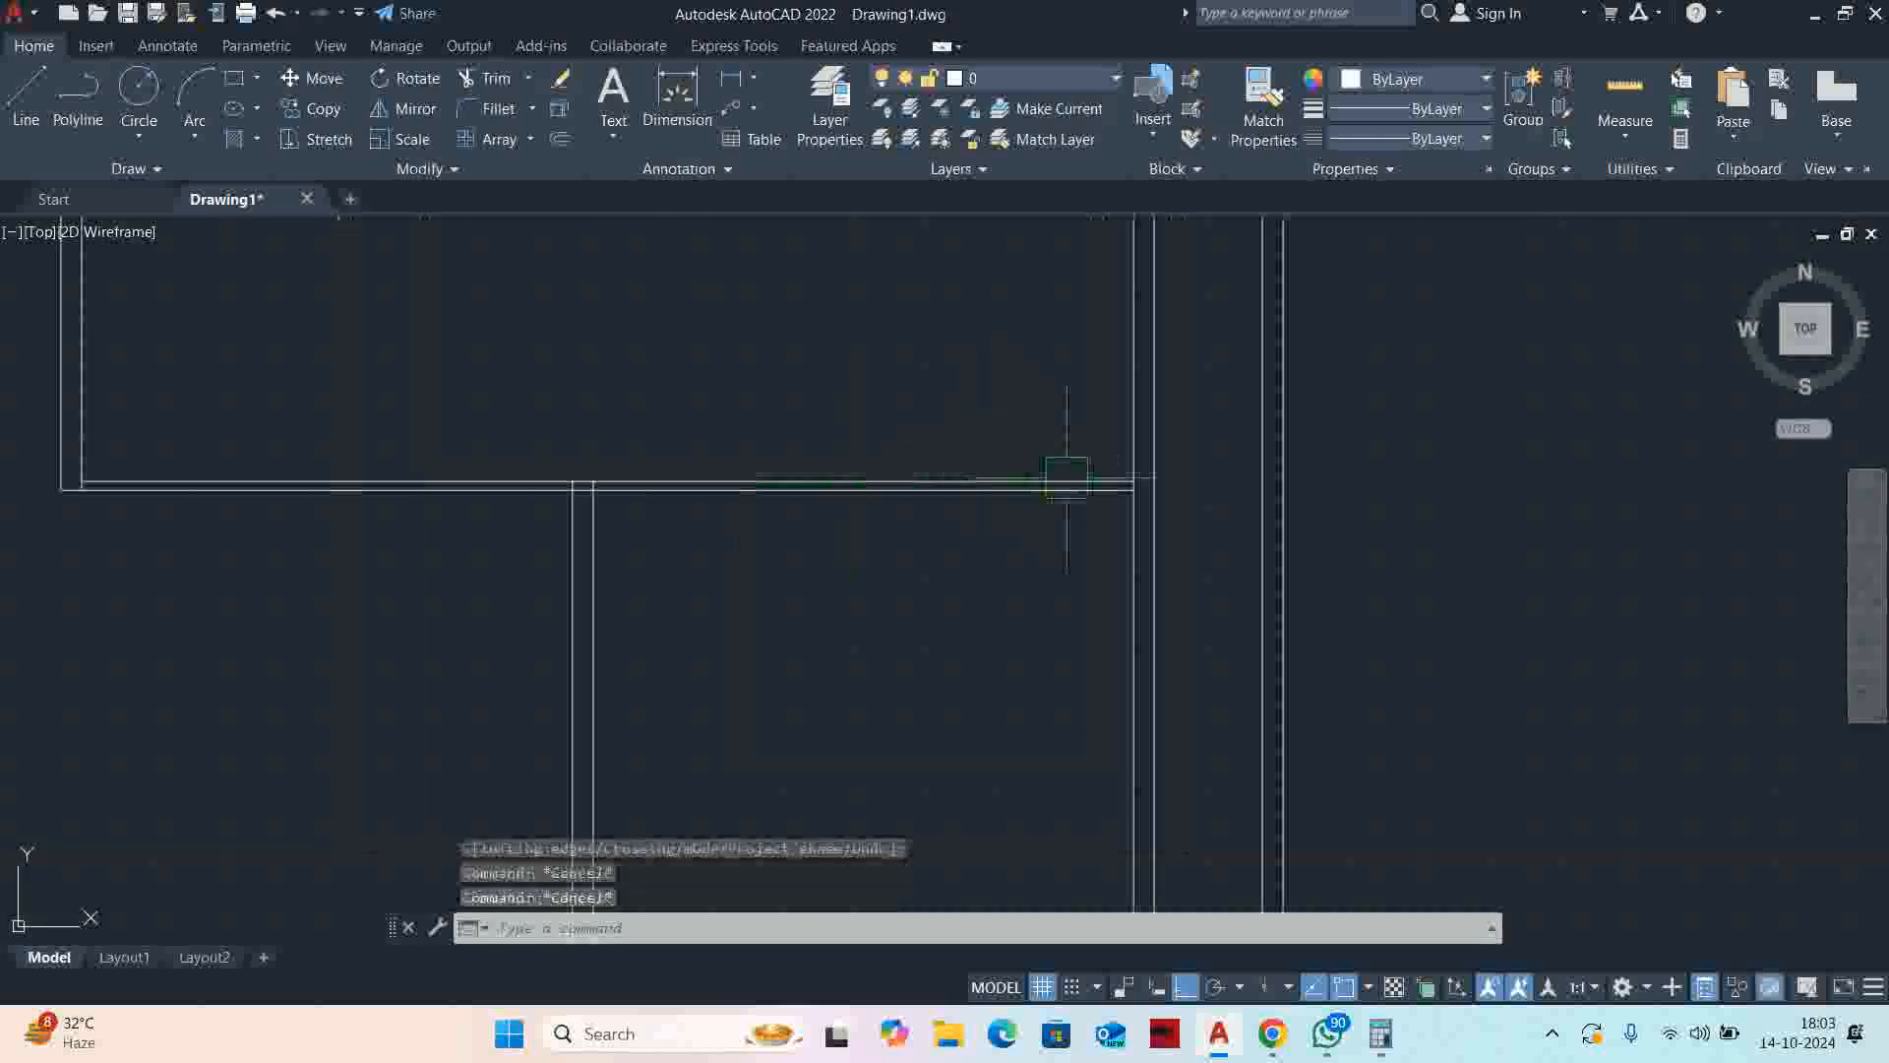
key(Return)
scroll(1105, 488, up, 3)
key(Escape)
text(m)
key(Return)
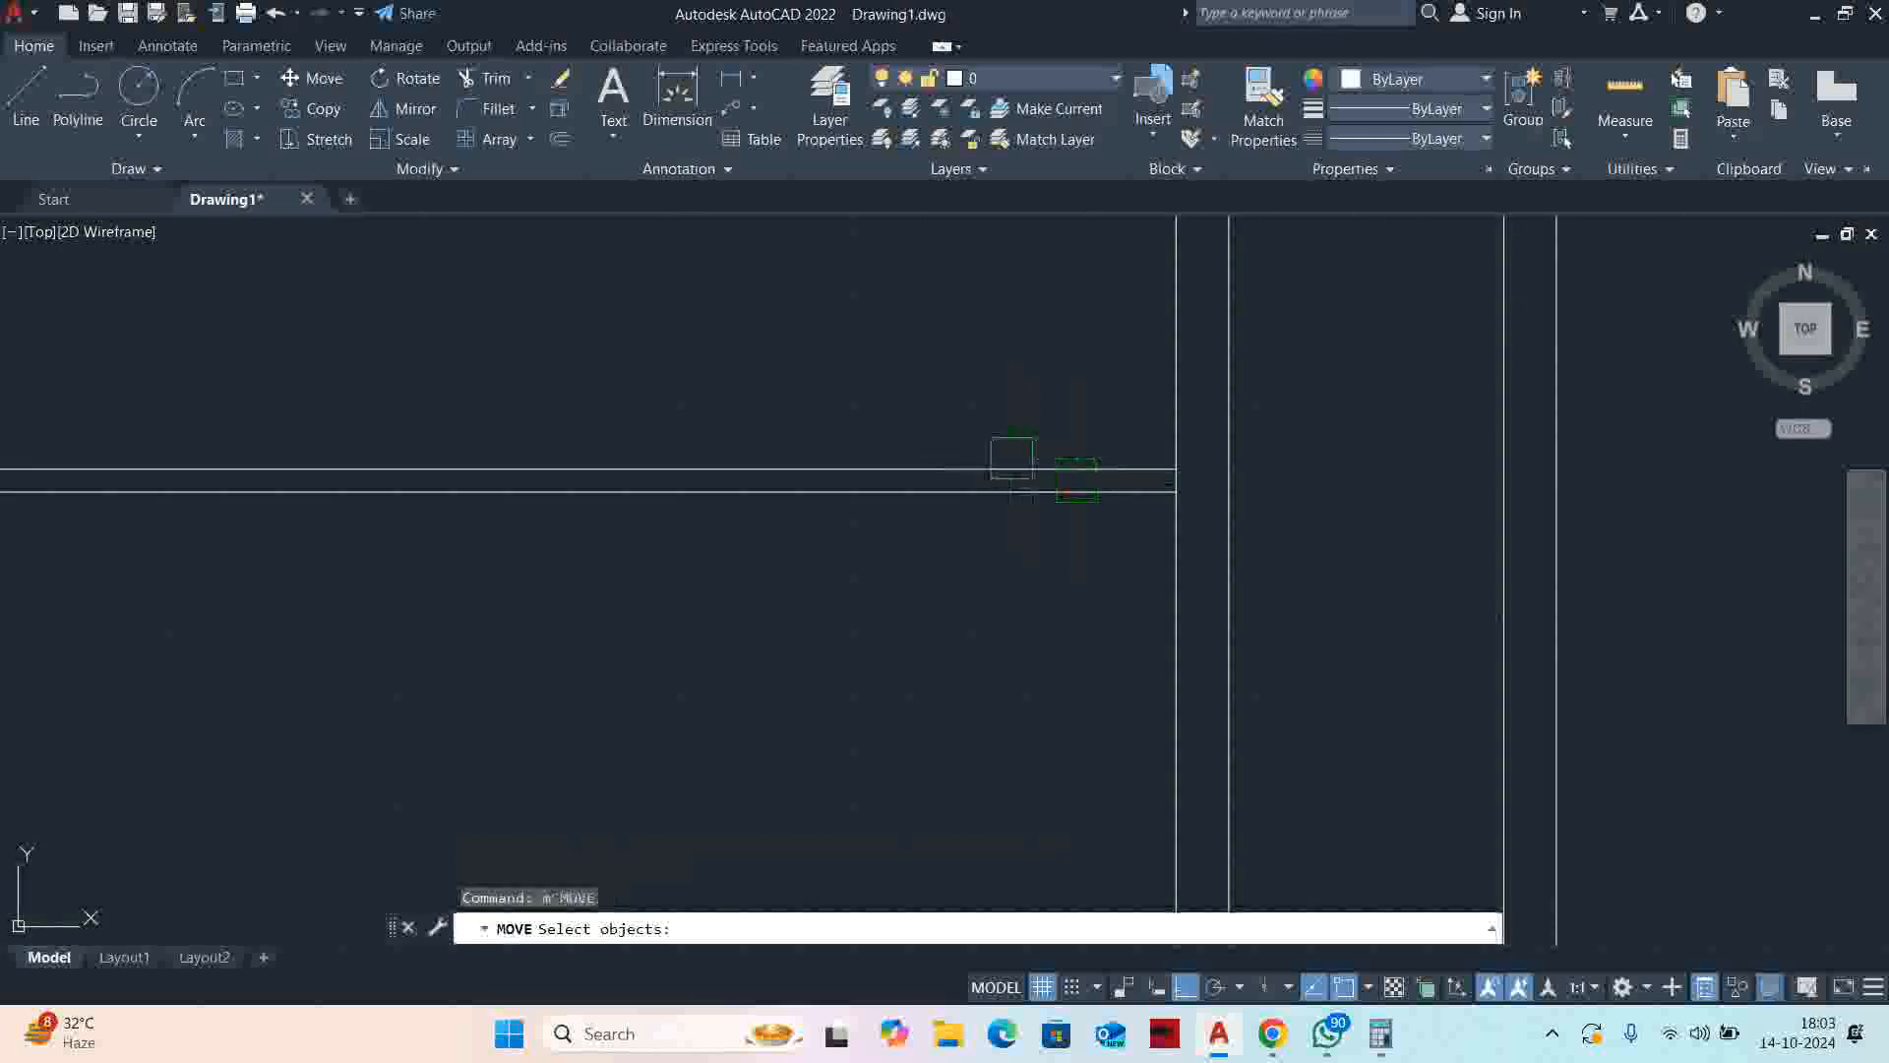
click(1024, 462)
key(Return)
click(983, 342)
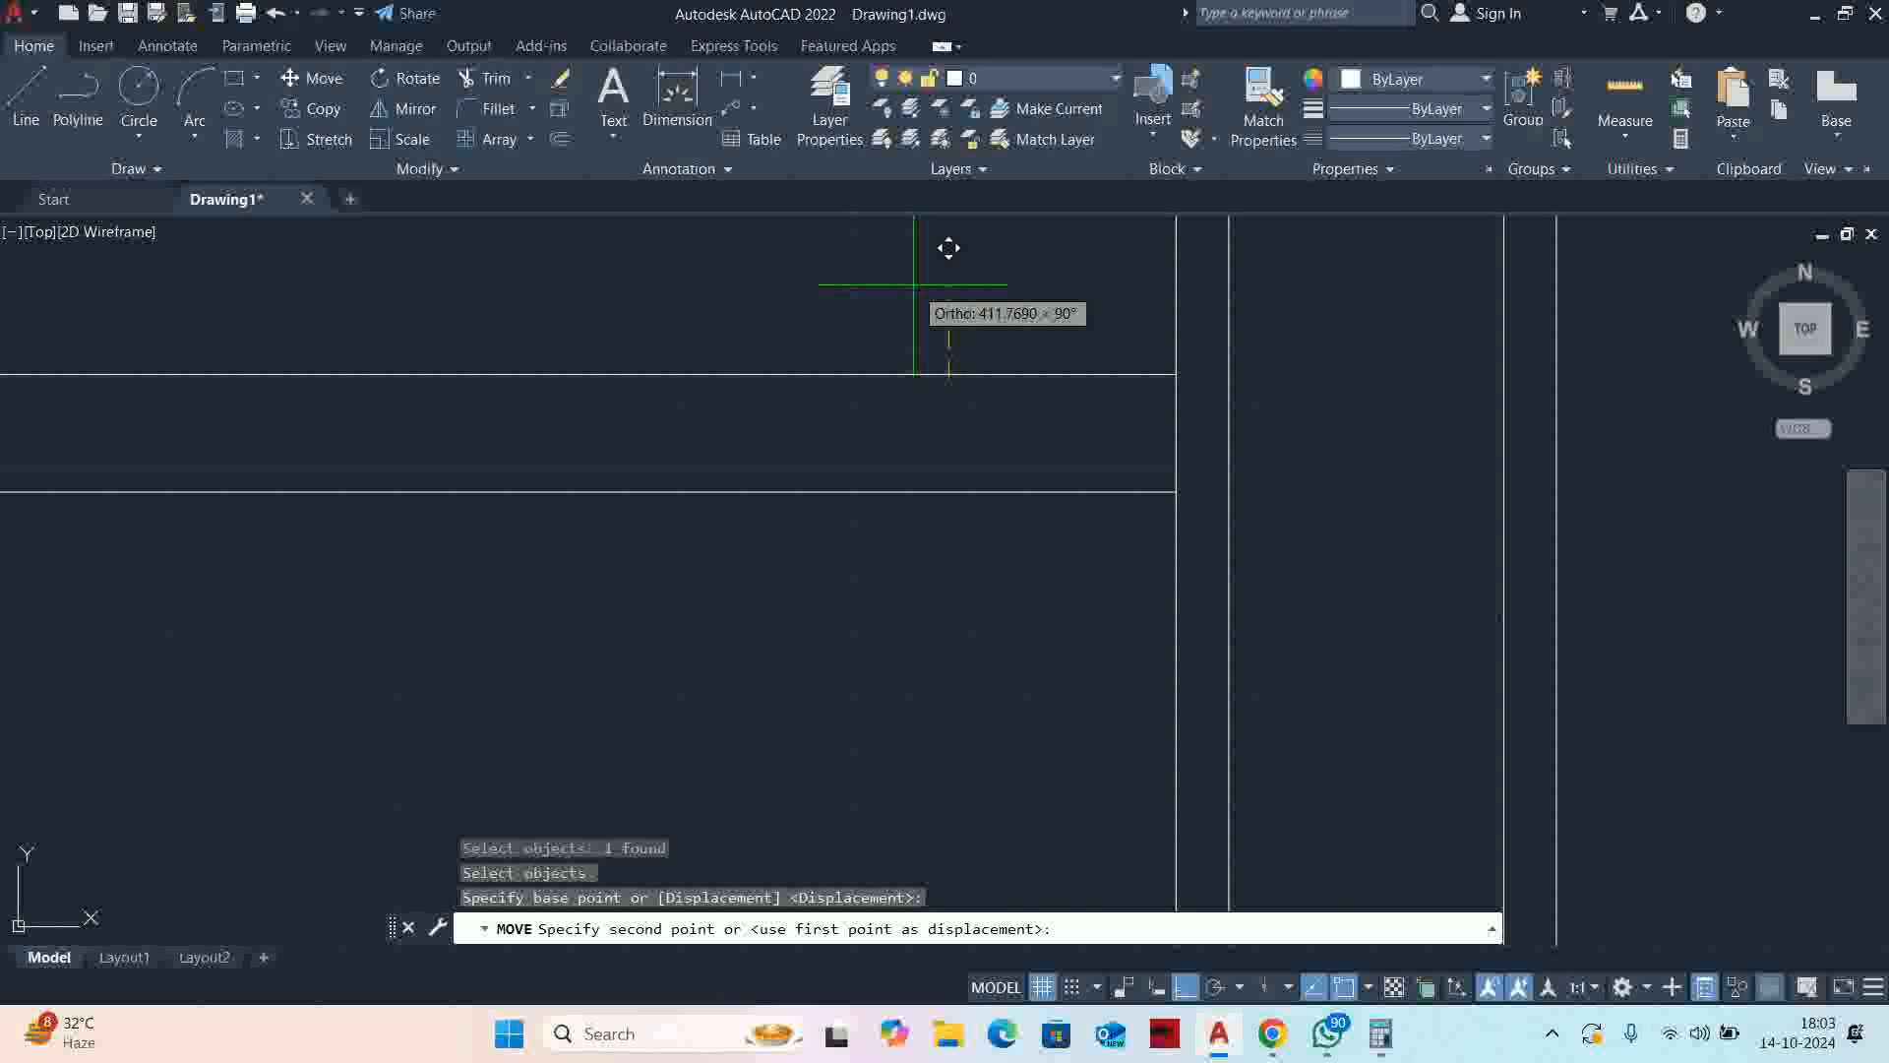
key(Return)
key(Escape)
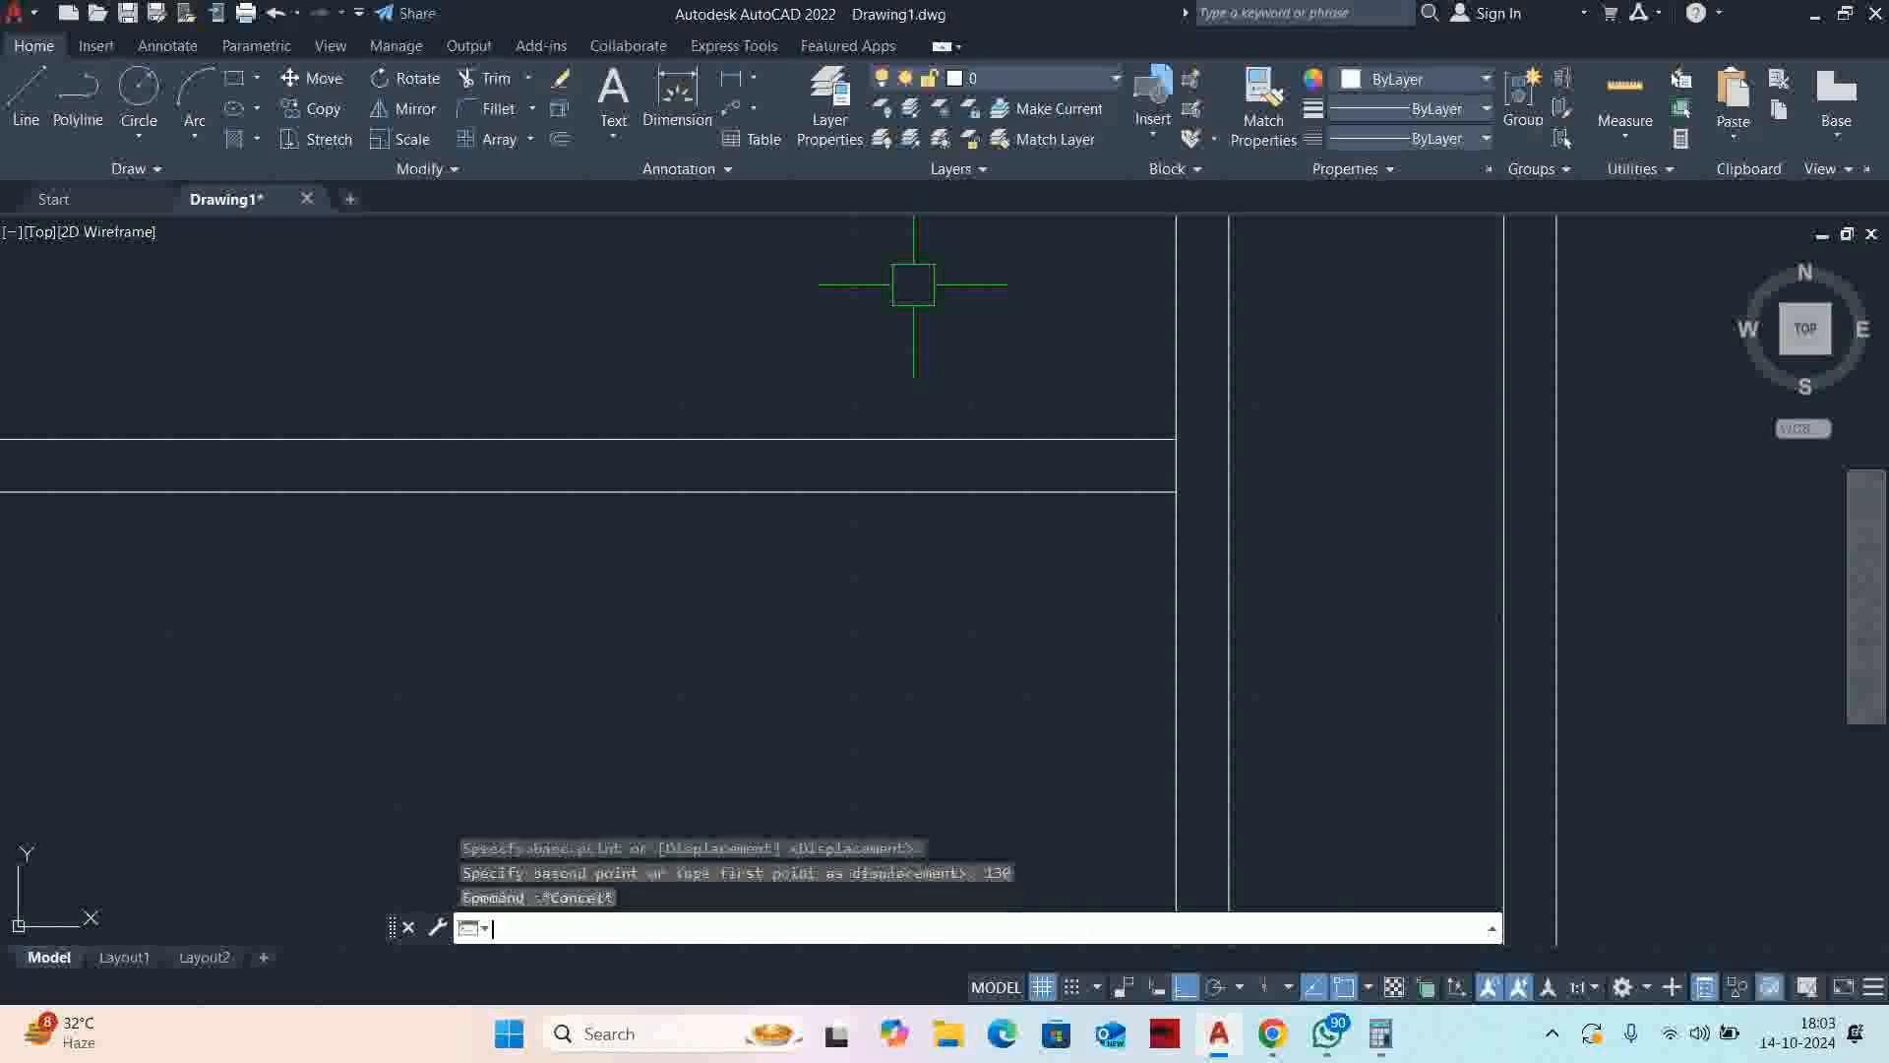
key(Escape)
Trim the overlapping line ends where the vertical partition meets the horizontal one and at the left wall corner
scroll(1049, 435, down, 4)
middle_drag(1046, 427, 1100, 380)
scroll(910, 421, up, 3)
key(Escape)
text(tr)
key(Return)
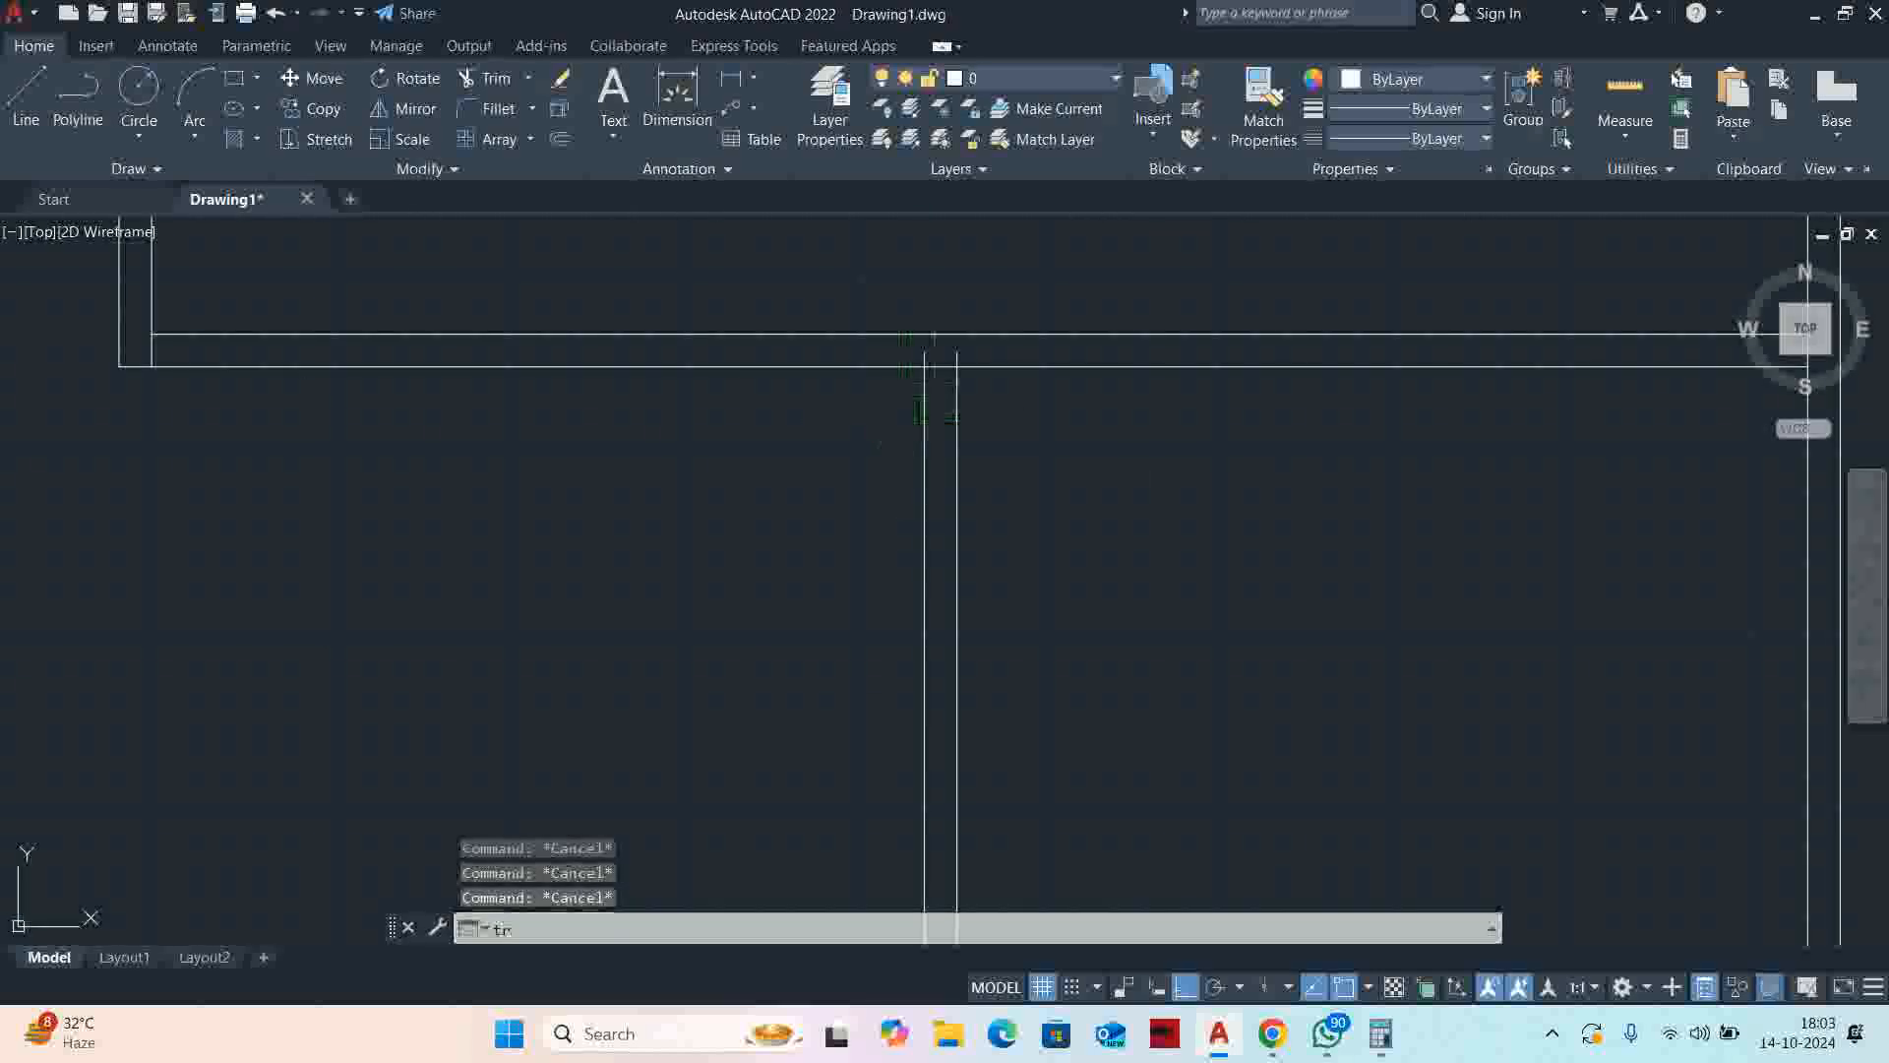
scroll(951, 369, up, 5)
click(830, 321)
click(1000, 317)
scroll(1004, 274, down, 5)
middle_drag(770, 307, 991, 412)
scroll(925, 386, up, 4)
click(841, 359)
scroll(853, 374, down, 5)
key(Return)
key(Escape)
middle_drag(933, 508, 926, 478)
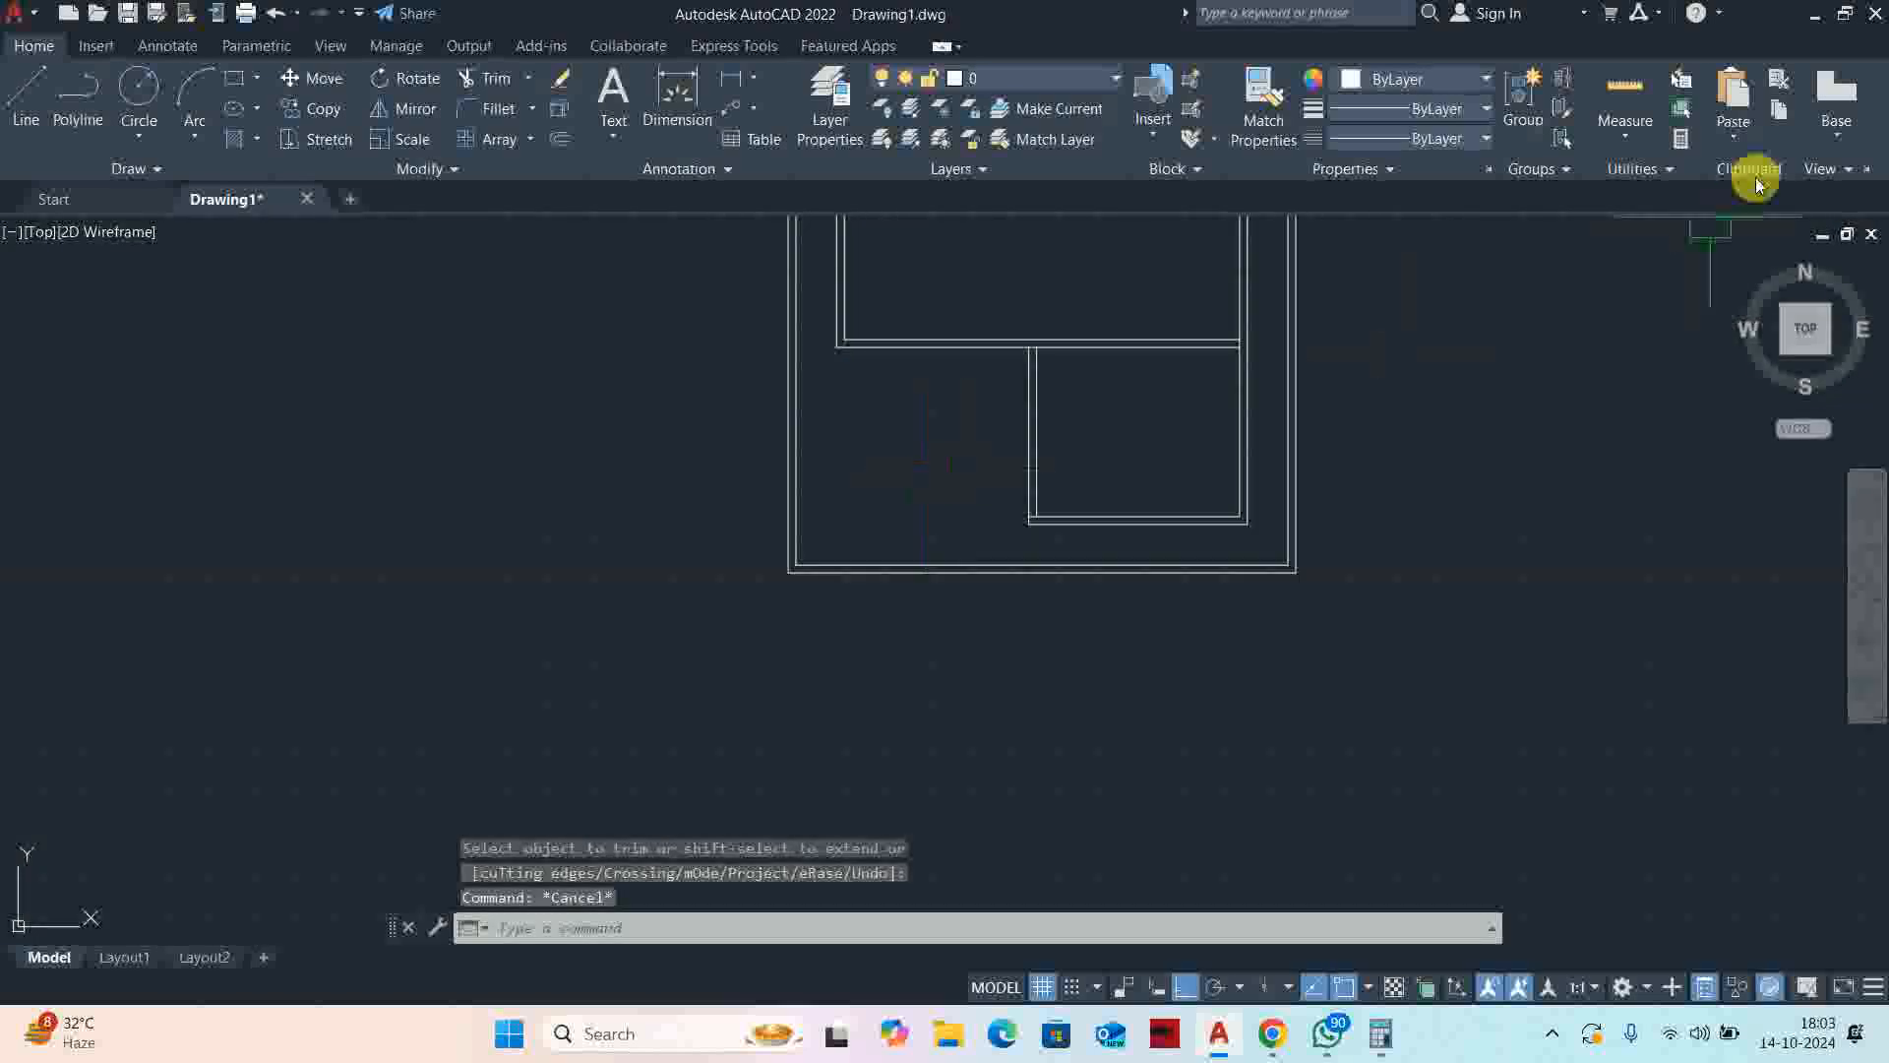
Measure the width and height of the open lower-left area with the quick Measure tool
click(1624, 89)
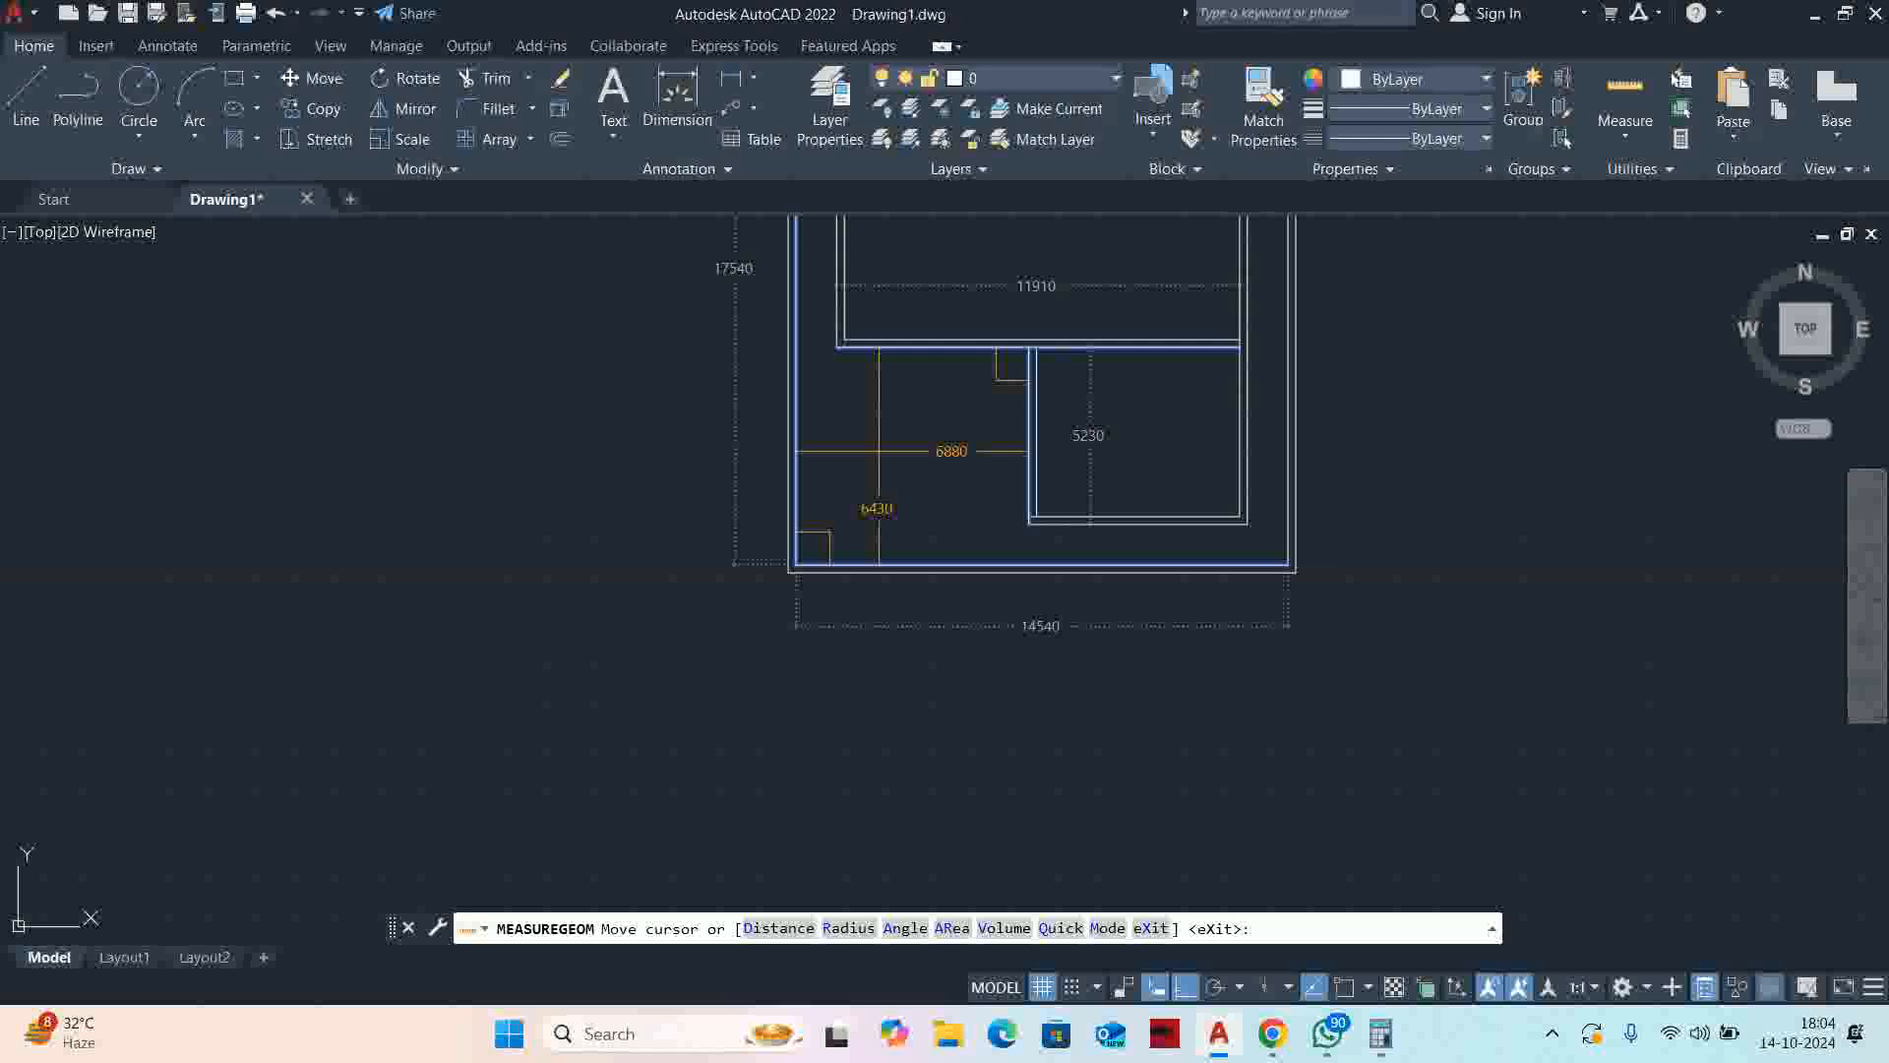
key(Escape)
key(Escape)
key(Escape)
scroll(1004, 383, up, 2)
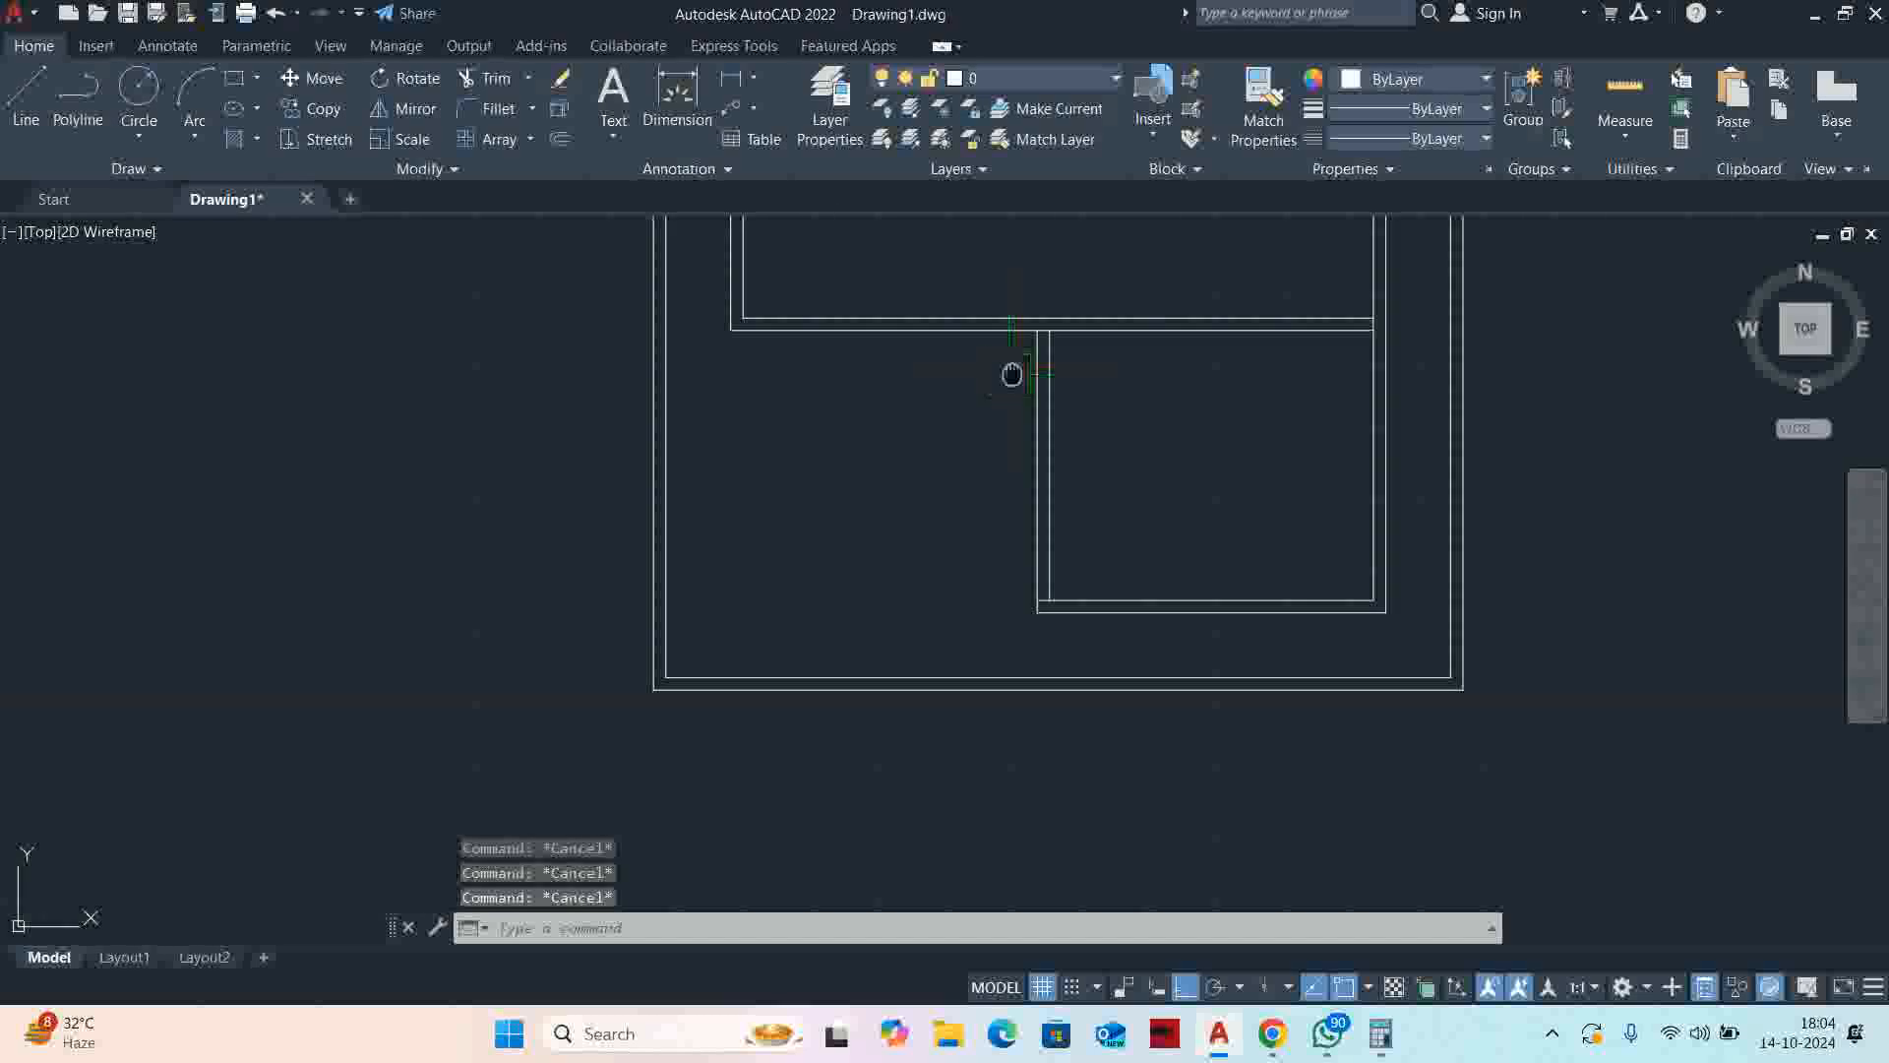
text(o)
key(Return)
key(Escape)
key(Escape)
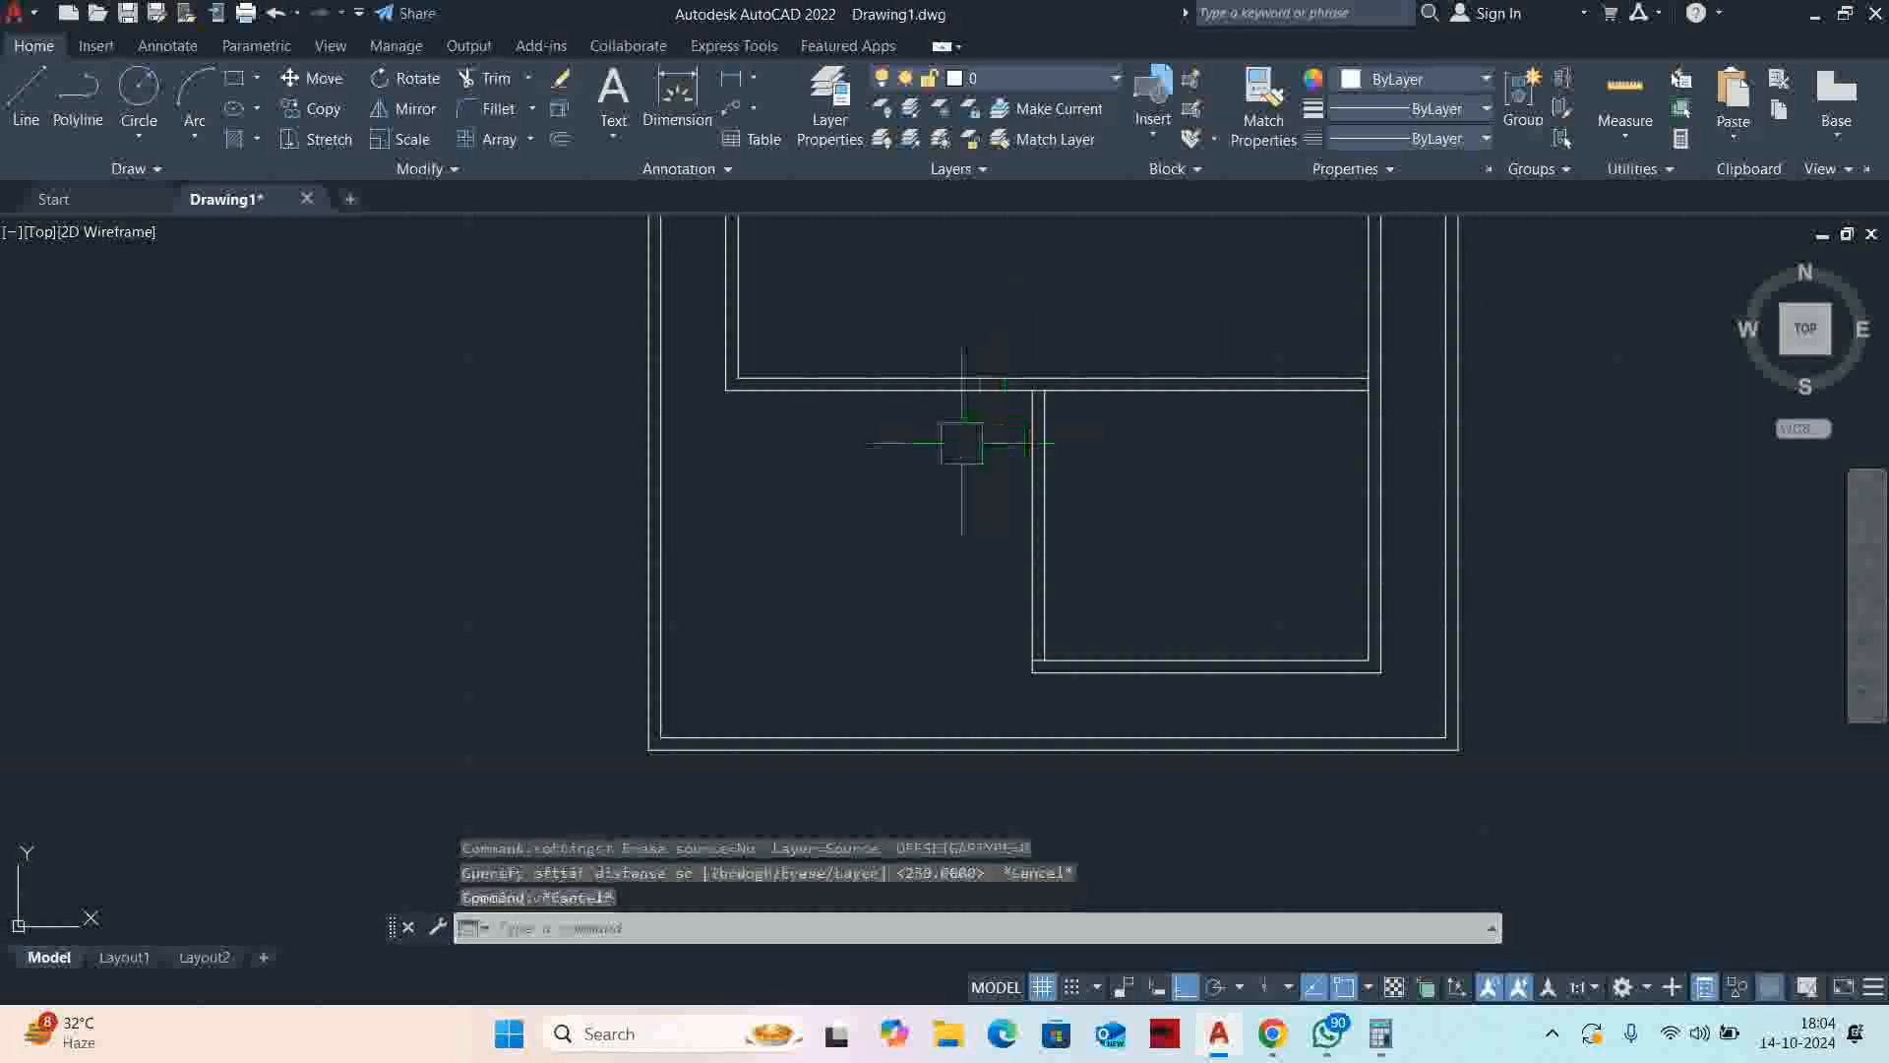
middle_drag(955, 656, 979, 562)
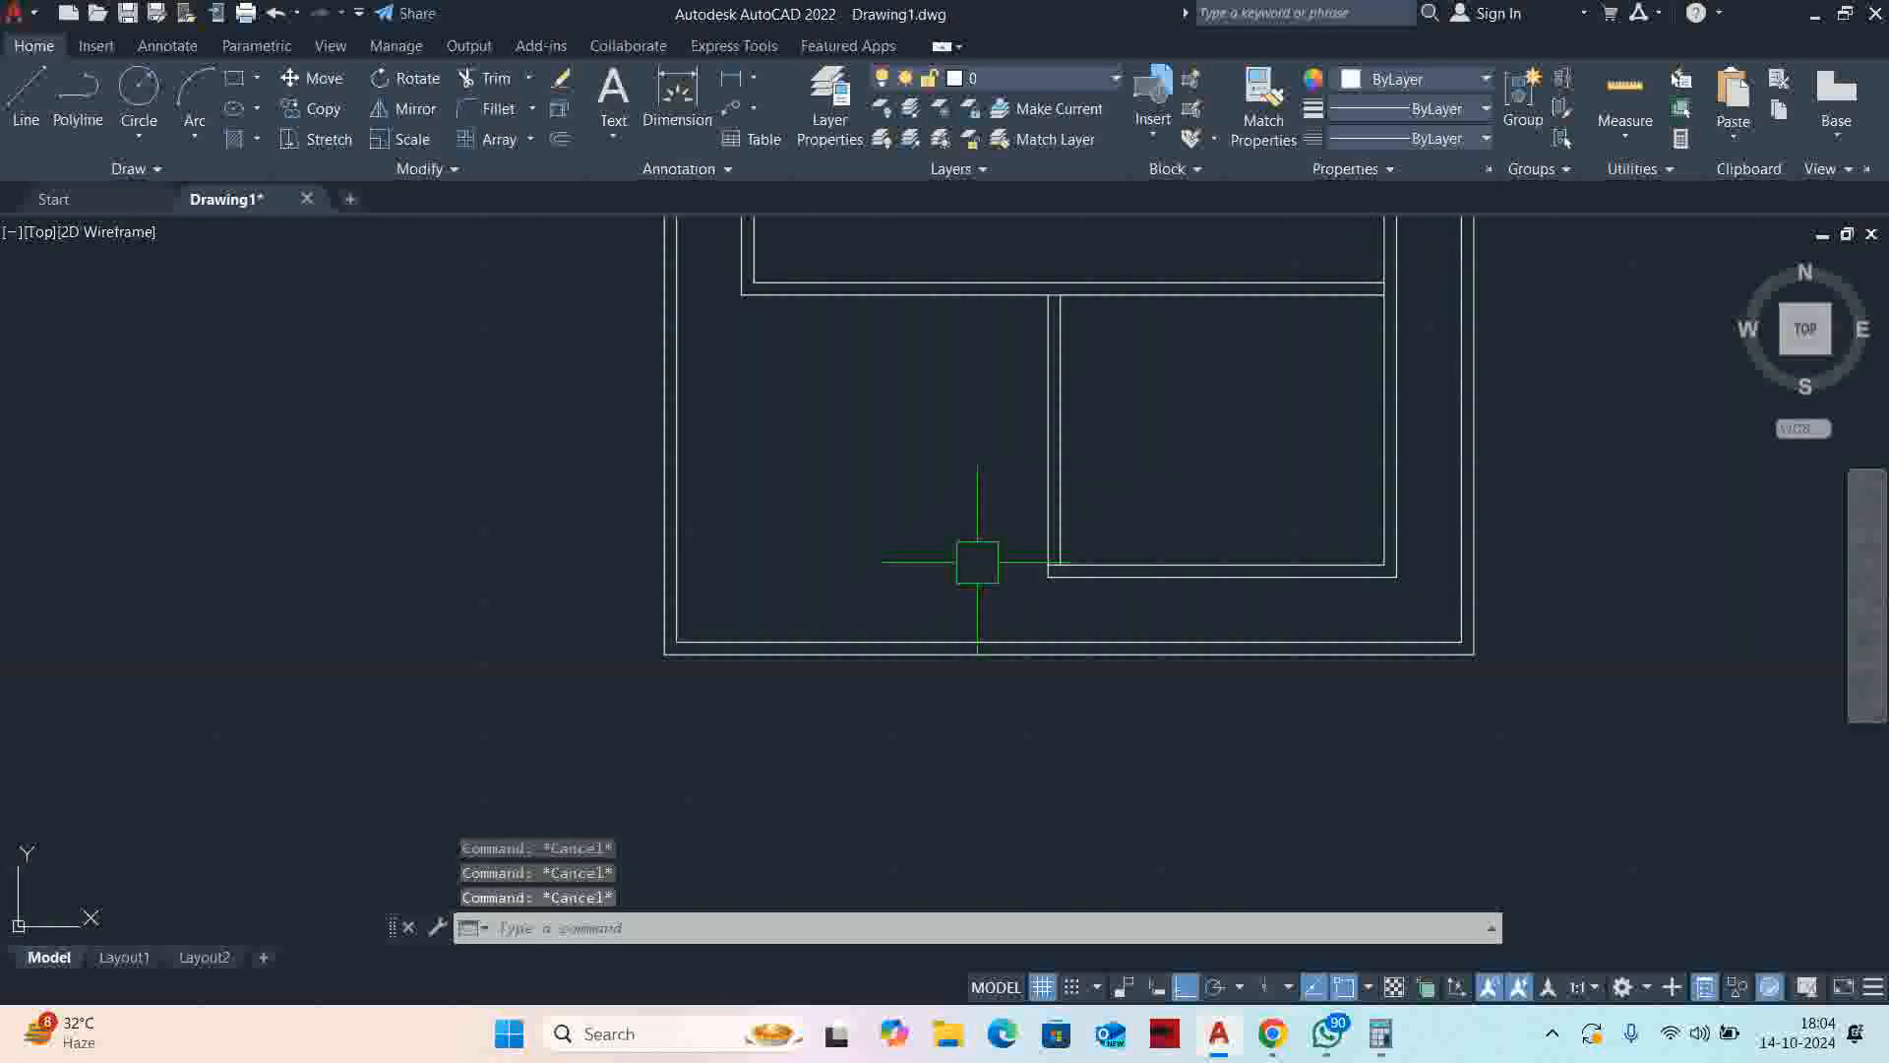
click(923, 640)
key(Escape)
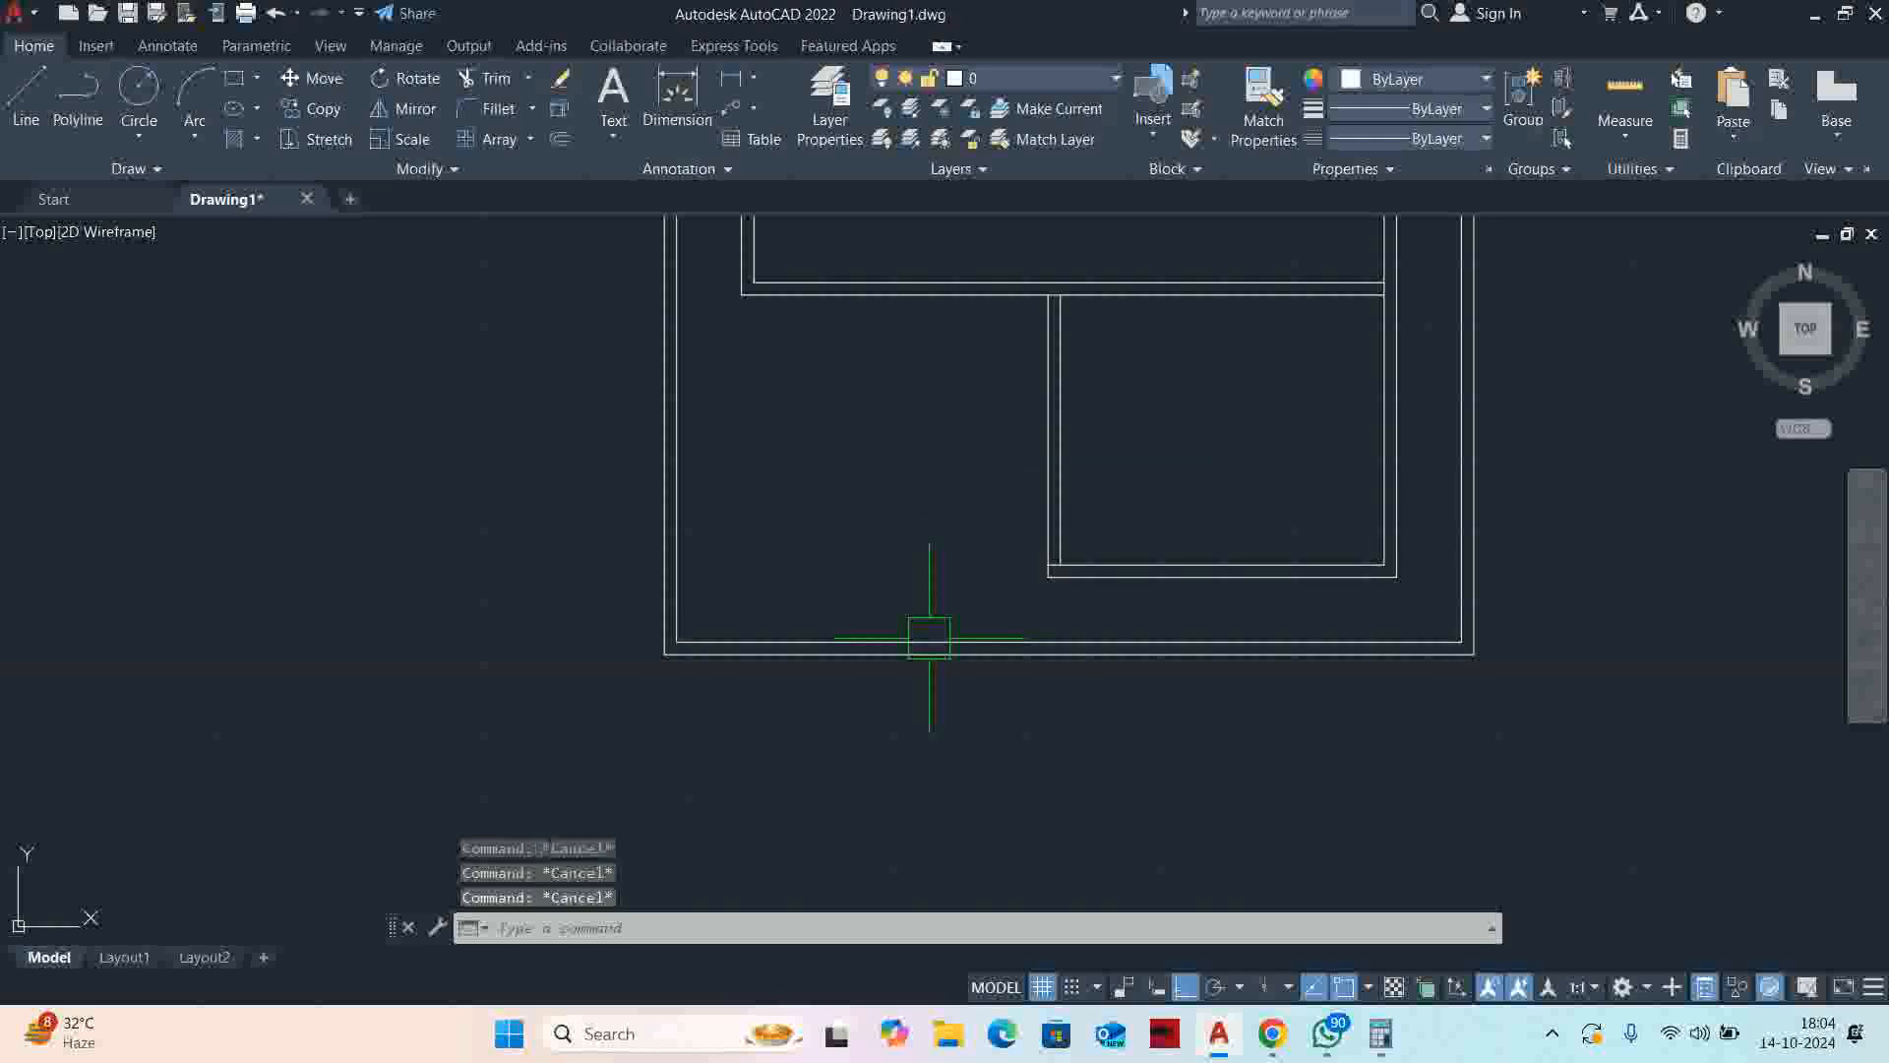
Offset the inner line of the lower boundary wall 5000 upward as a guide line
text(o)
key(Return)
text(5000)
key(Return)
scroll(929, 640, up, 4)
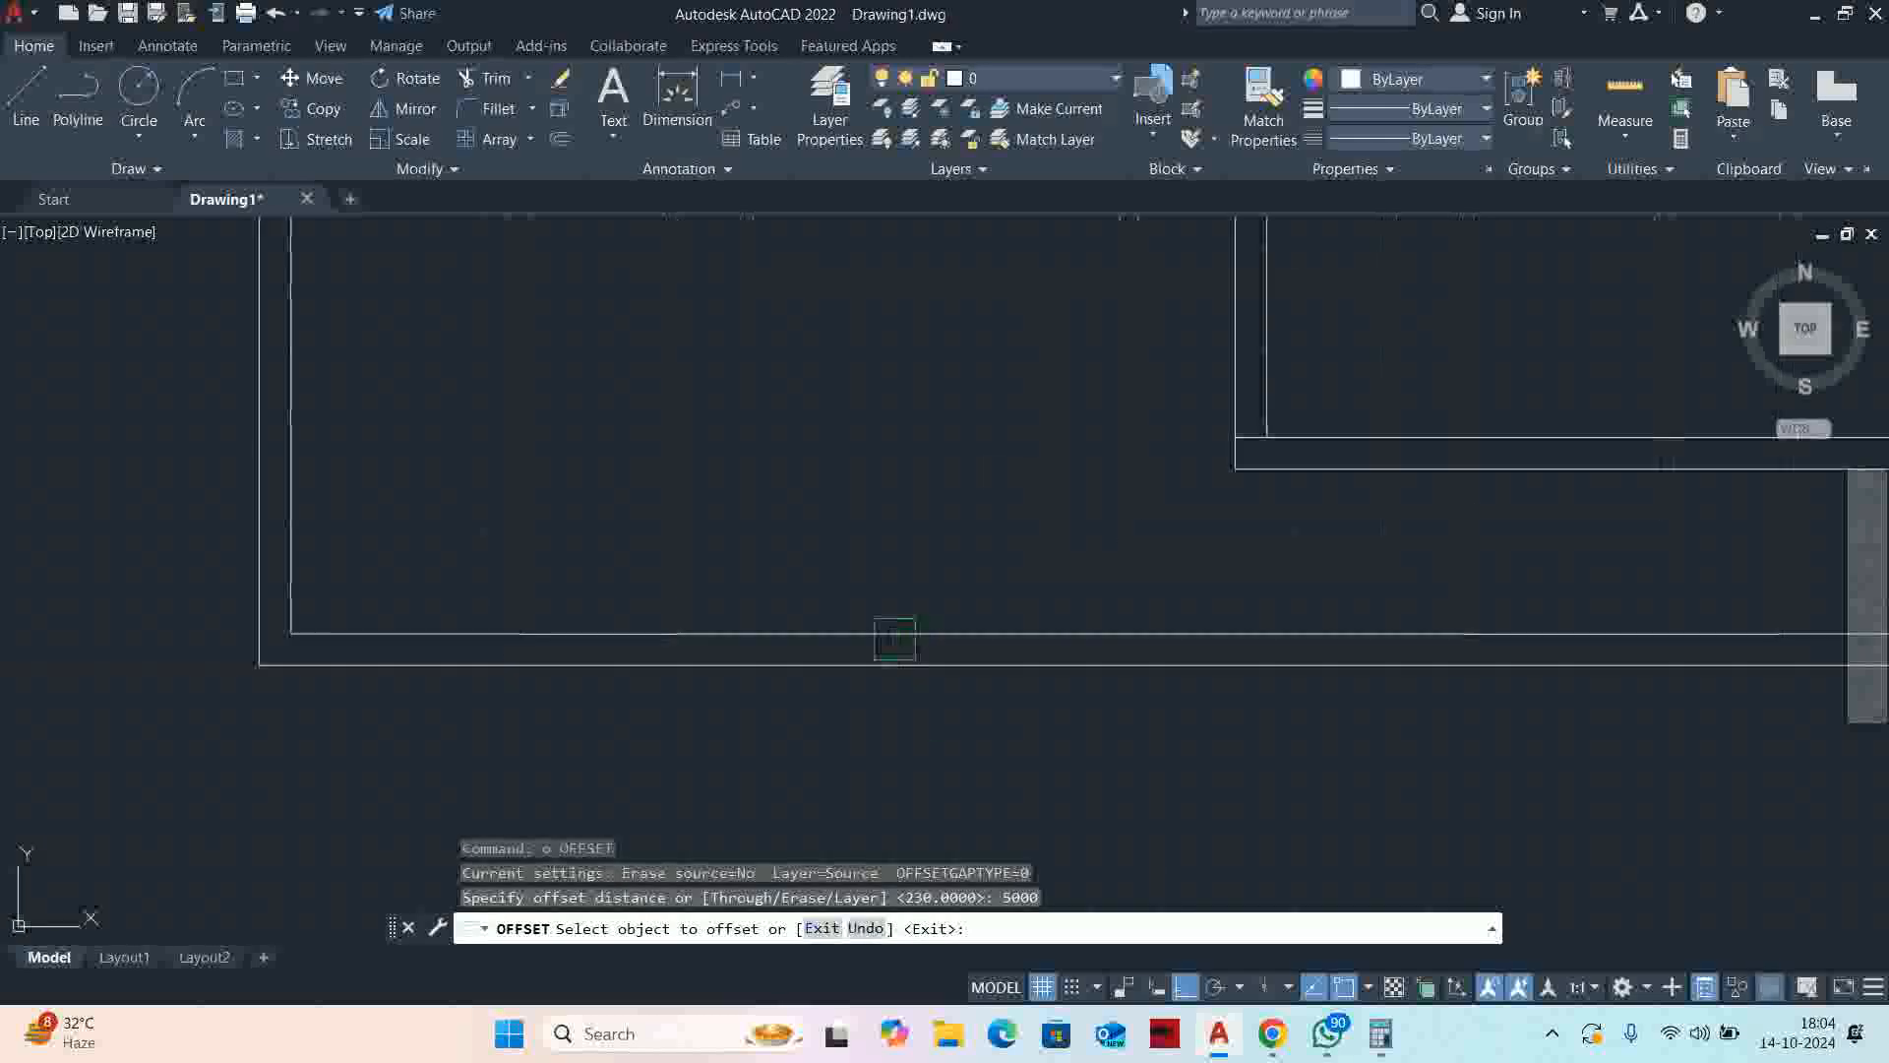
click(865, 640)
click(839, 430)
scroll(815, 682, down, 4)
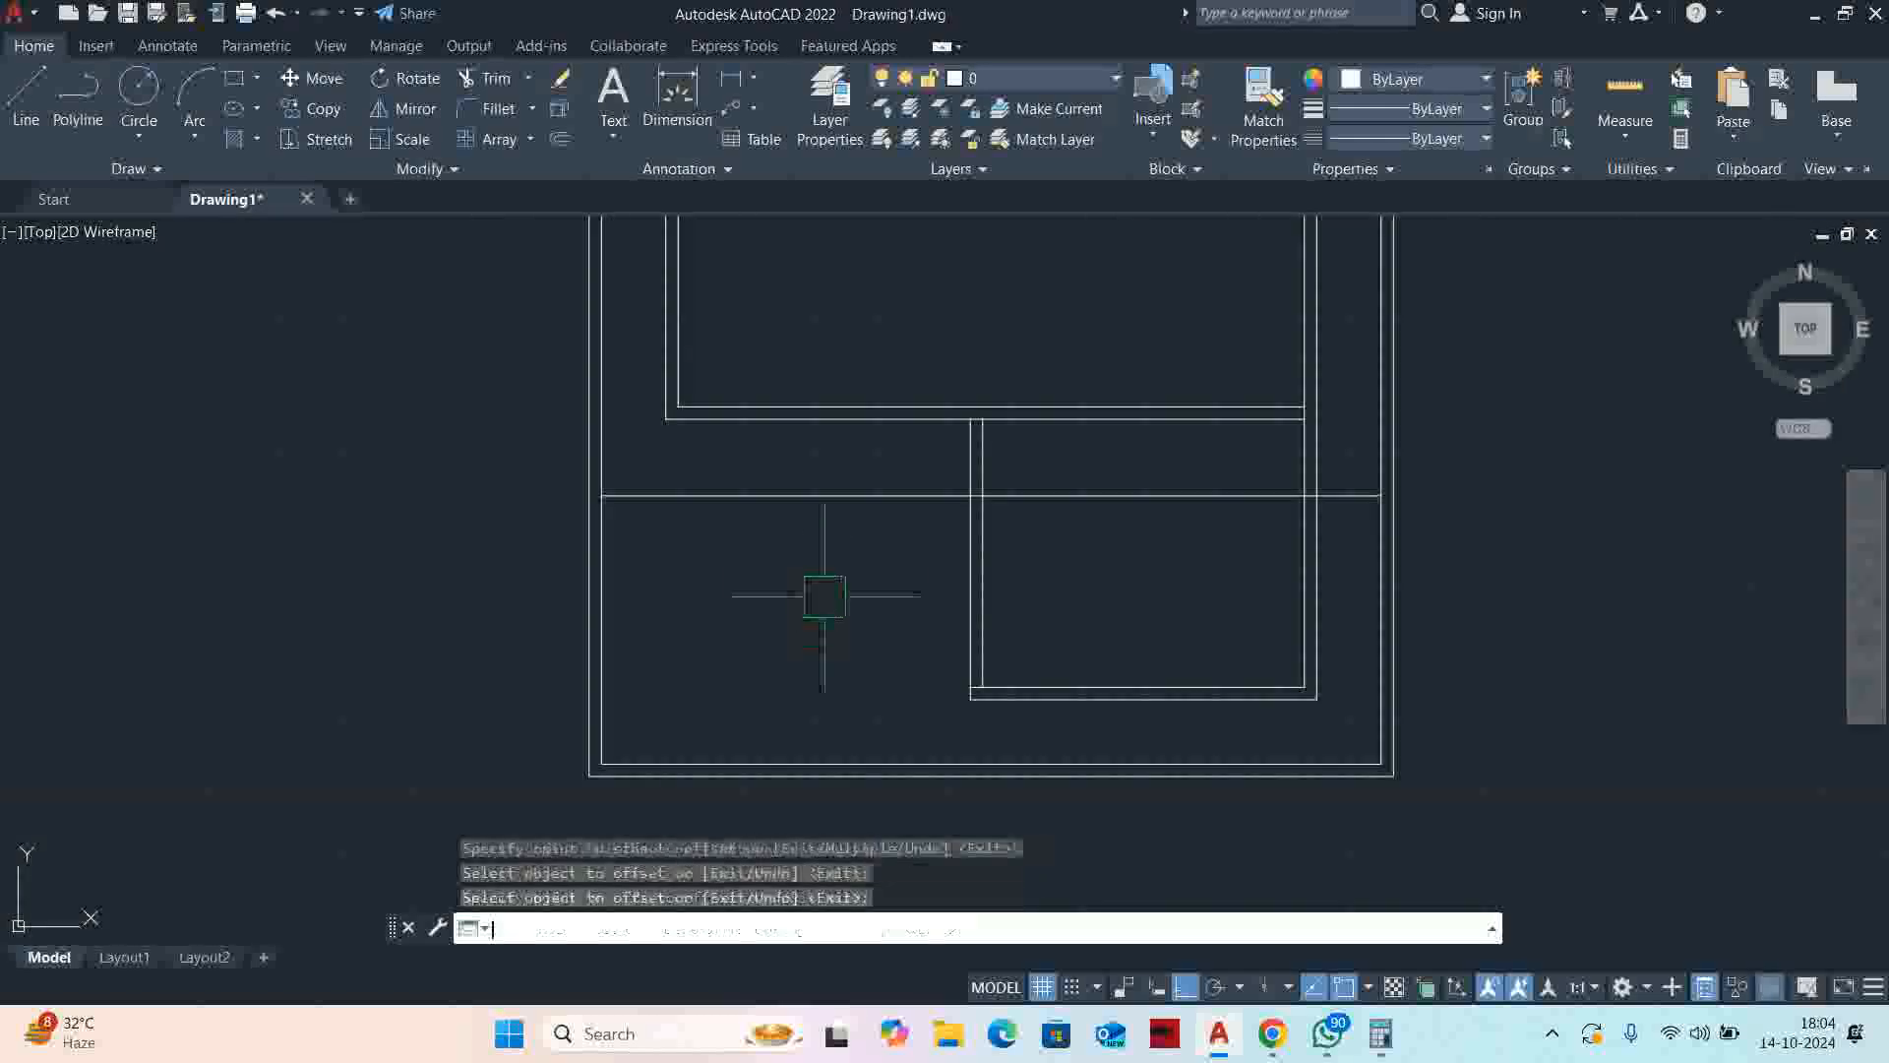
key(Escape)
key(Escape)
Stretch the horizontal wall down onto the 5000 guide line and erase the guide line
middle_drag(765, 449, 772, 518)
text(s)
key(Return)
scroll(1333, 510, up, 2)
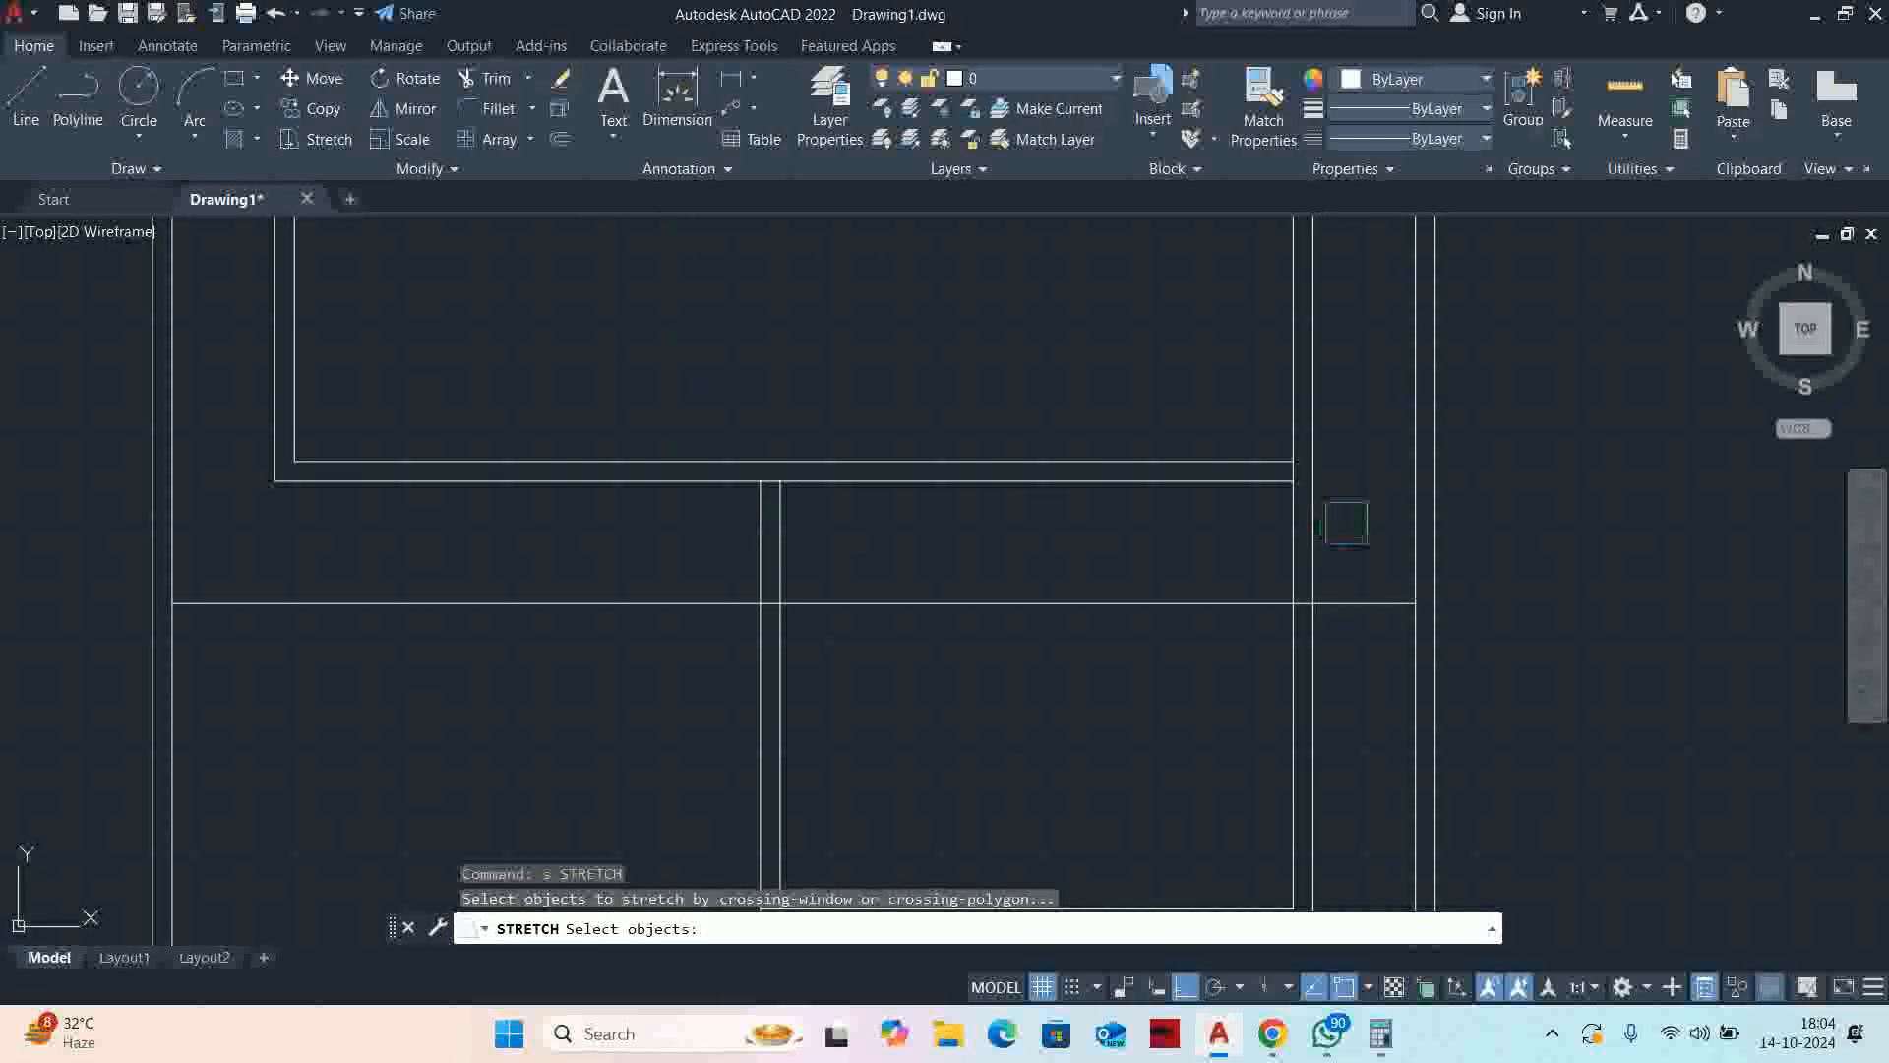
click(1367, 531)
click(198, 371)
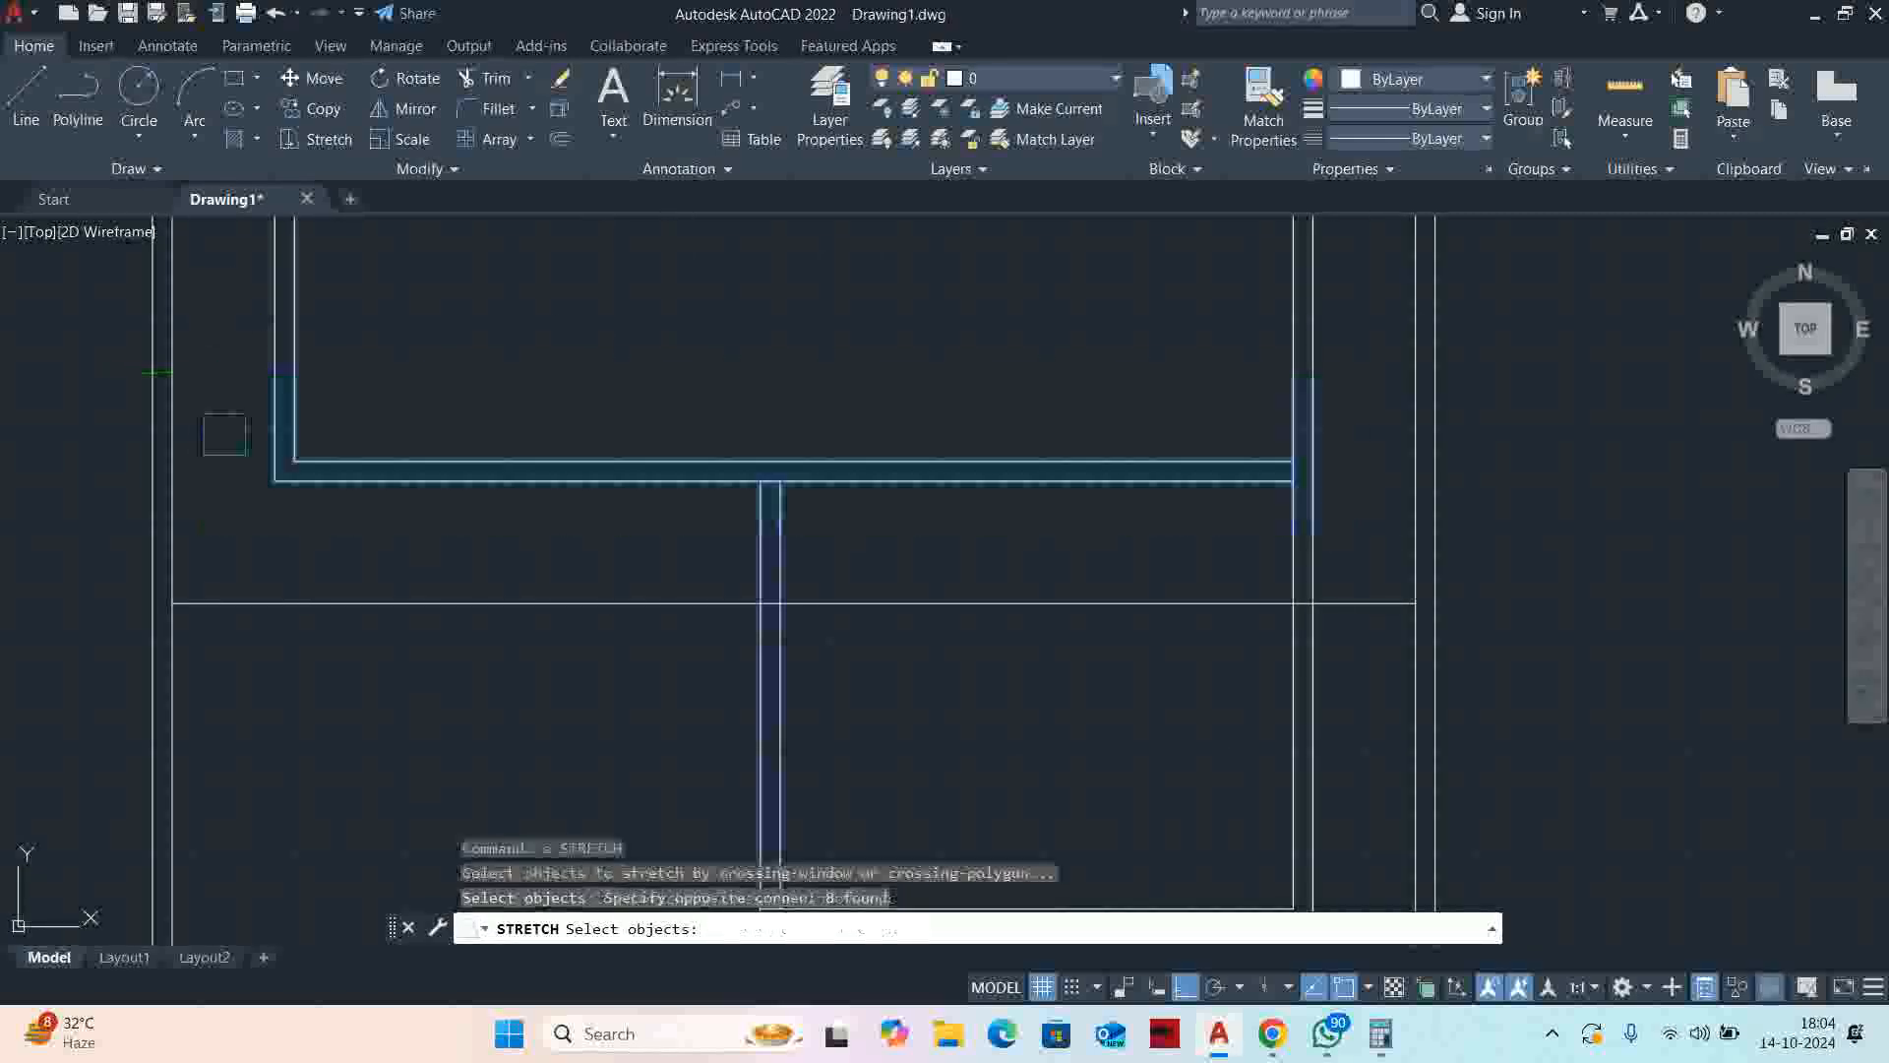
key(Return)
click(275, 482)
click(275, 603)
click(213, 603)
key(Delete)
scroll(748, 587, down, 2)
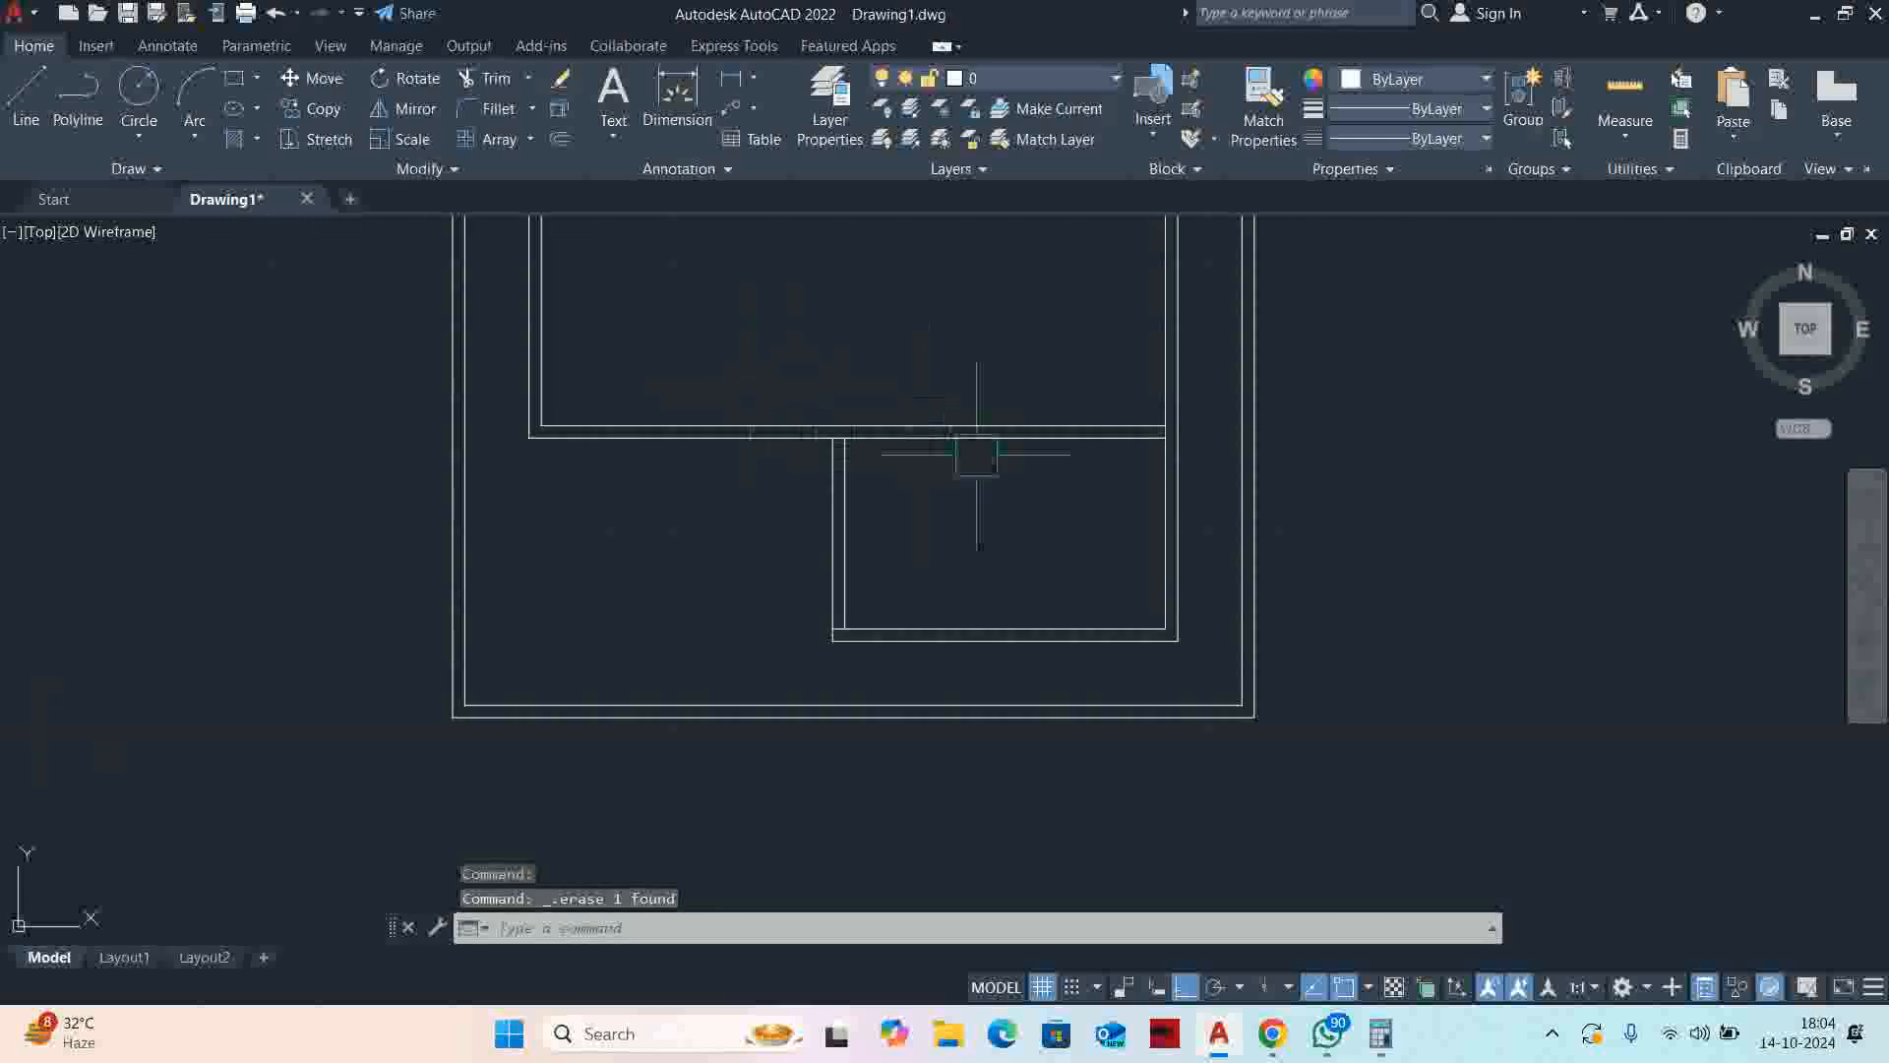
Measure the width and height of the open lower-left area and the lower-right room with the quick Measure tool
key(Escape)
key(Escape)
click(1625, 84)
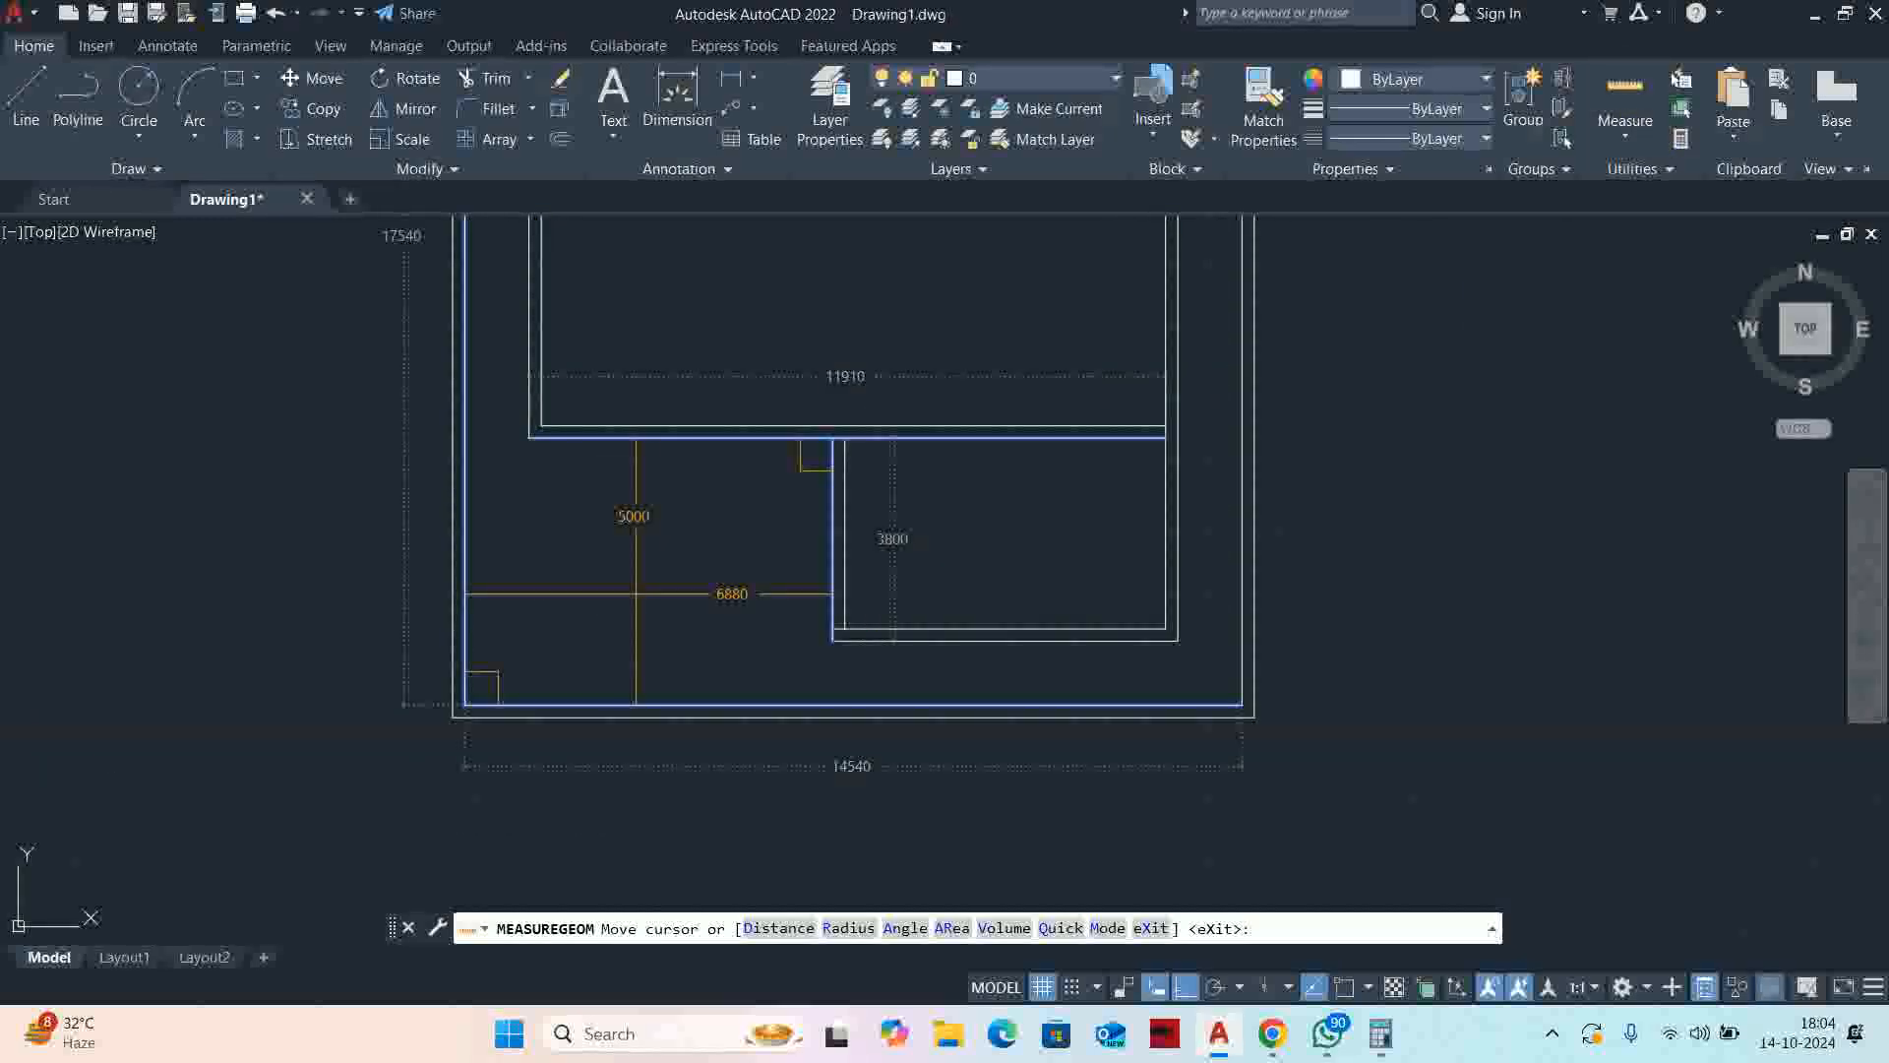
scroll(639, 585, down, 2)
mouse_move(640, 585)
middle_down()
mouse_move(665, 645)
mouse_move(646, 646)
middle_up()
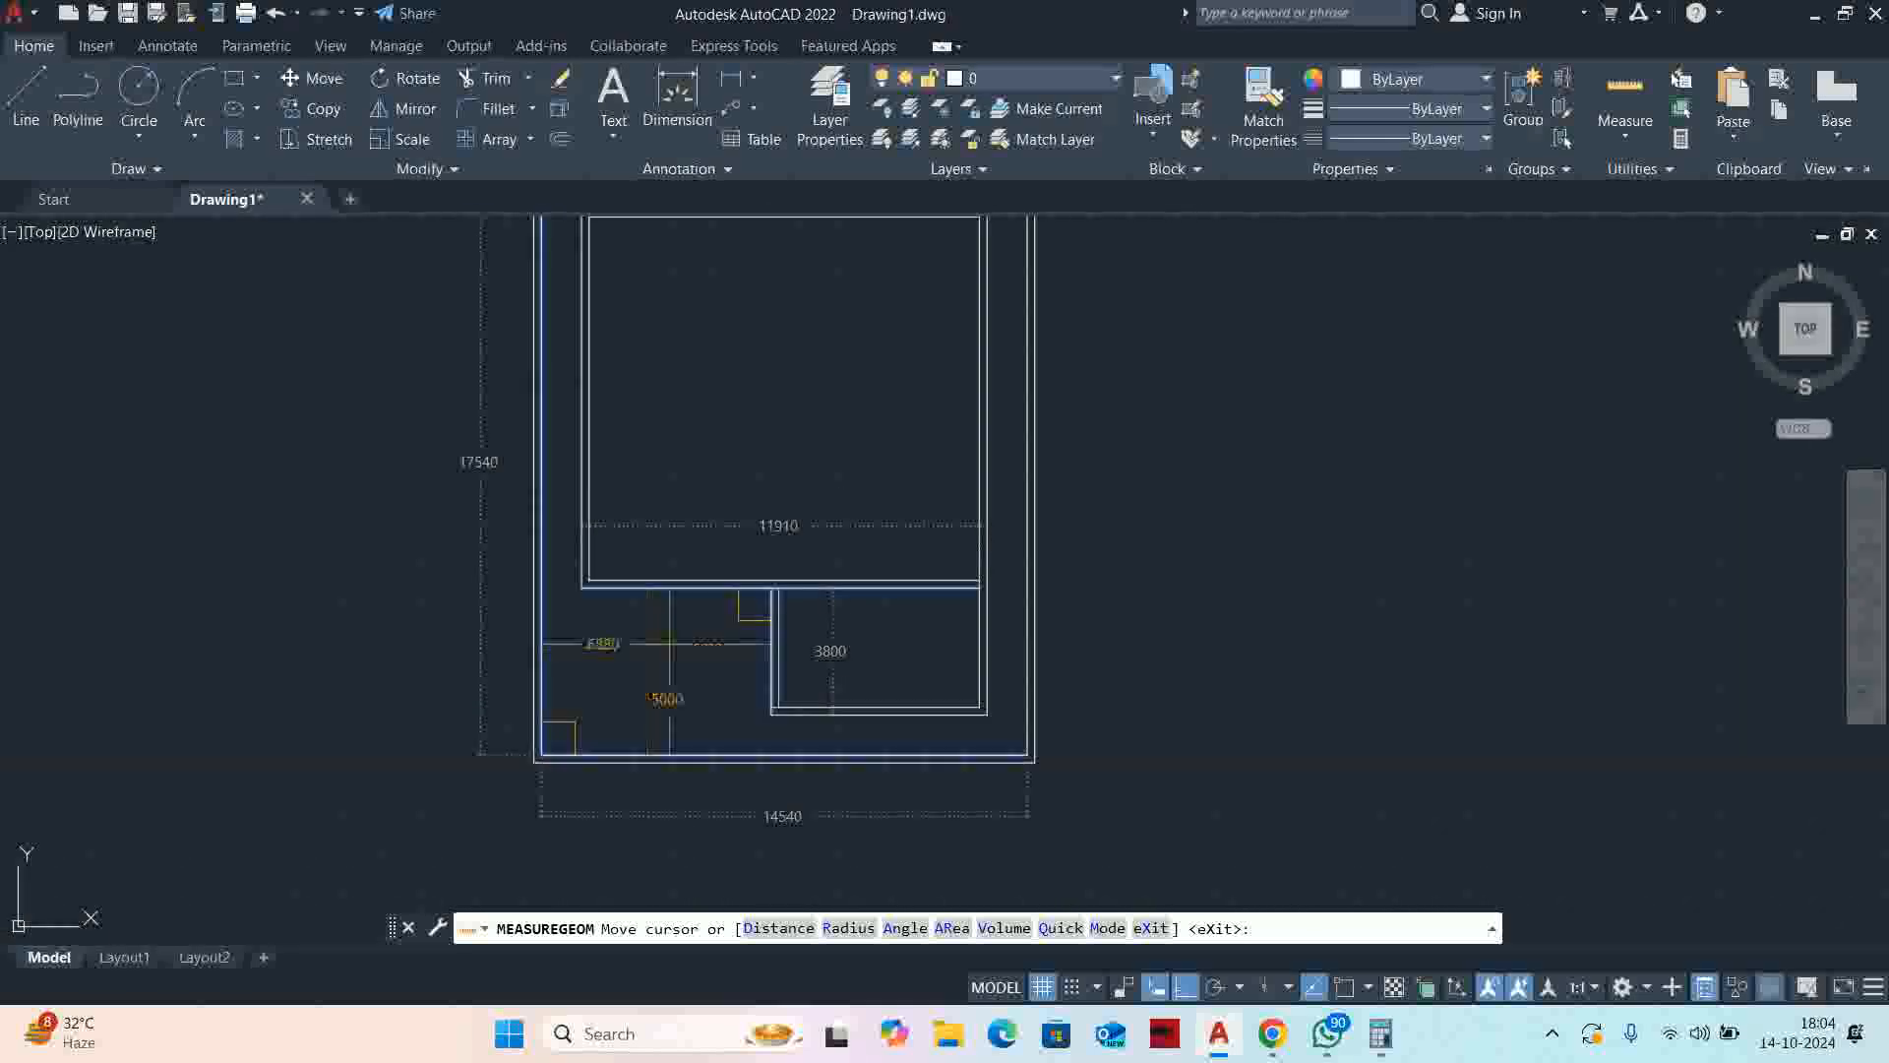
scroll(918, 631, up, 2)
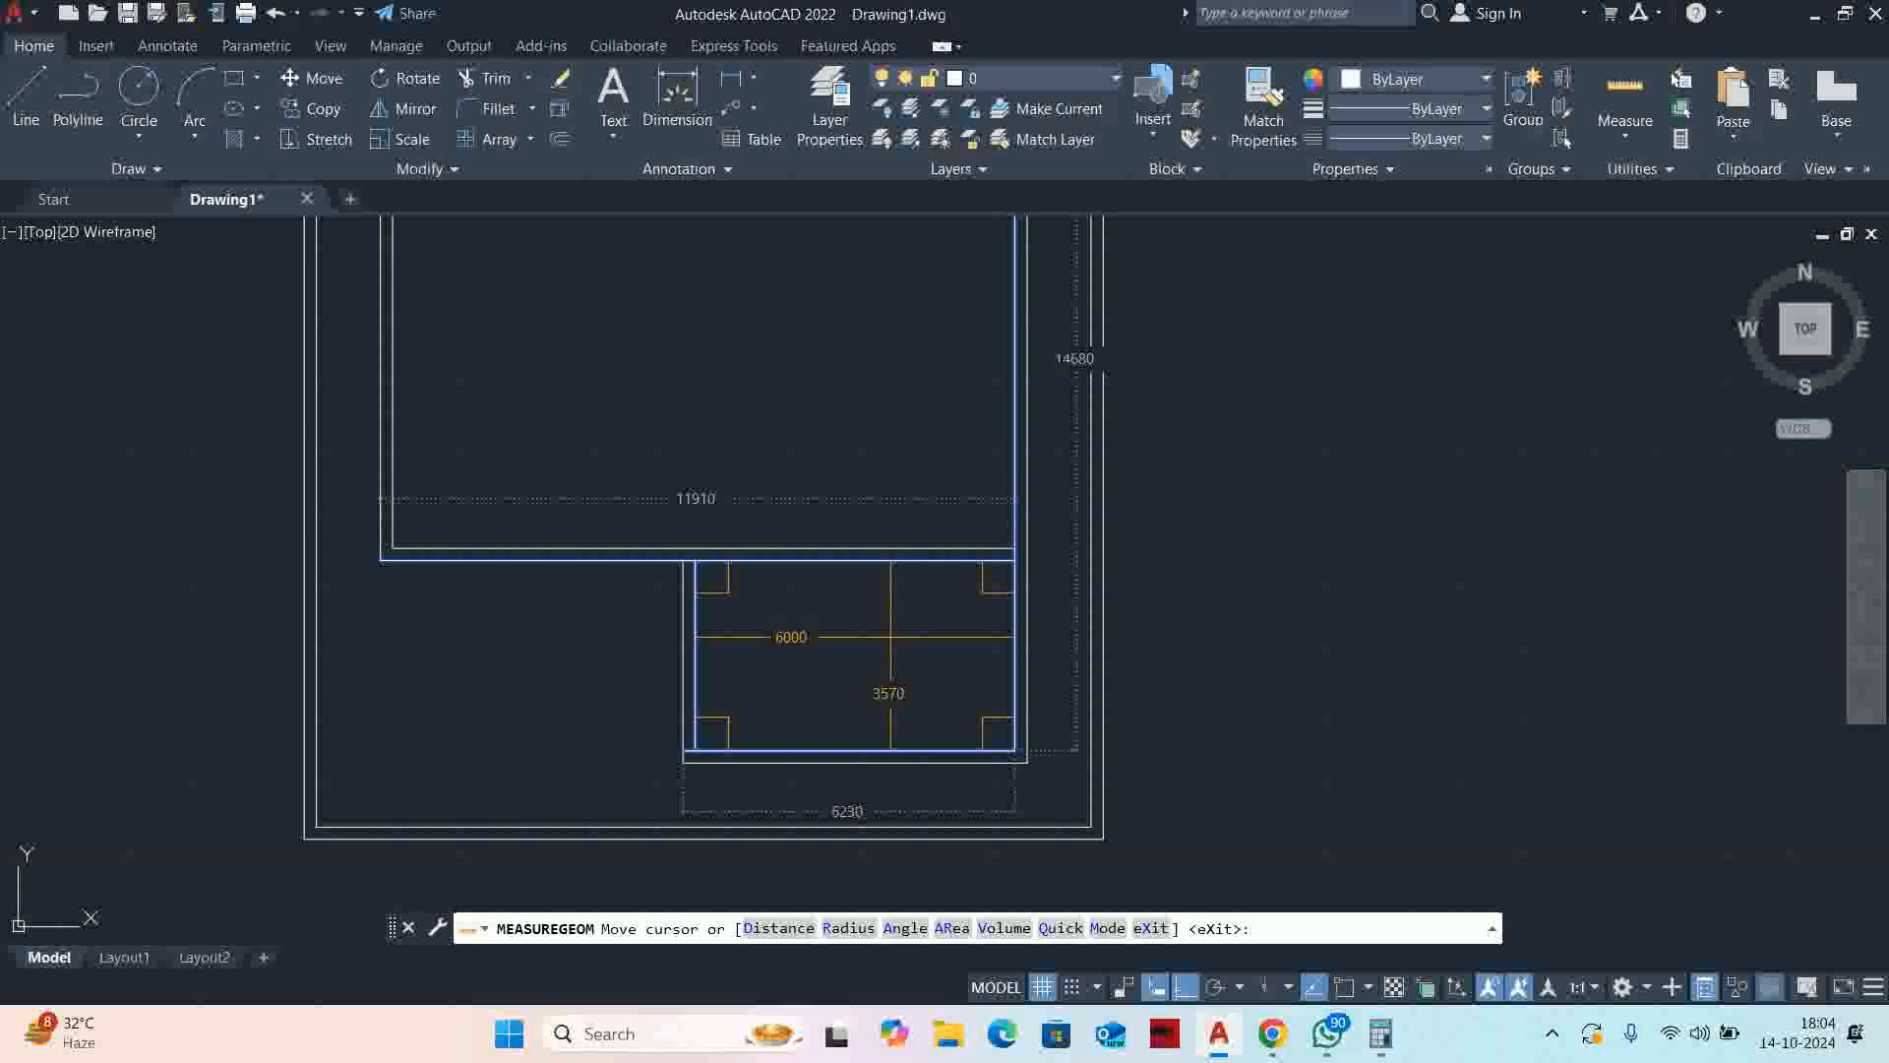
key(Escape)
middle_drag(795, 524, 799, 624)
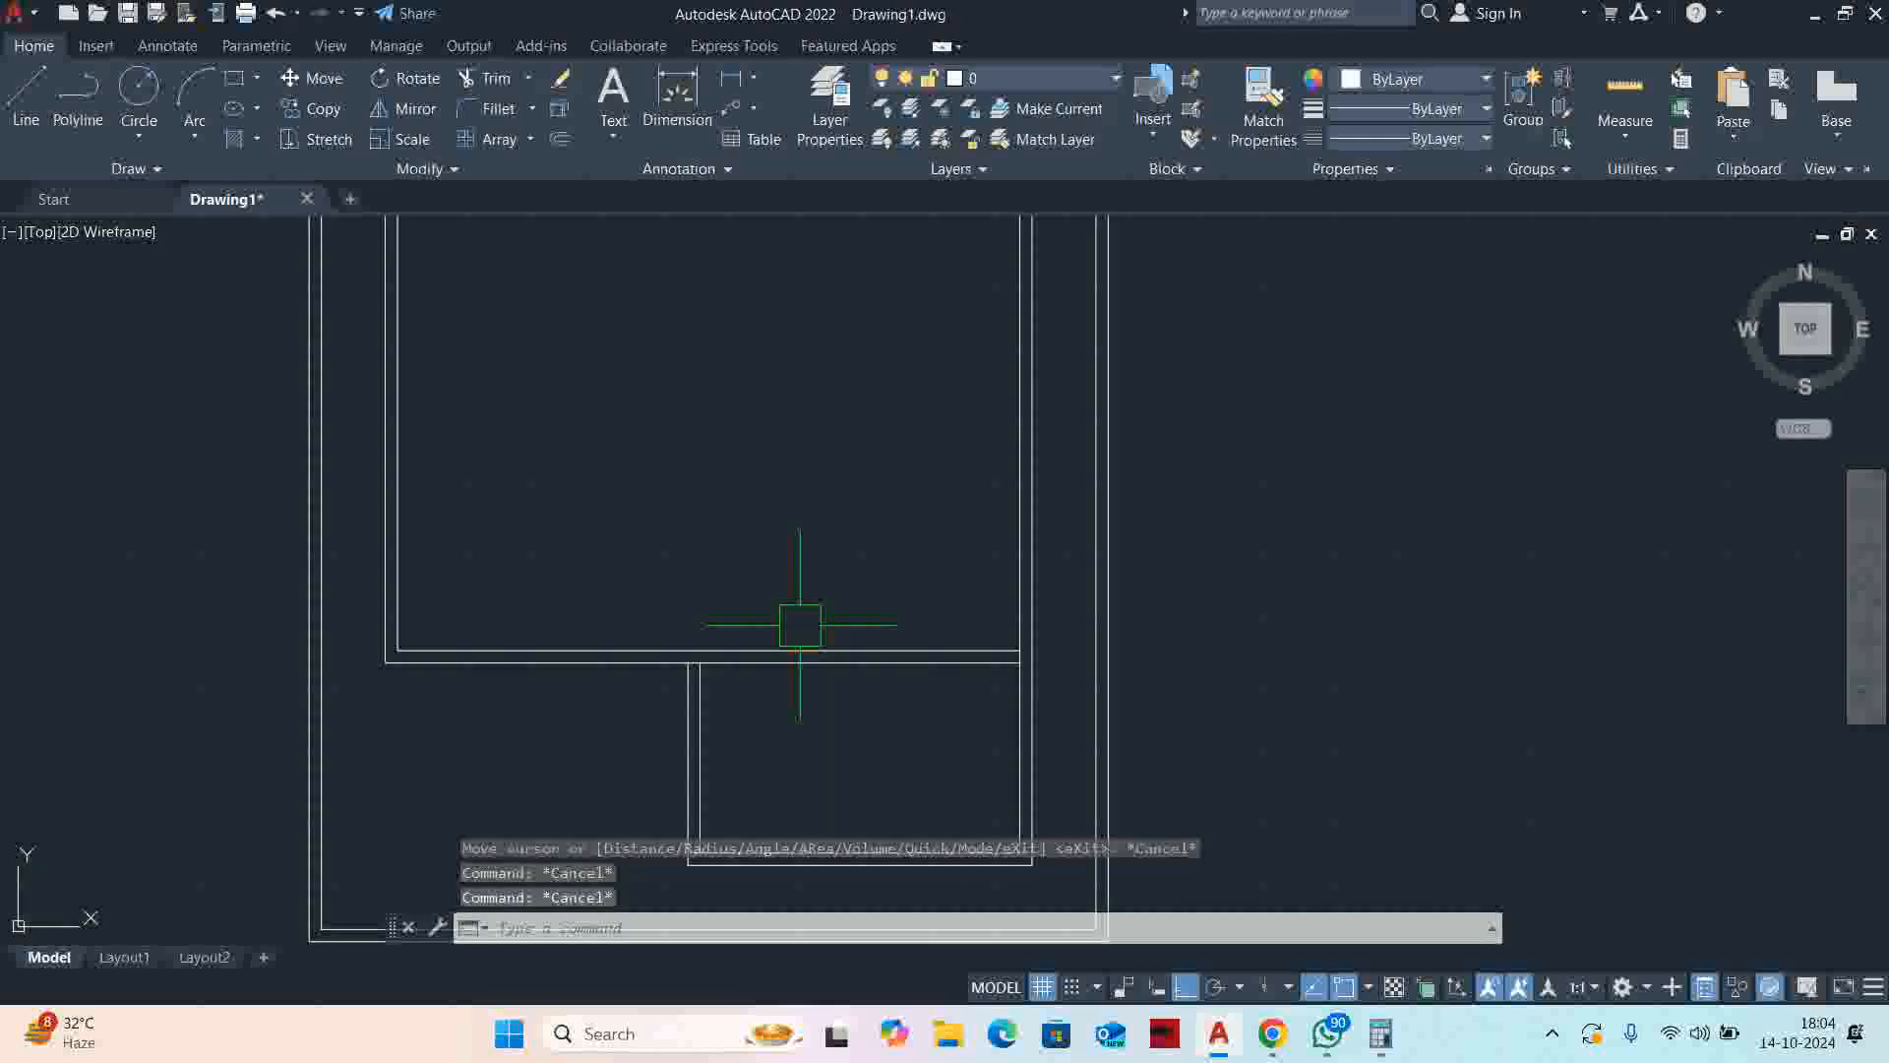
text(o)
key(Return)
key(Return)
scroll(765, 639, up, 4)
click(726, 661)
key(Escape)
key(Escape)
key(Escape)
scroll(719, 606, down, 4)
Offset the upper line of the horizontal wall 1800 upward
middle_drag(719, 604, 869, 610)
text(o)
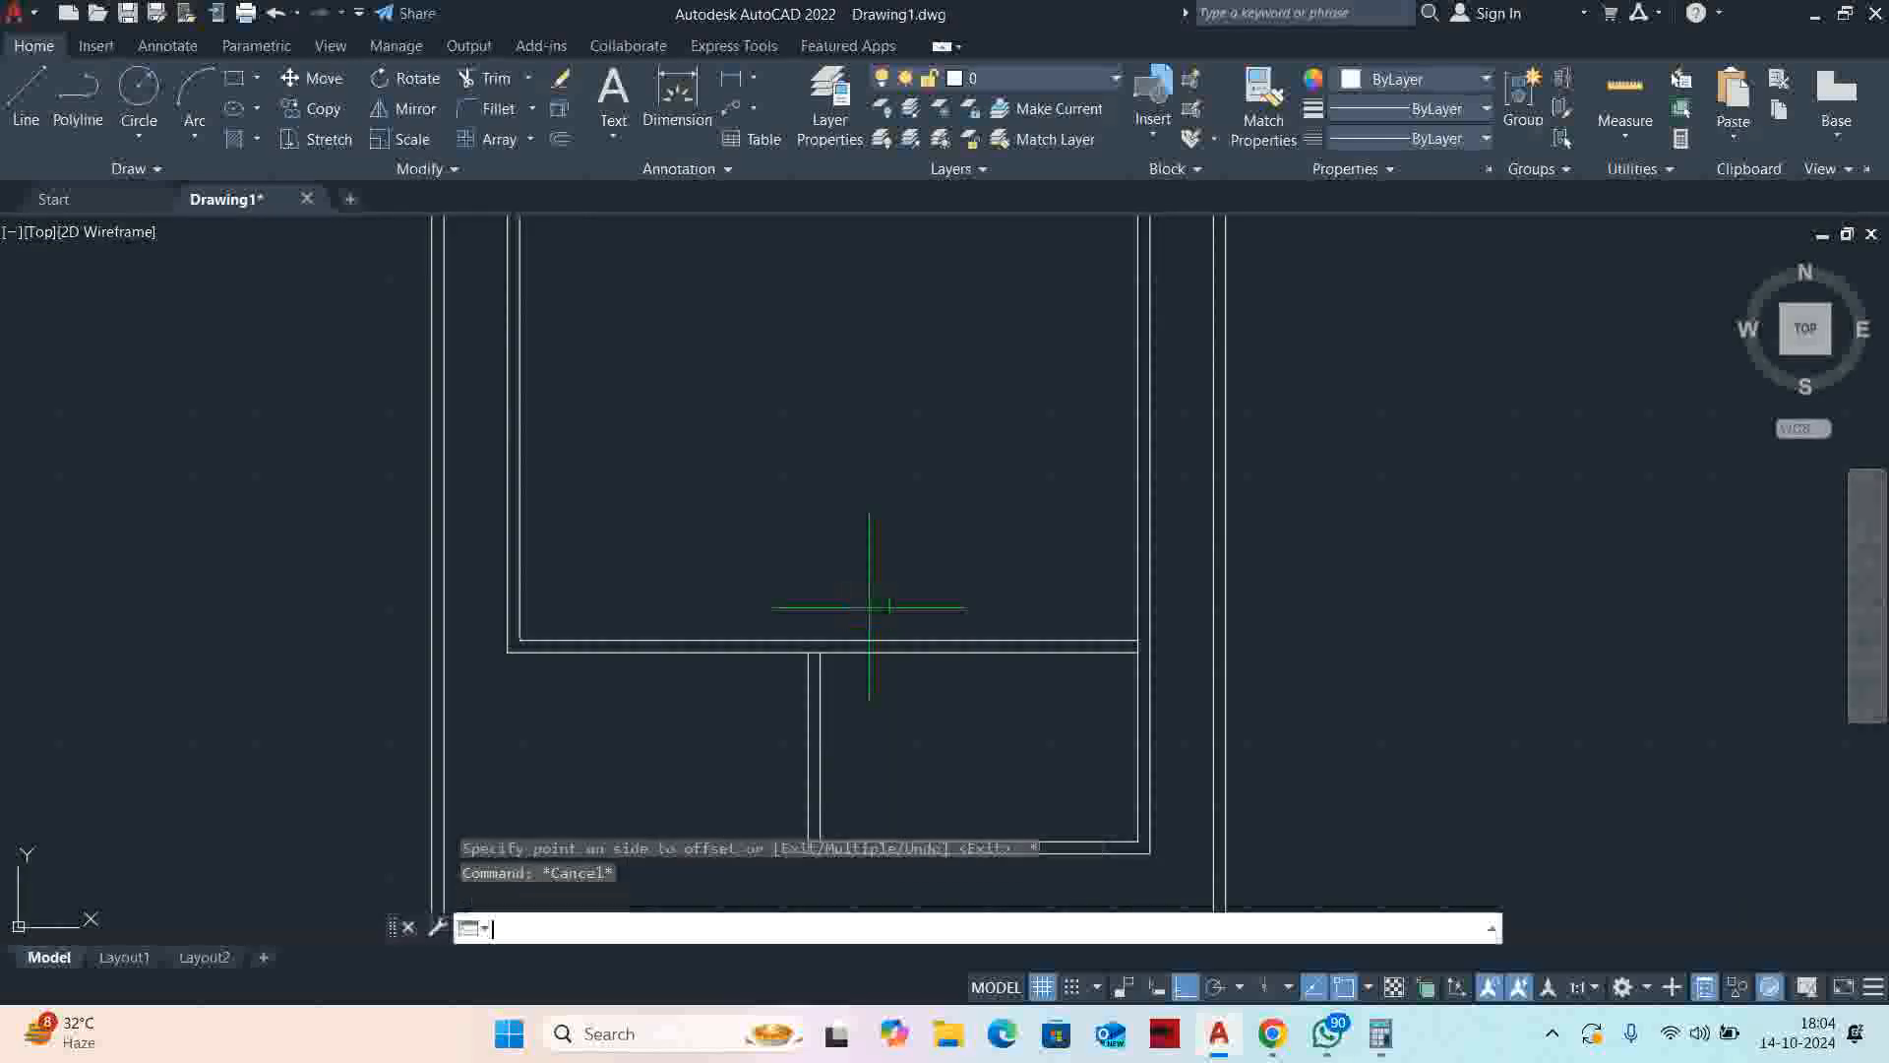
key(Return)
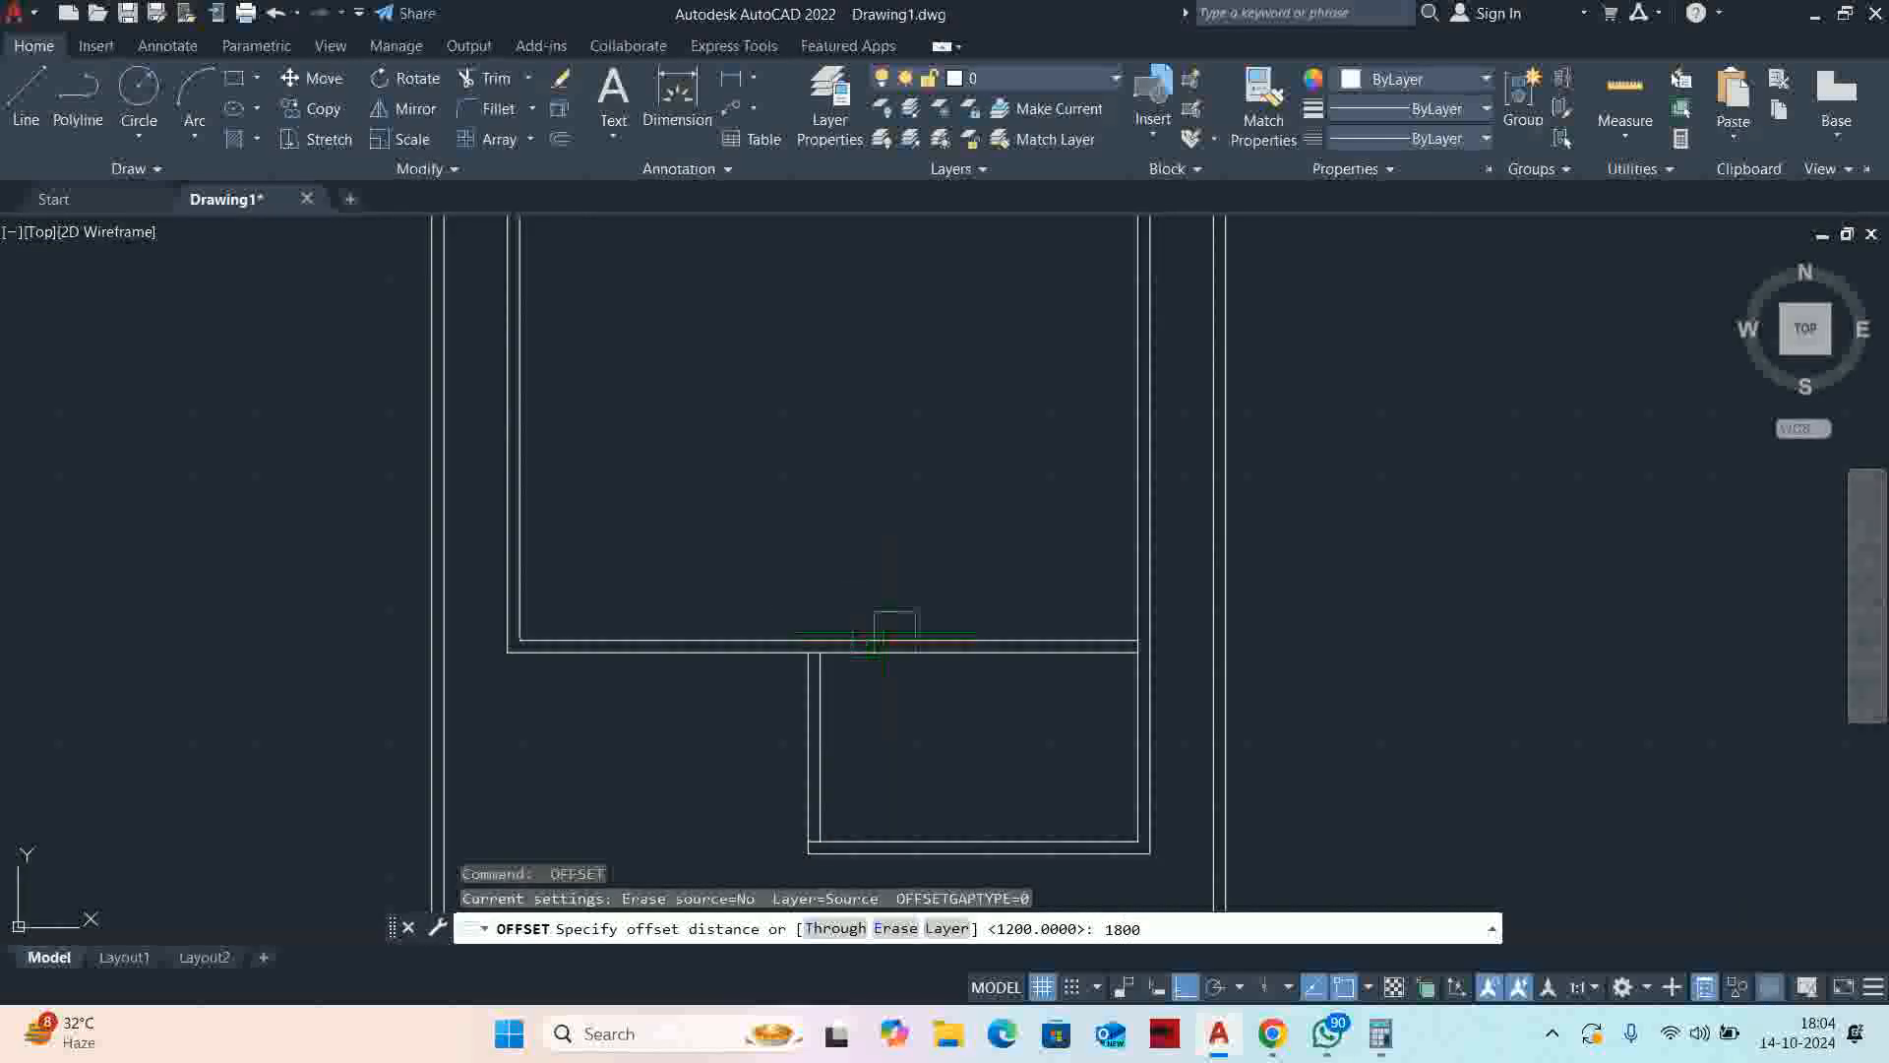
text(1800)
key(Return)
scroll(885, 635, up, 4)
click(879, 657)
click(866, 551)
key(Escape)
scroll(853, 601, down, 2)
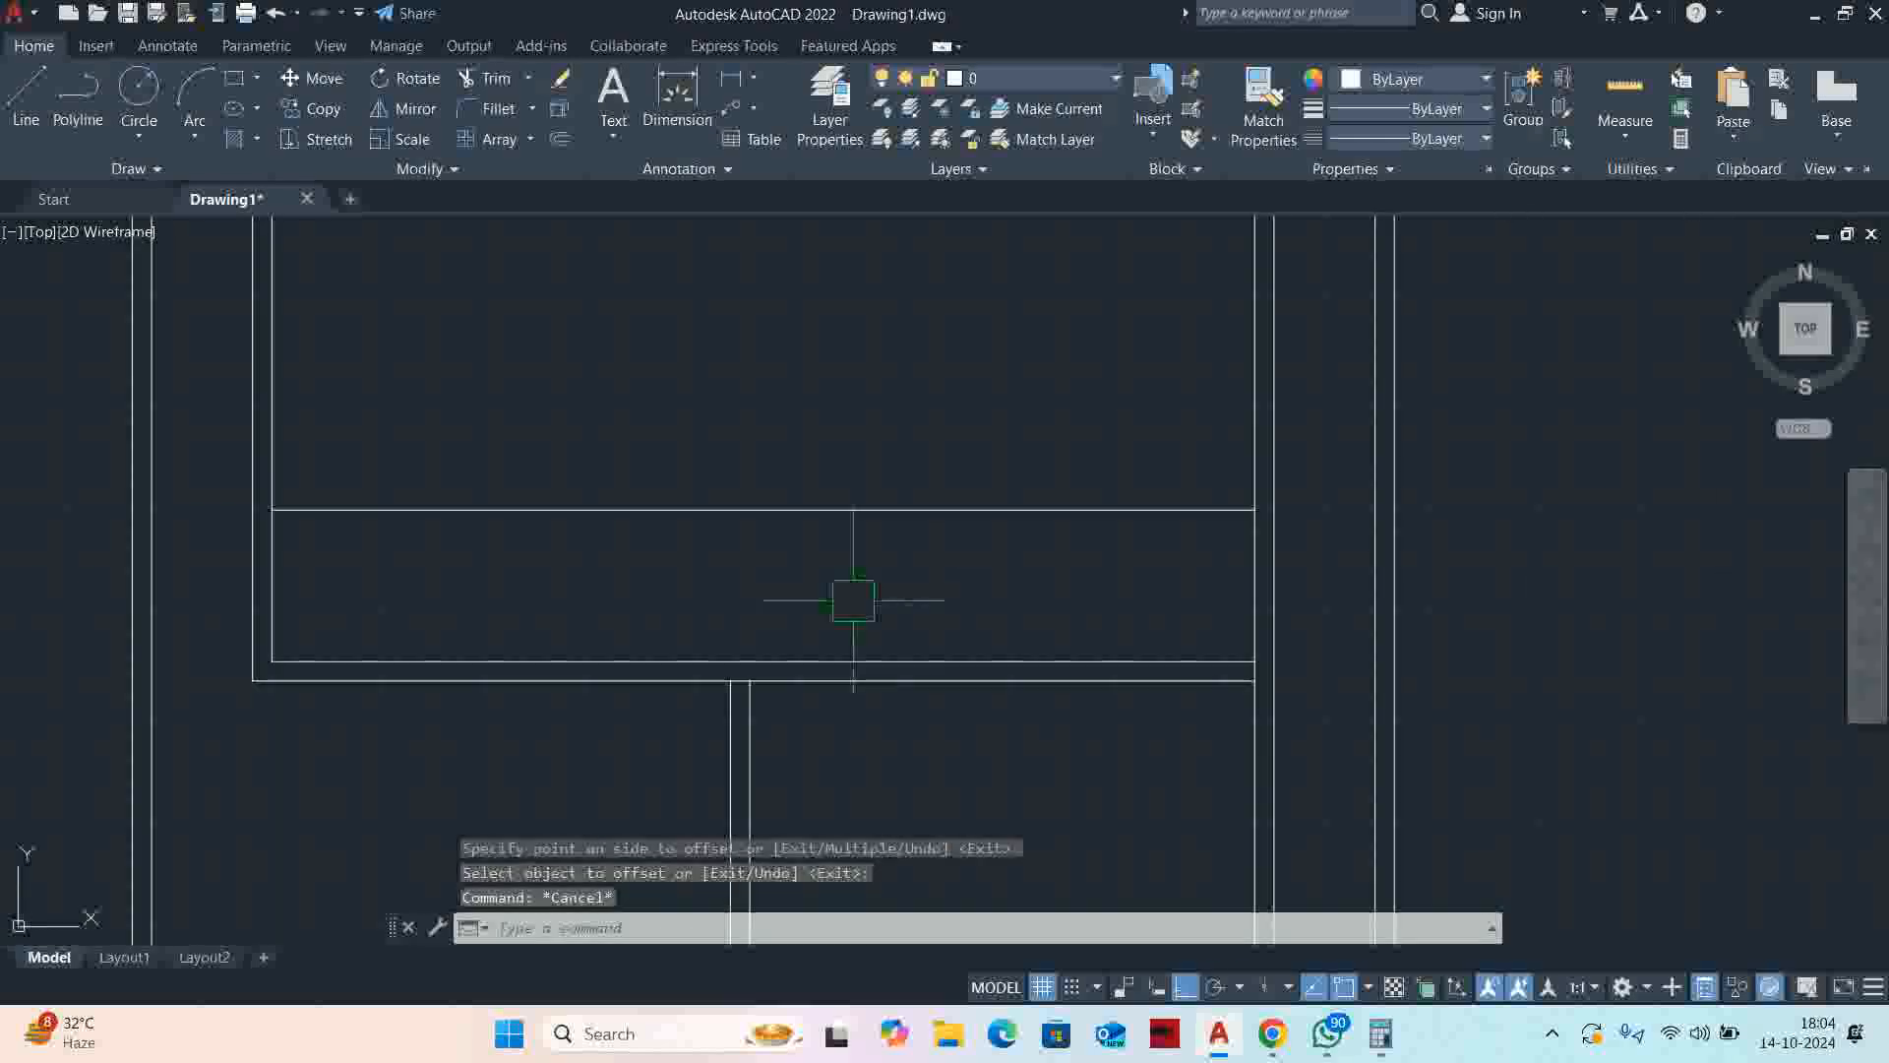
Offset the new horizontal line 100 upward to form a thin partition
key(Return)
key(Return)
click(893, 514)
click(882, 395)
key(Return)
middle_drag(839, 502, 1139, 392)
key(Escape)
key(Escape)
key(Escape)
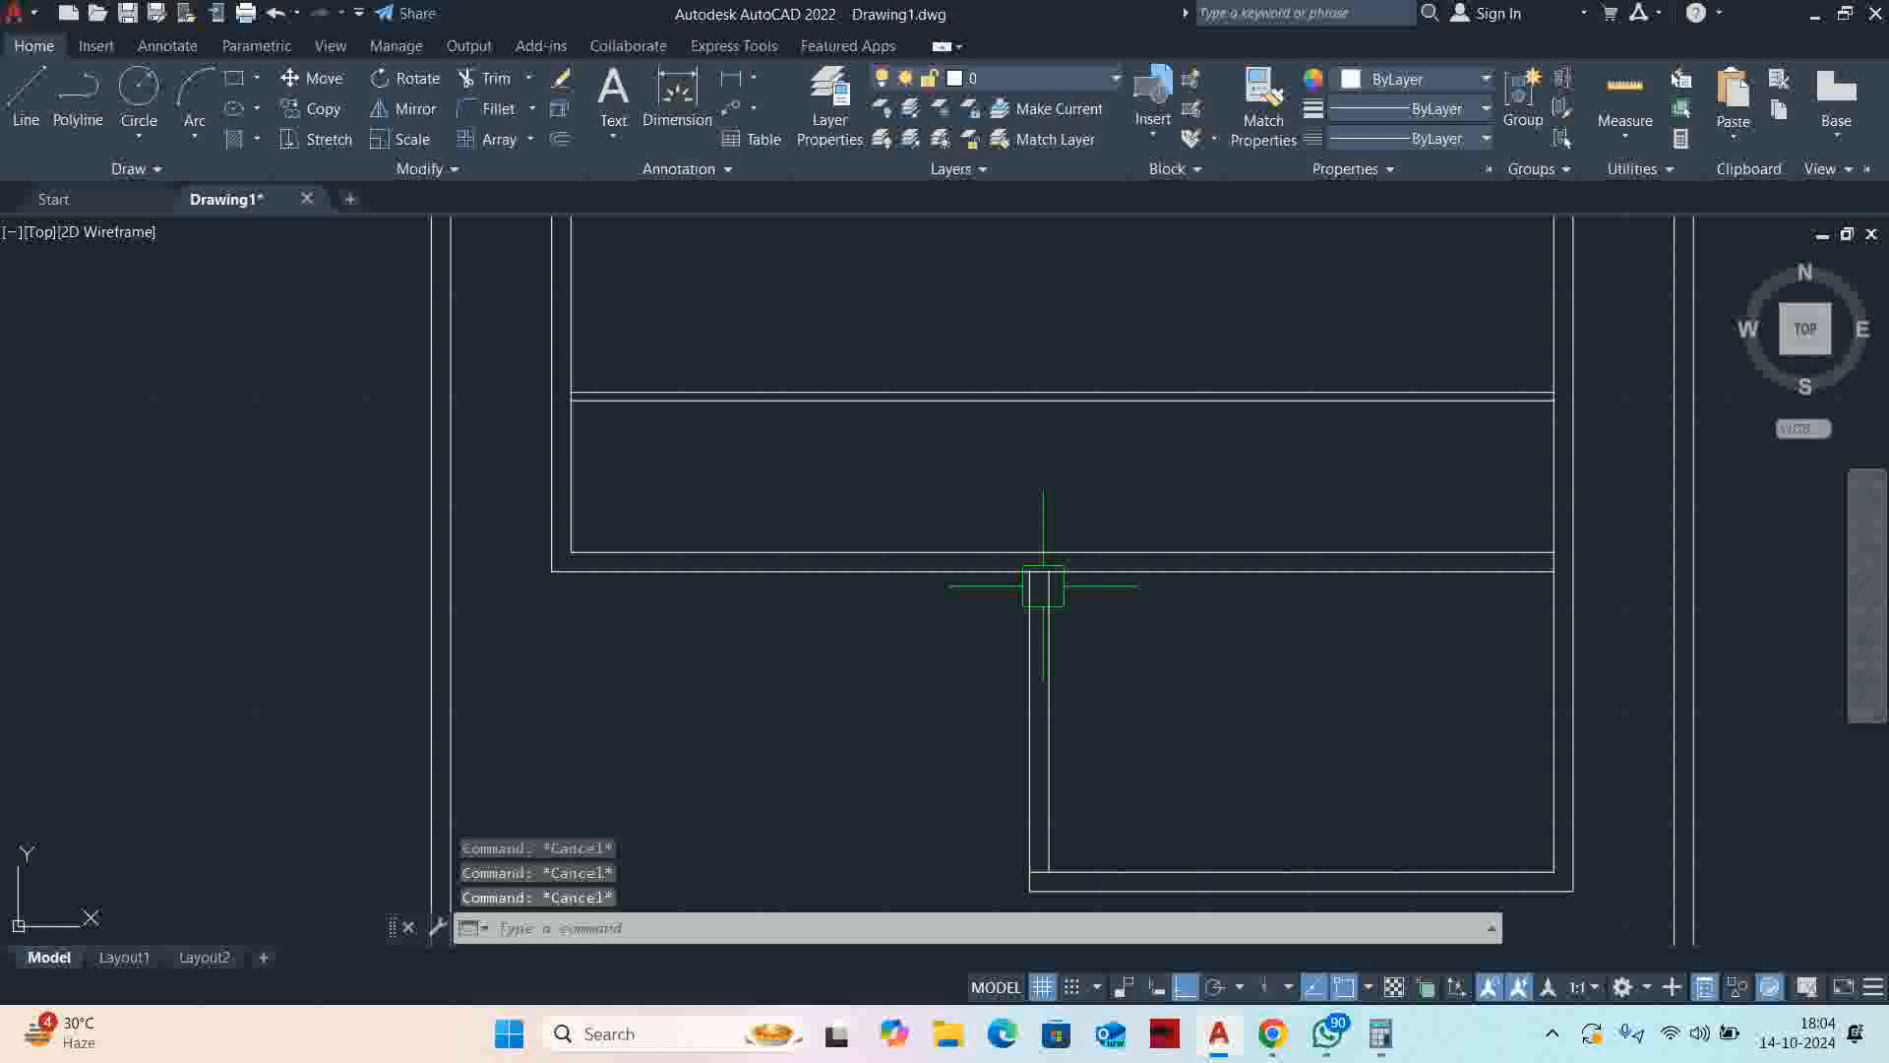
Extend the lower-right room's left wall lines to the thin partition and trim the surplus horizontal and vertical wall segments to open the room
text(e)
key(Escape)
text(ex)
key(Return)
click(1028, 630)
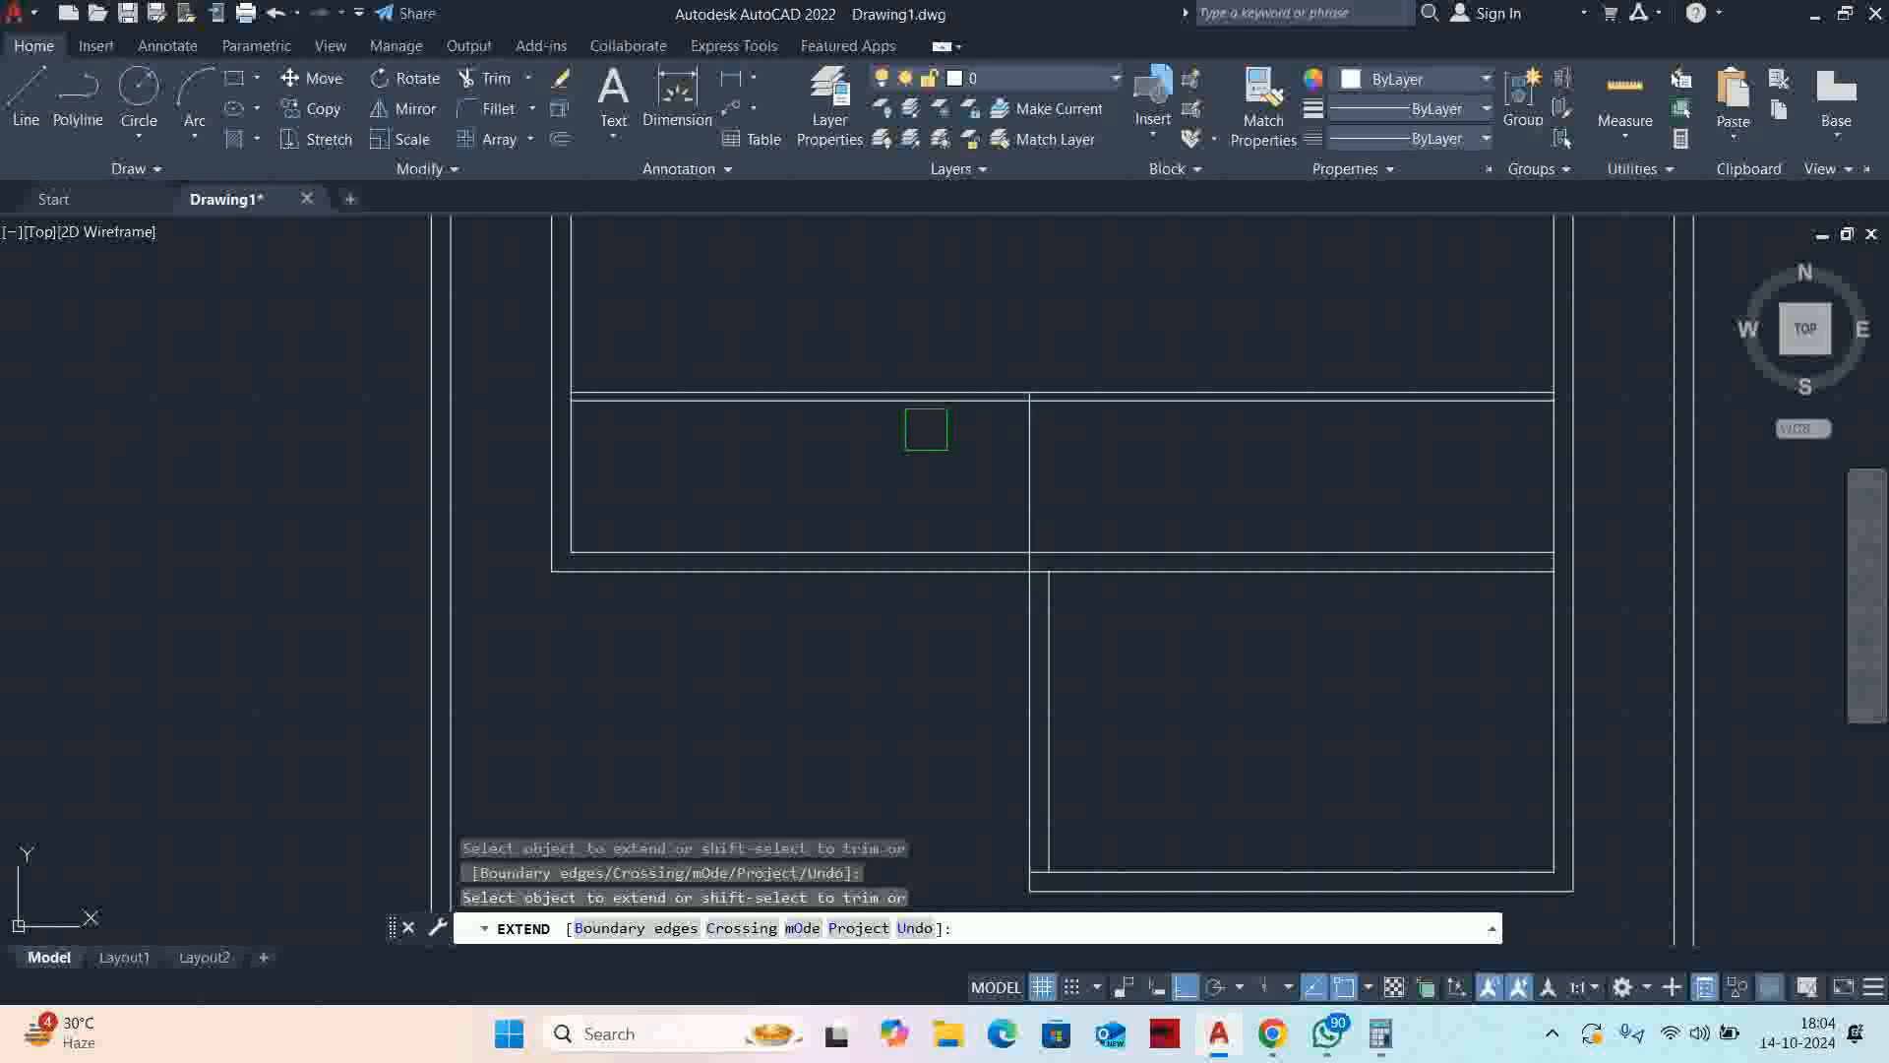
click(1053, 624)
scroll(1170, 566, up, 5)
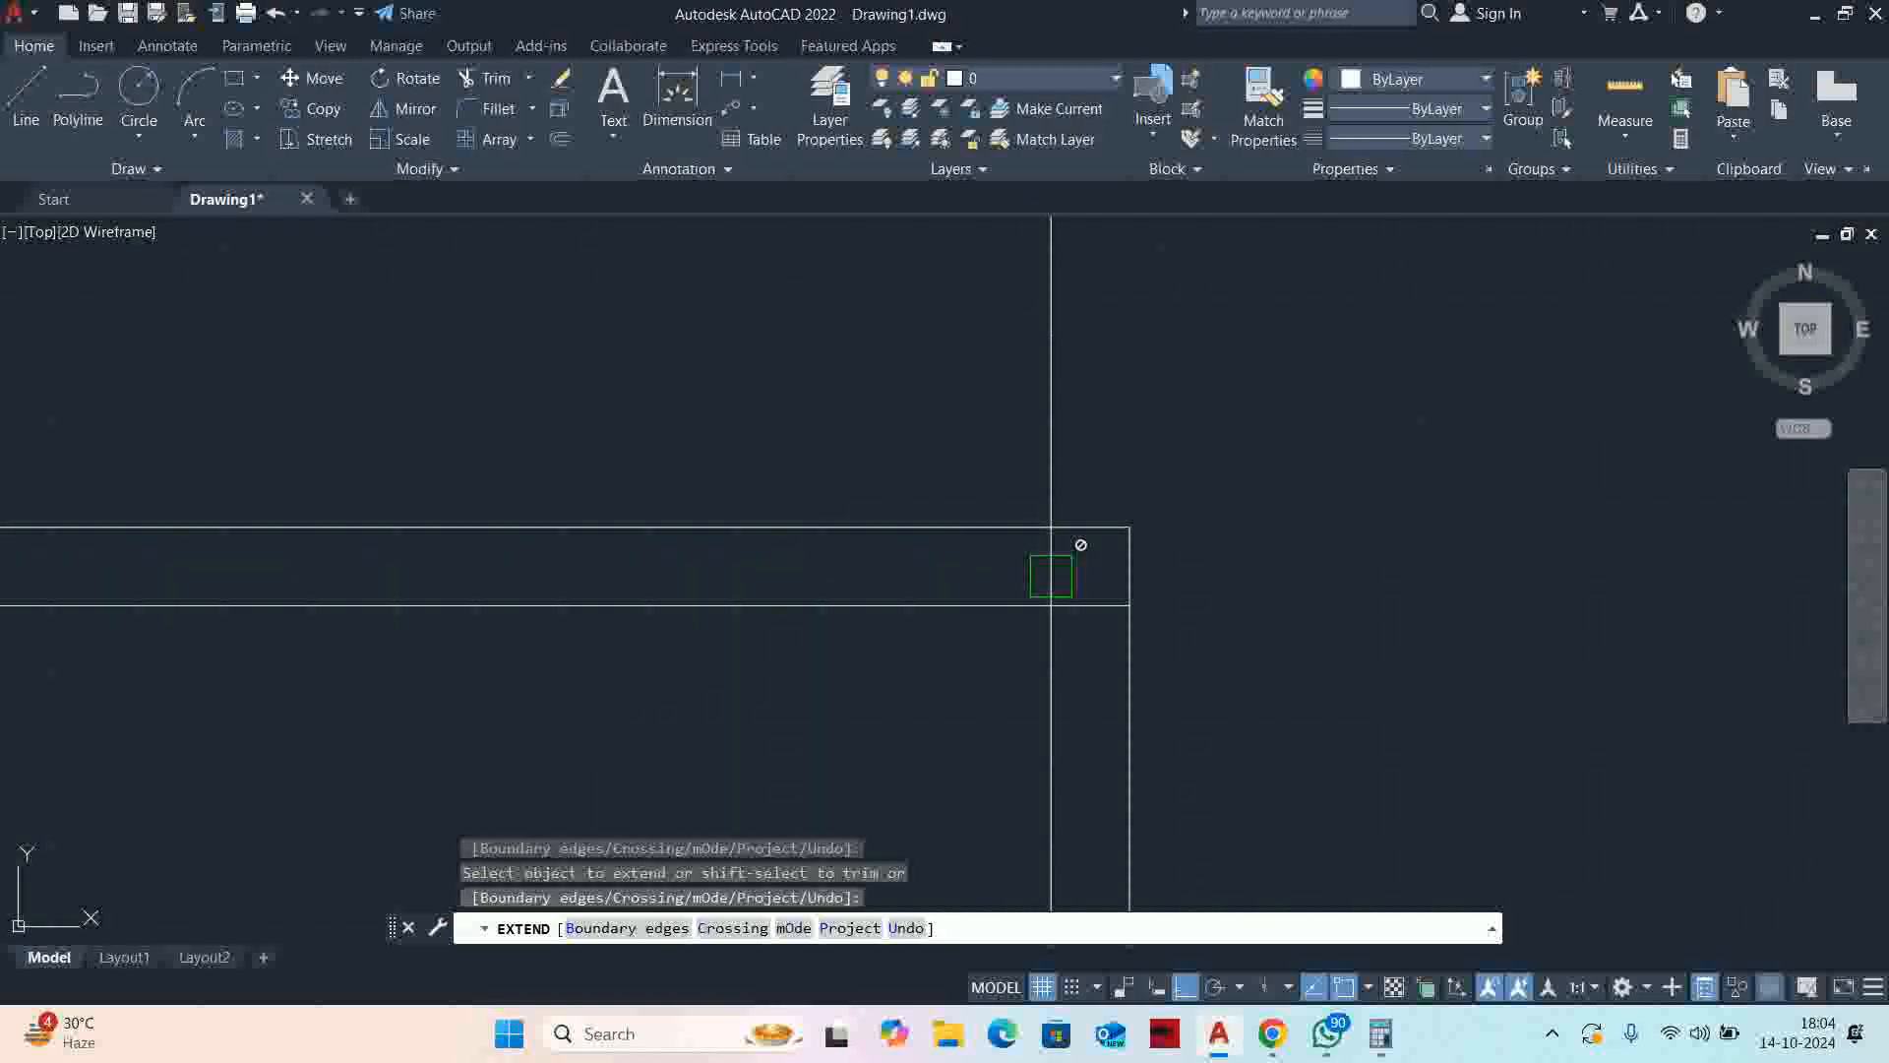
scroll(1024, 564, down, 3)
middle_drag(1109, 522, 886, 569)
key(Escape)
key(Escape)
Trim the right wall's inner line between the two lines of the thin partition
text(tr)
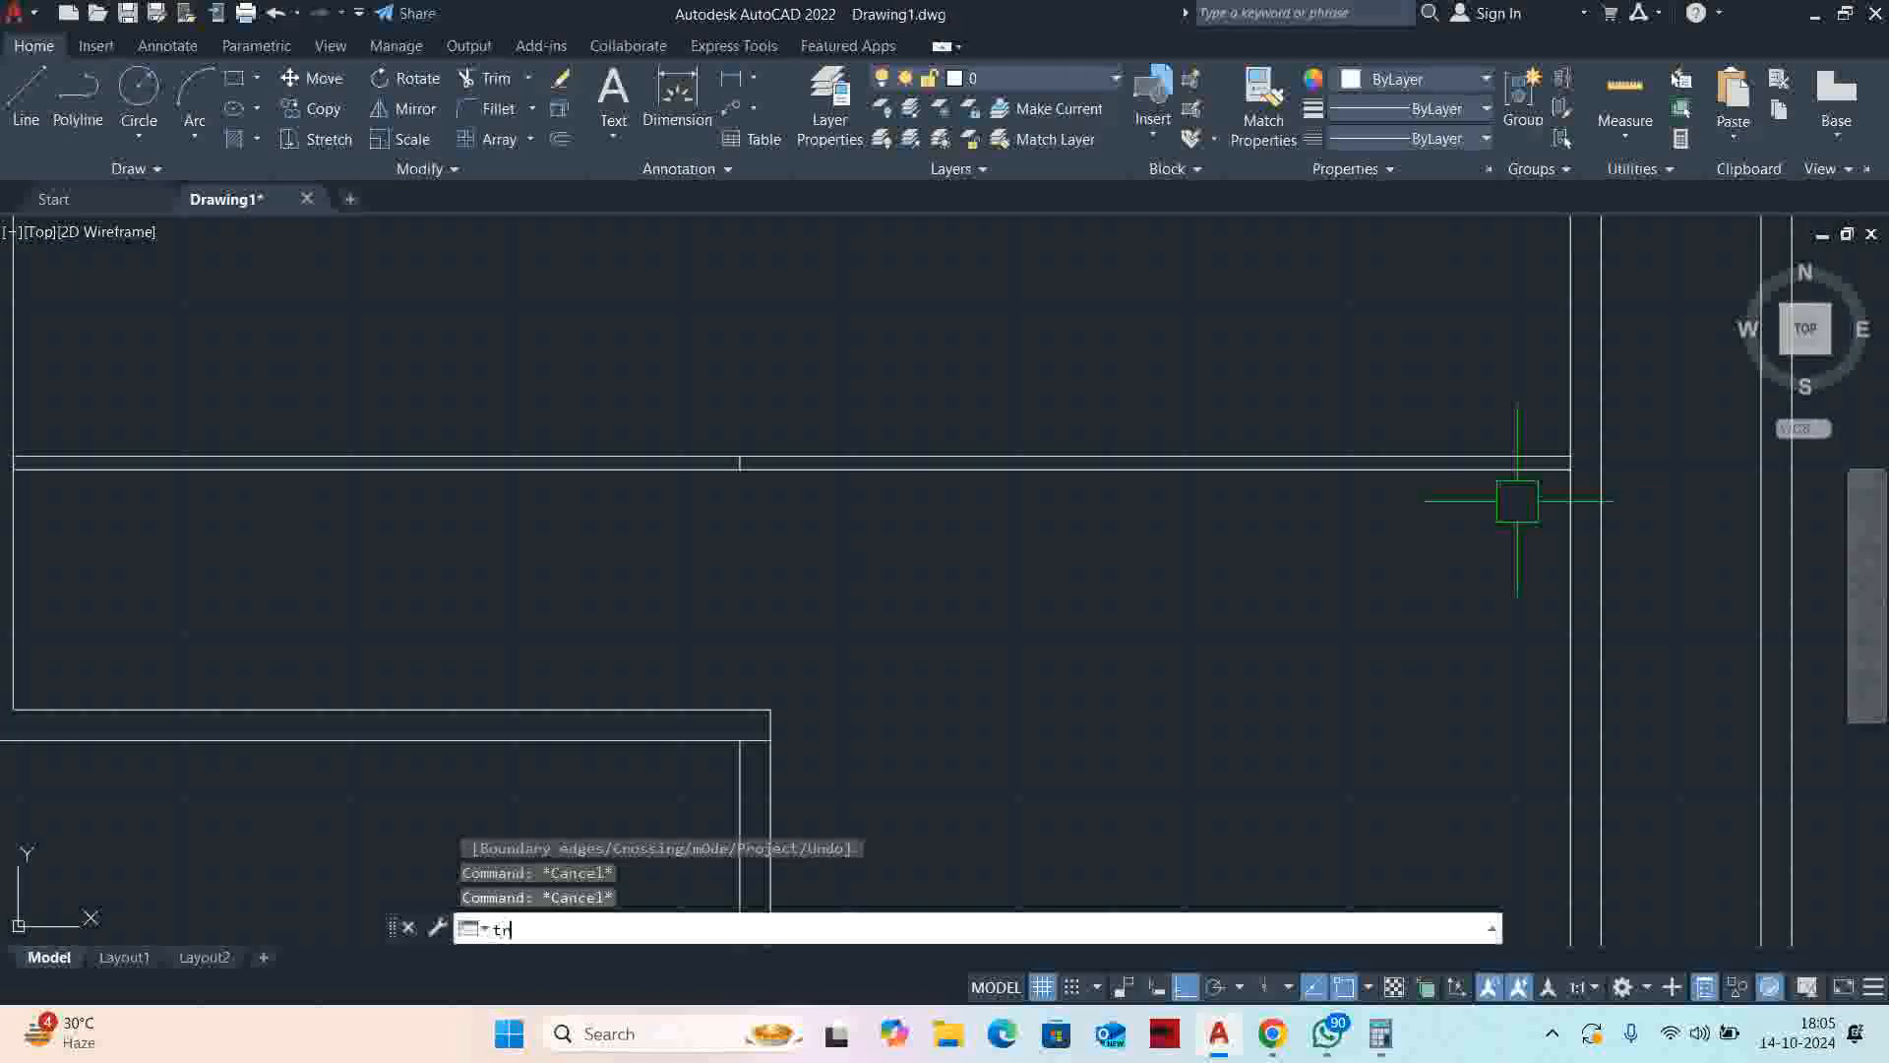
key(Return)
scroll(1565, 461, up, 8)
click(1574, 456)
scroll(1441, 461, down, 8)
middle_drag(905, 509, 1568, 524)
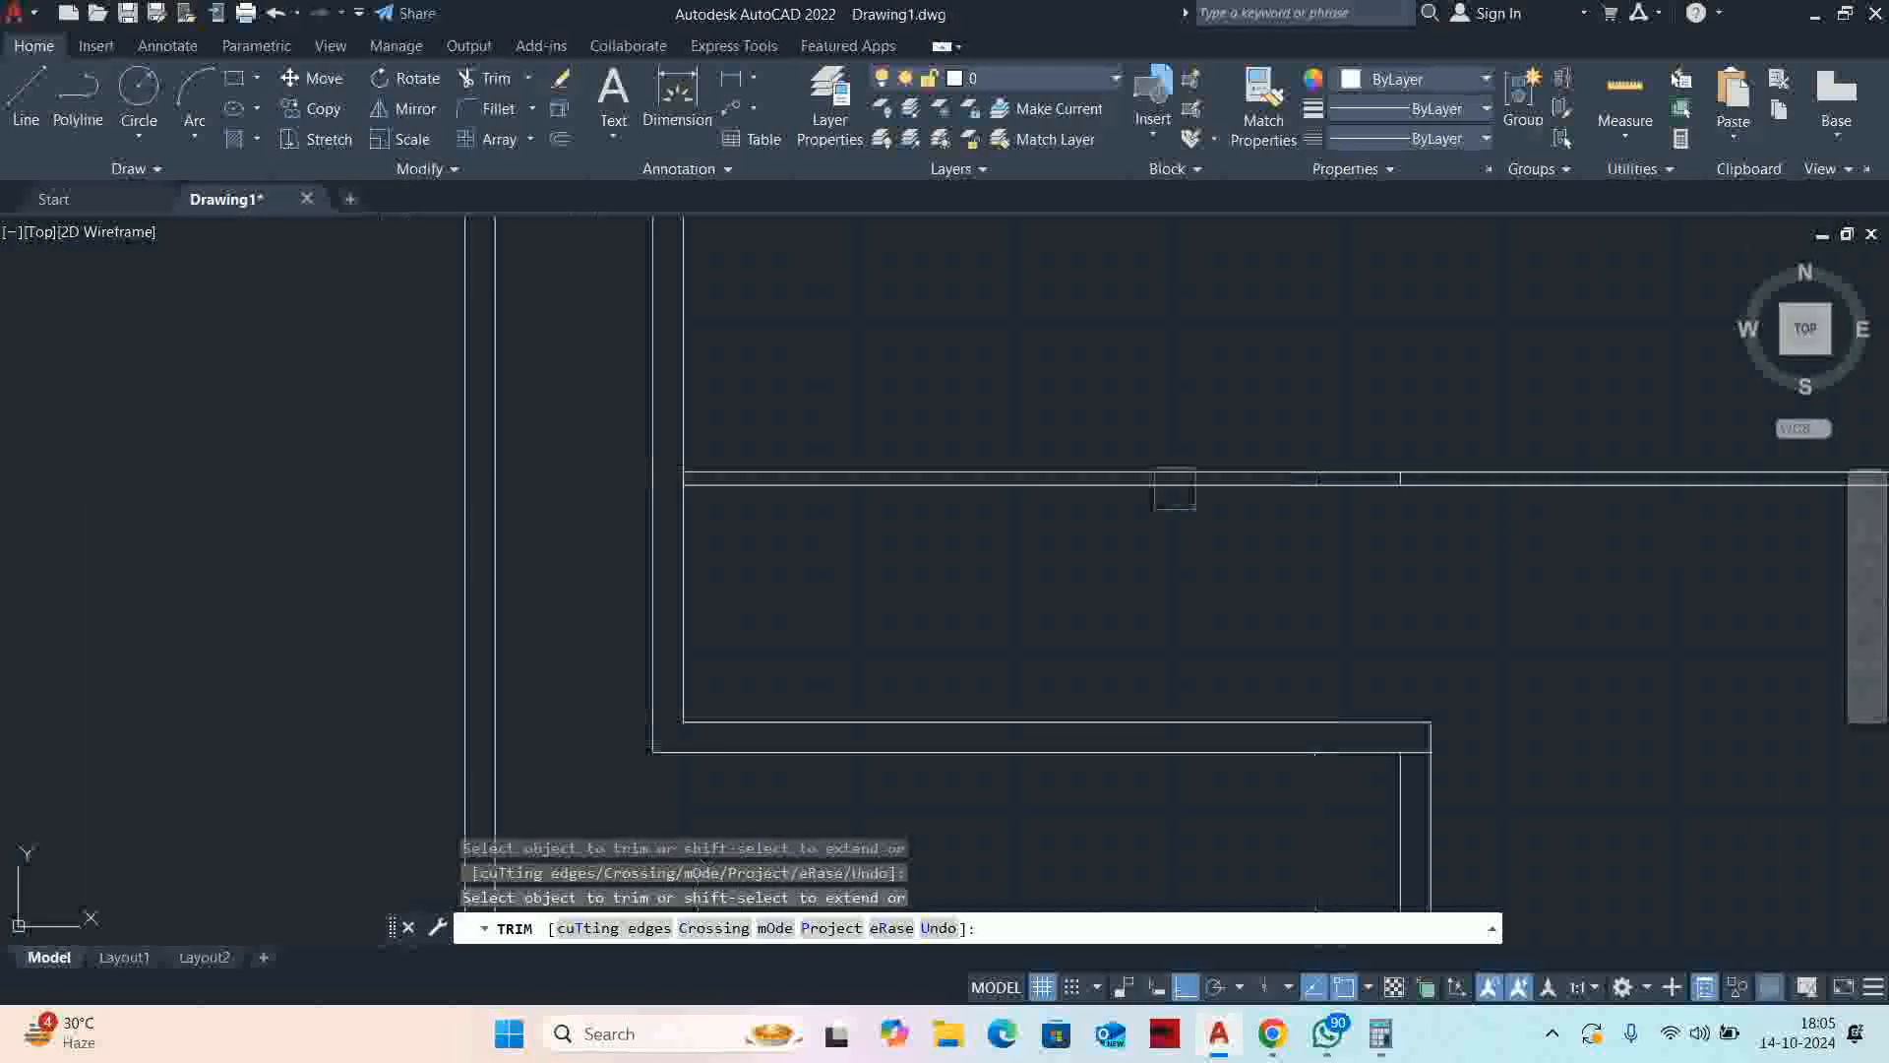
scroll(967, 561, down, 4)
key(Escape)
key(Escape)
key(Escape)
mouse_move(995, 578)
middle_down()
mouse_move(961, 502)
mouse_move(963, 580)
mouse_move(1015, 592)
mouse_move(1075, 459)
middle_up()
scroll(1033, 536, up, 2)
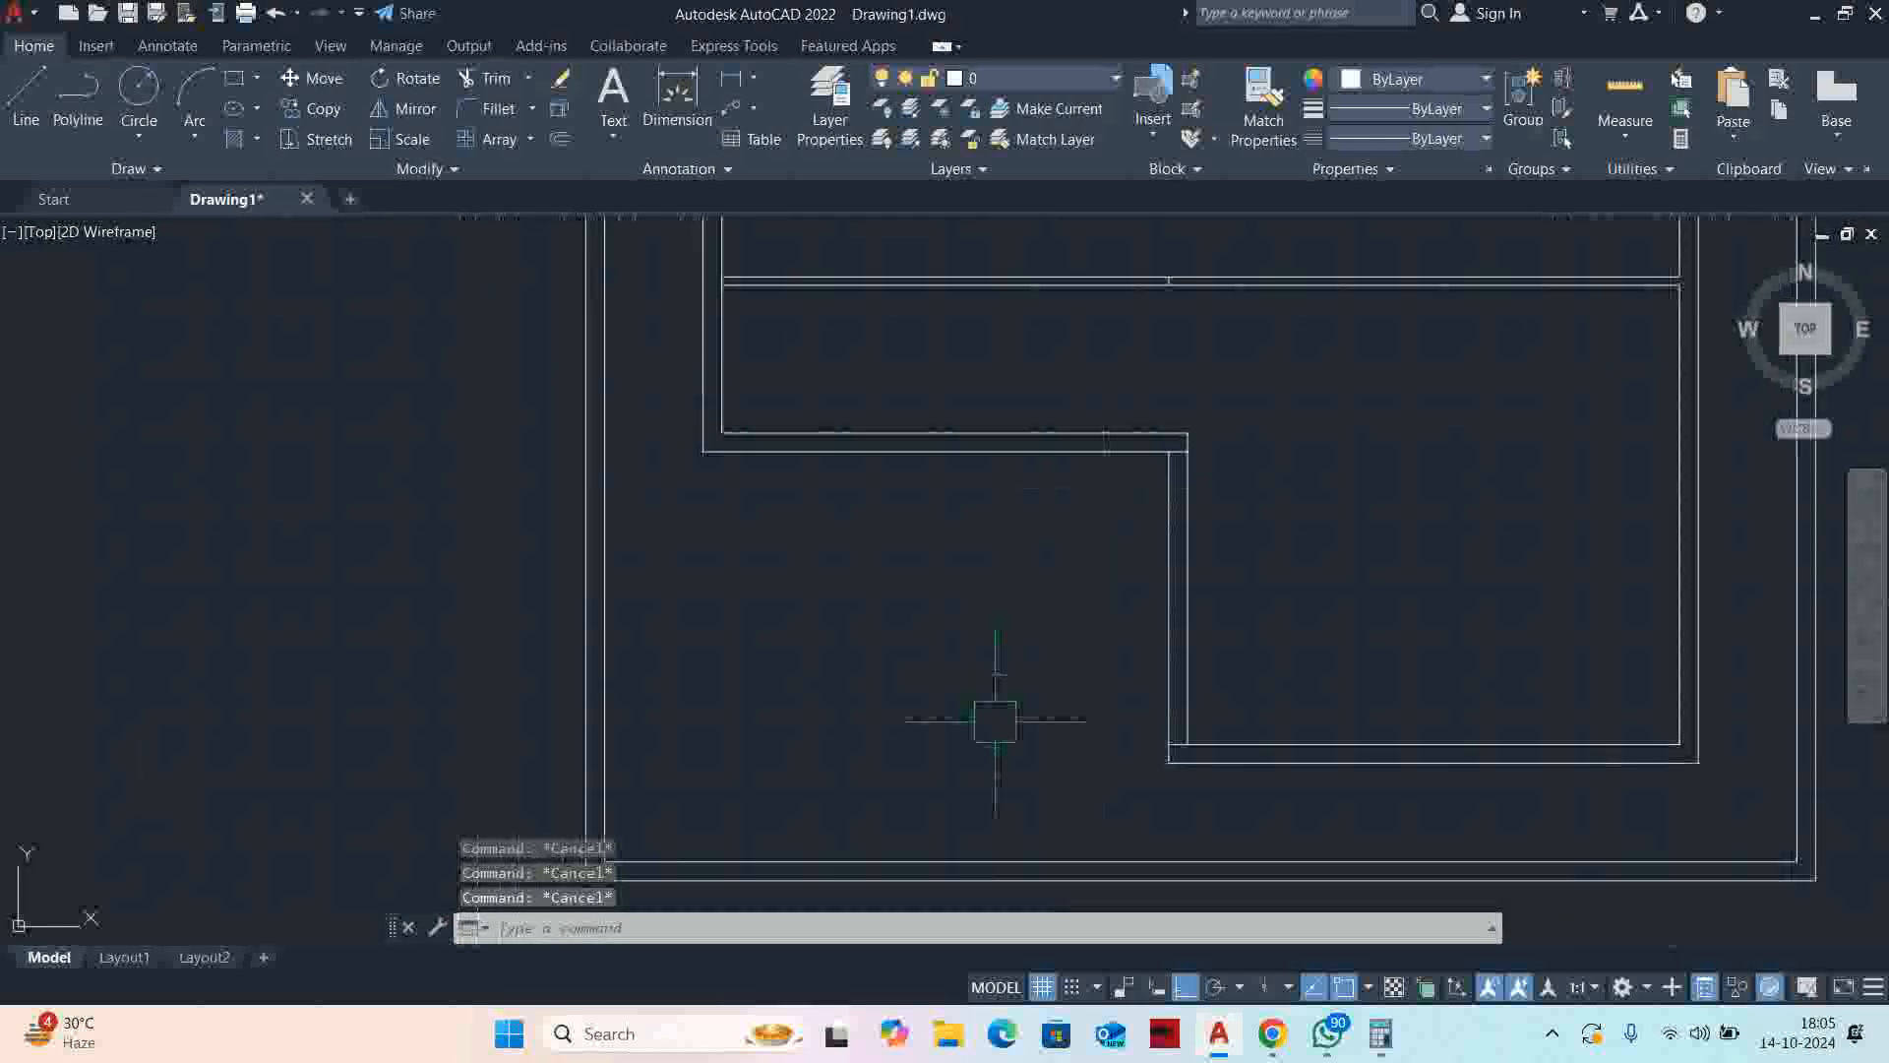
middle_drag(791, 598, 787, 639)
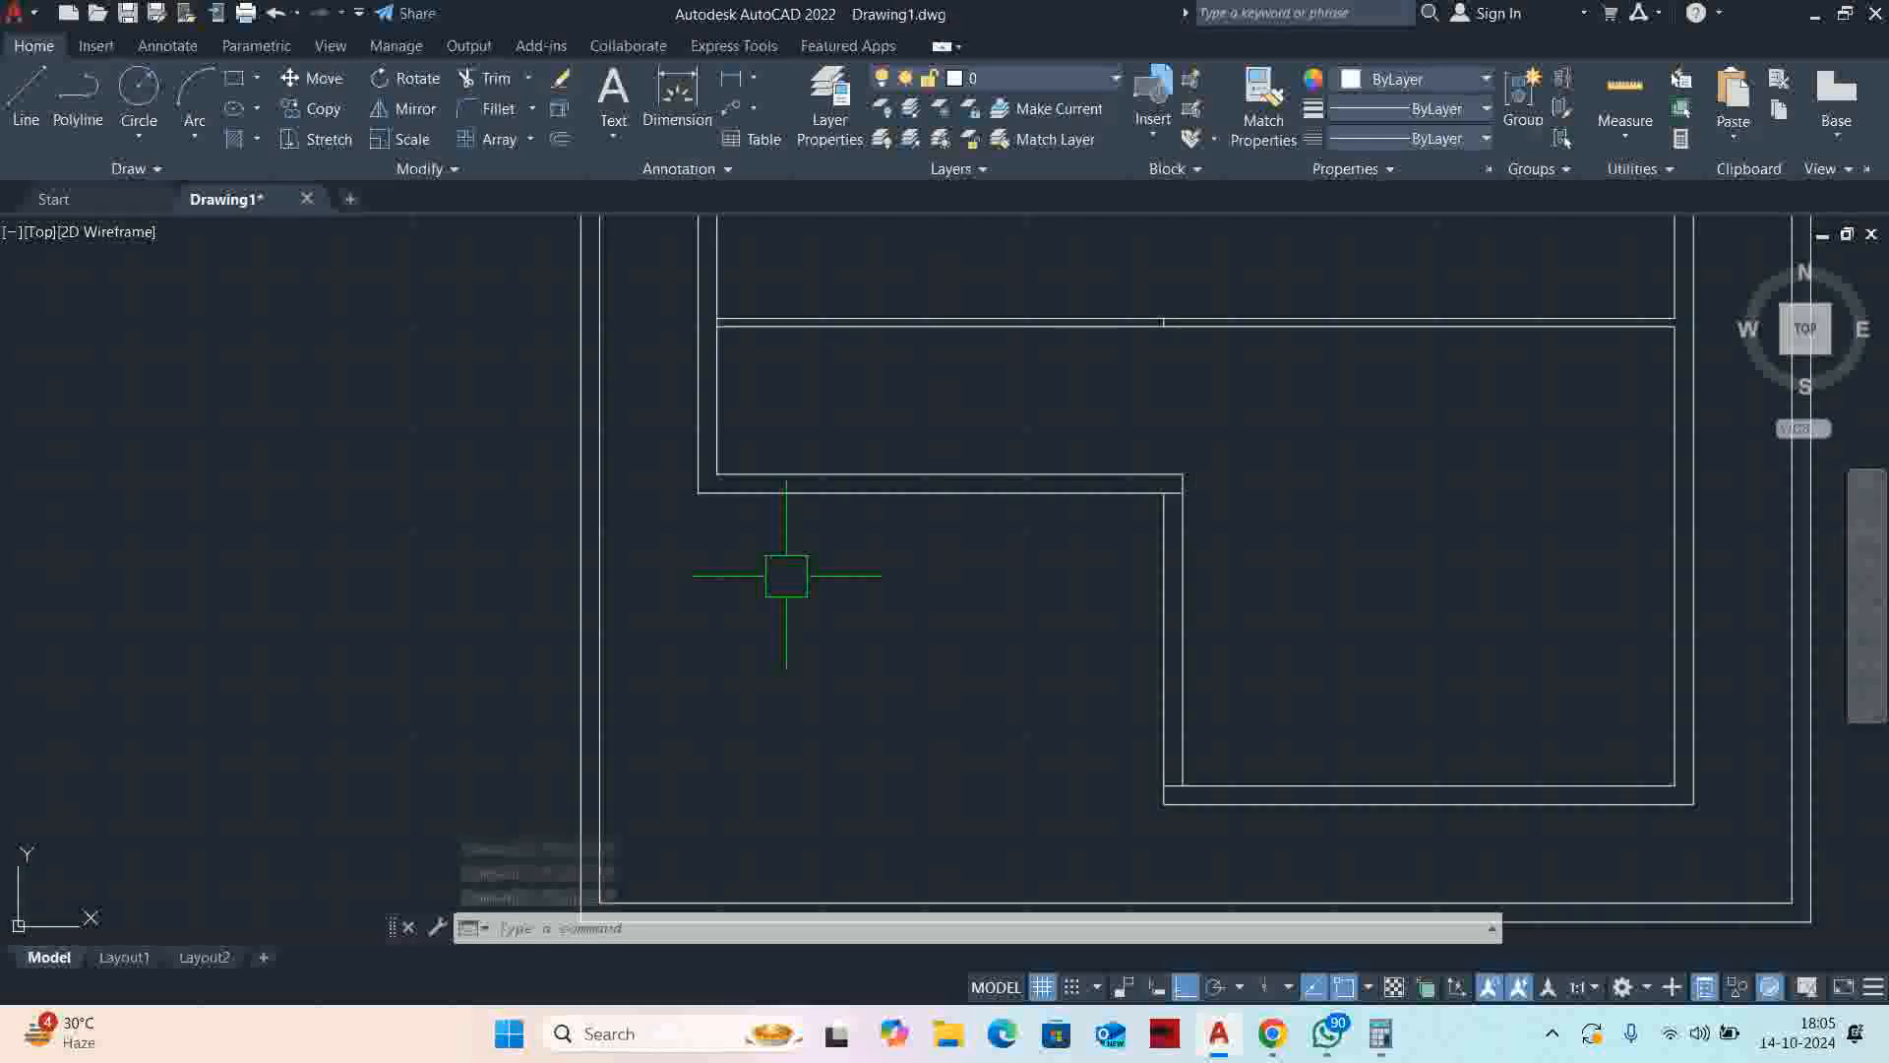
Measure the width and height of the passage below the thin partition with the quick Measure tool
middle_drag(1185, 459, 1037, 475)
key(Escape)
key(Escape)
click(1624, 98)
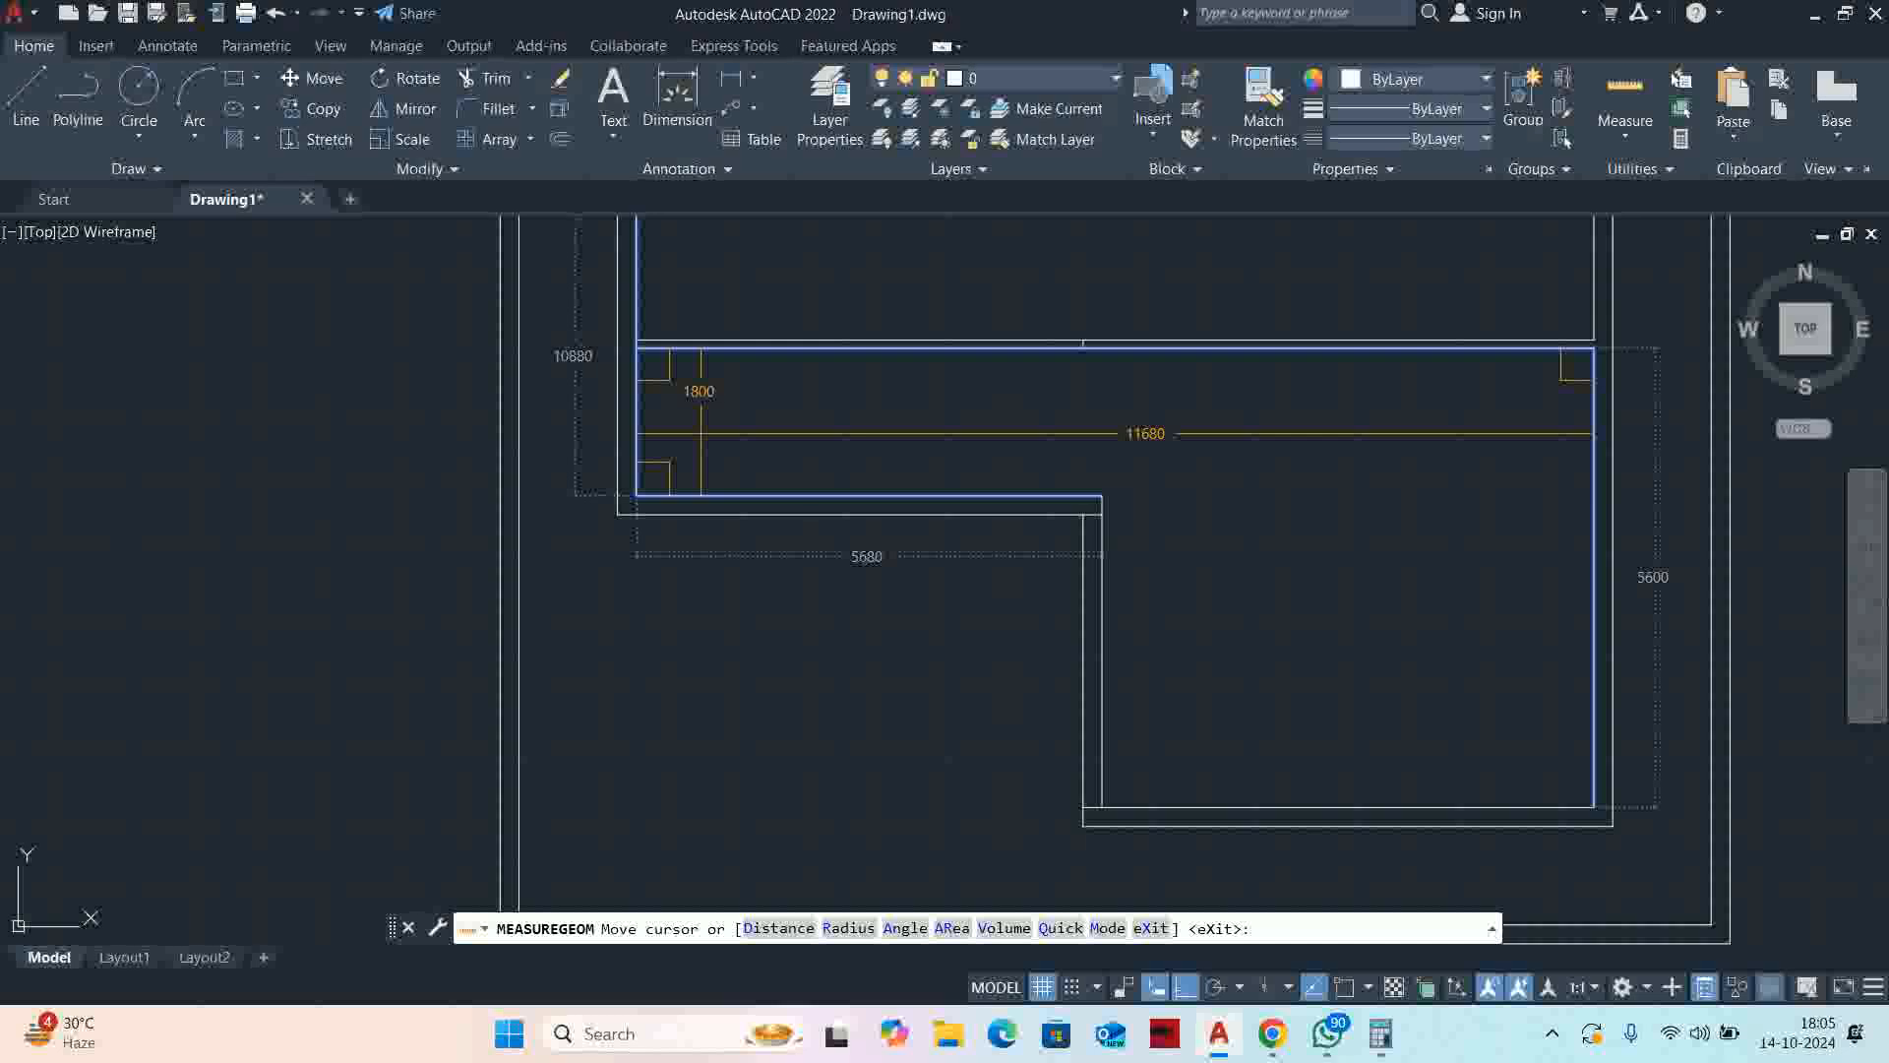
key(Escape)
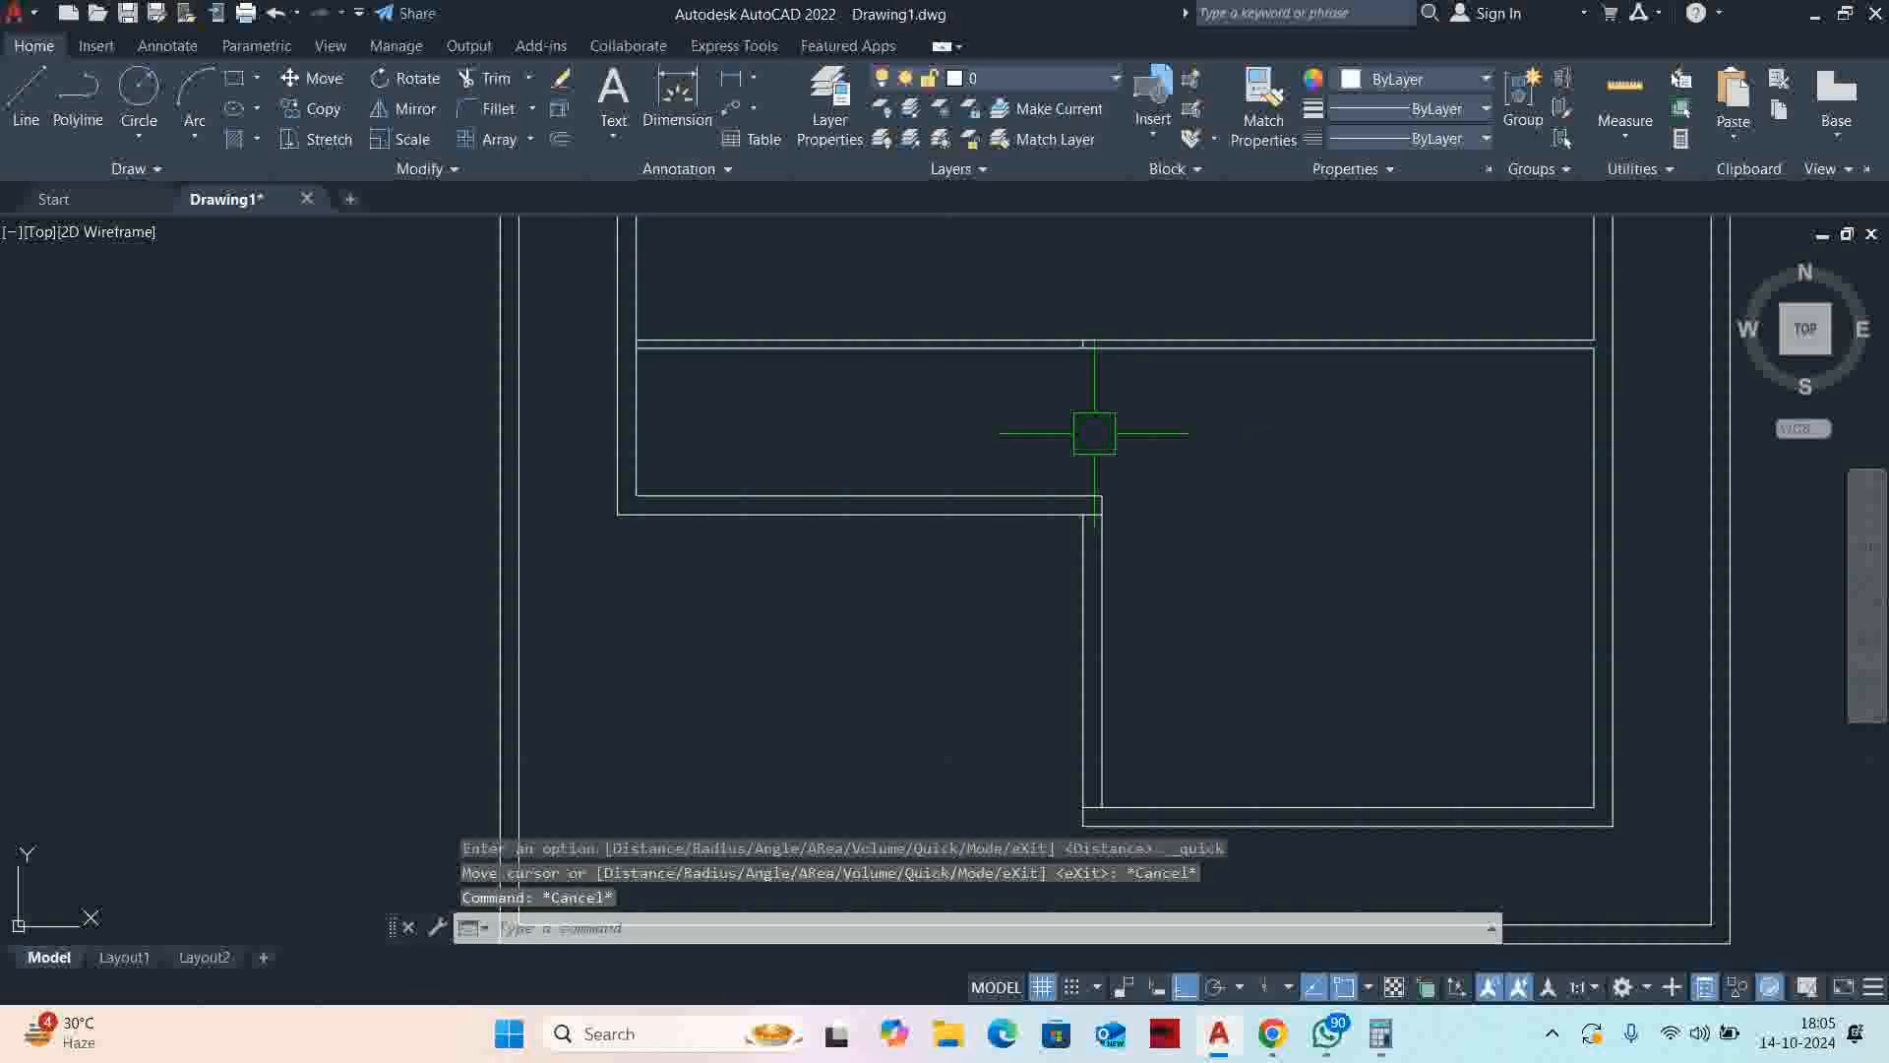
middle_drag(1120, 433, 1013, 443)
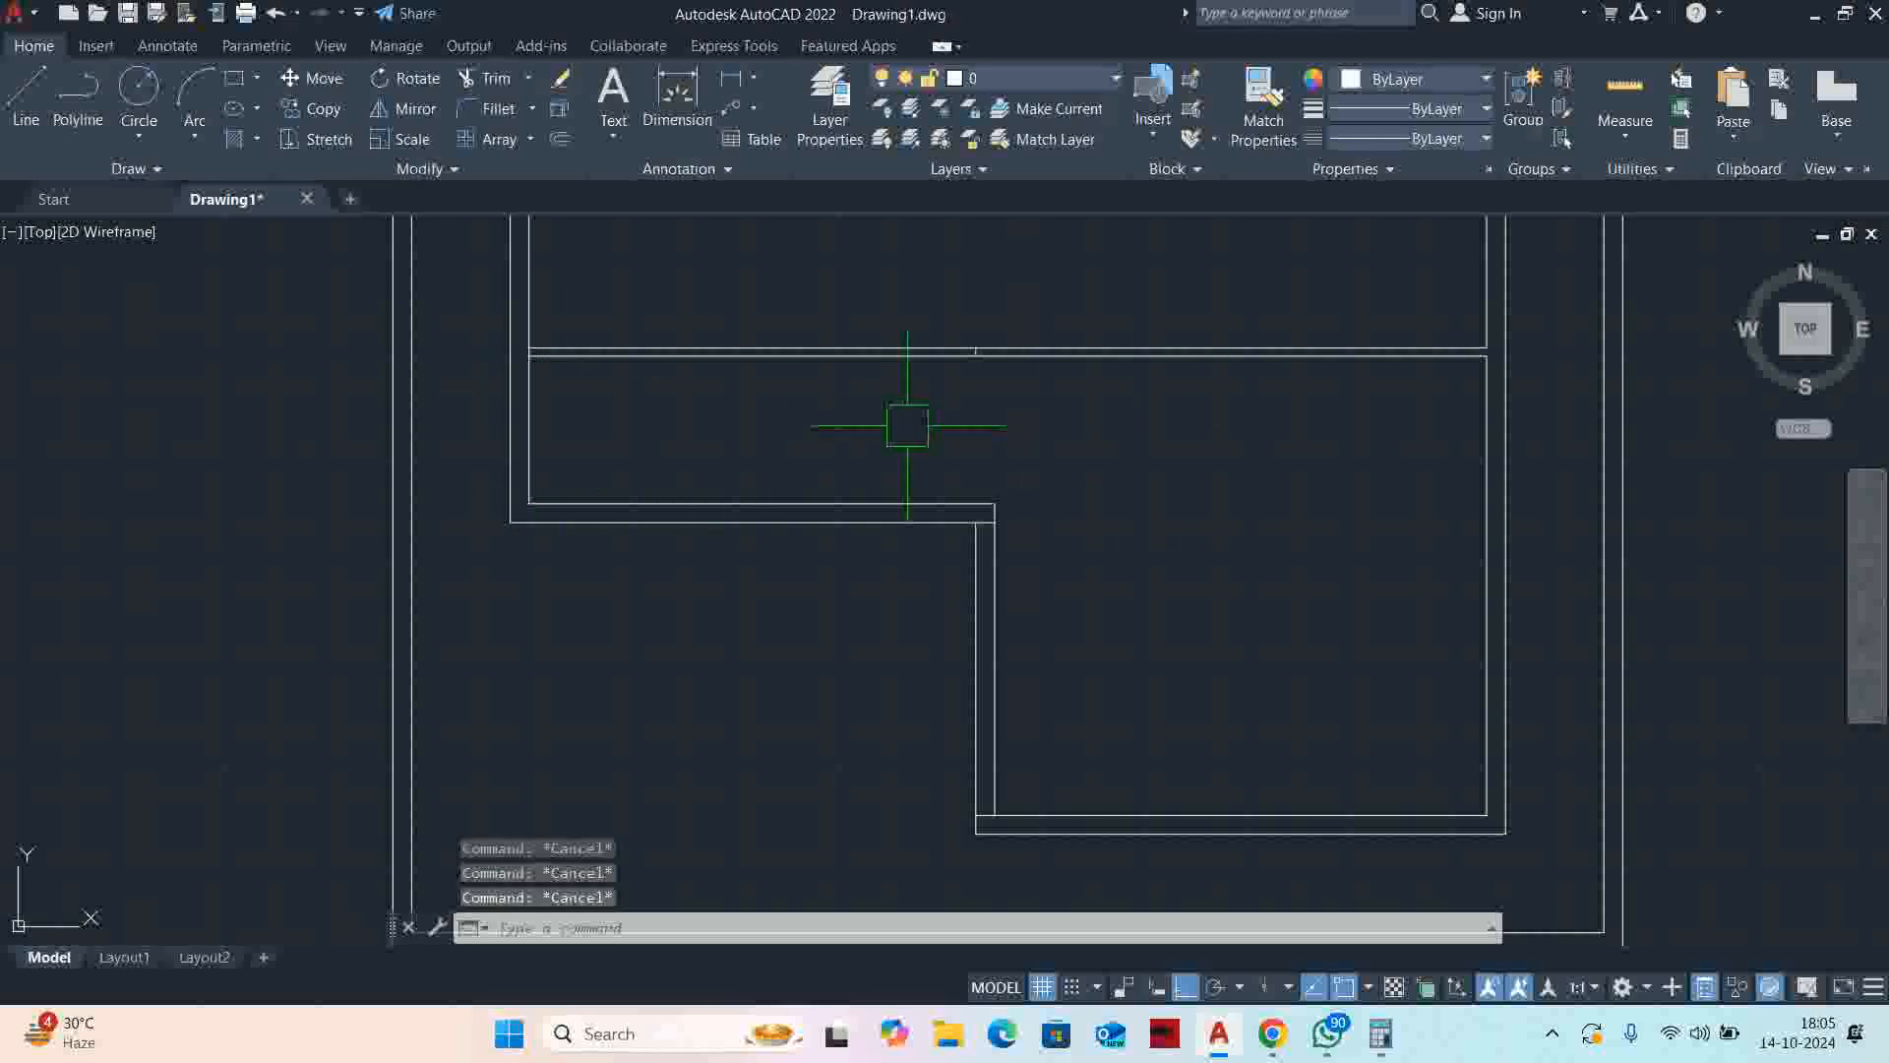
scroll(891, 482, up, 2)
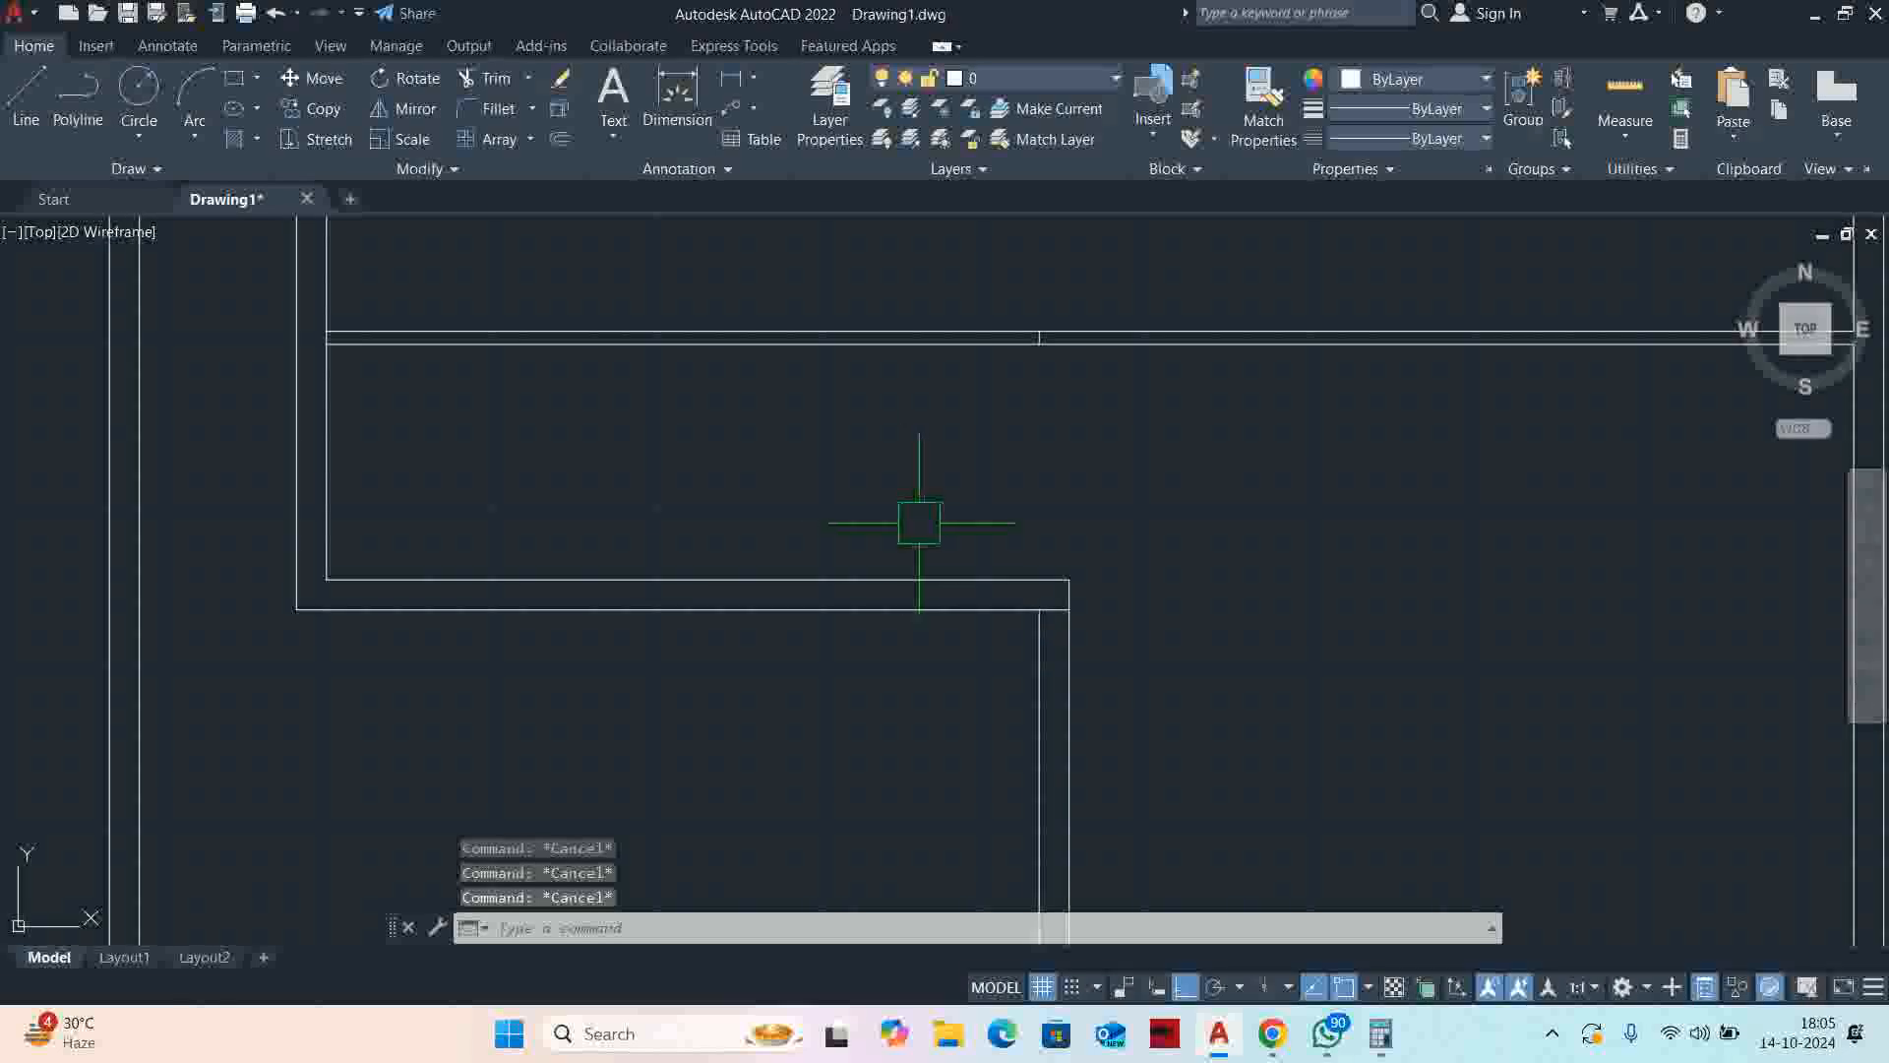
text(o)
key(Return)
mouse_move(544, 511)
middle_down()
mouse_move(810, 511)
mouse_move(824, 480)
middle_up()
key(Escape)
key(Escape)
Recheck the distances around the passage's left end with the quick Measure tool
middle_drag(489, 413, 609, 477)
click(1624, 91)
key(Escape)
scroll(750, 520, down, 2)
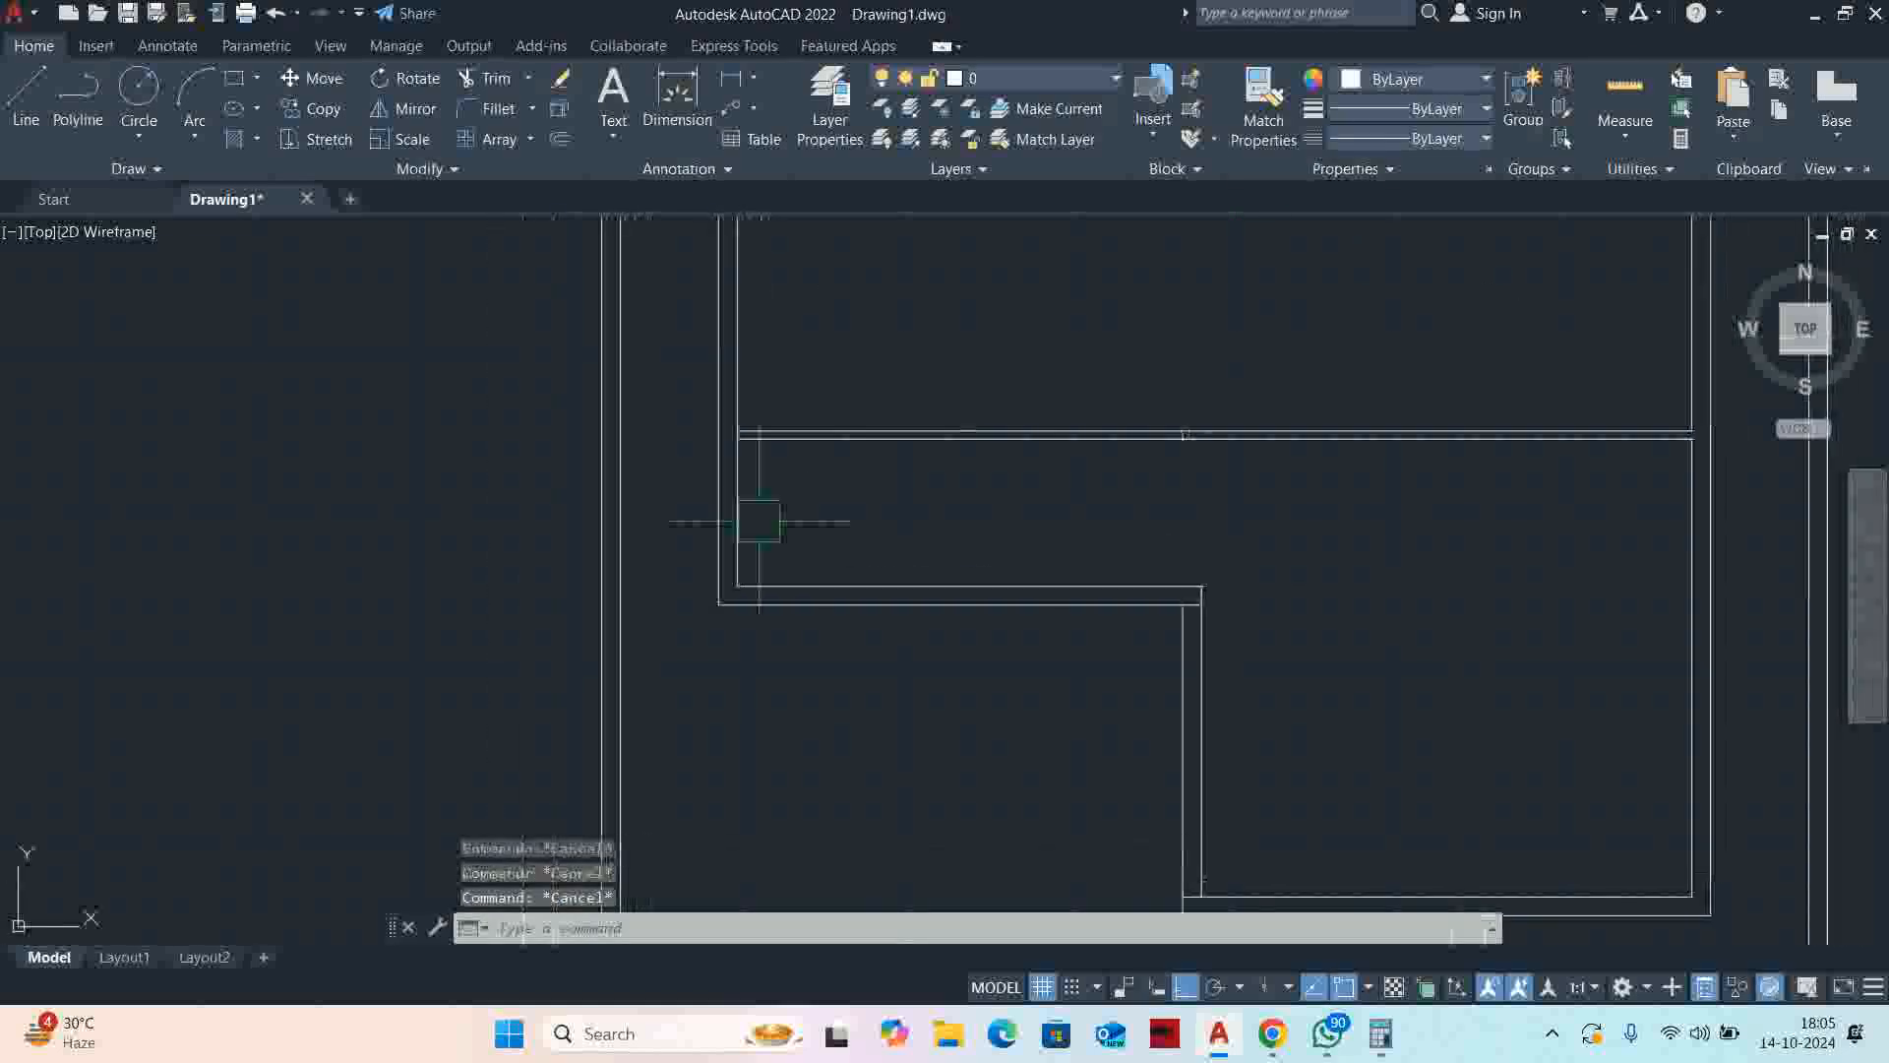
text(o)
key(Return)
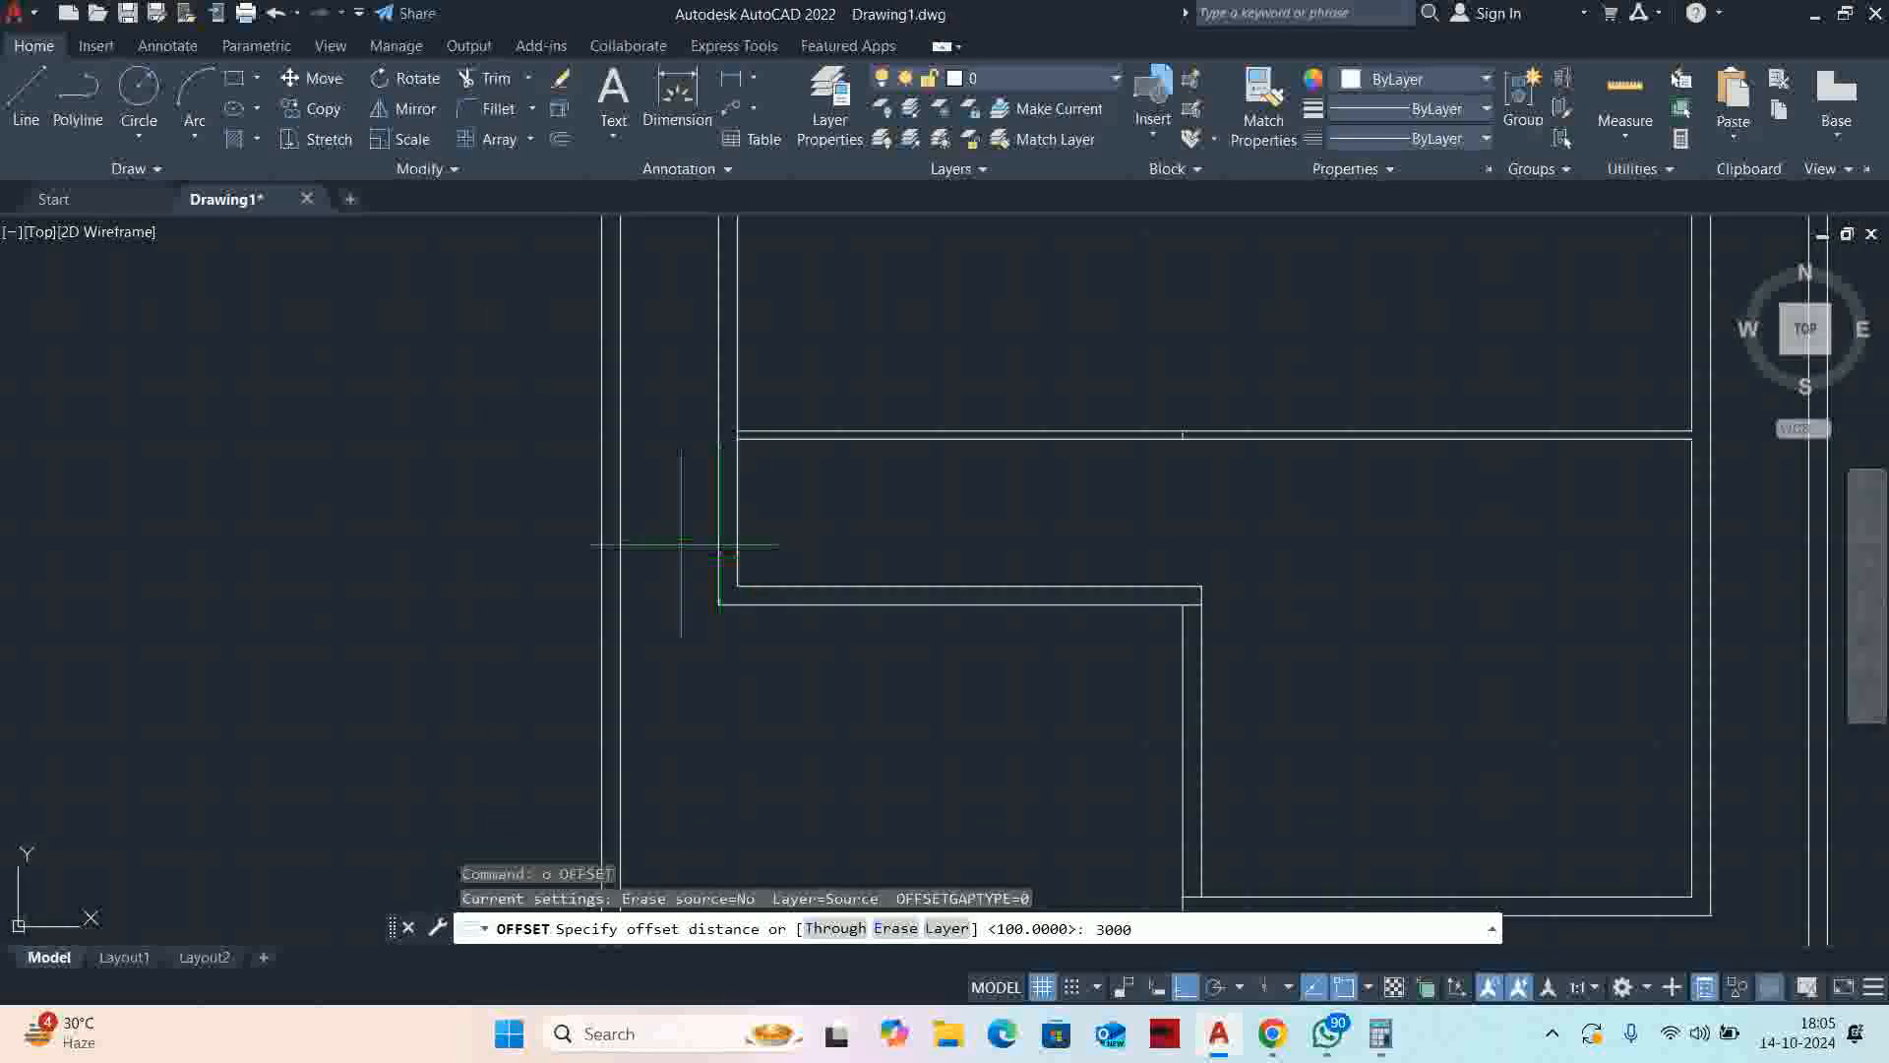
key(Return)
click(621, 547)
key(Escape)
Offset the left boundary wall's inner line 3600 to the right
key(Return)
key(Return)
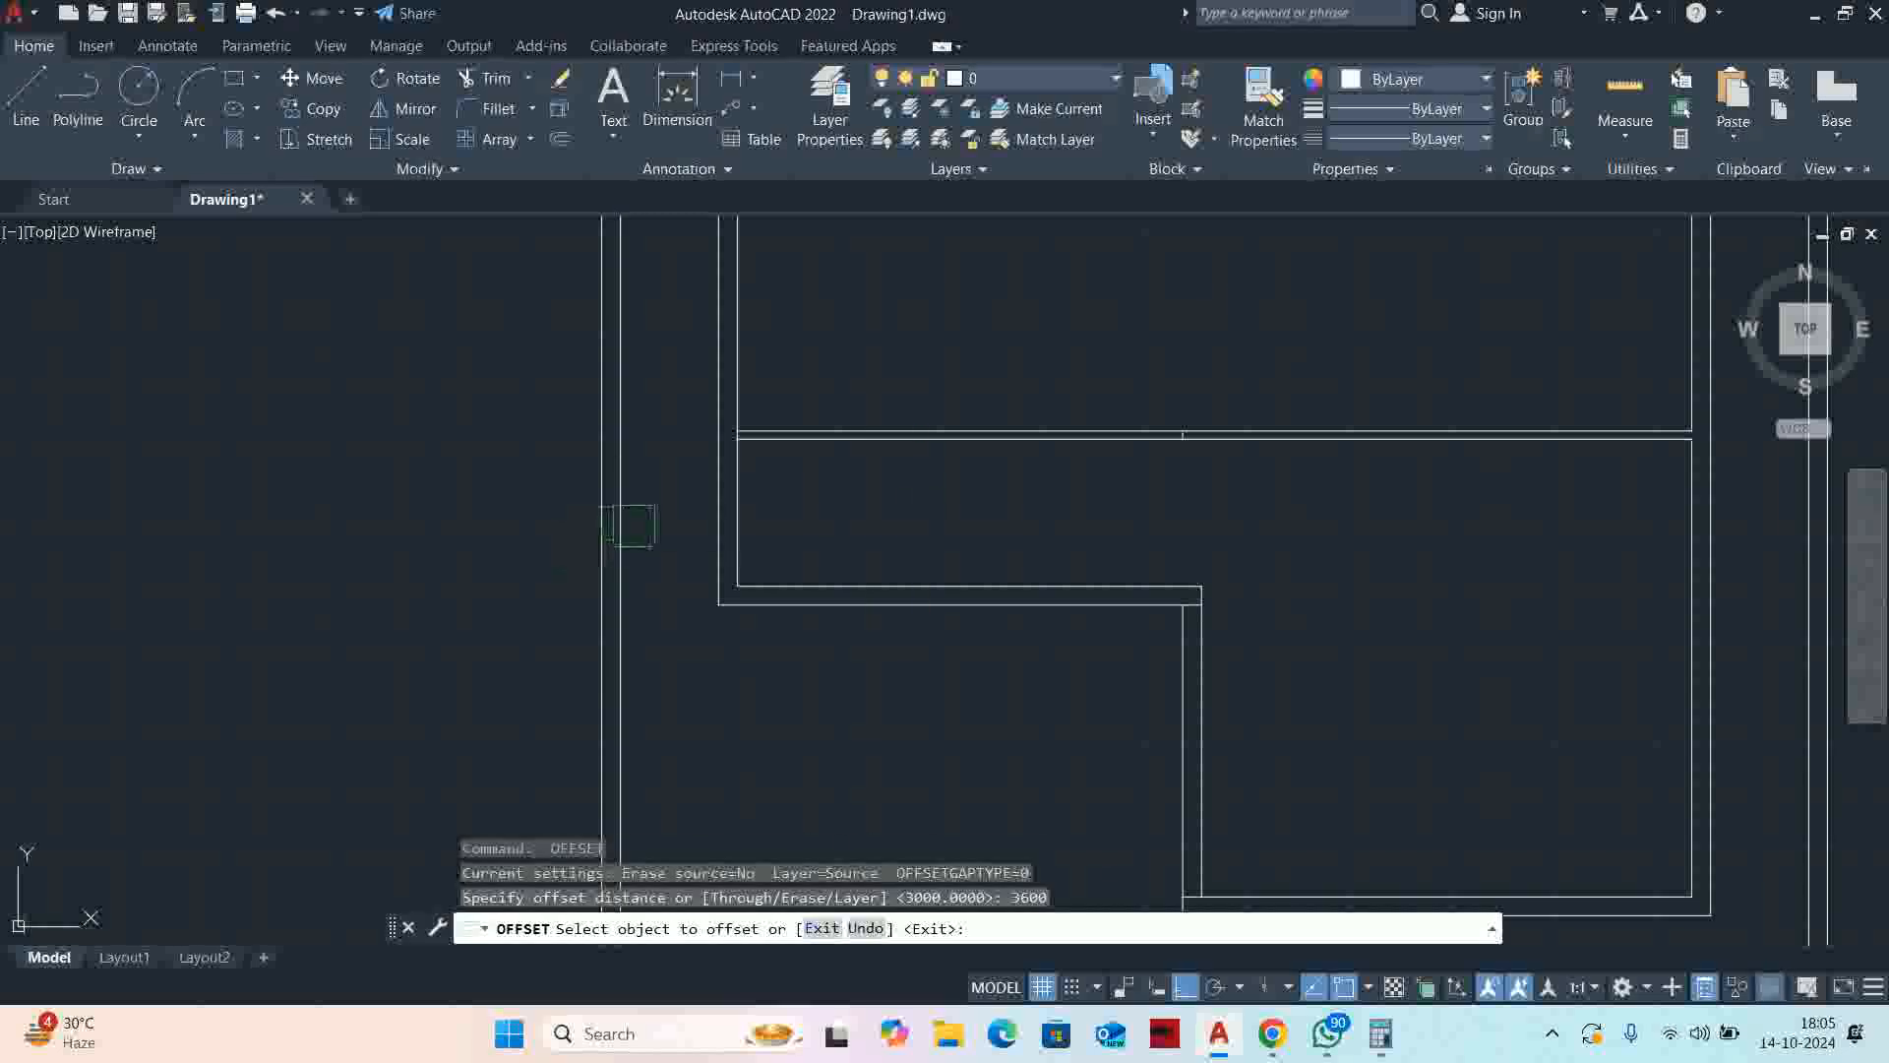
click(622, 527)
click(1012, 537)
key(Escape)
Offset the new vertical line 230 to the right to form a wall
key(Return)
text(230)
key(Return)
click(916, 515)
click(1112, 504)
key(Return)
key(Escape)
key(Escape)
key(Escape)
Extend the thin partition's lines to the left wall's outer face and trim the new vertical wall below the horizontal wall
middle_drag(980, 511, 946, 518)
text(tr)
key(Return)
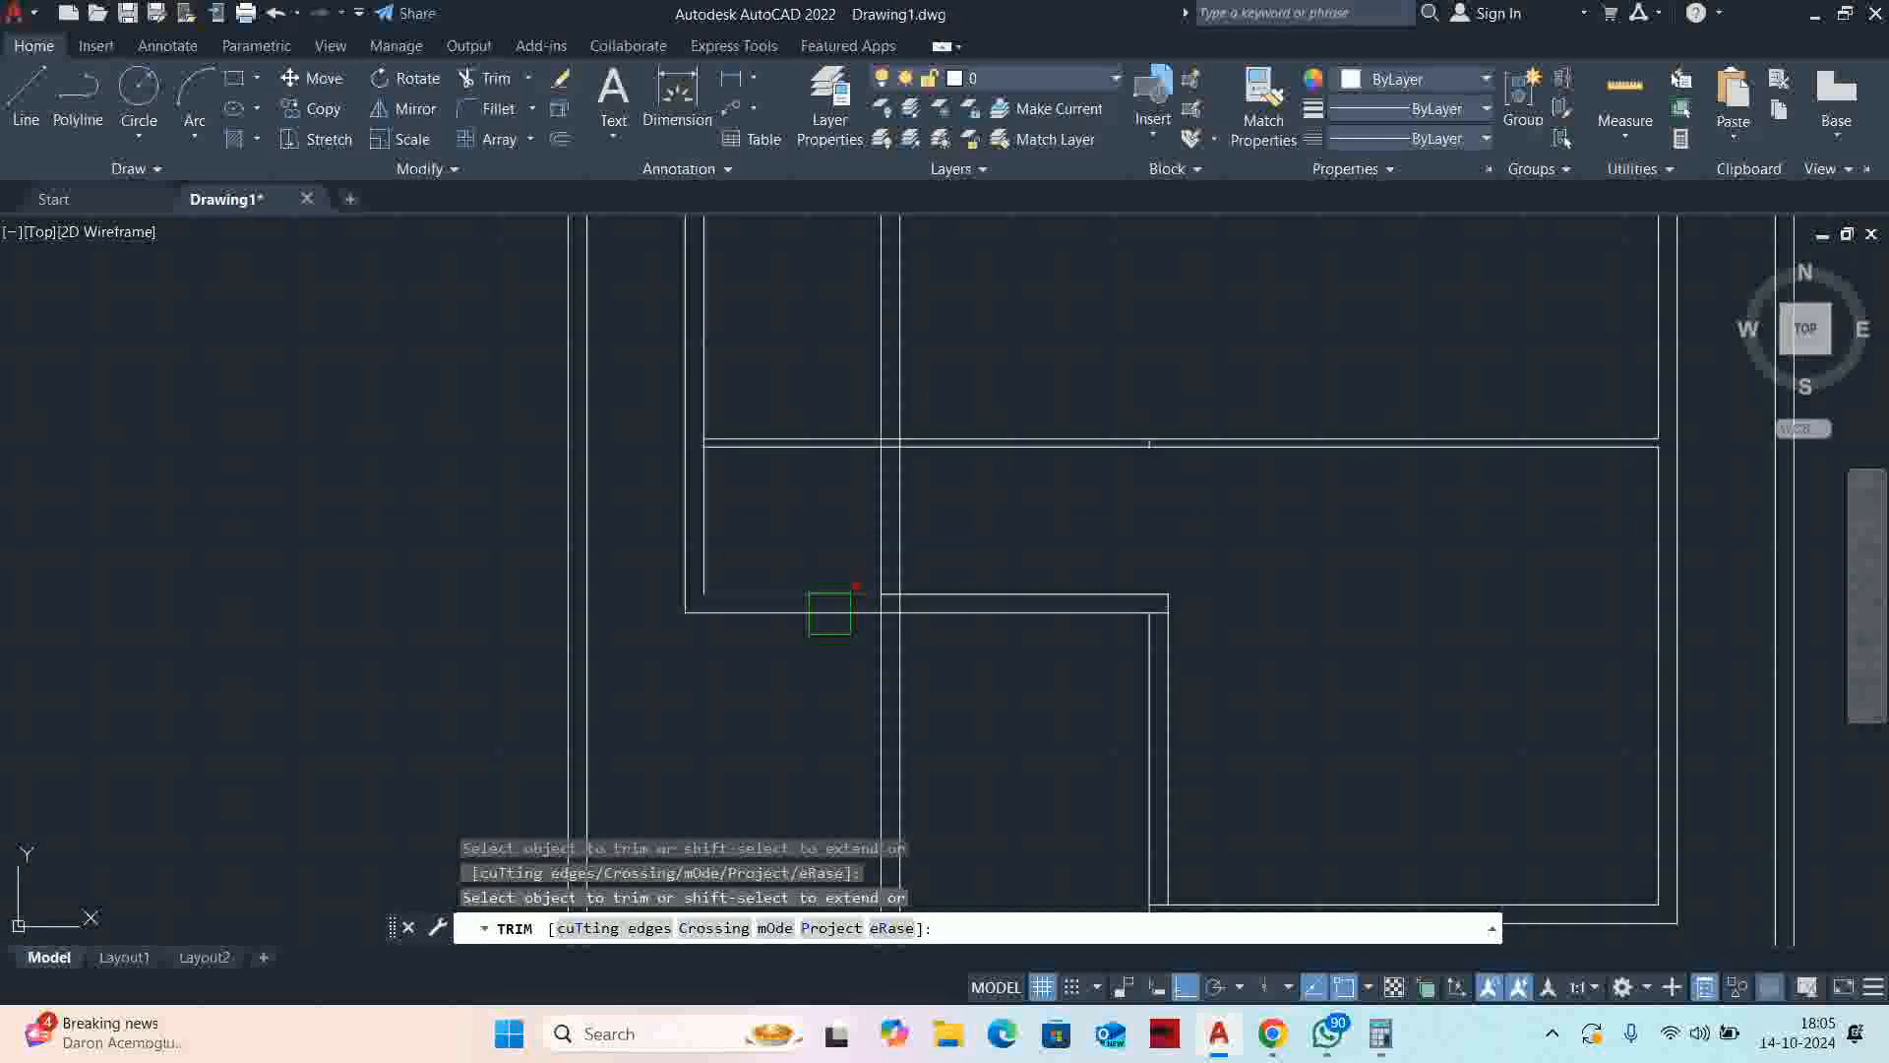
shift+click(756, 457)
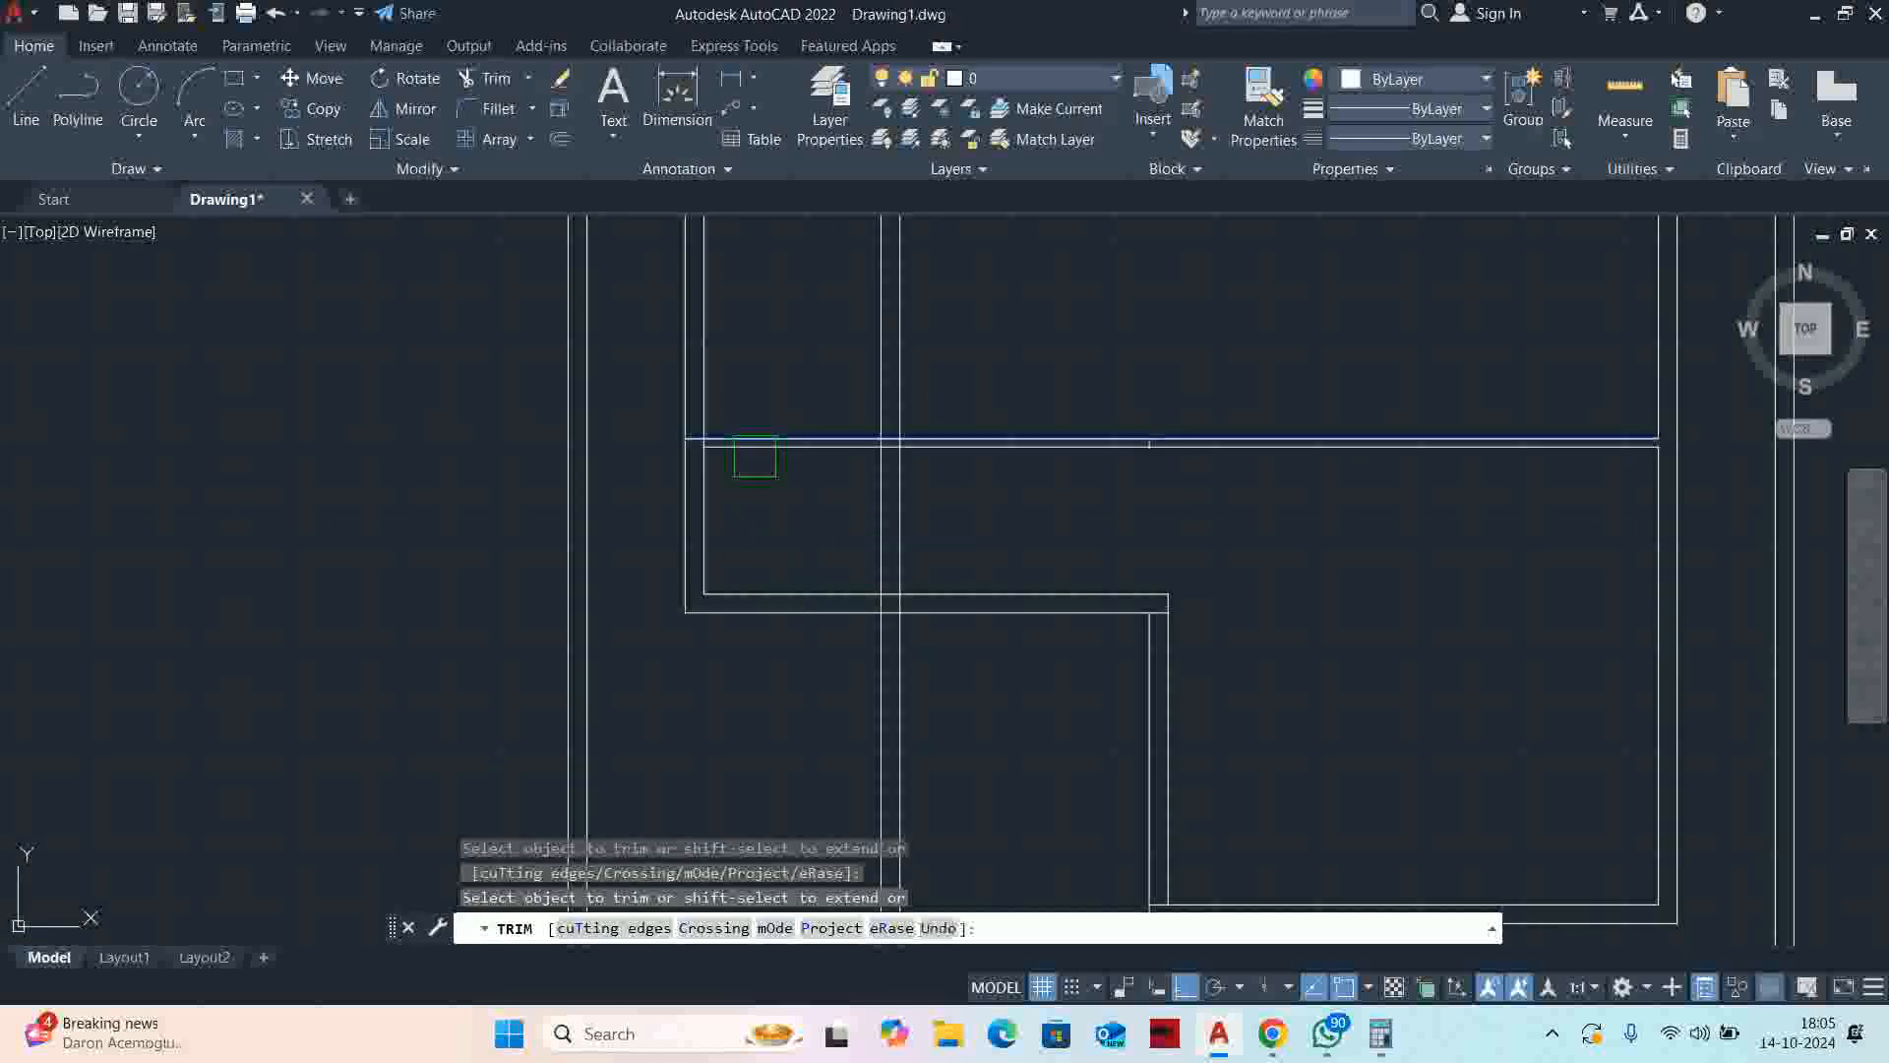
shift+click(756, 458)
drag(933, 697, 835, 698)
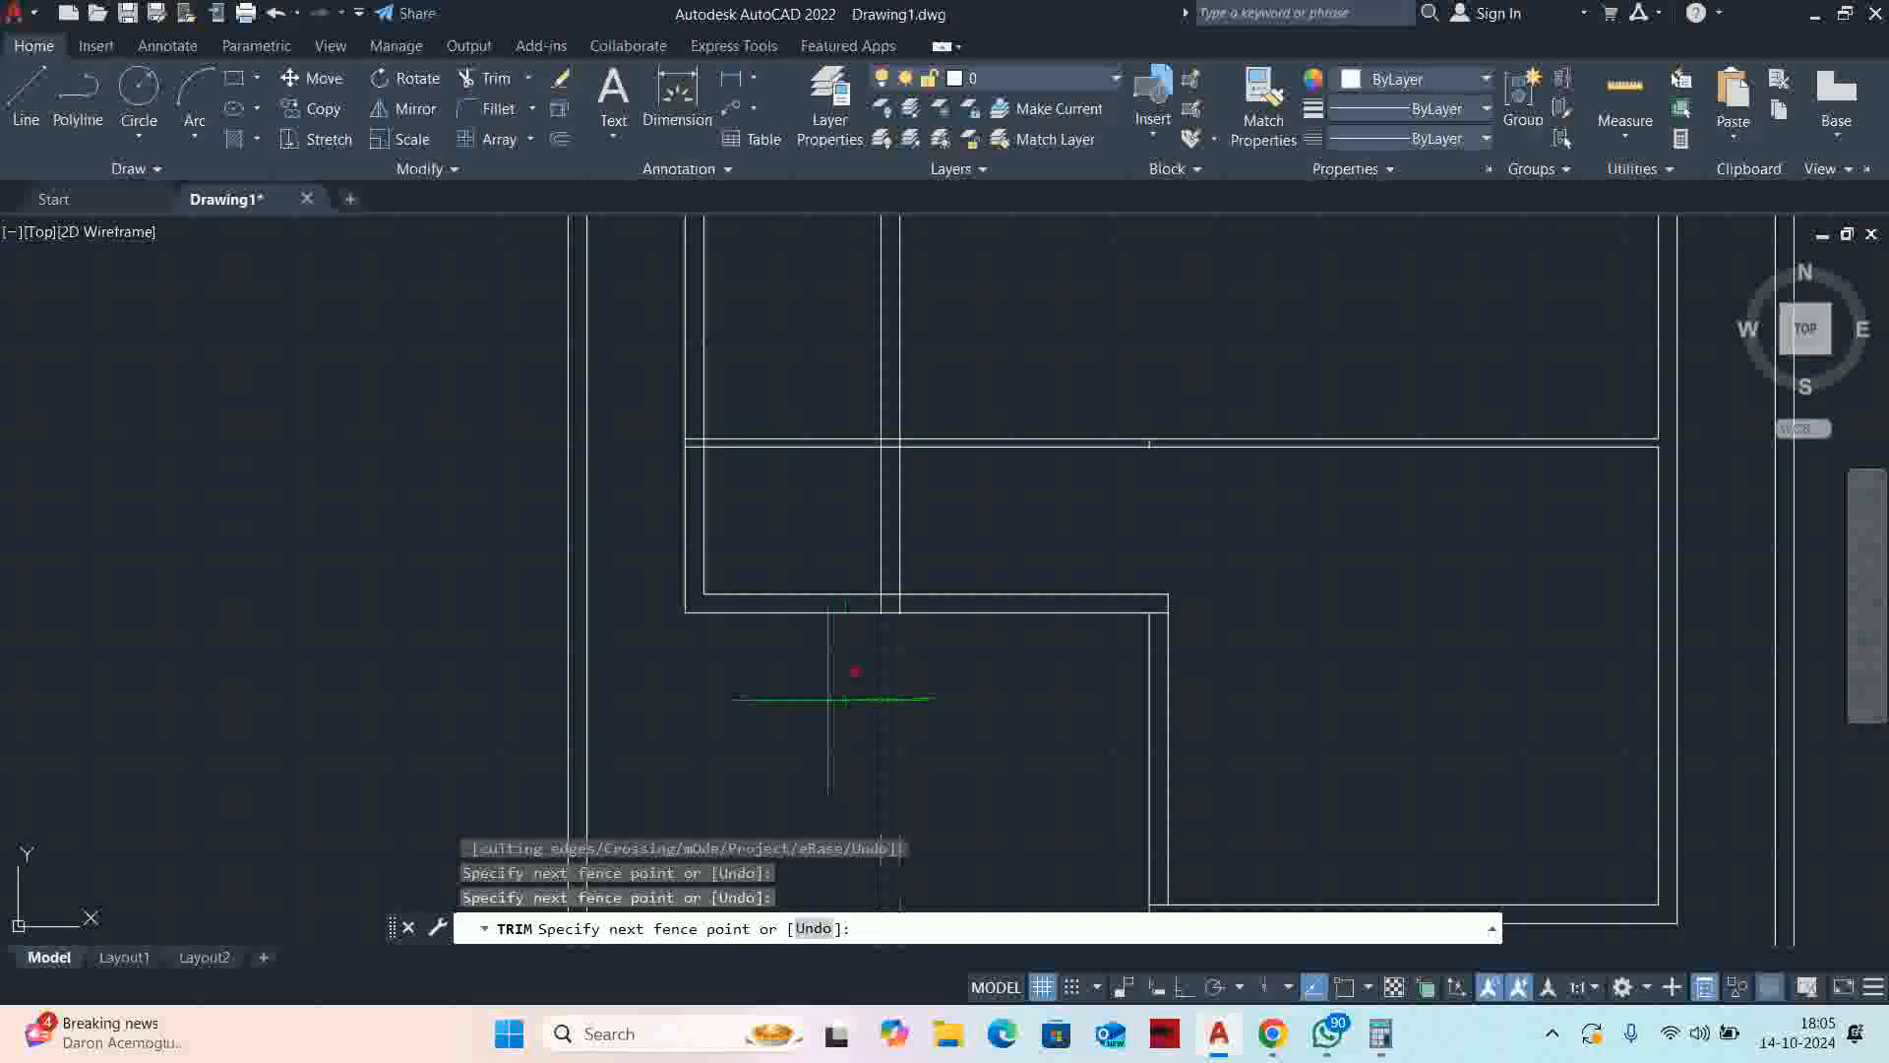
scroll(919, 602, up, 5)
scroll(707, 618, down, 5)
middle_drag(687, 622, 875, 625)
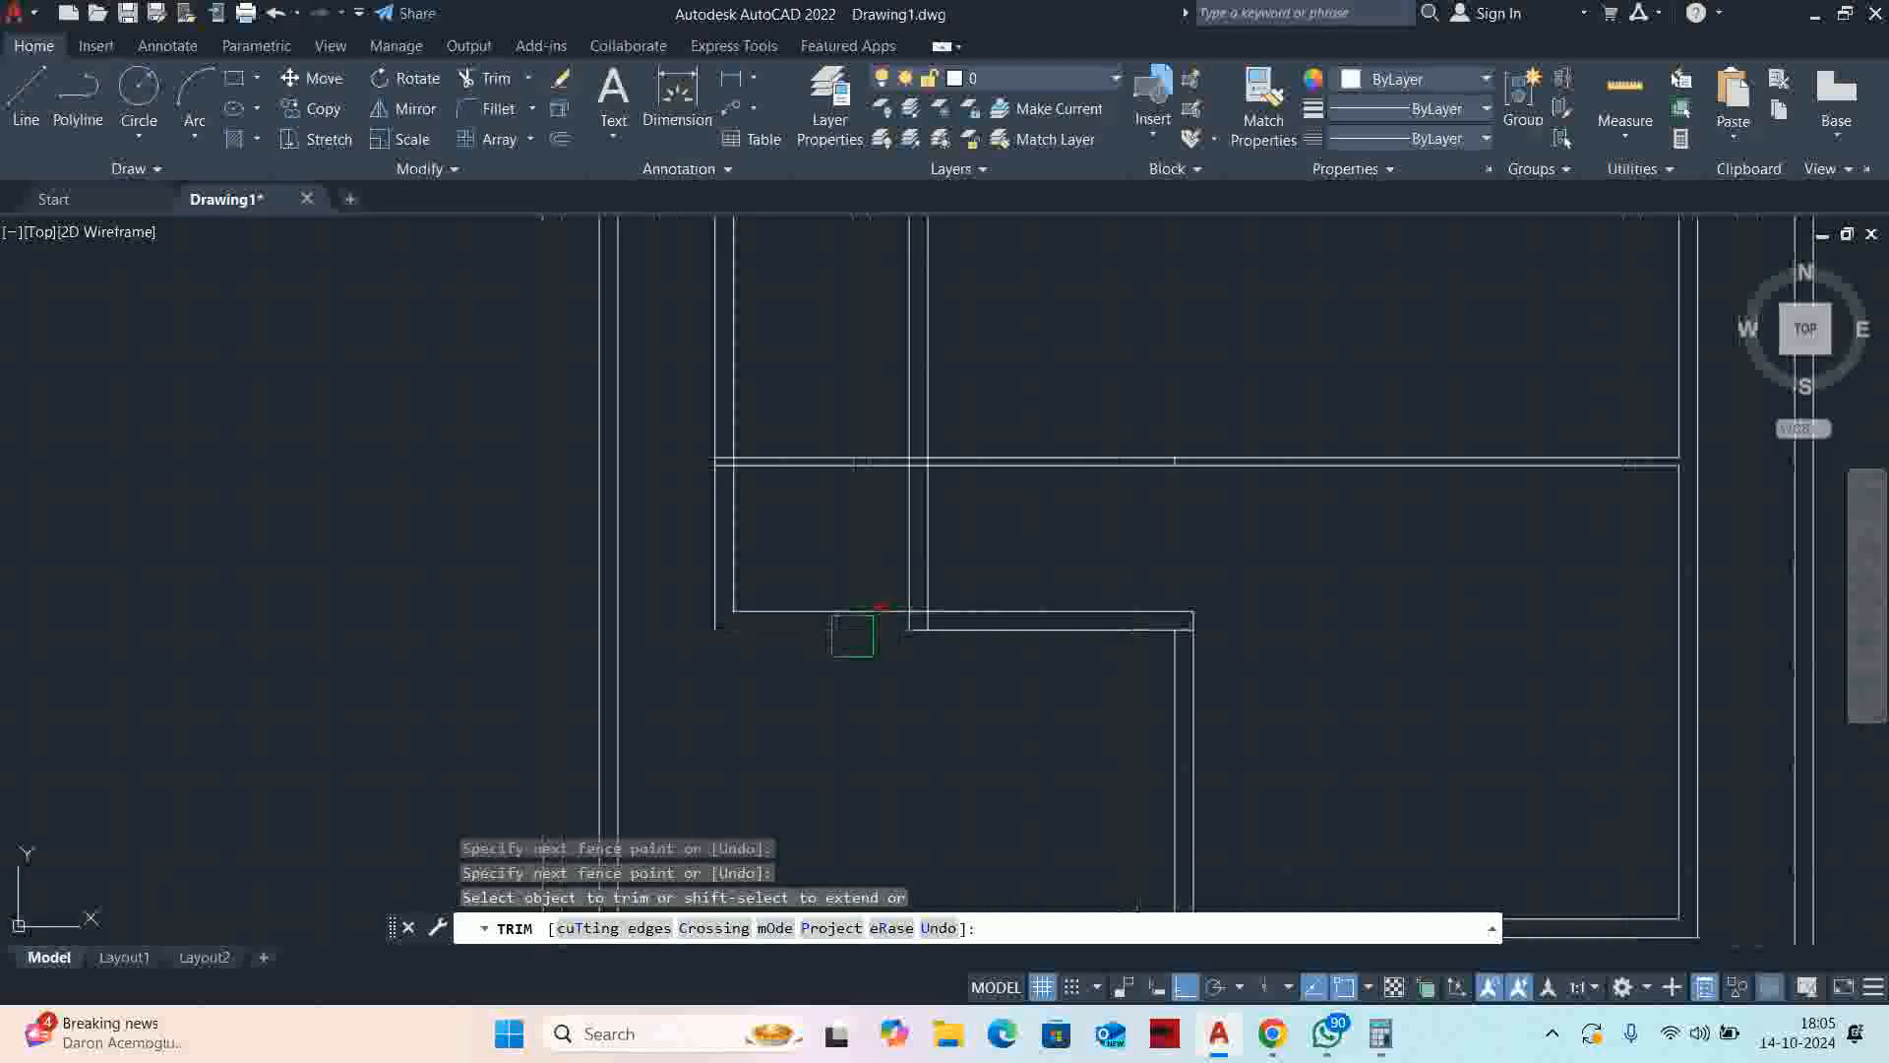
Trim away the segments of the horizontal wall and left wall that lie outside the new vertical wall, below the thin partition
click(852, 633)
click(794, 612)
middle_drag(742, 576, 784, 730)
click(769, 649)
click(743, 644)
scroll(776, 677, up, 5)
click(717, 569)
Trim the new vertical wall's lines above and inside the thin partition
scroll(719, 594, down, 6)
scroll(872, 589, up, 6)
drag(795, 547, 645, 531)
middle_drag(779, 630, 860, 457)
scroll(821, 470, up, 6)
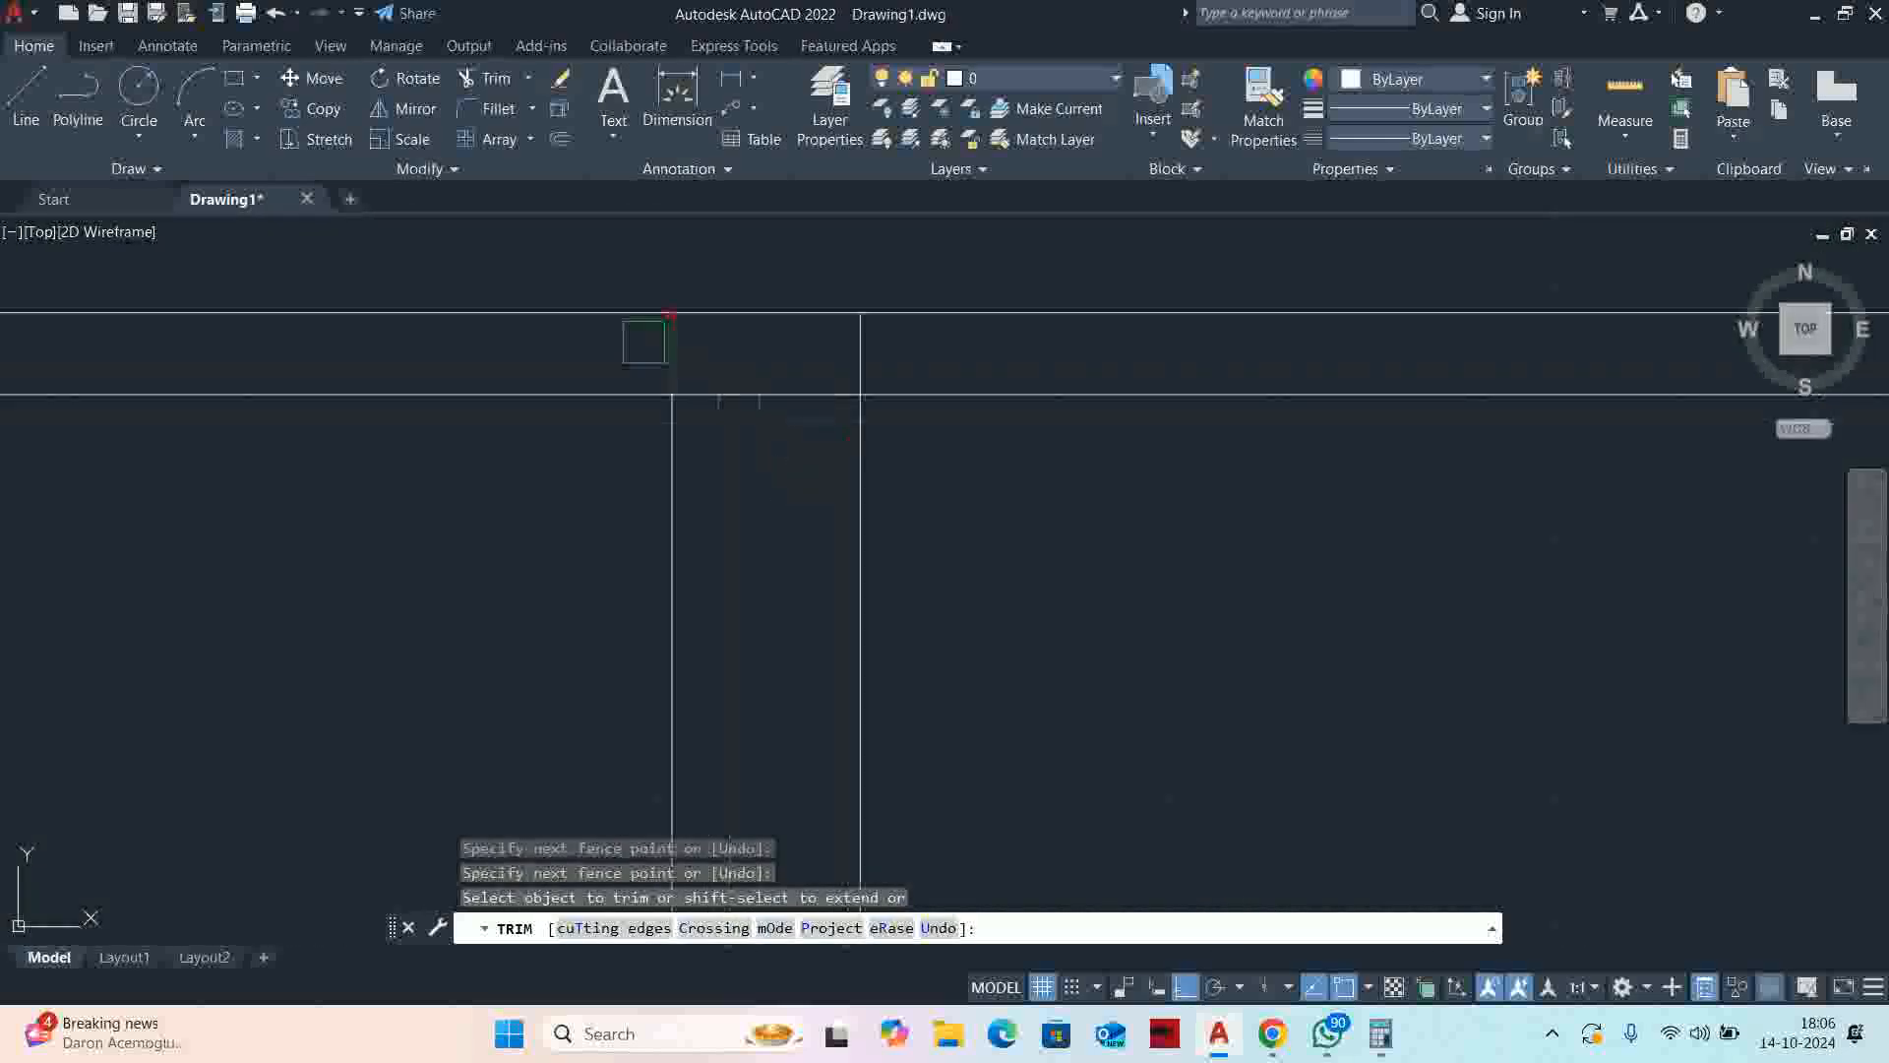
drag(895, 350, 640, 352)
scroll(799, 502, down, 5)
scroll(784, 565, up, 8)
scroll(748, 541, down, 5)
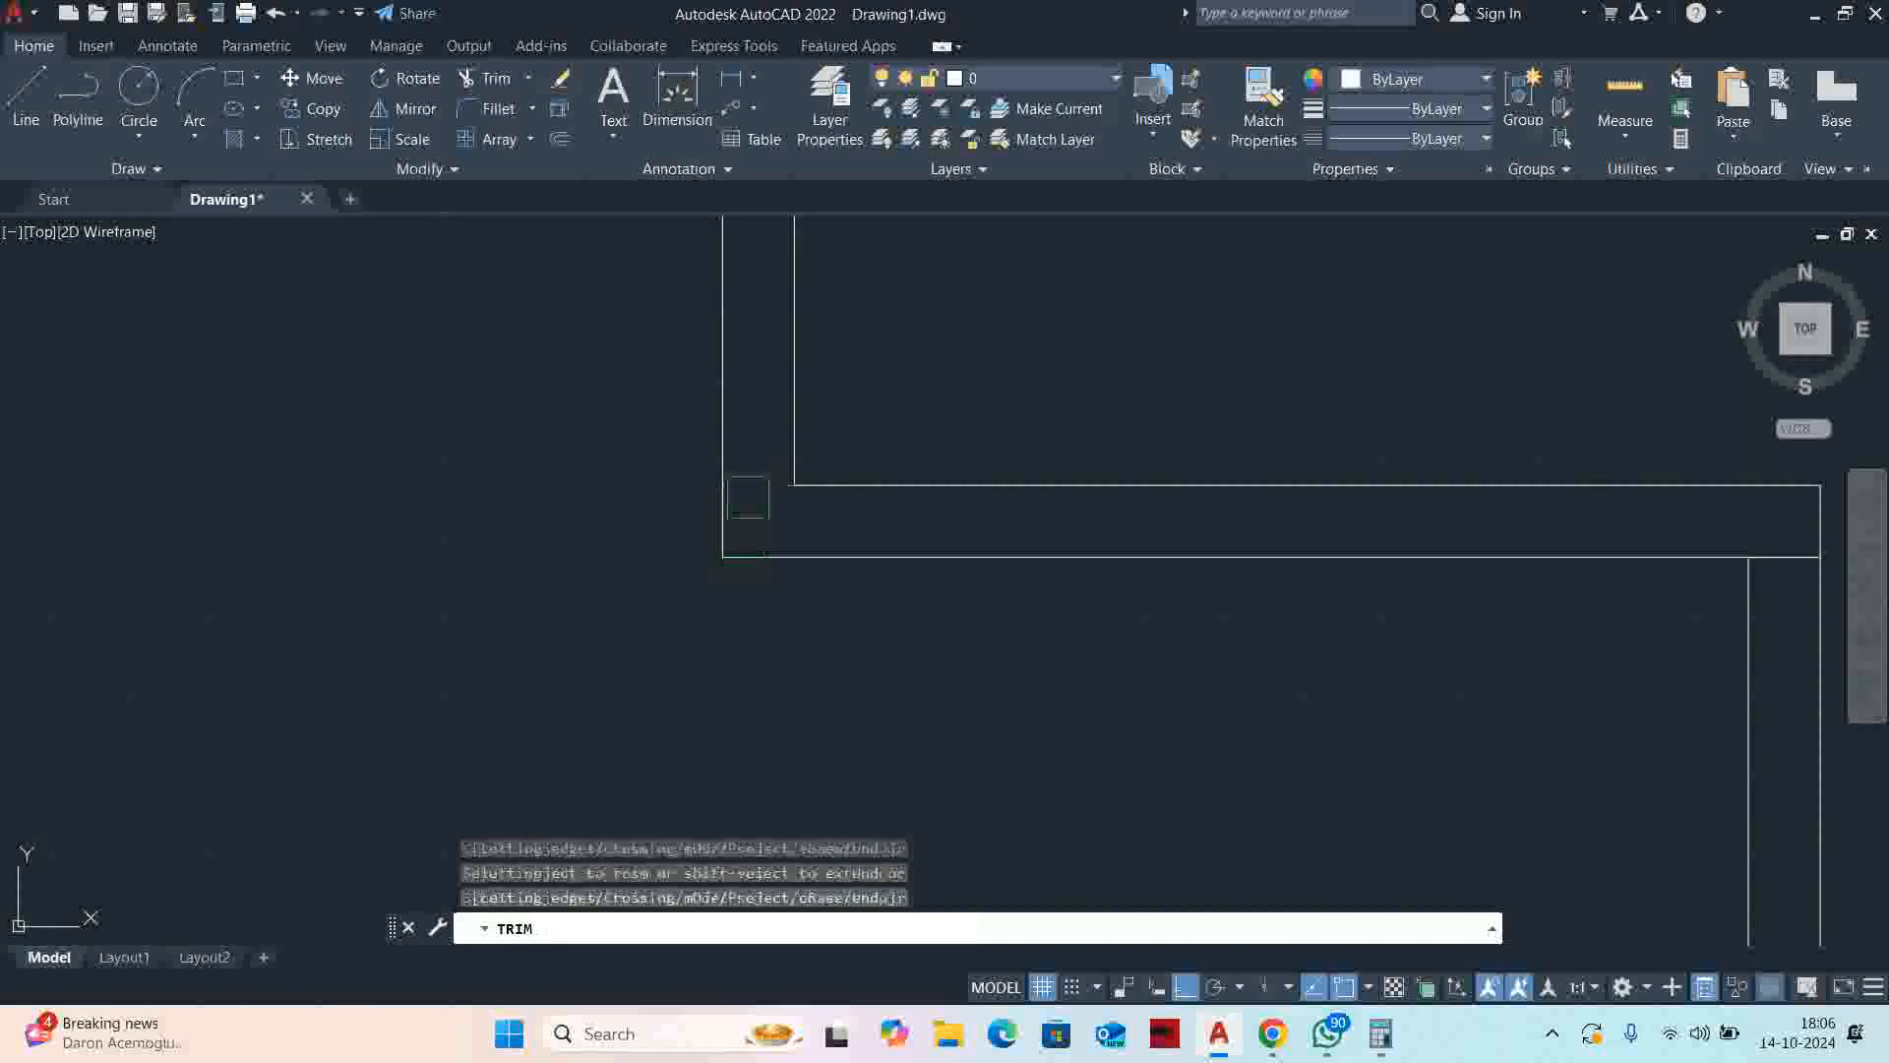
Extend the lower-right room's left wall up to the thin partition and trim the overlapping lines where it meets the horizontal wall
scroll(945, 561, up, 4)
click(976, 611)
scroll(894, 525, up, 6)
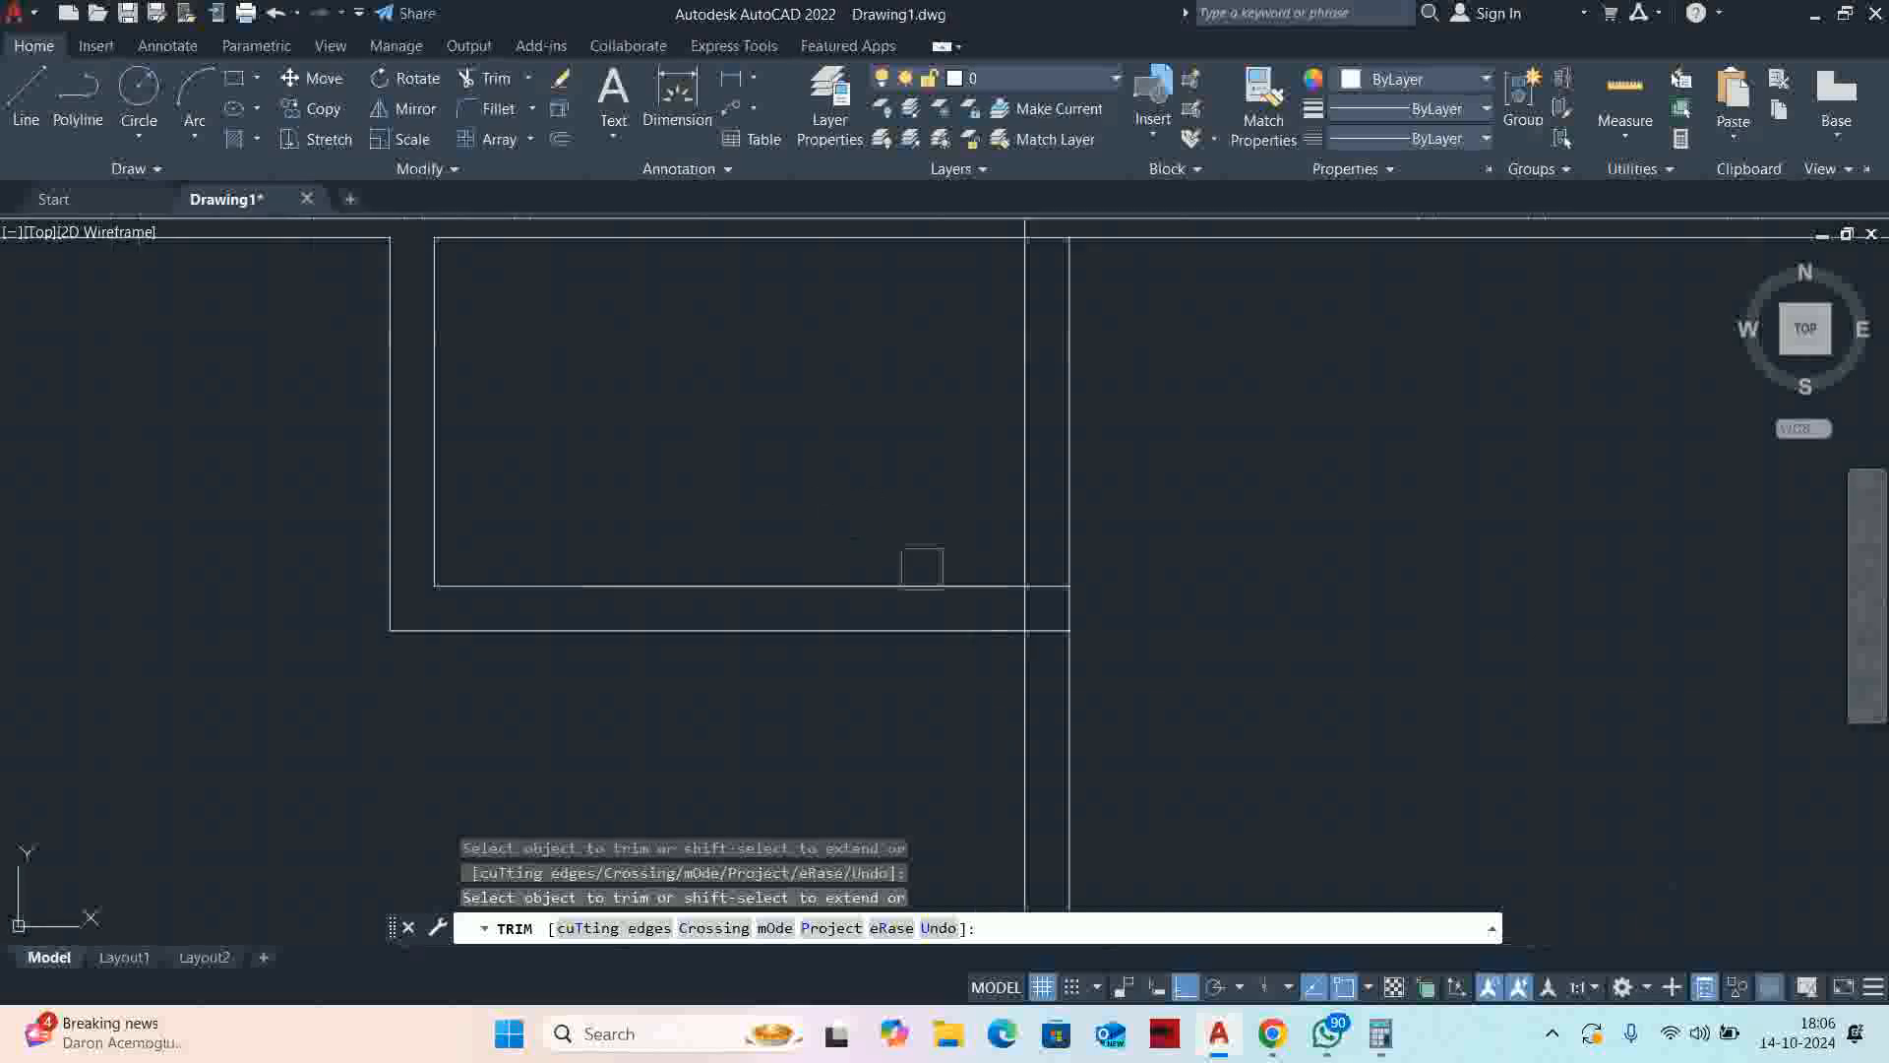
click(1077, 659)
click(1011, 599)
scroll(827, 581, down, 8)
scroll(836, 571, up, 7)
click(1073, 624)
scroll(836, 541, down, 3)
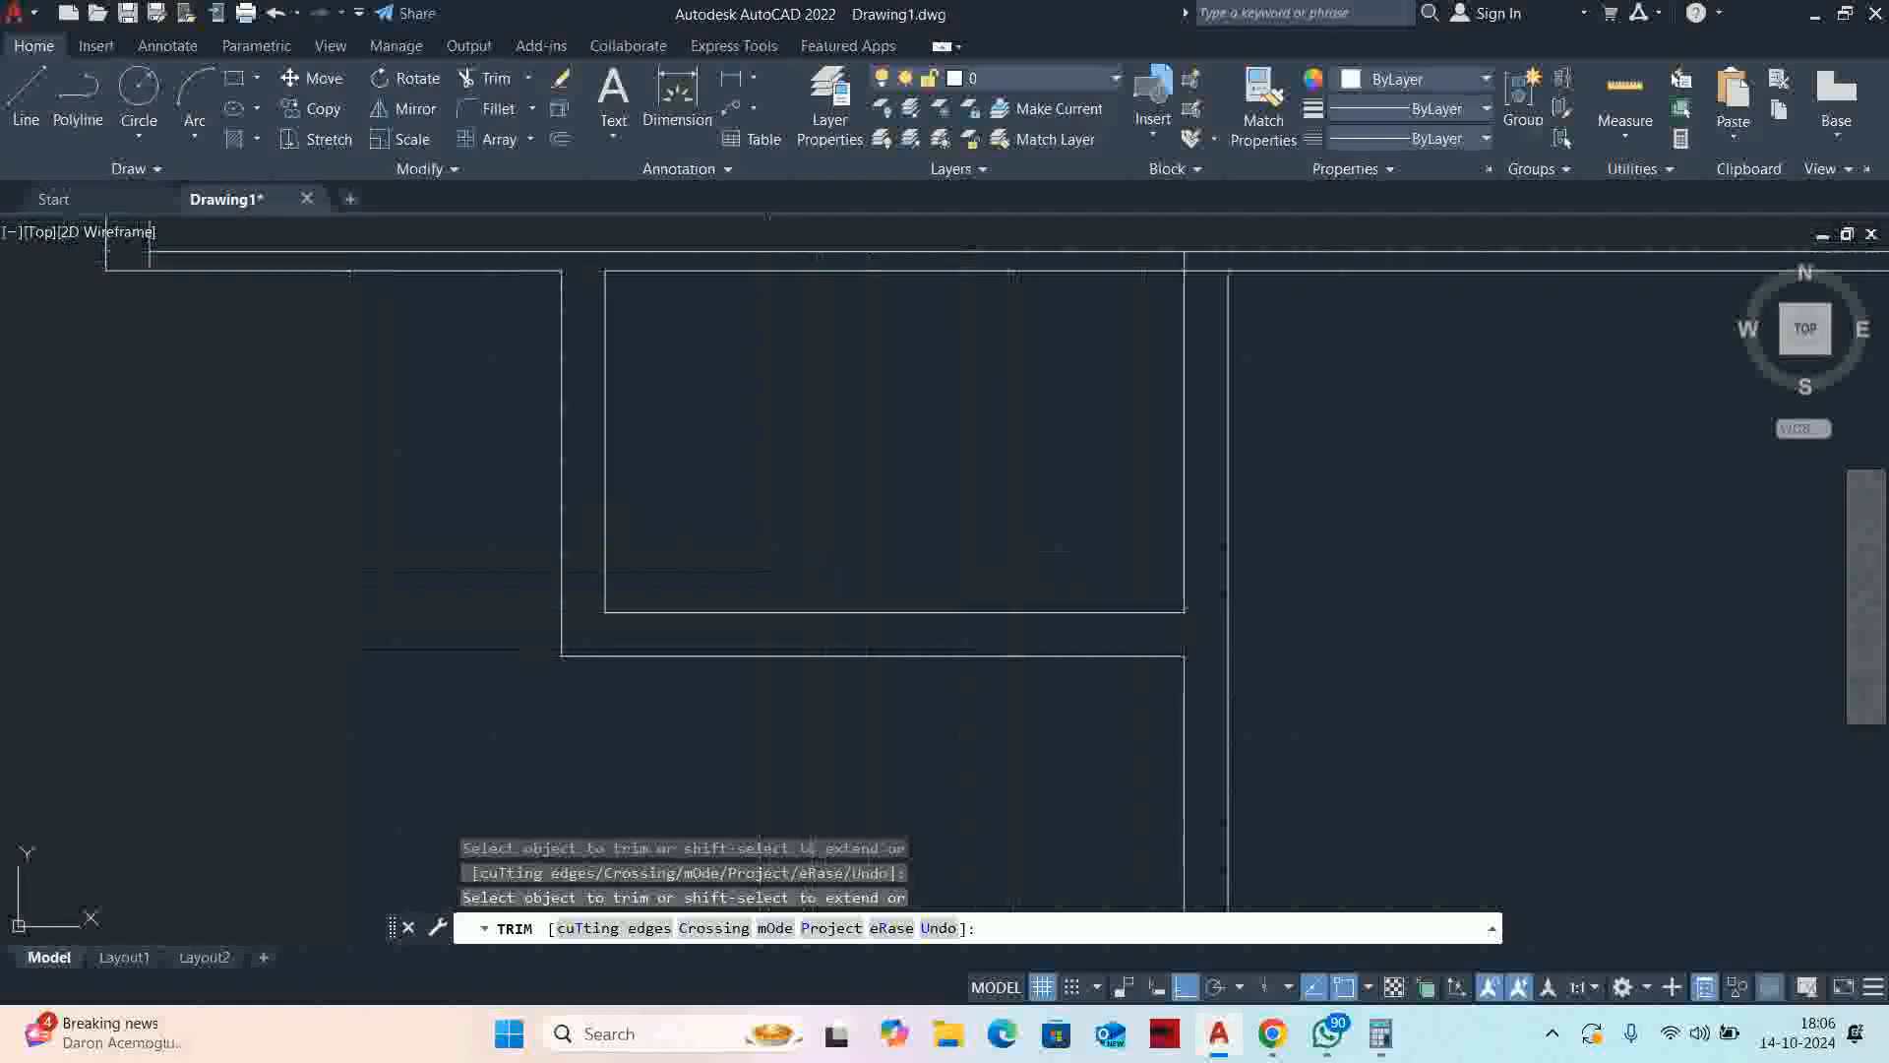
key(Escape)
Offset the inner line of the small enclosed space's lower wall 450 upward
scroll(891, 551, up, 1)
text(o)
key(Return)
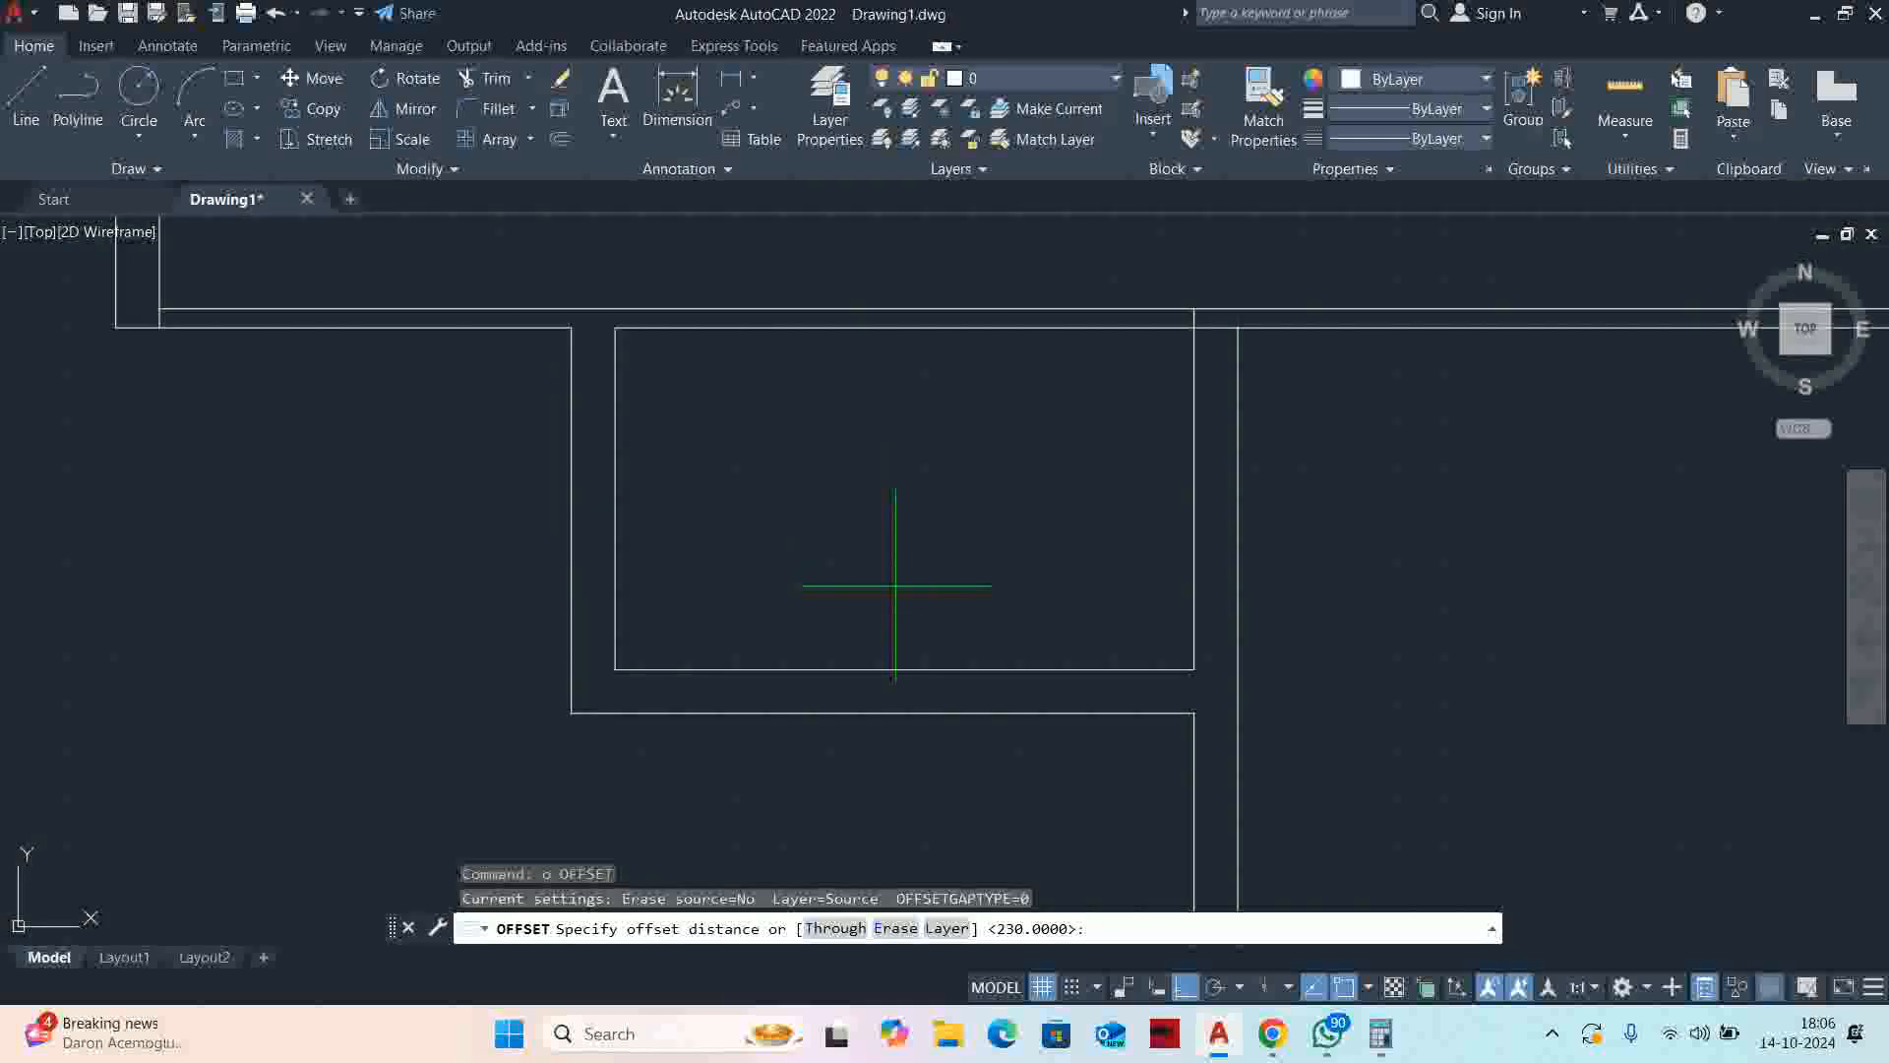
text(450)
key(Return)
click(963, 670)
key(Escape)
key(Escape)
key(Escape)
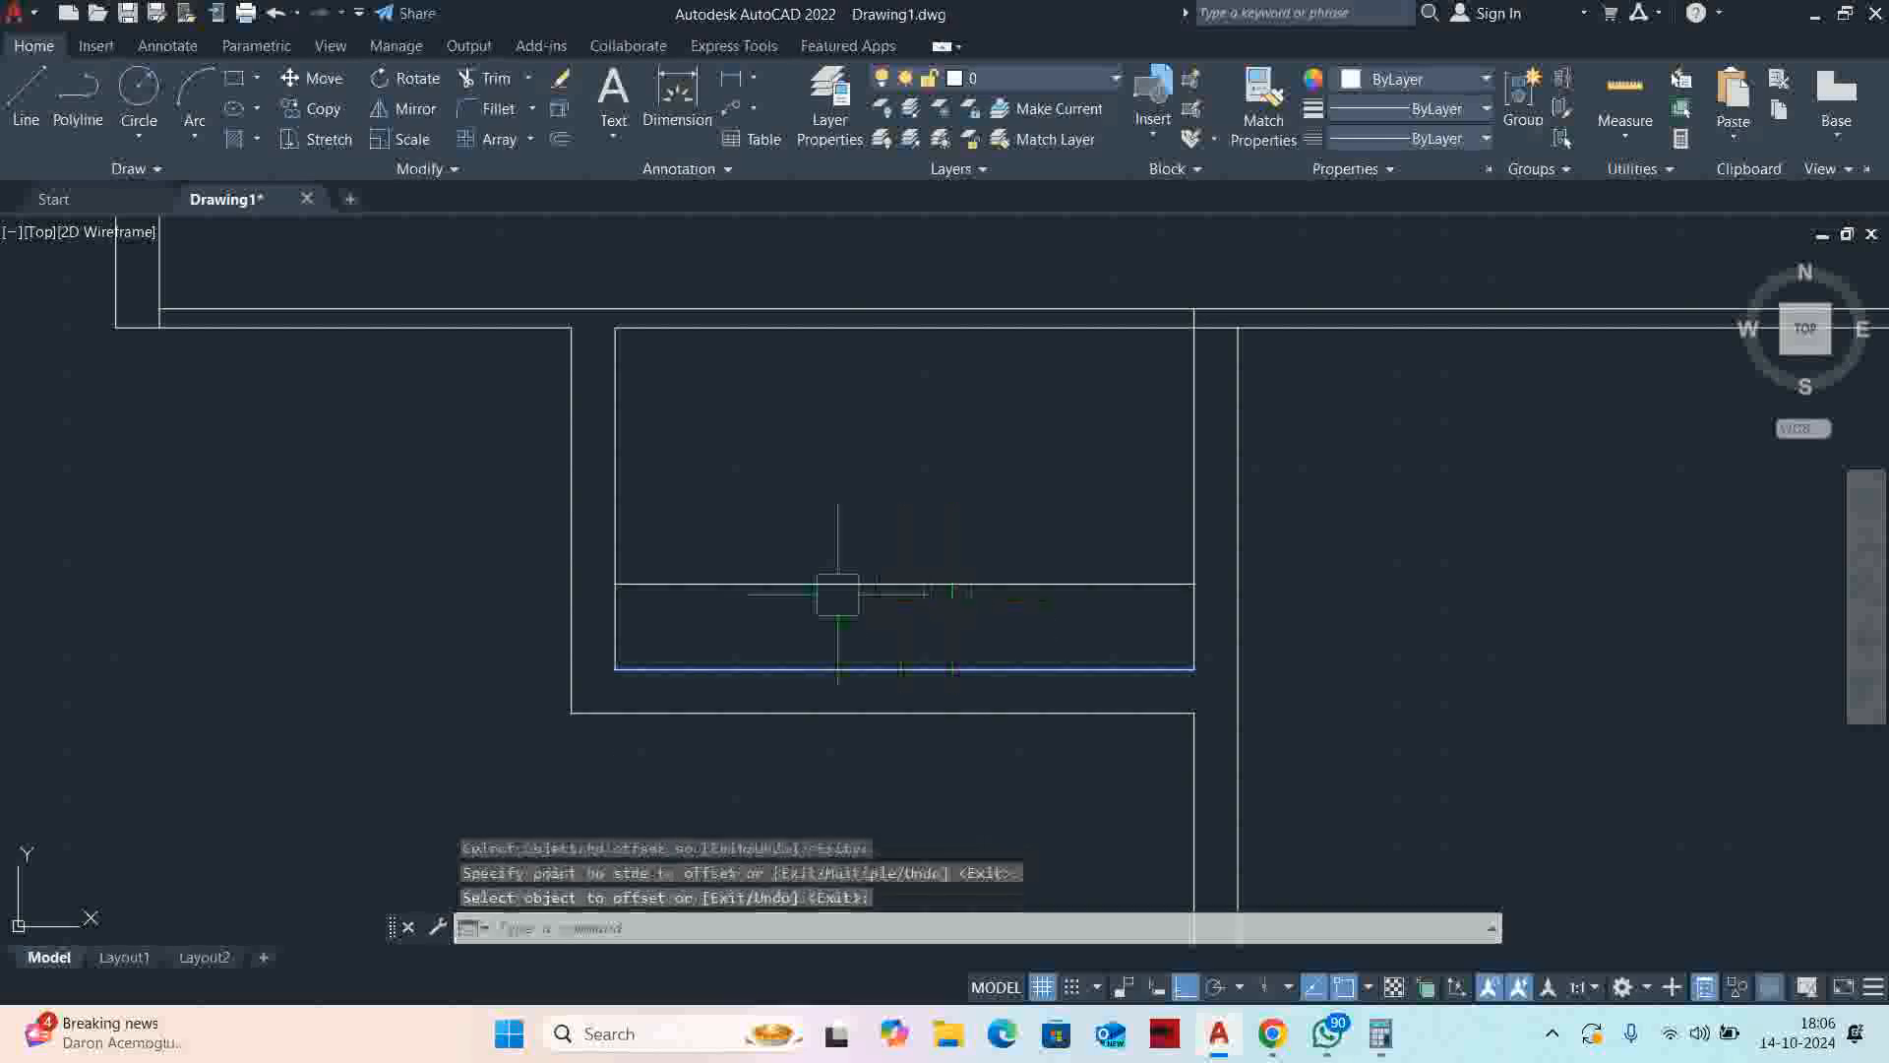
Join the two segments of the thin partition's lower line across the left wall, and measure the enclosed space below it
scroll(955, 649, up, 4)
text(j)
key(Return)
click(882, 465)
click(666, 467)
key(Return)
middle_drag(922, 652, 996, 575)
key(Escape)
key(Escape)
click(1625, 94)
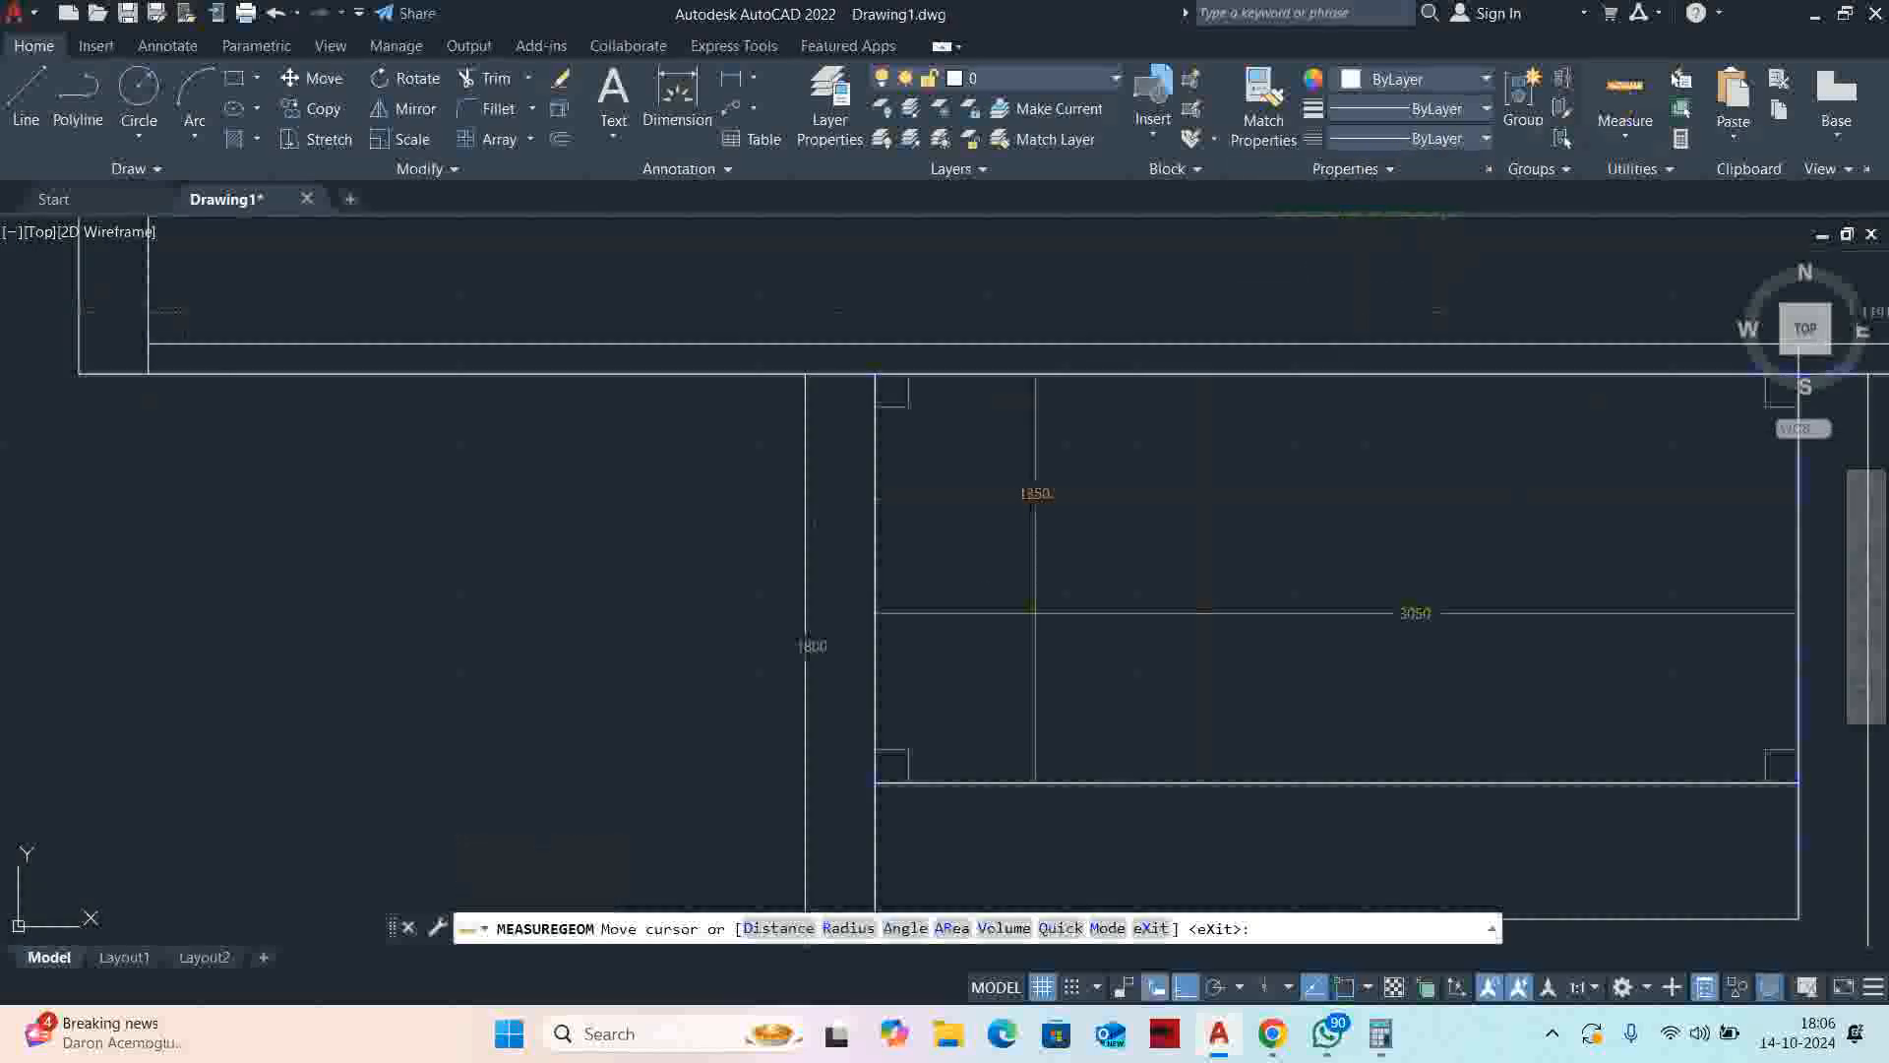
key(Escape)
Offset the thin partition's lower line 100 downward into the enclosed space
text(o)
key(Return)
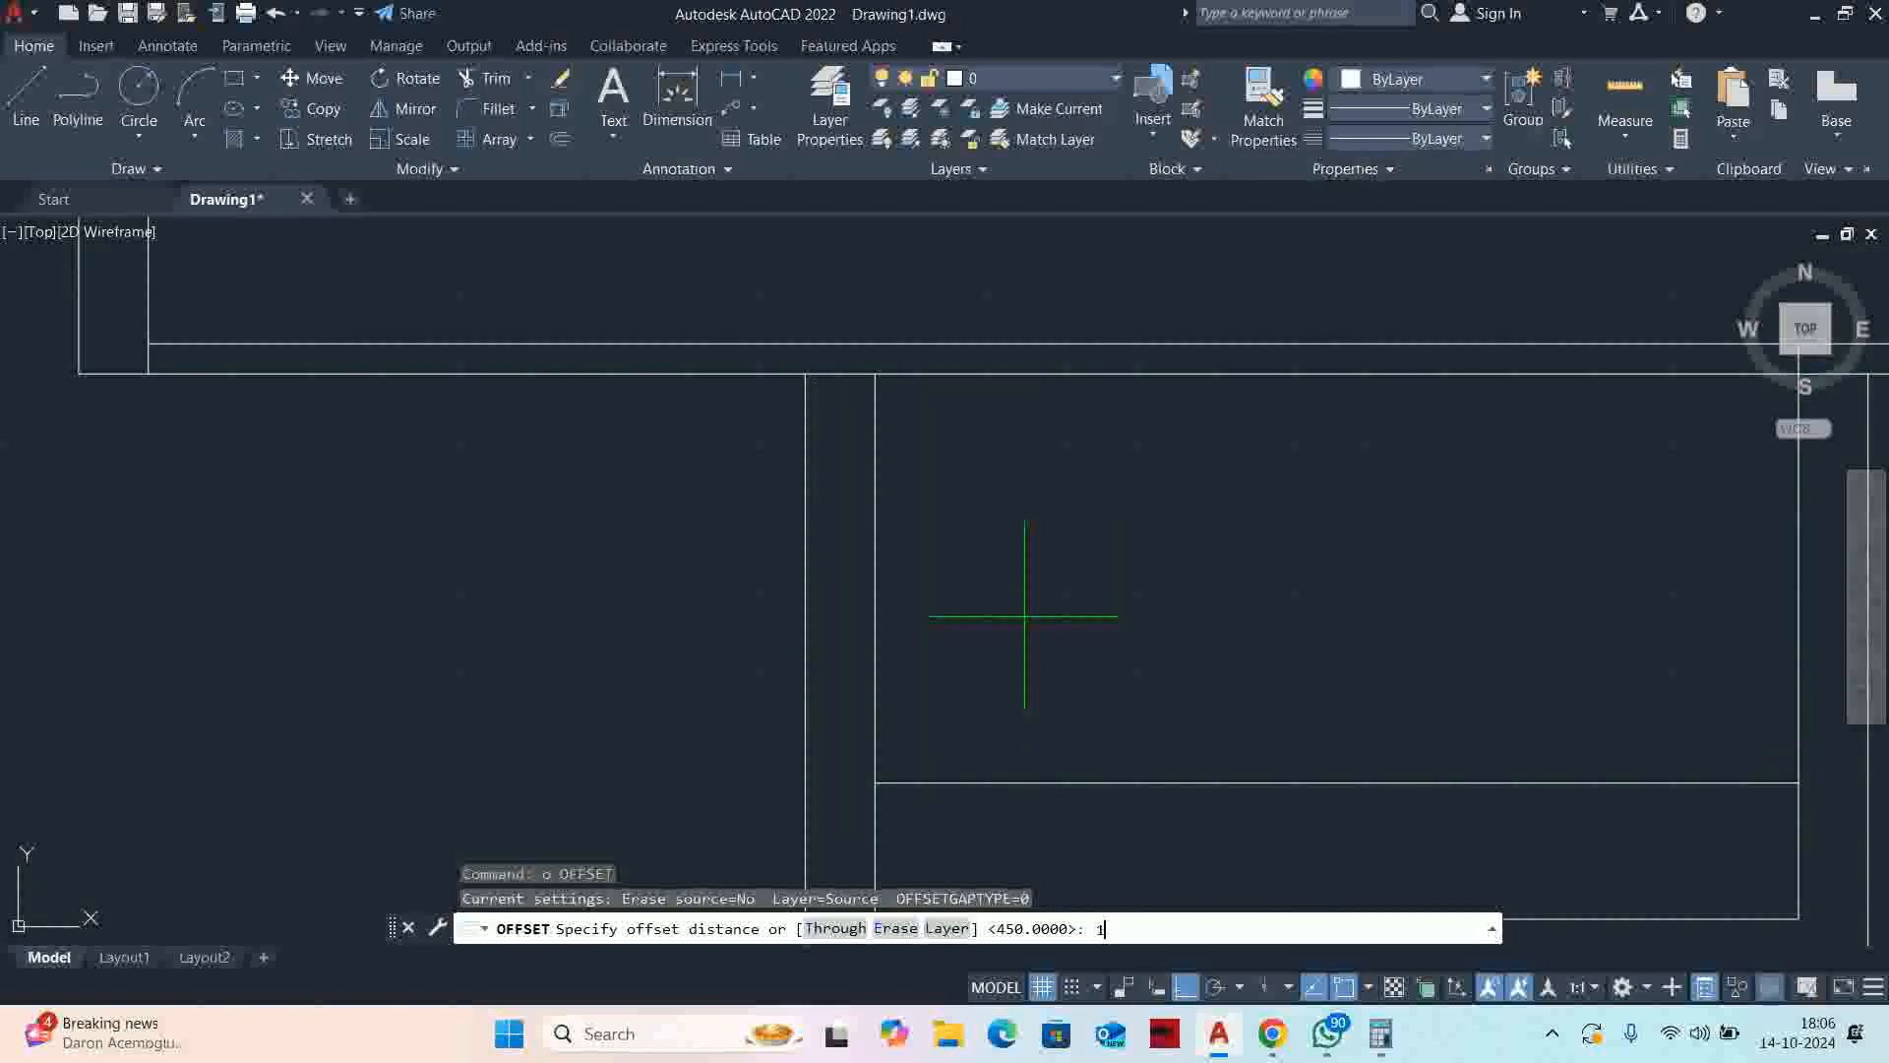
text(100)
key(Return)
click(991, 375)
click(979, 433)
key(Escape)
Offset the horizontal line inside the enclosed space 50 upward
key(Return)
key(Return)
click(963, 784)
click(969, 701)
key(Escape)
key(Escape)
key(Escape)
Extend the new 50 offset line leftward to the outer line of the enclosed space's left wall
scroll(951, 798, up, 4)
text(ex)
key(Return)
click(854, 711)
click(853, 710)
Trim the left wall's lines between the 100 and 50 offset lines, and remove those lines' excess so only wall-width end caps remain
scroll(853, 708, down, 4)
scroll(864, 575, up, 2)
middle_drag(868, 623, 1233, 410)
shift+click(1250, 352)
shift+click(988, 350)
shift+click(1208, 298)
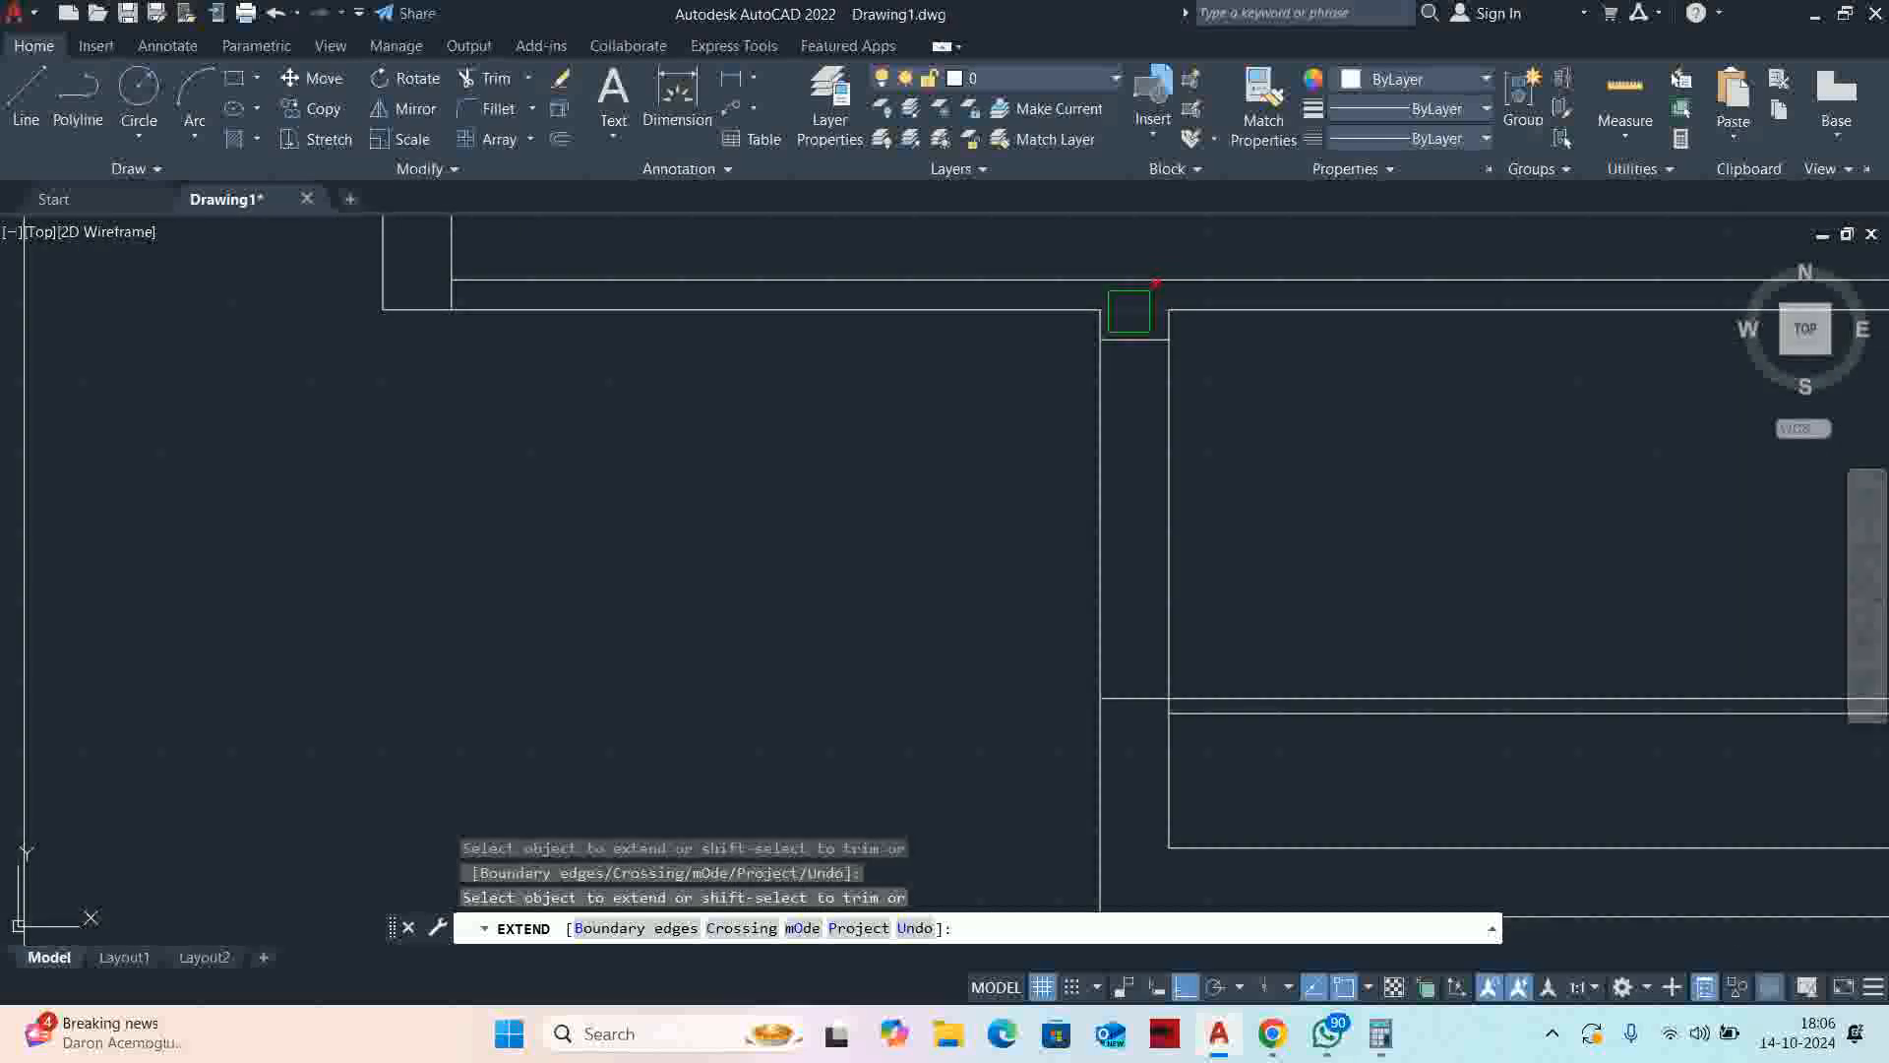
shift+click(1065, 618)
shift+click(1194, 611)
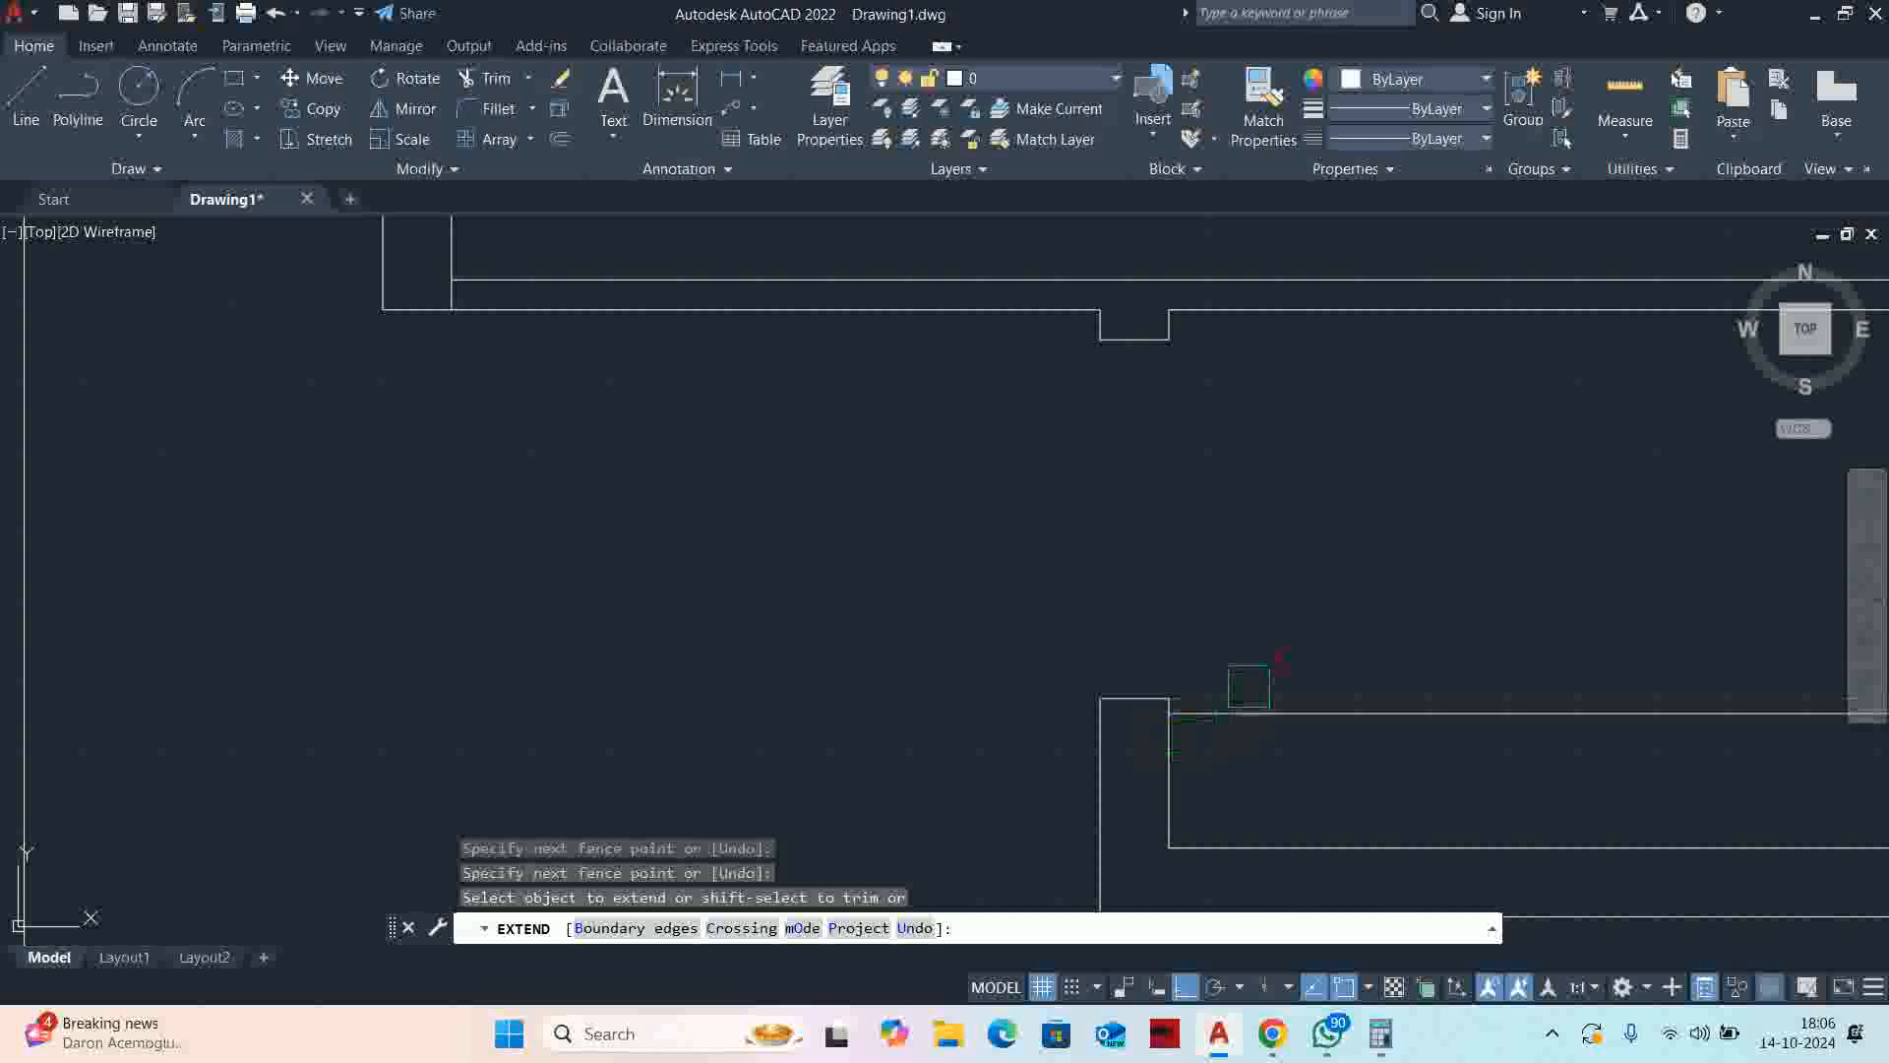
shift+click(1247, 684)
scroll(1055, 551, down, 4)
scroll(970, 591, up, 3)
key(Escape)
middle_drag(1177, 577, 963, 593)
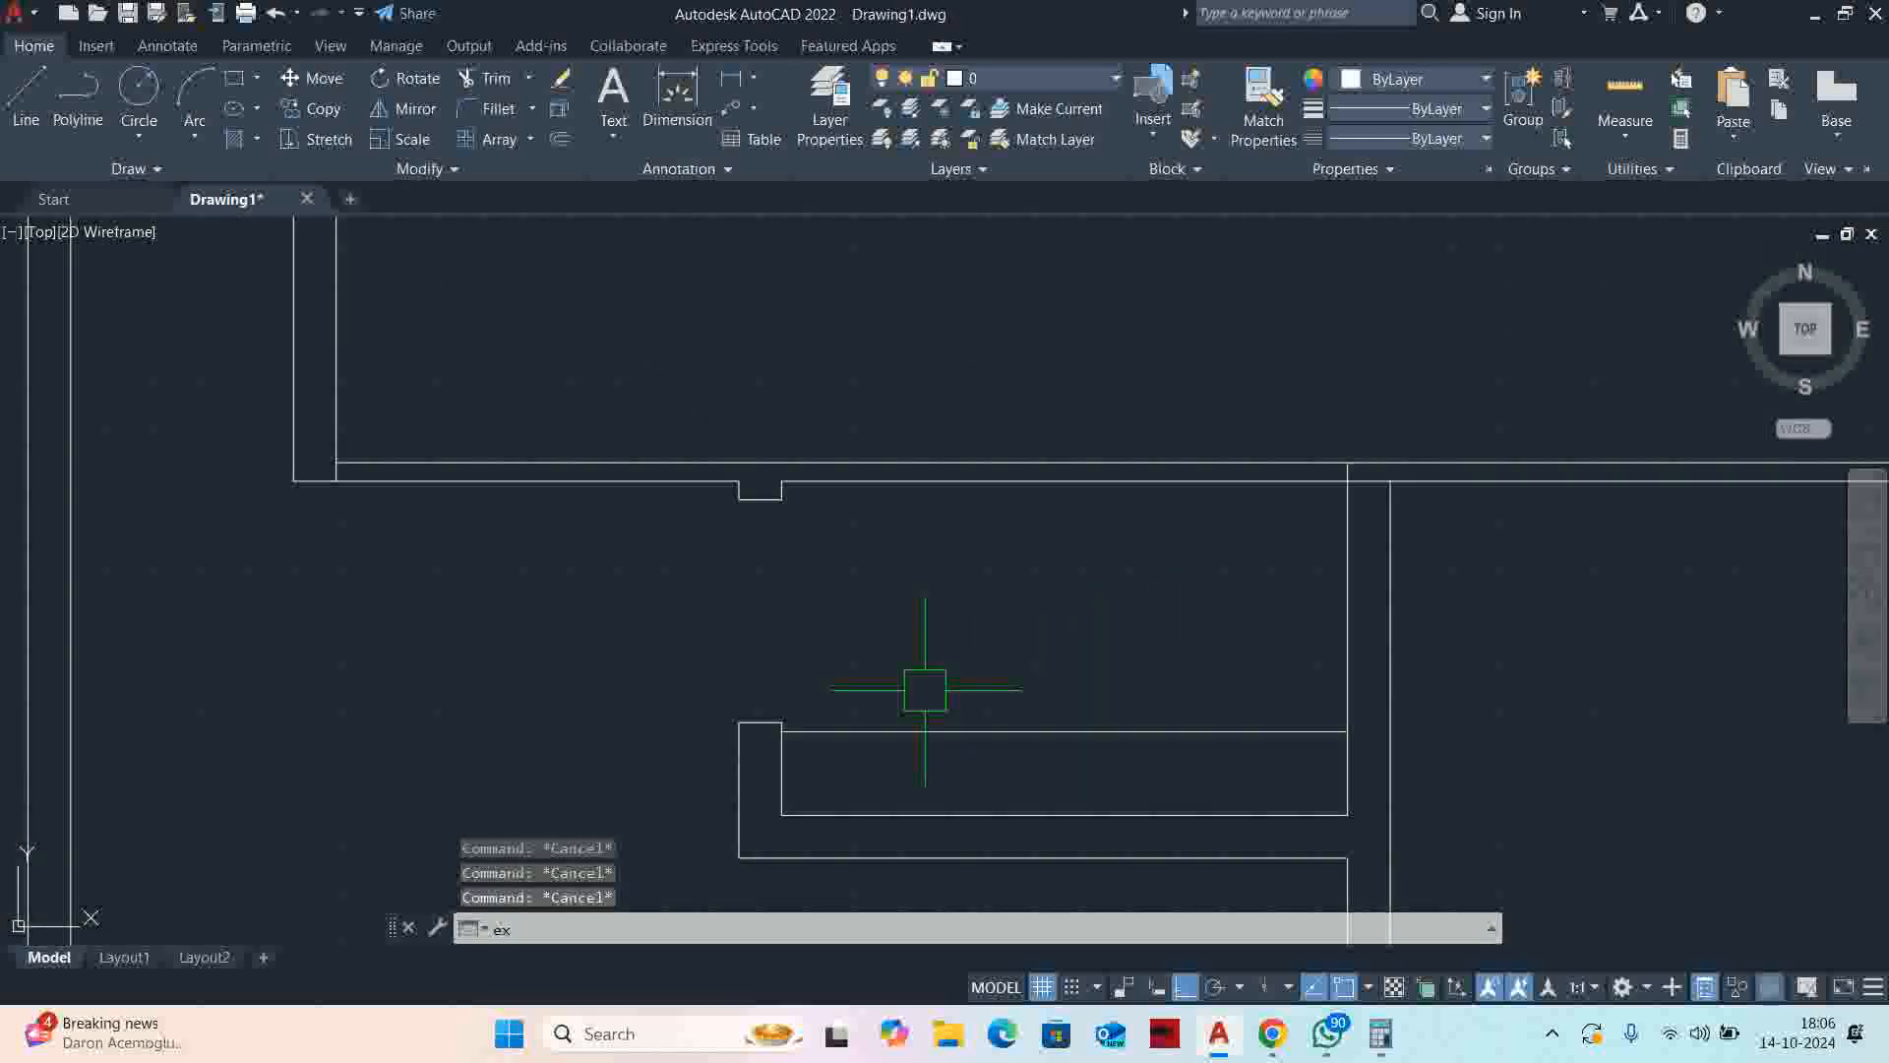
Extend the short cap line on the left wall rightward across the enclosed space to the right wall's far line
text(ex)
key(Return)
click(773, 723)
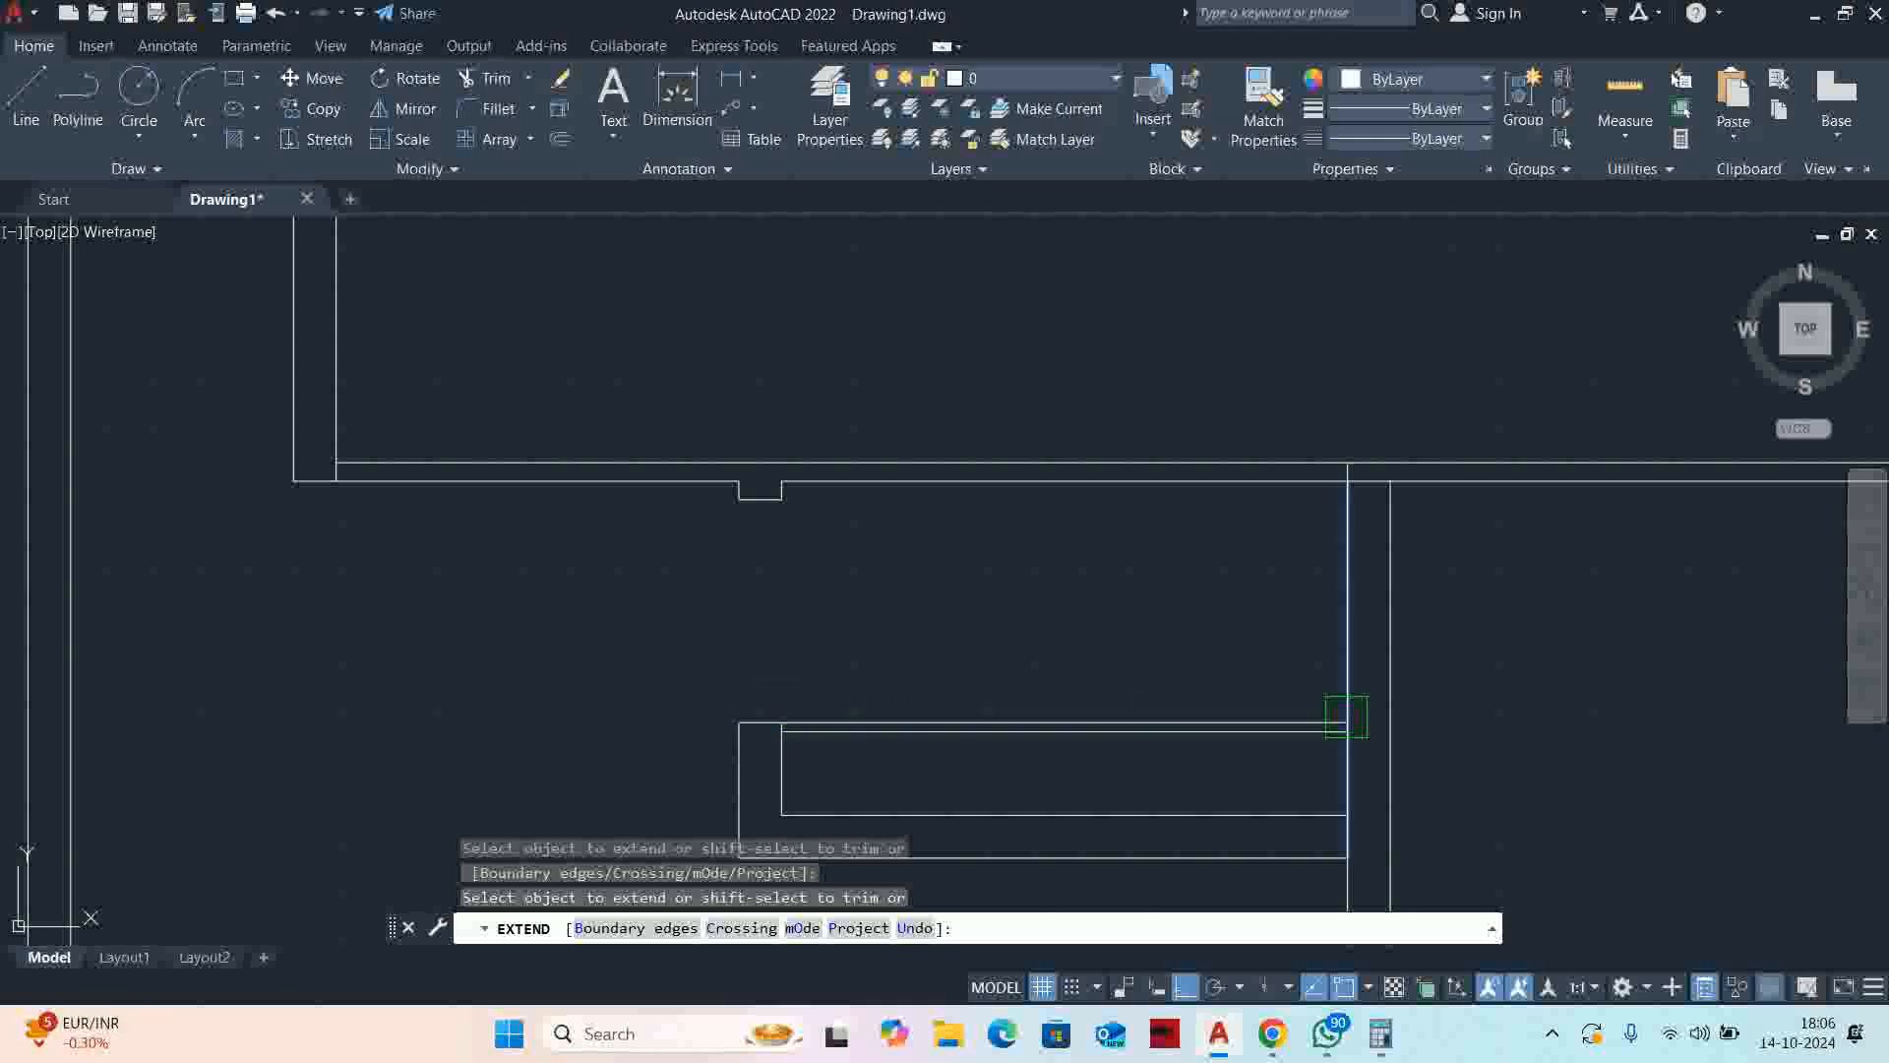
click(1301, 709)
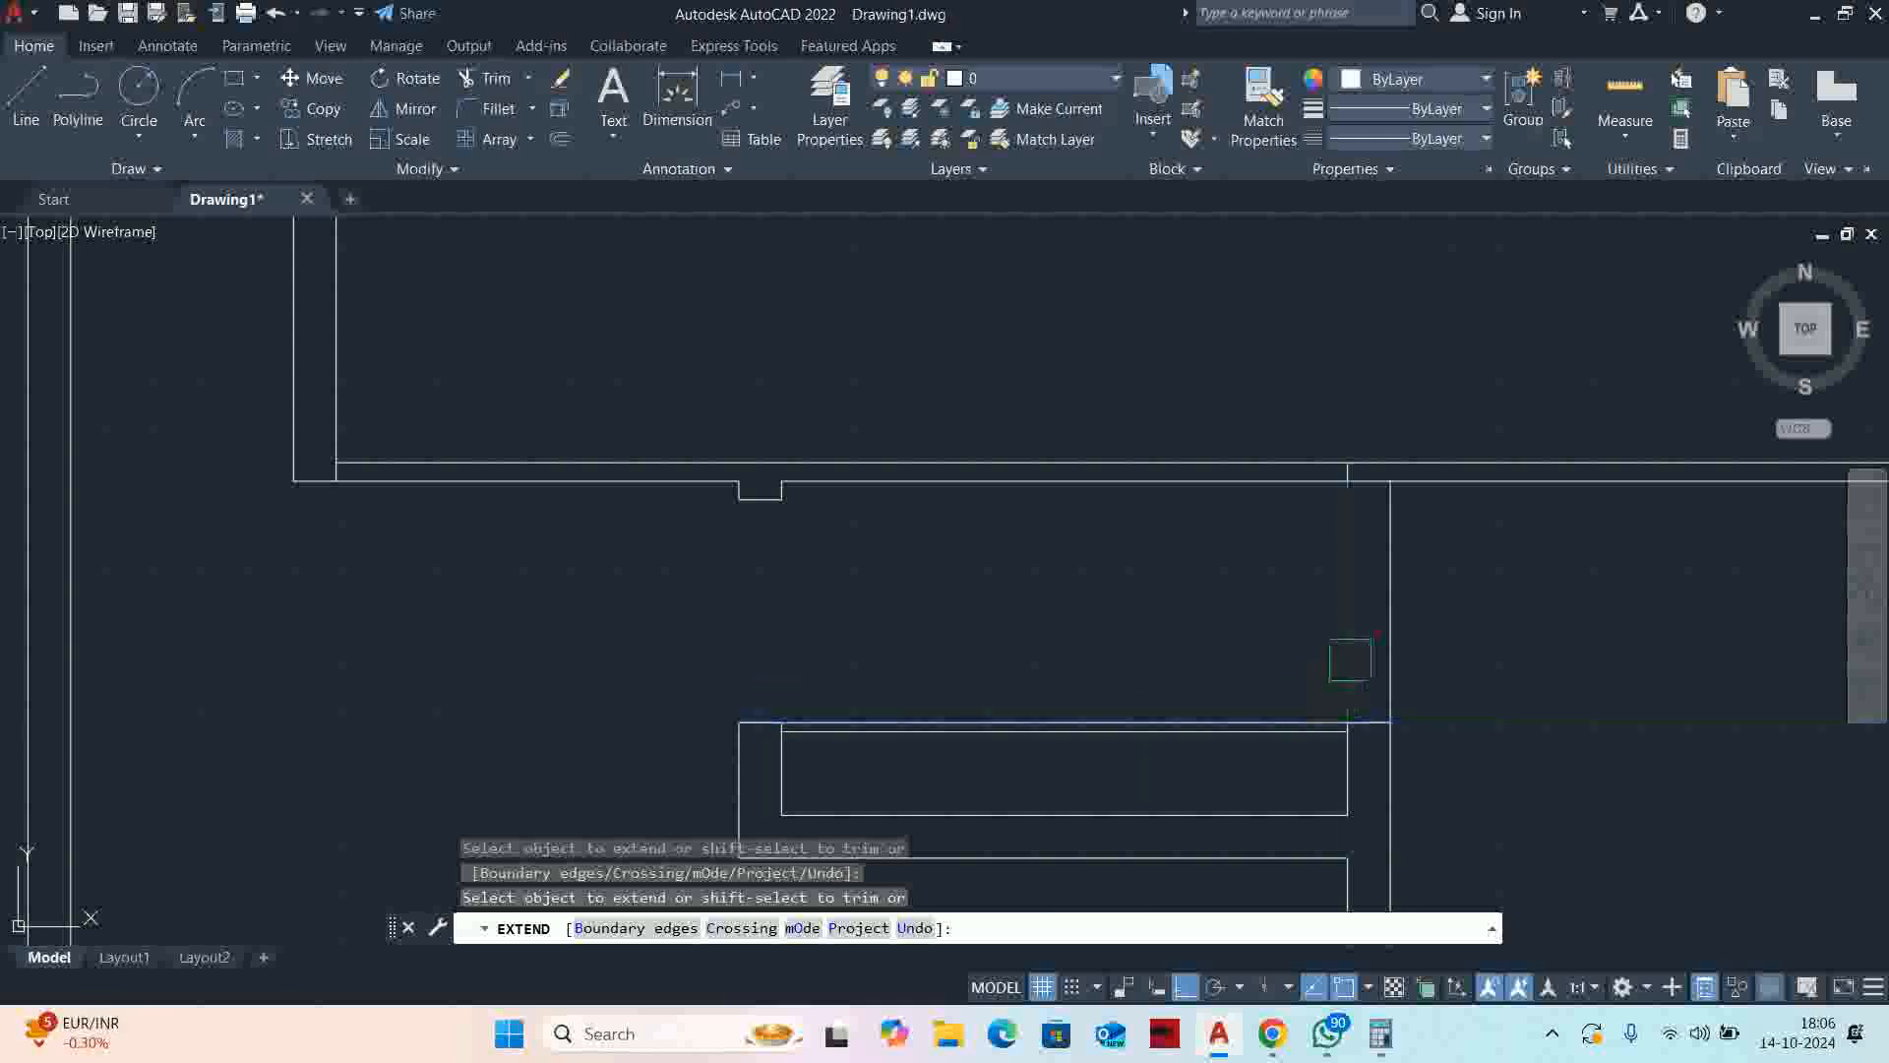
Trim the right wall's lines between the extended cap line and the partition, leaving the far line's short end across the thin partition
middle_drag(1345, 571, 1238, 623)
click(1287, 635)
scroll(1230, 511, up, 5)
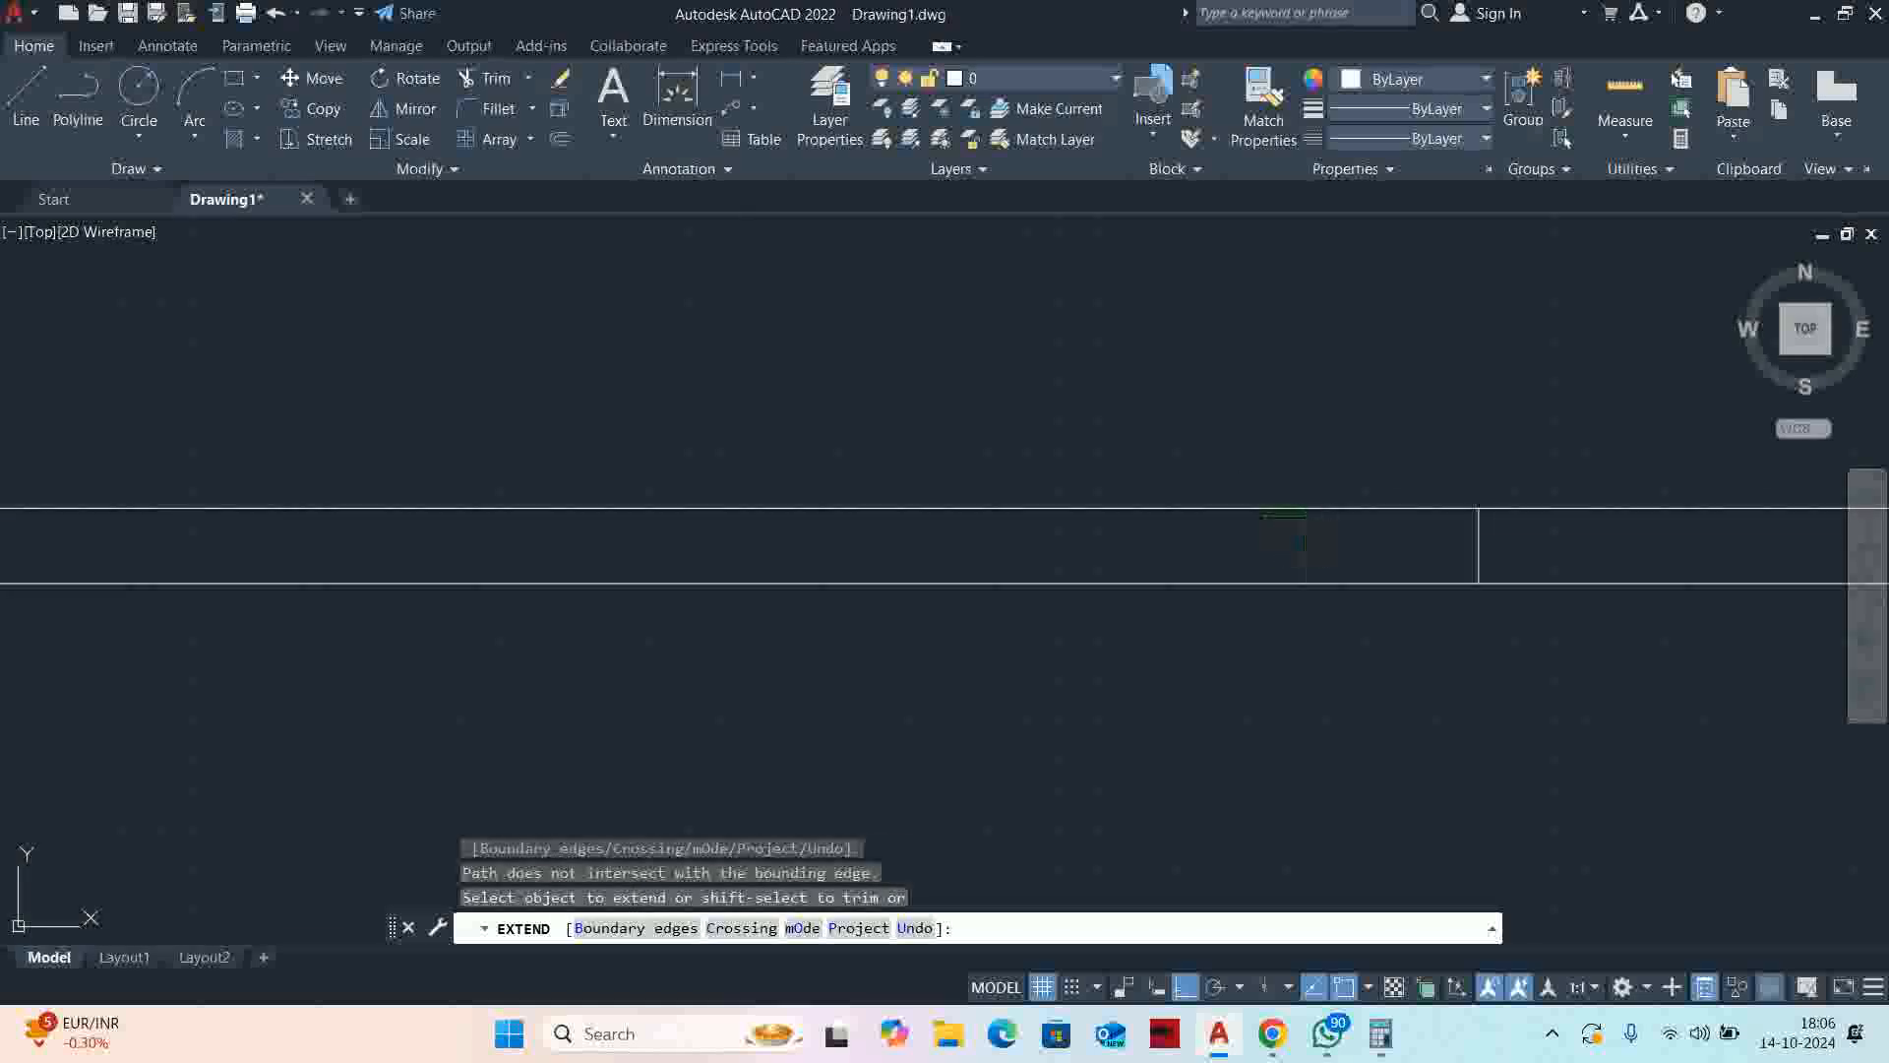
scroll(1305, 544, down, 5)
key(Escape)
key(Escape)
key(Escape)
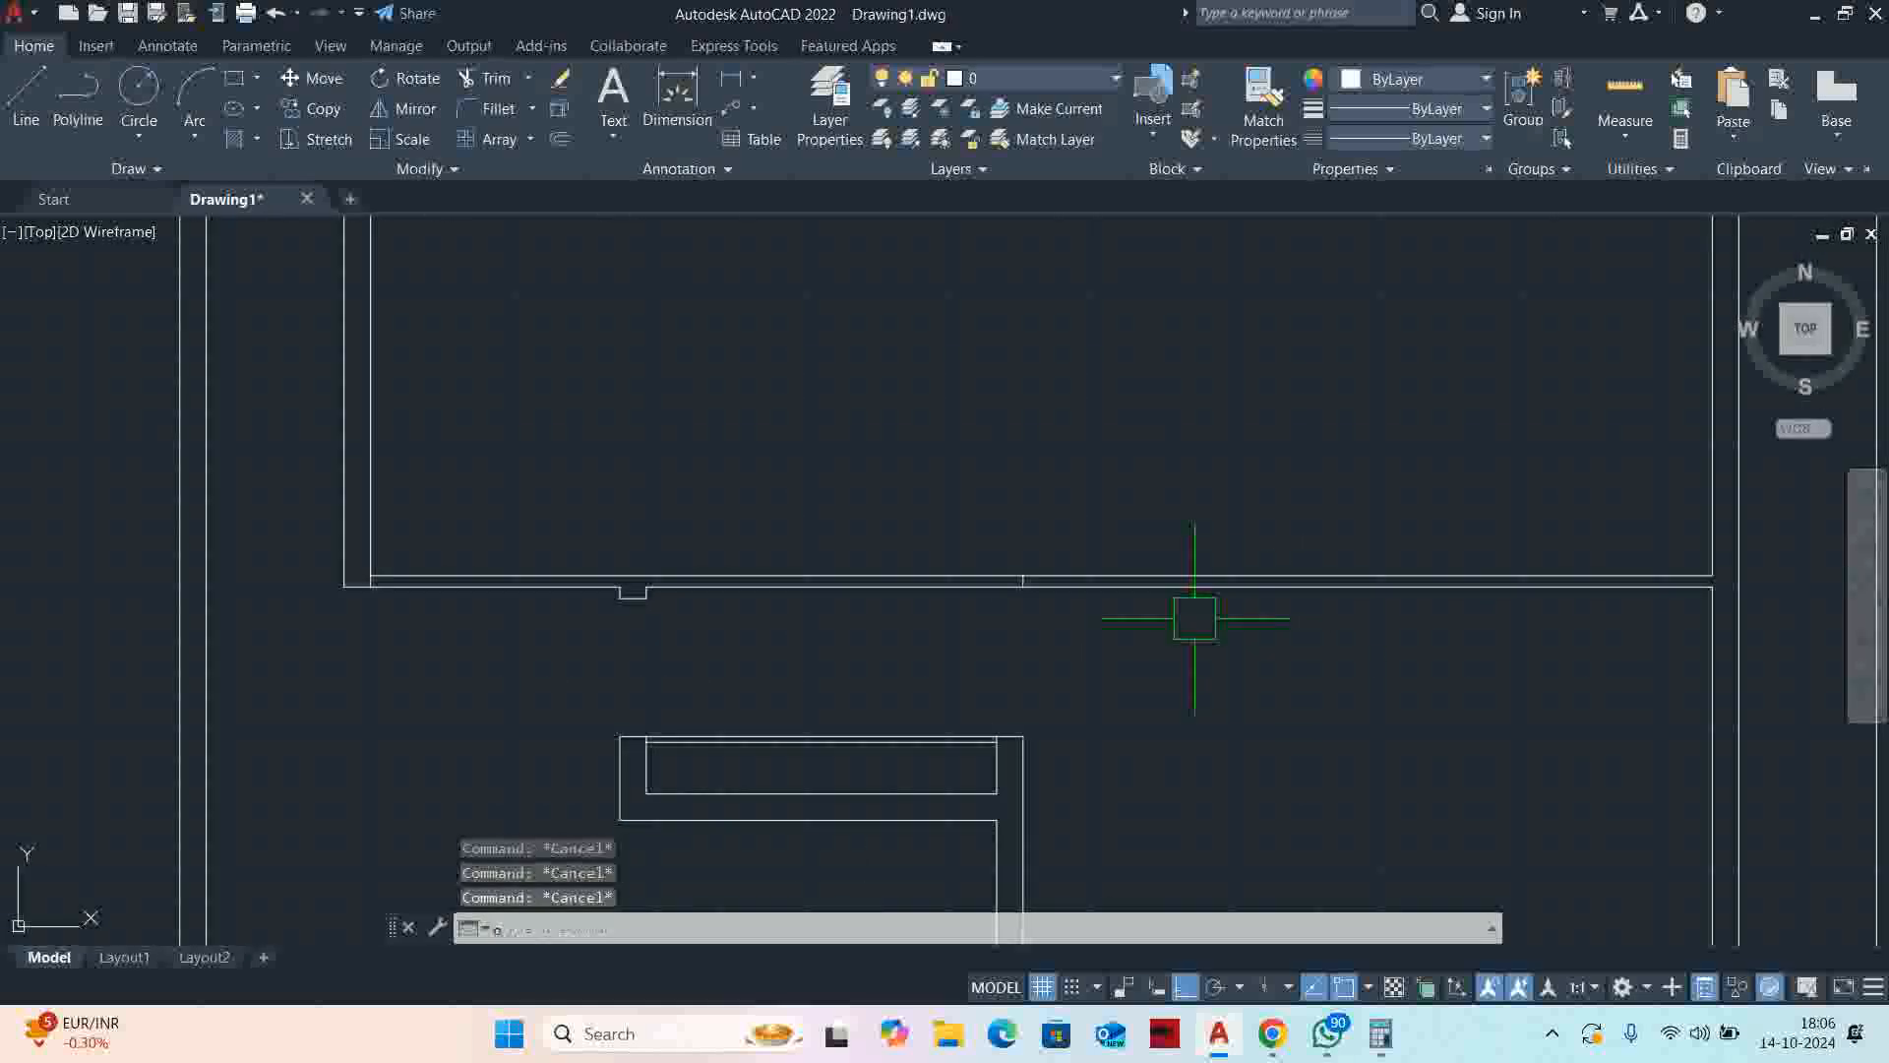
Offset the short vertical line across the thin partition 1800 to the right
text(o)
key(Return)
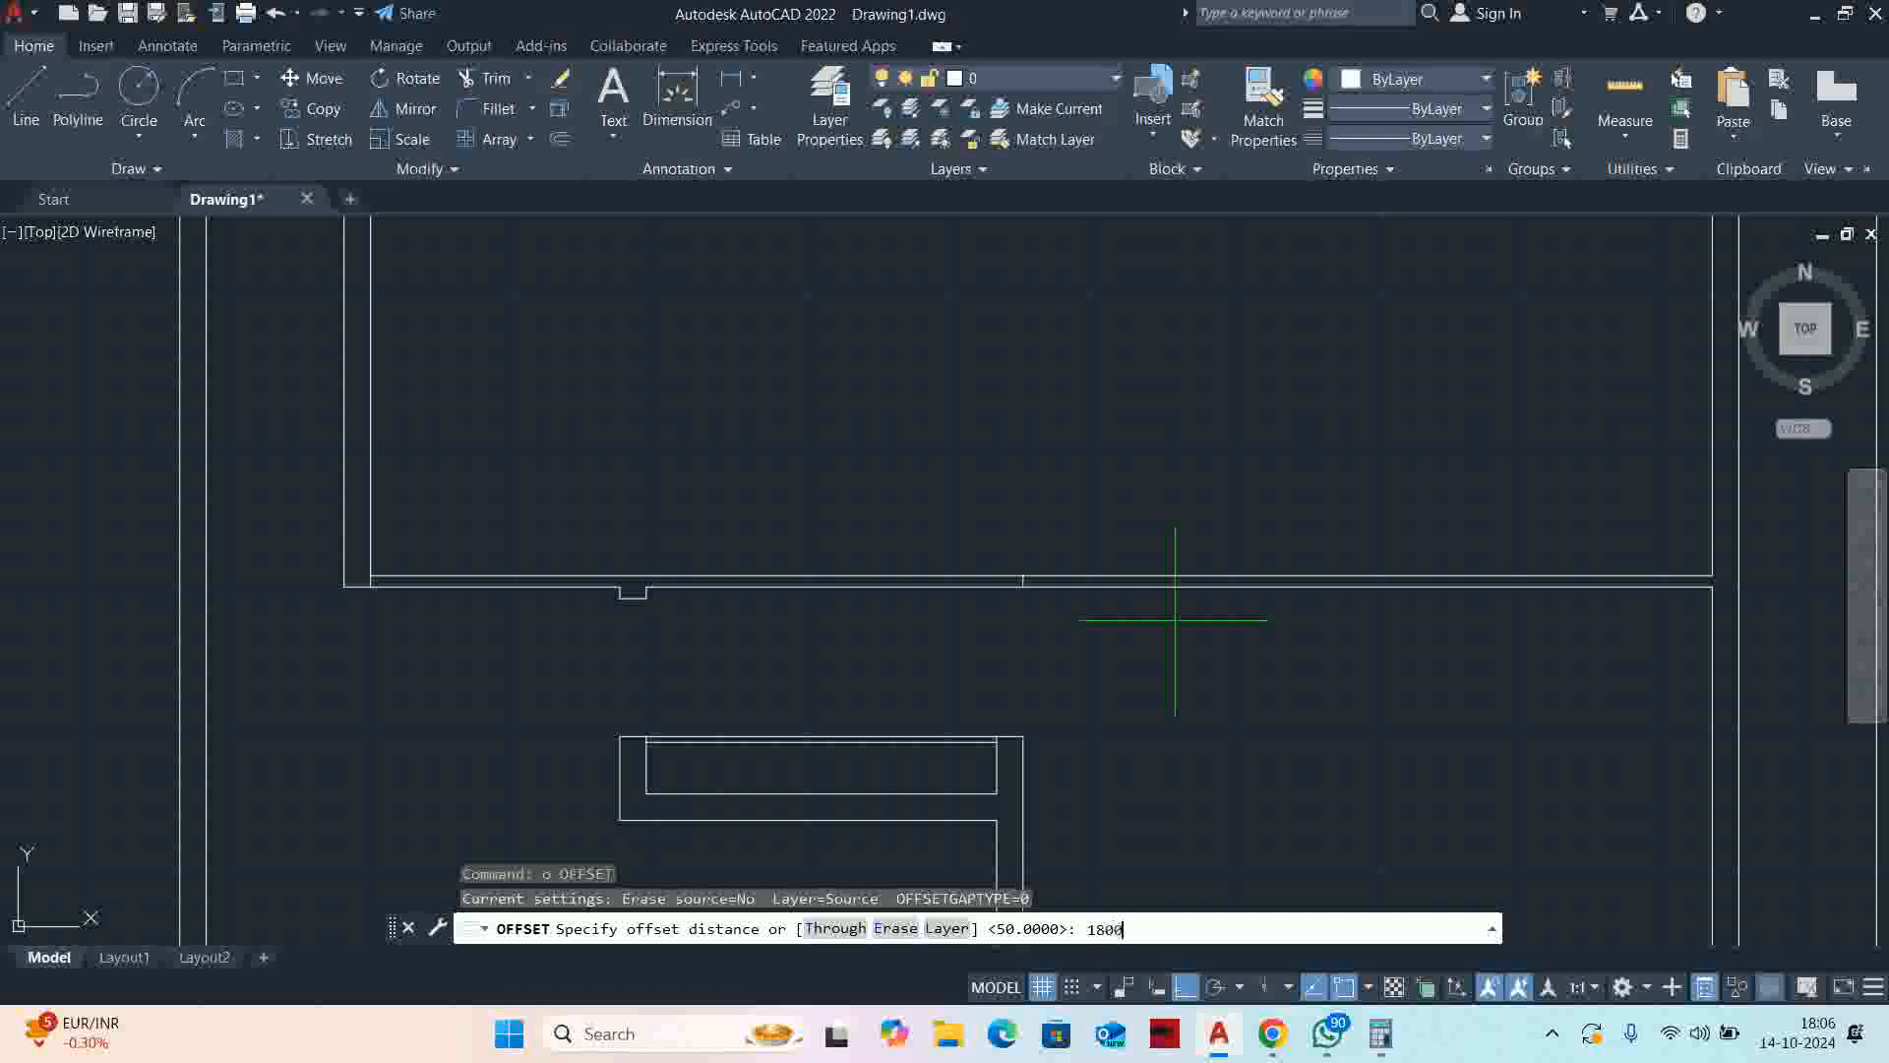
key(Return)
scroll(1015, 559, up, 12)
click(1047, 626)
scroll(1162, 672, down, 10)
middle_drag(1341, 675, 699, 677)
click(925, 719)
key(Return)
middle_drag(896, 727, 1061, 699)
key(Escape)
Trim the thin partition's lines between the two short vertical lines to create the 1800 opening
text(tr)
key(Return)
drag(909, 468, 865, 718)
scroll(873, 708, down, 2)
key(Escape)
middle_drag(873, 708, 1229, 599)
key(Escape)
key(Escape)
key(Escape)
Trim the leftover stub of the left outer wall's inner line where it crosses the end of the thin partition
scroll(1225, 560, down, 2)
scroll(1266, 611, up, 2)
scroll(1166, 626, down, 2)
scroll(838, 647, up, 4)
middle_drag(798, 650, 1076, 623)
scroll(1033, 574, down, 2)
scroll(954, 496, up, 4)
scroll(818, 540, up, 4)
text(tr)
key(Return)
scroll(790, 575, up, 2)
click(697, 694)
click(697, 696)
scroll(1033, 559, down, 8)
scroll(1063, 475, down, 7)
middle_drag(1066, 472, 1062, 487)
scroll(1048, 485, up, 5)
scroll(1008, 604, down, 1)
key(Escape)
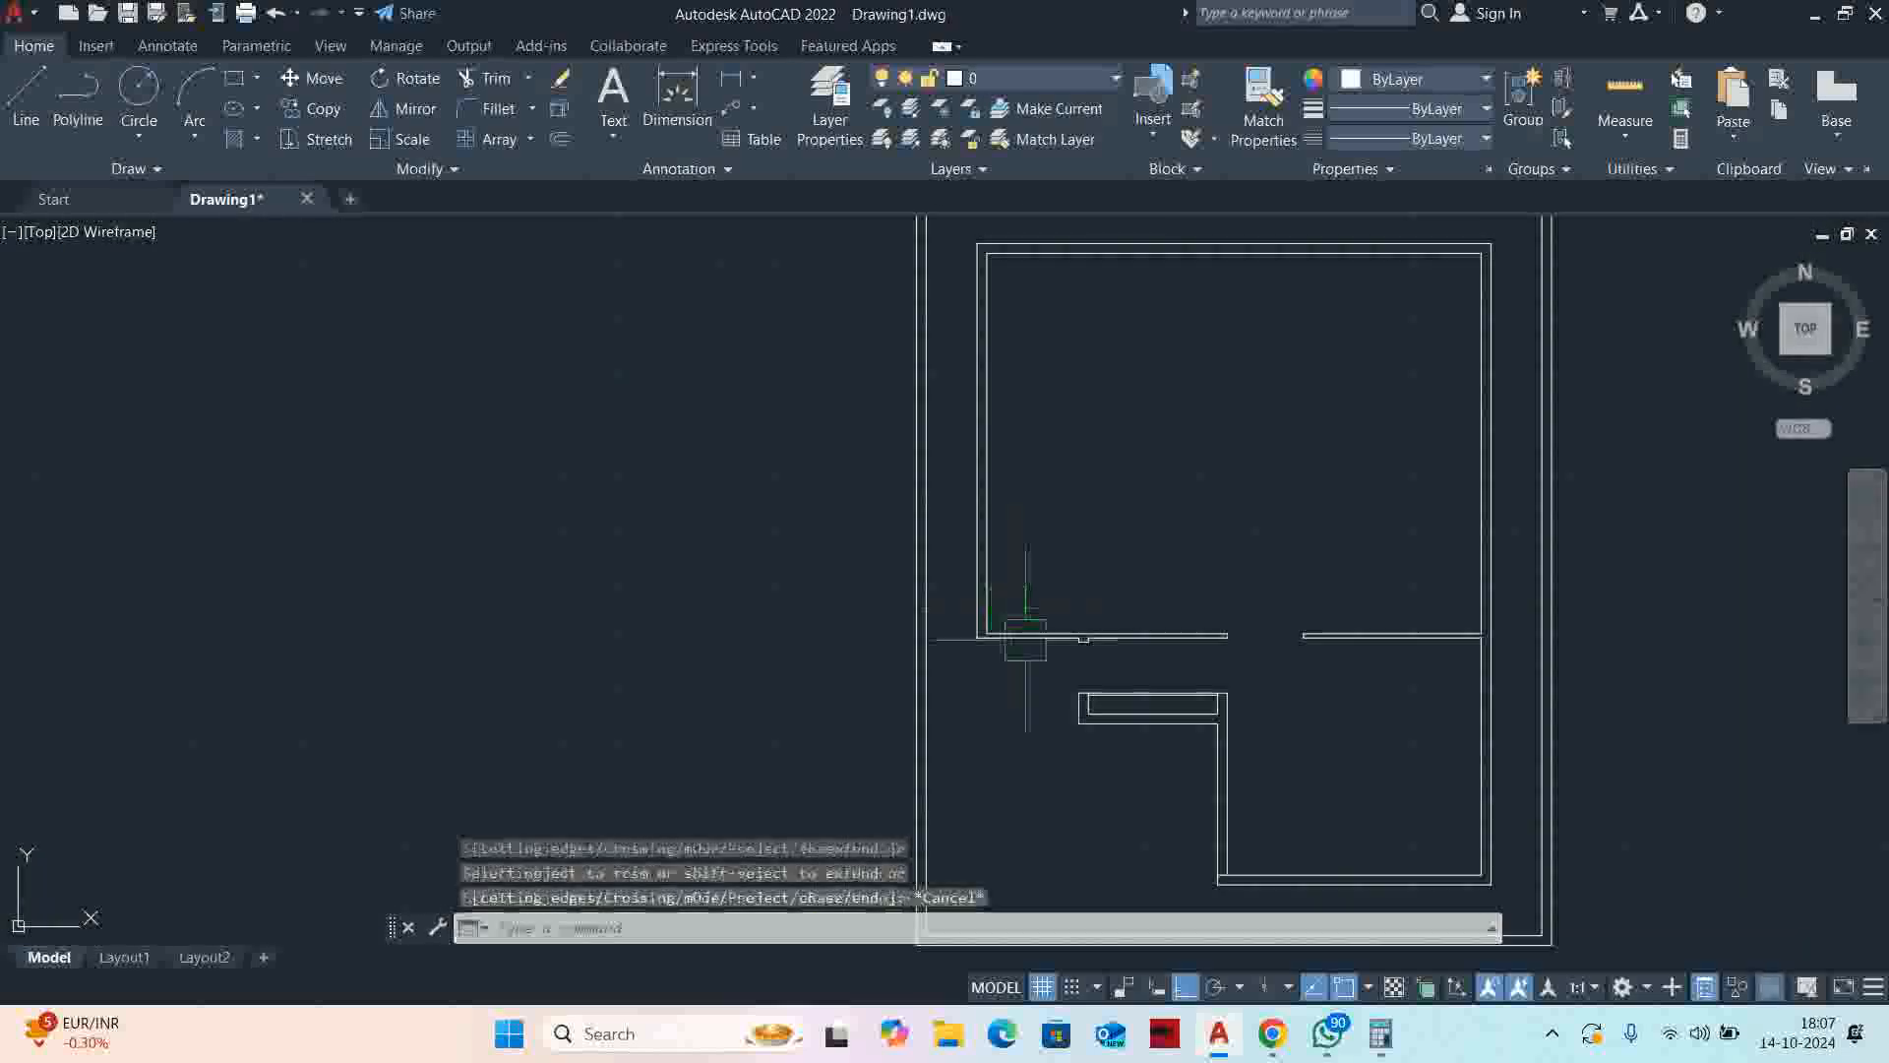
Trim the leftover line segment inside the wall at the lower-right room's lower-left corner
scroll(1031, 688, up, 2)
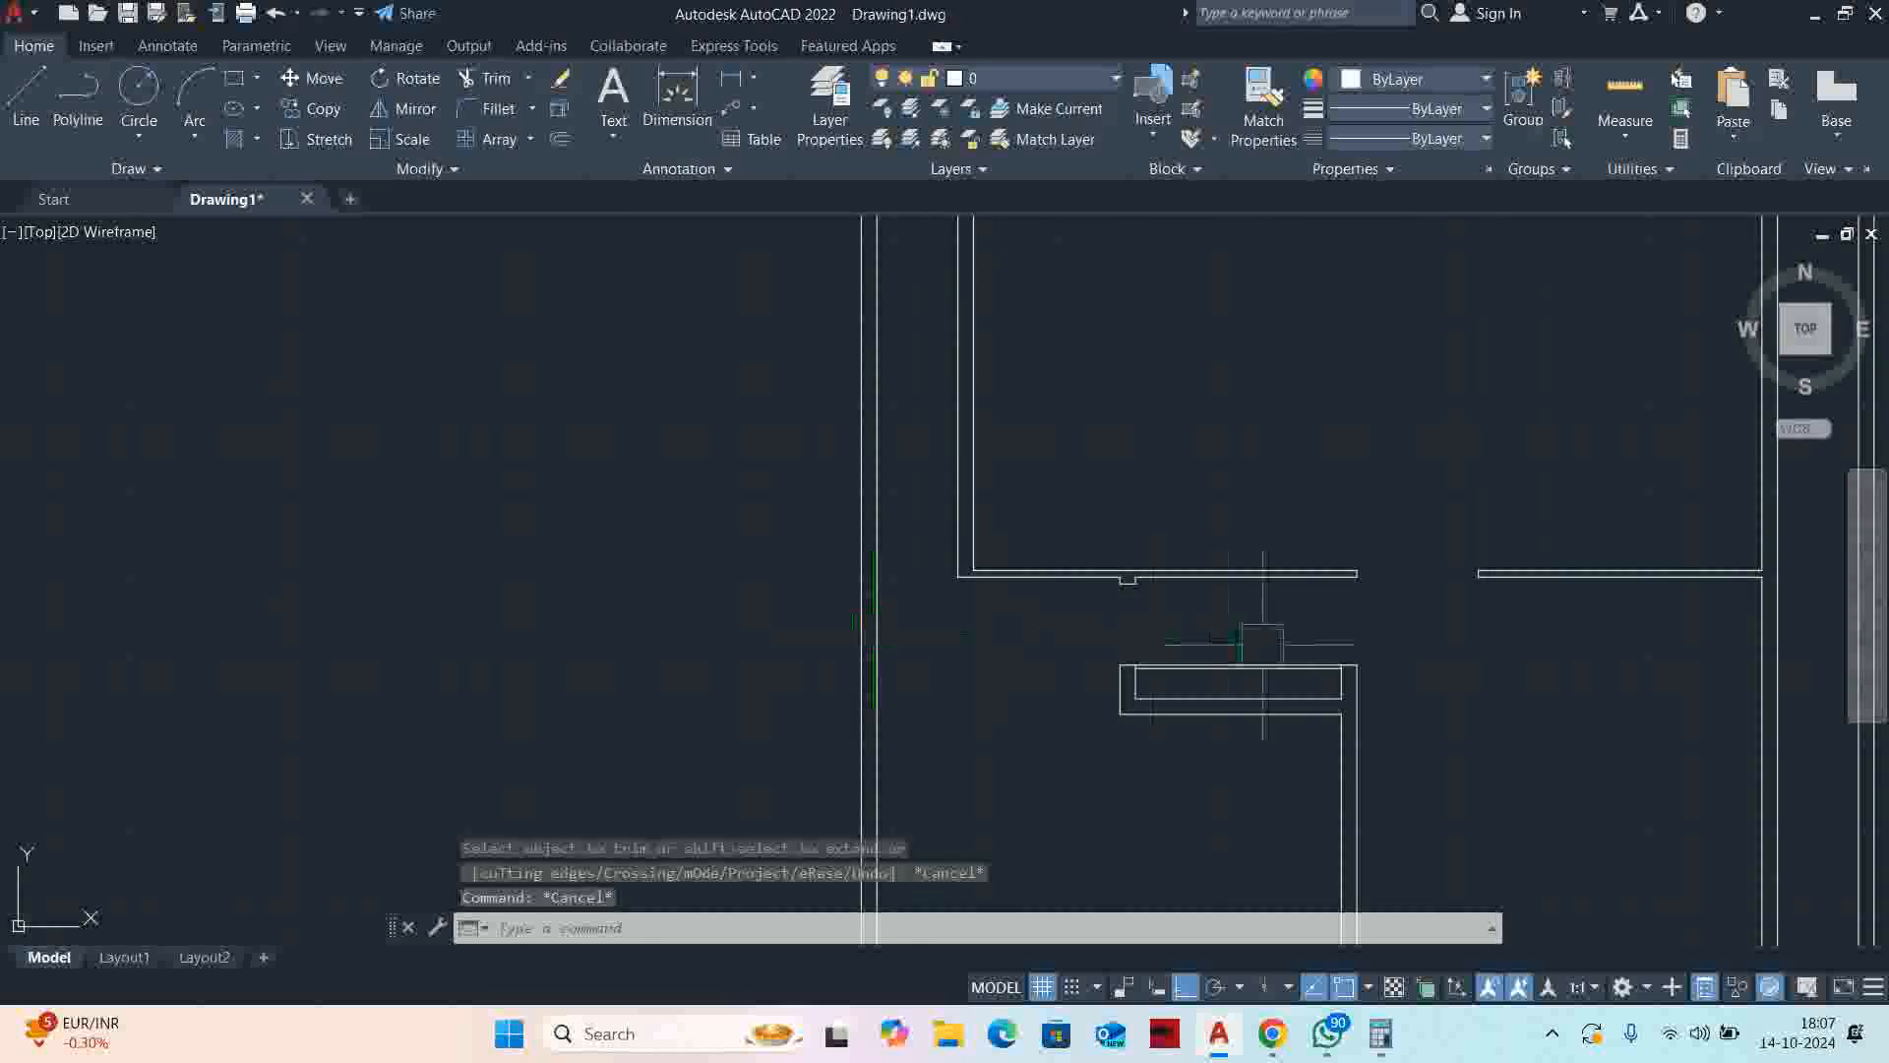
middle_drag(1296, 632, 1127, 603)
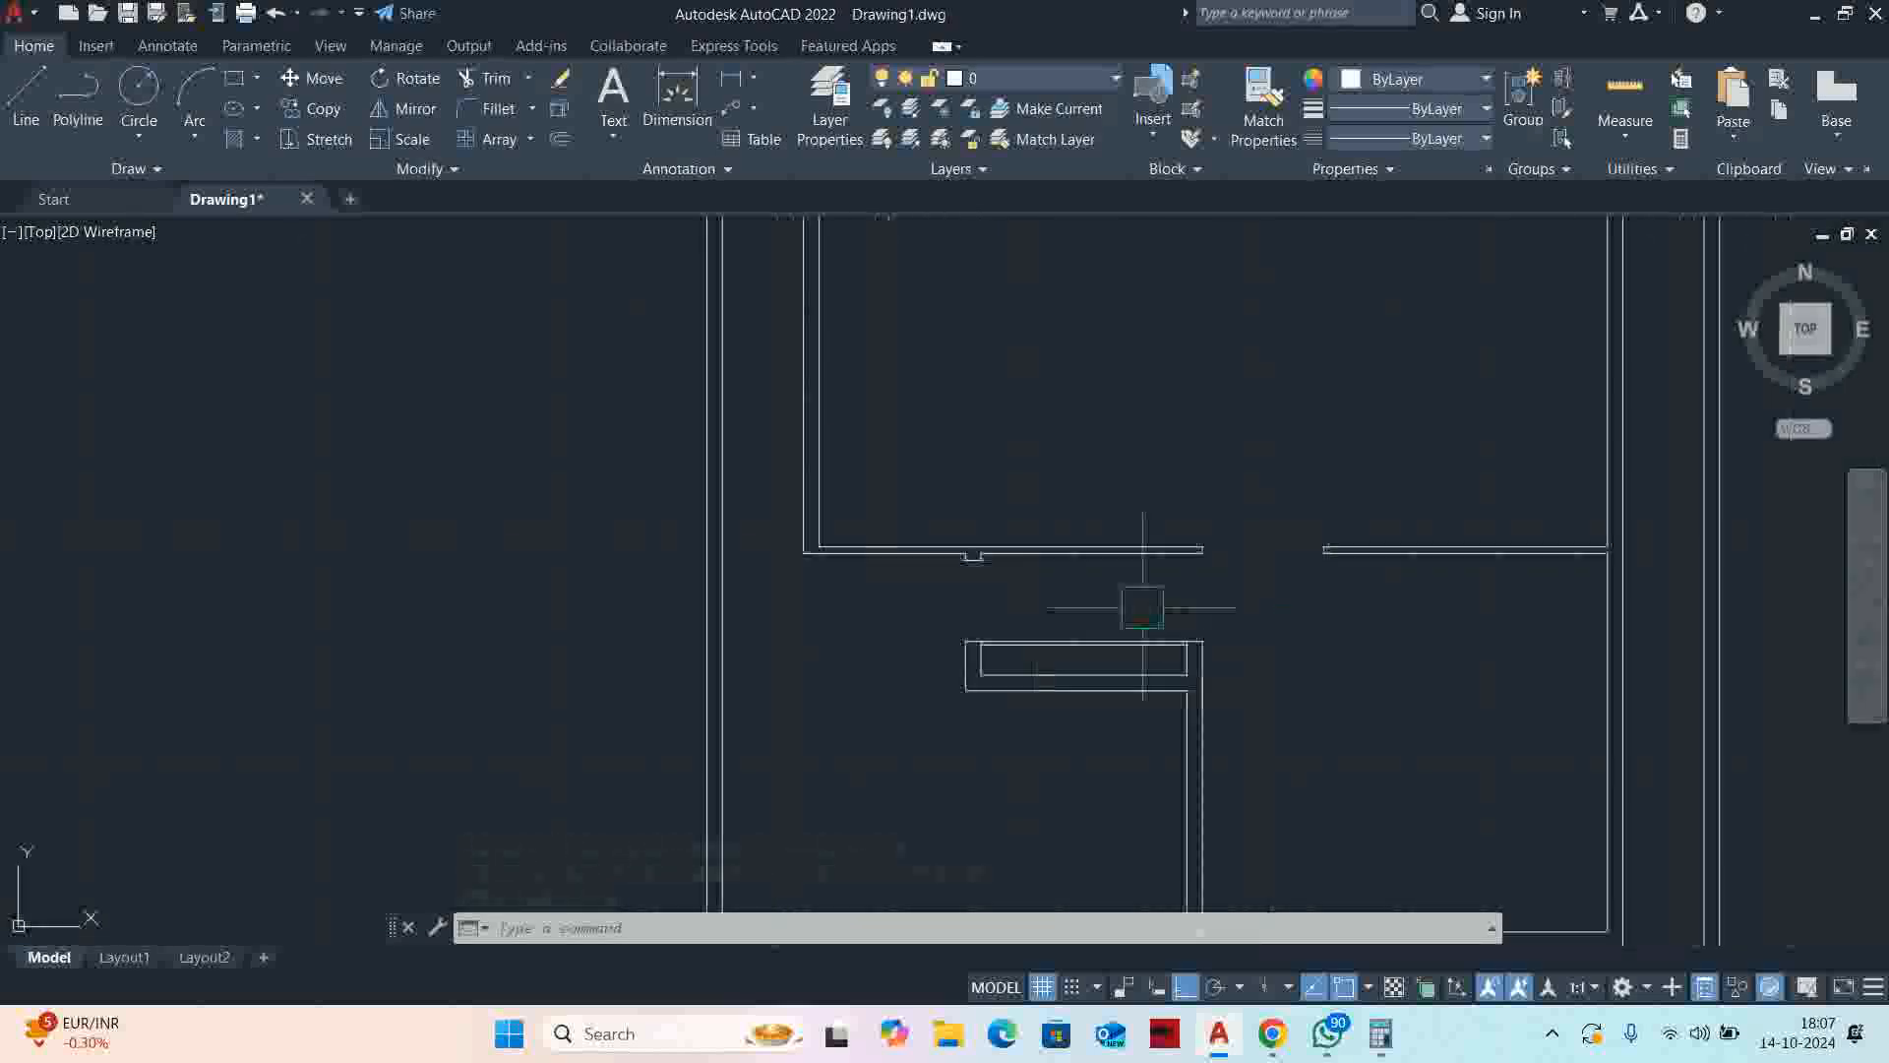
scroll(985, 598, up, 2)
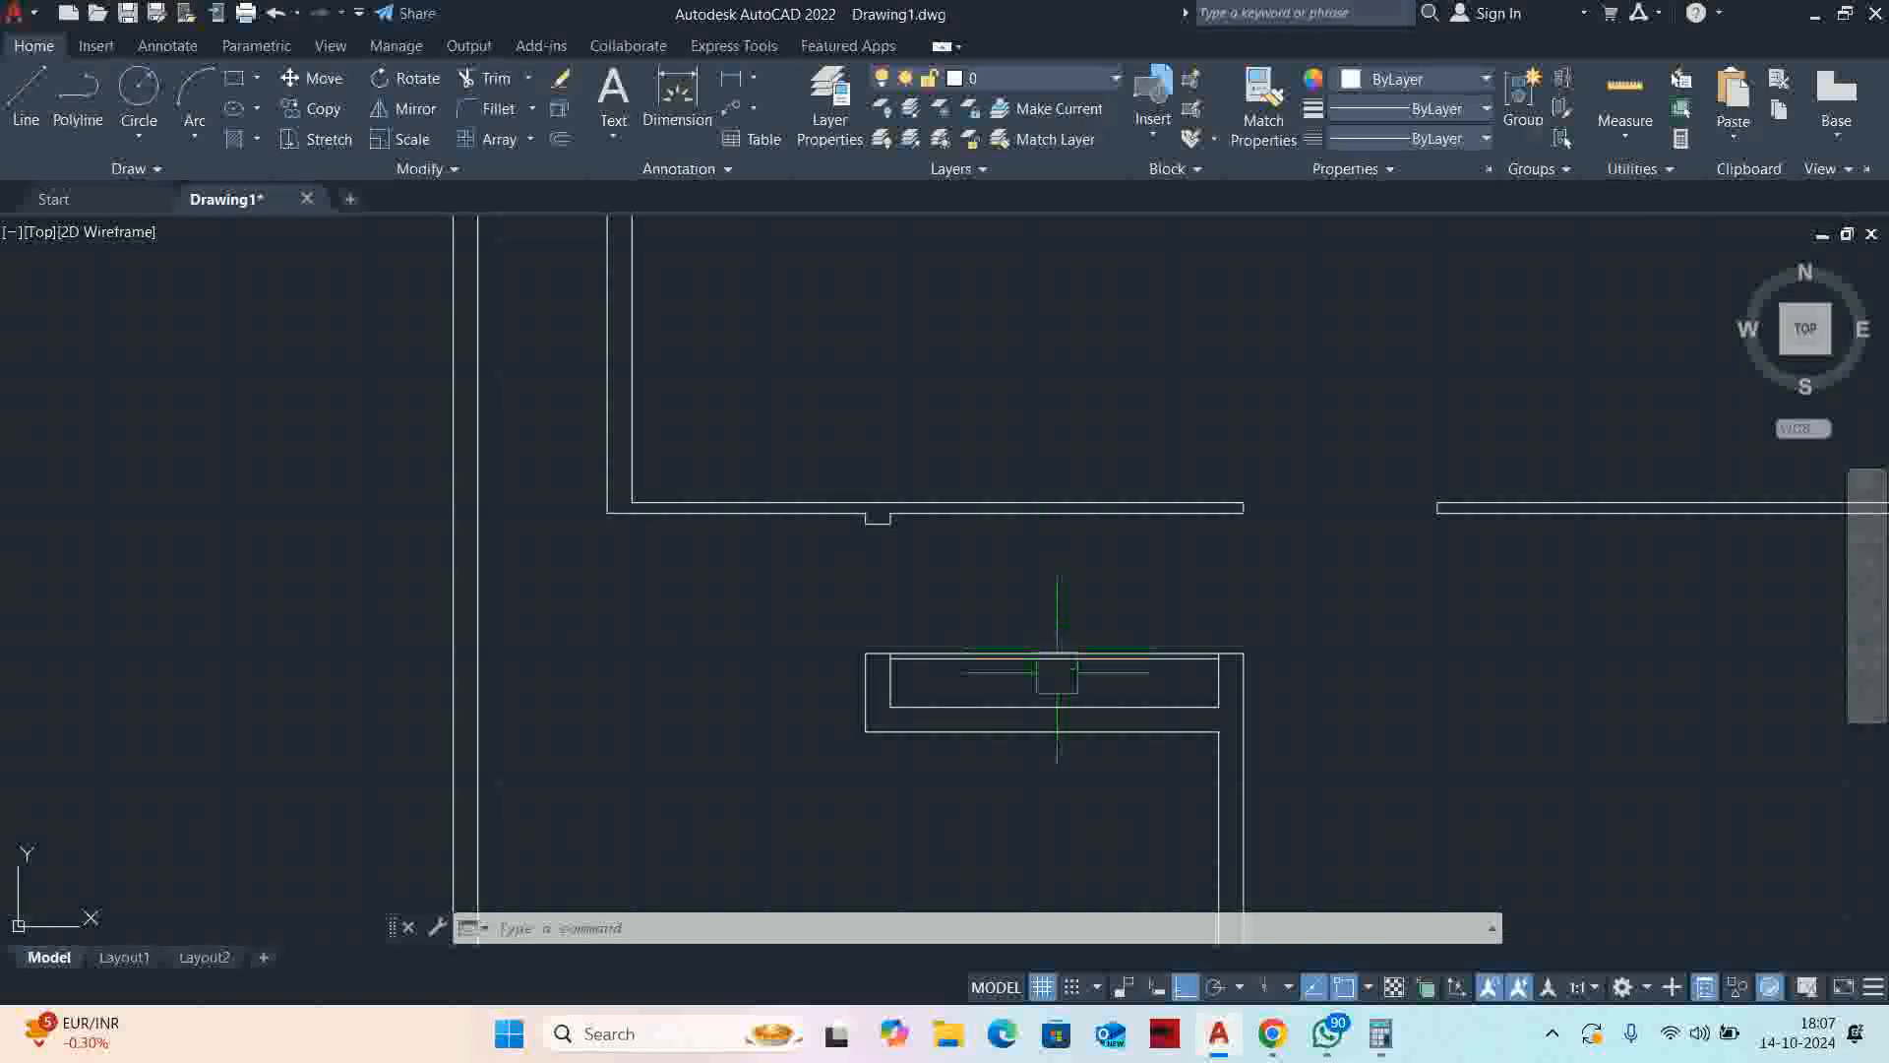
scroll(1118, 662, down, 2)
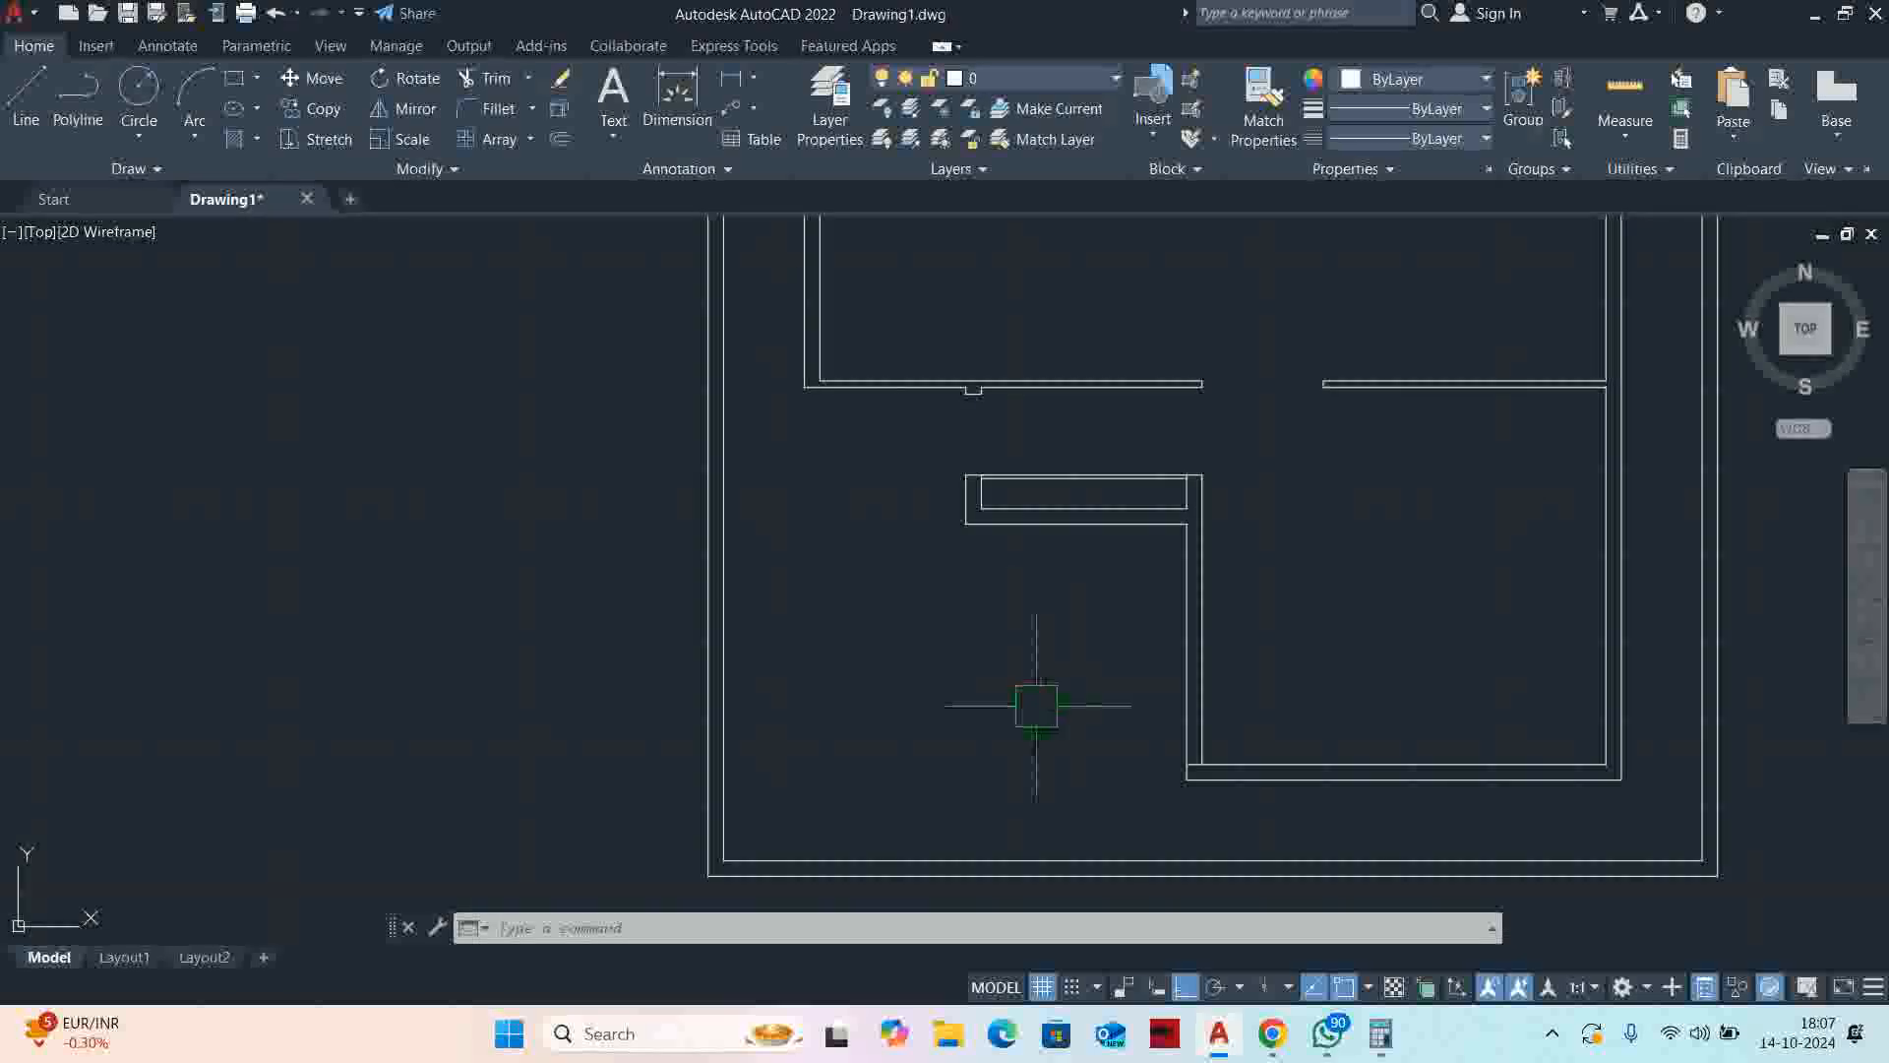
middle_drag(968, 646, 685, 692)
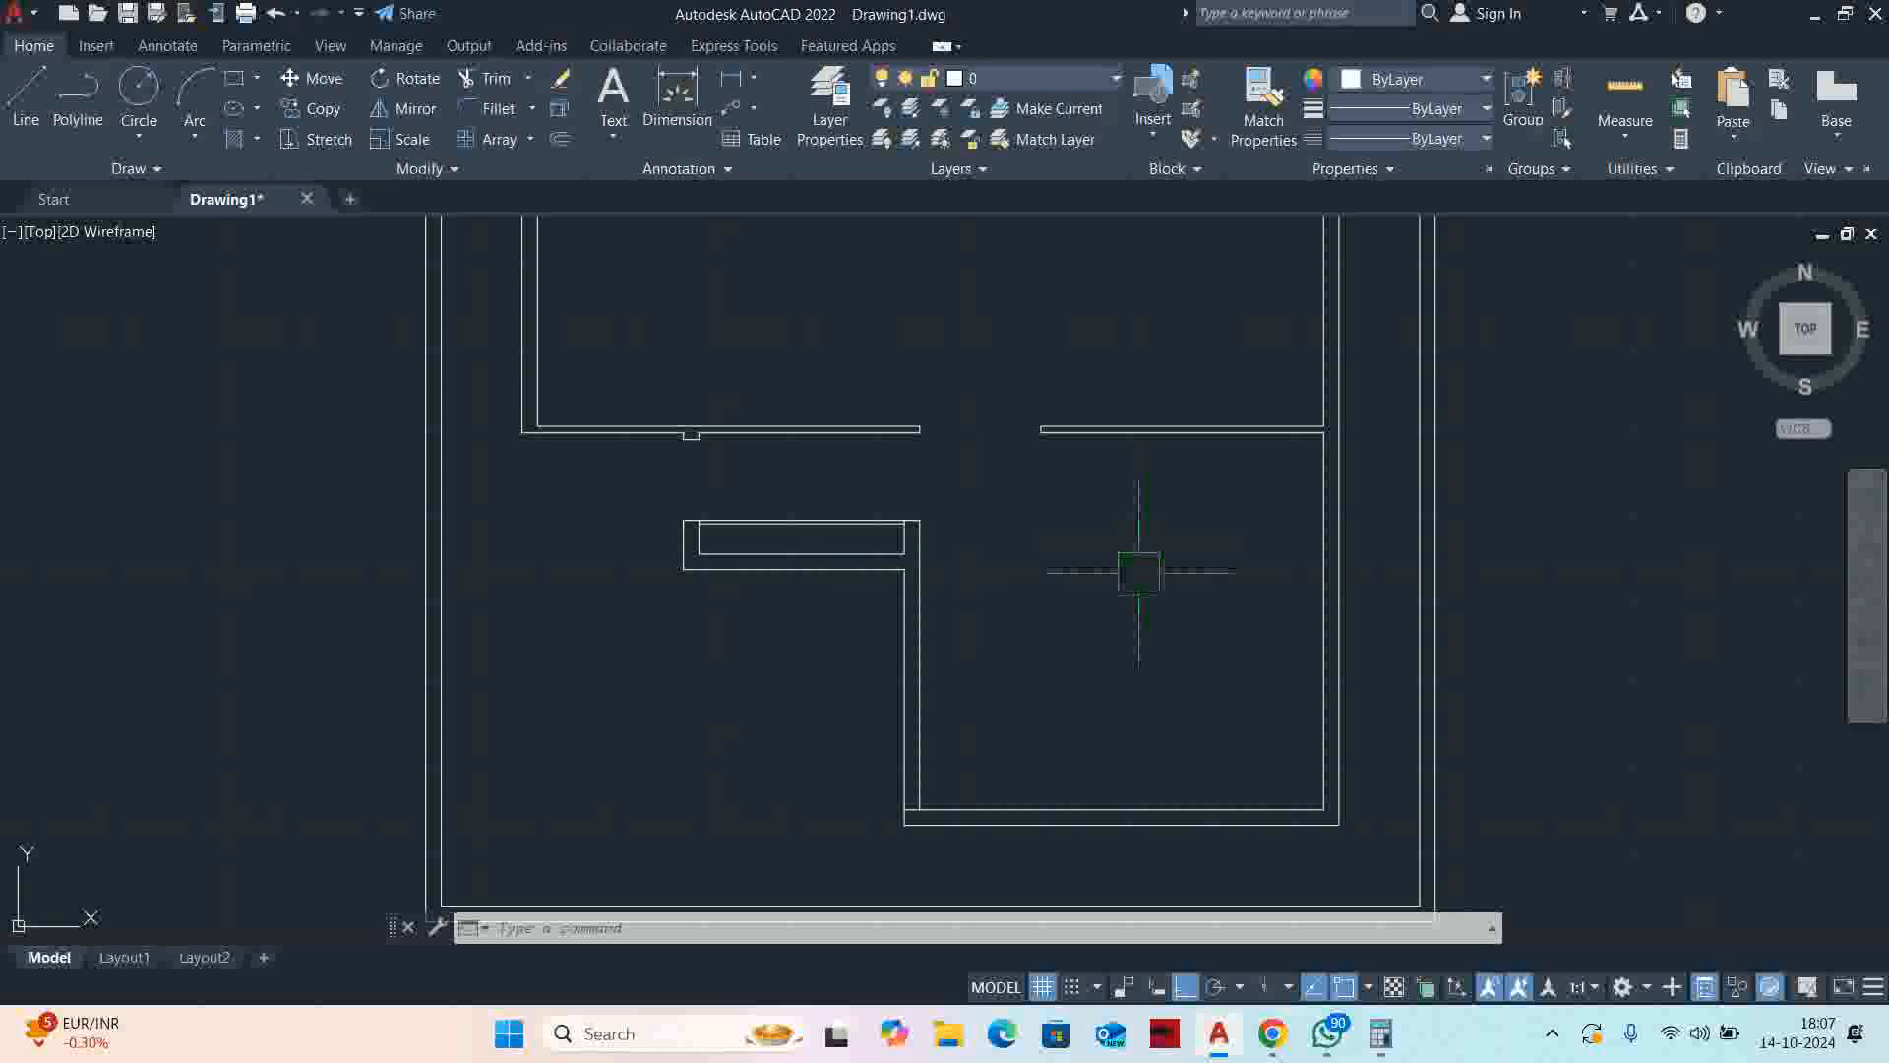
text(tr)
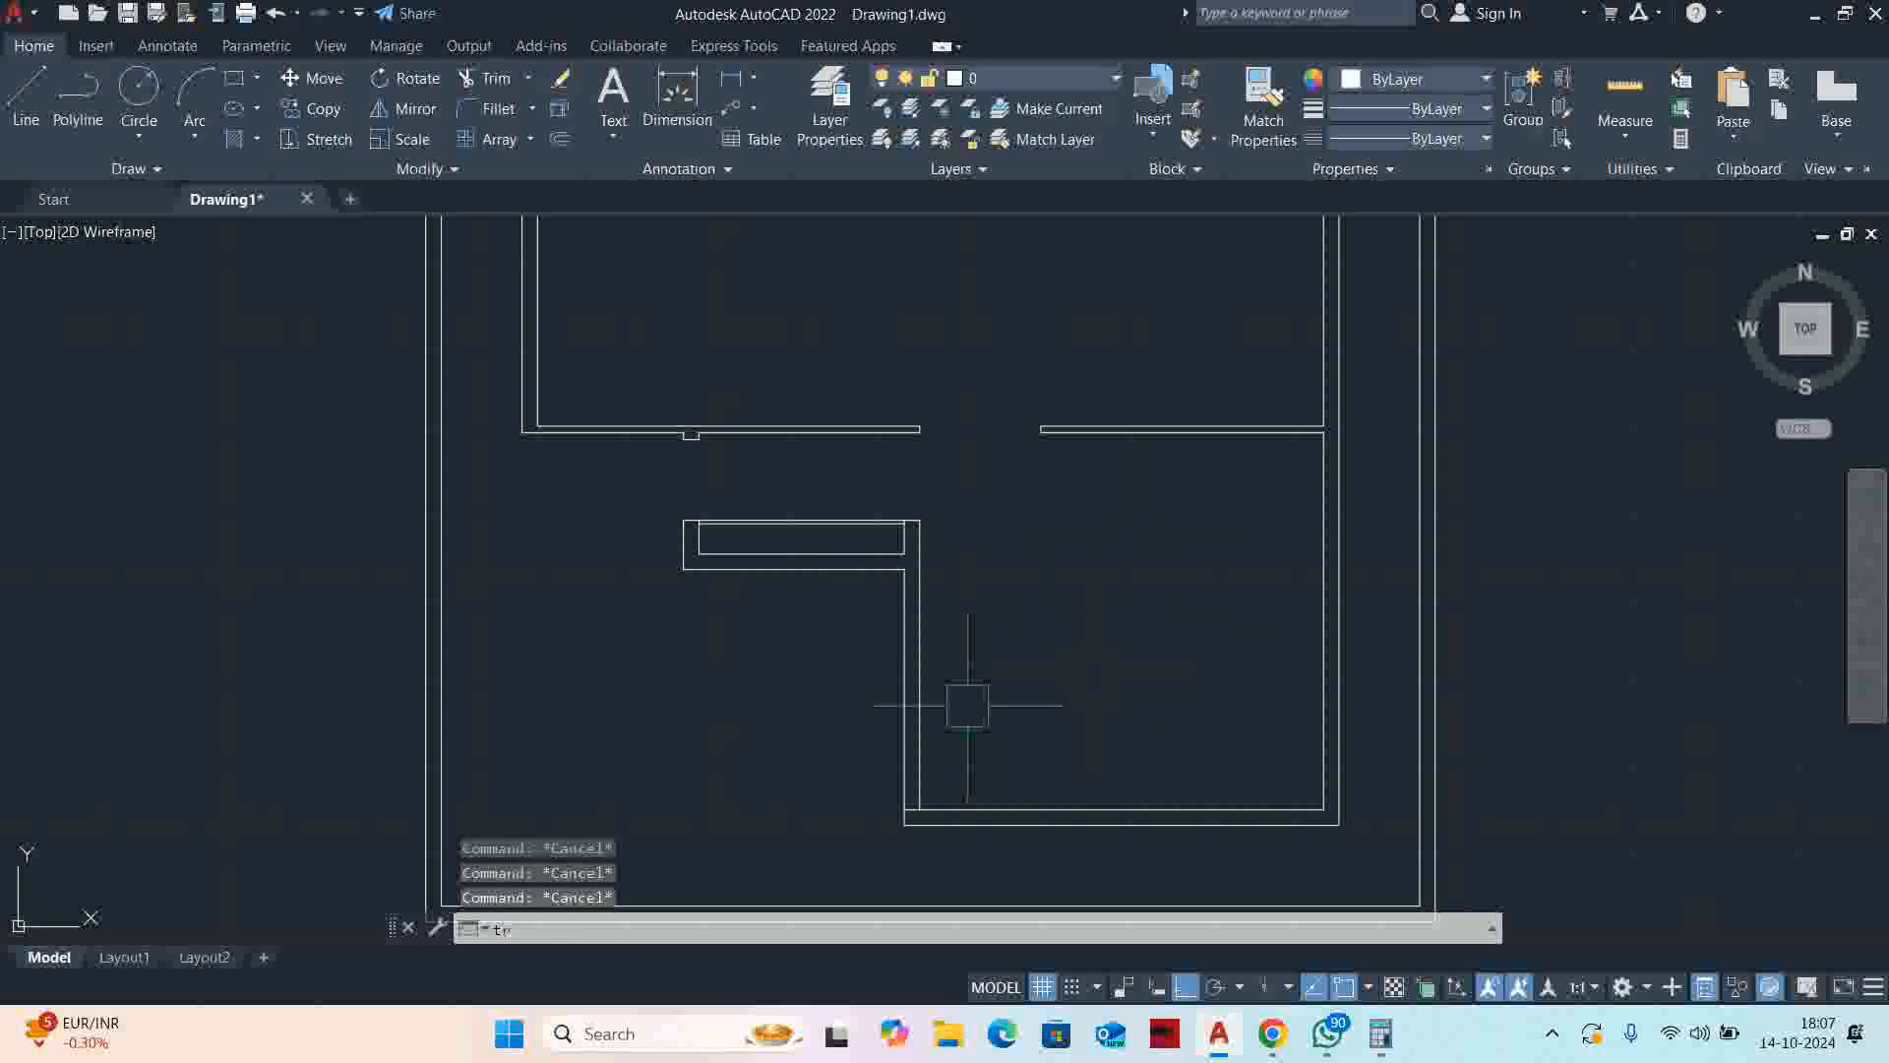
key(Return)
scroll(910, 846, up, 5)
scroll(937, 604, down, 5)
key(Escape)
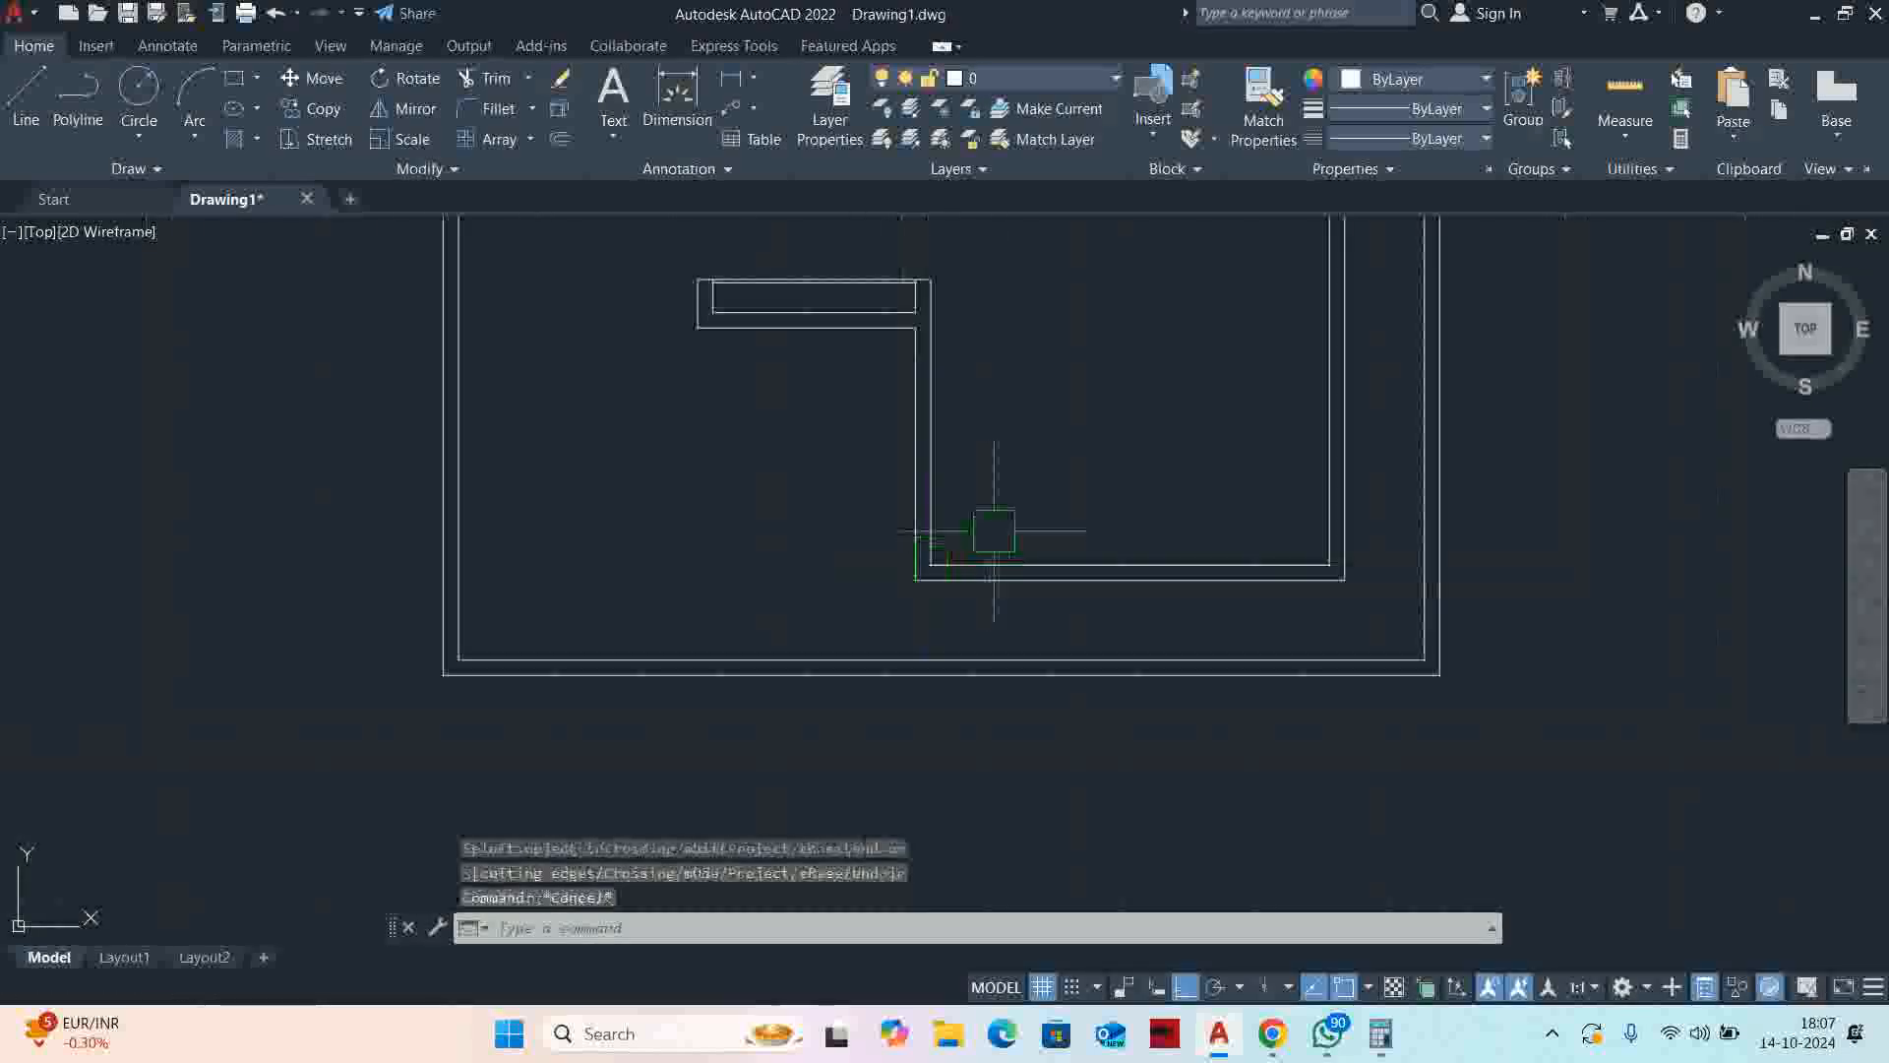
Offset the right outer wall's inner line 1200 to the left, above the thin partition
middle_drag(1244, 498, 1023, 506)
middle_drag(1087, 422, 1090, 621)
key(Escape)
key(Escape)
text(o)
key(Return)
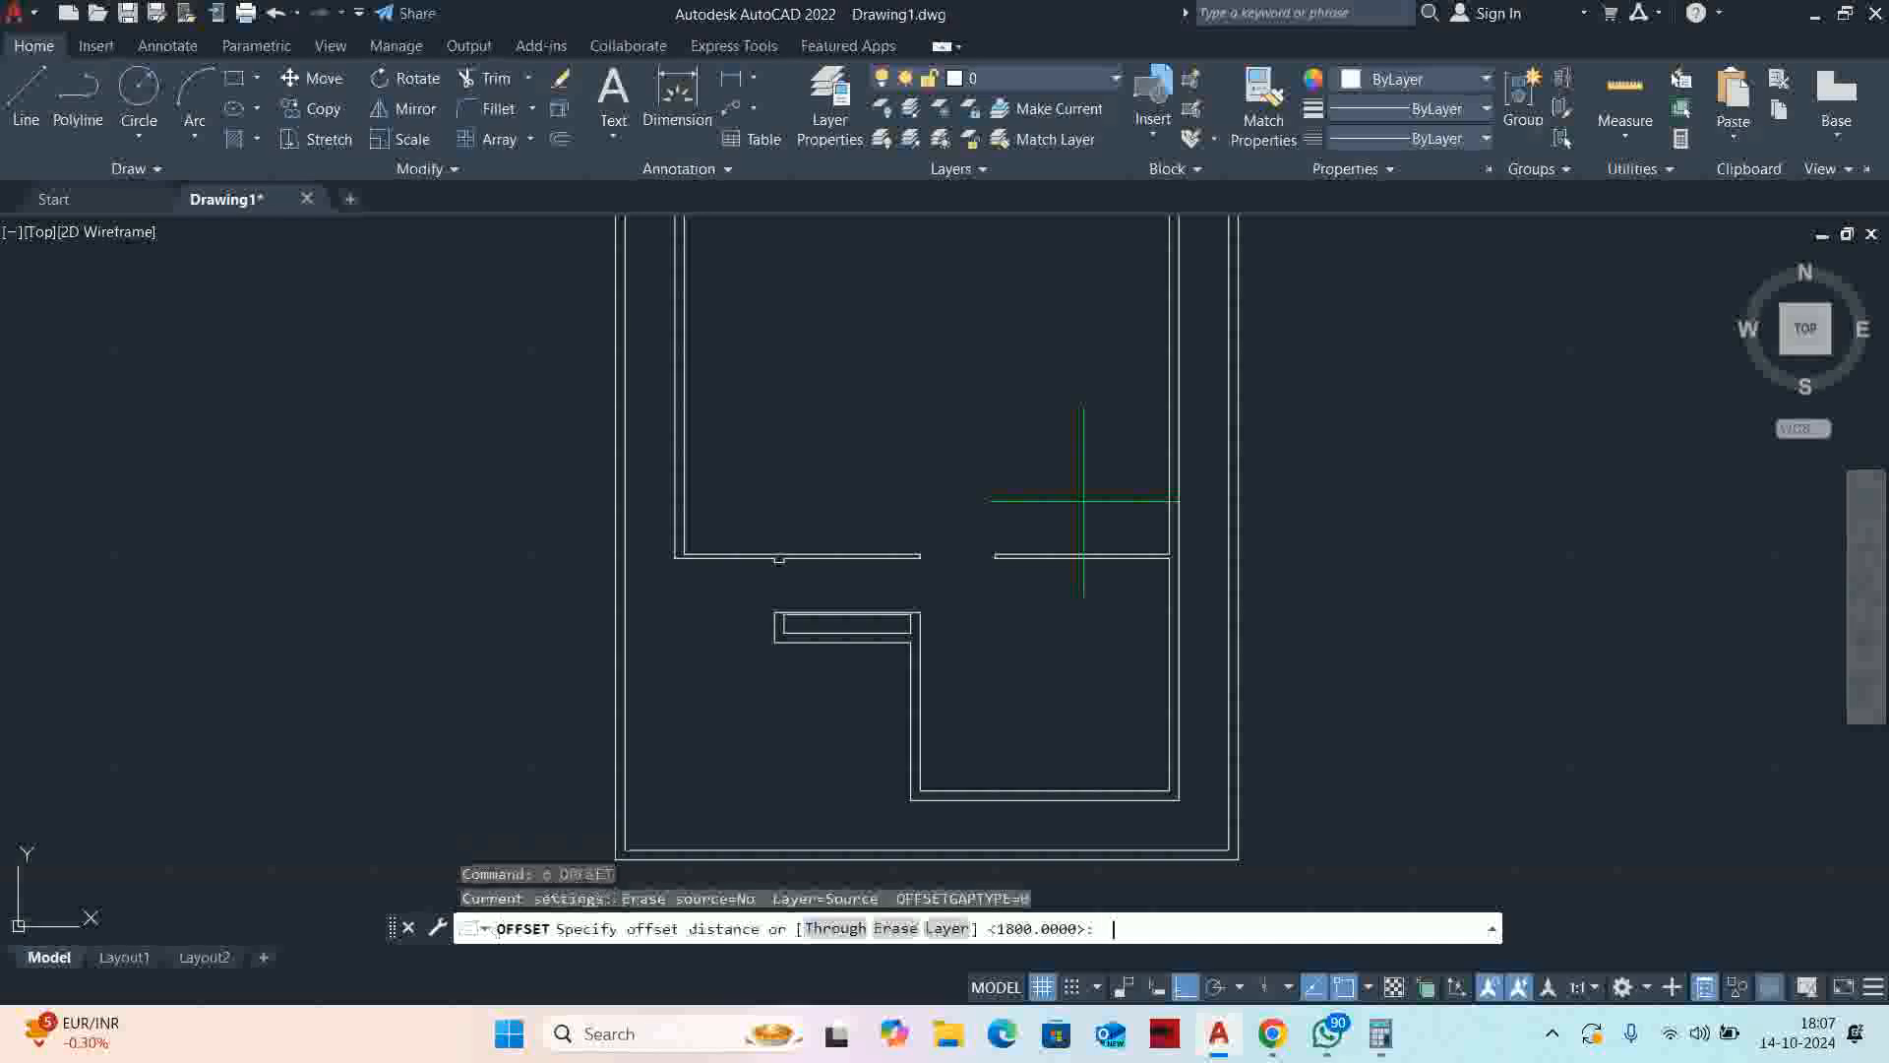
text(120)
key(Return)
scroll(1075, 508, up, 3)
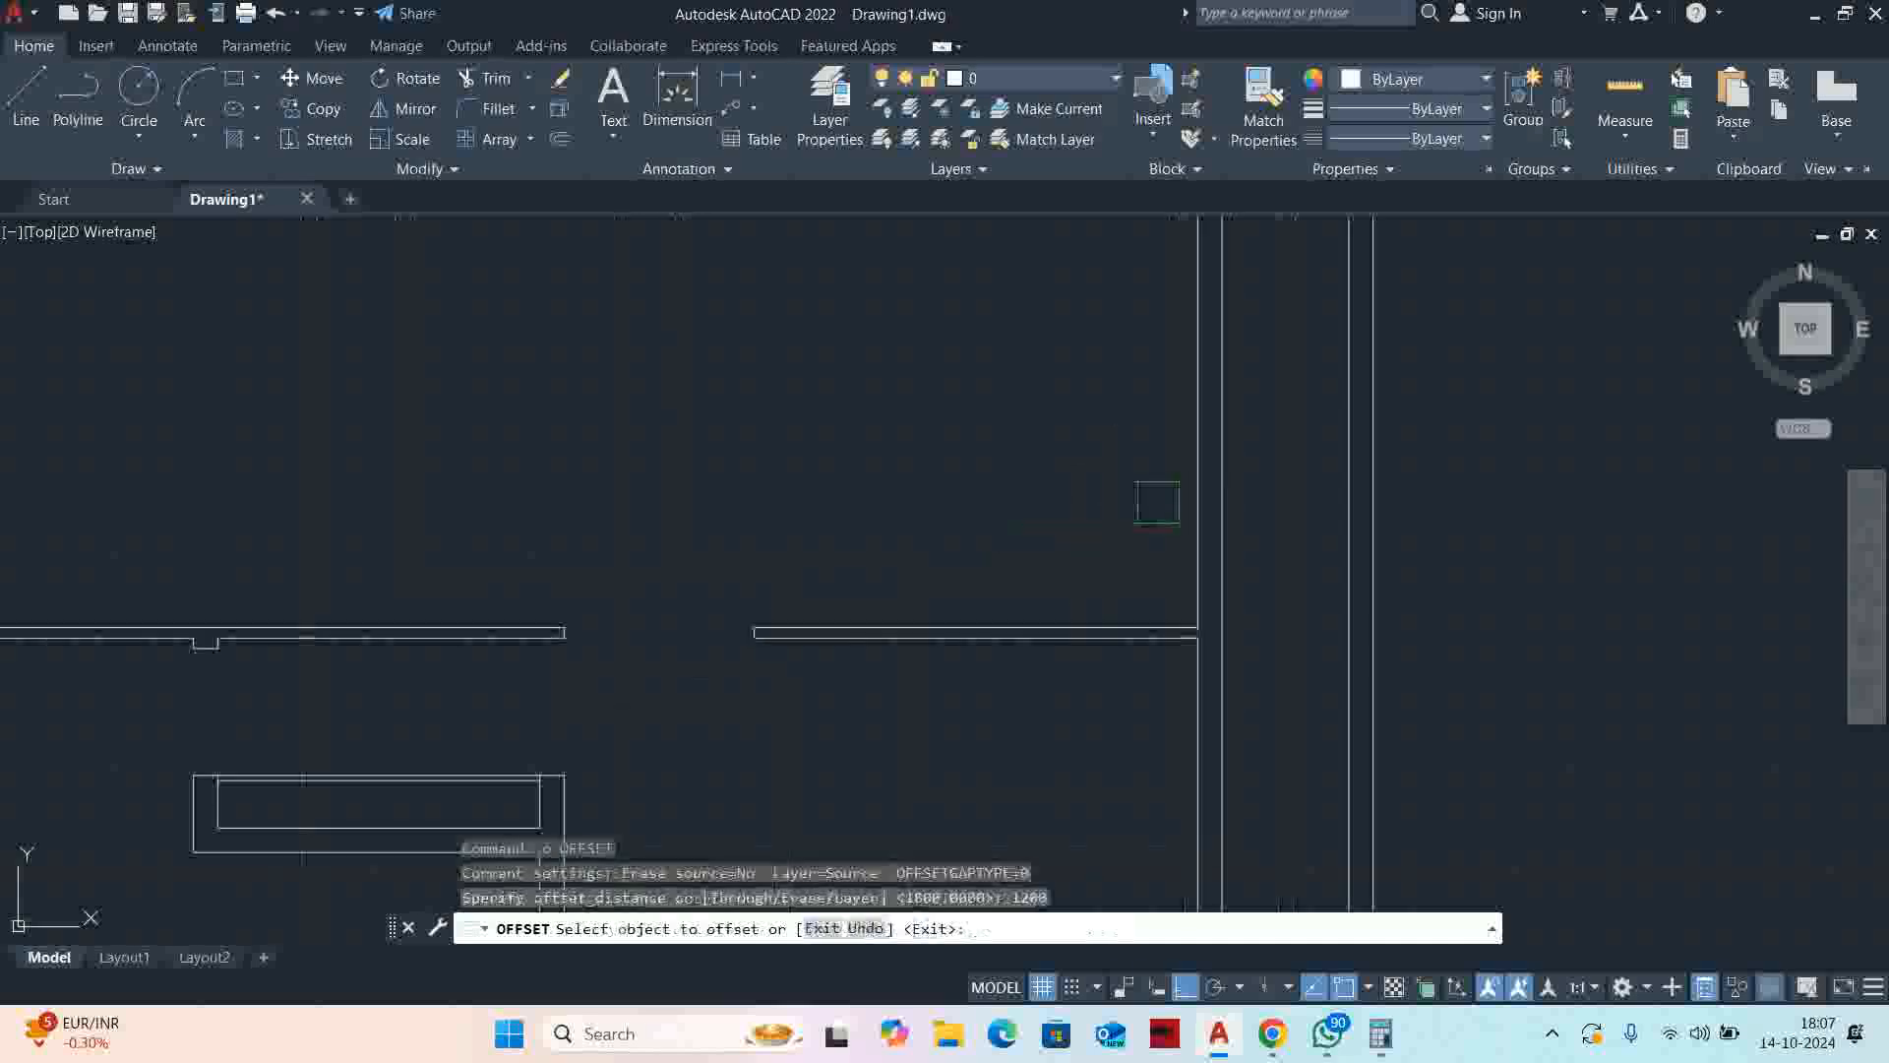
click(1196, 502)
click(1067, 477)
key(Escape)
Offset the right-hand partition's upper line upward twice at 1200 spacing
key(Return)
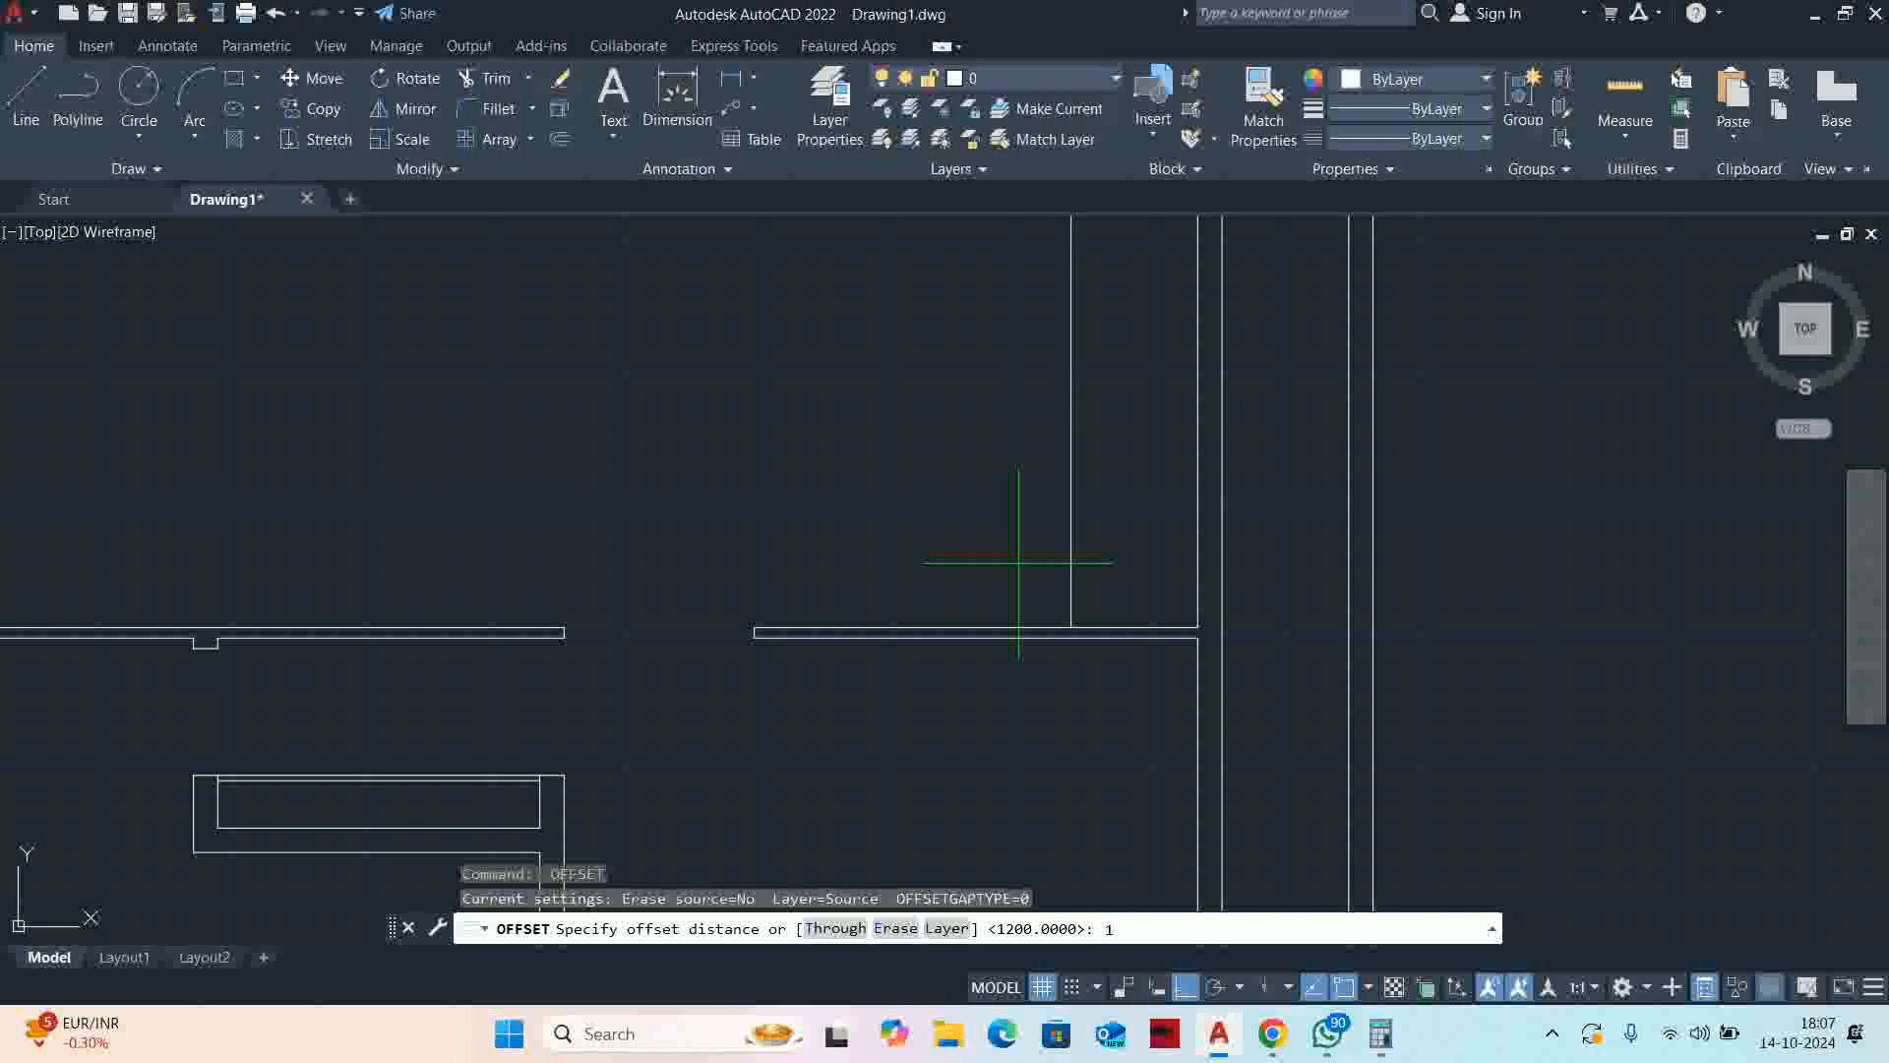
key(Return)
scroll(1016, 637, up, 3)
click(951, 603)
click(916, 468)
middle_drag(910, 452, 925, 692)
key(Escape)
scroll(931, 473, down, 3)
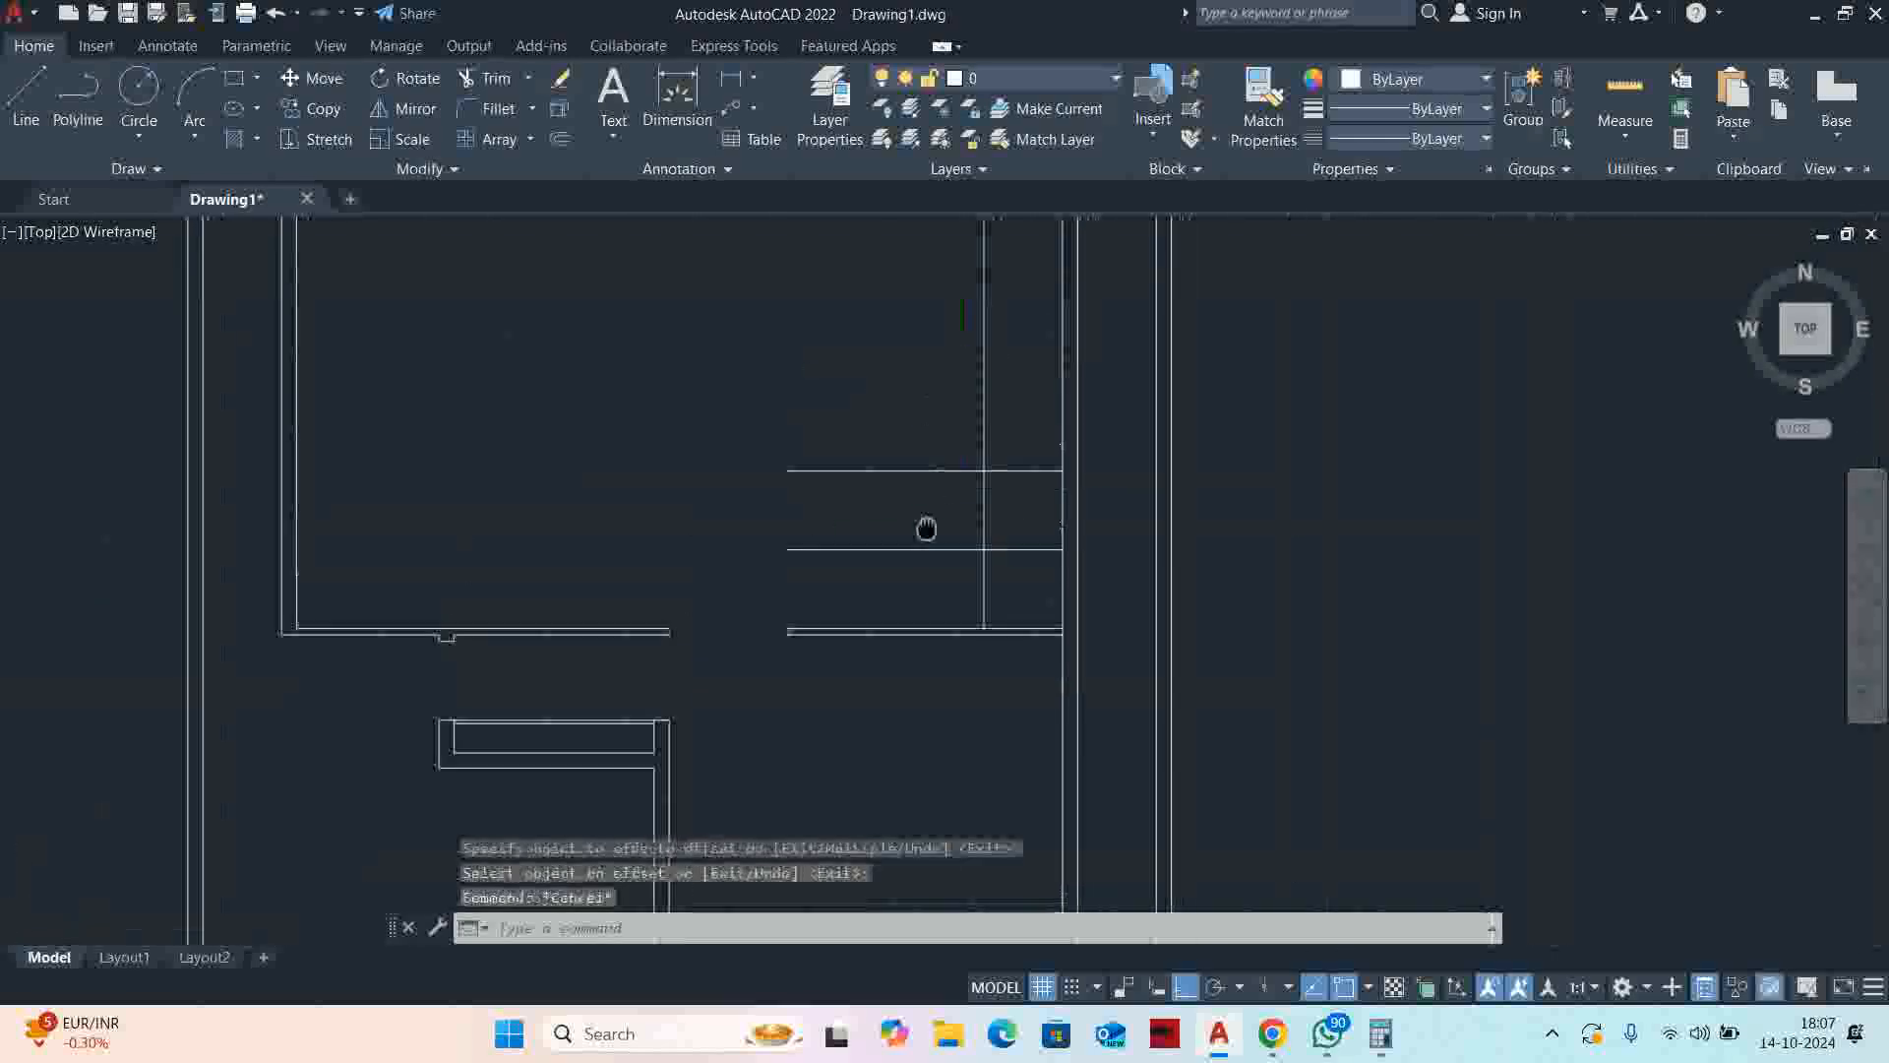
Offset the uppermost new horizontal line 100 upward to form a thin wall
key(Return)
text(1)
key(Return)
click(892, 471)
click(891, 391)
key(Escape)
key(Escape)
key(Escape)
key(Escape)
Trim the 1200 offset vertical line above the new thin wall's lower line, and the right wall's inner line within that wall
scroll(981, 436, up, 3)
text(tr)
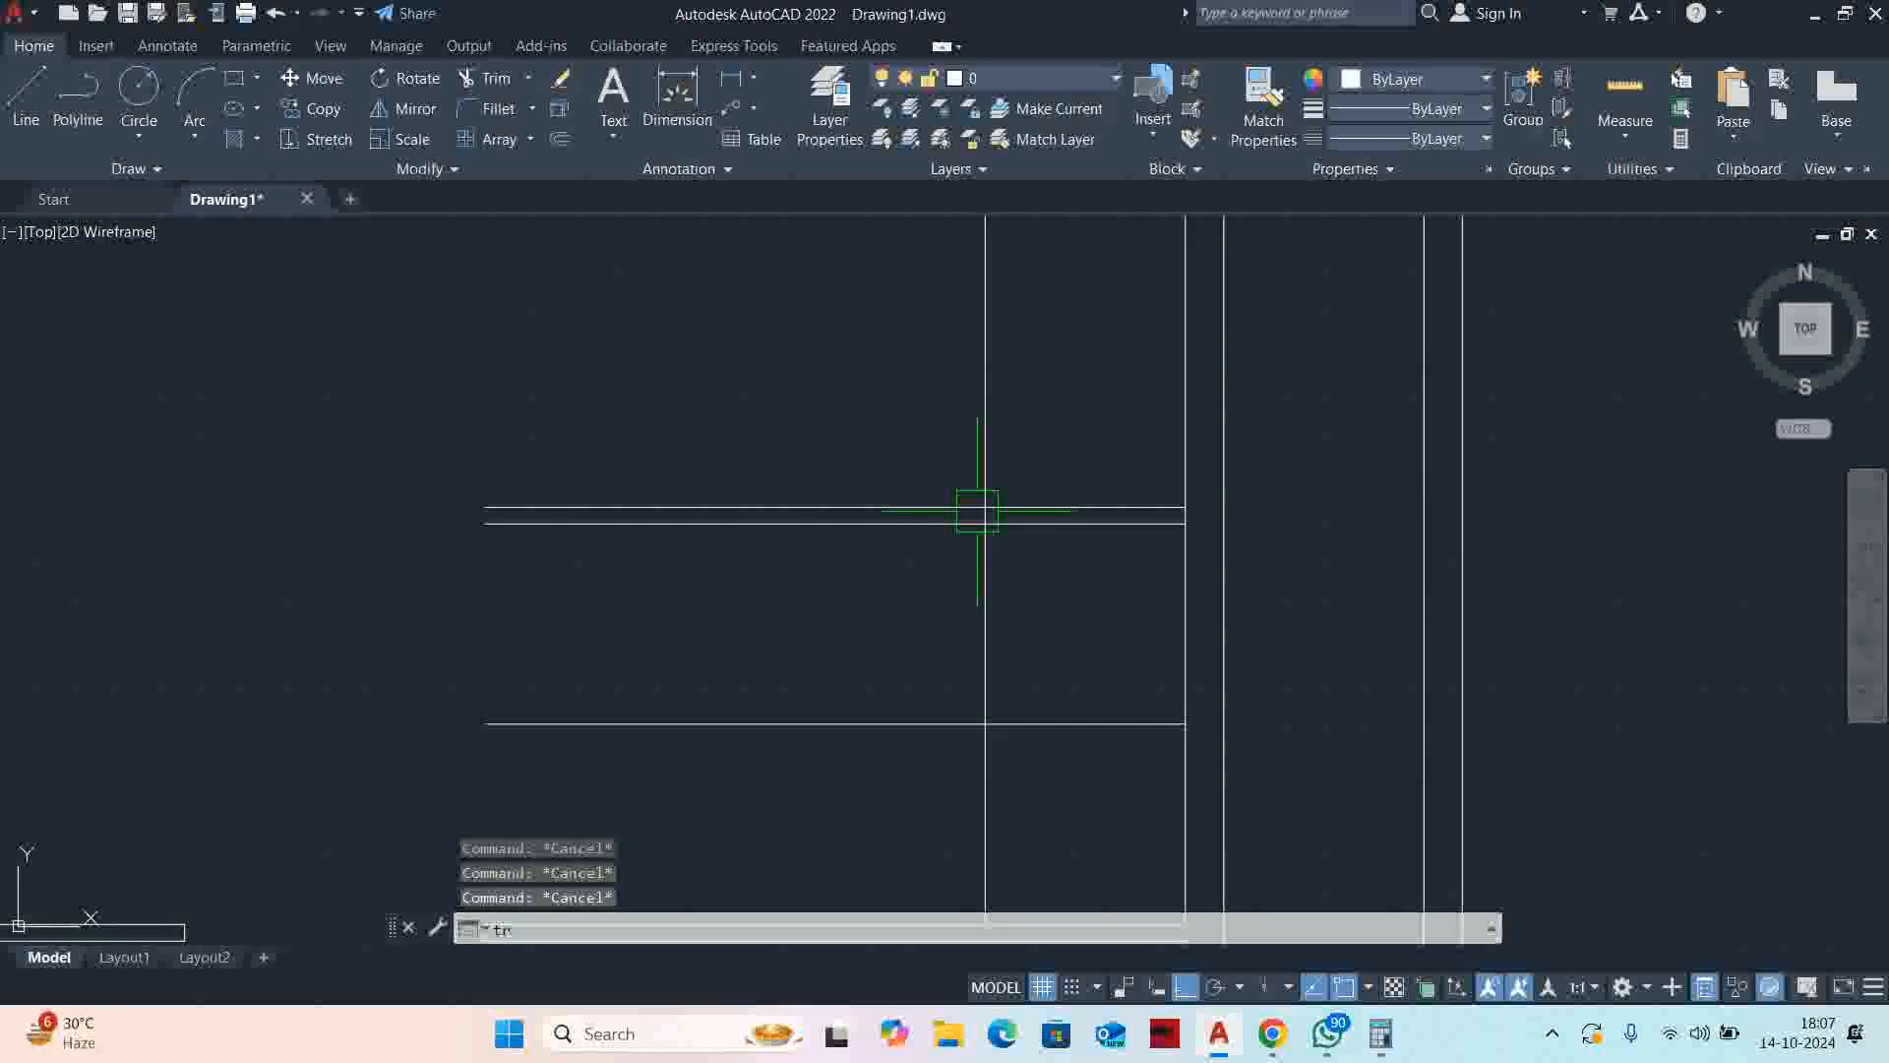
key(Return)
click(985, 439)
scroll(1051, 477, up, 5)
scroll(1046, 466, down, 7)
scroll(734, 583, up, 7)
key(Escape)
key(Escape)
key(Escape)
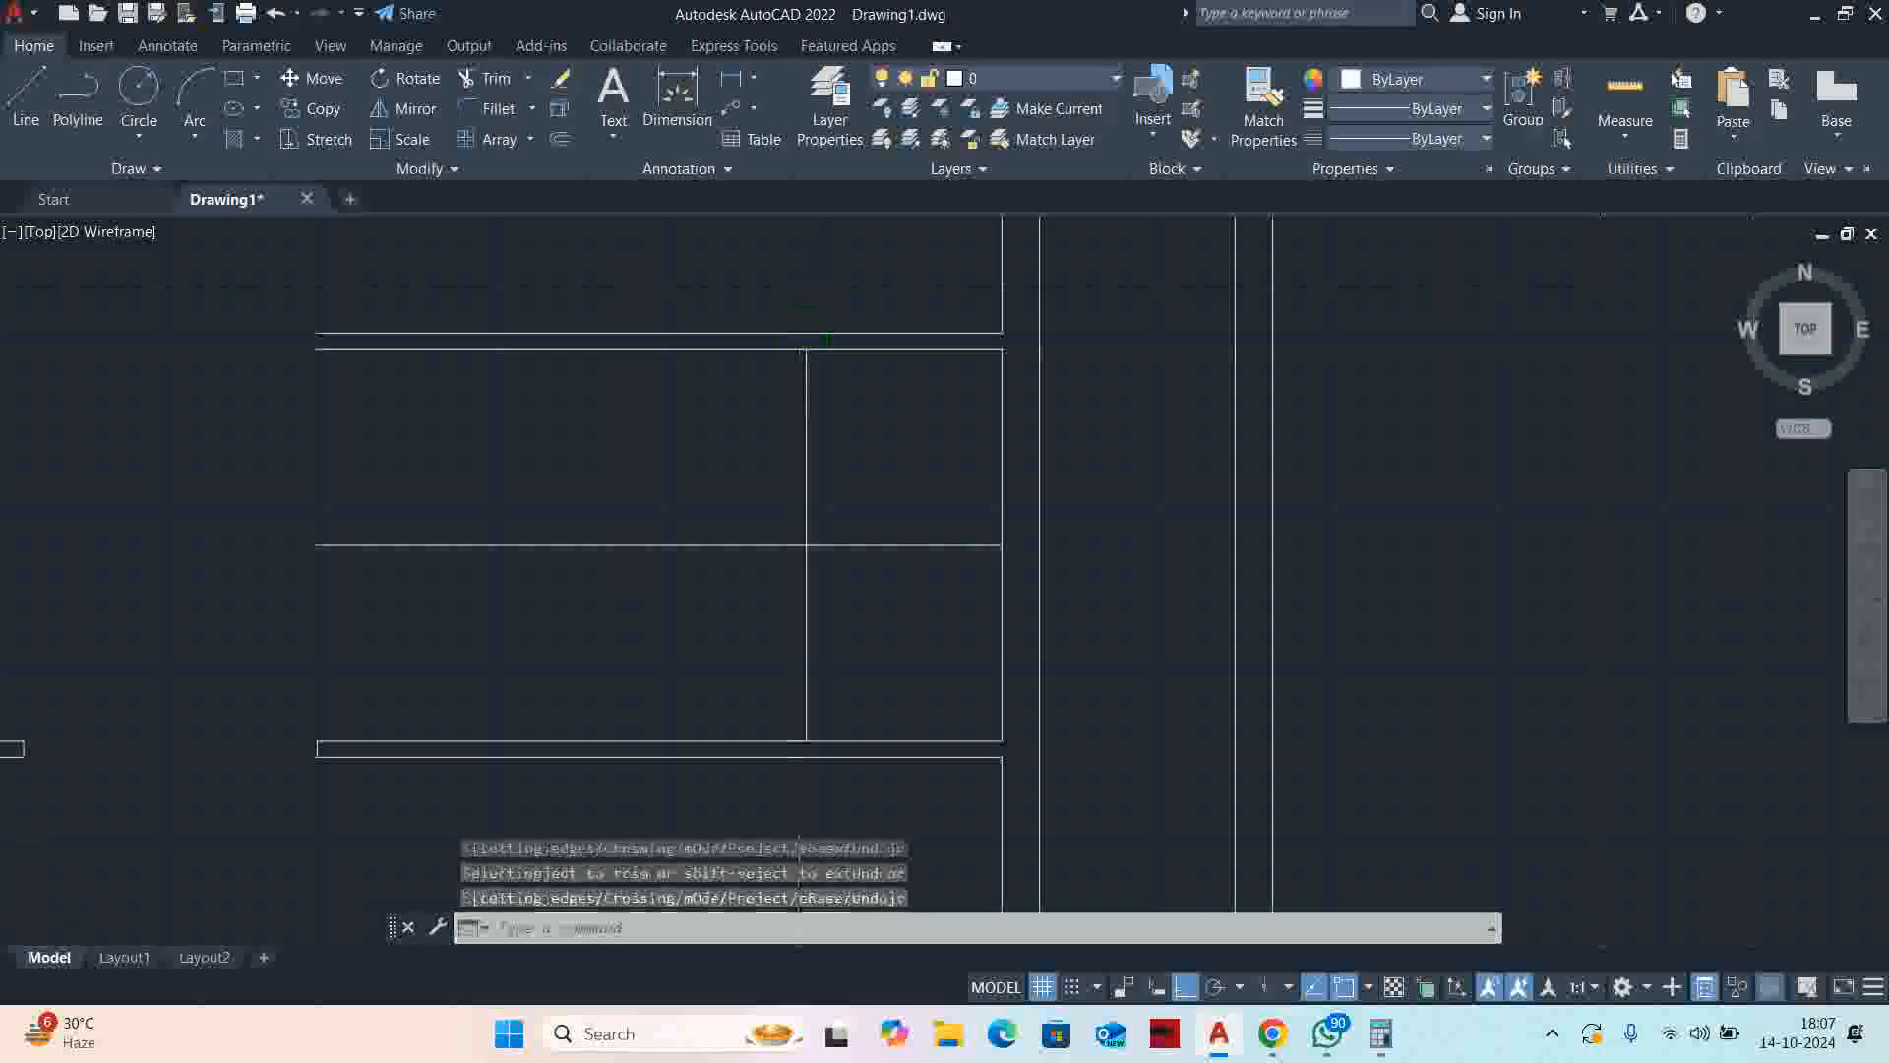
Offset the vertical line 1200 from the right outer wall leftward eleven times at 250 spacing to form the stair treads
scroll(971, 506, down, 5)
scroll(906, 498, up, 3)
text(o)
key(Return)
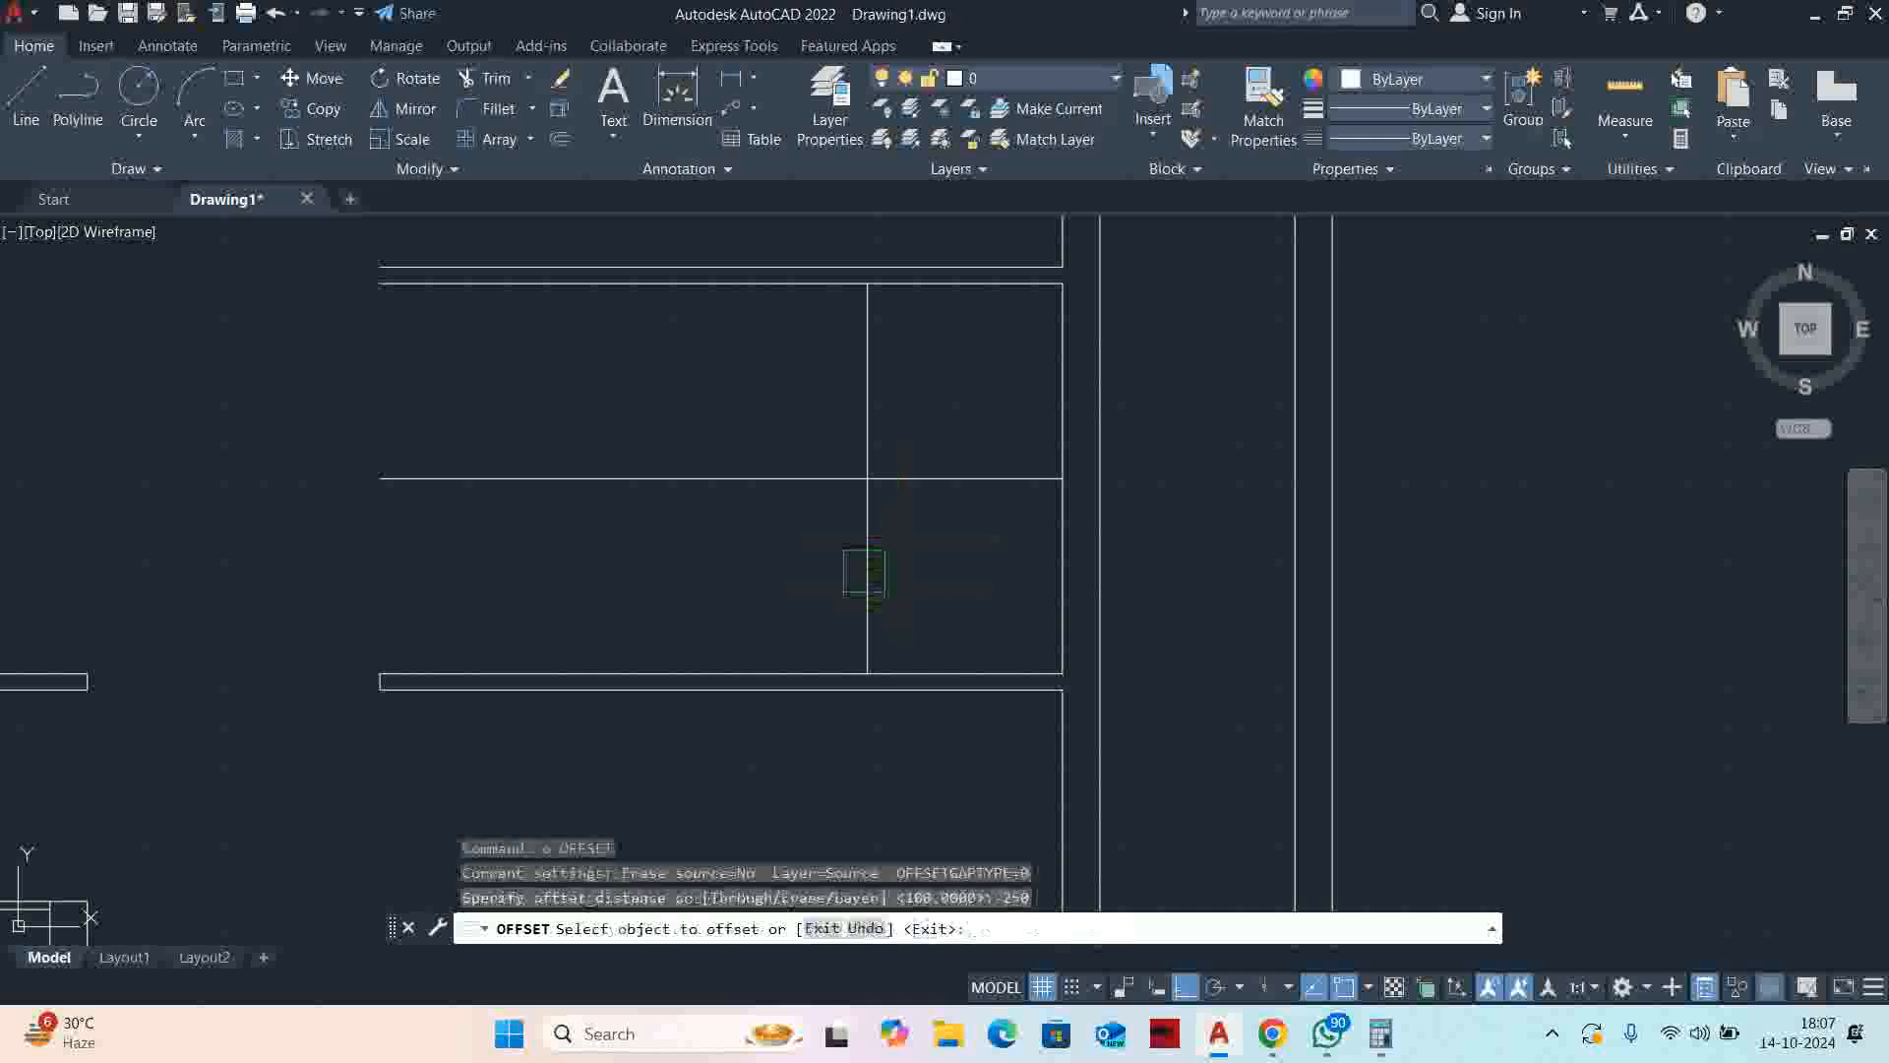
click(865, 575)
middle_drag(763, 565, 1143, 575)
click(1169, 576)
click(1181, 569)
click(1167, 570)
click(1136, 575)
click(1126, 576)
click(1088, 579)
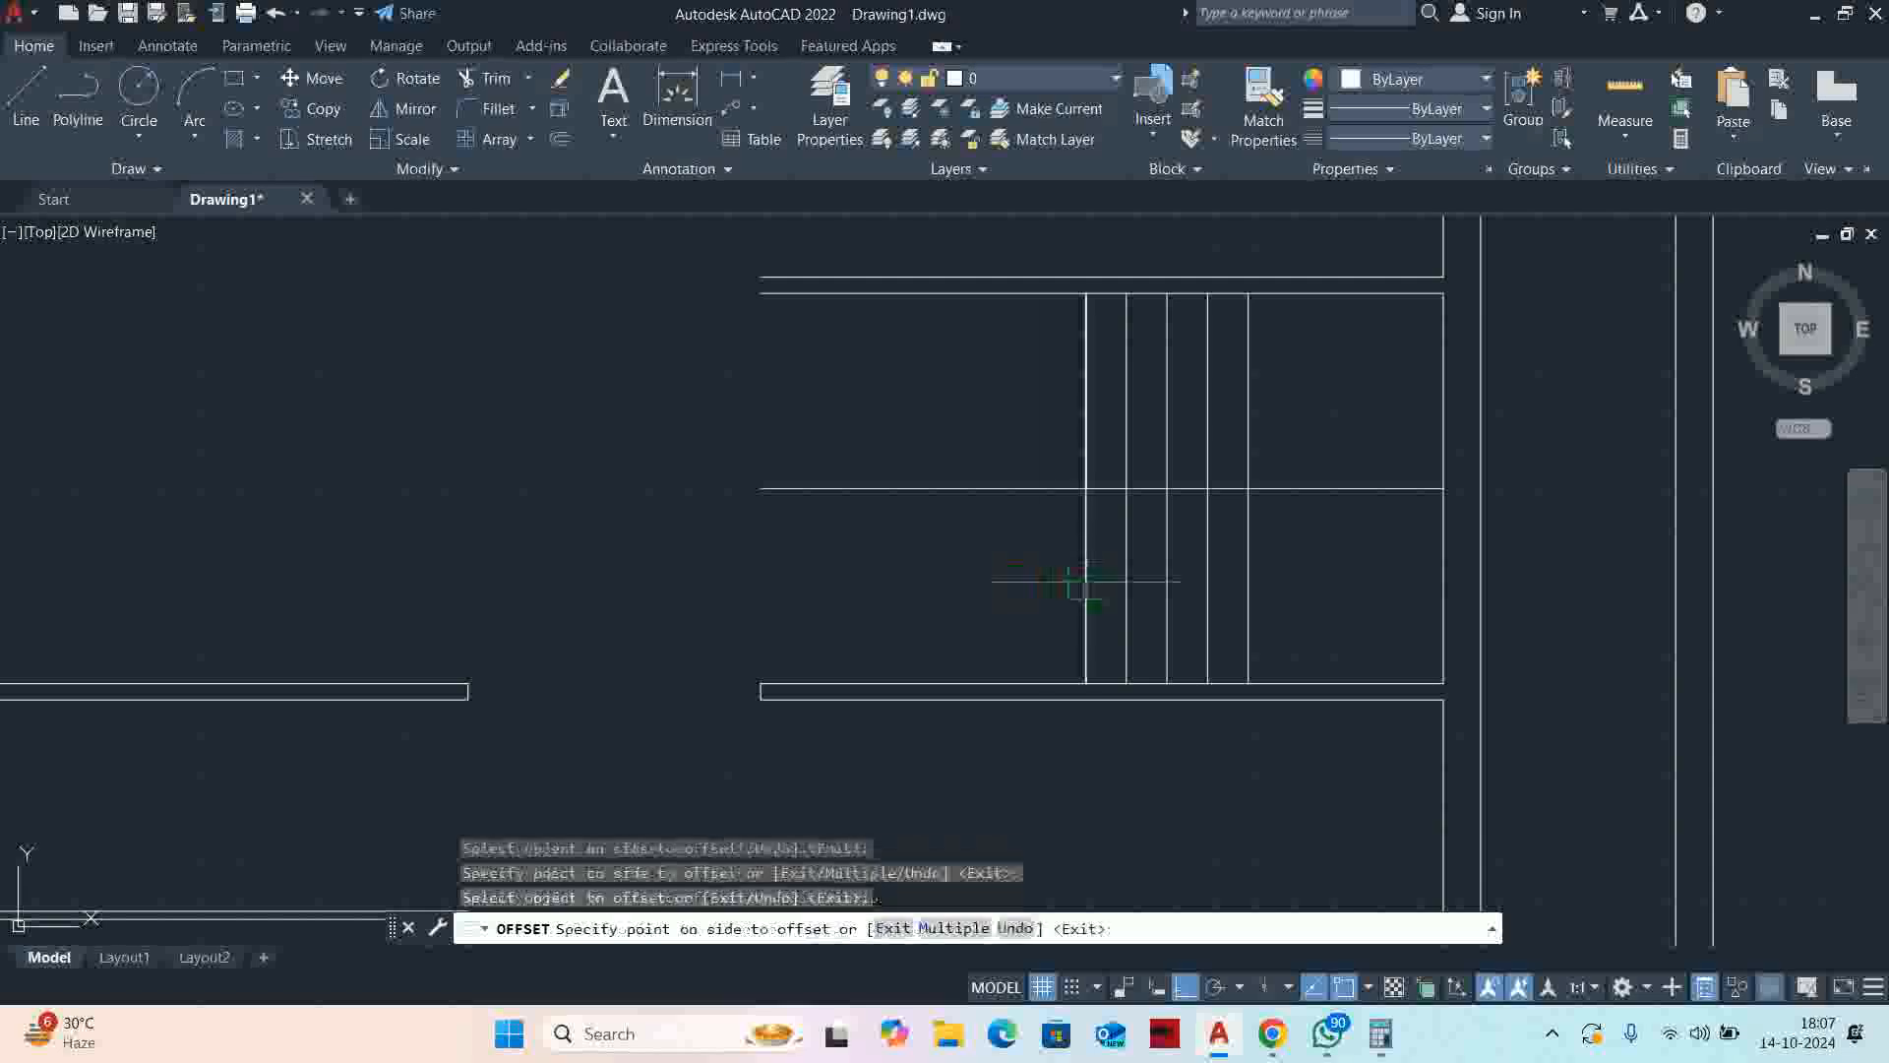
click(1044, 581)
click(974, 588)
click(1005, 585)
click(876, 591)
click(963, 591)
click(906, 590)
click(923, 593)
click(872, 597)
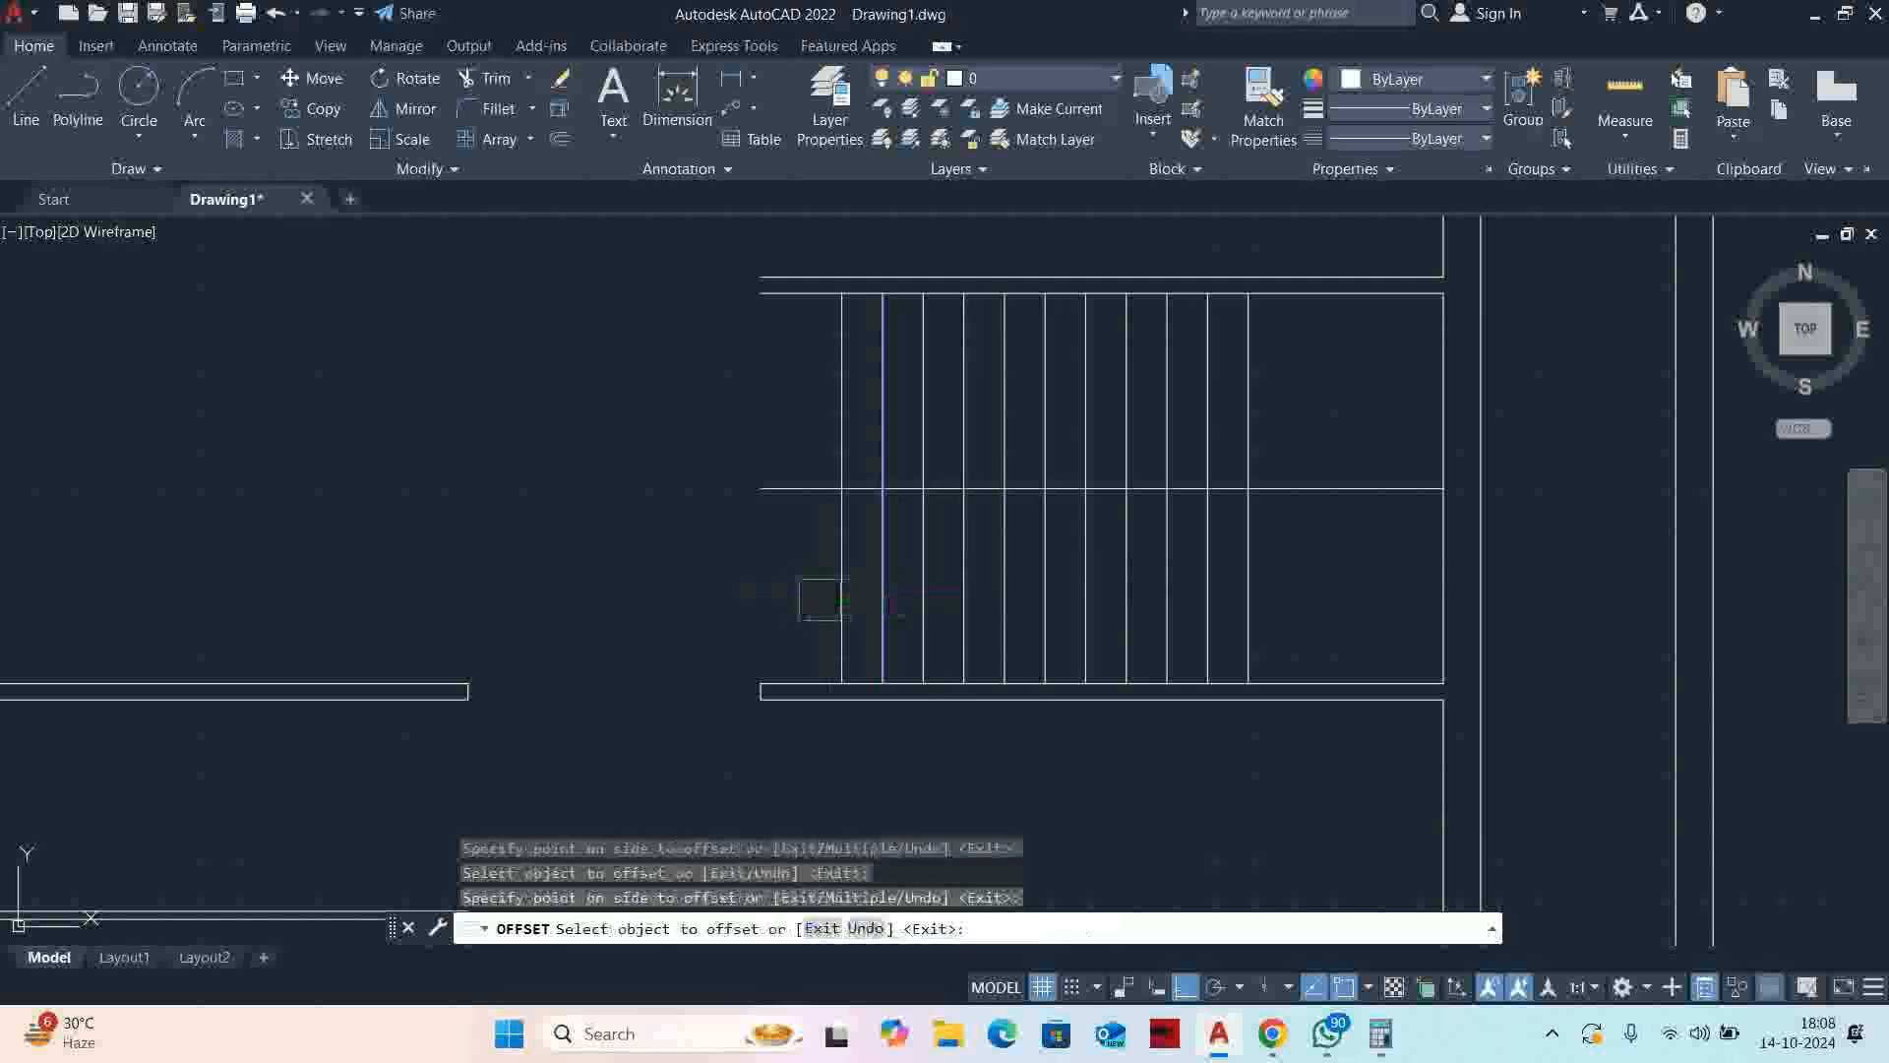
scroll(872, 597, down, 2)
click(1031, 569)
click(965, 568)
key(Escape)
key(Escape)
key(Escape)
Trim the staircase's horizontal middle line where it extends left of the last tread
scroll(991, 529, up, 2)
text(tr)
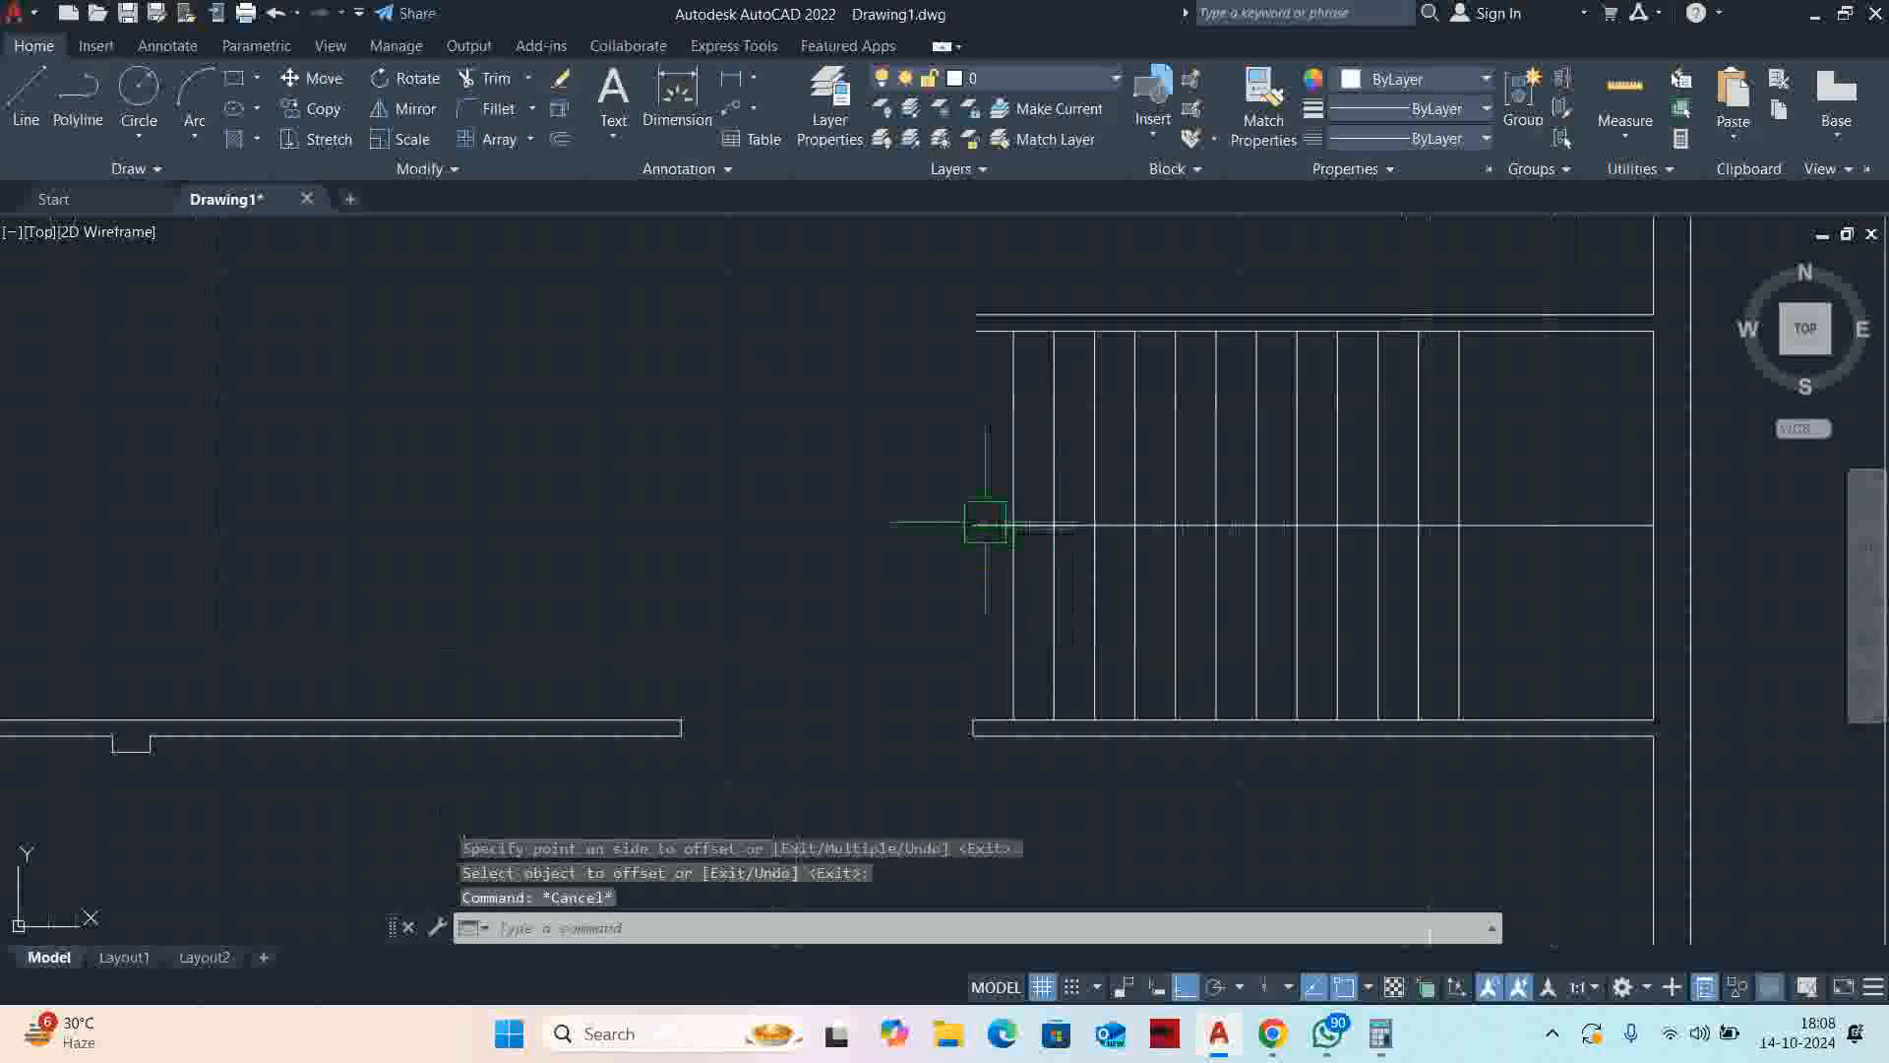
key(Return)
click(989, 528)
key(Escape)
Draw a short line closing the left end of the thin wall above the staircase
scroll(919, 513, down, 3)
scroll(919, 513, up, 2)
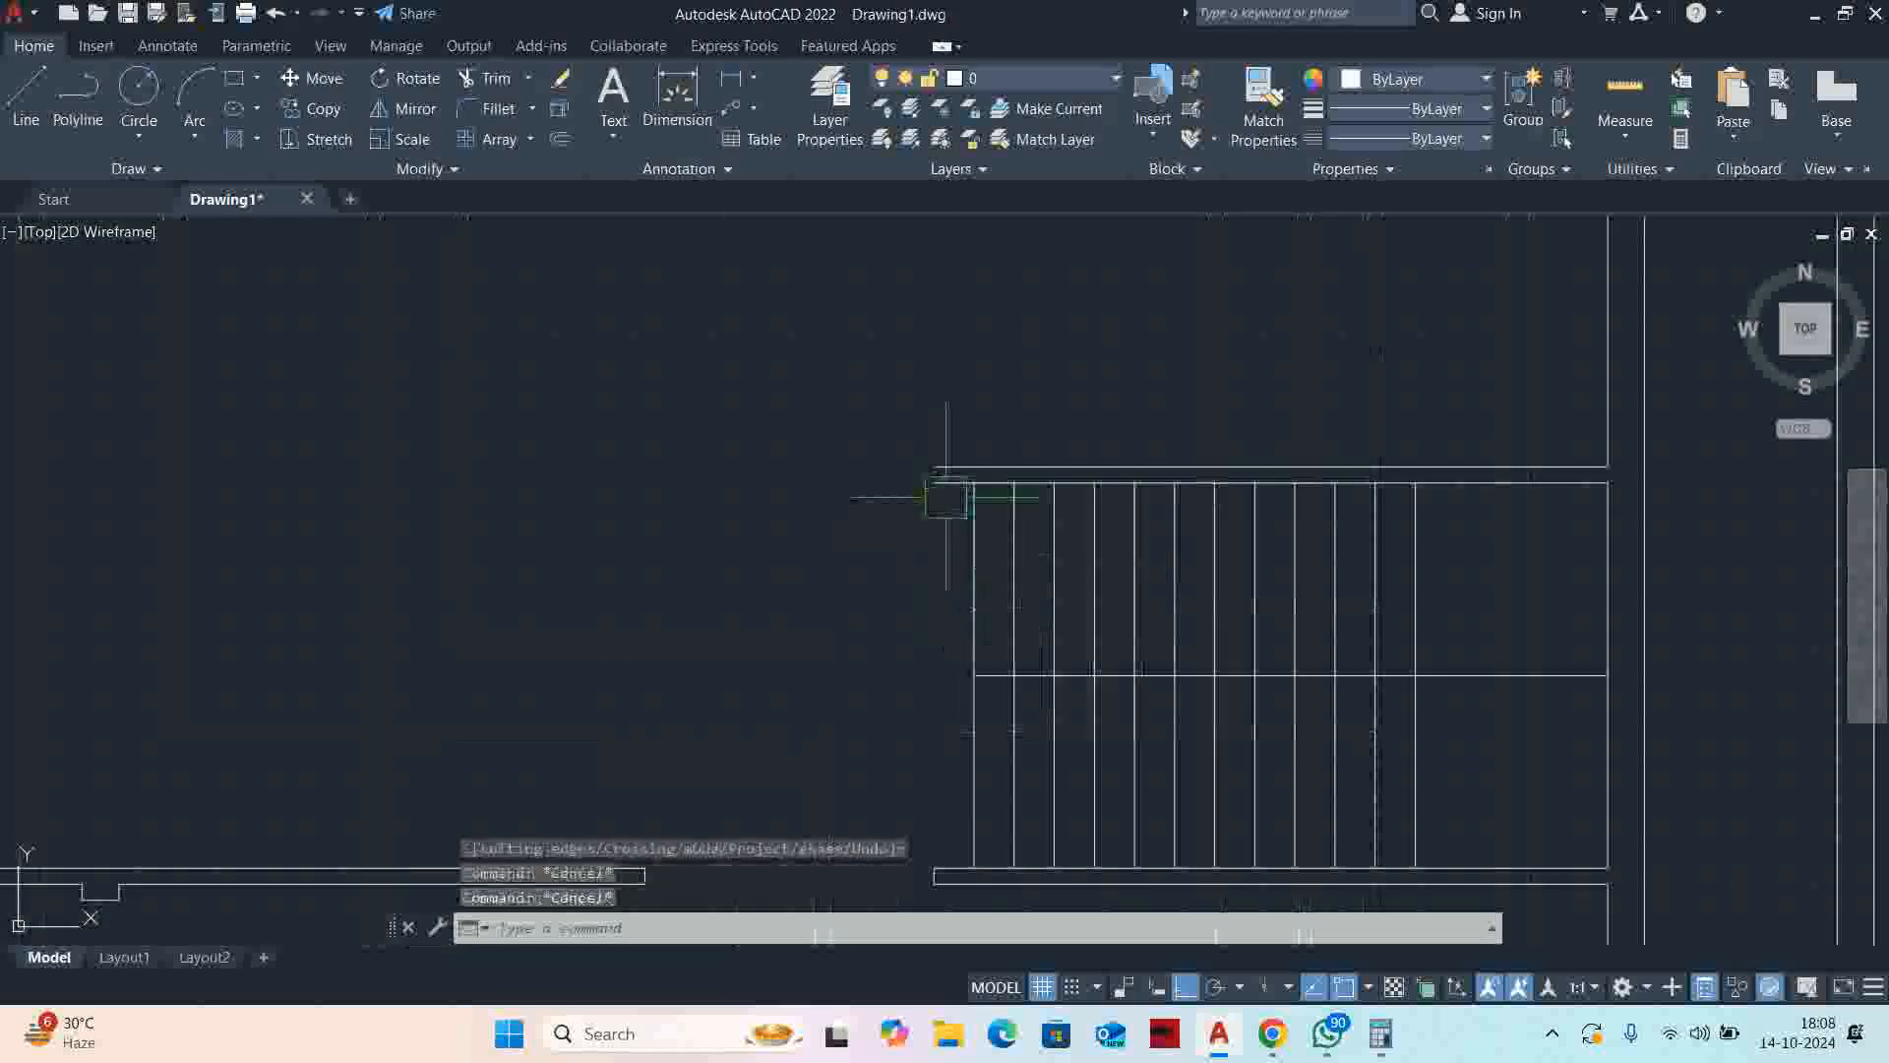
text(l)
key(Return)
scroll(928, 472, up, 1)
click(925, 458)
click(925, 449)
key(Return)
key(Escape)
Trim the staircase's middle line across the landing, between the first tread and the right outer wall
scroll(984, 482, down, 4)
middle_drag(998, 525, 1151, 510)
scroll(1156, 522, up, 1)
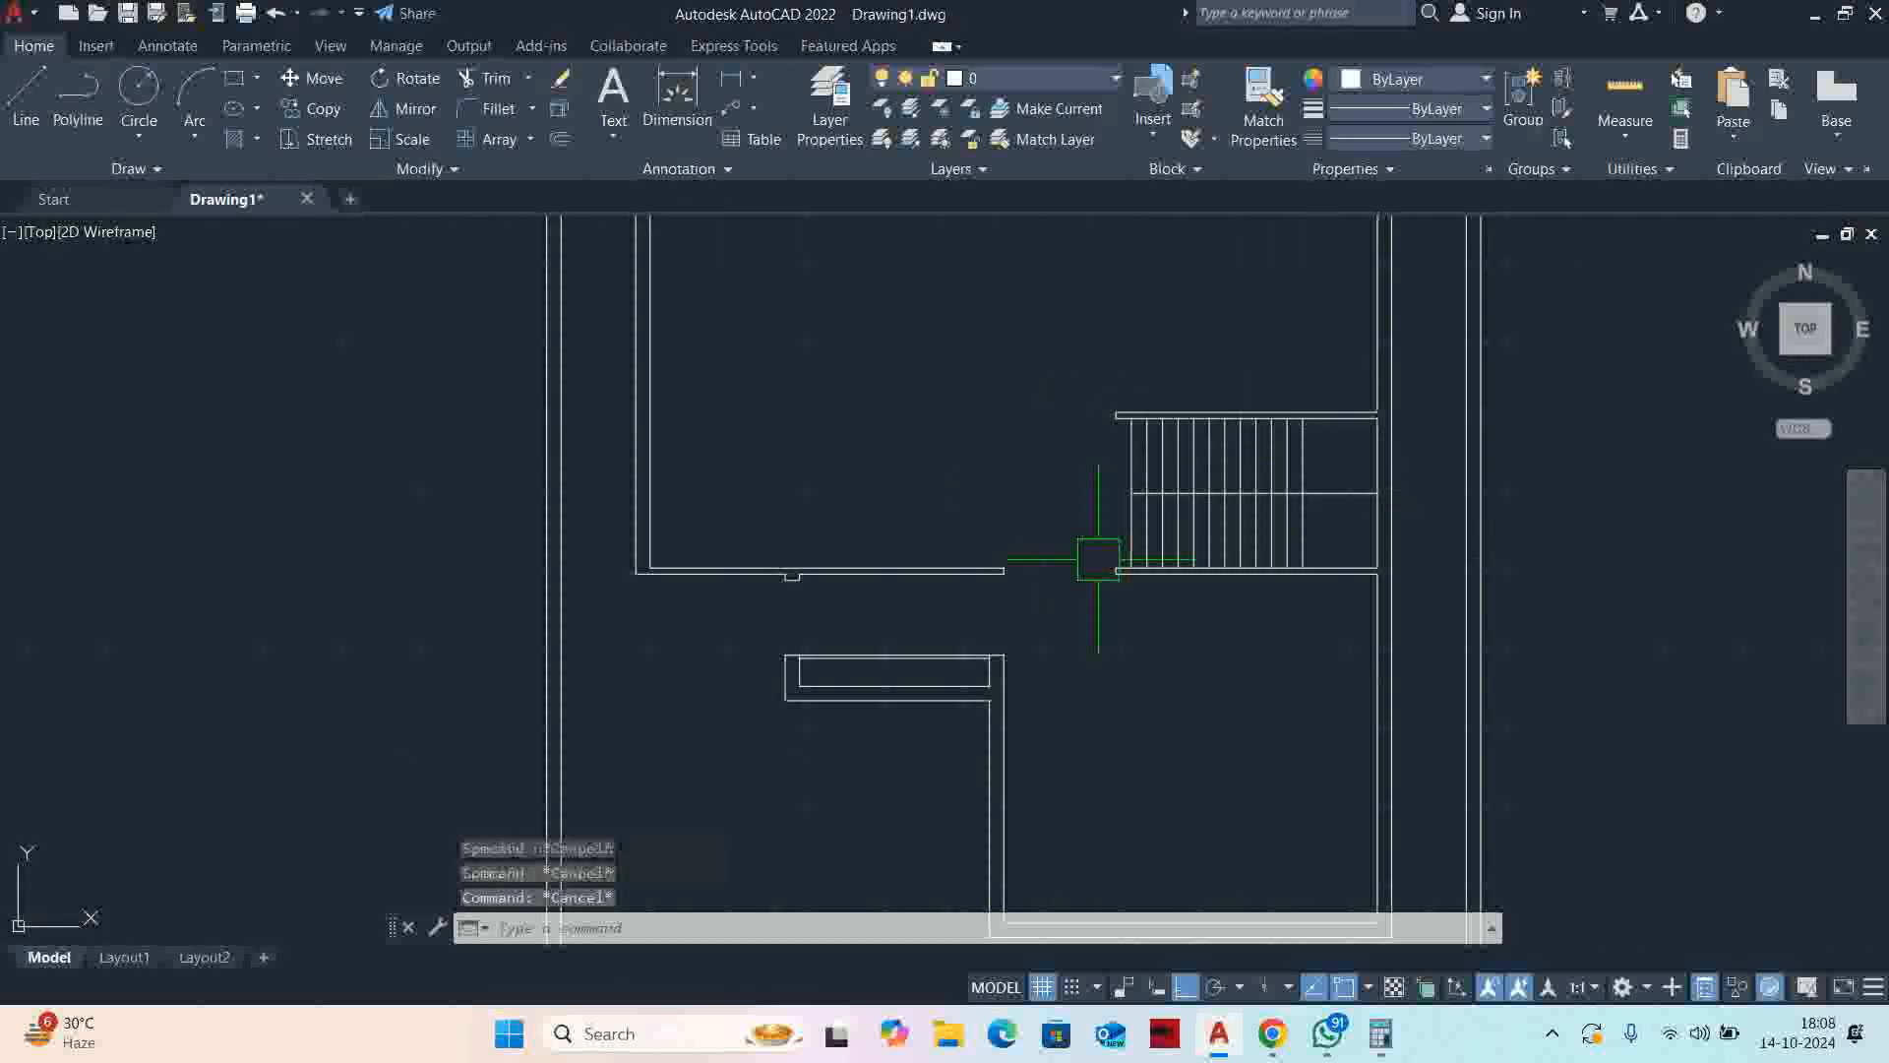
text(tr)
key(Return)
scroll(1303, 504, up, 4)
click(1359, 473)
key(Escape)
key(Escape)
key(Escape)
key(Escape)
scroll(1325, 479, down, 4)
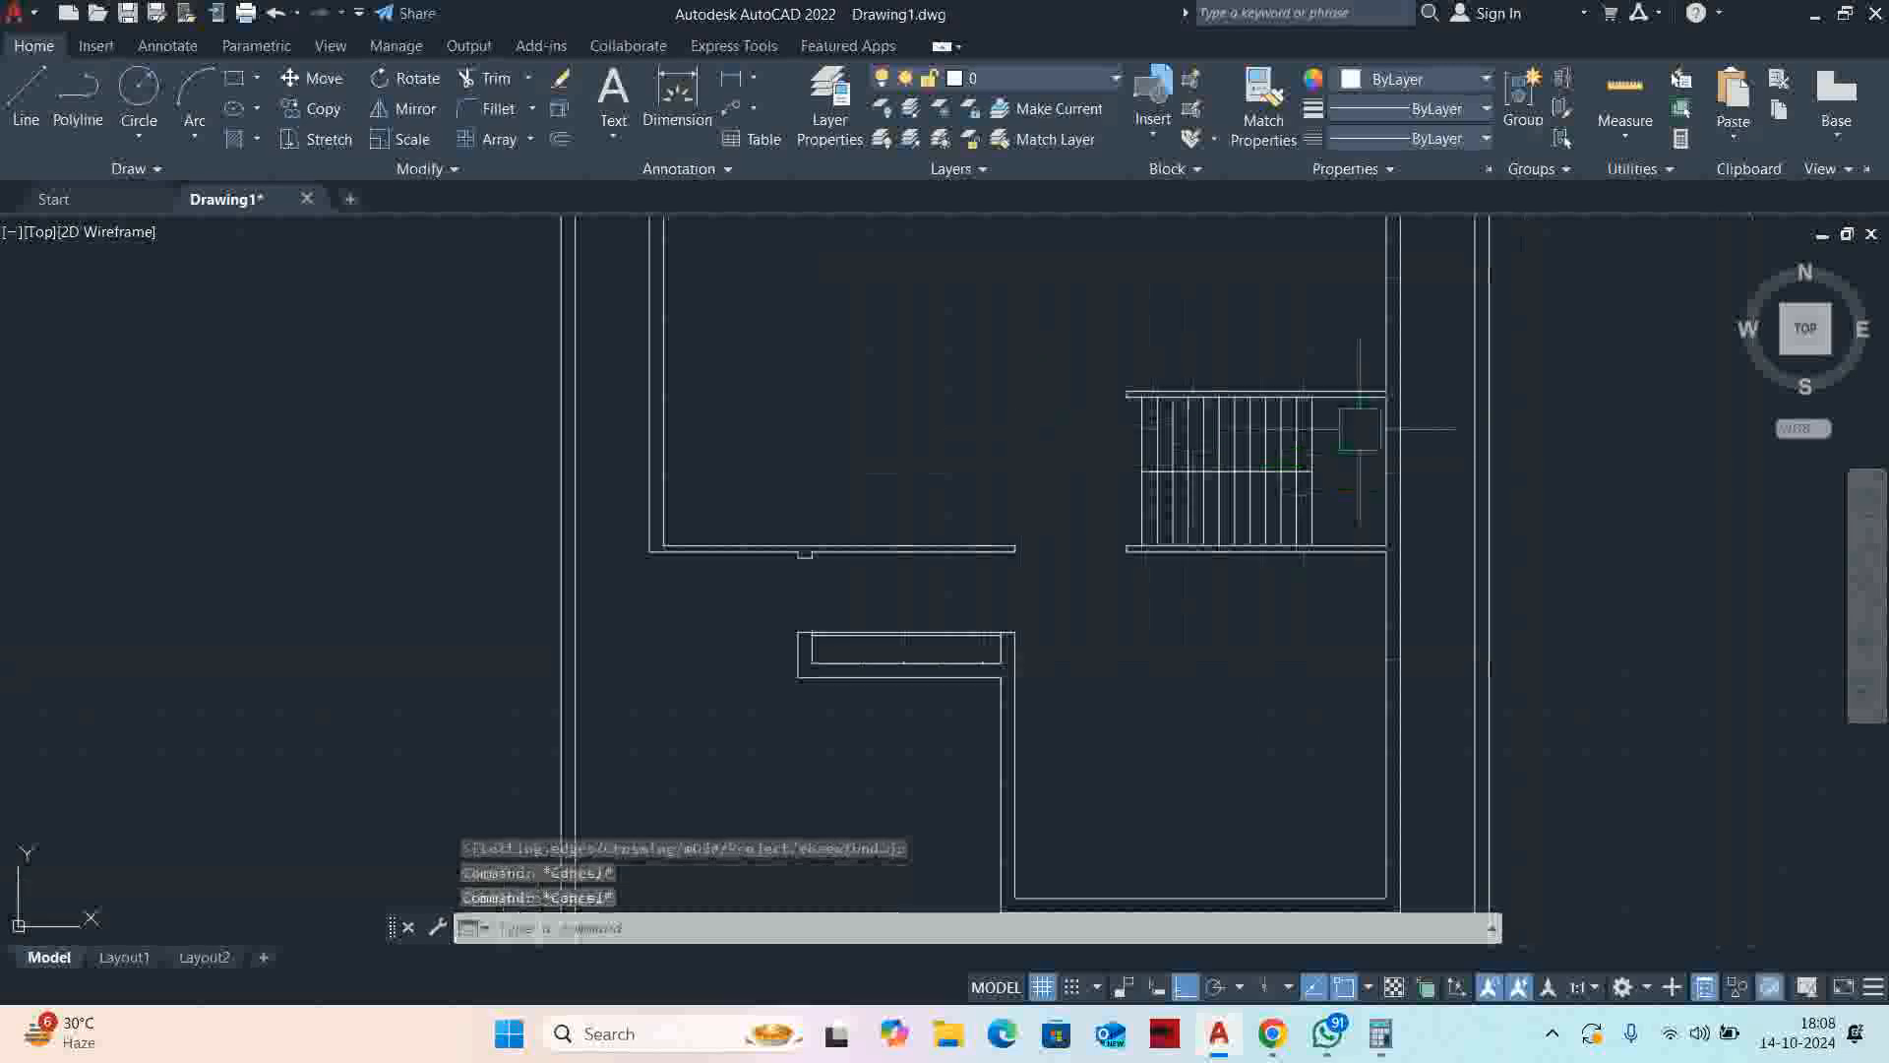
Offset the staircase's middle line 150 to both sides and delete the original line
text(o)
key(Return)
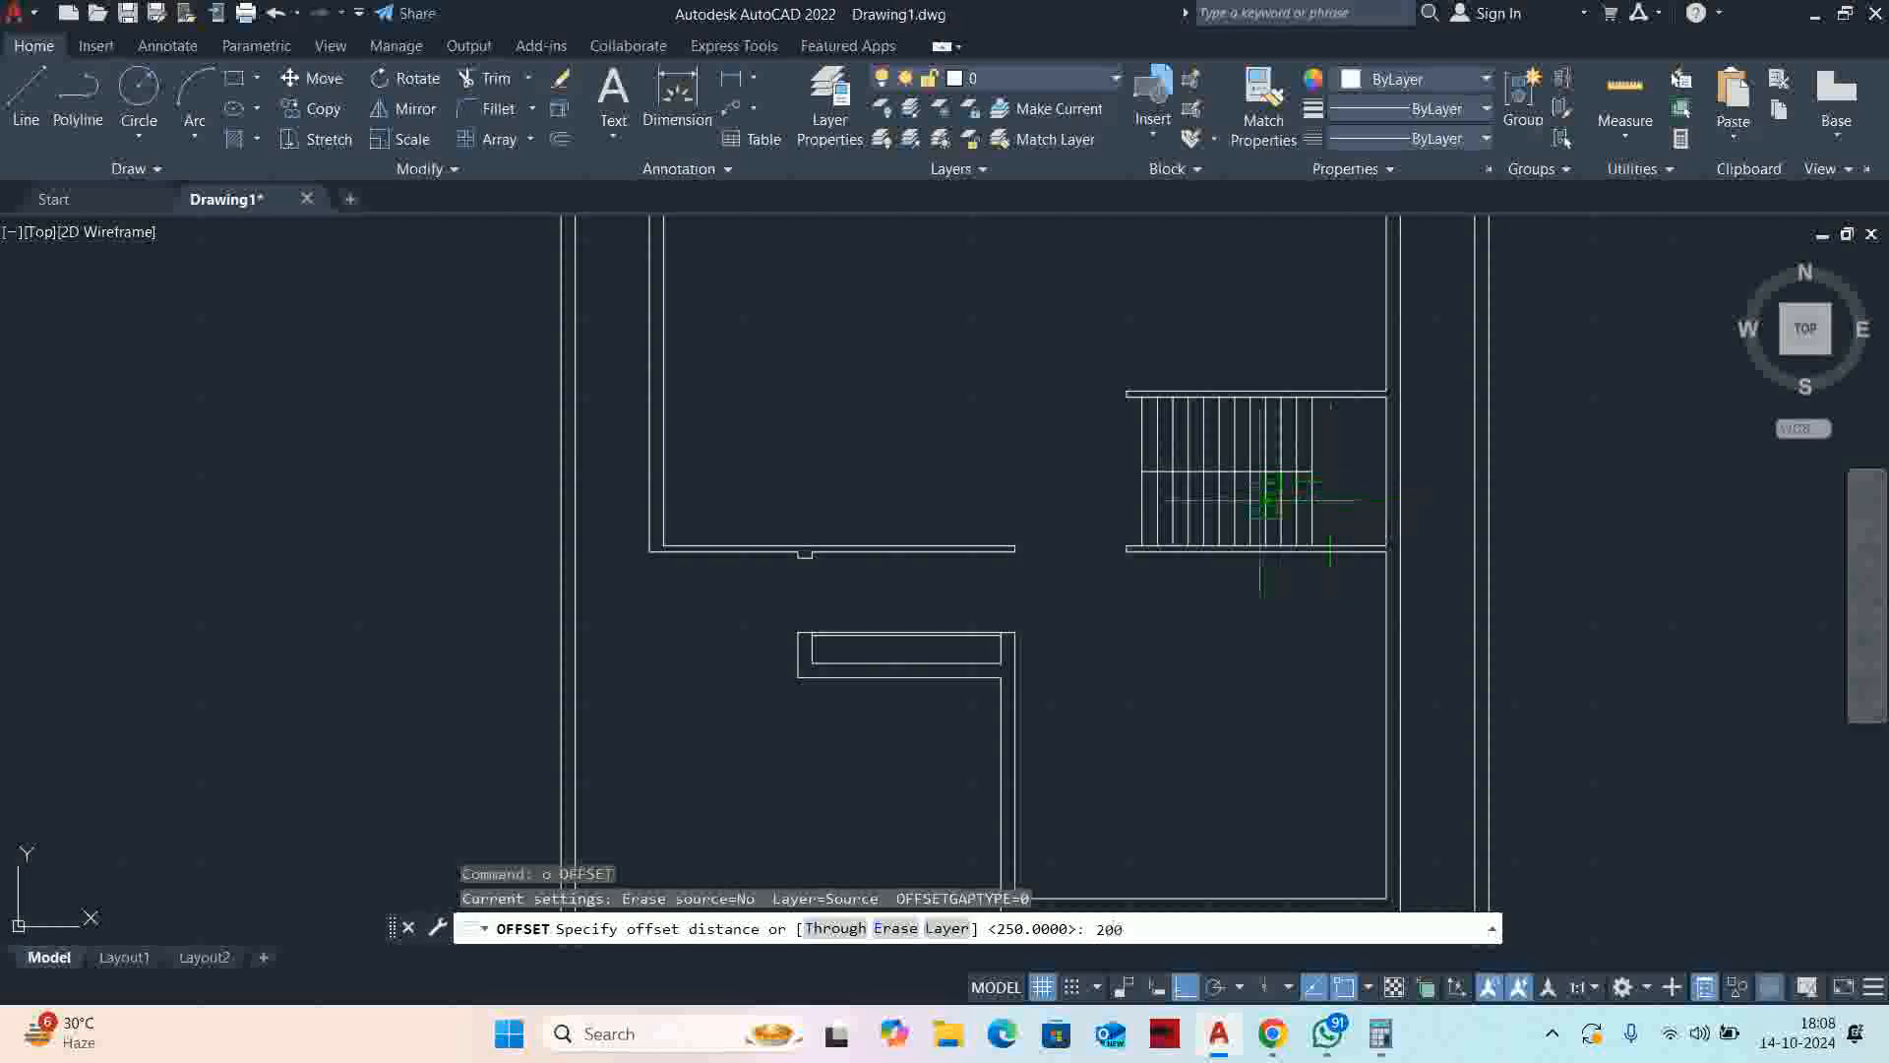
scroll(1268, 505, up, 2)
text(100)
scroll(1280, 463, up, 6)
key(Return)
key(Return)
key(Return)
text(150)
key(Return)
scroll(1300, 446, up, 2)
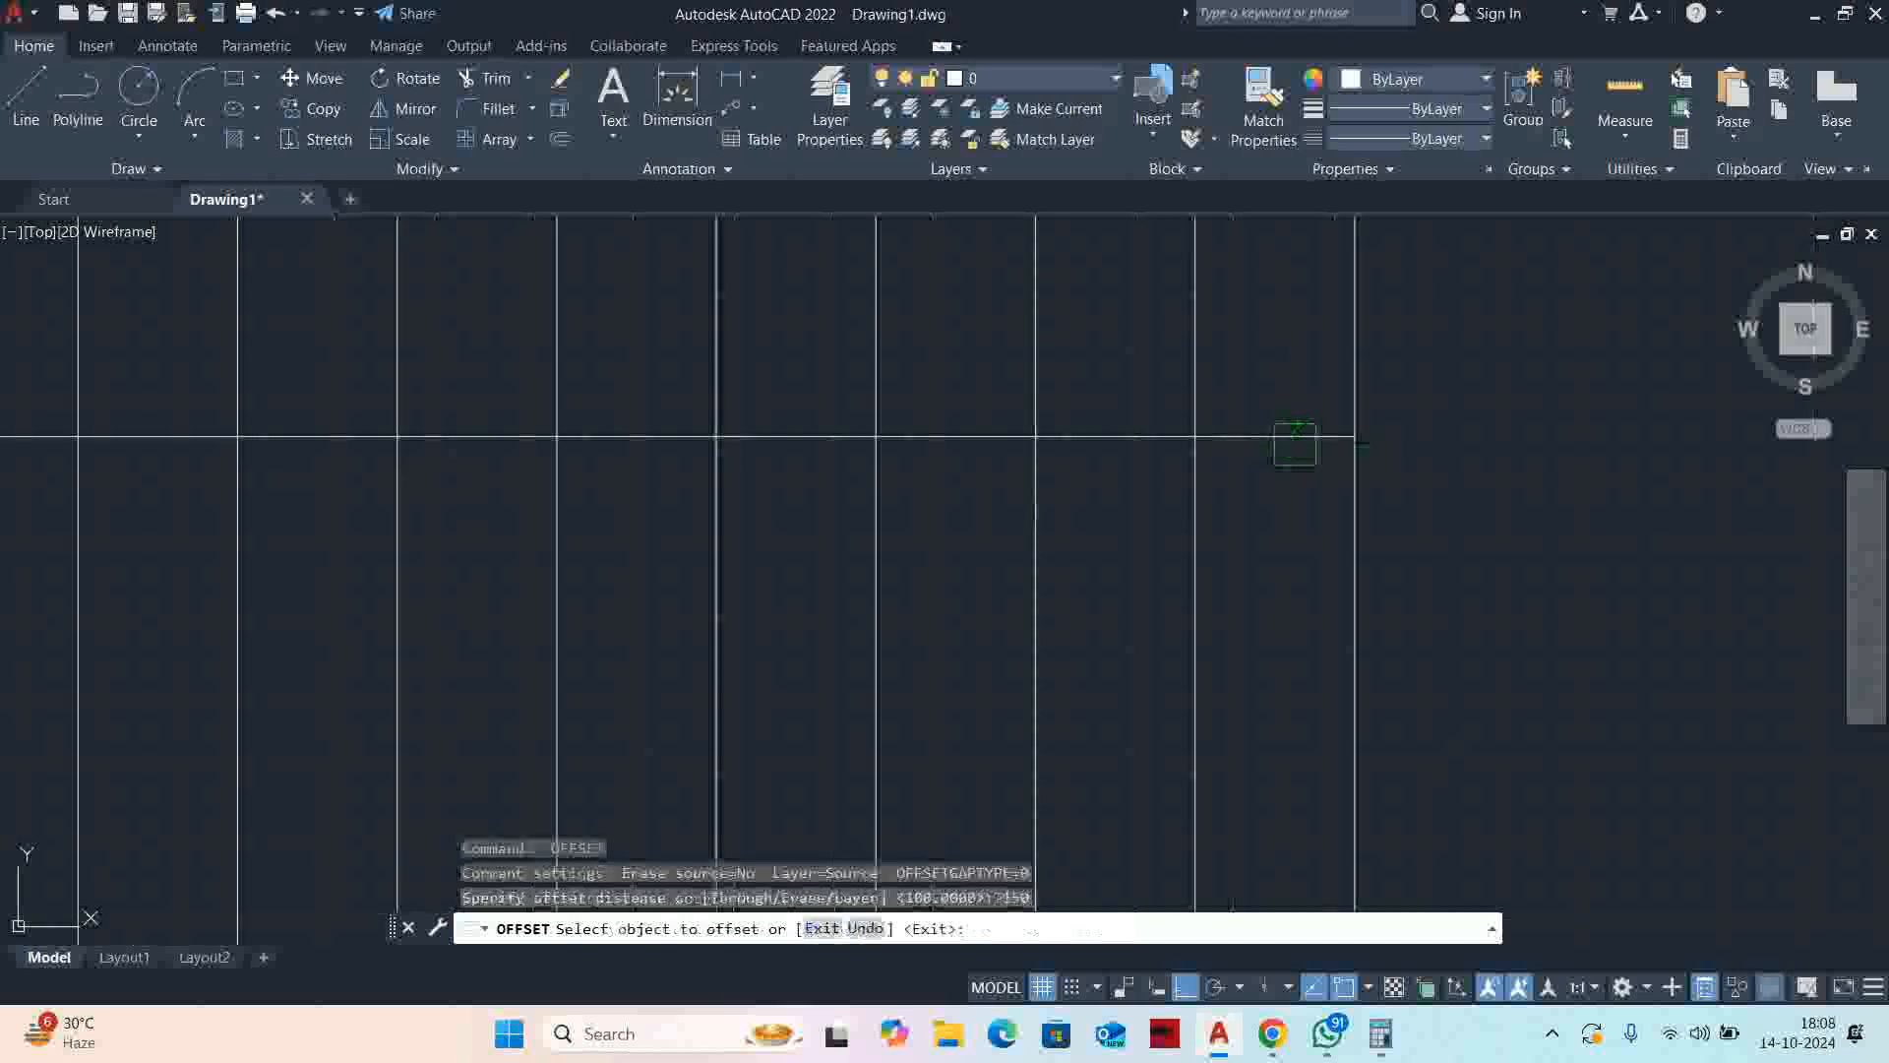
click(1295, 439)
click(1283, 364)
click(1293, 435)
key(Escape)
scroll(1265, 442, down, 3)
click(1250, 438)
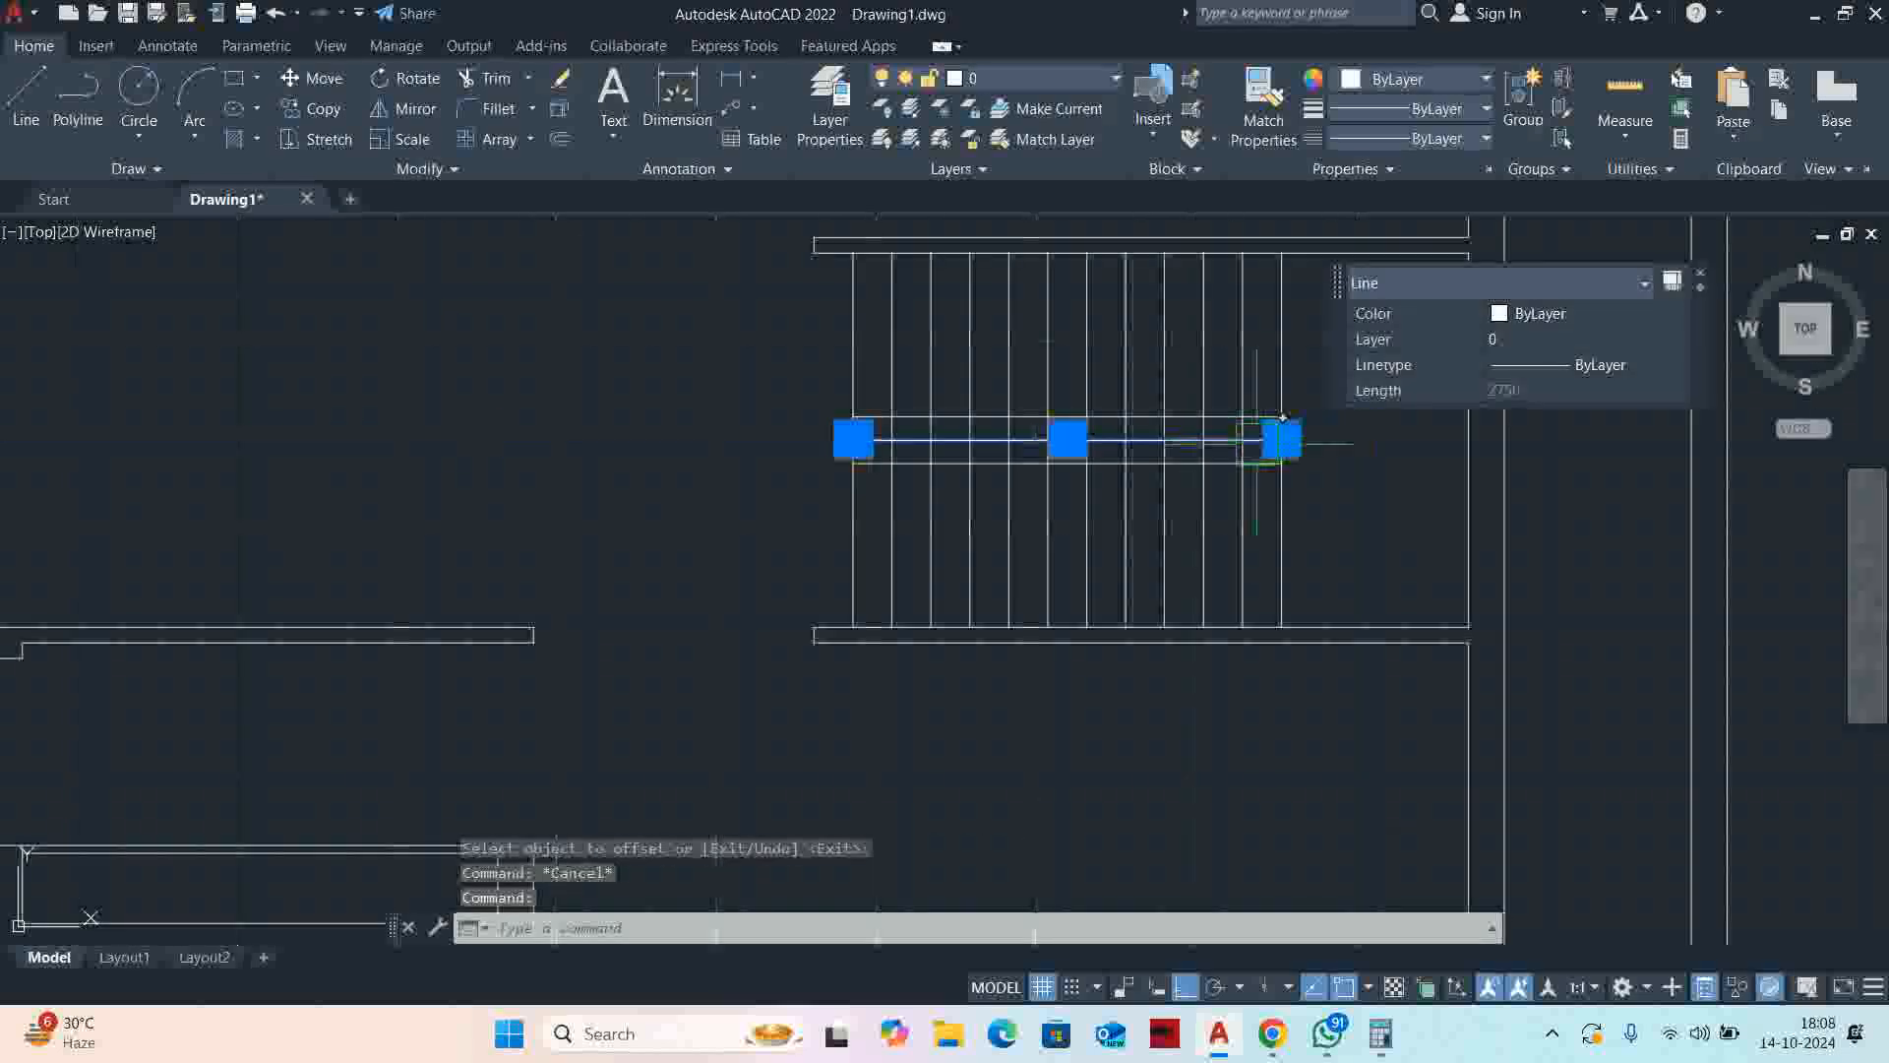
key(Delete)
Trim the treads between the two new middle lines, keeping the landing edge line
text(r)
key(Return)
scroll(1256, 443, up, 6)
click(1253, 439)
middle_drag(523, 481, 1576, 487)
click(496, 416)
key(Return)
key(Escape)
scroll(569, 423, down, 4)
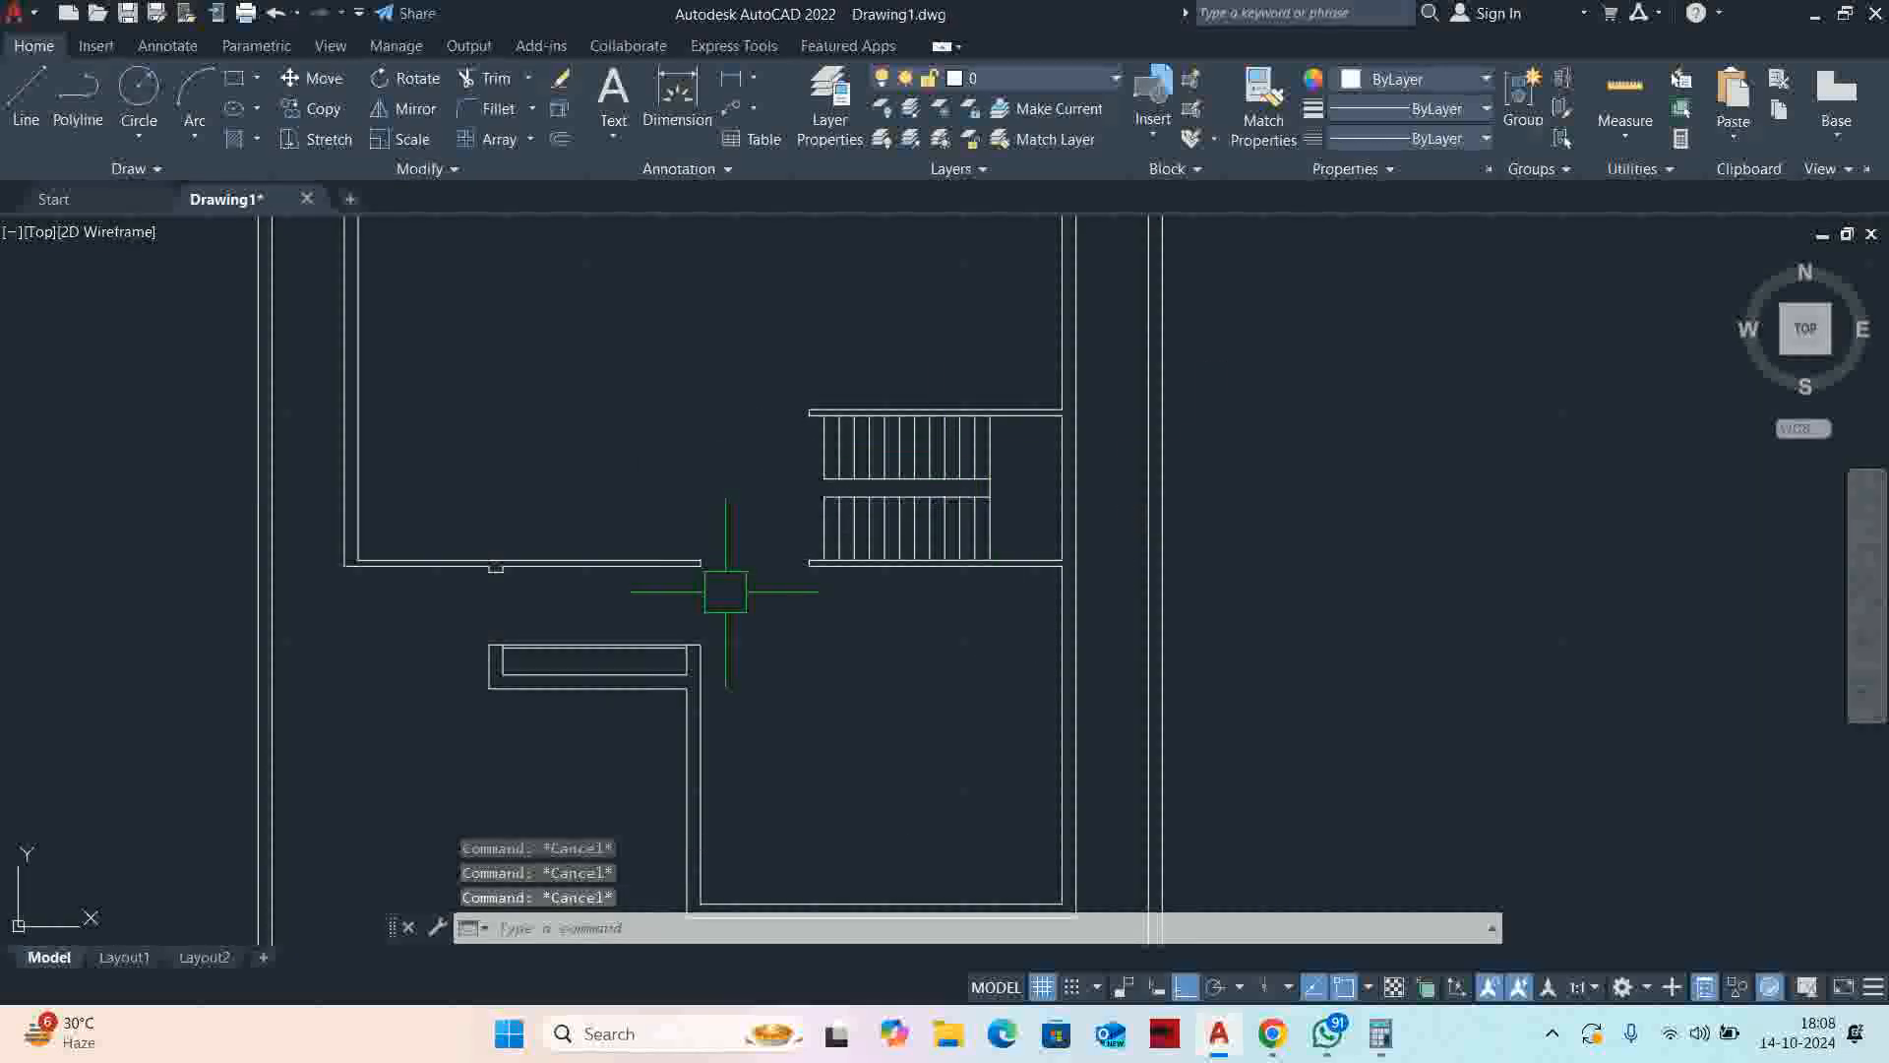
Measure the width and depth of the open area above the staircase with quick measure
middle_drag(725, 593, 879, 616)
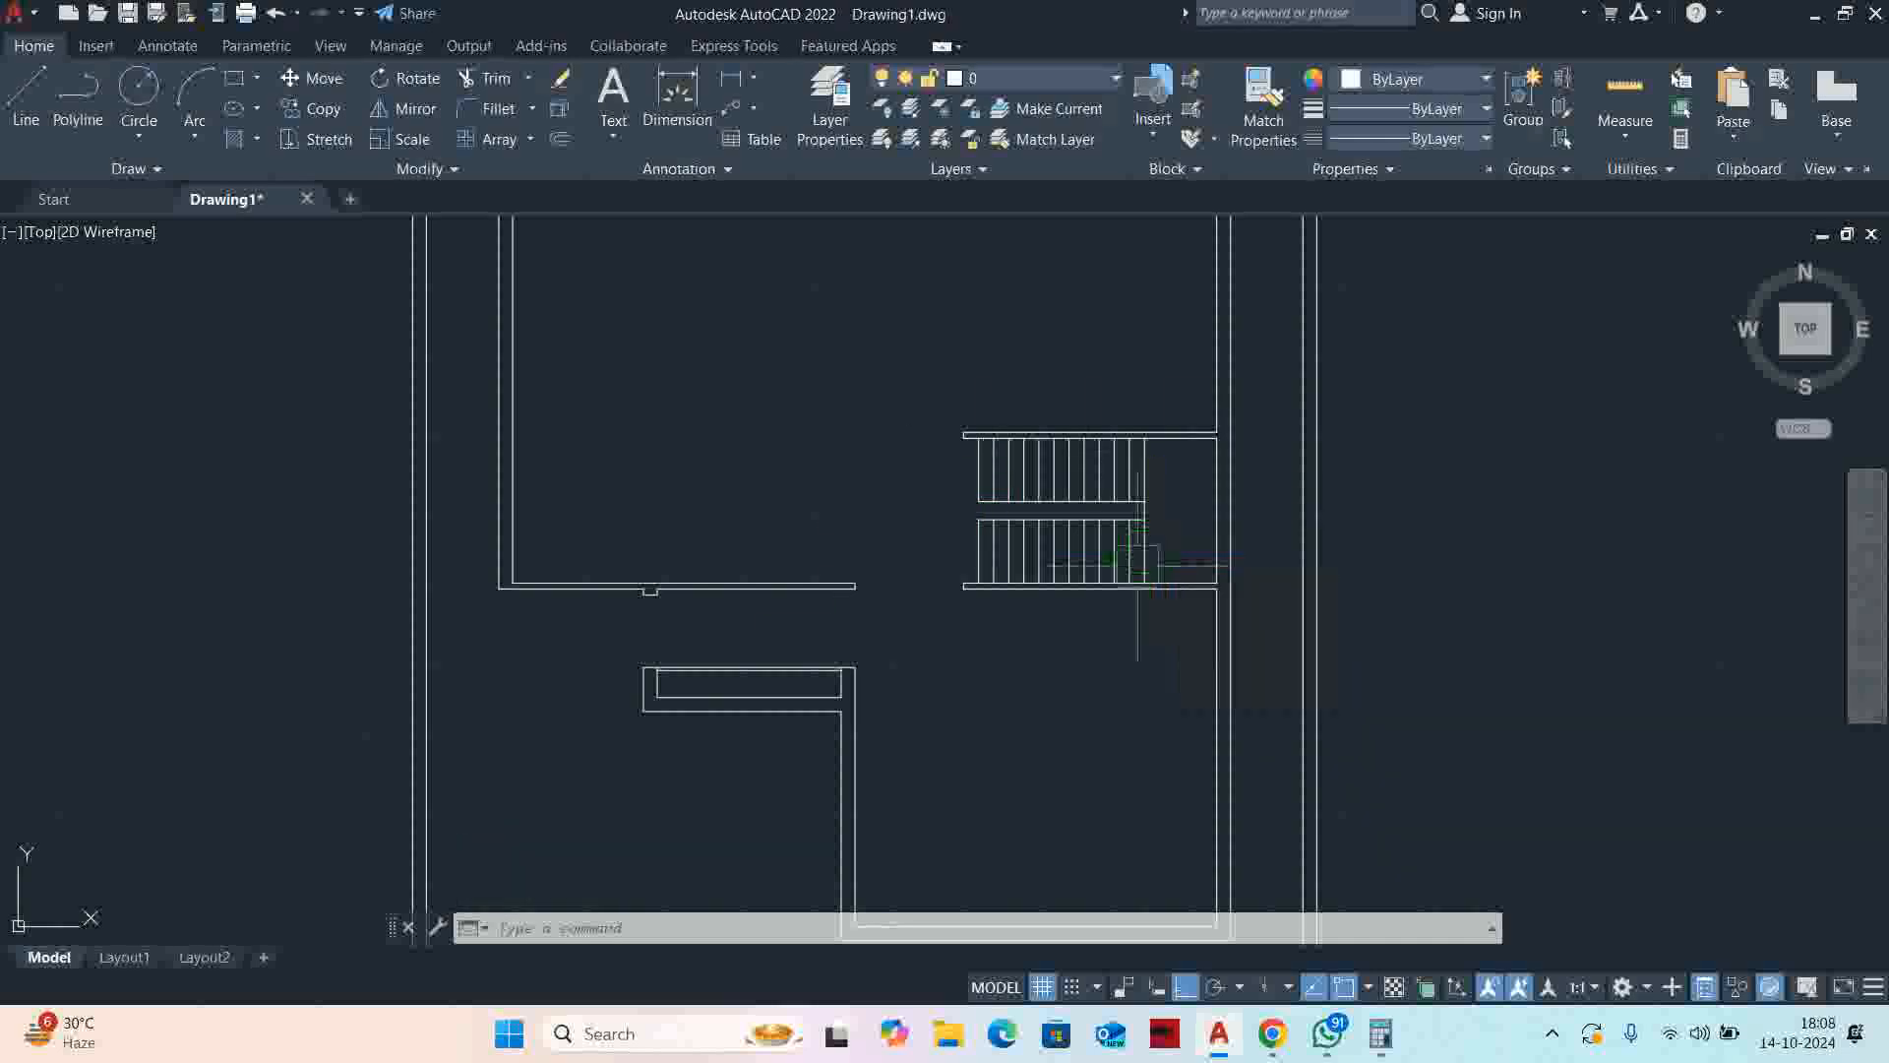
scroll(1149, 551, down, 3)
key(Escape)
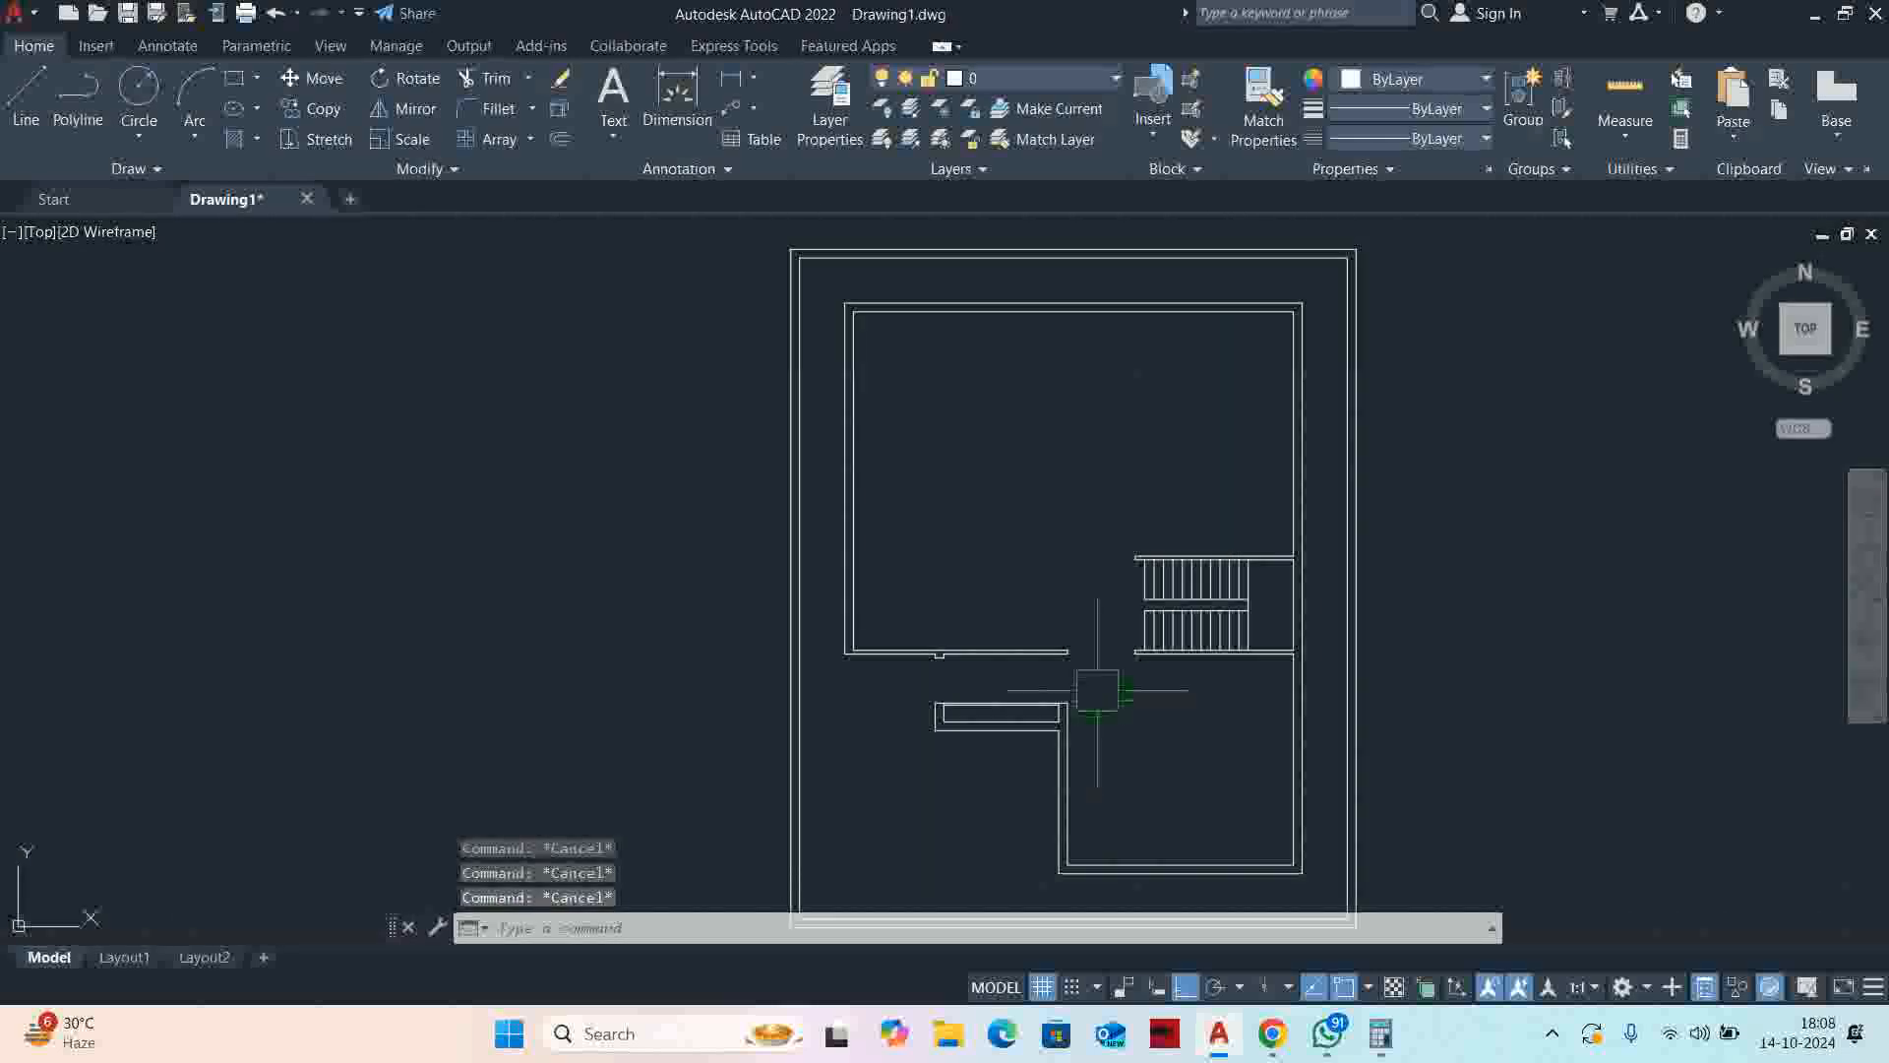
scroll(1076, 540, up, 2)
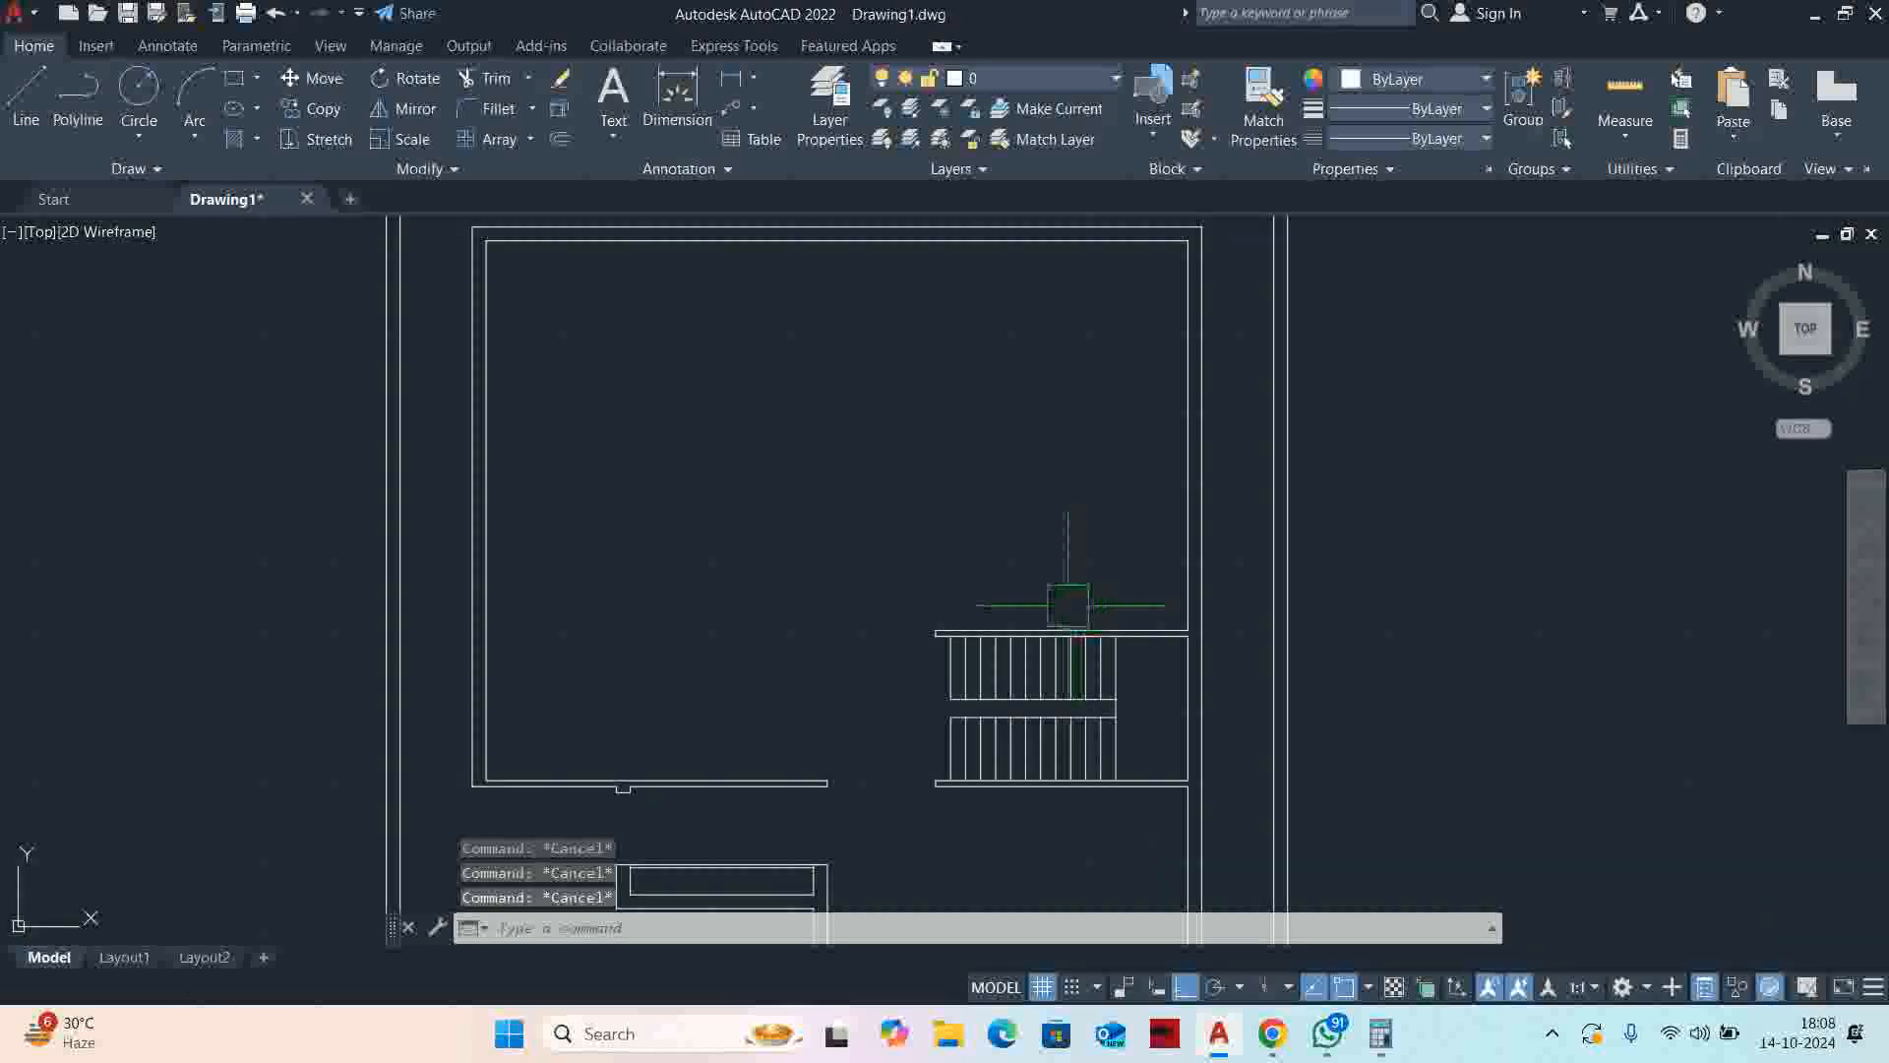
middle_drag(970, 622, 1026, 602)
middle_drag(841, 628, 935, 701)
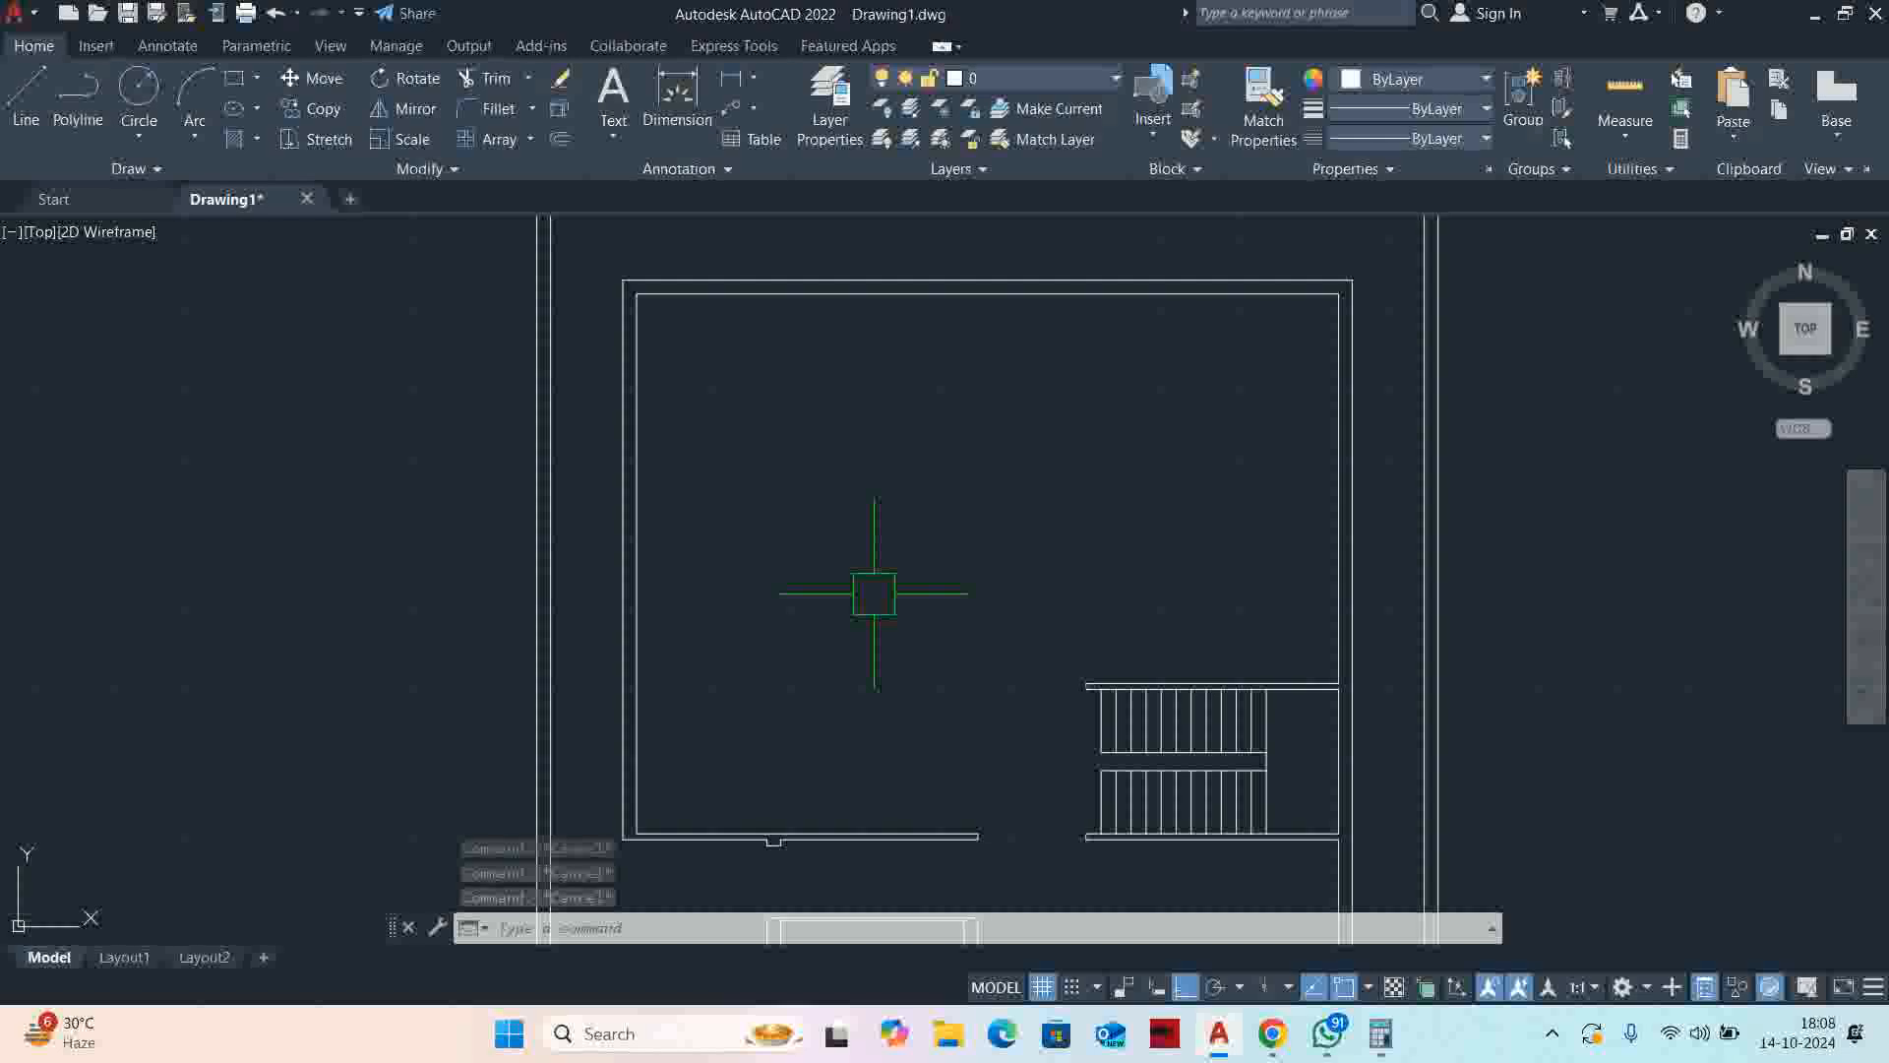
scroll(885, 591, down, 2)
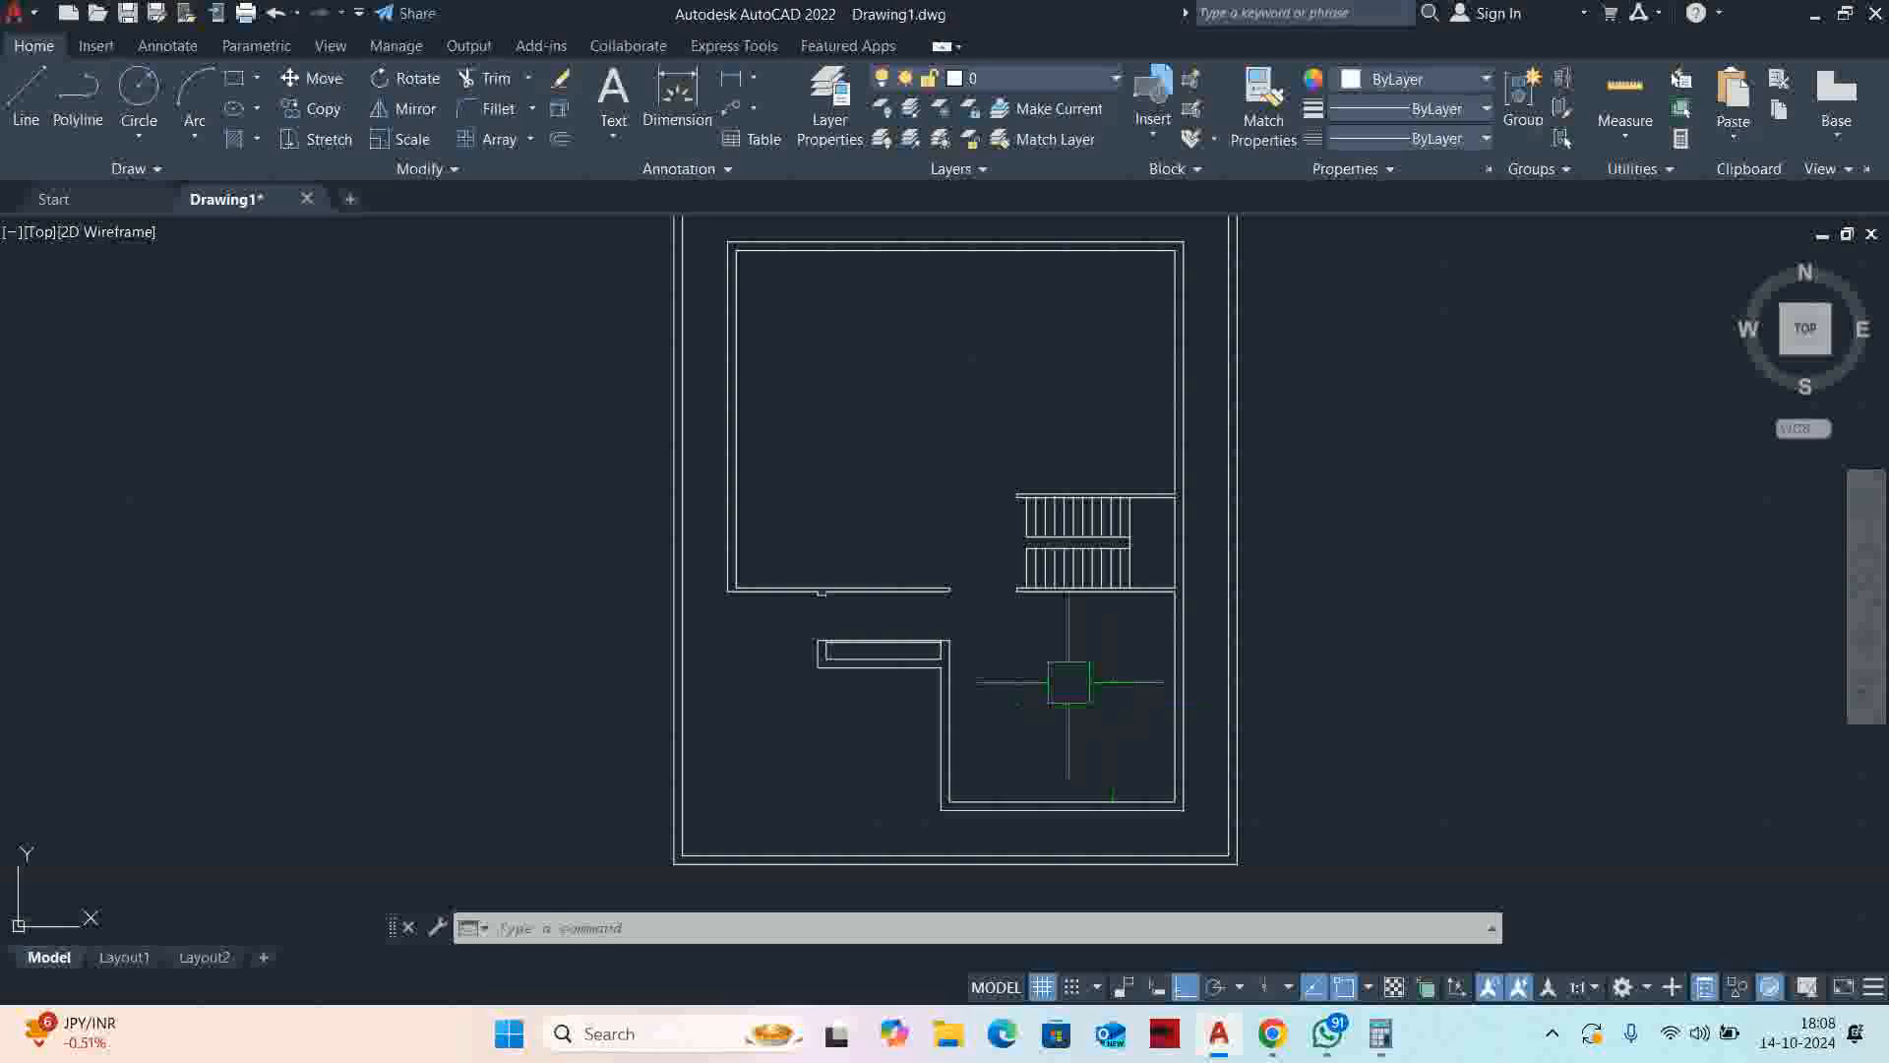
scroll(1034, 433, up, 1)
click(1625, 93)
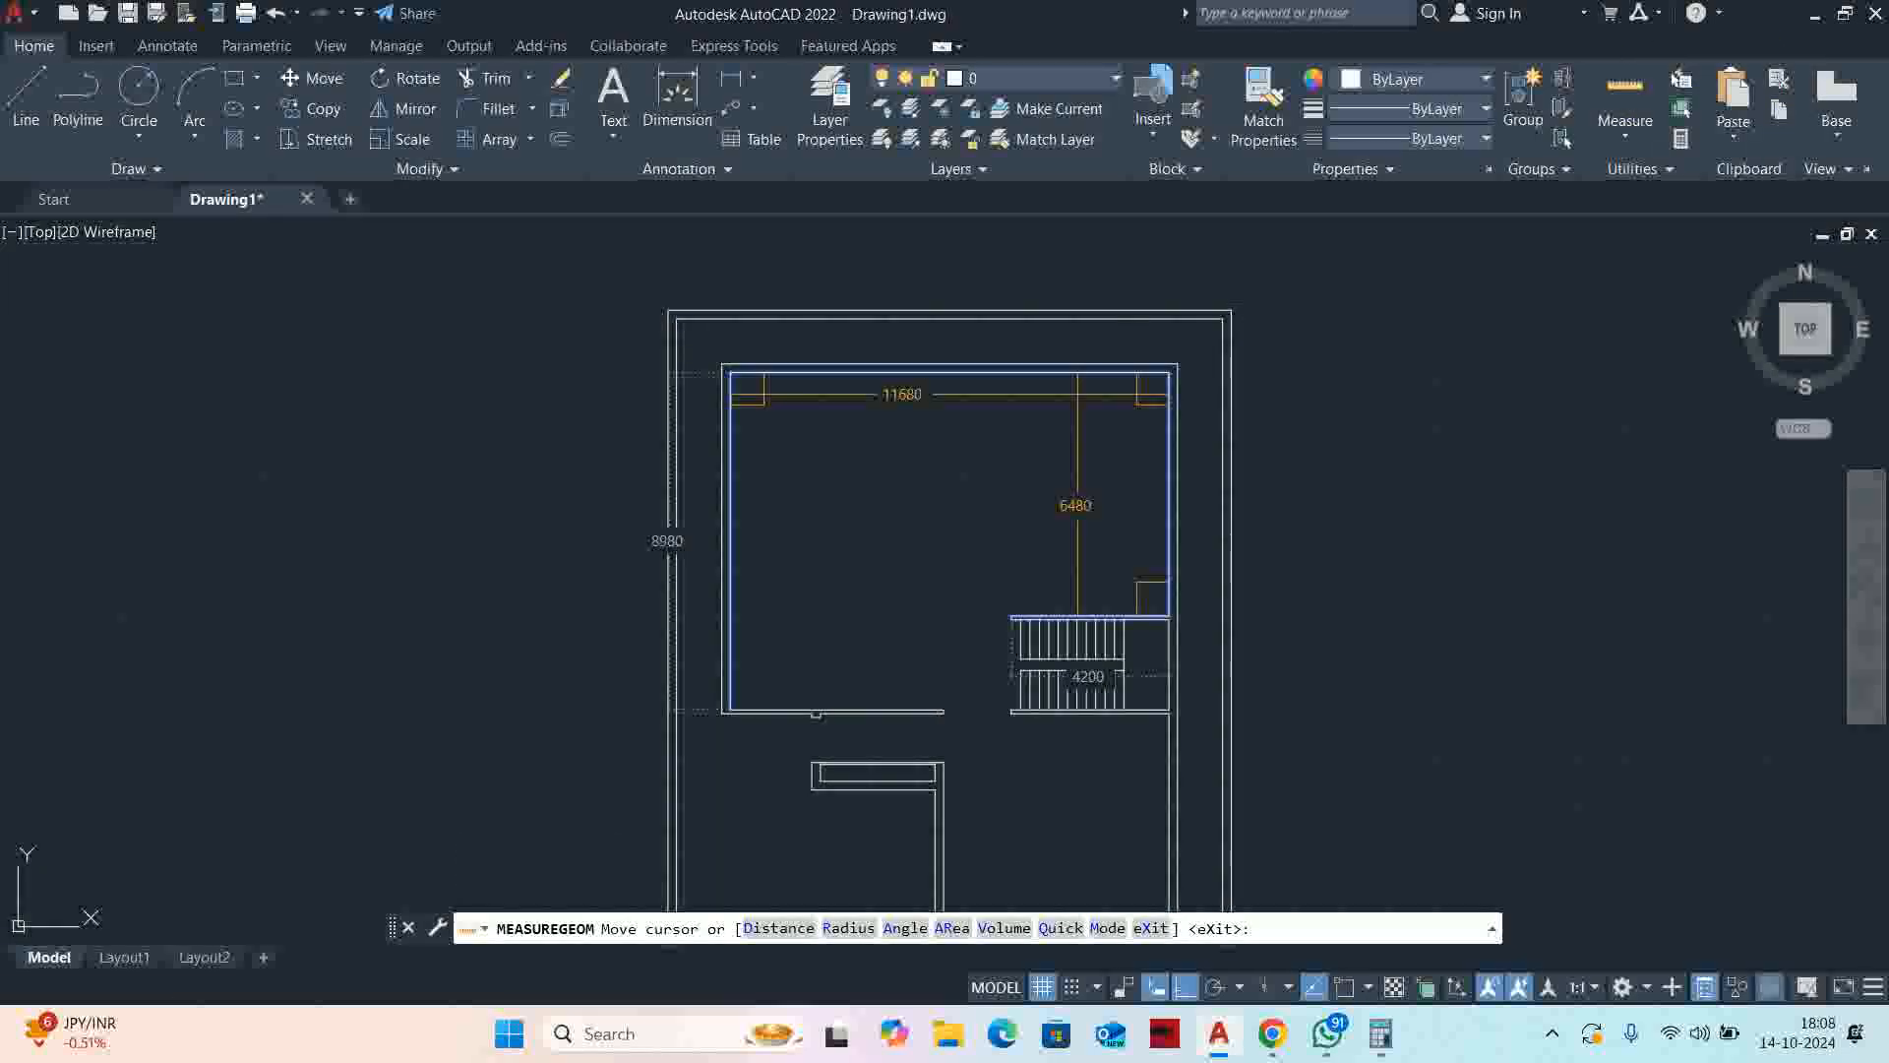
scroll(1082, 443, up, 2)
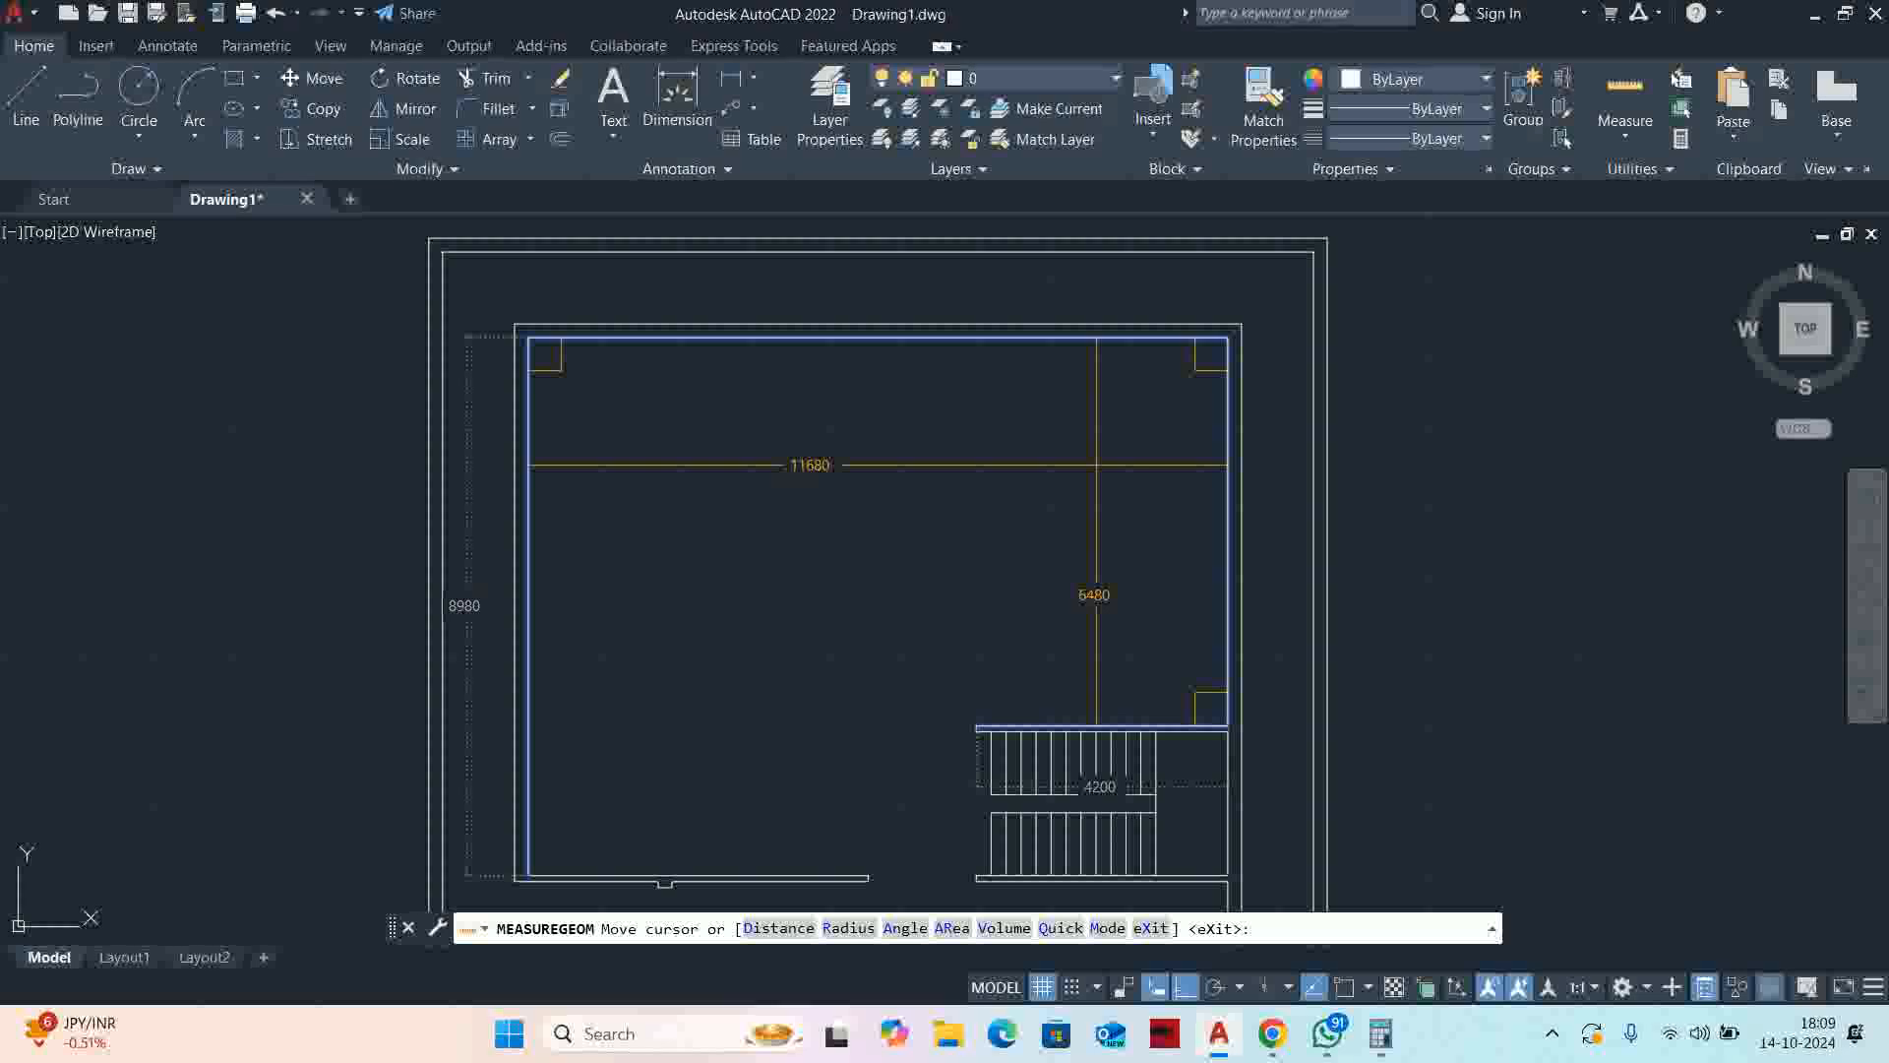
key(Escape)
key(Escape)
key(Escape)
scroll(1092, 465, down, 4)
scroll(1121, 474, up, 4)
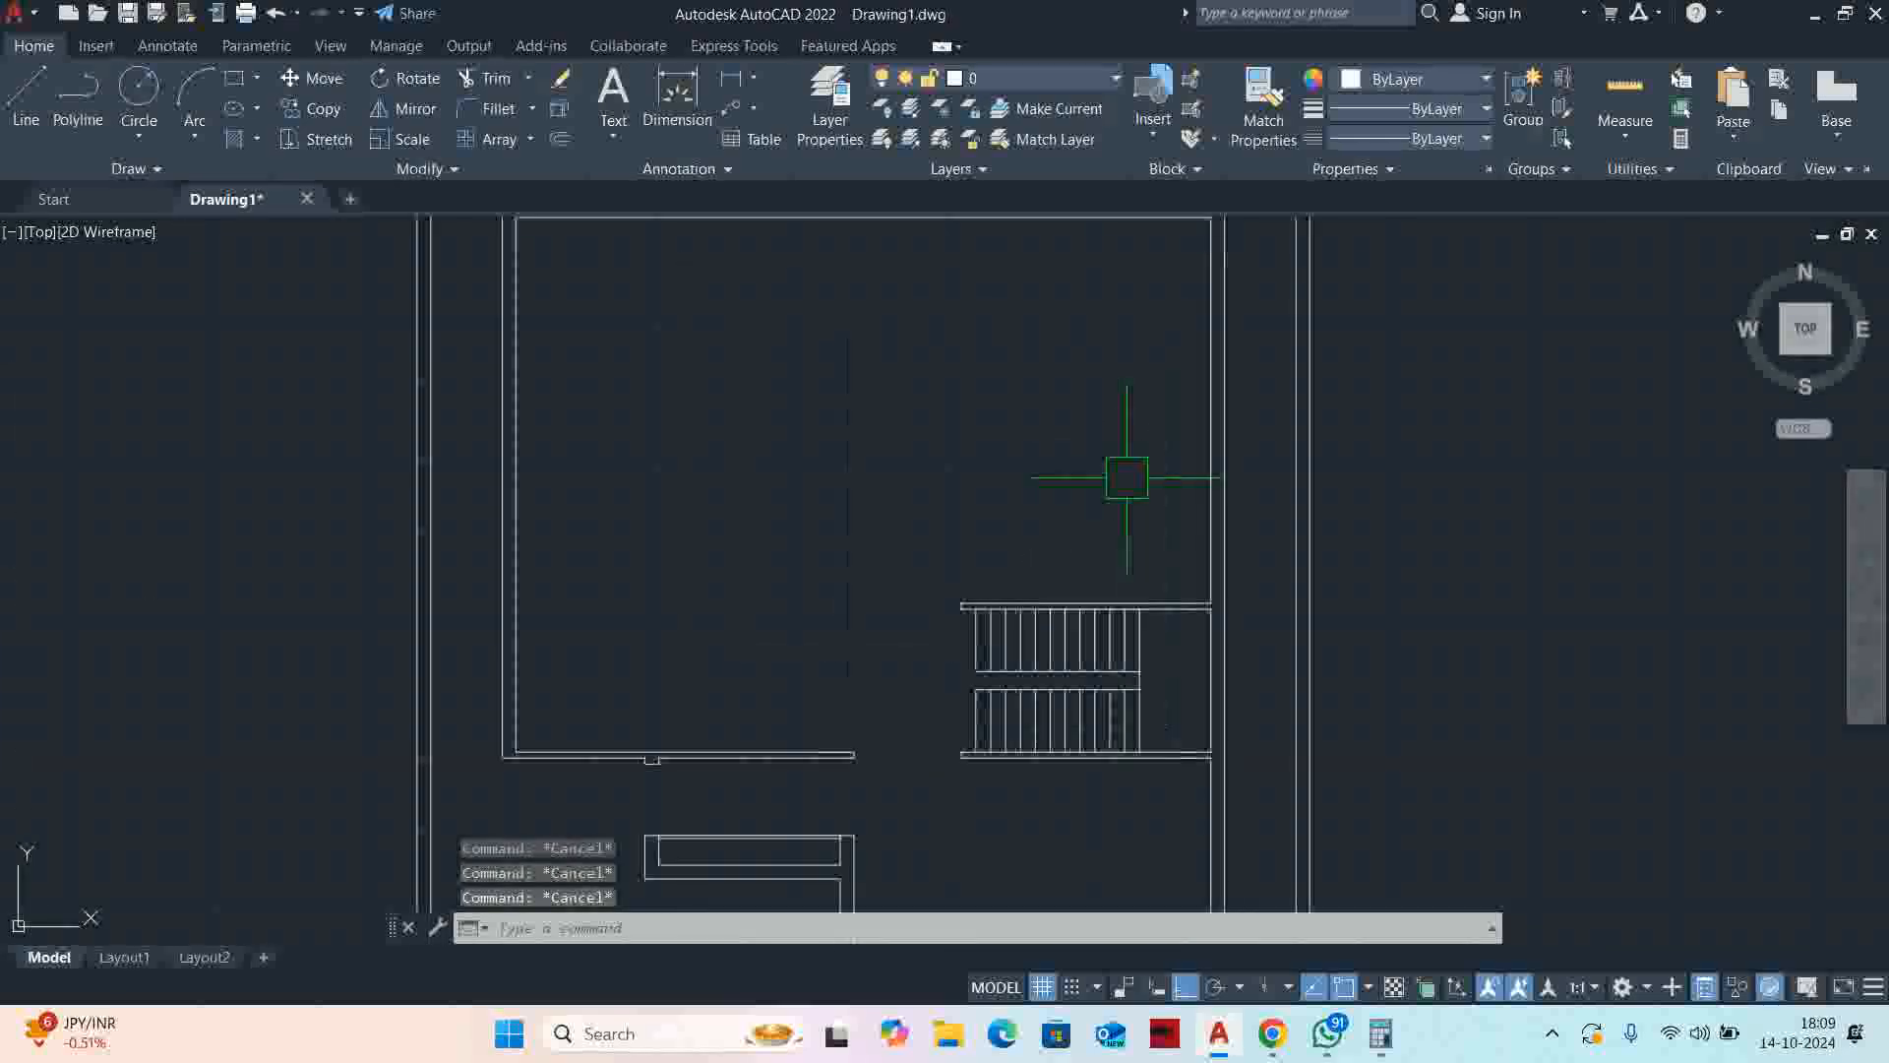
middle_drag(1122, 485, 1115, 498)
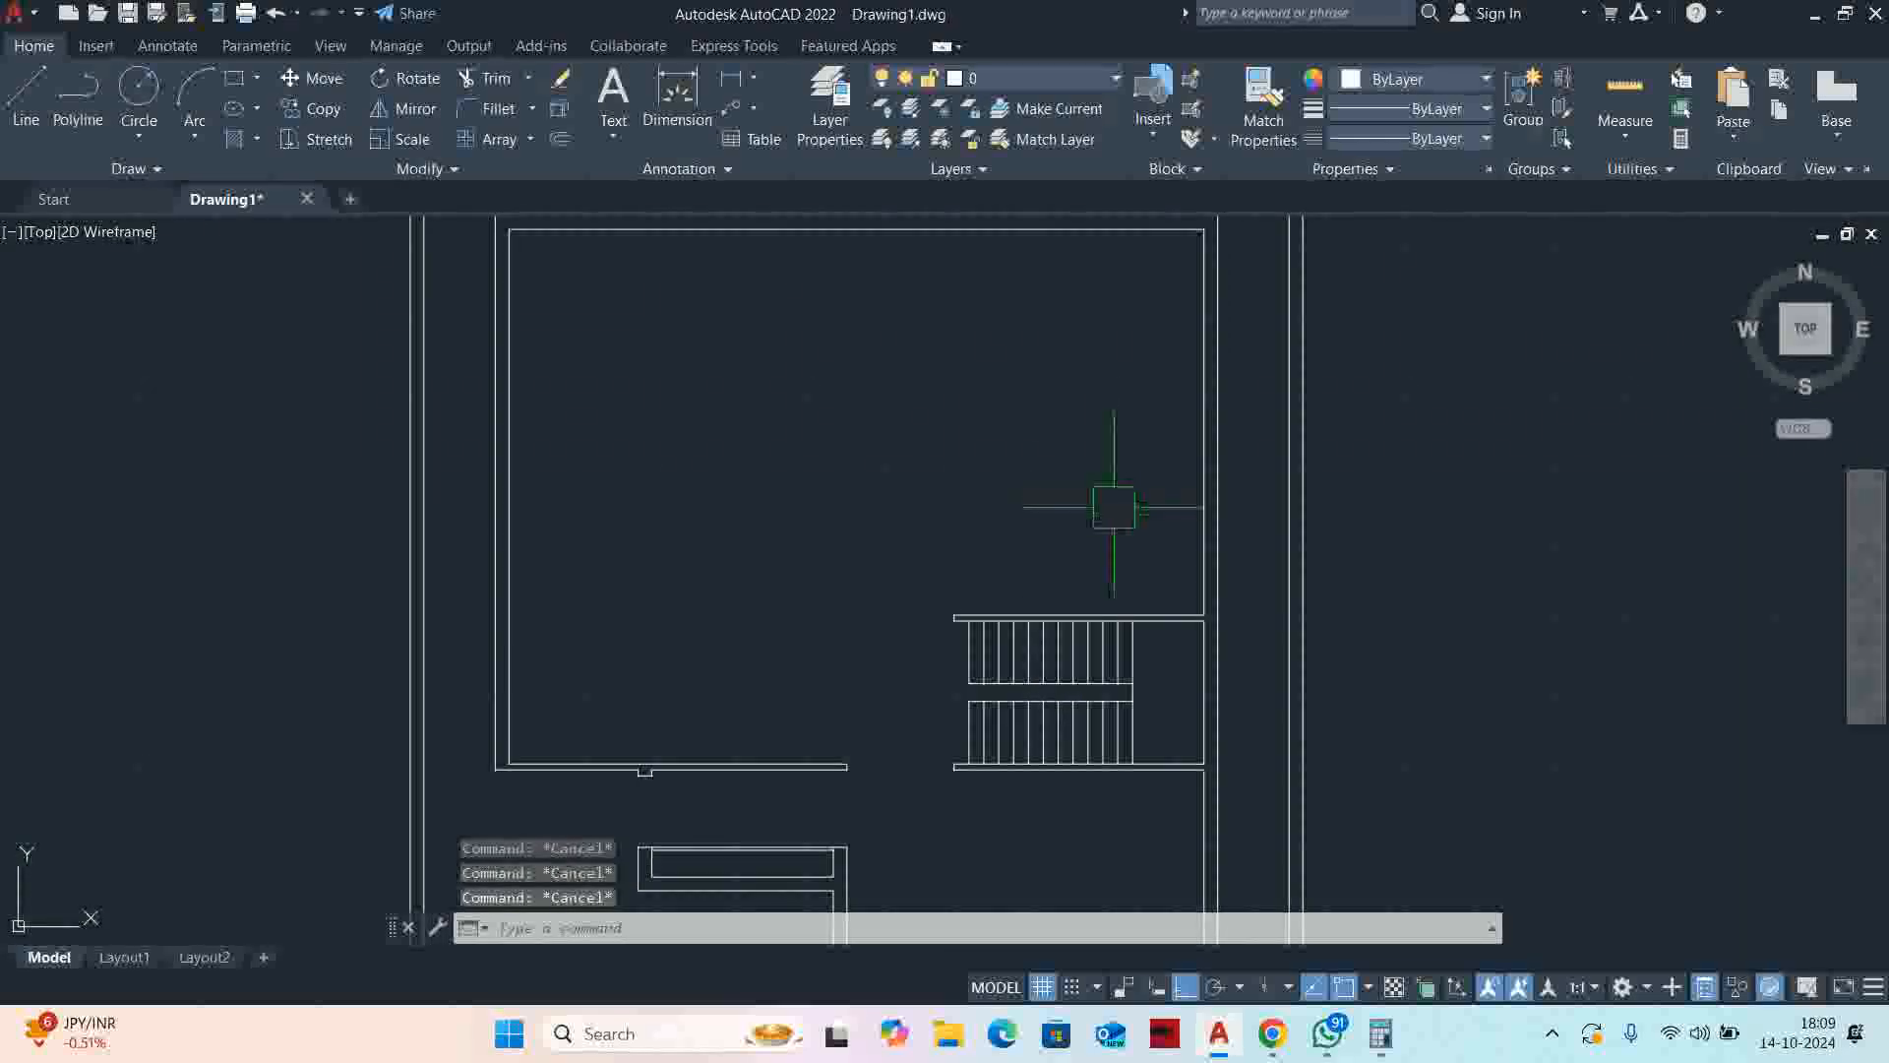
text(o)
key(Return)
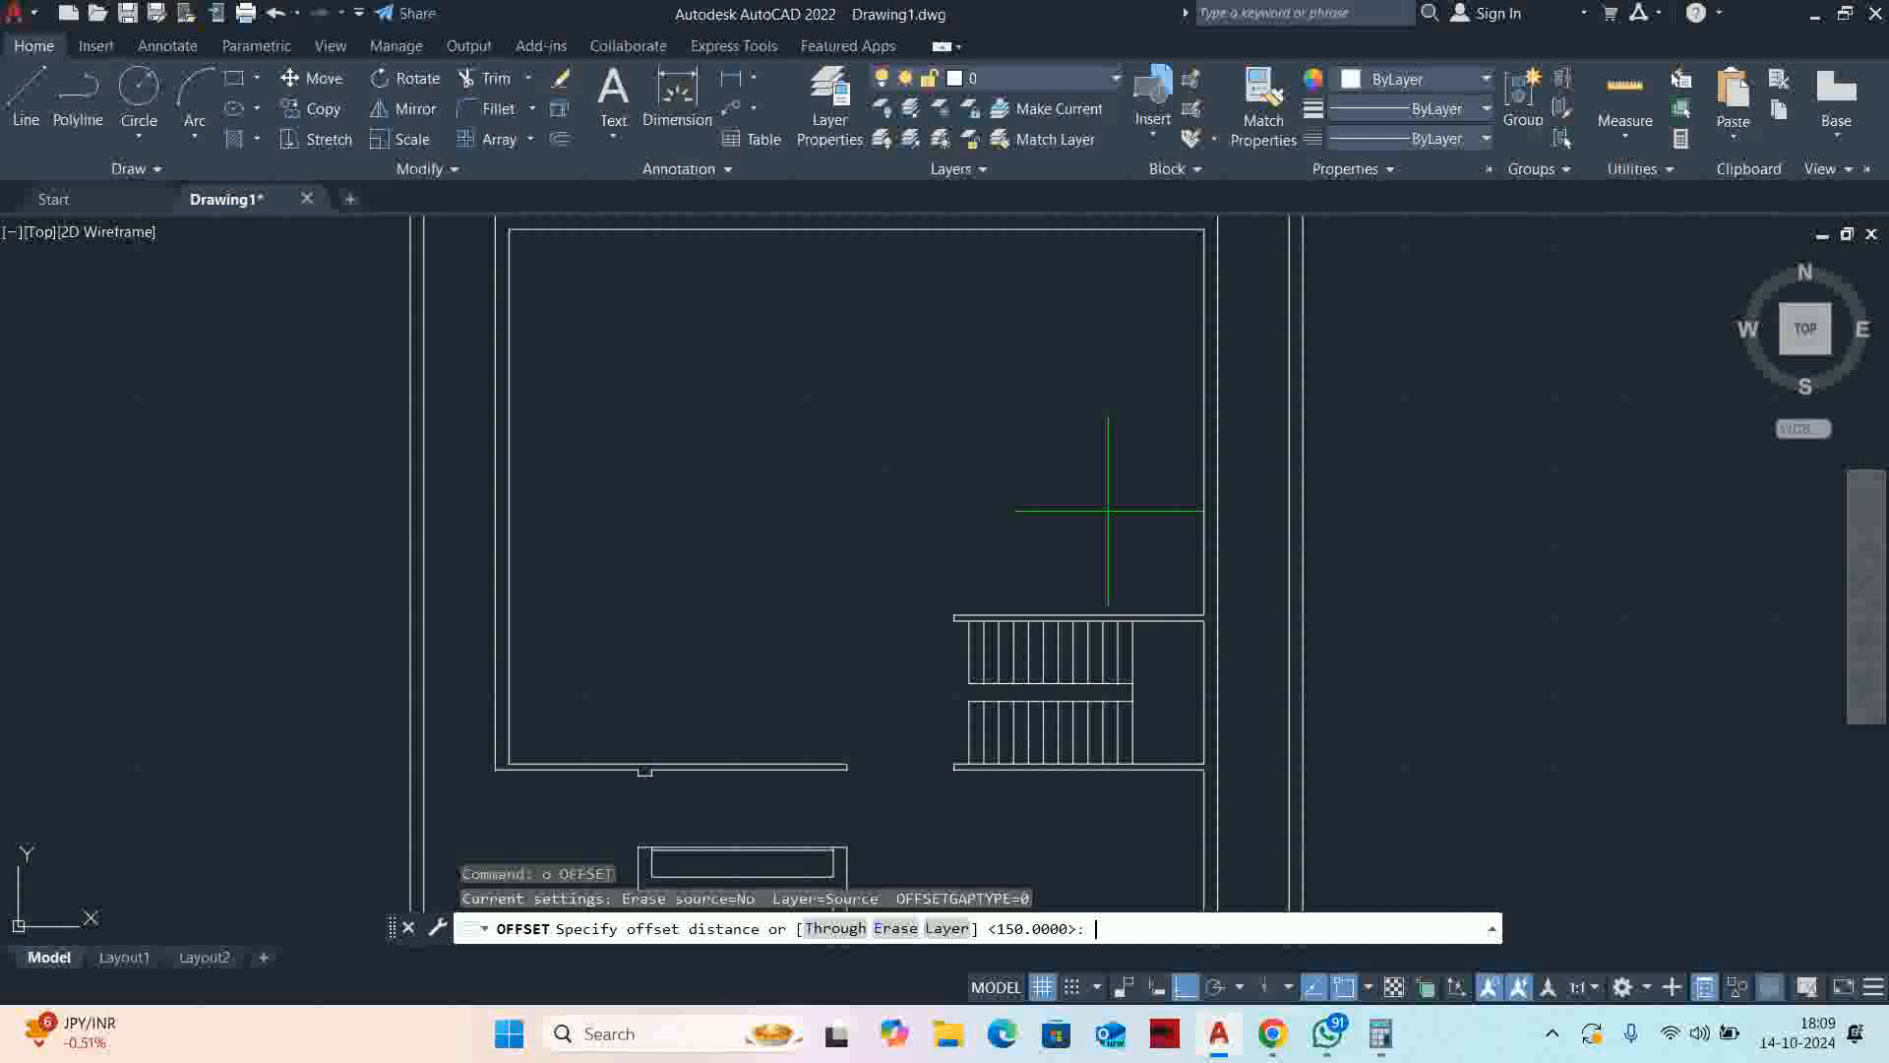
text(2)
key(Escape)
text(O)
key(Return)
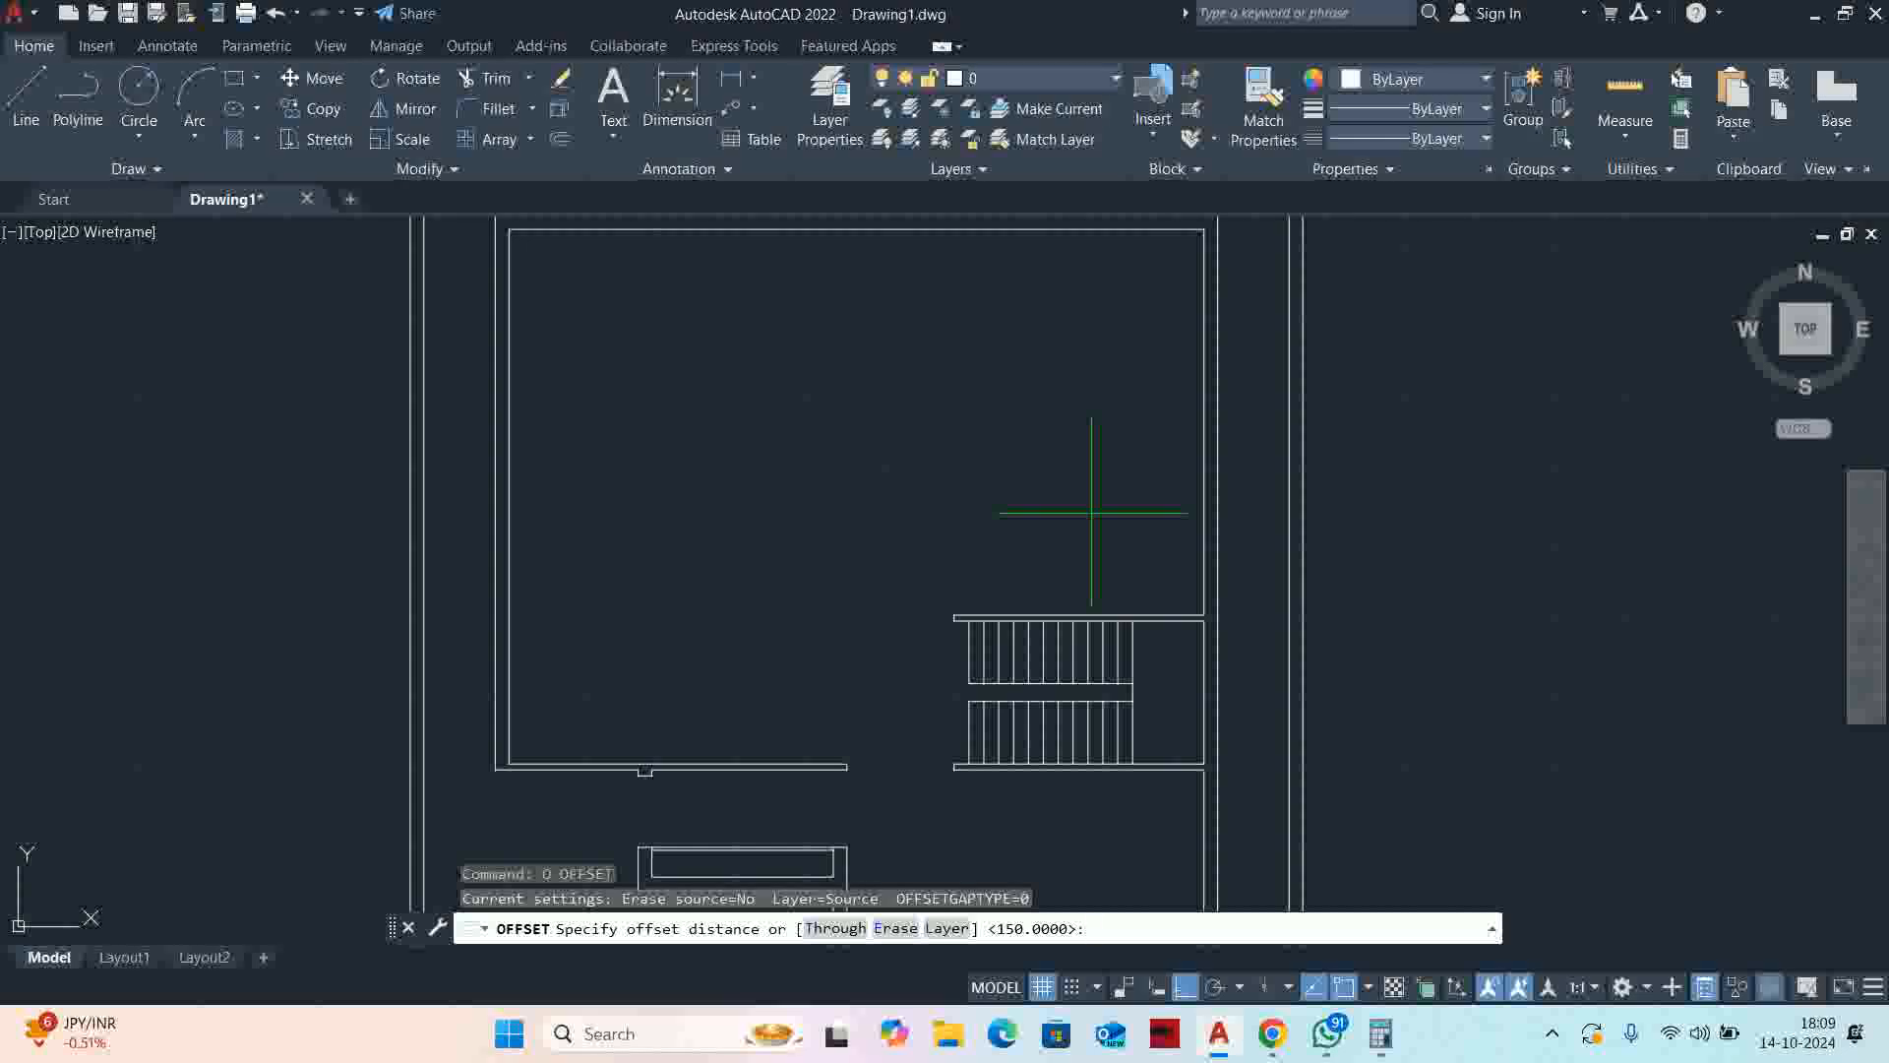
key(Escape)
scroll(1088, 531, down, 8)
scroll(1085, 548, up, 6)
mouse_move(1089, 603)
middle_down()
mouse_move(1065, 505)
mouse_move(1077, 590)
middle_up()
middle_drag(1086, 497, 1088, 579)
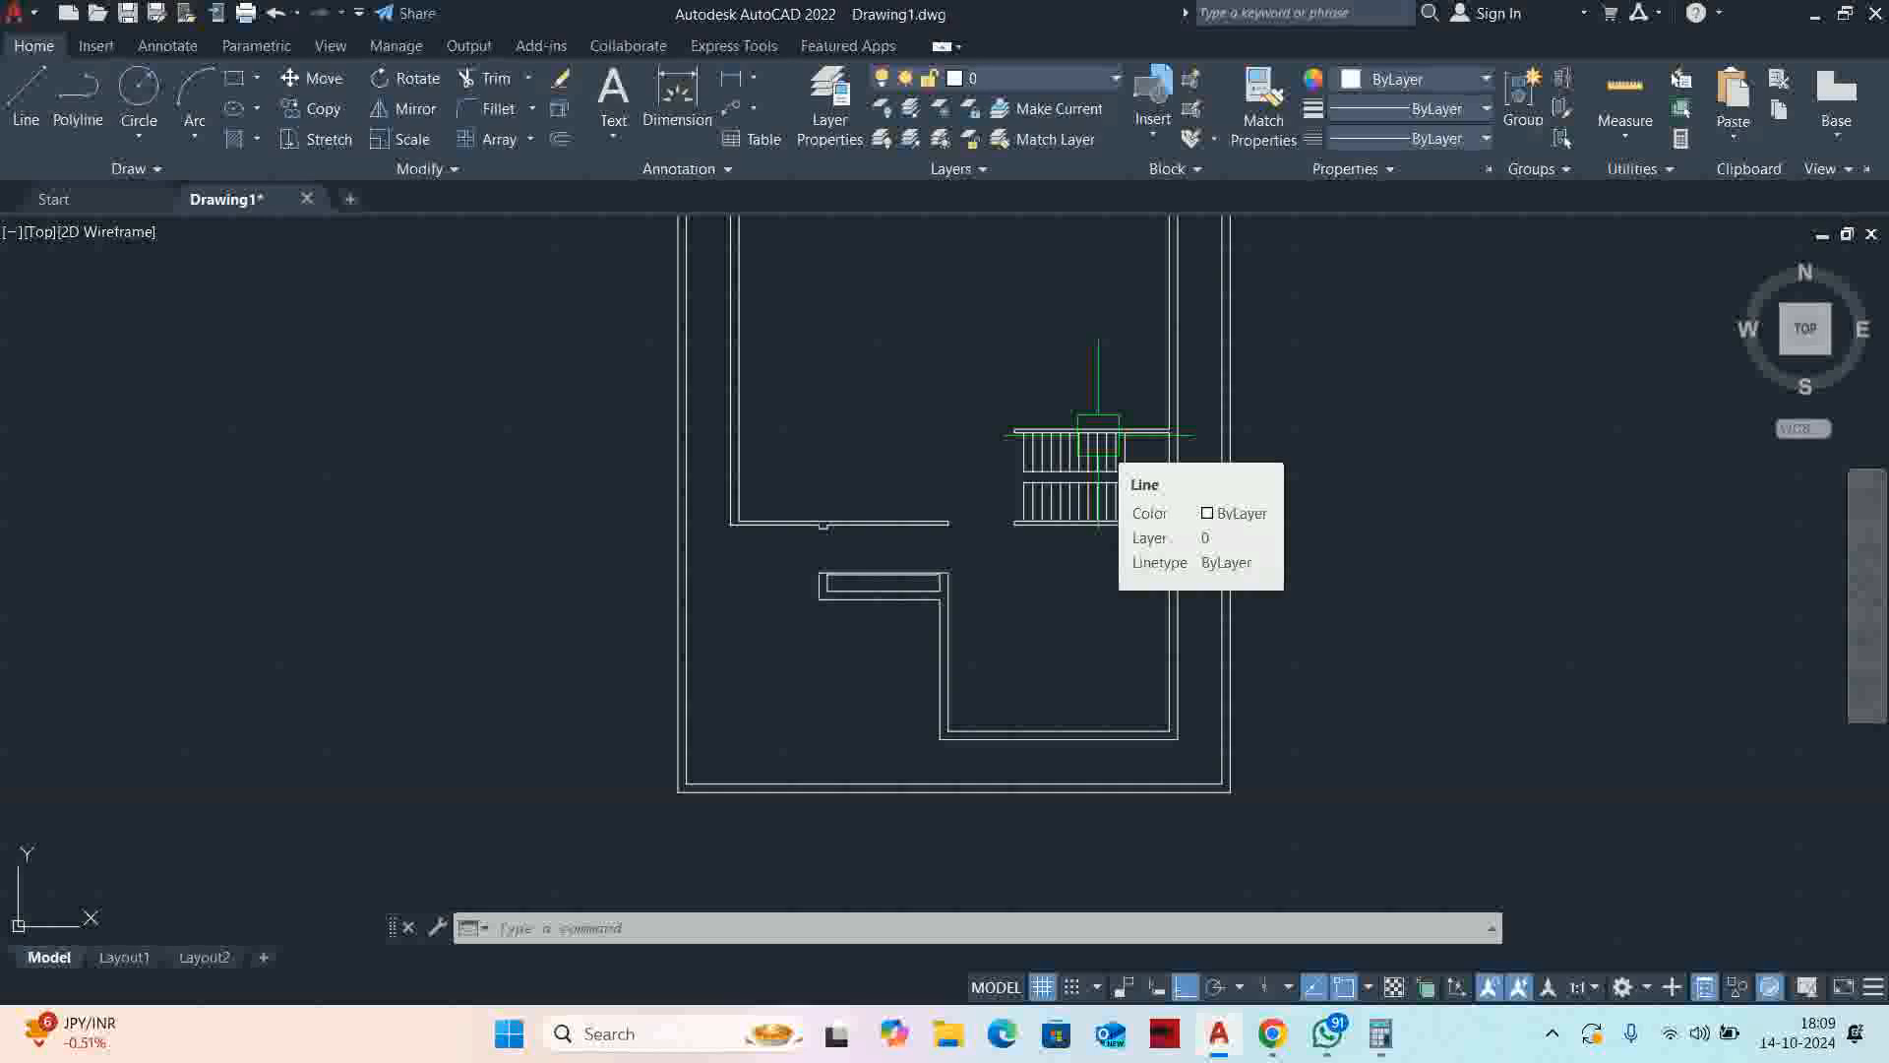
key(Escape)
key(Escape)
key(Escape)
scroll(1092, 443, up, 4)
text(o)
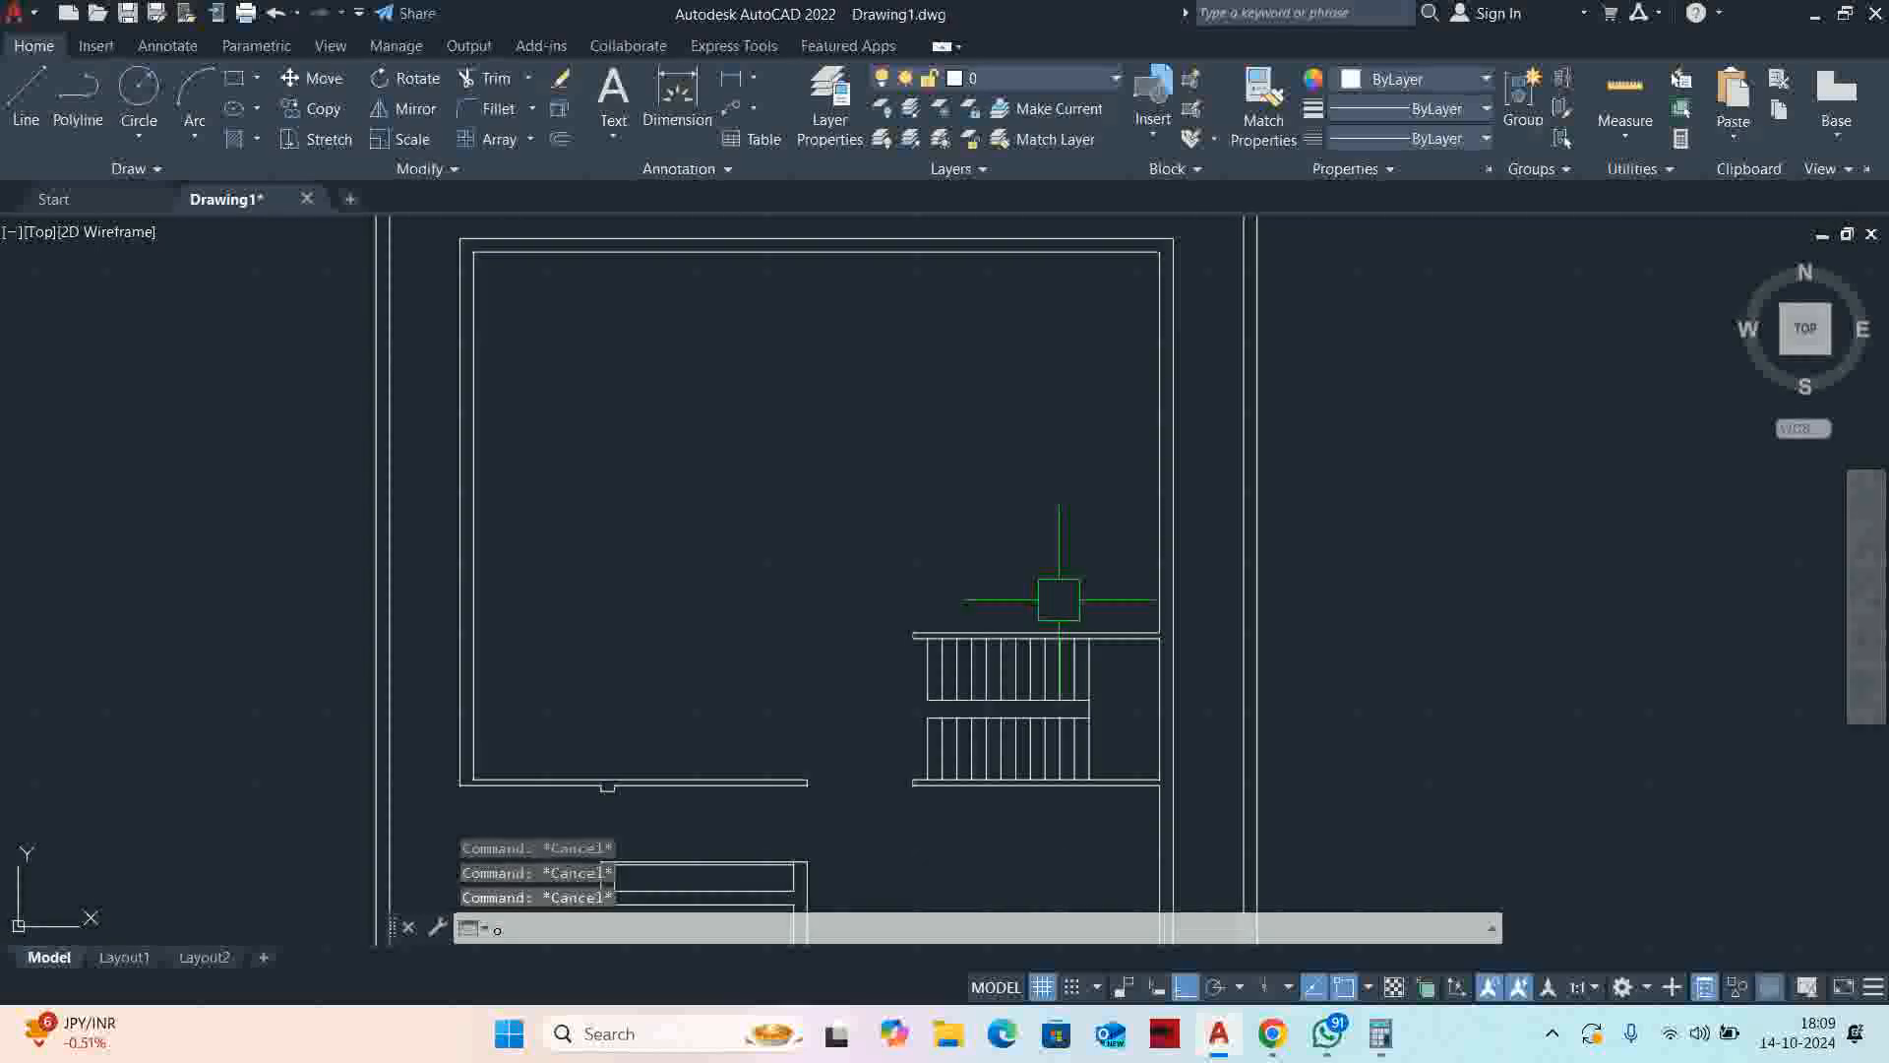
text(1500)
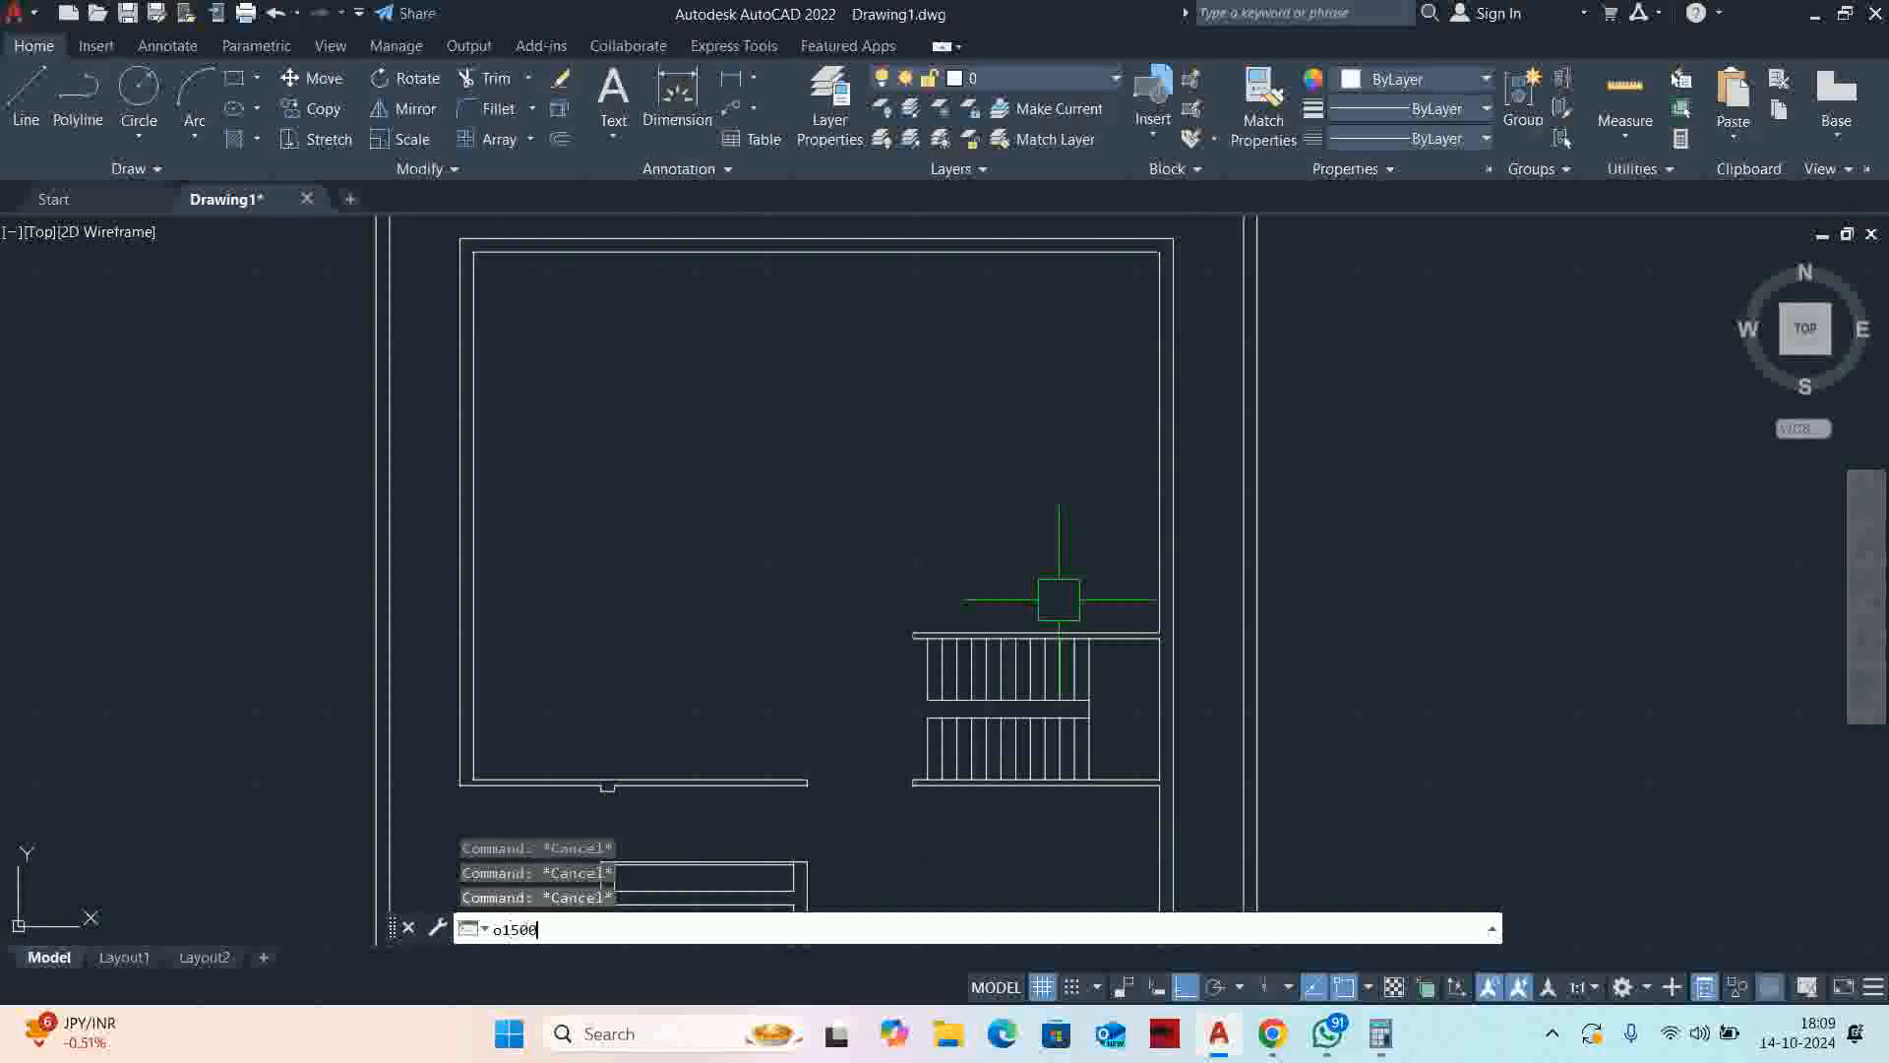
key(Escape)
Offset the upper line of the thin wall above the staircase 1500 upward
text(o)
key(Return)
text(1500)
key(Return)
scroll(1132, 630, up, 3)
click(1077, 610)
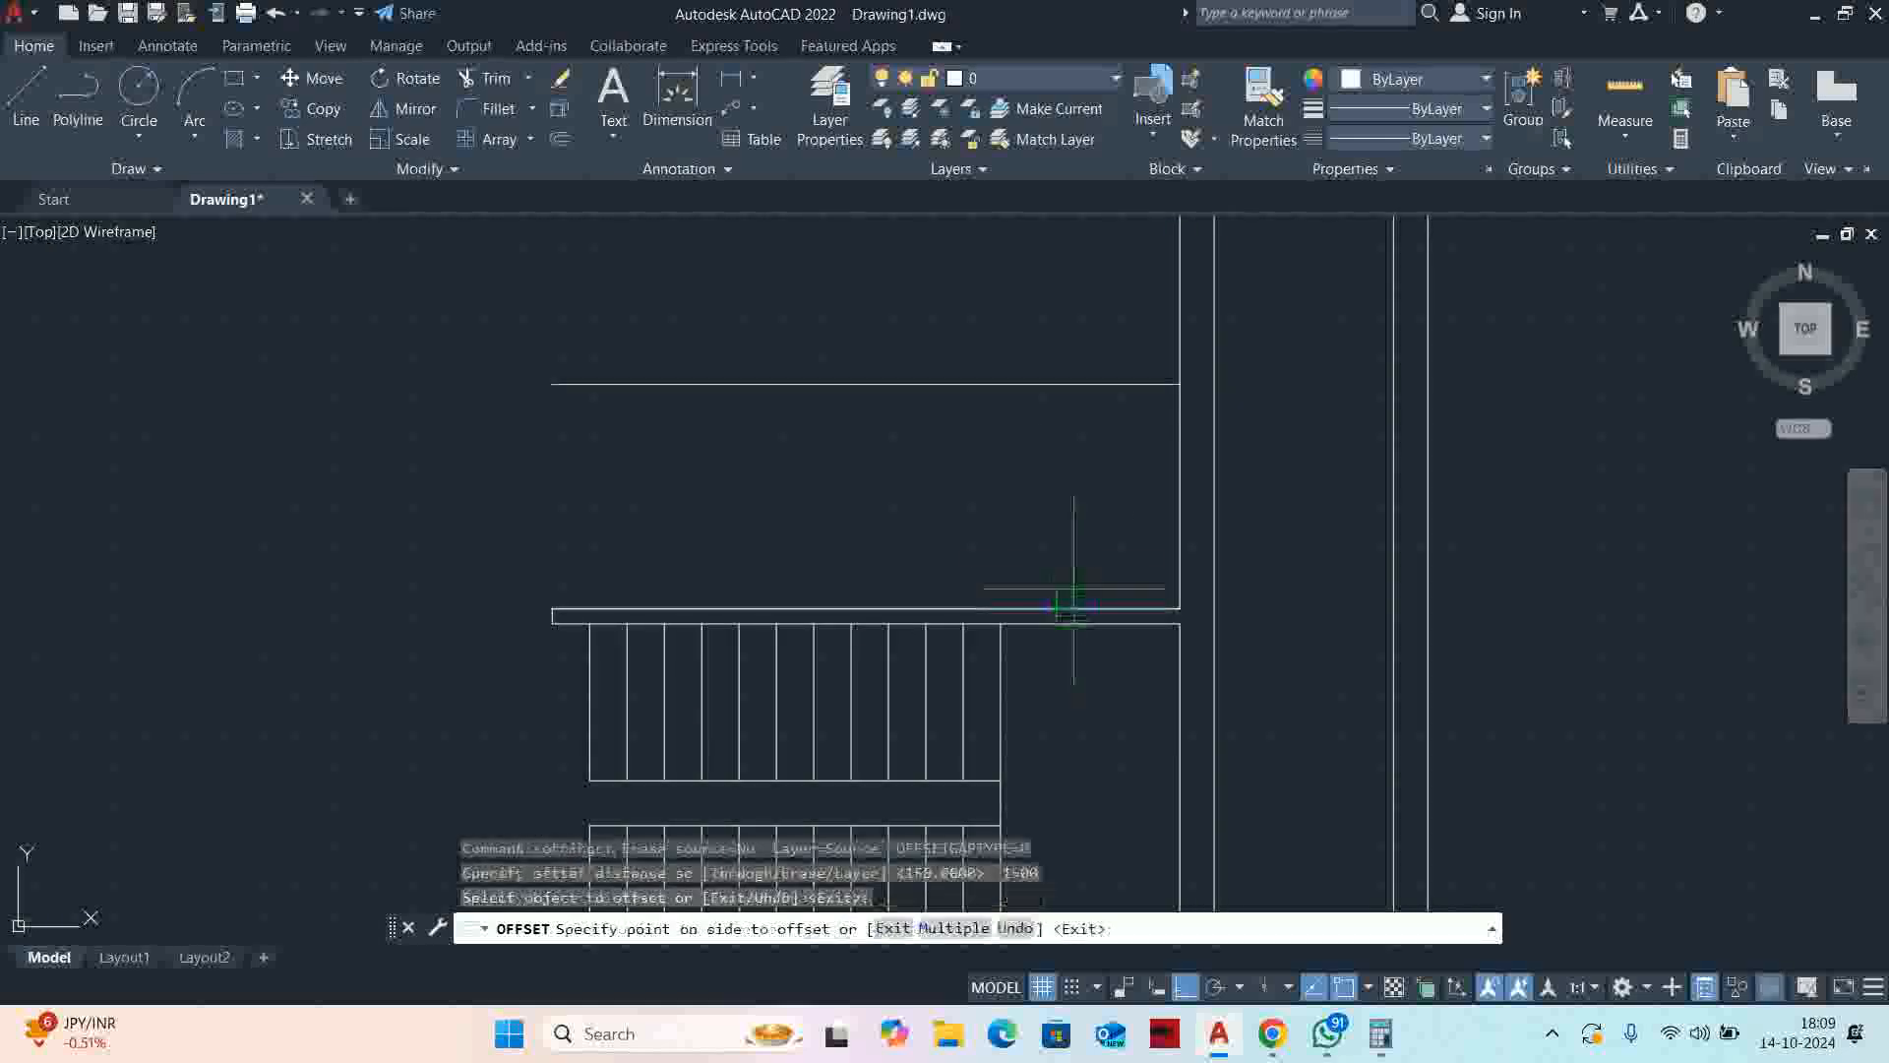
middle_drag(1075, 551, 1056, 657)
click(1033, 450)
key(Escape)
Offset the new horizontal line above the staircase 100 upward to form a thin wall
middle_drag(1047, 561, 1067, 561)
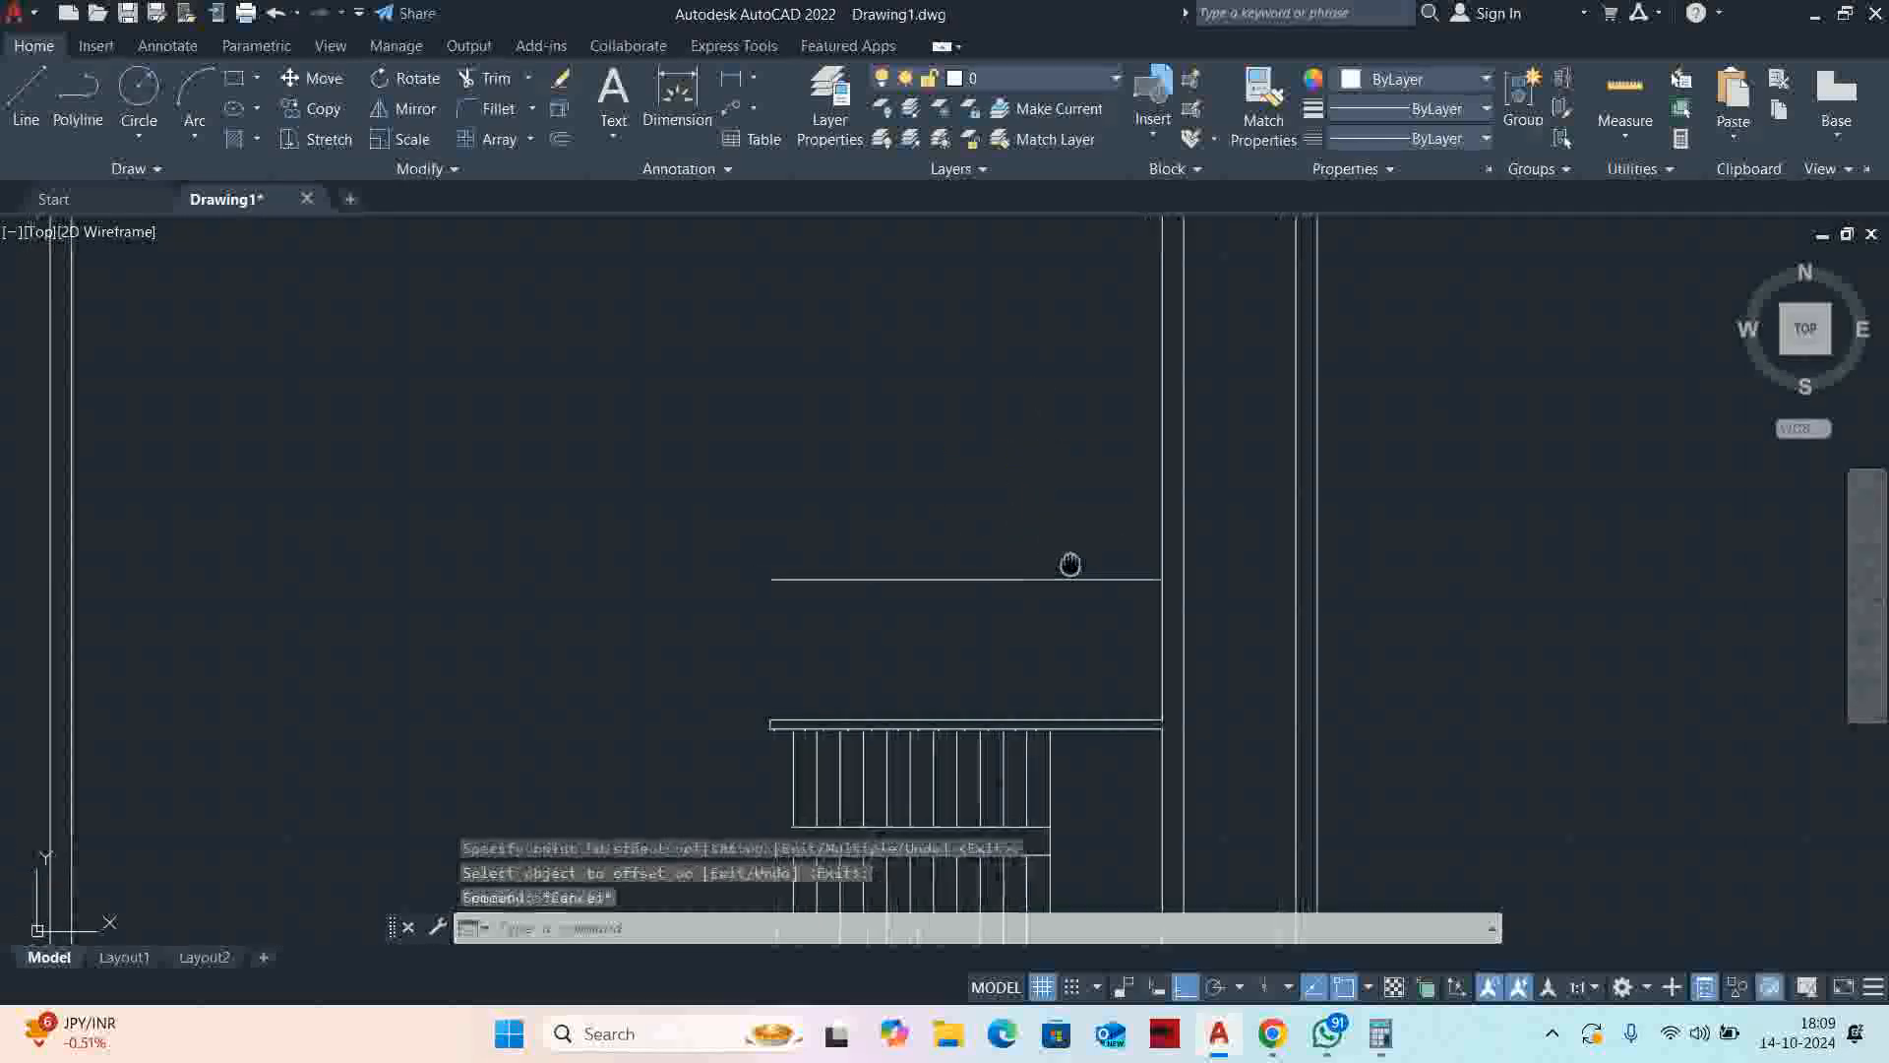
key(Return)
text(1)
click(1061, 574)
click(984, 423)
key(Escape)
key(Escape)
scroll(1013, 561, up, 4)
key(Escape)
Trim the right outer wall's inner line within the new thin wall
middle_drag(1121, 571, 1093, 664)
text(tr)
key(Return)
scroll(1308, 576, up, 6)
click(1335, 502)
key(Escape)
key(Escape)
key(Escape)
scroll(1319, 506, down, 8)
Draw a vertical line joining the left ends of the new thin wall and the thin wall above the staircase
middle_drag(1235, 544, 1191, 442)
text(l)
key(Return)
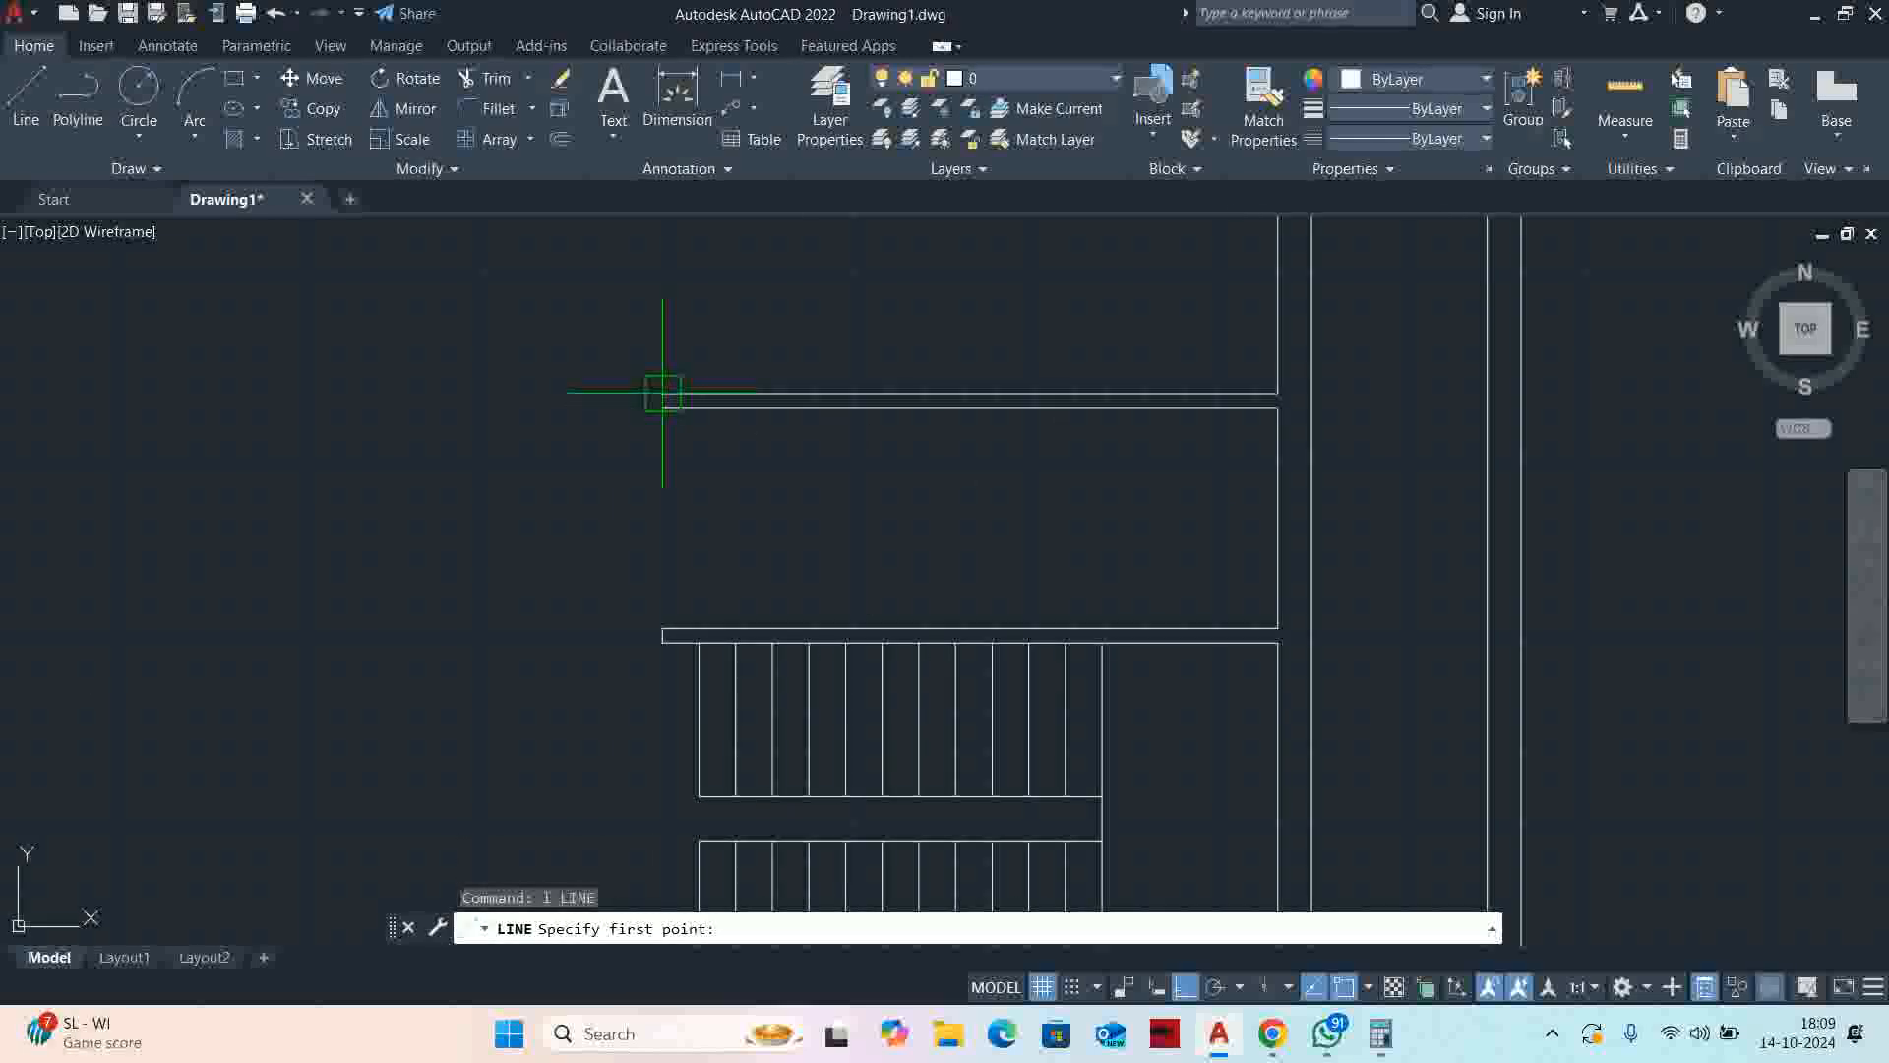
click(662, 393)
click(662, 628)
key(Escape)
Offset the new vertical closing line 100 to the right to form the room's left thin wall
text(o)
key(Return)
text(1)
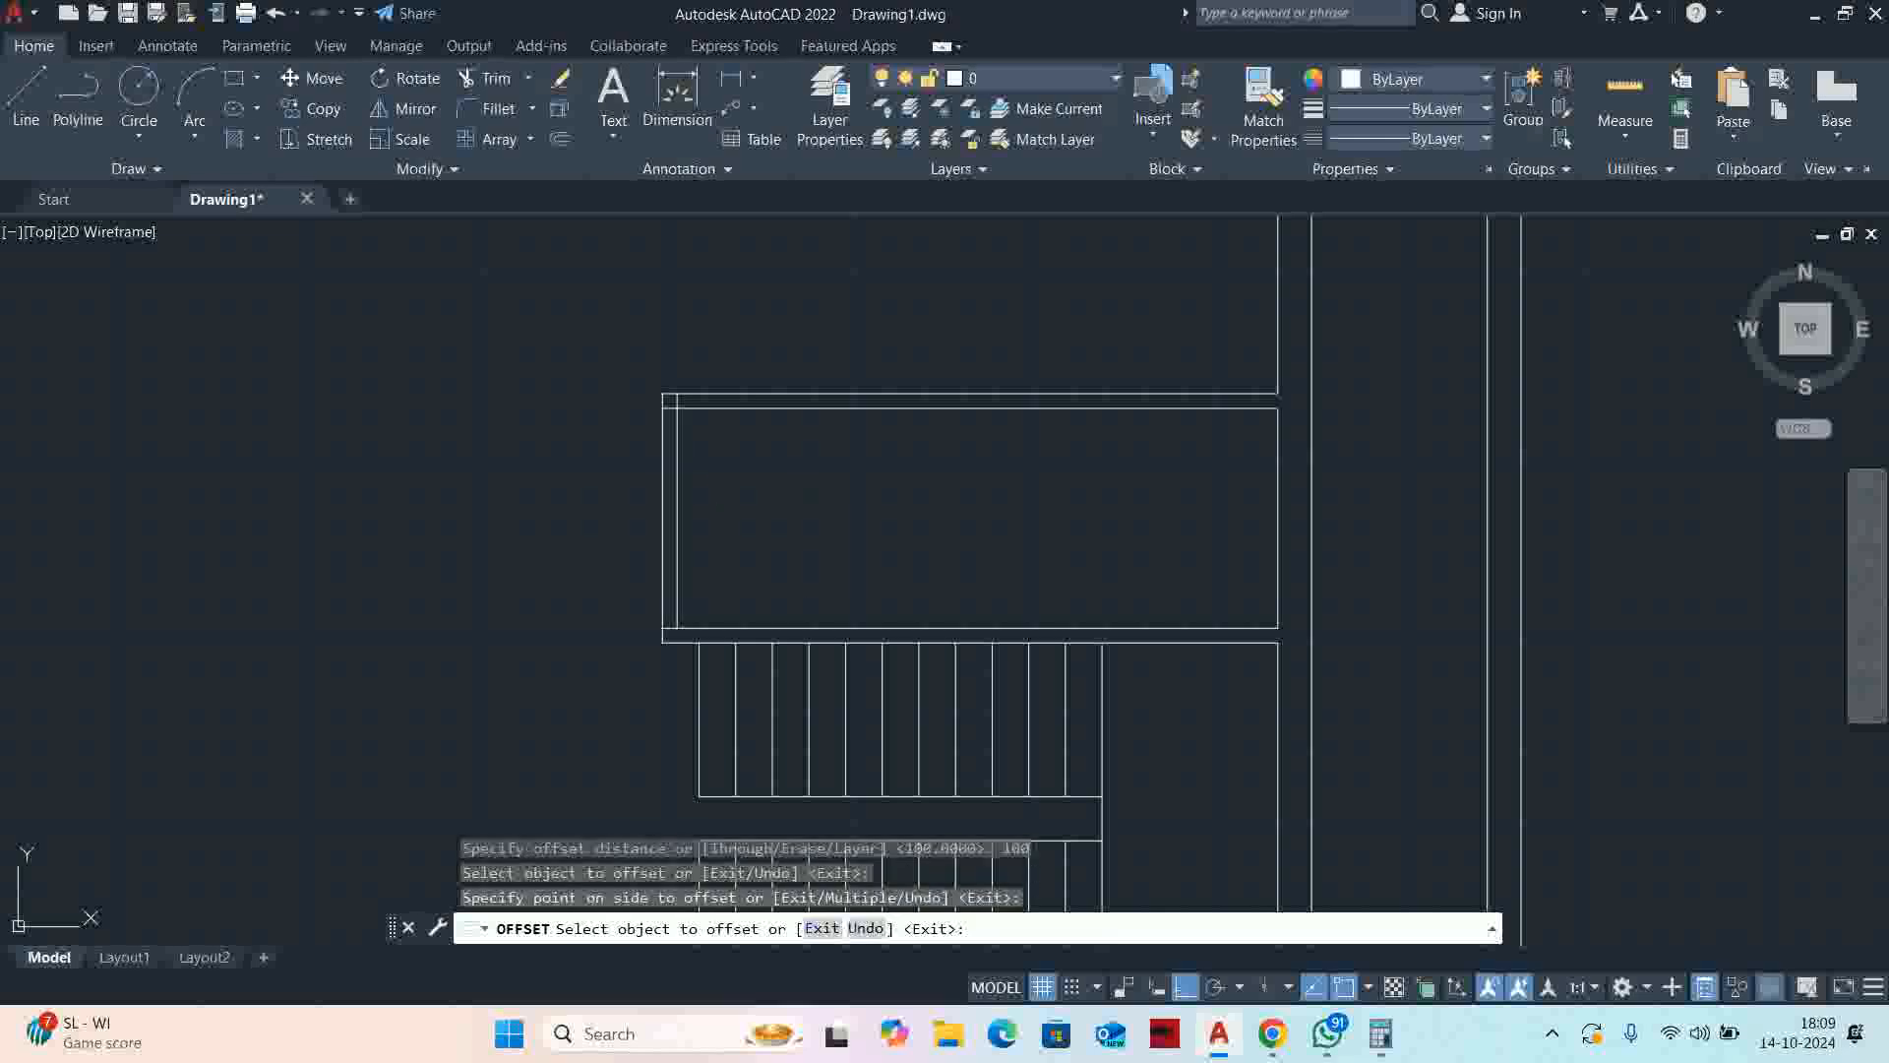
key(Escape)
key(Escape)
key(Escape)
Trim the overlapping inner wall lines at the upper left corner of the small room above the staircase
scroll(679, 423, up, 8)
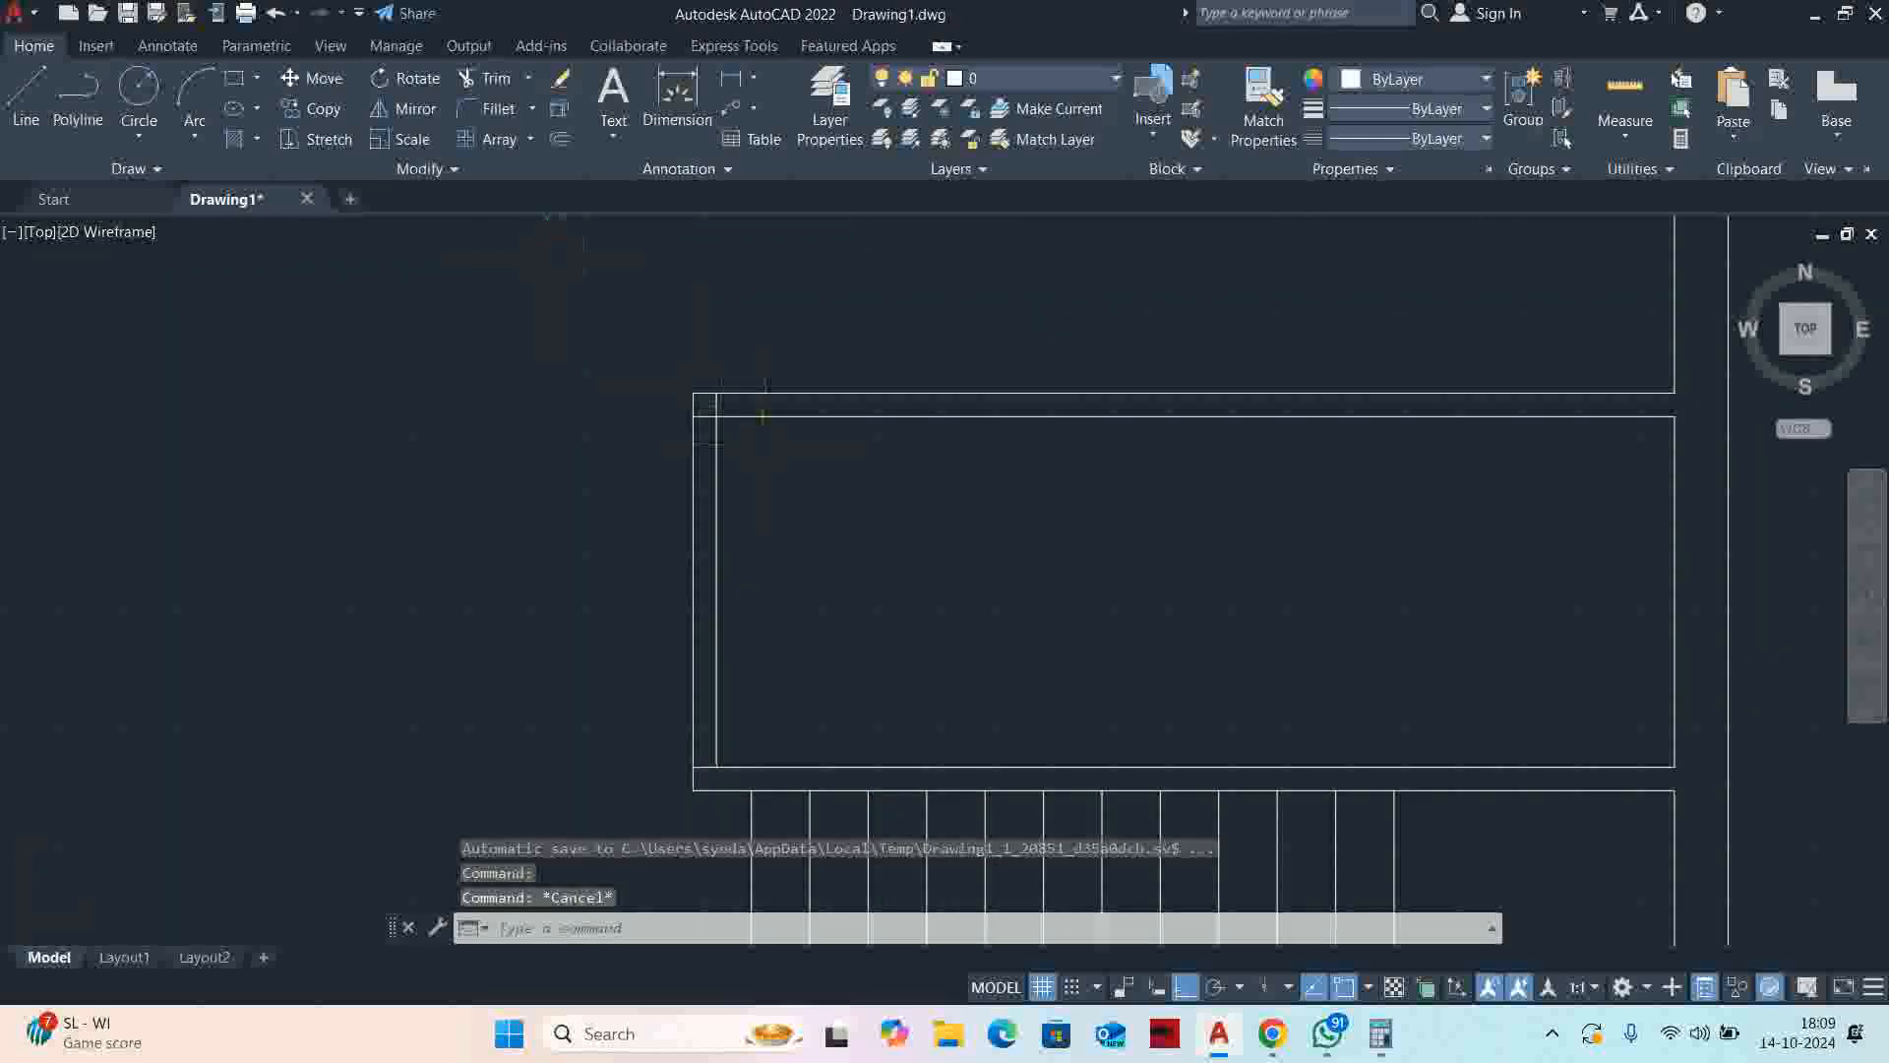
text(tr)
key(Return)
scroll(695, 460, up, 4)
click(688, 540)
click(830, 419)
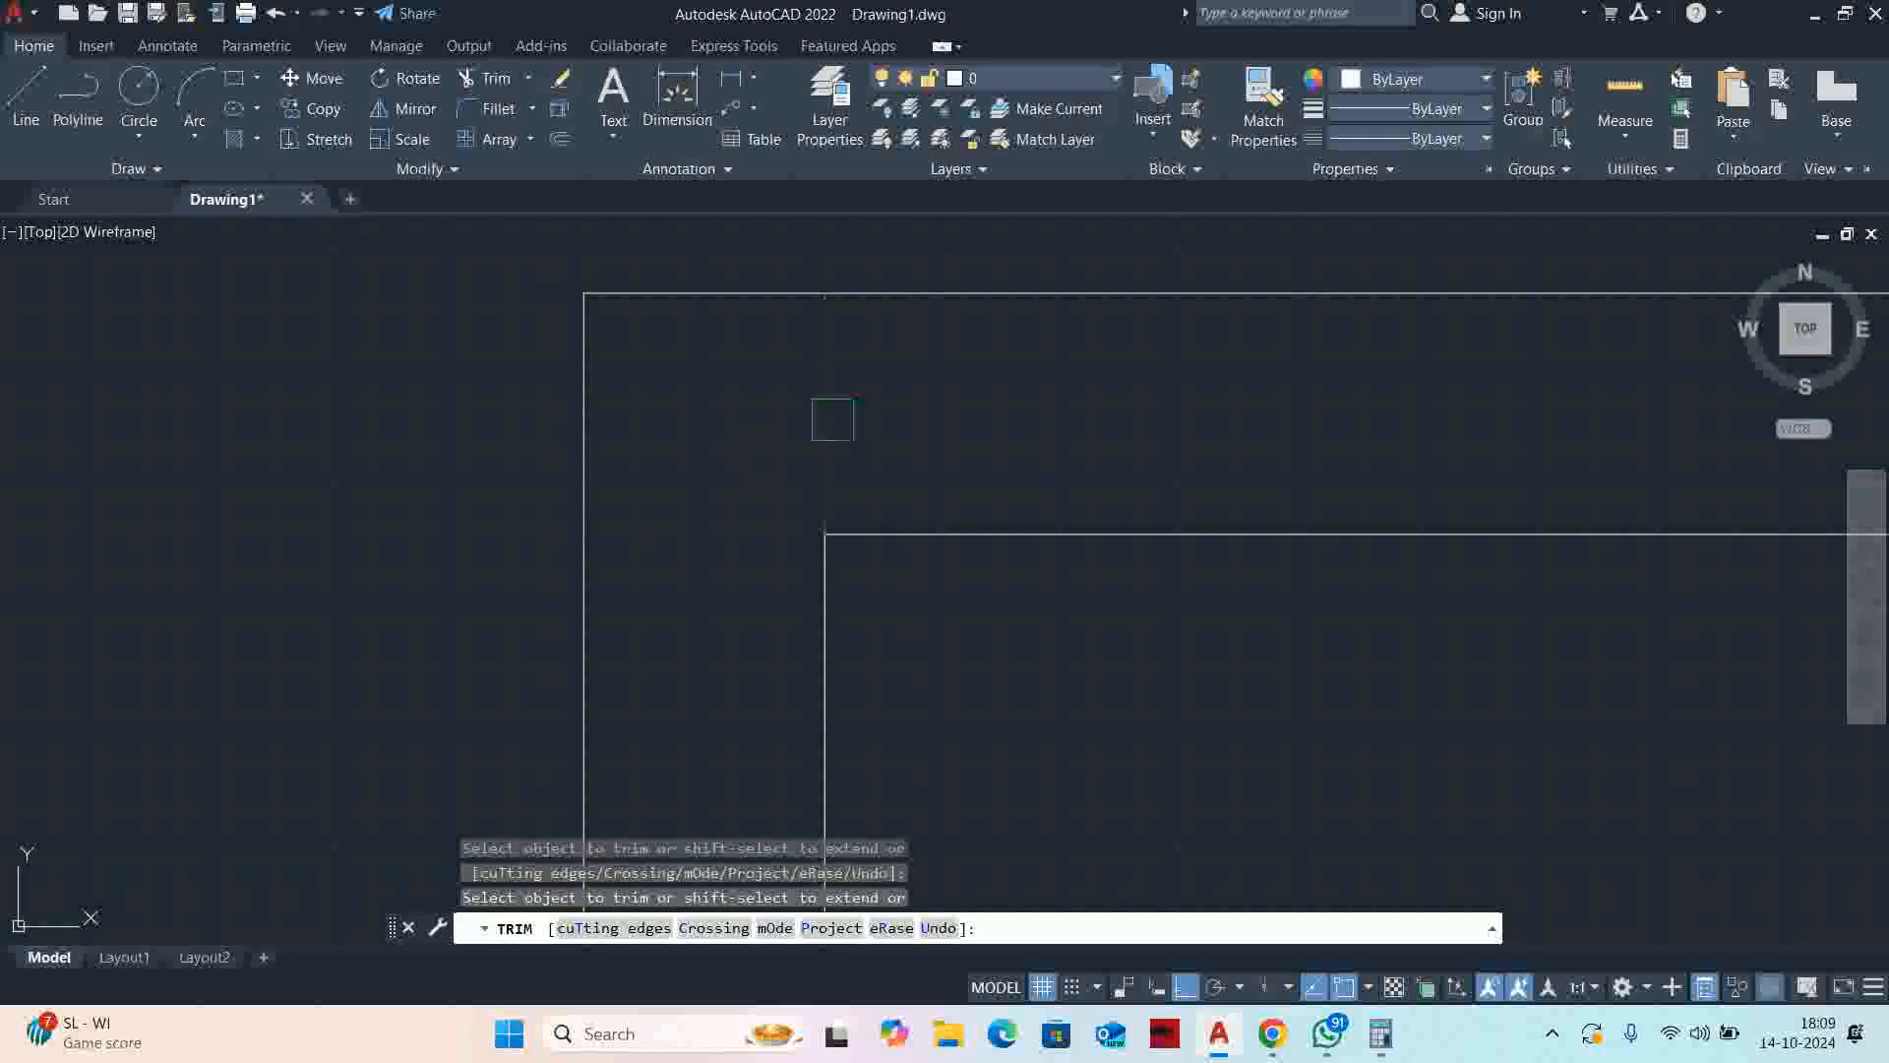
Try to offset the upper thin wall's inner line 600 downward inside the small room above the staircase
key(Escape)
key(Escape)
scroll(831, 423, down, 8)
middle_drag(968, 486, 640, 395)
key(Escape)
text(o)
key(Return)
scroll(640, 394, down, 4)
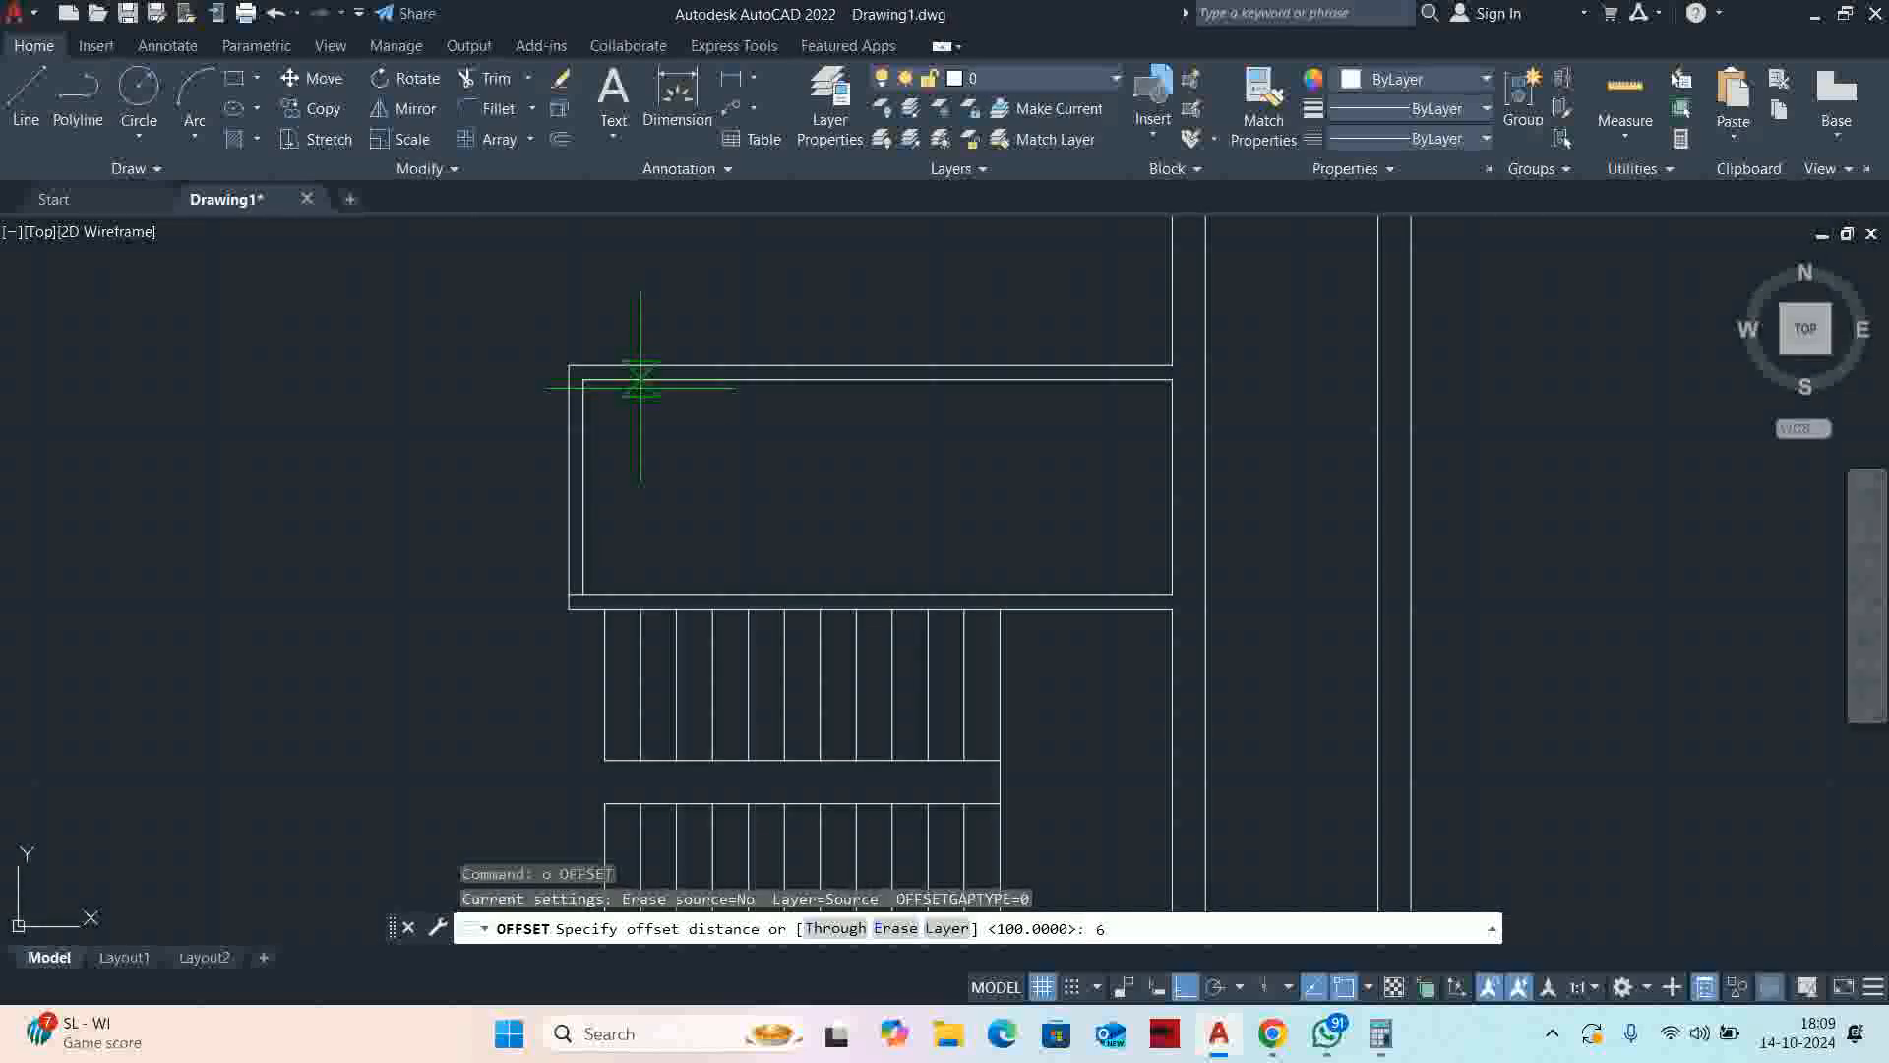
text(600)
key(Return)
click(654, 380)
click(620, 422)
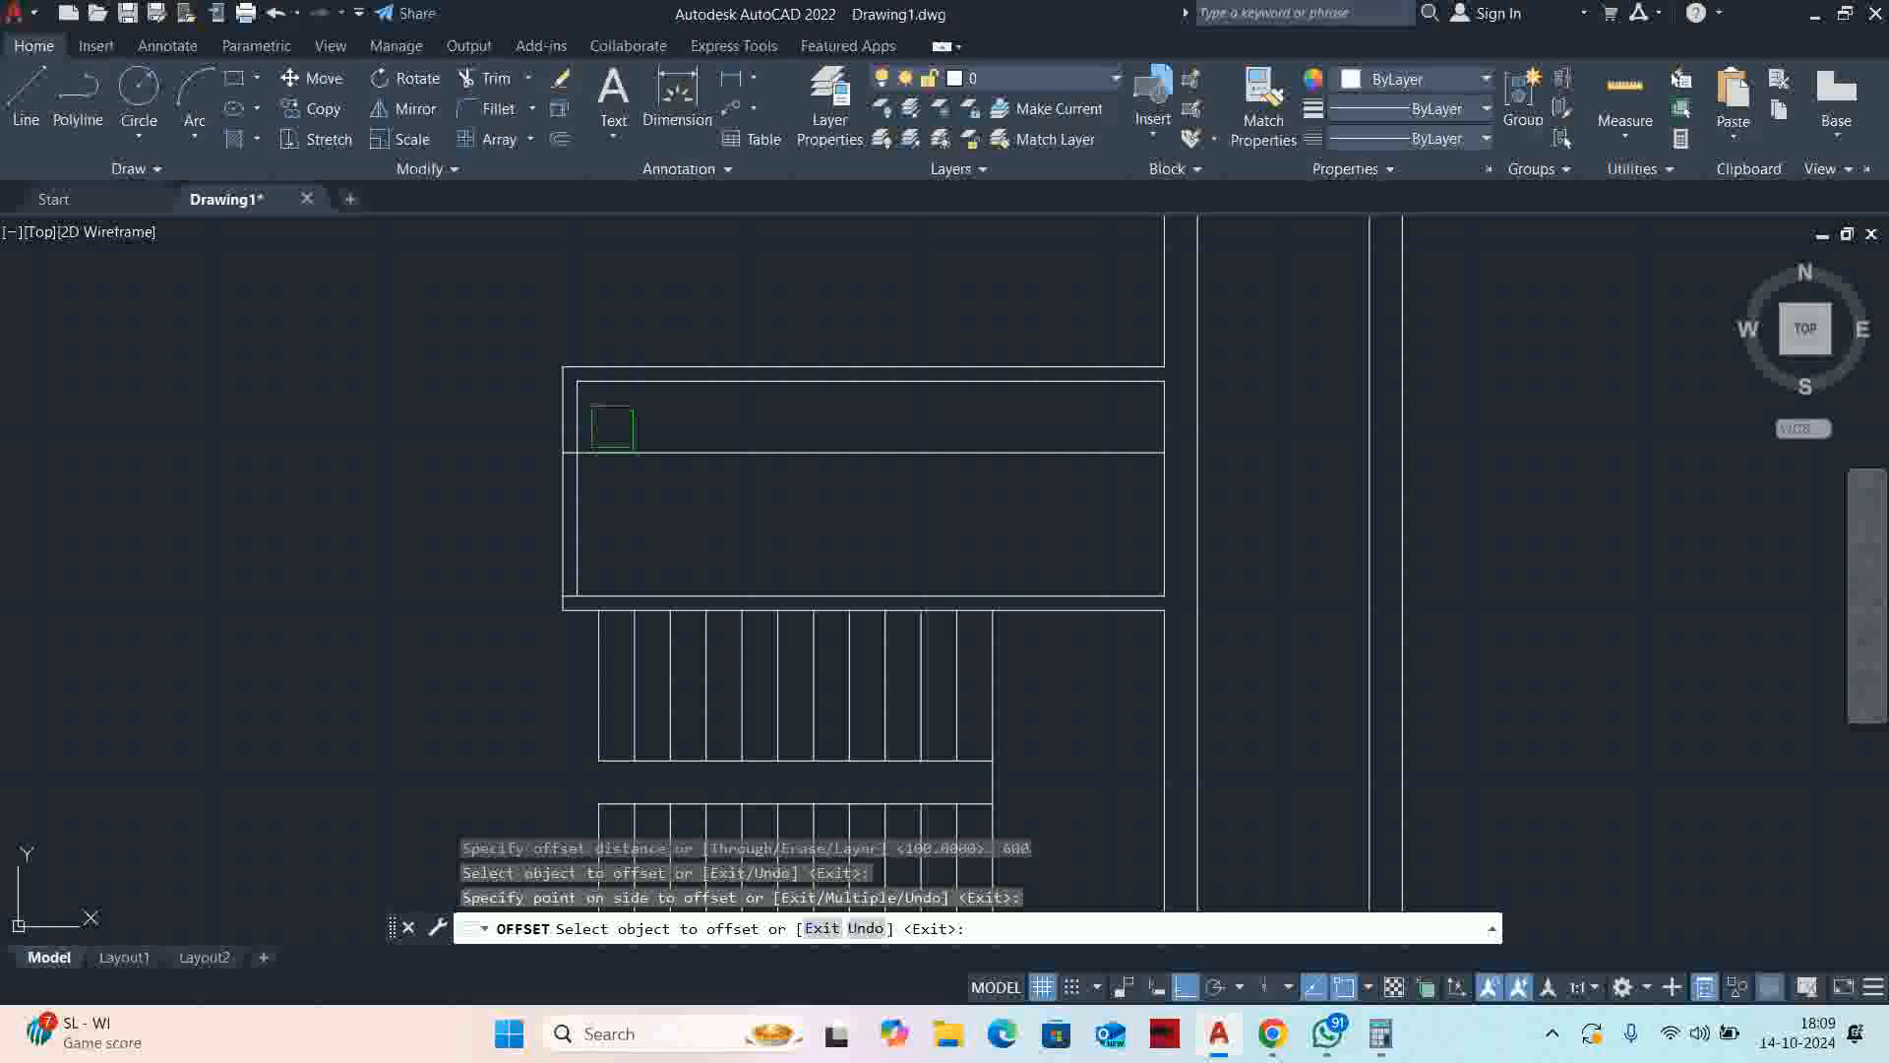
scroll(620, 404, up, 2)
key(ctrl+z)
key(Escape)
key(Escape)
Offset the small room's upper inner wall line 600 downward from the left wall's inner face to the right wall
key(Return)
key(Return)
click(653, 379)
key(Escape)
Offset the small room's left inner wall line 1000 to the right
key(Return)
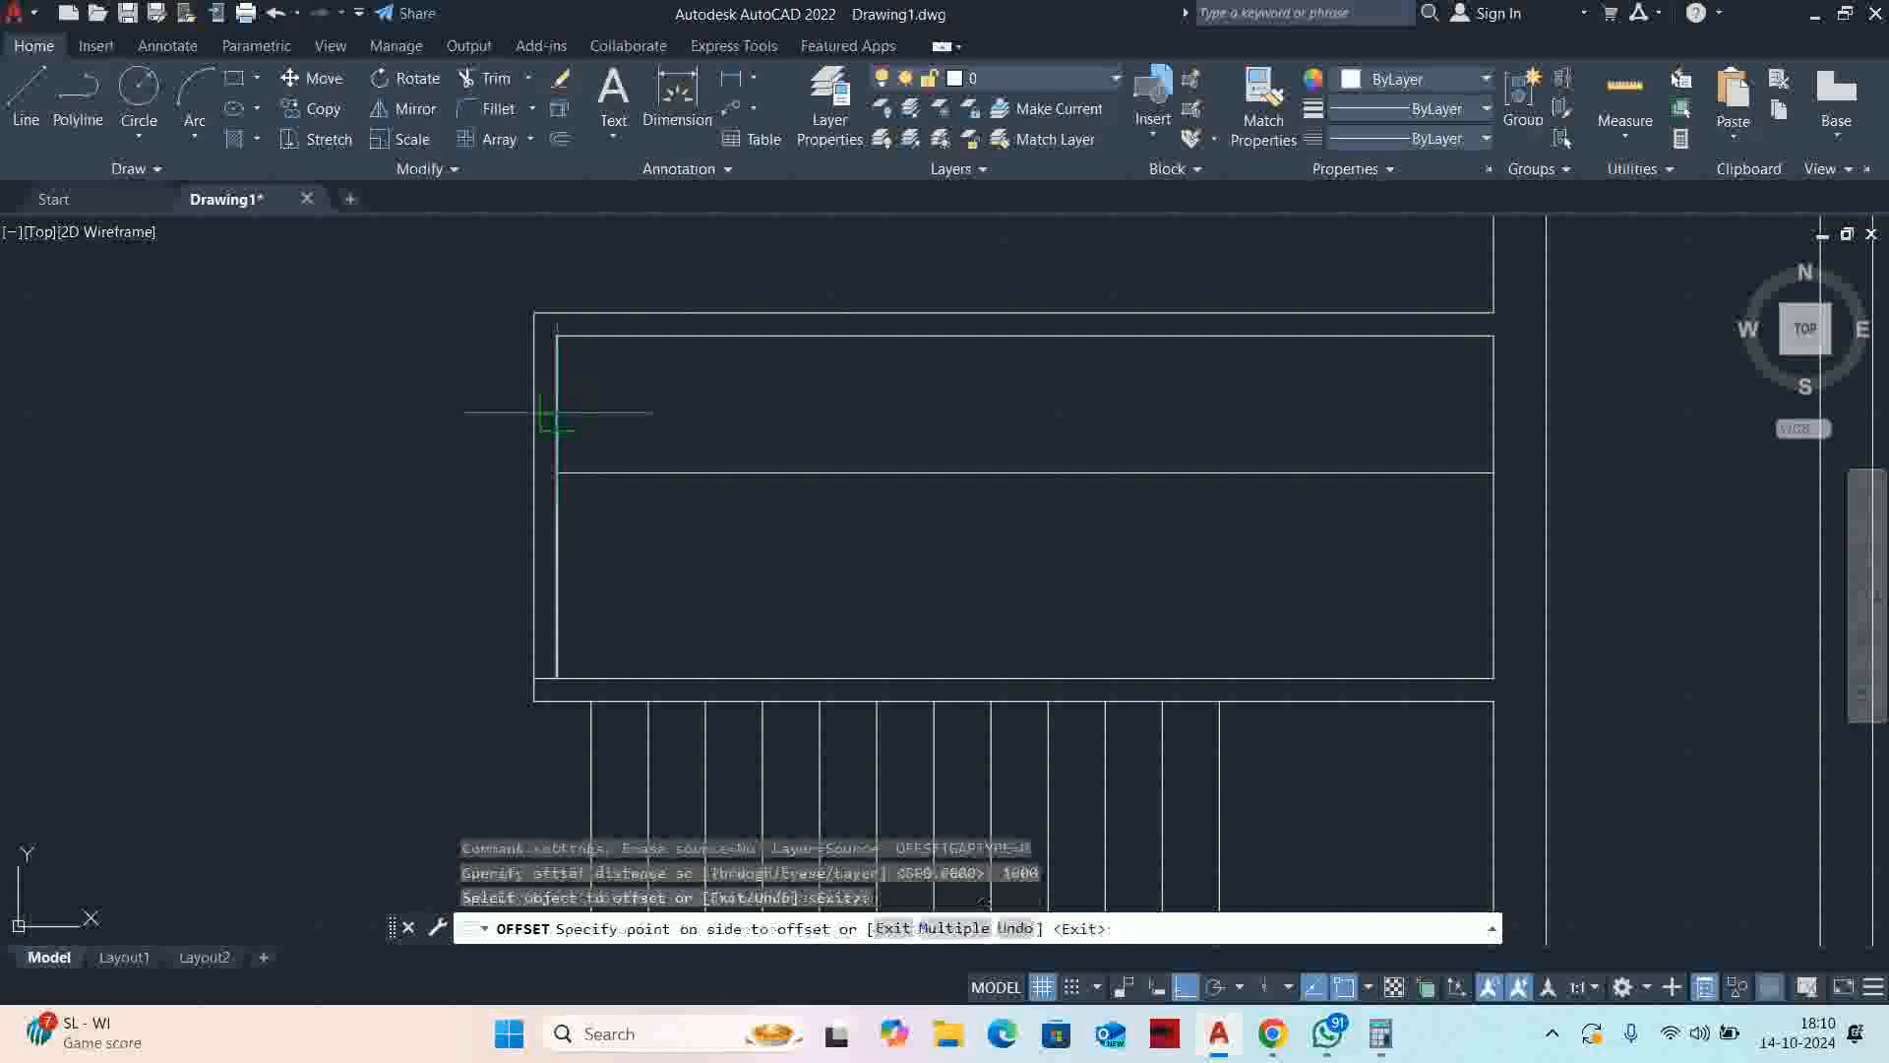
click(905, 409)
key(Escape)
key(Escape)
middle_drag(888, 413, 923, 418)
Offset the new vertical line 100 to the right to form a thin partition
key(Return)
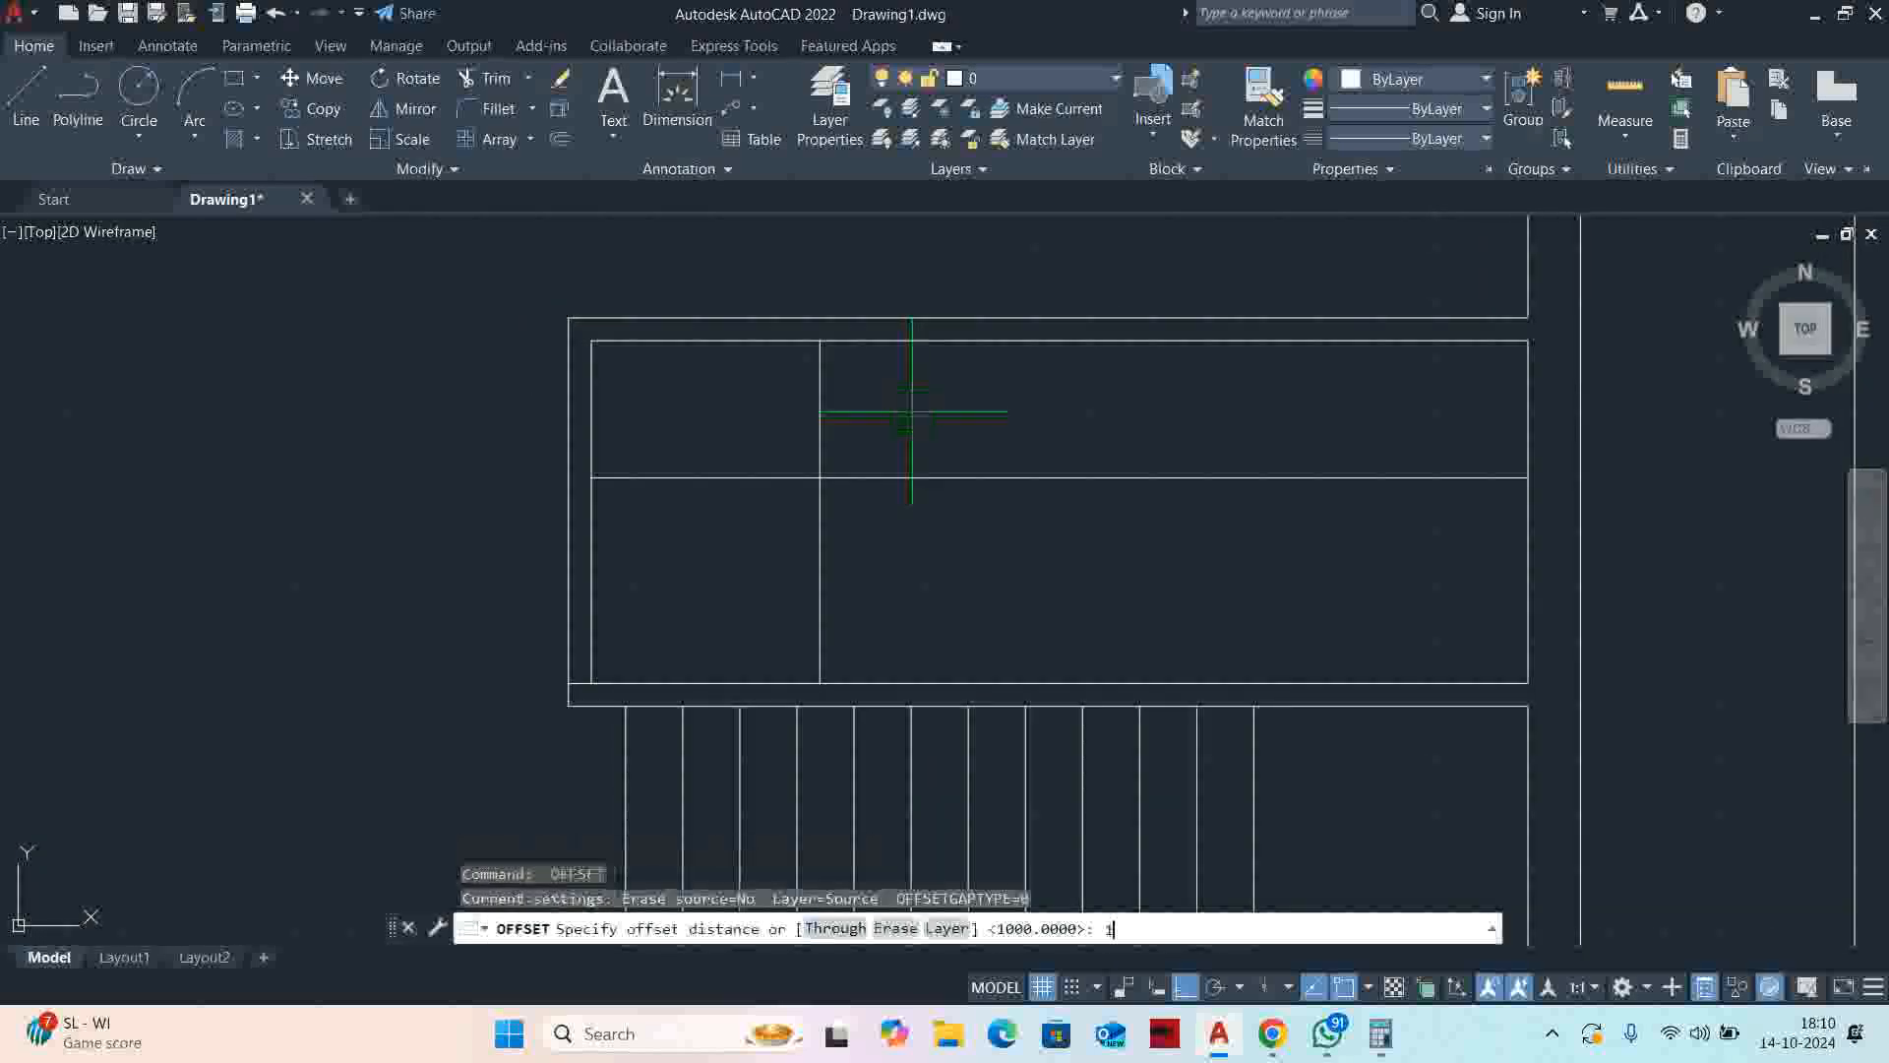
click(823, 409)
click(1131, 423)
key(Escape)
key(Escape)
Move the two vertical partition lines horizontally to the right, leaving 2500 clear to the right wall
middle_drag(904, 553, 1030, 536)
key(Escape)
text(m)
key(Return)
click(1025, 564)
click(933, 523)
key(Return)
click(1095, 529)
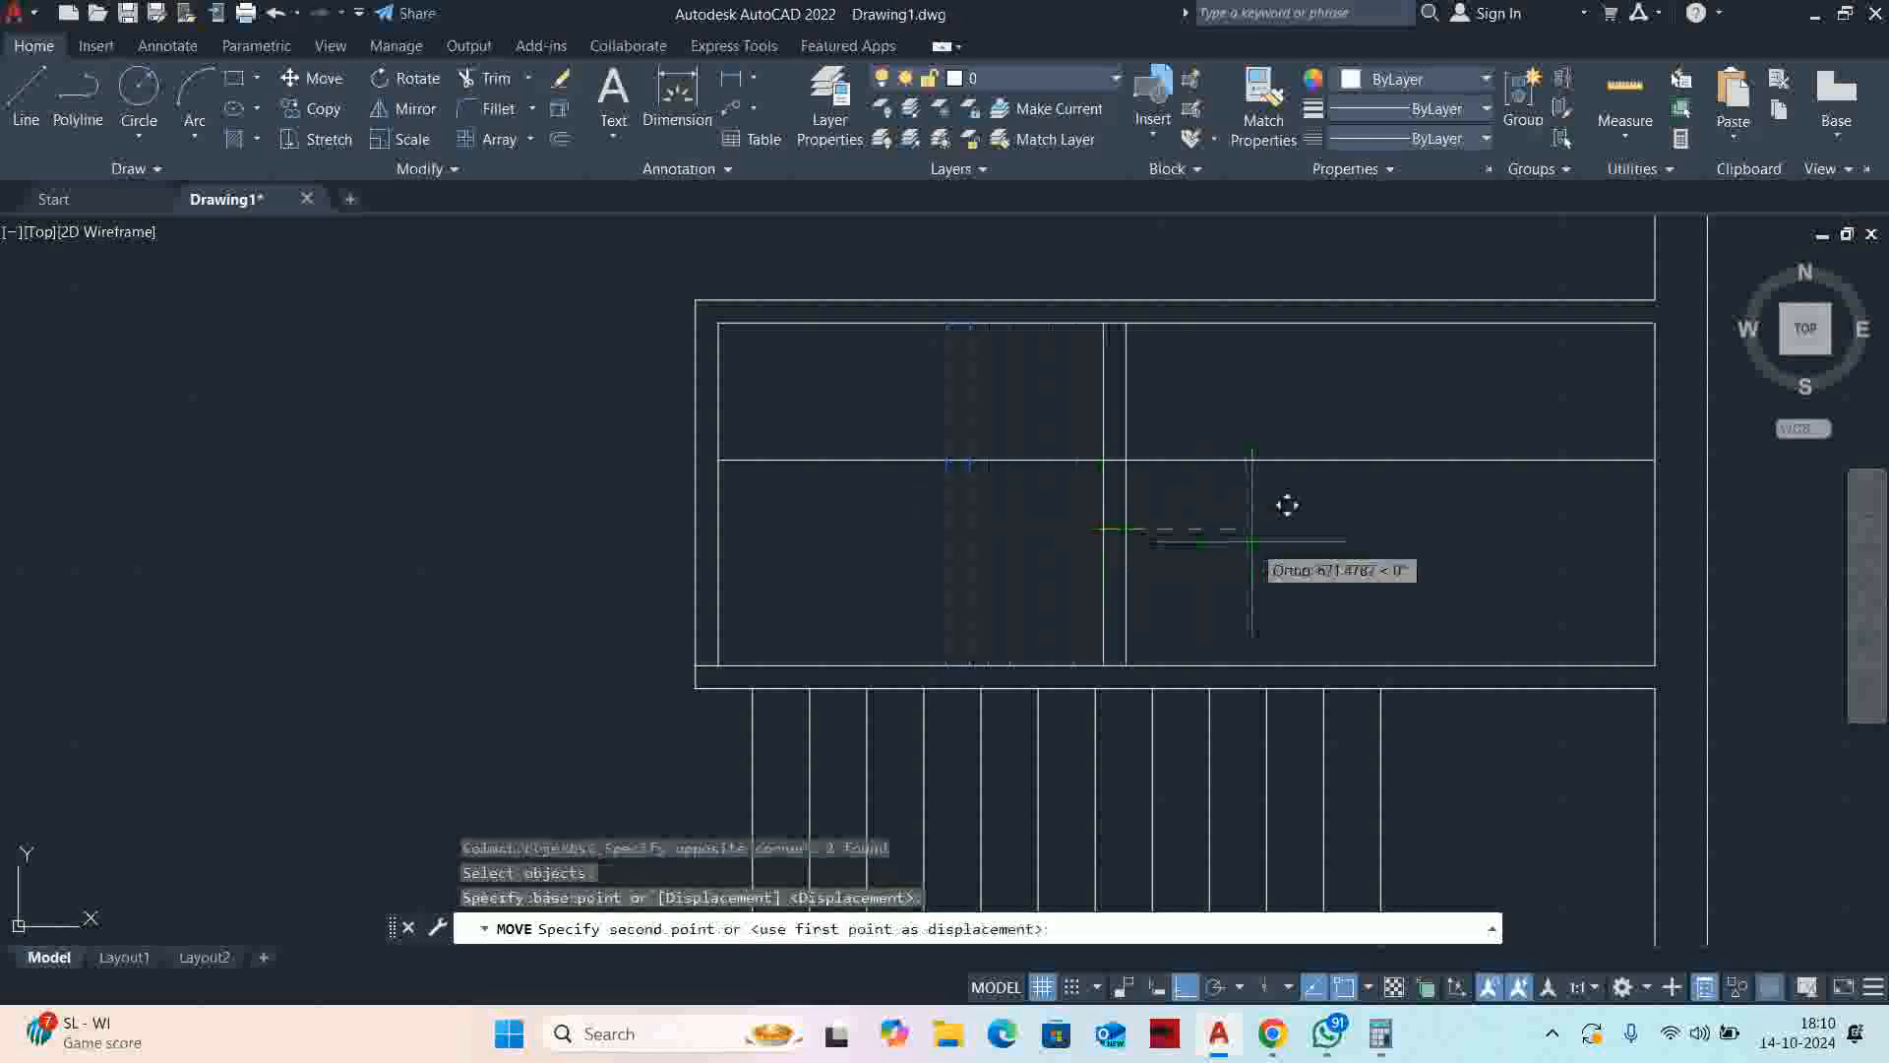
text(100)
key(Return)
key(Escape)
key(Escape)
key(Escape)
middle_drag(891, 545, 935, 533)
key(Return)
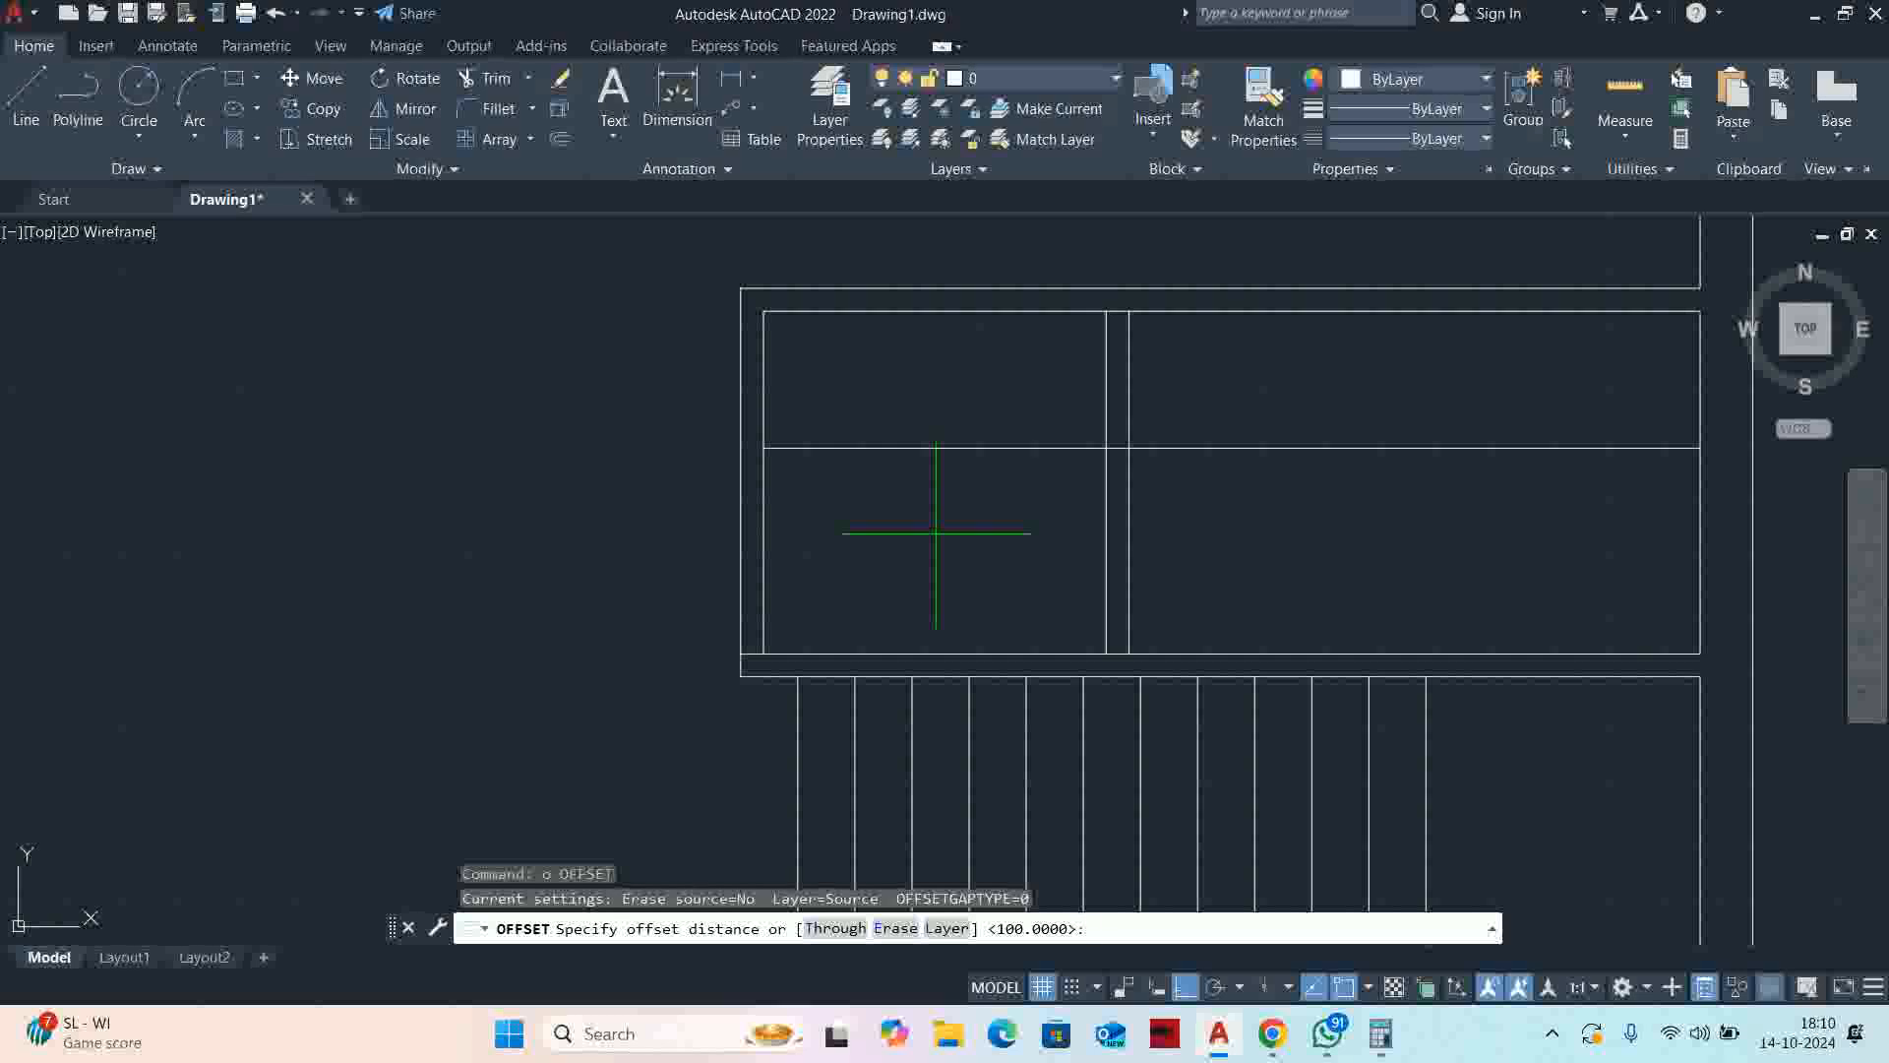
click(886, 449)
key(Escape)
key(Escape)
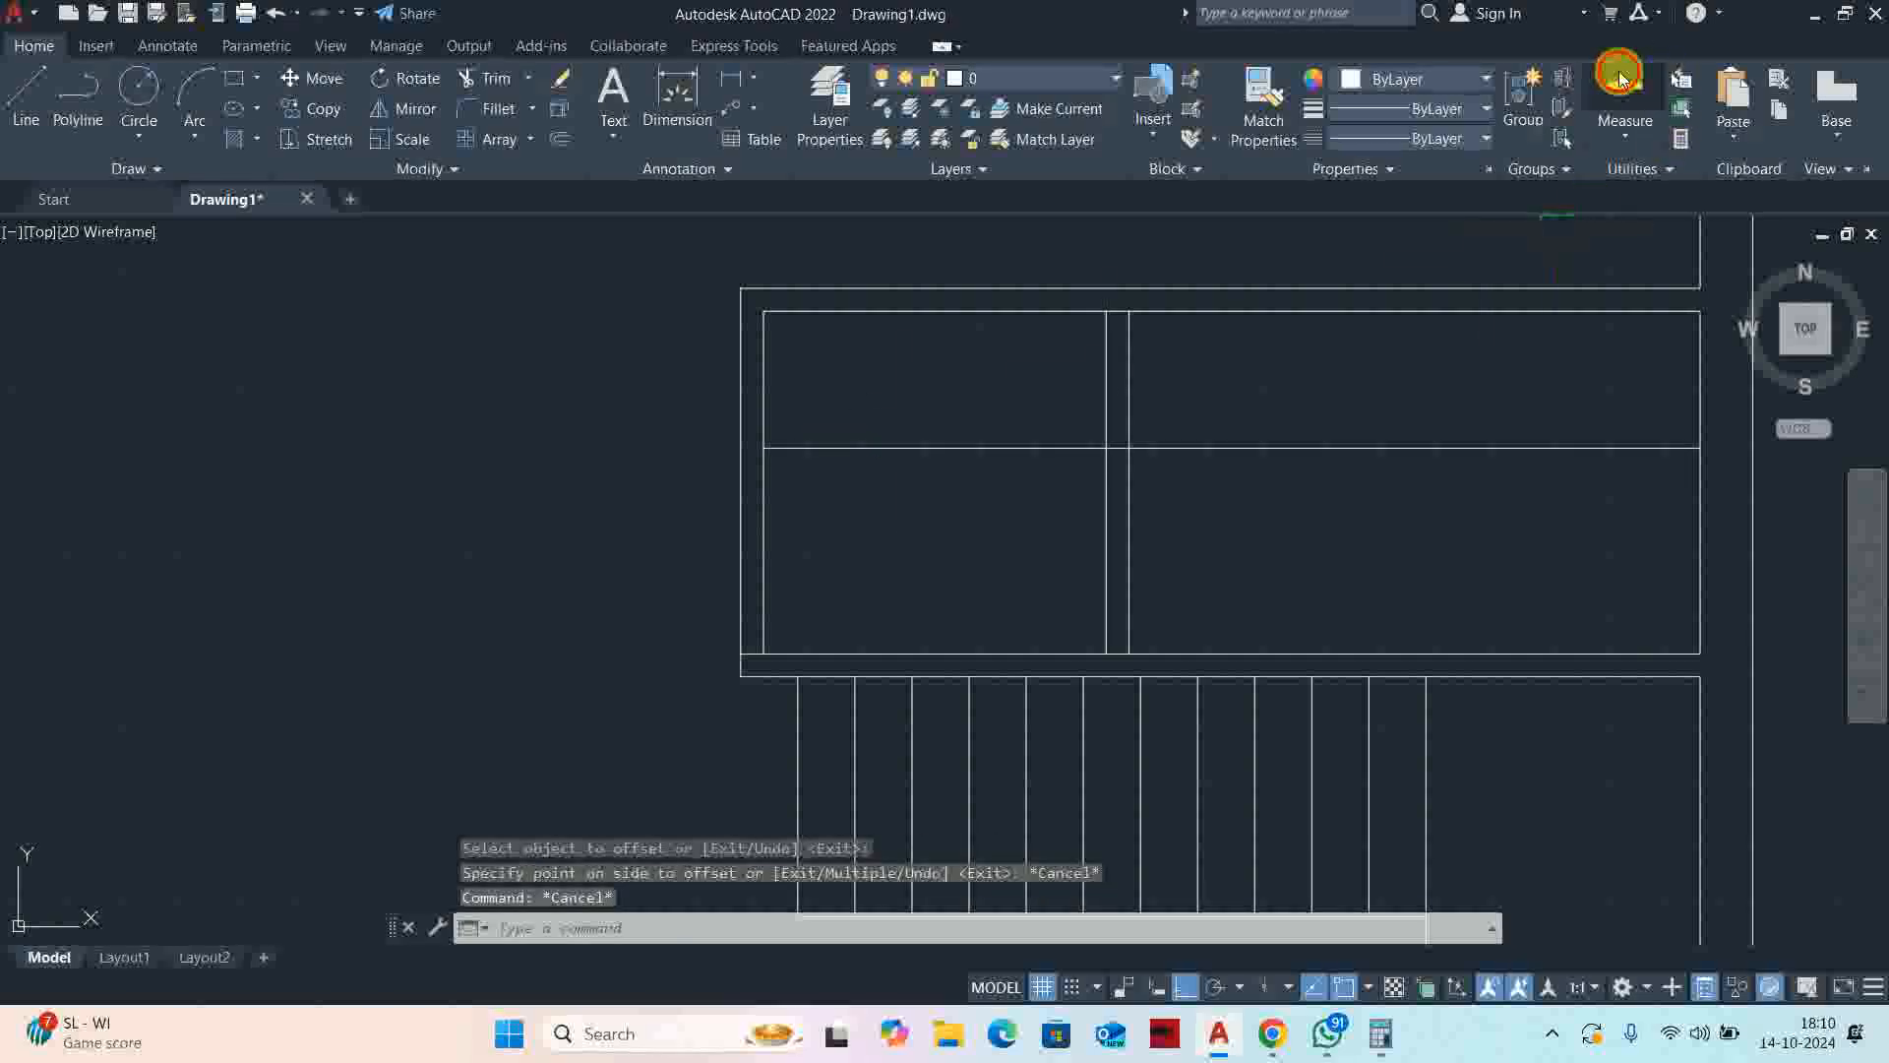
click(1624, 94)
key(Escape)
Offset the horizontal line inside the small room 50 downward
text(o)
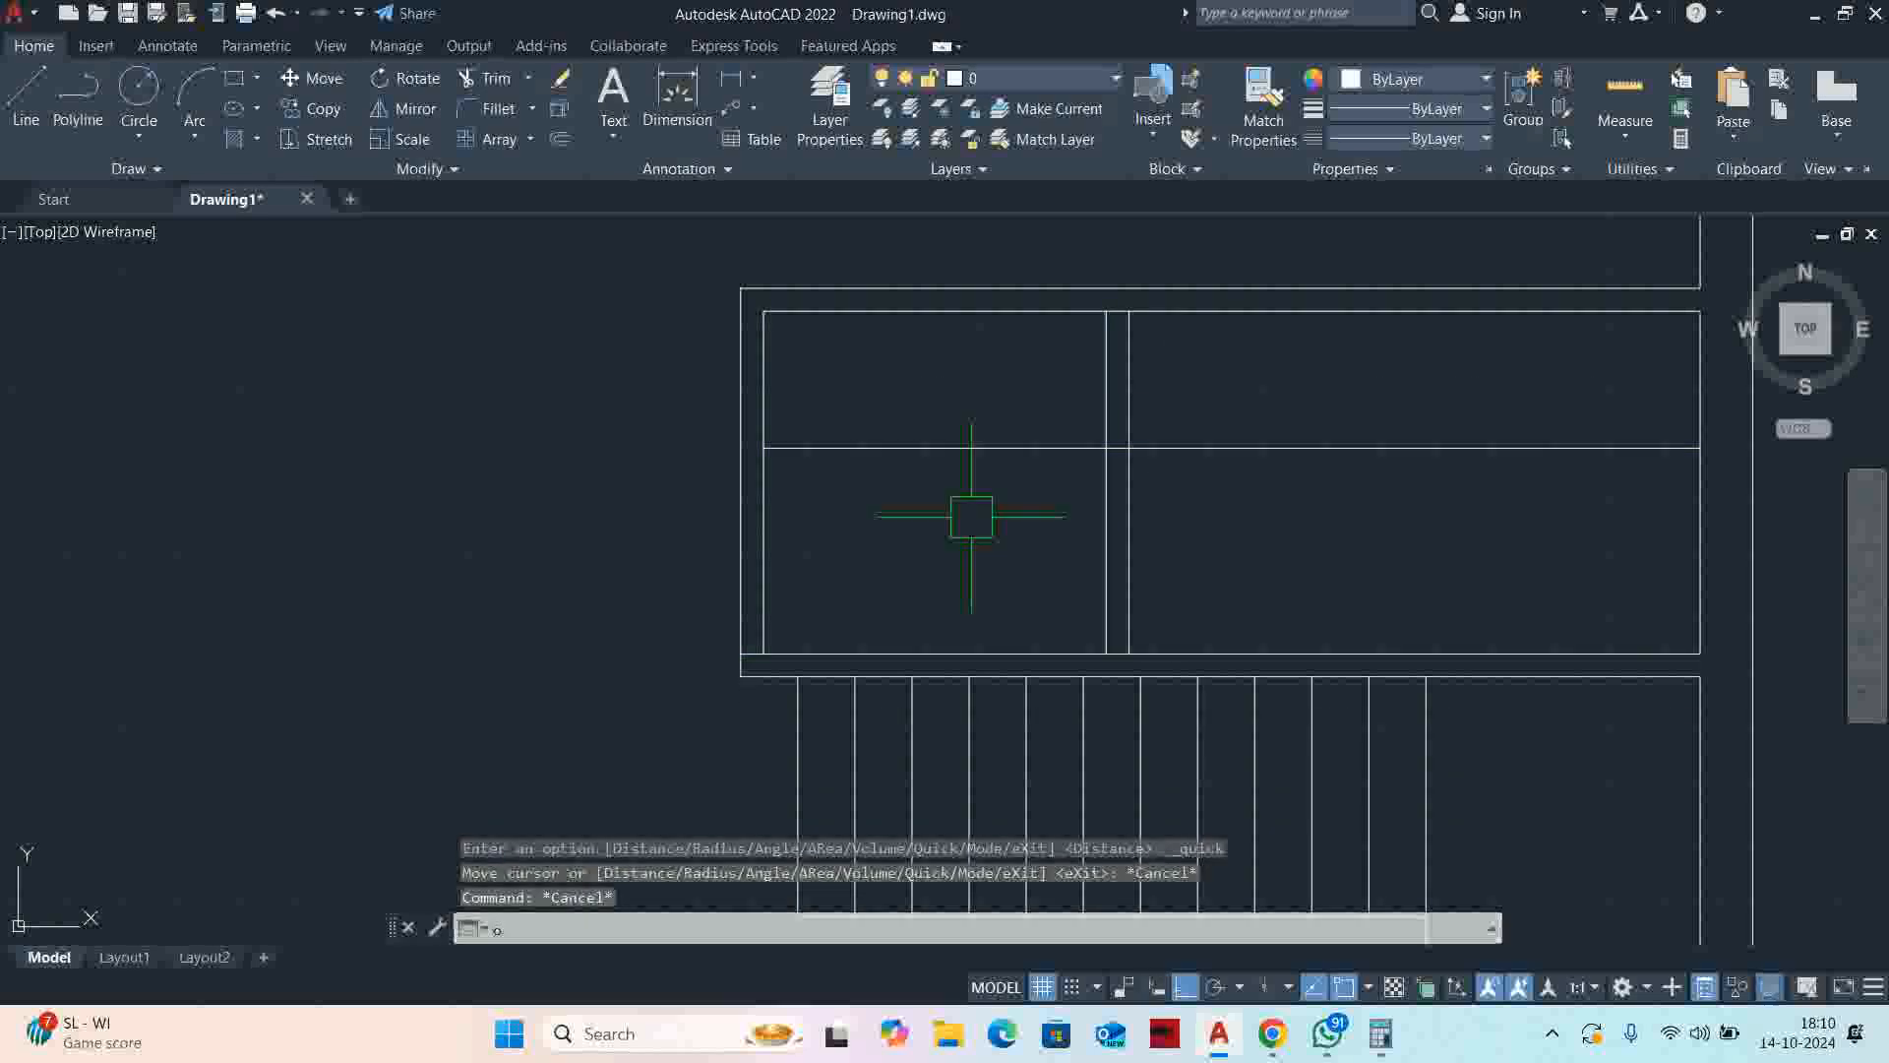
key(Return)
text(5)
key(Return)
click(920, 449)
click(886, 522)
key(Escape)
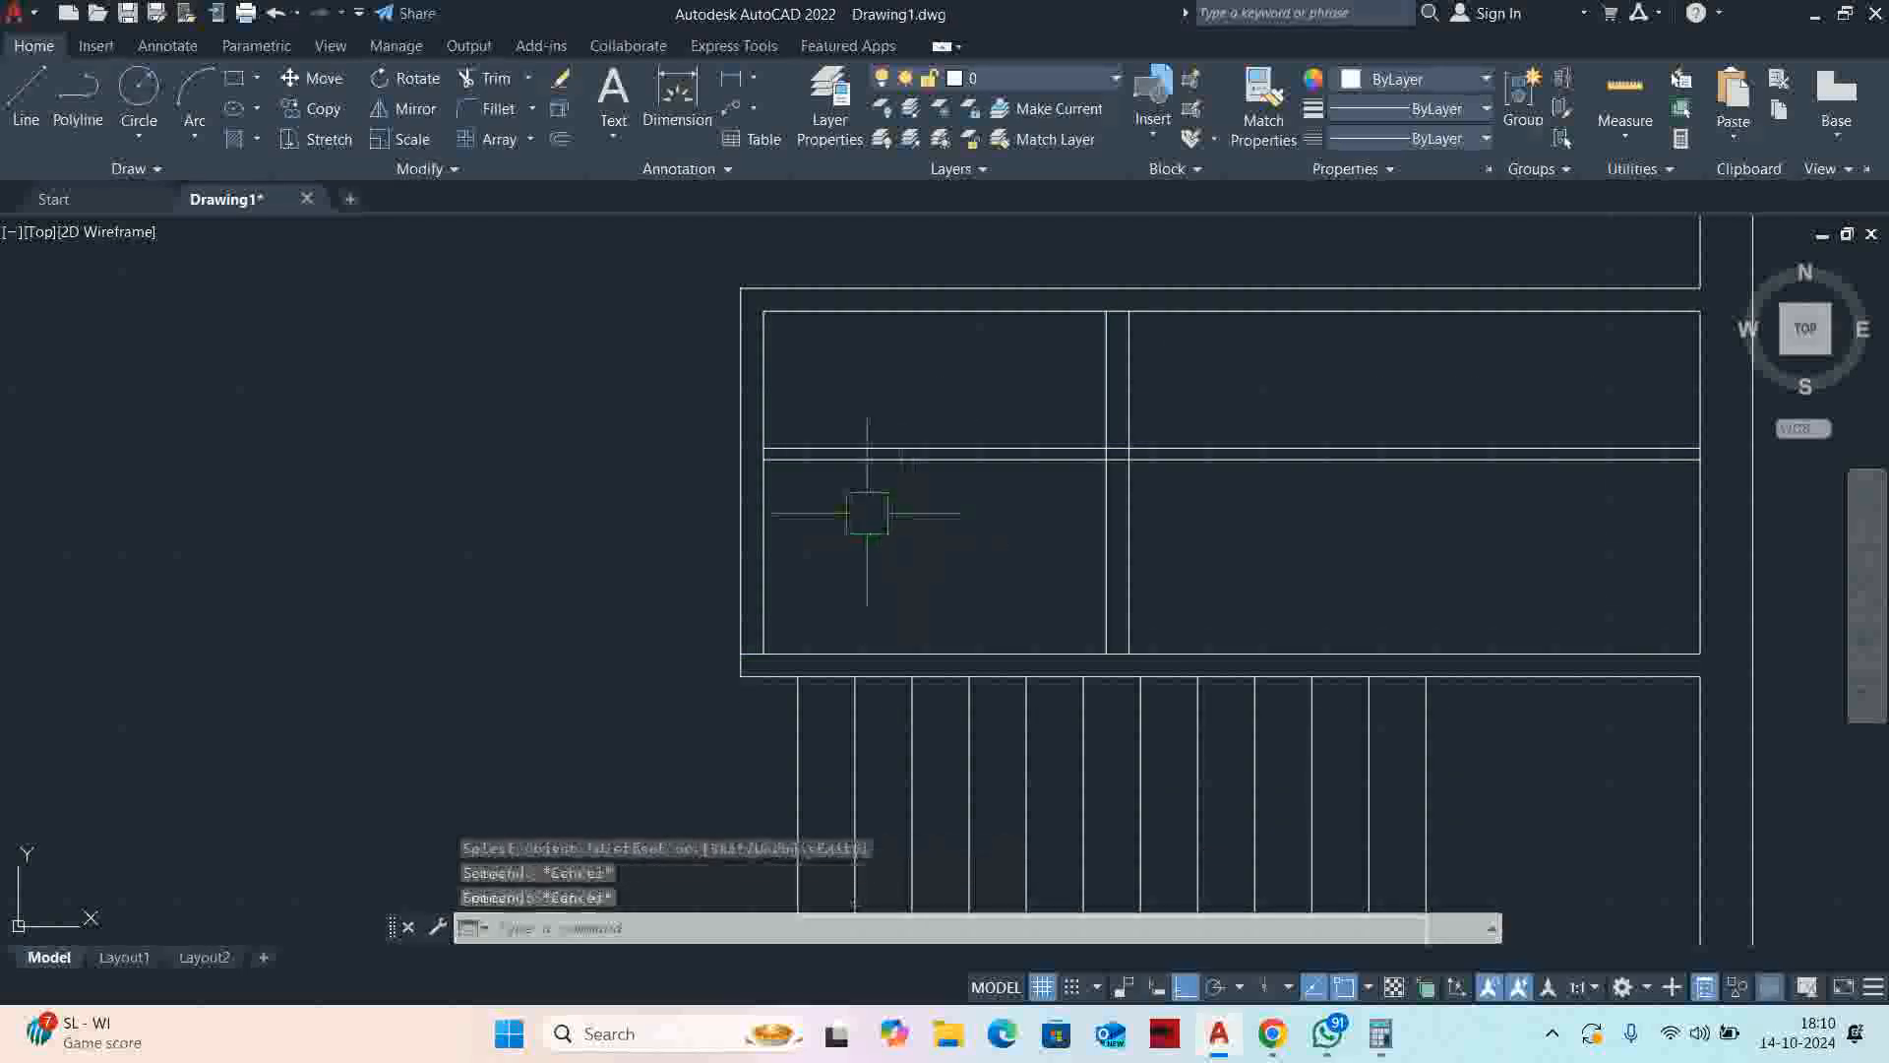
Trim the lower of the two horizontal lines between the thin partition and the right wall
text(tr)
key(Return)
scroll(1119, 447, up, 5)
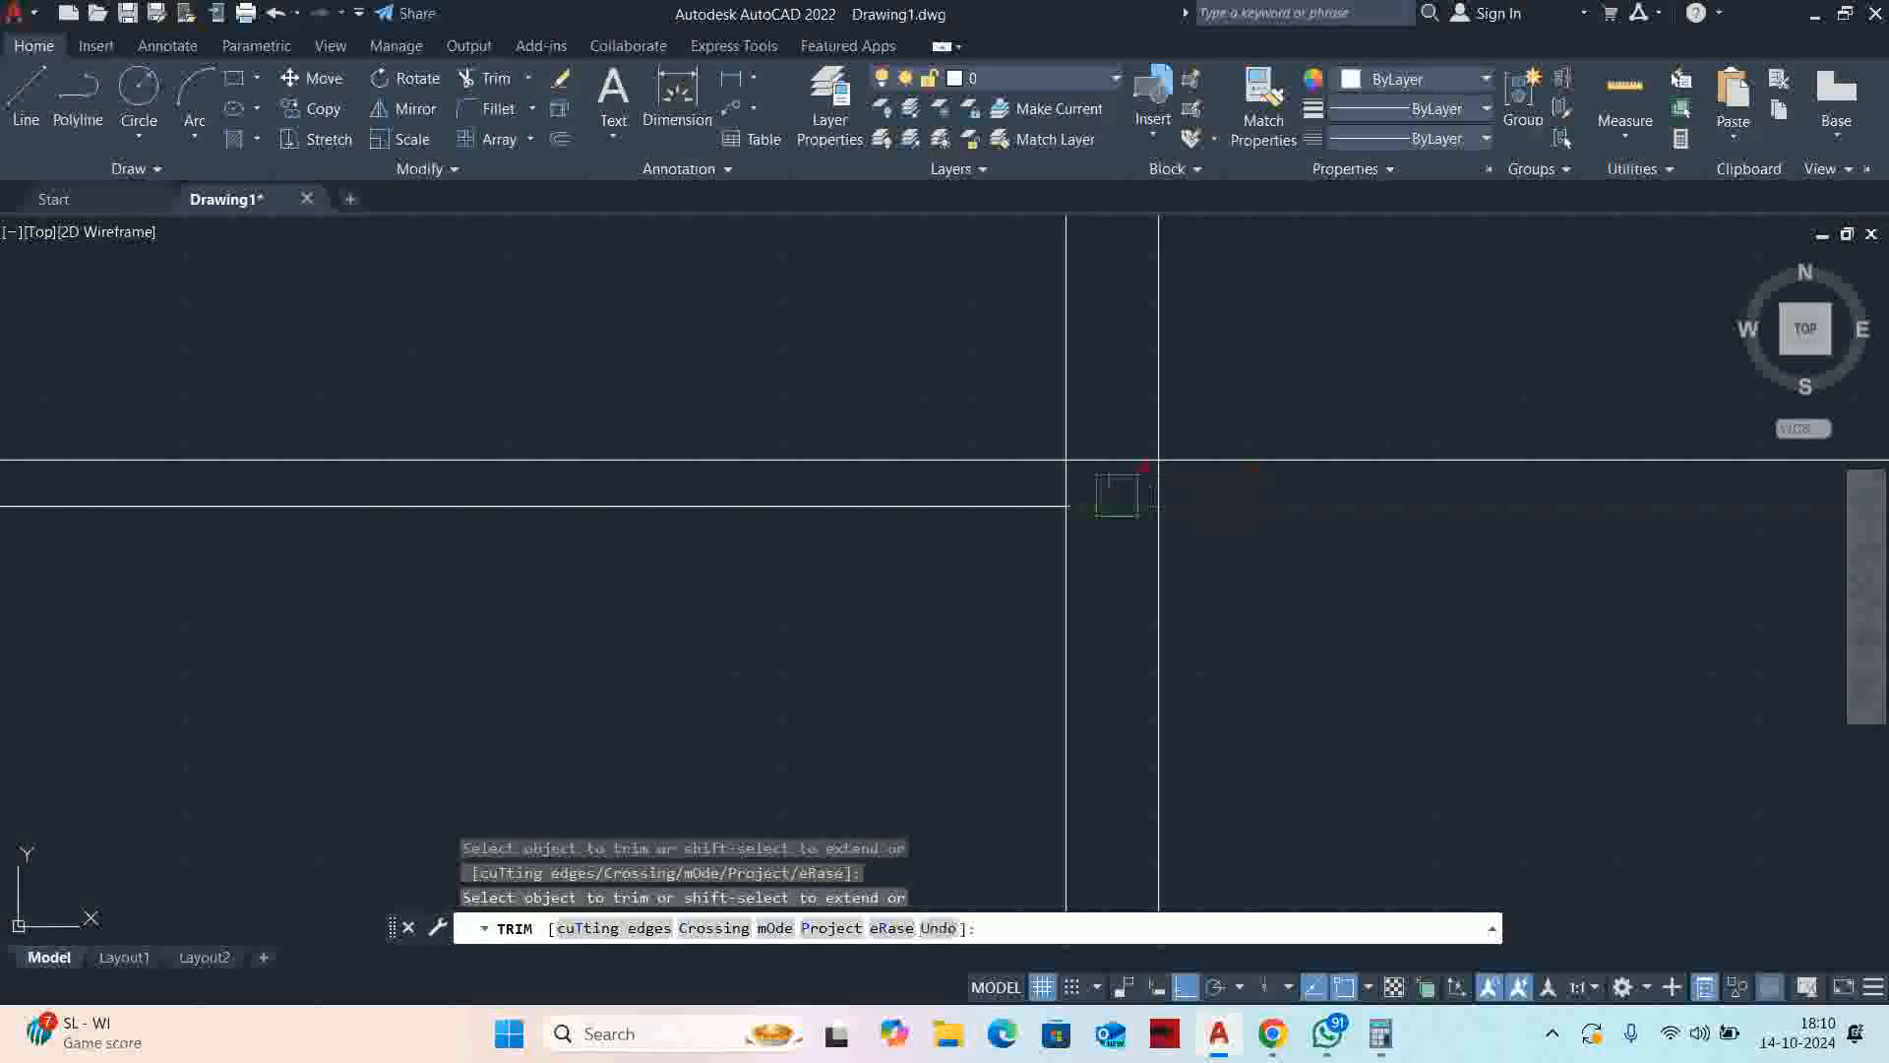
scroll(969, 500, down, 5)
key(ctrl+z)
click(790, 520)
scroll(789, 519, down, 5)
key(ctrl+z)
Trim the left wall and partition below the lower horizontal line, and remove that line's span between them
scroll(763, 531, down, 8)
scroll(660, 542, up, 2)
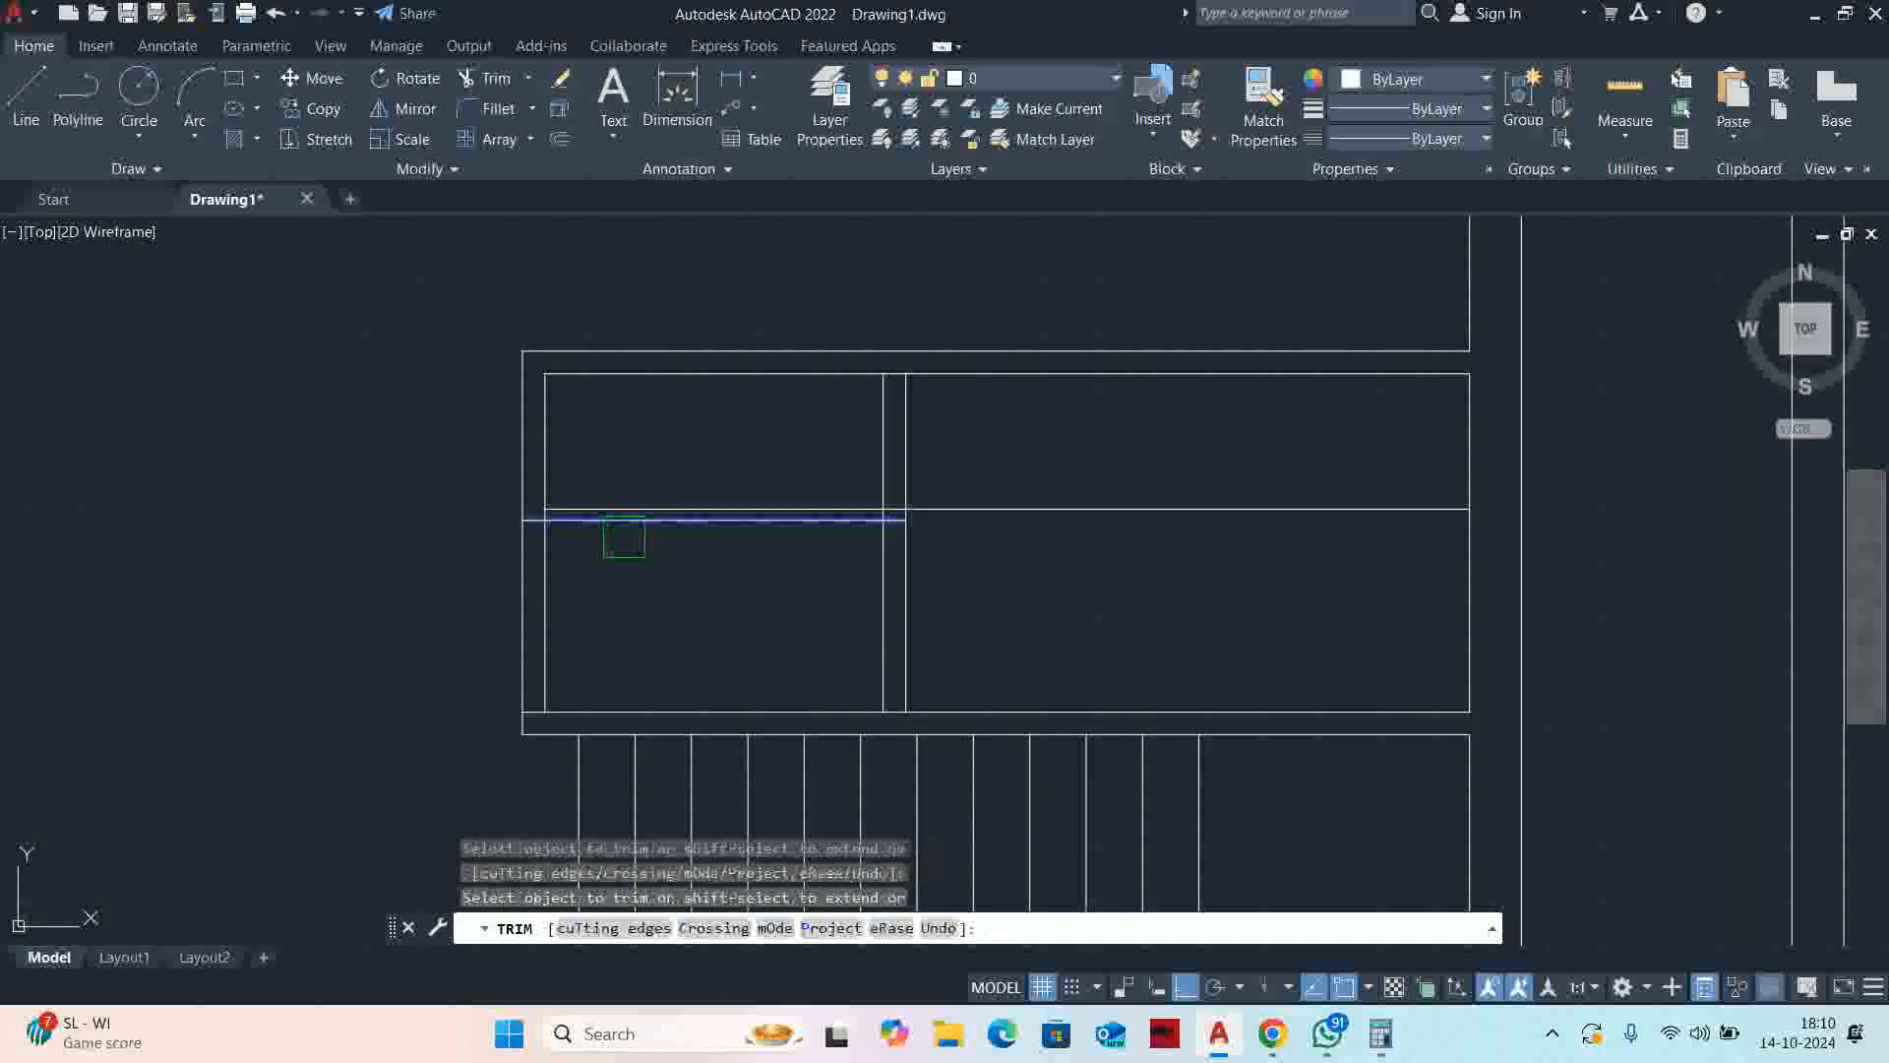
click(647, 541)
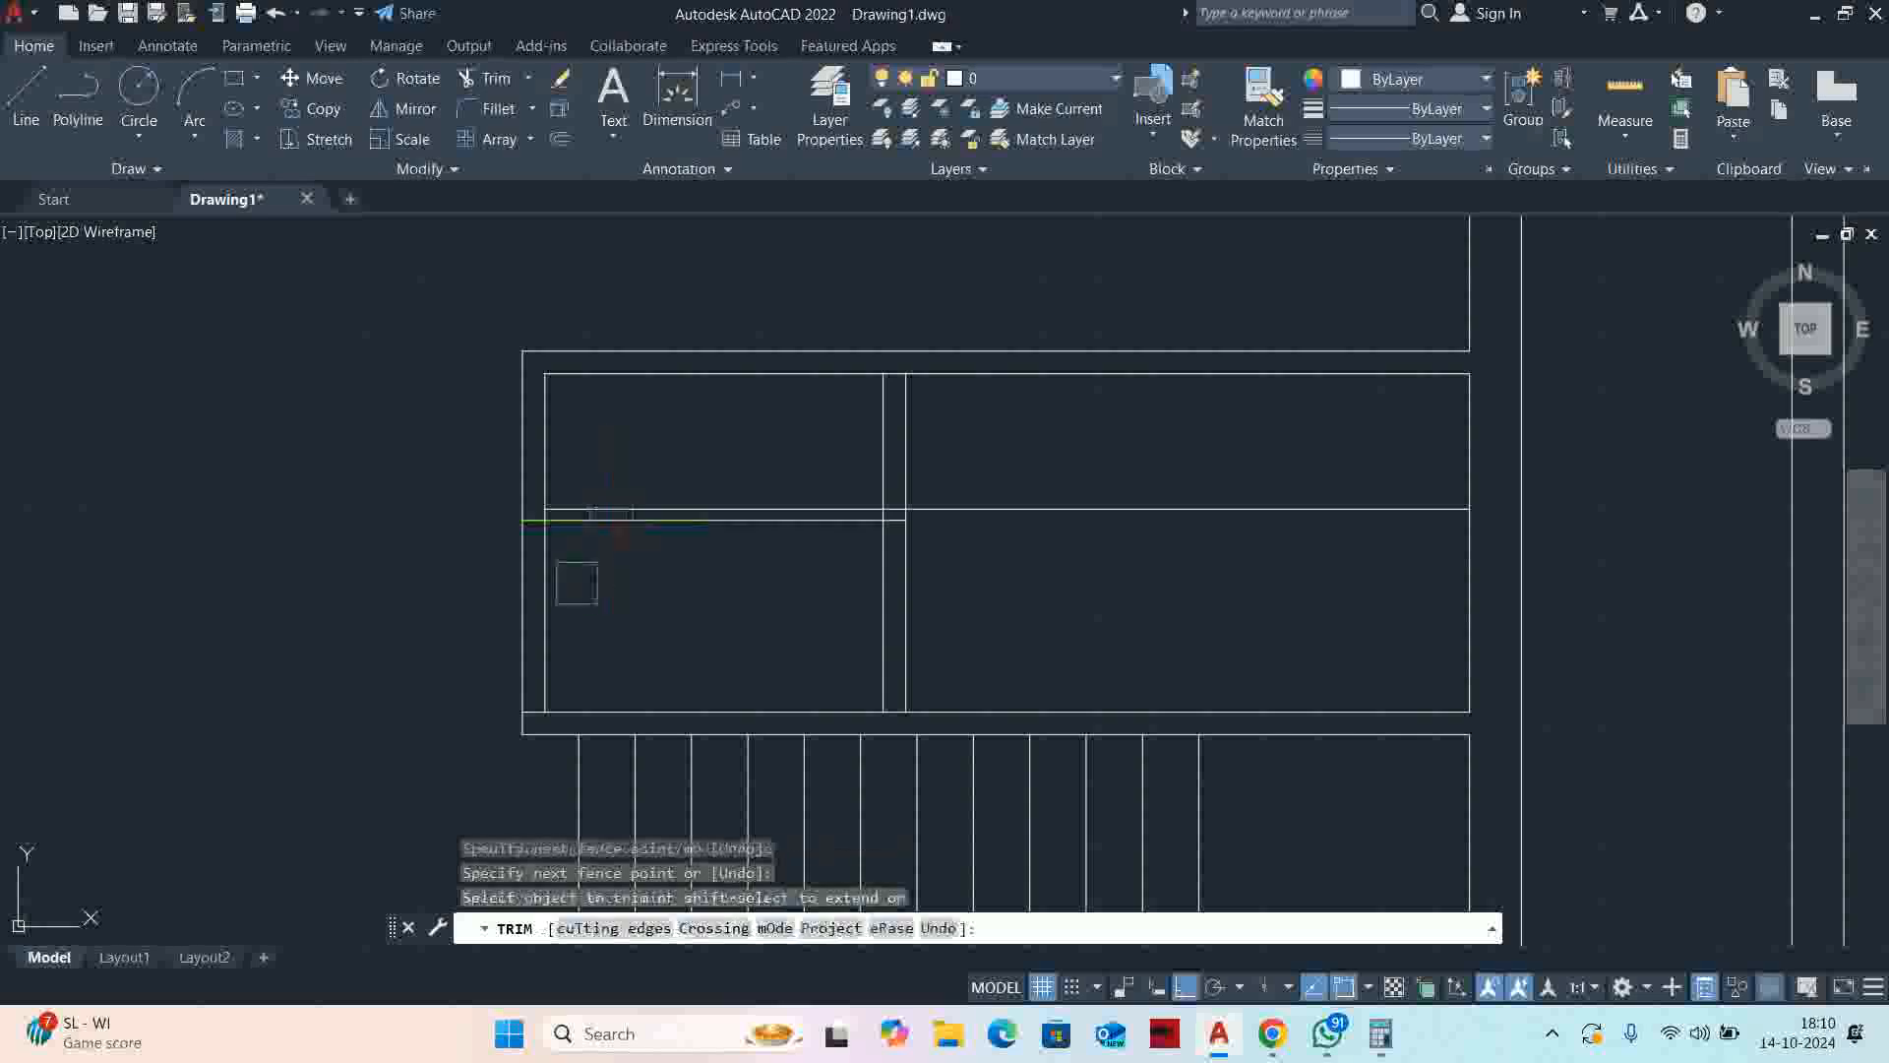
key(Return)
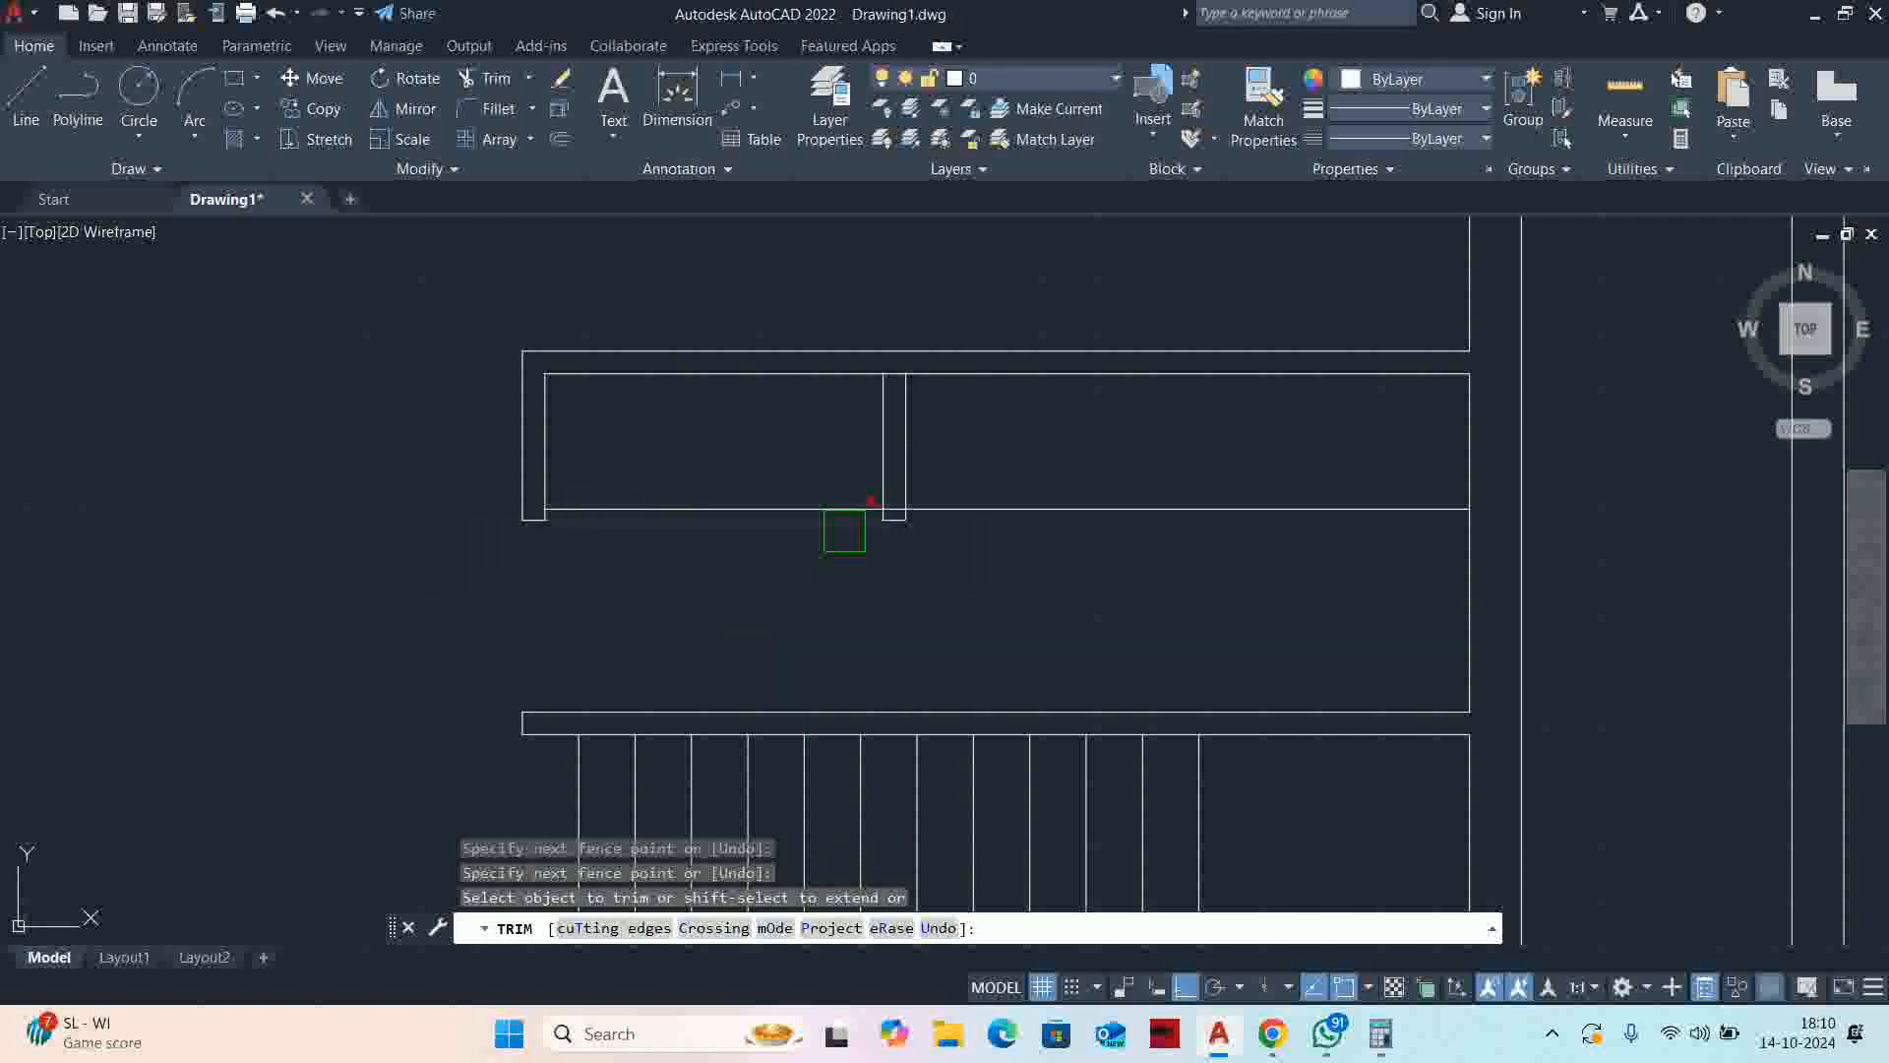
Trim the overlapping lines at the partition's junctions and the remaining horizontal line from the partition to the right wall
scroll(885, 423, up, 5)
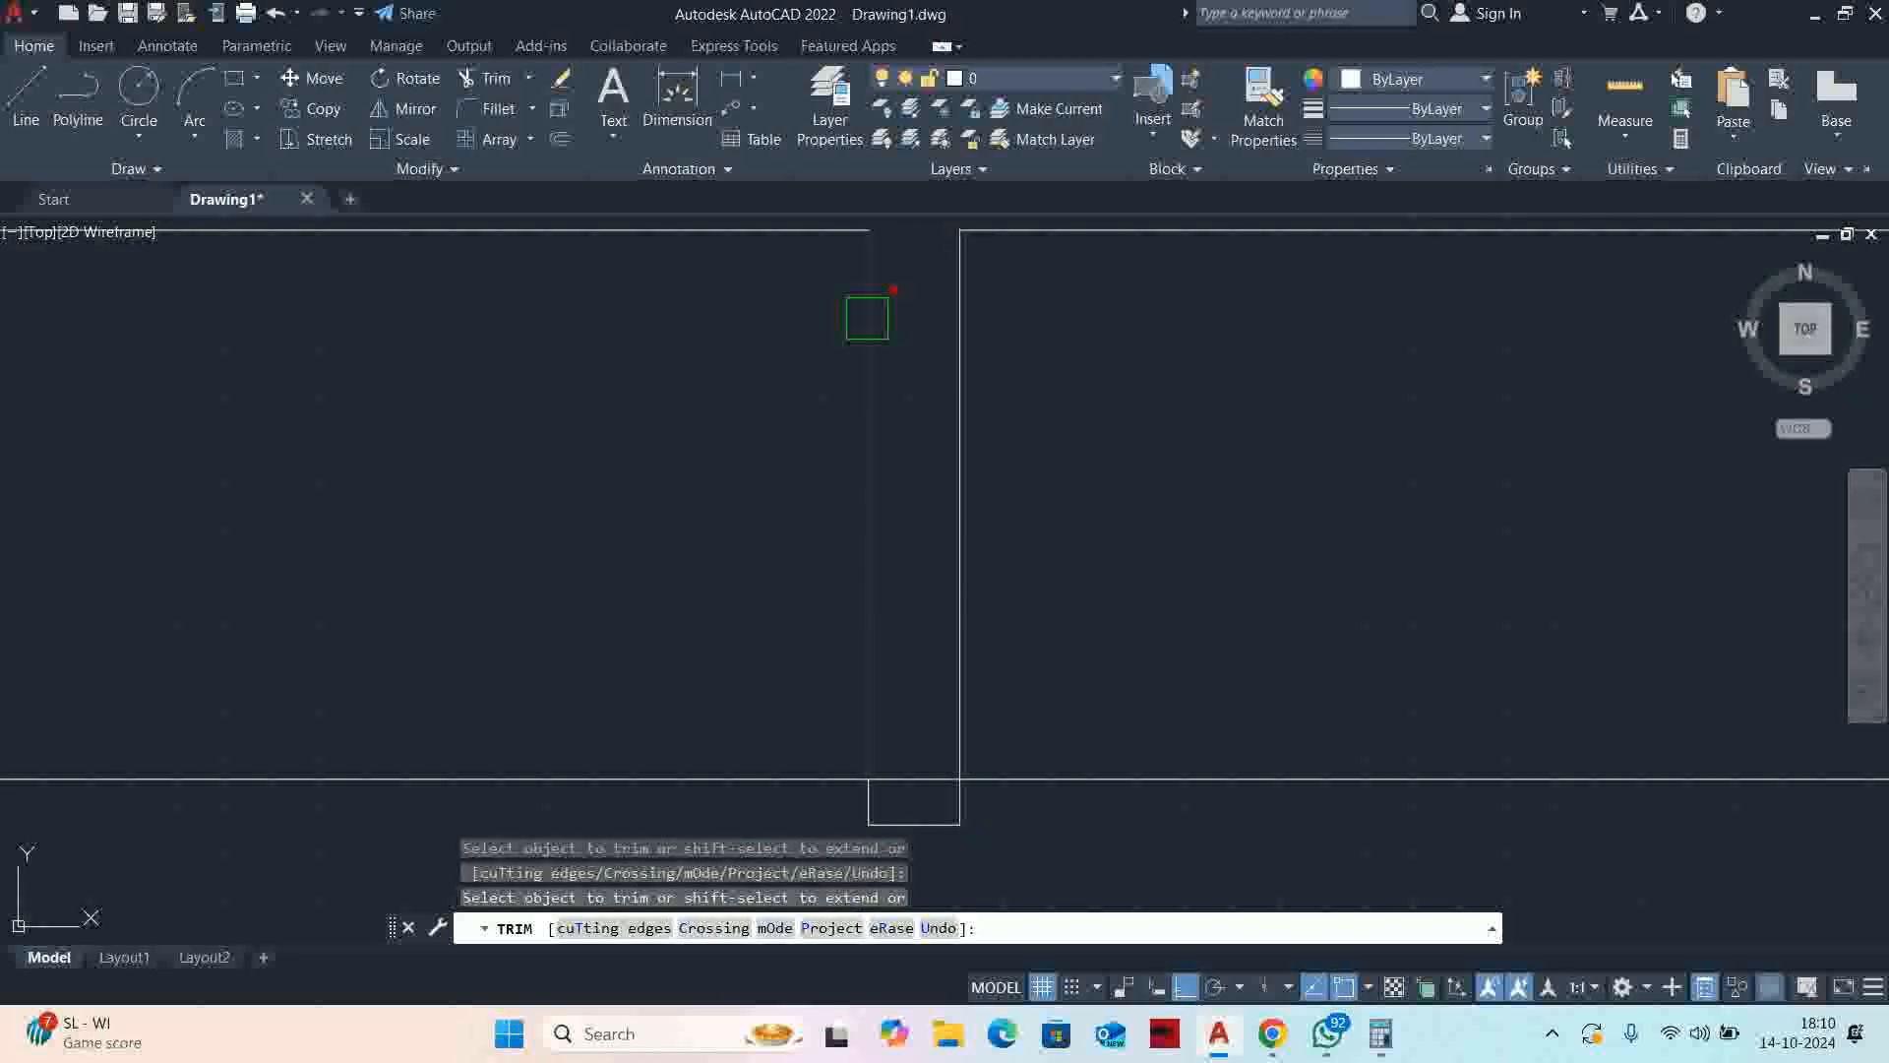
scroll(903, 522, down, 4)
scroll(882, 624, up, 4)
scroll(1045, 611, down, 3)
scroll(1057, 612, up, 1)
scroll(999, 591, up, 2)
scroll(984, 571, down, 2)
key(Escape)
key(Escape)
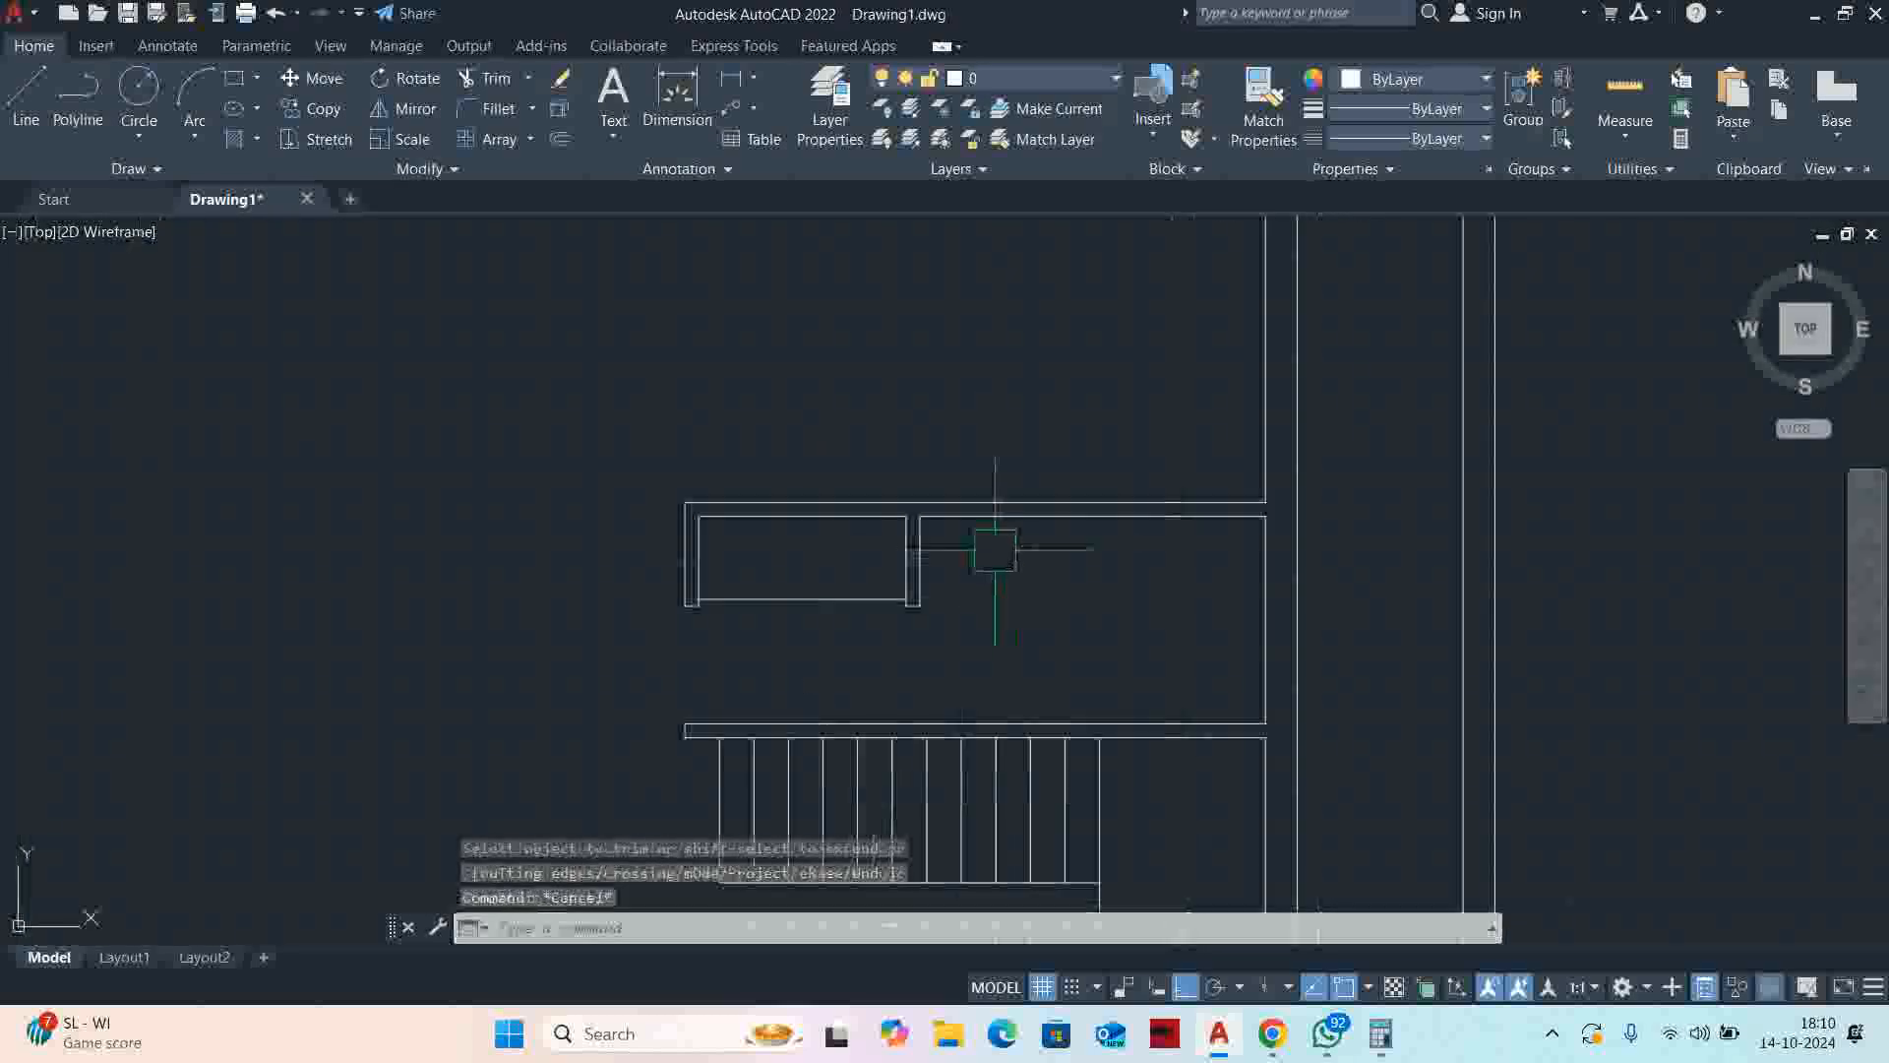
Measure the clear widths and heights of the small room above the staircase
text(dli)
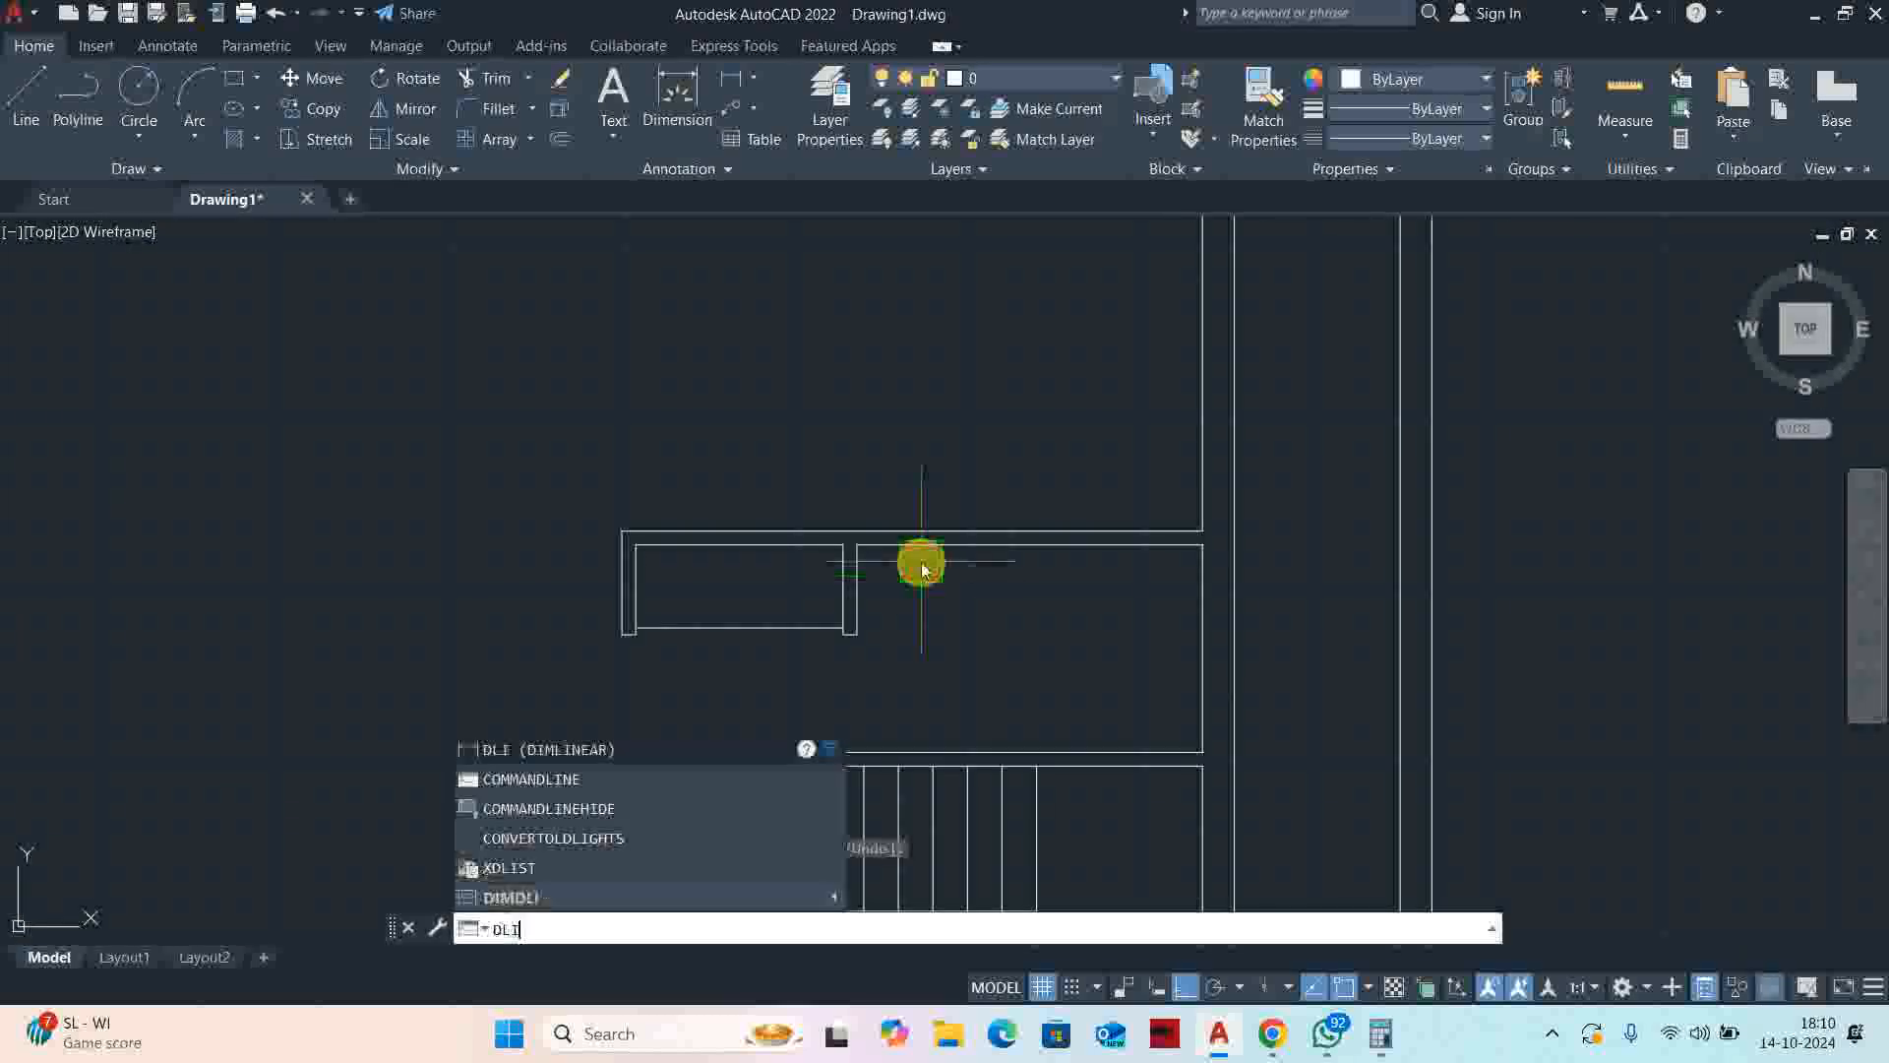
key(alt+Tab)
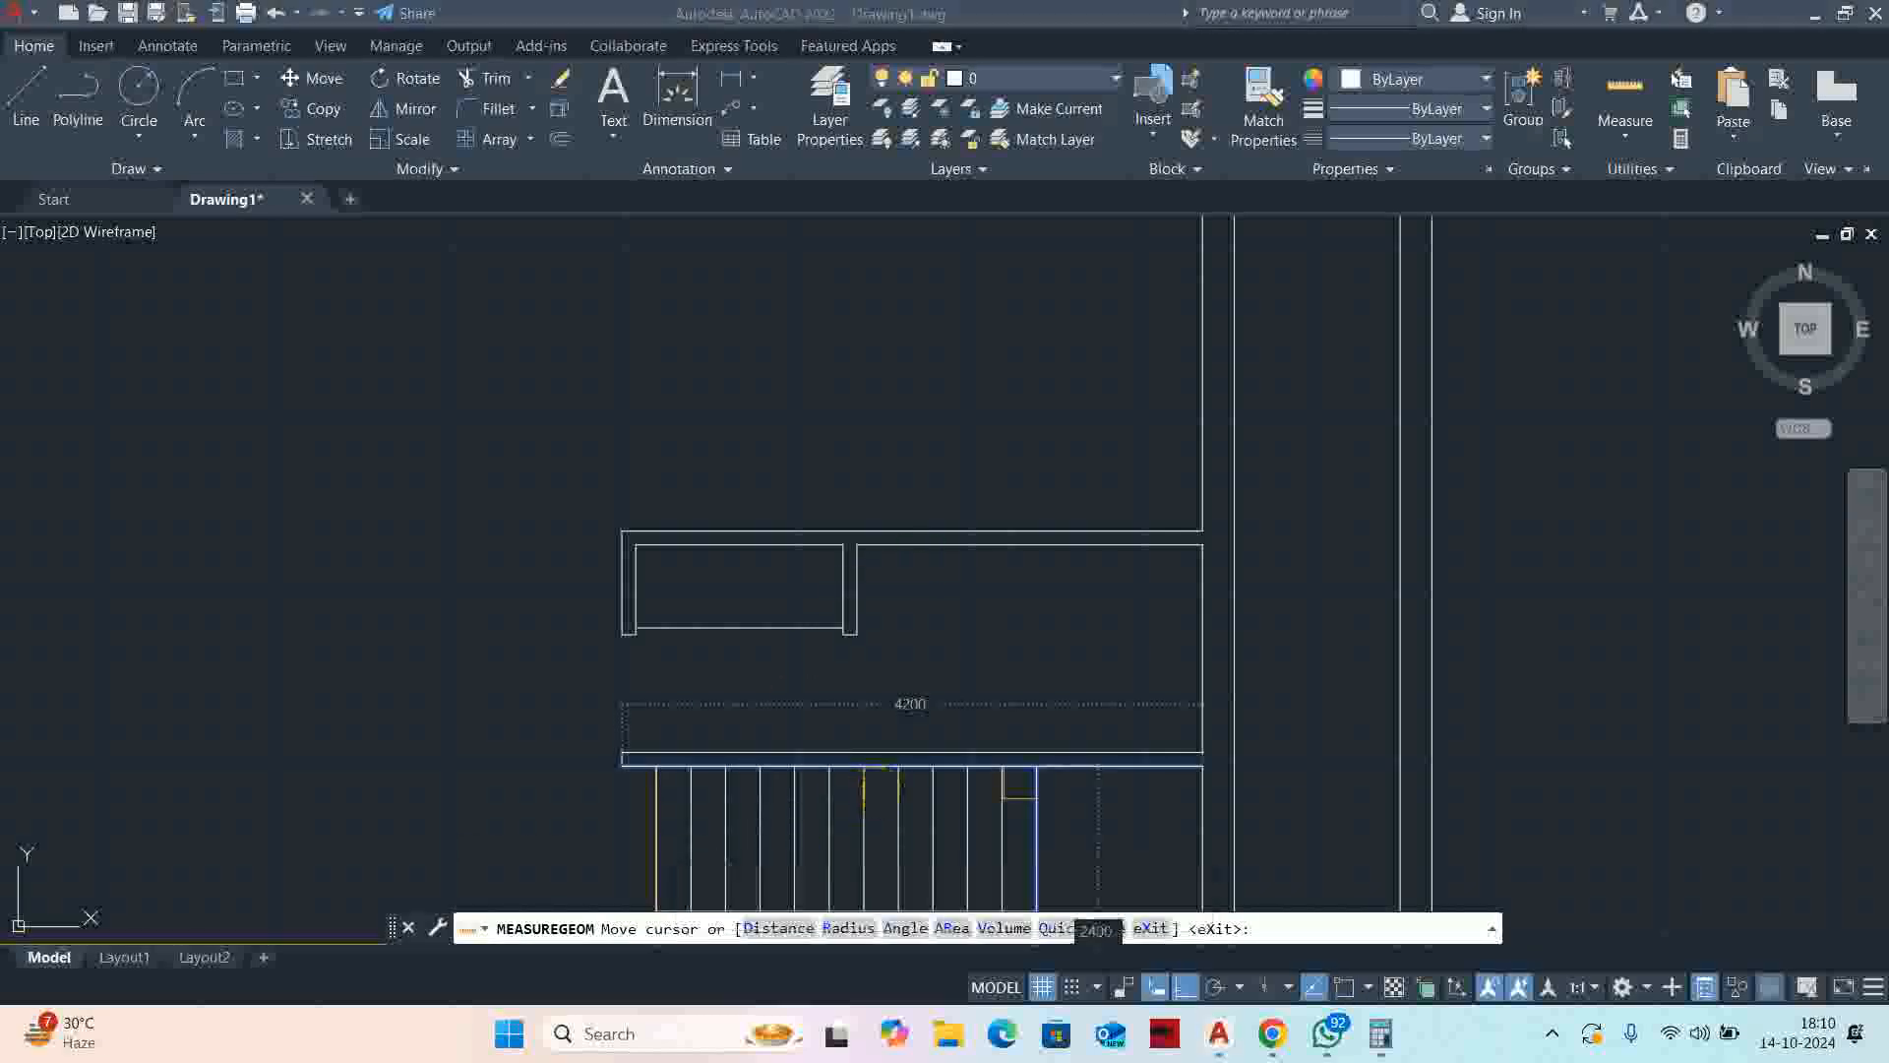
key(Escape)
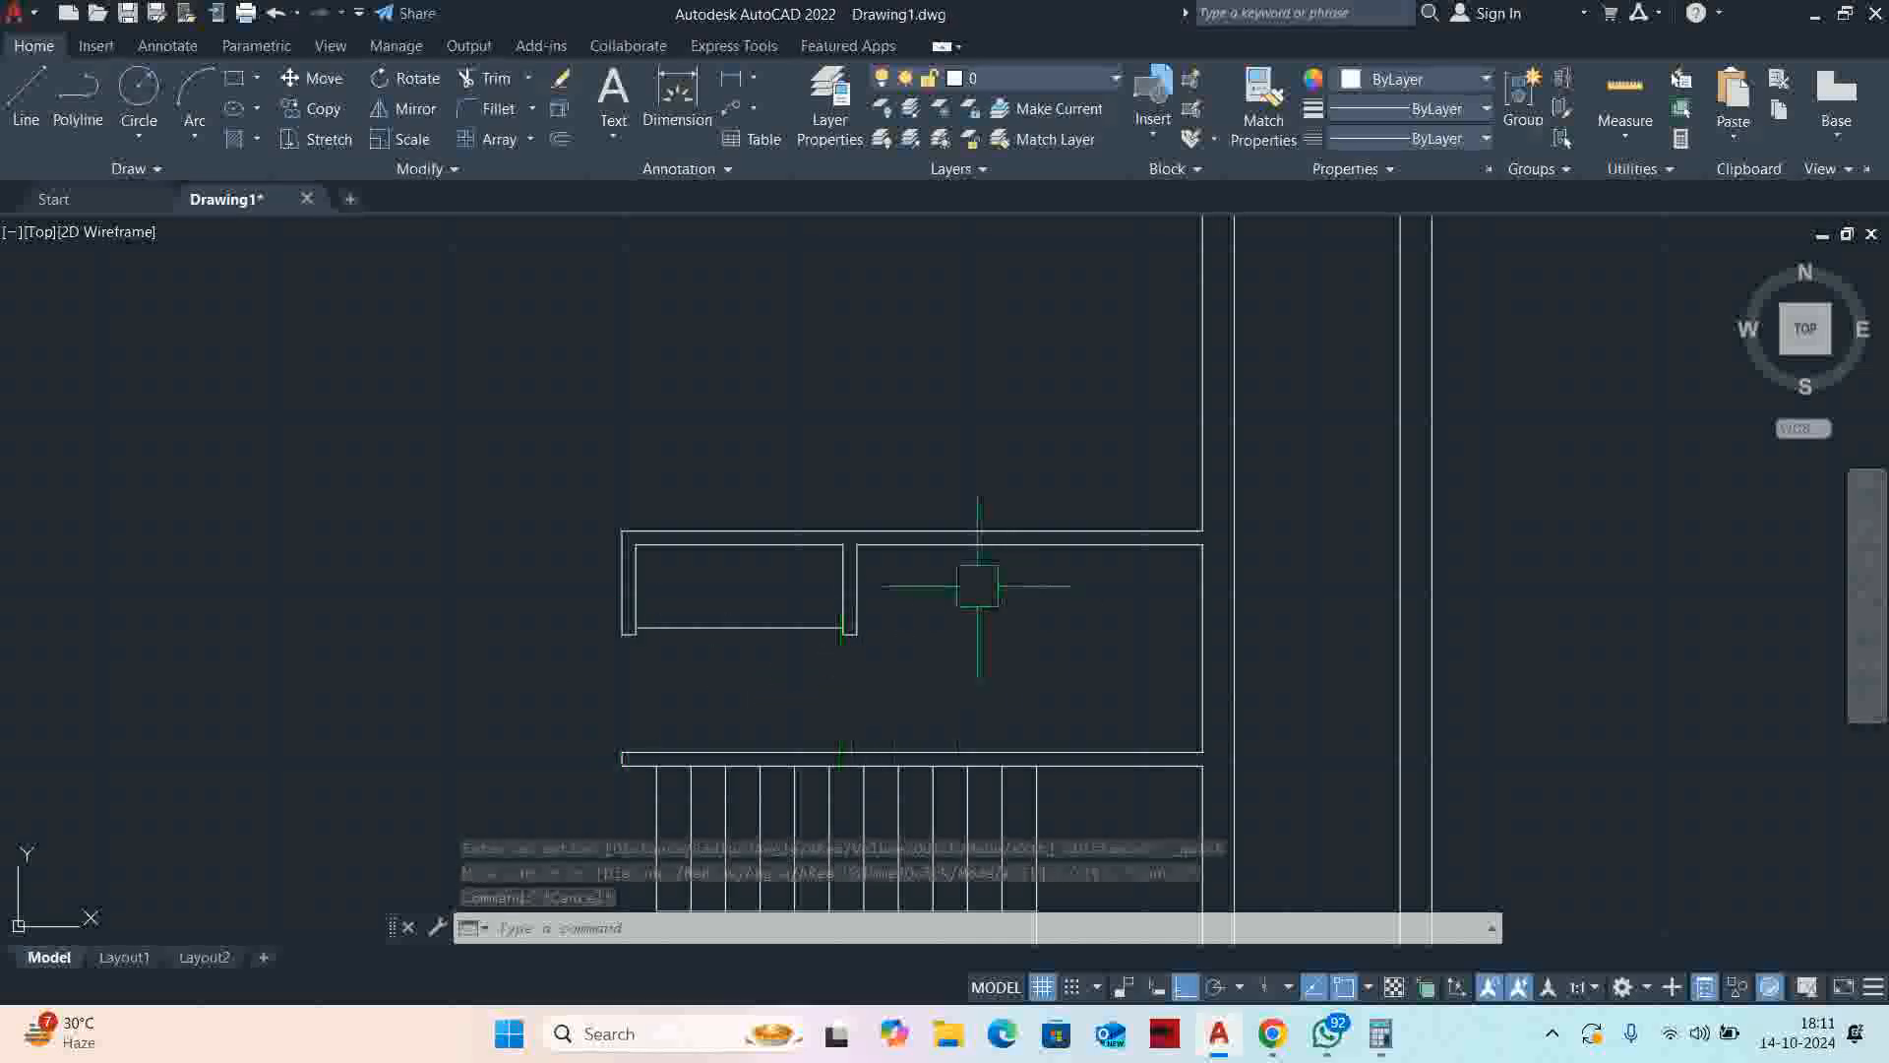
key(Escape)
key(Escape)
click(1624, 93)
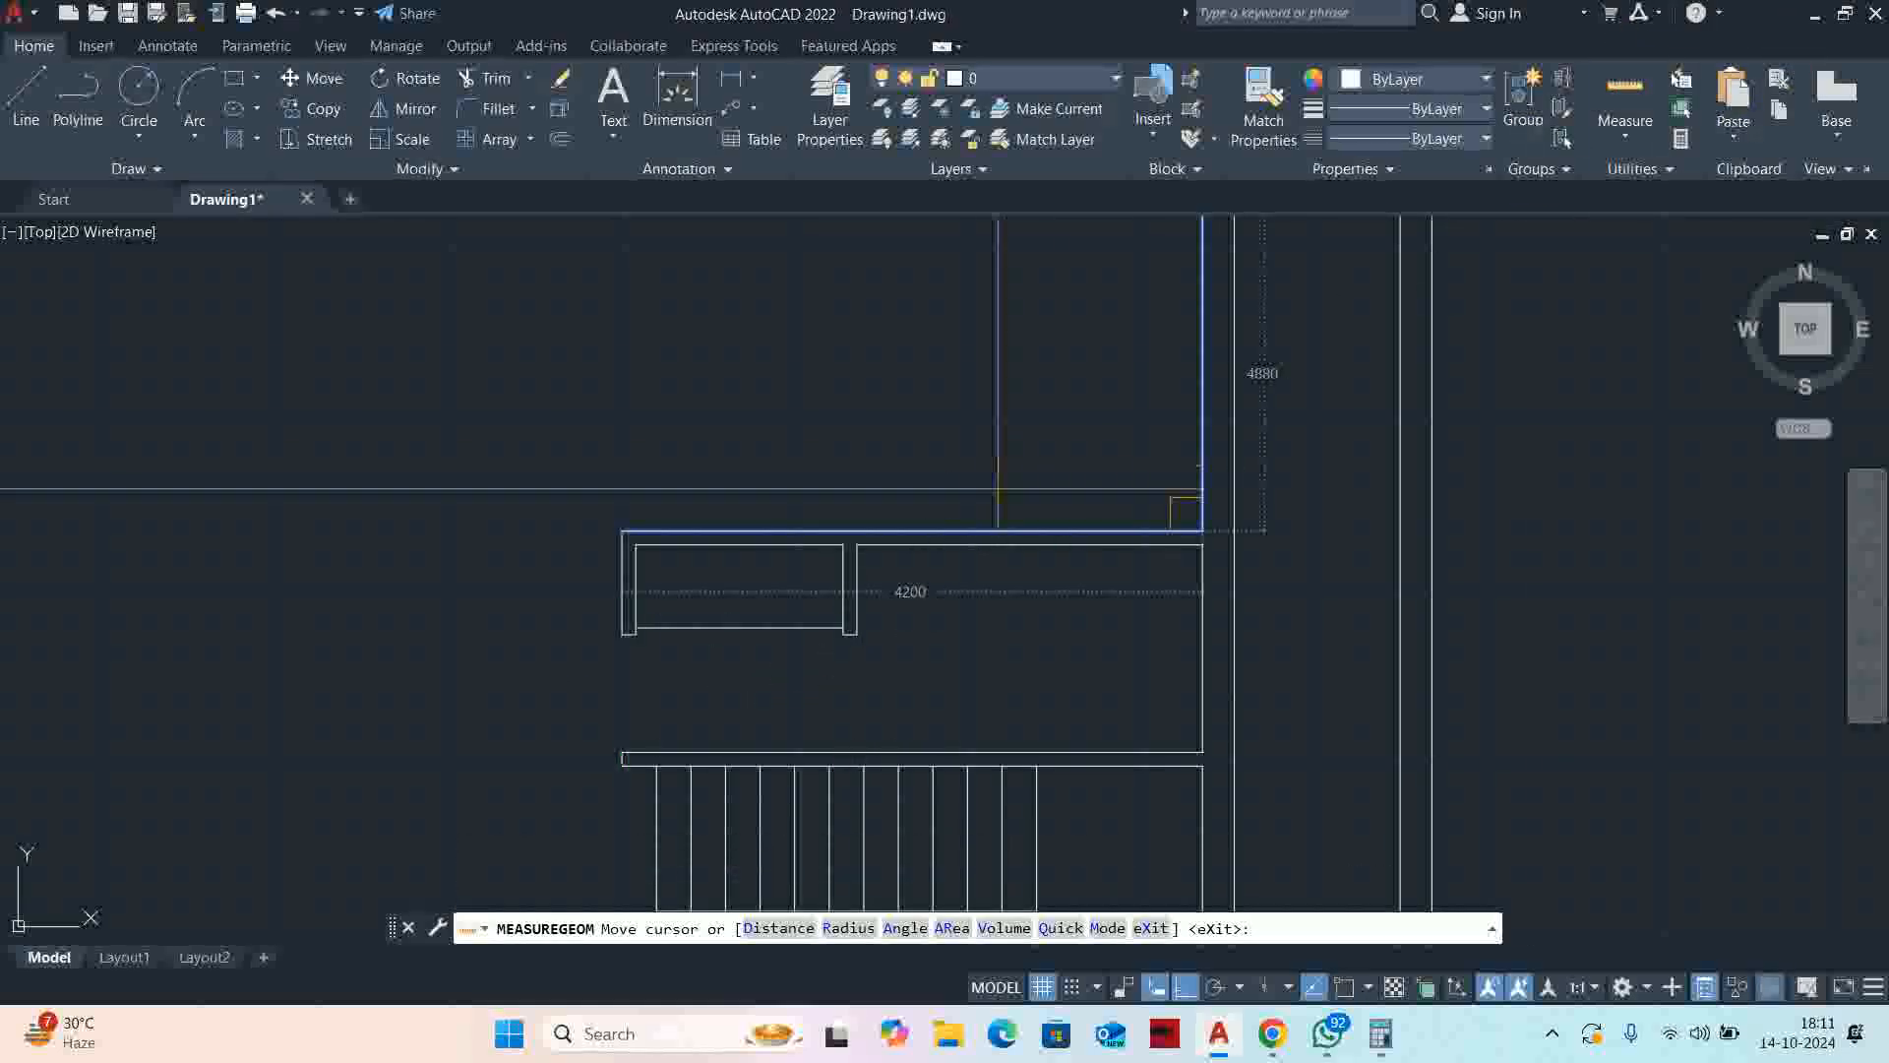
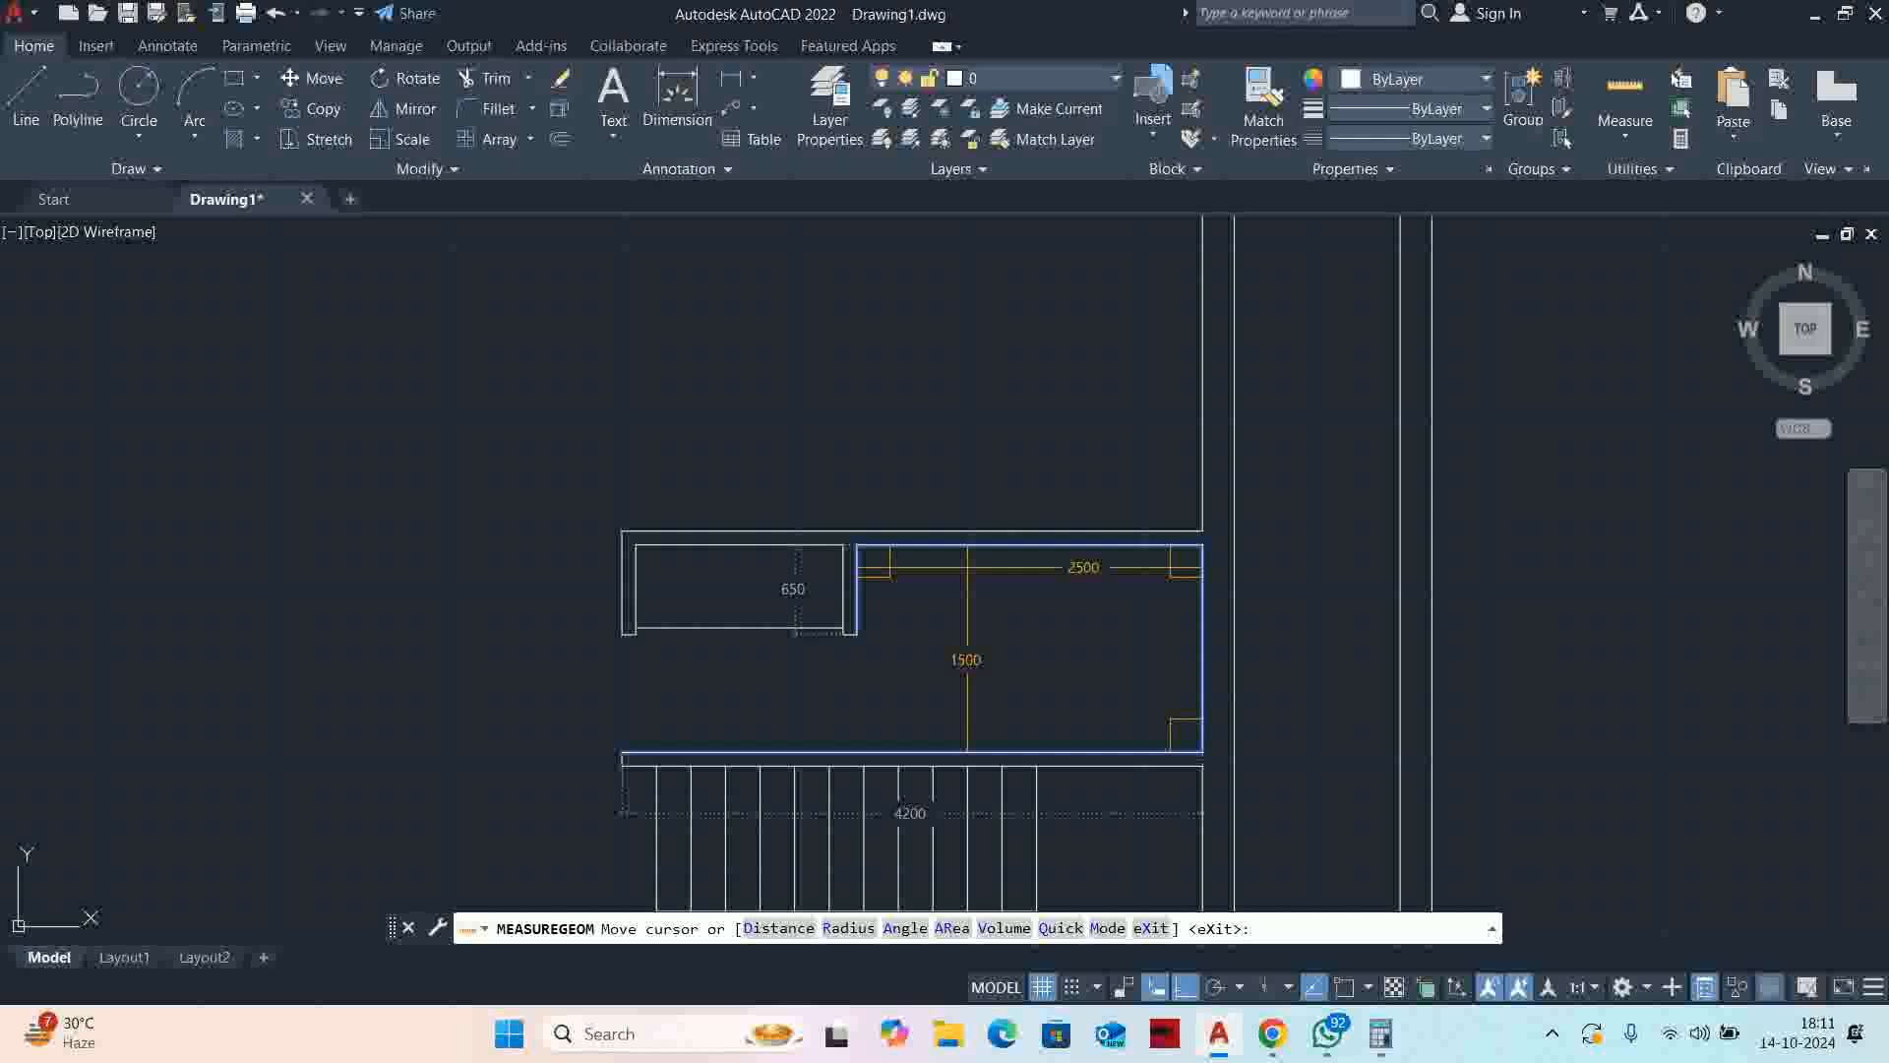
key(Escape)
key(Escape)
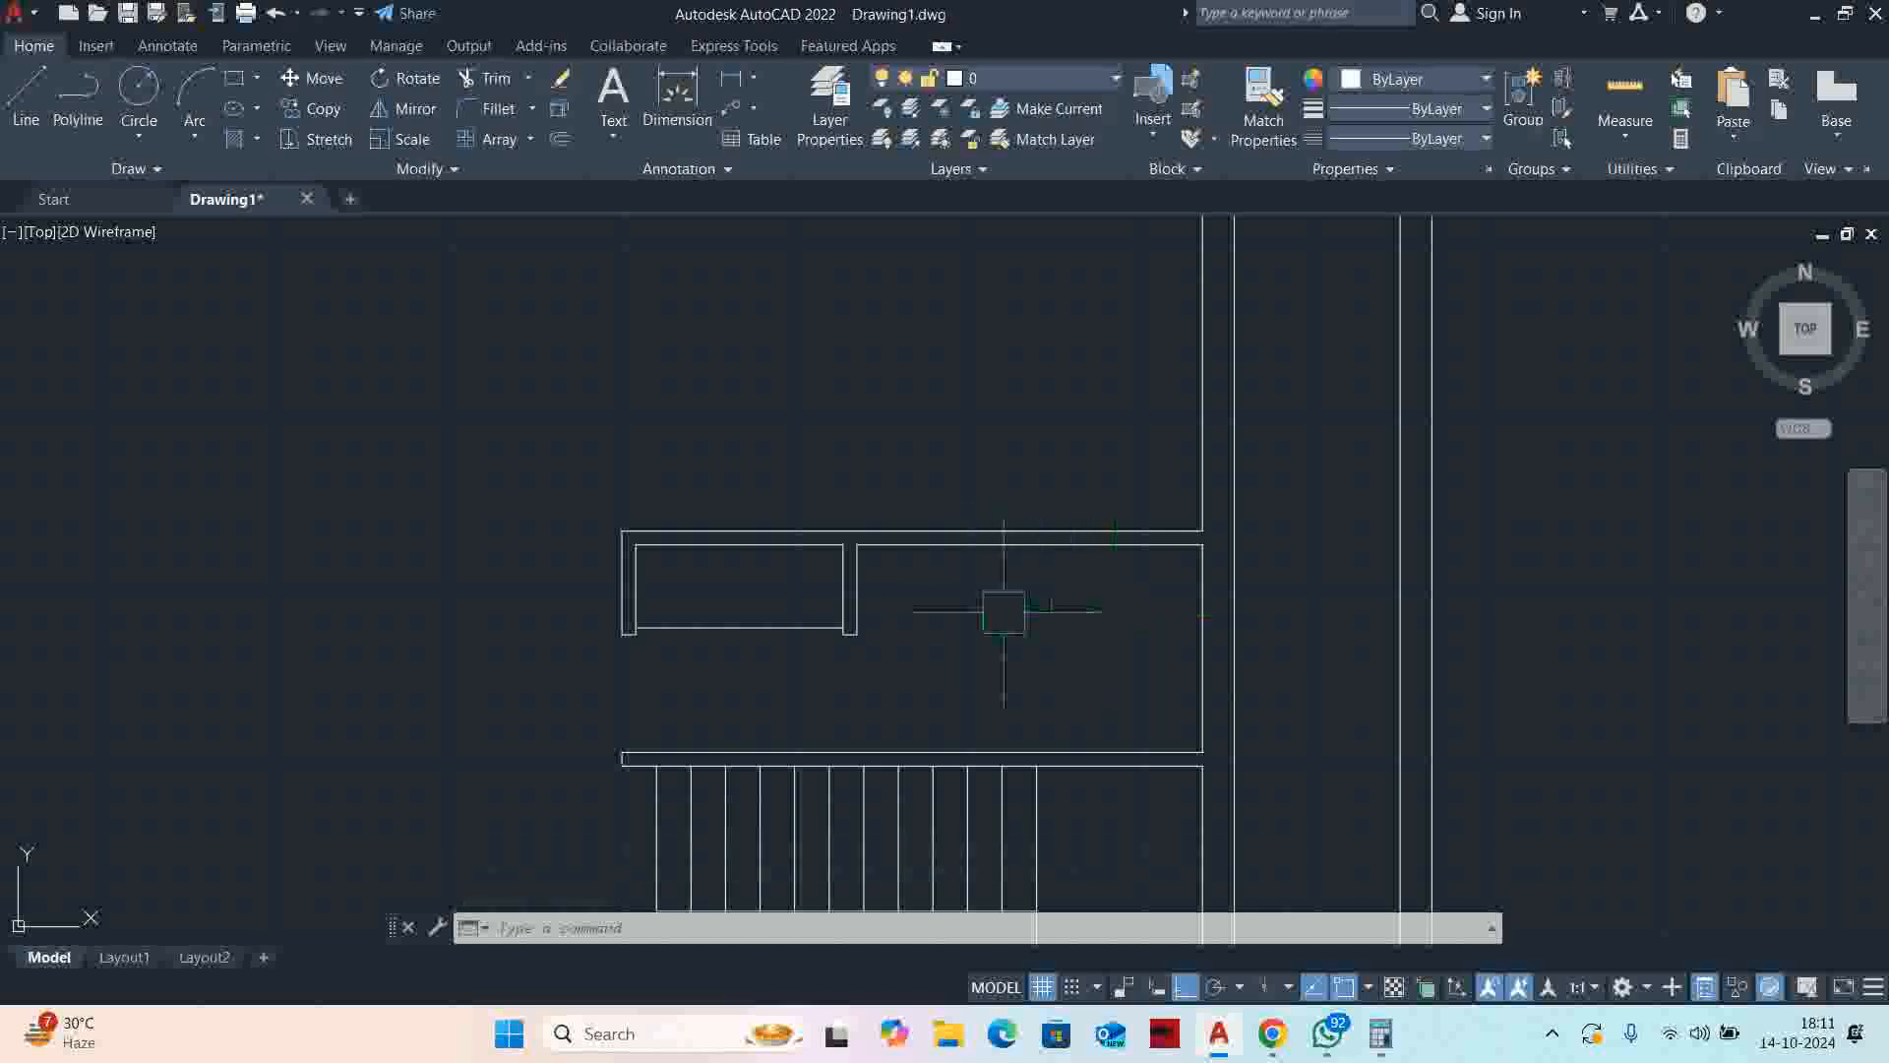
Measure the interior width and heights of the large open area beside the small room
scroll(1004, 612, down, 2)
mouse_move(1004, 612)
middle_down()
mouse_move(1116, 678)
mouse_move(1115, 738)
middle_up()
key(Escape)
key(Escape)
key(Escape)
scroll(1045, 666, down, 2)
mouse_move(1038, 663)
middle_down()
mouse_move(1059, 675)
mouse_move(1143, 626)
middle_up()
click(1624, 93)
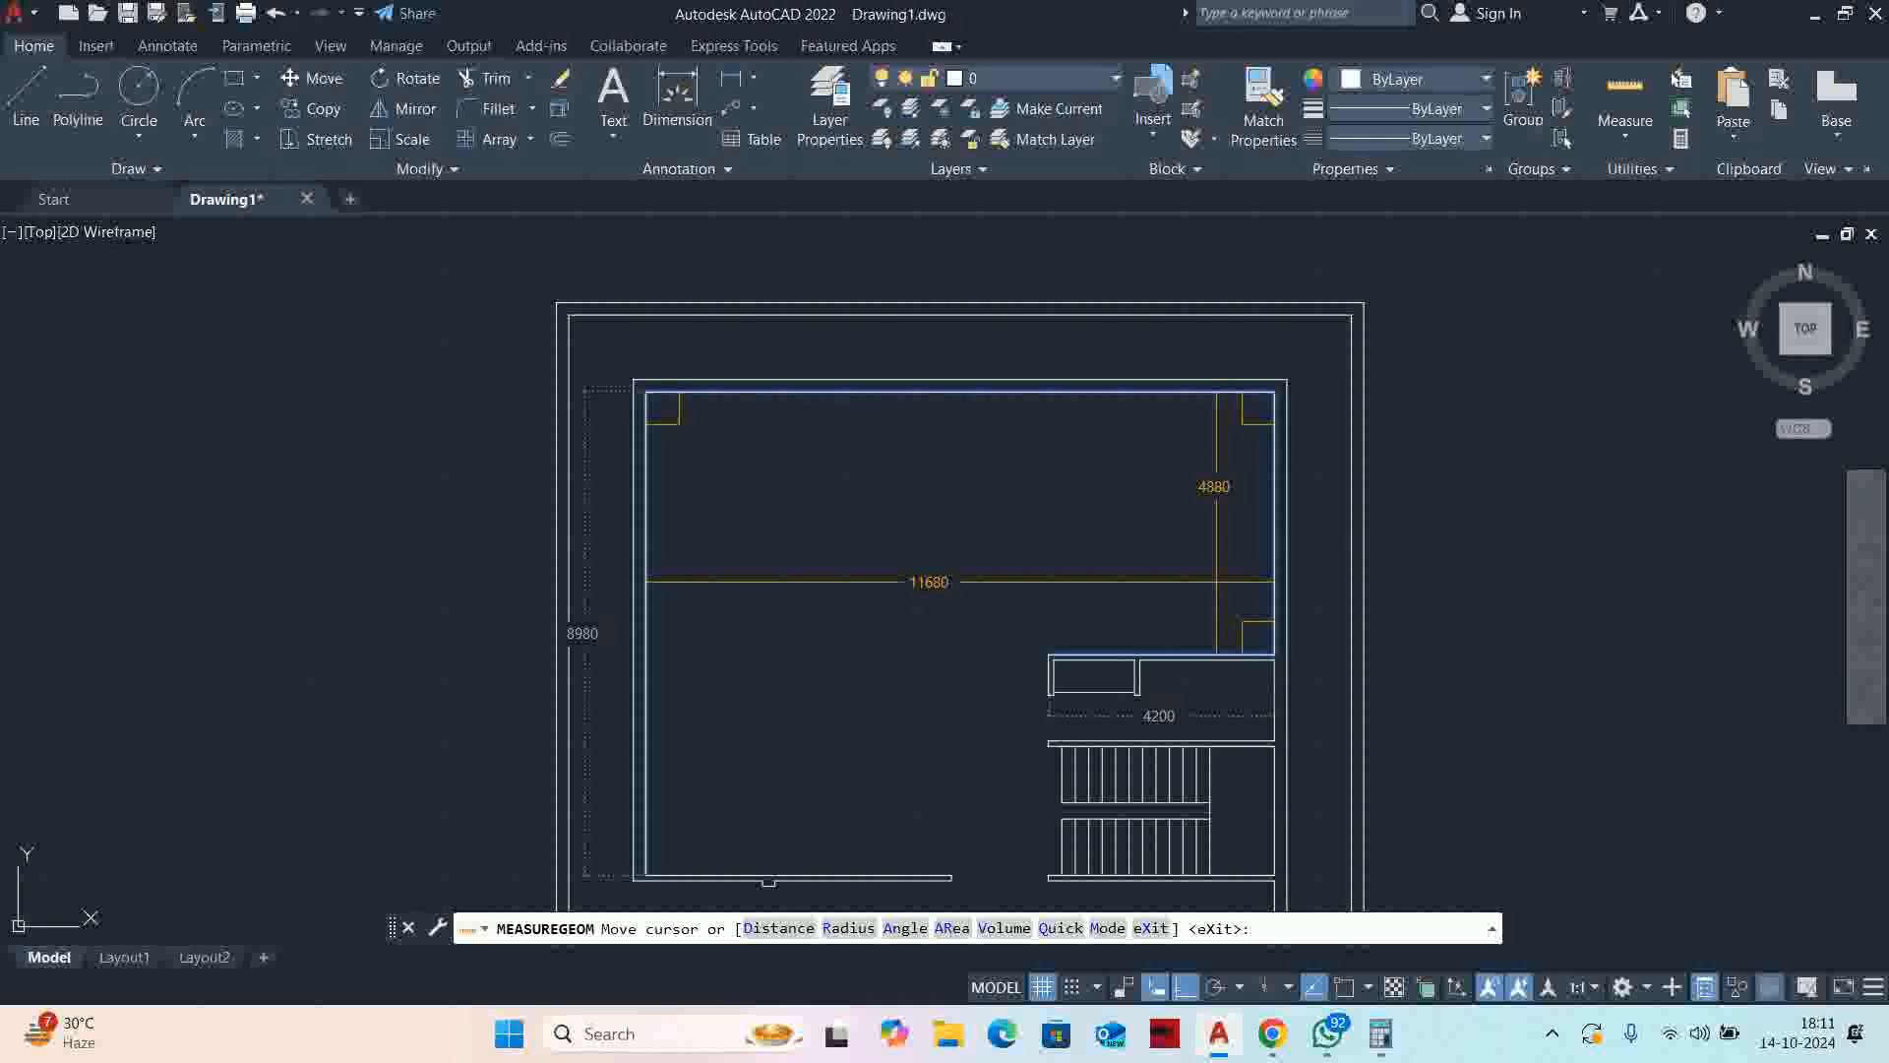
key(Escape)
key(Escape)
scroll(1218, 581, down, 3)
mouse_move(1218, 581)
middle_down()
mouse_move(1277, 476)
mouse_move(1189, 529)
middle_up()
key(Escape)
key(Escape)
scroll(1207, 506, up, 3)
scroll(1210, 511, down, 4)
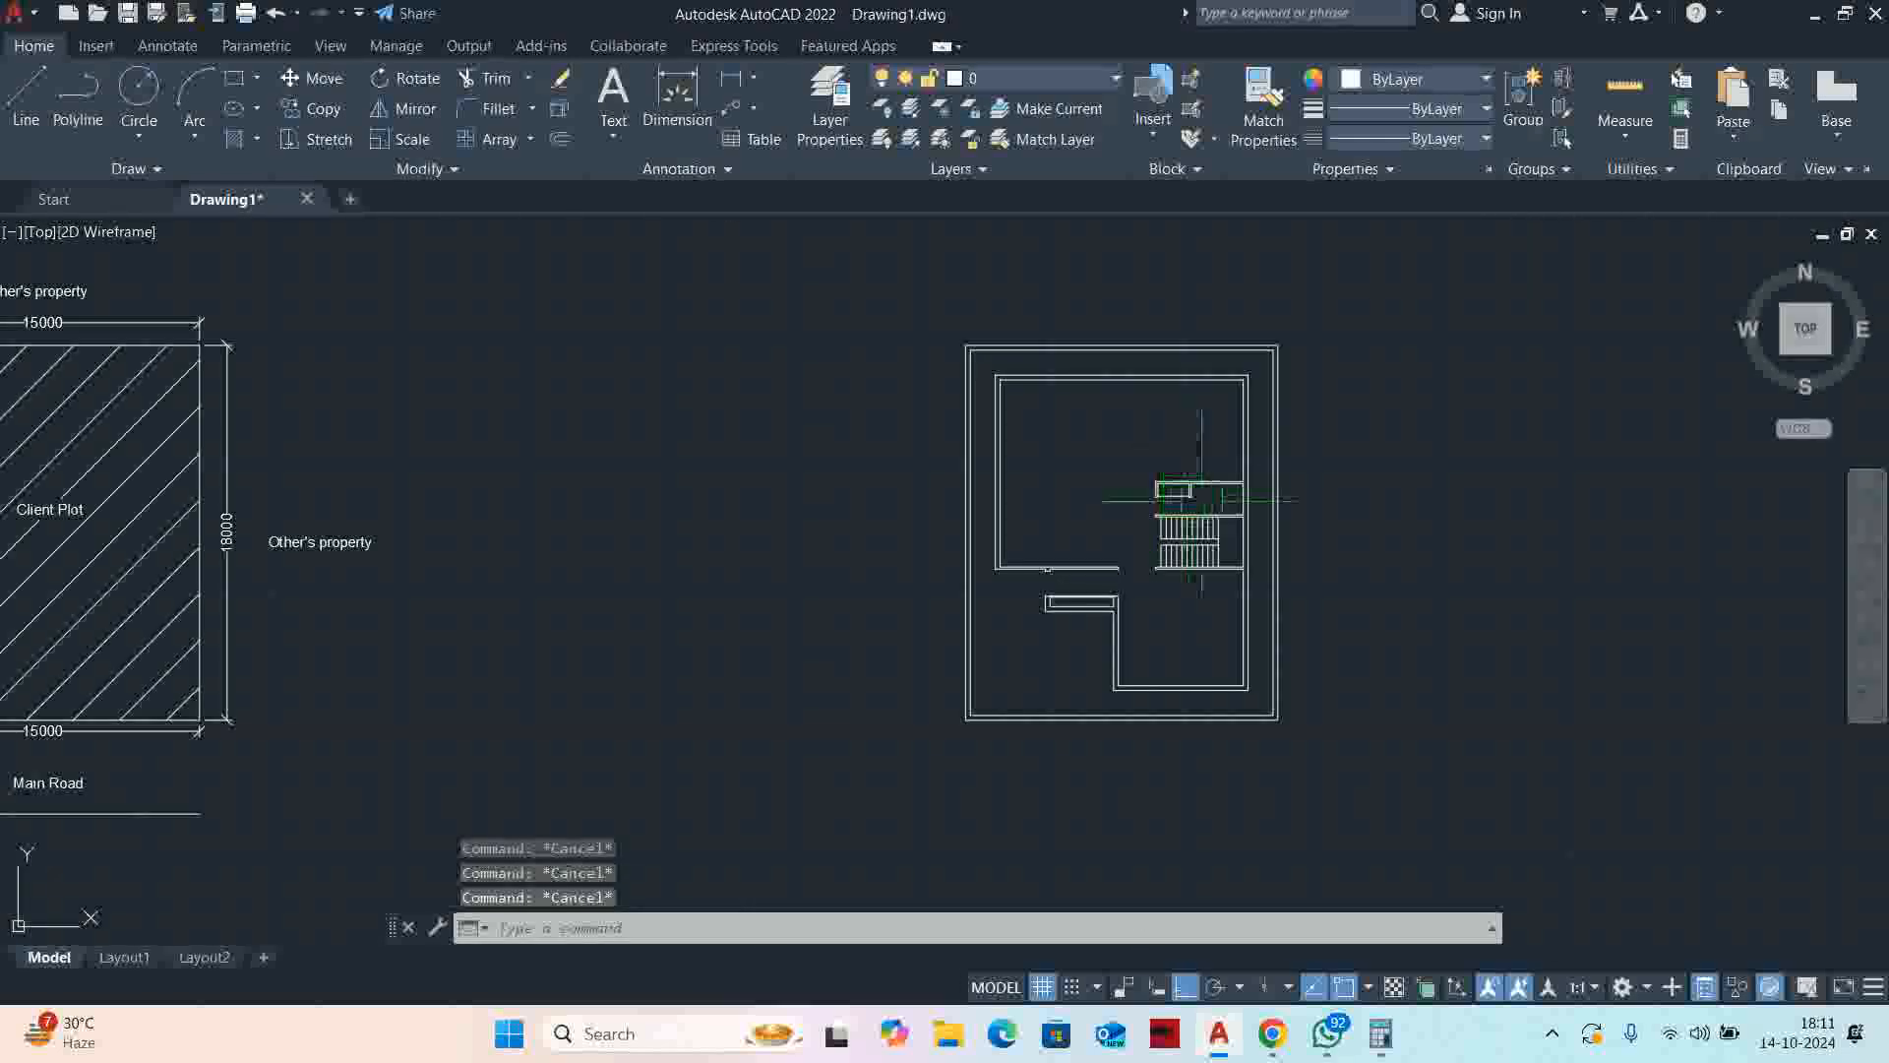
text(li)
key(Return)
scroll(1210, 532, up, 5)
key(Return)
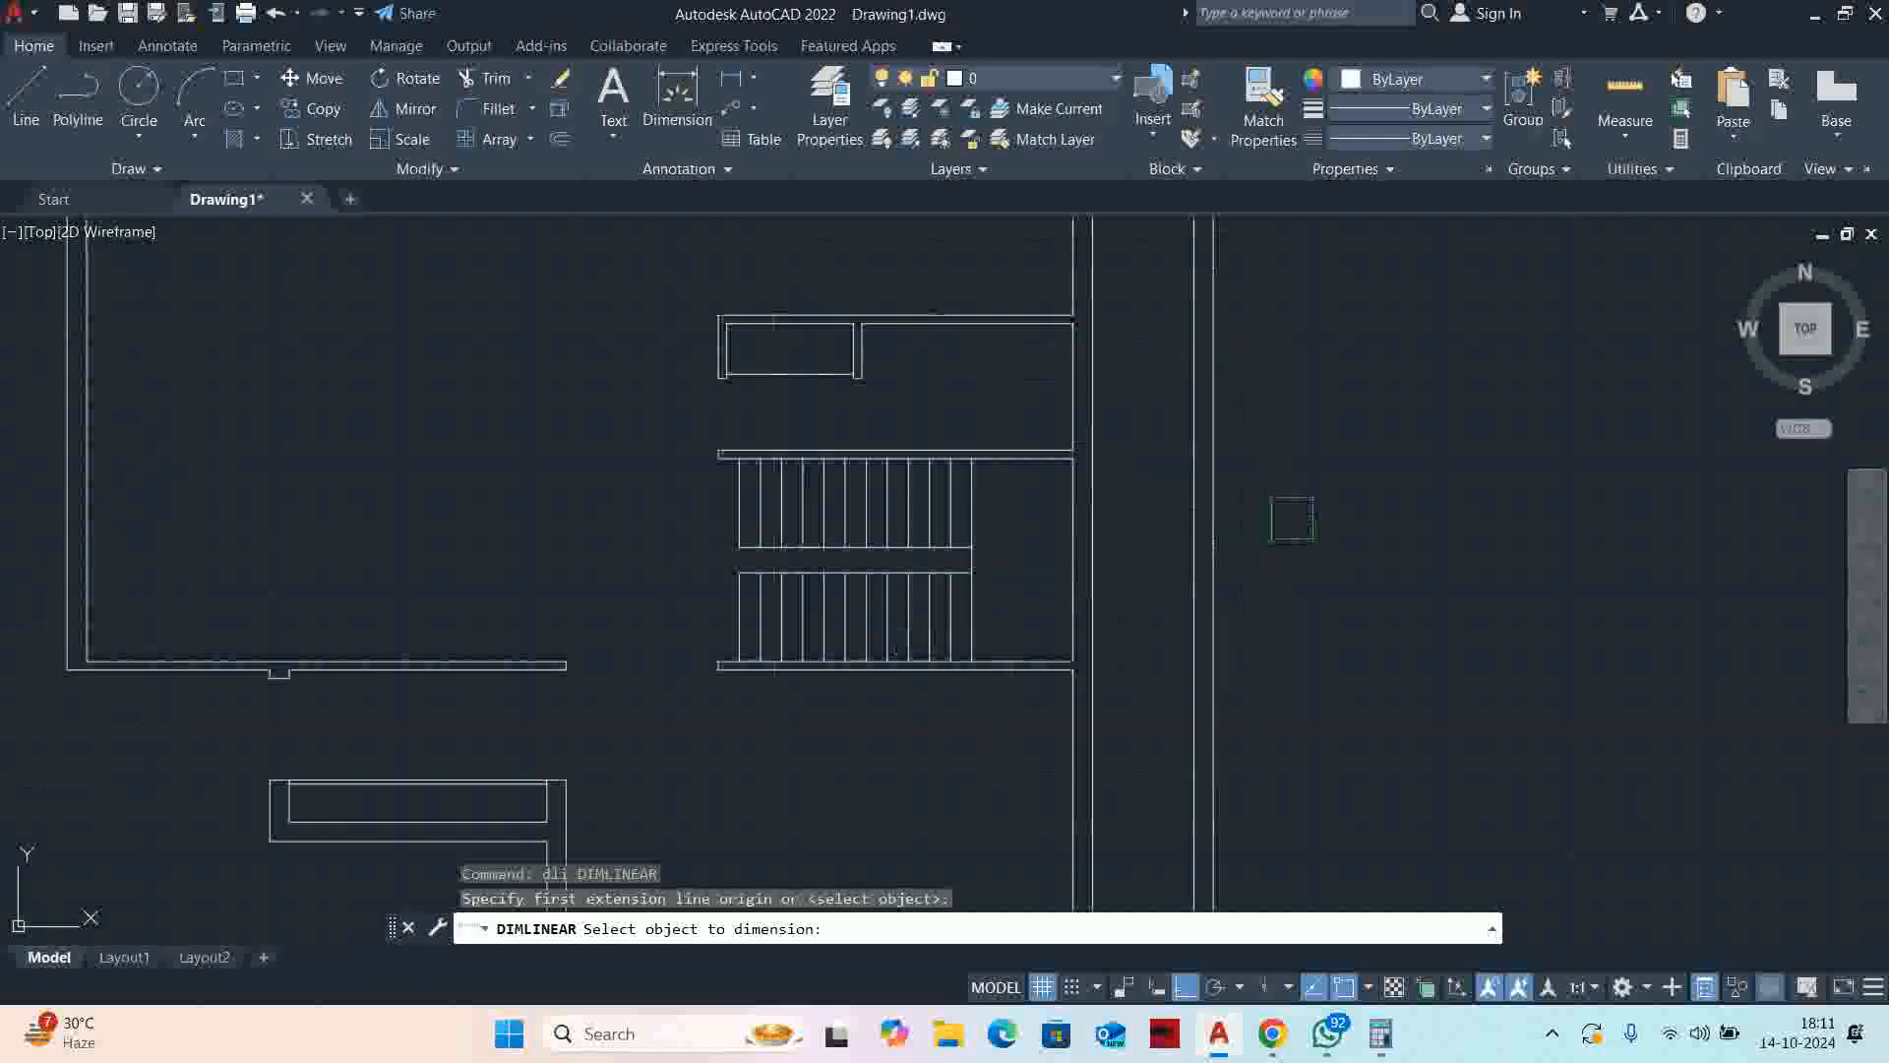
click(1212, 511)
key(Escape)
key(Return)
key(Return)
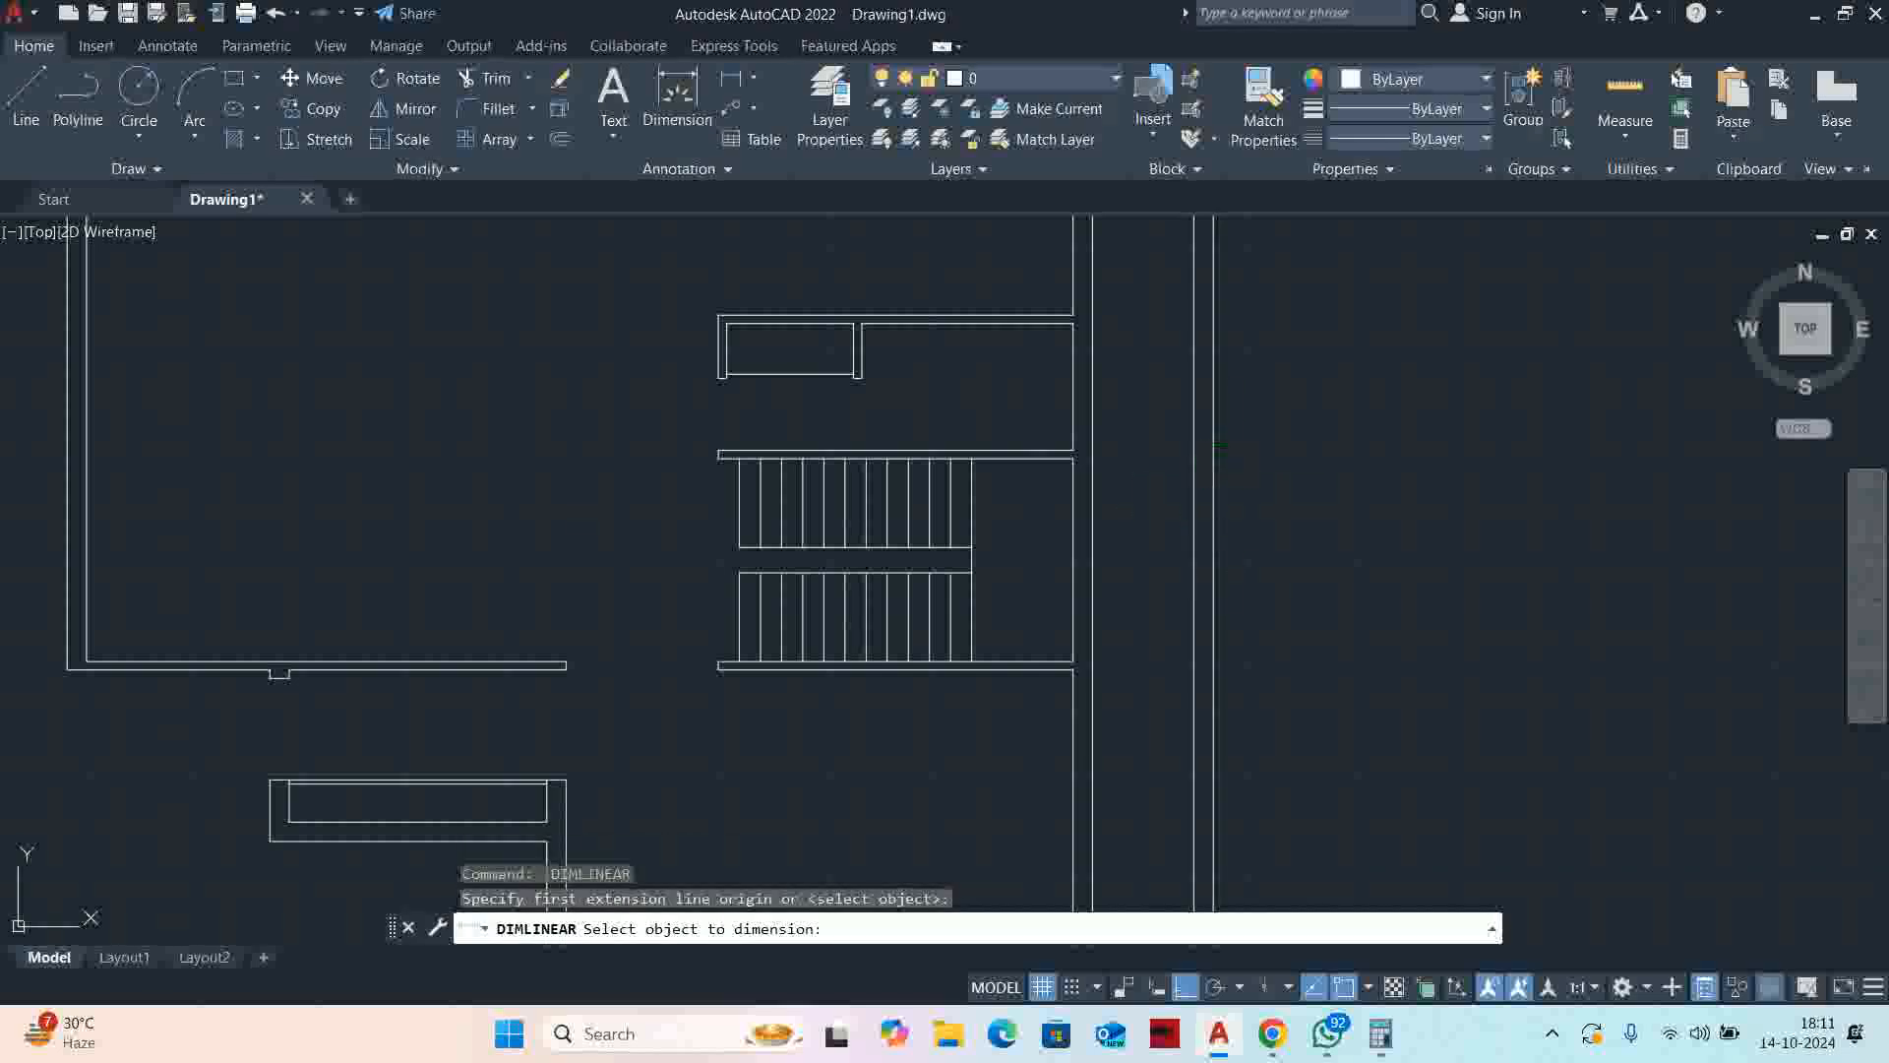
click(1225, 464)
scroll(1293, 480, down, 2)
key(Escape)
key(Escape)
scroll(1250, 475, down, 4)
key(Escape)
key(Escape)
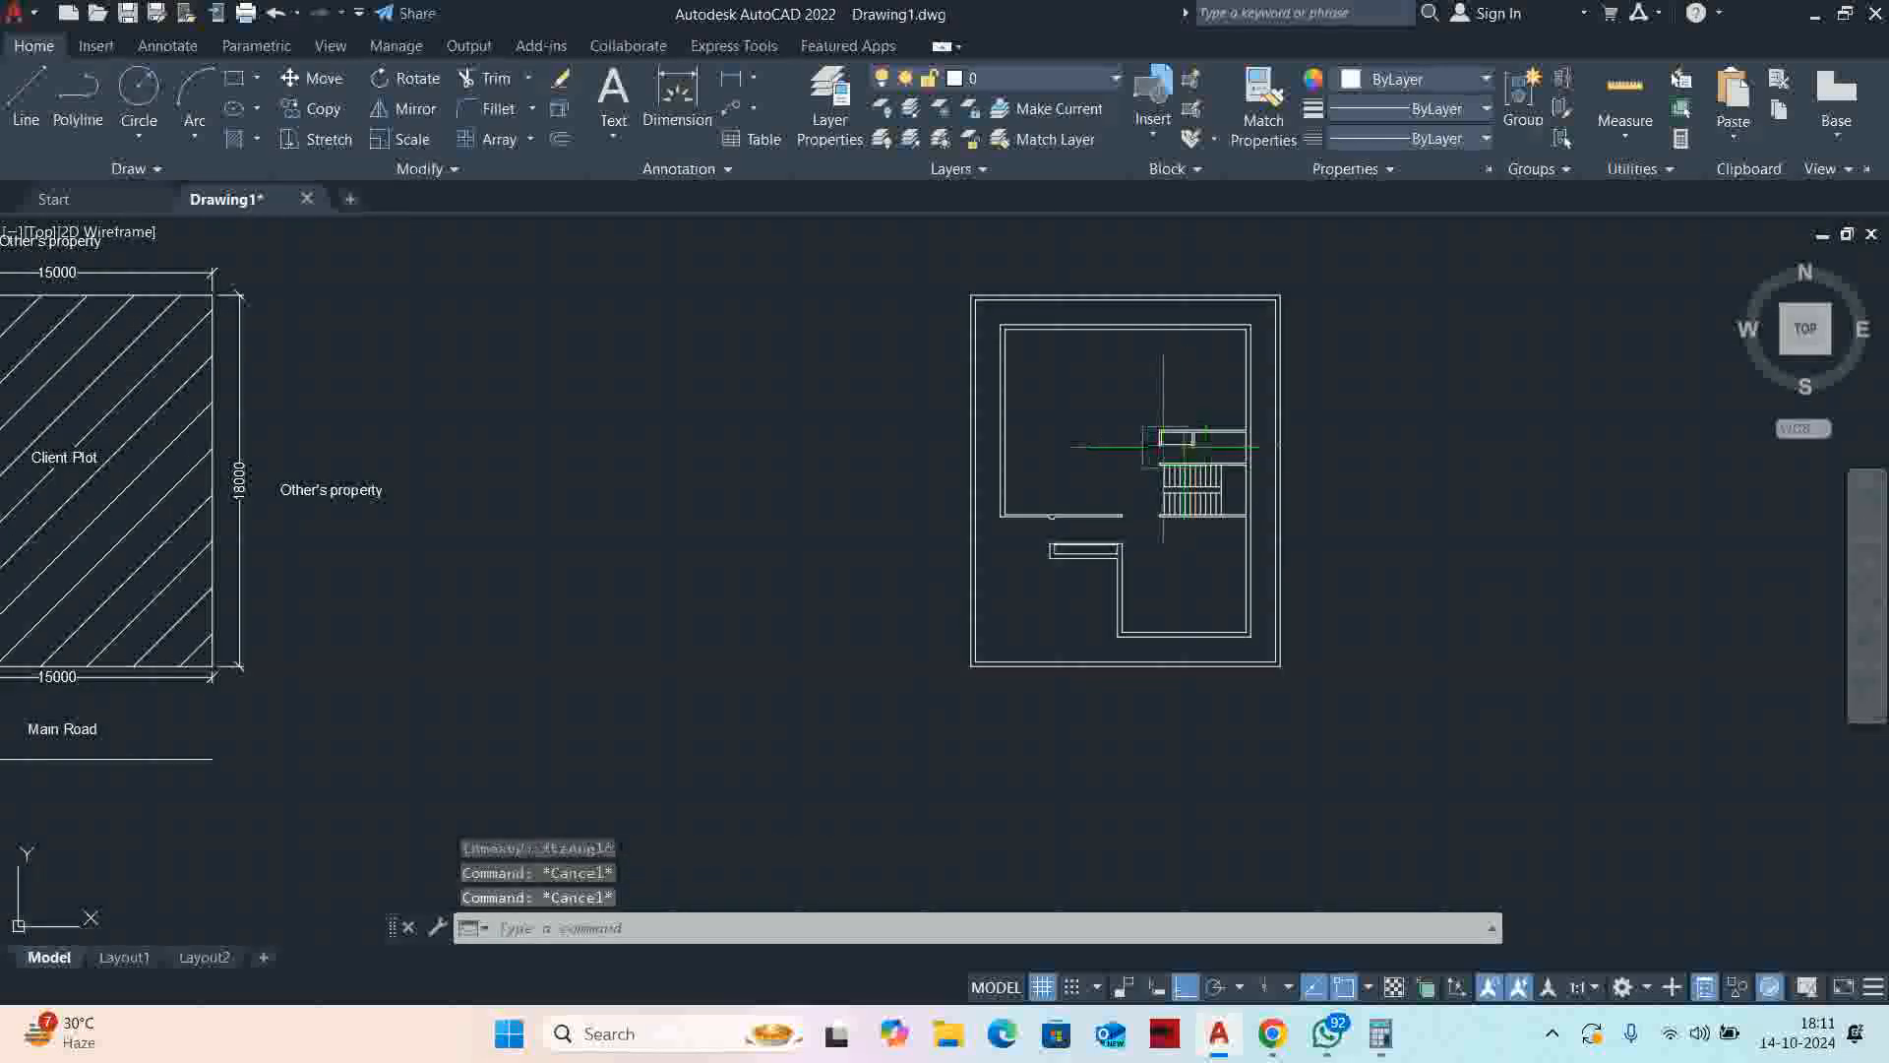
Start a linear dimension on the floor plan near the staircase
scroll(1279, 551, up, 3)
middle_drag(1245, 567, 1272, 561)
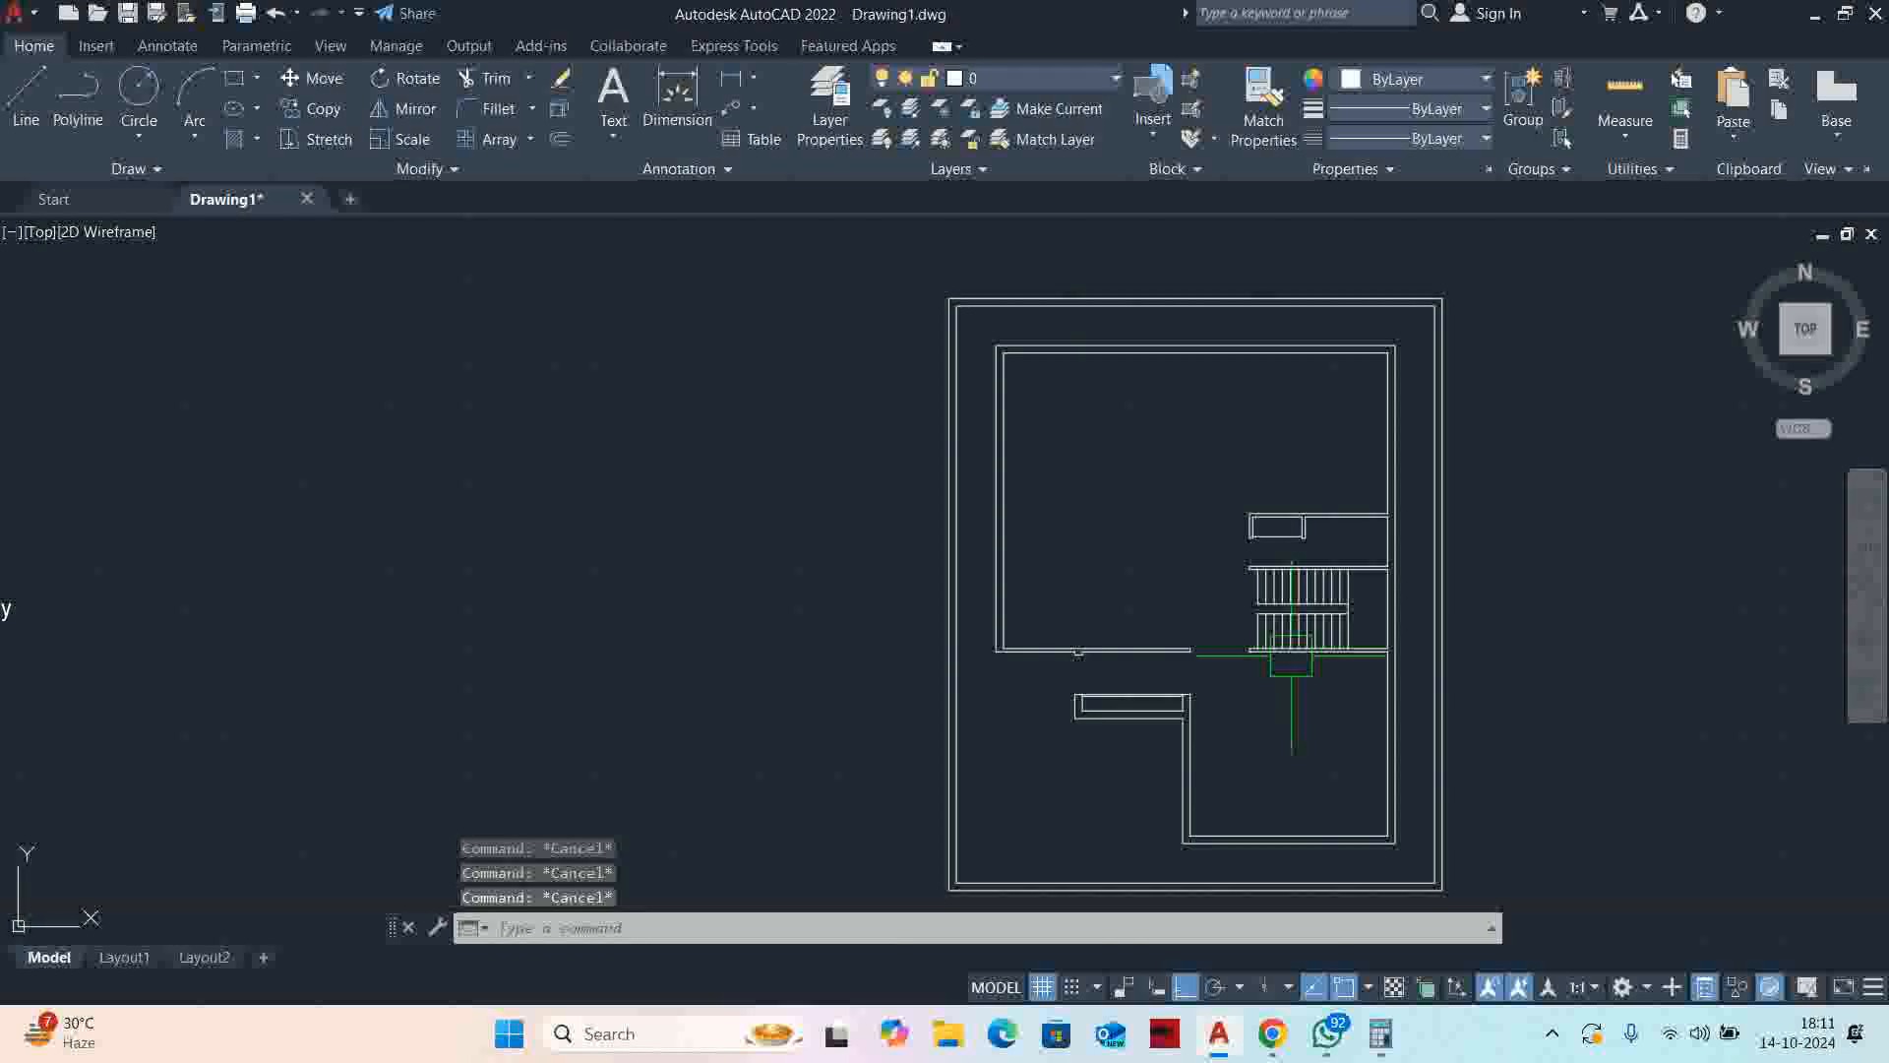
middle_drag(1230, 466, 1217, 383)
scroll(1236, 422, up, 3)
text(dli)
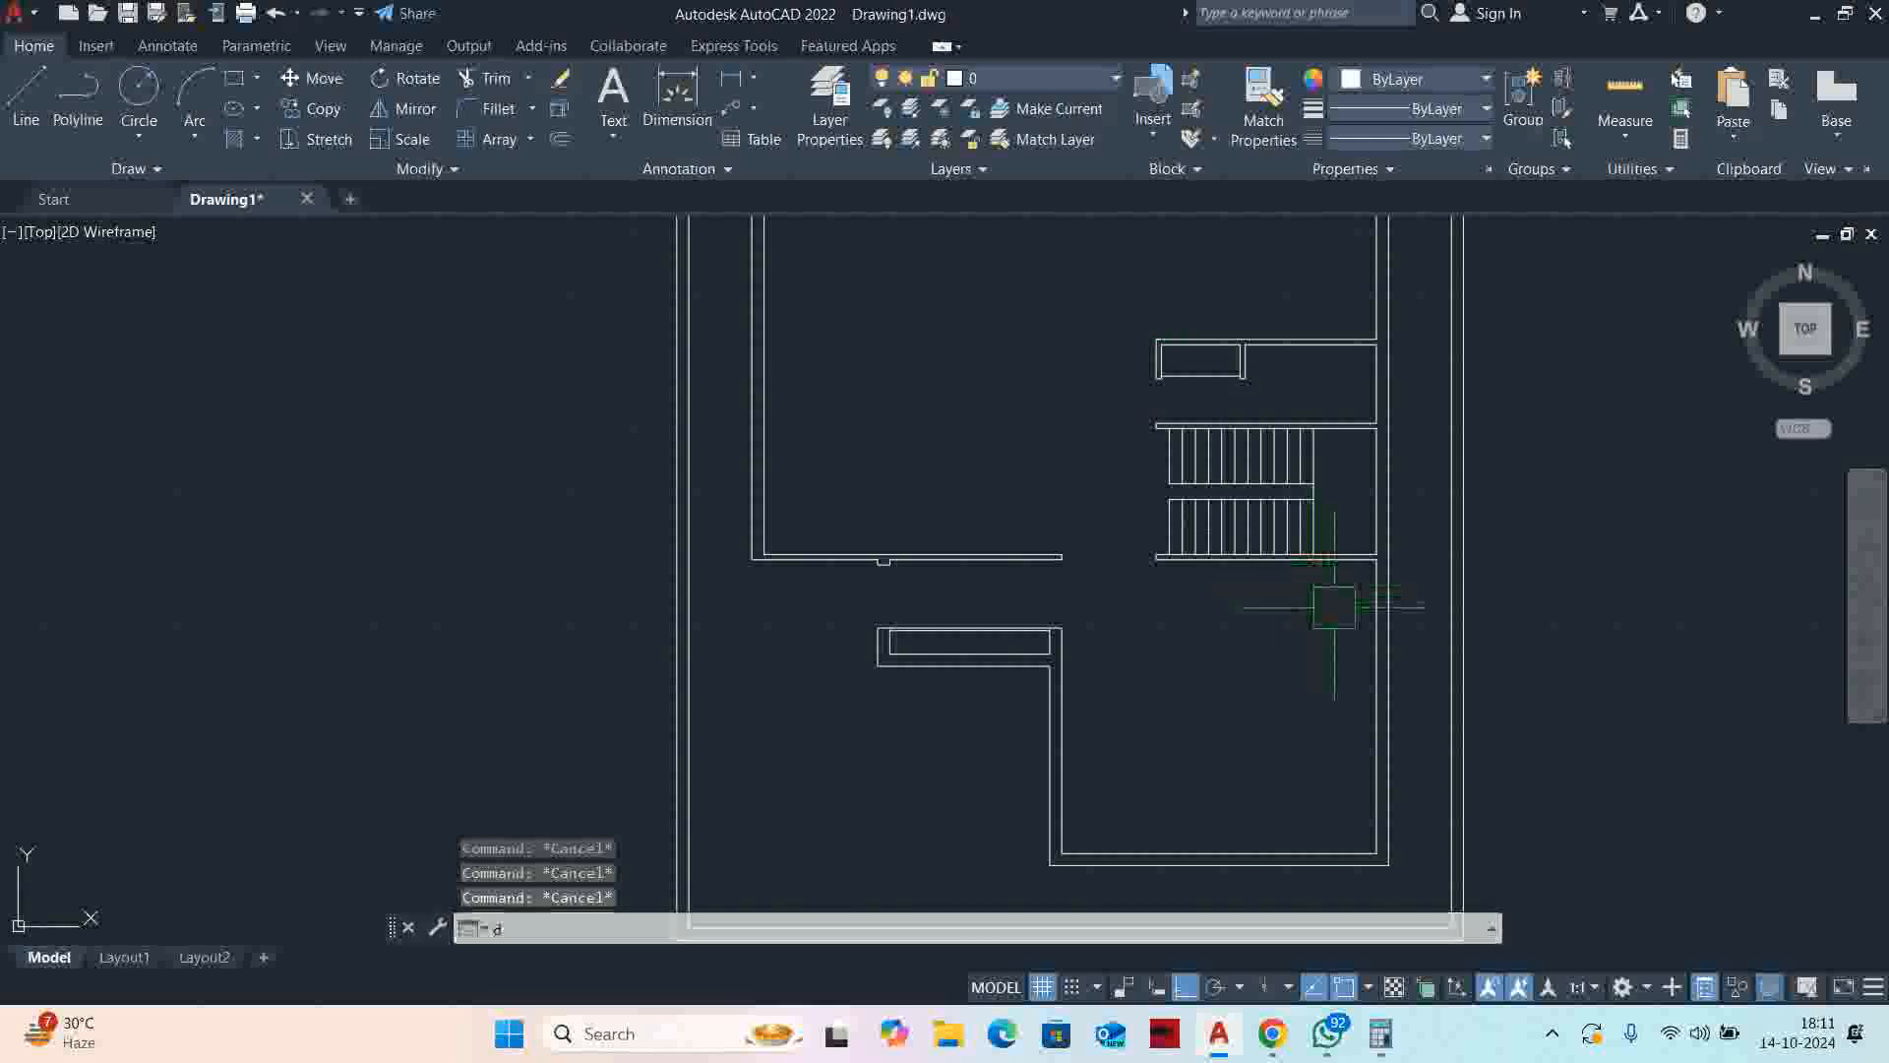
key(Return)
key(Return)
scroll(1352, 683, up, 2)
click(1392, 686)
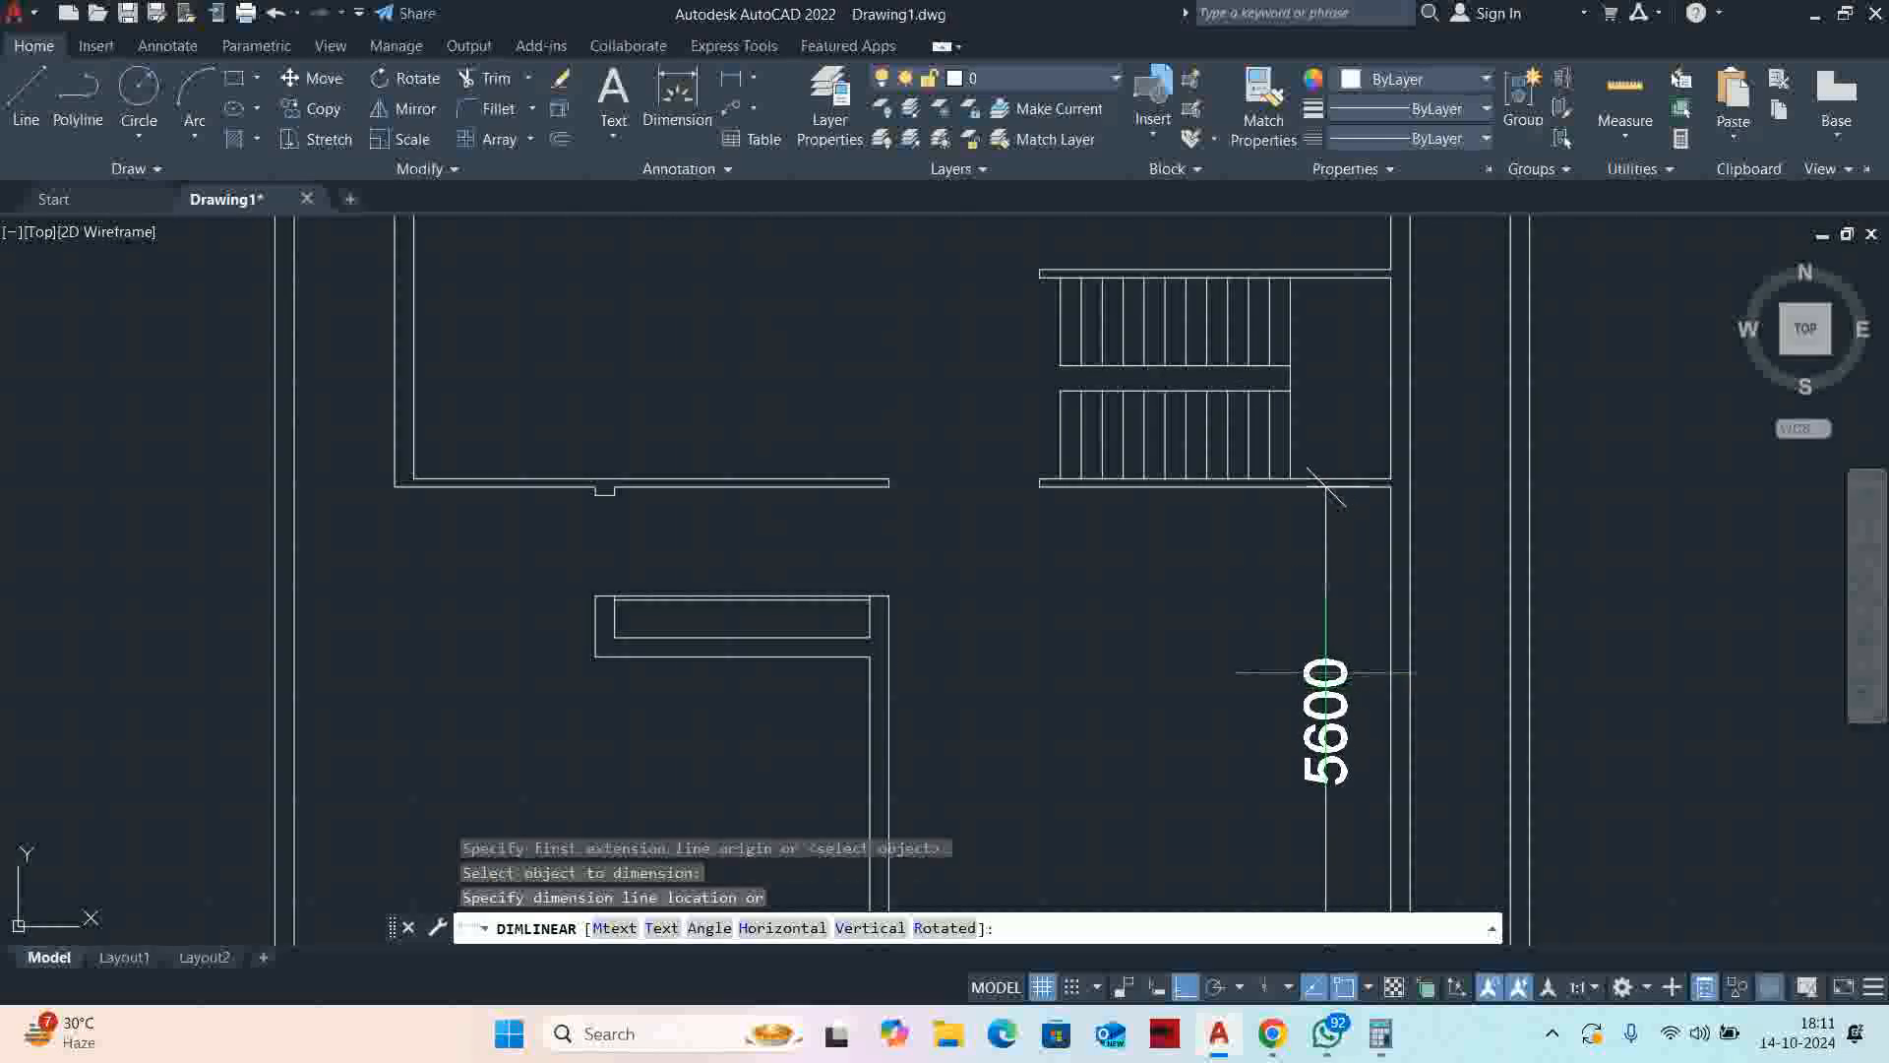
key(Escape)
key(Escape)
key(Escape)
scroll(1307, 646, down, 5)
text(dli)
key(Return)
key(Escape)
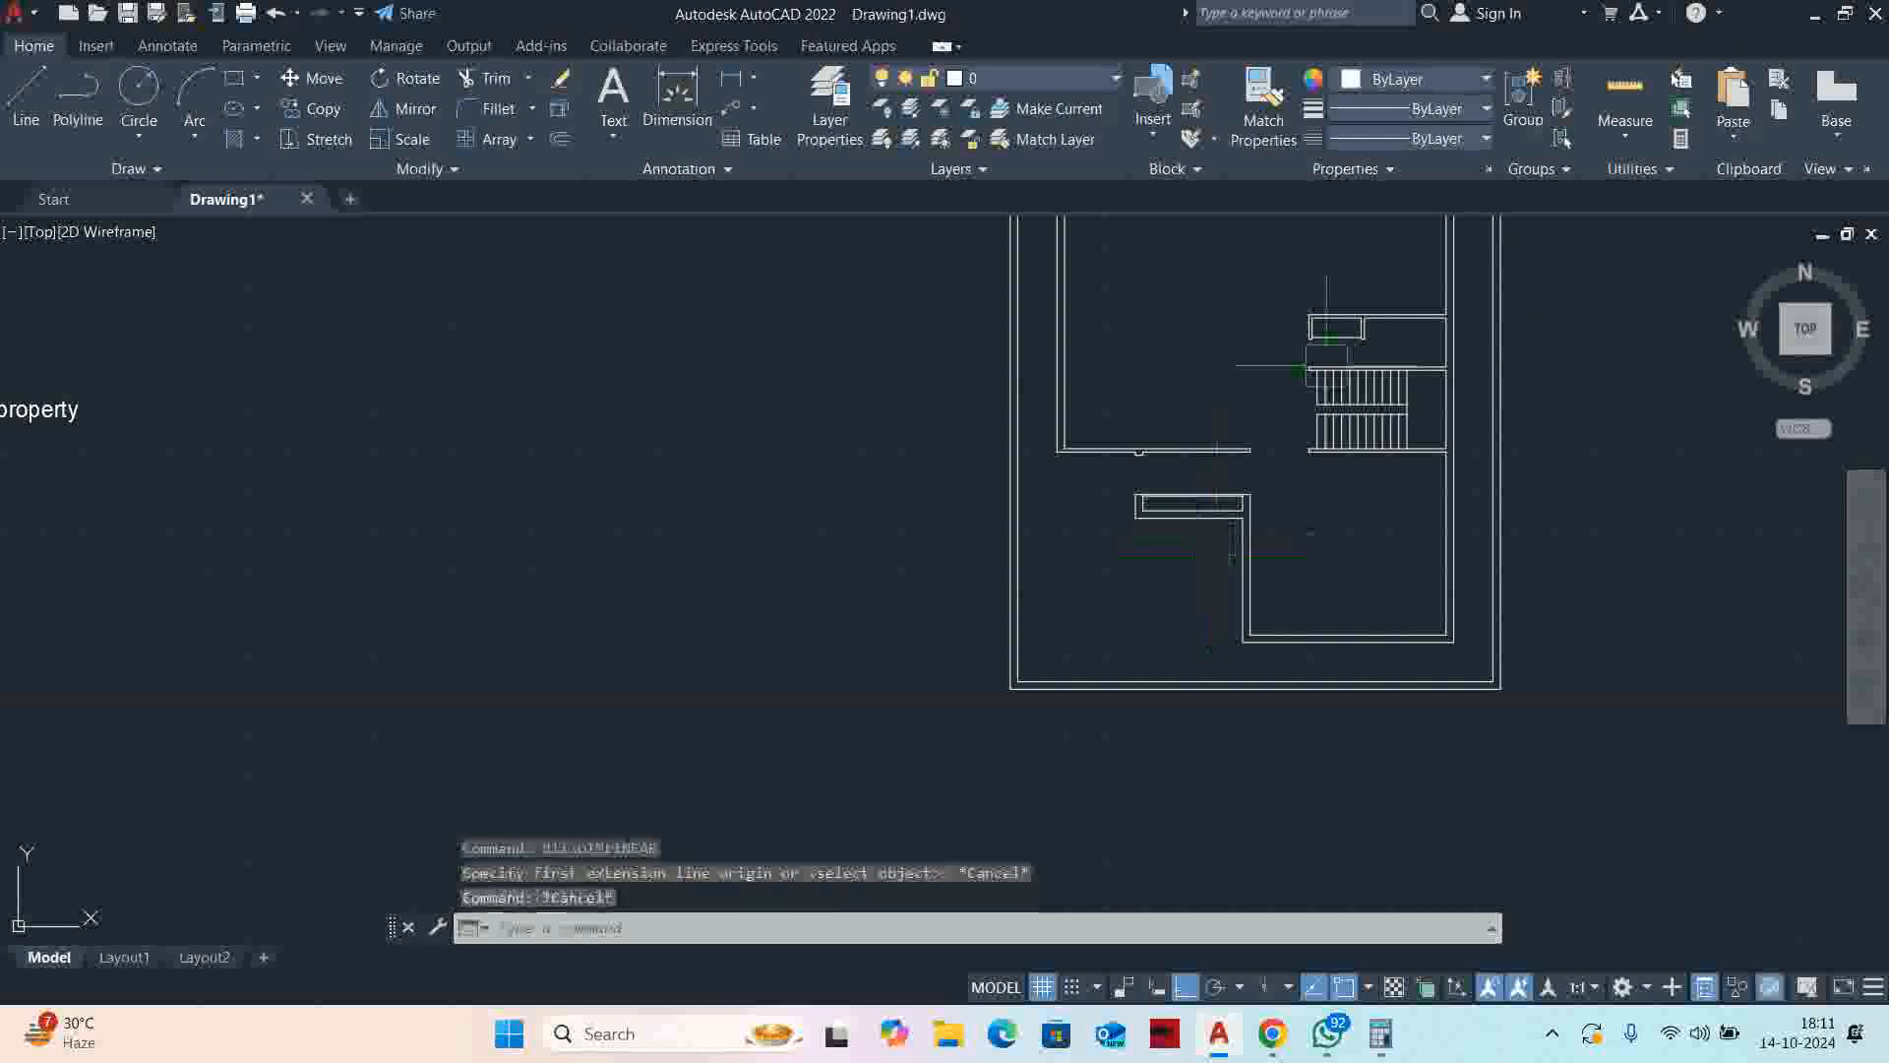
Quick-measure the open area between the boundary walls and the front room with the projecting niche
click(1626, 93)
scroll(1191, 532, up, 4)
scroll(1199, 531, down, 2)
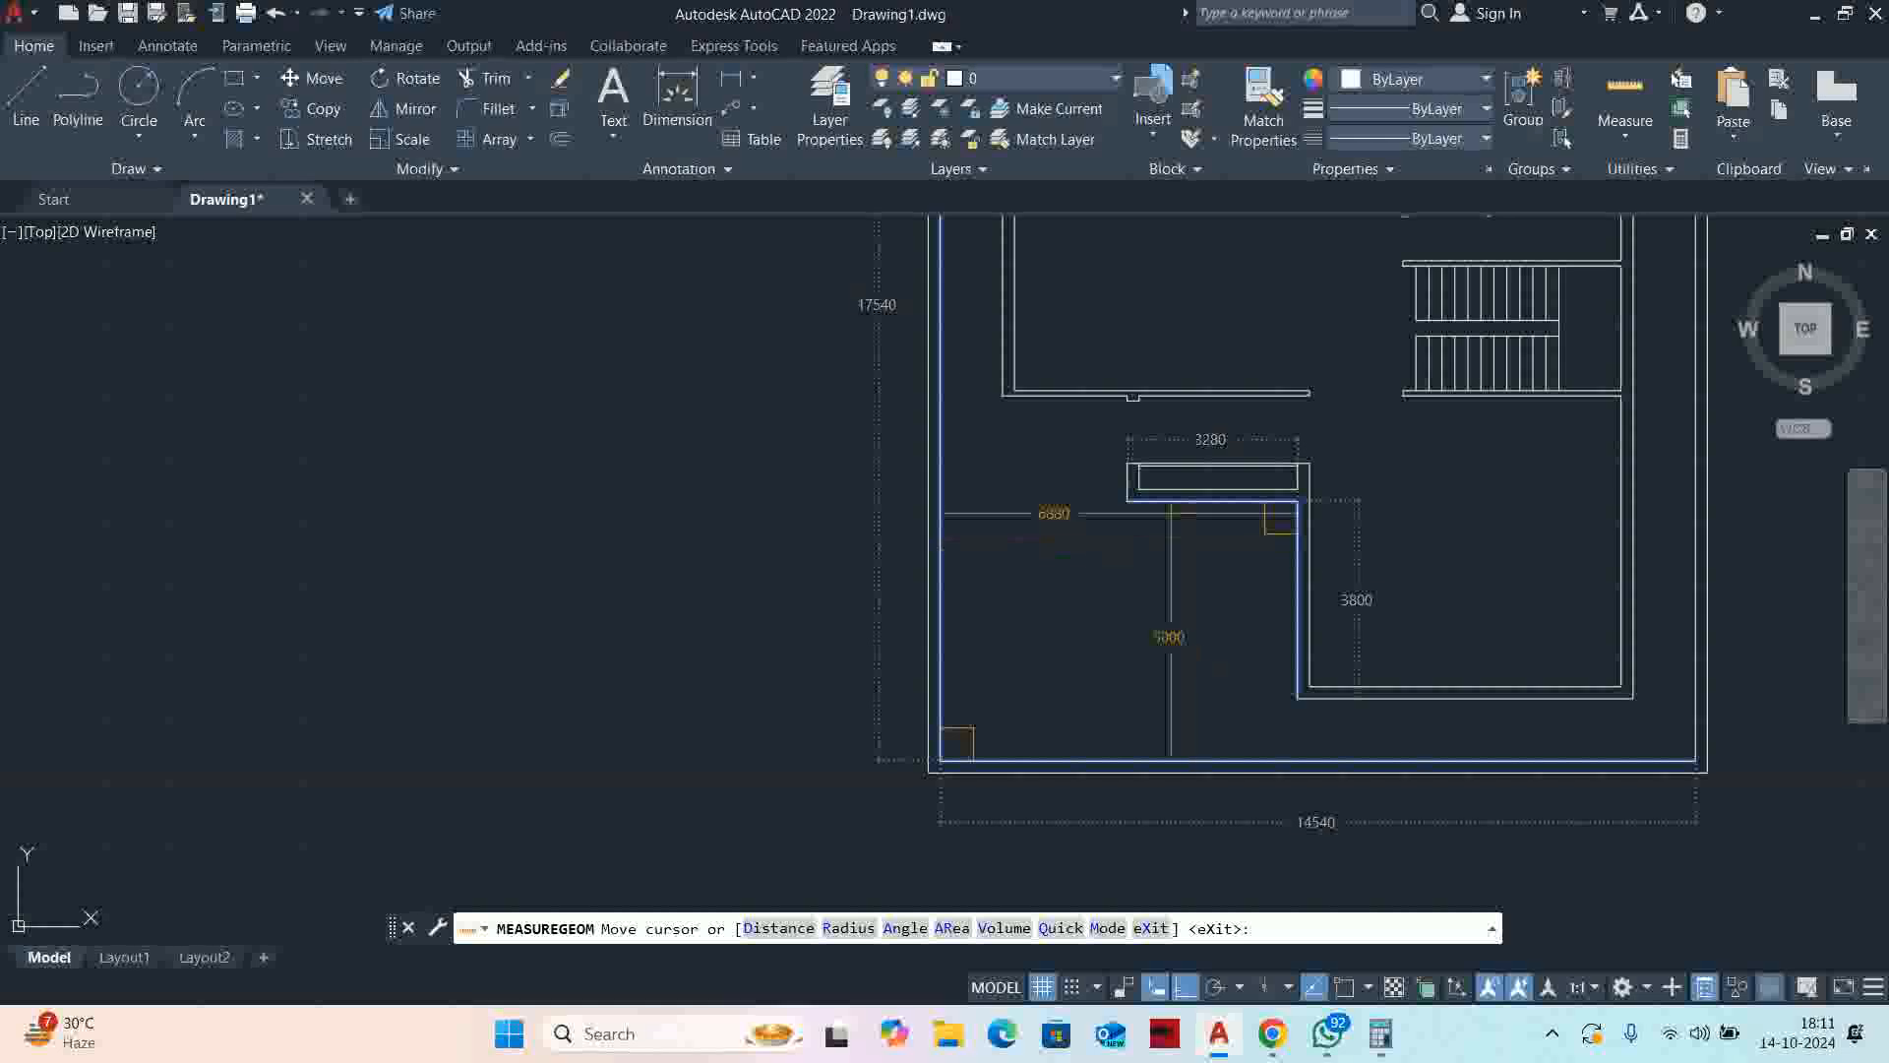
scroll(1181, 536, down, 2)
middle_drag(1165, 512, 1165, 571)
middle_drag(1066, 527, 1077, 568)
key(Escape)
key(Escape)
middle_drag(1148, 485, 1131, 776)
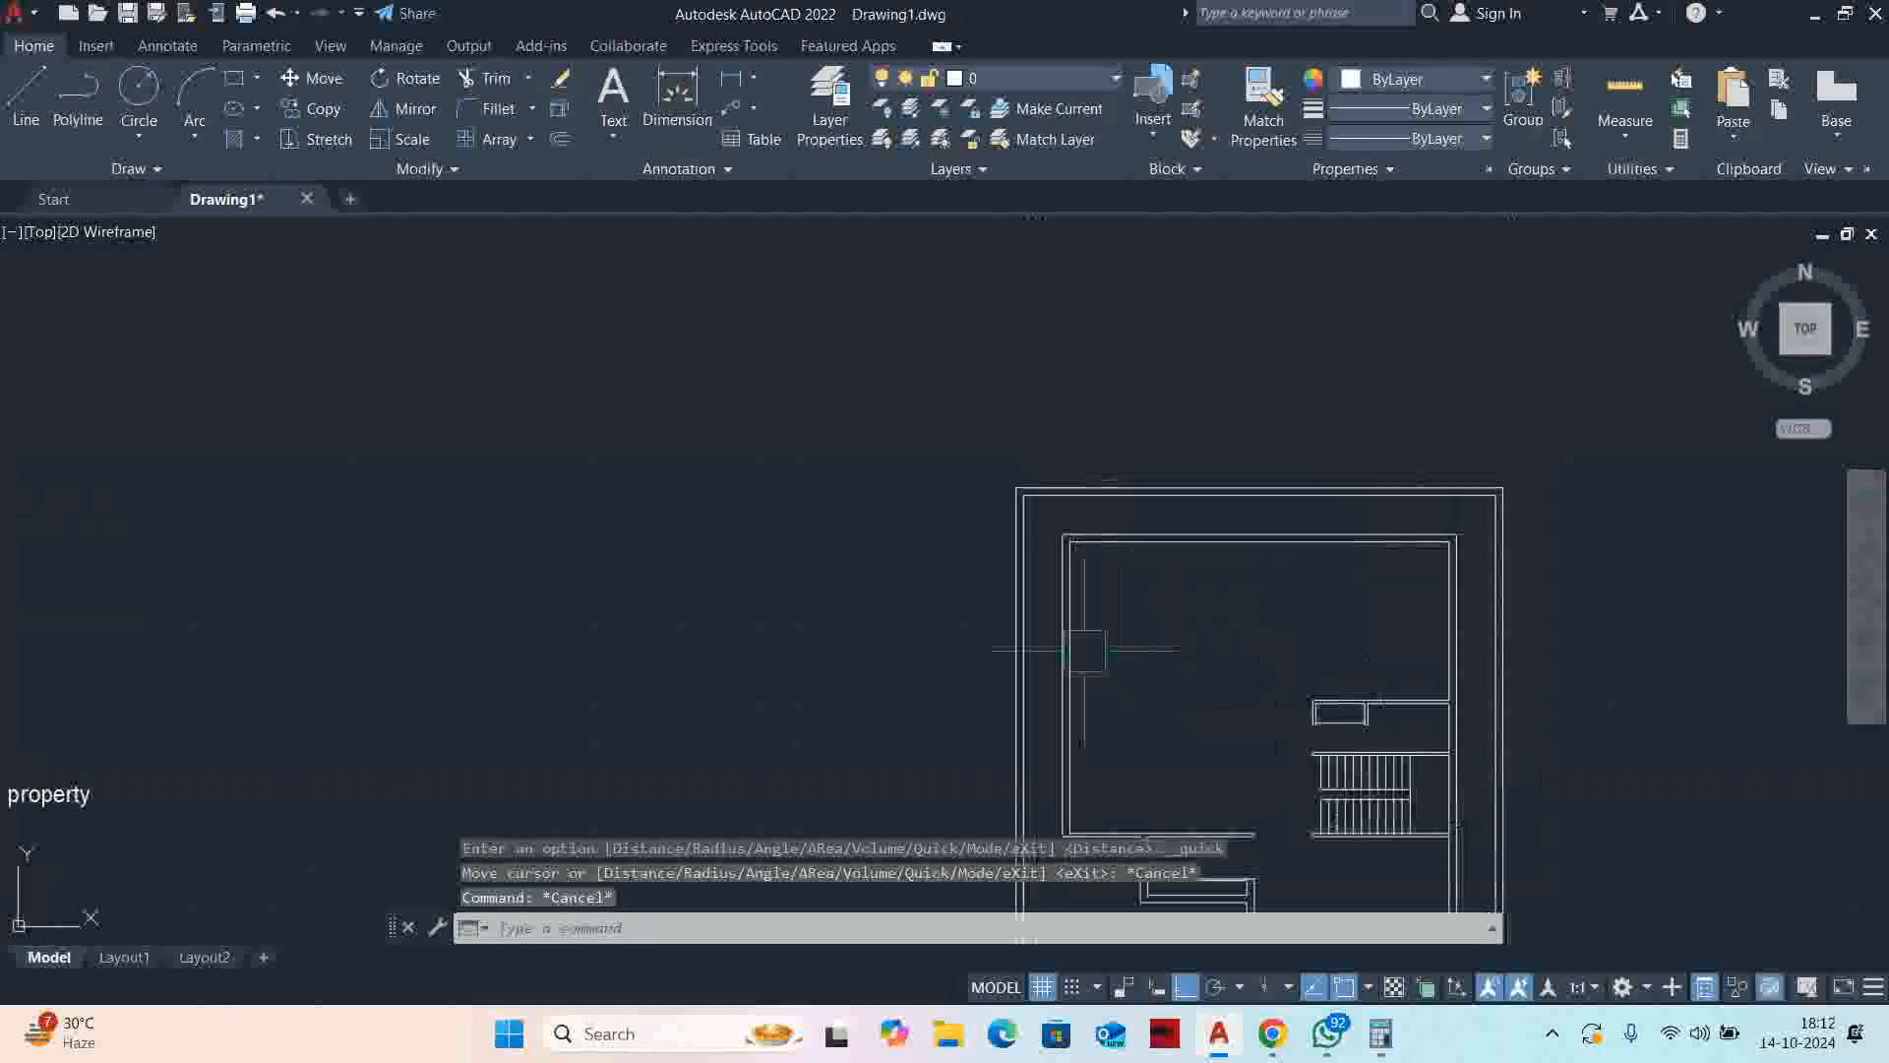
key(Escape)
key(Escape)
scroll(1174, 562, up, 2)
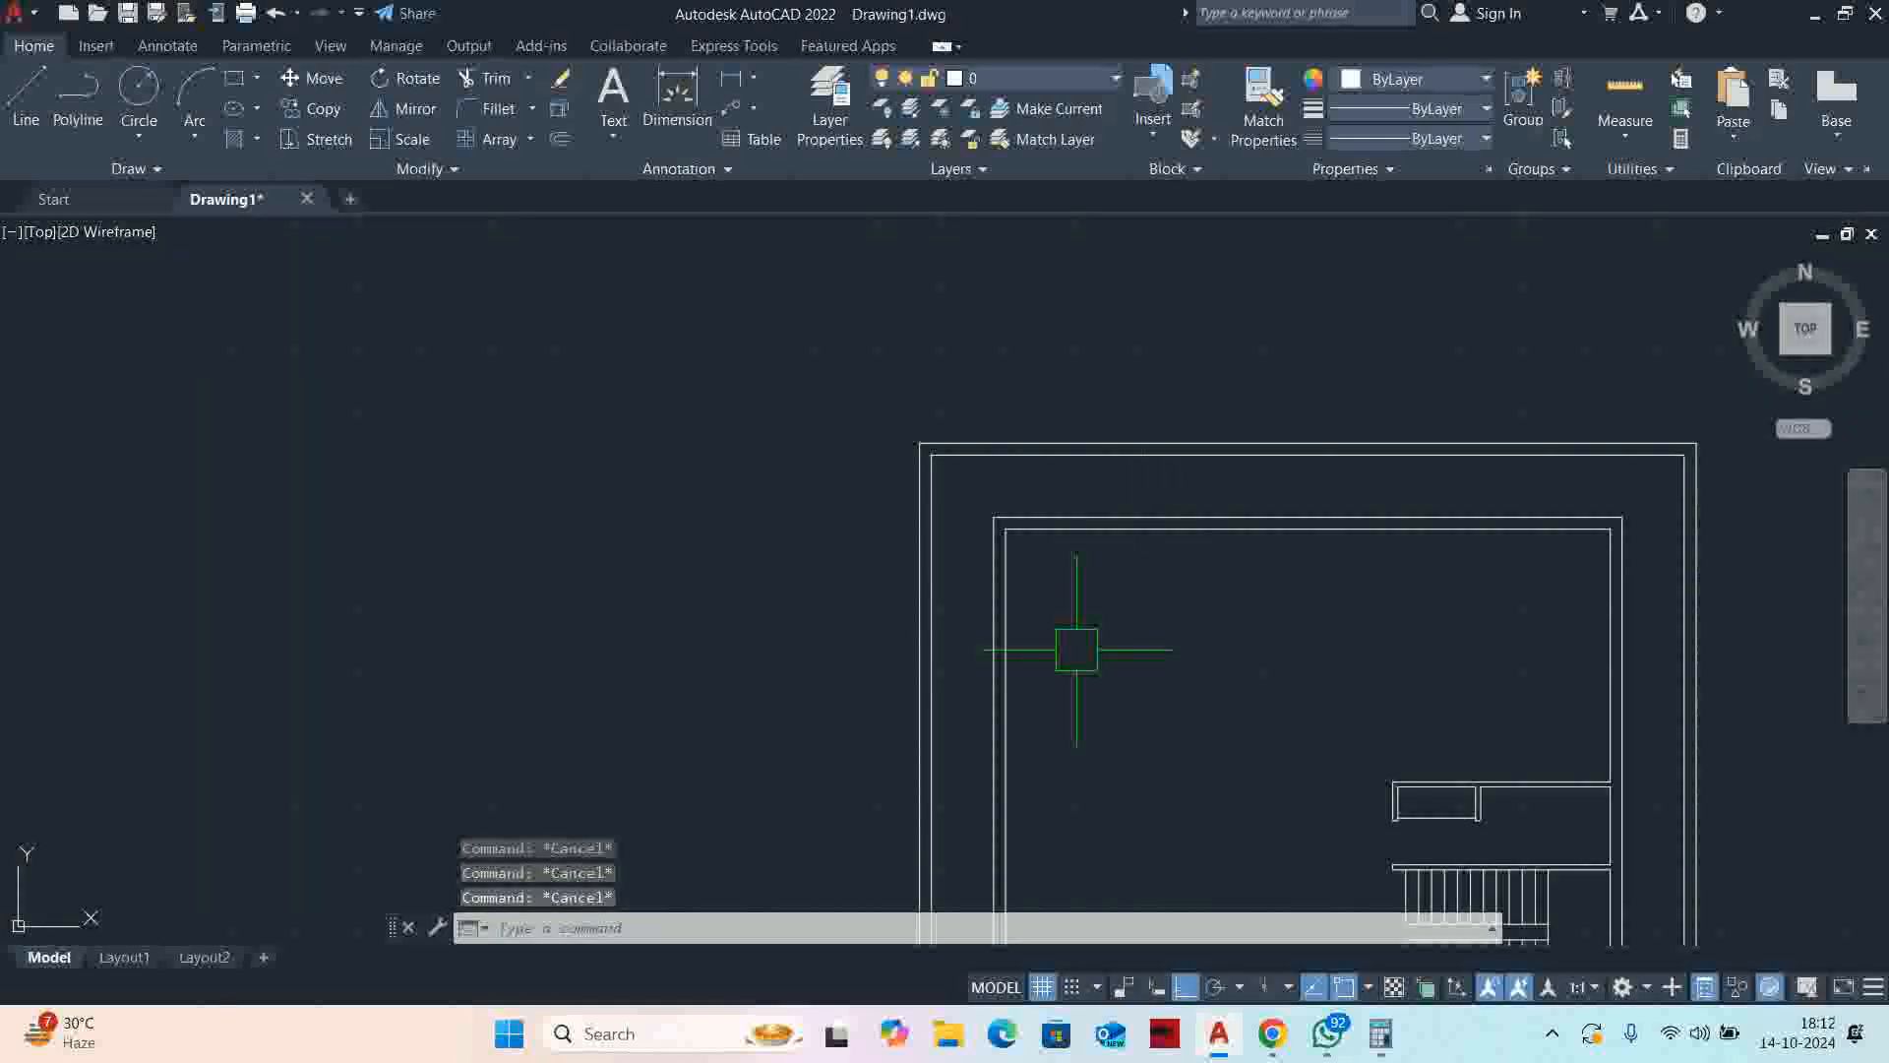
middle_drag(1116, 649, 1085, 569)
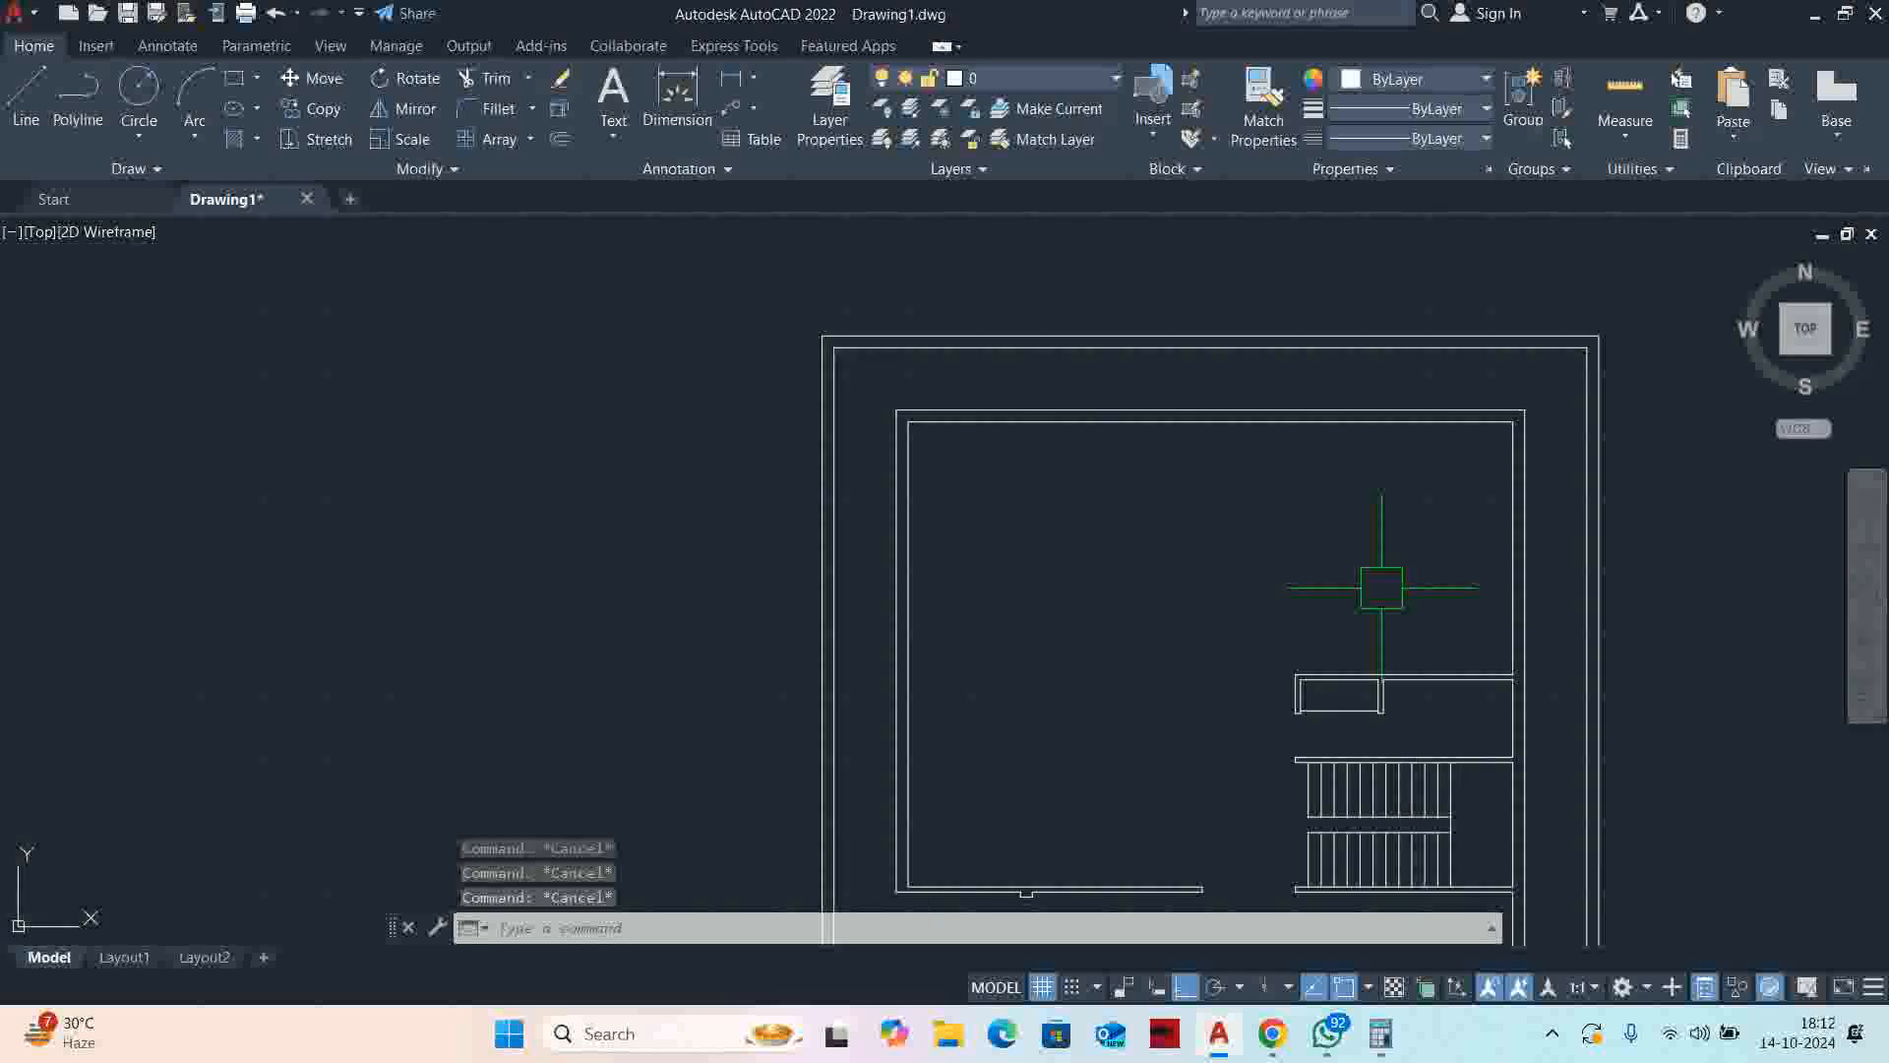
middle_drag(1443, 552, 1498, 389)
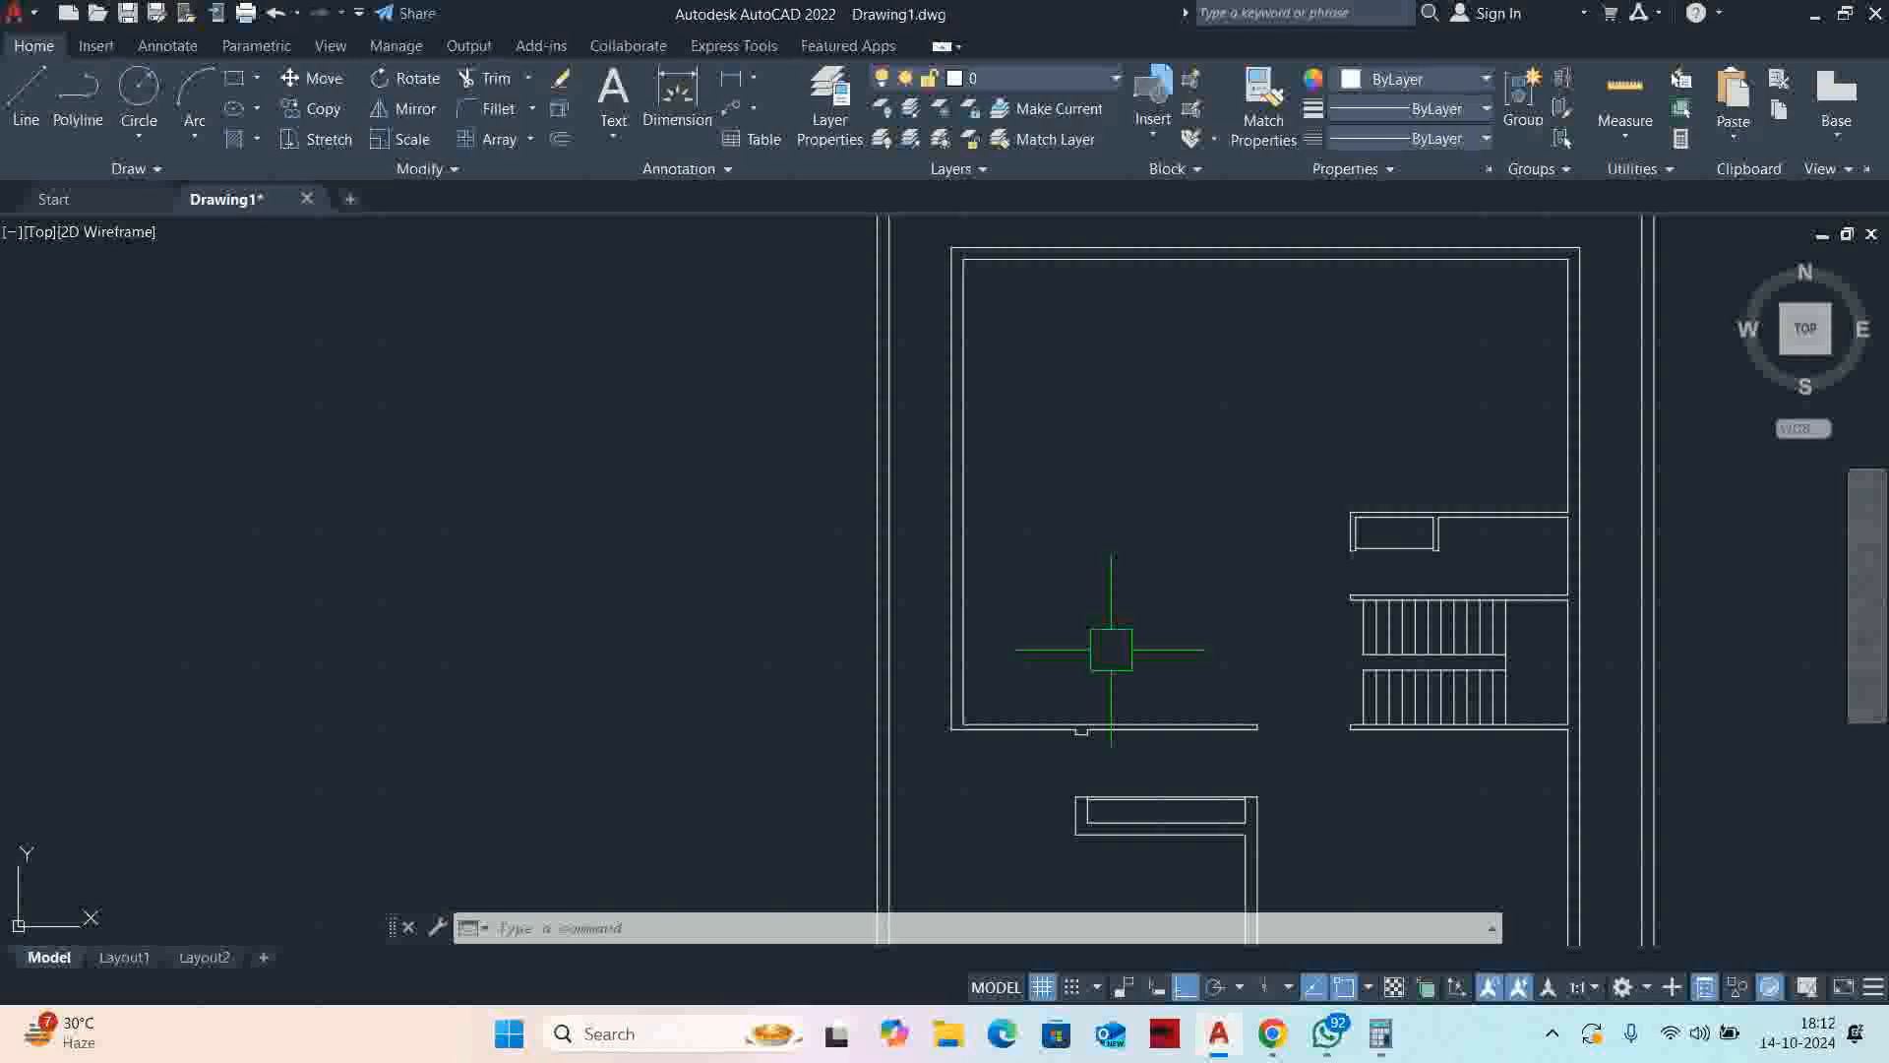
middle_drag(1111, 650, 974, 797)
key(Escape)
key(Escape)
key(Escape)
scroll(1023, 654, up, 2)
scroll(974, 795, down, 2)
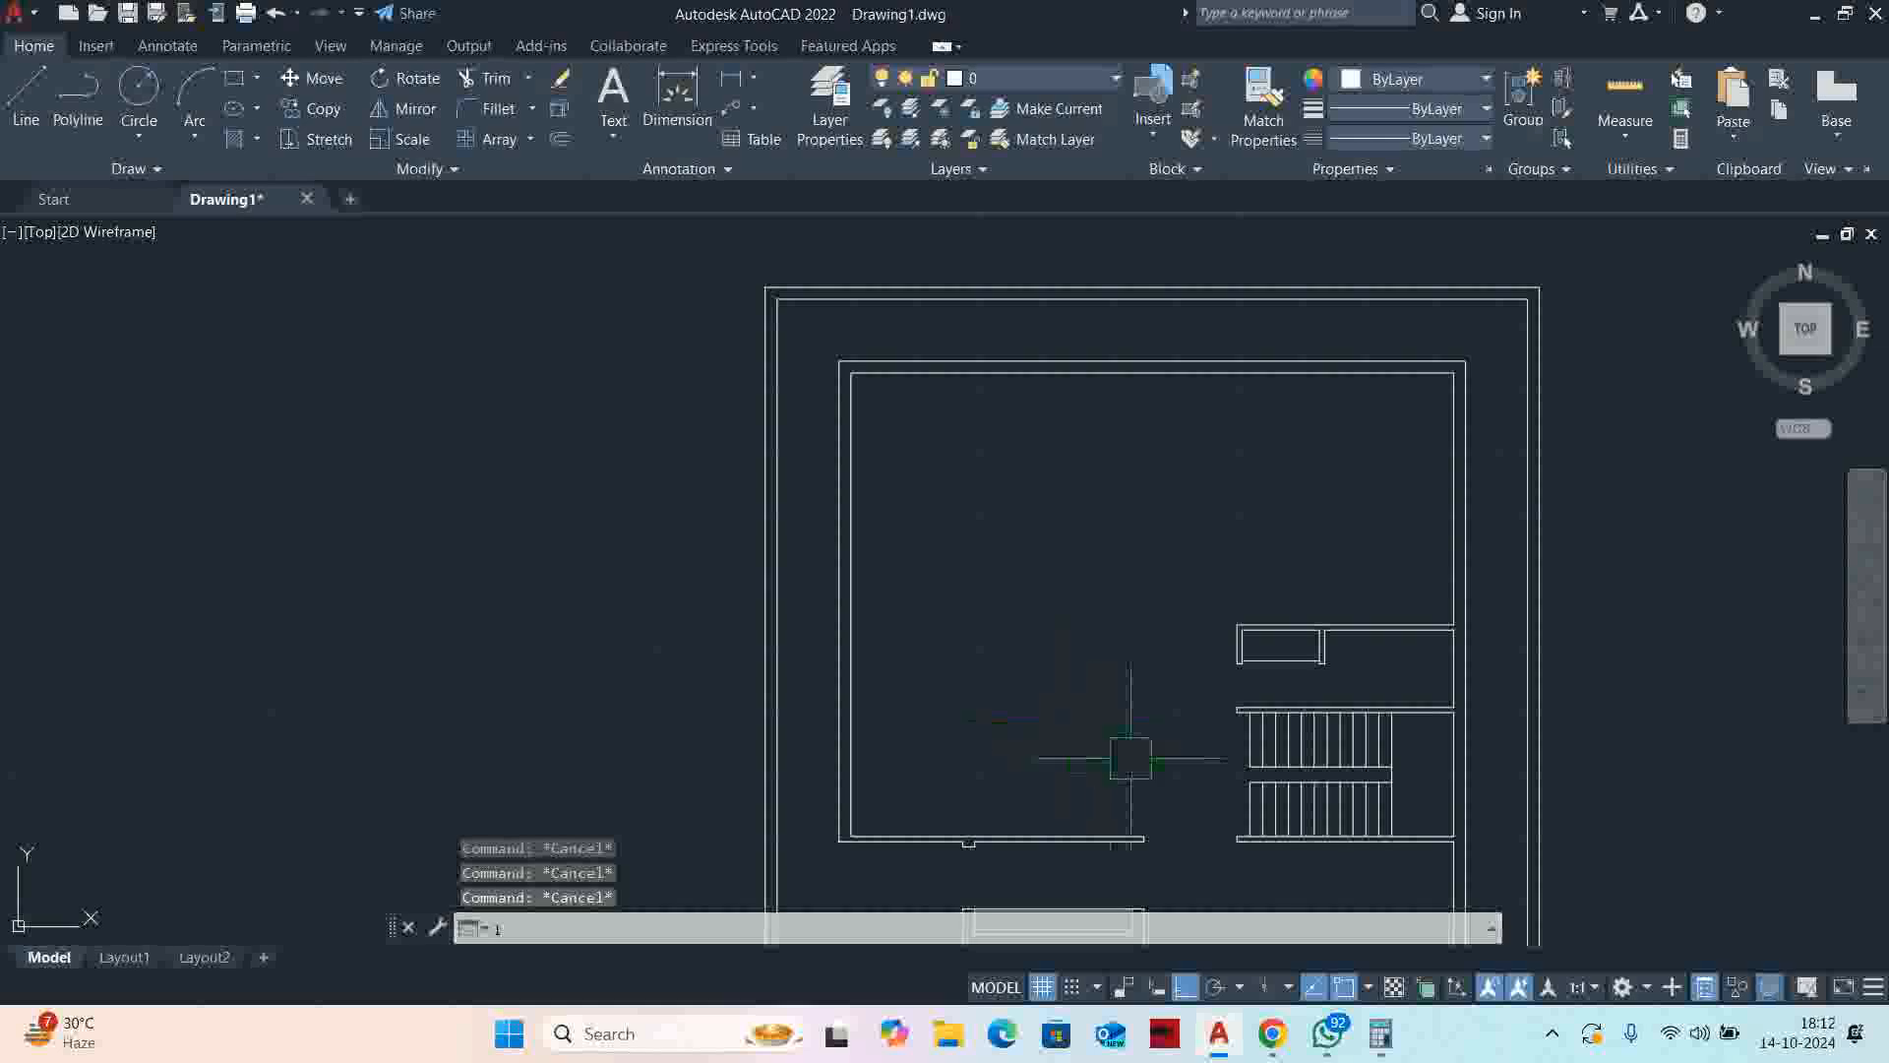
Draw a vertical line from the free end of the lower interior wall up to the top wall's inner face
text(l)
key(Return)
click(1145, 836)
click(1145, 373)
key(Escape)
middle_drag(1097, 555, 1121, 529)
key(Escape)
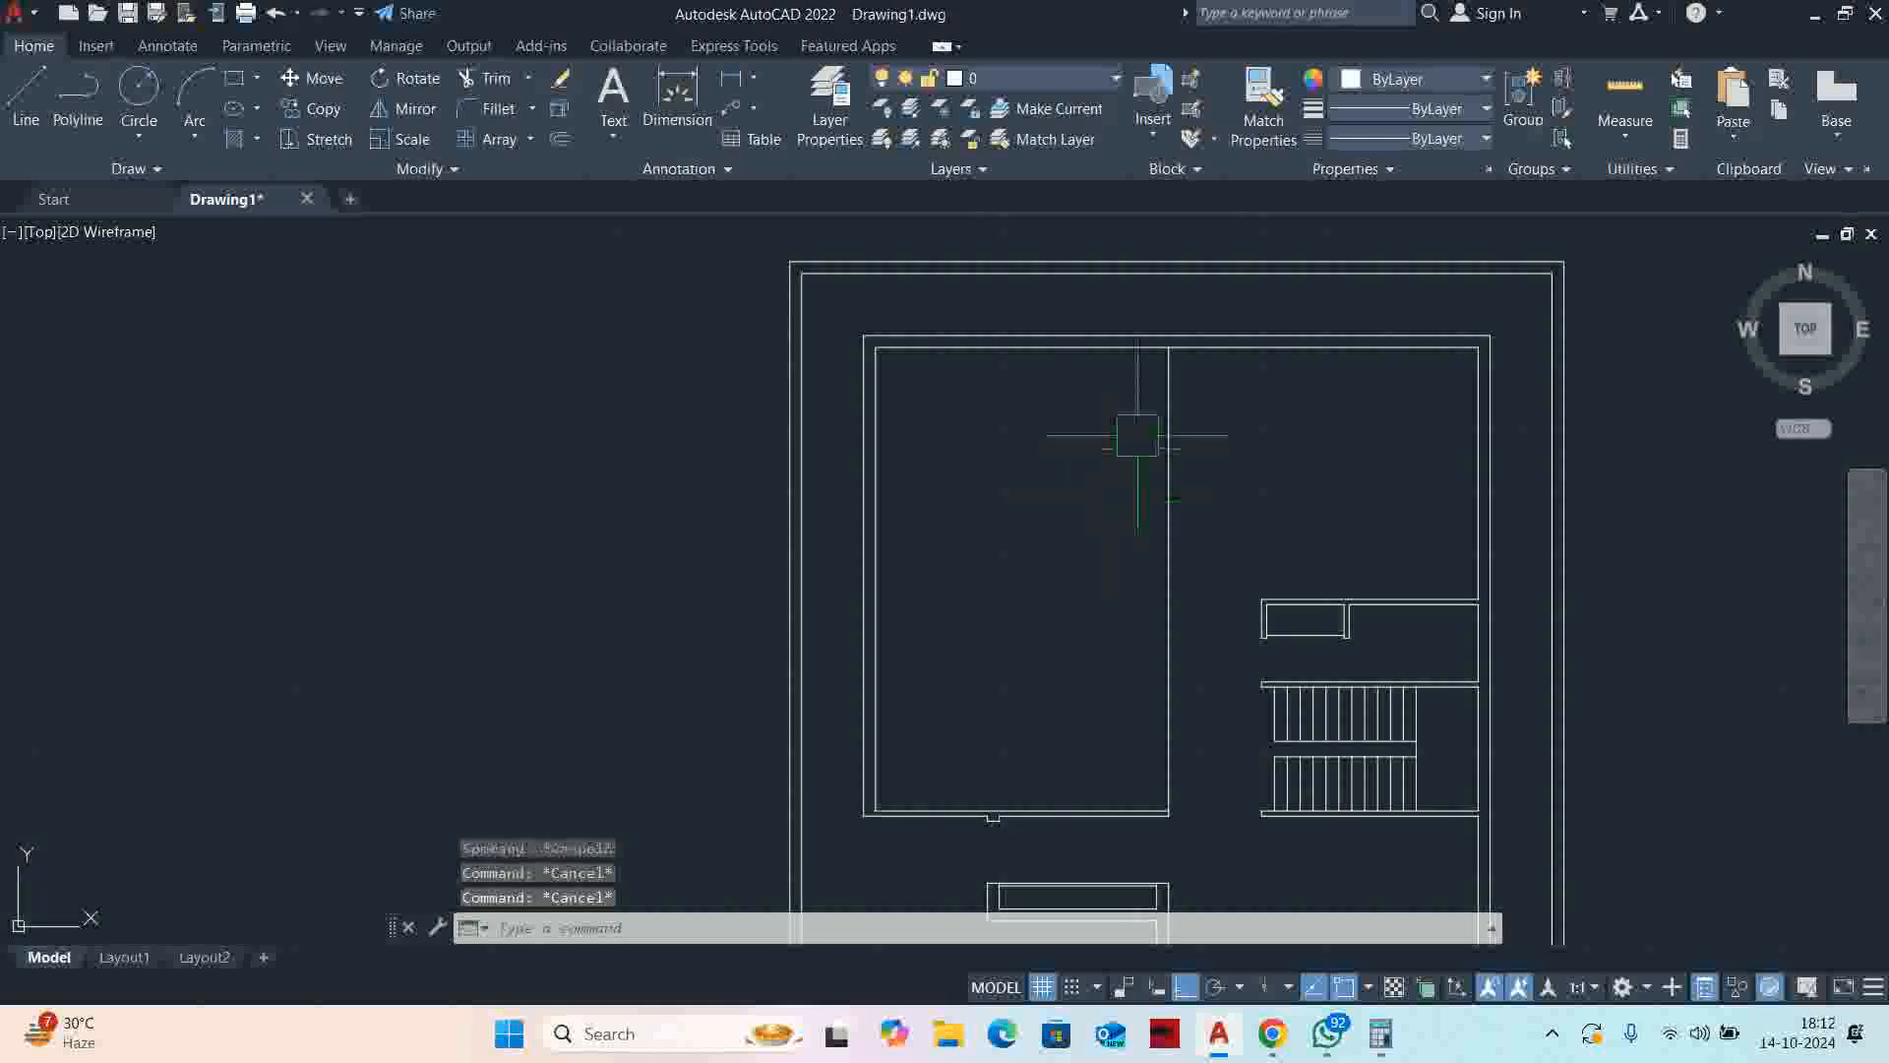
Offset the new vertical line by 100 to the left to form a partition wall
text(o)
key(Return)
text(100)
key(Return)
click(1168, 481)
click(994, 492)
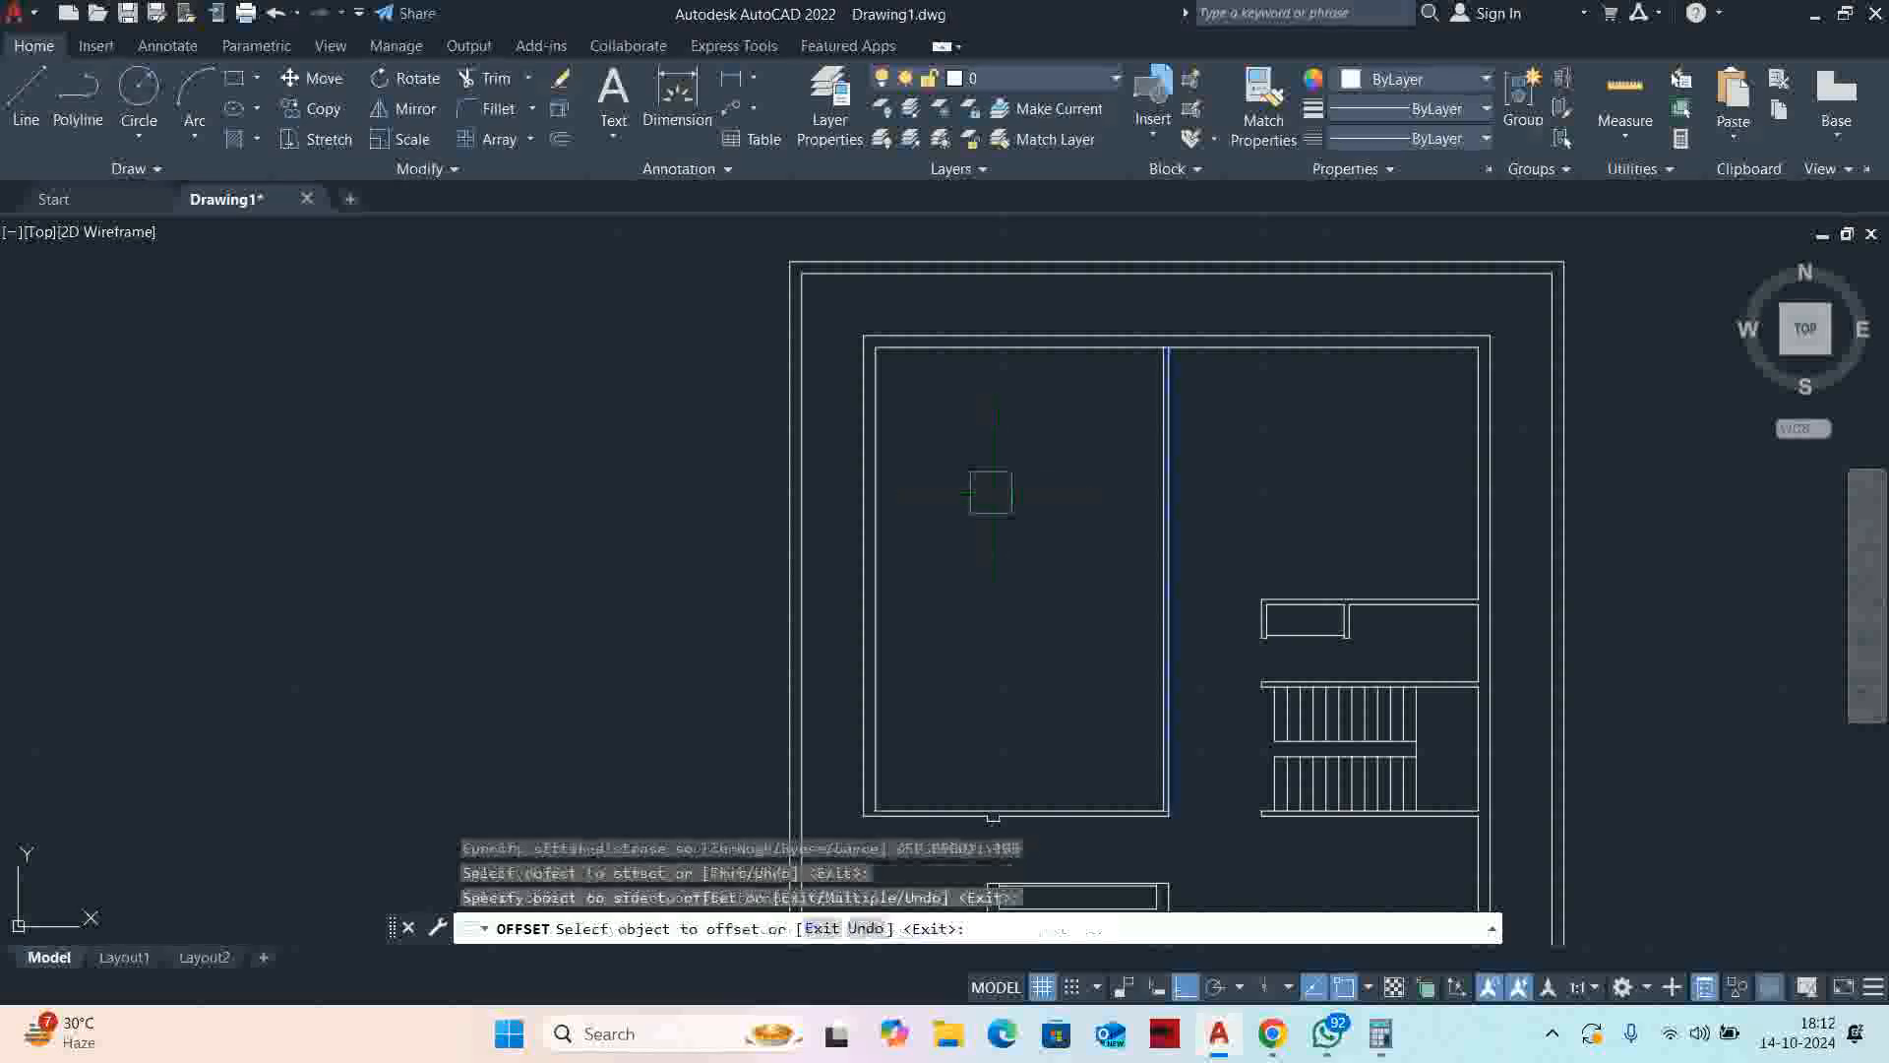
scroll(1214, 590, up, 2)
key(Escape)
key(Escape)
key(Escape)
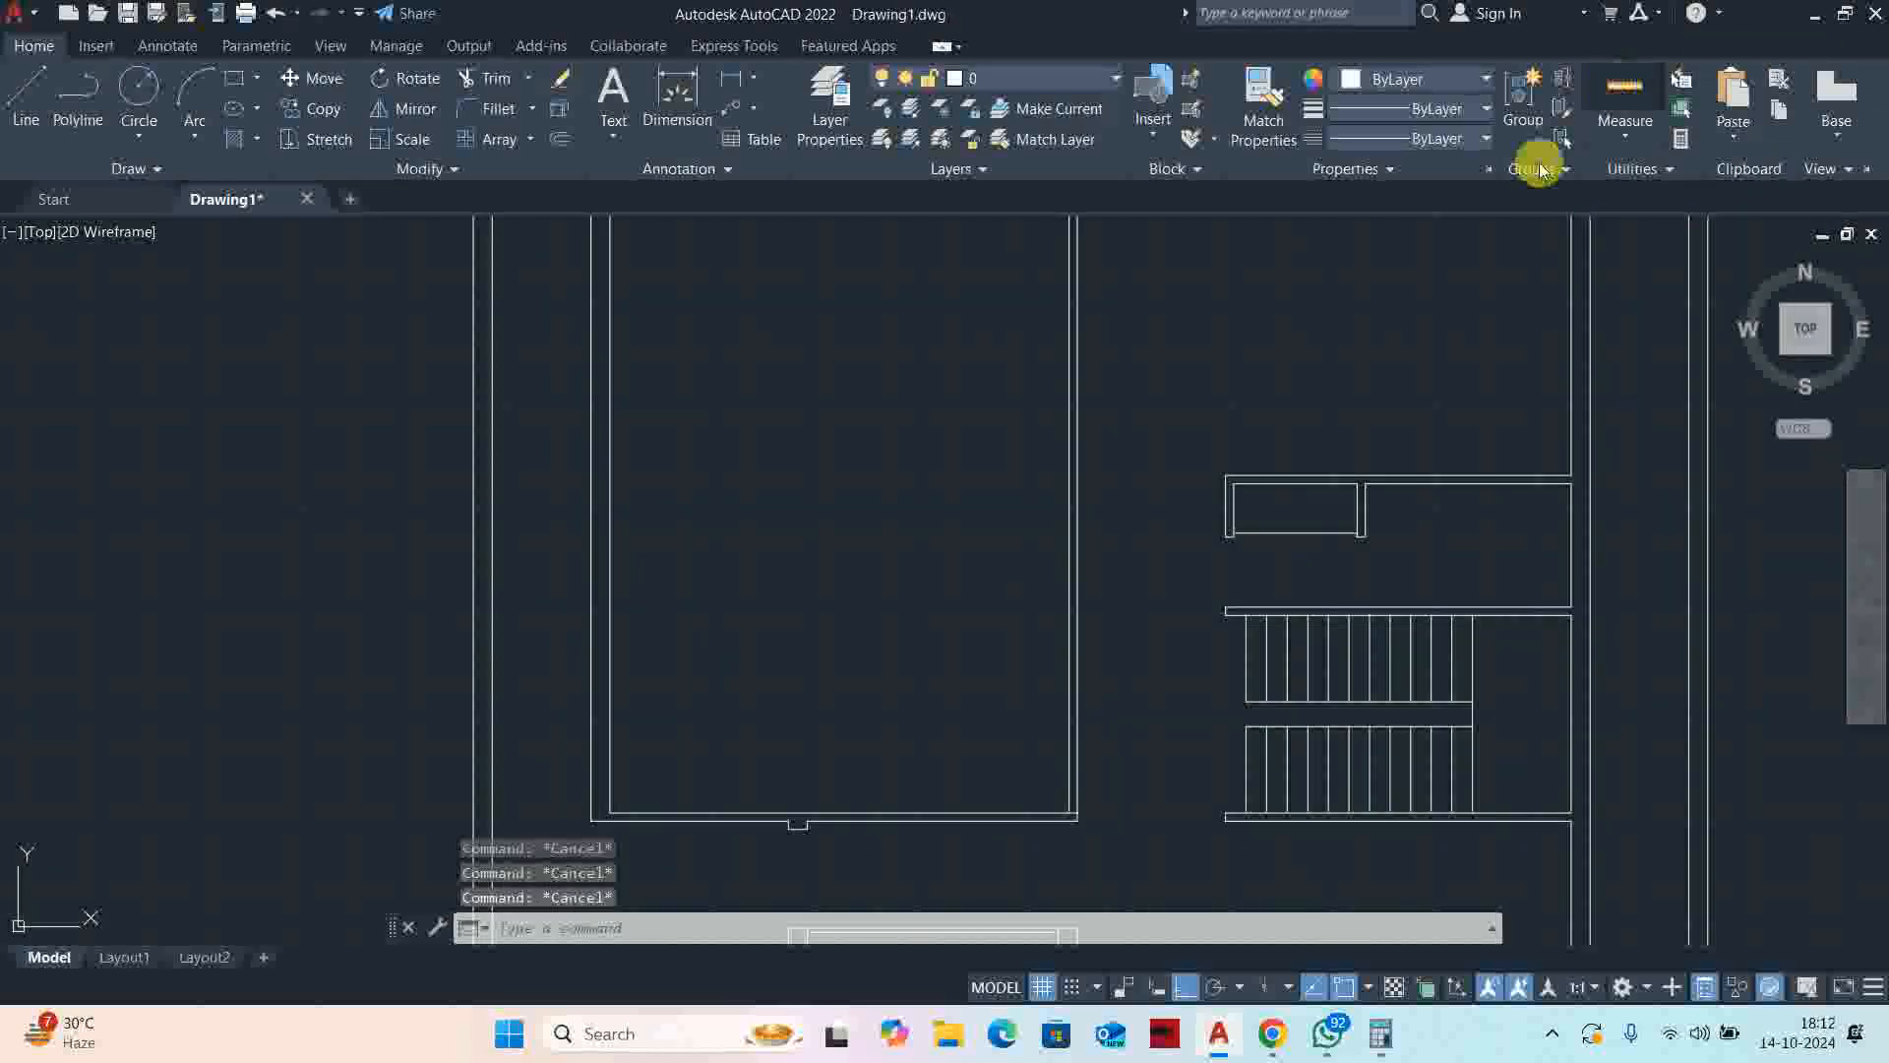
Quick-measure the width and height of the room left of the new vertical partition
click(1626, 91)
scroll(1044, 544, down, 2)
key(Escape)
key(Escape)
middle_drag(898, 475, 1105, 581)
key(Escape)
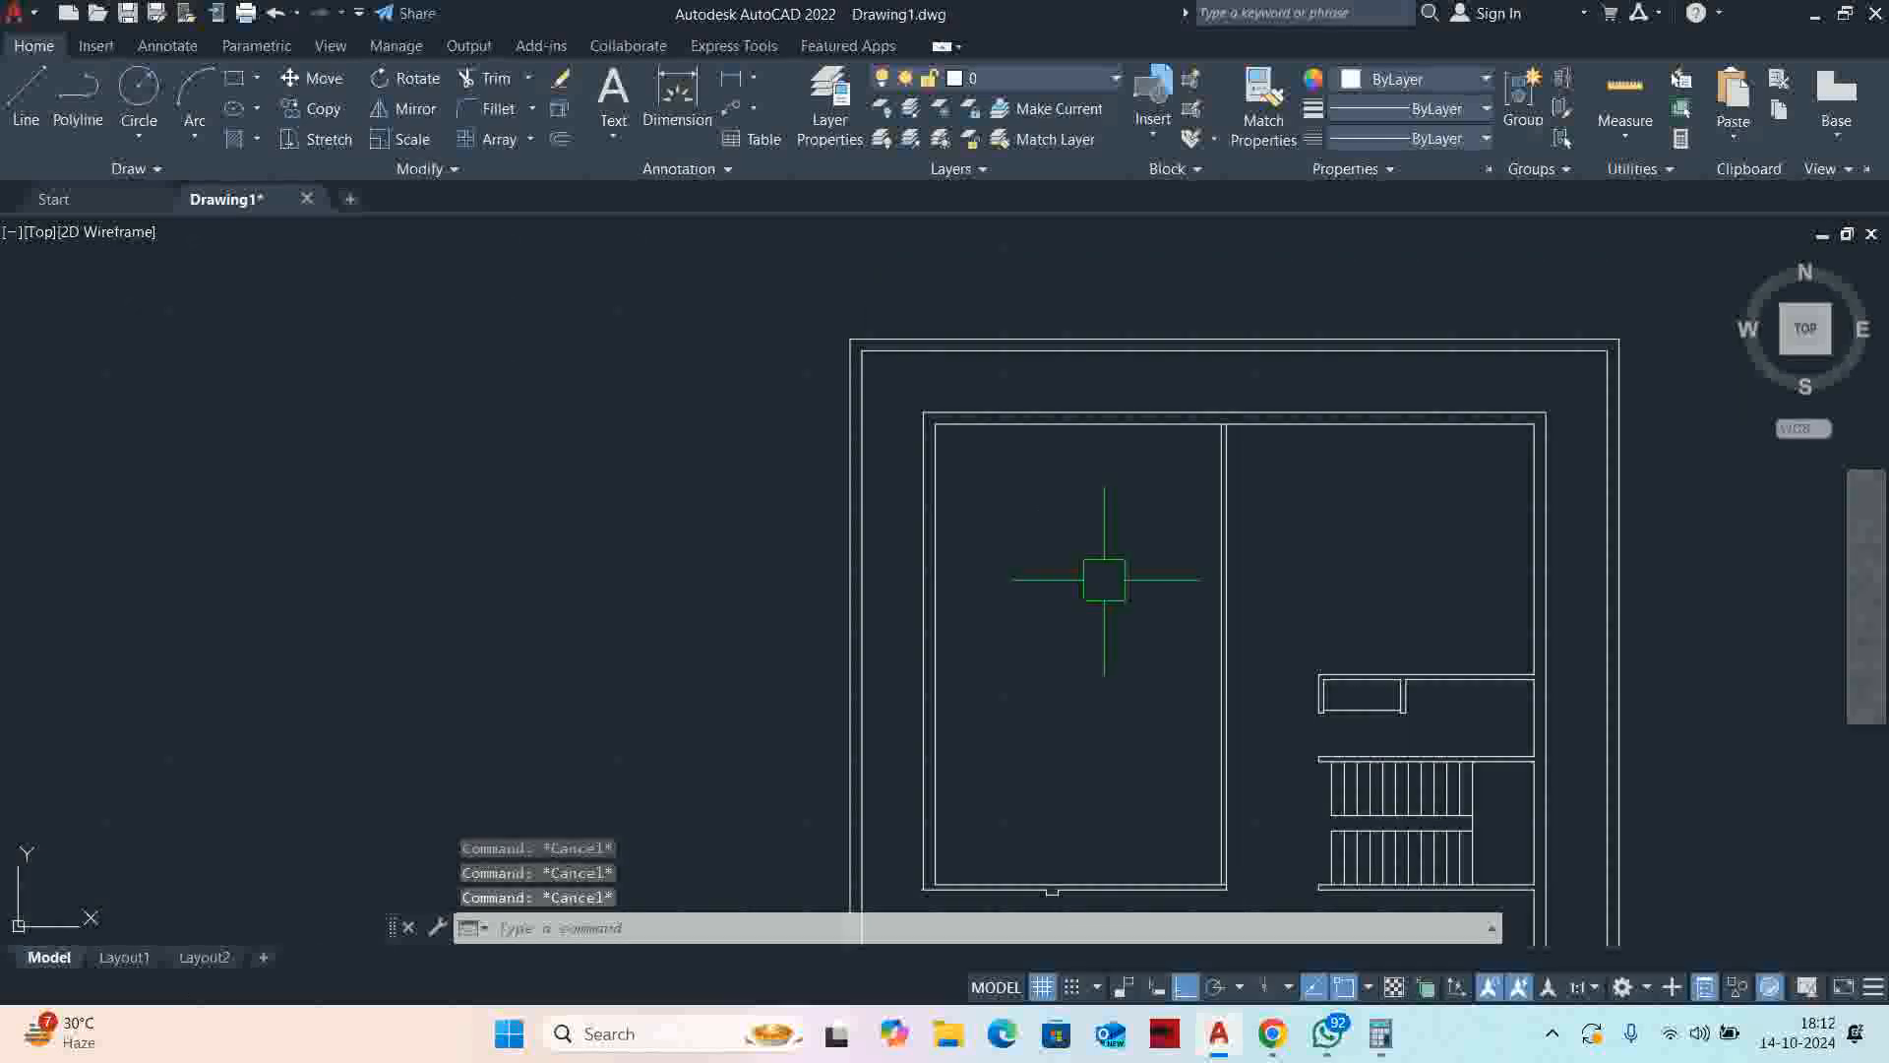
click(1626, 90)
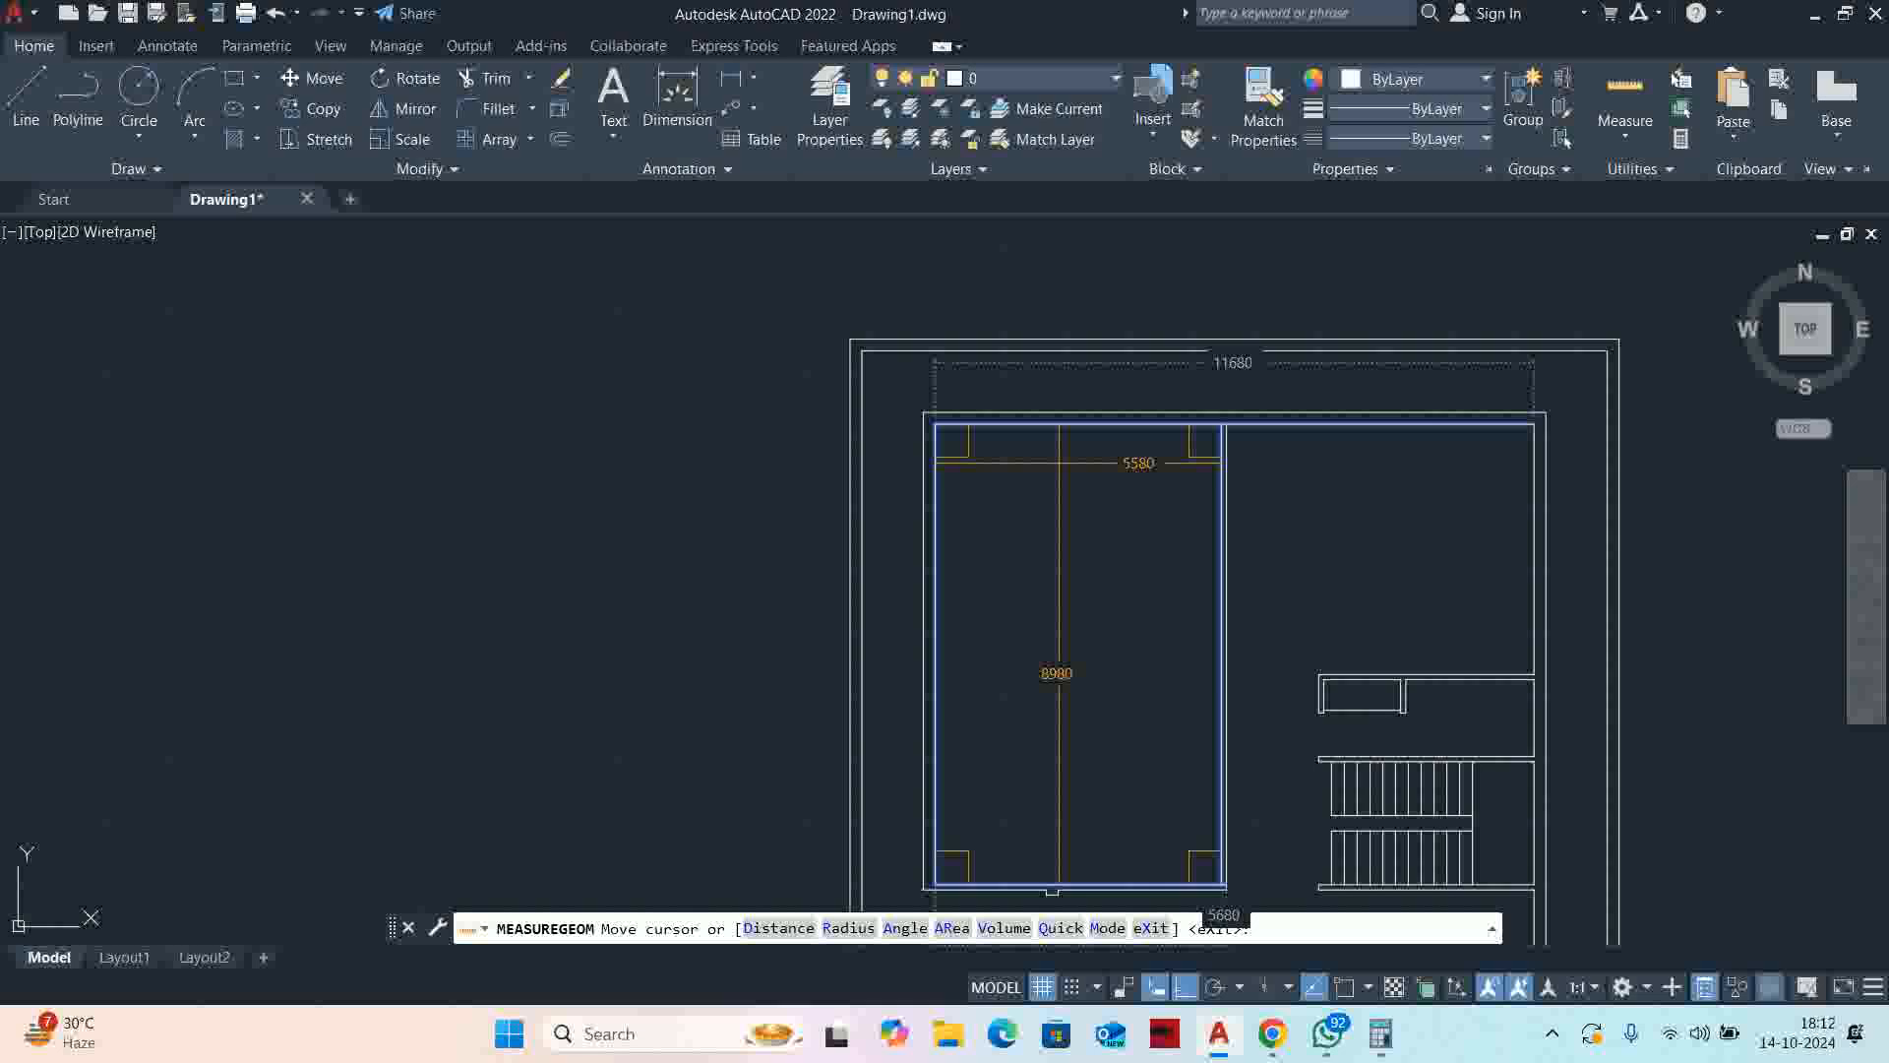
key(Escape)
middle_drag(1029, 463, 1103, 444)
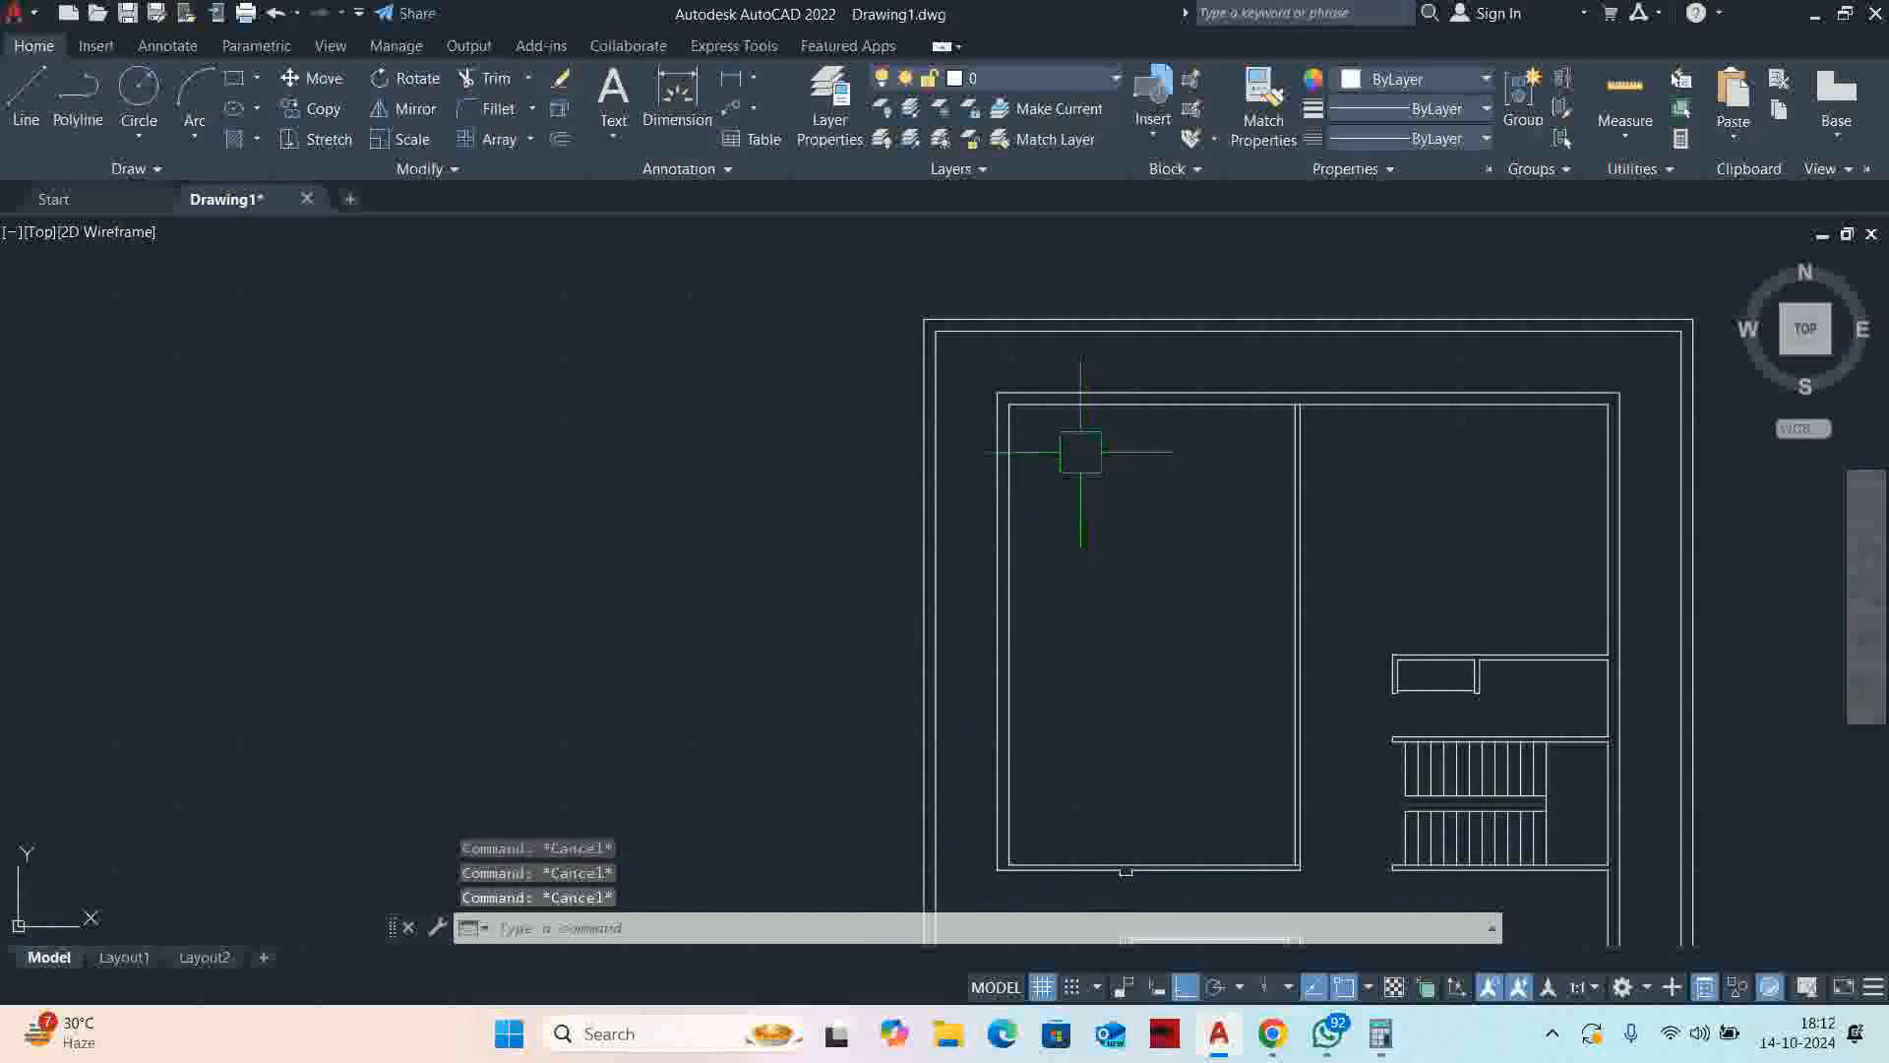
Offset the top wall's inner line 3600 downward into the house
text(o)
key(Return)
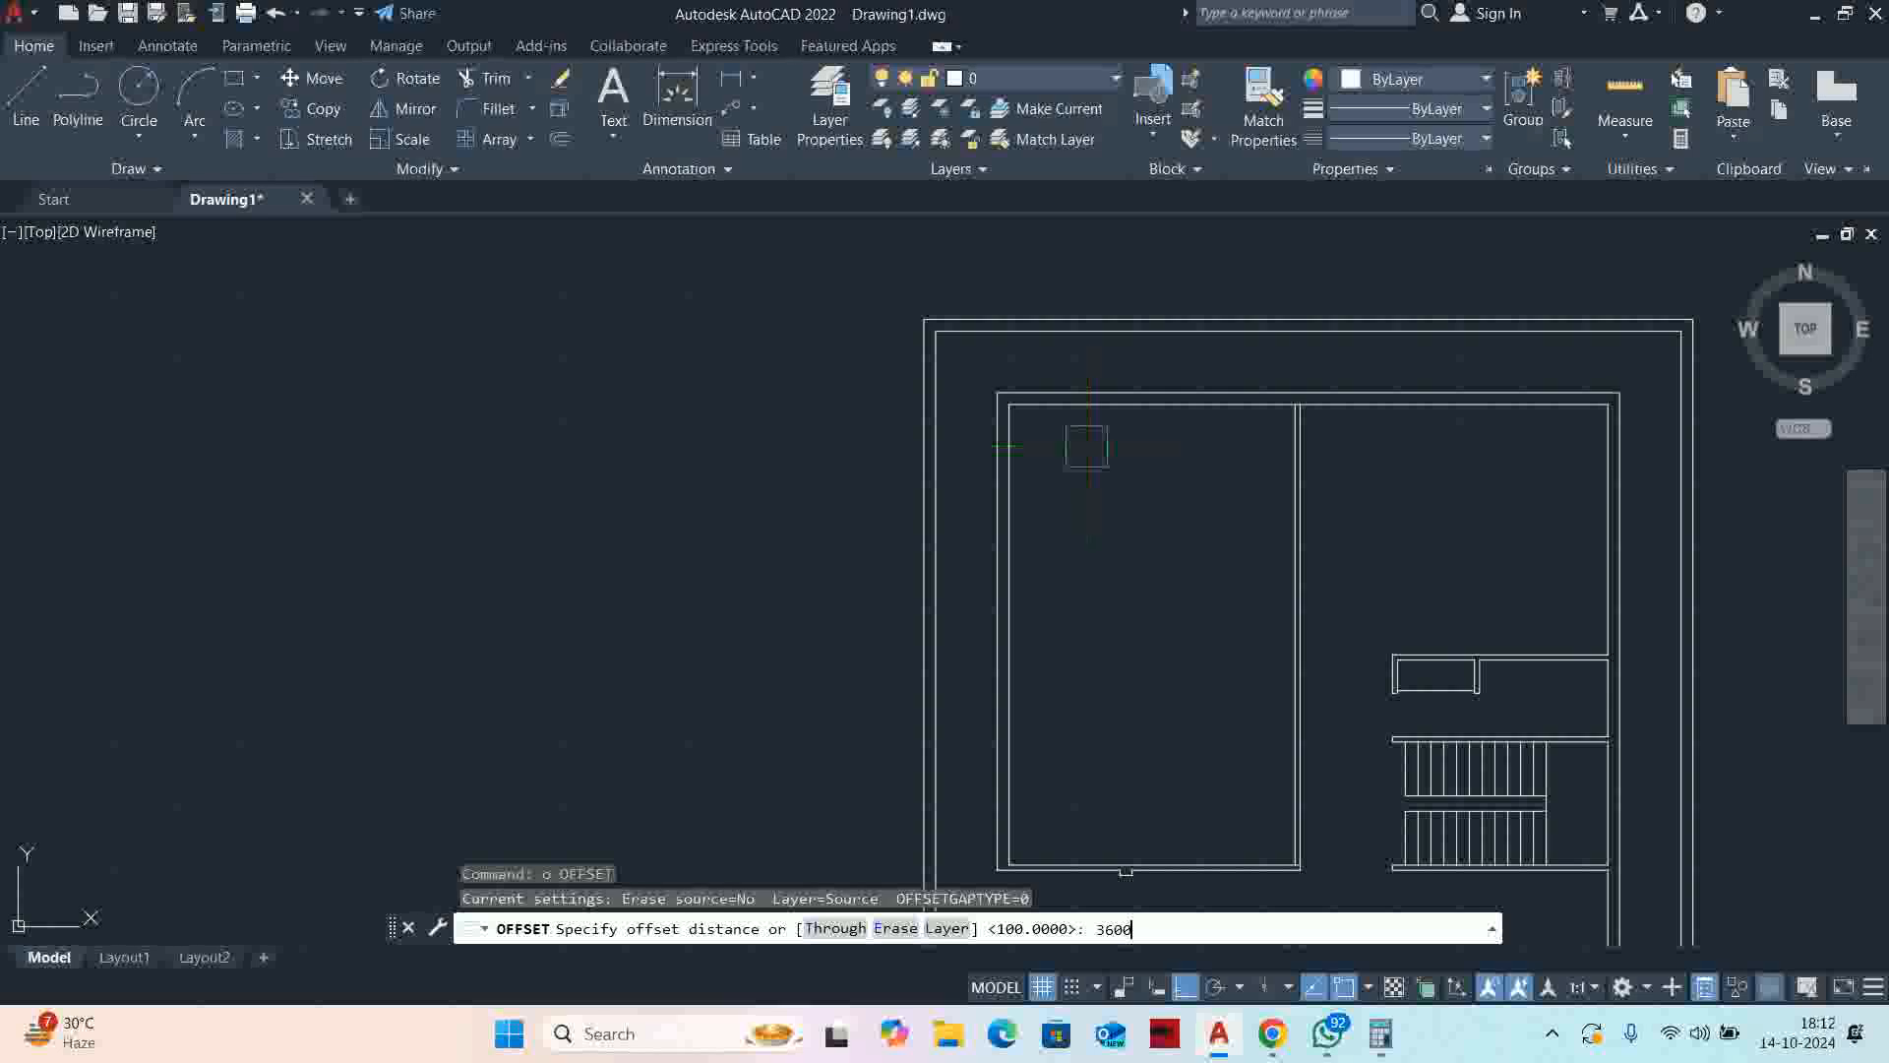
text(3600)
key(Return)
click(1072, 404)
click(1086, 538)
key(Return)
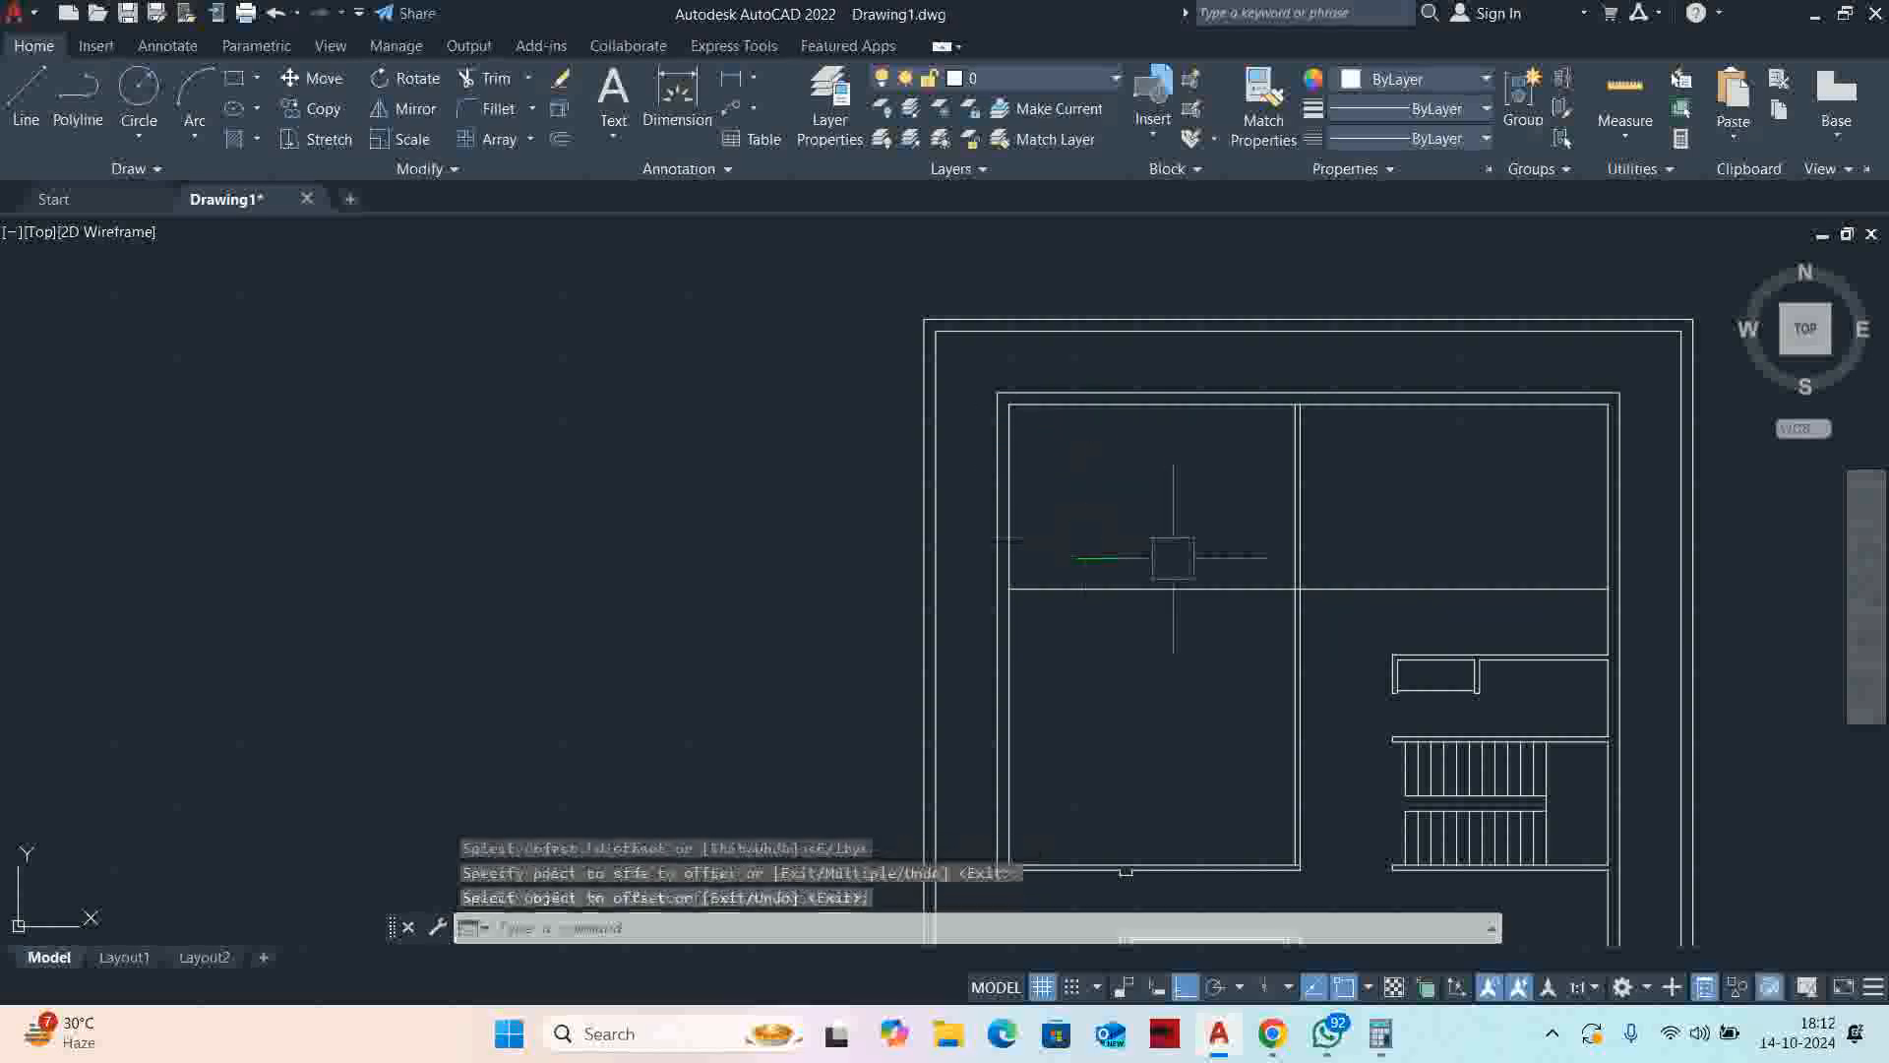
key(Escape)
Offset the new horizontal line by 100 to form a horizontal partition wall
scroll(1087, 538, up, 3)
text(o)
key(Return)
text(100)
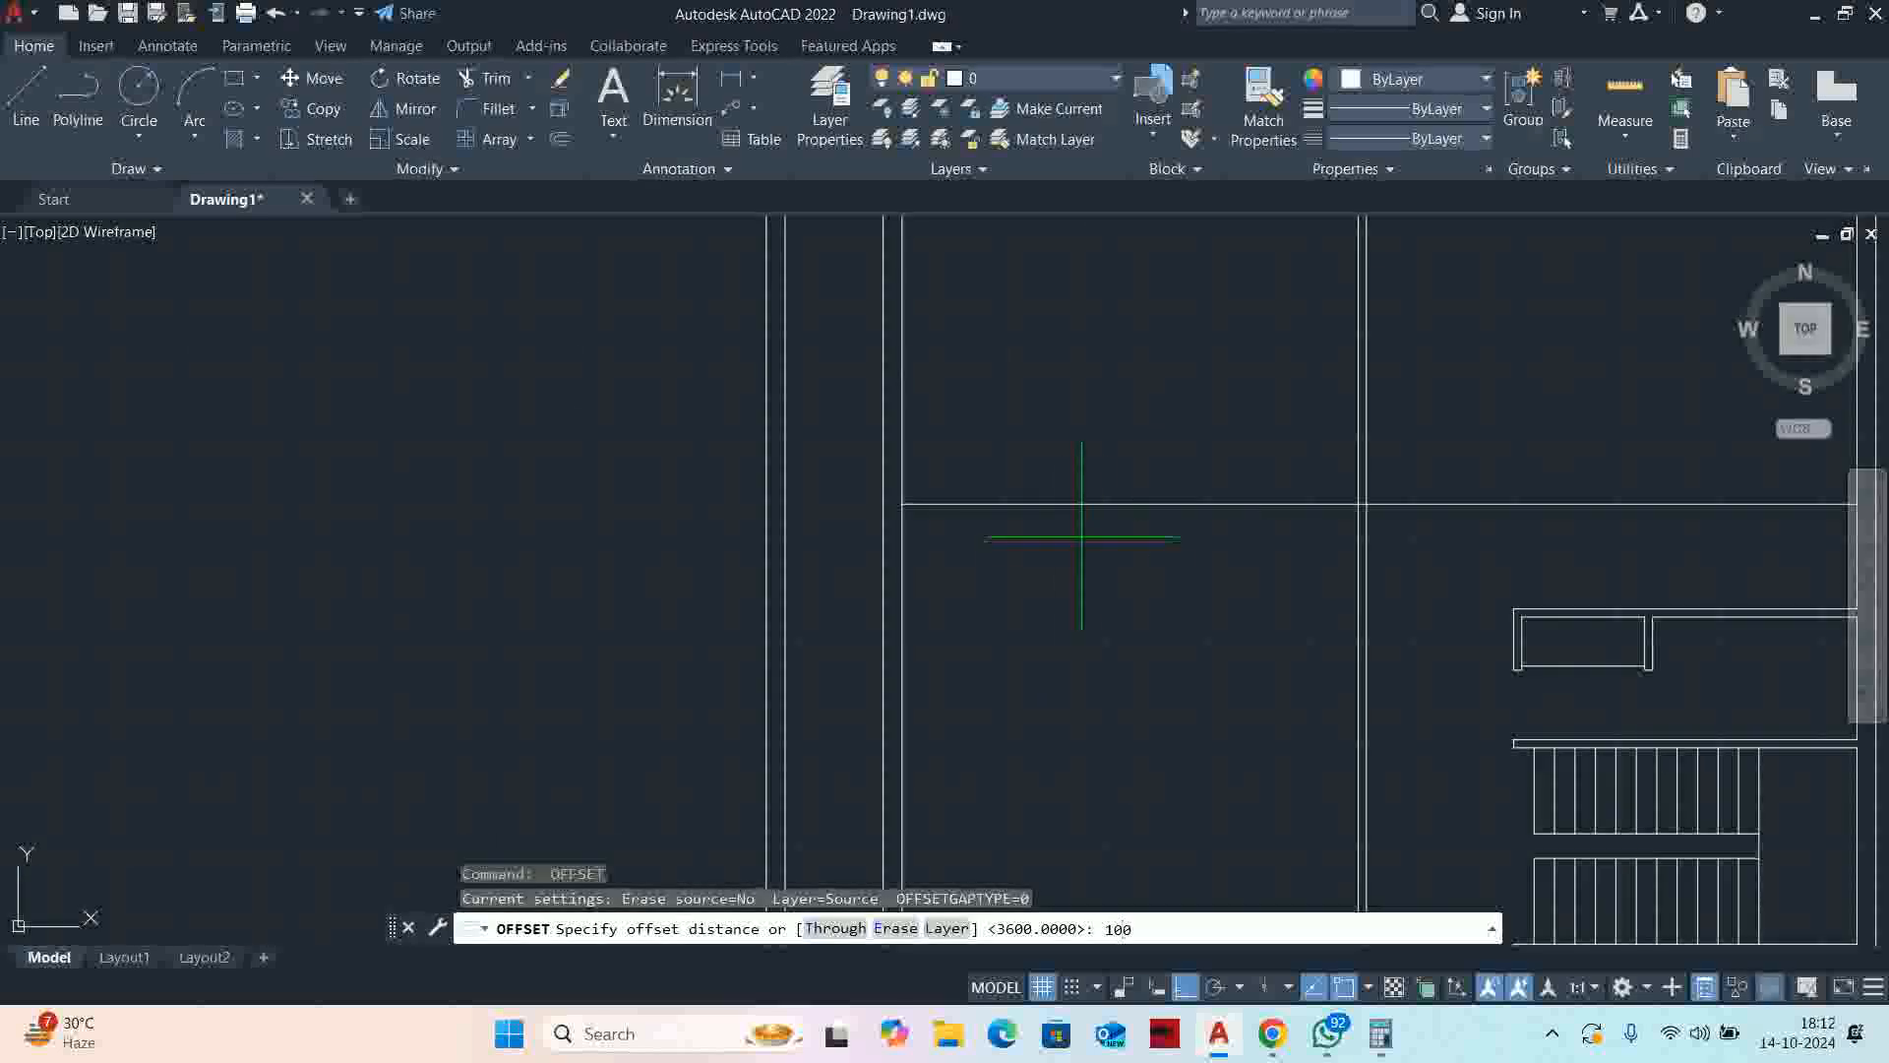
key(Return)
key(Escape)
key(Escape)
scroll(1236, 561, up, 3)
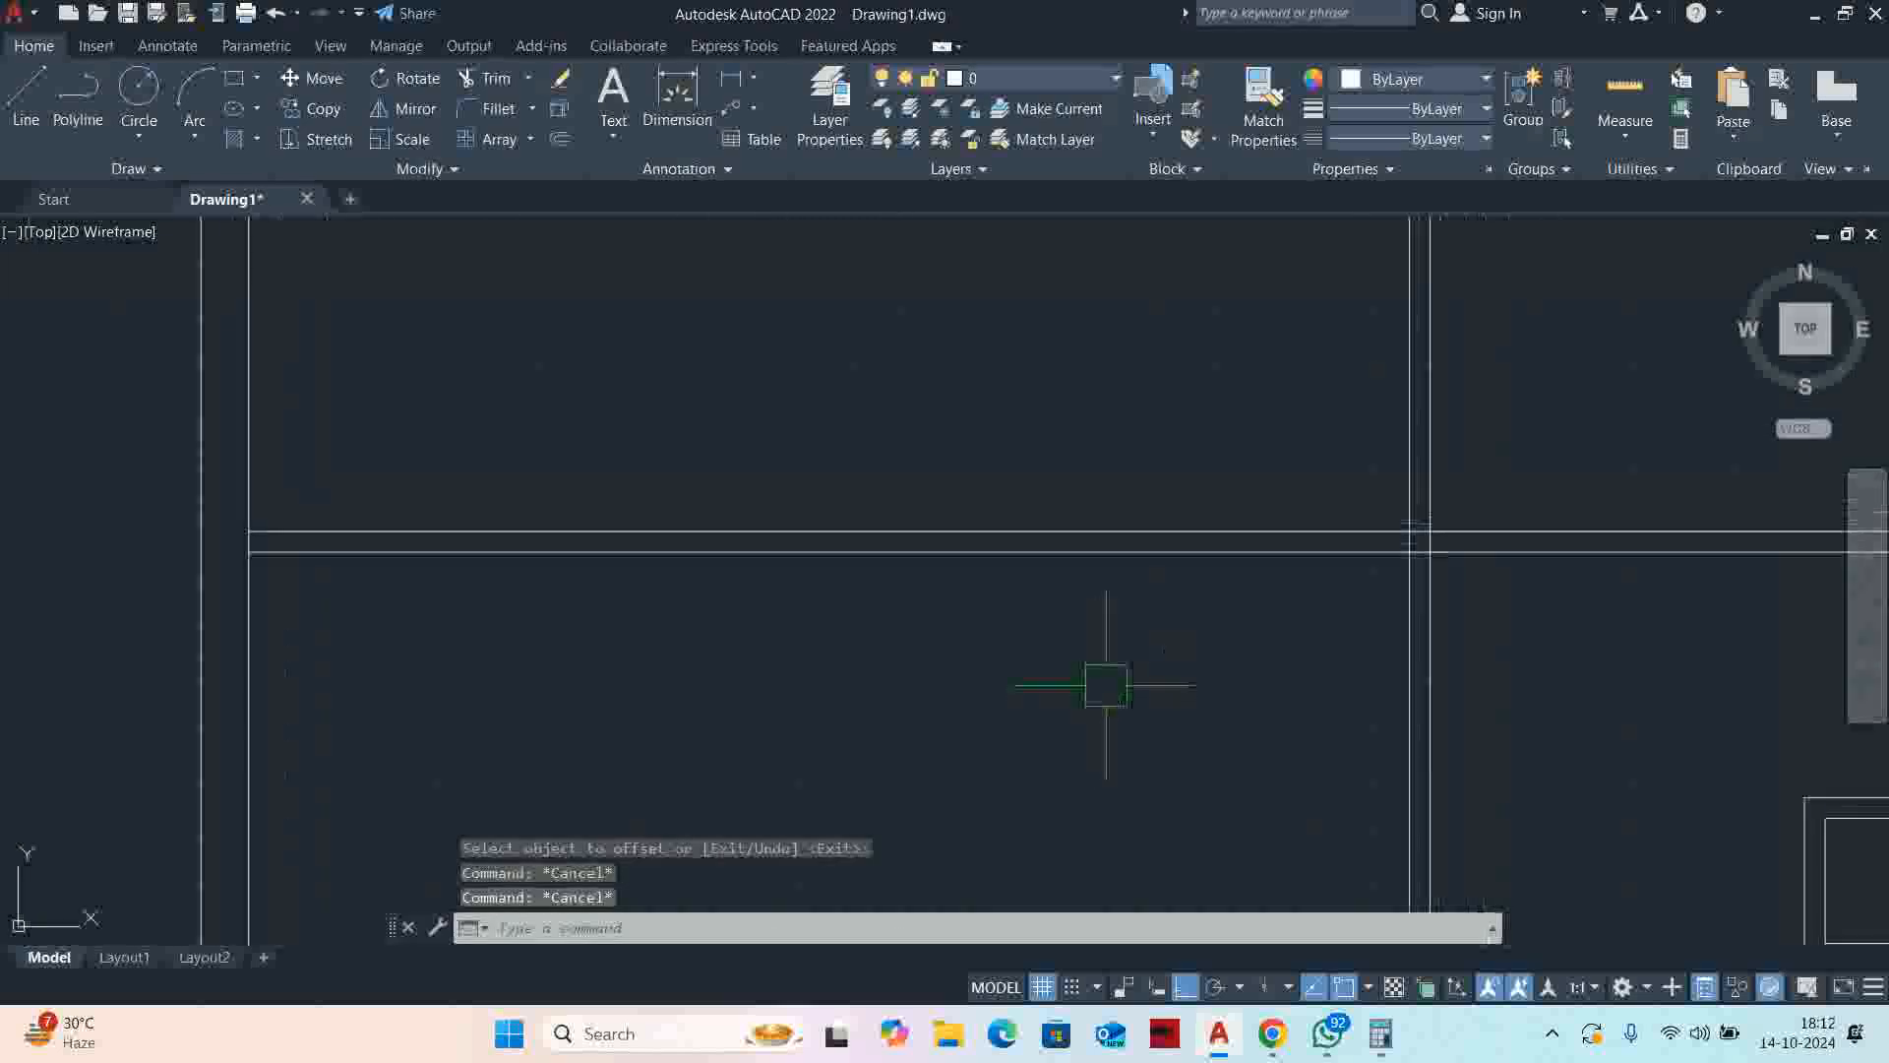
Trim the horizontal partition lines to the right of the vertical partition and clean up the wall junctions
text(tr)
key(Return)
drag(1549, 482, 1555, 437)
drag(1526, 662, 1487, 500)
scroll(1391, 580, down, 2)
middle_drag(1390, 581, 1198, 598)
scroll(1213, 593, up, 6)
click(1227, 508)
scroll(1224, 510, down, 4)
scroll(1029, 489, up, 4)
scroll(1012, 491, down, 4)
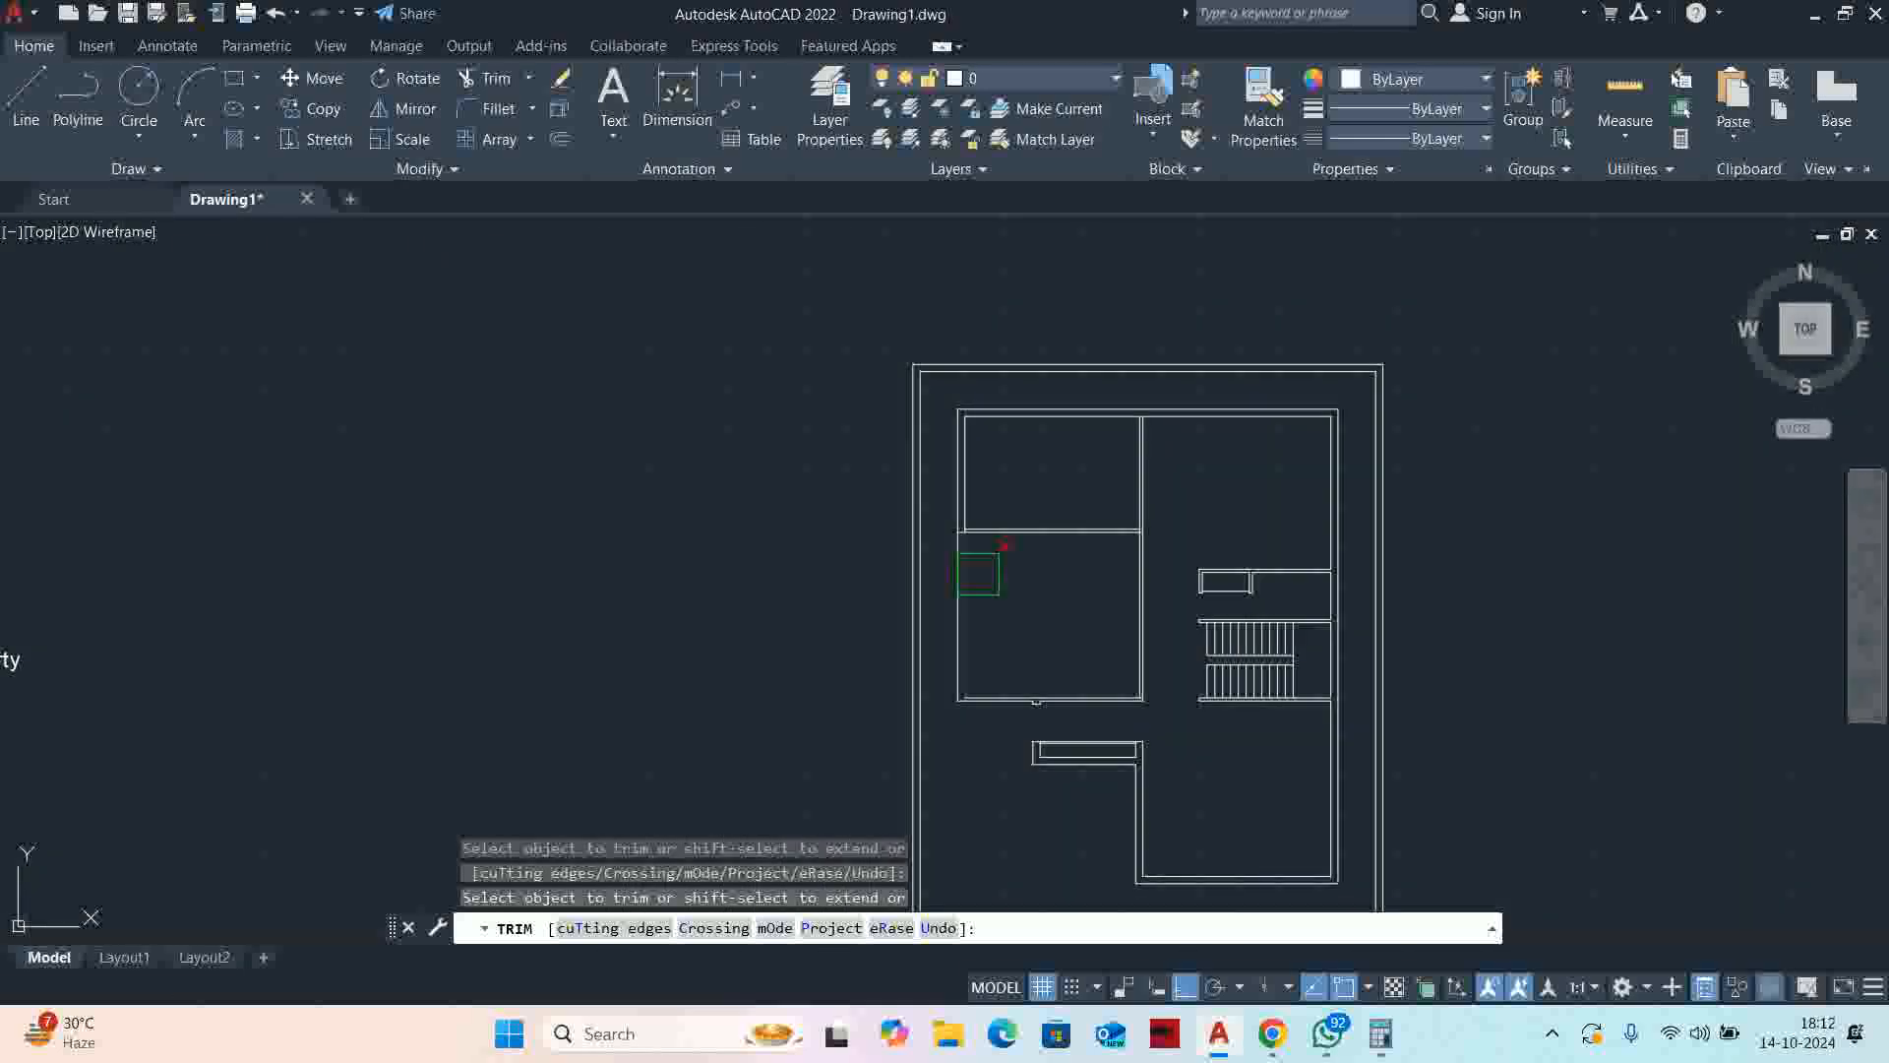
Trim away the house's left outer wall below the horizontal partition
scroll(1059, 595, up, 5)
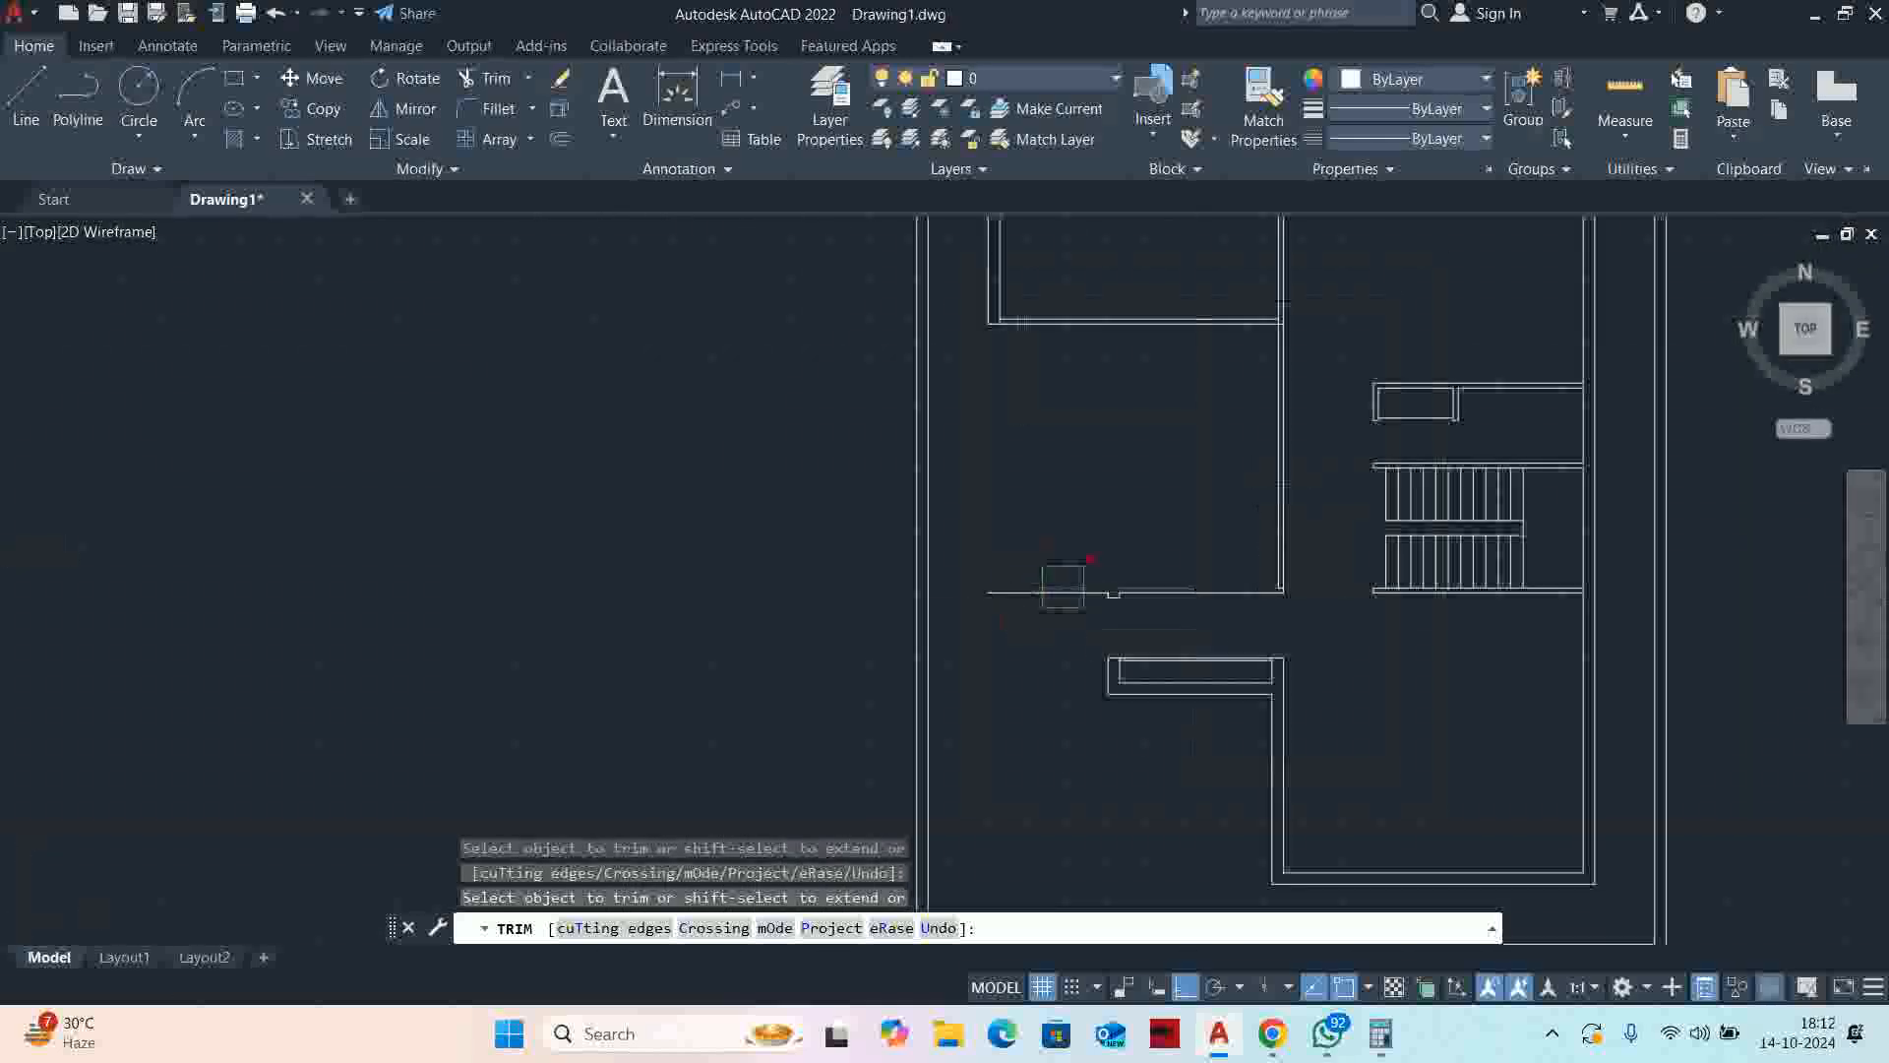
scroll(1265, 551, down, 2)
middle_drag(1262, 546, 1120, 786)
scroll(1124, 776, down, 2)
scroll(1119, 779, up, 3)
key(Escape)
key(Escape)
Stretch the left edge of the small projection on the lower wall up to the horizontal partition's lower line
click(1109, 760)
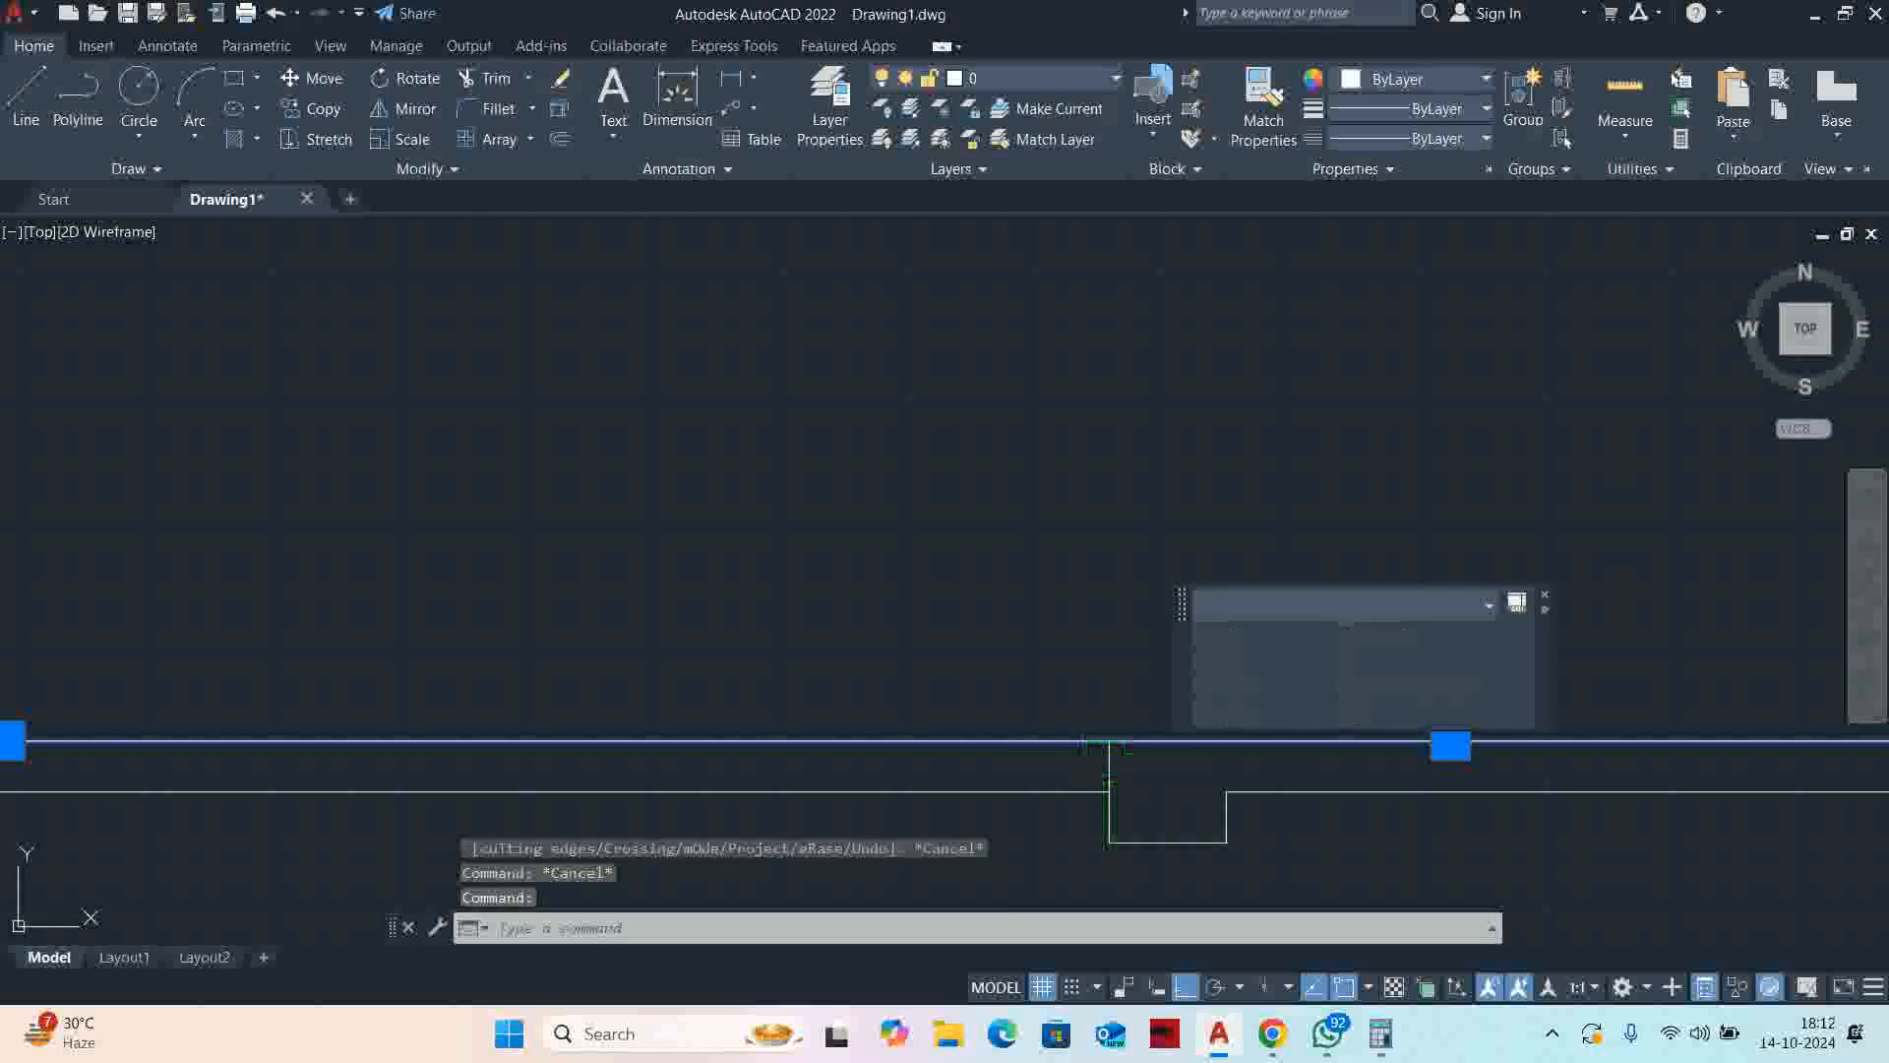
key(Escape)
scroll(1113, 765, up, 3)
click(1096, 748)
click(1090, 666)
scroll(1079, 522, down, 4)
scroll(1075, 423, down, 6)
middle_drag(1075, 408, 1002, 972)
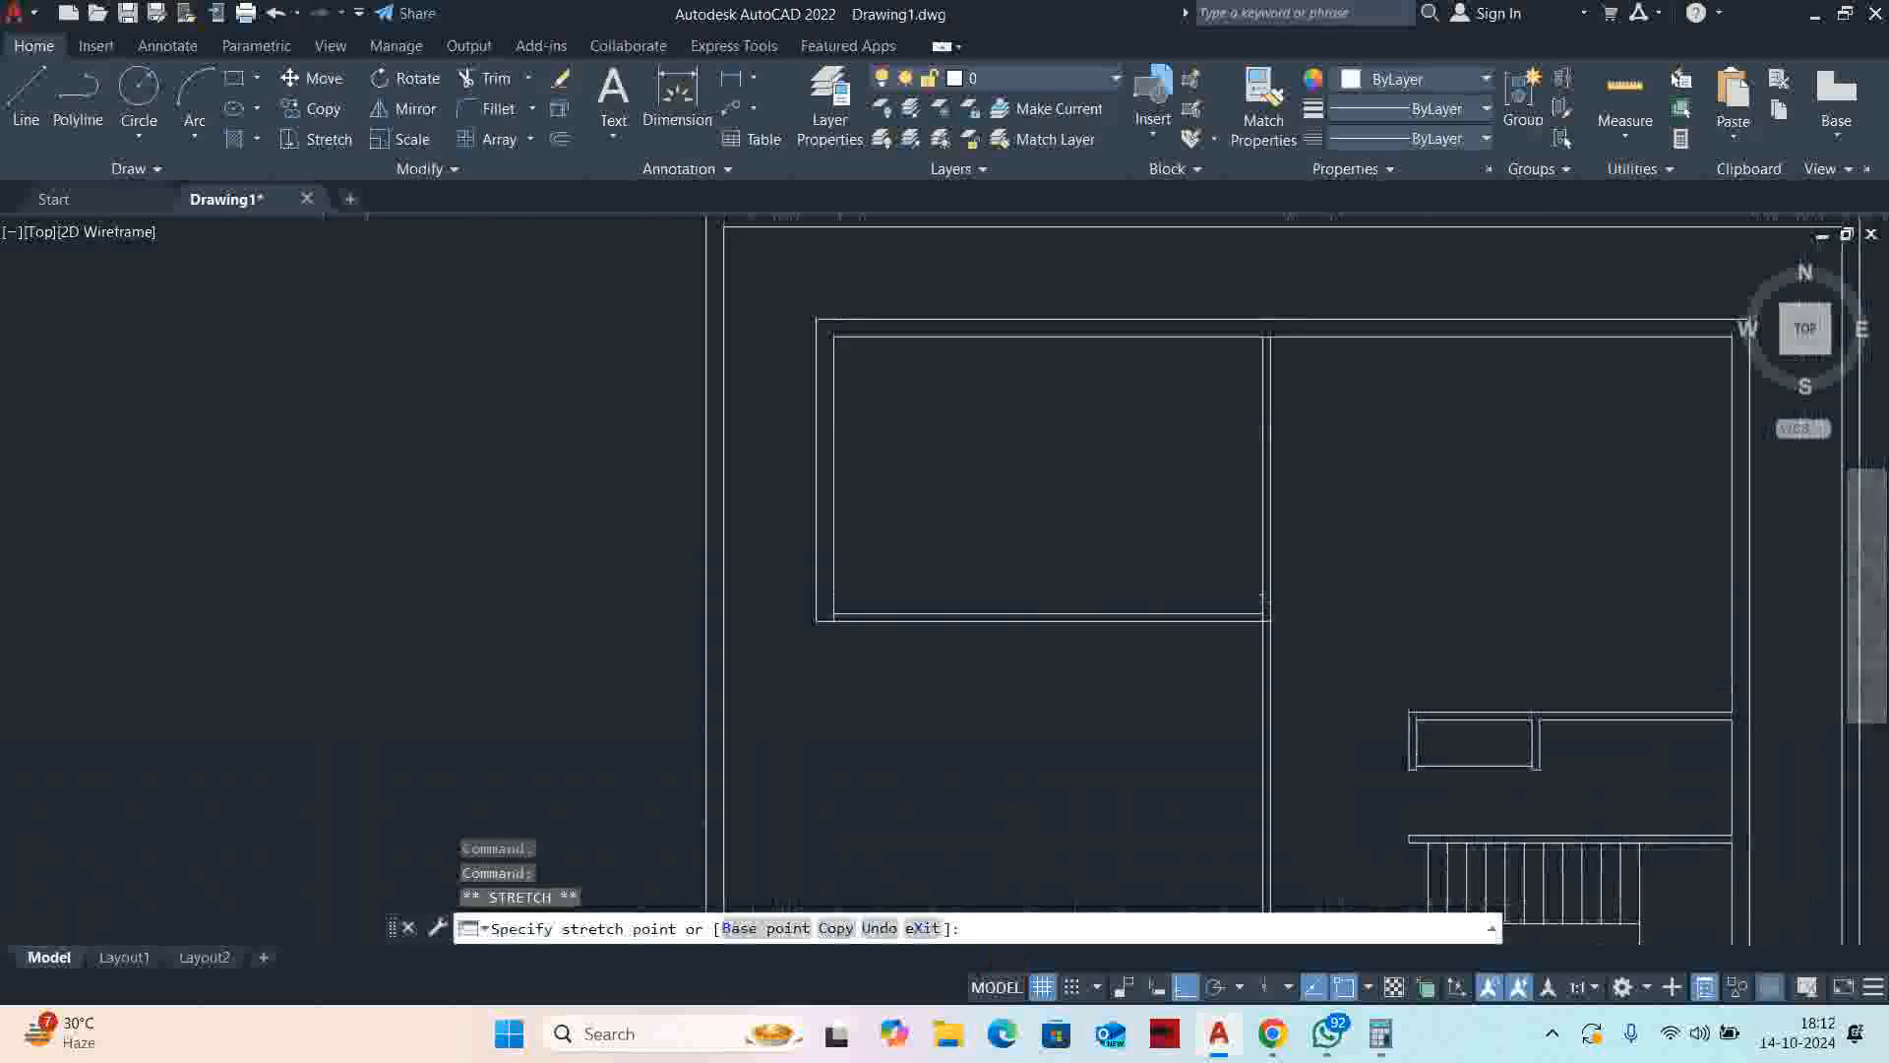
click(1000, 620)
key(Escape)
scroll(988, 736, down, 2)
middle_drag(987, 738, 1012, 463)
key(Escape)
key(Escape)
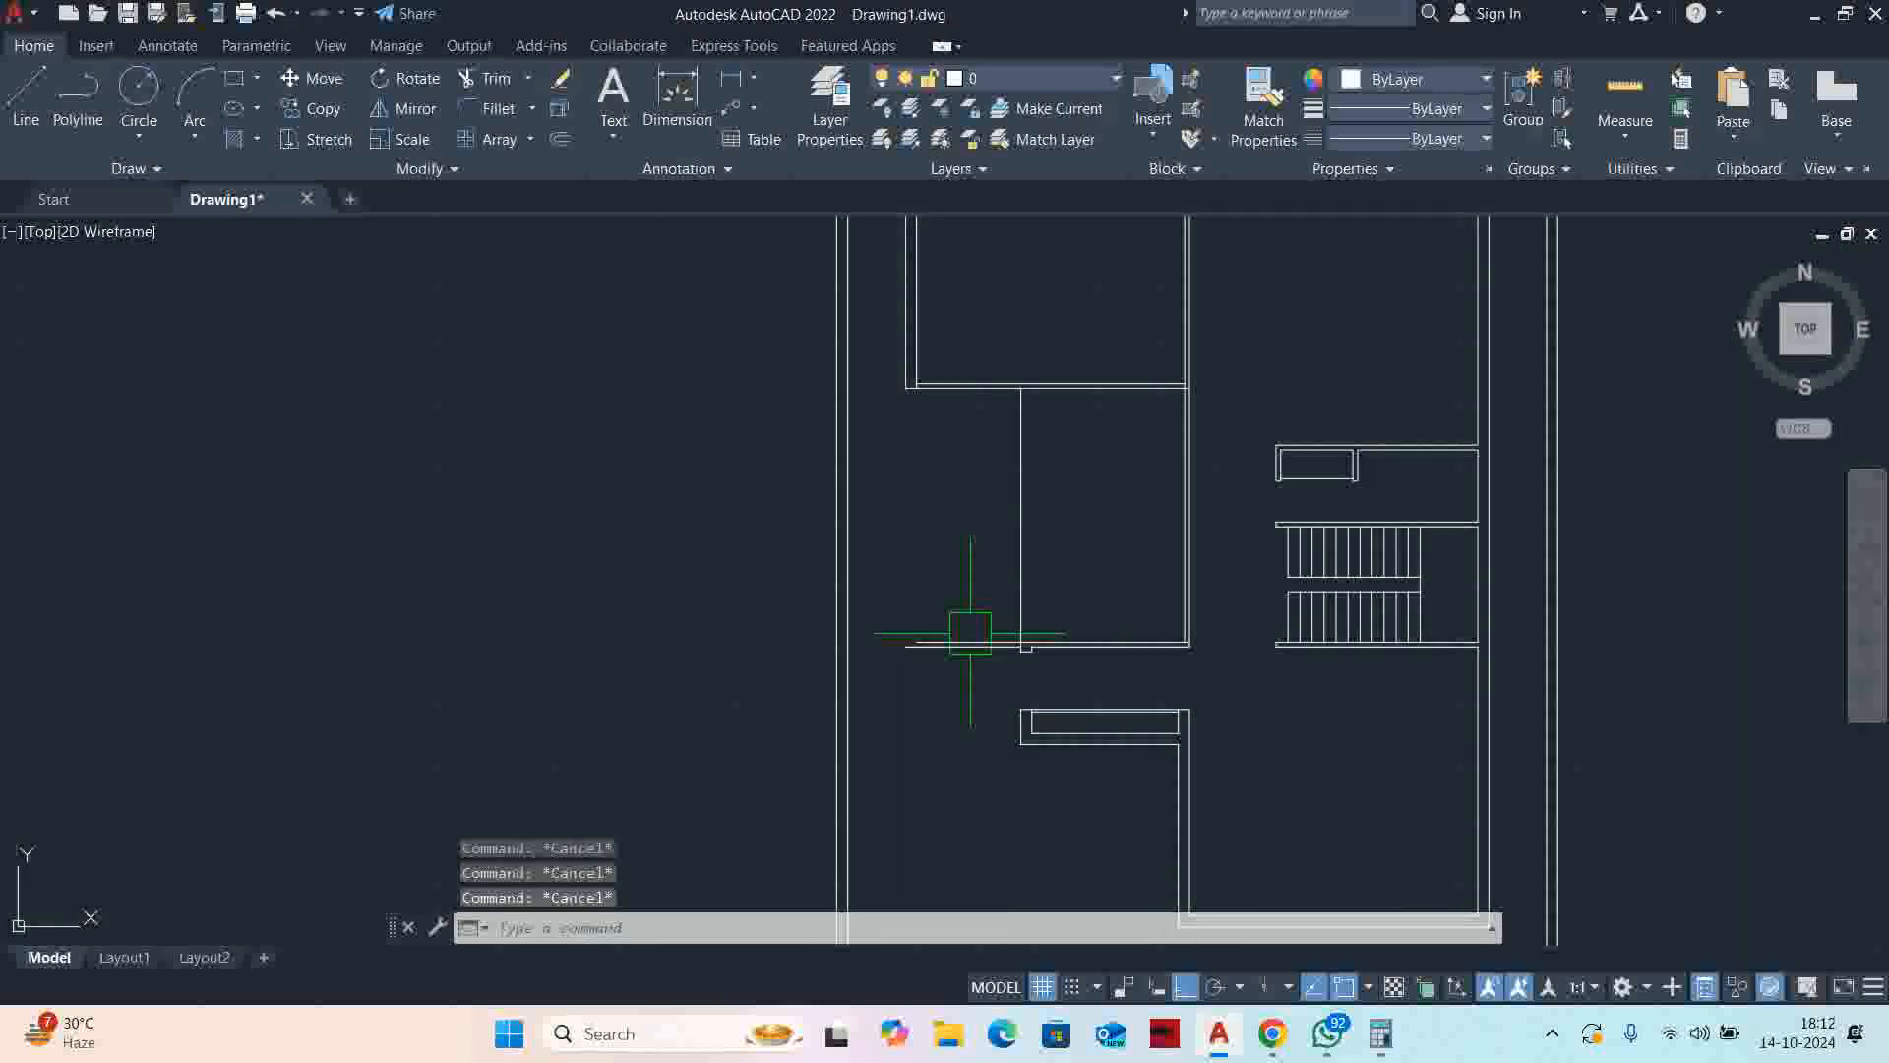
Trim off the lower wall lines to the left of the extended vertical line
text(tr)
key(Return)
drag(952, 588, 932, 749)
key(Escape)
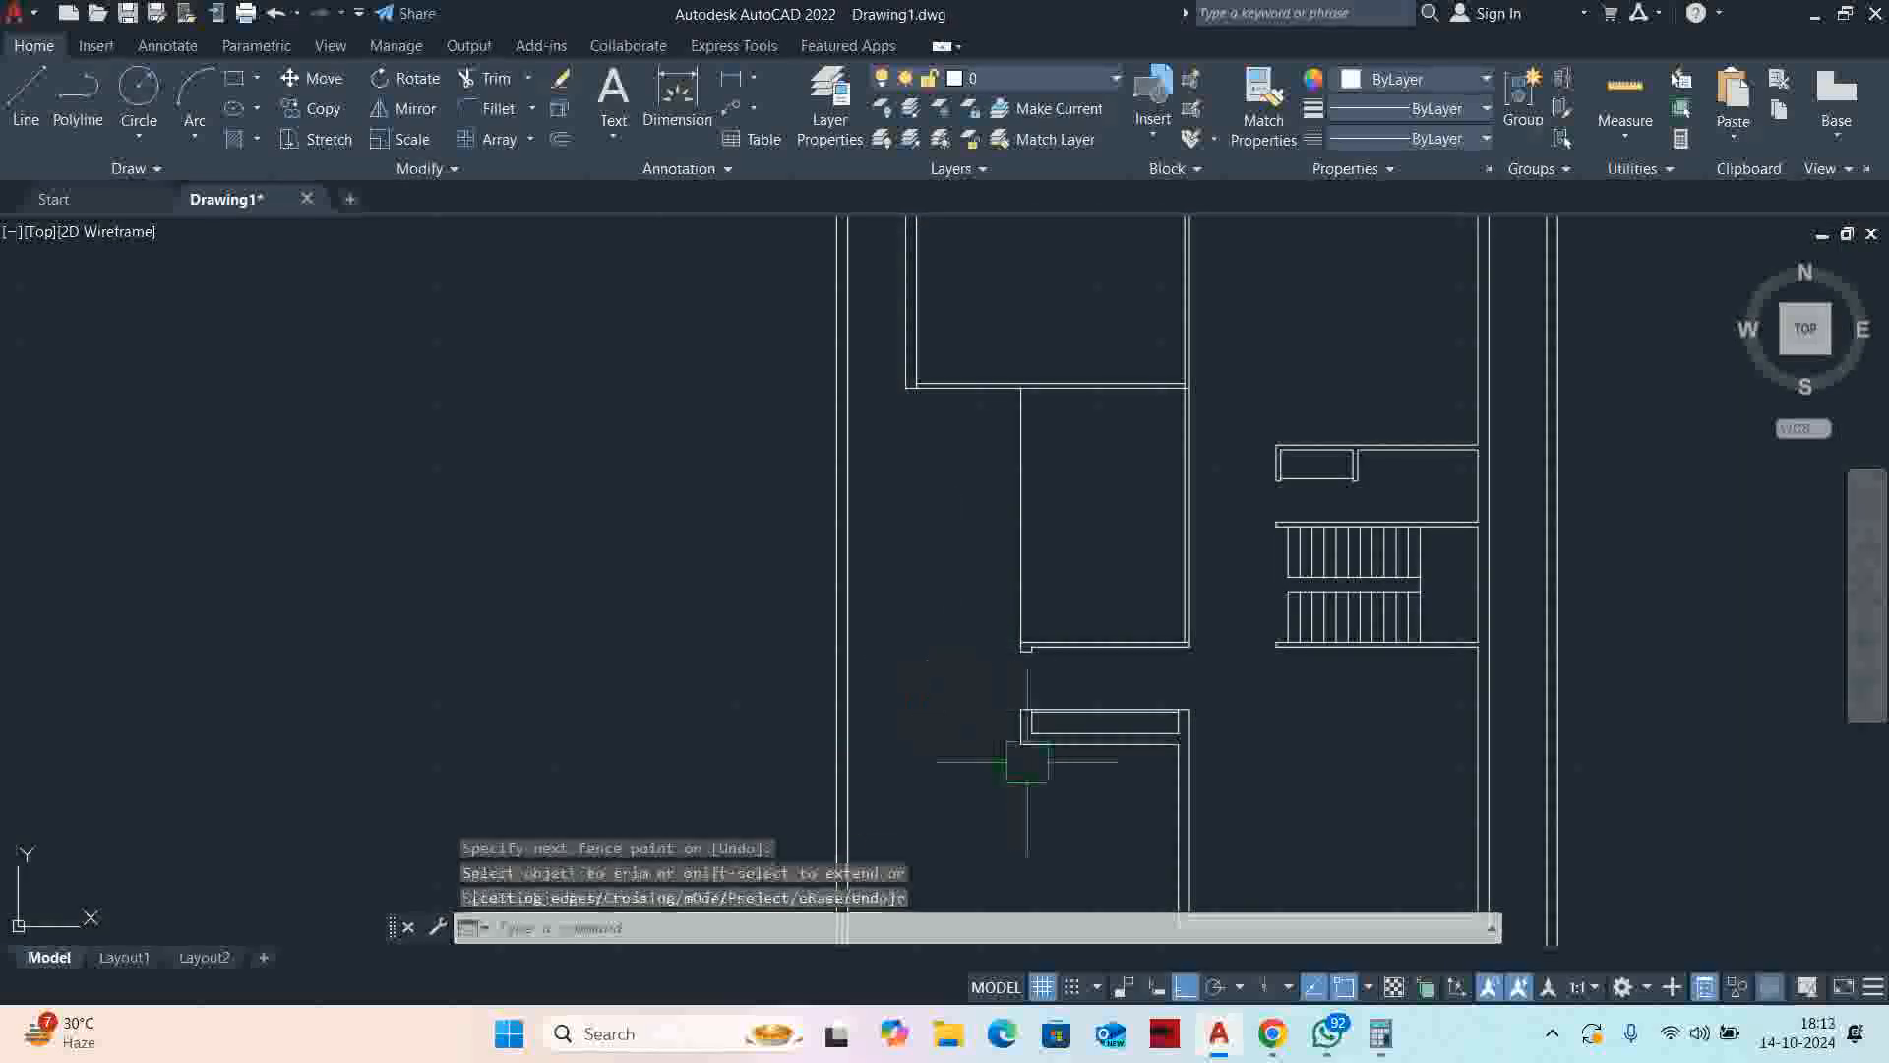
Draw a horizontal line from the lower-left corner of the front niche to the left boundary wall's inner face
scroll(1096, 696, up, 5)
text(l)
key(Return)
click(1155, 663)
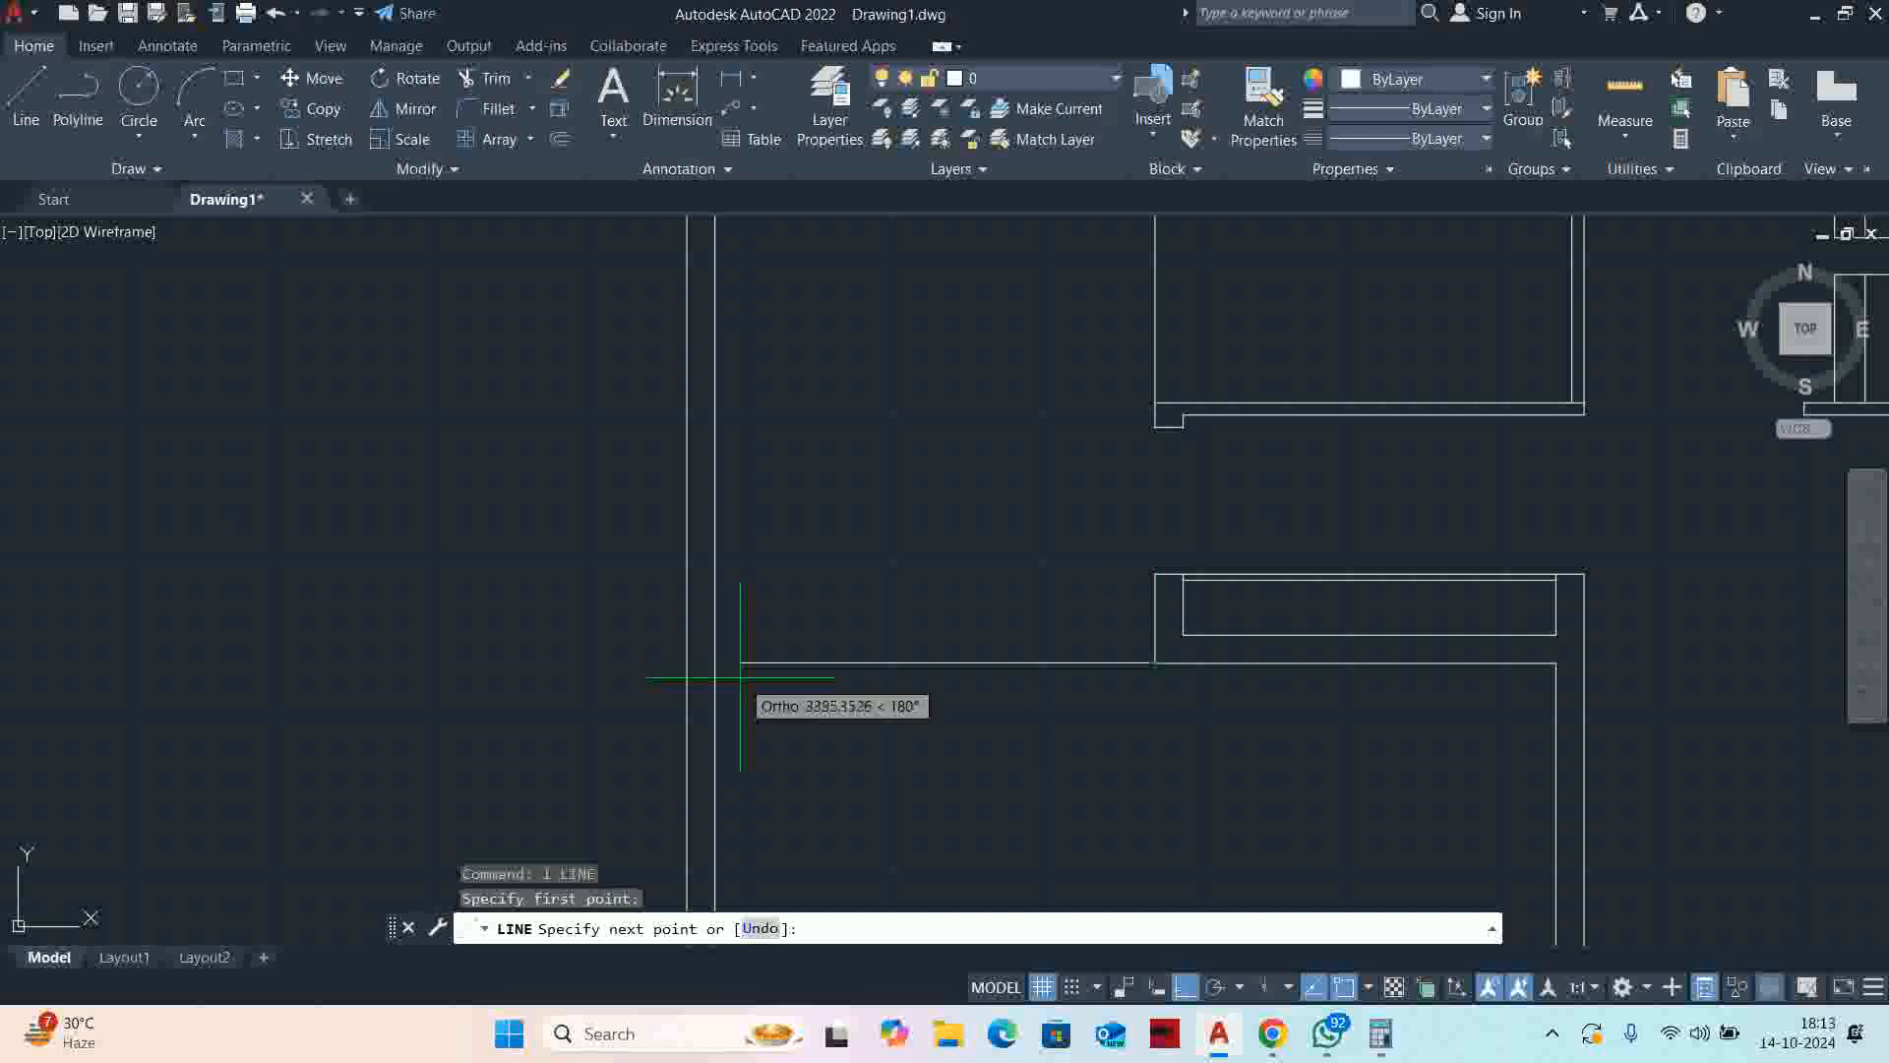
click(715, 663)
key(Return)
scroll(1012, 518, down, 6)
middle_drag(1013, 518, 996, 672)
key(Escape)
key(Escape)
key(Escape)
Trim away the 100-thick vertical partition below the horizontal partition
scroll(1003, 522, up, 2)
middle_drag(1166, 578, 1011, 611)
text(t)
key(Return)
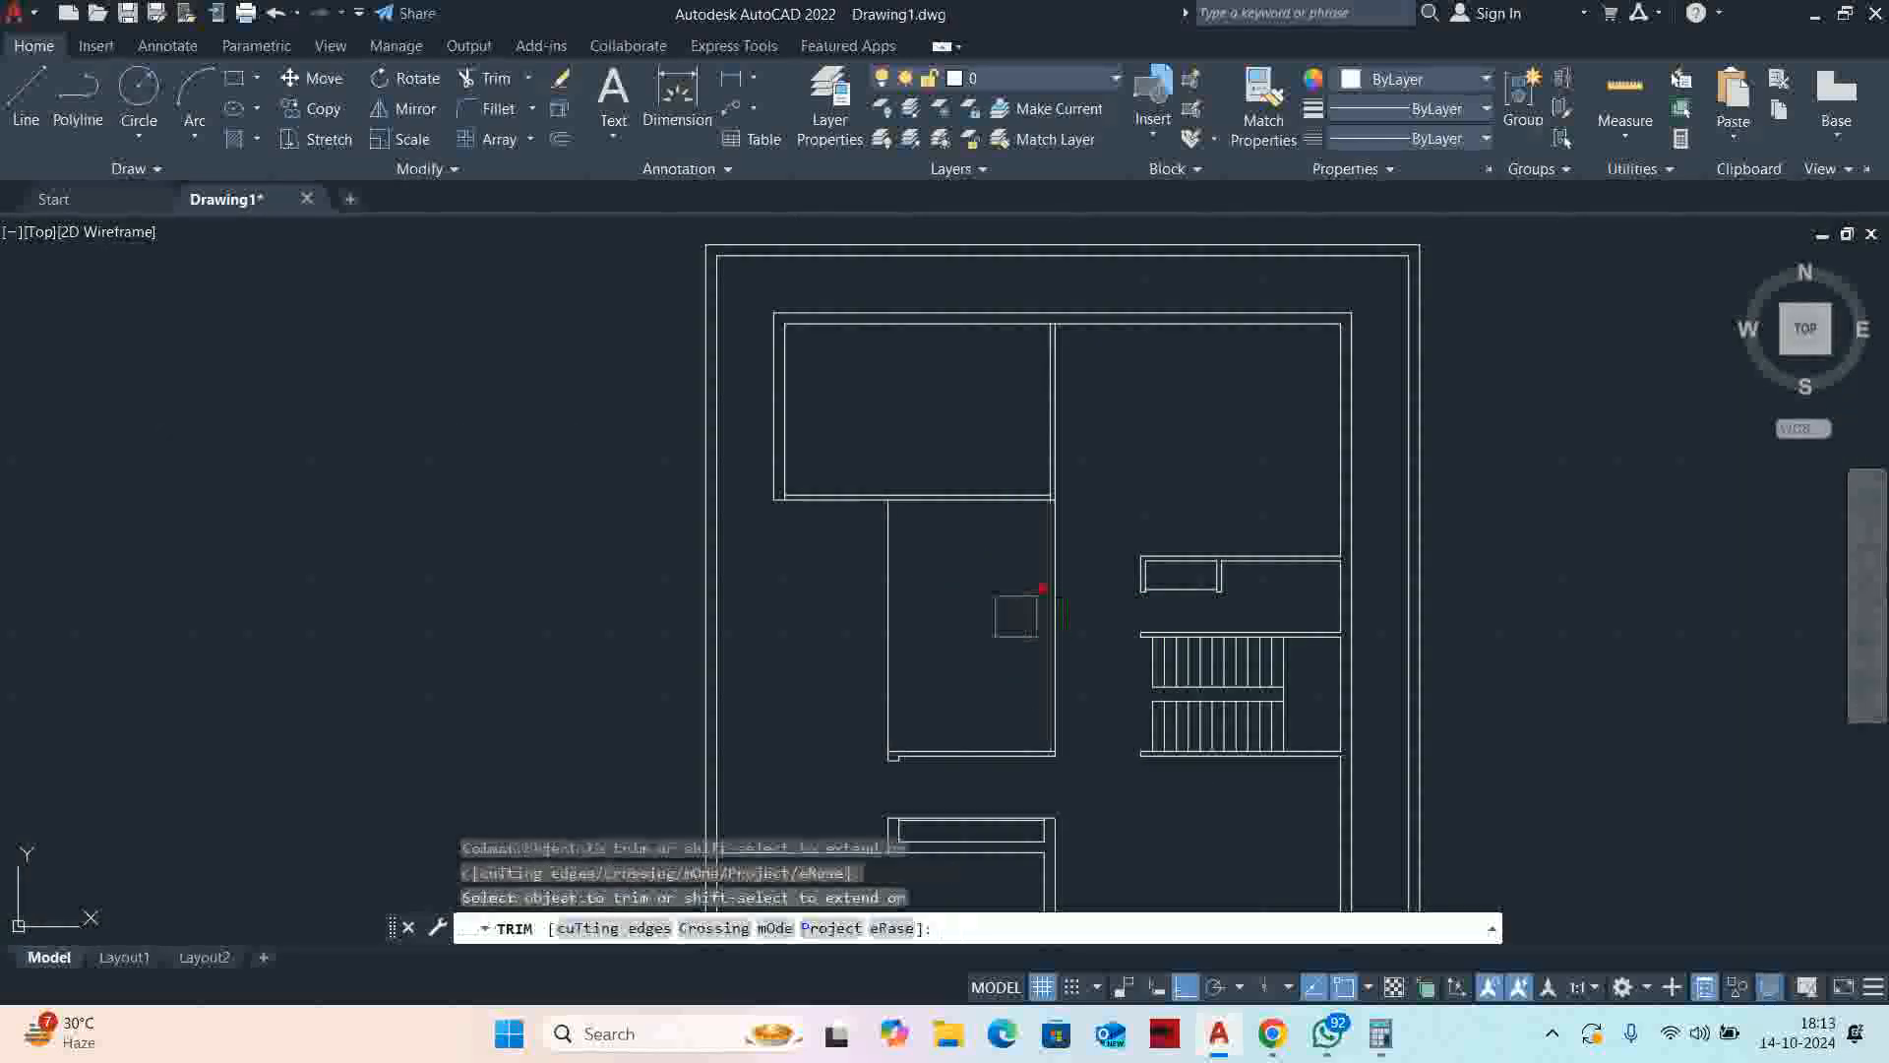
key(Return)
key(Return)
Offset the extended vertical line by 230 to the right to form the new outer wall
text(o)
key(Return)
text(230)
key(Return)
click(888, 629)
click(935, 630)
key(Return)
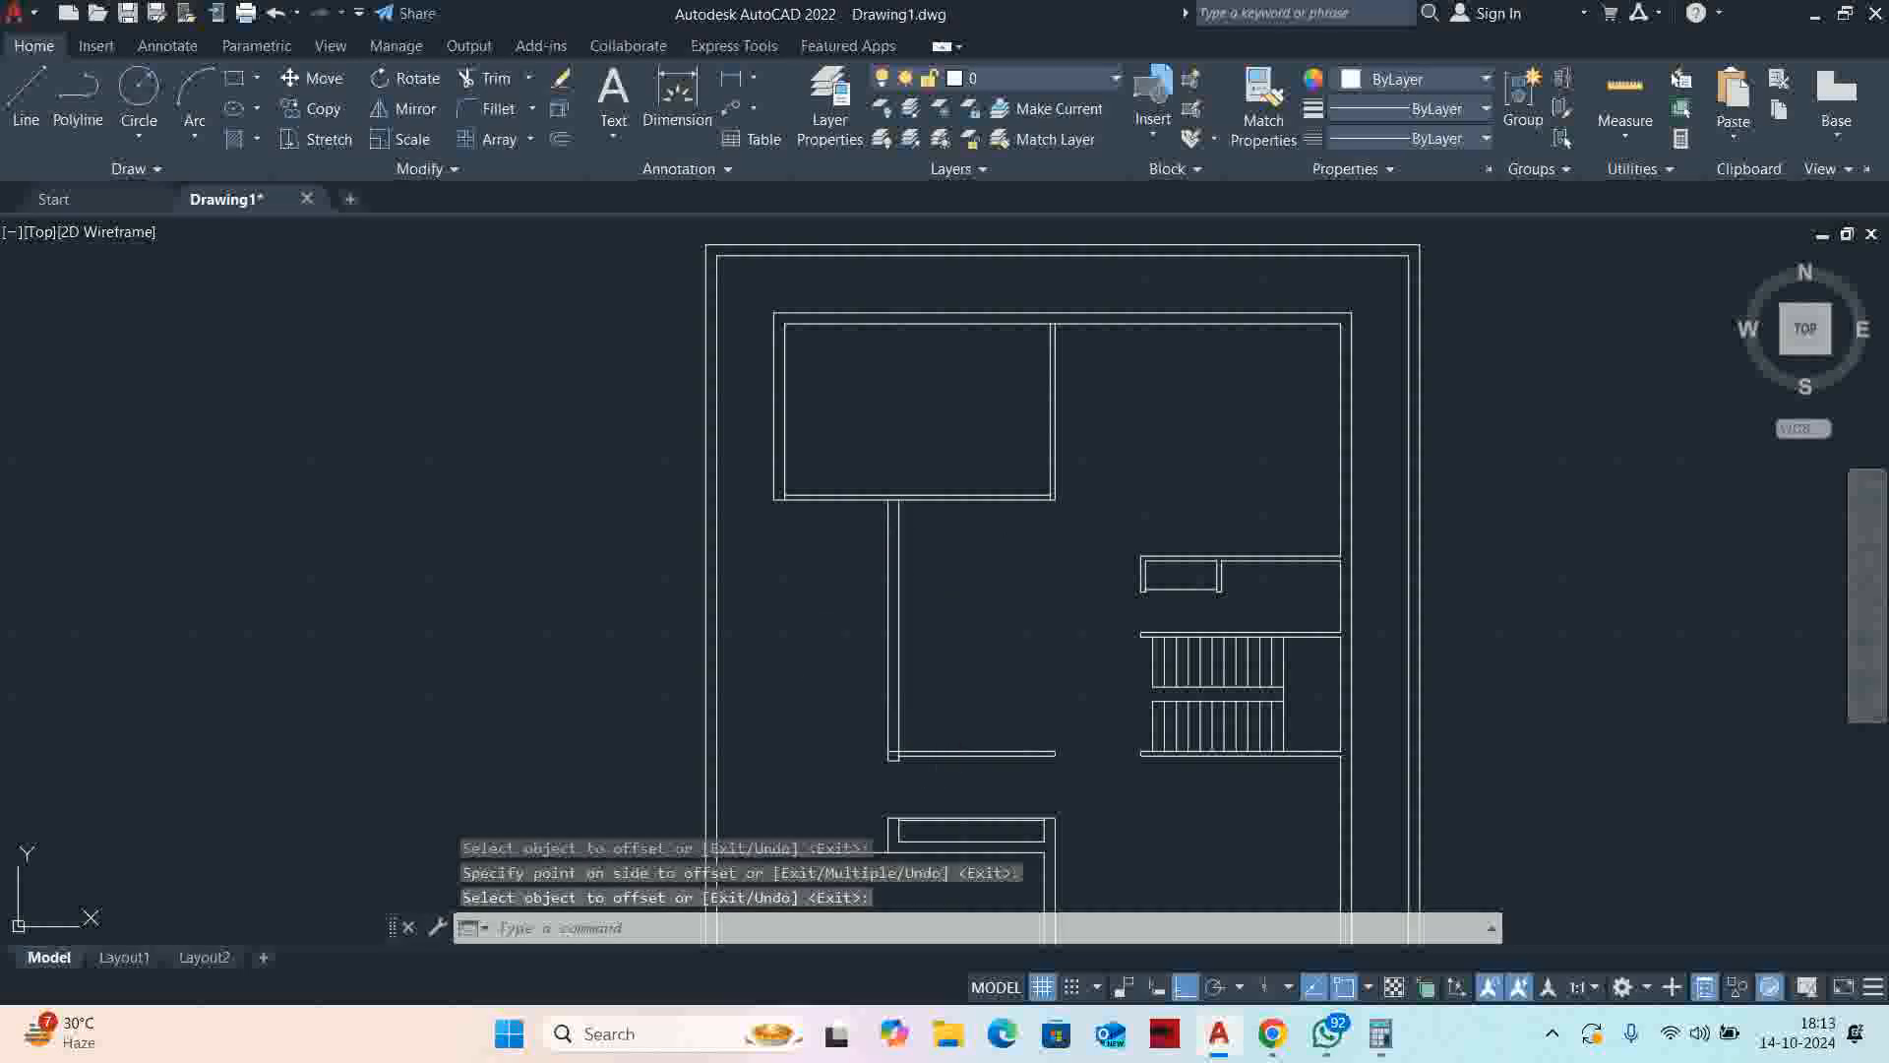
key(Escape)
key(Escape)
key(Escape)
Shorten the offset wall line so its lower end meets the lower wall's inner line
scroll(904, 759, up, 6)
scroll(876, 758, up, 4)
text(tr)
key(Escape)
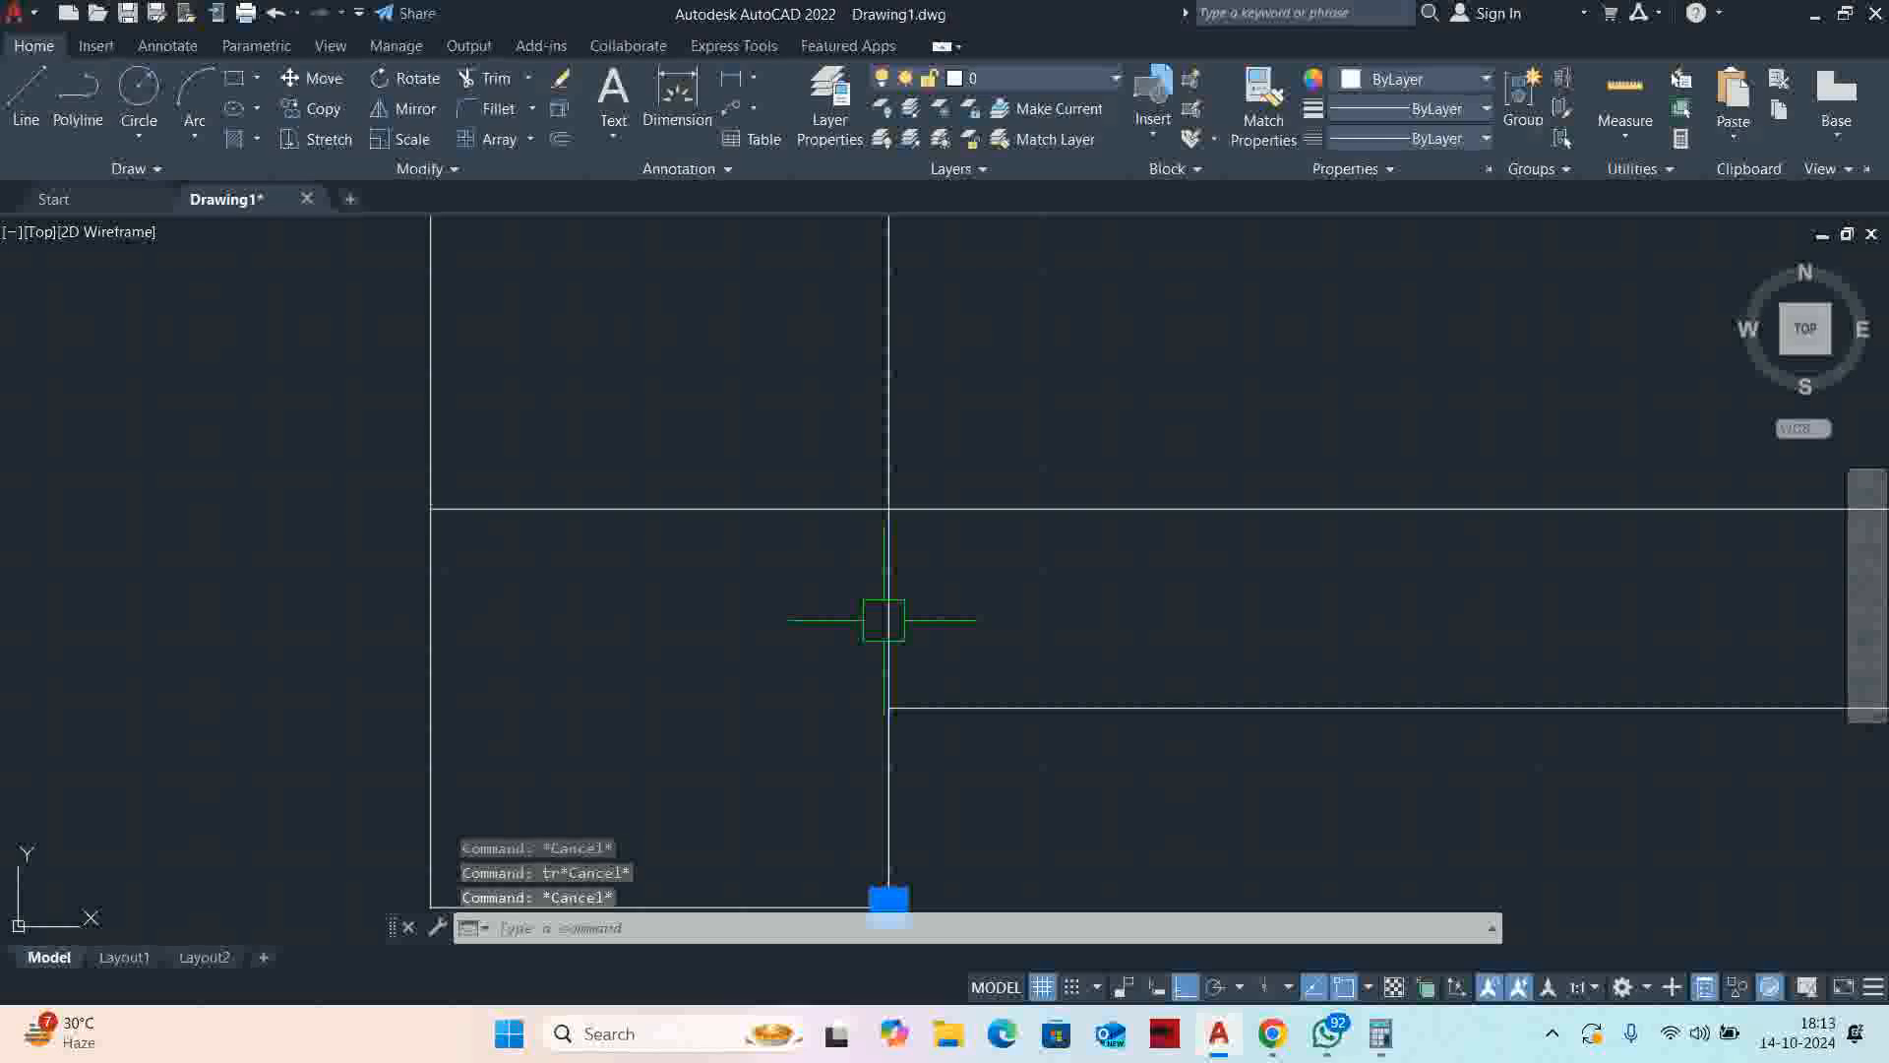
click(888, 768)
click(889, 830)
click(854, 602)
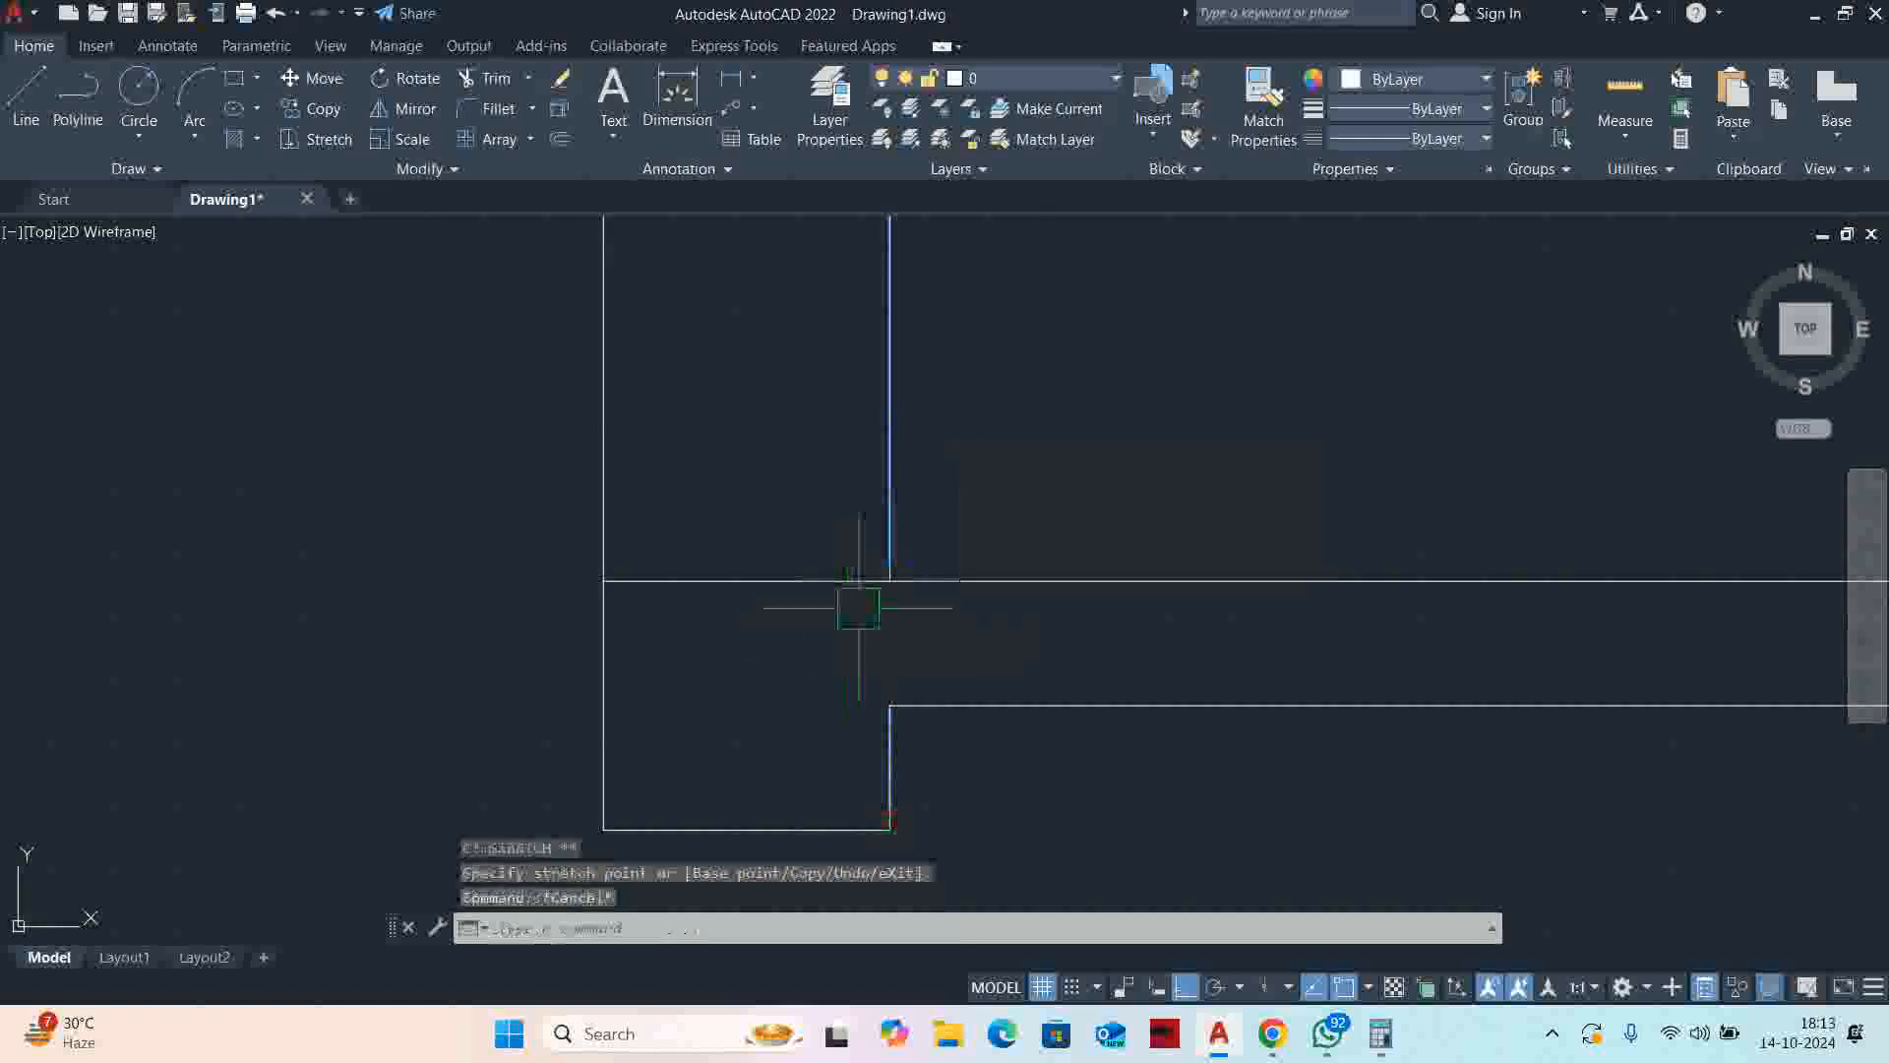
Trim the lower wall's inner line inside the thickness of the new vertical wall
text(tr)
key(Return)
scroll(800, 603, down, 5)
key(Escape)
key(Escape)
key(Escape)
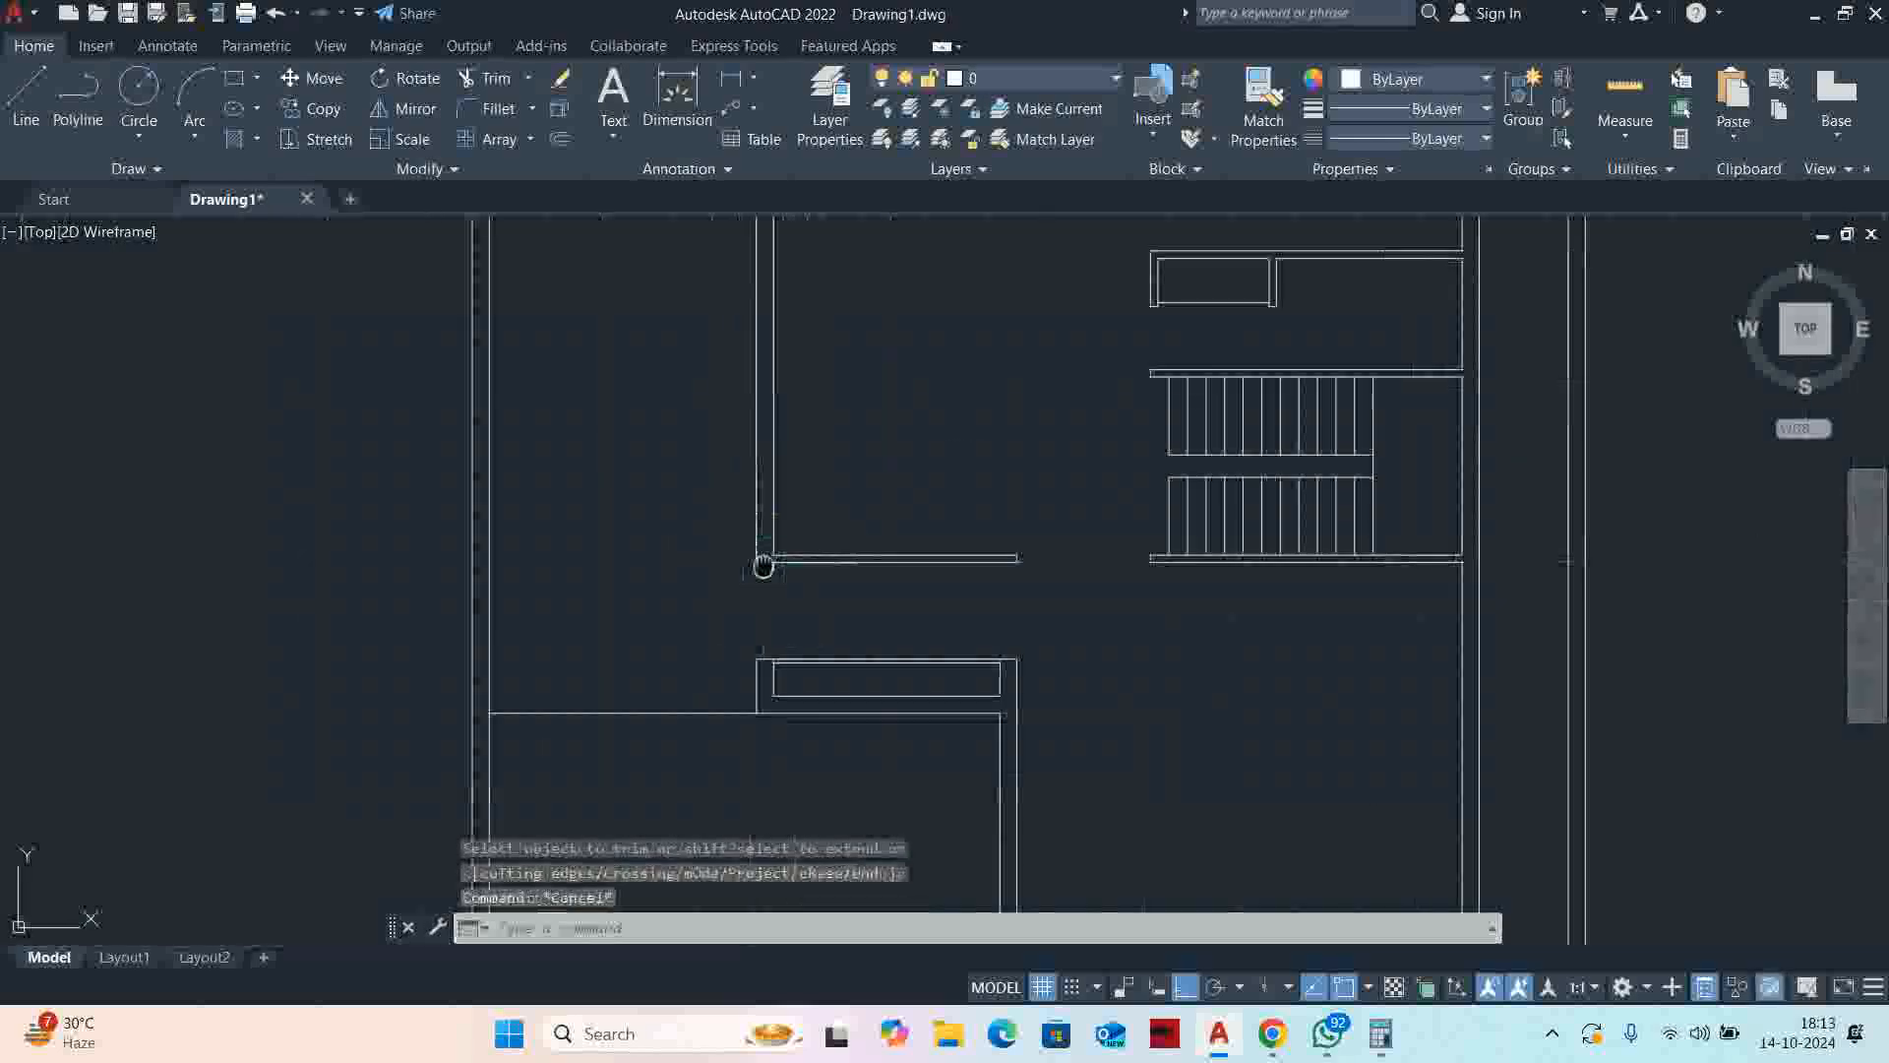
Trim the leftover line segments at the lower corners of the upper-left room
scroll(775, 470, up, 5)
text(tr)
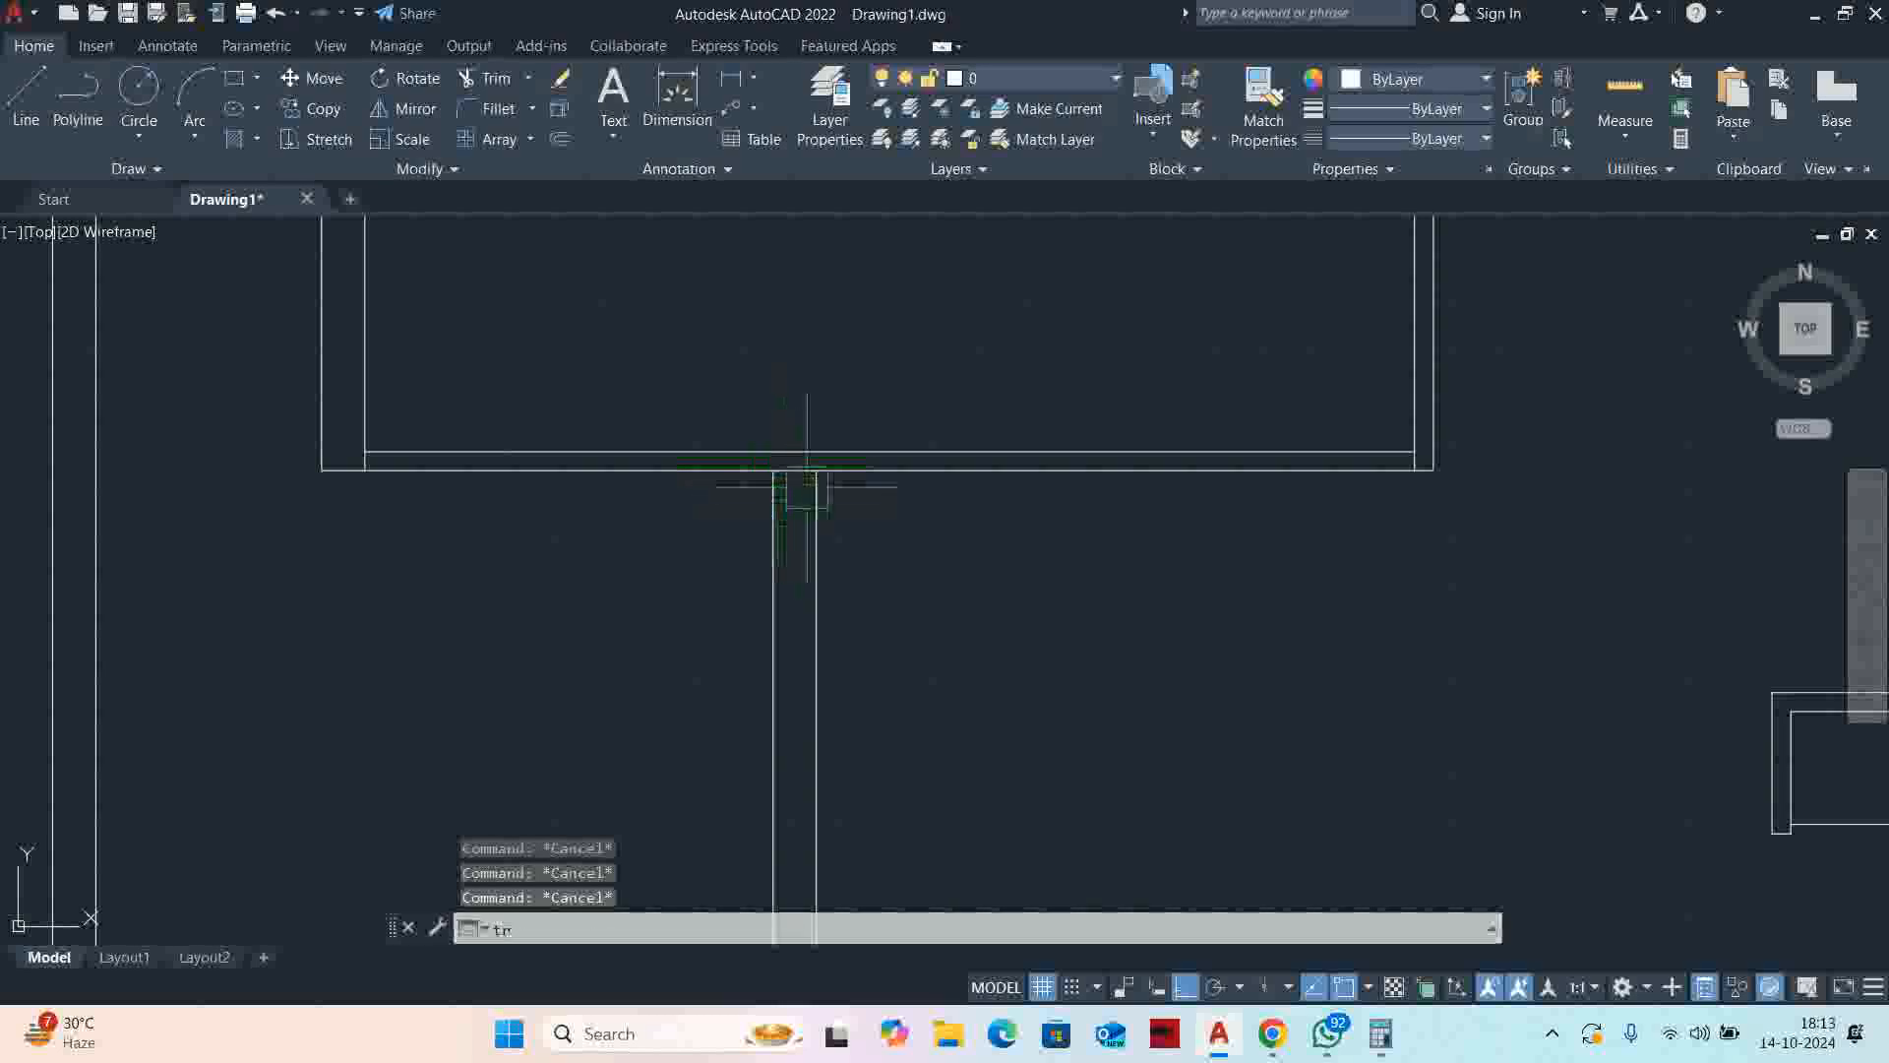
key(Return)
middle_drag(591, 480, 869, 515)
scroll(560, 495, up, 3)
click(561, 467)
scroll(586, 502, down, 4)
scroll(1279, 506, up, 2)
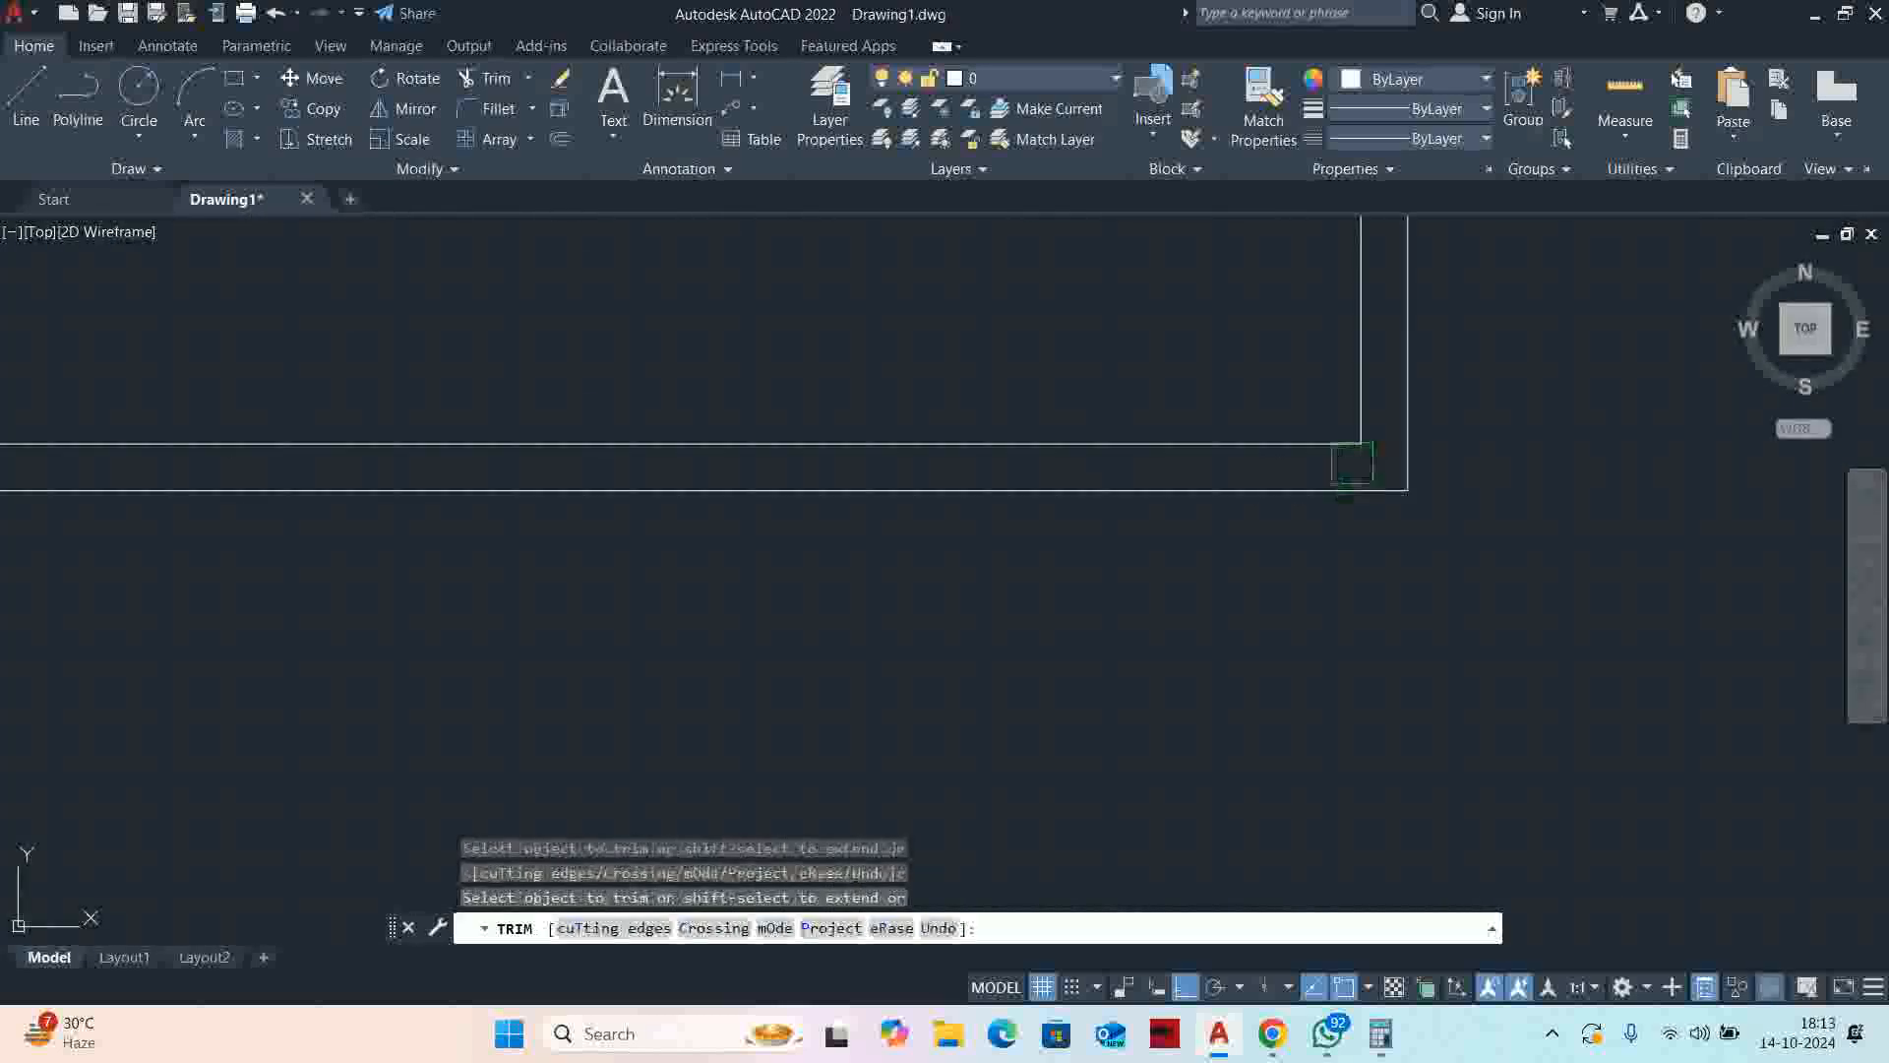
scroll(1160, 527, down, 4)
key(Escape)
key(Escape)
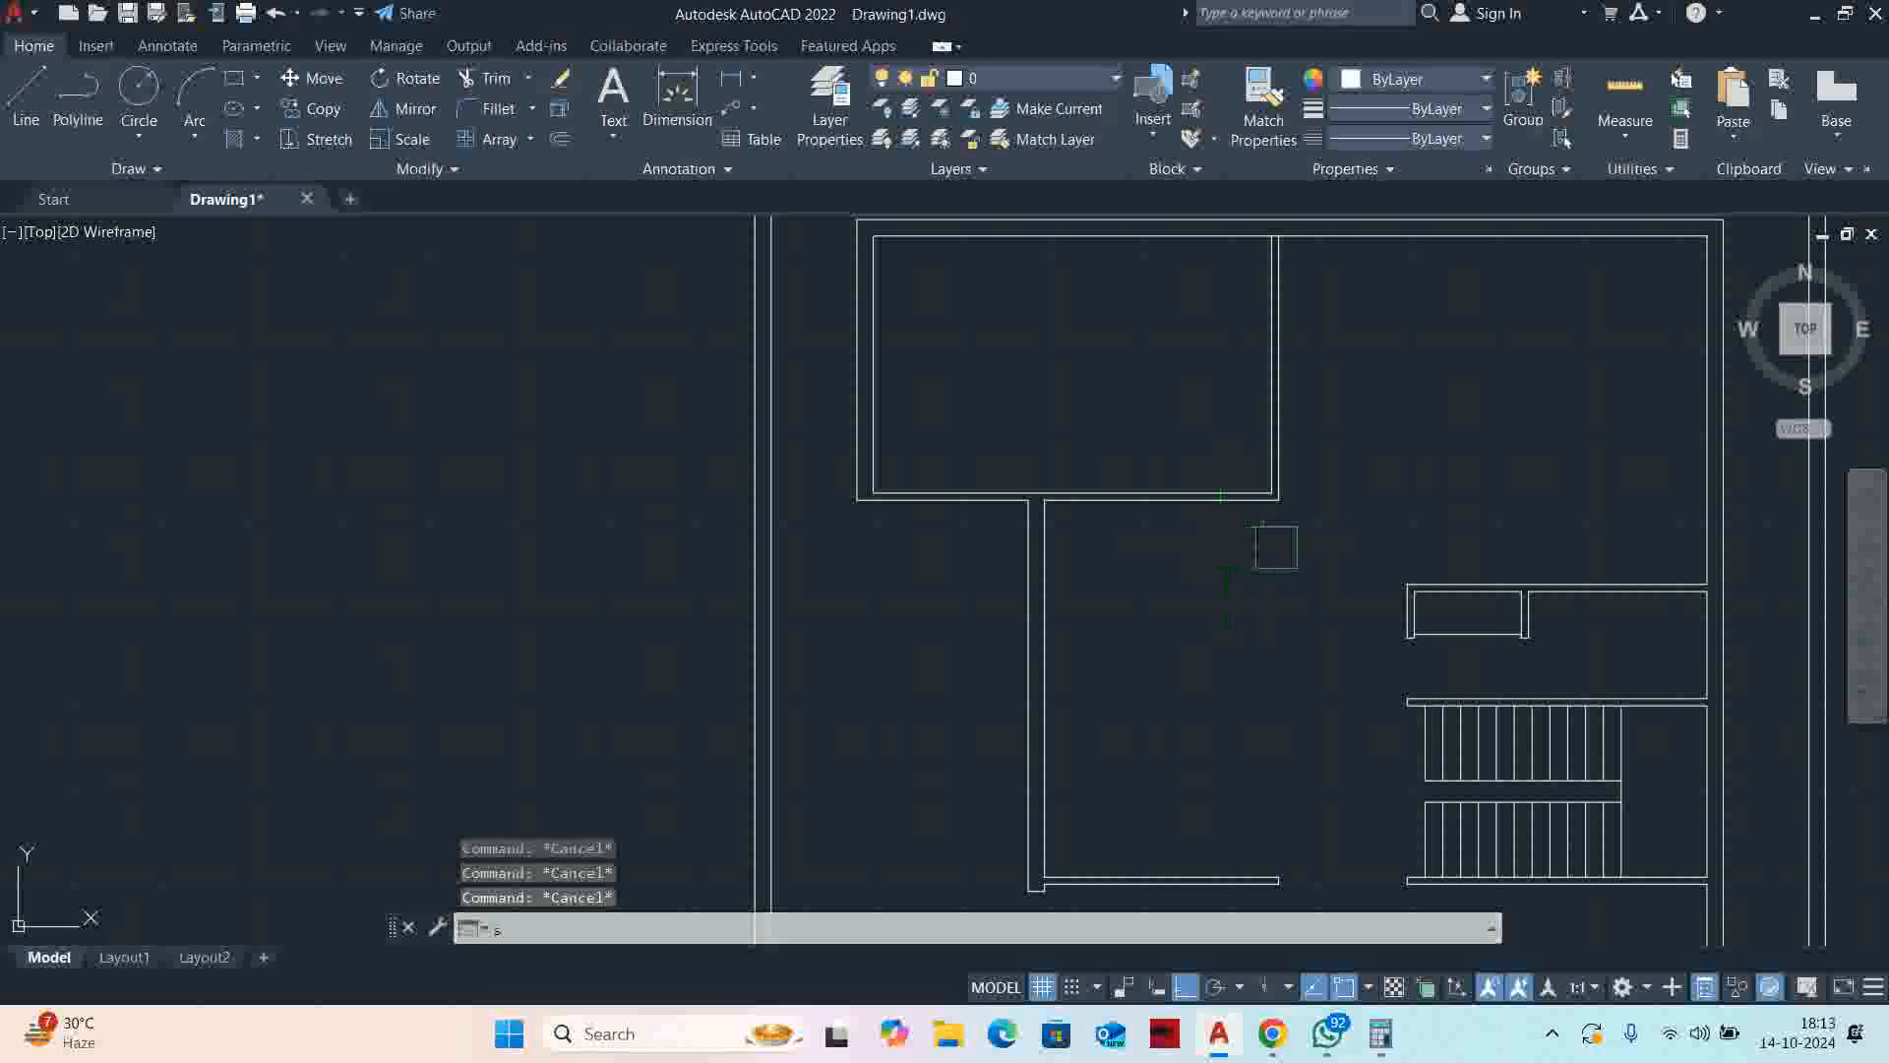
Stretch the outer line of the upper-left room's lower wall downward to thicken that wall
key(Return)
click(1324, 543)
click(879, 468)
key(Escape)
key(Escape)
scroll(1234, 531, up, 4)
key(Return)
click(1401, 538)
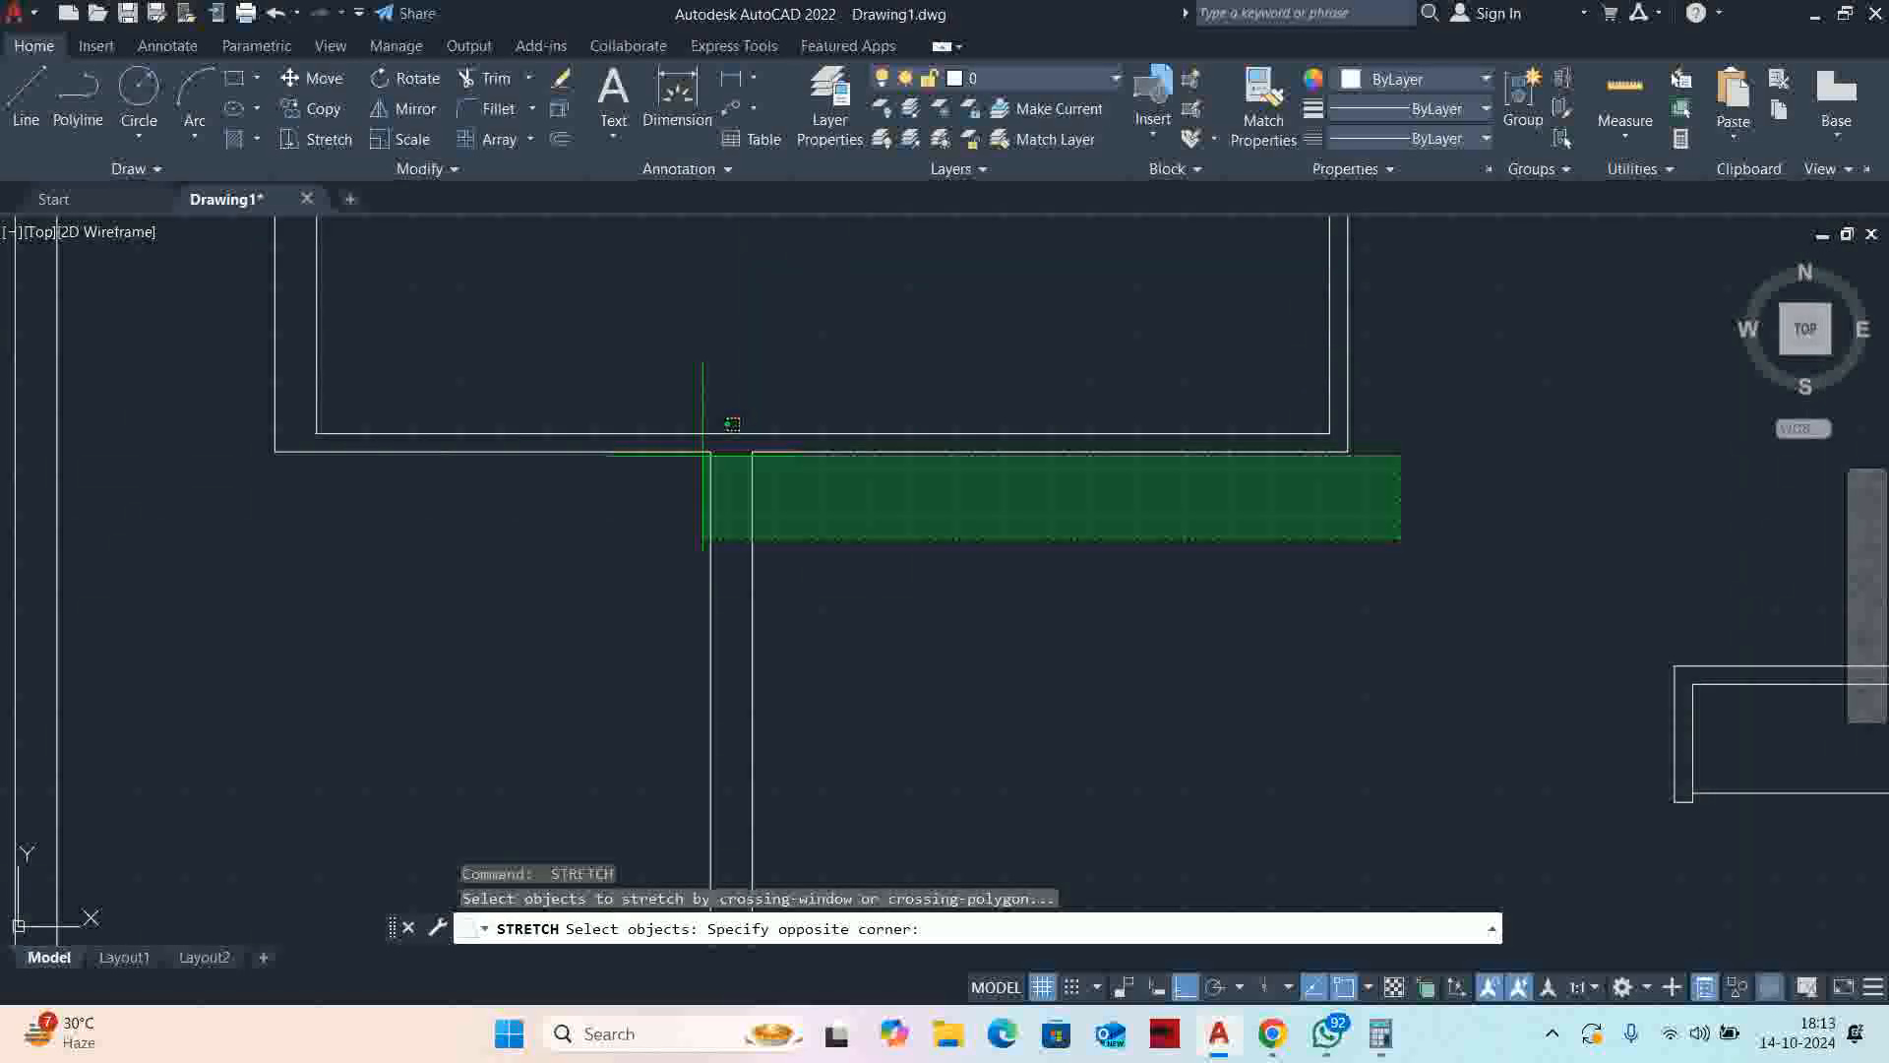
click(177, 442)
key(Return)
click(611, 346)
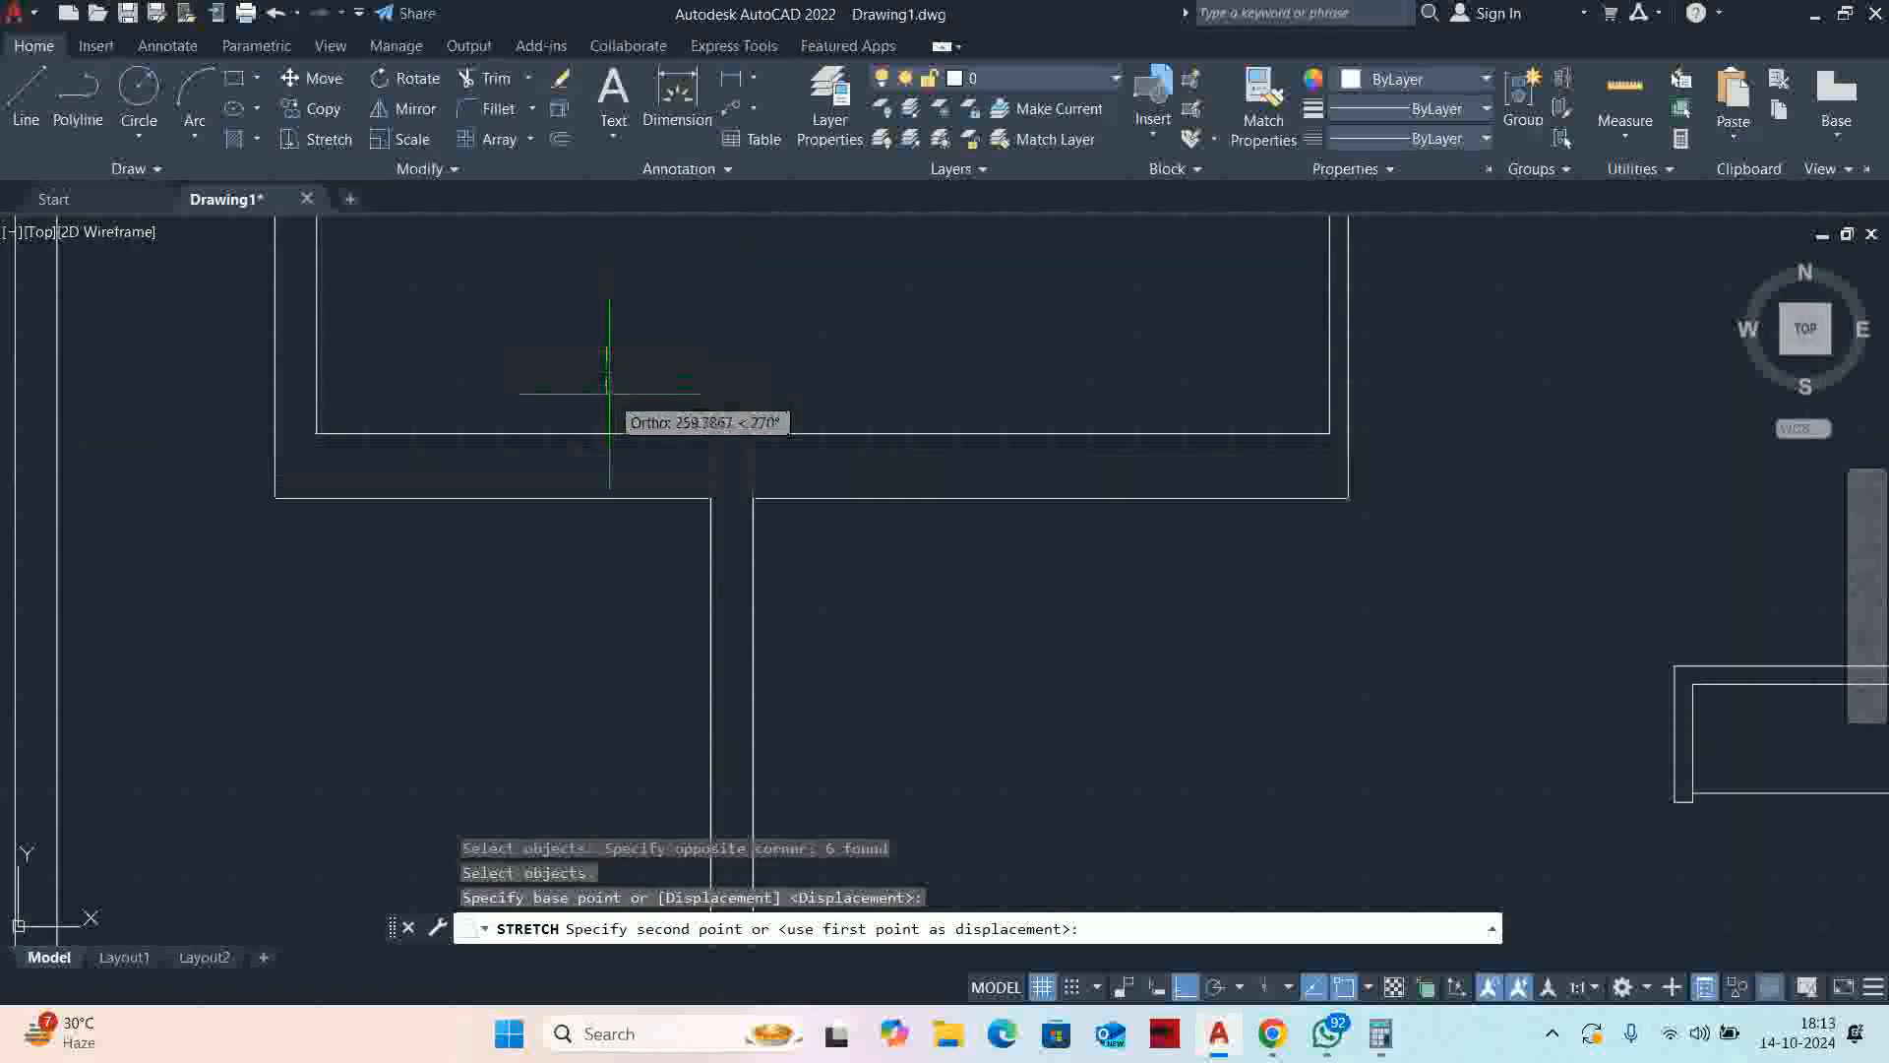
key(Return)
key(Escape)
Draw a line down from the upper-left room's lower-right corner to the small niche's inner wall level, and on to the left
scroll(984, 503, down, 2)
text(l)
key(Return)
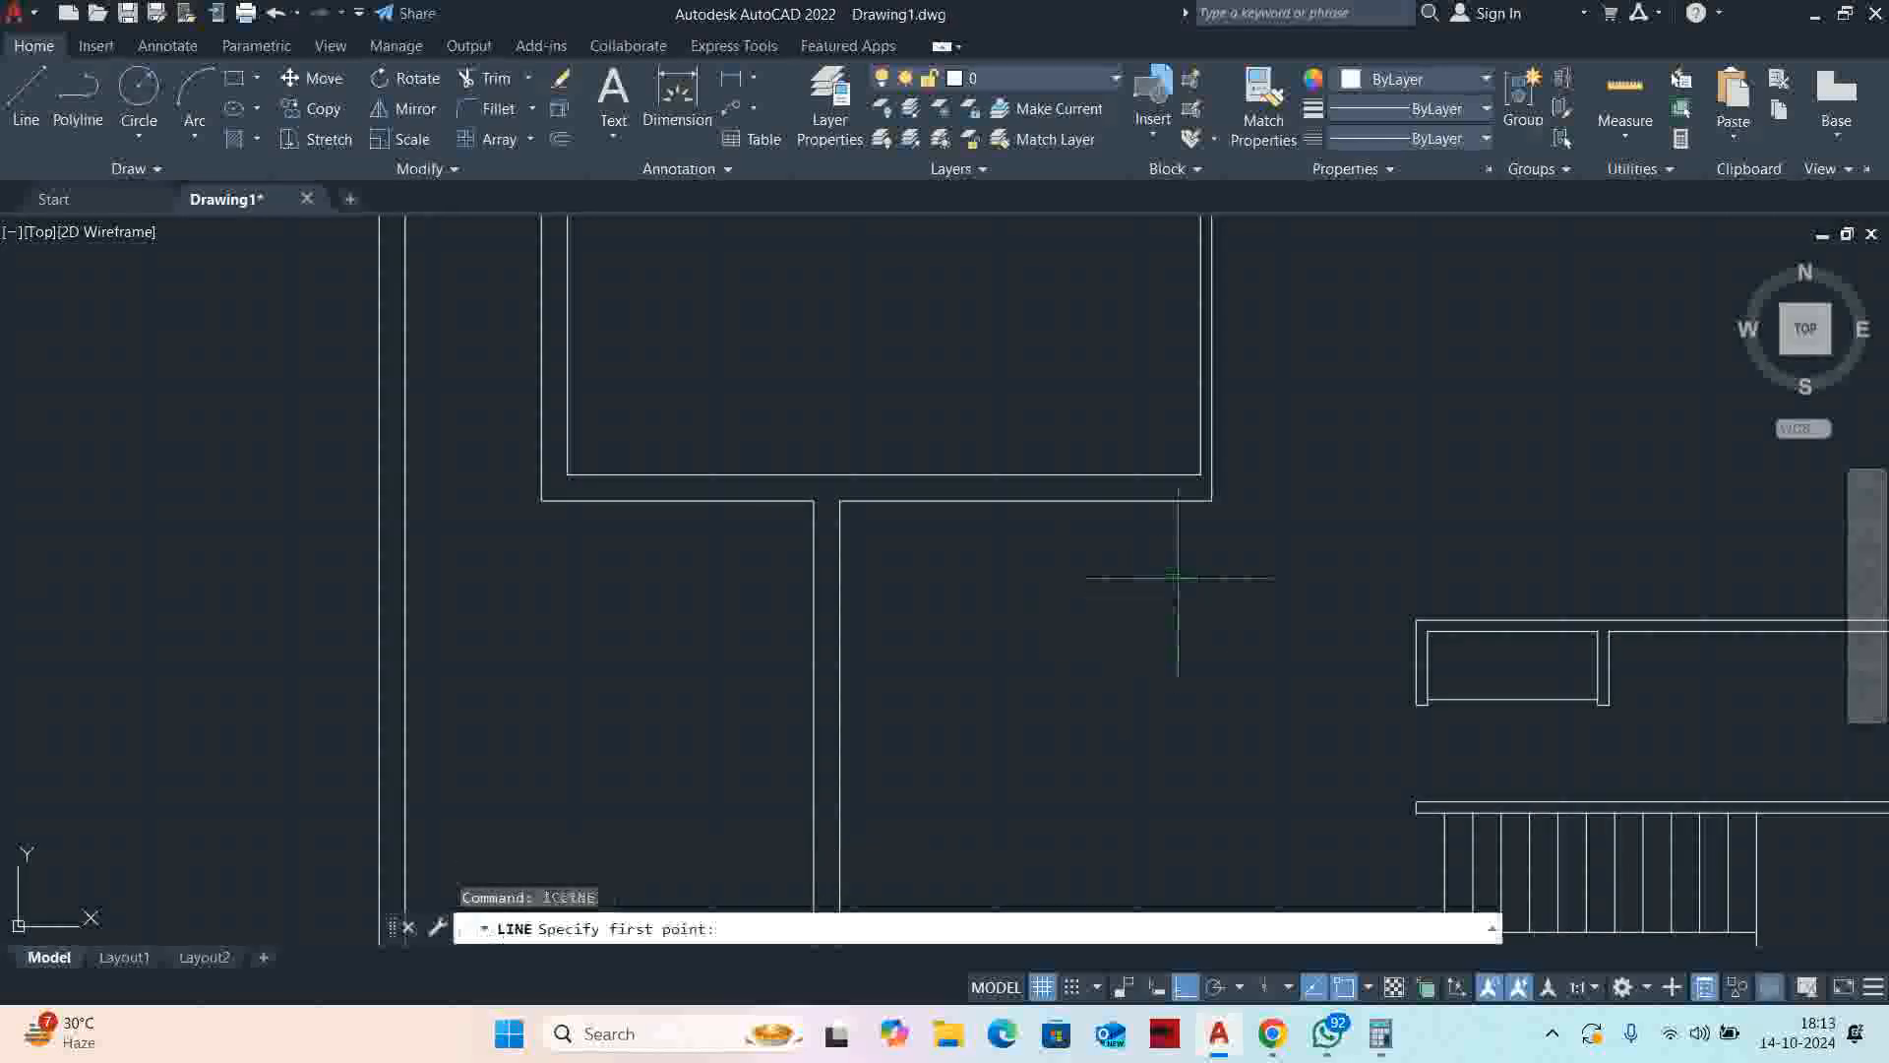
click(1211, 500)
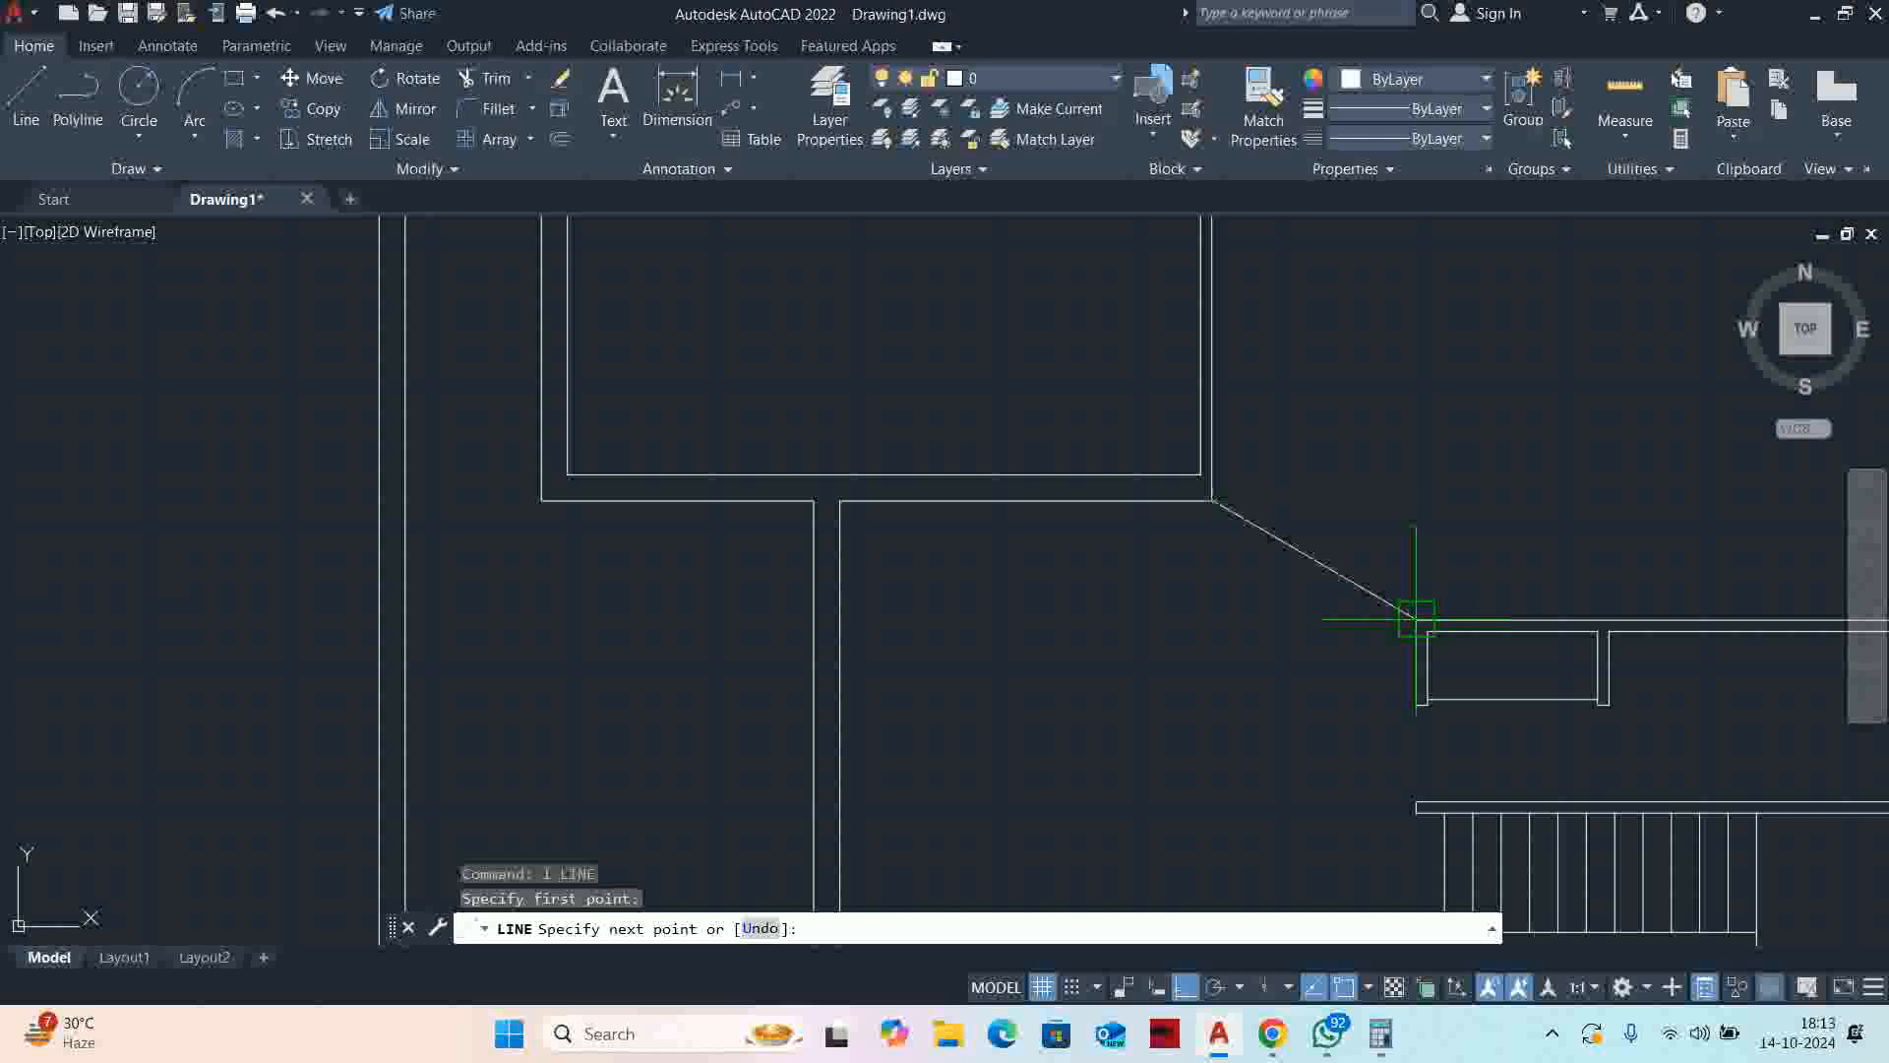
click(1211, 631)
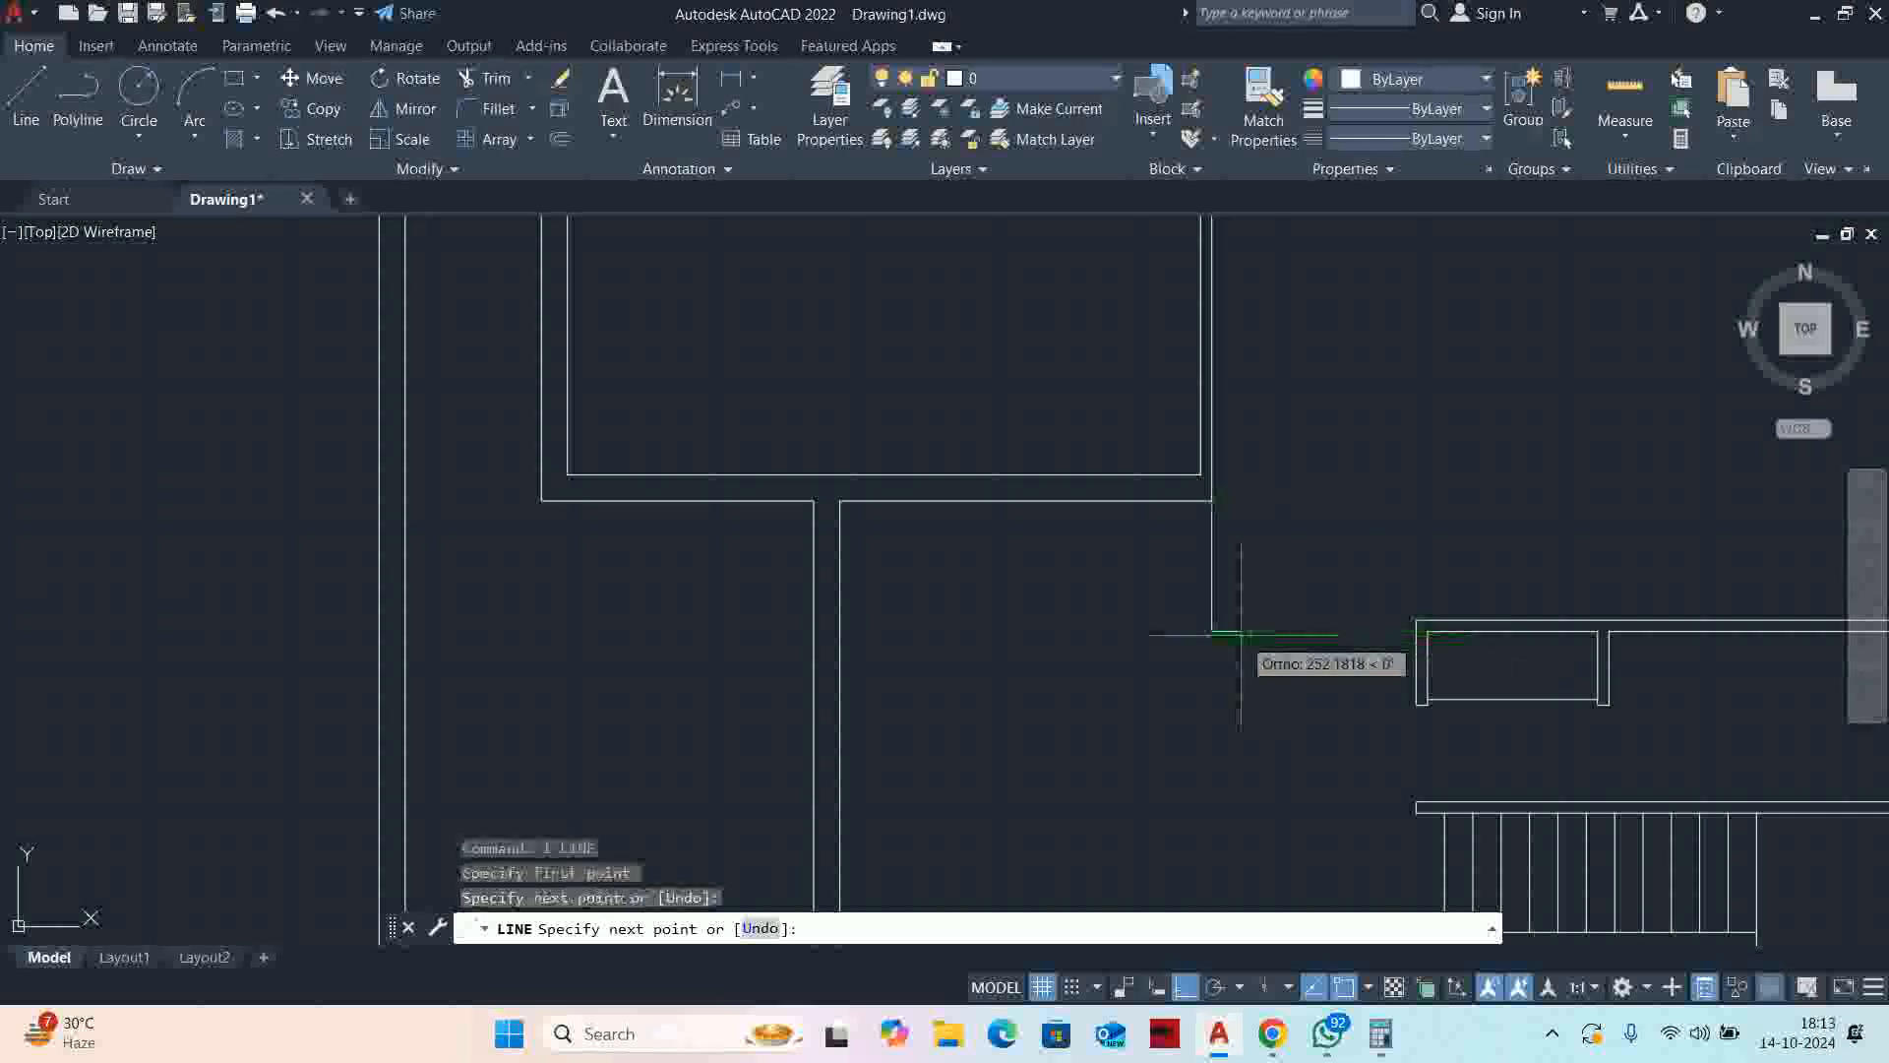
click(962, 631)
key(Escape)
key(Escape)
Extend the right wall's inner line down to the new horizontal line and trim the excess beyond it
text(ex)
key(Return)
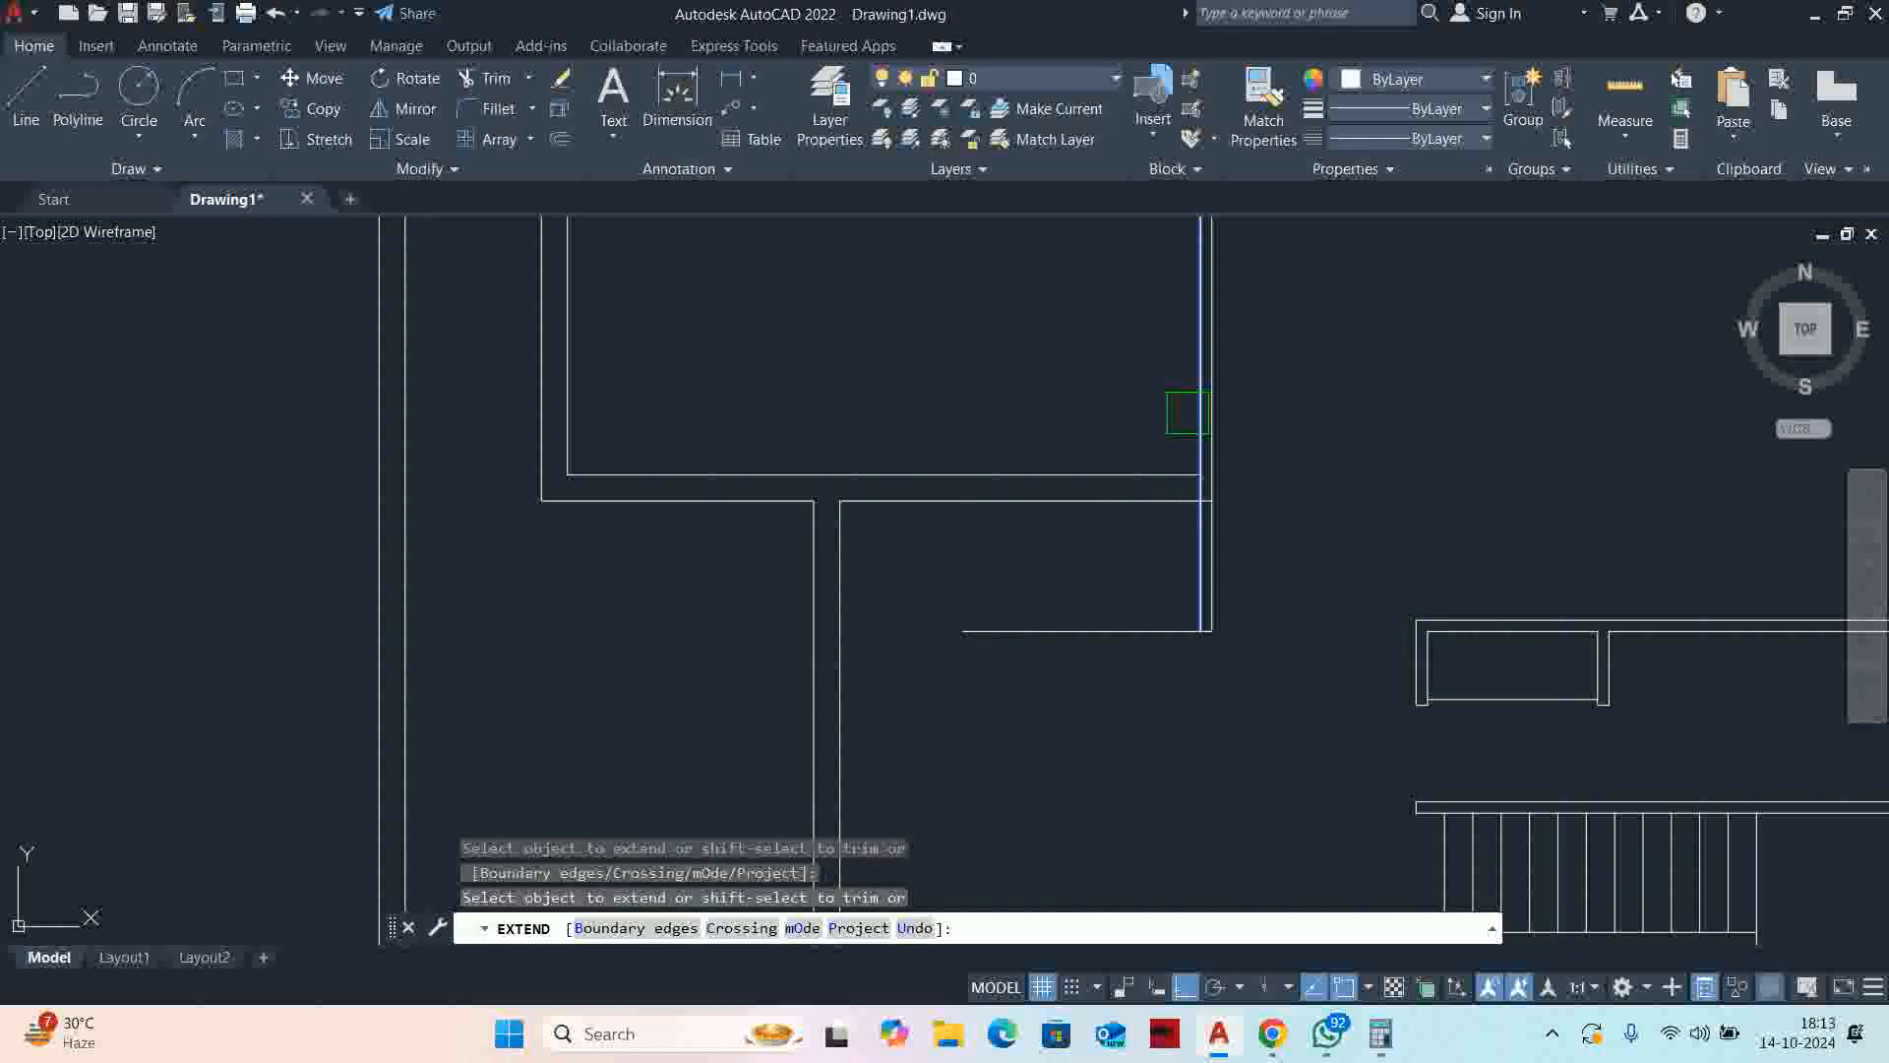
scroll(1088, 611, up, 5)
scroll(1244, 505, down, 8)
key(Escape)
key(Escape)
key(Escape)
middle_drag(1207, 512, 1167, 670)
scroll(1227, 645, up, 5)
scroll(1108, 612, down, 5)
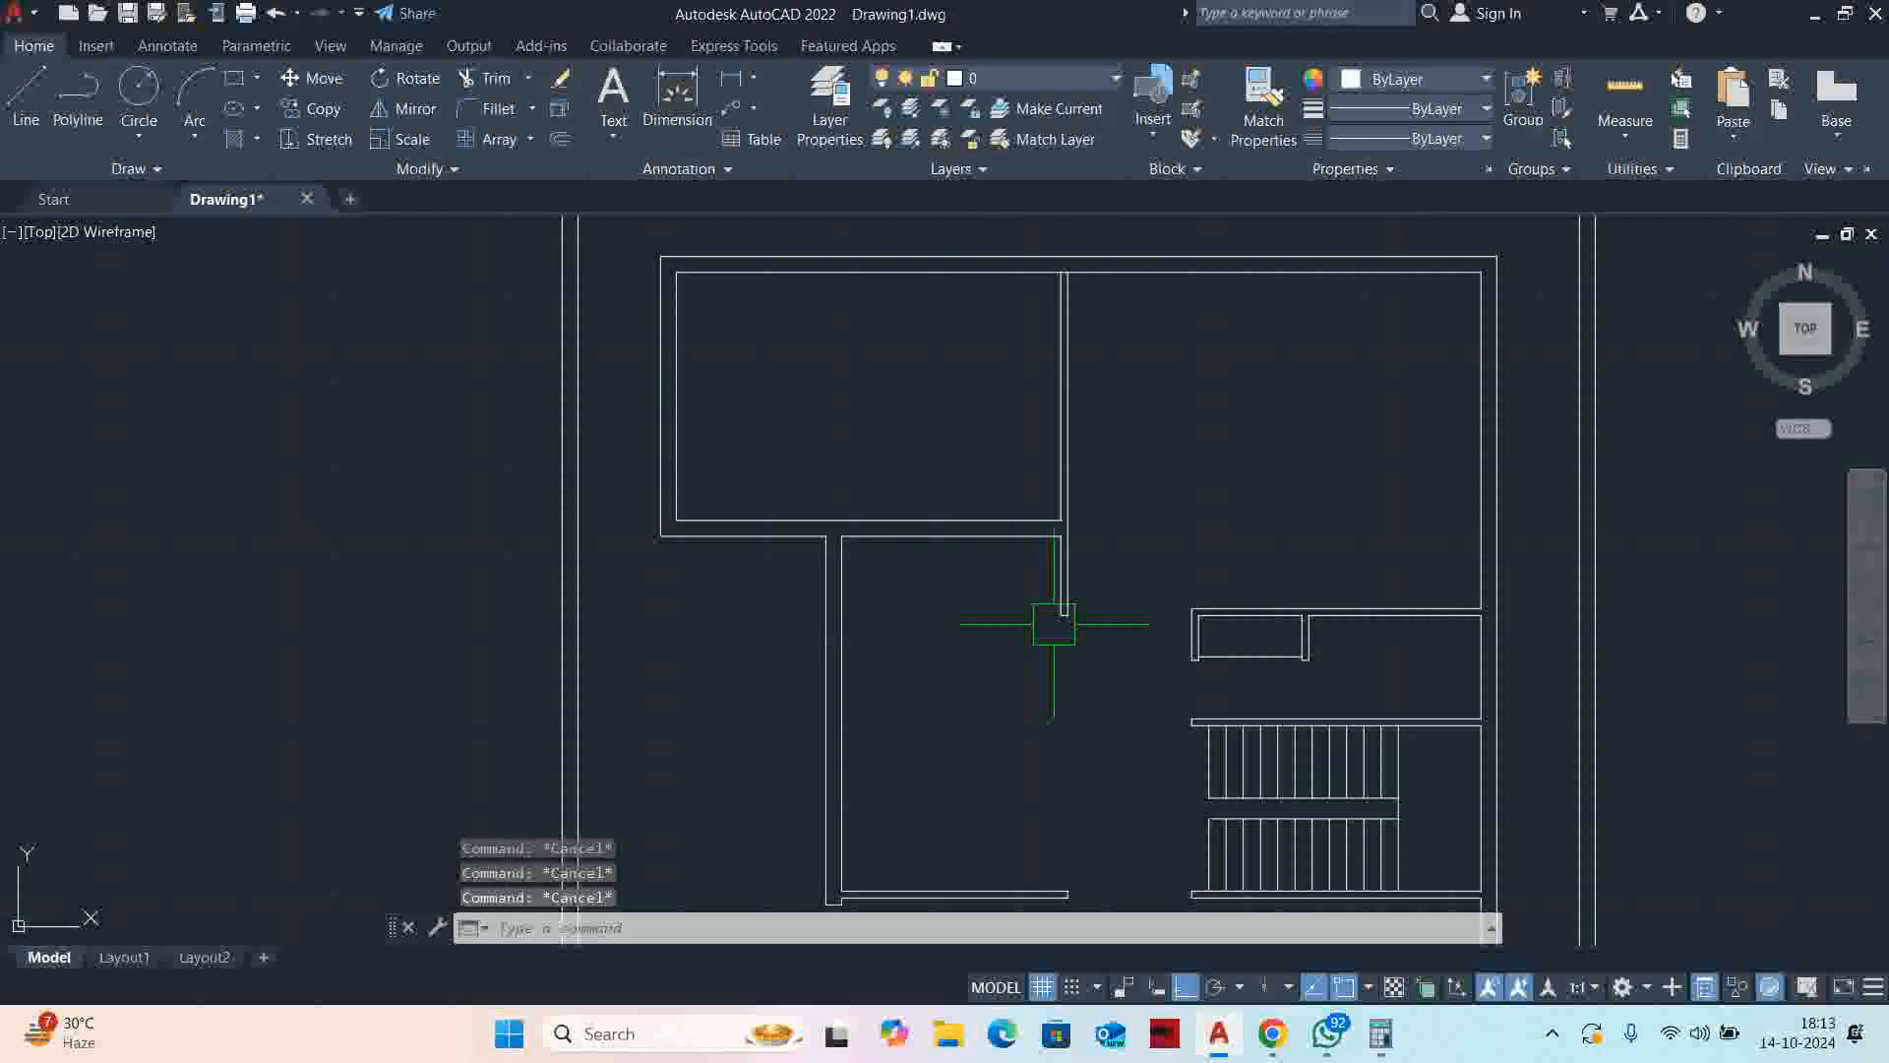
Trim the overlapping wall lines where the short wall extension meets the room's lower-right corner
text(tr)
key(Return)
scroll(1043, 339, up, 4)
middle_drag(1045, 334, 1053, 551)
scroll(1053, 492, up, 6)
middle_drag(1052, 825, 1052, 816)
scroll(1042, 528, down, 8)
key(Escape)
key(Escape)
key(Escape)
Examine the short wall extension in relation to the hall, niche and staircase walls
scroll(988, 537, up, 5)
middle_drag(1011, 527, 1044, 496)
scroll(1046, 591, down, 2)
mouse_move(1002, 603)
middle_down()
mouse_move(1043, 627)
mouse_move(1005, 614)
mouse_move(1035, 594)
middle_up()
middle_drag(996, 670, 1025, 392)
scroll(1035, 475, down, 4)
scroll(1063, 442, up, 2)
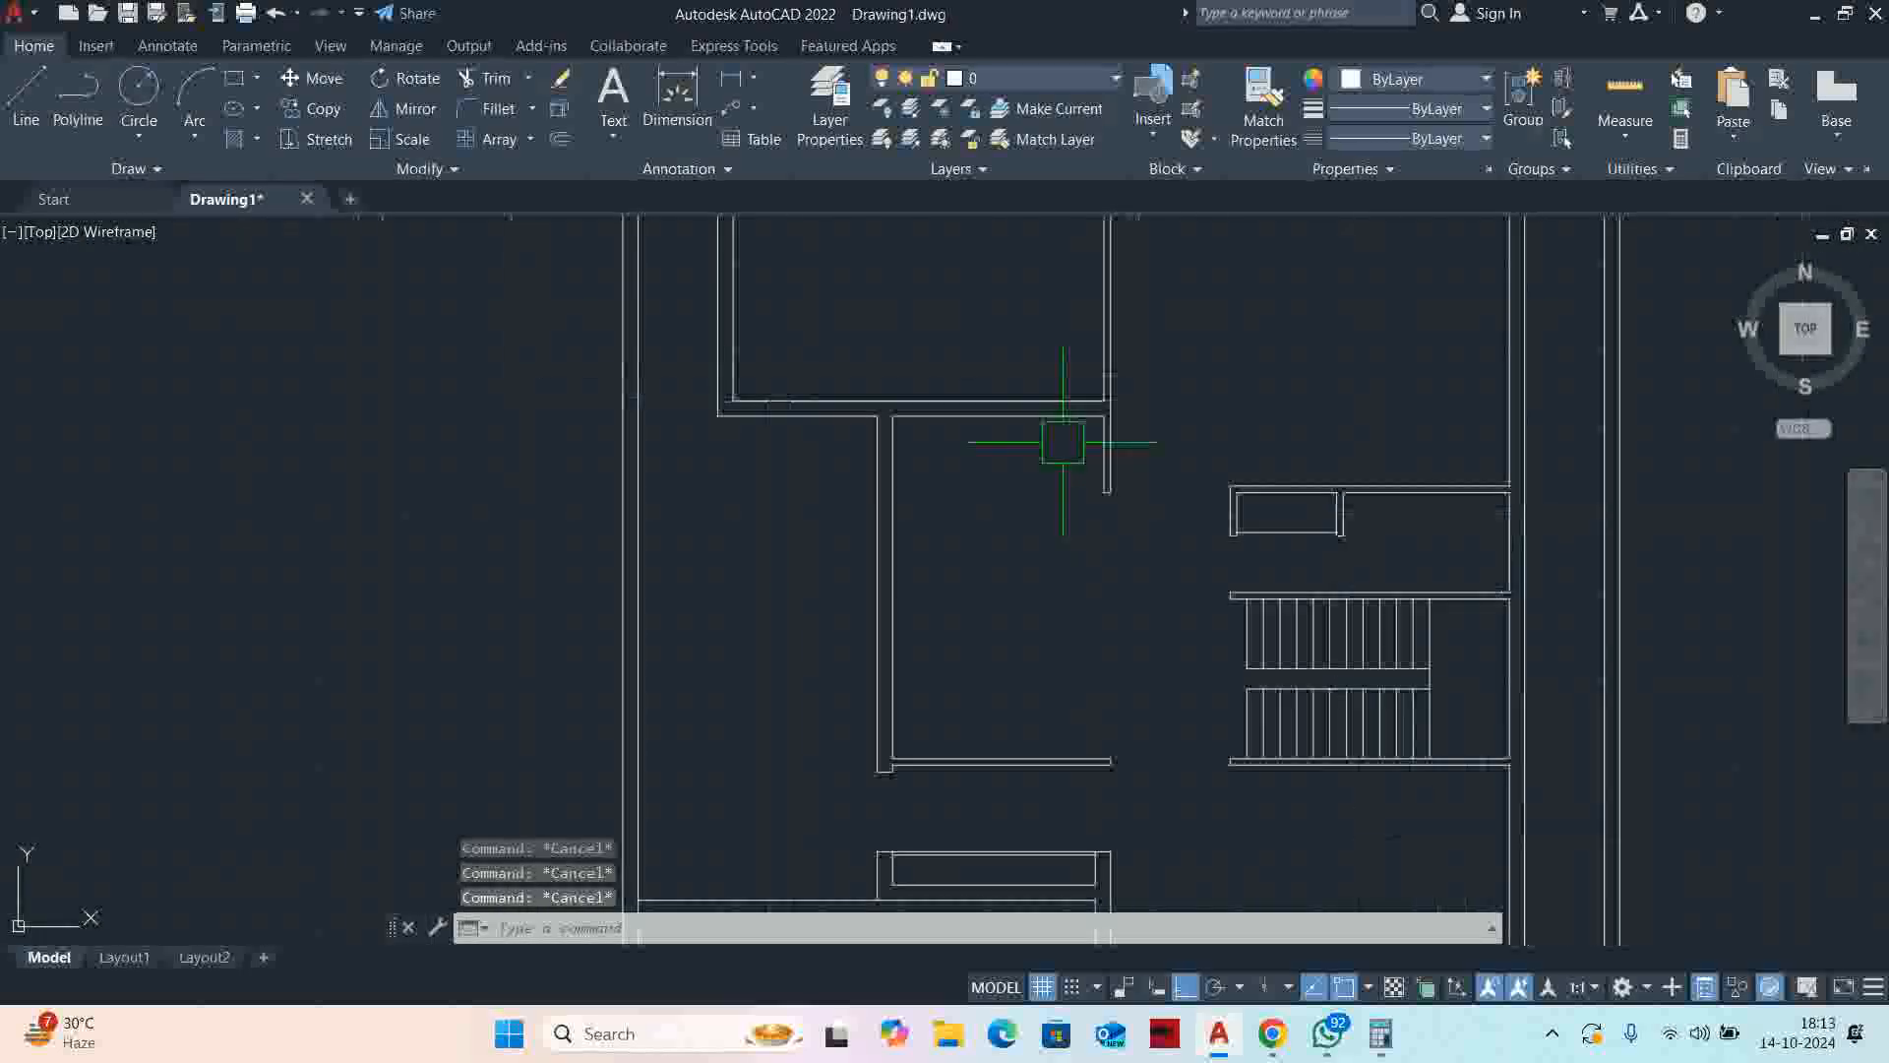
middle_drag(1078, 448, 1068, 534)
middle_drag(1268, 555, 1078, 599)
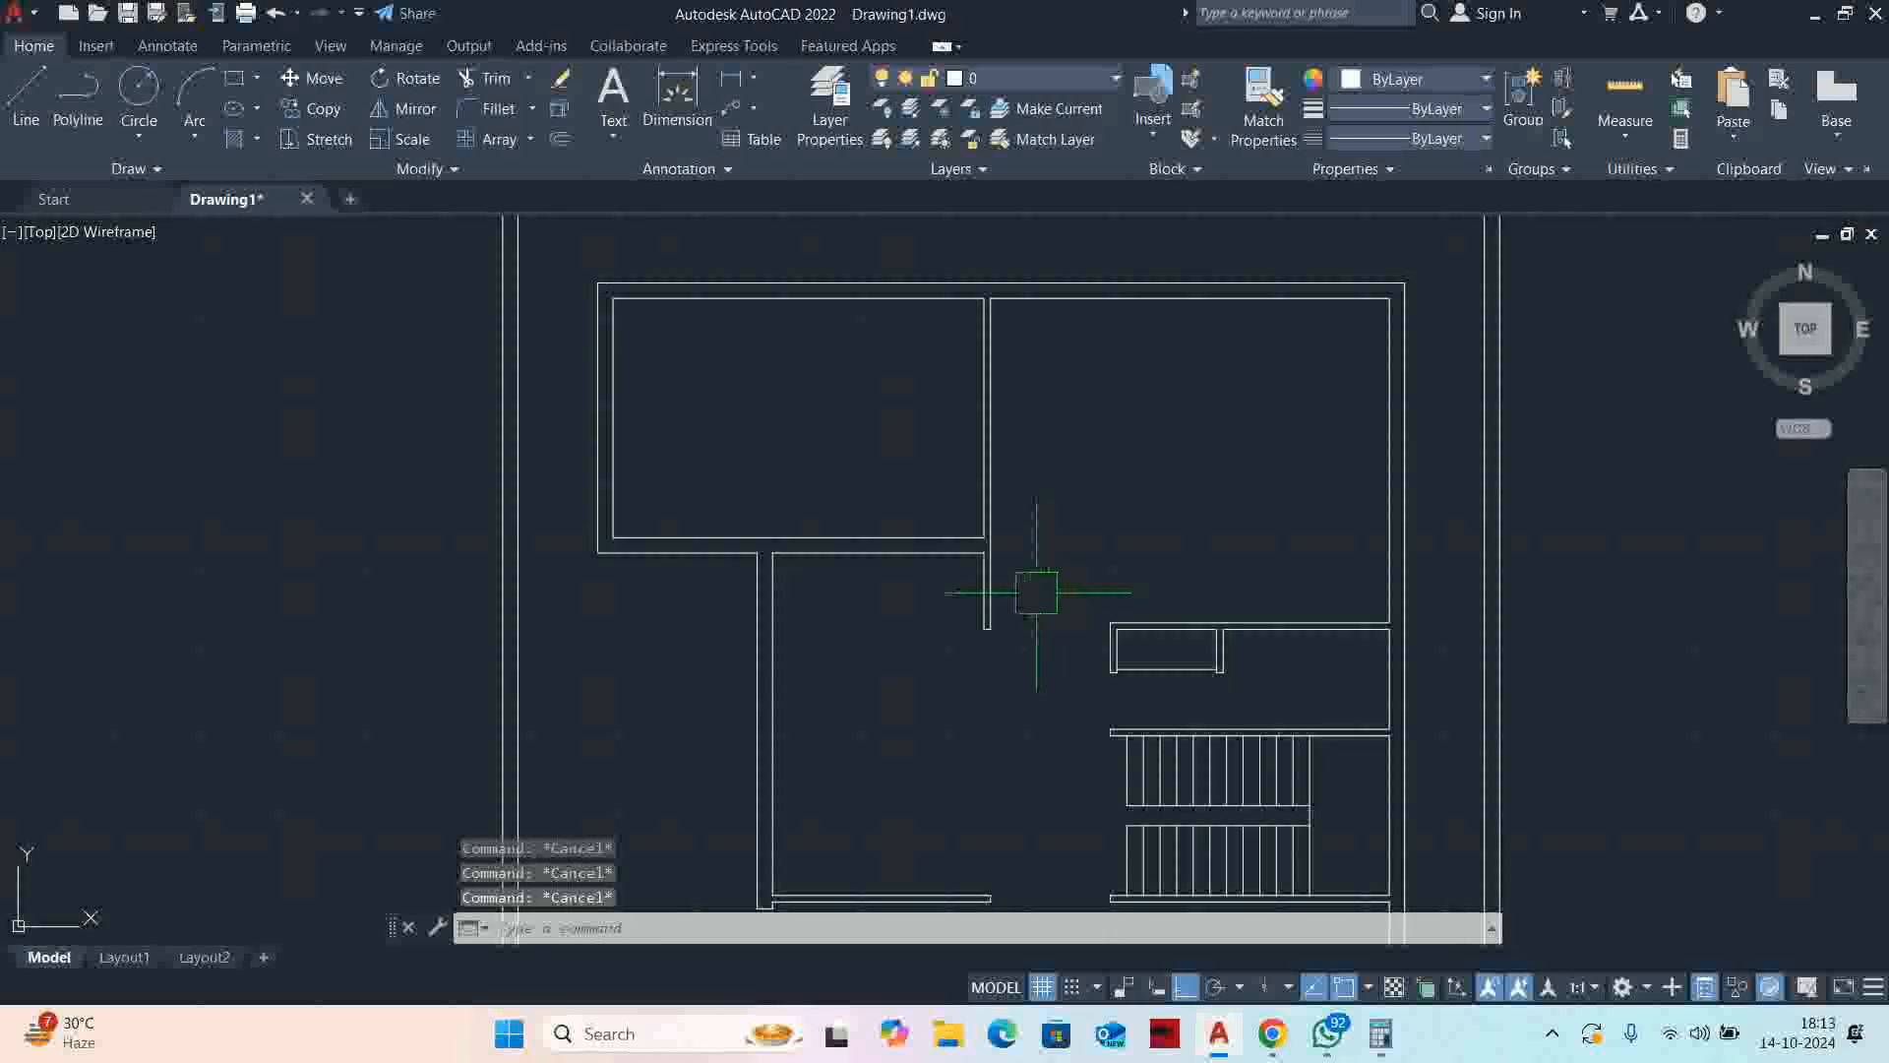
Remove the short wall extension below the upper-left room and close the room's lower-right corner
key(Return)
scroll(964, 551, up, 5)
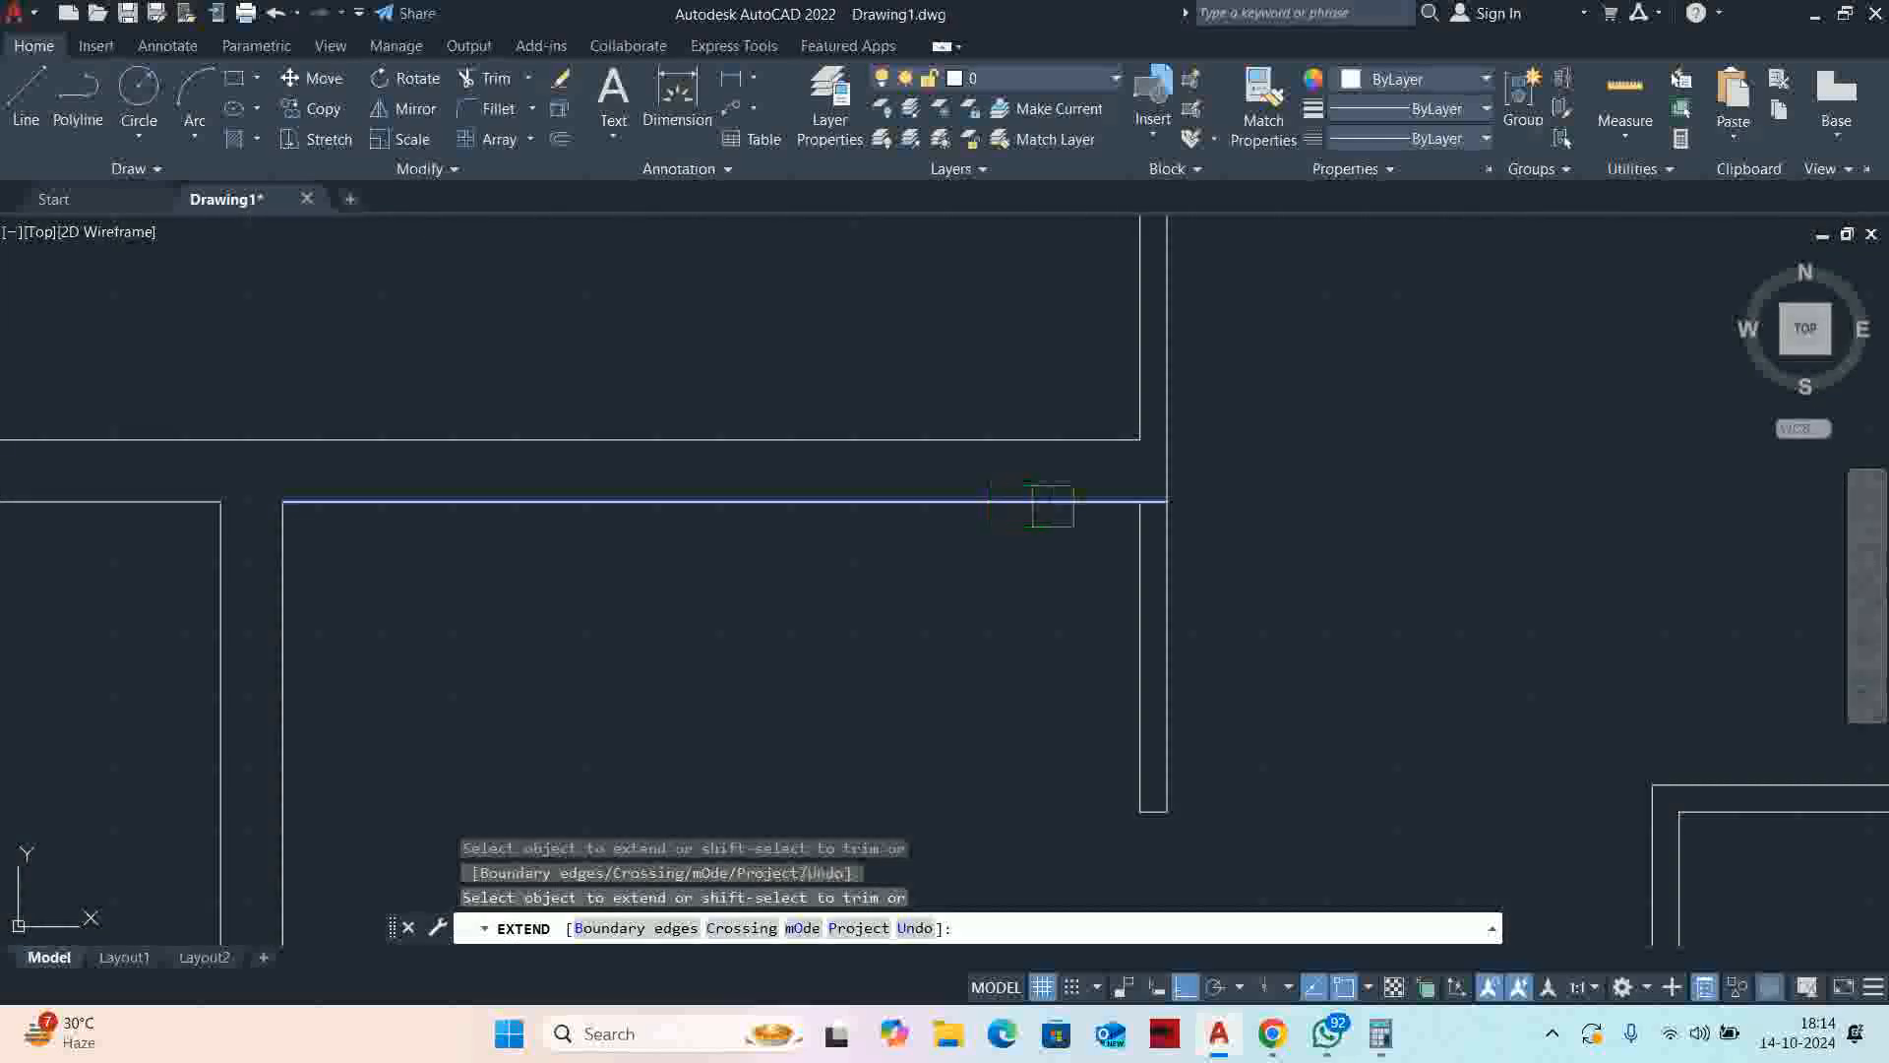
scroll(1023, 507, down, 5)
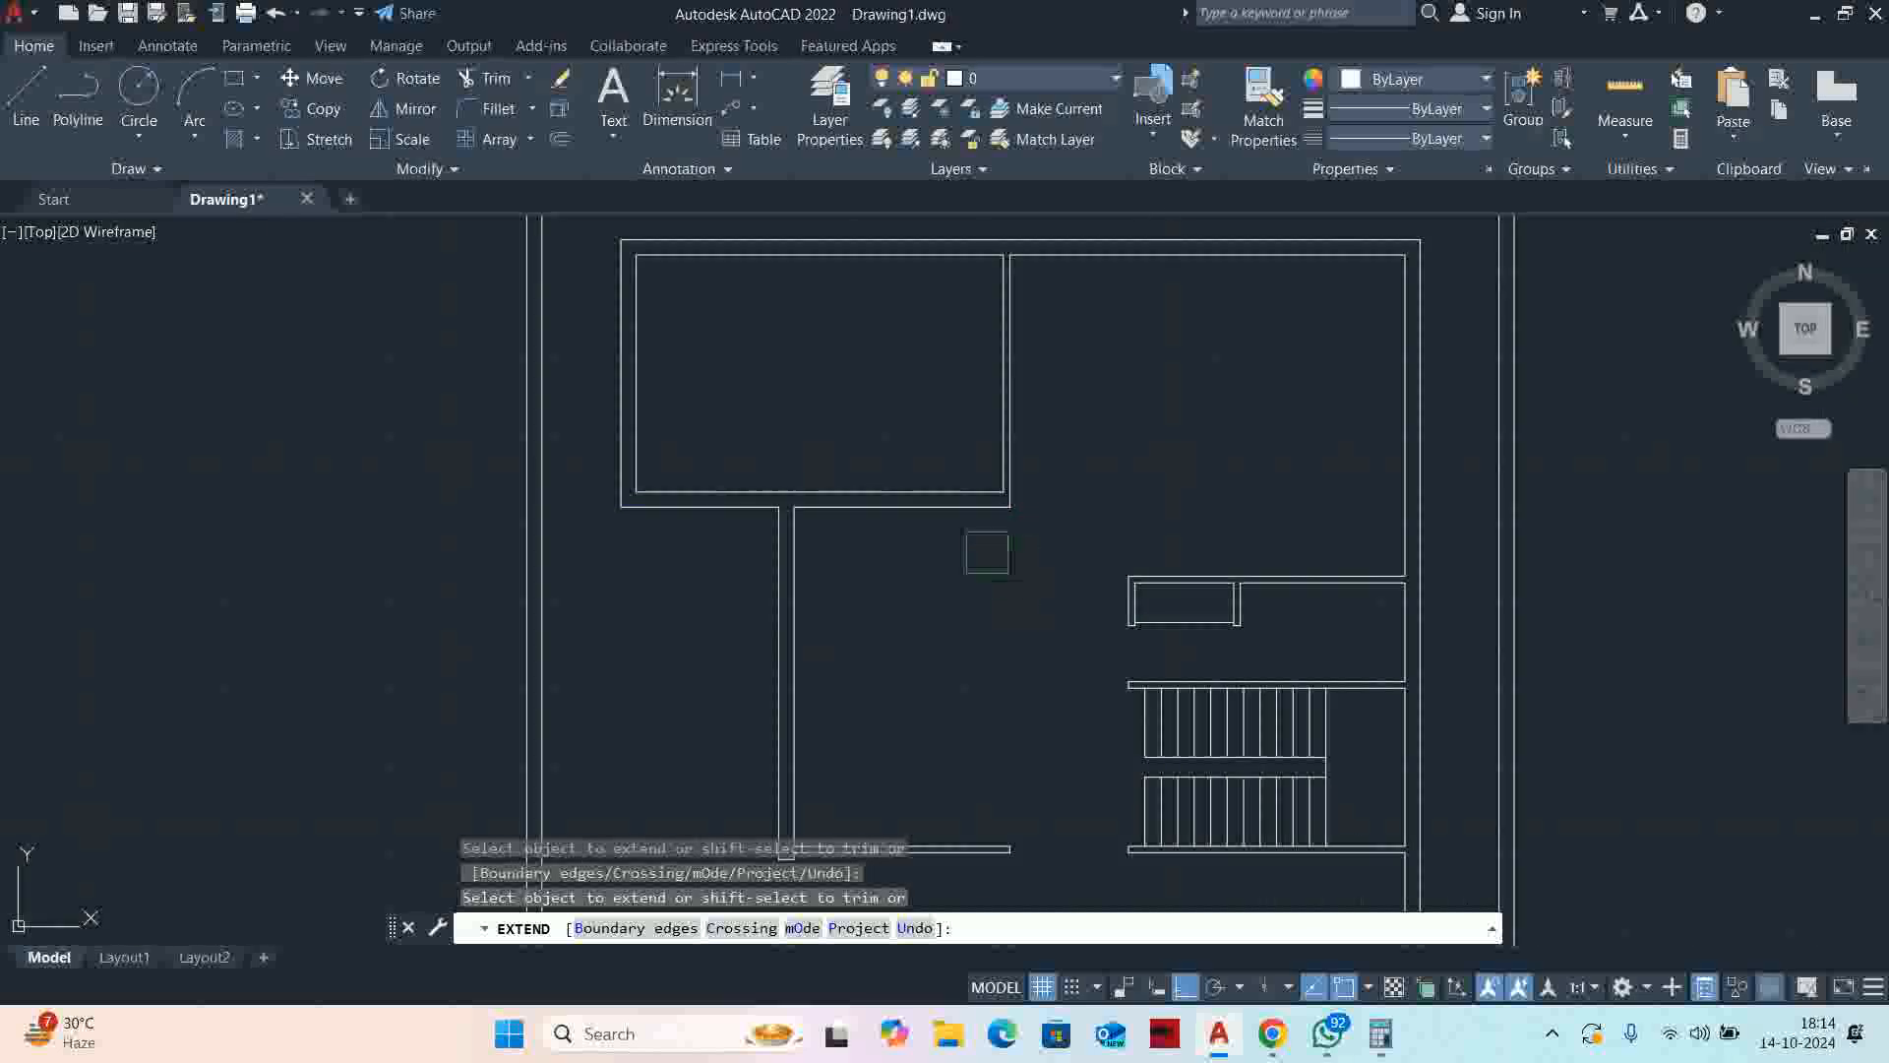
Measure the interior dimensions of the upper-left room
scroll(949, 540, down, 1)
click(1625, 94)
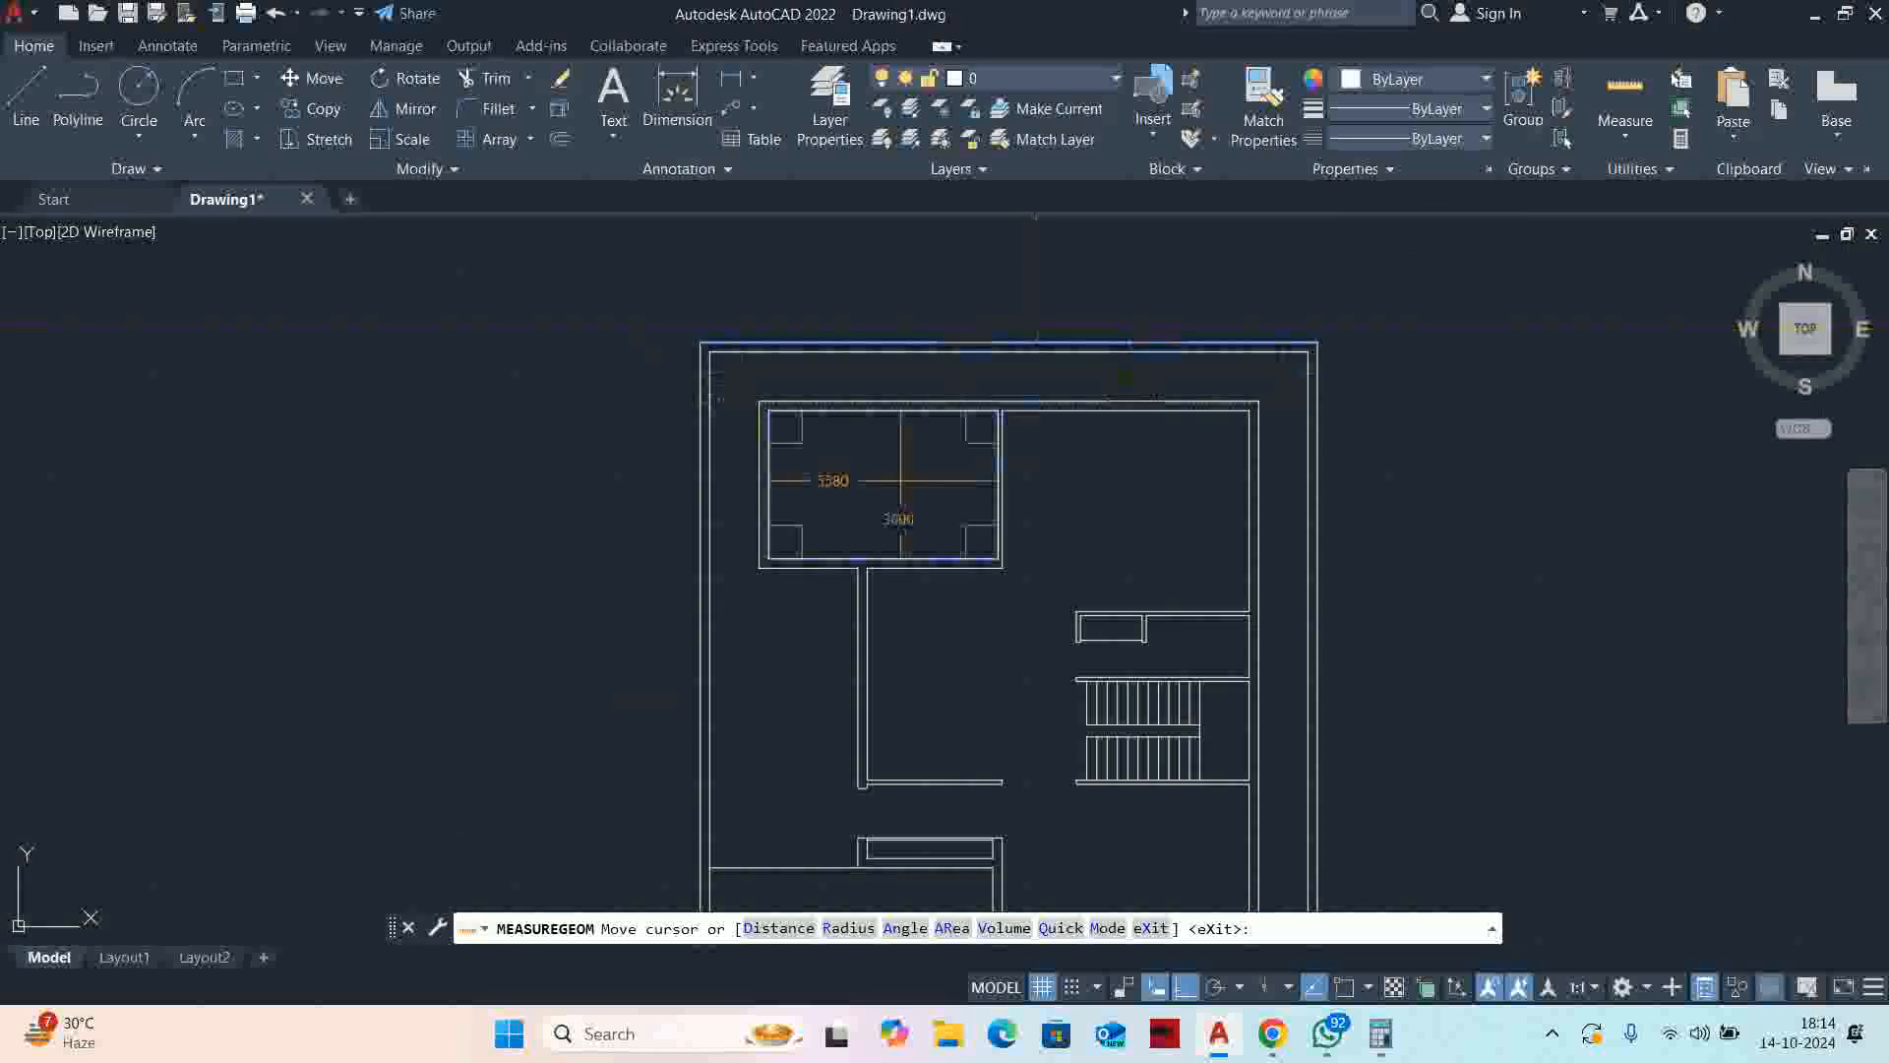
key(Escape)
Stretch the upper-left room's lower wall 400 downward to enlarge the room
scroll(984, 512, up, 3)
text(s)
key(Return)
scroll(1106, 505, up, 2)
click(1106, 504)
click(487, 404)
key(Return)
click(695, 301)
text(4)
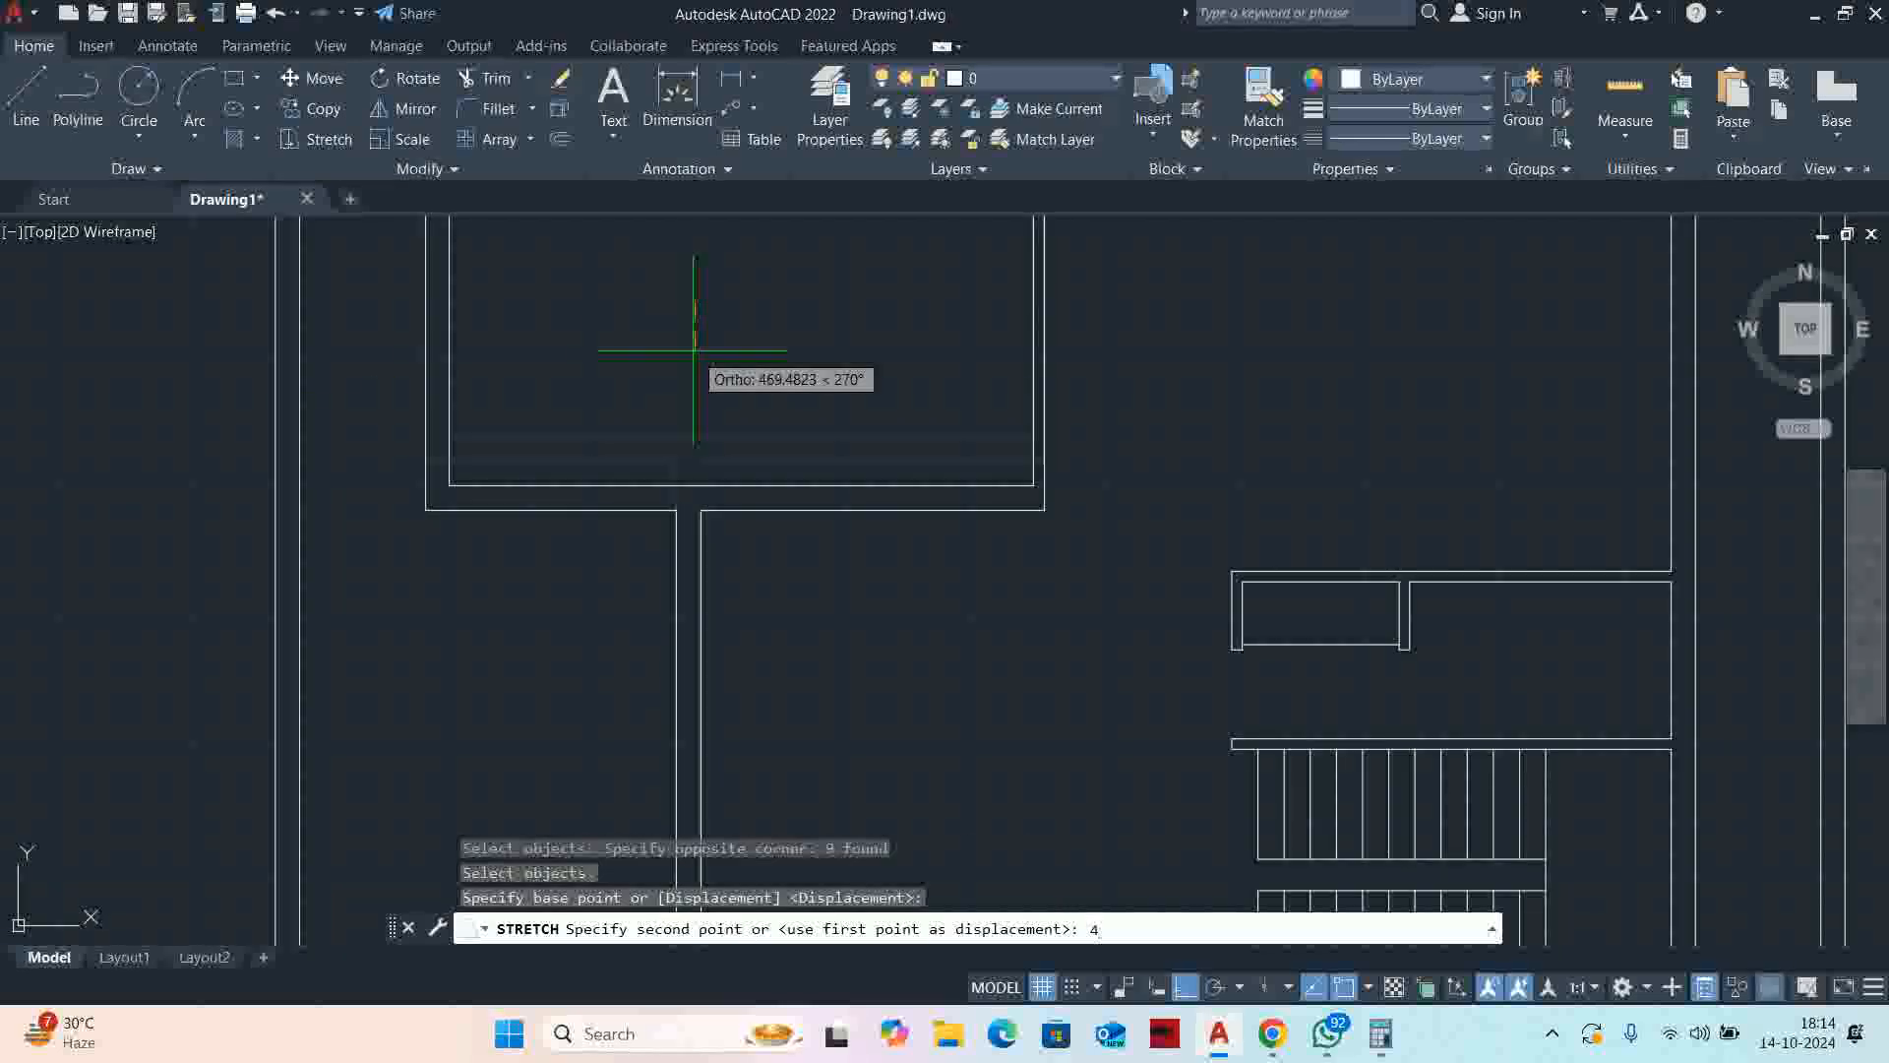
text(00)
key(Return)
scroll(827, 472, down, 3)
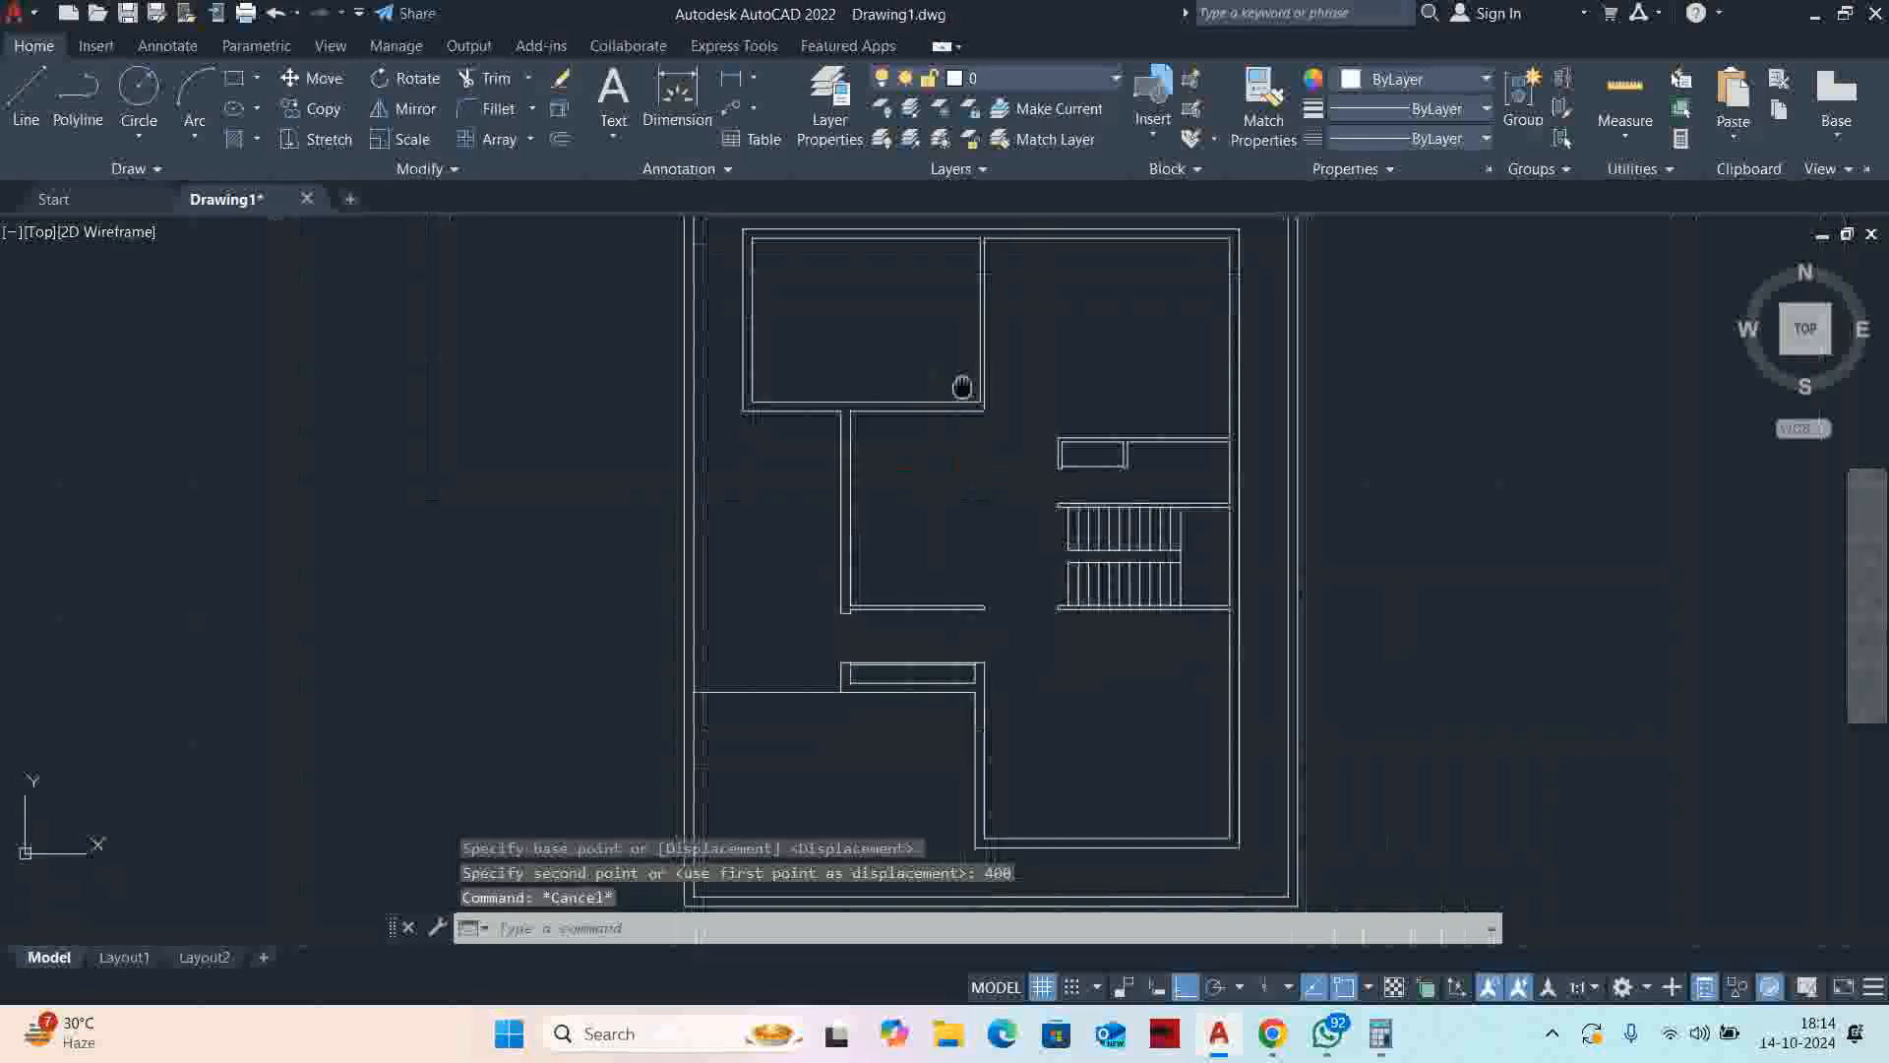
Measure the open area between the upper-left room and the horizontal partition below it
click(1625, 93)
scroll(916, 468, up, 2)
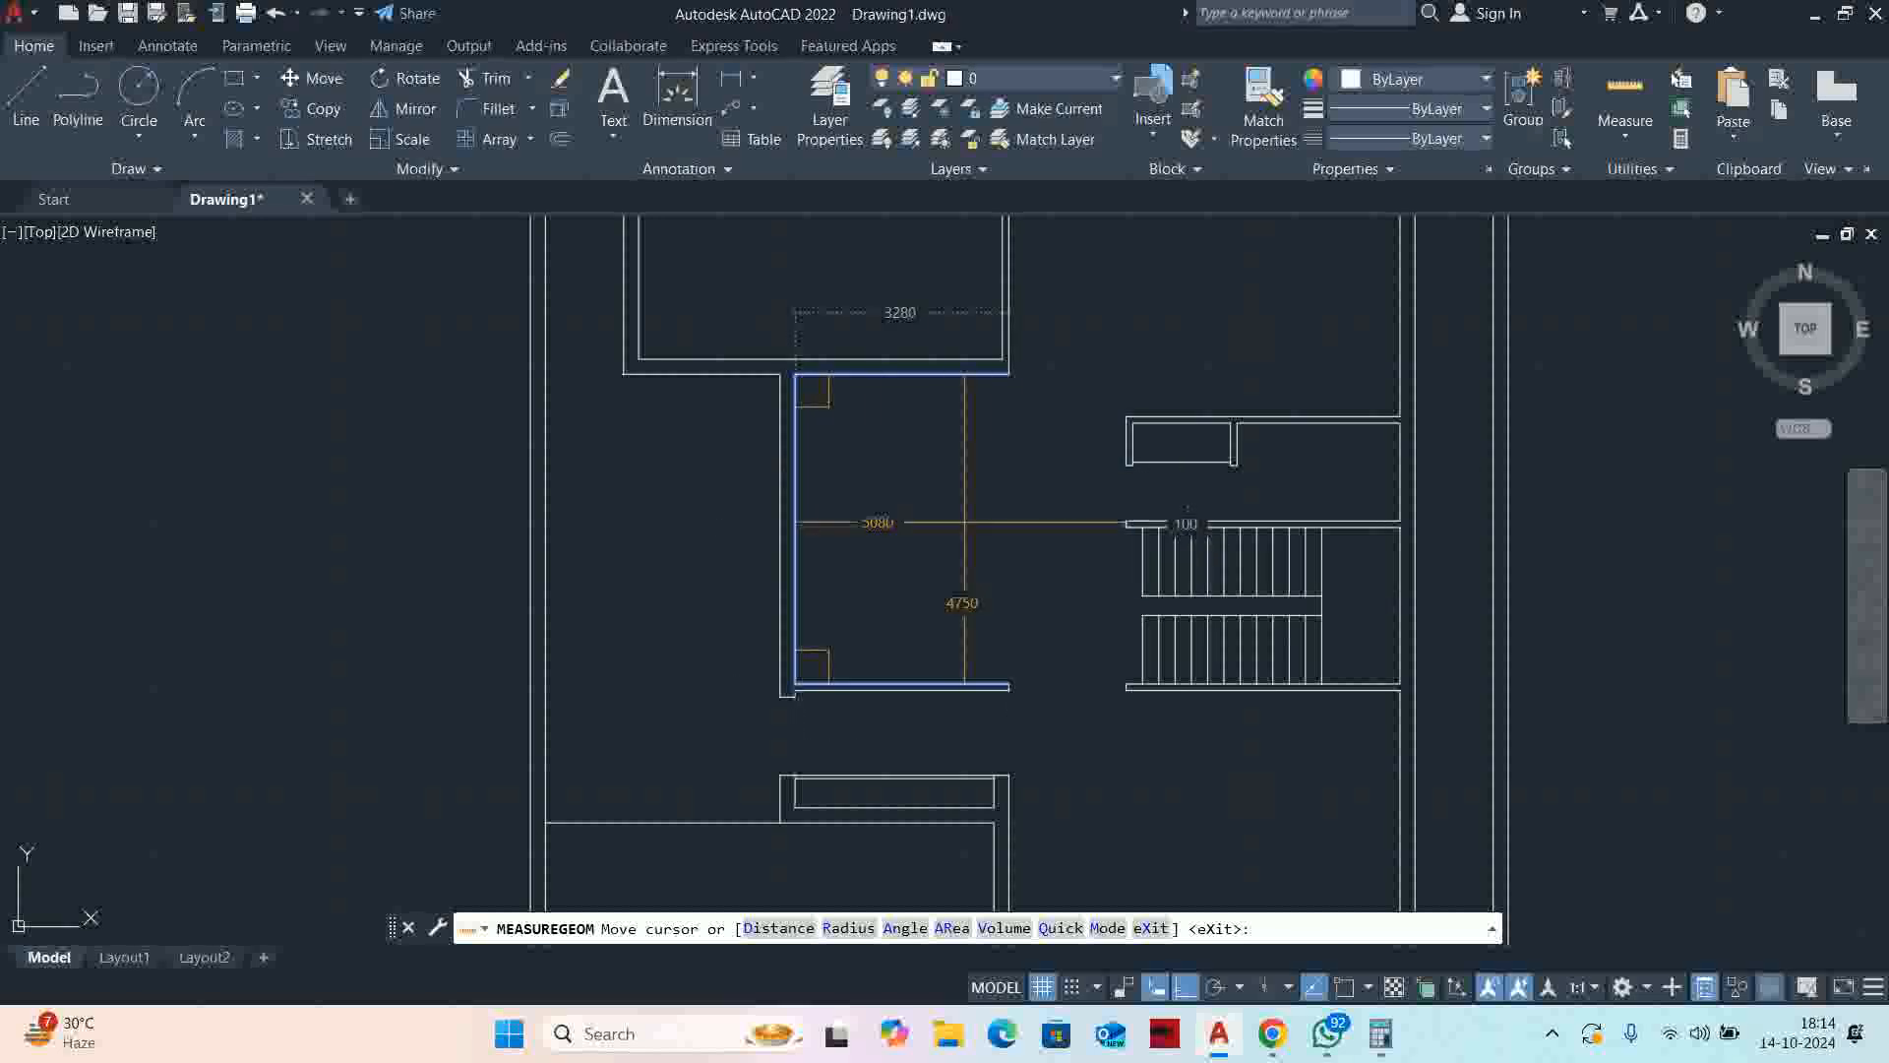
key(Escape)
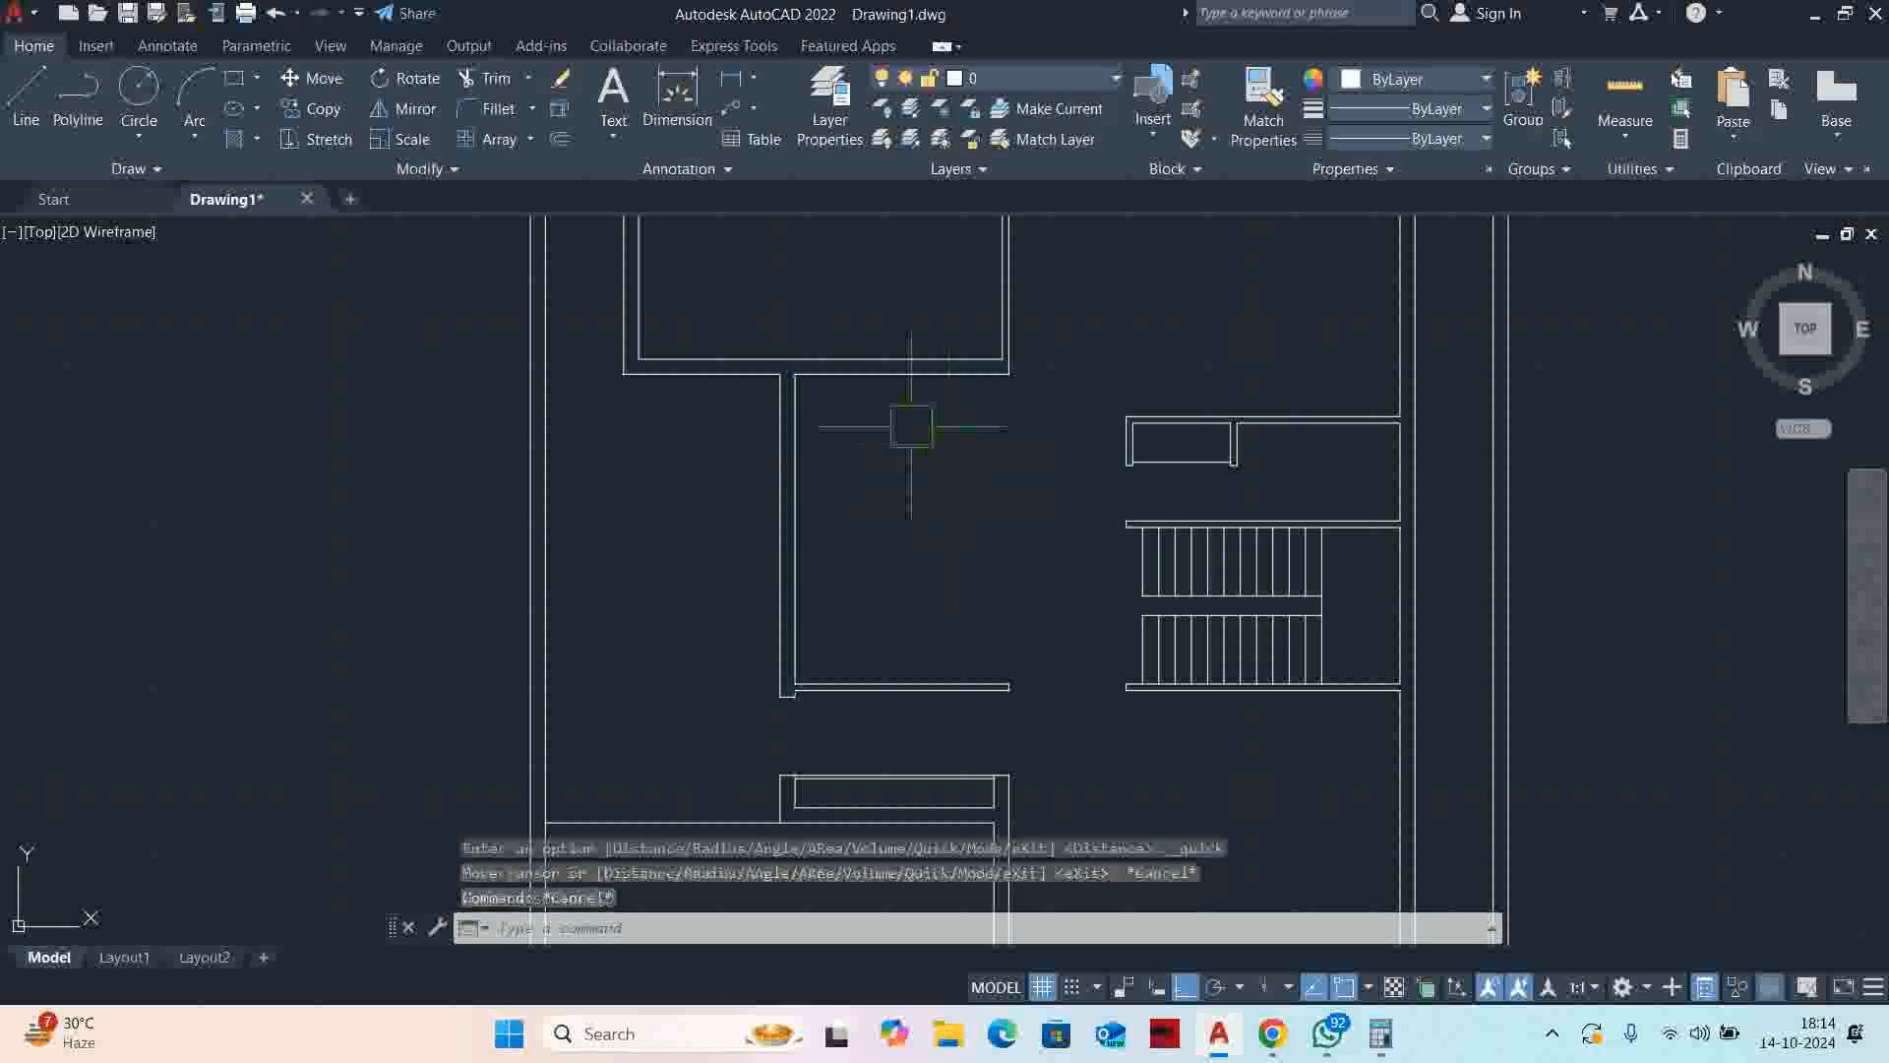
middle_drag(879, 456, 956, 431)
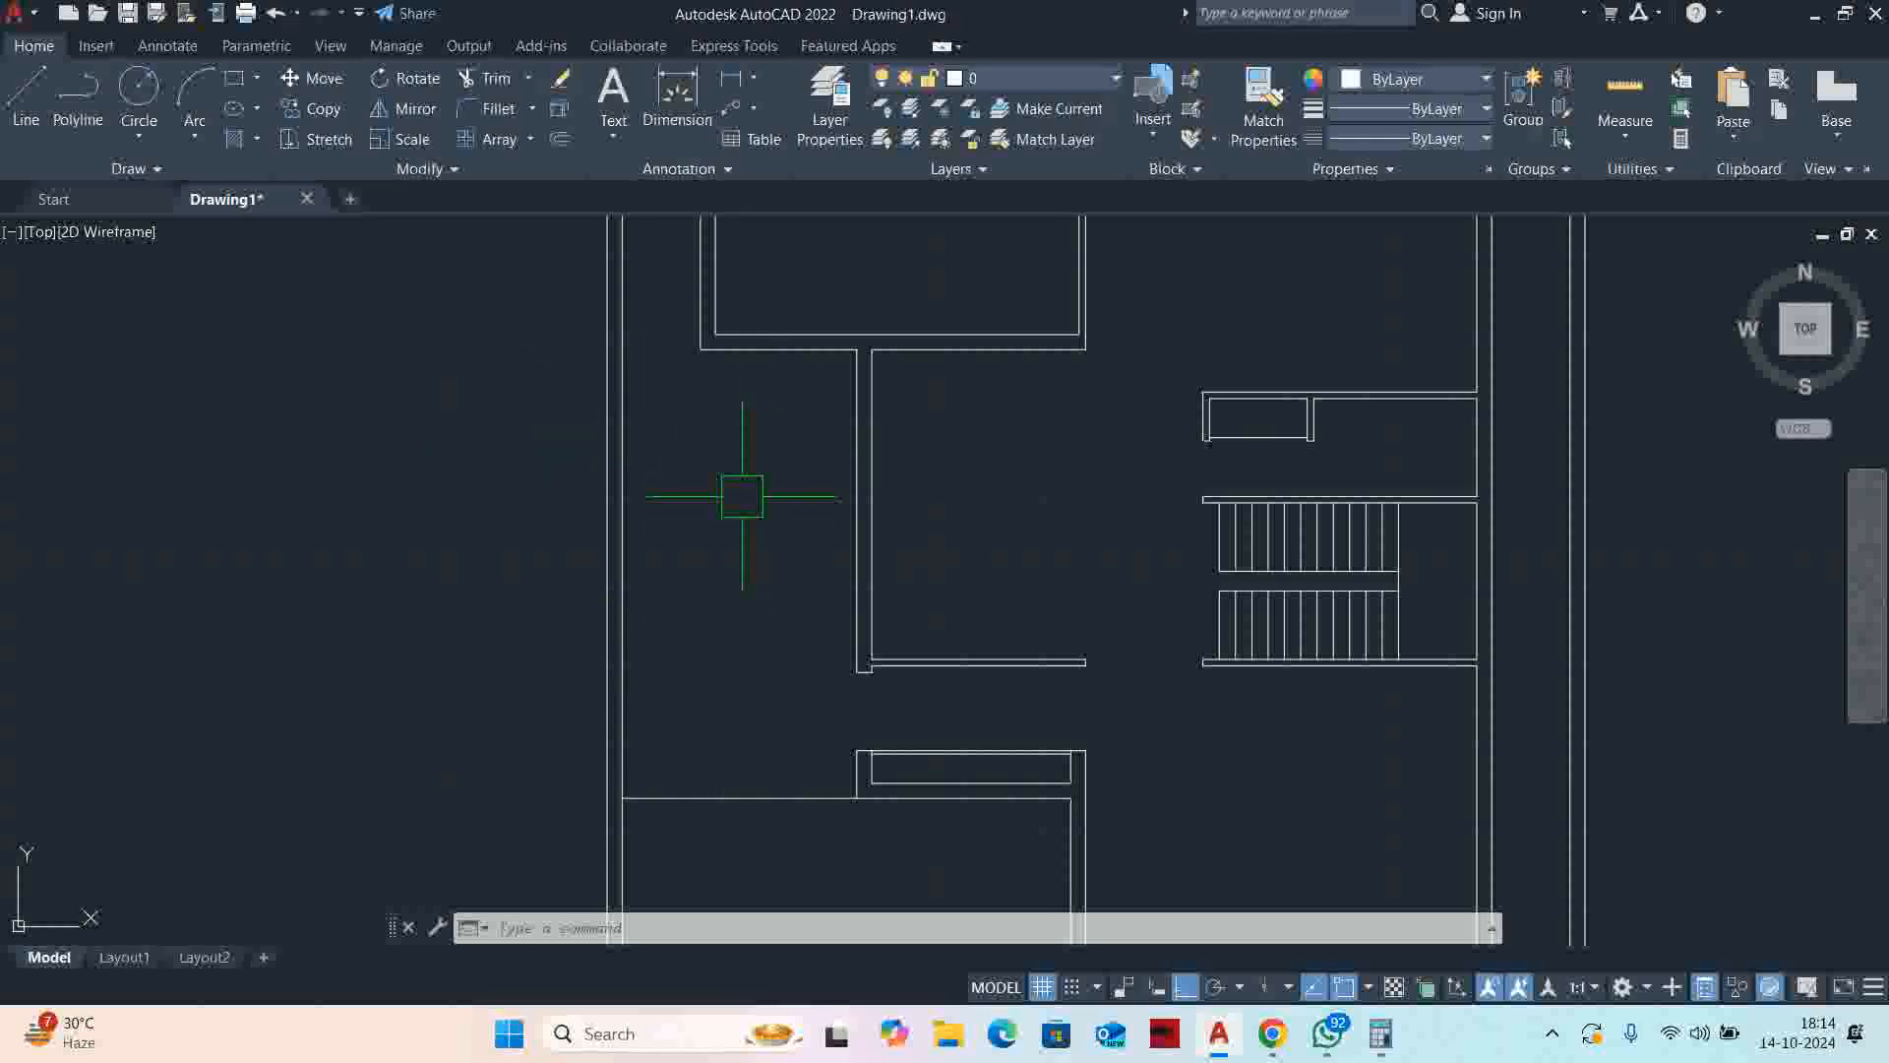
Offset the upper-left room's left, upper and lower inner wall lines 600 into the room
scroll(733, 627, down, 3)
scroll(763, 551, up, 6)
key(Escape)
text(o)
key(Return)
text(6)
key(Return)
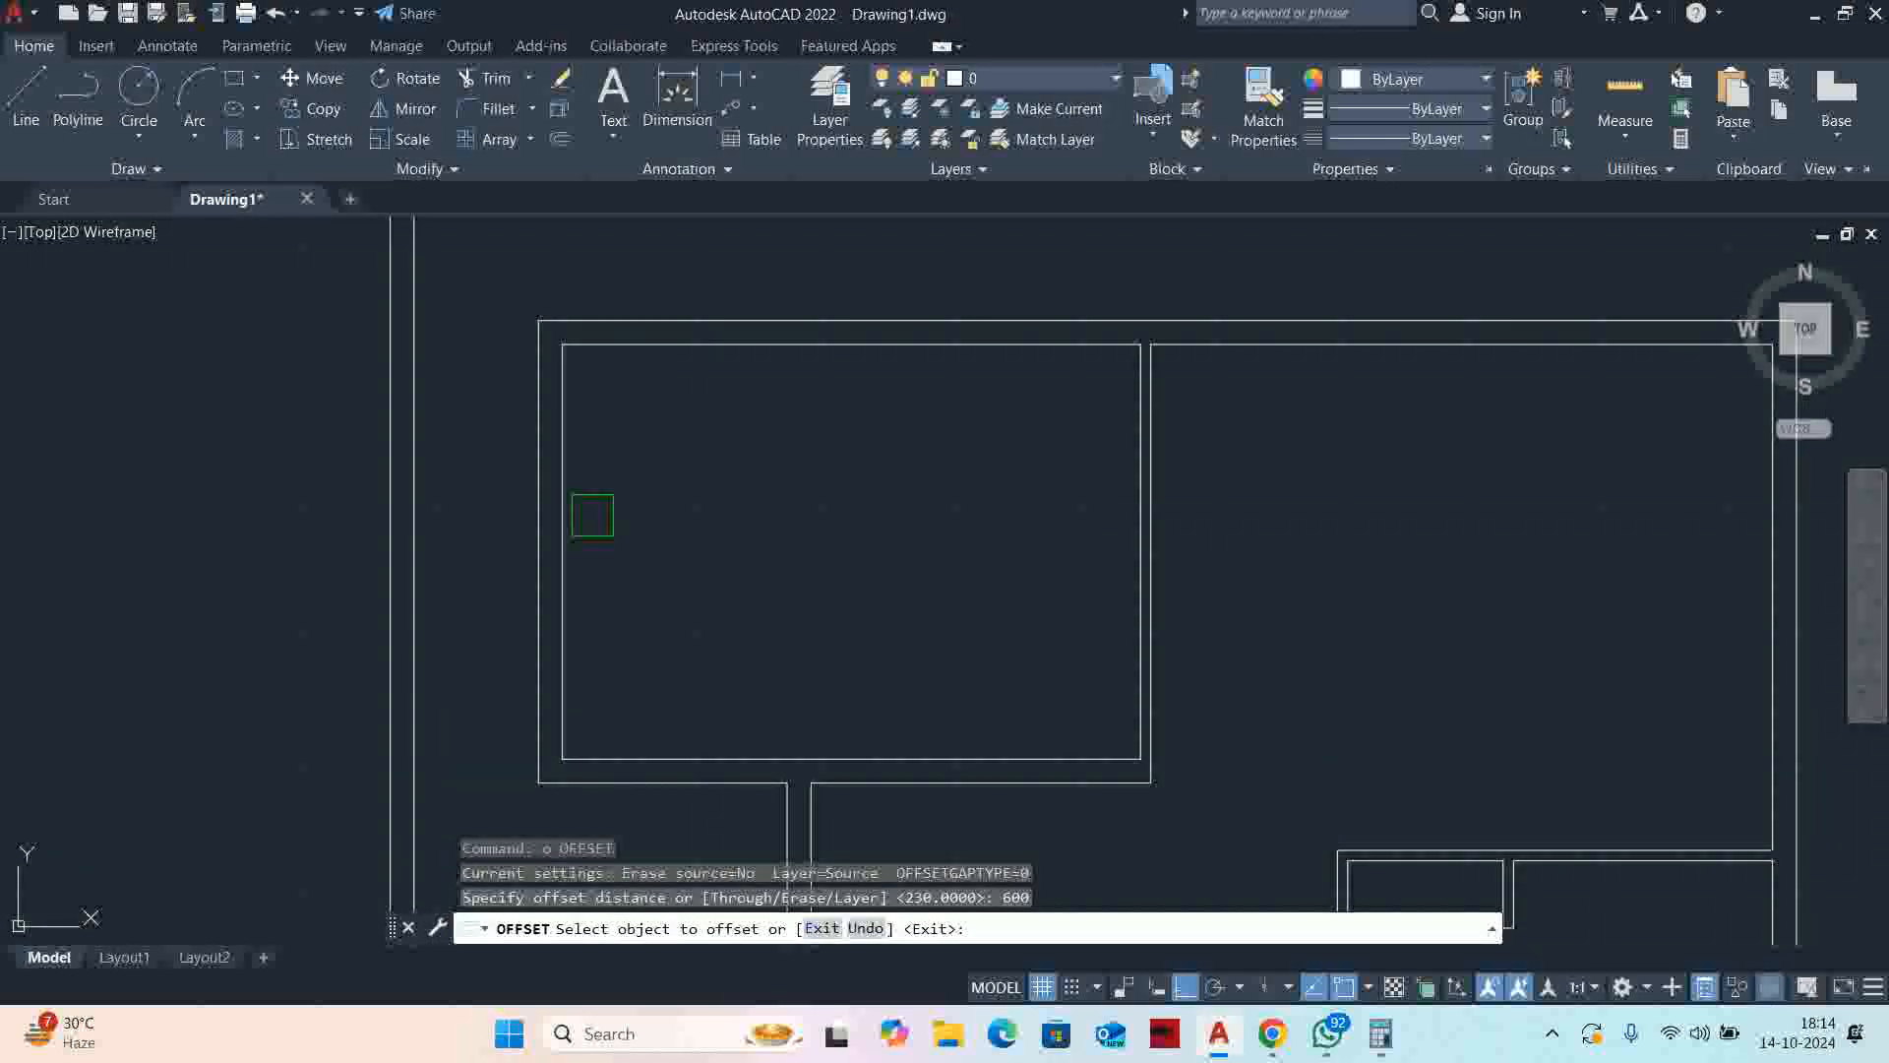
click(563, 512)
click(630, 433)
click(669, 344)
click(675, 409)
click(675, 746)
click(663, 641)
key(Return)
scroll(738, 600, down, 2)
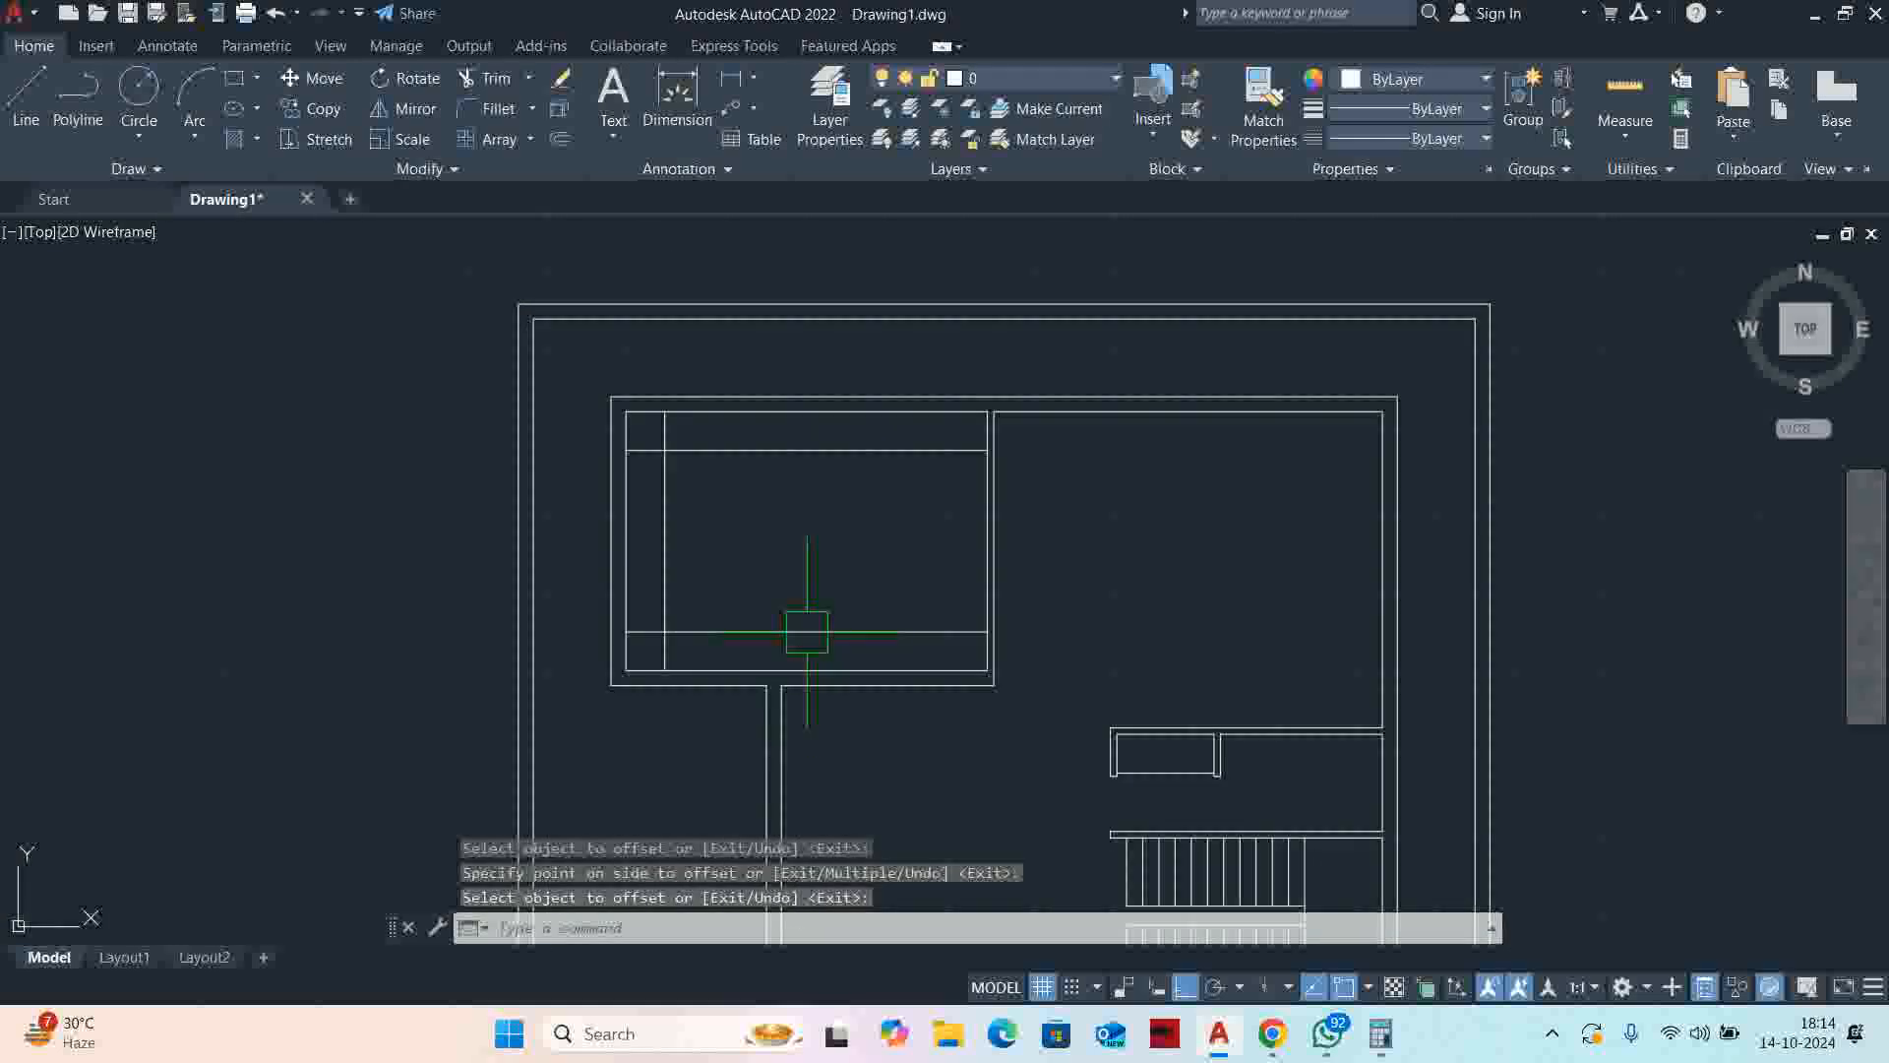
key(Escape)
key(Escape)
key(Escape)
key(Escape)
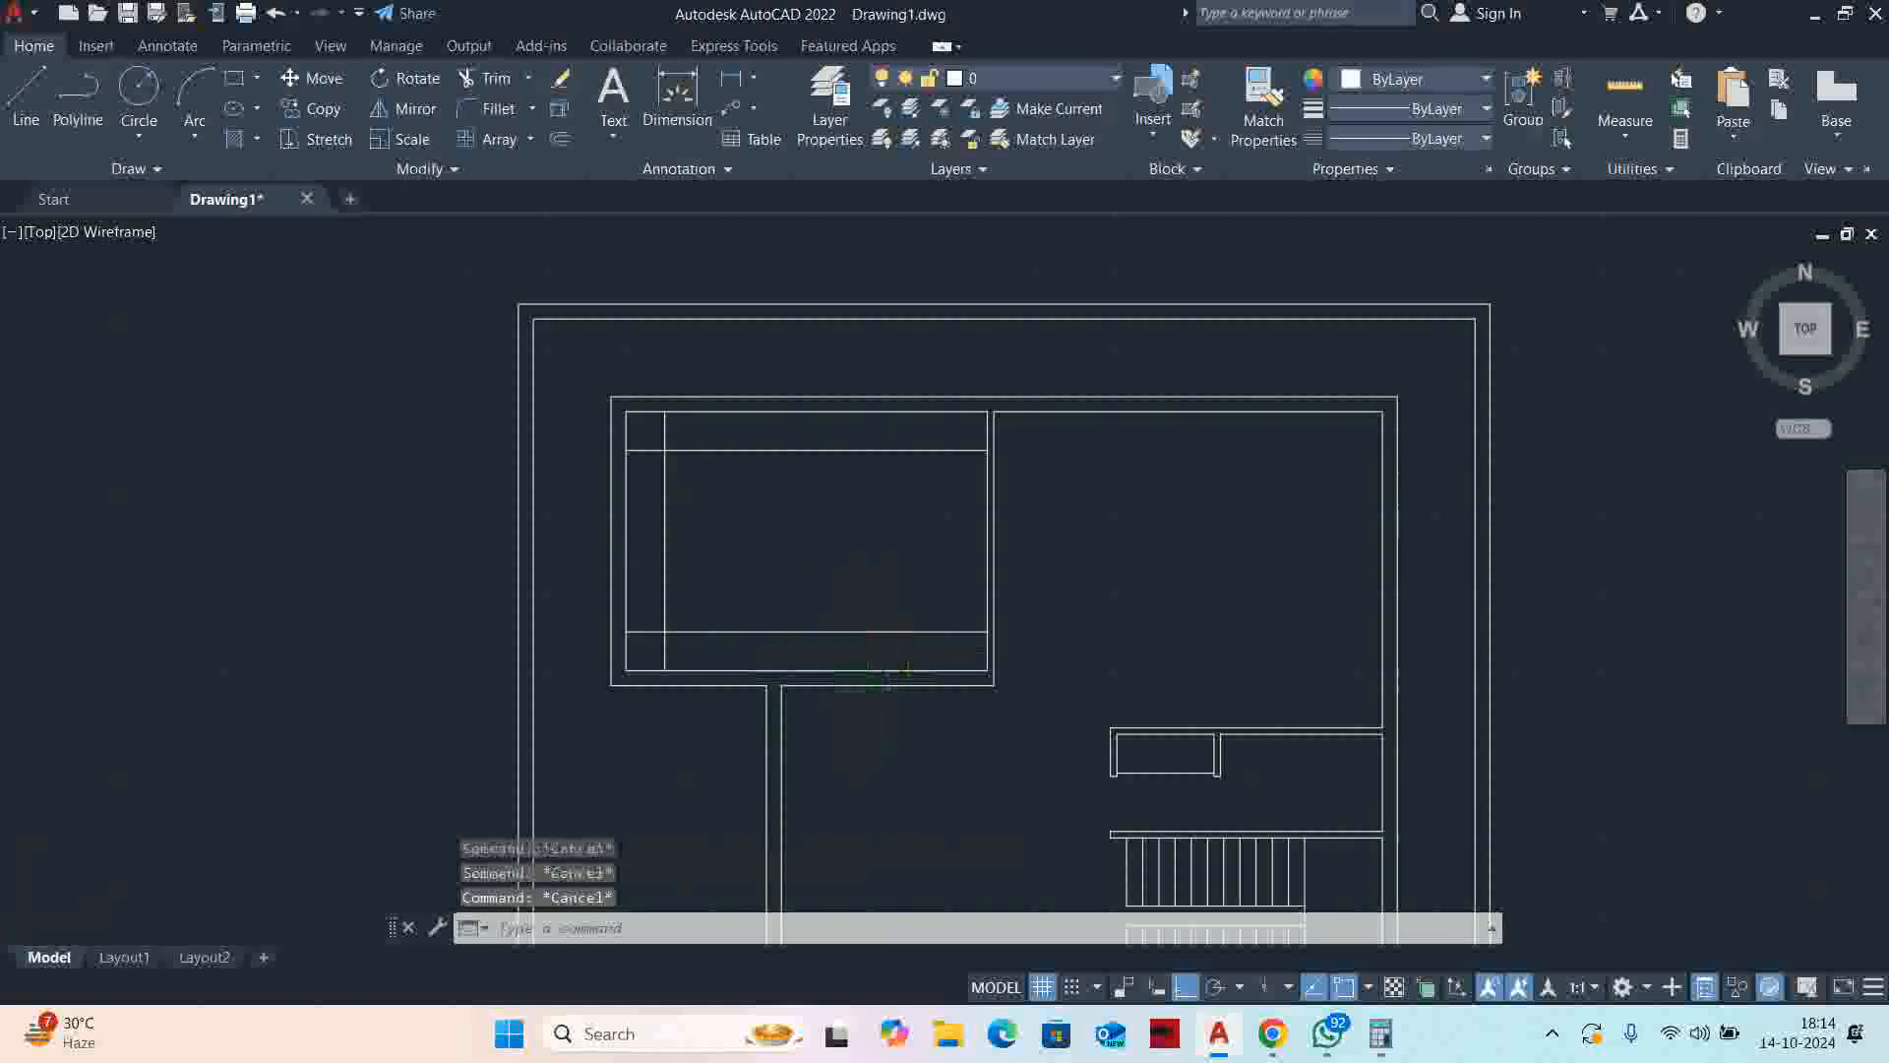
Measure the spacing between the offset lines inside the upper-left room
scroll(876, 622, up, 3)
text(o)
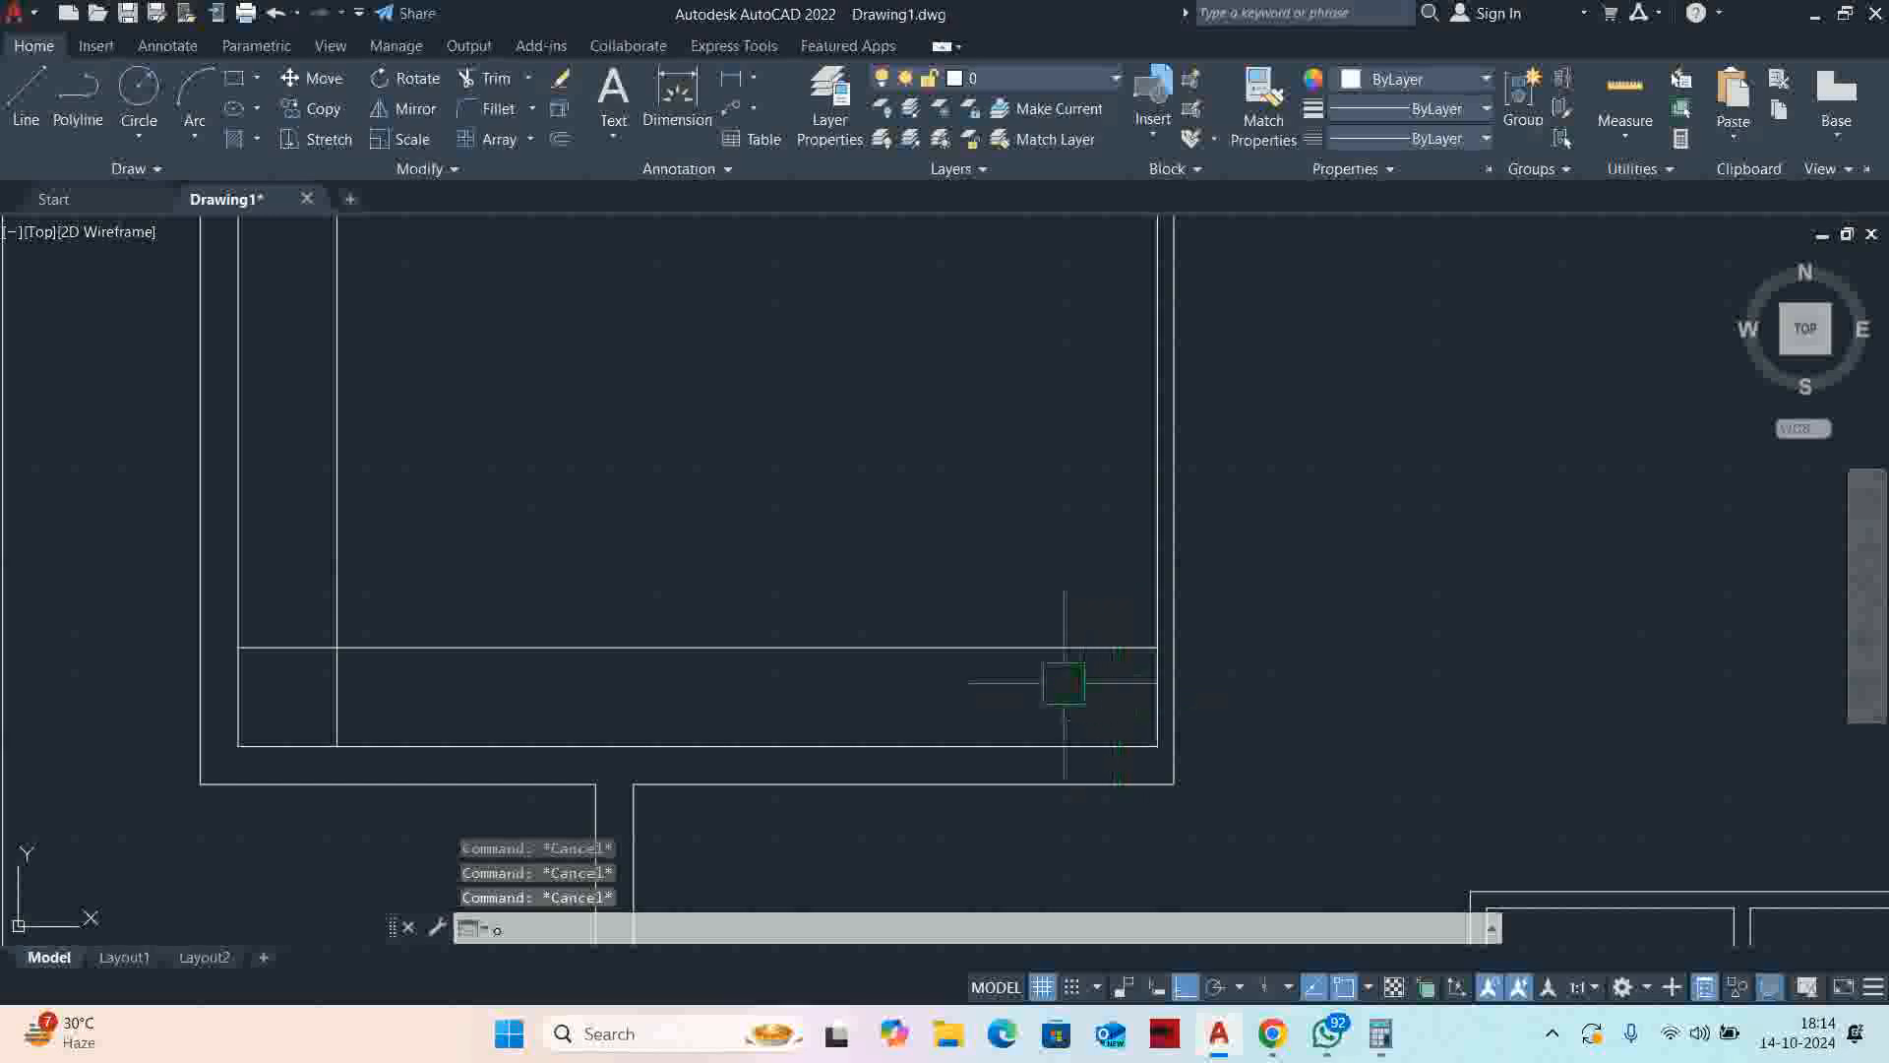
click(1625, 93)
scroll(452, 552, up, 2)
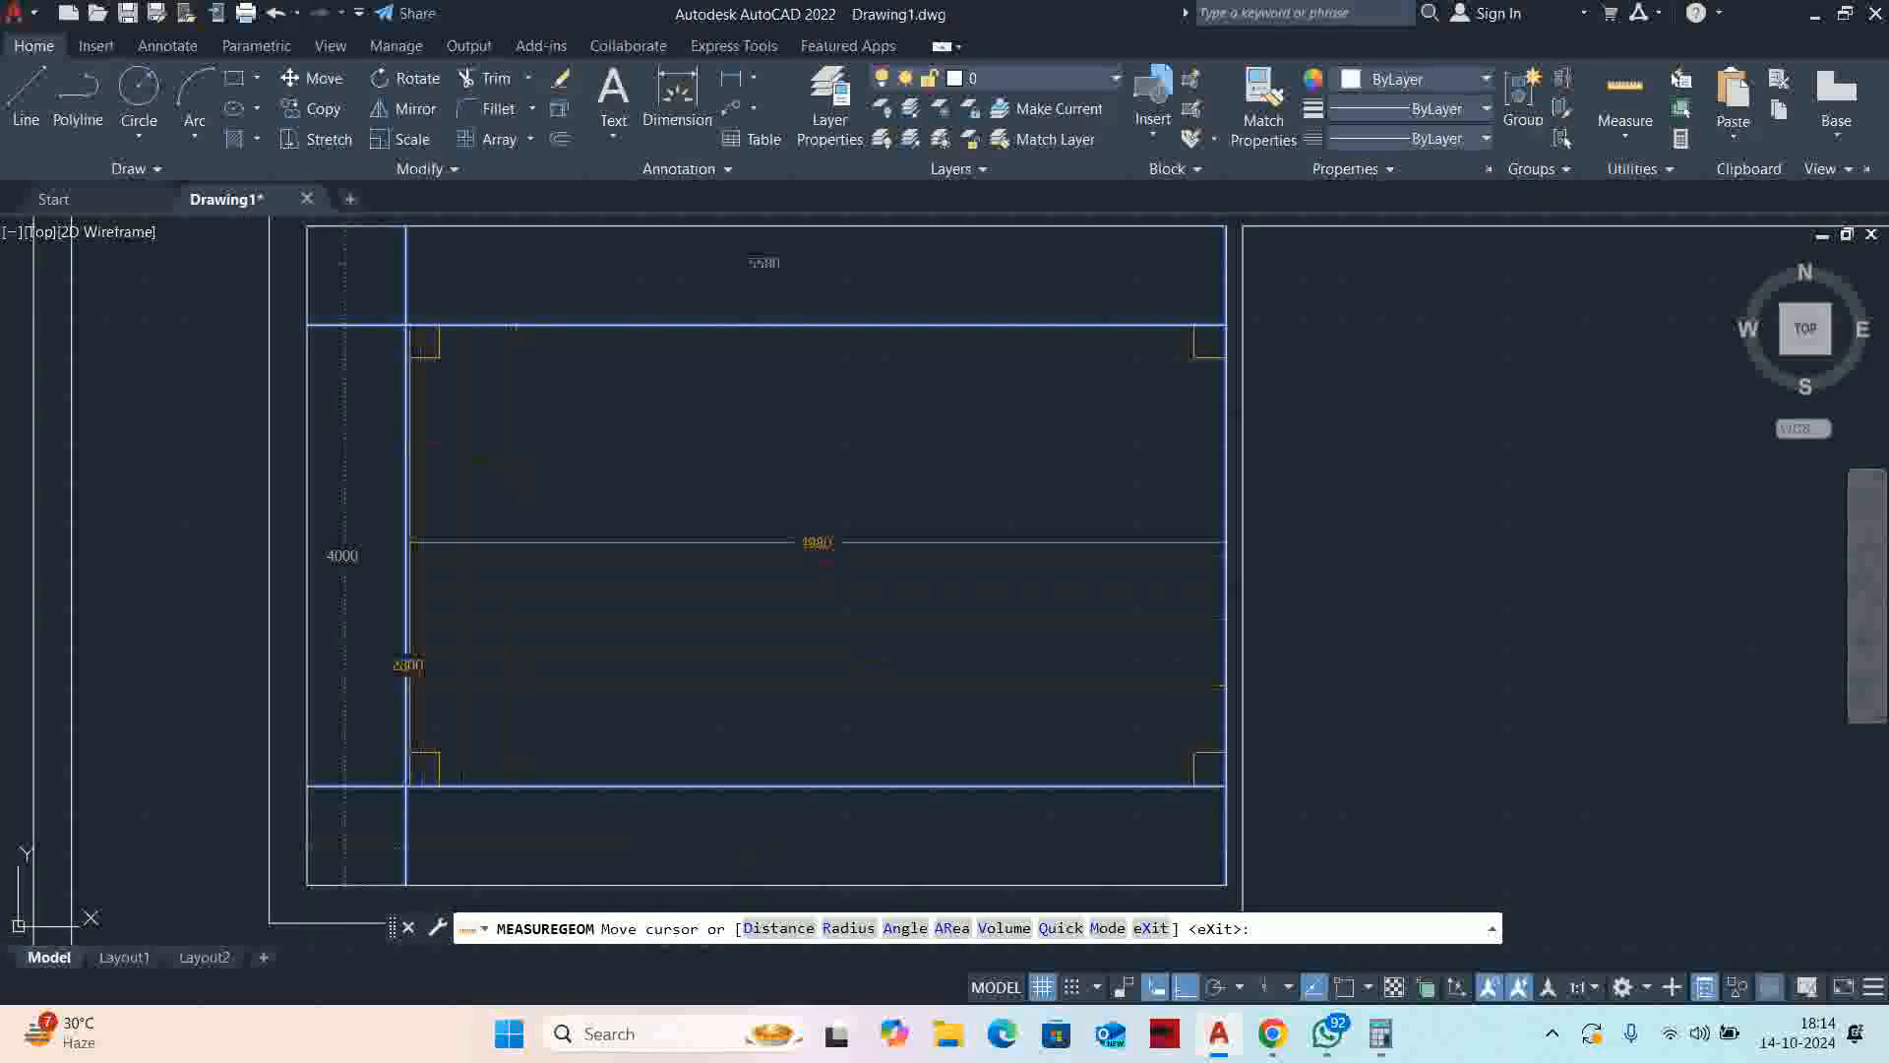
scroll(443, 510, up, 1)
key(Escape)
Trim the crossing ends of the offset lines at the room's upper-left corner and measure the resulting strip
text(tr)
key(Return)
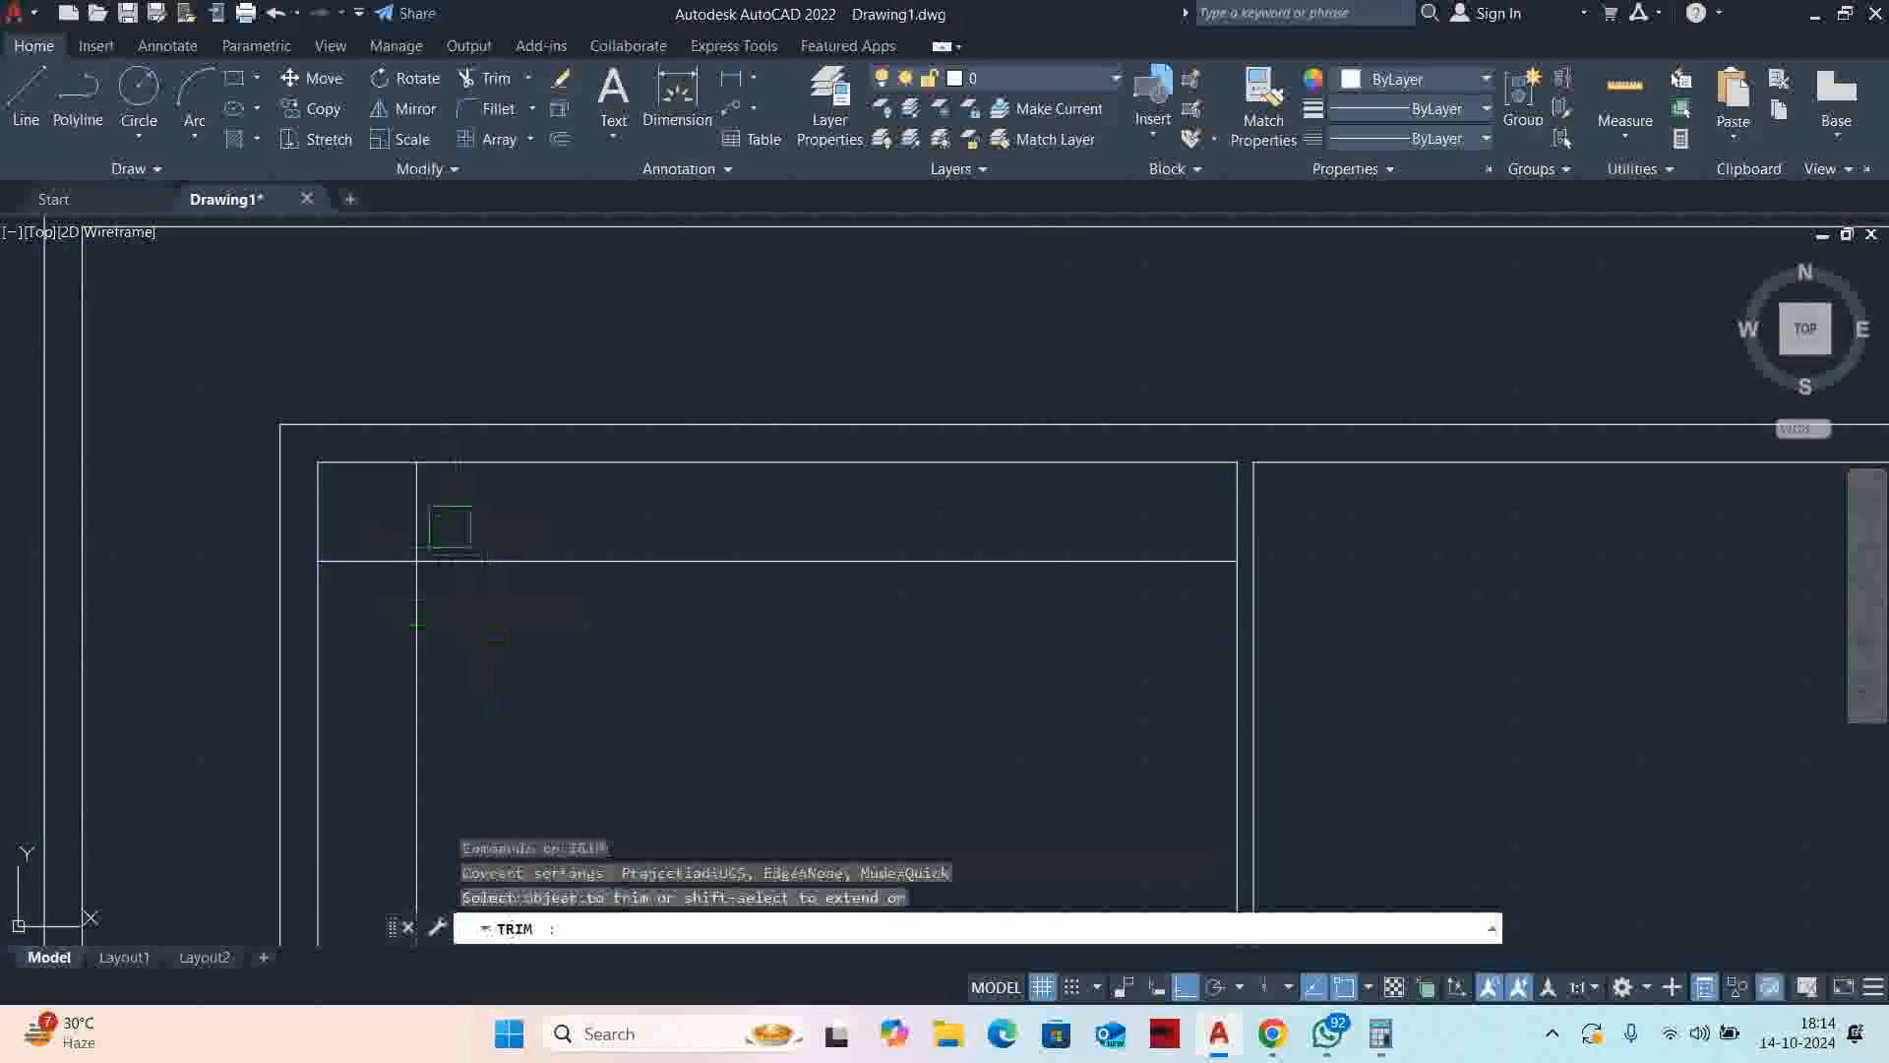
key(Escape)
key(Escape)
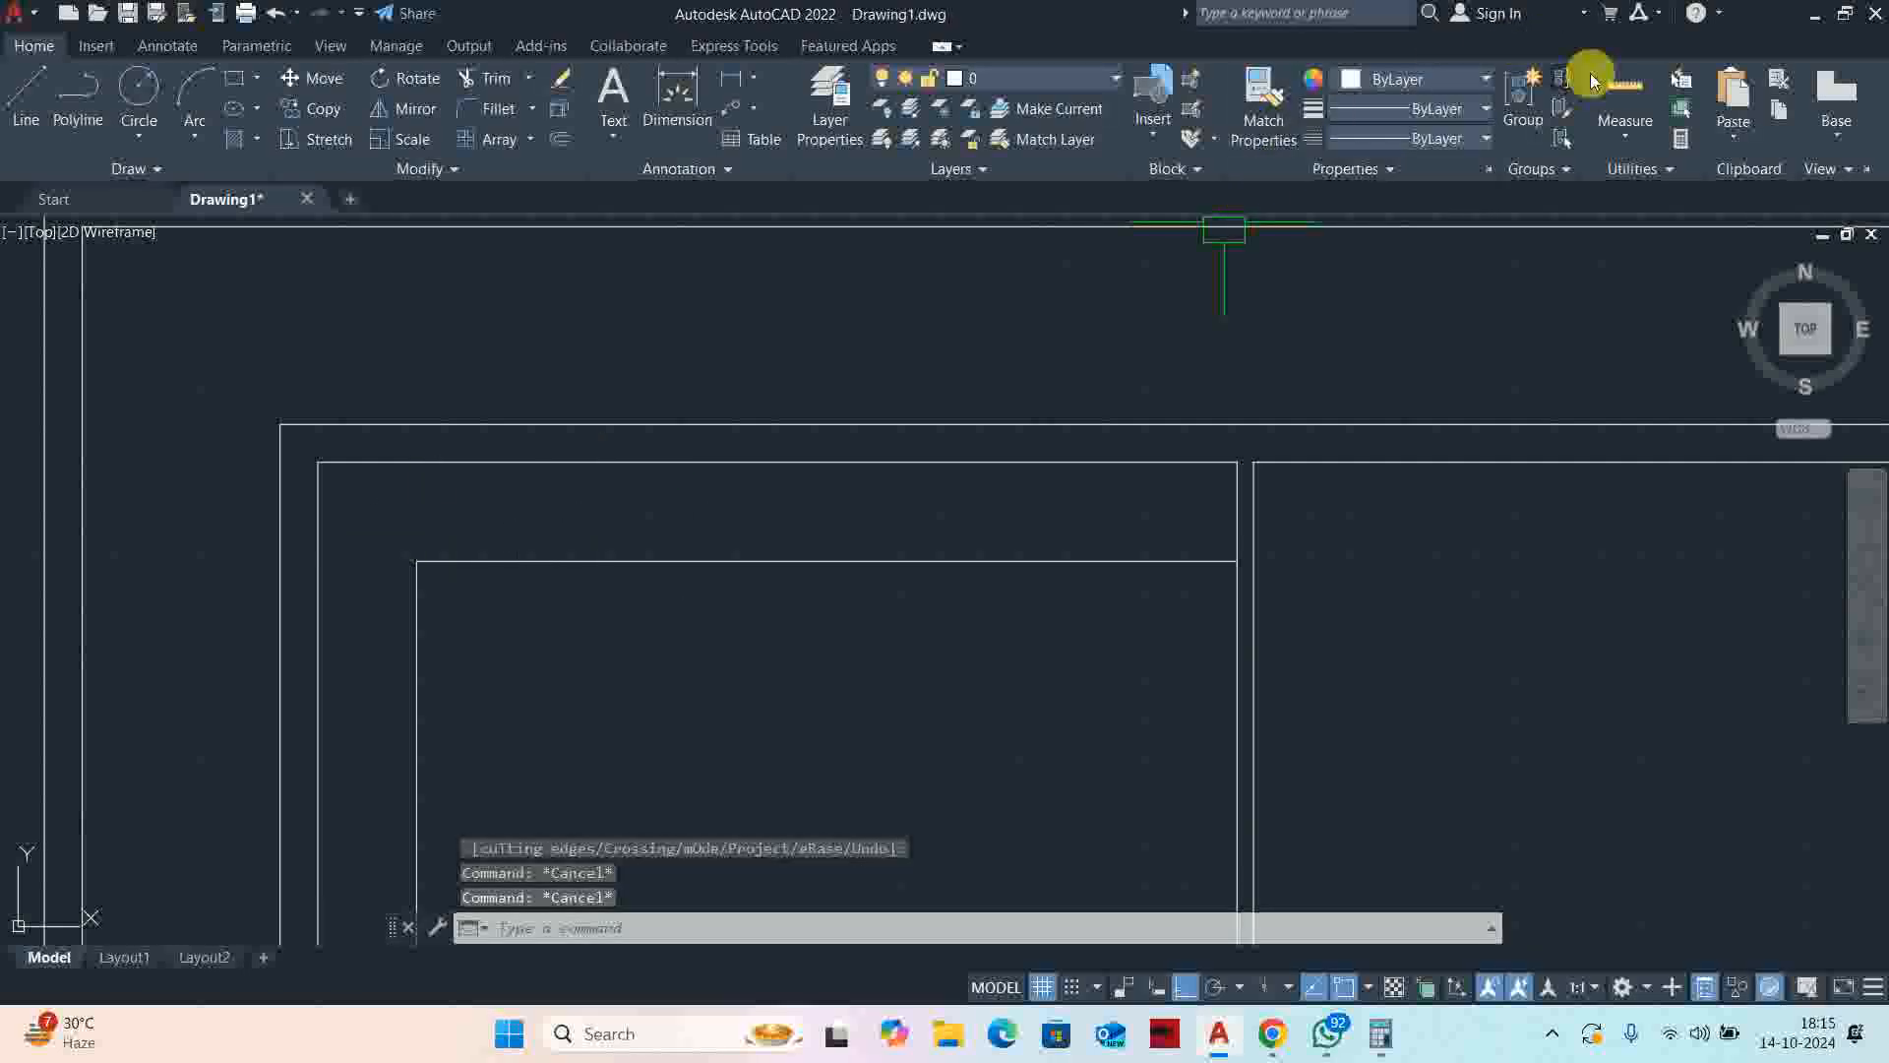
click(1625, 93)
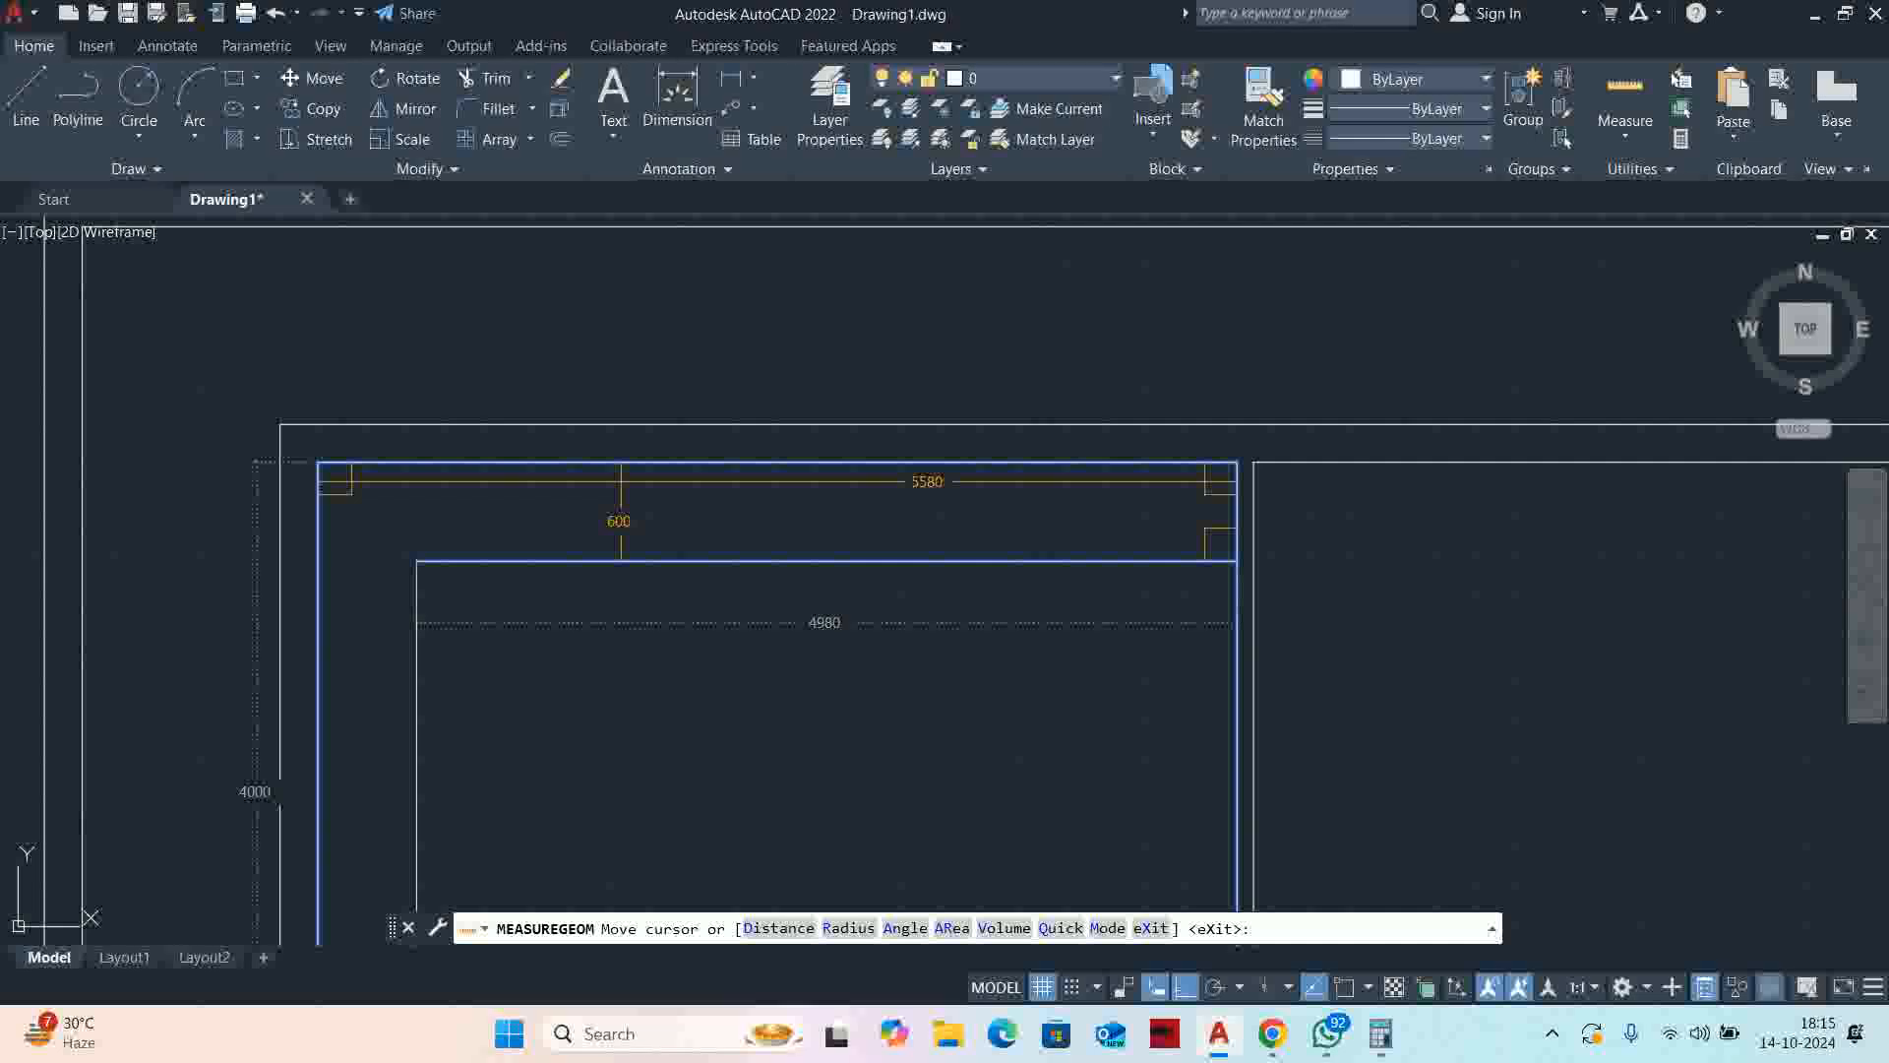
key(Escape)
scroll(716, 659, down, 3)
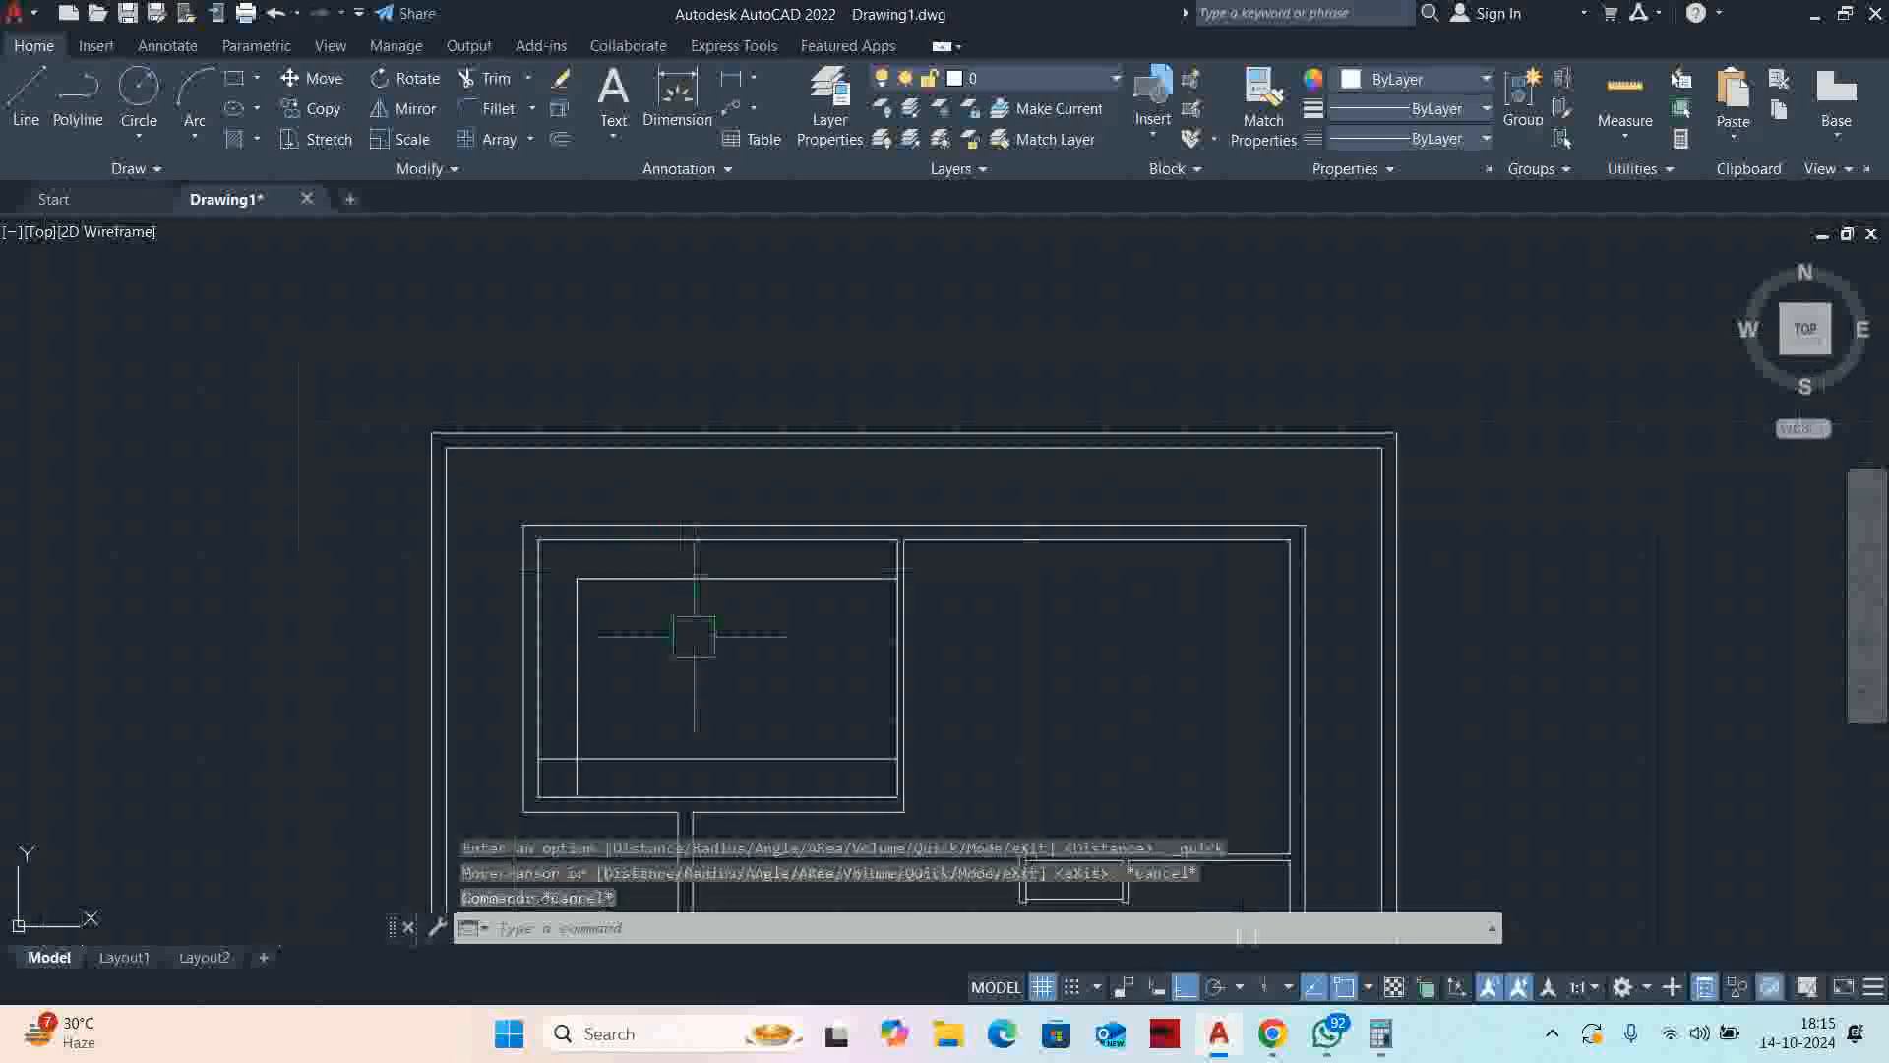
Extend the right wall's inner line down to the outer line of the room's lower wall
scroll(764, 494, up, 2)
scroll(902, 532, up, 2)
text(ex)
key(space)
scroll(1012, 689, up, 4)
click(1196, 672)
click(1196, 672)
key(Escape)
scroll(1029, 612, down, 4)
Offset the right wall's inner line 1800 to the left into the upper-left room
text(o)
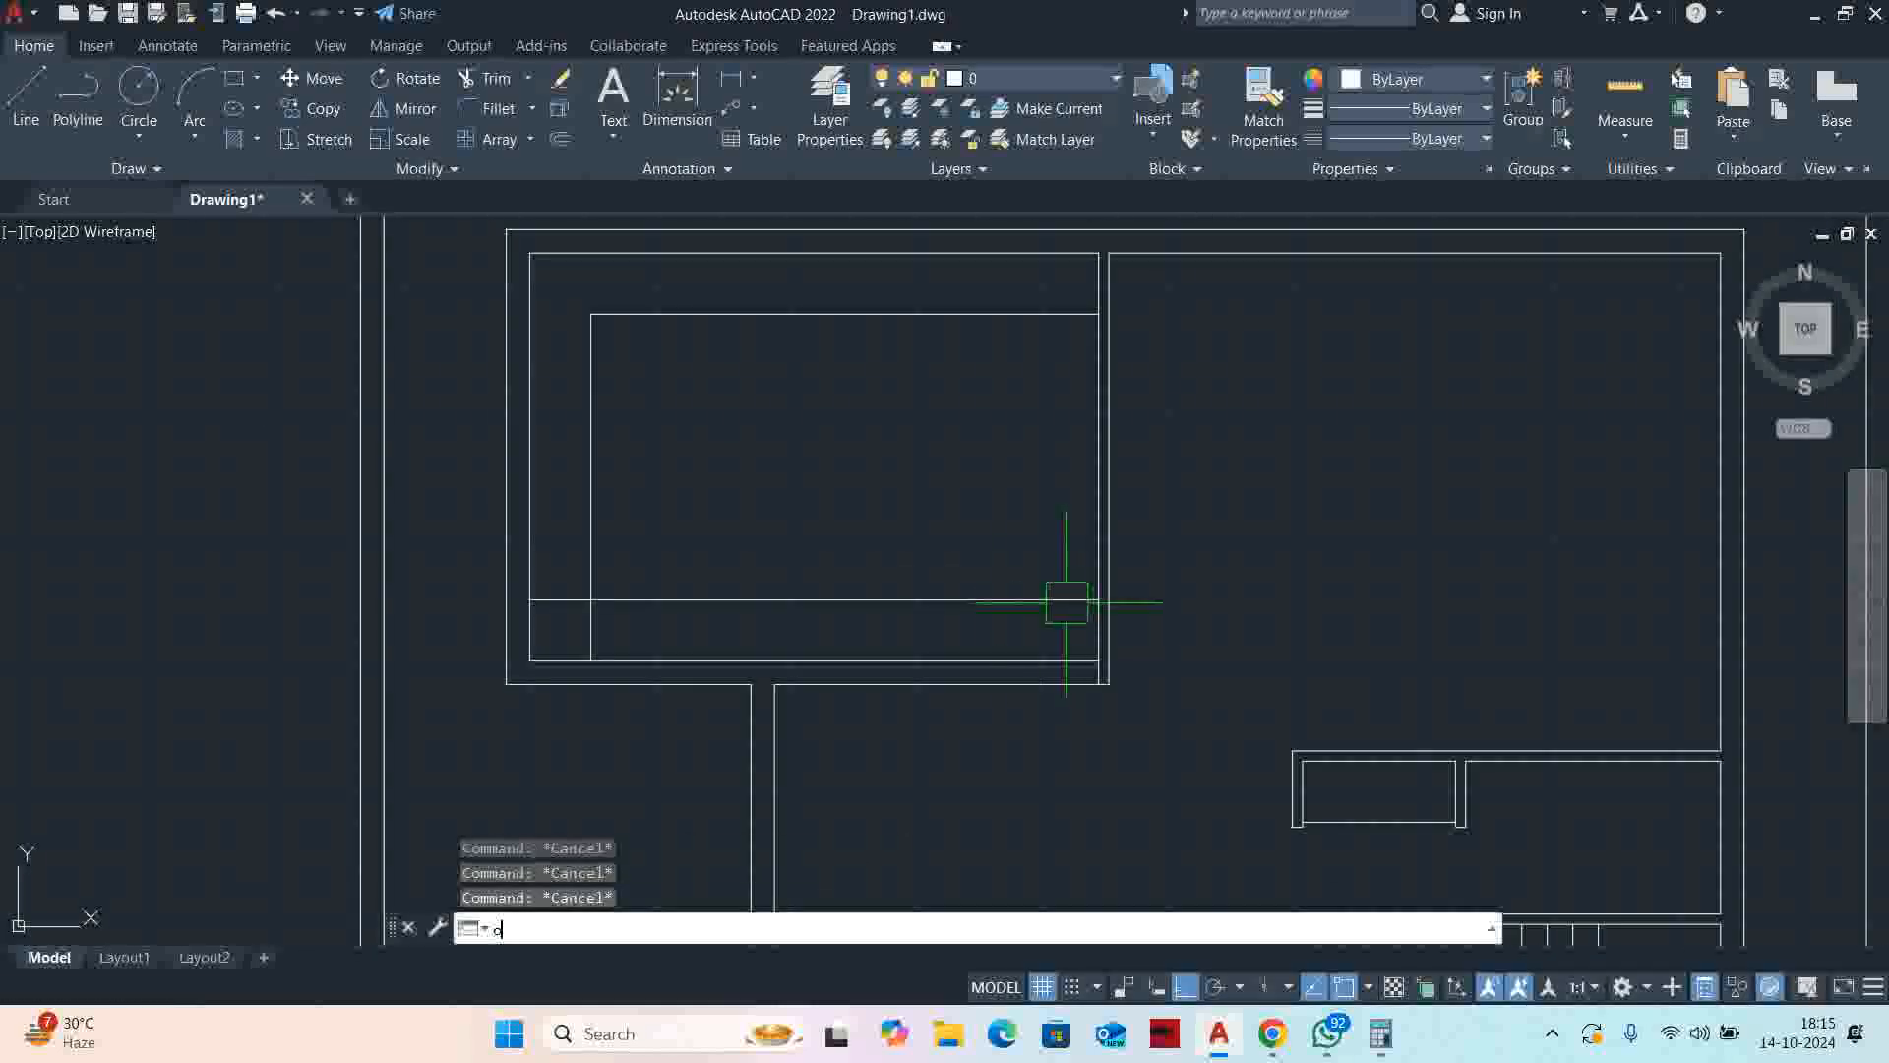
key(space)
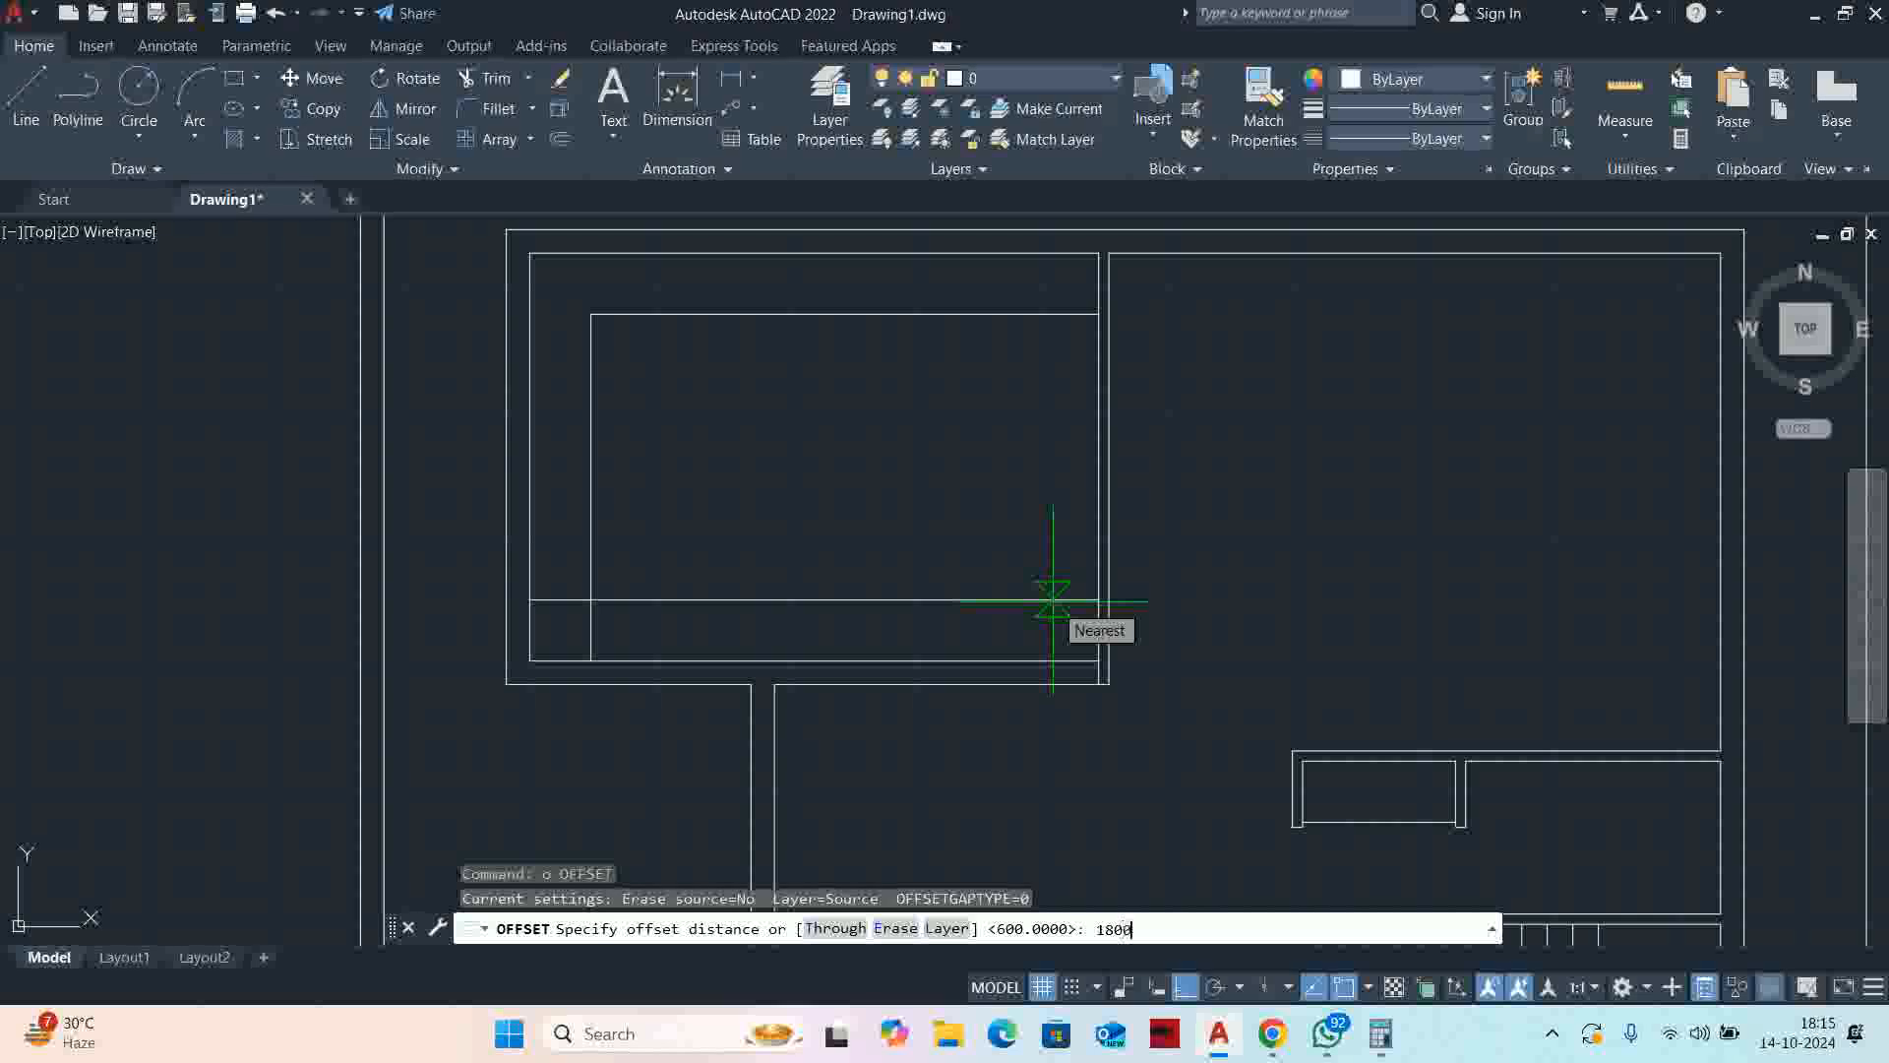
key(Return)
scroll(1068, 633, up, 4)
click(1146, 580)
click(882, 562)
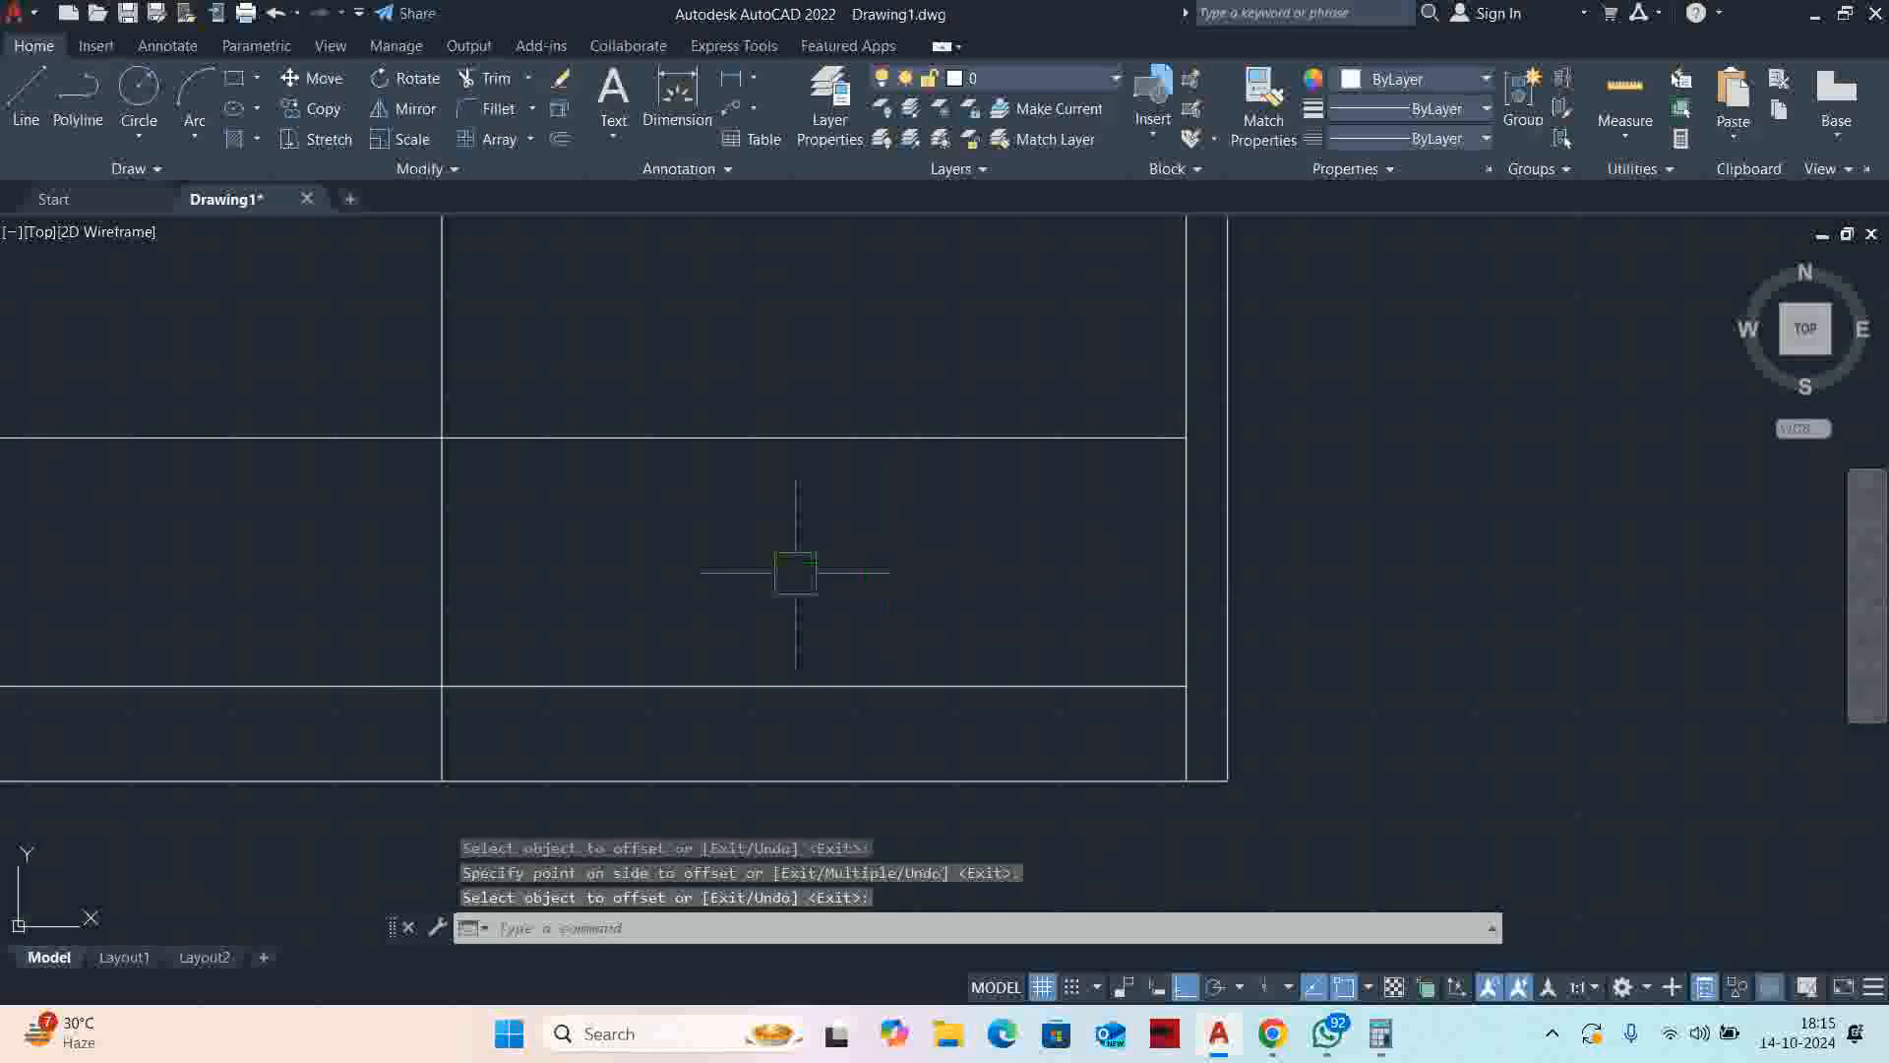
scroll(882, 562, down, 4)
key(Escape)
Trim the lower offset line beyond the new vertical line, the vertical line above it, and the overlaps at the lower-left corner
text(tr)
key(space)
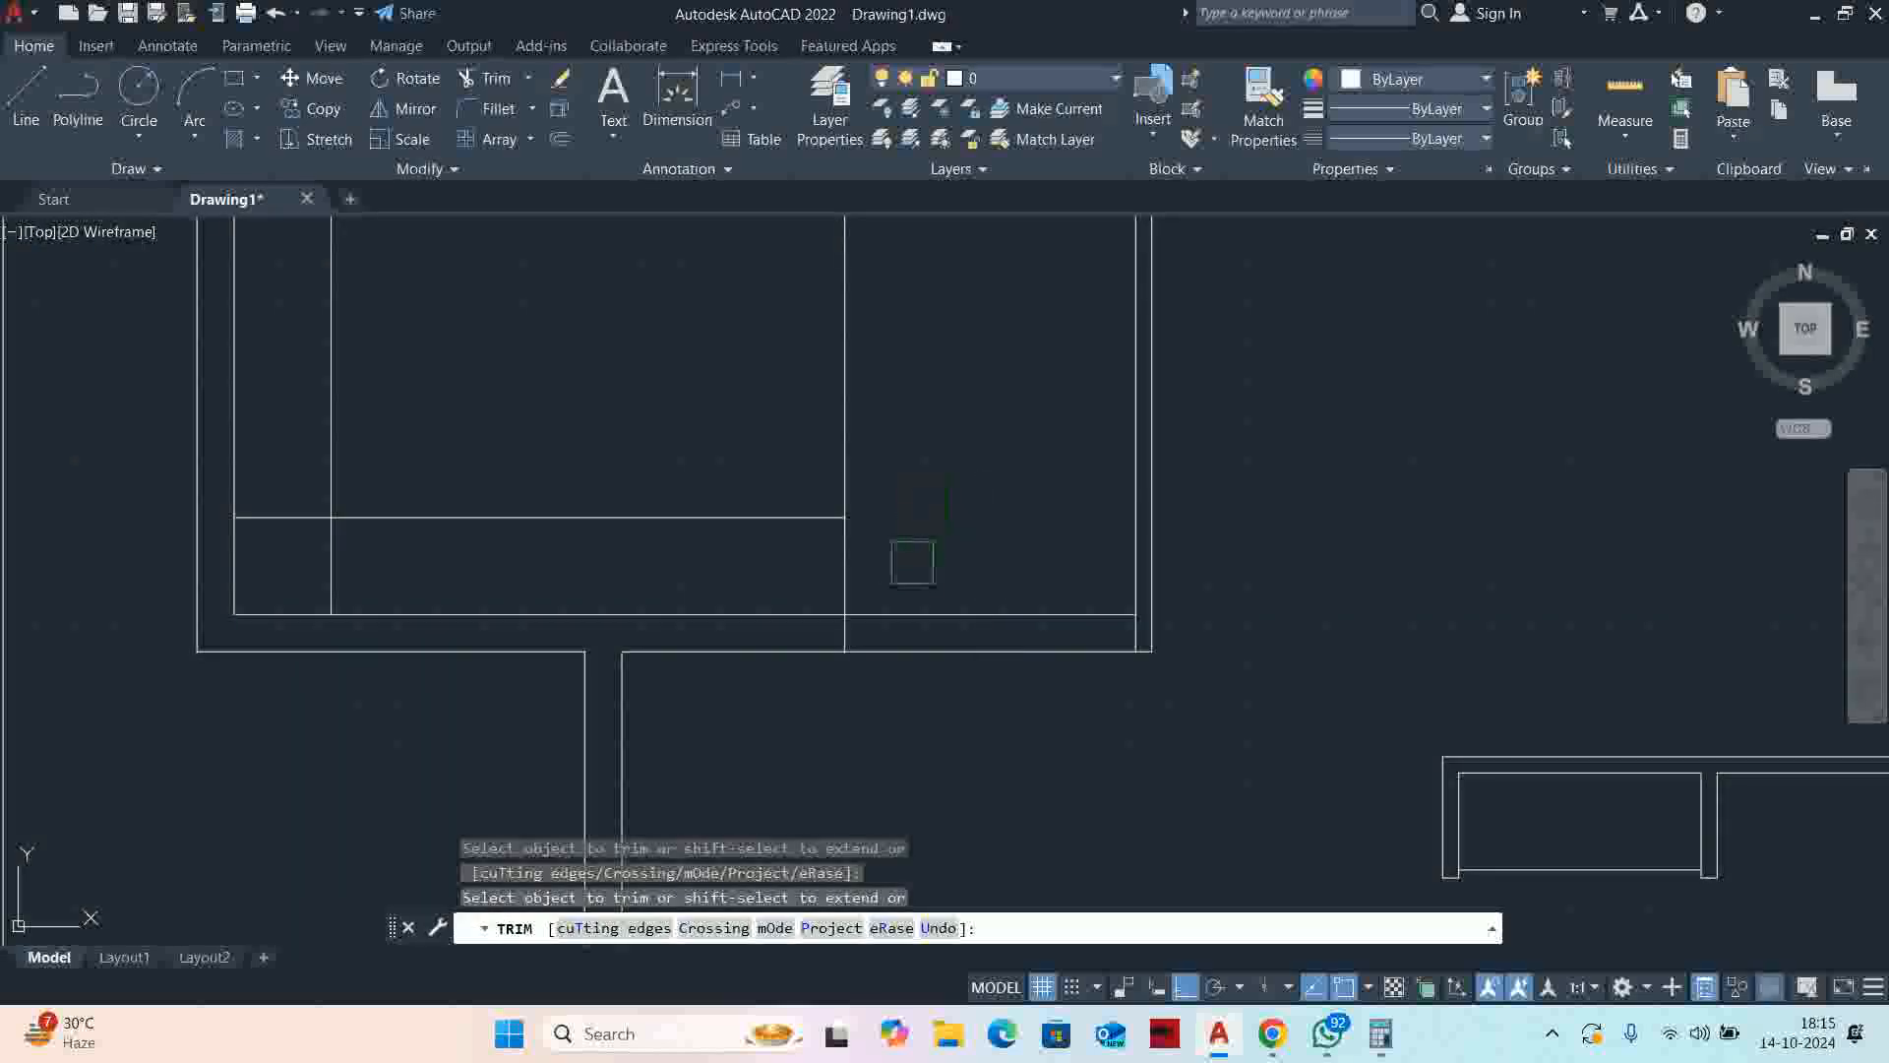
scroll(387, 557, down, 3)
scroll(590, 561, up, 6)
key(Escape)
key(Escape)
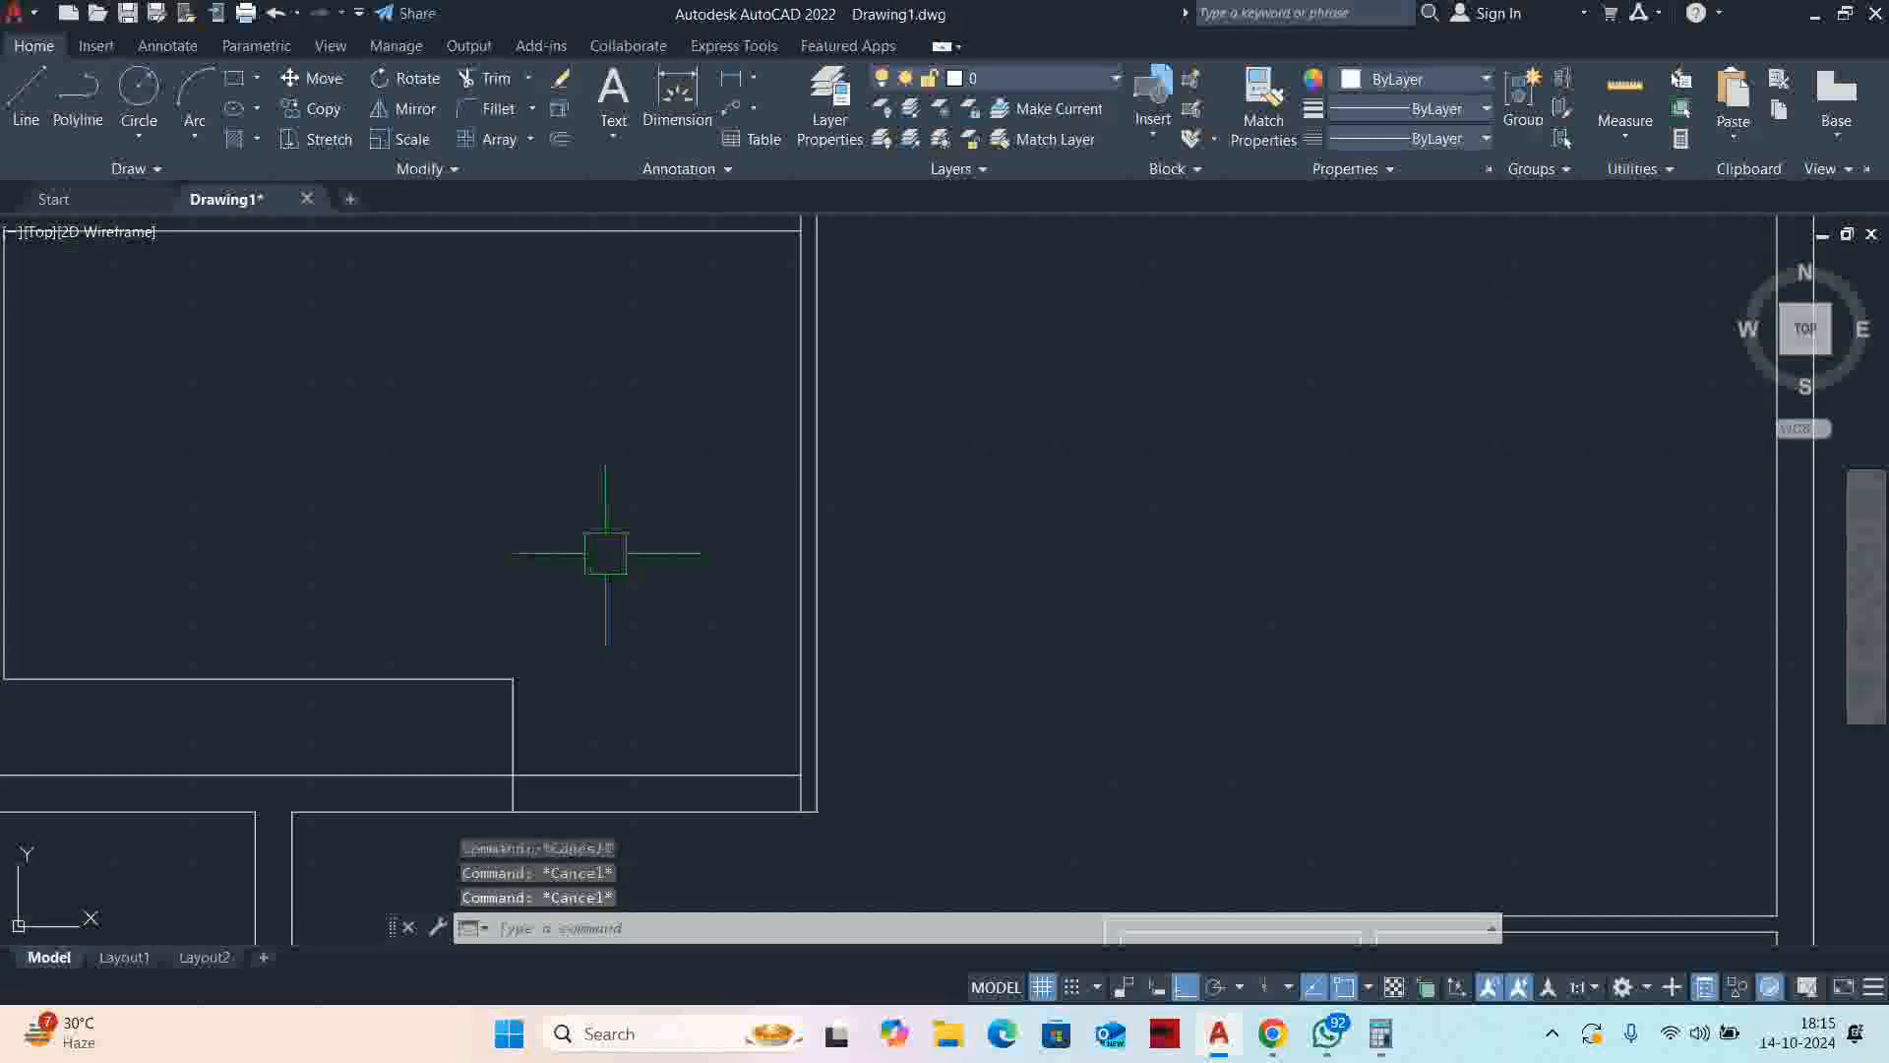
Offset the short vertical line 1200 to the right to mark the opening's other side, then check the distances
text(o)
key(space)
text(1200)
key(space)
key(Escape)
key(Escape)
scroll(1012, 426, down, 3)
click(1636, 95)
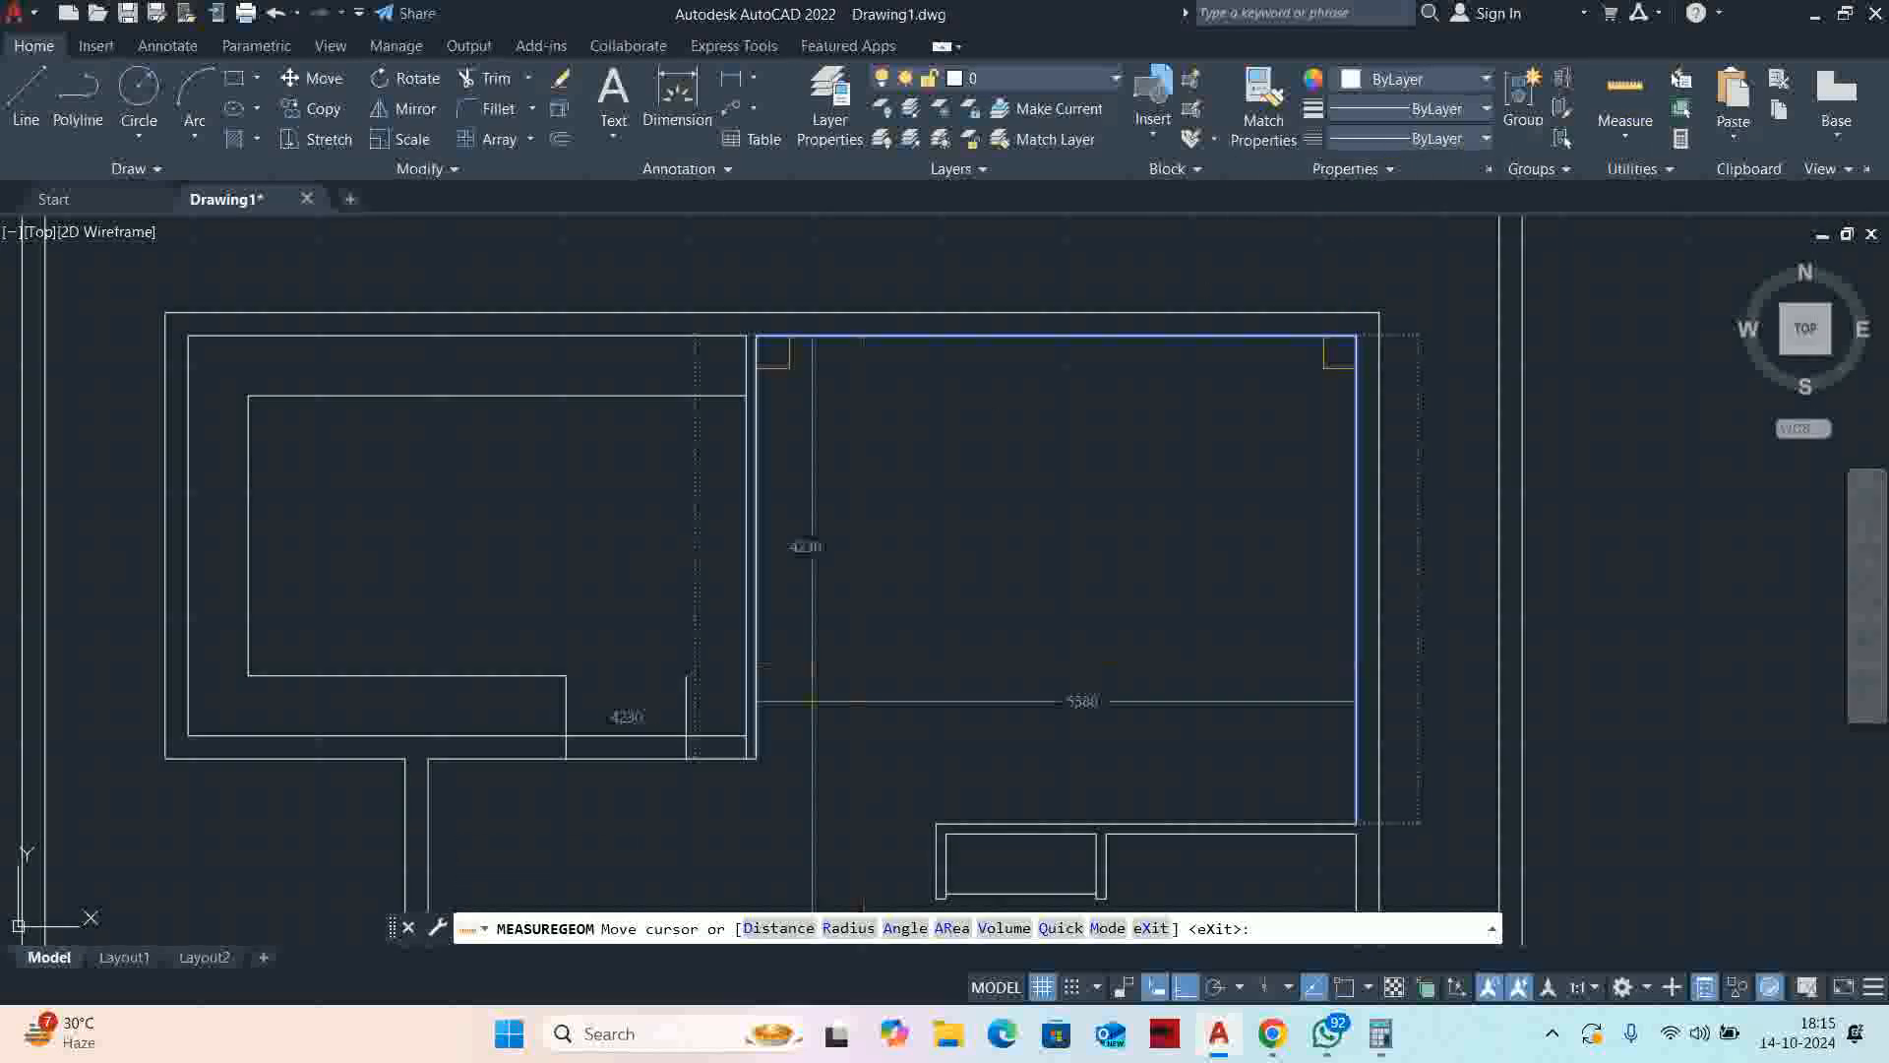
scroll(787, 551, up, 5)
key(Escape)
Extend the opening's right-hand line up to the inner line of the room's upper wall
middle_drag(788, 550, 788, 637)
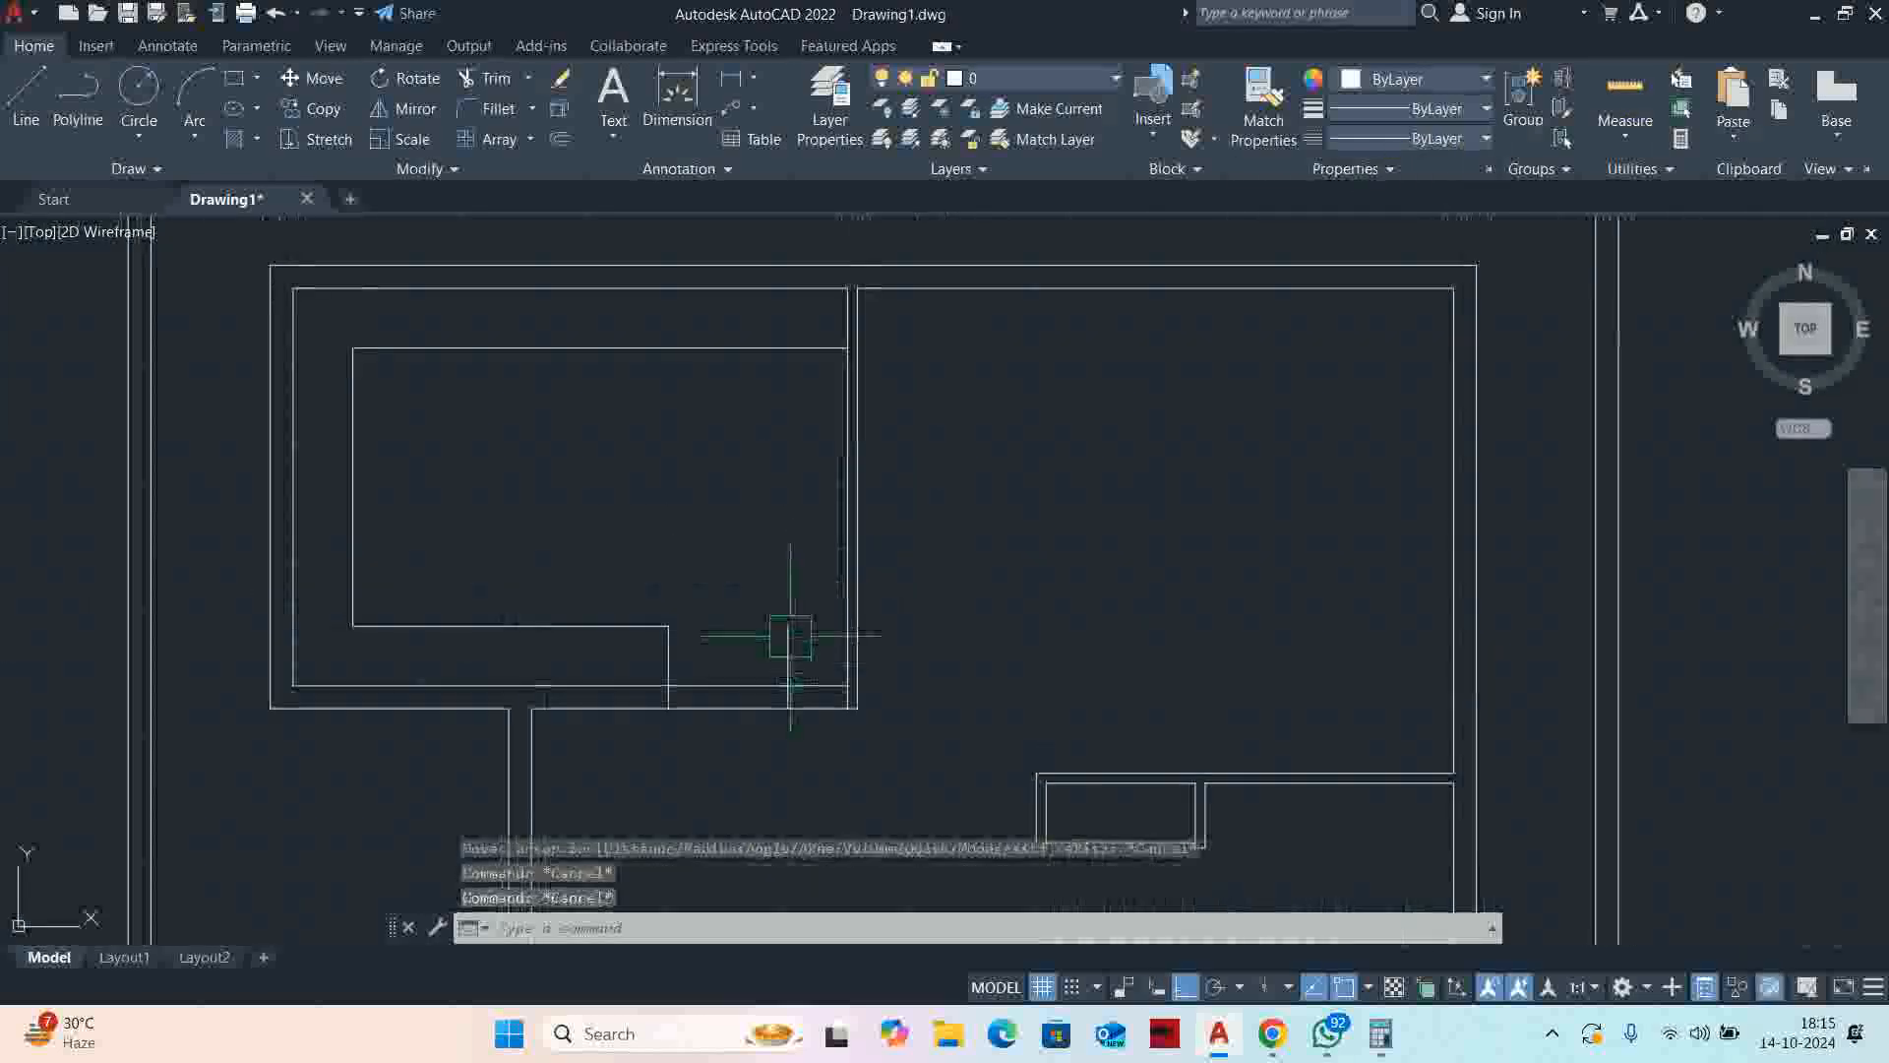
text(ex)
key(space)
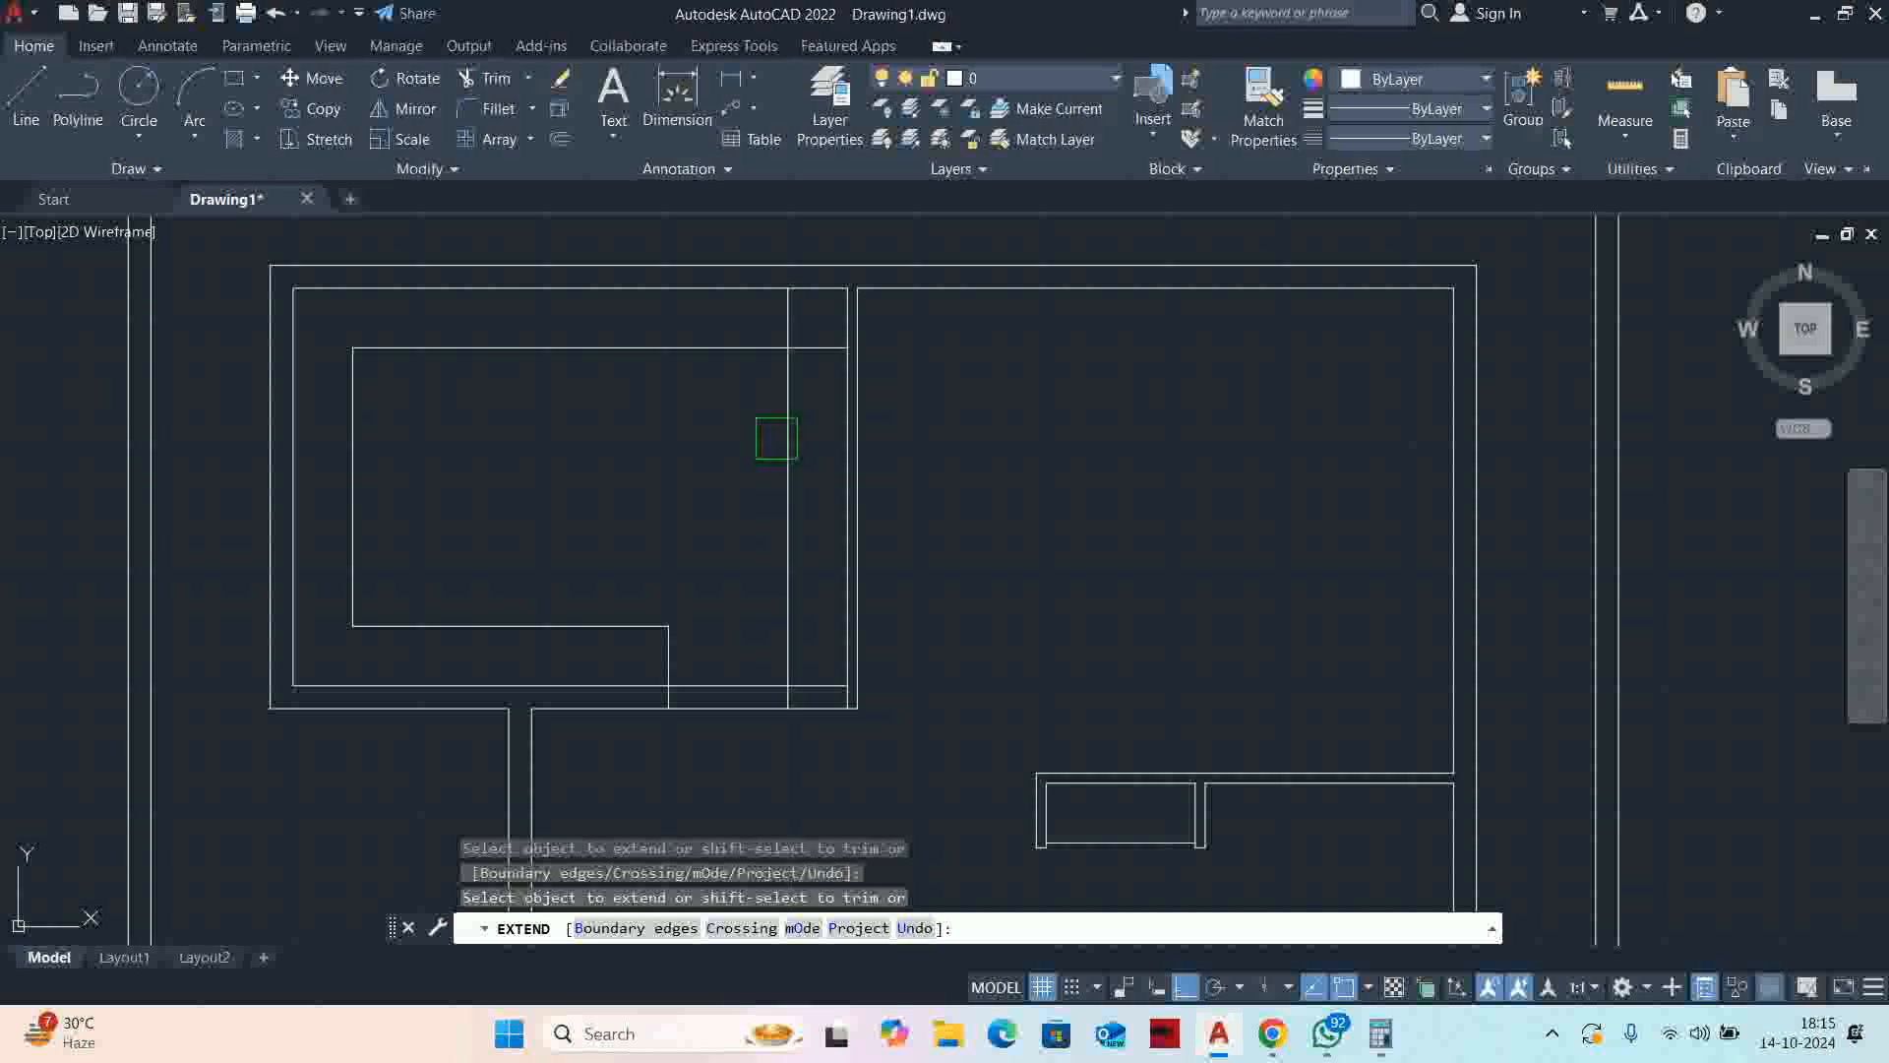
Trim the crossing ends at the offset lines' upper-right corner and the lower wall's lines across the opening
scroll(767, 647, up, 4)
scroll(704, 409, down, 2)
middle_drag(717, 401, 709, 653)
click(814, 338)
shift+click(814, 335)
shift+click(771, 268)
scroll(716, 285, down, 4)
middle_drag(713, 429, 792, 636)
key(Escape)
key(Escape)
key(Escape)
key(Escape)
scroll(695, 498, up, 2)
scroll(813, 561, down, 2)
scroll(792, 637, down, 2)
scroll(693, 651, up, 4)
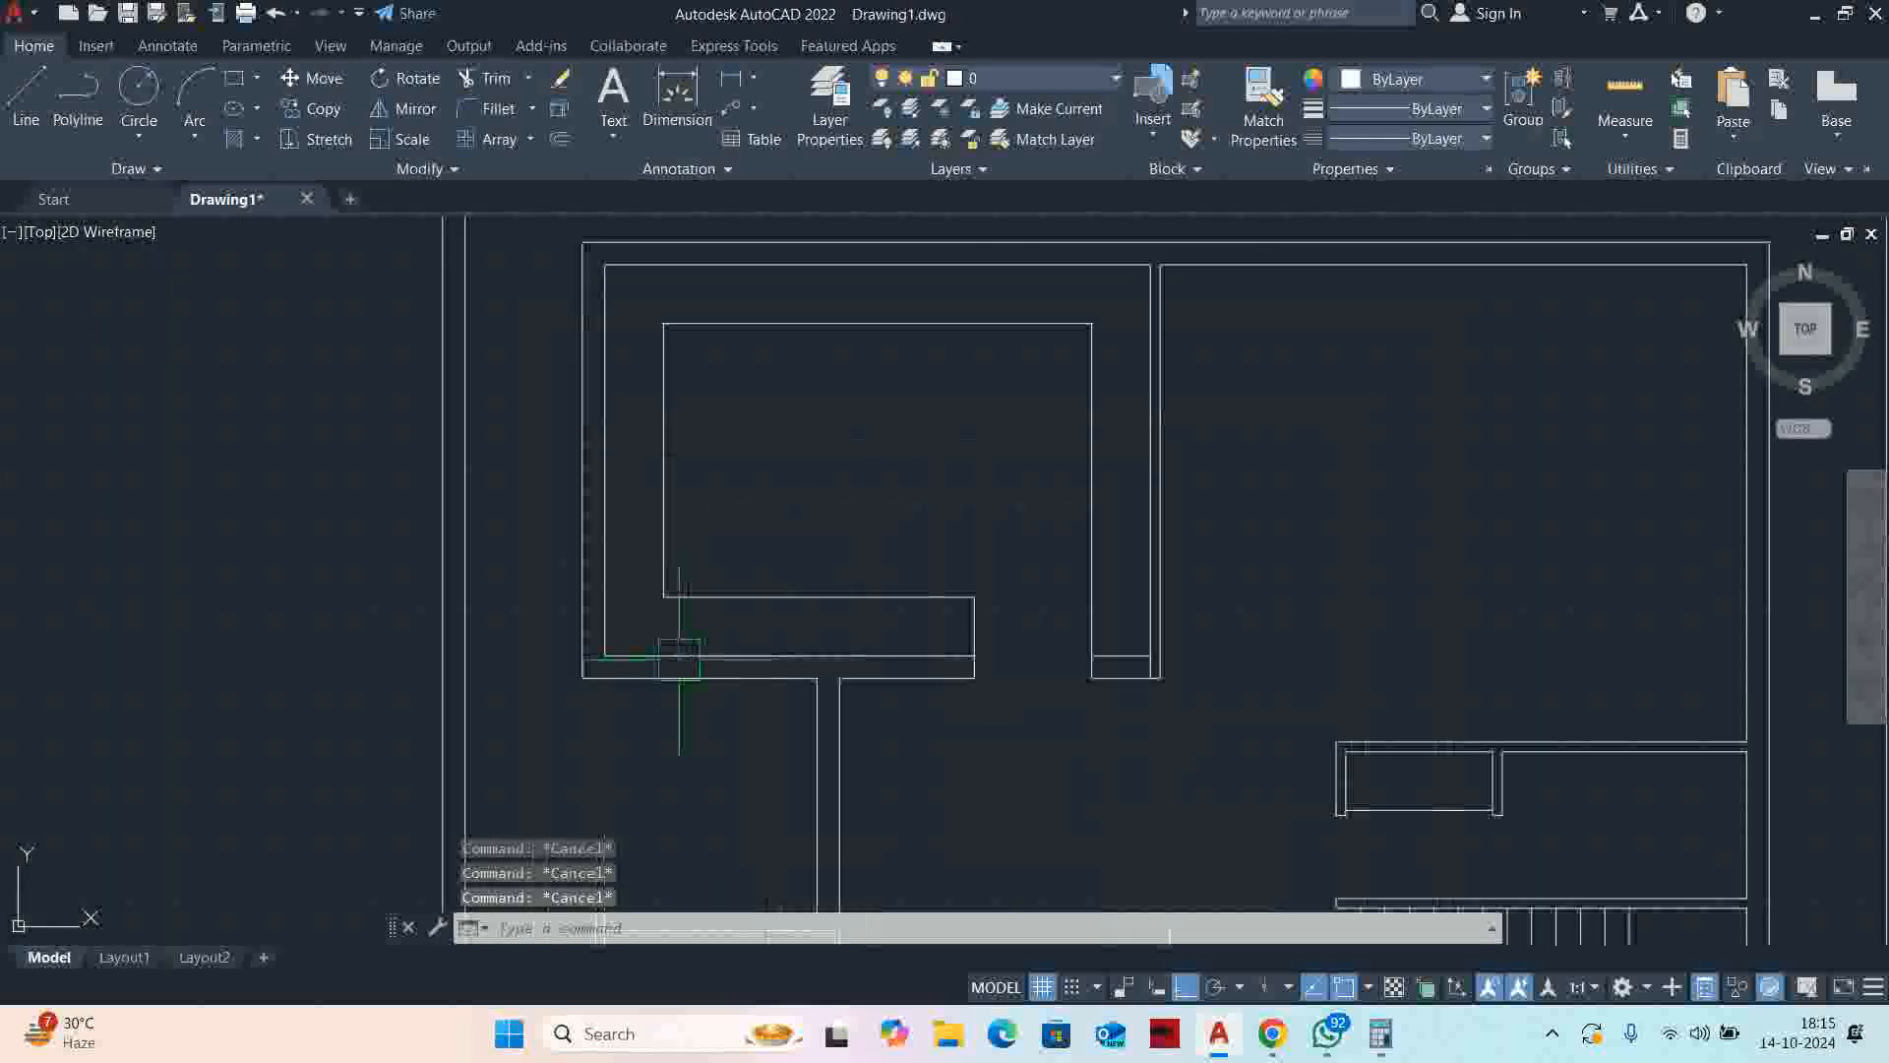
Extend the vertical line closing the lower strip's end up to the inner line of the room's upper wall
click(1599, 93)
key(Escape)
key(Escape)
scroll(905, 611, down, 1)
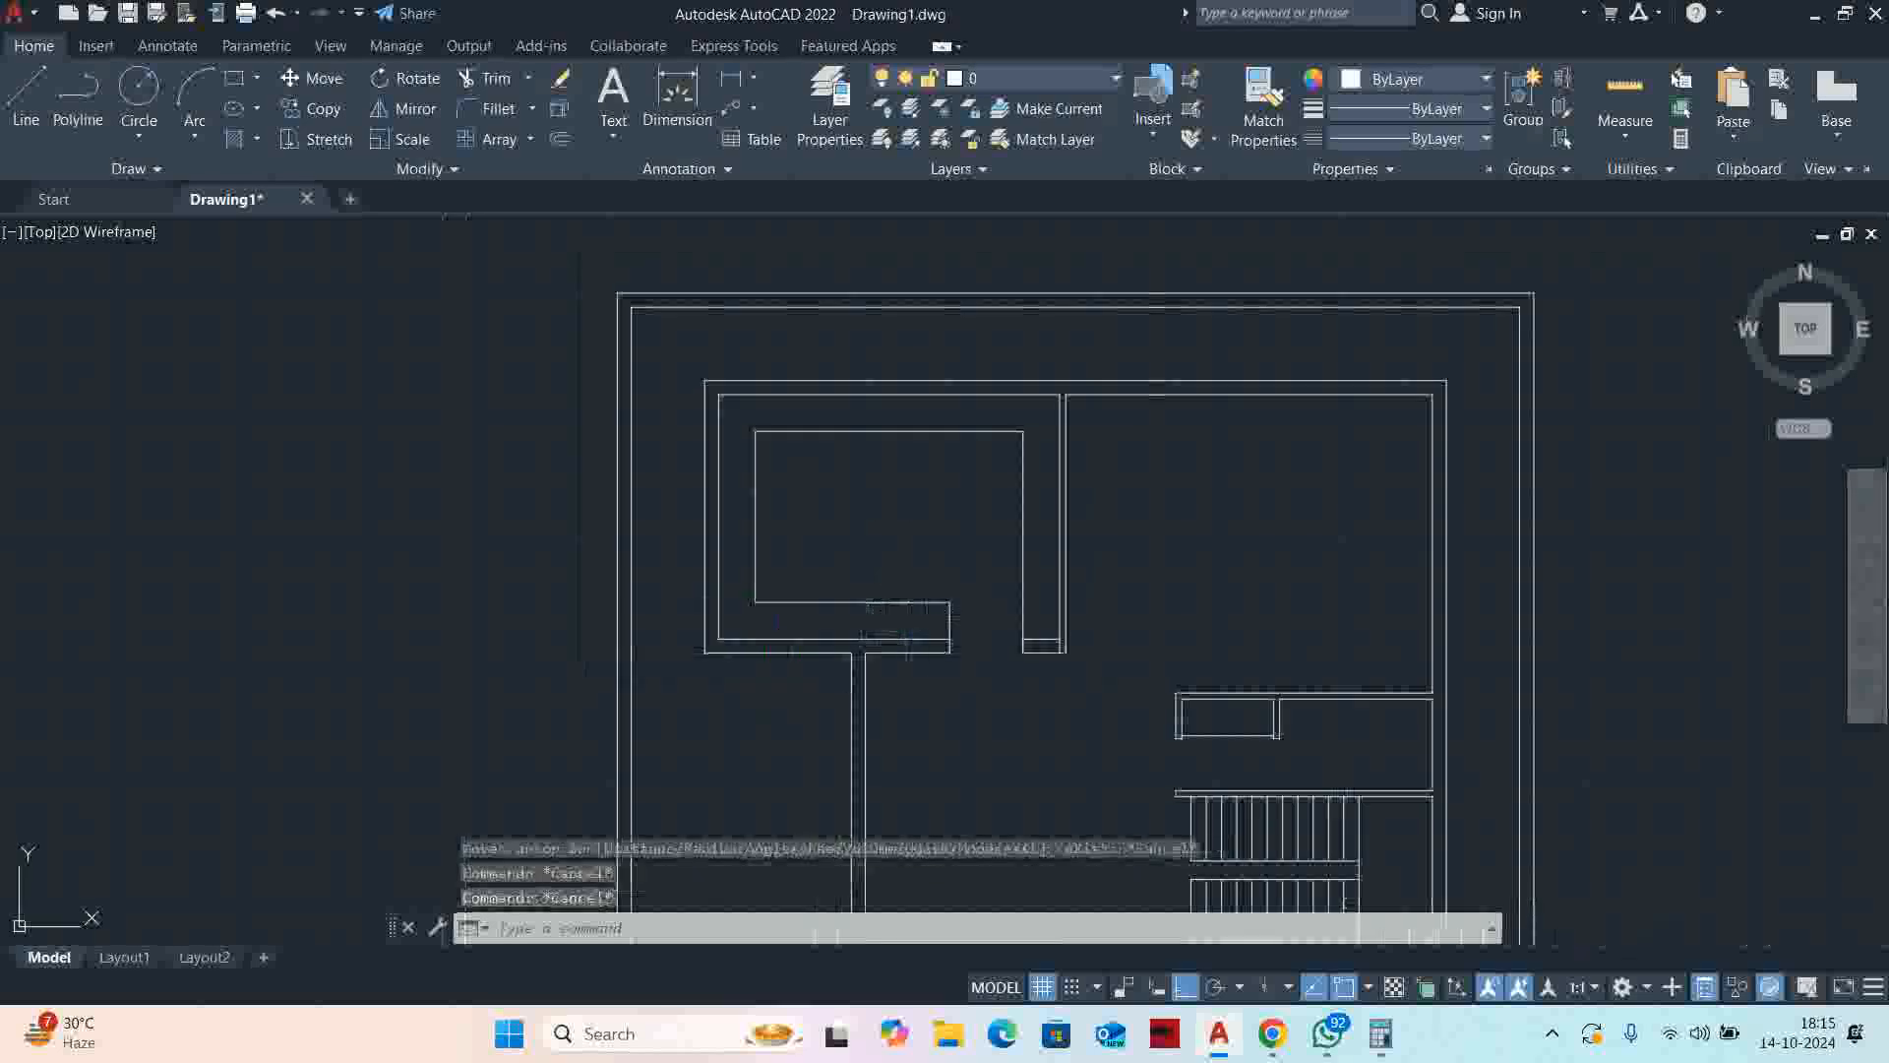
key(Escape)
middle_drag(905, 610, 841, 652)
key(Return)
scroll(886, 669, up, 3)
scroll(871, 568, down, 3)
scroll(902, 582, up, 4)
shift+click(801, 283)
scroll(809, 317, up, 4)
click(782, 383)
shift+click(781, 384)
scroll(847, 437, down, 6)
key(Escape)
key(Escape)
middle_drag(901, 580, 890, 469)
key(Escape)
key(Escape)
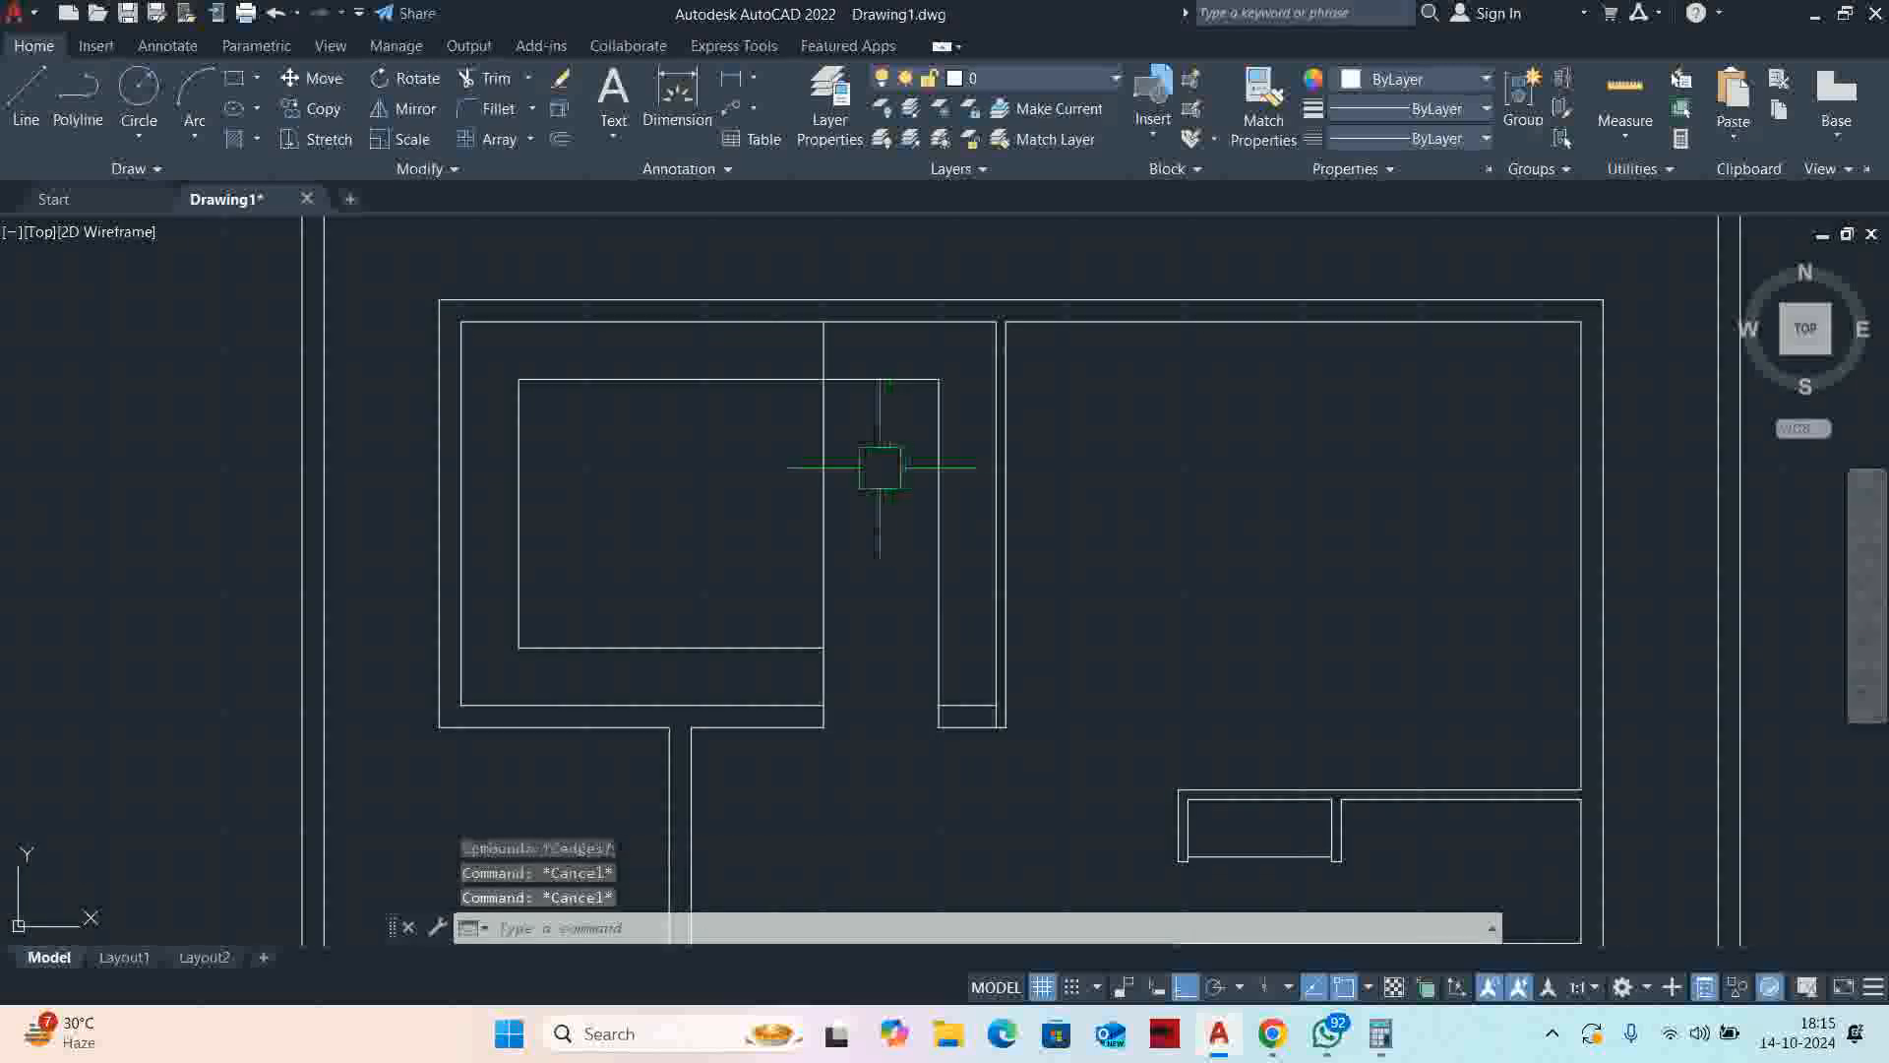
Offset the extended vertical line 100 to the left to form a thin partition
text(o)
key(Return)
text(1)
key(Return)
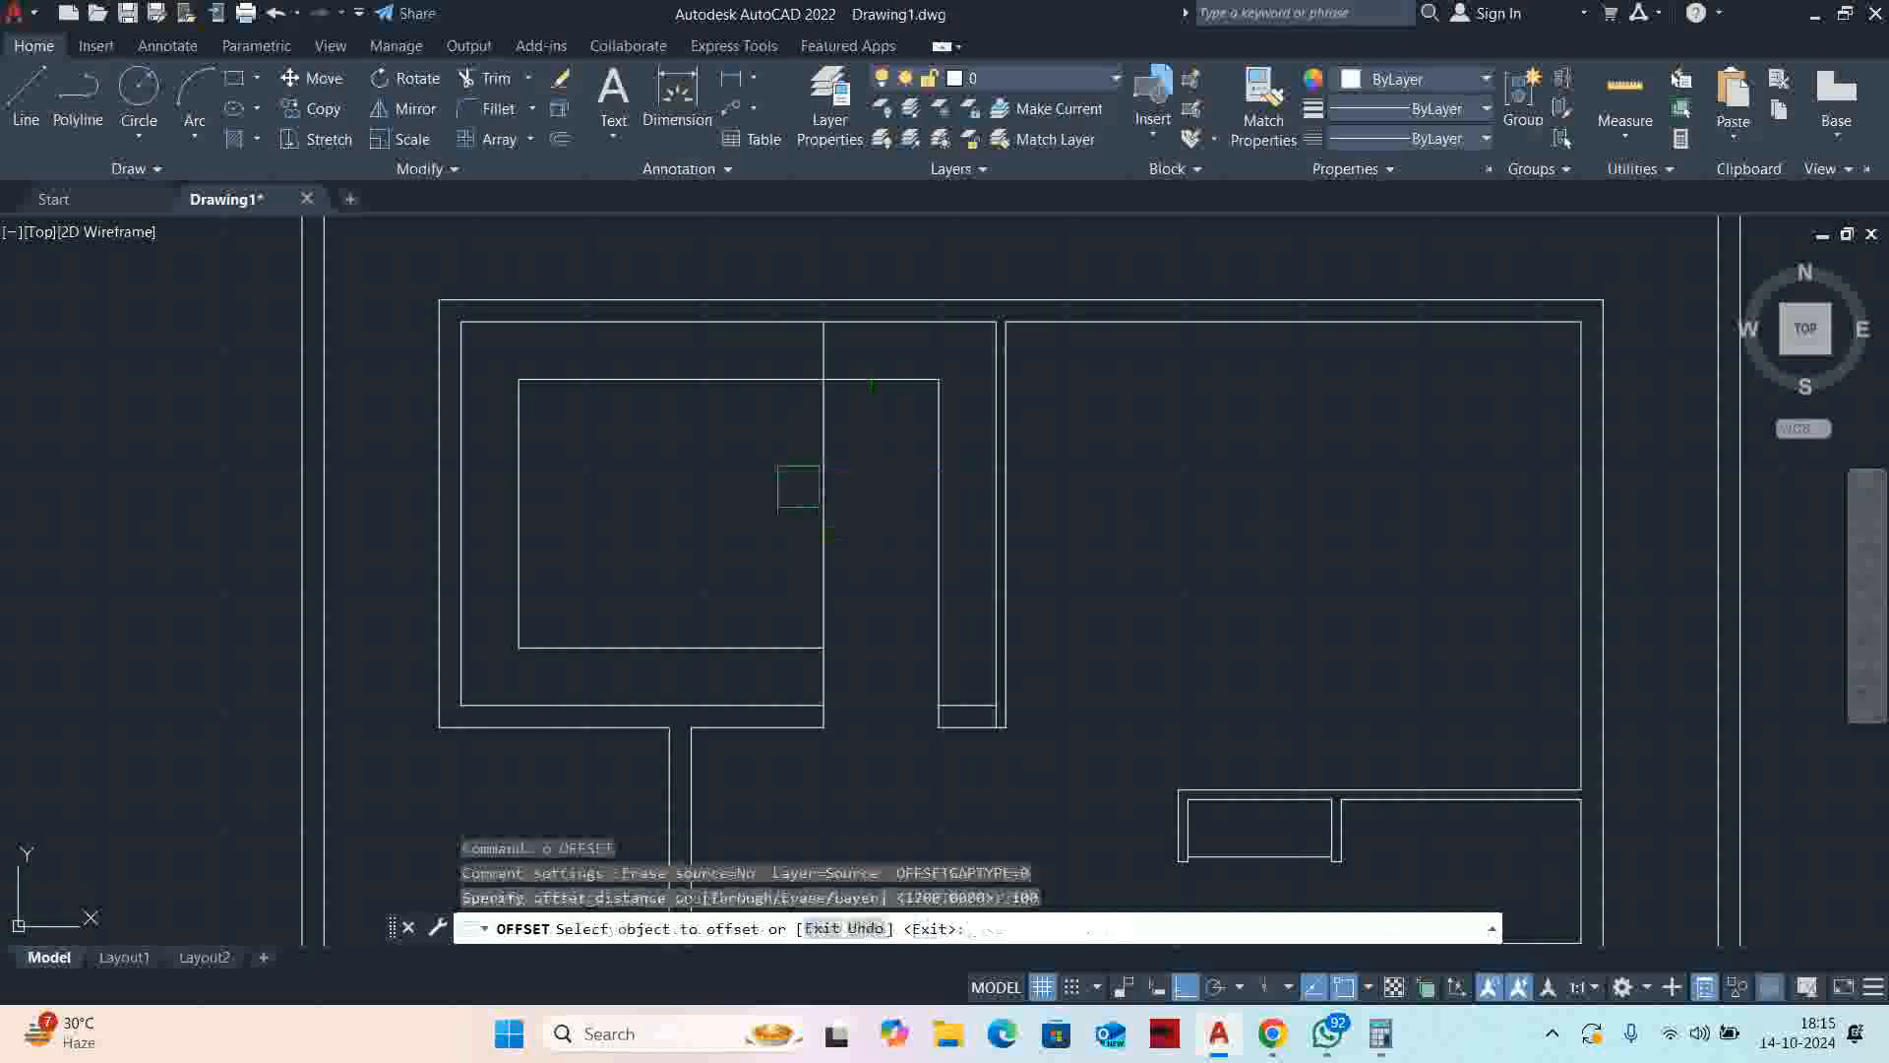
click(820, 492)
click(778, 521)
key(Escape)
middle_drag(766, 613, 766, 482)
scroll(778, 502, up, 3)
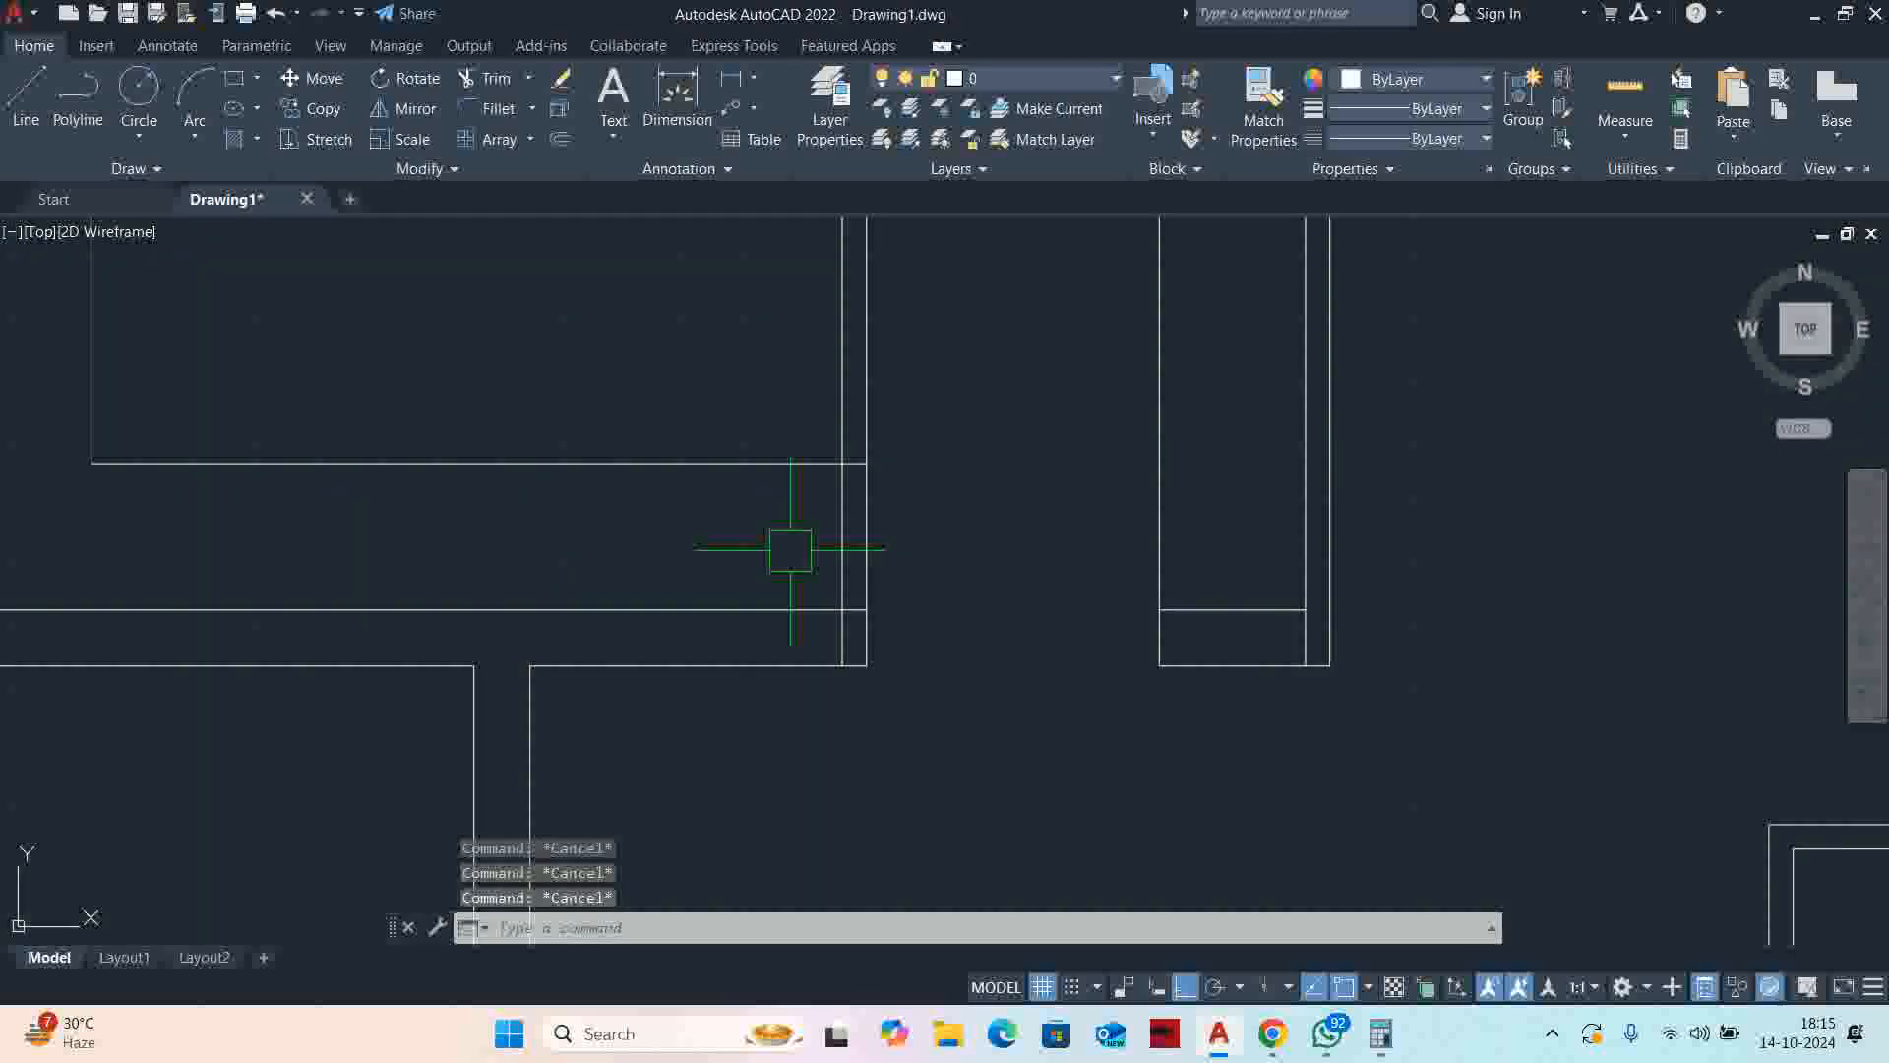
Trim the partition's inner line below the lower strip and the upper strip line beyond the partition, running the right strip's line up to the upper wall
text(tr)
key(Return)
scroll(860, 645, up, 3)
click(860, 645)
scroll(814, 438, down, 1)
middle_drag(814, 455, 818, 630)
scroll(818, 630, down, 1)
click(851, 614)
scroll(729, 566, down, 3)
middle_drag(735, 394, 735, 477)
scroll(735, 477, up, 2)
scroll(911, 519, up, 1)
scroll(1033, 578, down, 2)
scroll(1029, 561, up, 4)
scroll(780, 409, down, 1)
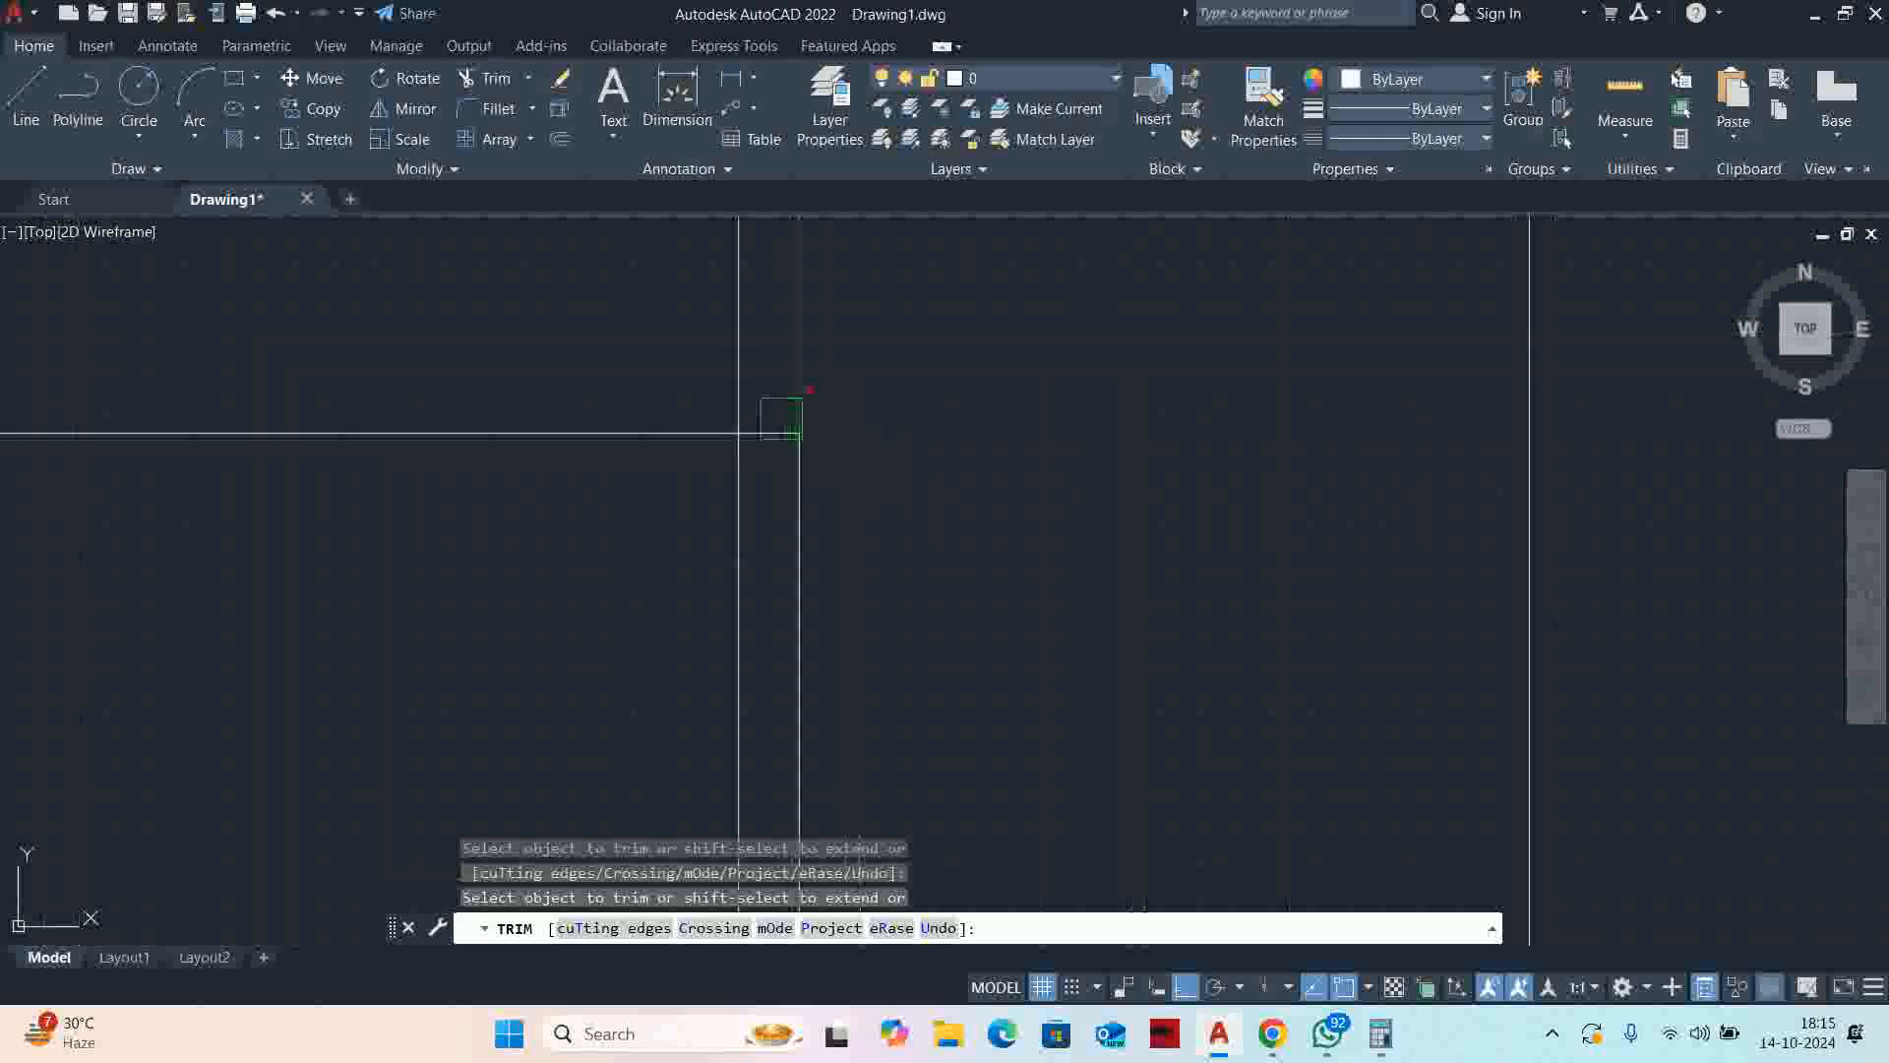
key(Escape)
scroll(845, 485, down, 3)
key(Escape)
key(Escape)
Draw a short horizontal line across the thin partition at its midpoint
scroll(880, 442, up, 2)
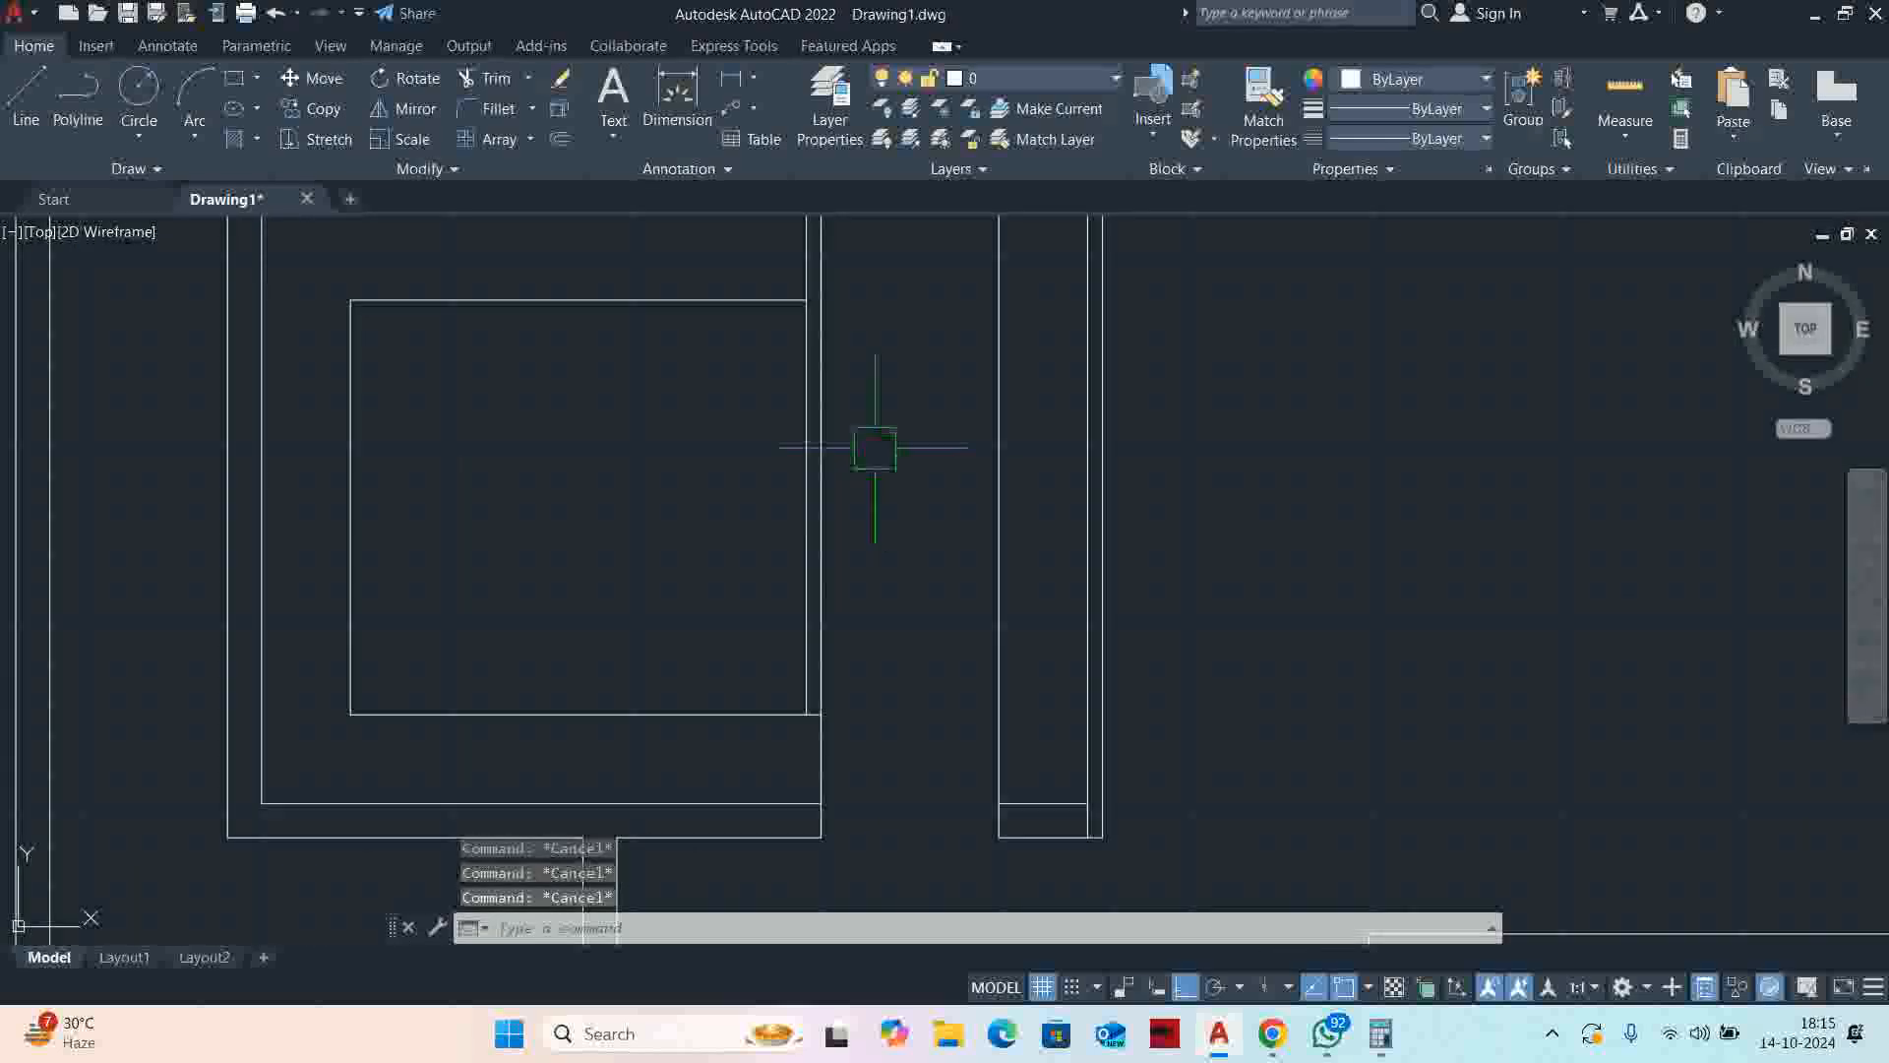
text(l)
key(Return)
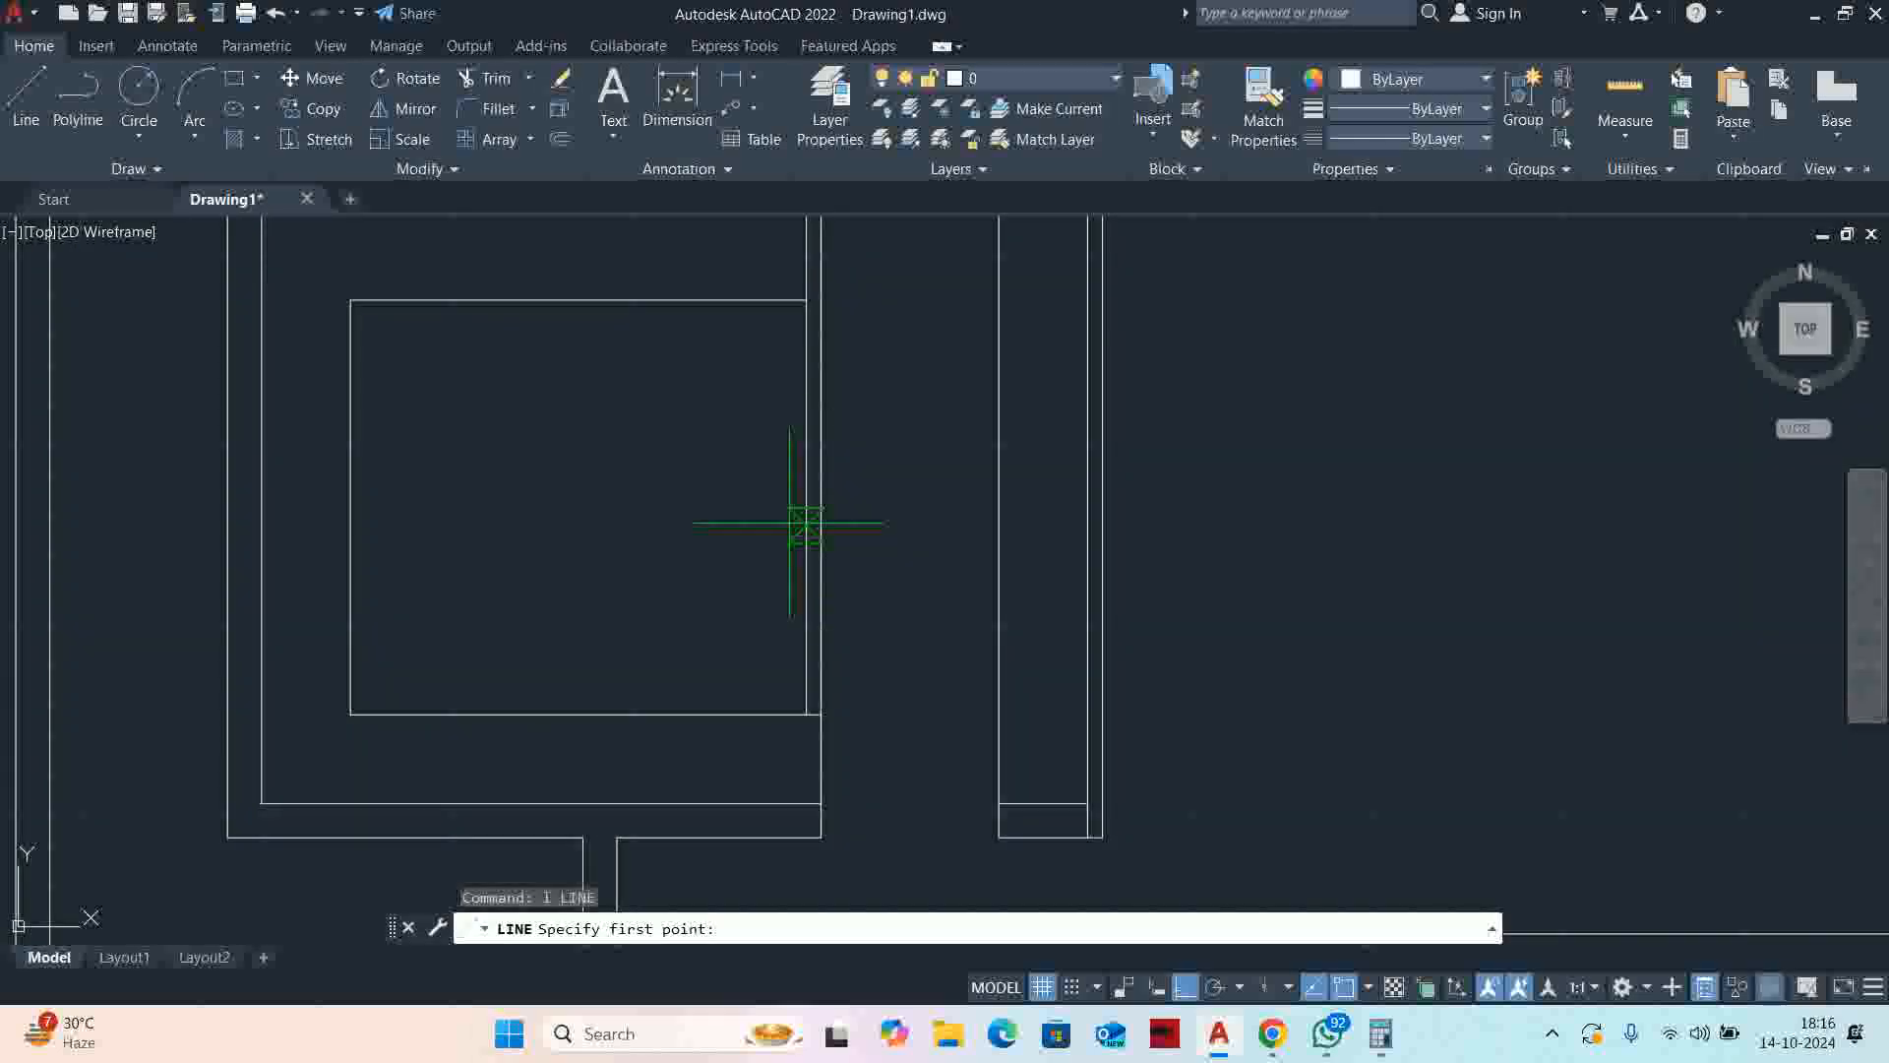
scroll(805, 532, down, 2)
click(806, 543)
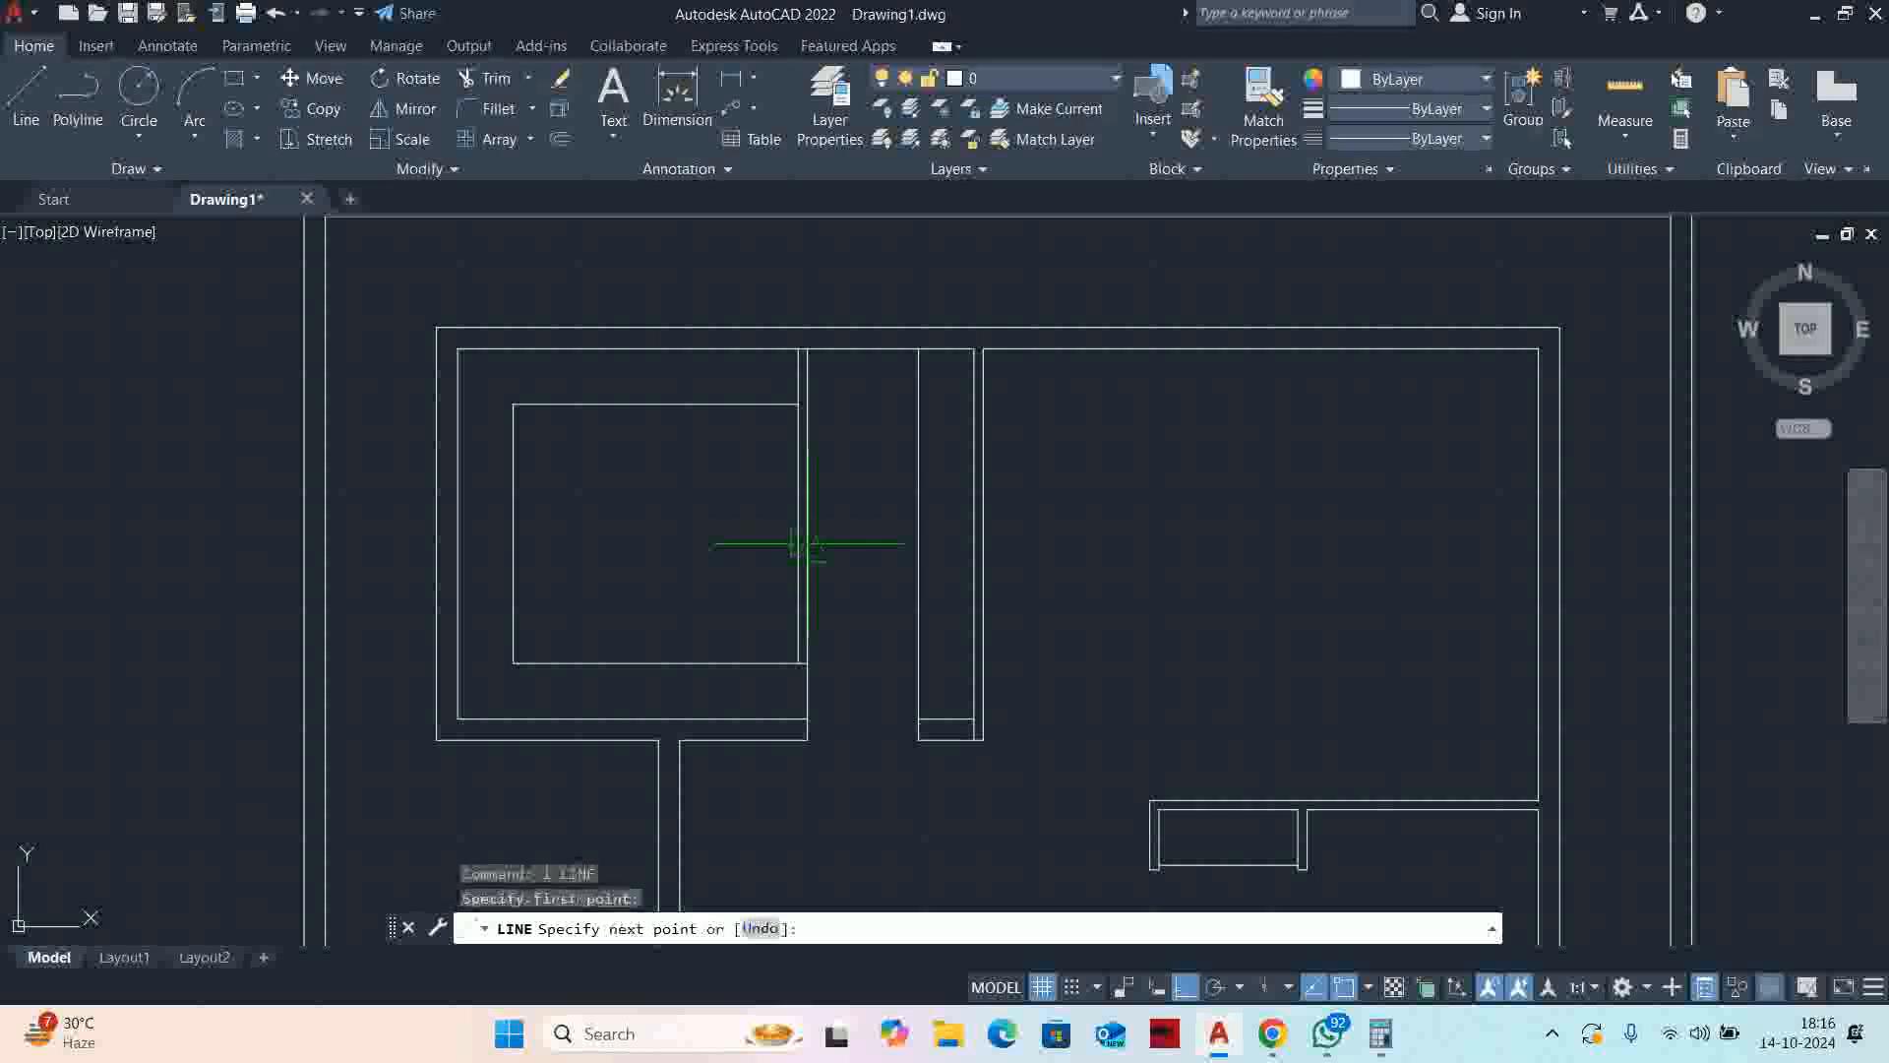
scroll(777, 540, up, 5)
key(Escape)
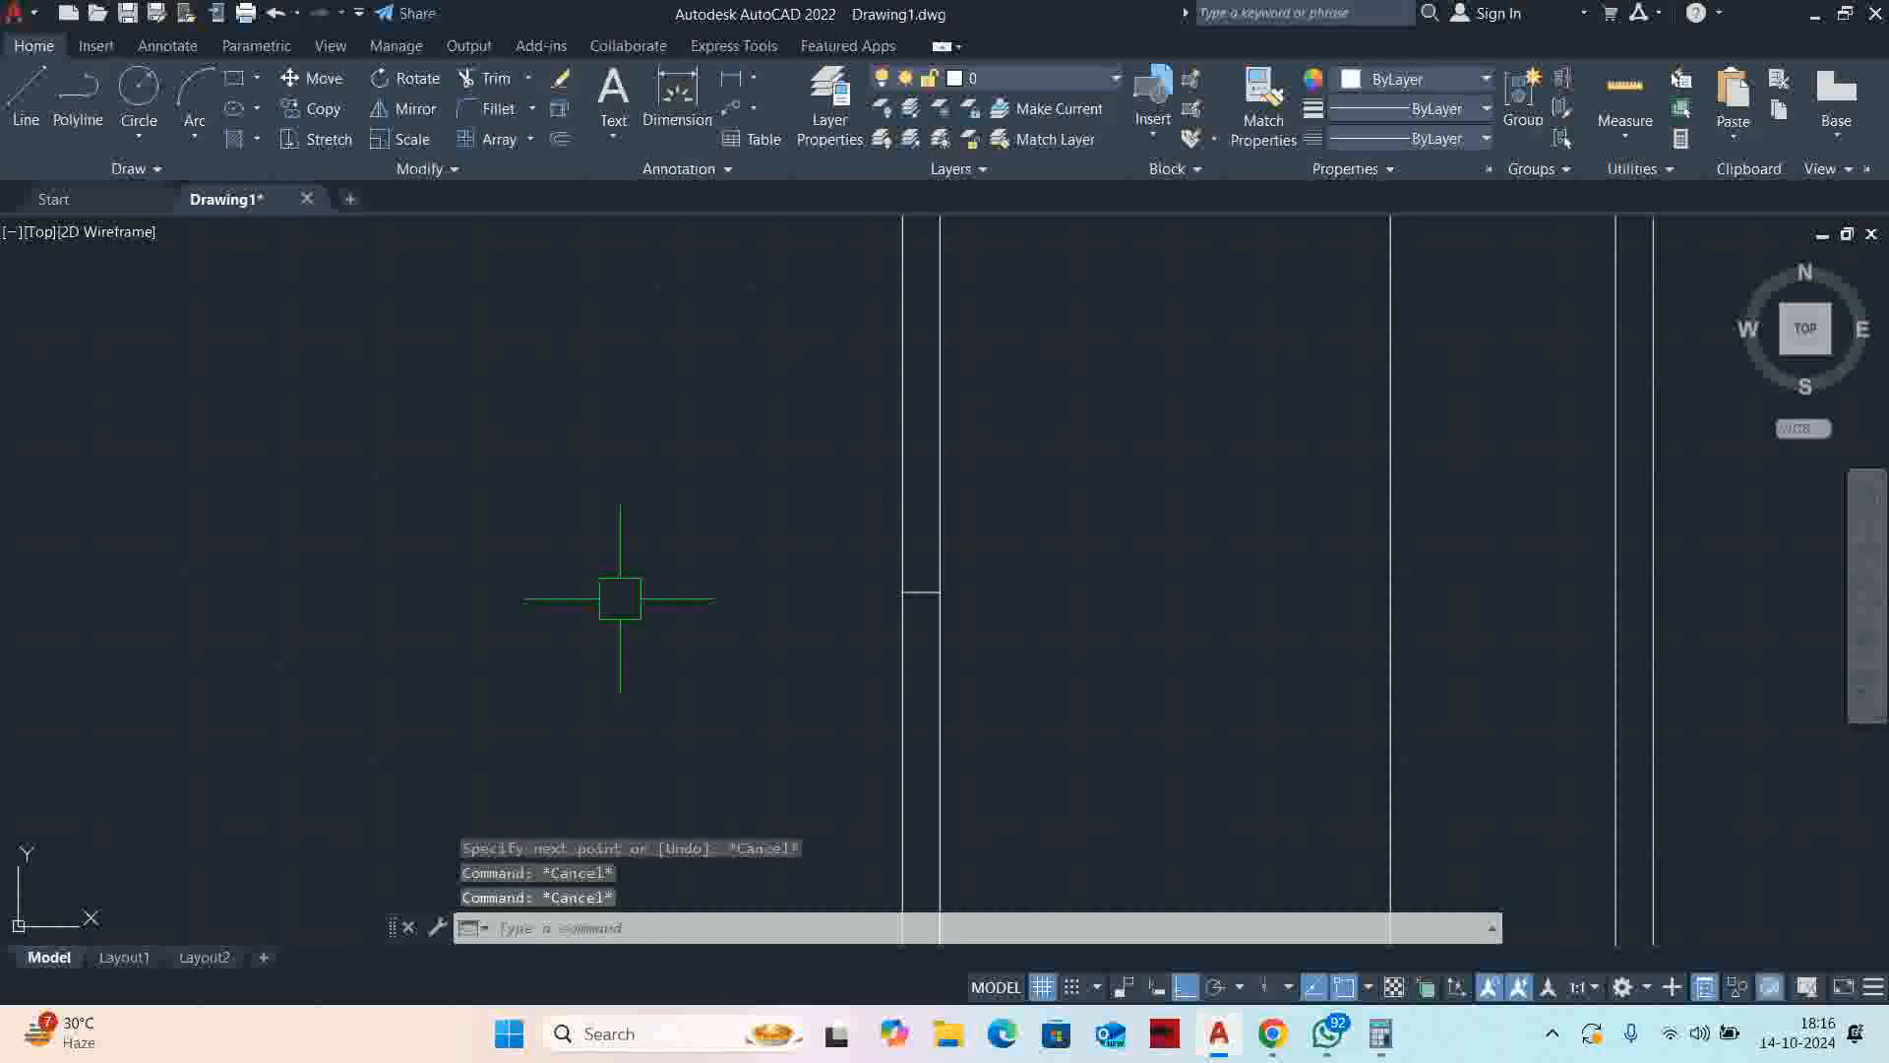
Offset the short midpoint line 900 upward and 900 downward to mark the partition opening's ends
text(o)
key(Return)
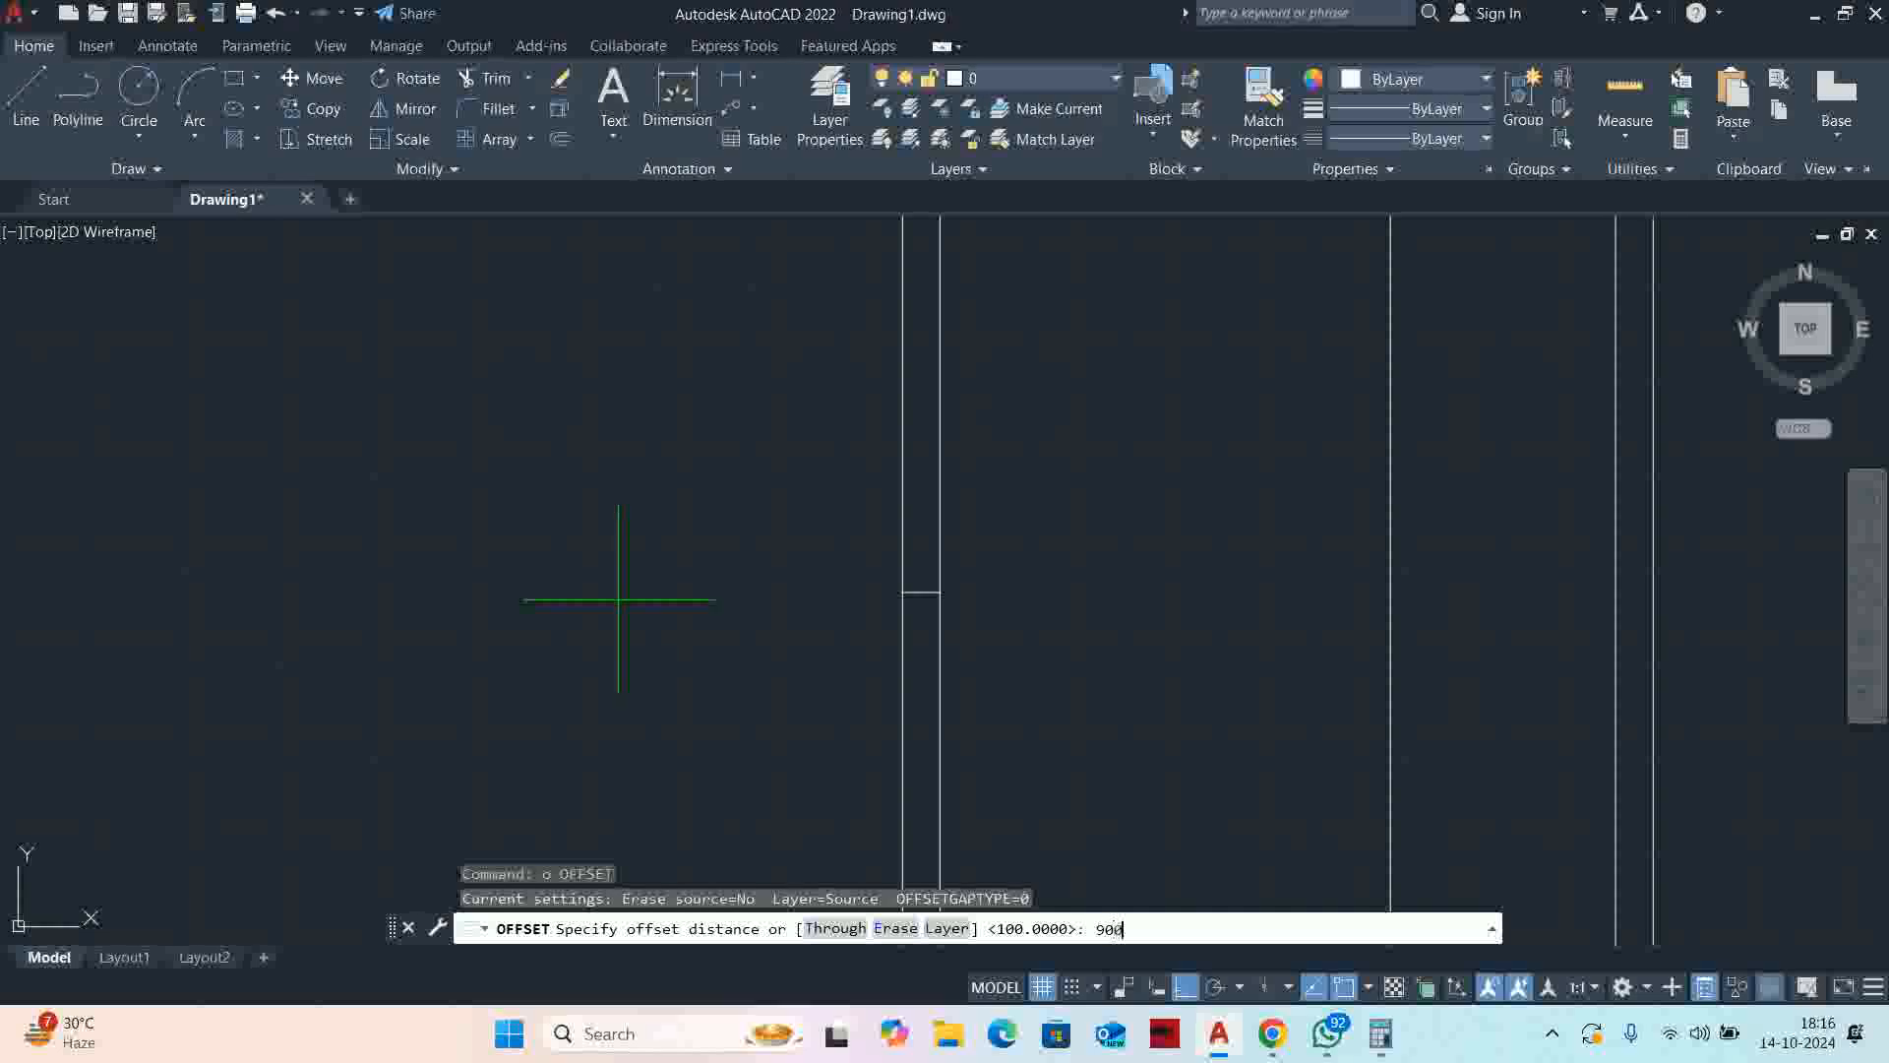
key(Return)
scroll(865, 619, up, 6)
click(1087, 520)
scroll(986, 477, down, 8)
middle_drag(952, 481, 920, 616)
click(830, 468)
scroll(955, 582, up, 5)
click(1033, 724)
click(1011, 833)
key(Return)
scroll(1006, 832, down, 6)
middle_drag(980, 757, 945, 500)
key(Escape)
key(Escape)
key(Escape)
scroll(940, 497, down, 2)
Trim both partition lines between the two offset lines and clear the remaining pieces inside the opening
text(tr)
key(Return)
click(992, 486)
click(530, 651)
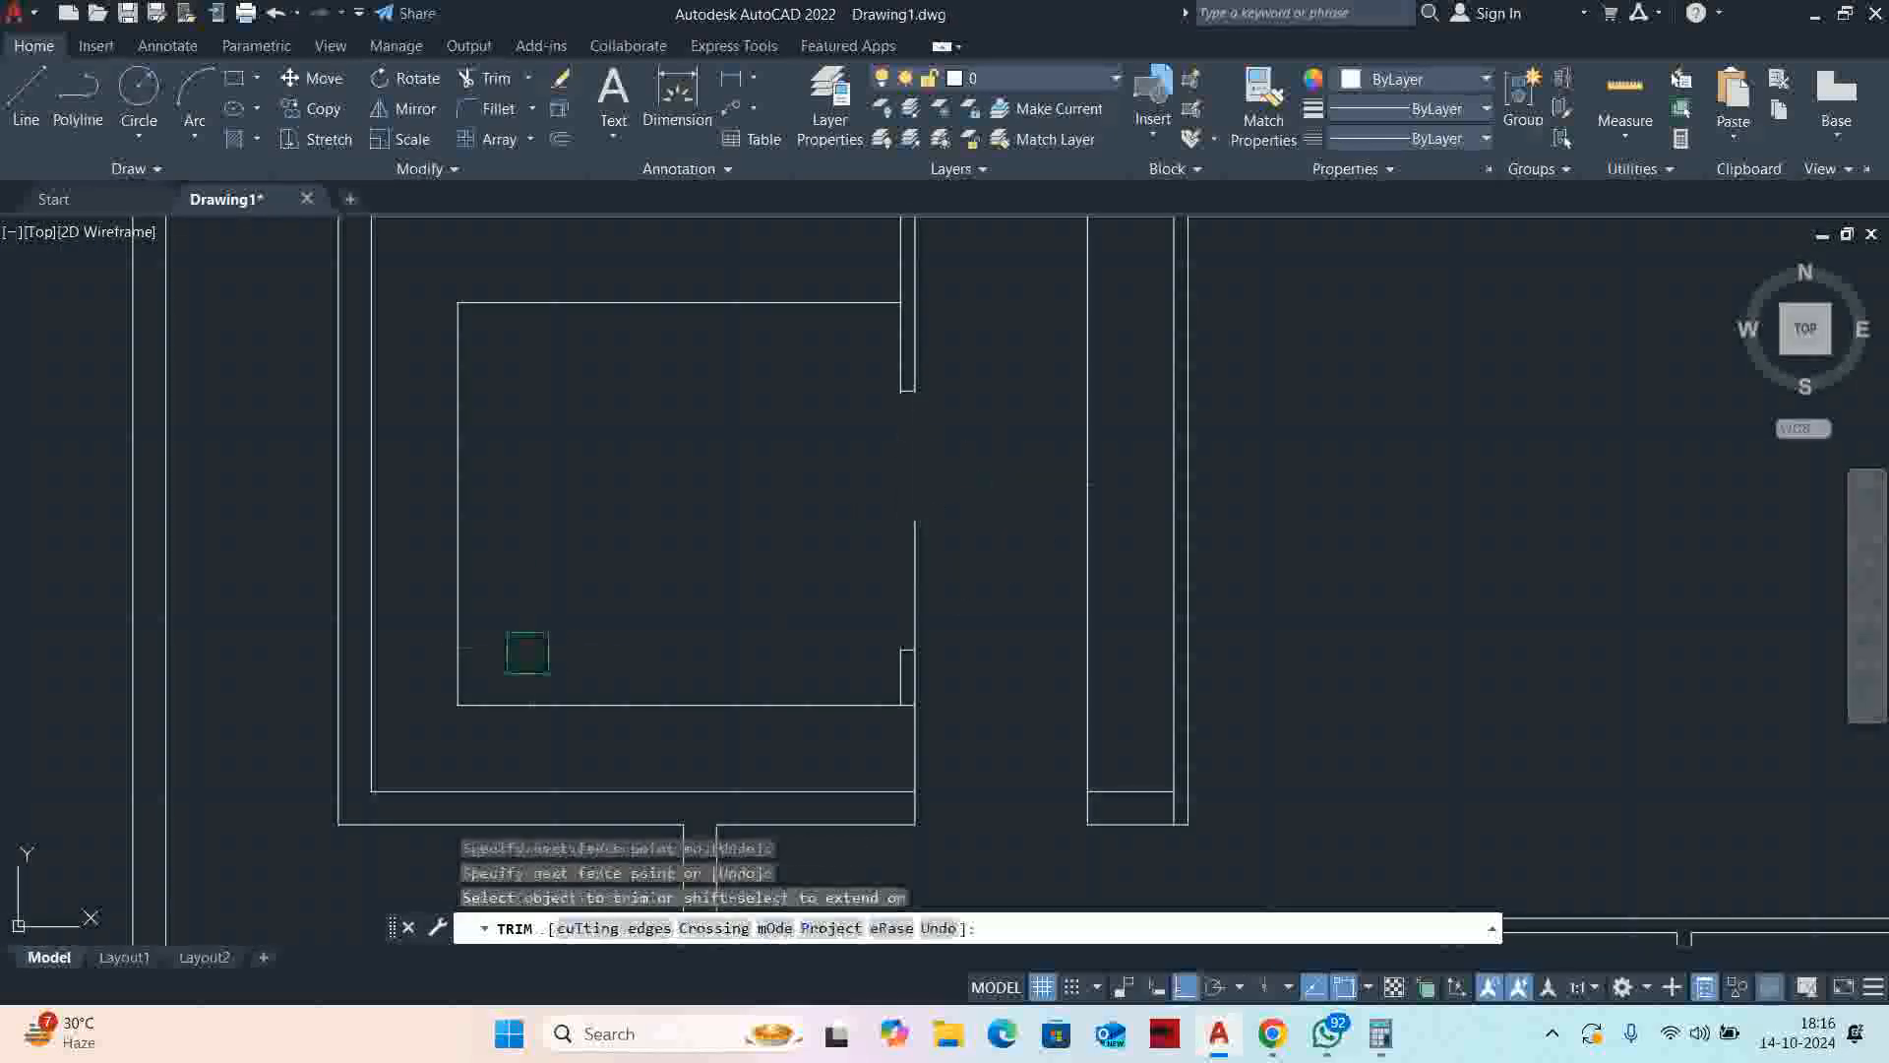
scroll(915, 758, up, 7)
scroll(822, 361, down, 6)
click(819, 366)
scroll(819, 365, up, 2)
scroll(827, 365, up, 6)
click(830, 326)
scroll(830, 327, down, 12)
middle_drag(829, 388, 825, 445)
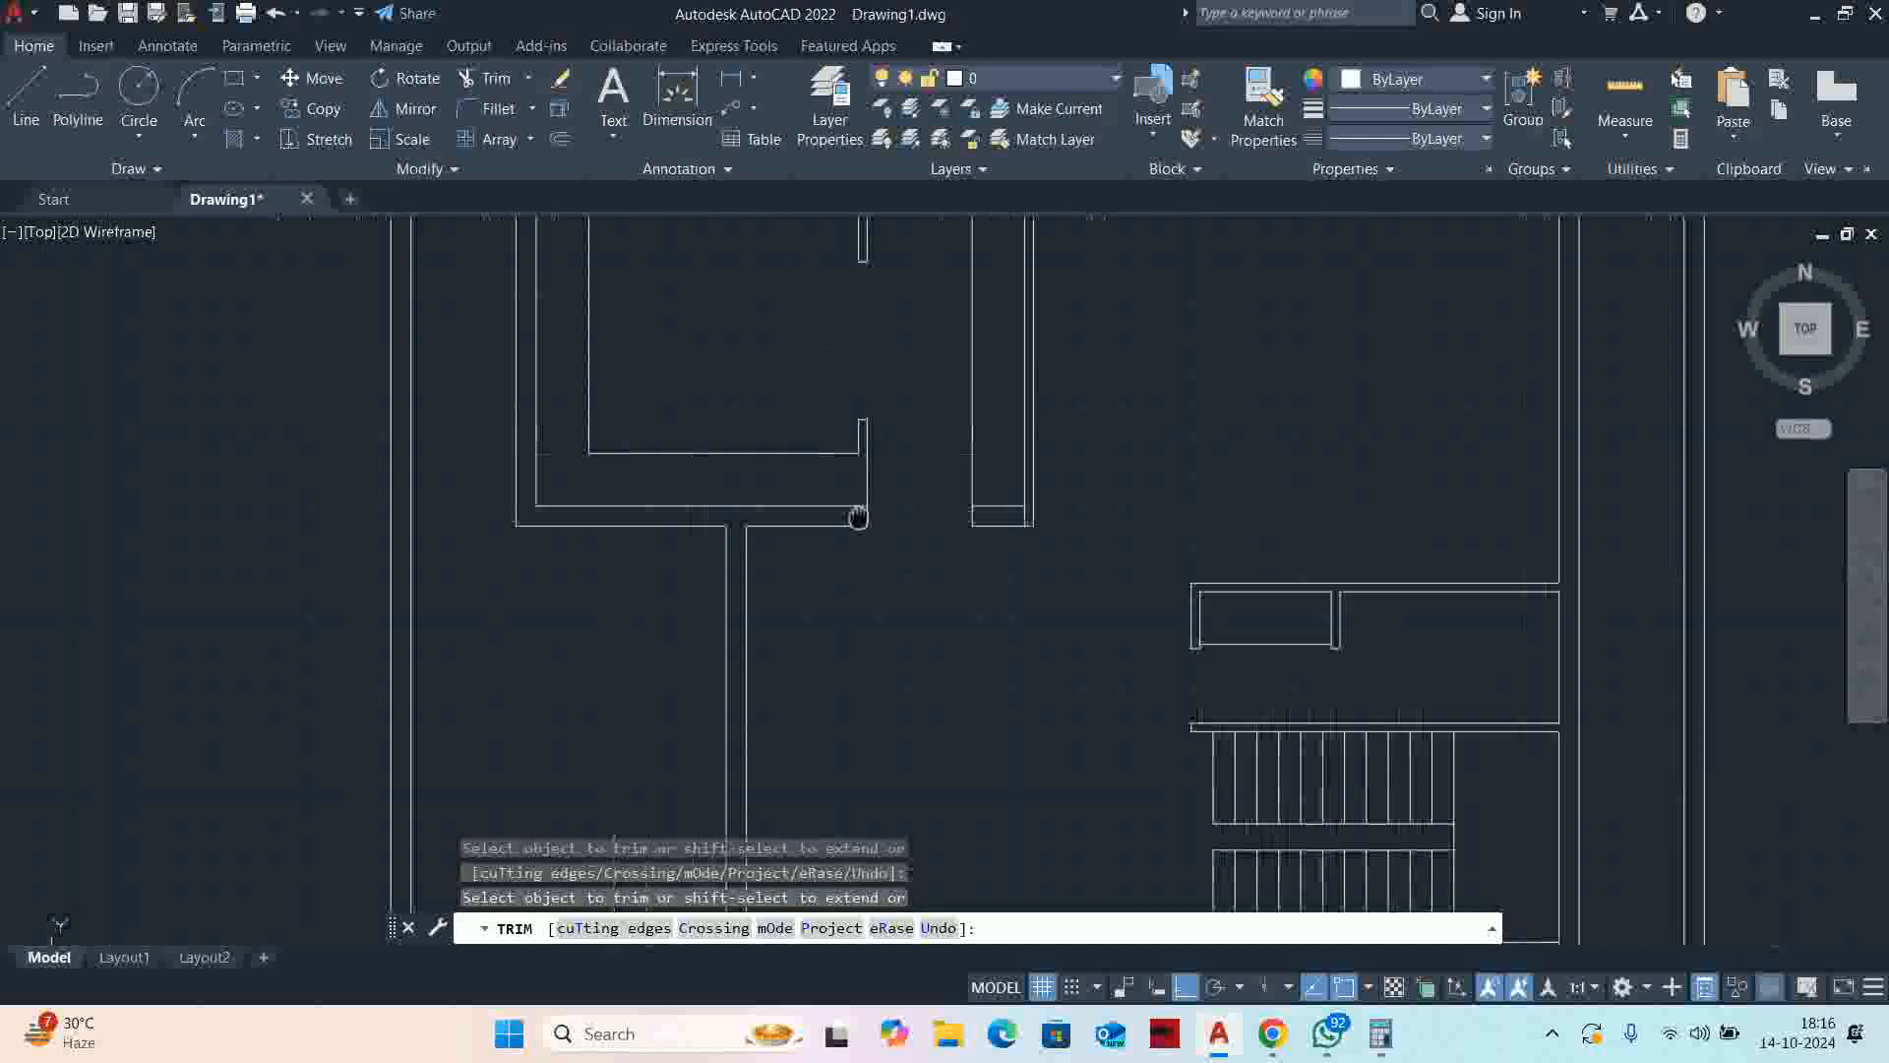
Extend the partition's right-hand line to the upper wall's outer line and trim the wall's inner line between the partition lines
scroll(825, 445, down, 5)
key(Escape)
key(Escape)
key(Escape)
scroll(876, 536, up, 10)
text(trr)
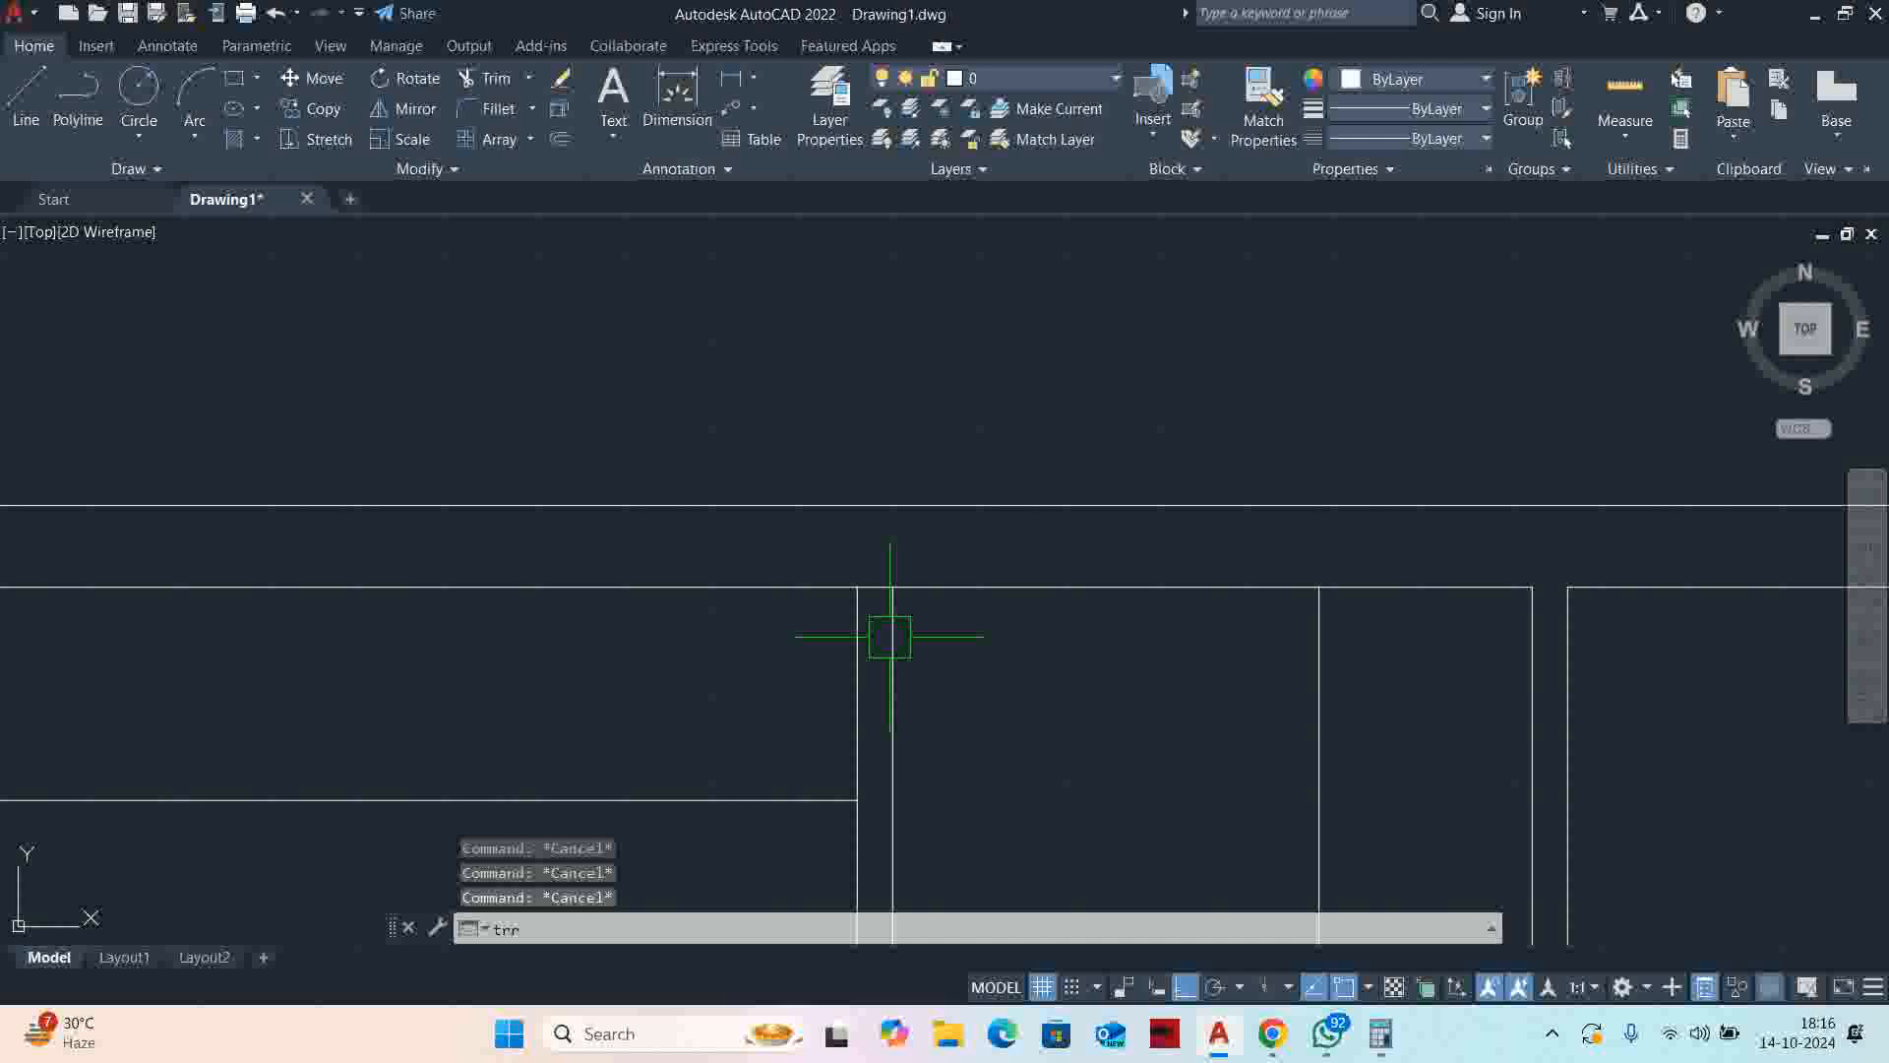
key(space)
scroll(875, 538, up, 4)
drag(857, 709, 843, 609)
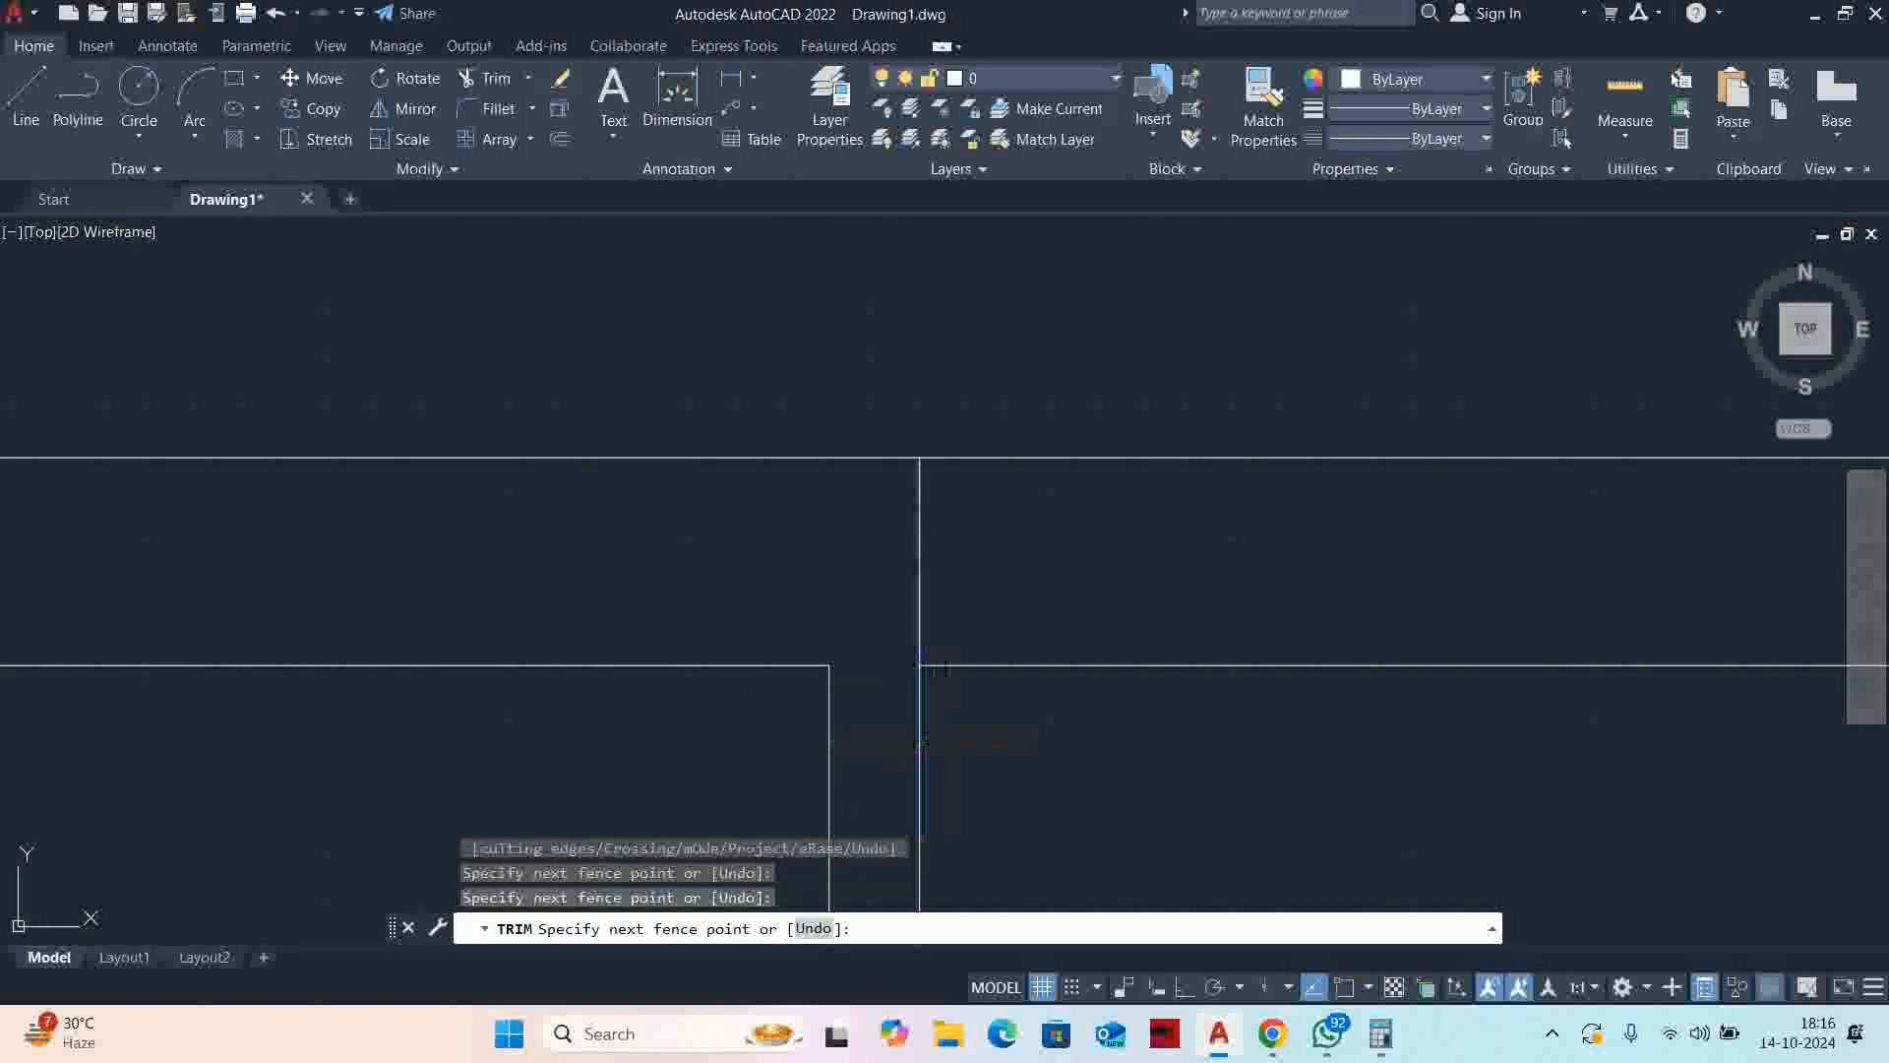
scroll(947, 736, down, 5)
key(Escape)
key(Escape)
key(Escape)
scroll(893, 641, up, 7)
text(p)
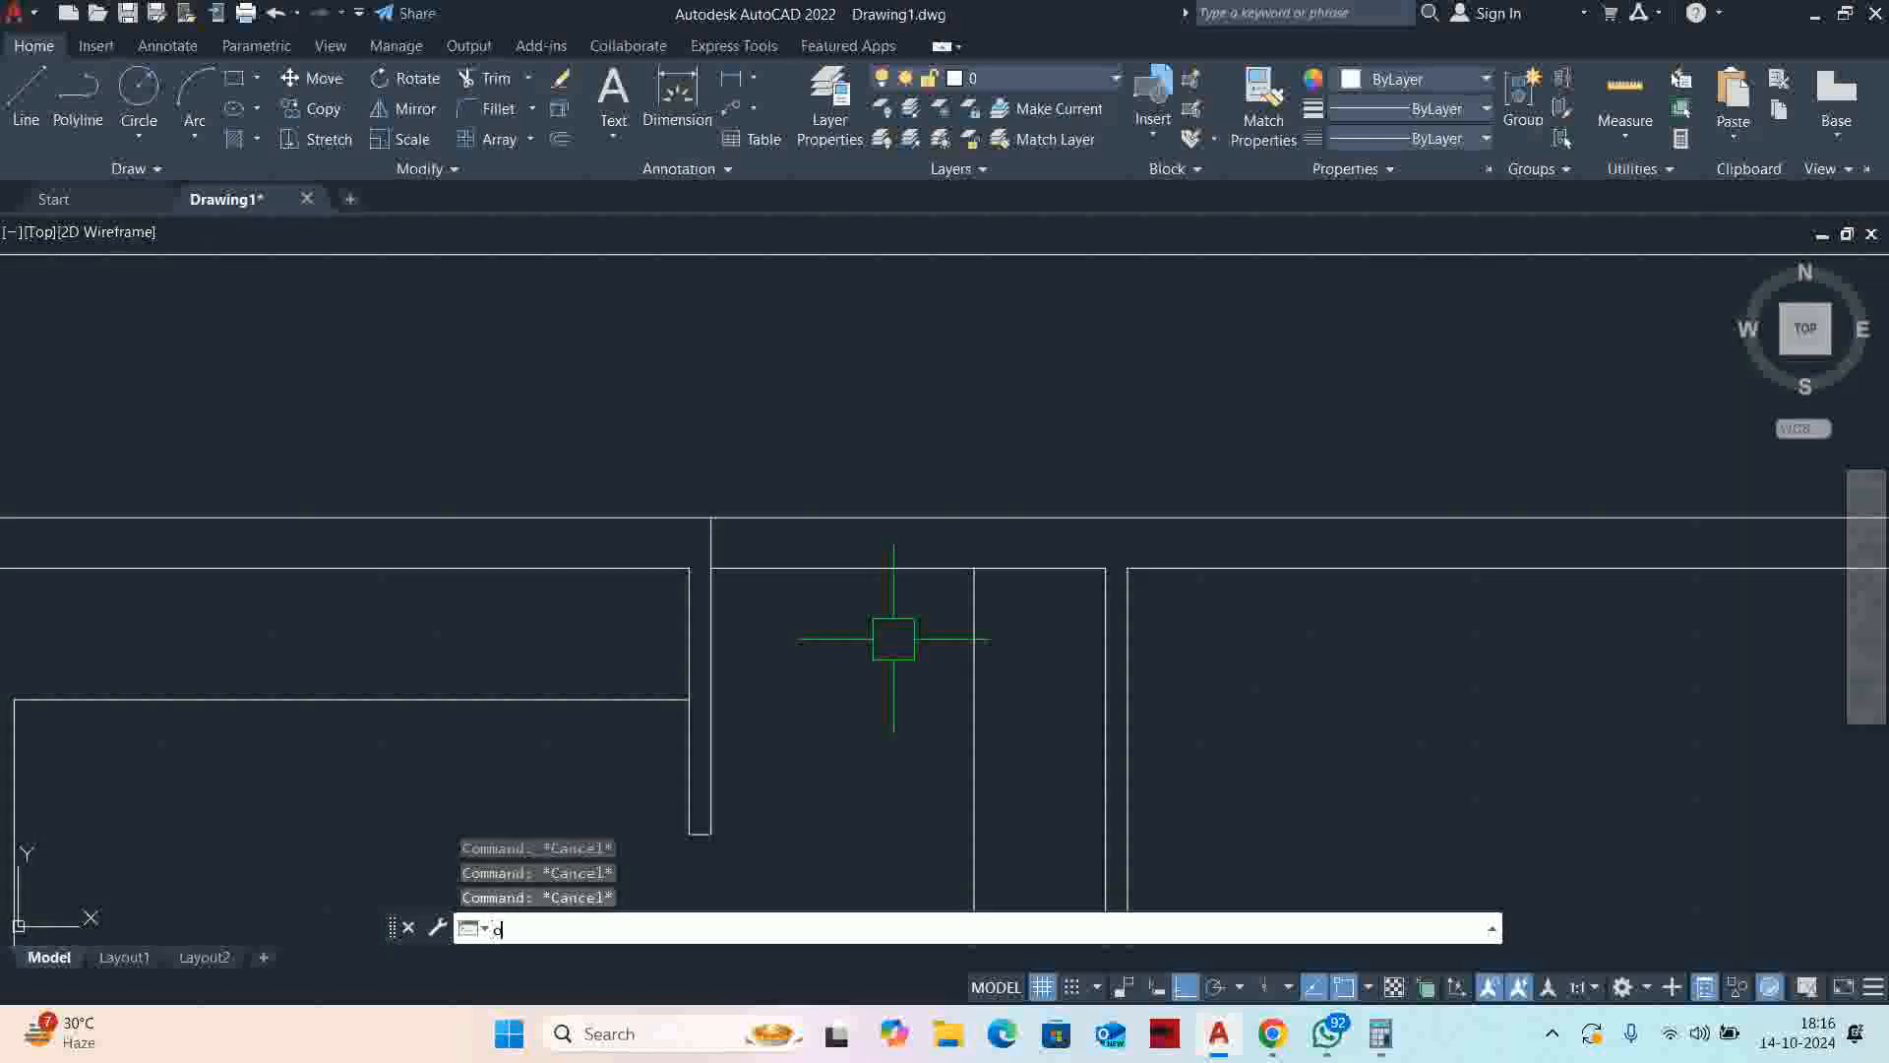
text(1200)
key(space)
scroll(673, 559, up, 2)
click(736, 539)
key(Escape)
Offset the short vertical line across the upper wall 1000 to the right to mark the wall opening's other side
key(space)
text(1000)
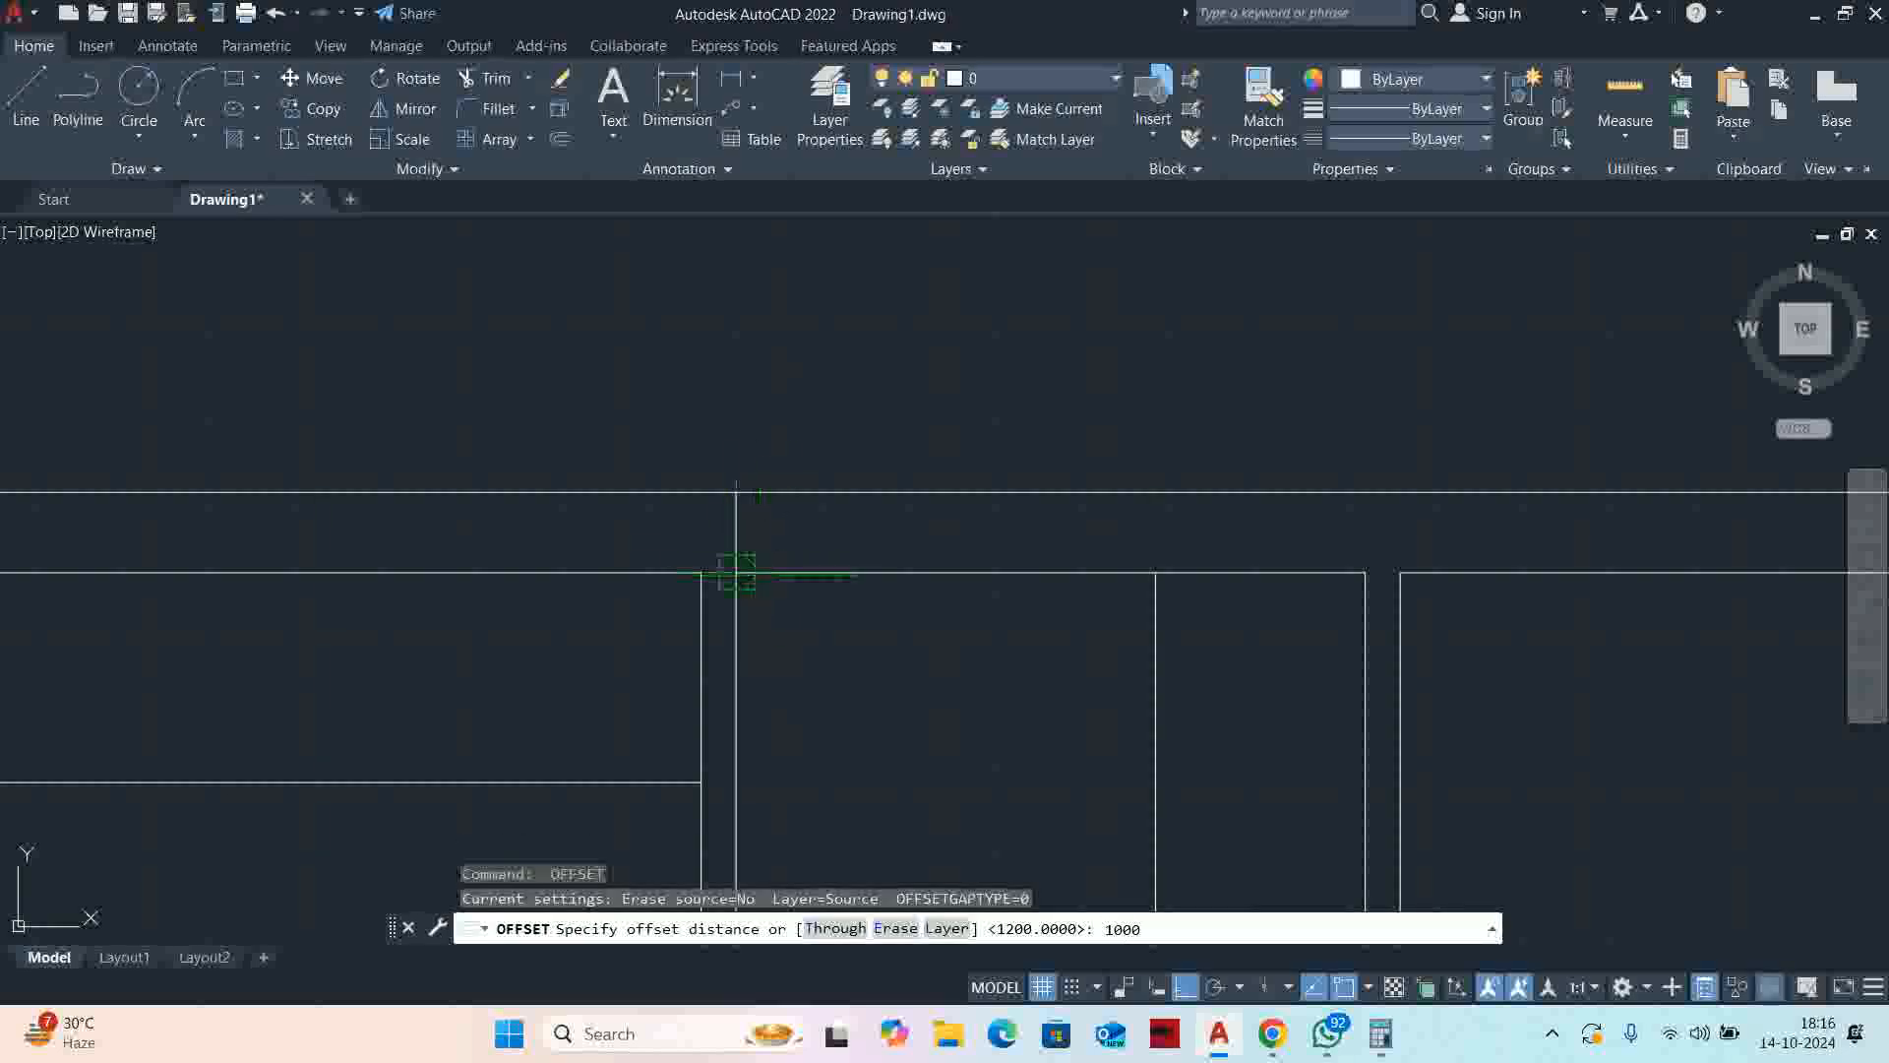
click(933, 612)
key(Escape)
key(Return)
click(1084, 662)
drag(905, 609, 878, 459)
scroll(825, 428, down, 10)
middle_drag(783, 521, 807, 558)
scroll(807, 558, up, 5)
key(Escape)
key(Escape)
key(Escape)
Trim the upper wall's lines across the opening and extend the lower partition stub's inner line to the lower wall
scroll(907, 591, up, 2)
scroll(1049, 703, up, 4)
text(tr)
key(Return)
scroll(1136, 673, up, 6)
click(1160, 662)
click(1162, 653)
scroll(1161, 632, down, 8)
key(Return)
scroll(1132, 633, down, 3)
key(Escape)
key(Escape)
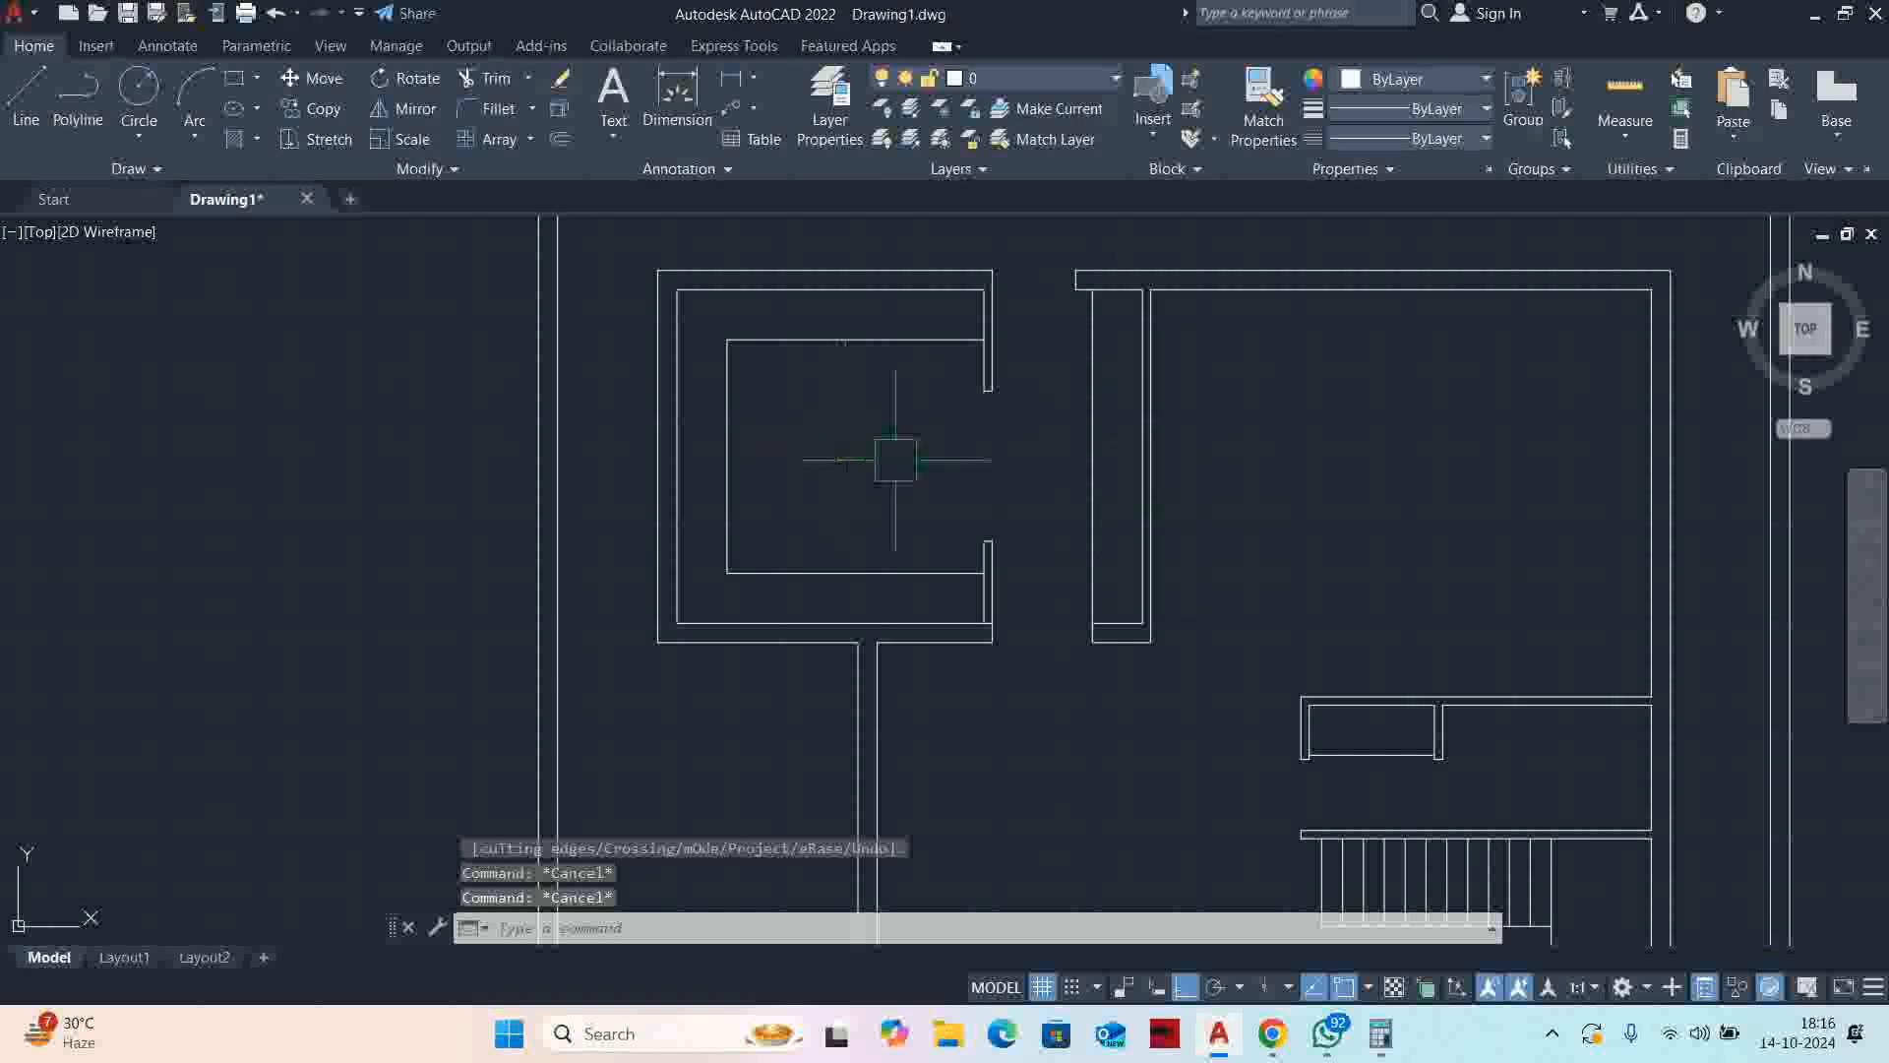
key(Escape)
Measure the width and depth of the large upper-right room
middle_drag(838, 505, 906, 384)
scroll(868, 476, up, 2)
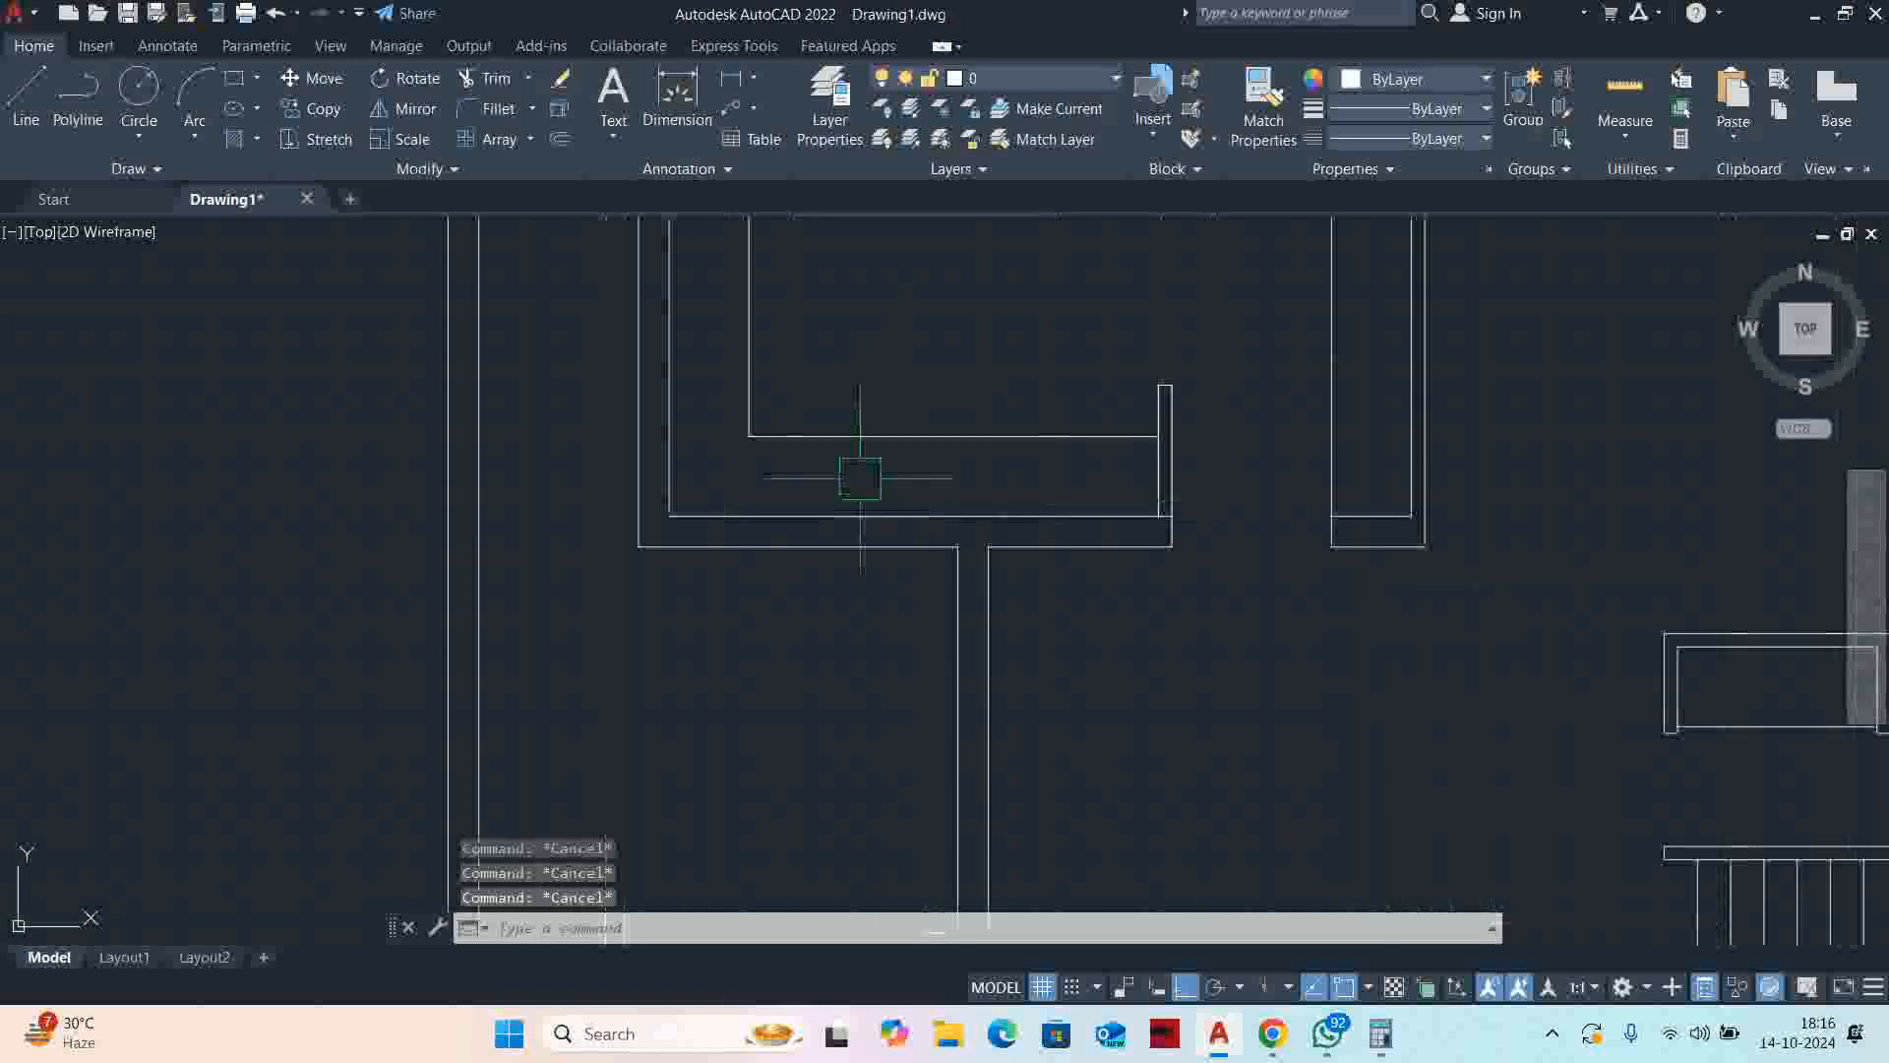
scroll(1083, 529, down, 4)
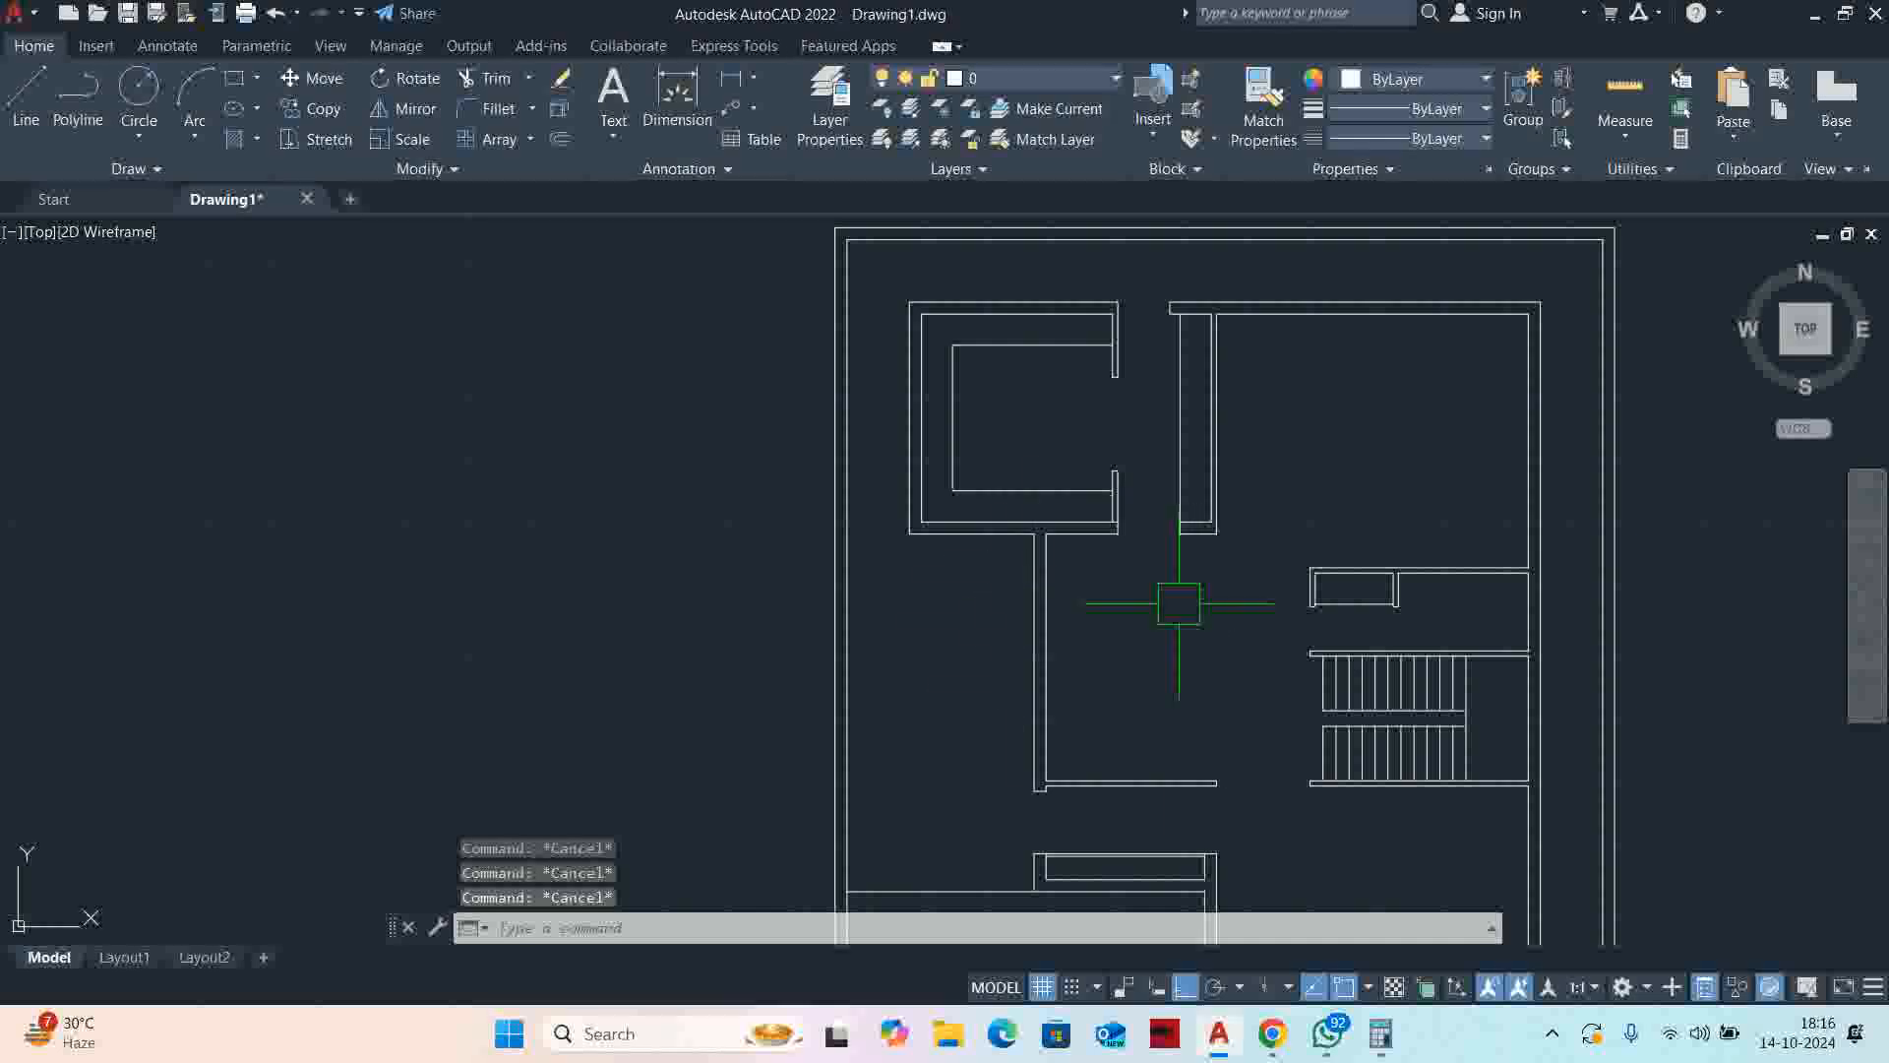
middle_drag(1178, 603, 1012, 685)
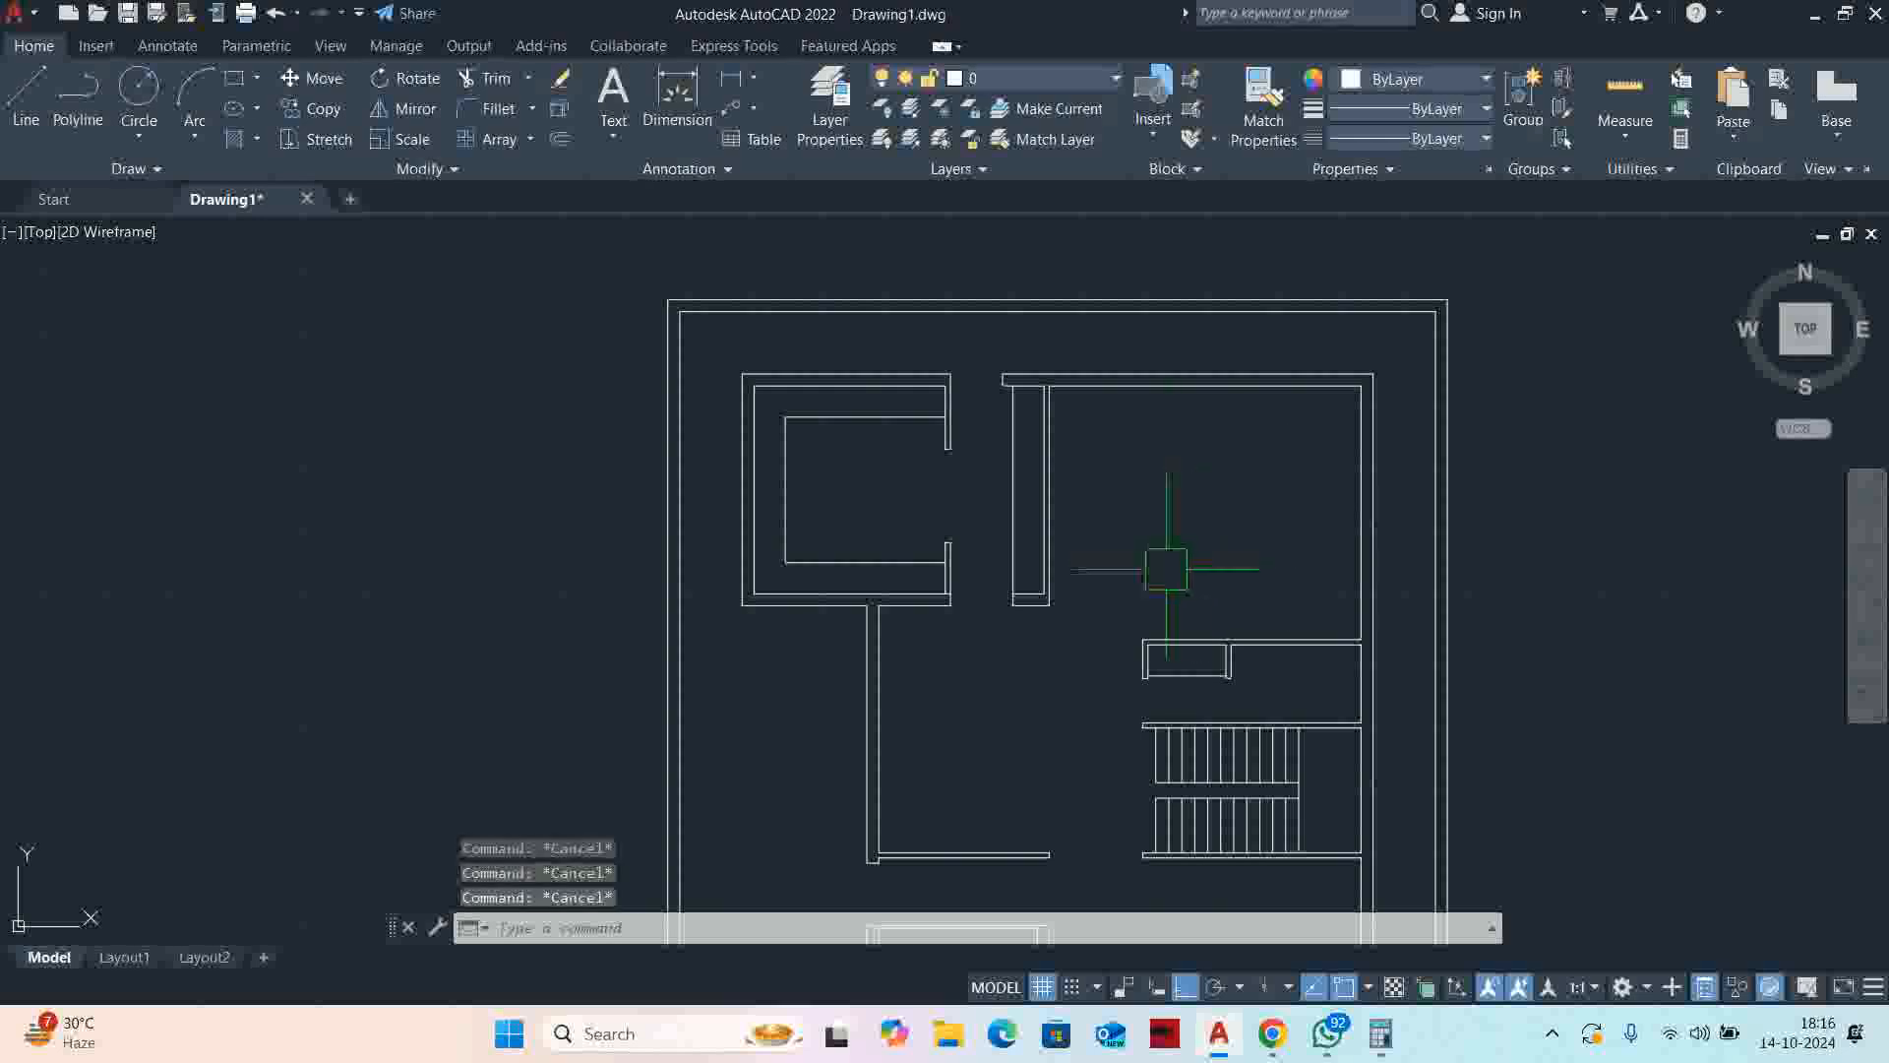
scroll(1113, 527, up, 3)
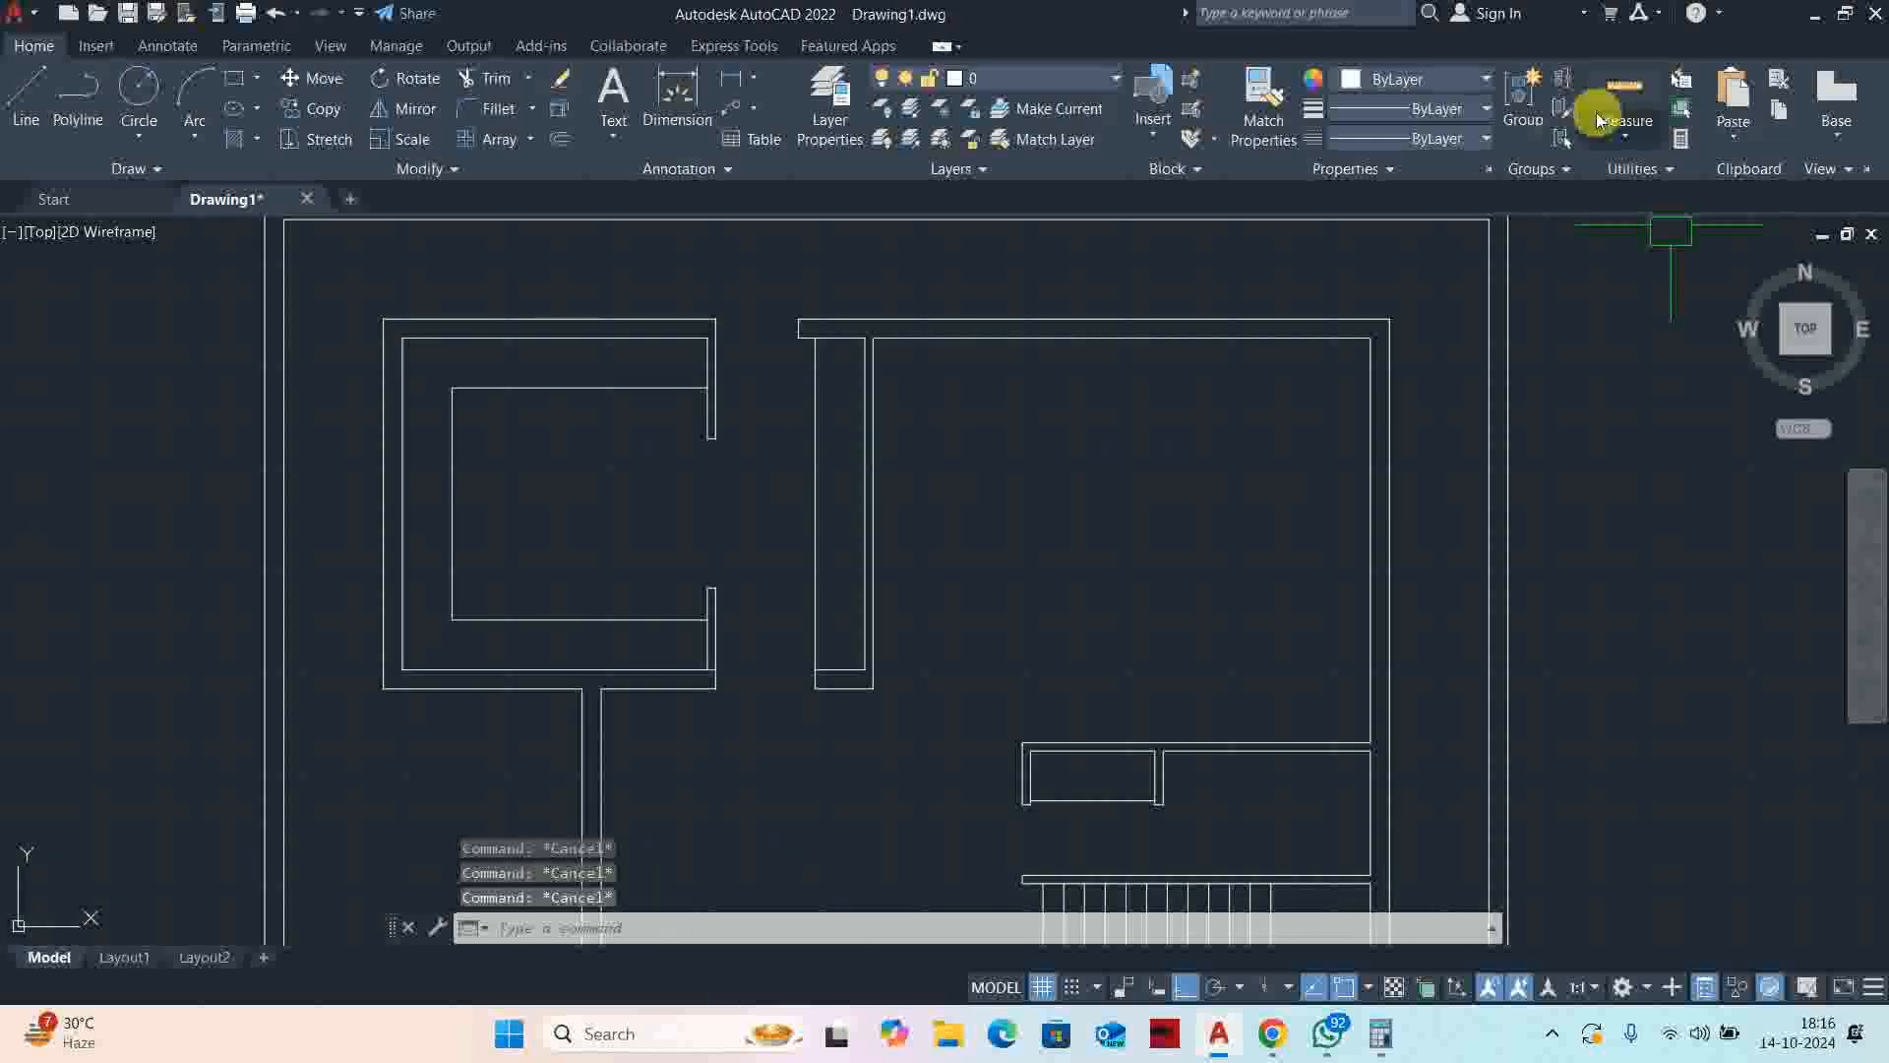
click(1619, 86)
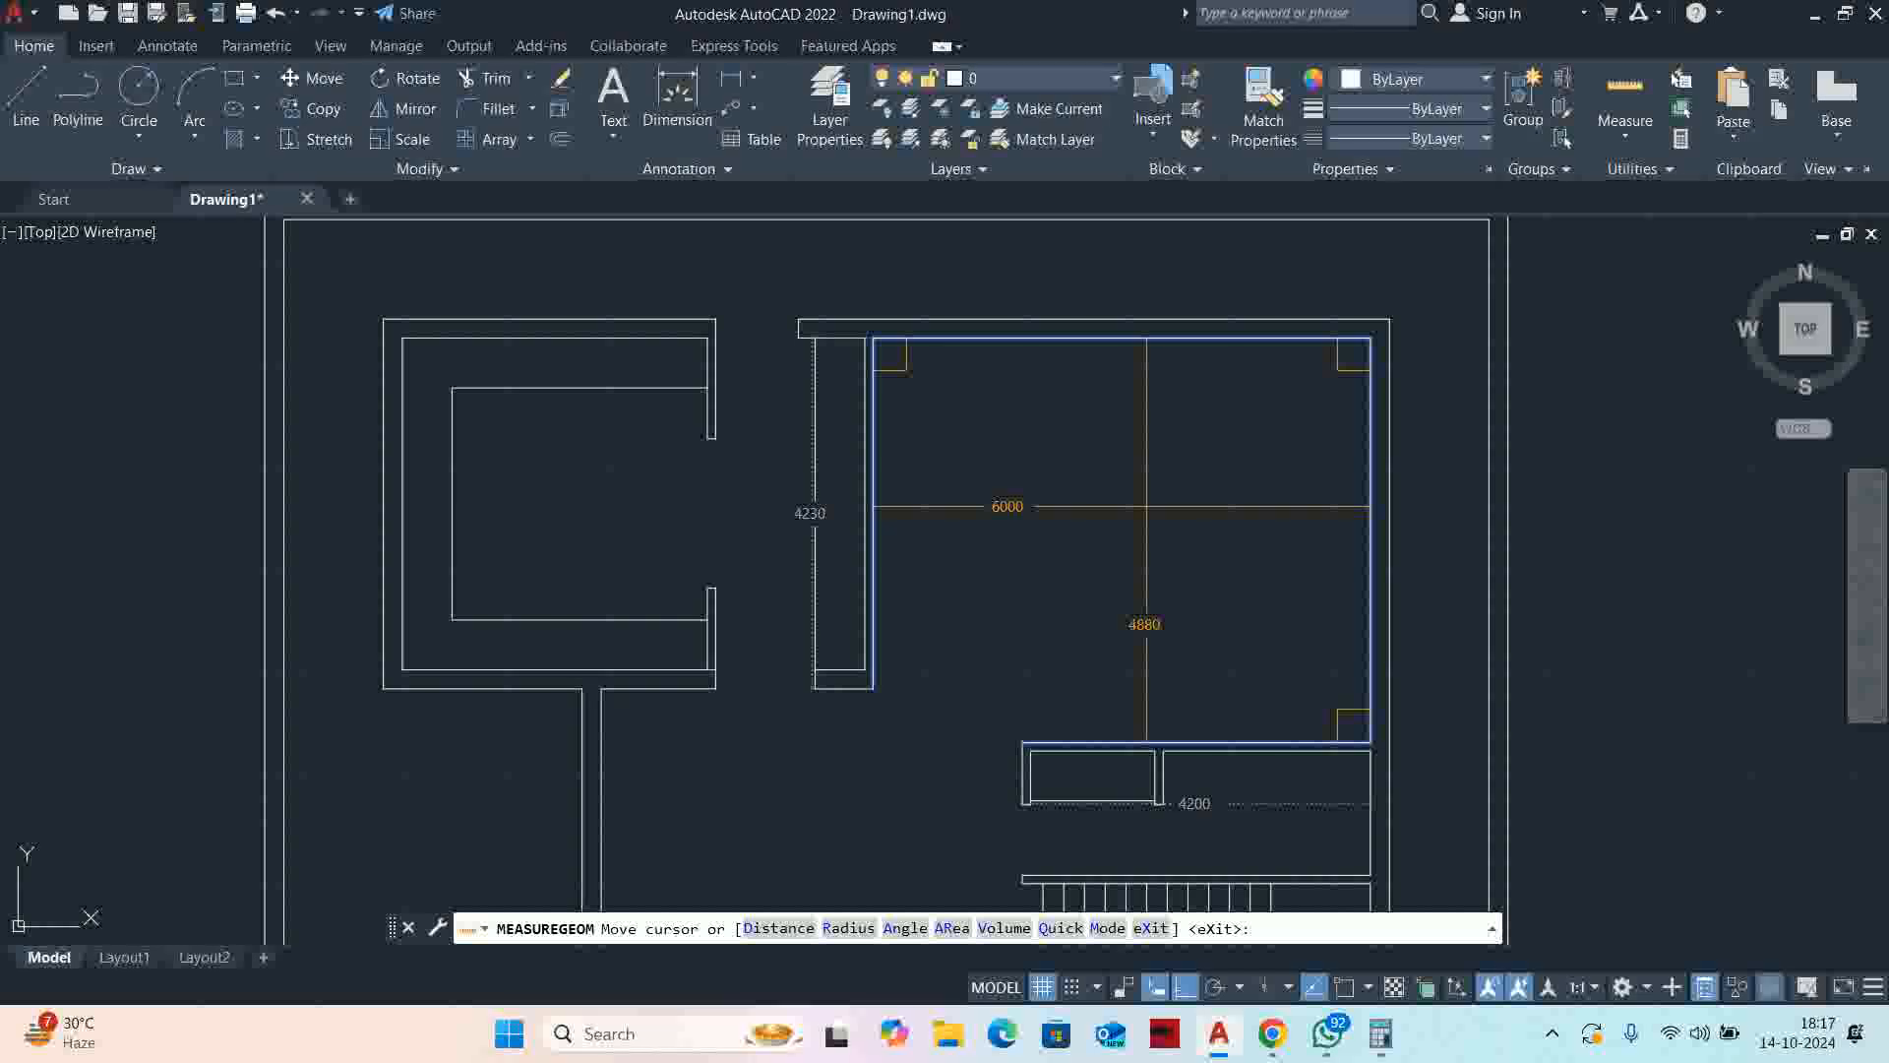
key(Escape)
key(Escape)
key(Escape)
Stretch the wall with the small recess above the staircase 150 downward, checking the distances there
middle_drag(1083, 624, 1100, 426)
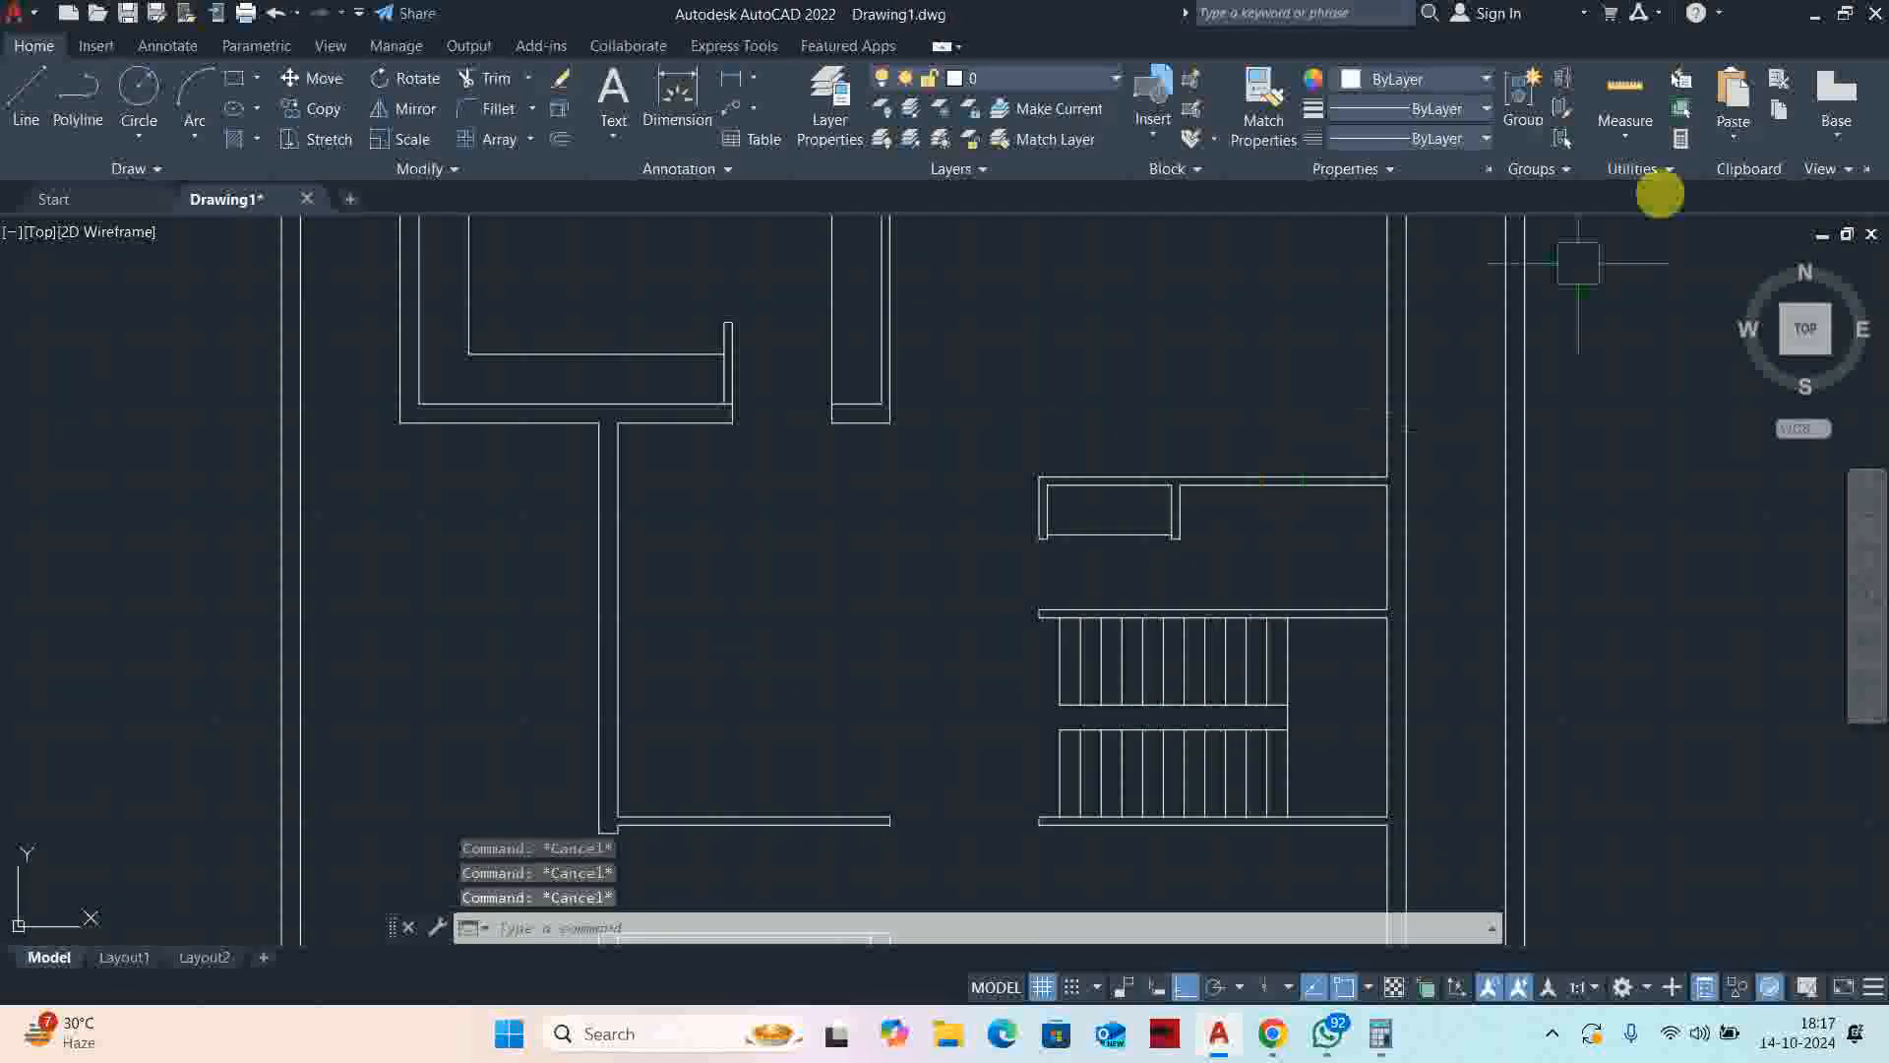
click(1619, 87)
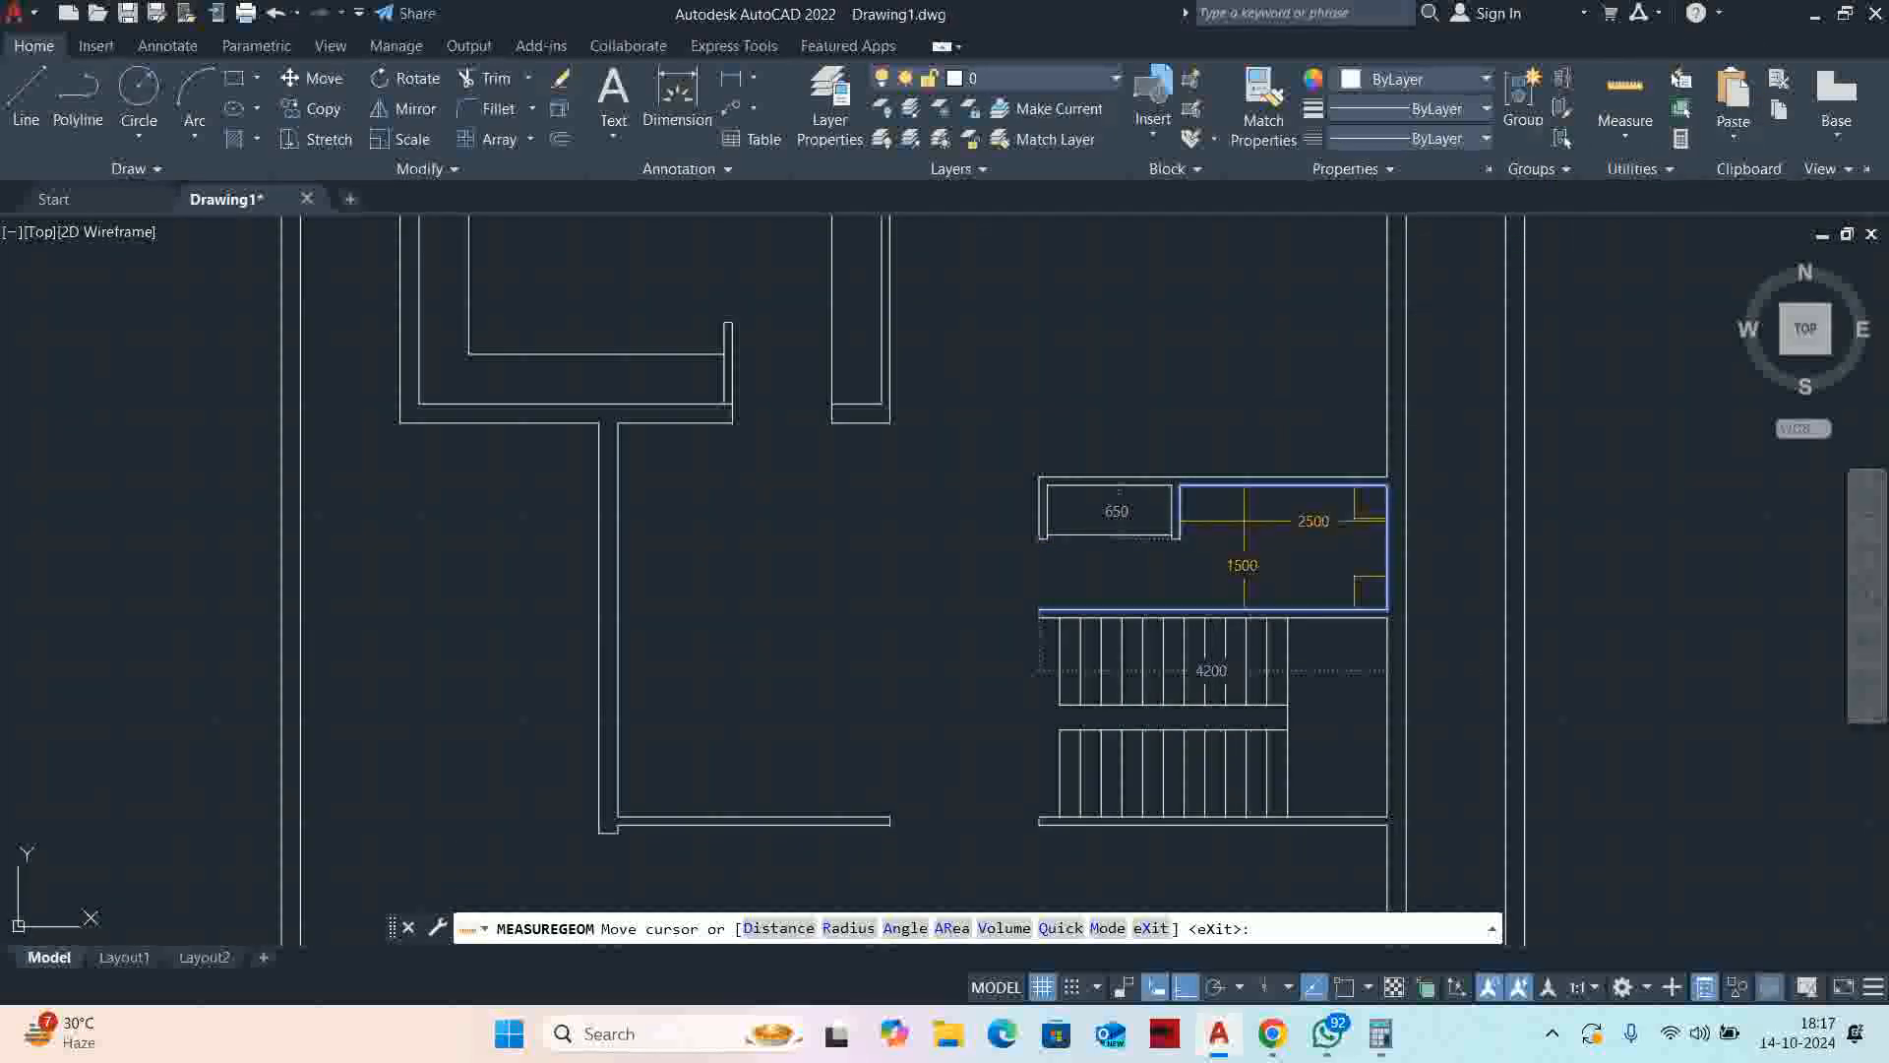
key(Escape)
text(s)
key(Return)
click(1454, 566)
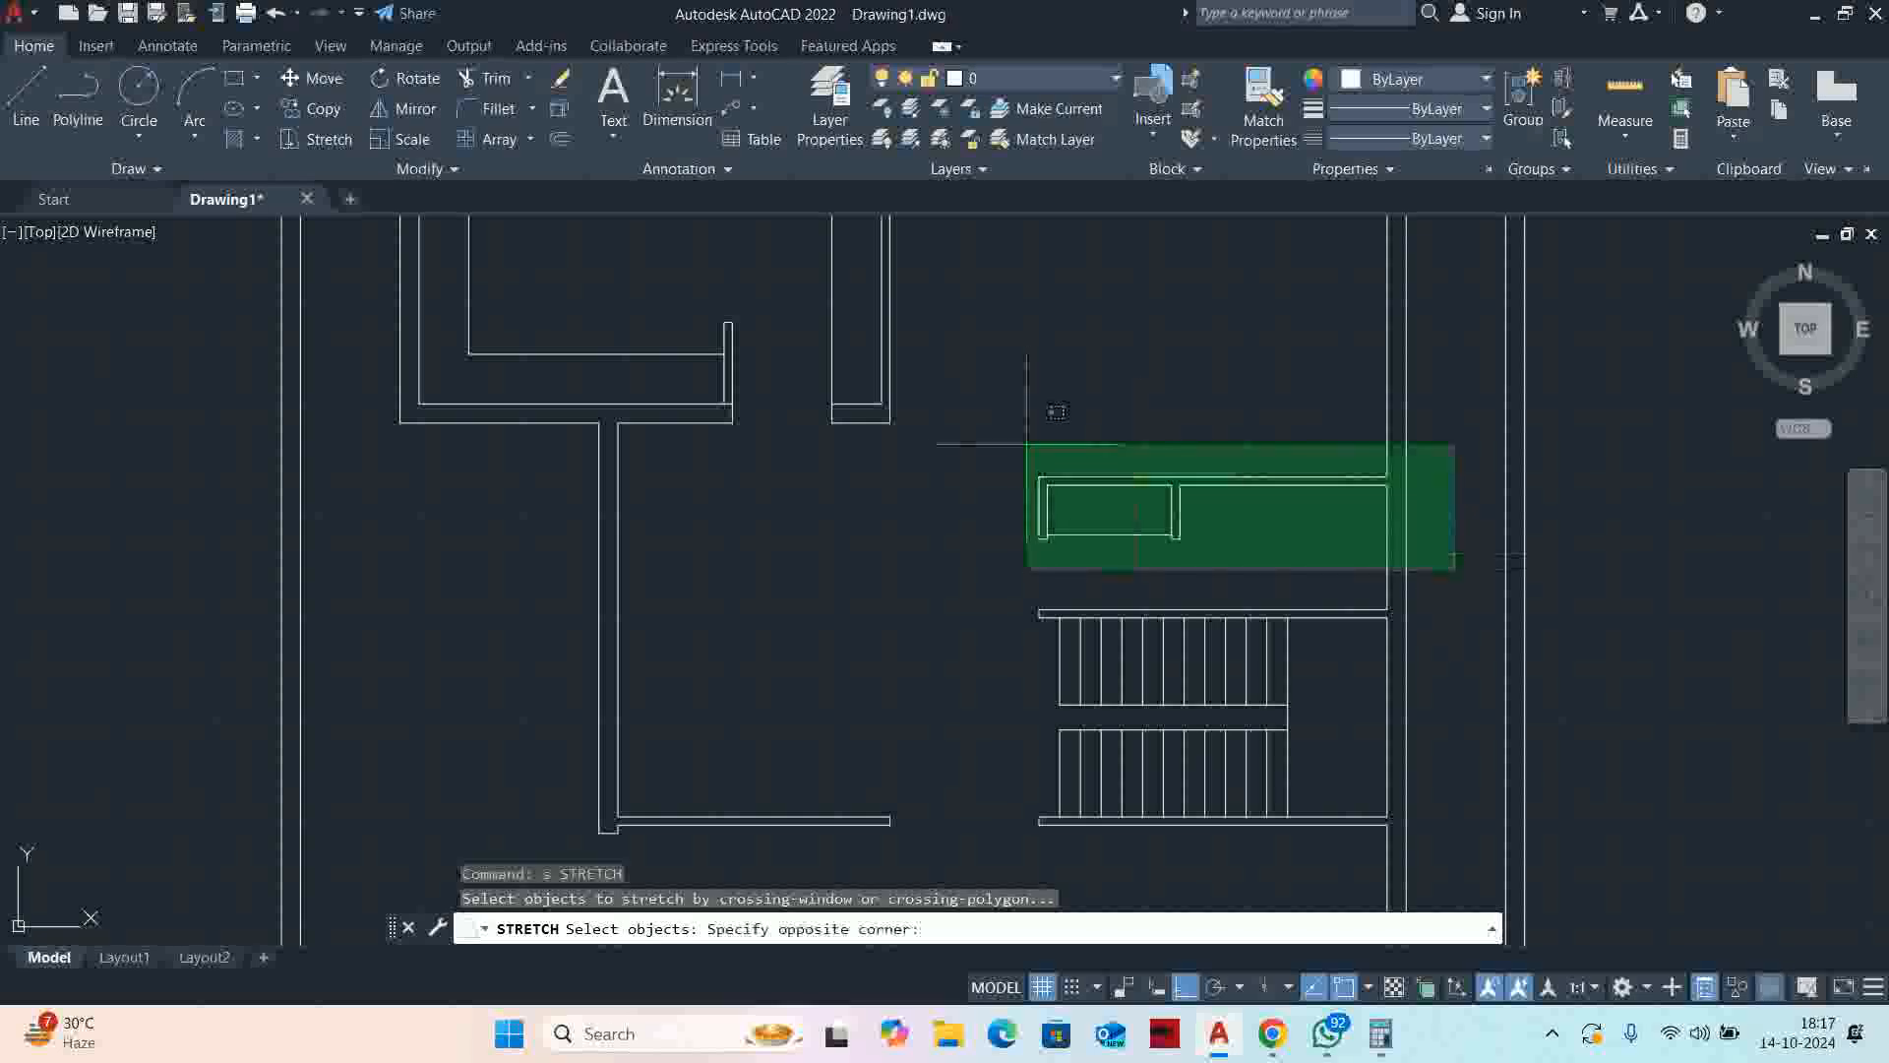
click(1026, 444)
key(Return)
click(1063, 286)
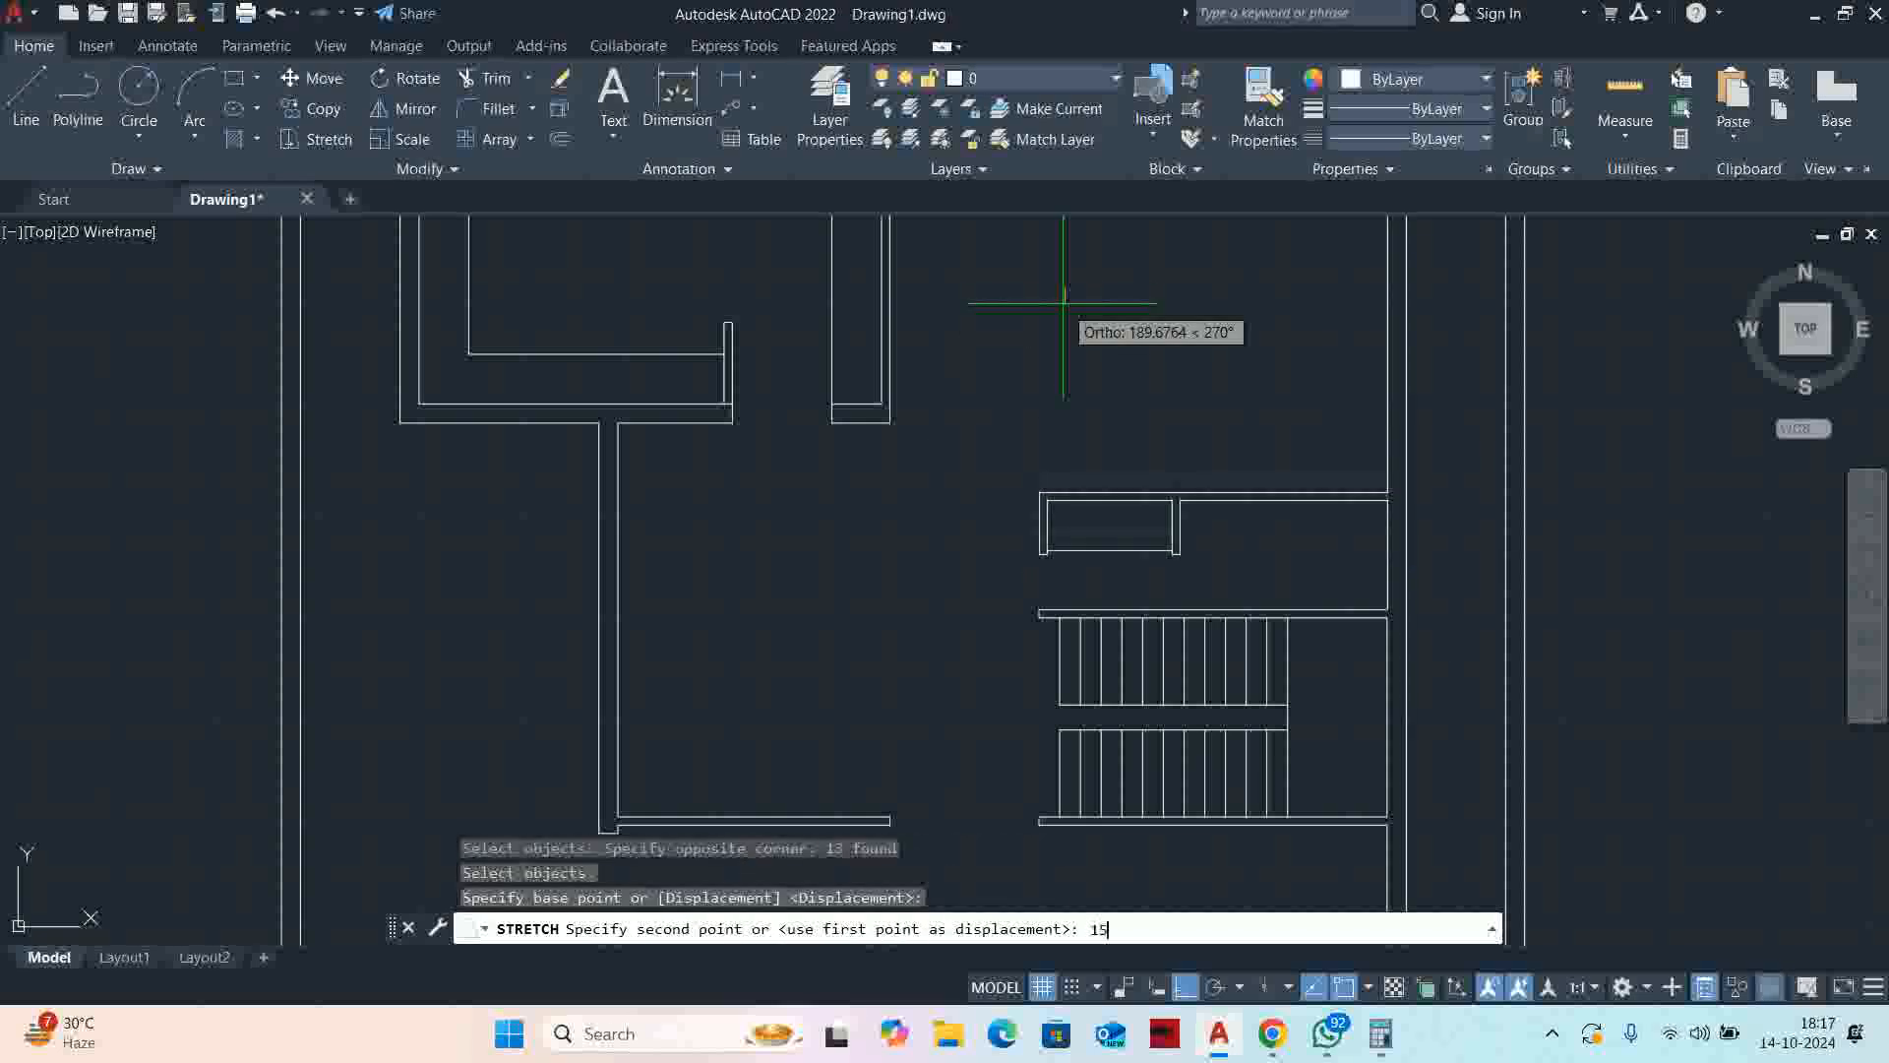
text(150)
key(Return)
click(1624, 94)
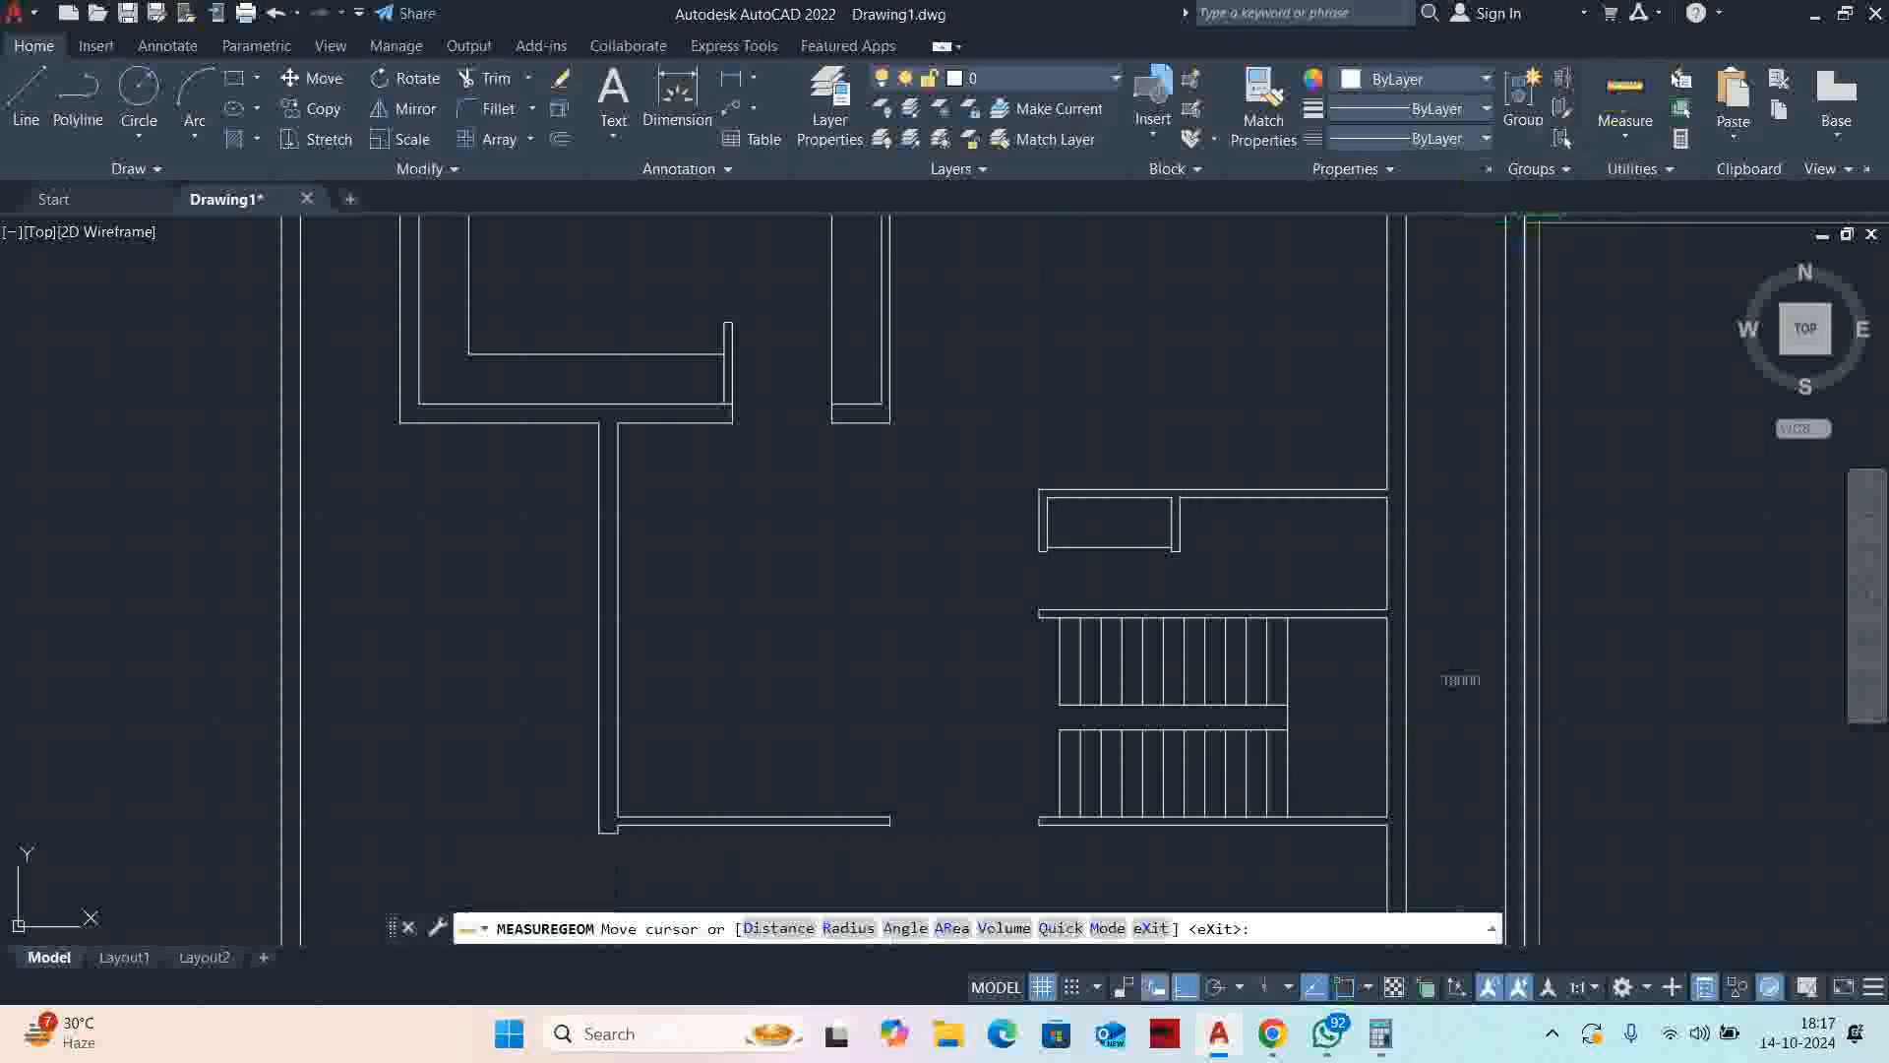
key(Escape)
key(Escape)
key(Escape)
Offset the top line of the recess wall above the staircase 1500 upward
scroll(1121, 546, down, 2)
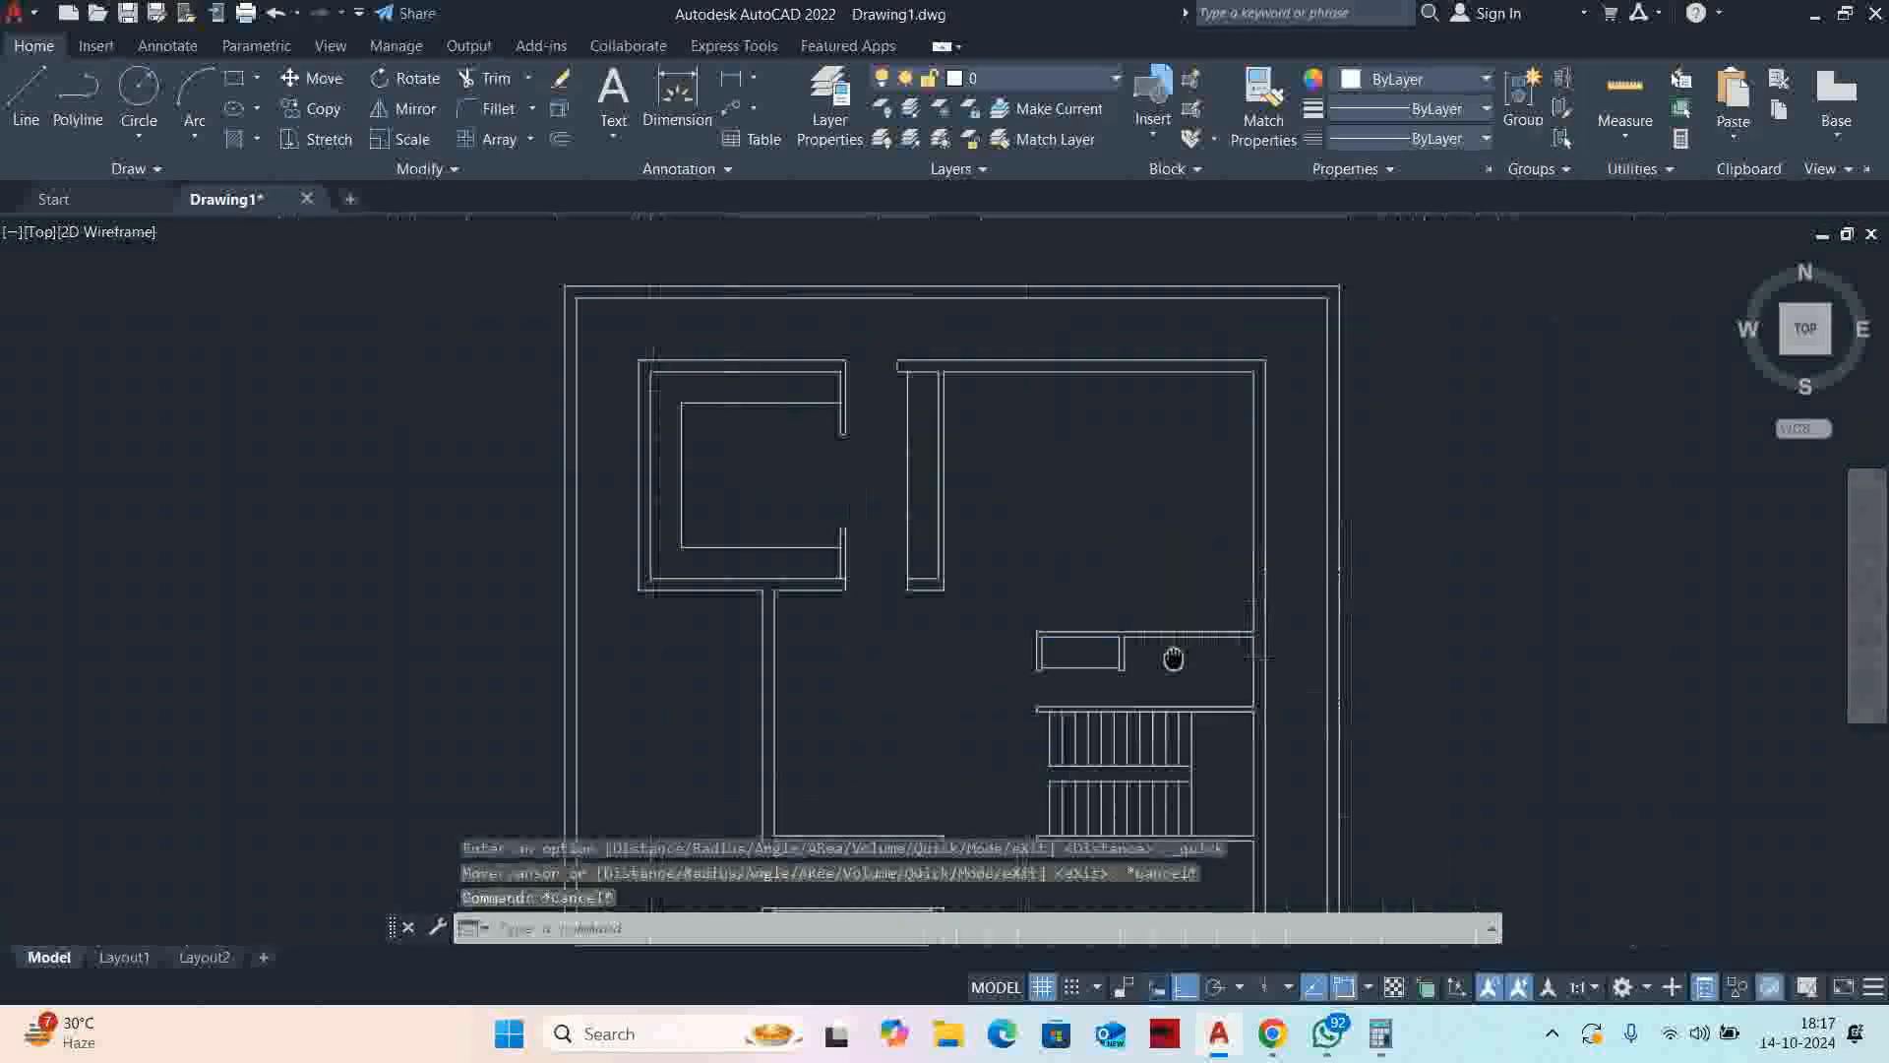
scroll(1119, 544, up, 2)
key(Return)
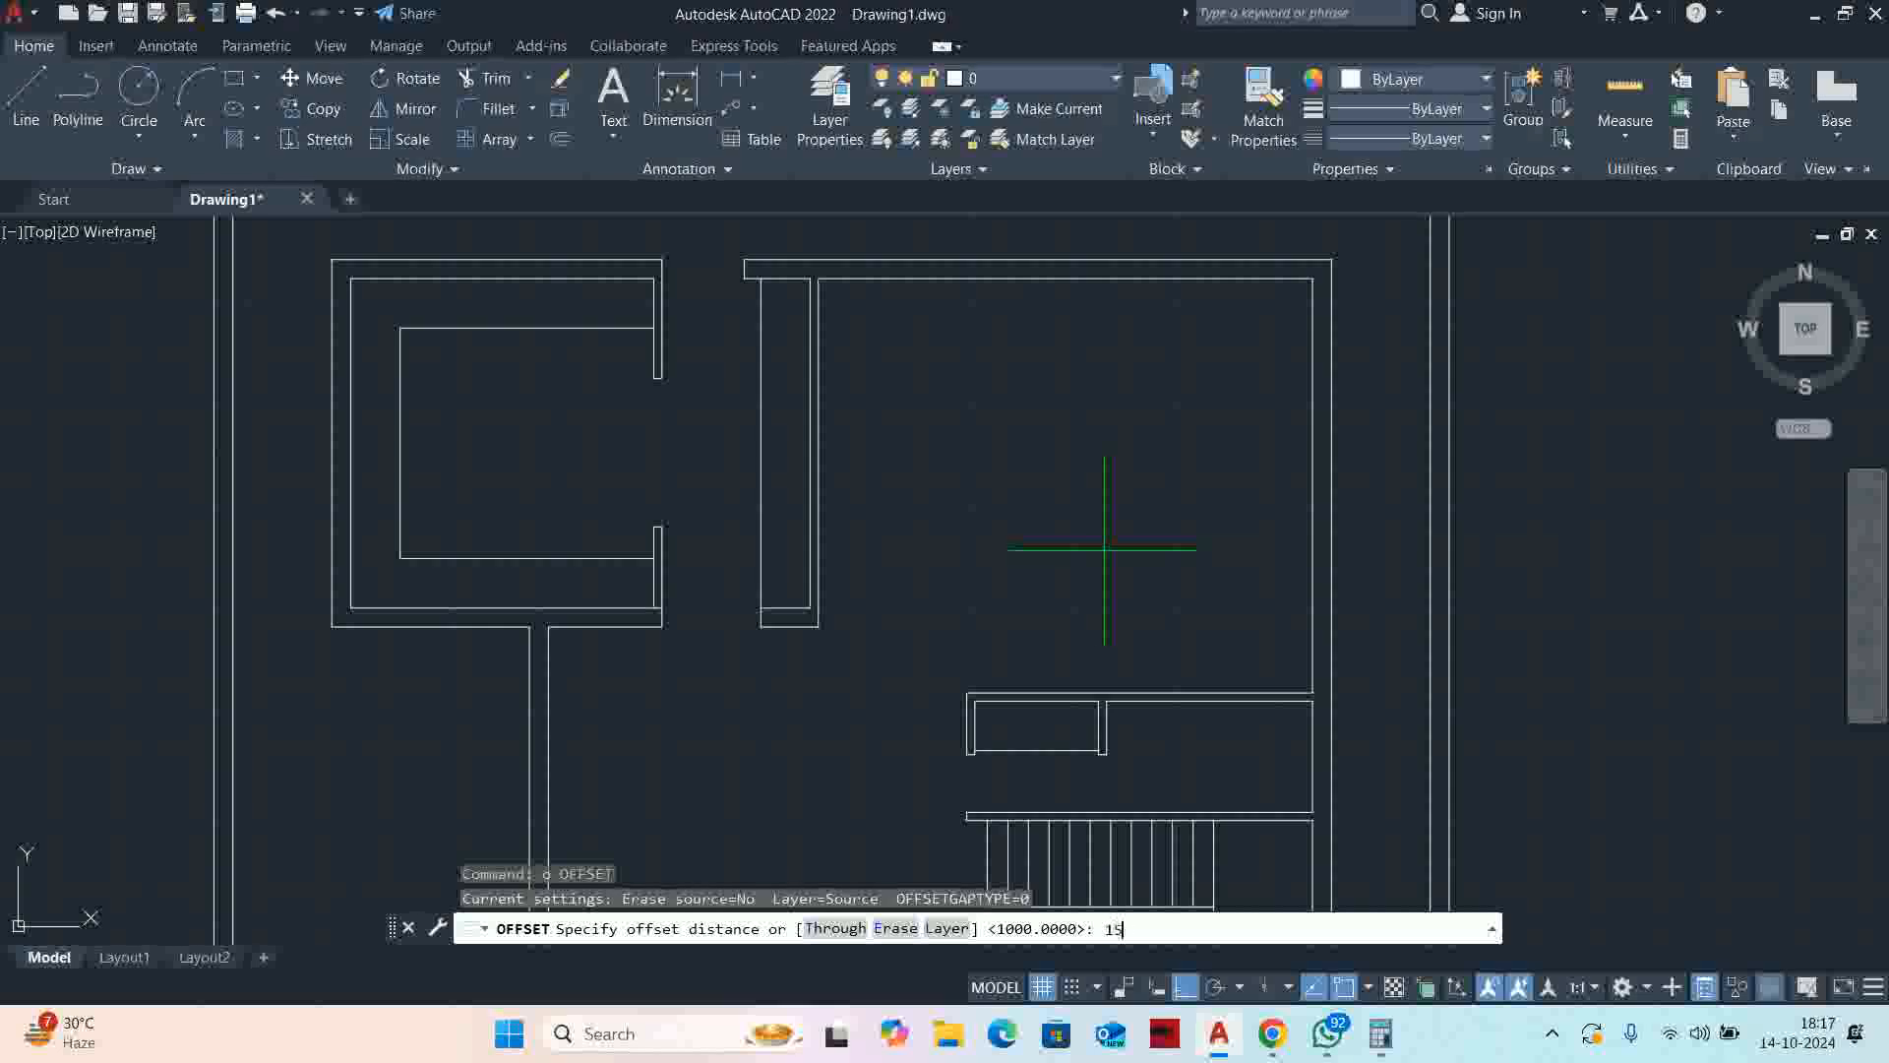
key(Return)
scroll(1185, 678, up, 4)
click(1168, 716)
click(1113, 599)
key(Escape)
key(Escape)
scroll(1104, 591, down, 2)
middle_drag(1093, 588, 1066, 650)
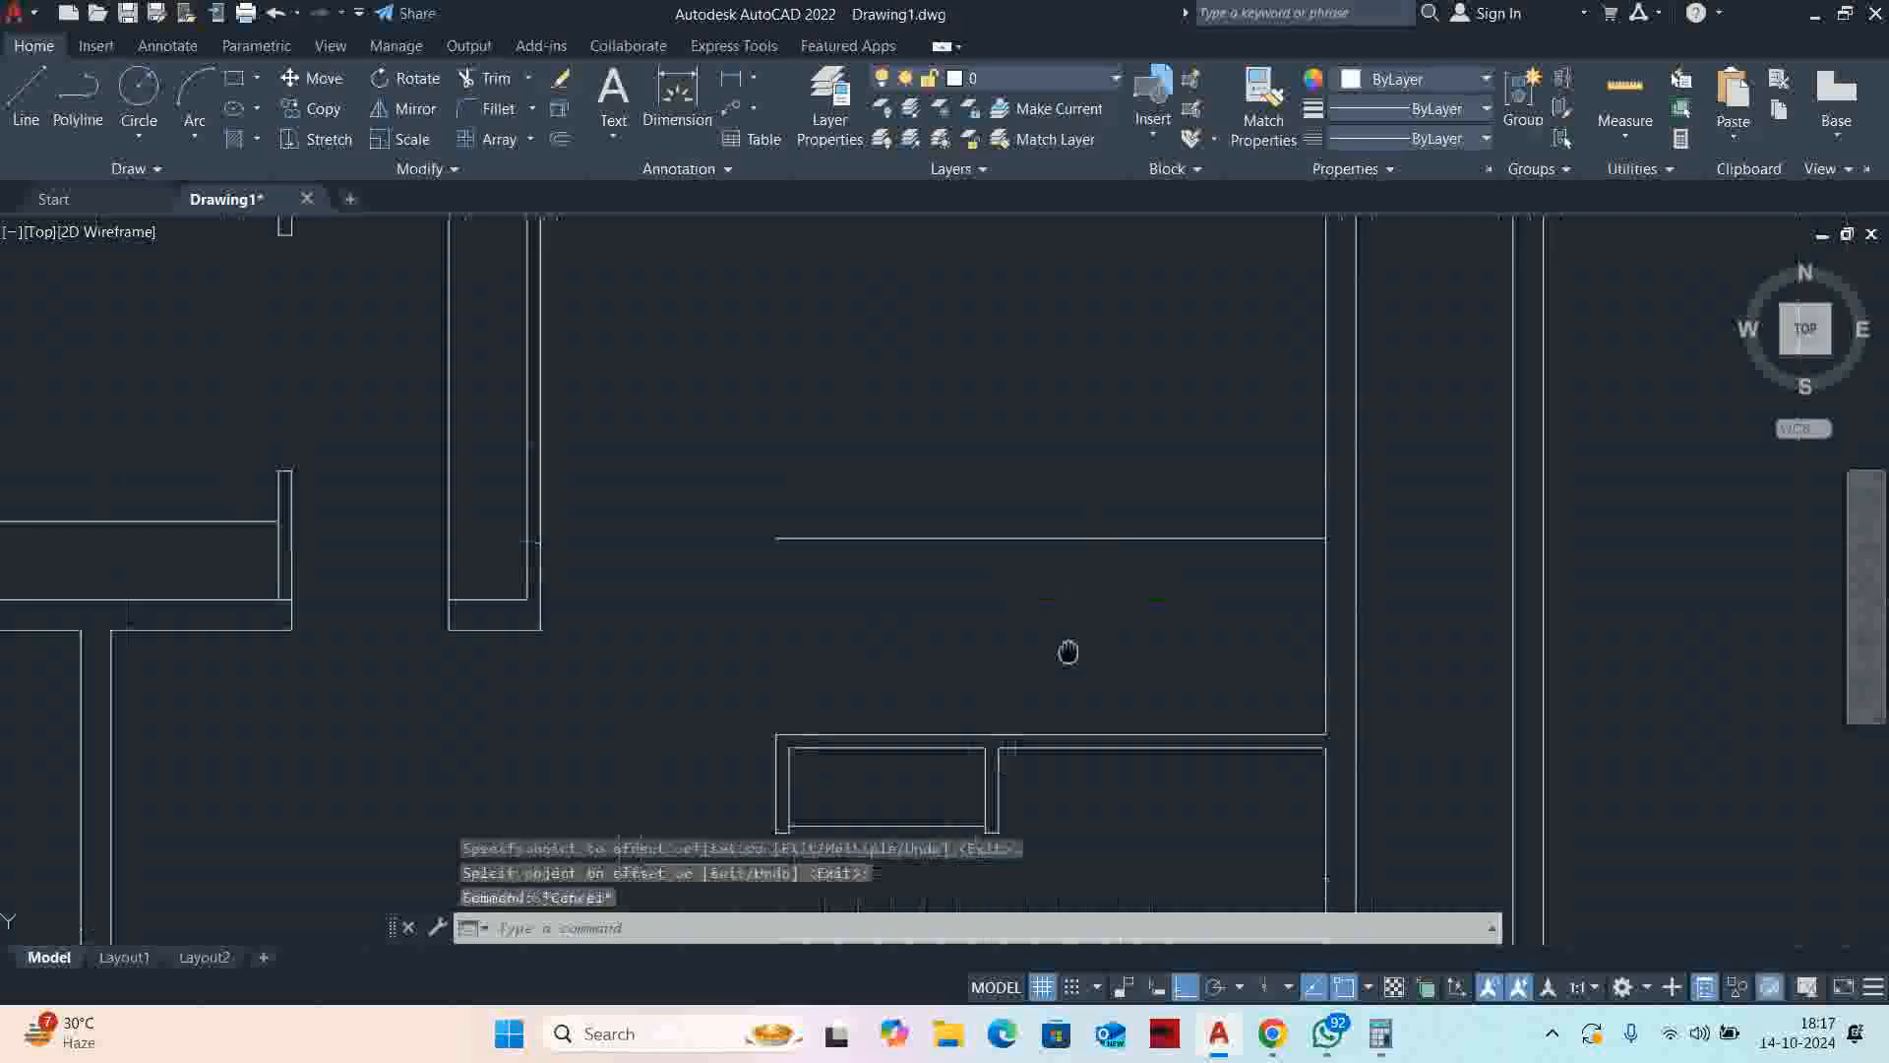
Offset the new horizontal line above the recess 100 upward to form a partition
key(Return)
text(1)
key(Return)
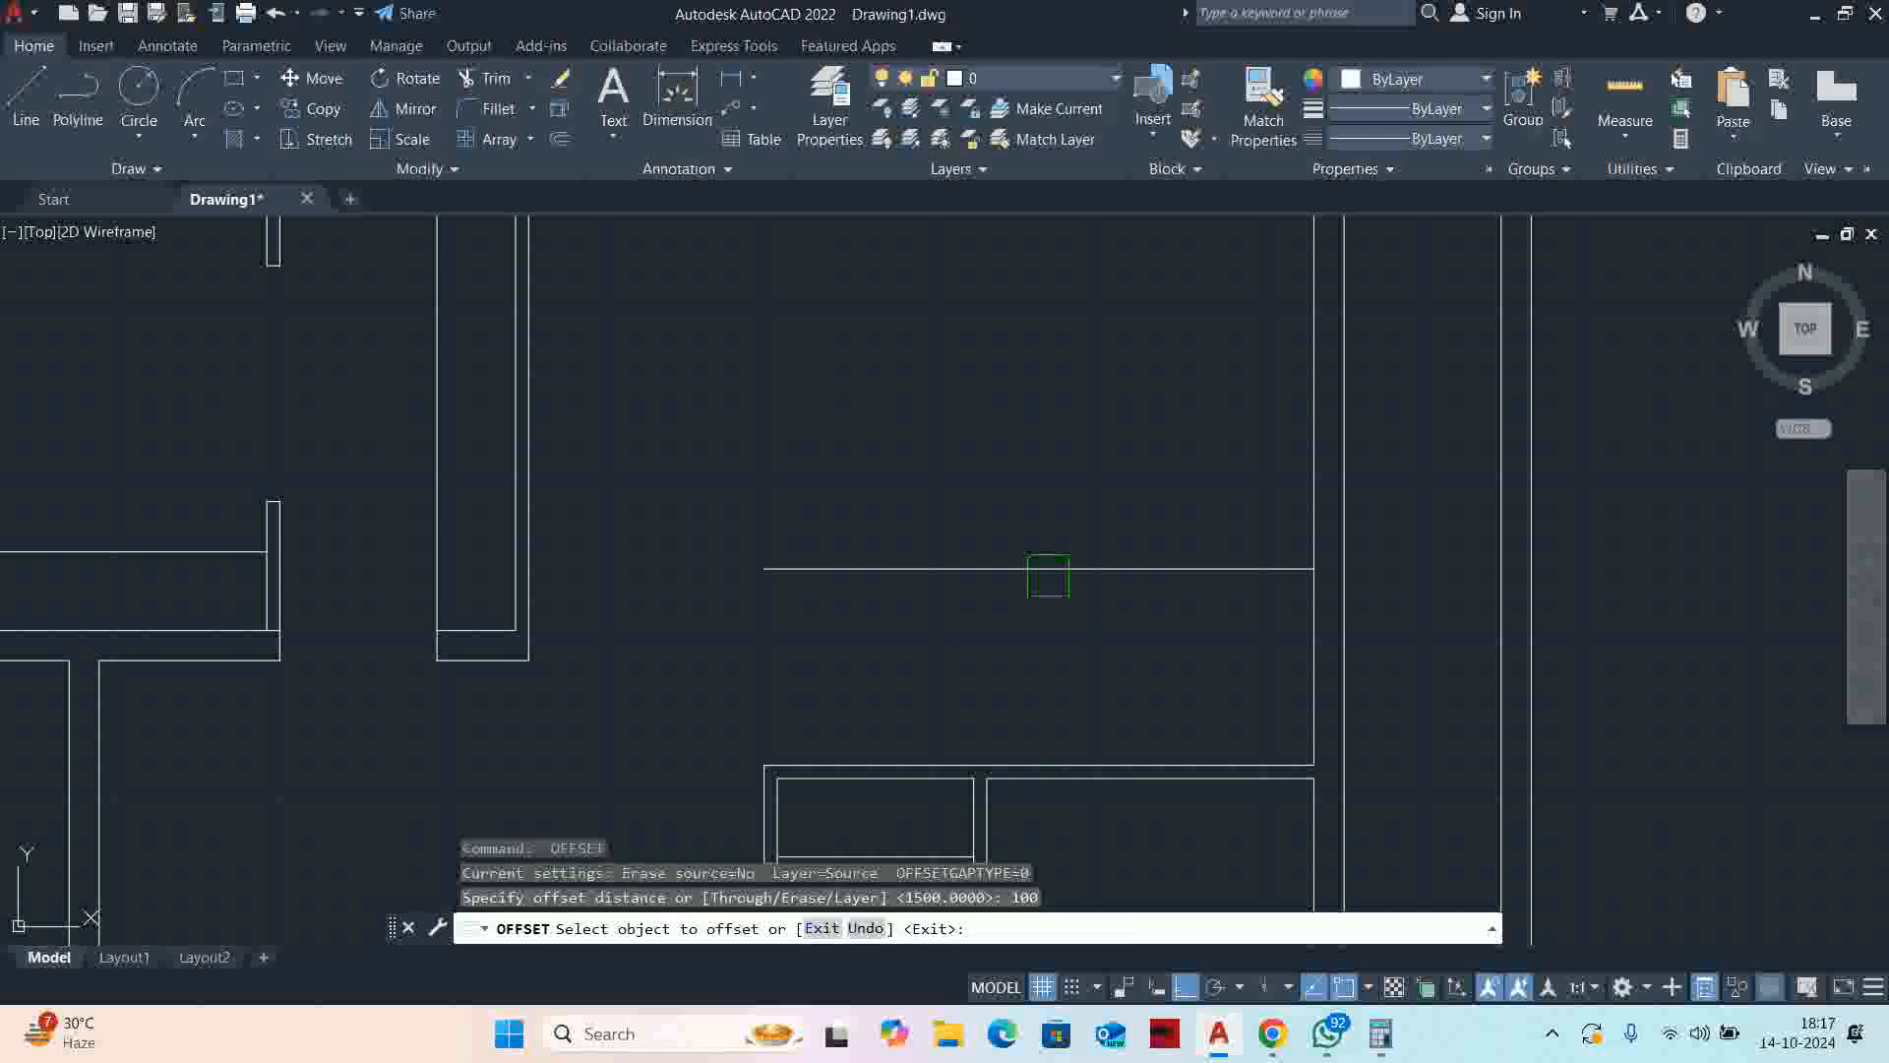
click(1046, 579)
click(1042, 490)
key(Escape)
key(Escape)
scroll(1044, 567, down, 3)
middle_drag(1049, 577, 1062, 453)
key(Escape)
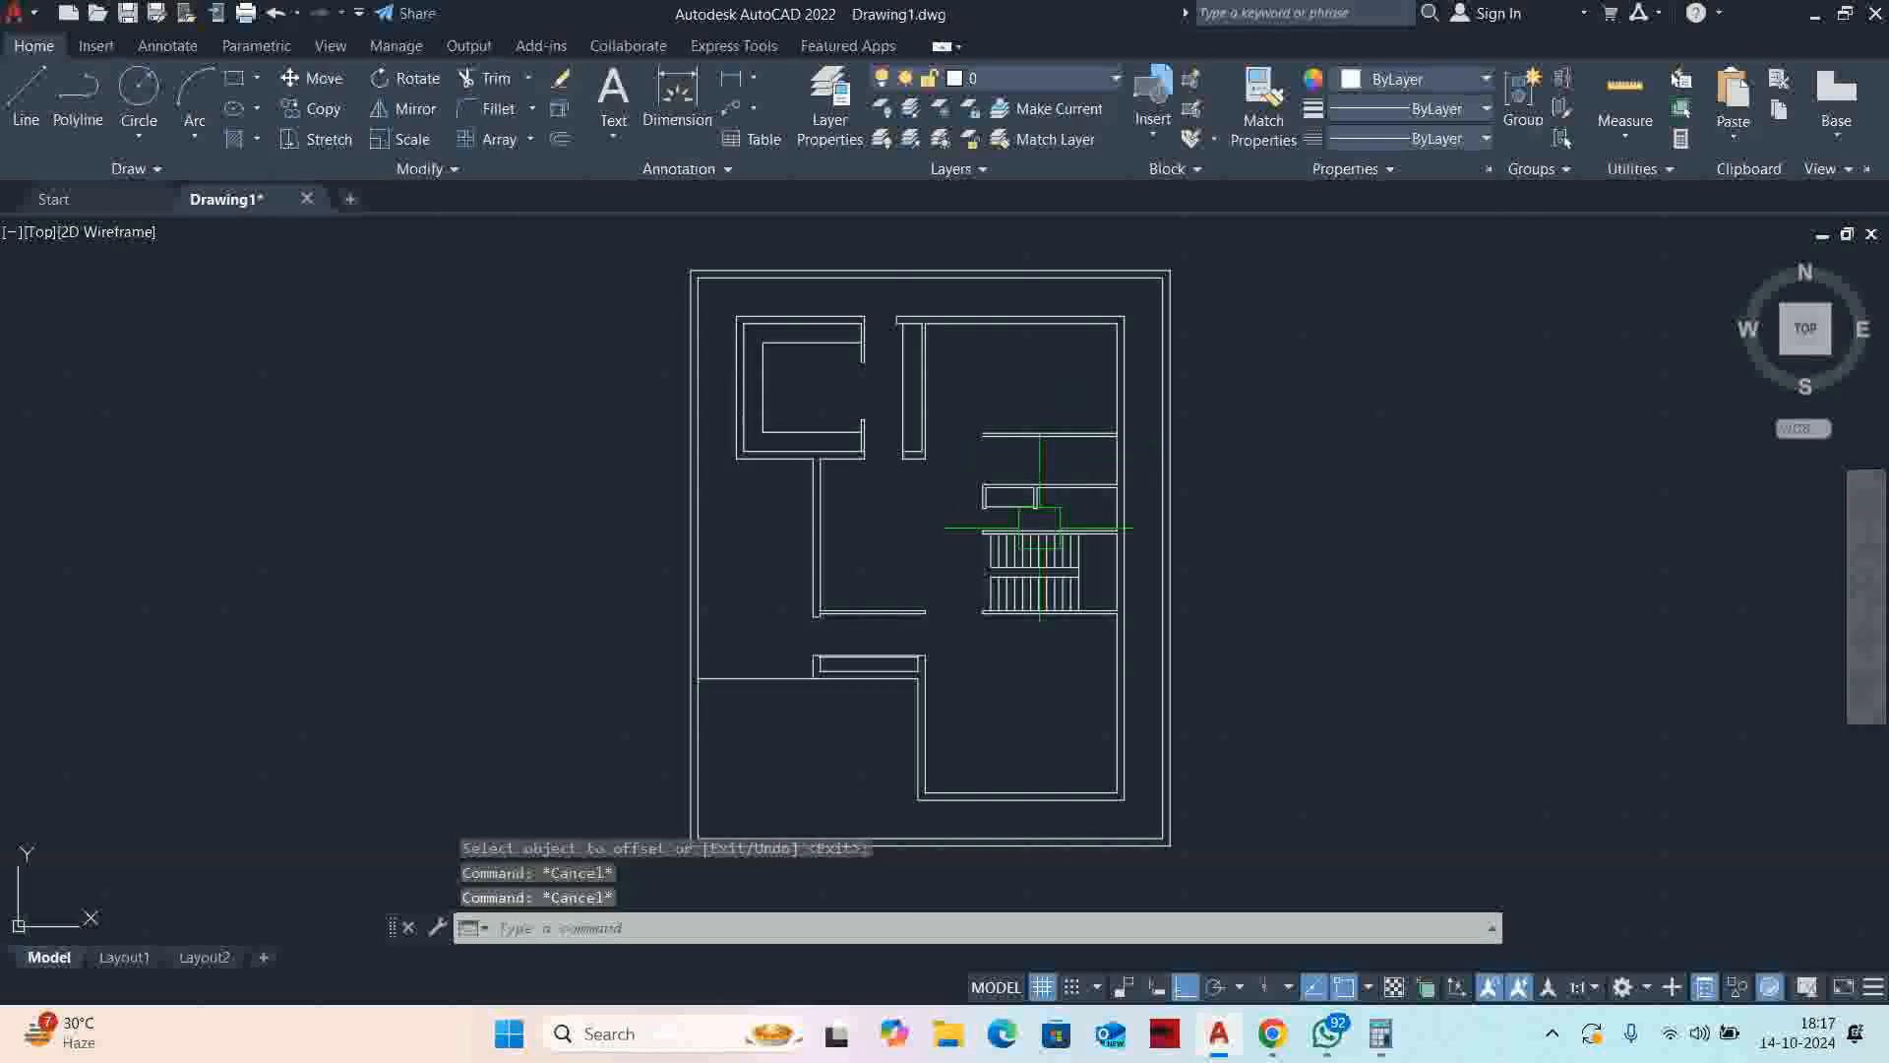
Check the distances around the new horizontal partition in the upper-right room
scroll(999, 556, up, 2)
middle_drag(993, 522, 1095, 581)
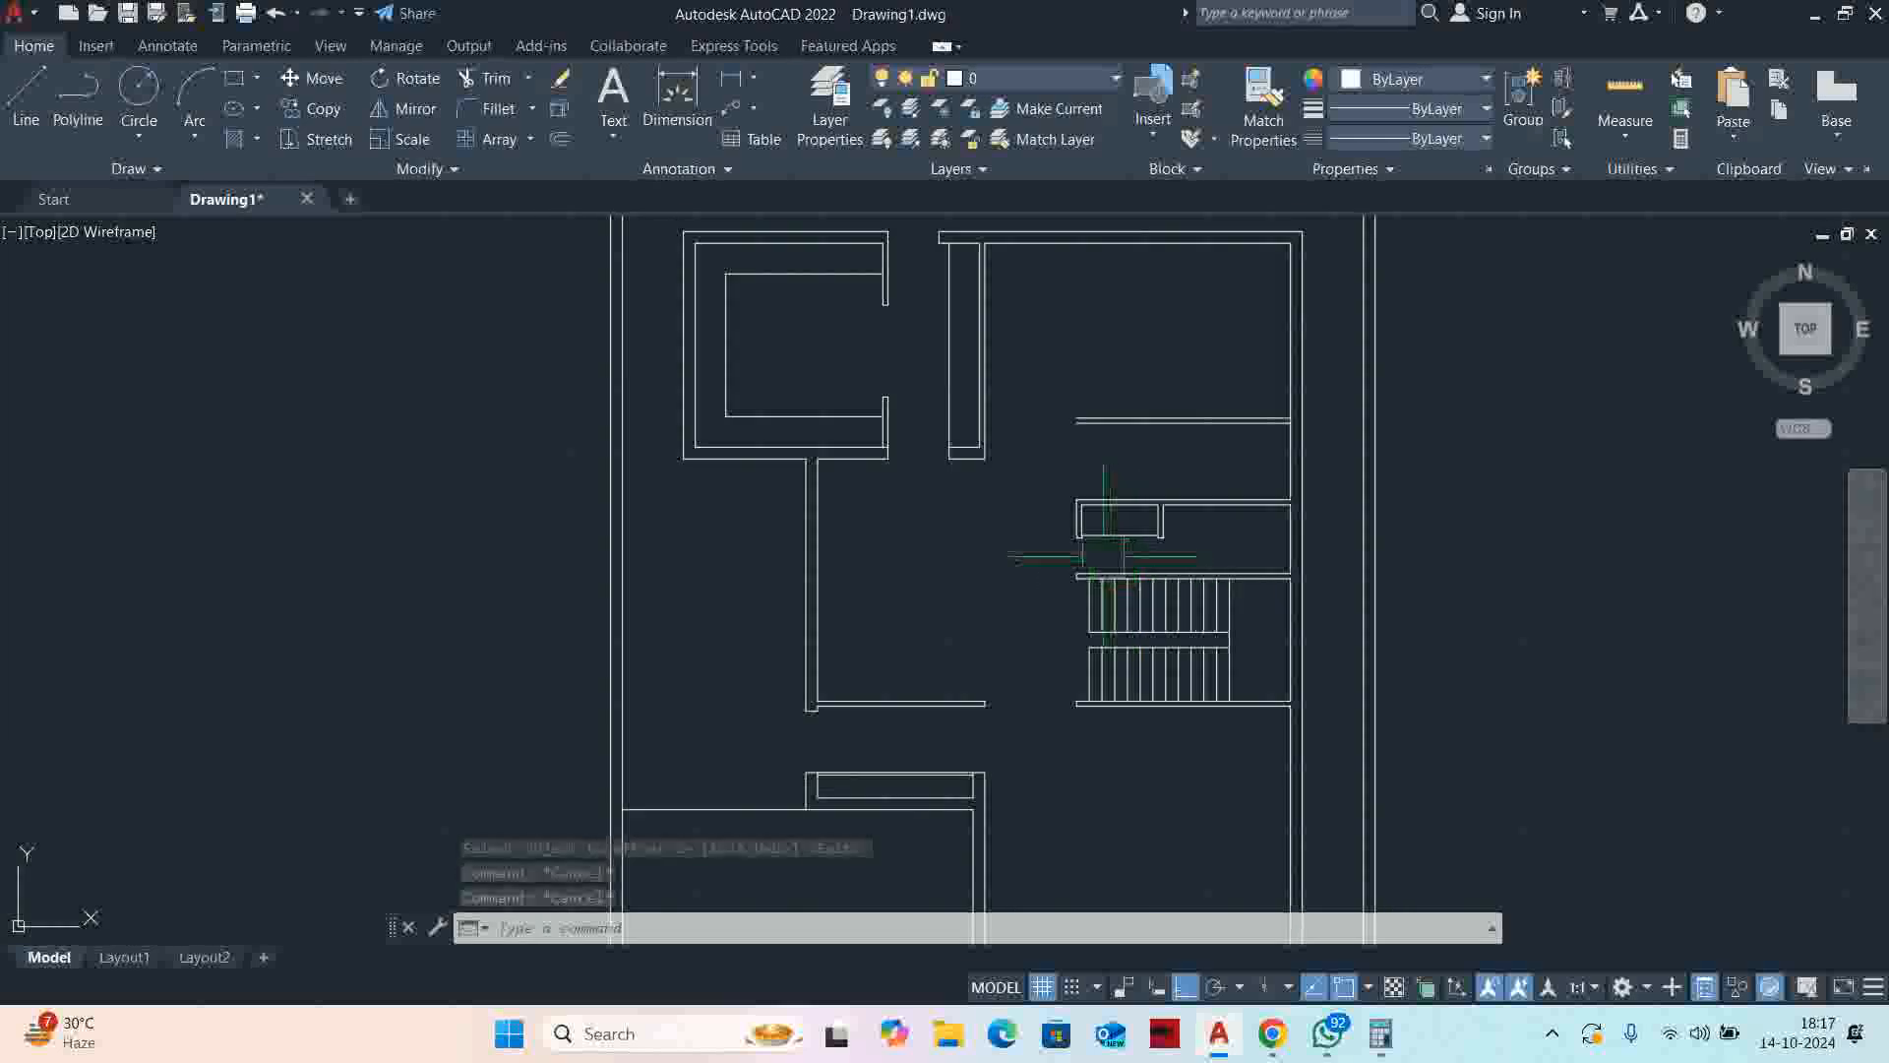
scroll(1164, 481, up, 2)
middle_drag(1164, 481, 1114, 698)
key(Escape)
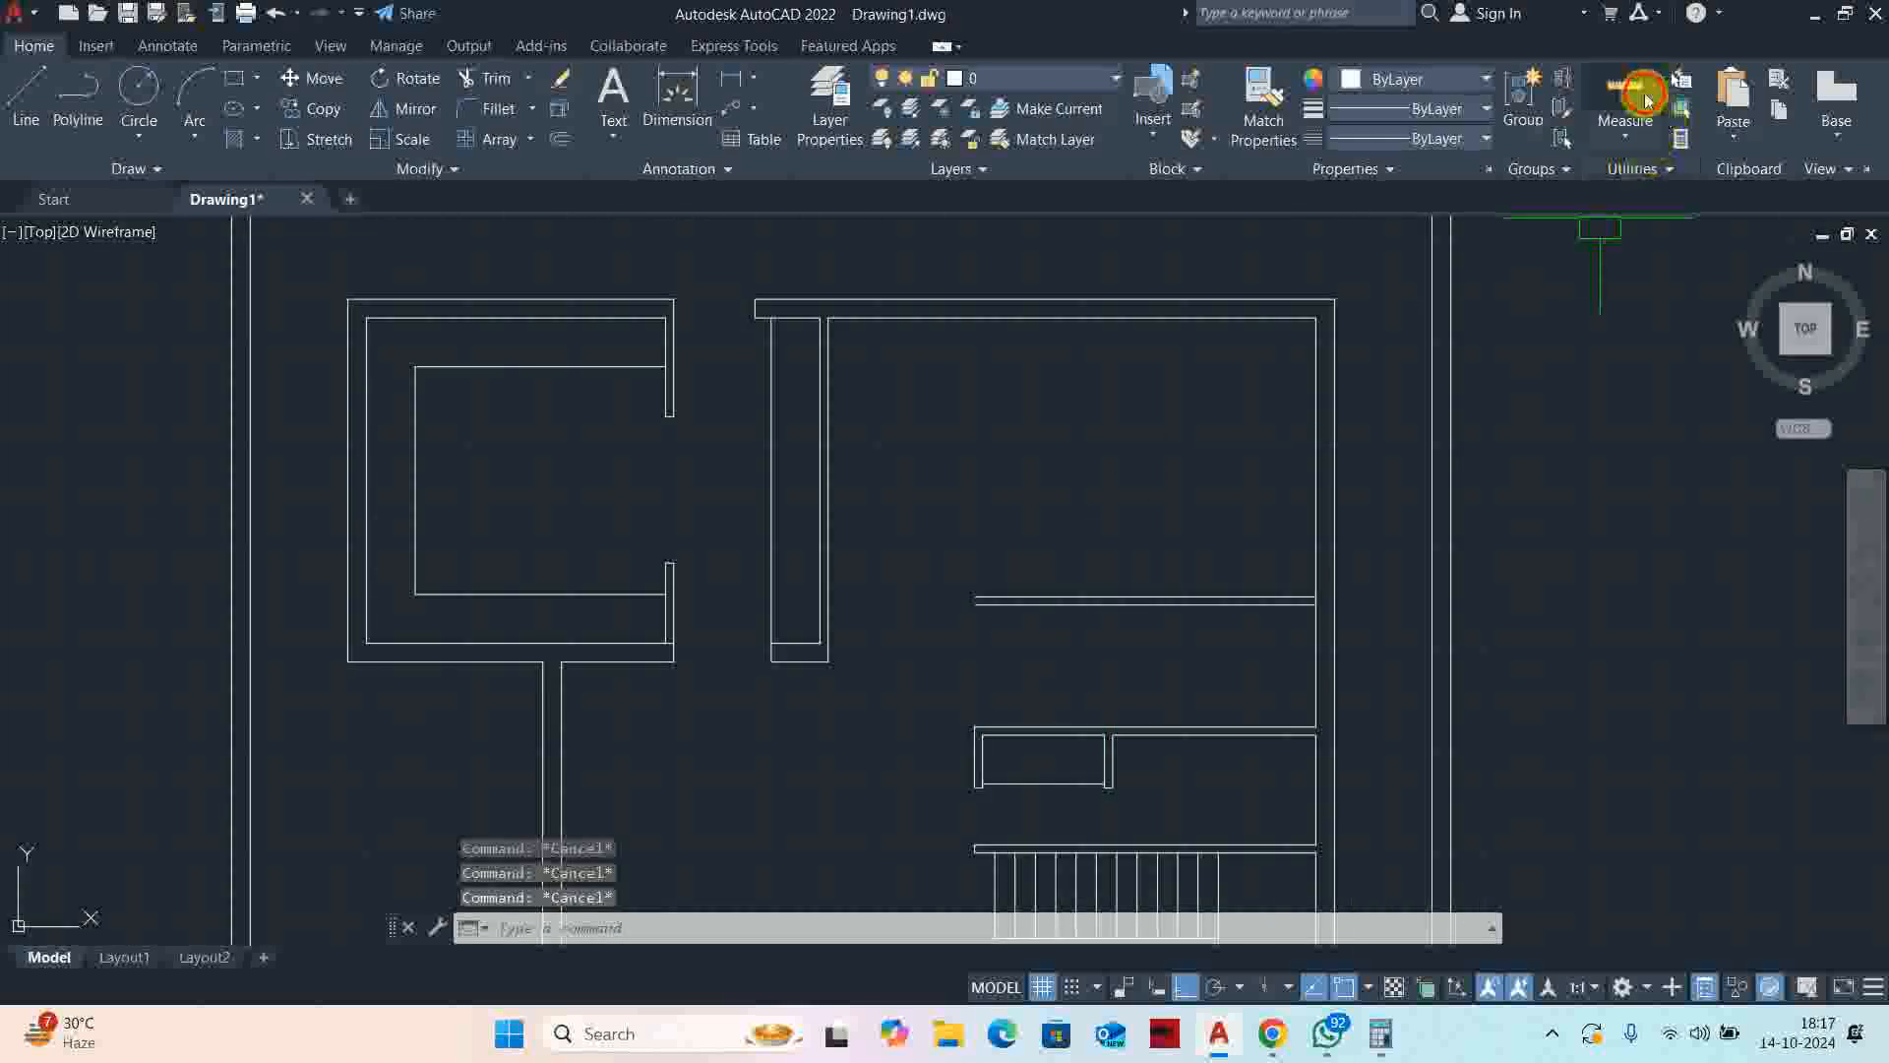
click(1625, 93)
key(Escape)
Trim the right wall's inner line between the new partition's two lines
scroll(1304, 615, up, 4)
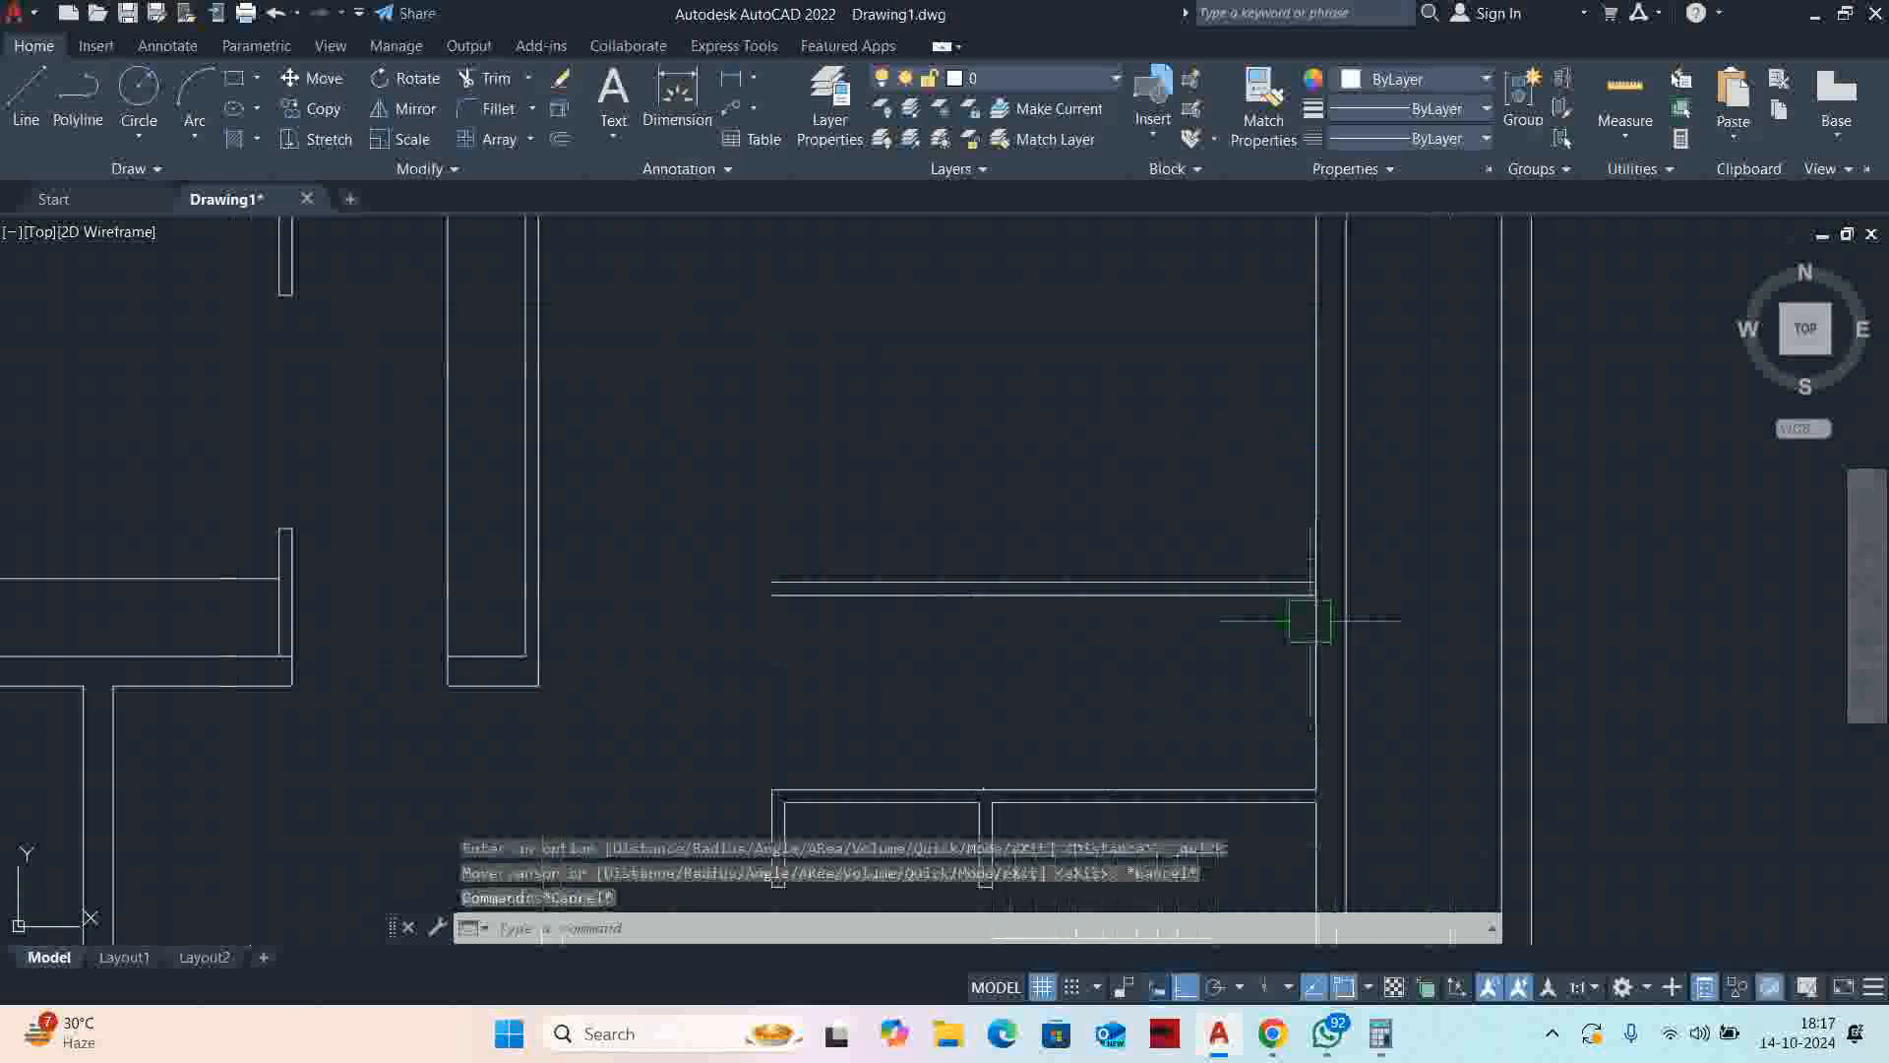
text(tr)
key(Return)
scroll(1316, 555, up, 2)
scroll(1062, 586, down, 5)
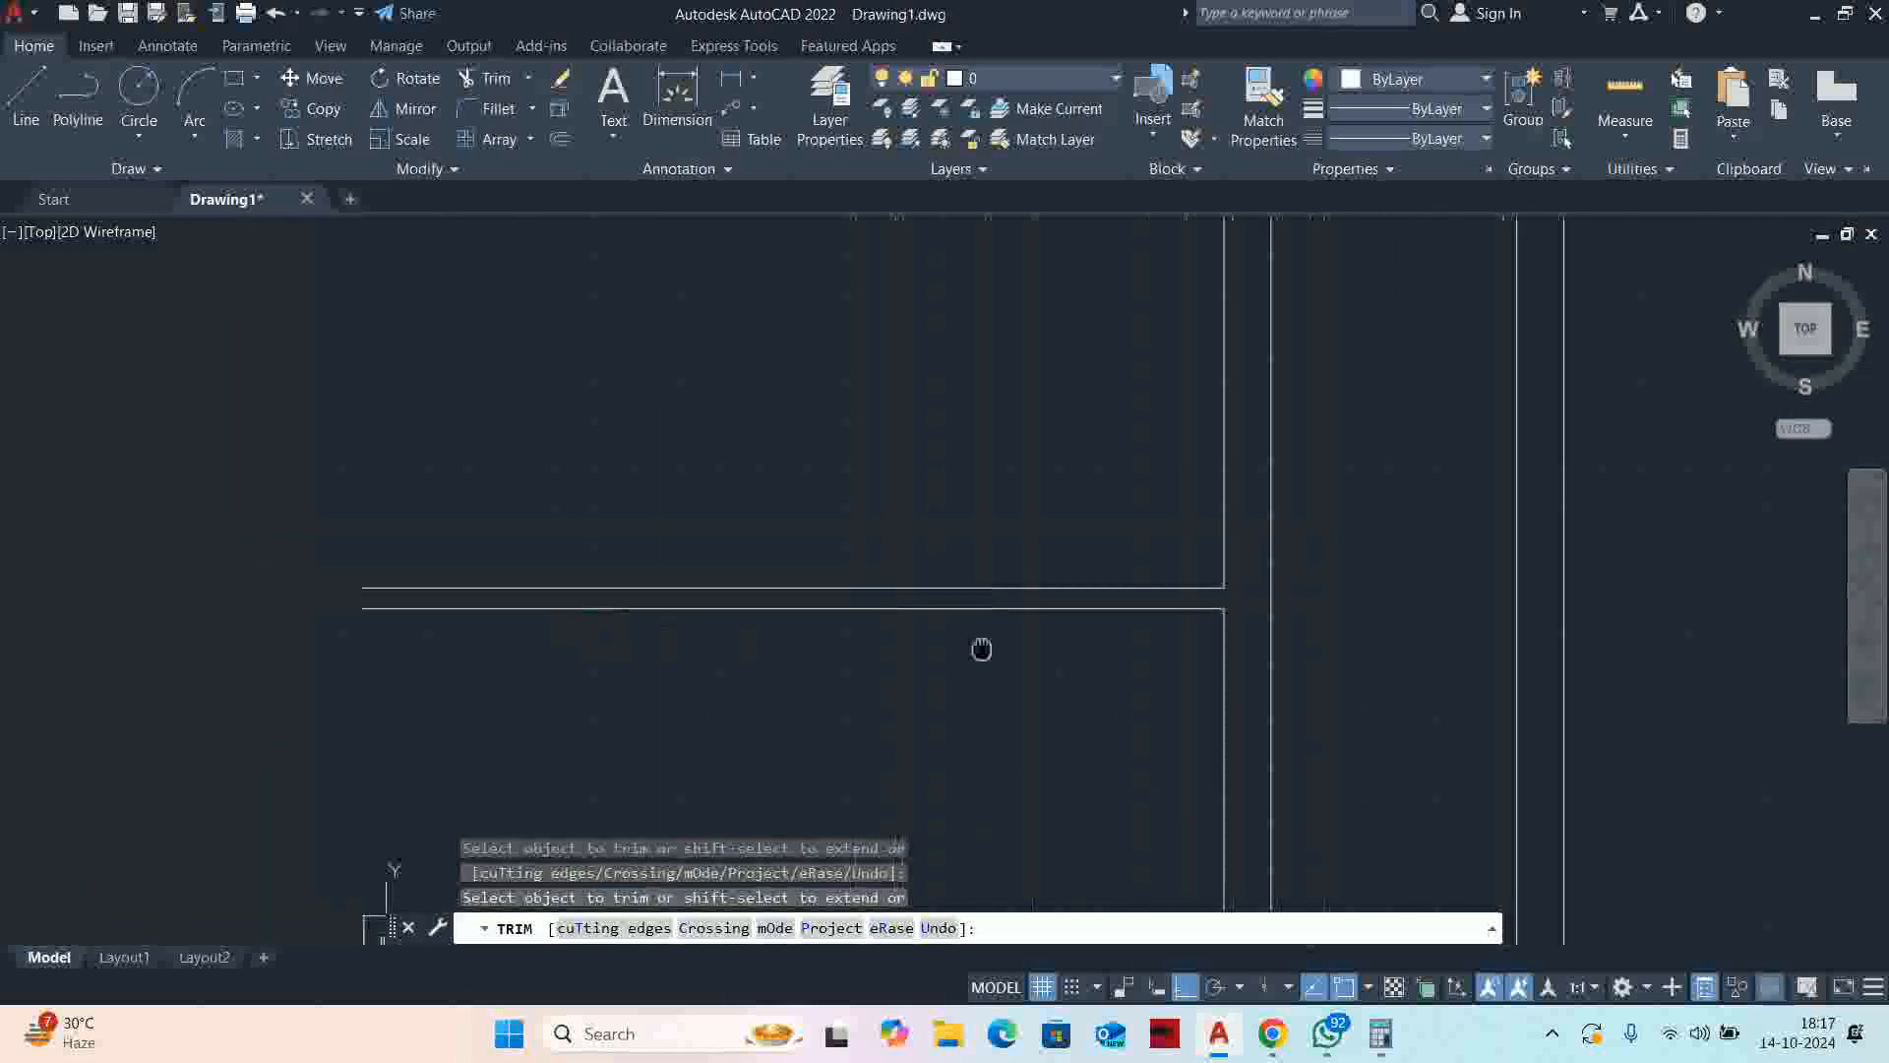
Extend the recess's left side wall lines up to the new partition and trim the corner junctions
scroll(1173, 590, up, 5)
shift+click(1216, 800)
shift+click(1220, 608)
shift+click(1253, 828)
scroll(1252, 472, up, 4)
click(1094, 336)
click(1096, 309)
click(1101, 404)
Extend both lines of the wall below the narrow strip rightward to the new side wall
scroll(1101, 405, down, 5)
middle_drag(909, 491, 1046, 587)
scroll(1043, 586, up, 5)
shift+click(901, 577)
shift+click(861, 497)
scroll(1297, 587, down, 2)
middle_drag(1297, 587, 1105, 662)
key(Escape)
Try offsetting the narrow strip's right wall line 1200 to the right, and erase the copy
text(o)
key(Return)
text(12)
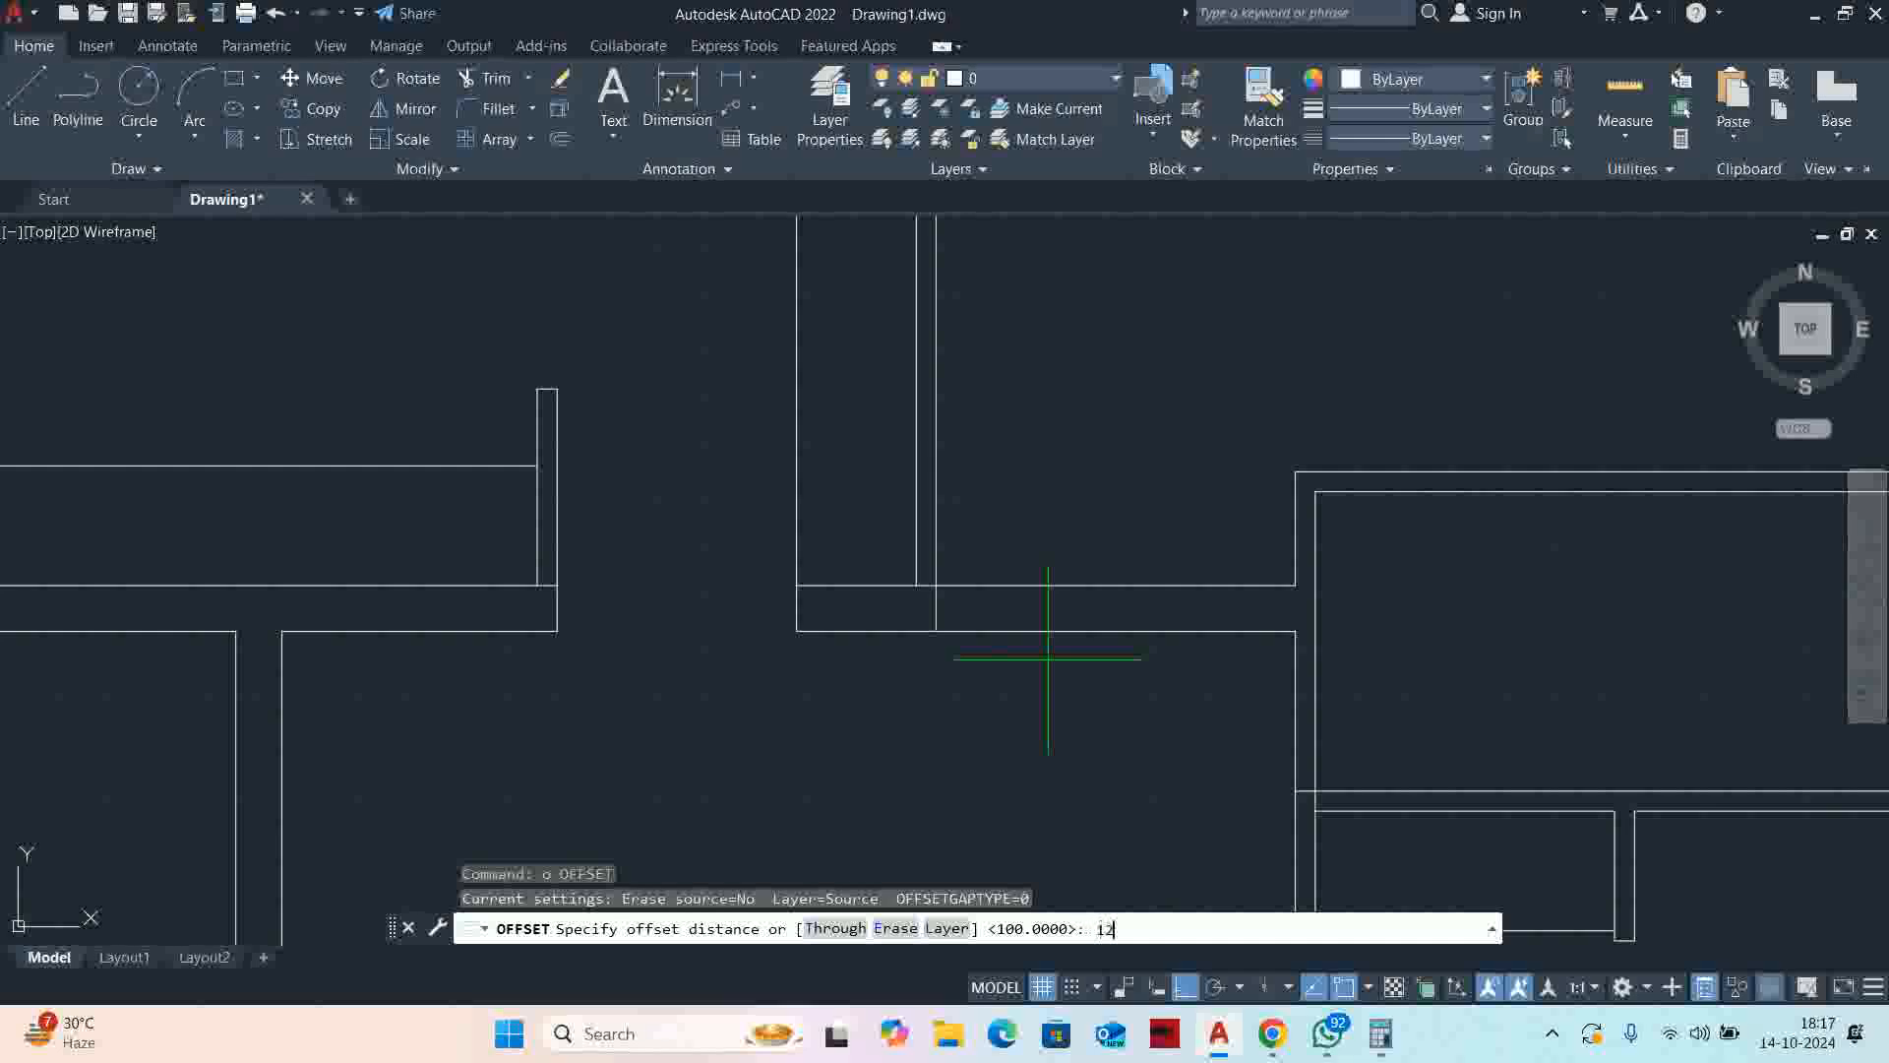
text(00)
key(Return)
click(936, 561)
click(1105, 527)
key(Escape)
scroll(1235, 589, up, 3)
middle_drag(1235, 576, 1213, 584)
click(1114, 492)
key(Delete)
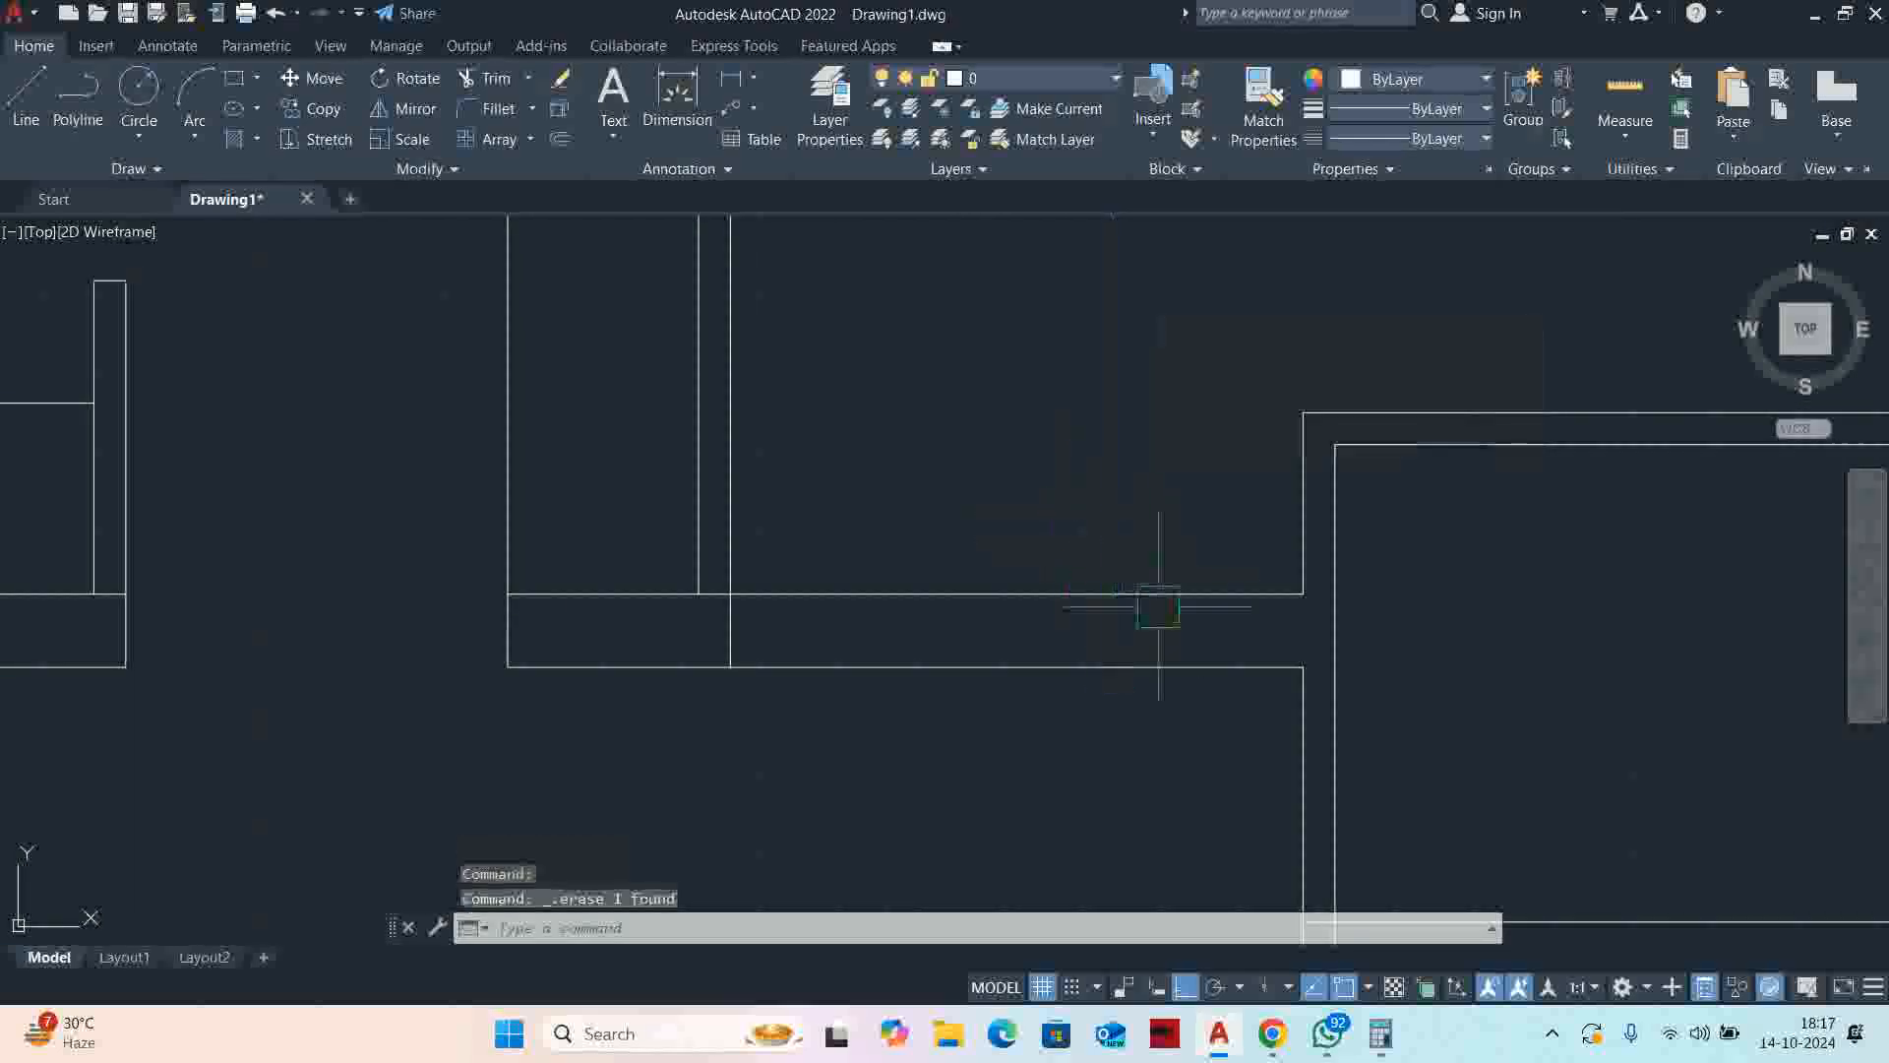
Offset the new side wall's outer line 1200 to the left to mark the opening's edge
text(o)
key(Return)
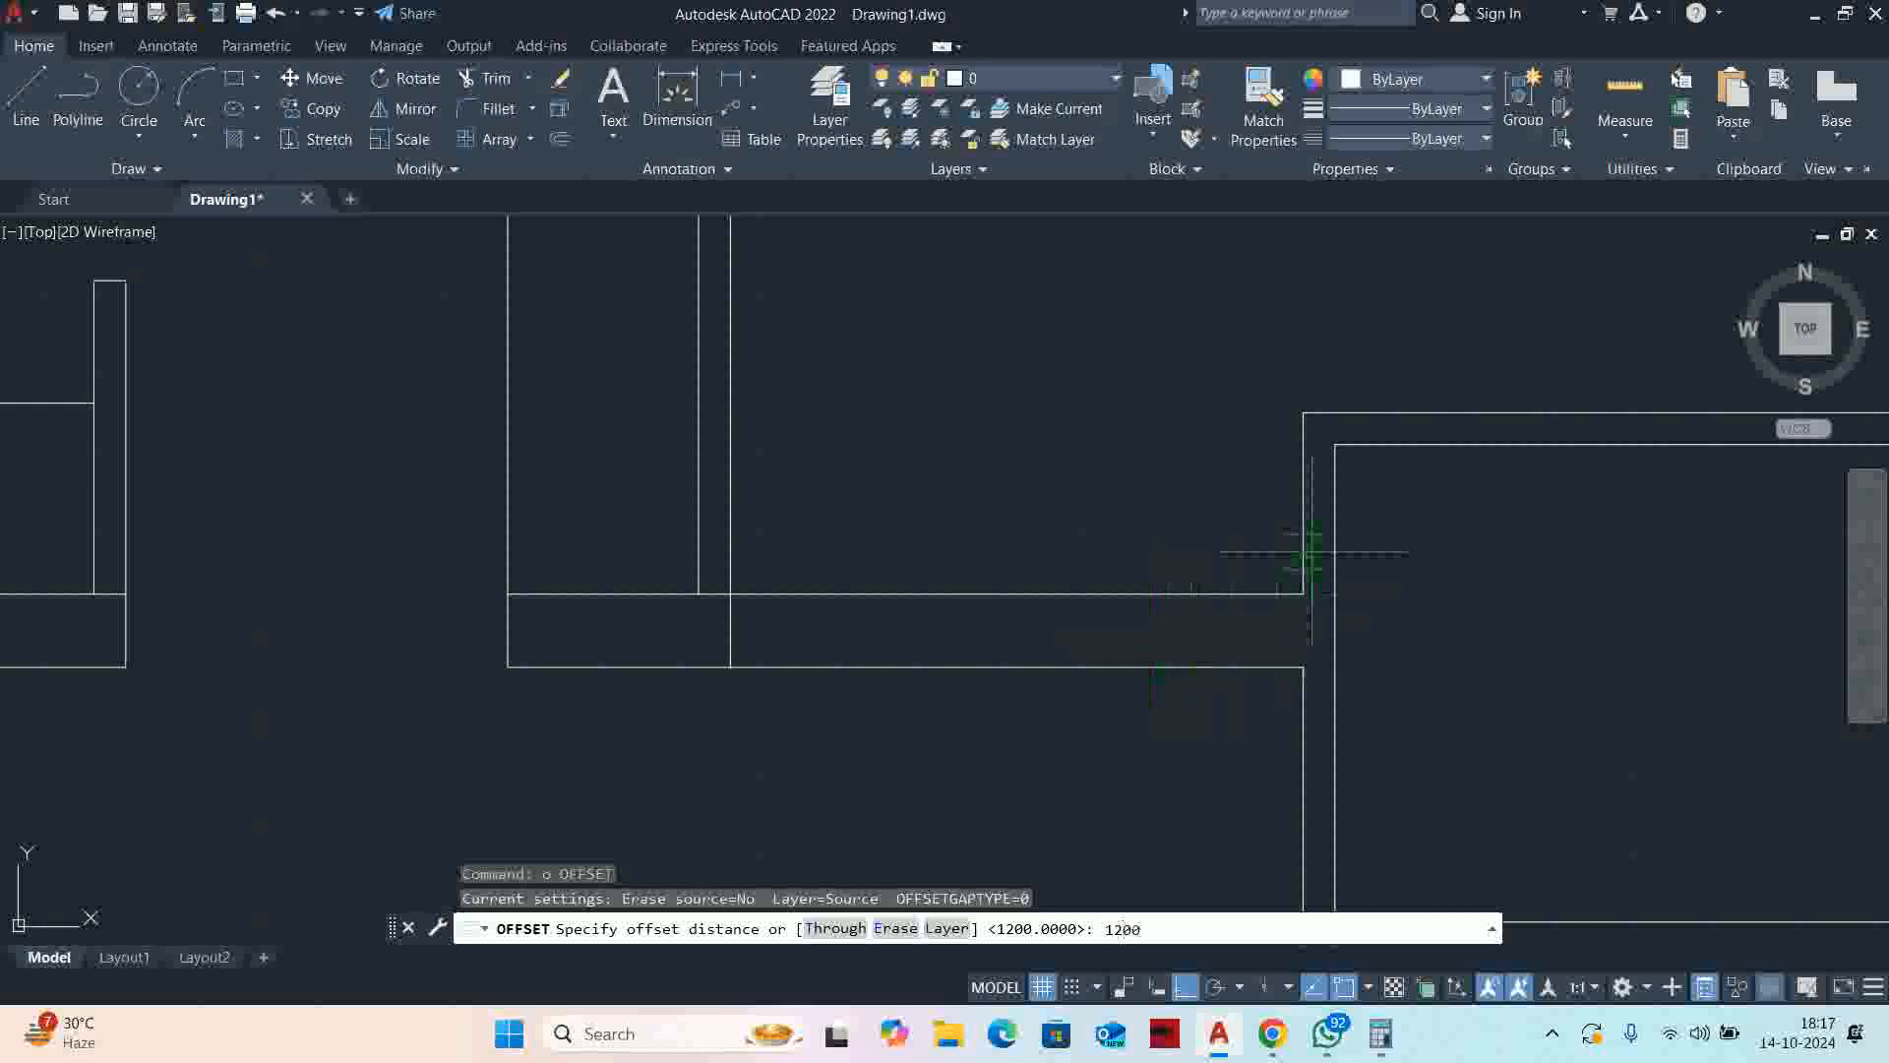
key(Return)
click(1303, 531)
click(926, 518)
key(Escape)
key(Escape)
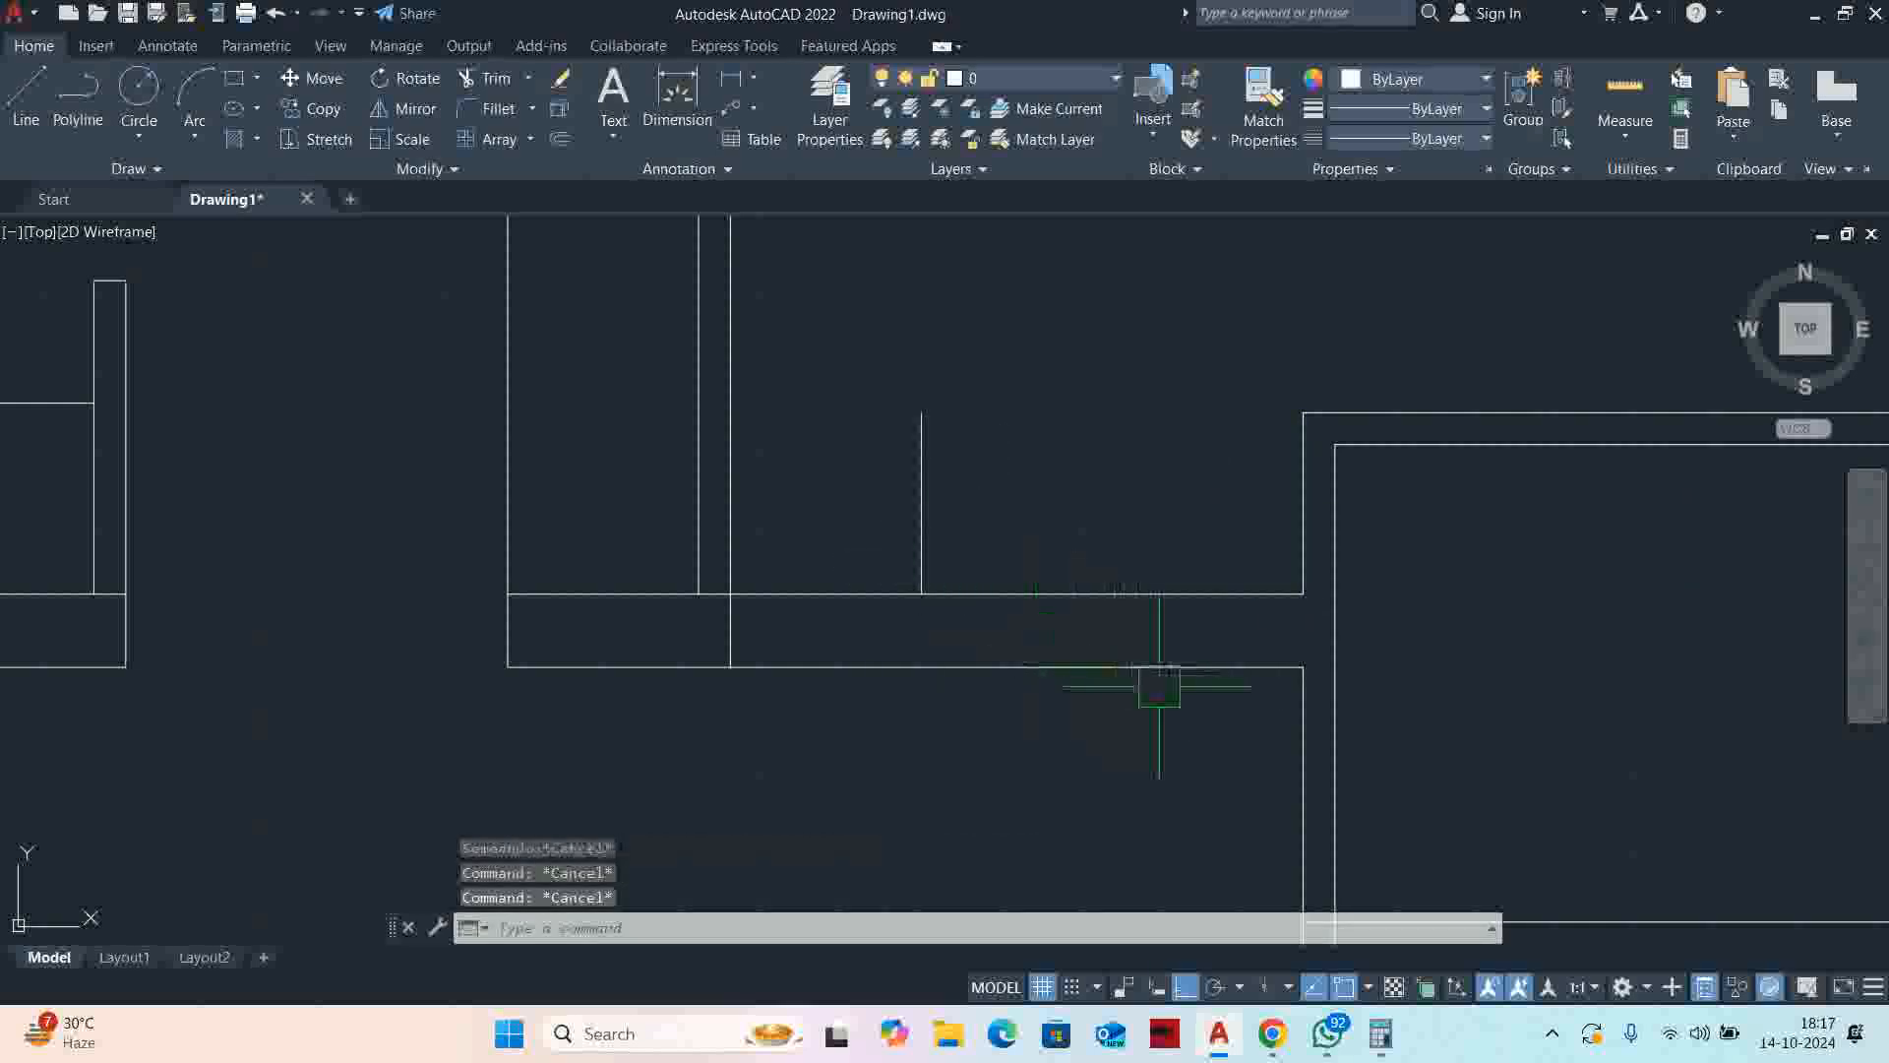
Join the two collinear segments of the new side wall's outer line
text(j)
key(Return)
click(1324, 752)
key(Escape)
key(Return)
click(1311, 747)
click(1313, 554)
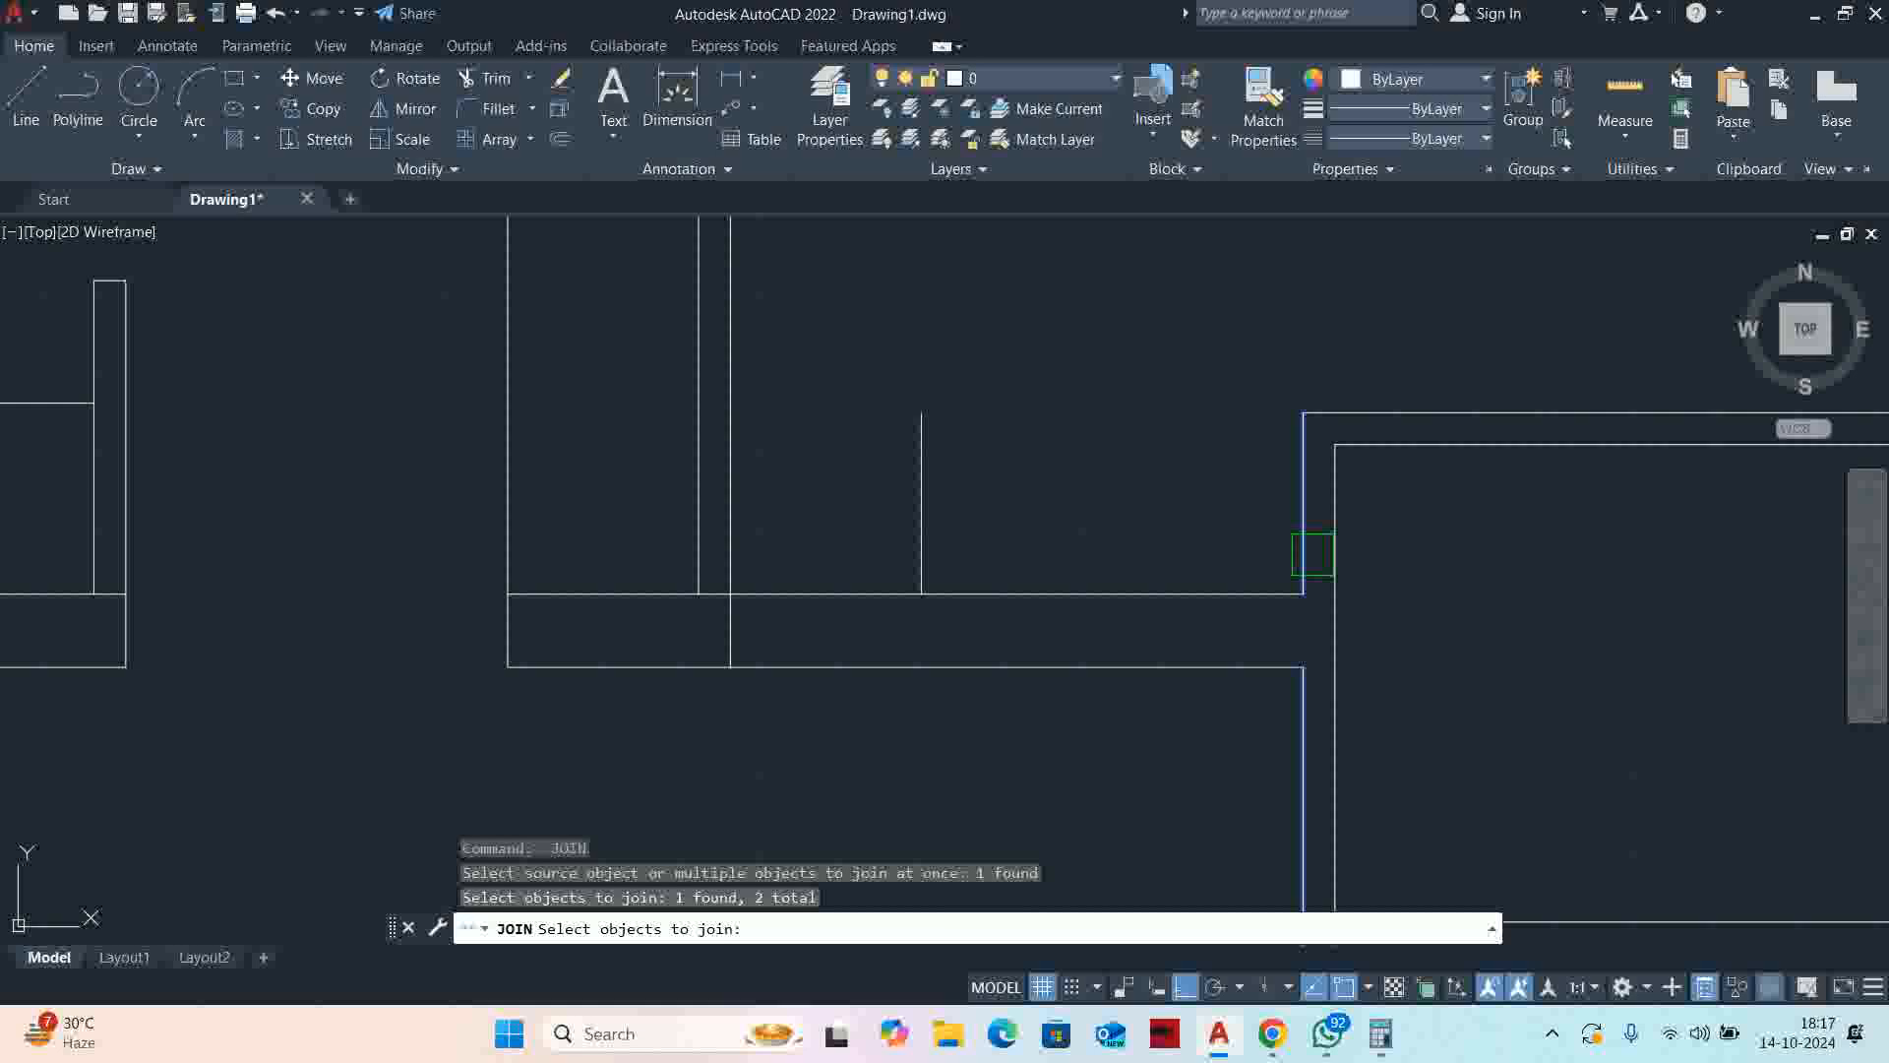
key(Escape)
key(Escape)
key(Escape)
Extend the opening's edge line down across the wall, trim its upper excess and trim the wall lines across the 1200 opening
text(ex)
key(Return)
drag(976, 529, 848, 532)
shift+click(923, 553)
shift+click(1024, 590)
shift+click(1051, 669)
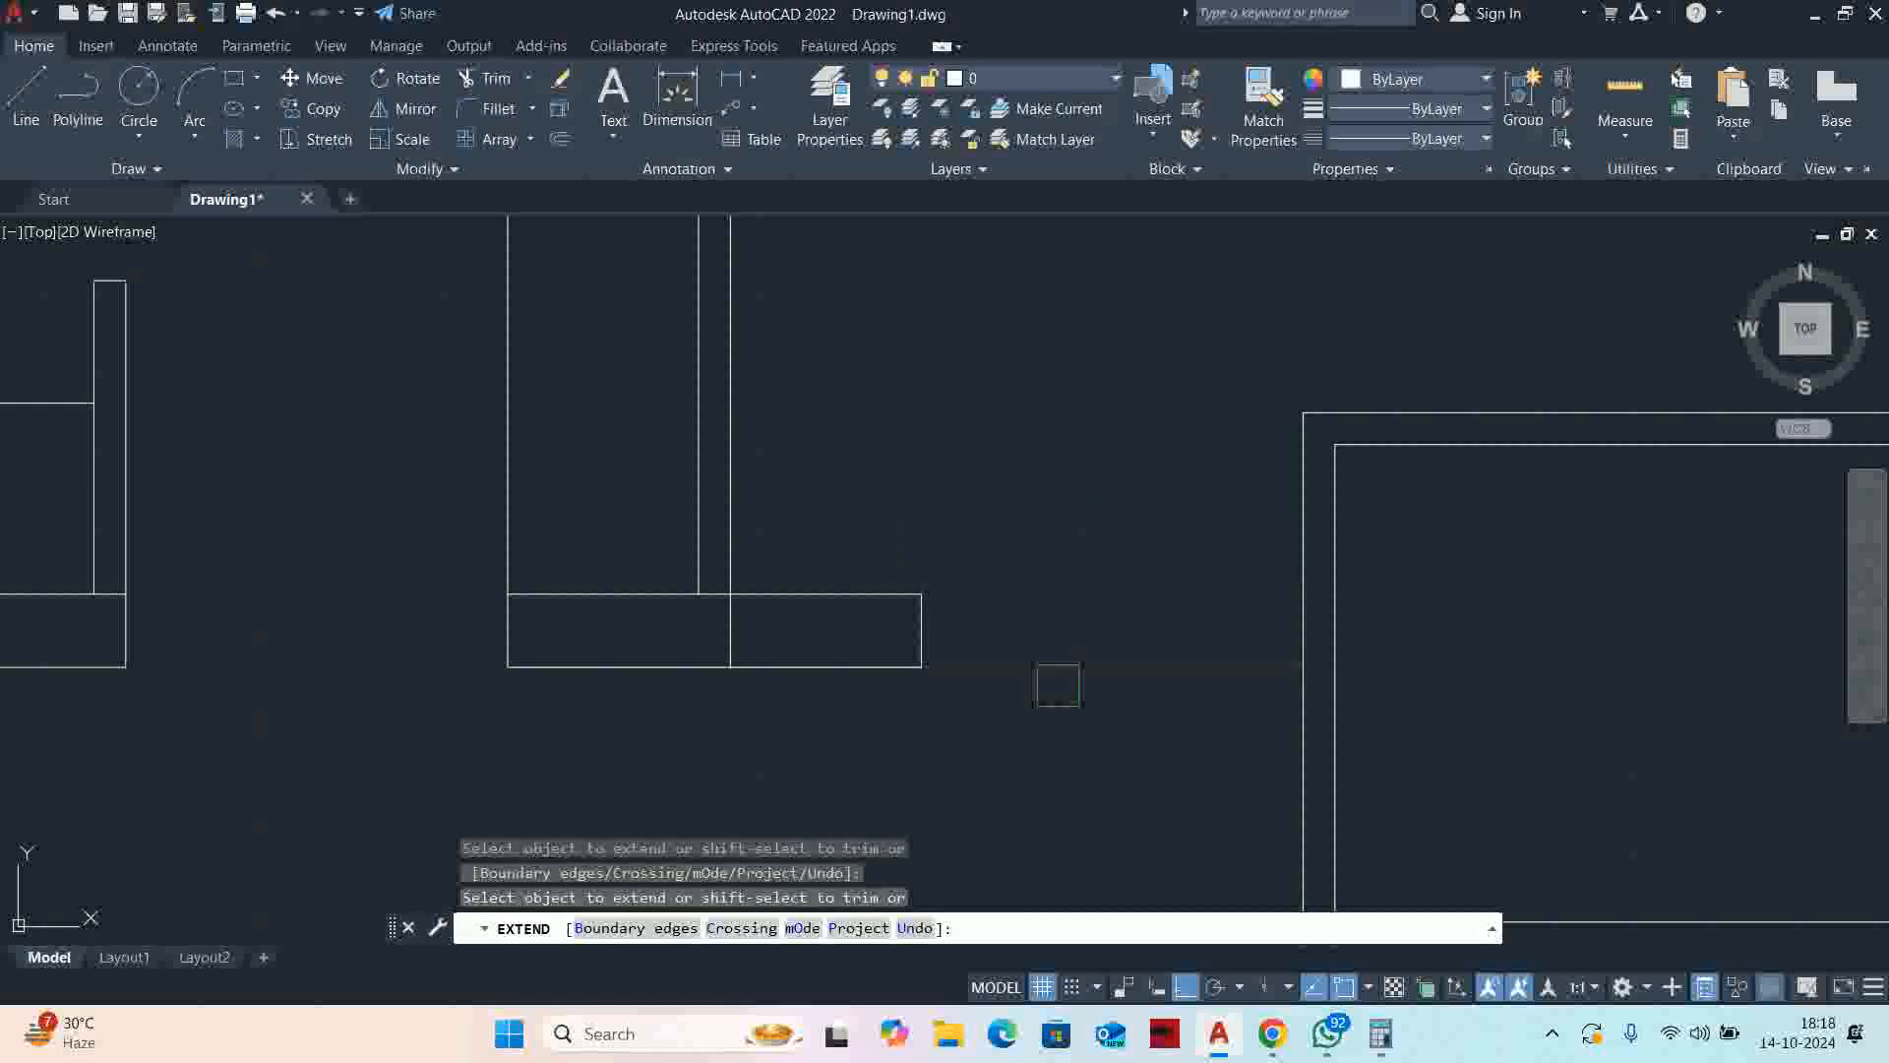
scroll(694, 645, up, 3)
scroll(696, 579, down, 8)
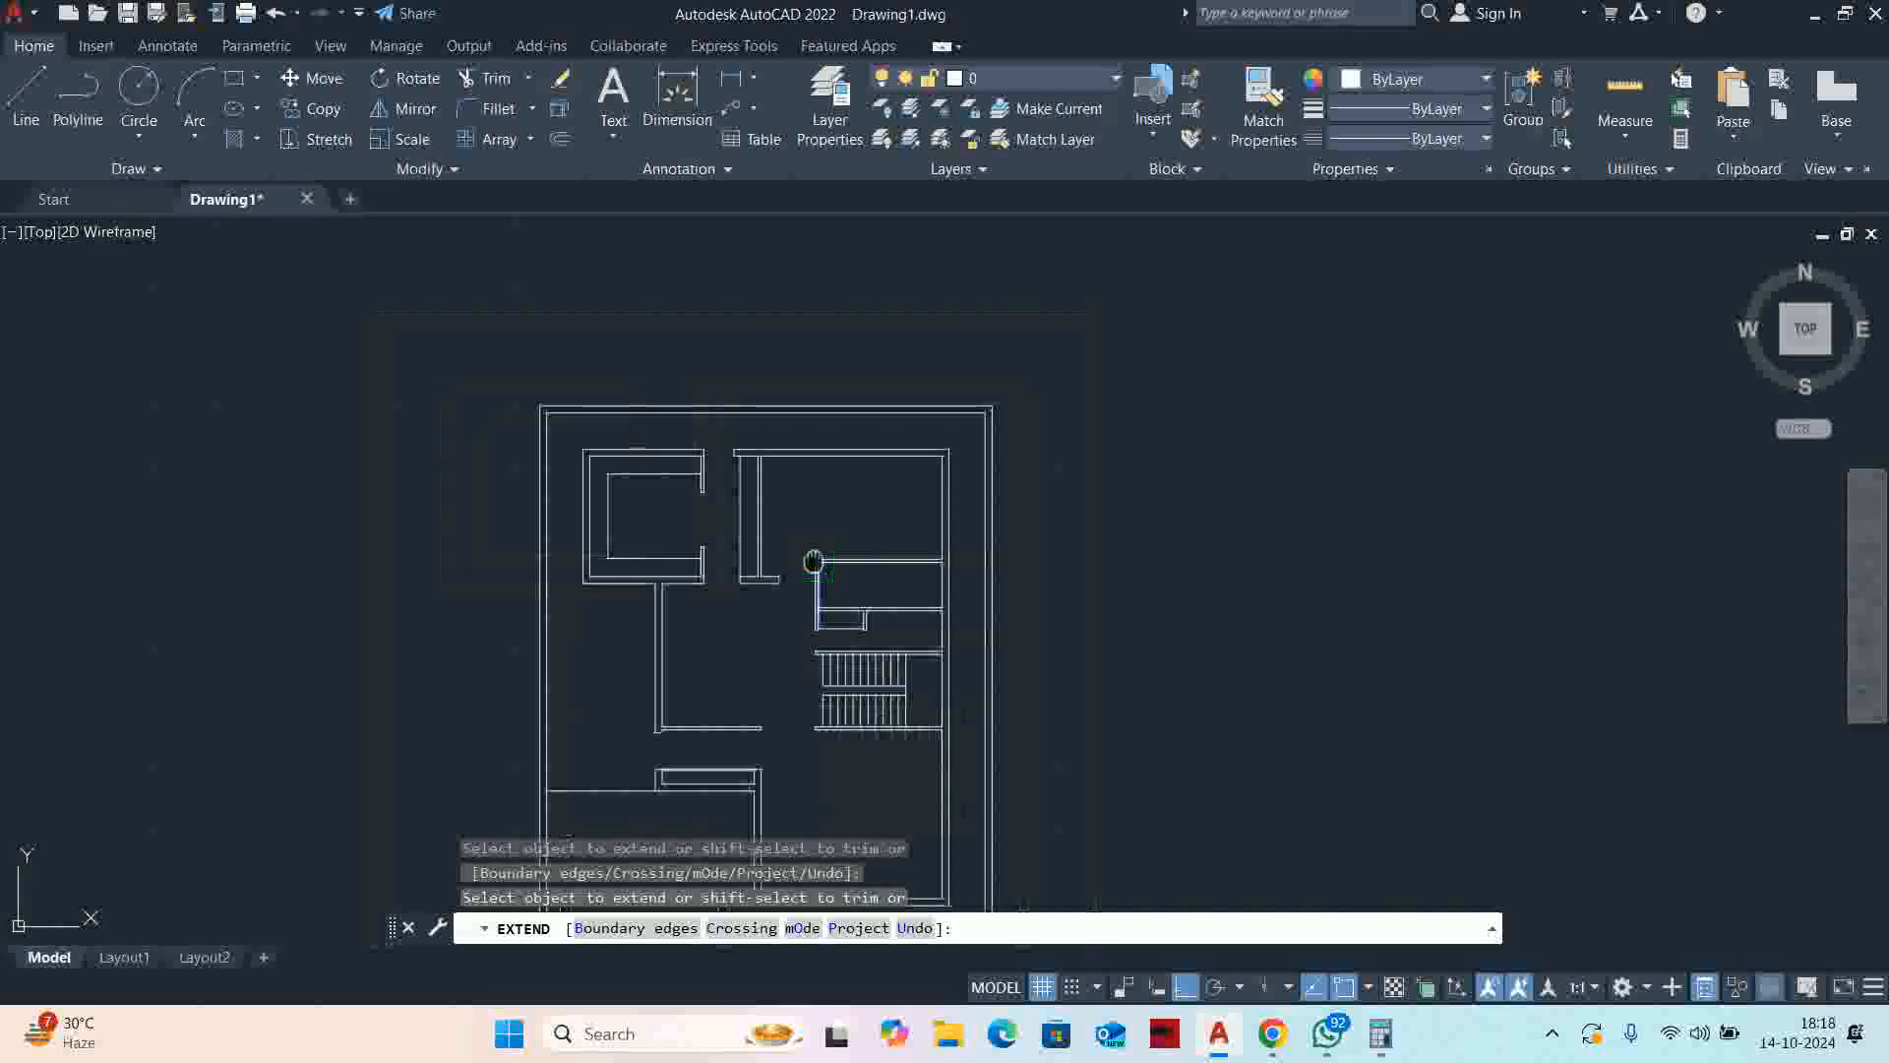
scroll(793, 586, up, 4)
key(Escape)
key(Escape)
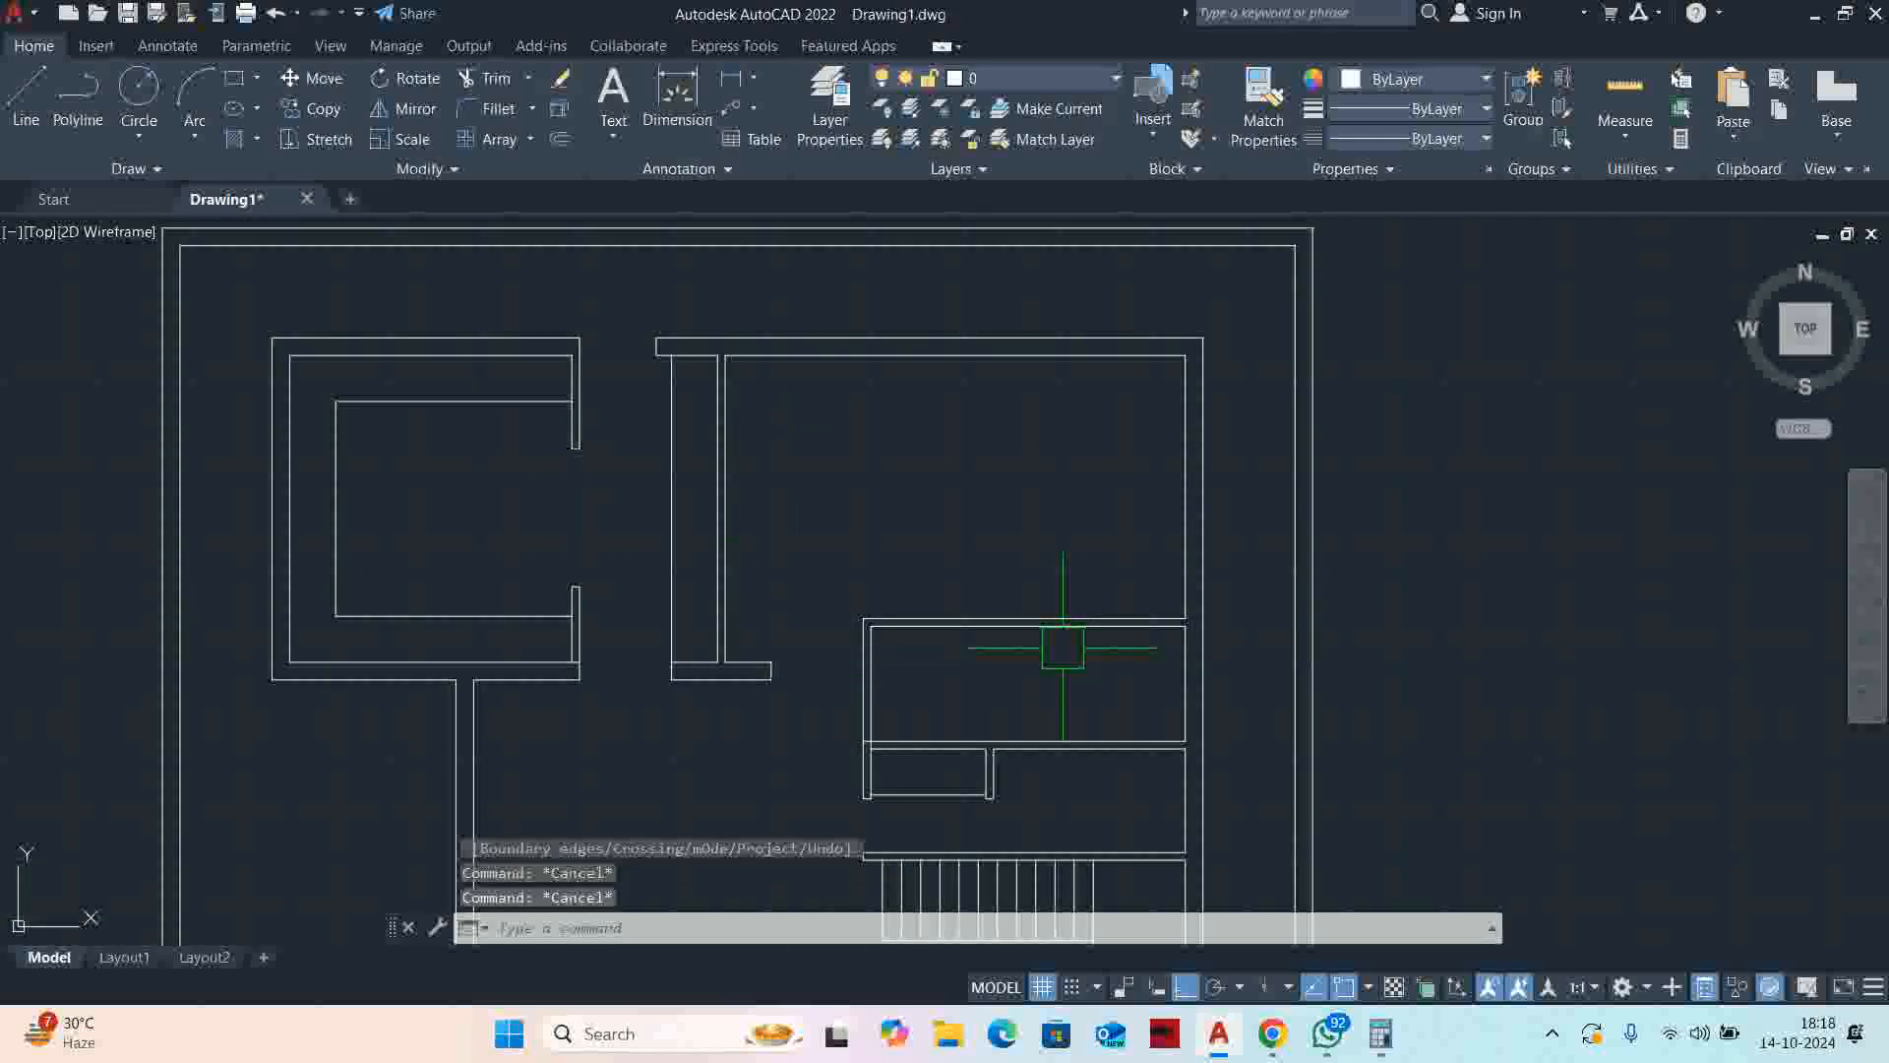
key(Escape)
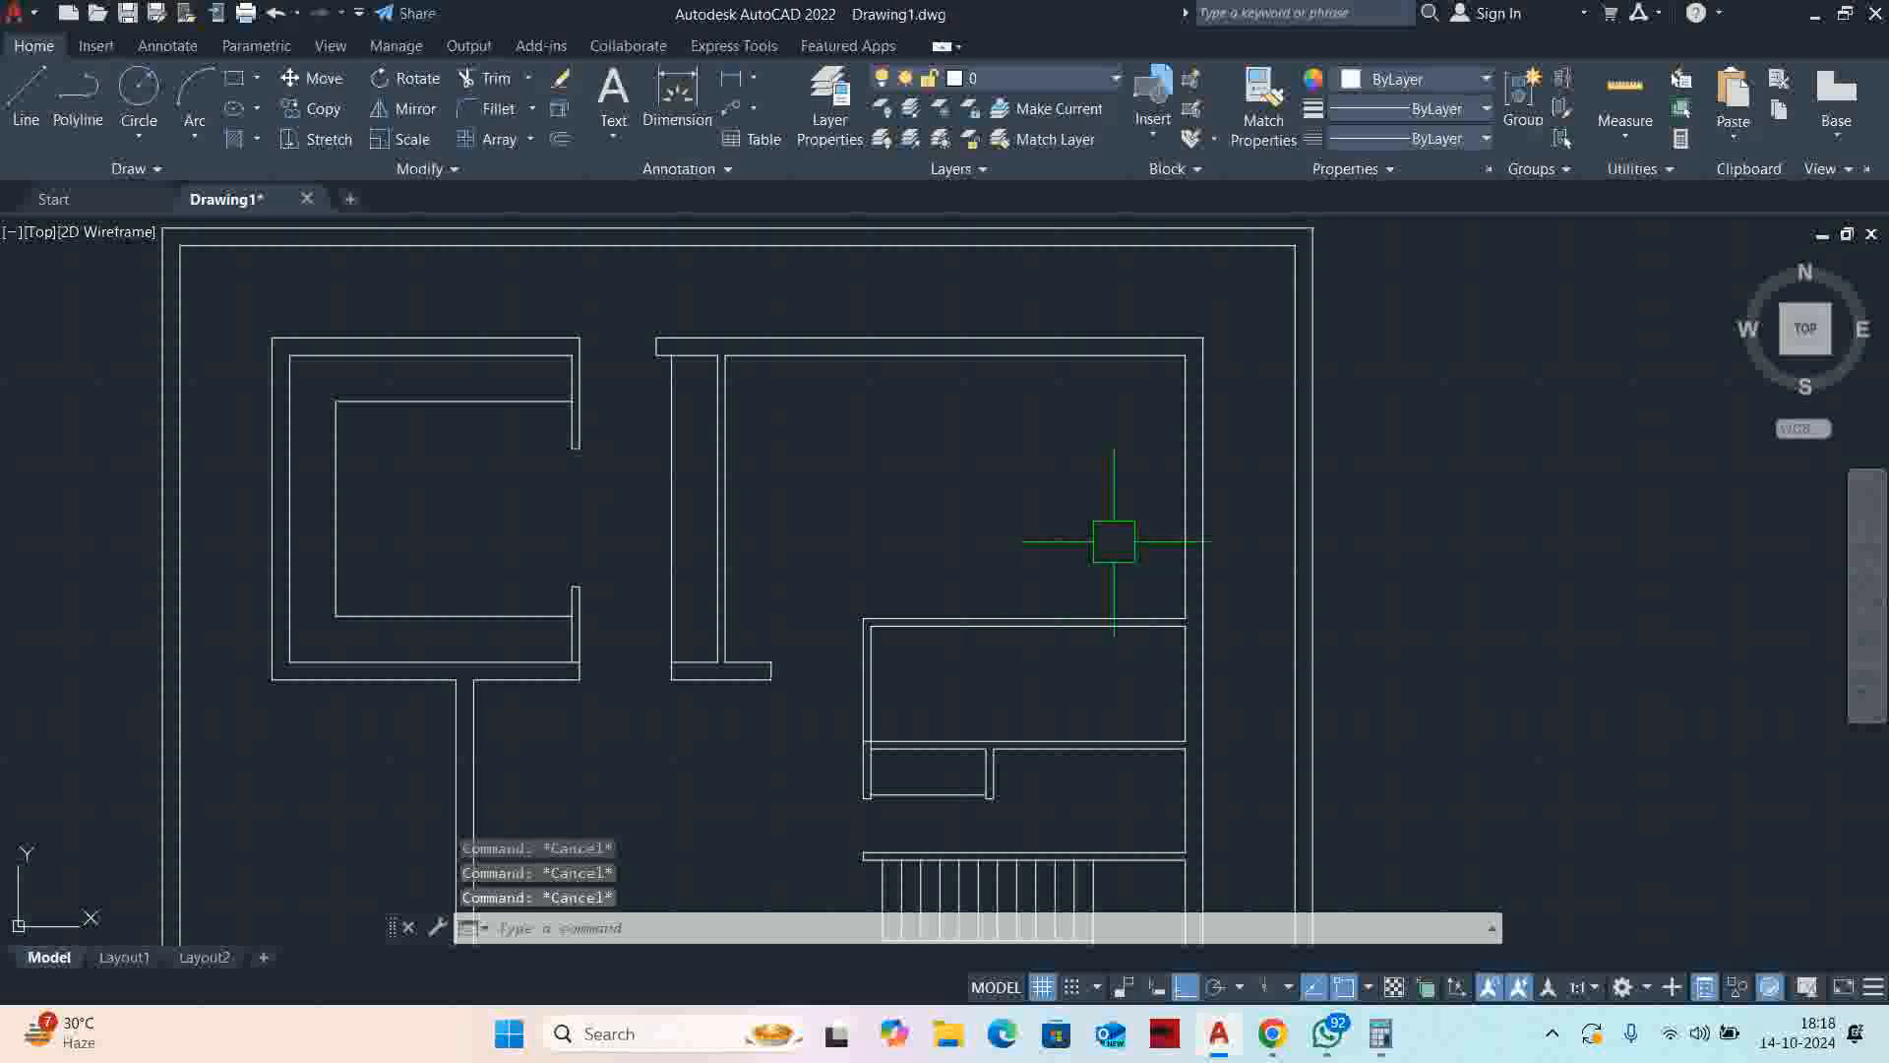
Measure the width and depth of the upper-right room
middle_drag(1050, 549, 1065, 569)
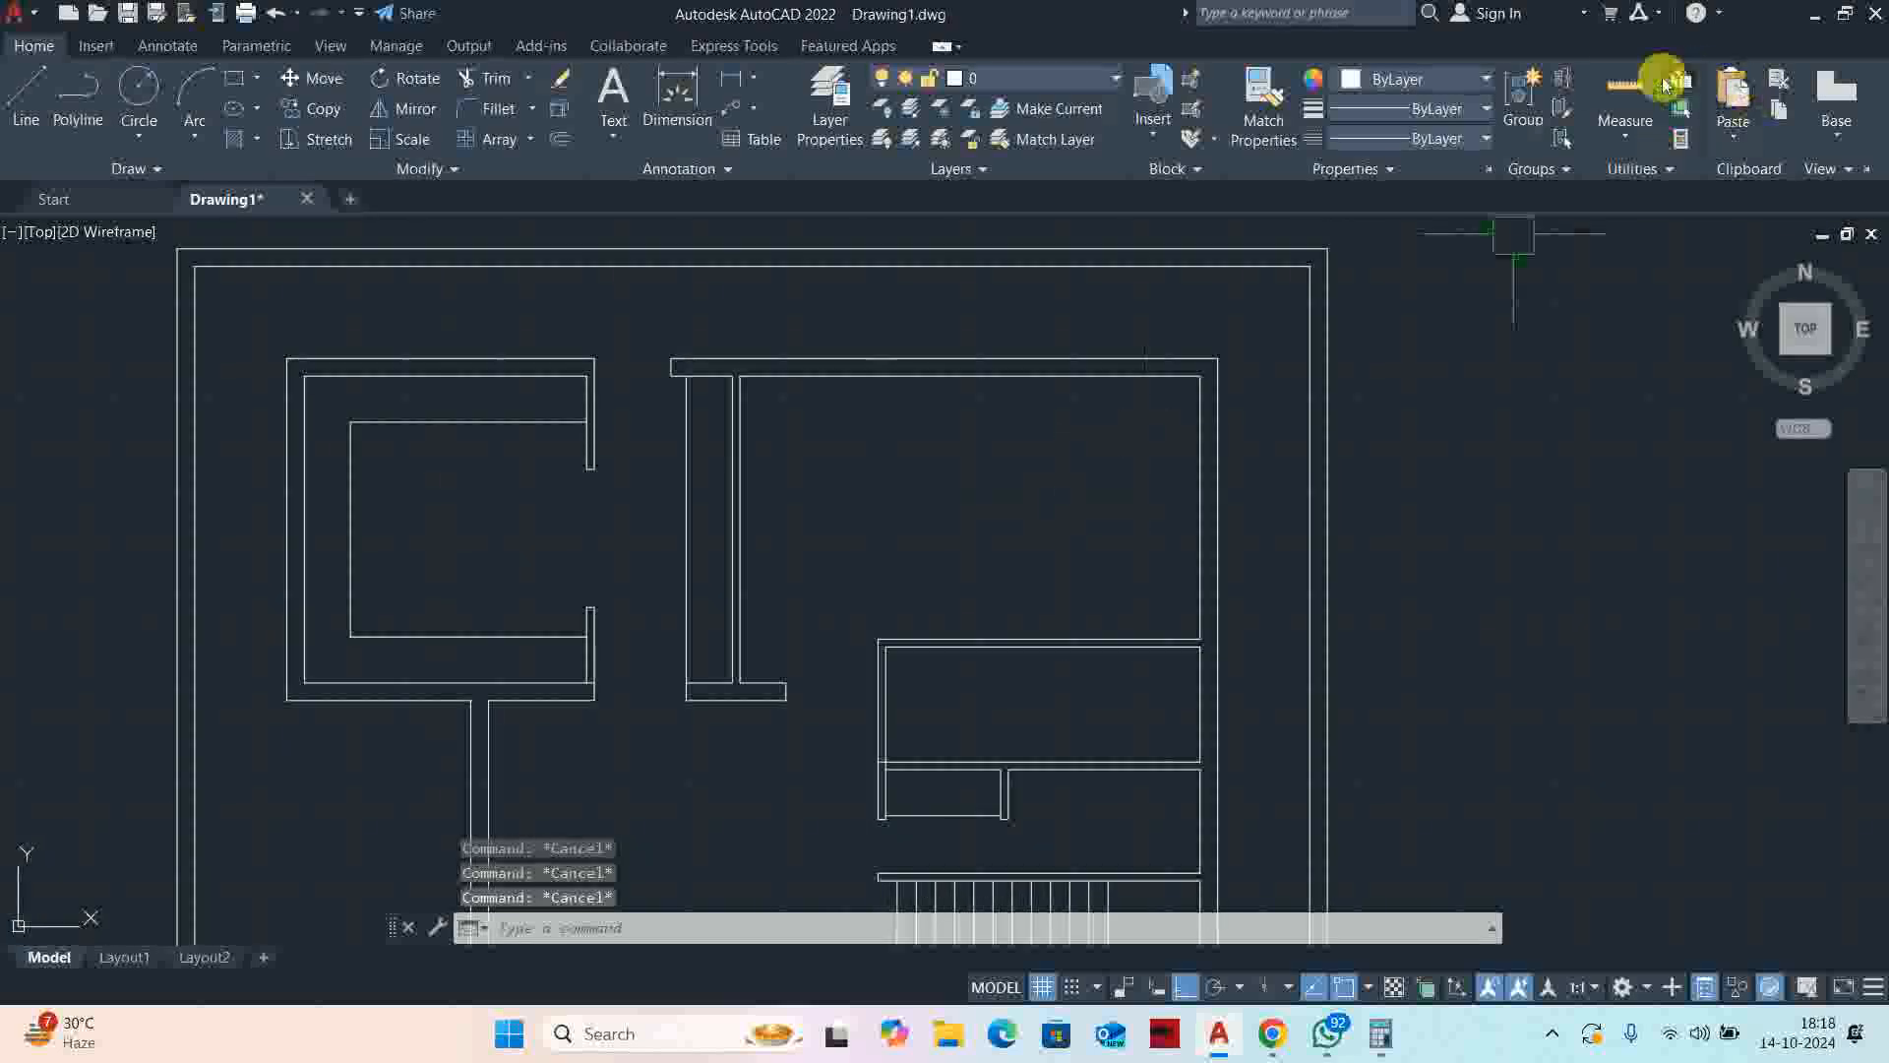
click(1626, 87)
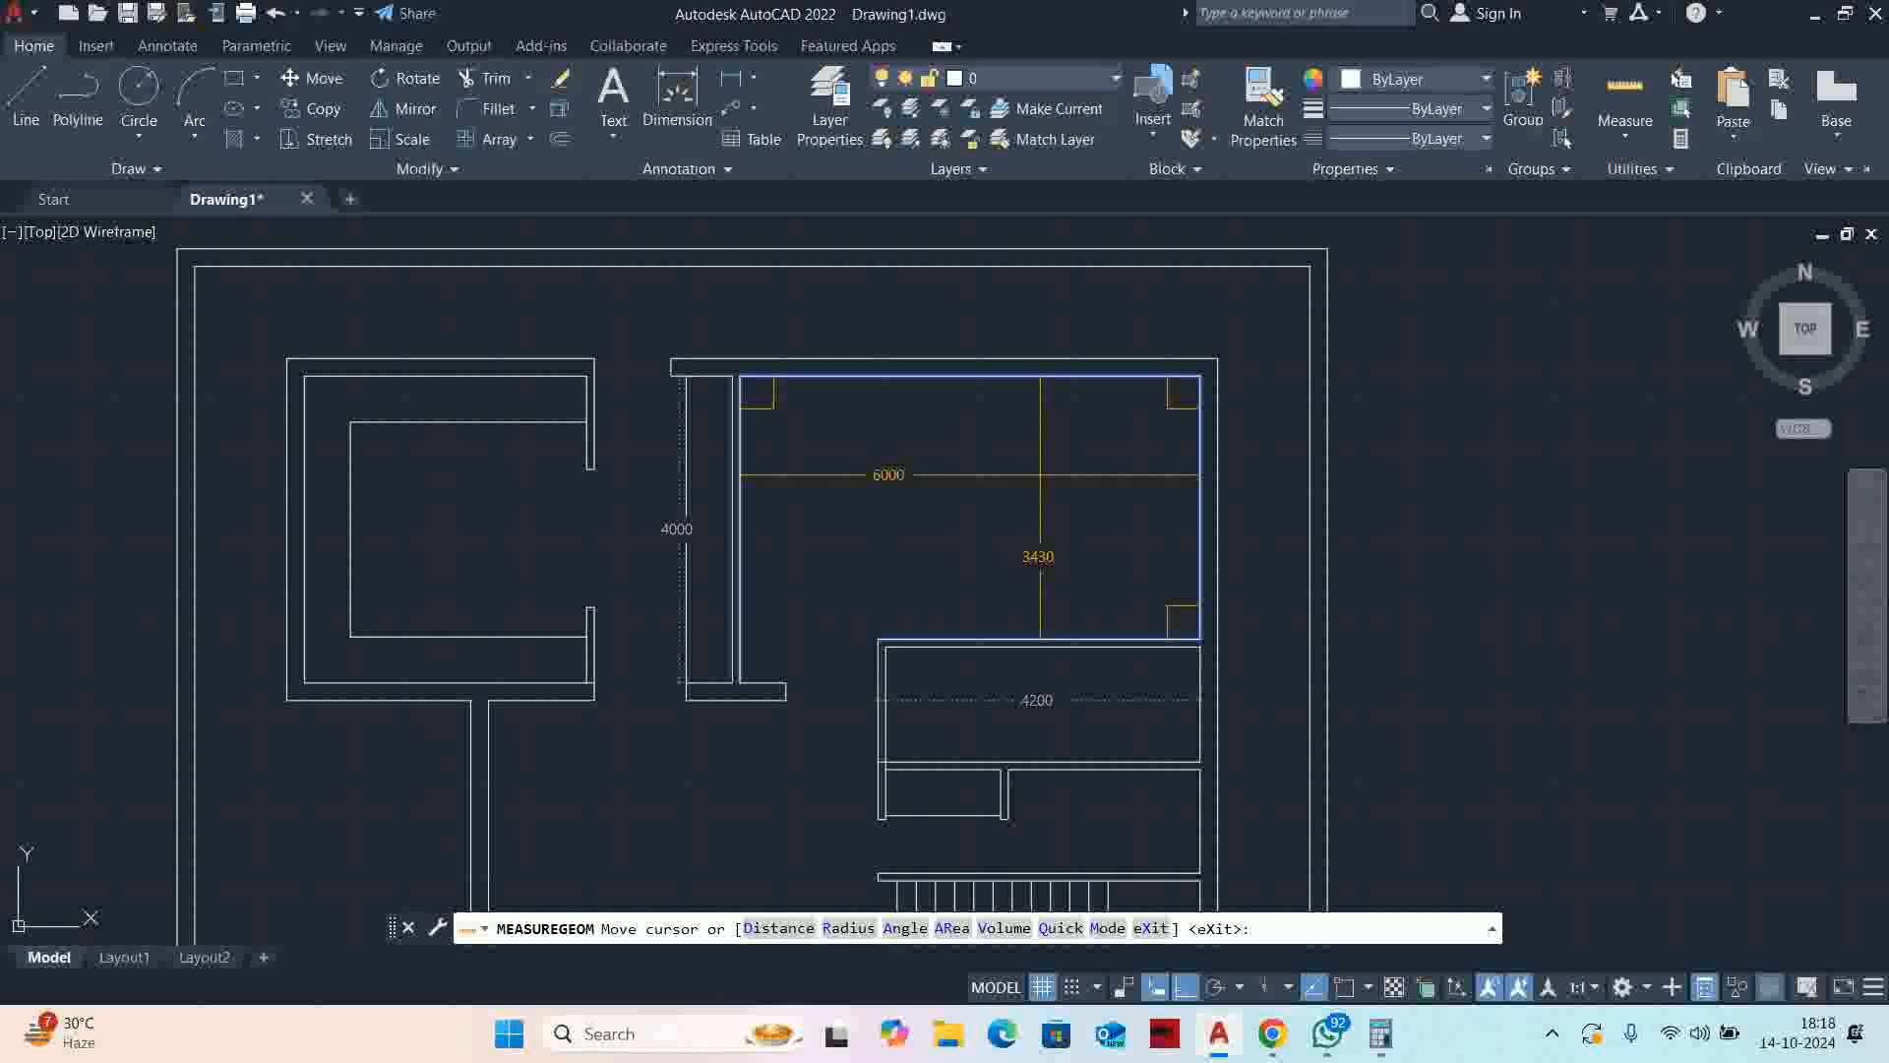
key(Escape)
Offset the upper-right room's right wall inner line 1800 to the left
text(o)
key(Return)
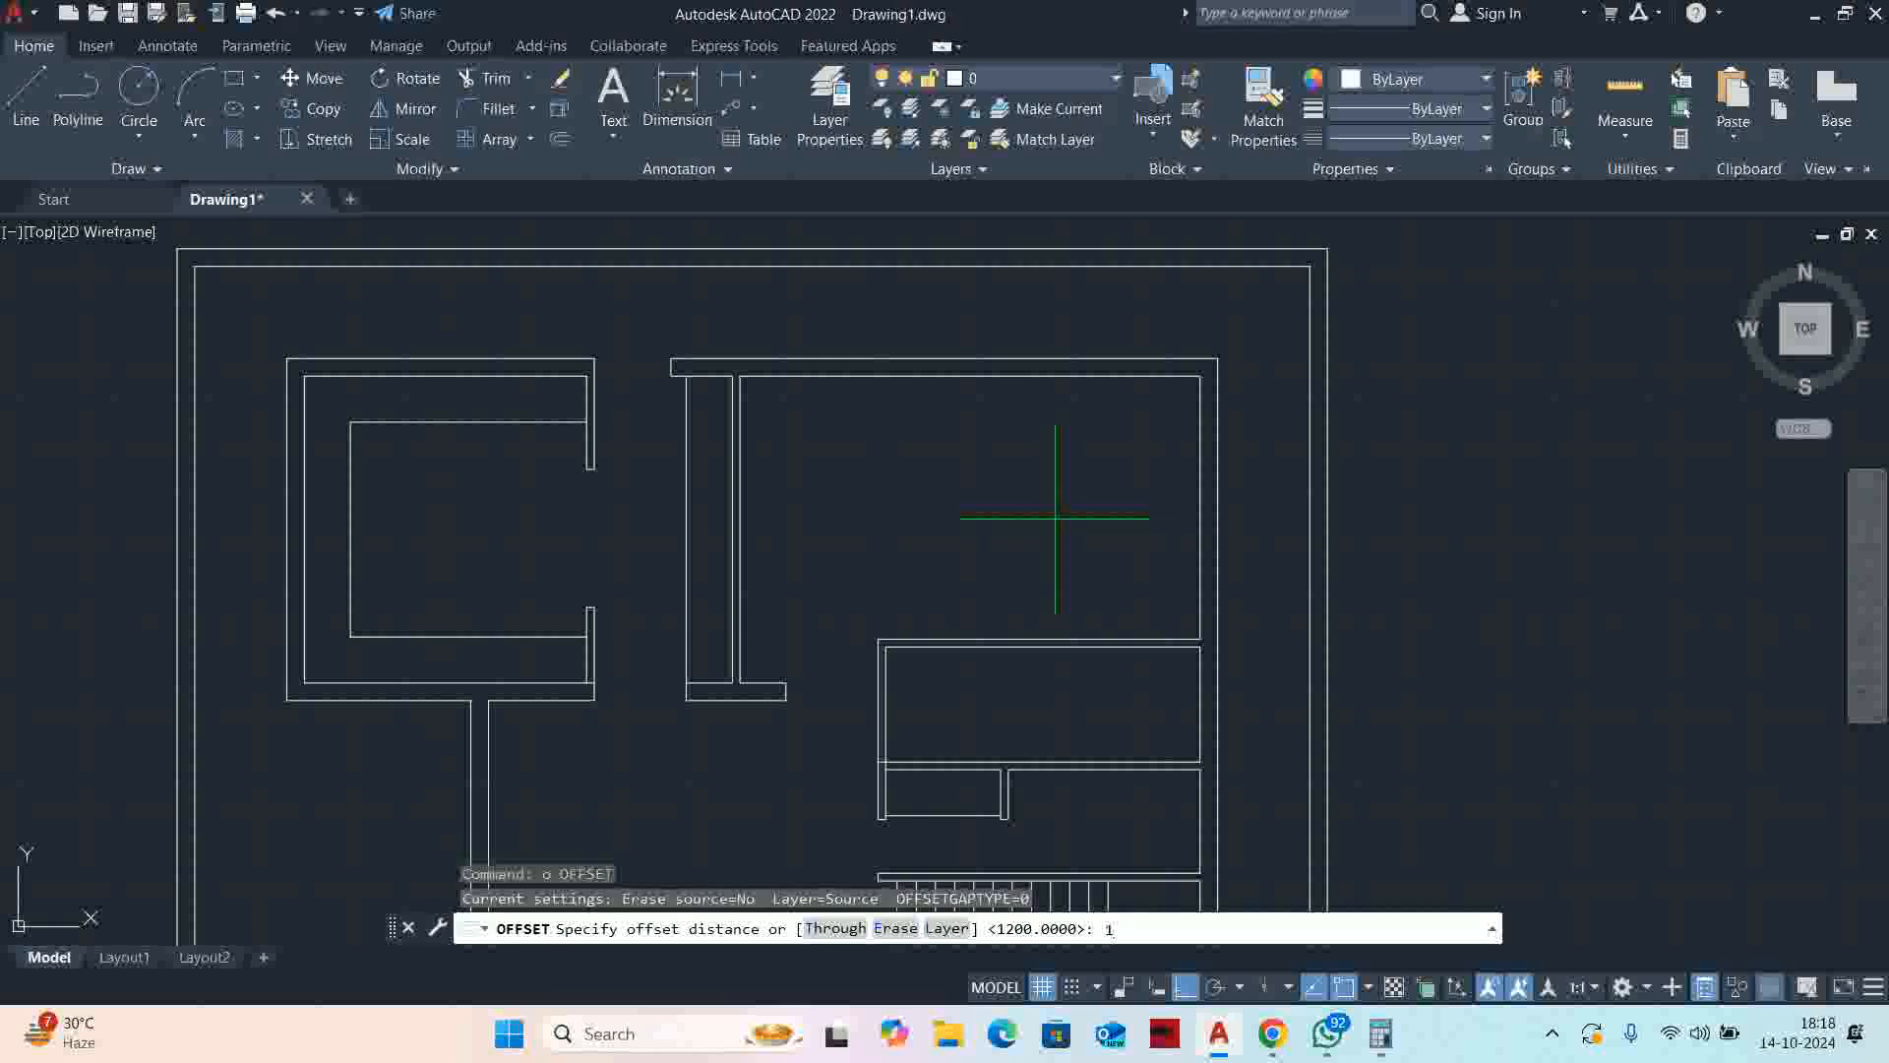
text(1800)
key(Return)
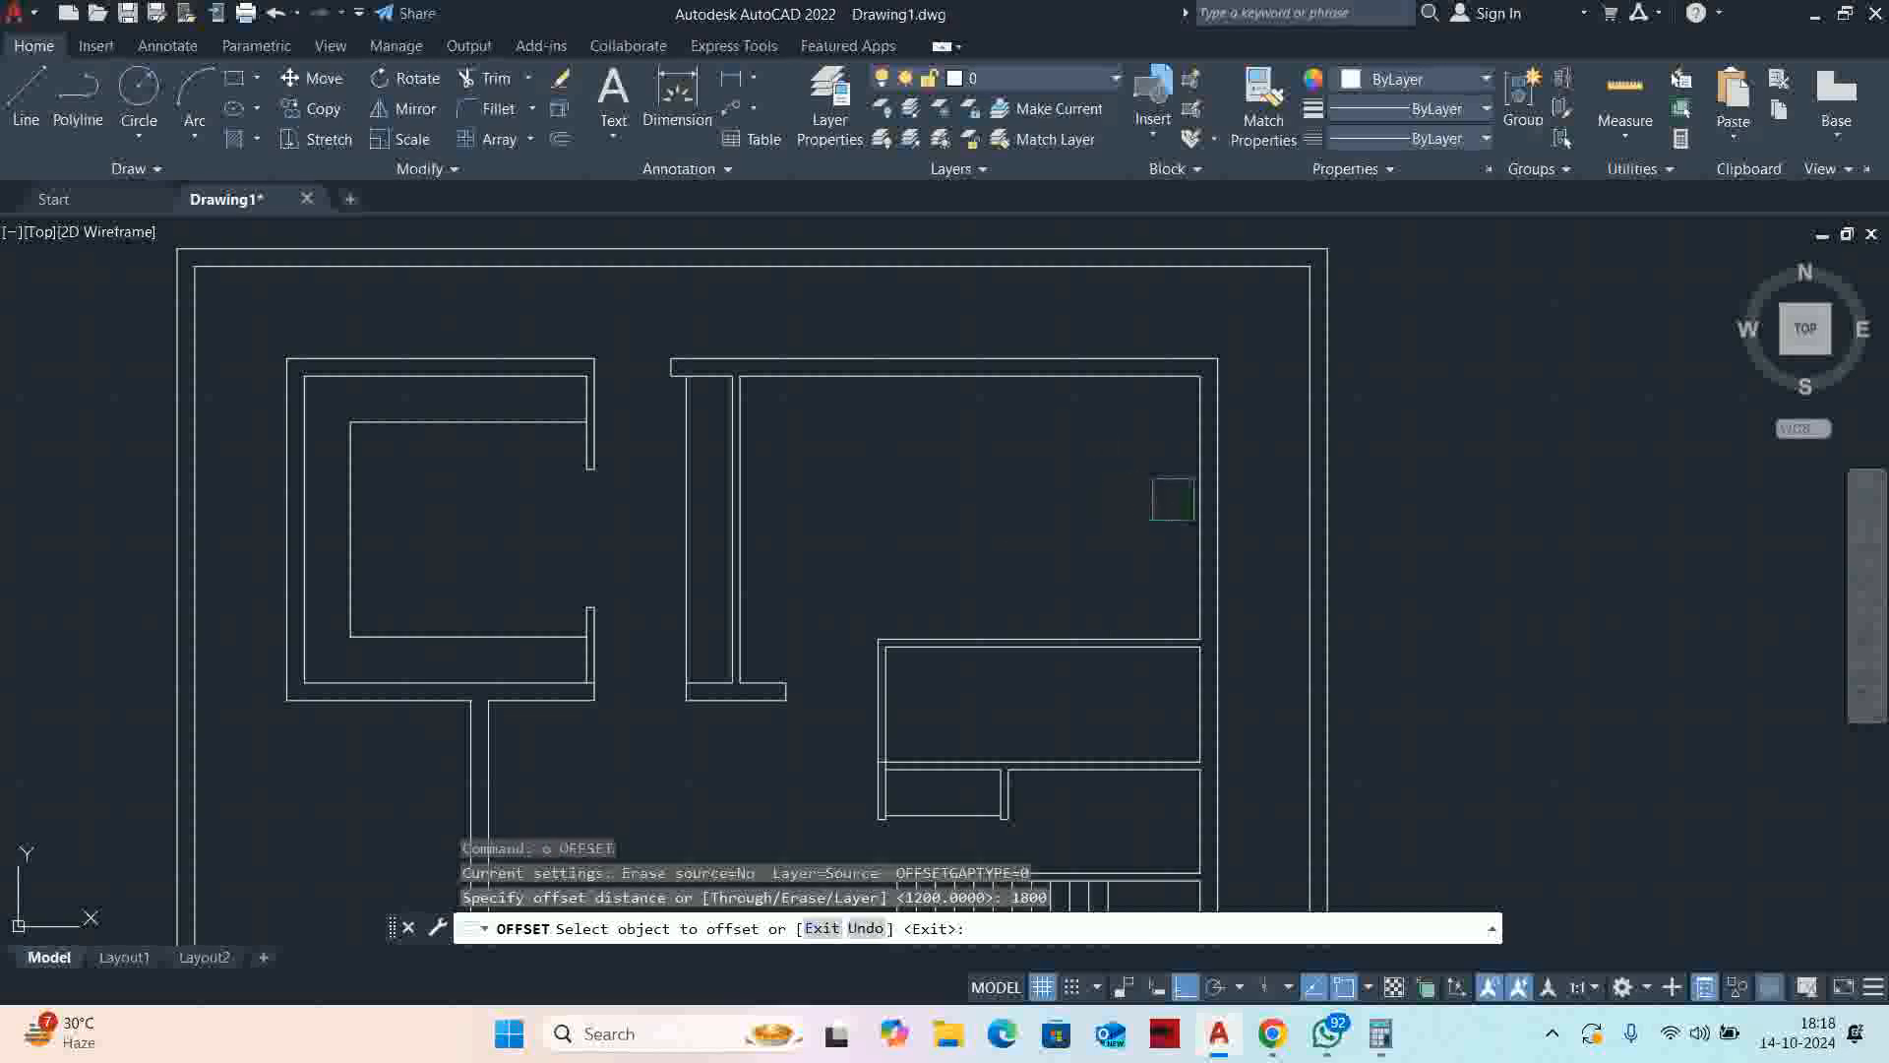
click(1192, 502)
click(1129, 515)
key(Escape)
Offset the new vertical line 100 to the left to form a partition in the upper-right room
key(Return)
text(1)
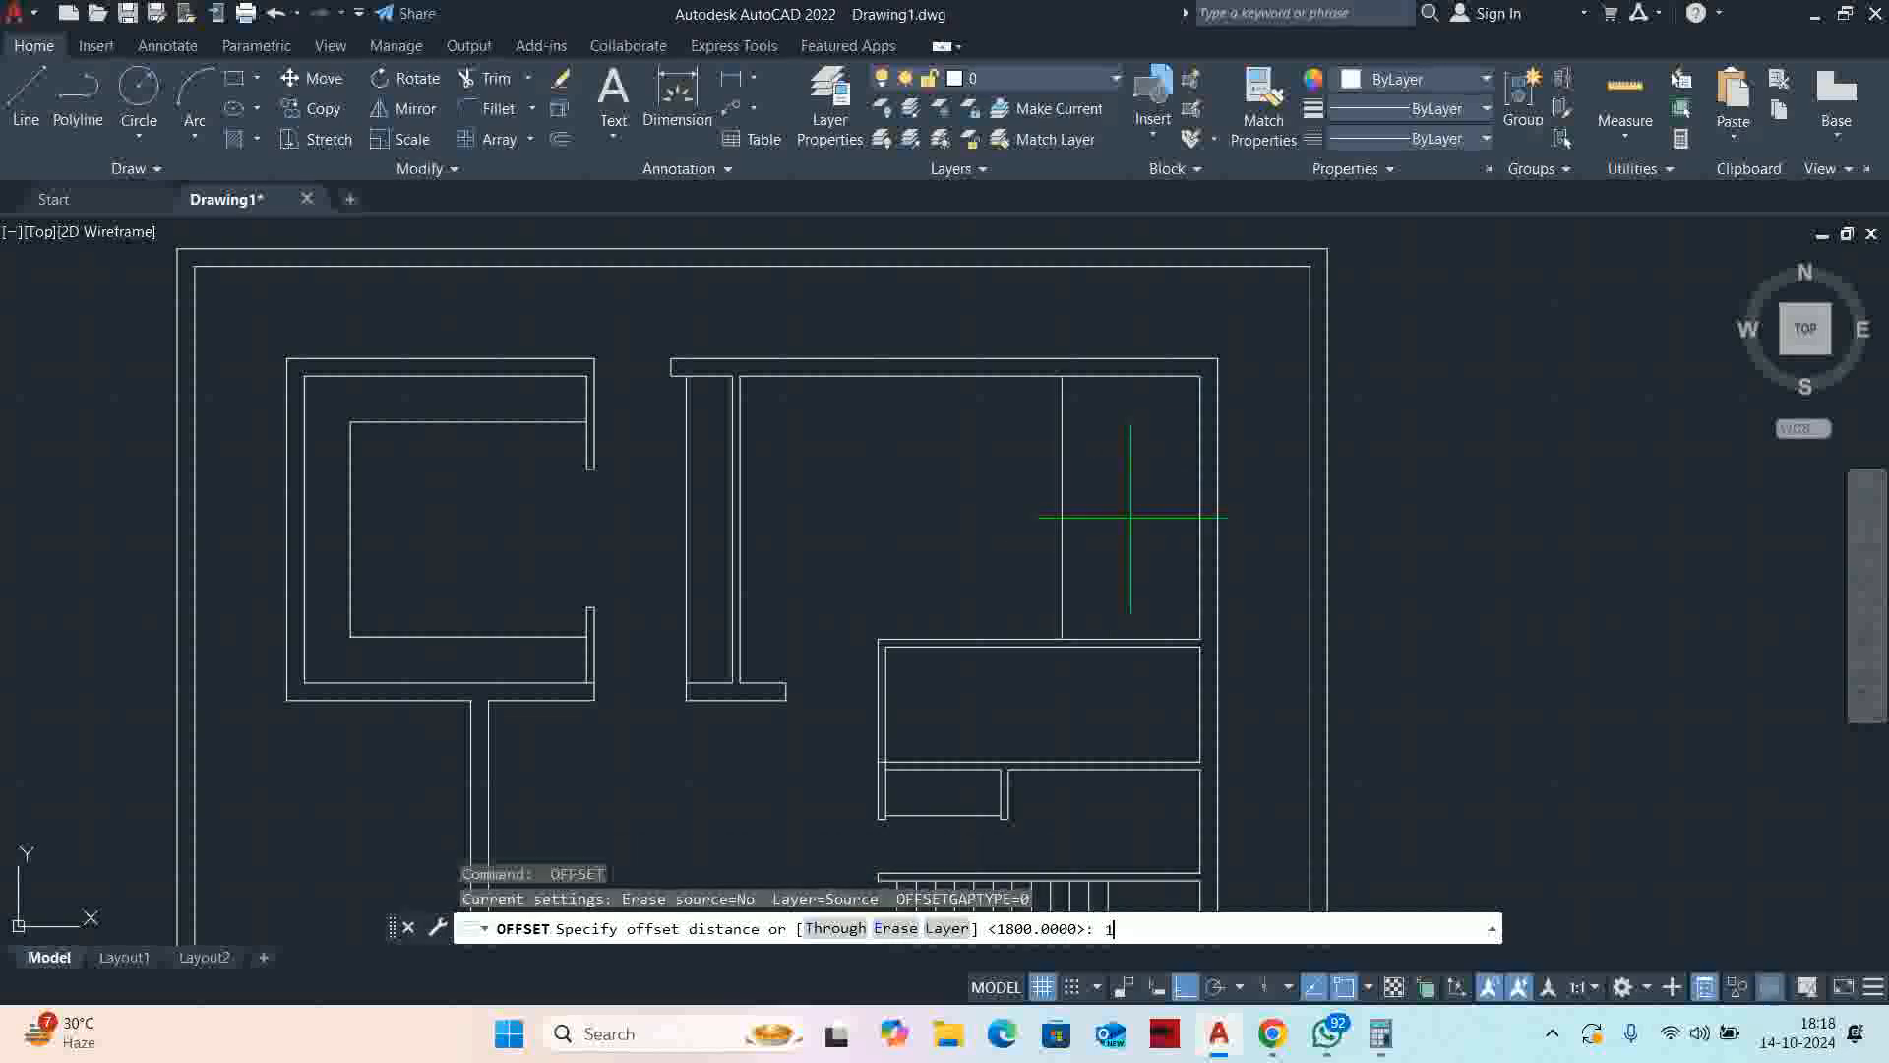
key(Return)
key(Escape)
key(Escape)
key(Escape)
scroll(1068, 561, up, 3)
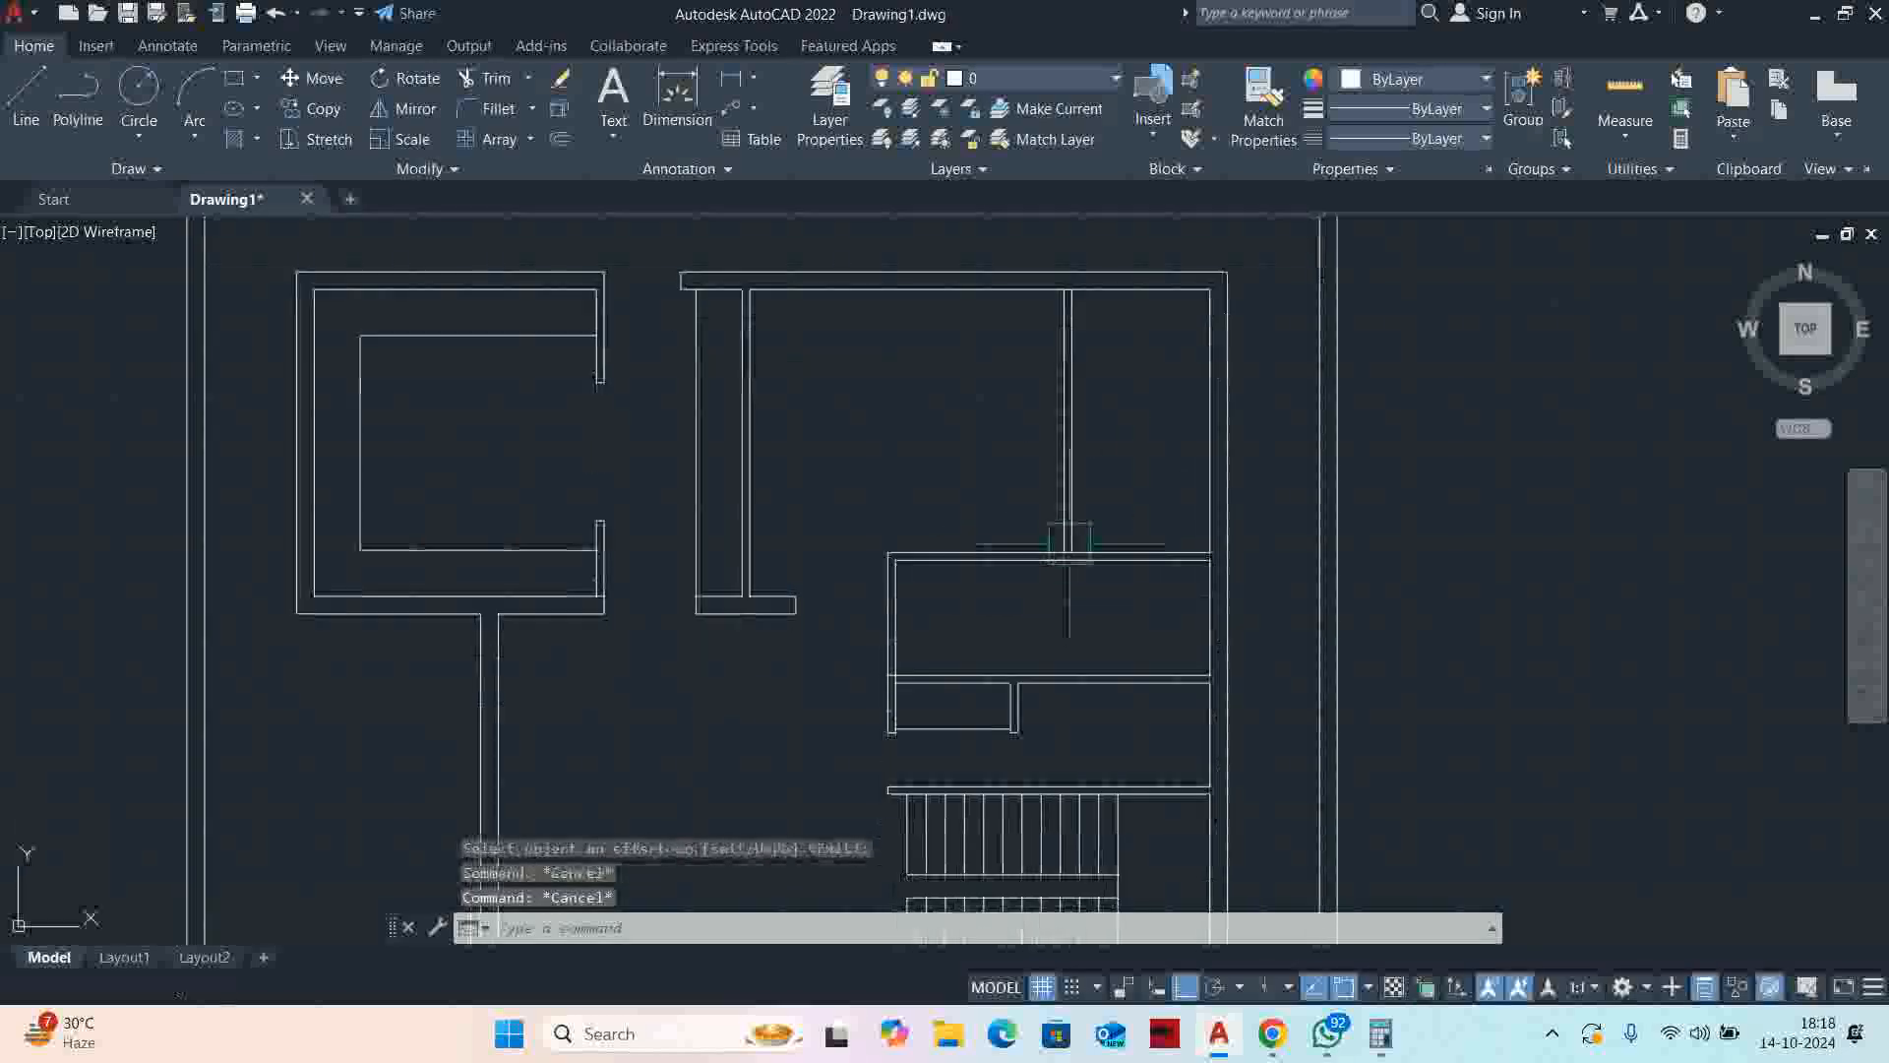
Trim the wall lines where the new vertical partition meets them
text(tr)
key(Return)
scroll(1072, 556, up, 10)
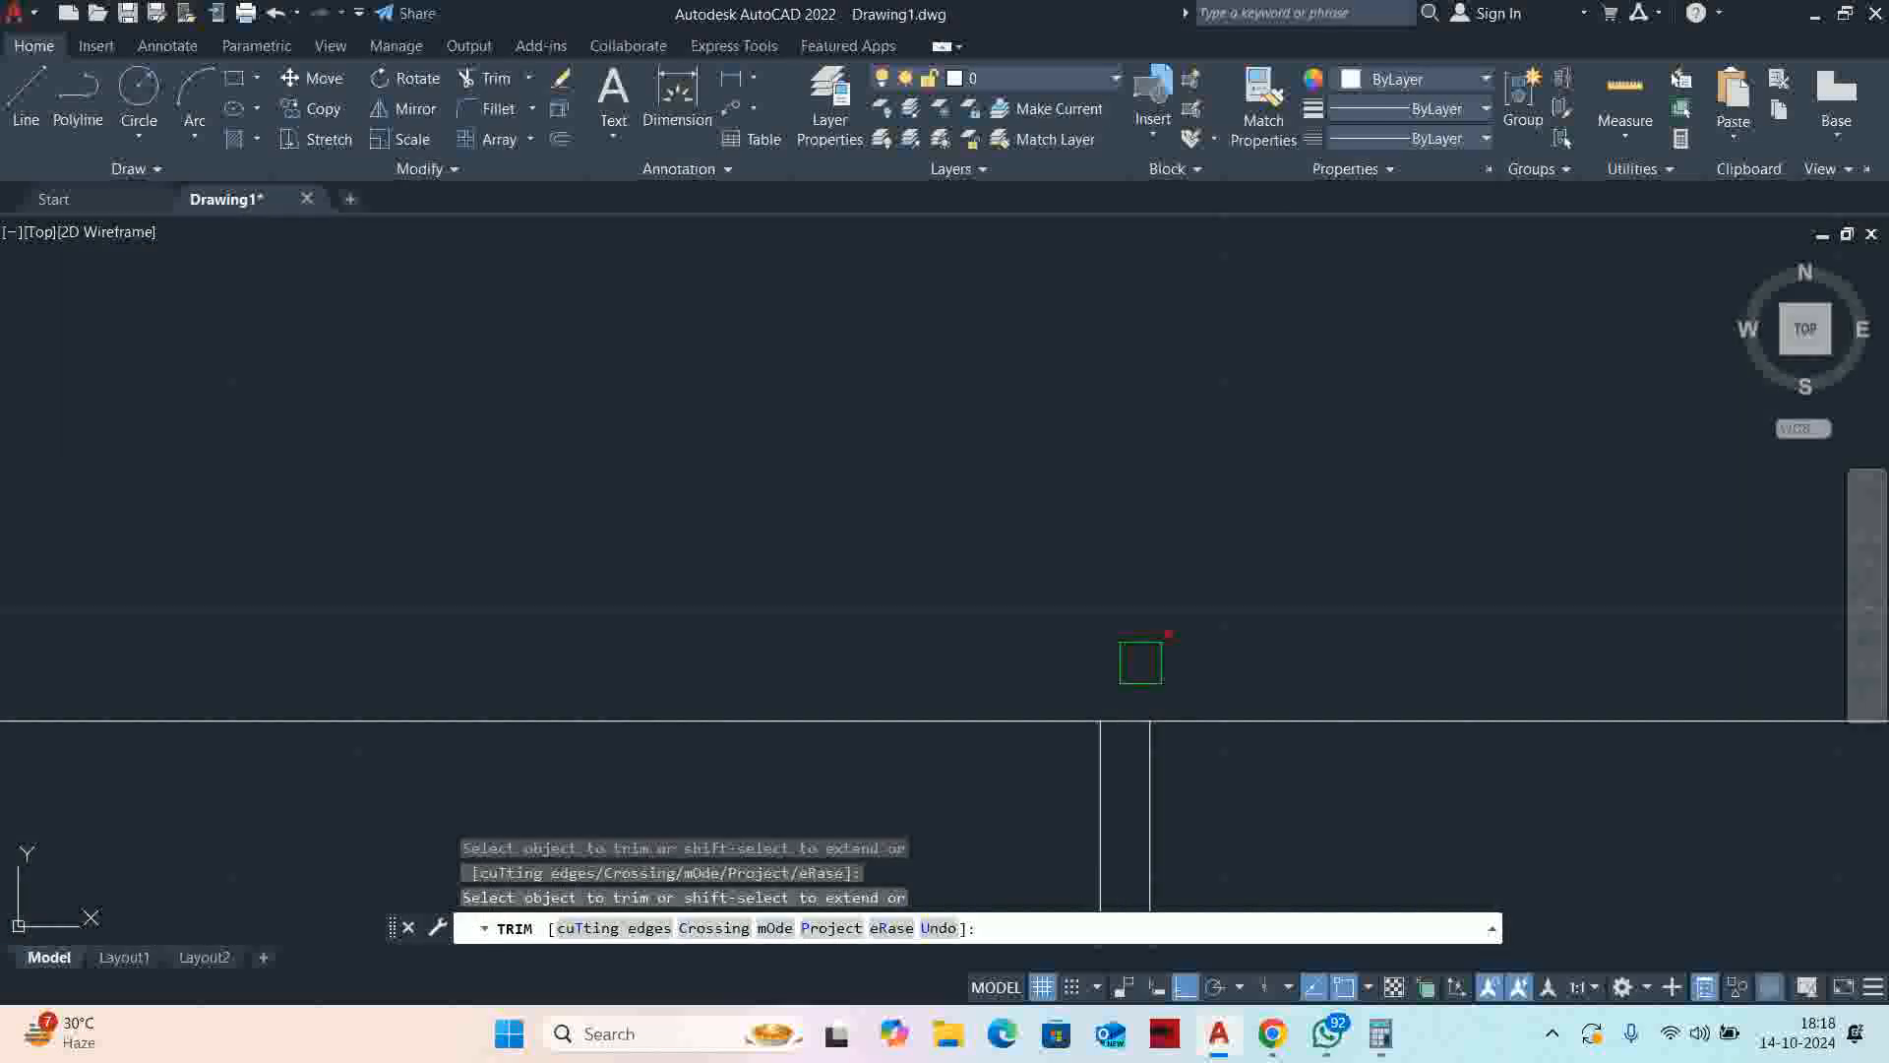
scroll(1082, 433, down, 10)
key(Escape)
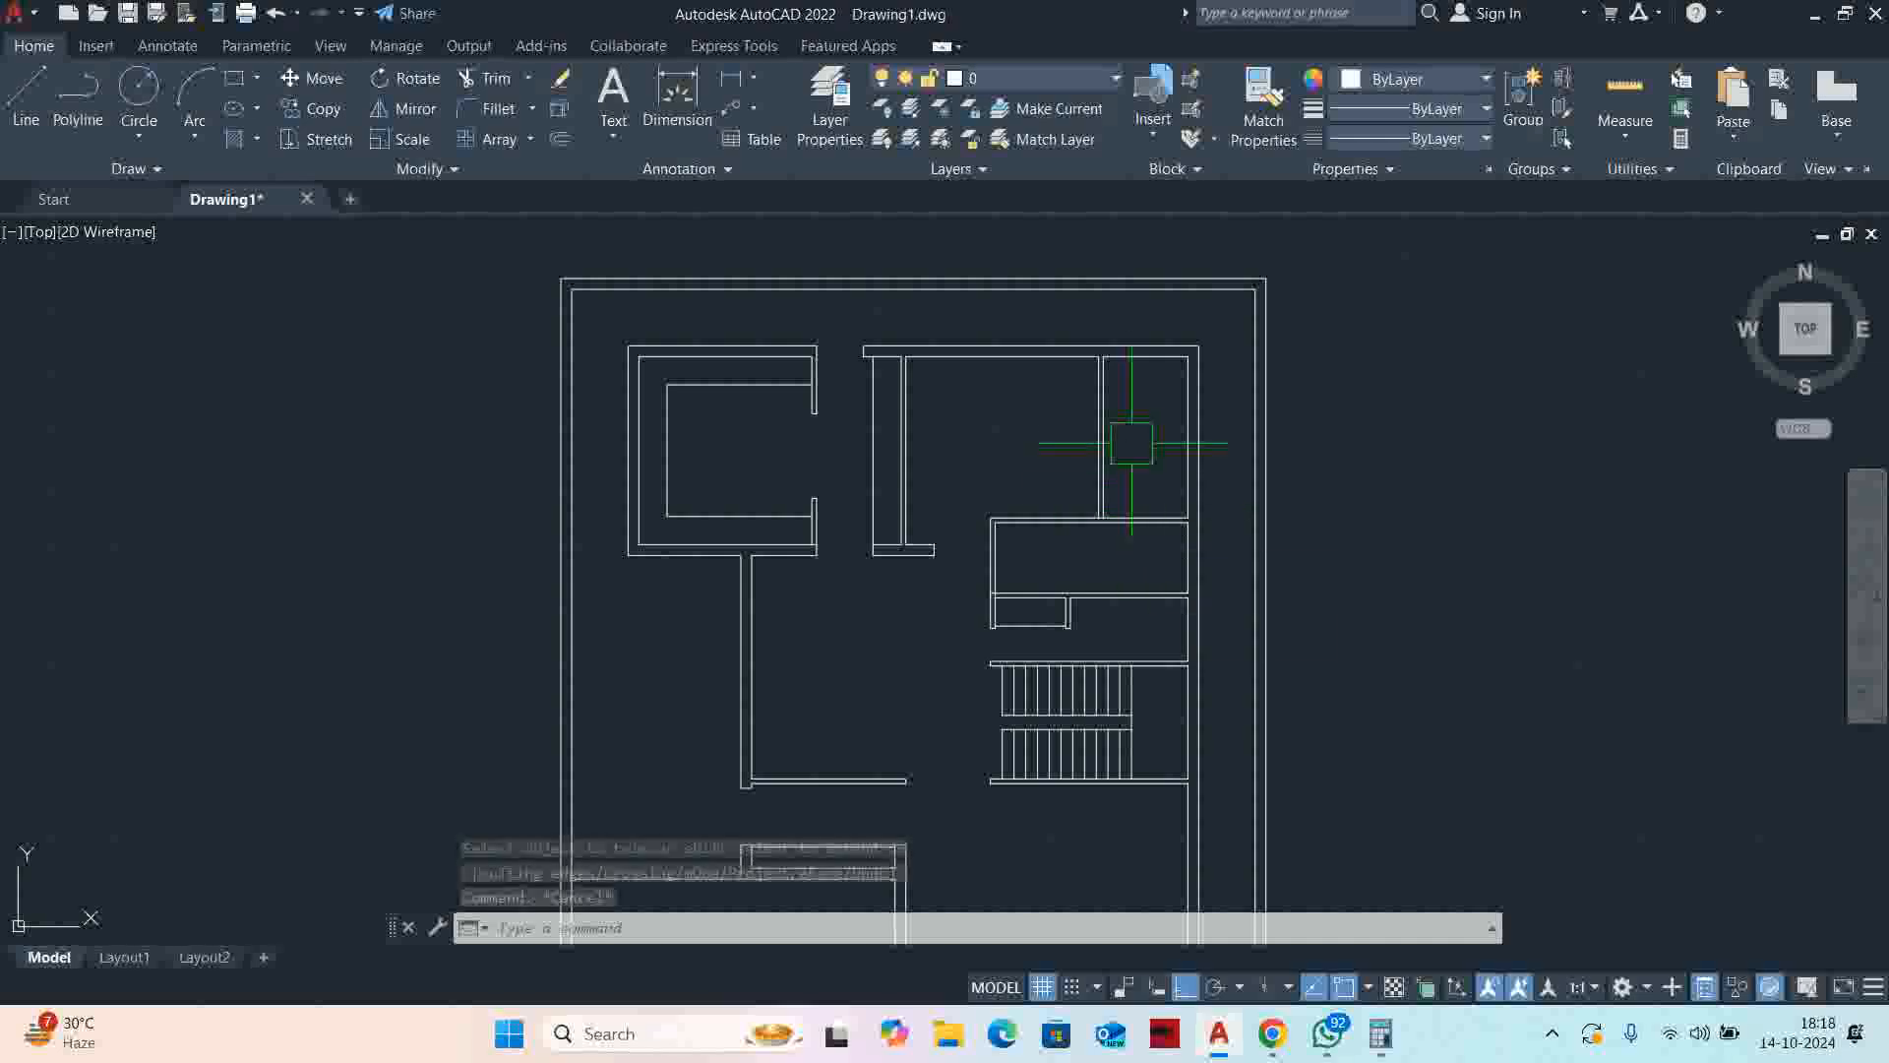
Measure the width and length of the narrow strip beside the upper-right room
scroll(1083, 424, up, 3)
click(1634, 90)
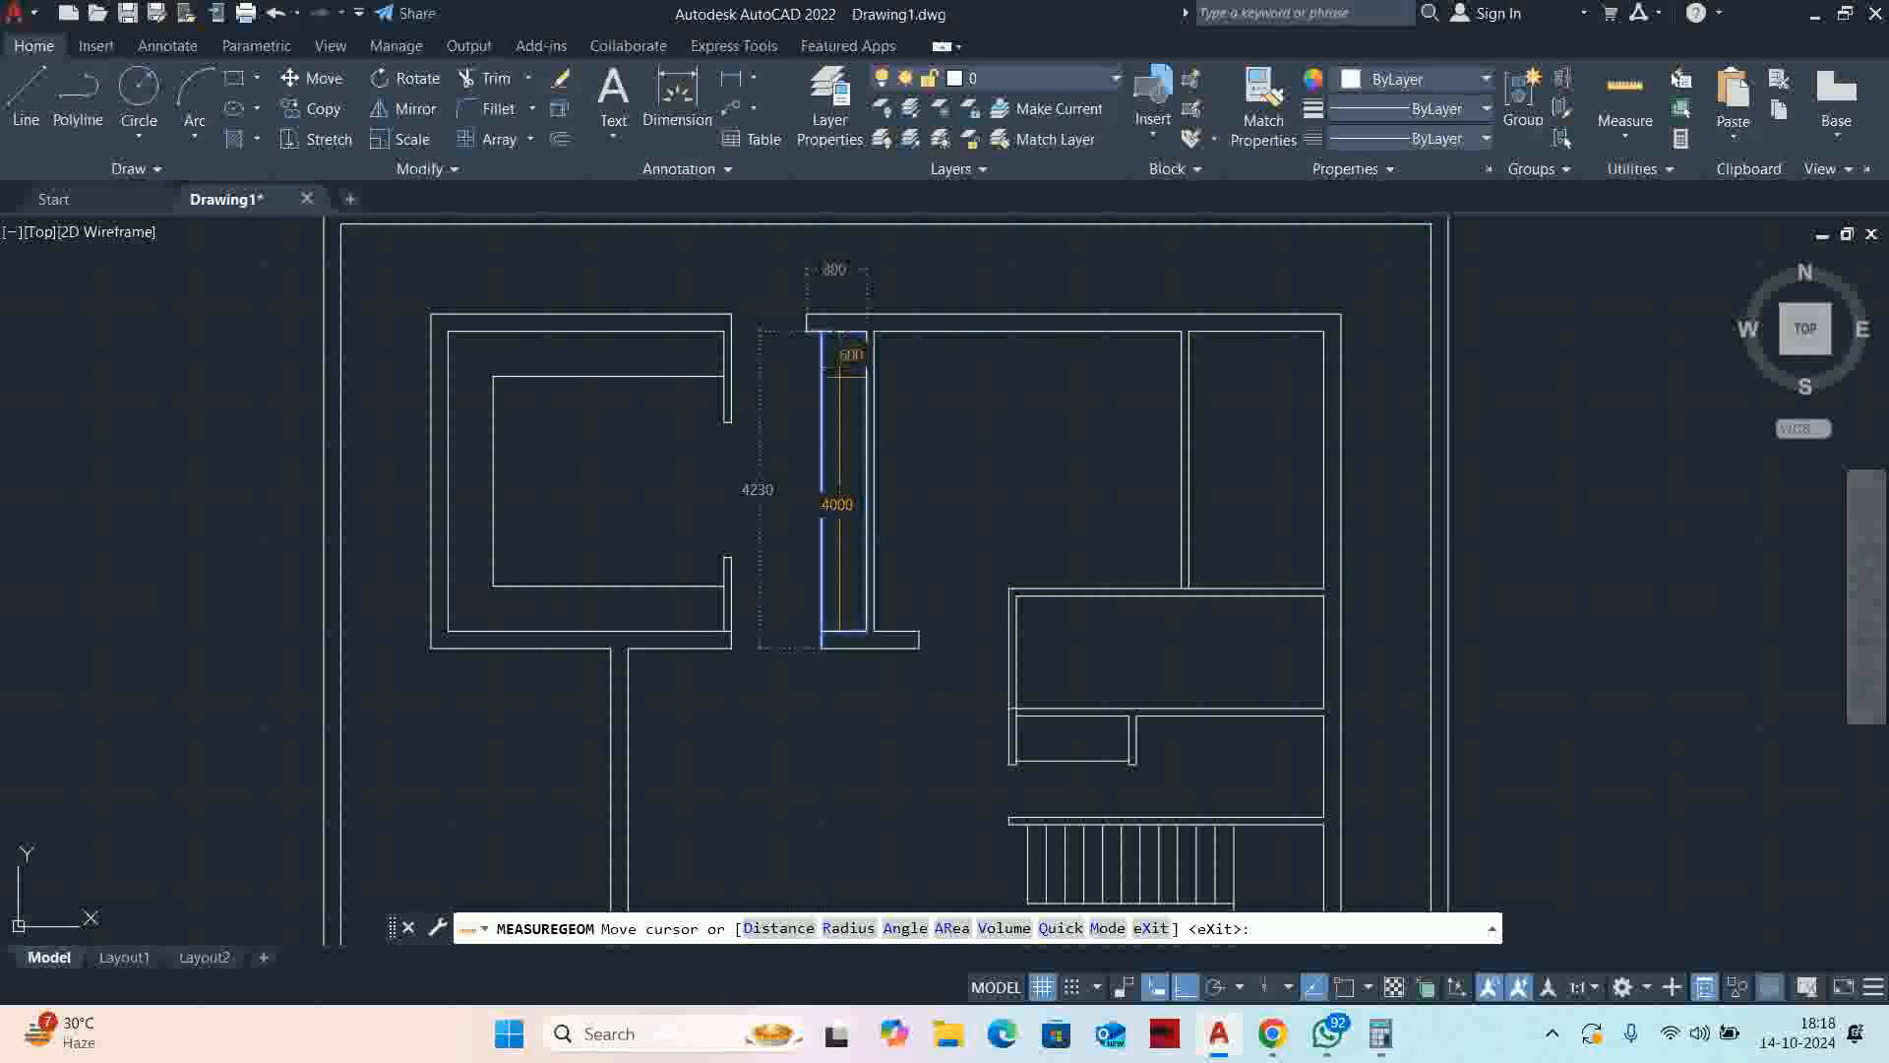
middle_drag(838, 366, 1067, 366)
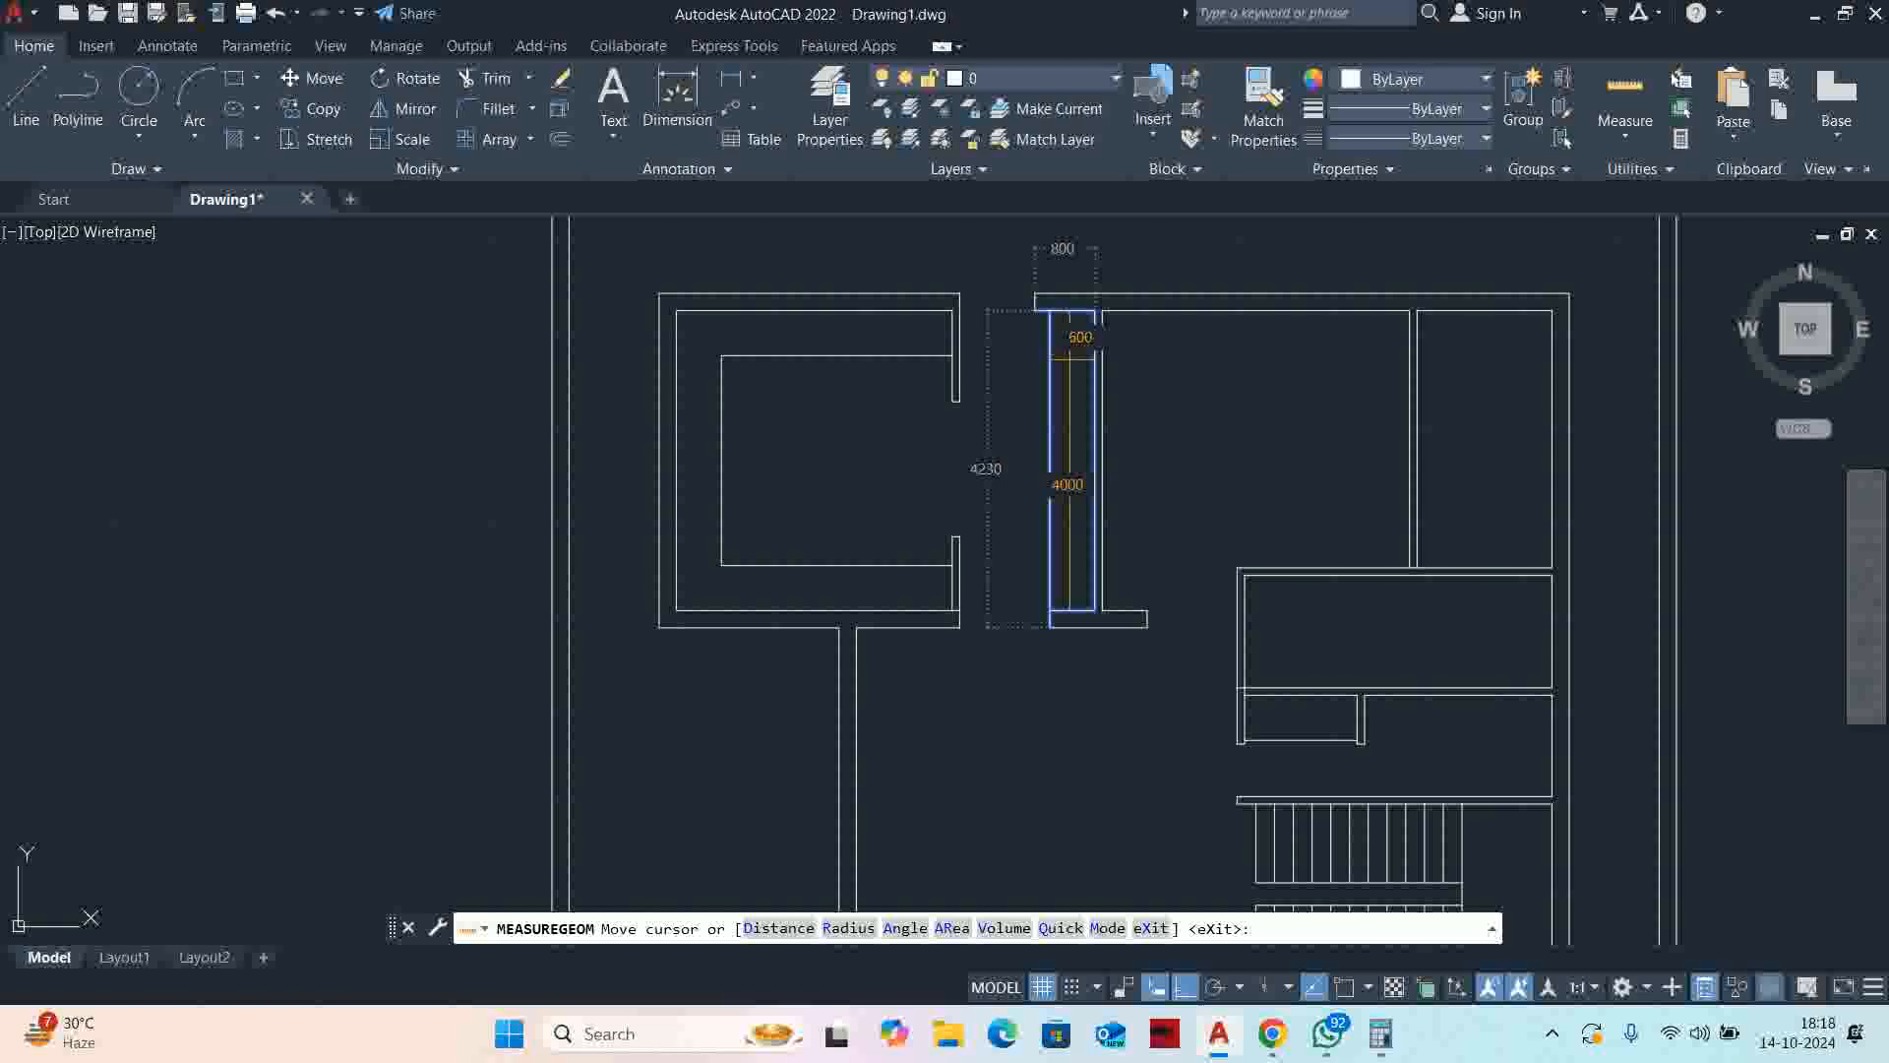
key(Escape)
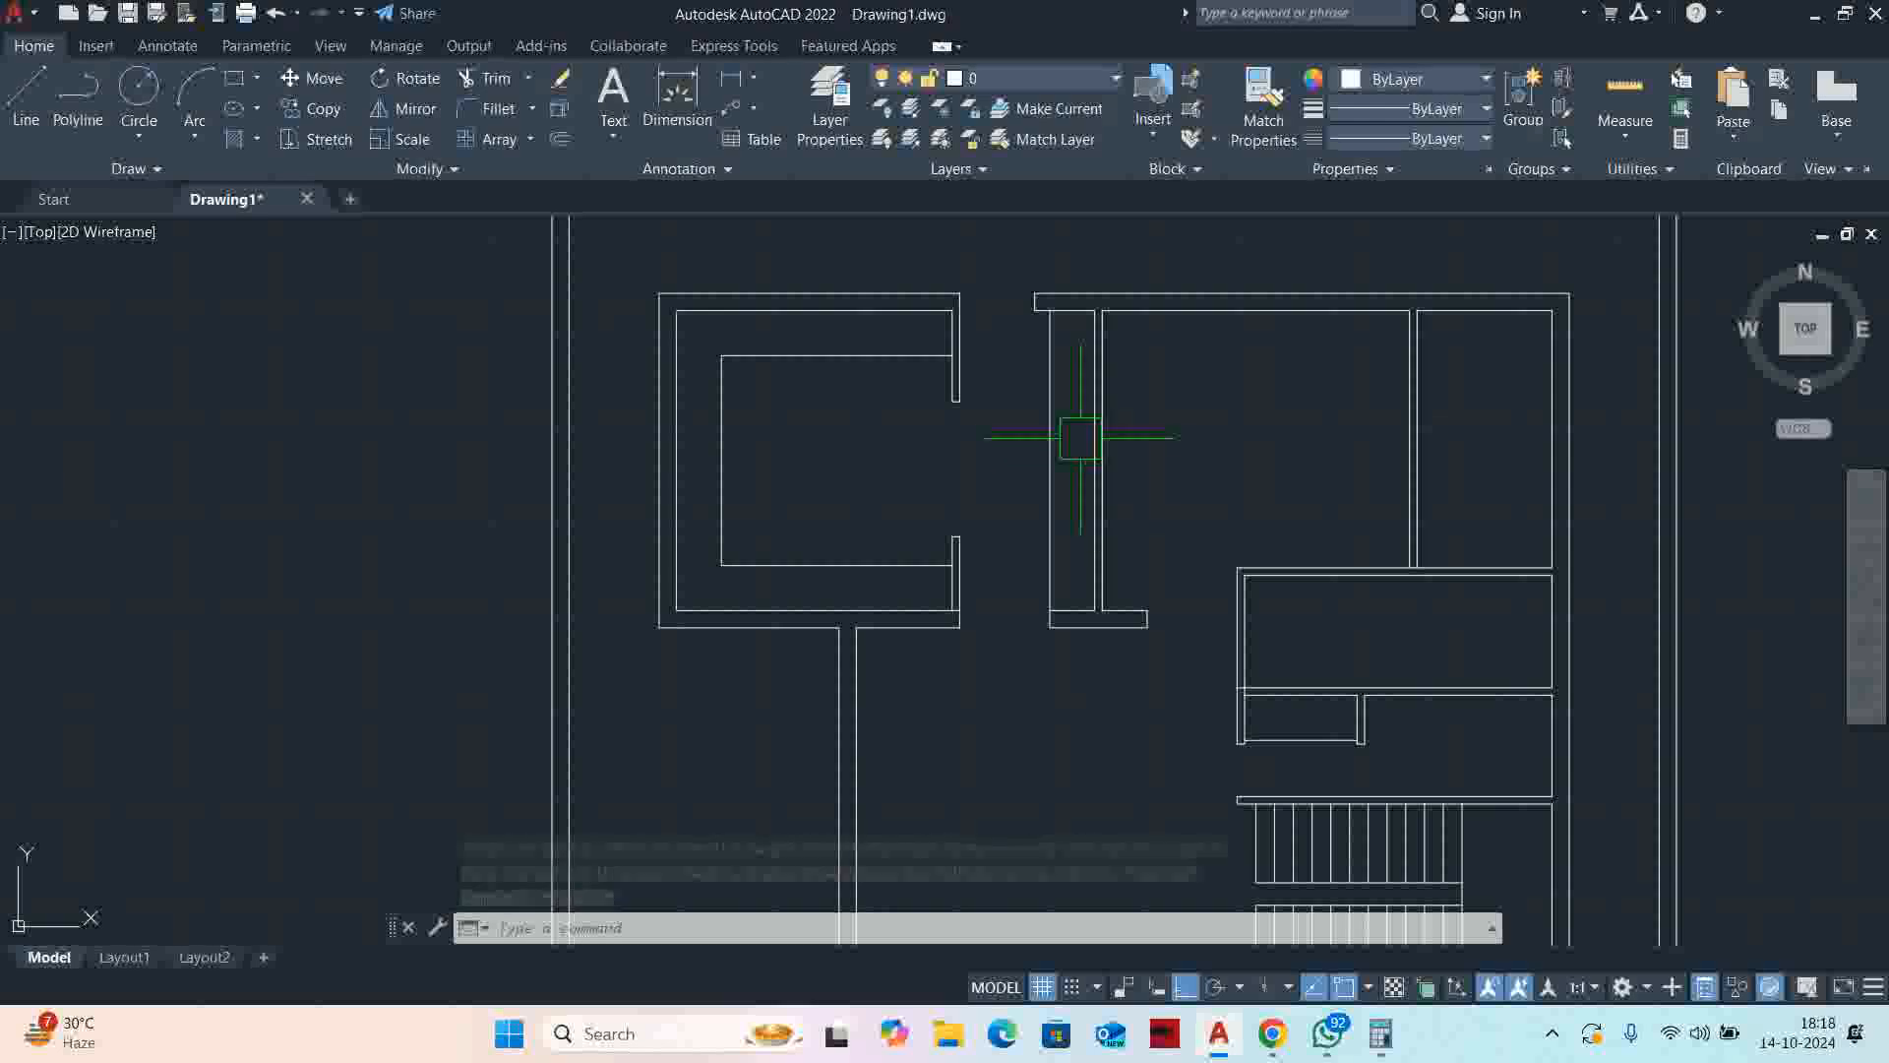
scroll(1075, 311, up, 4)
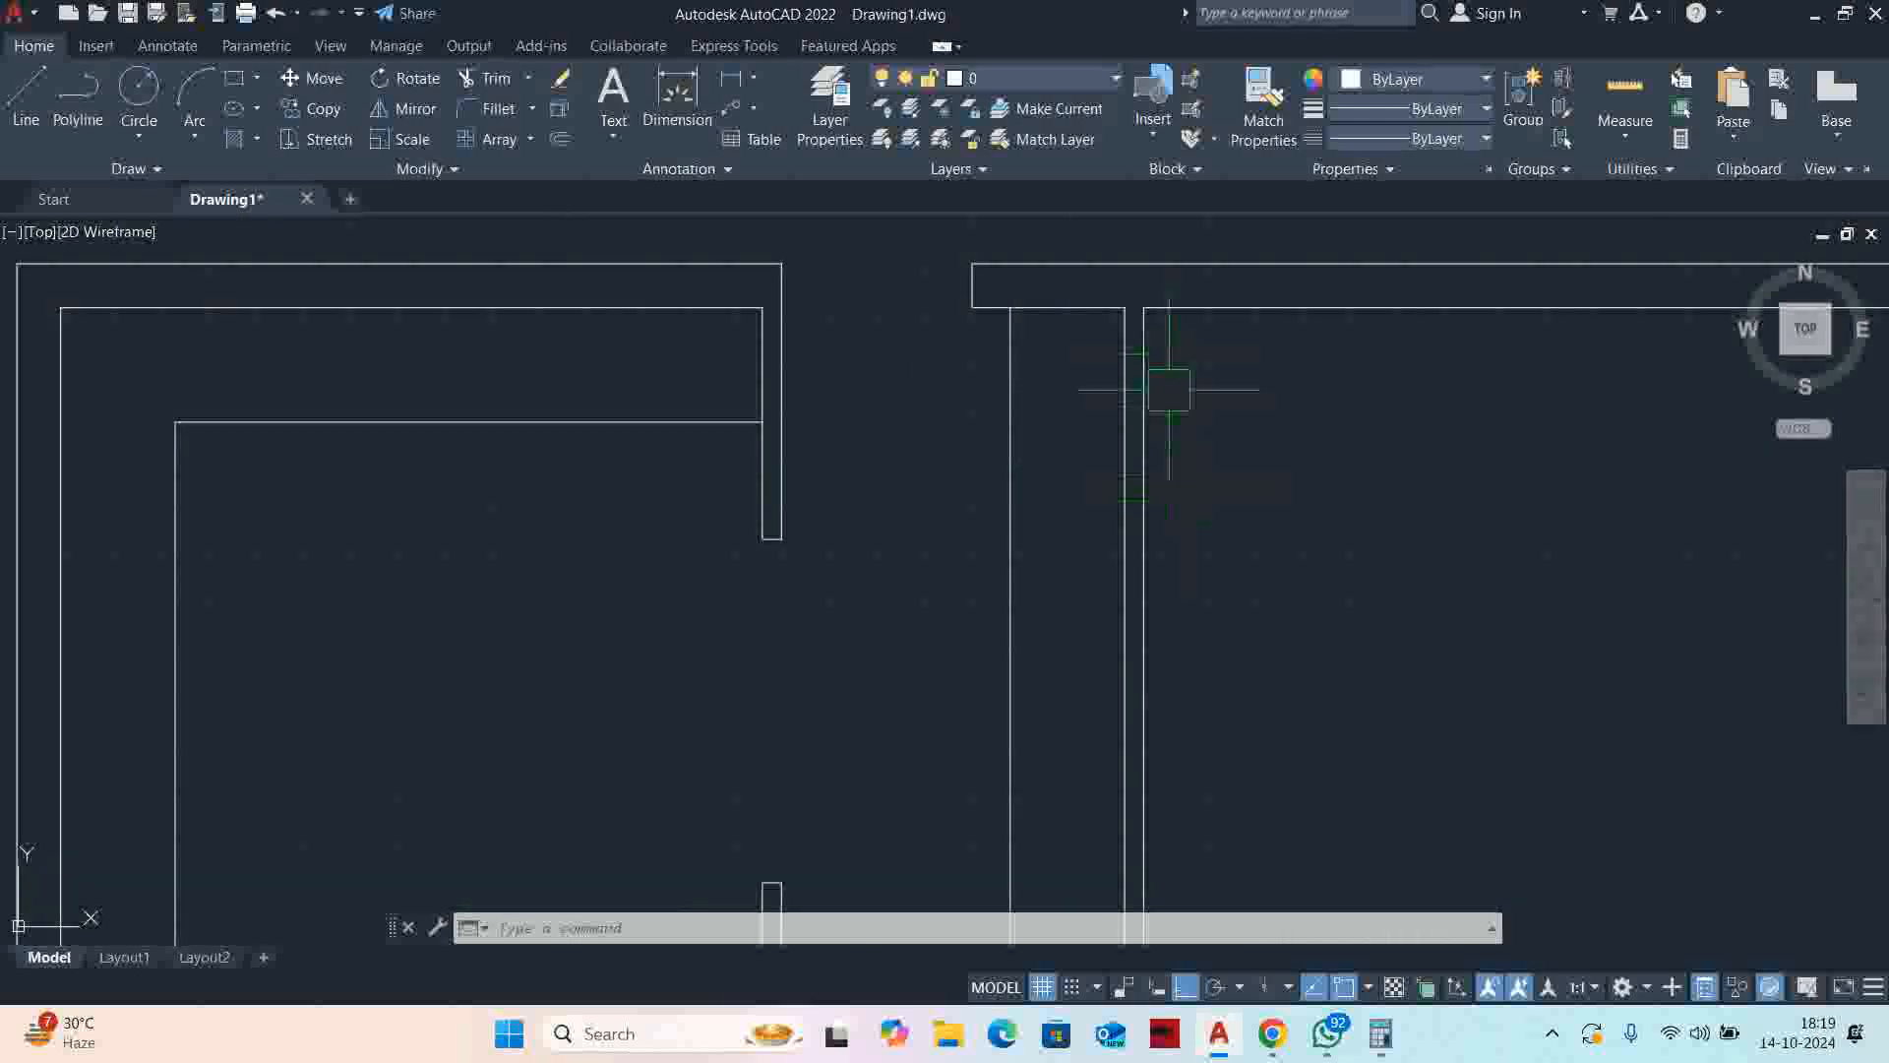
key(Escape)
key(Escape)
key(Escape)
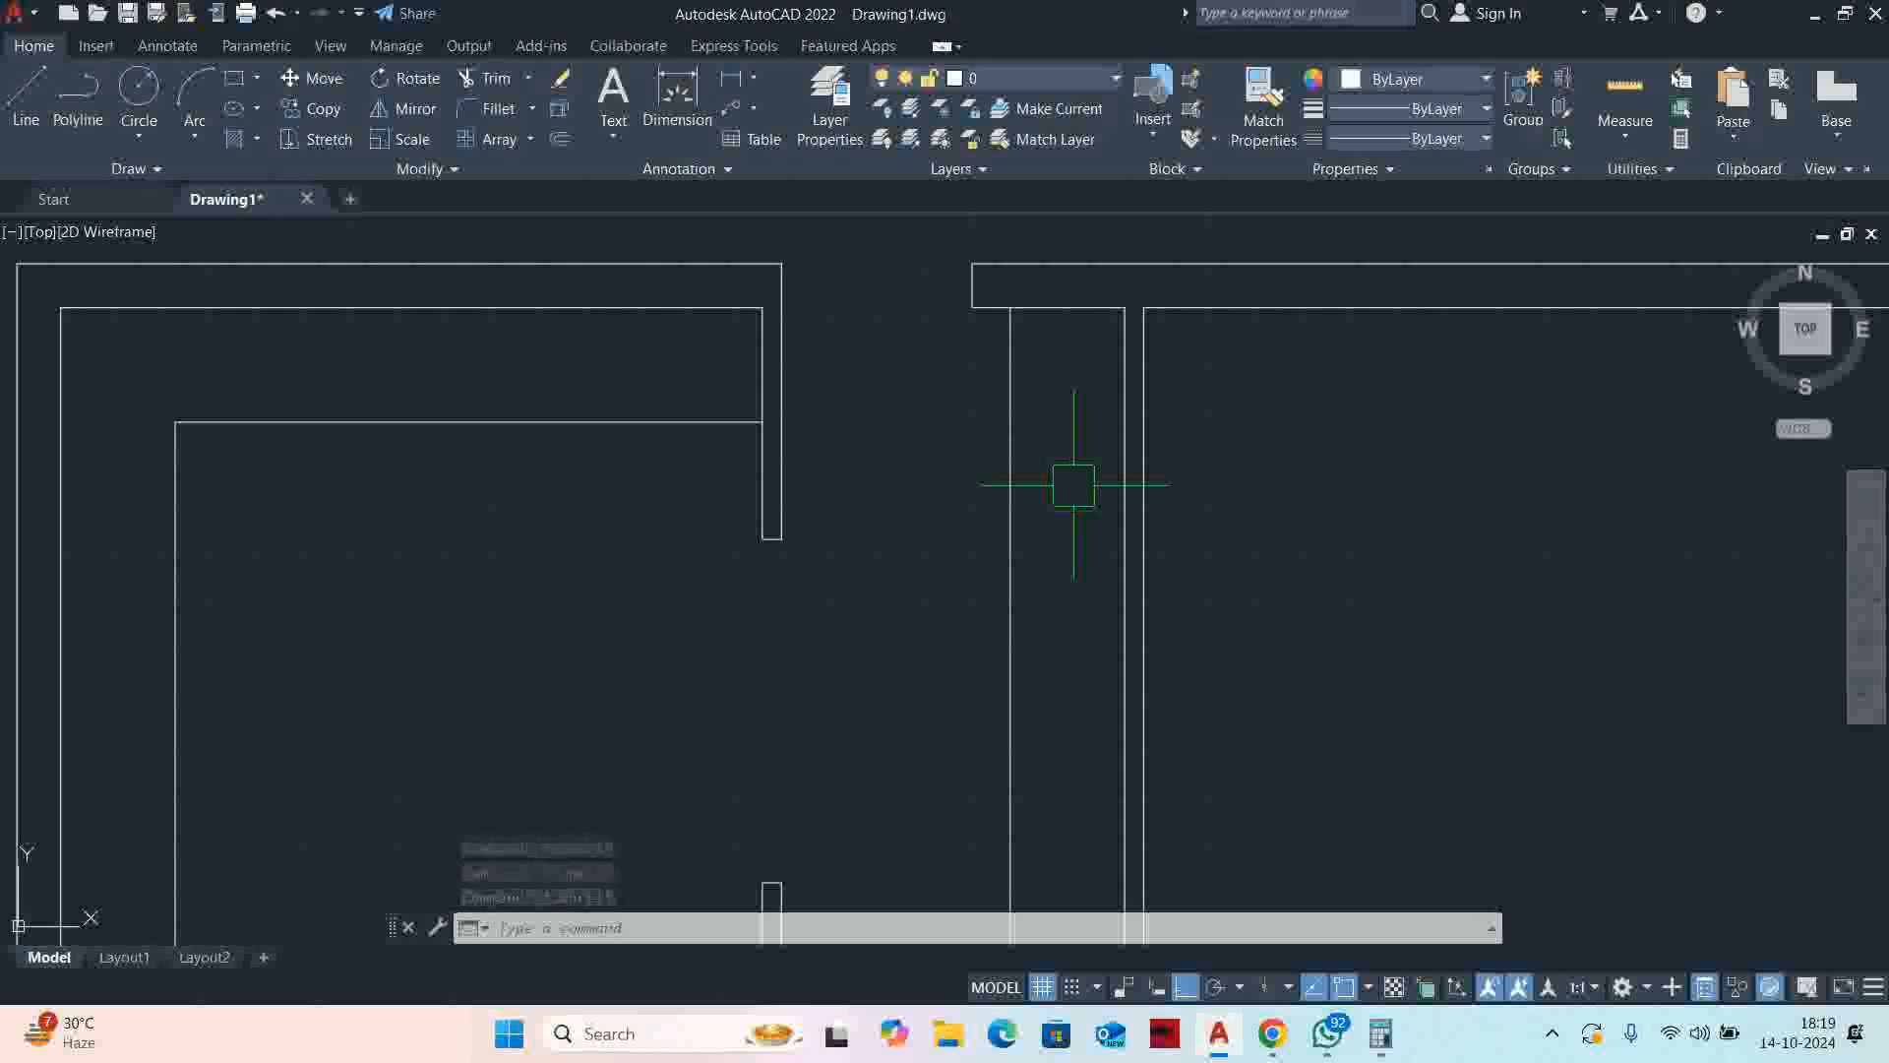
scroll(994, 482, down, 2)
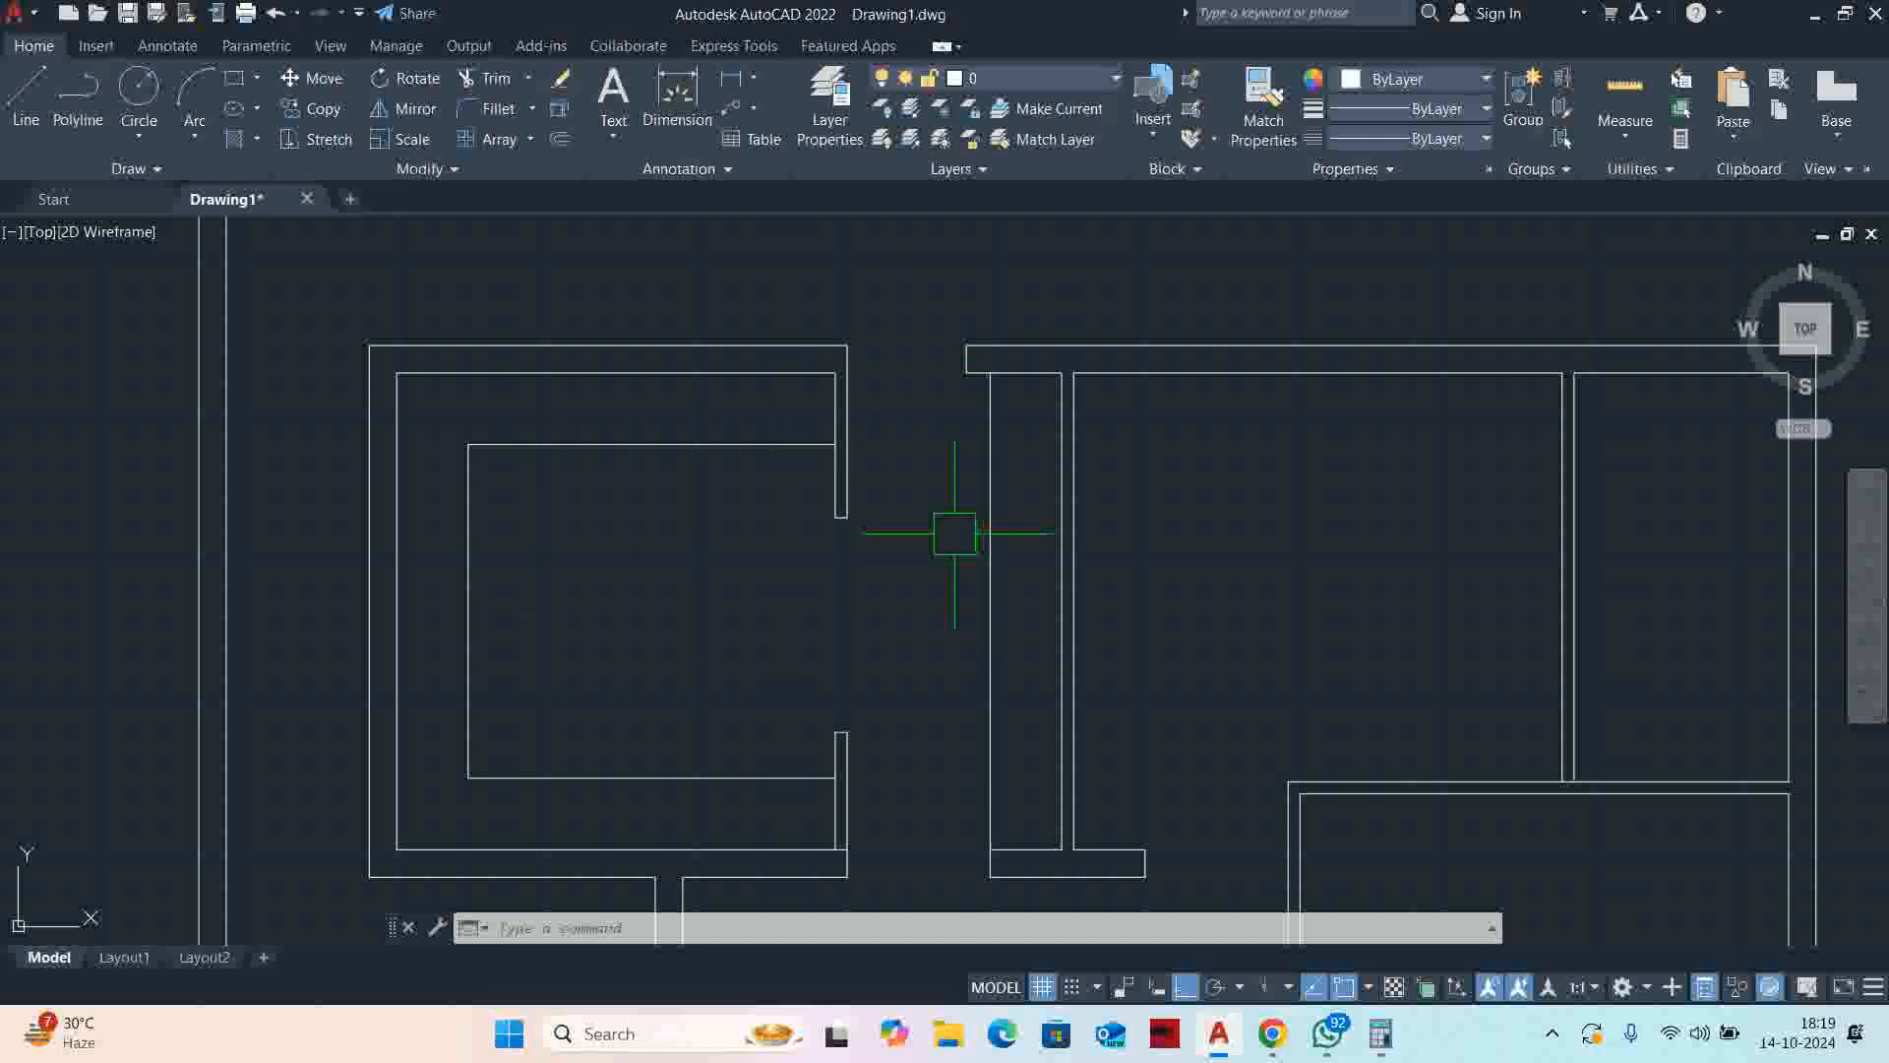
scroll(551, 571, down, 2)
scroll(855, 402, up, 2)
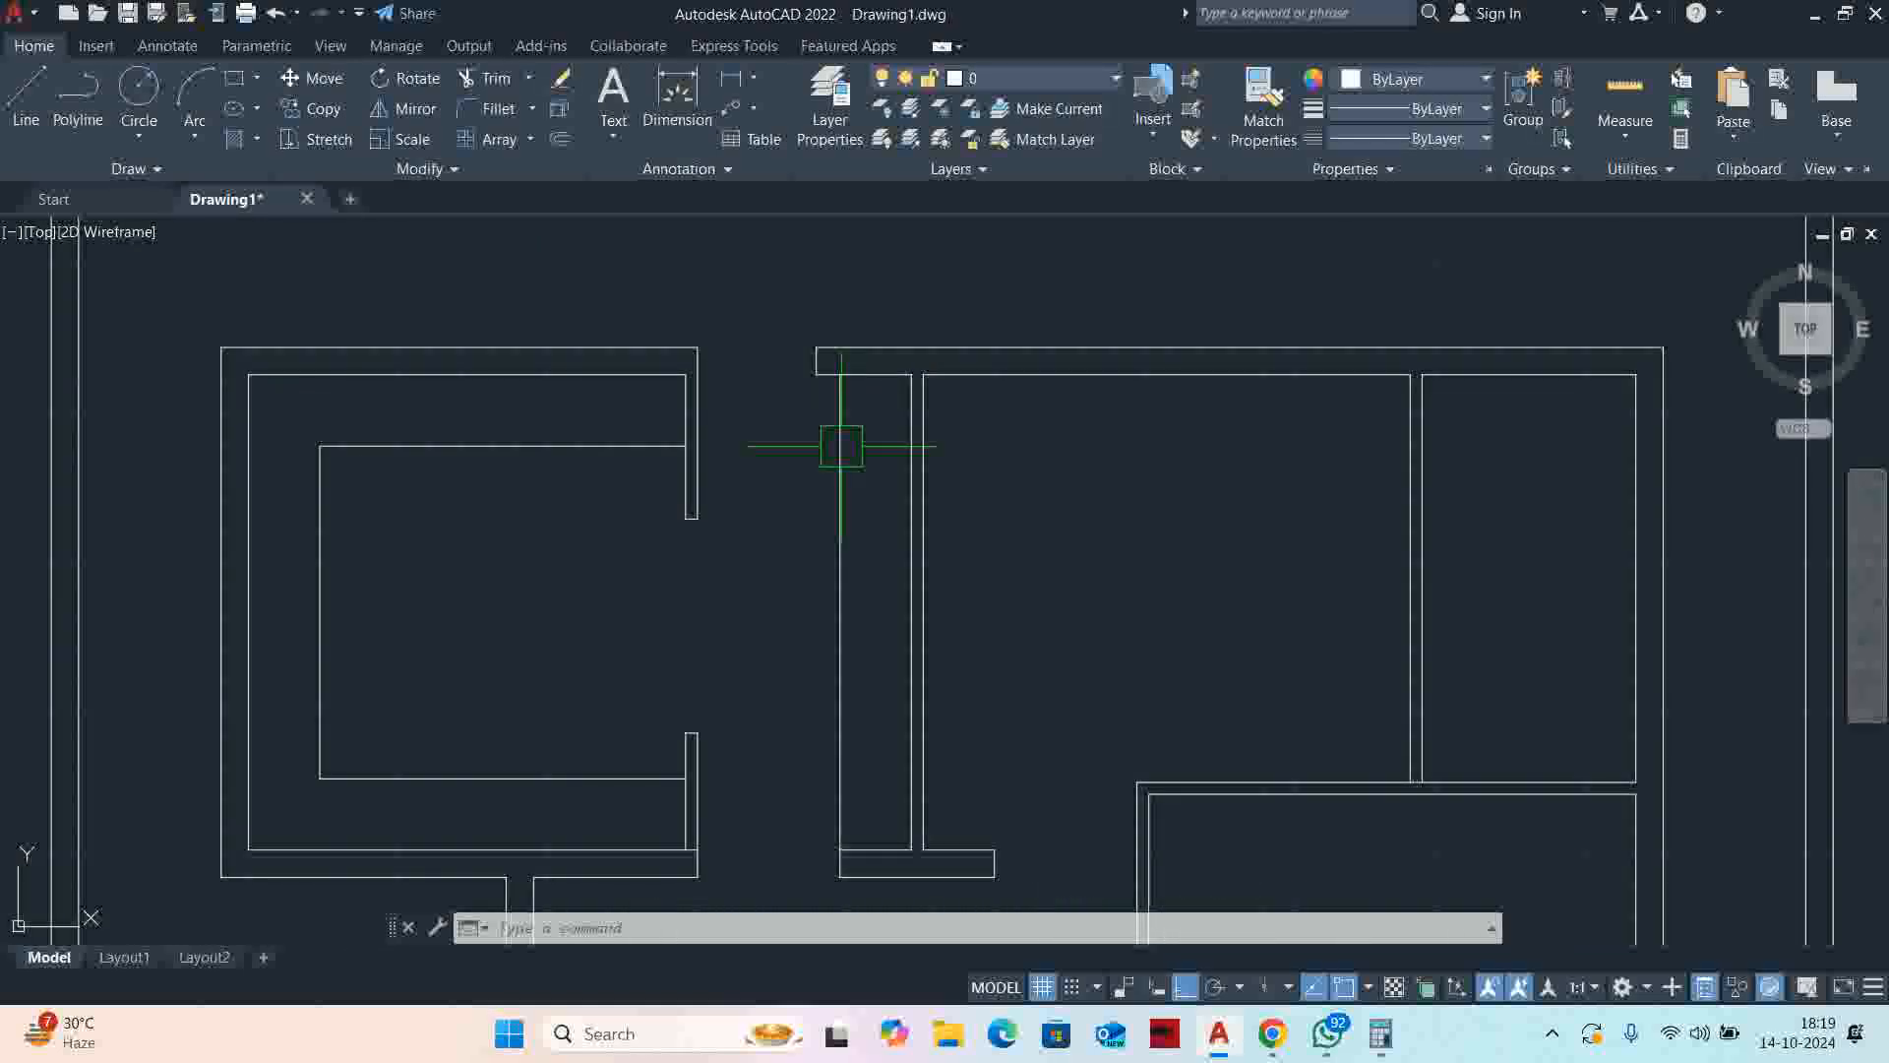
key(Escape)
key(Escape)
key(Escape)
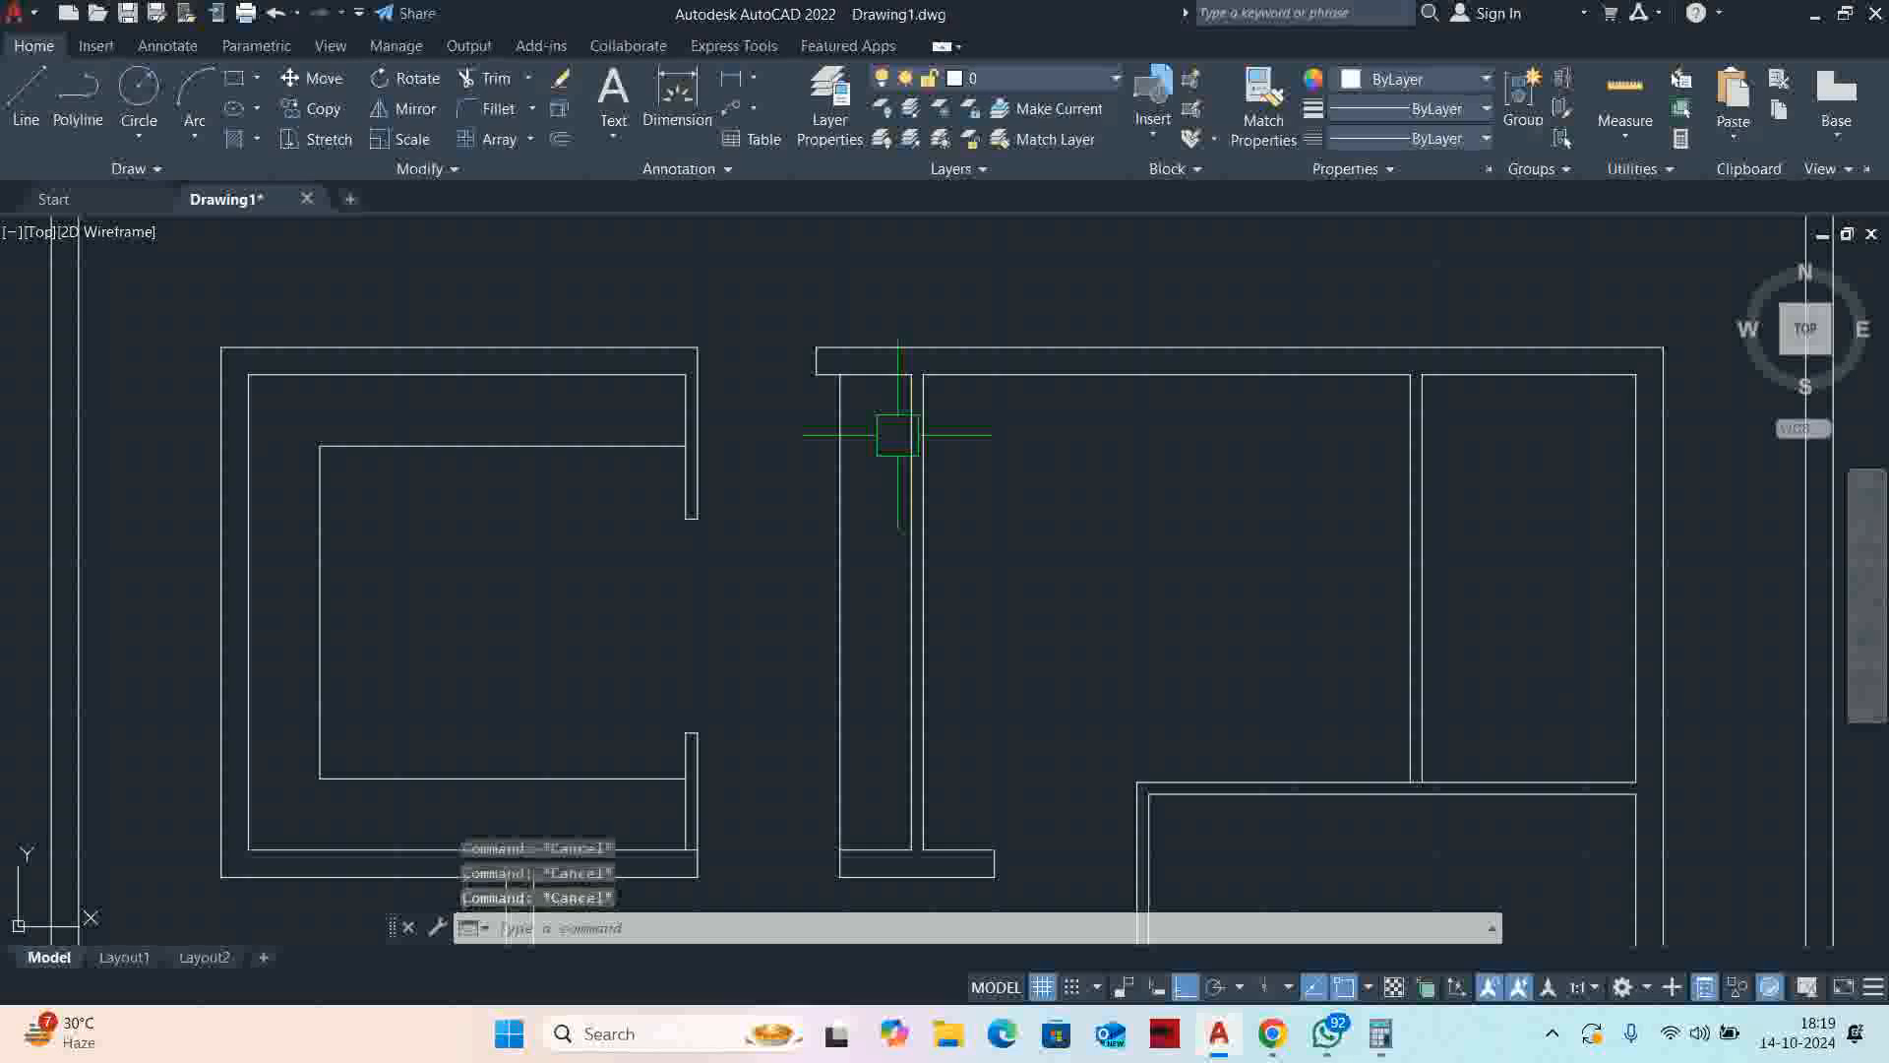
middle_drag(867, 511, 866, 494)
text(o)
key(Return)
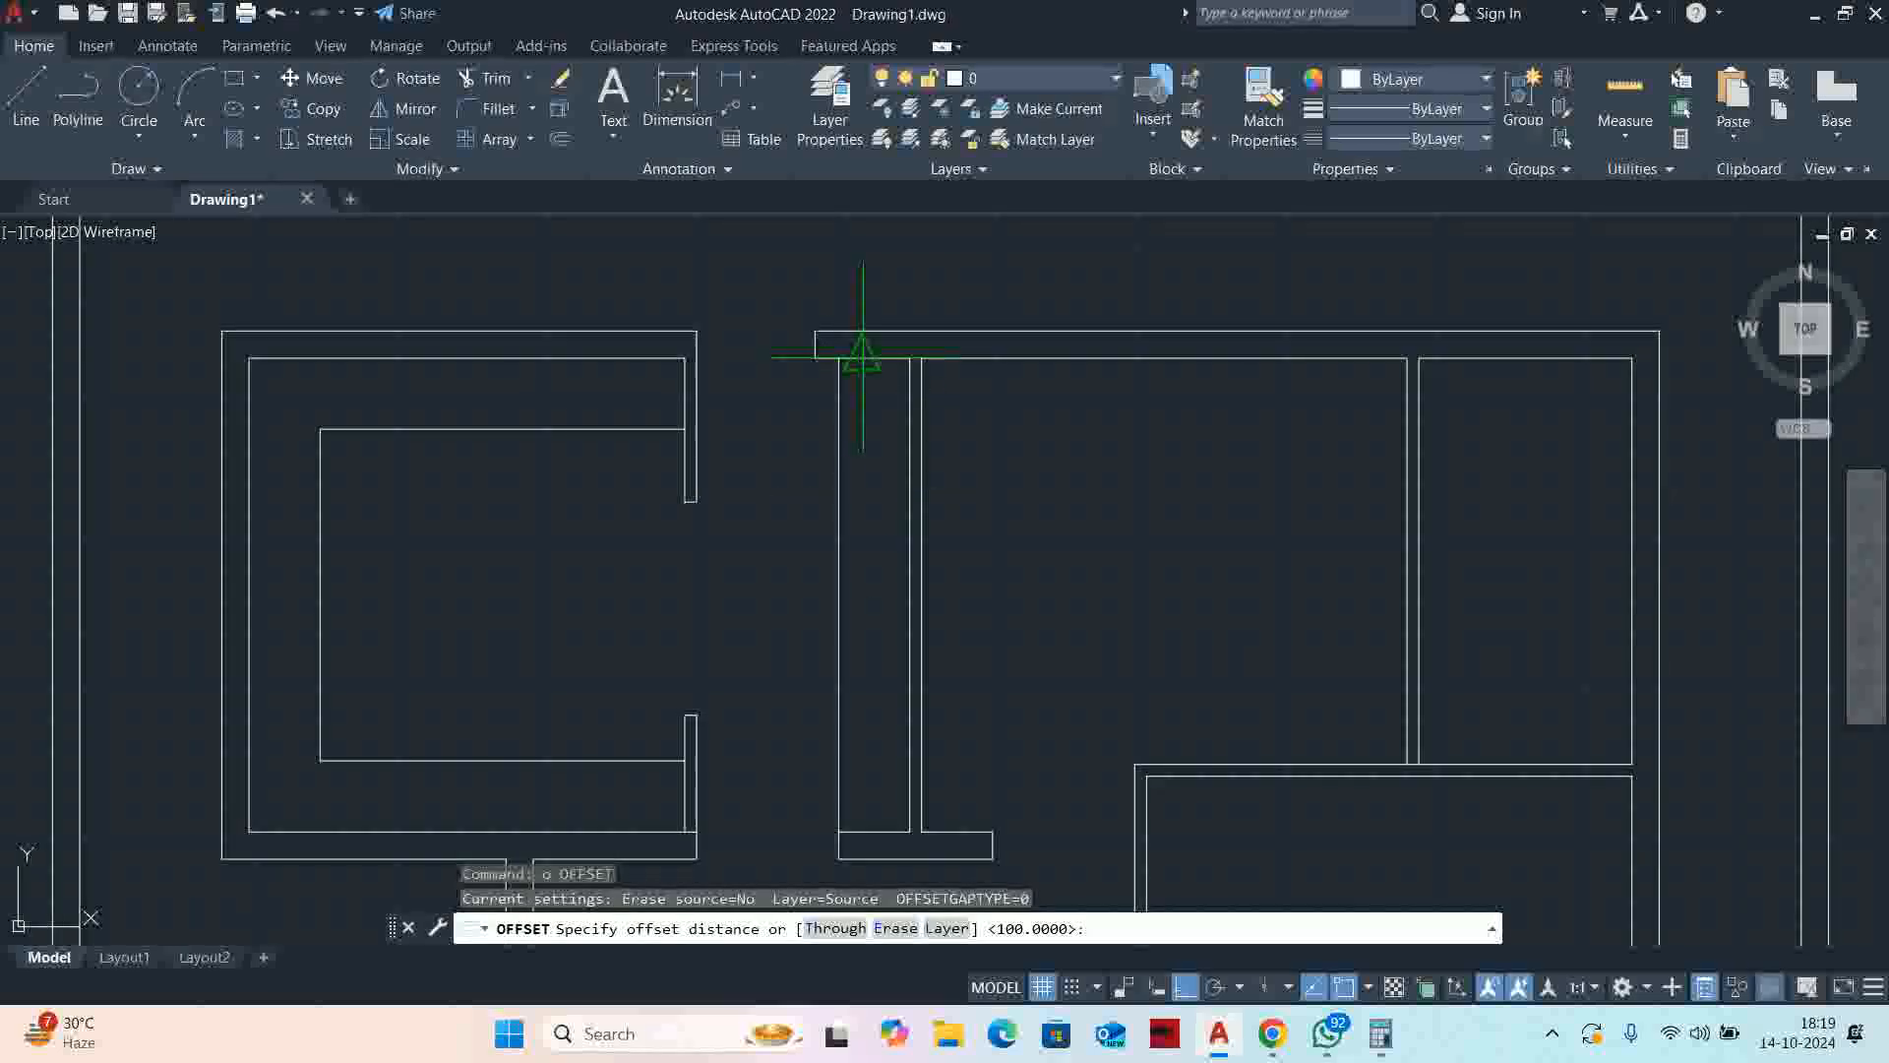
middle_drag(830, 381, 844, 428)
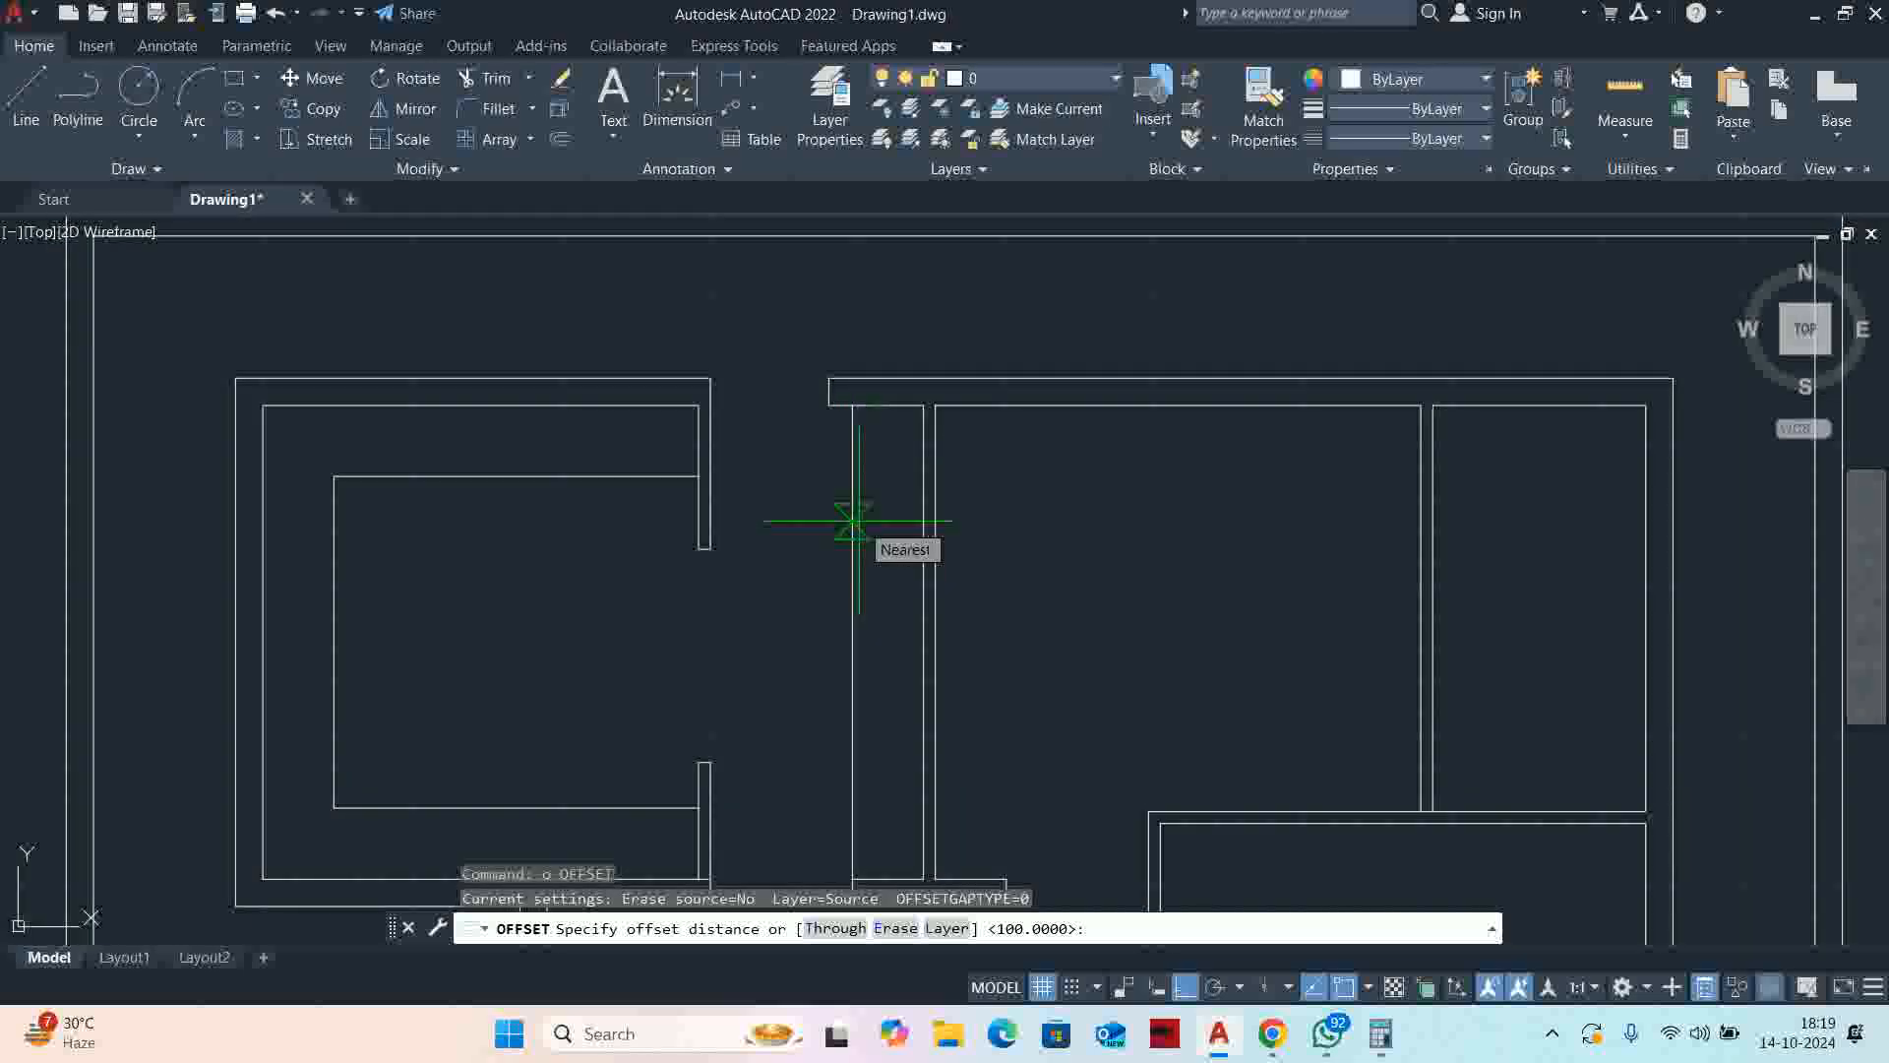
key(Escape)
Look over the whole floor plan and the recessed niche above the open lower-left area
scroll(942, 613, down, 4)
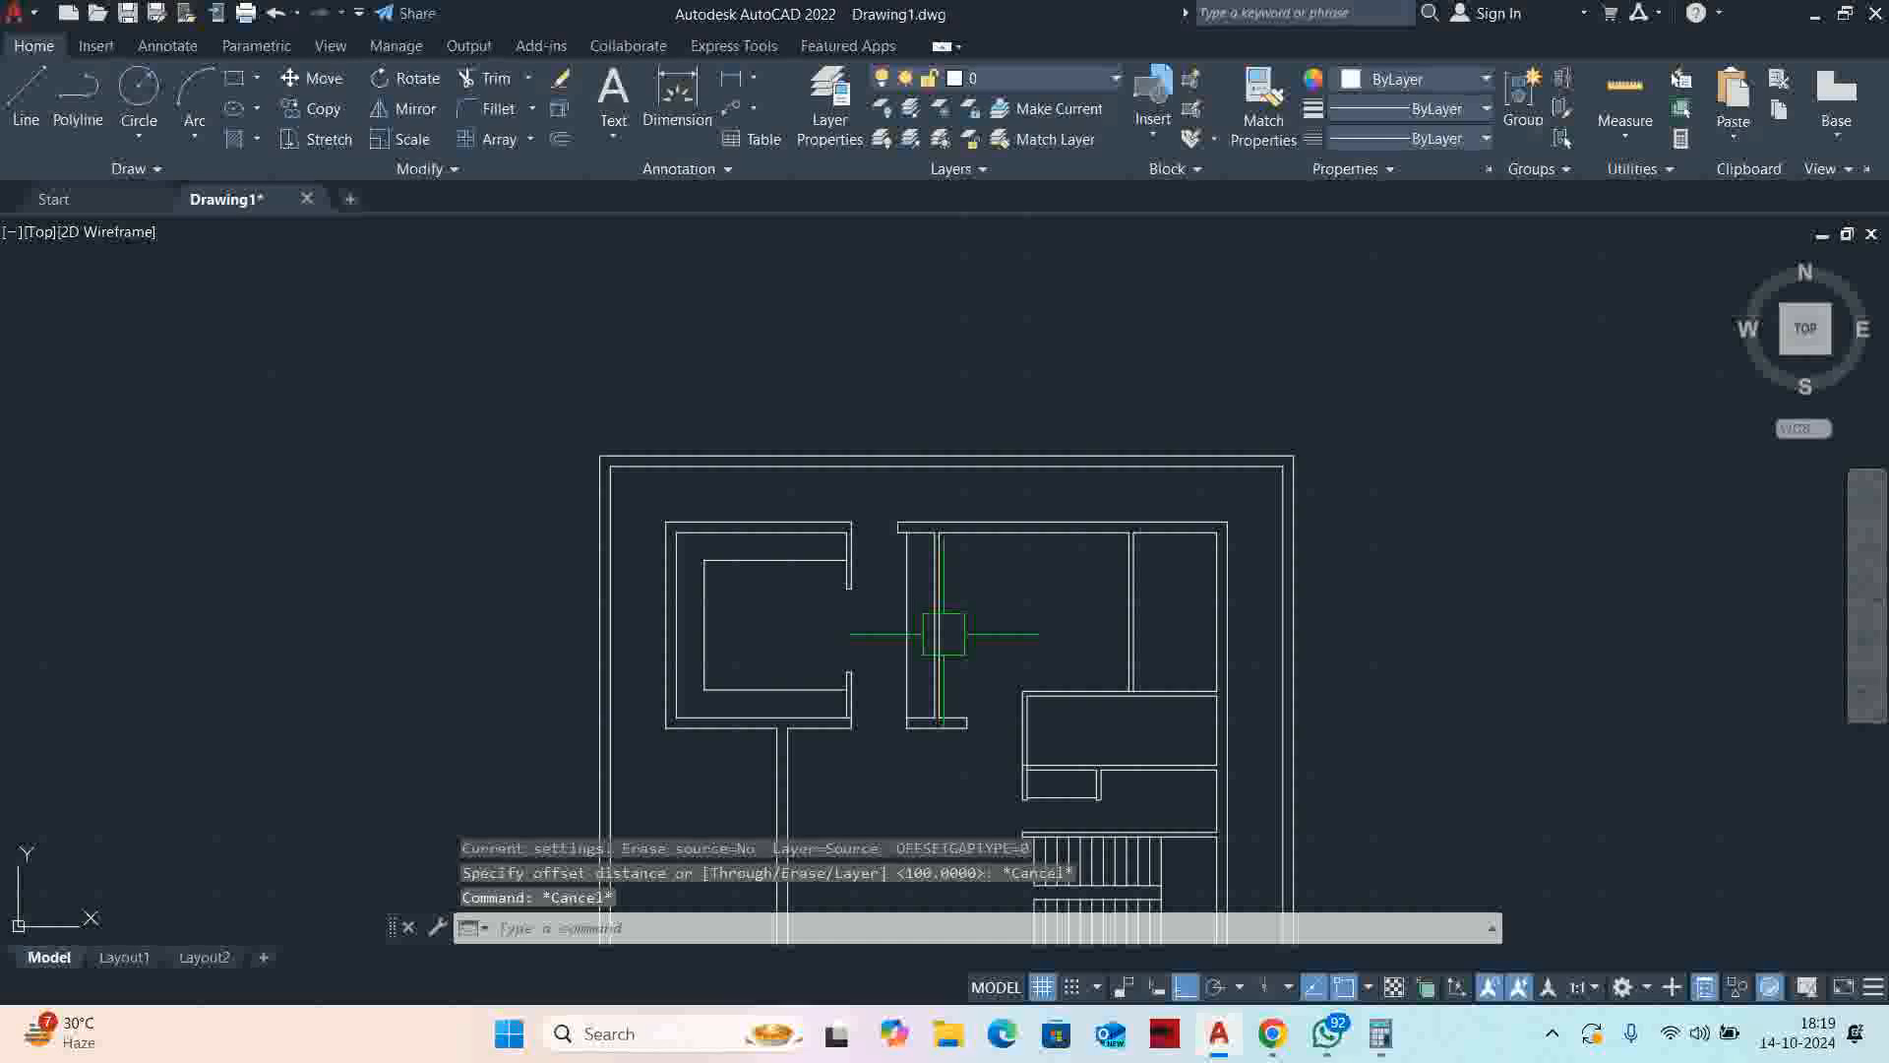
middle_drag(925, 652, 1104, 480)
scroll(1254, 599, down, 2)
key(Escape)
key(Escape)
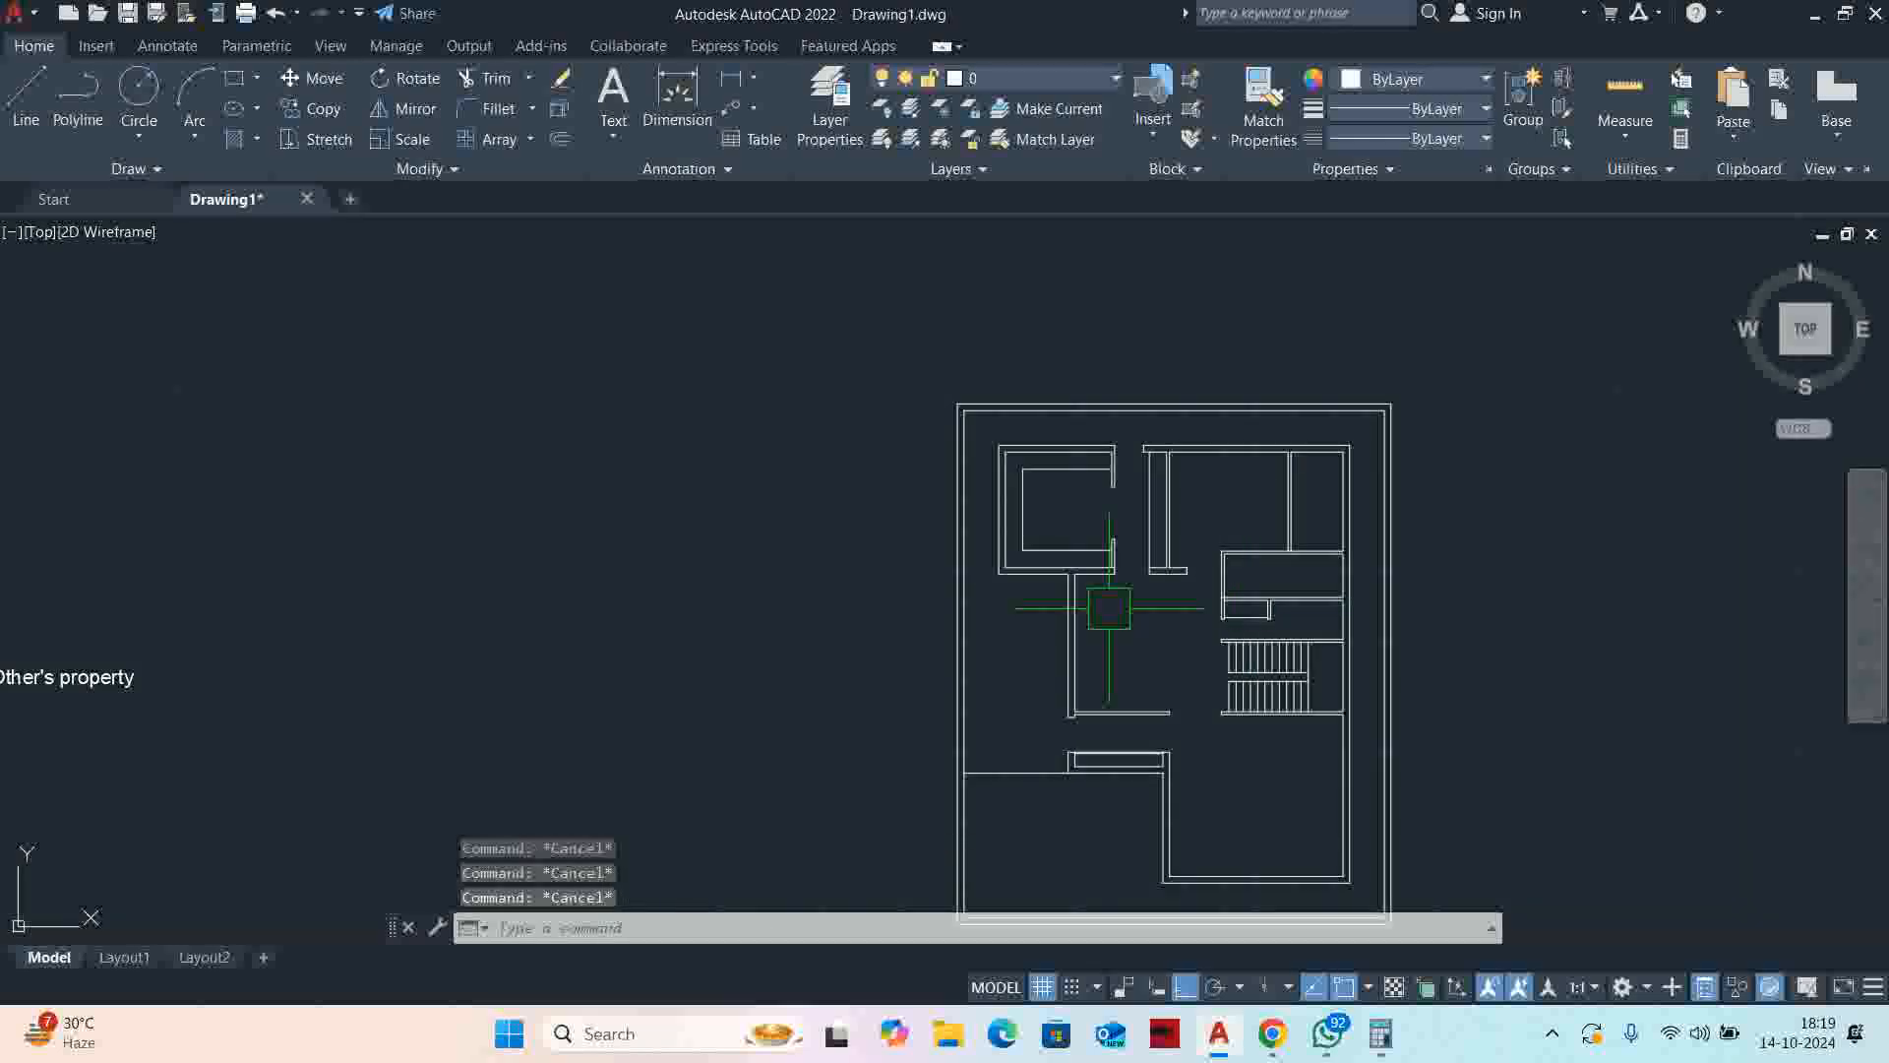
scroll(1140, 619, up, 4)
scroll(1209, 603, down, 5)
scroll(1012, 653, down, 3)
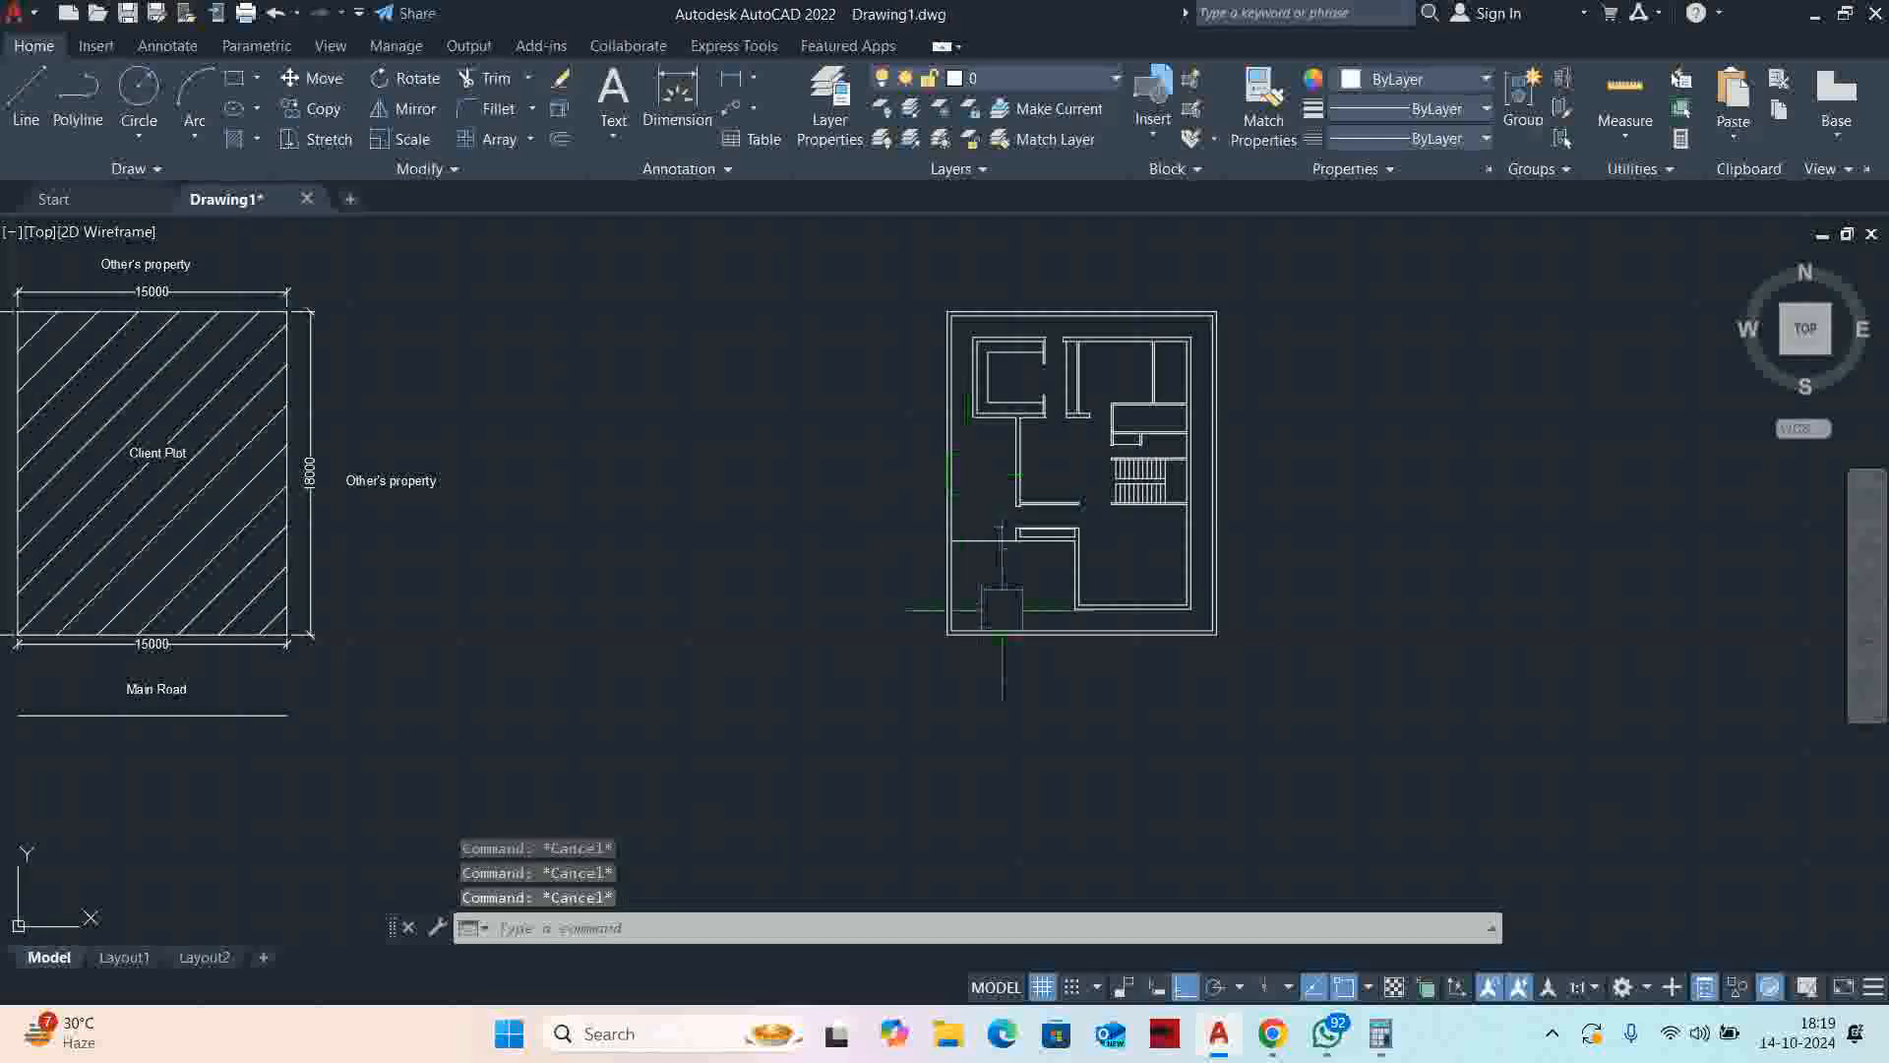
scroll(1016, 611, up, 5)
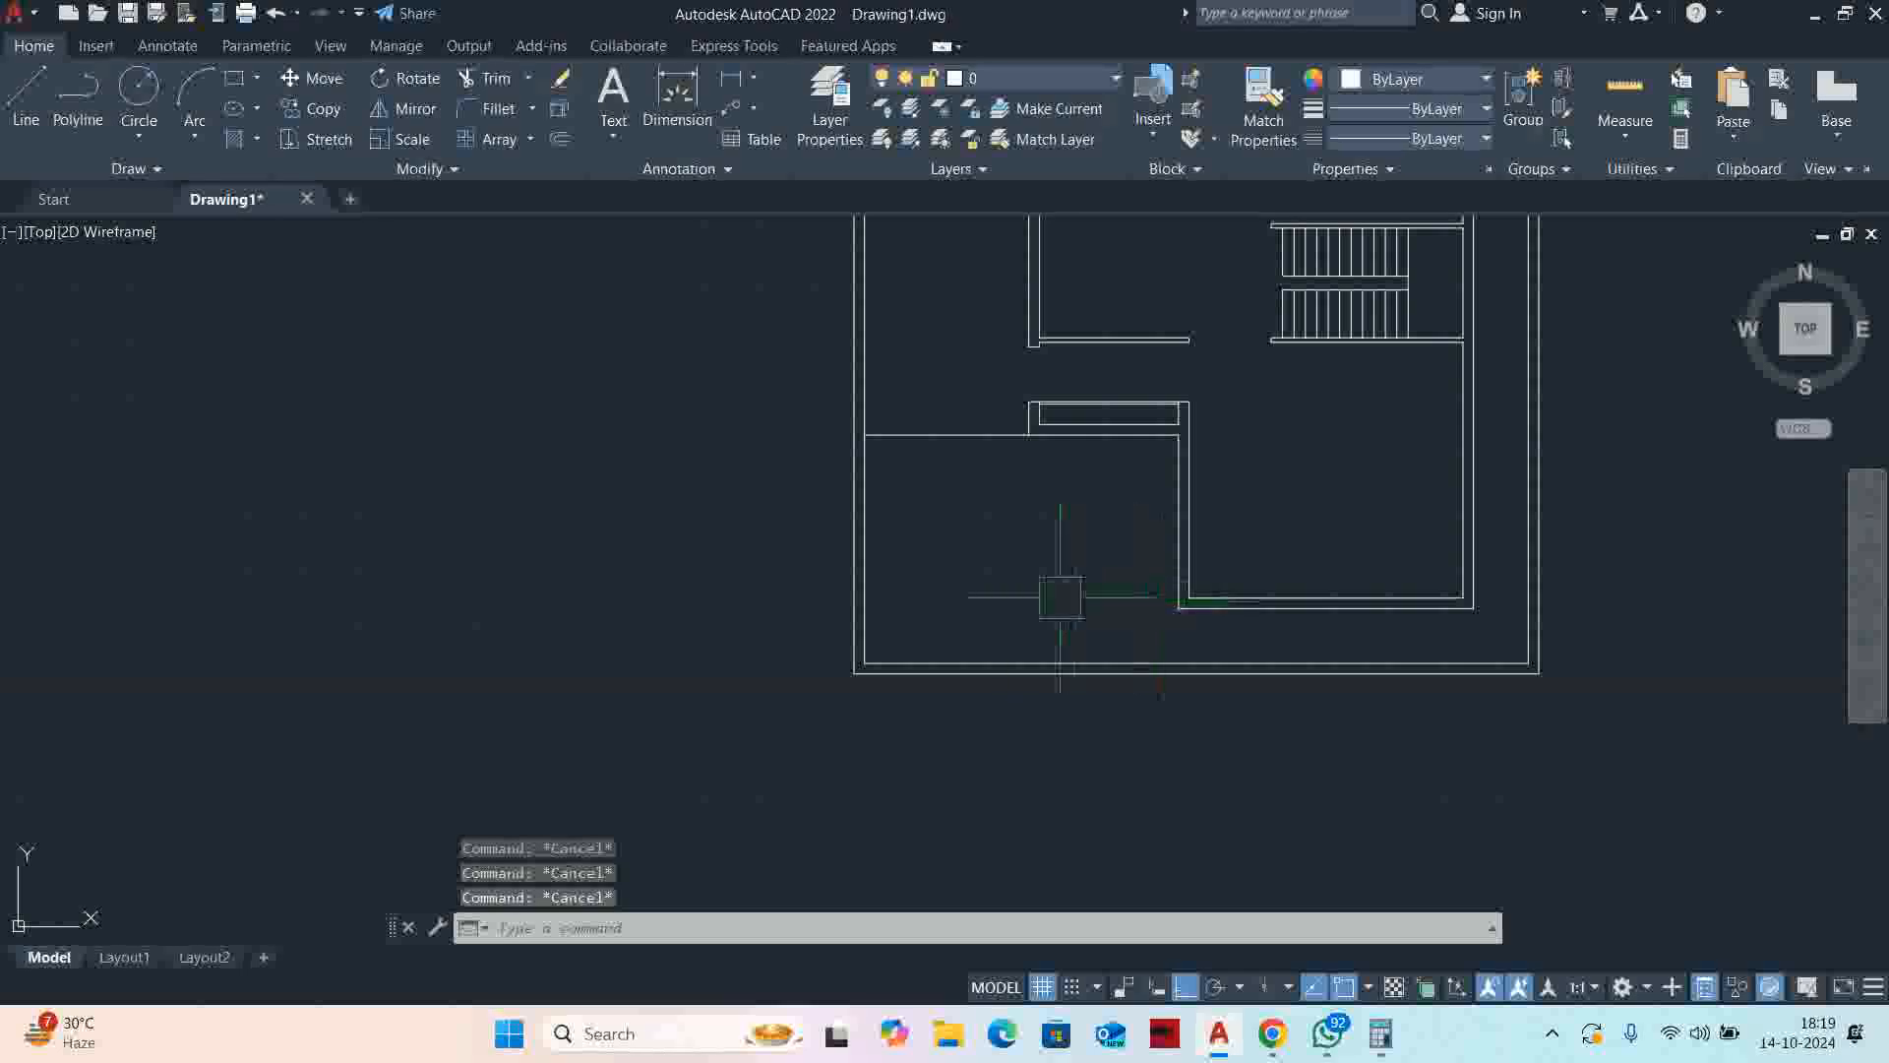
middle_drag(959, 545, 941, 735)
scroll(1080, 610, up, 2)
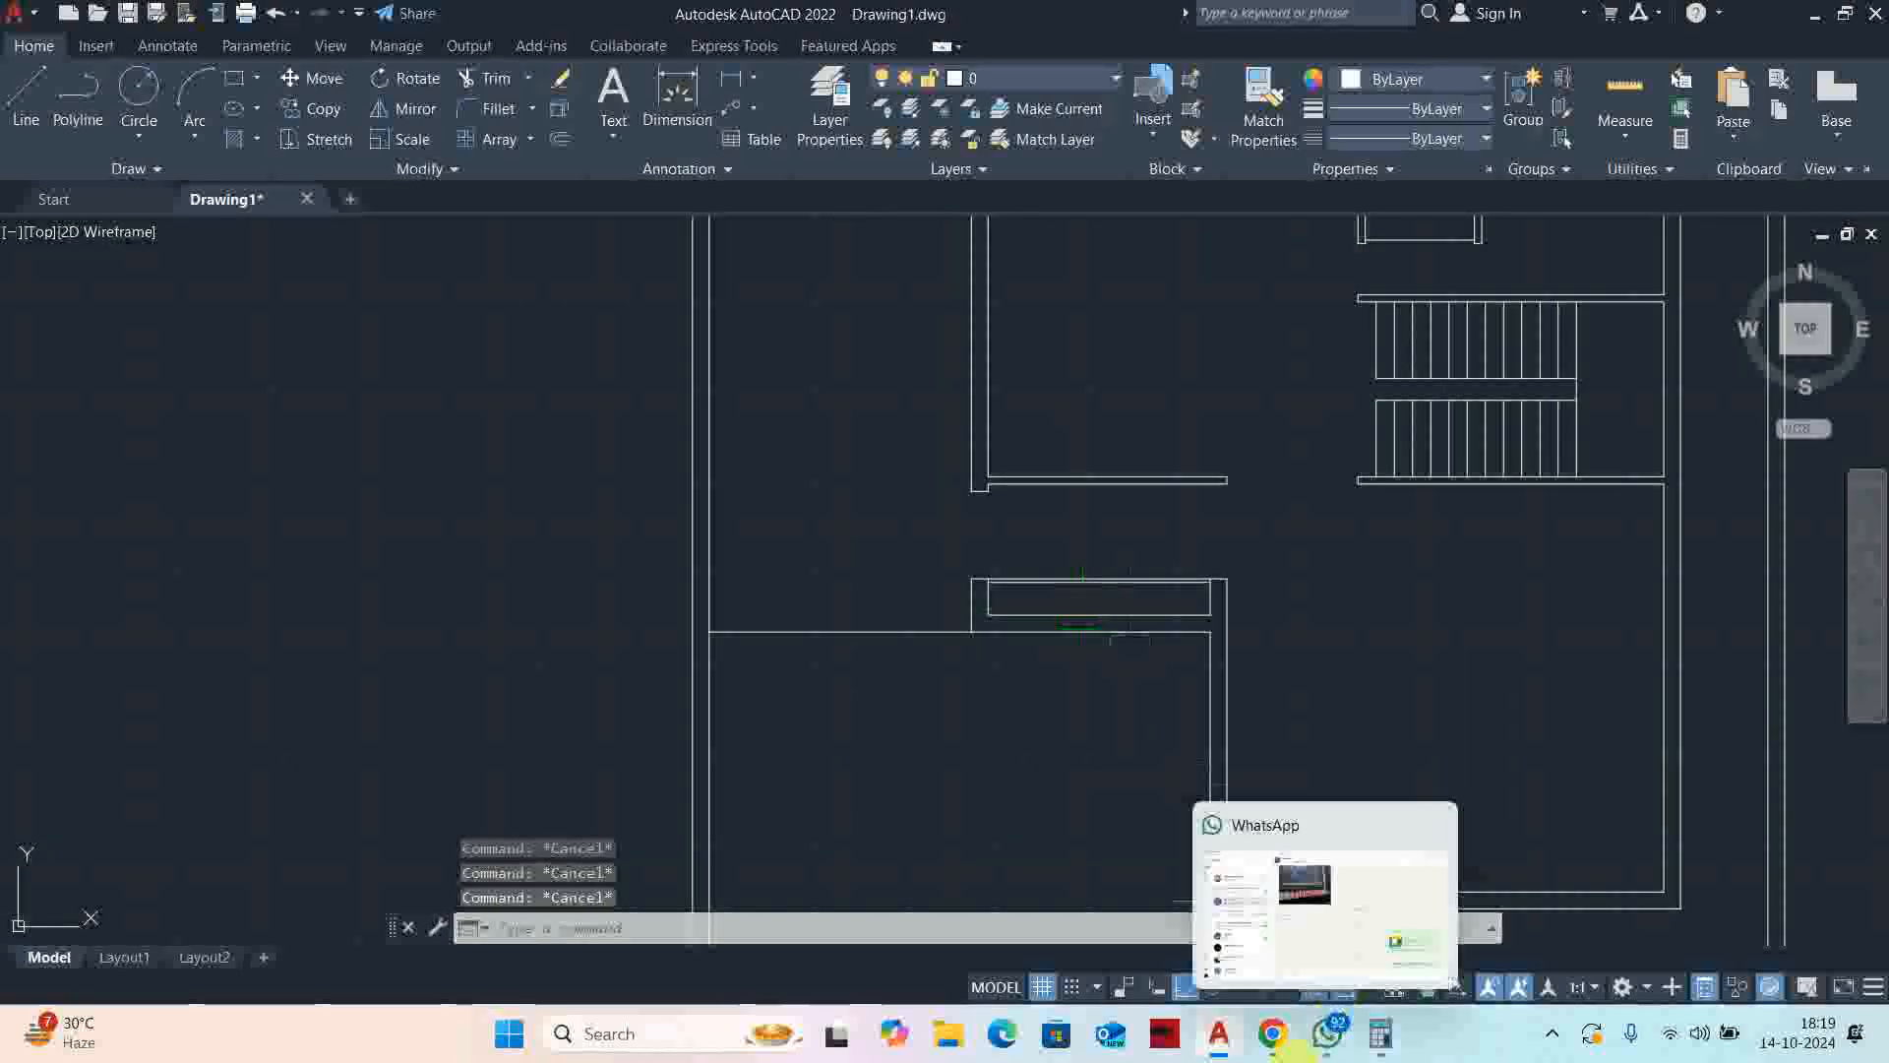
Switch to Chrome and open the Pinterest India site in a new tab
click(1272, 1034)
click(1129, 864)
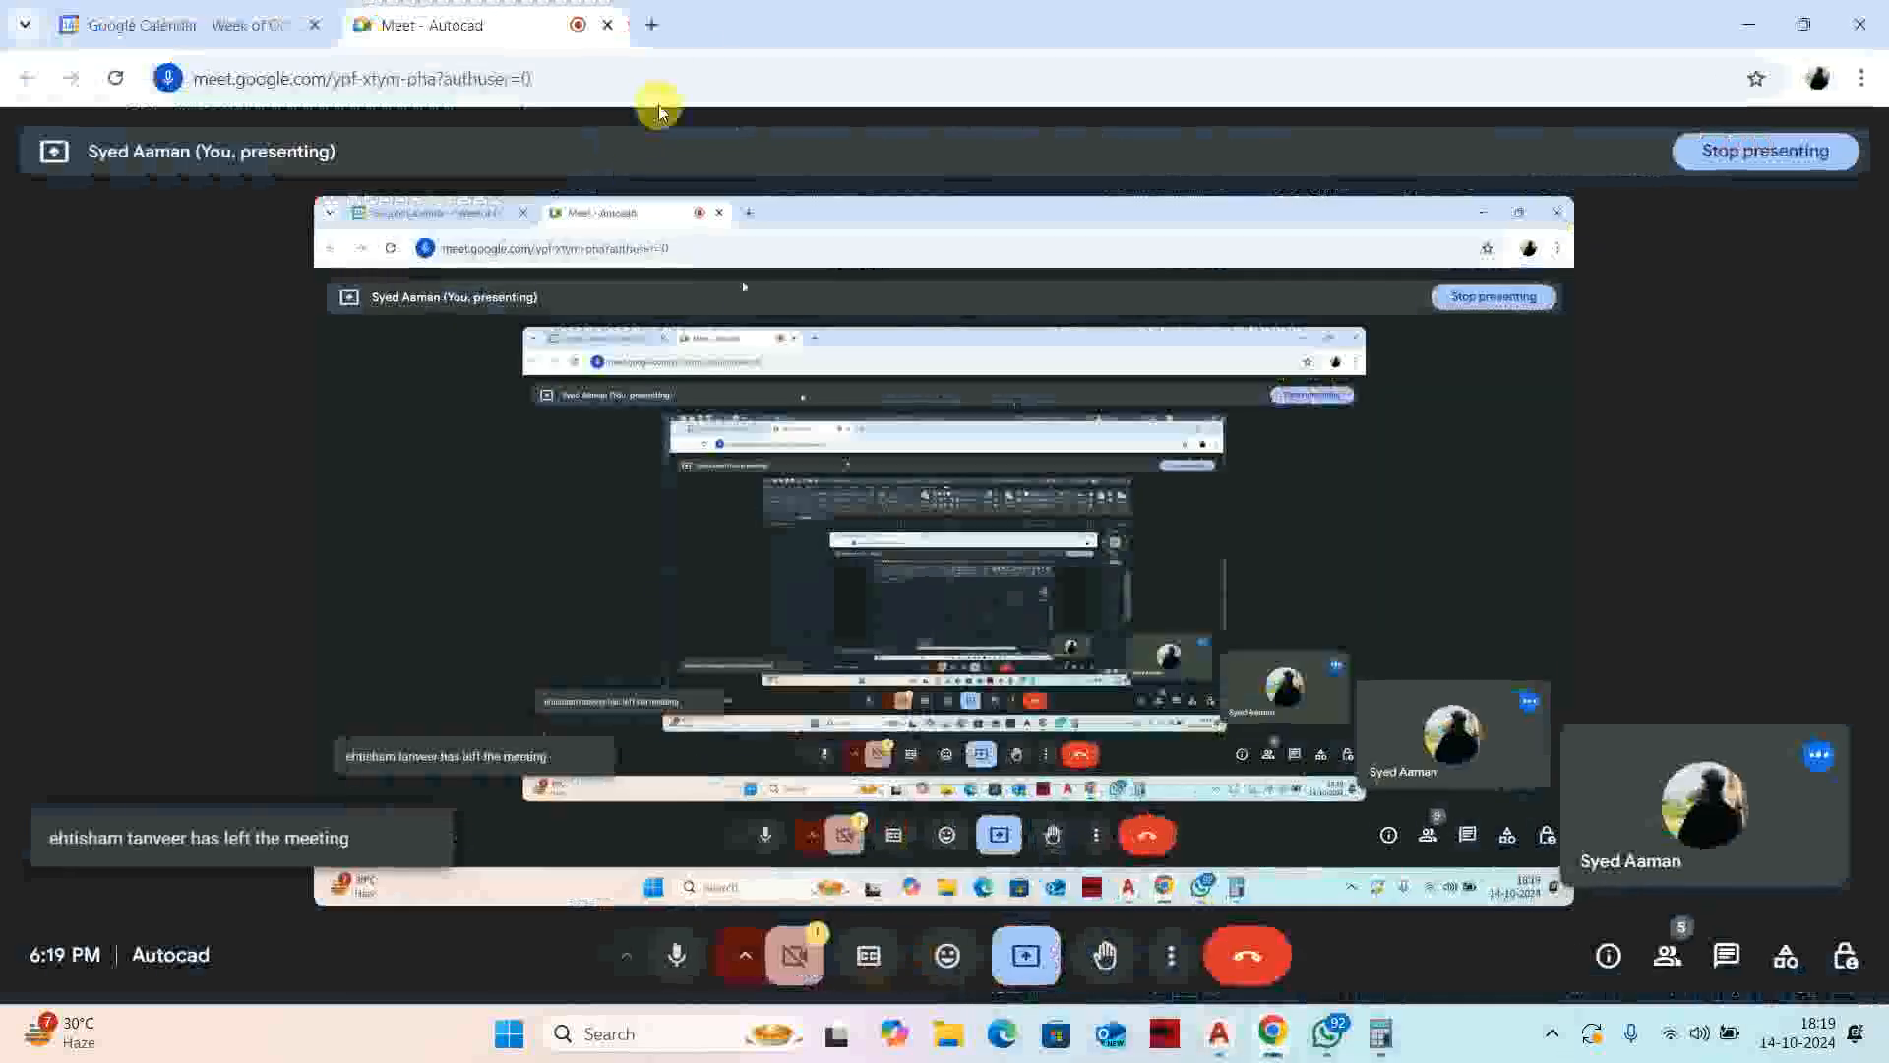
click(658, 21)
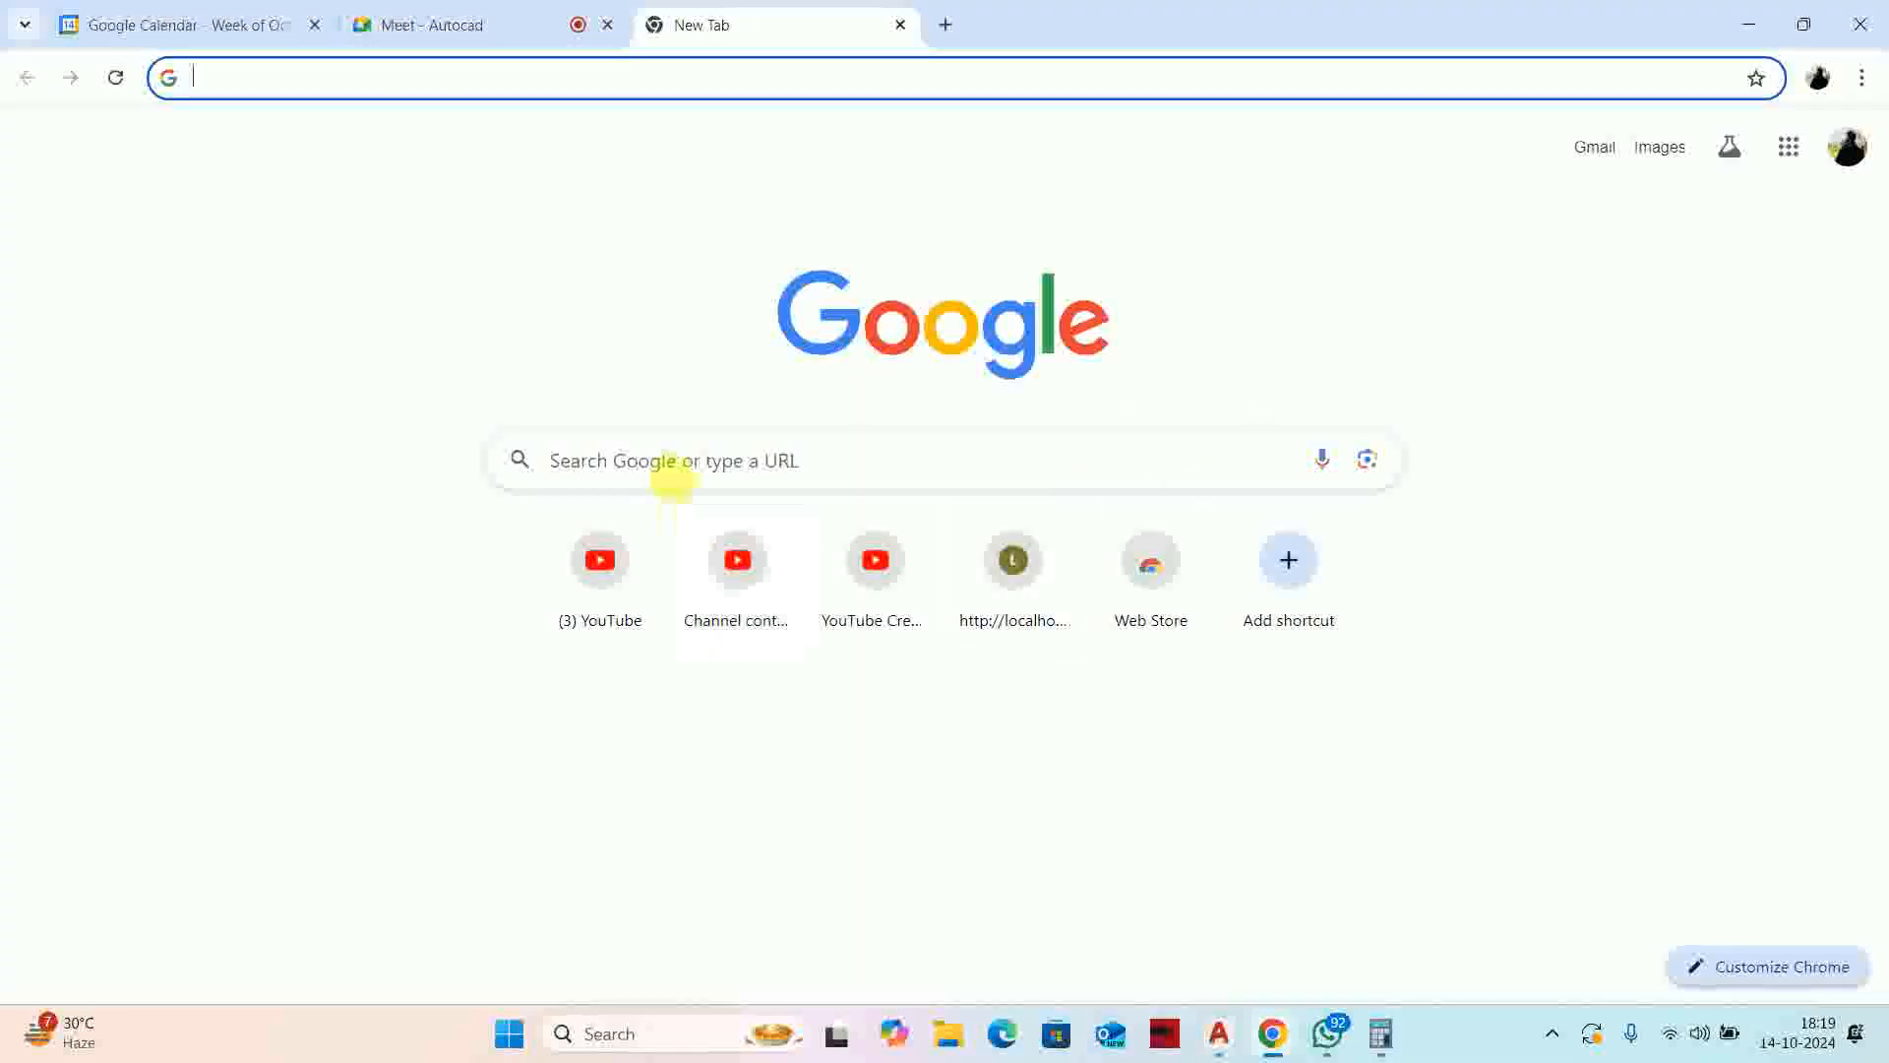
click(669, 473)
click(610, 556)
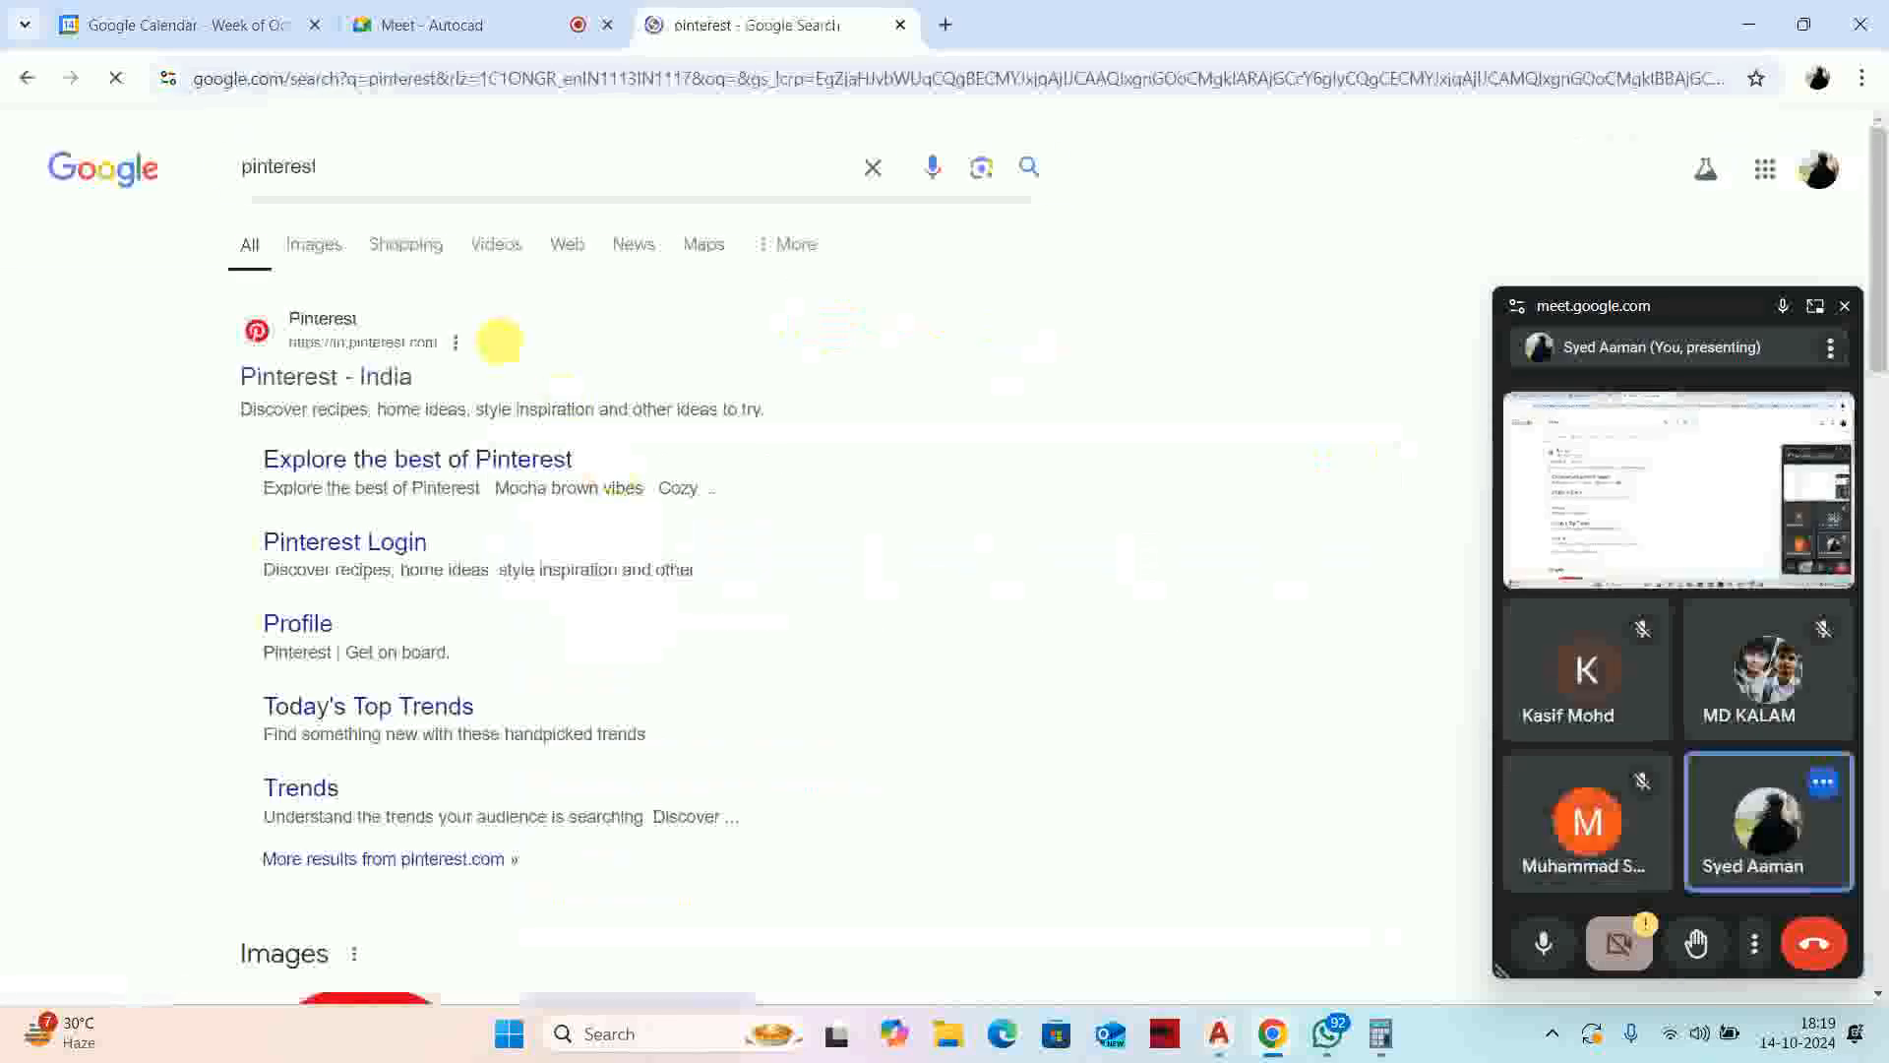
click(267, 384)
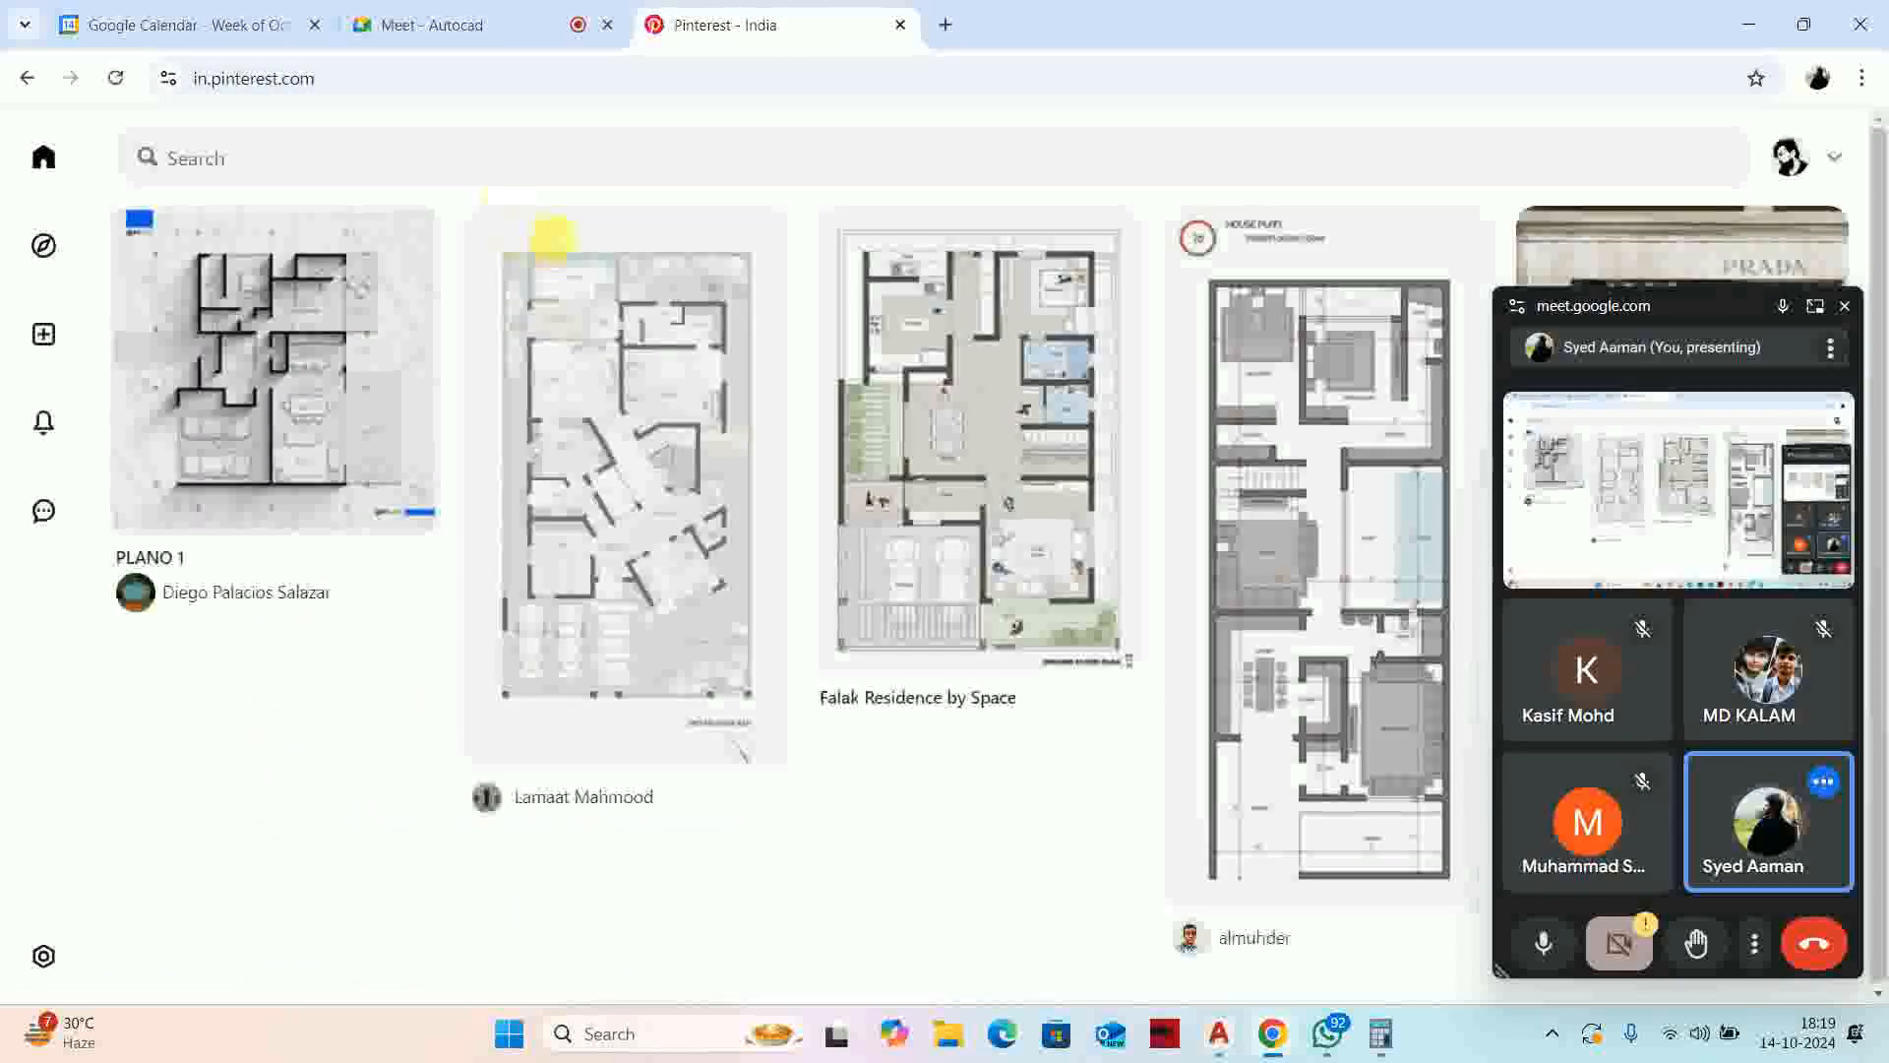
Search Pinterest for "consol" and view the Duo 39.4" White Console Table pin and its related ideas
click(541, 174)
text(consol)
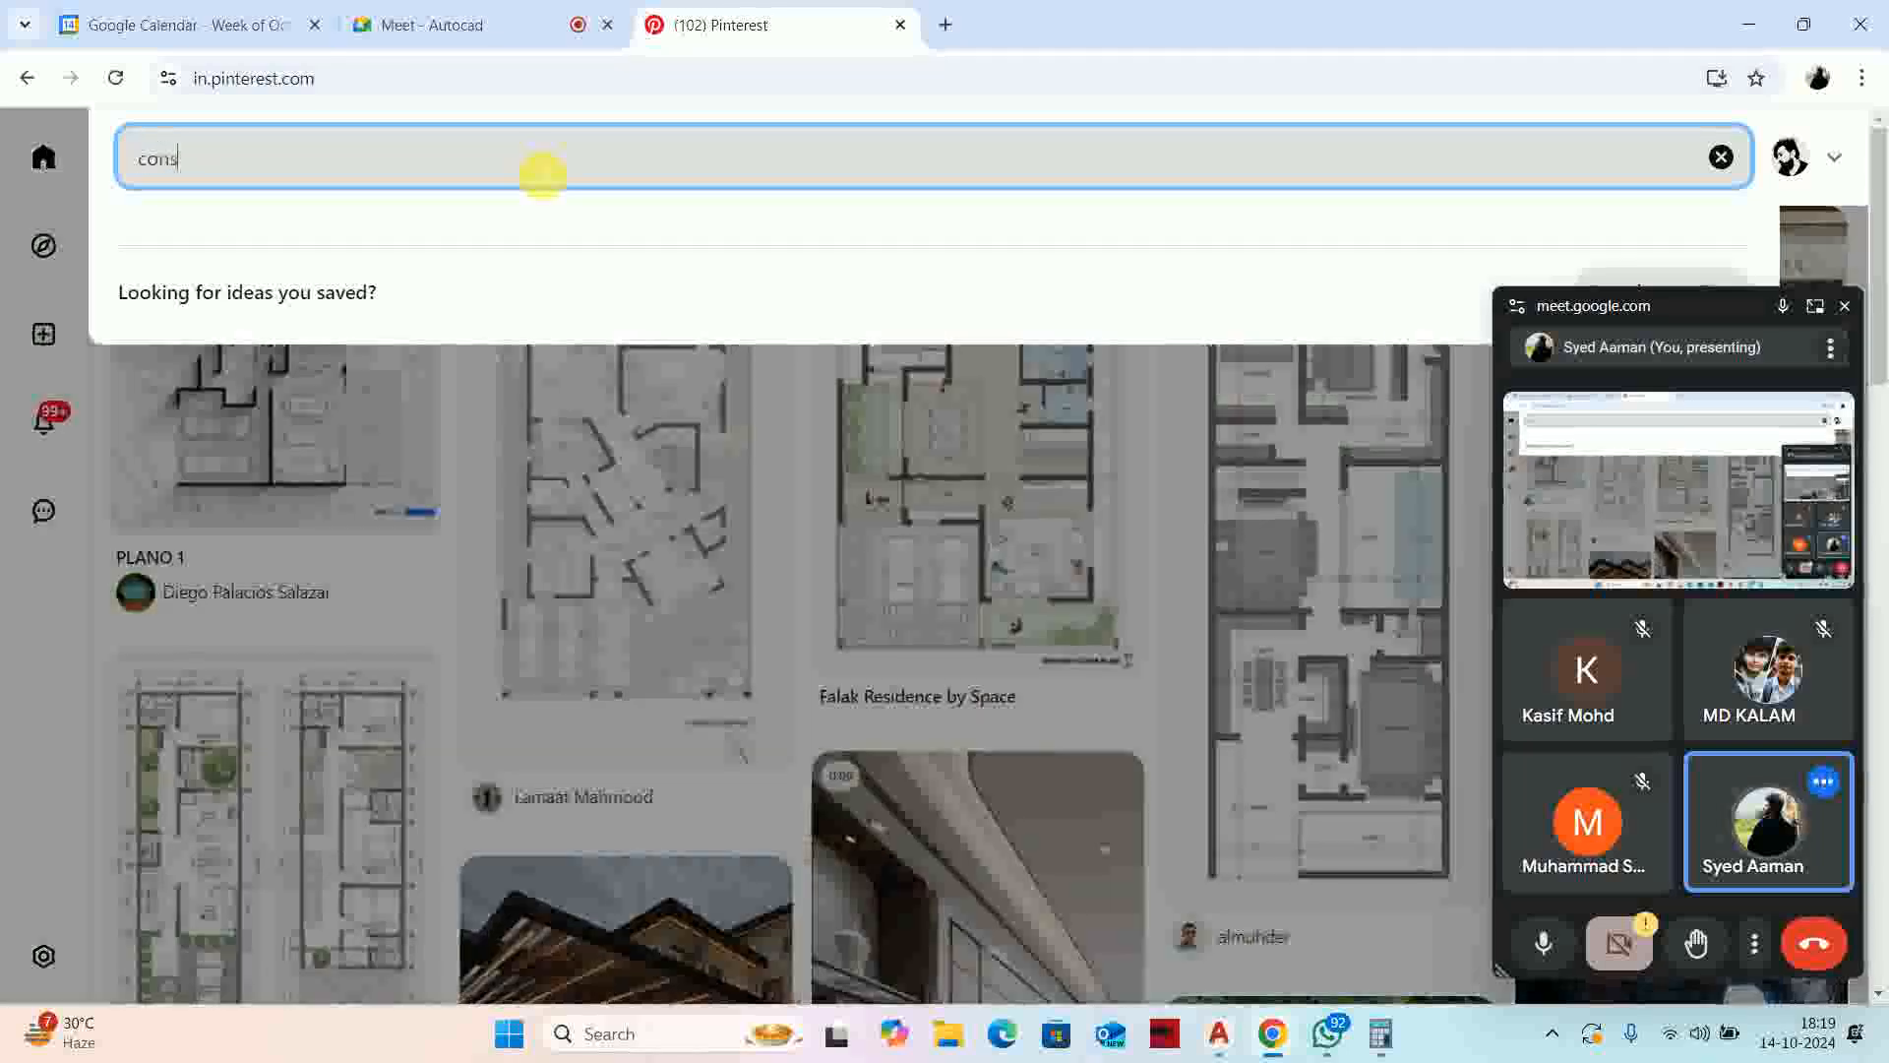
key(Return)
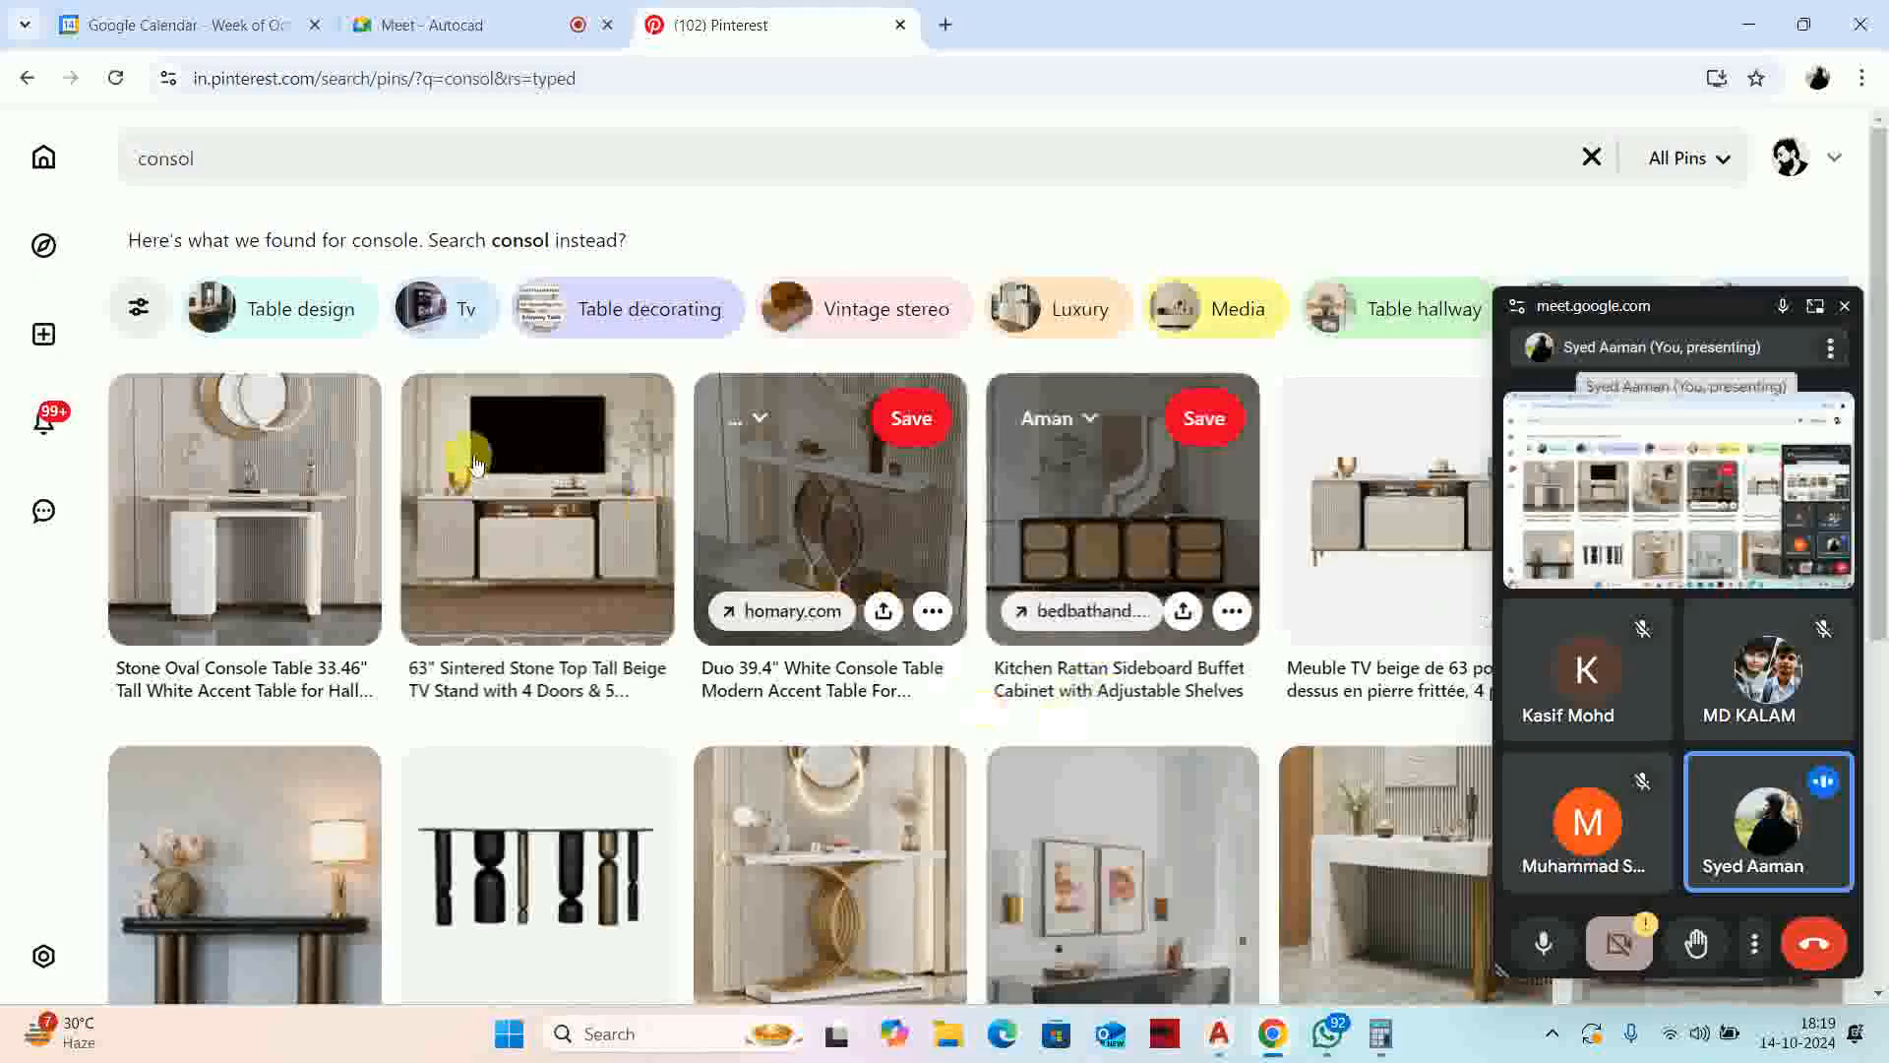
click(832, 502)
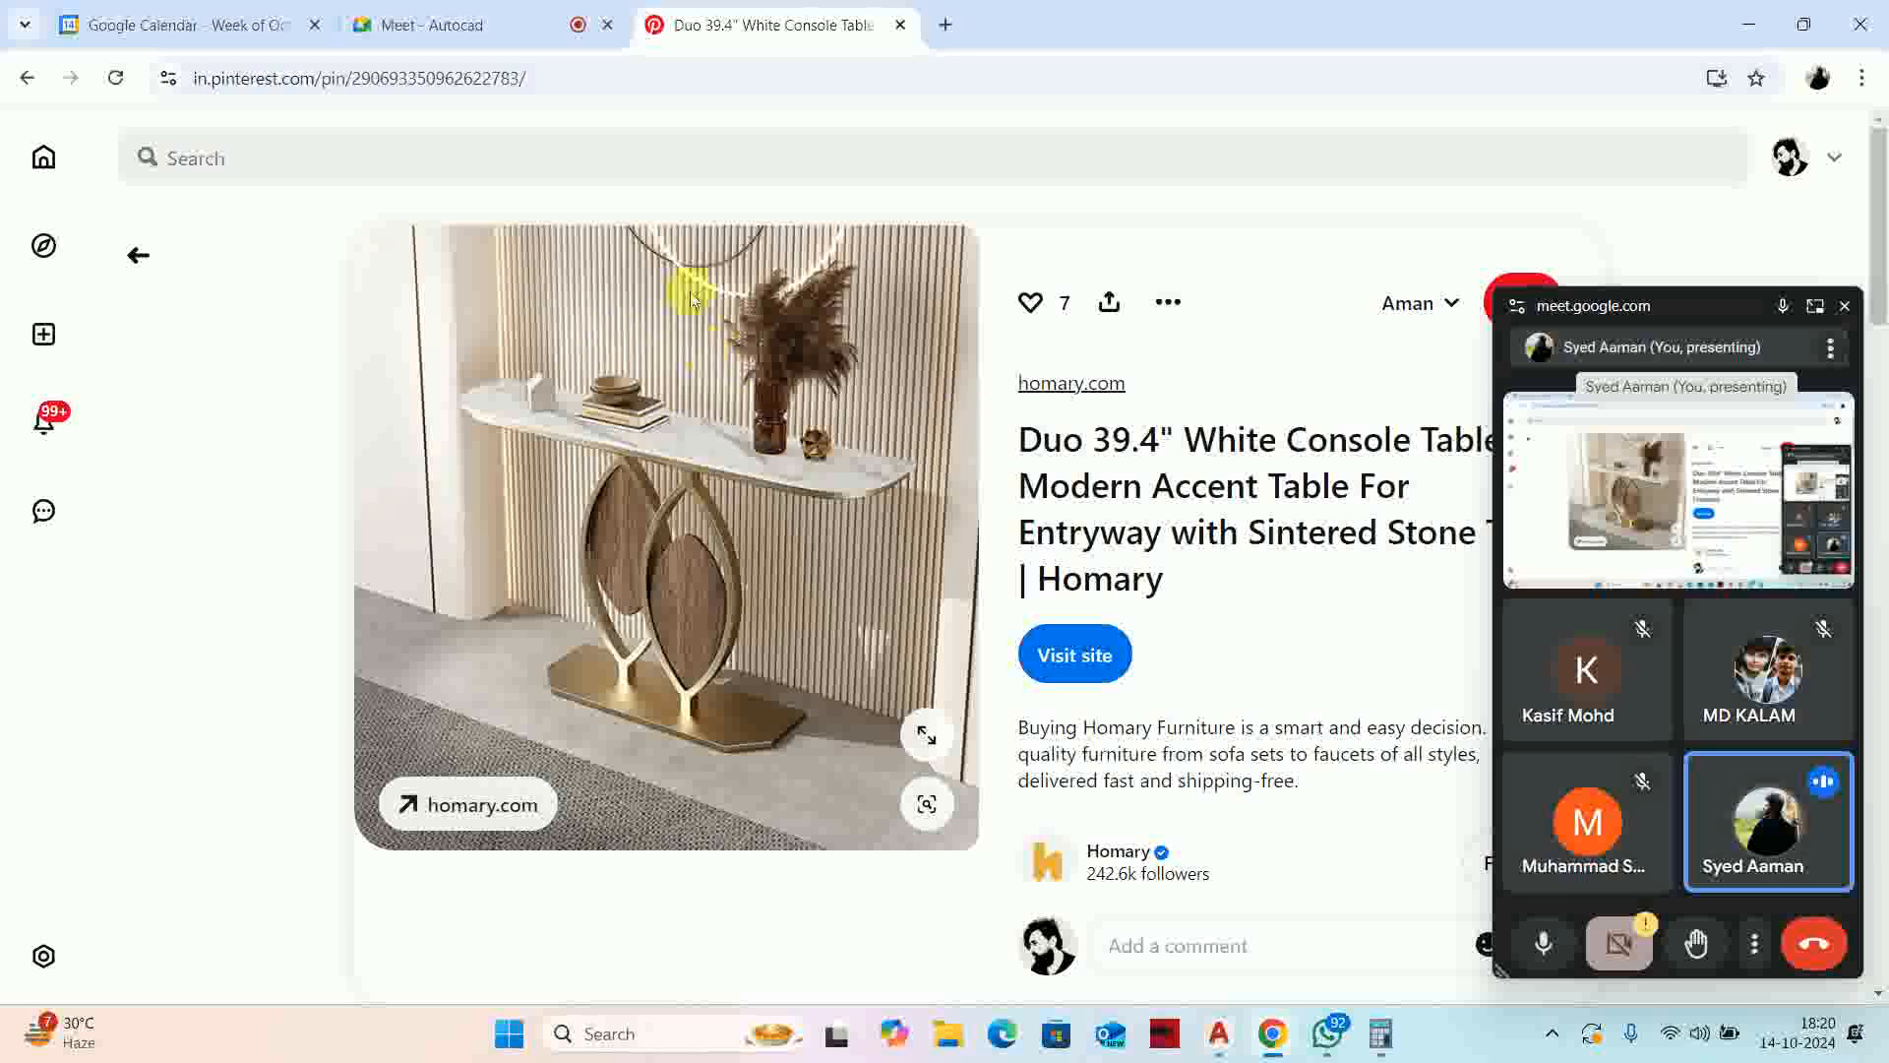
scroll(767, 413, down, 8)
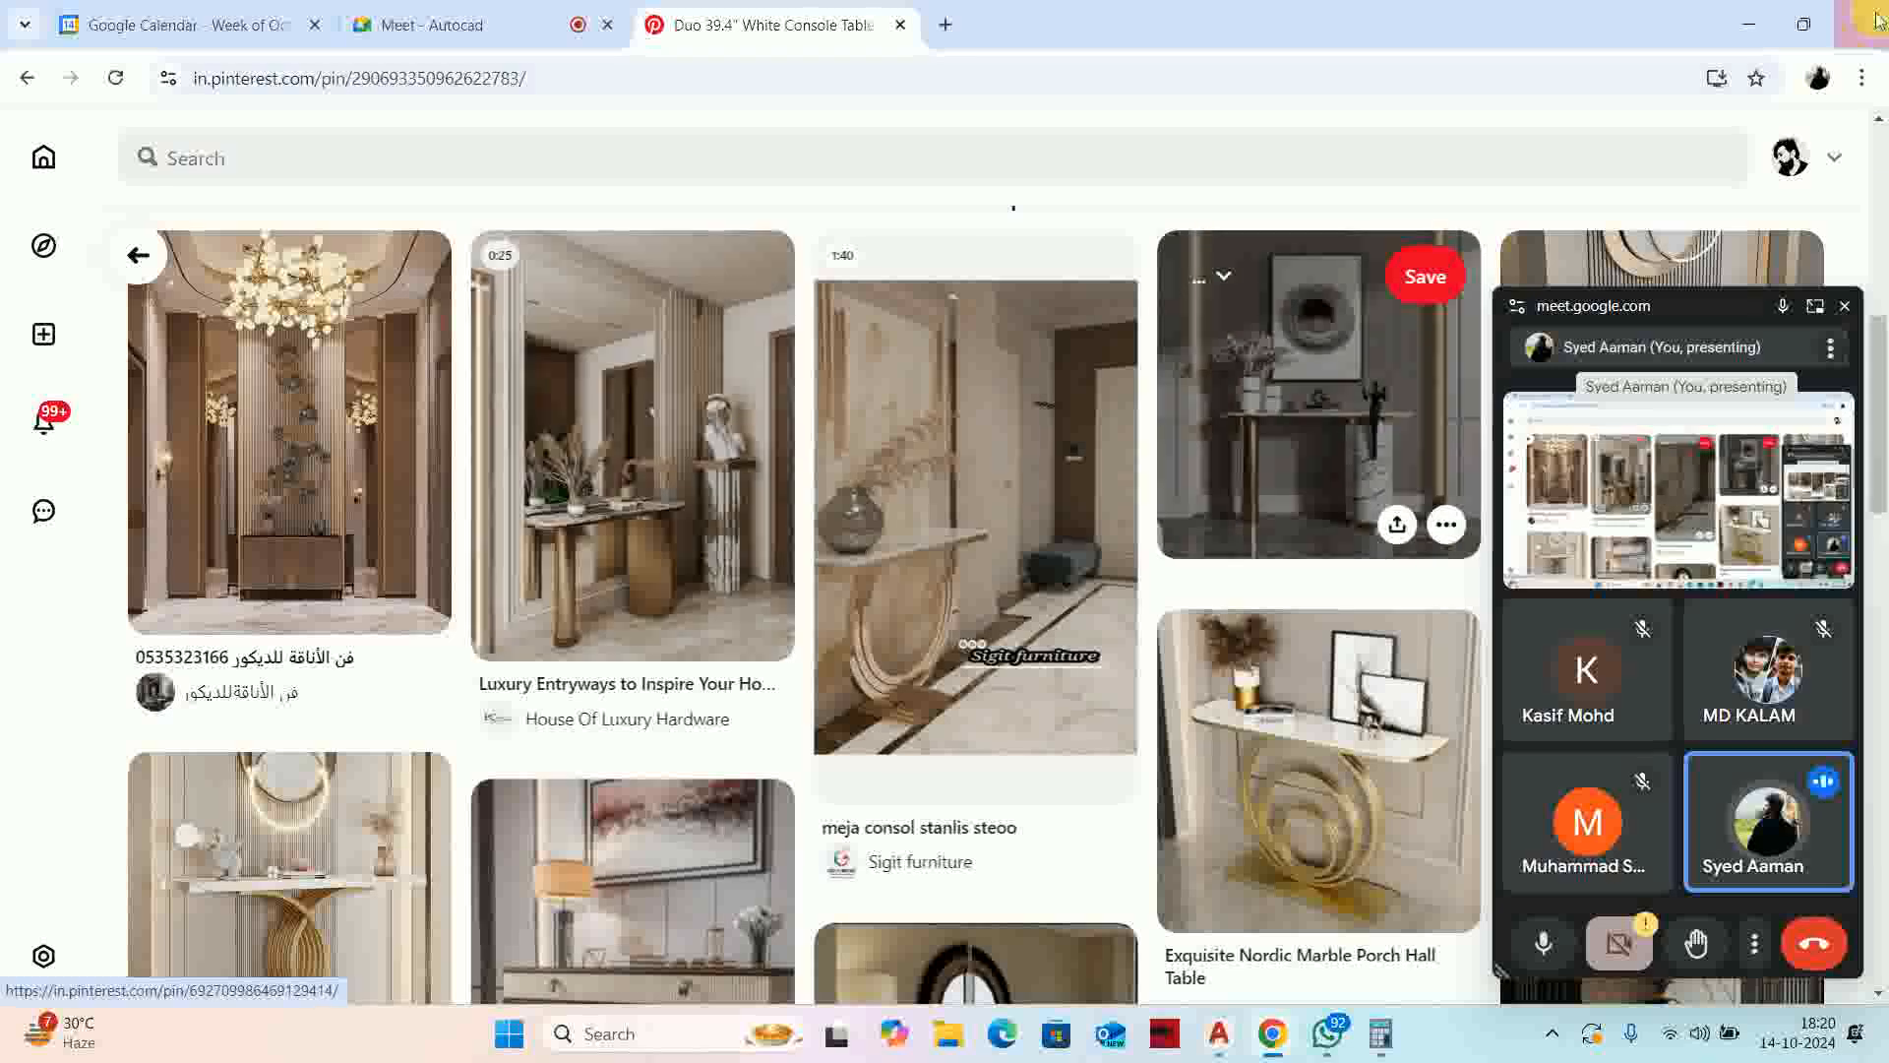
Return to the AutoCAD drawing and clear the browser and meeting windows from view
click(1747, 12)
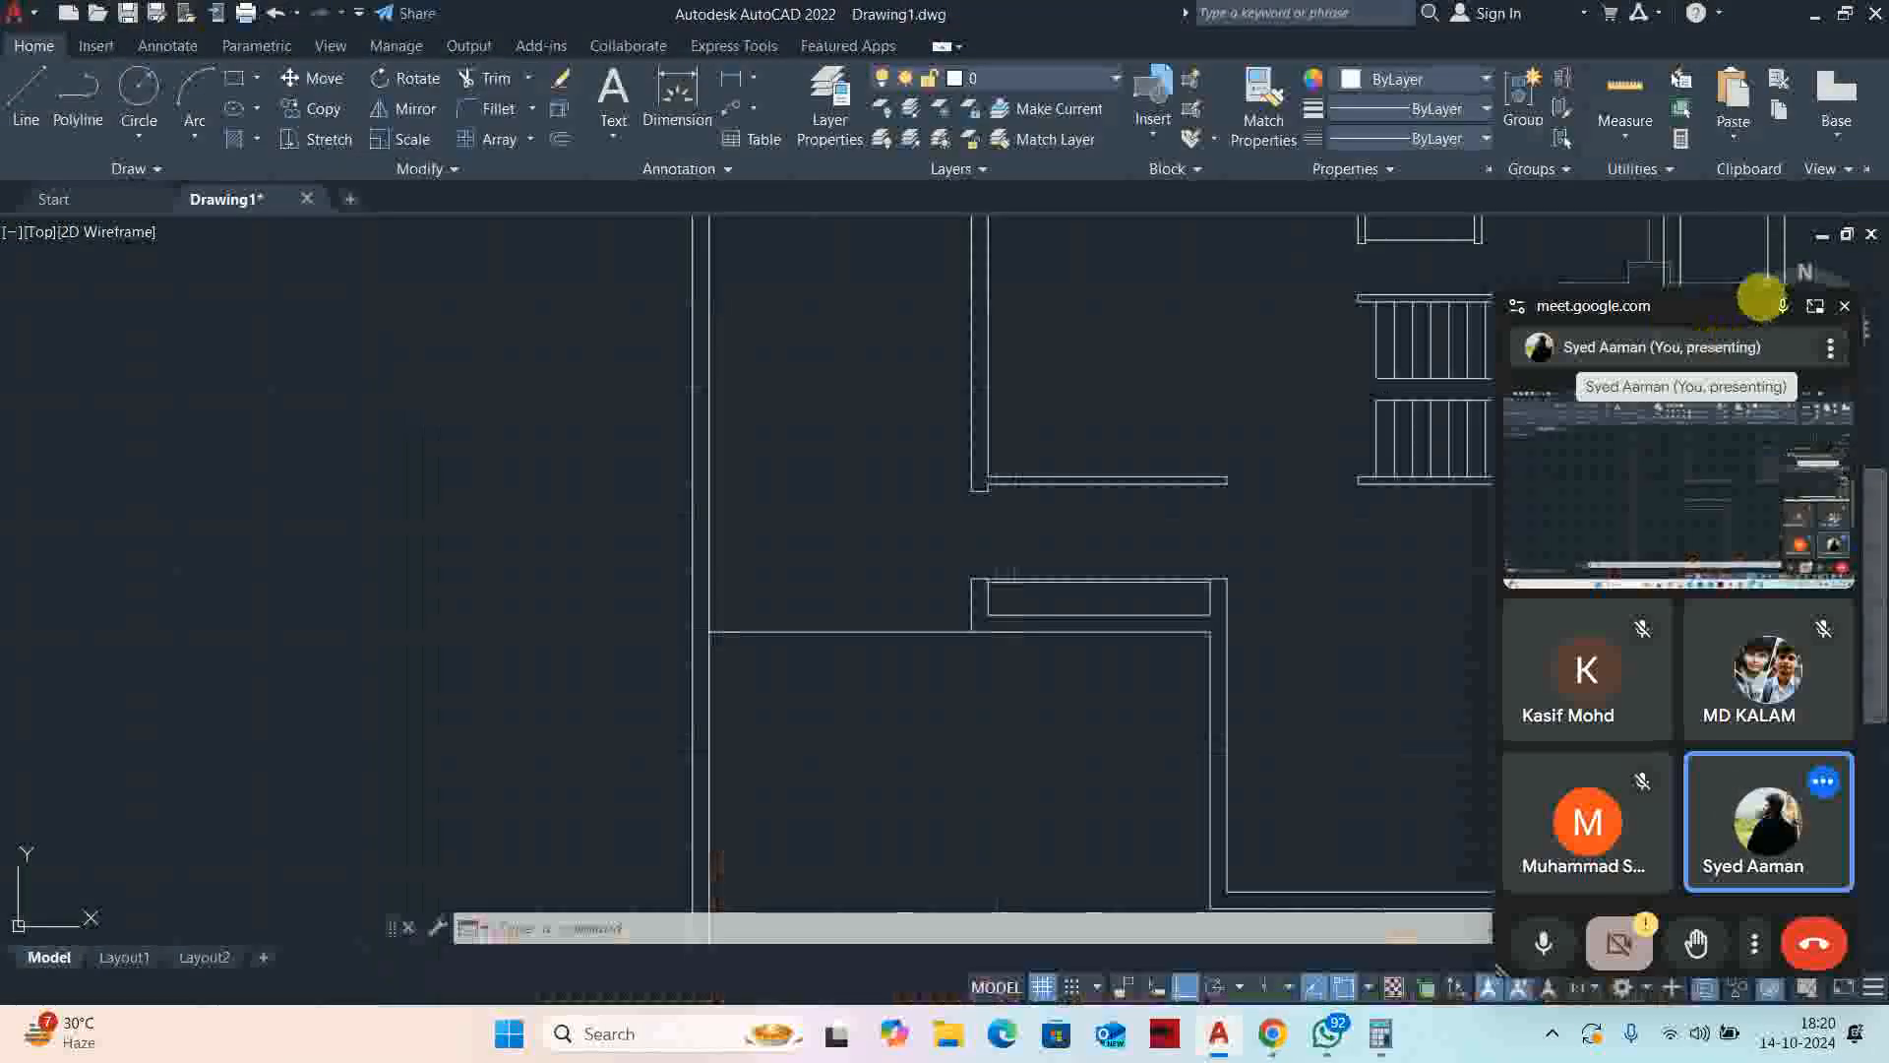
click(1816, 306)
click(1741, 12)
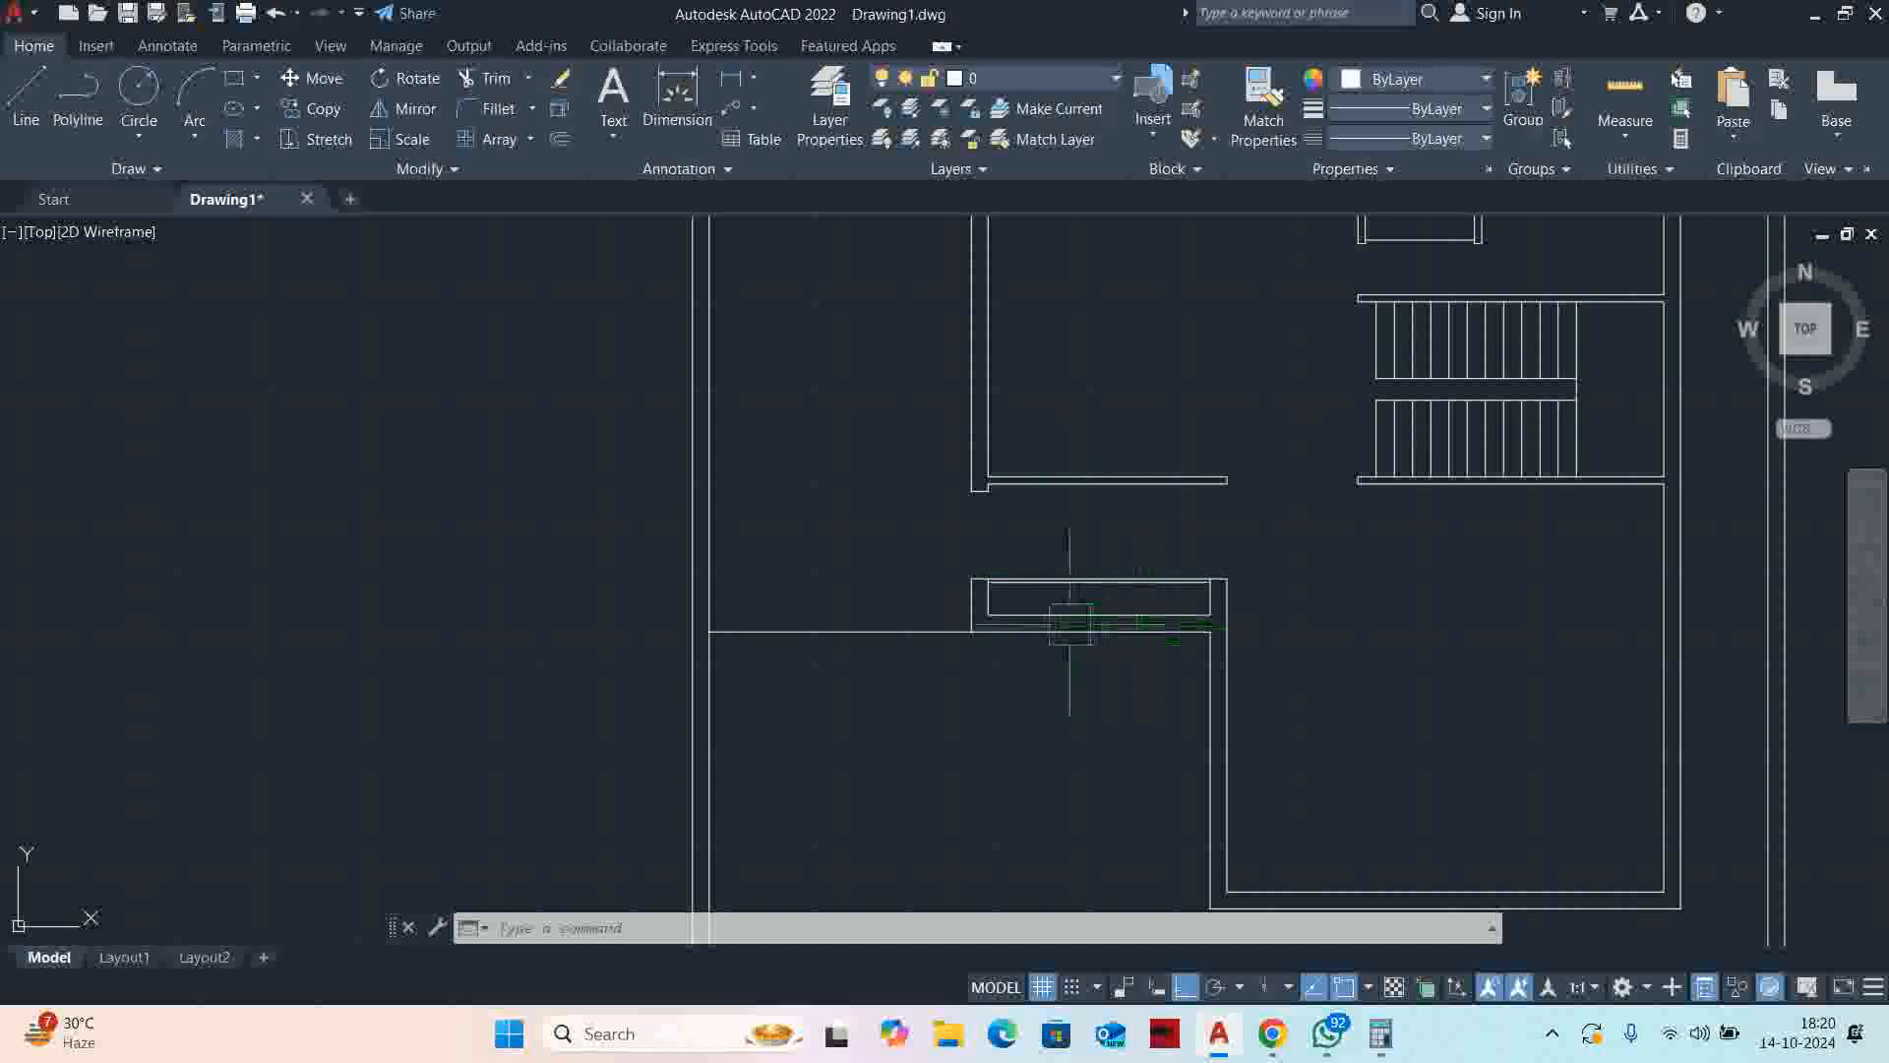
Draw a short horizontal line across the thickness of the central-left vertical wall at its midpoint
scroll(1073, 621, down, 5)
scroll(992, 620, up, 5)
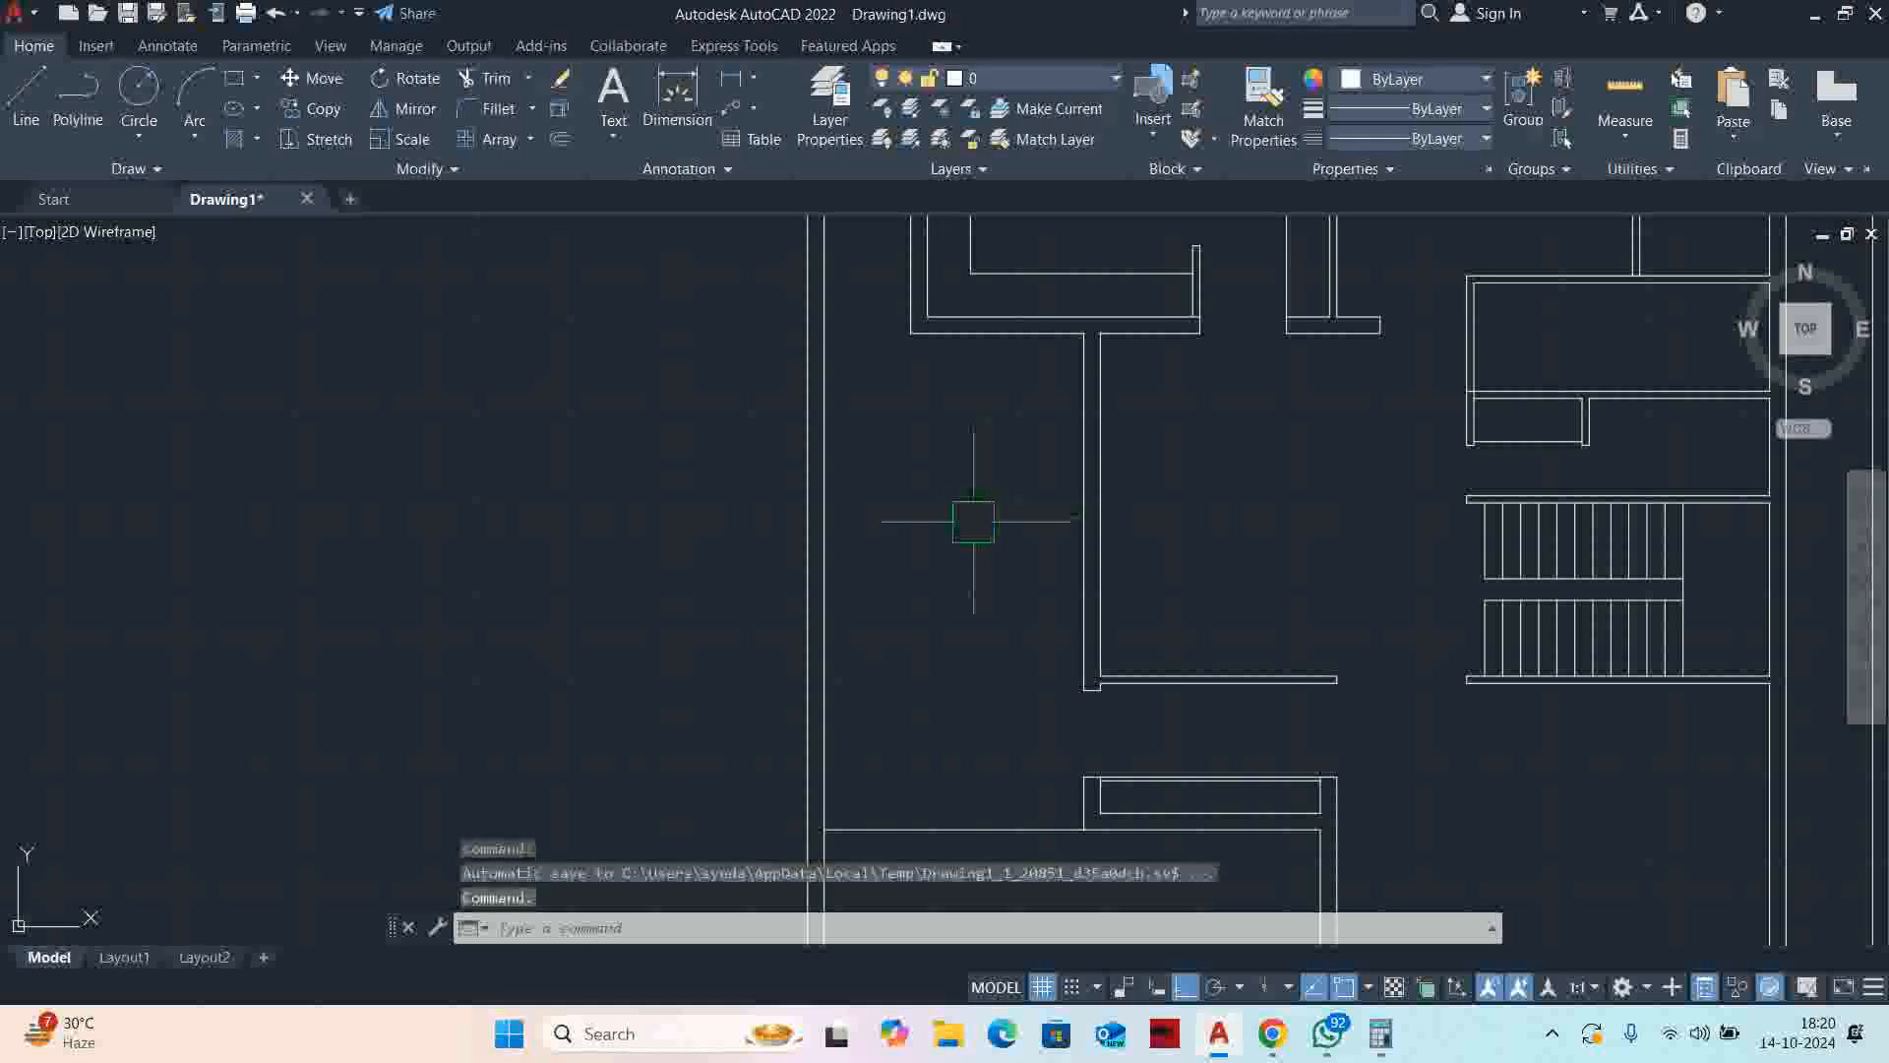
middle_drag(989, 536, 809, 554)
text(l)
key(Return)
scroll(942, 537, up, 2)
click(907, 516)
click(882, 526)
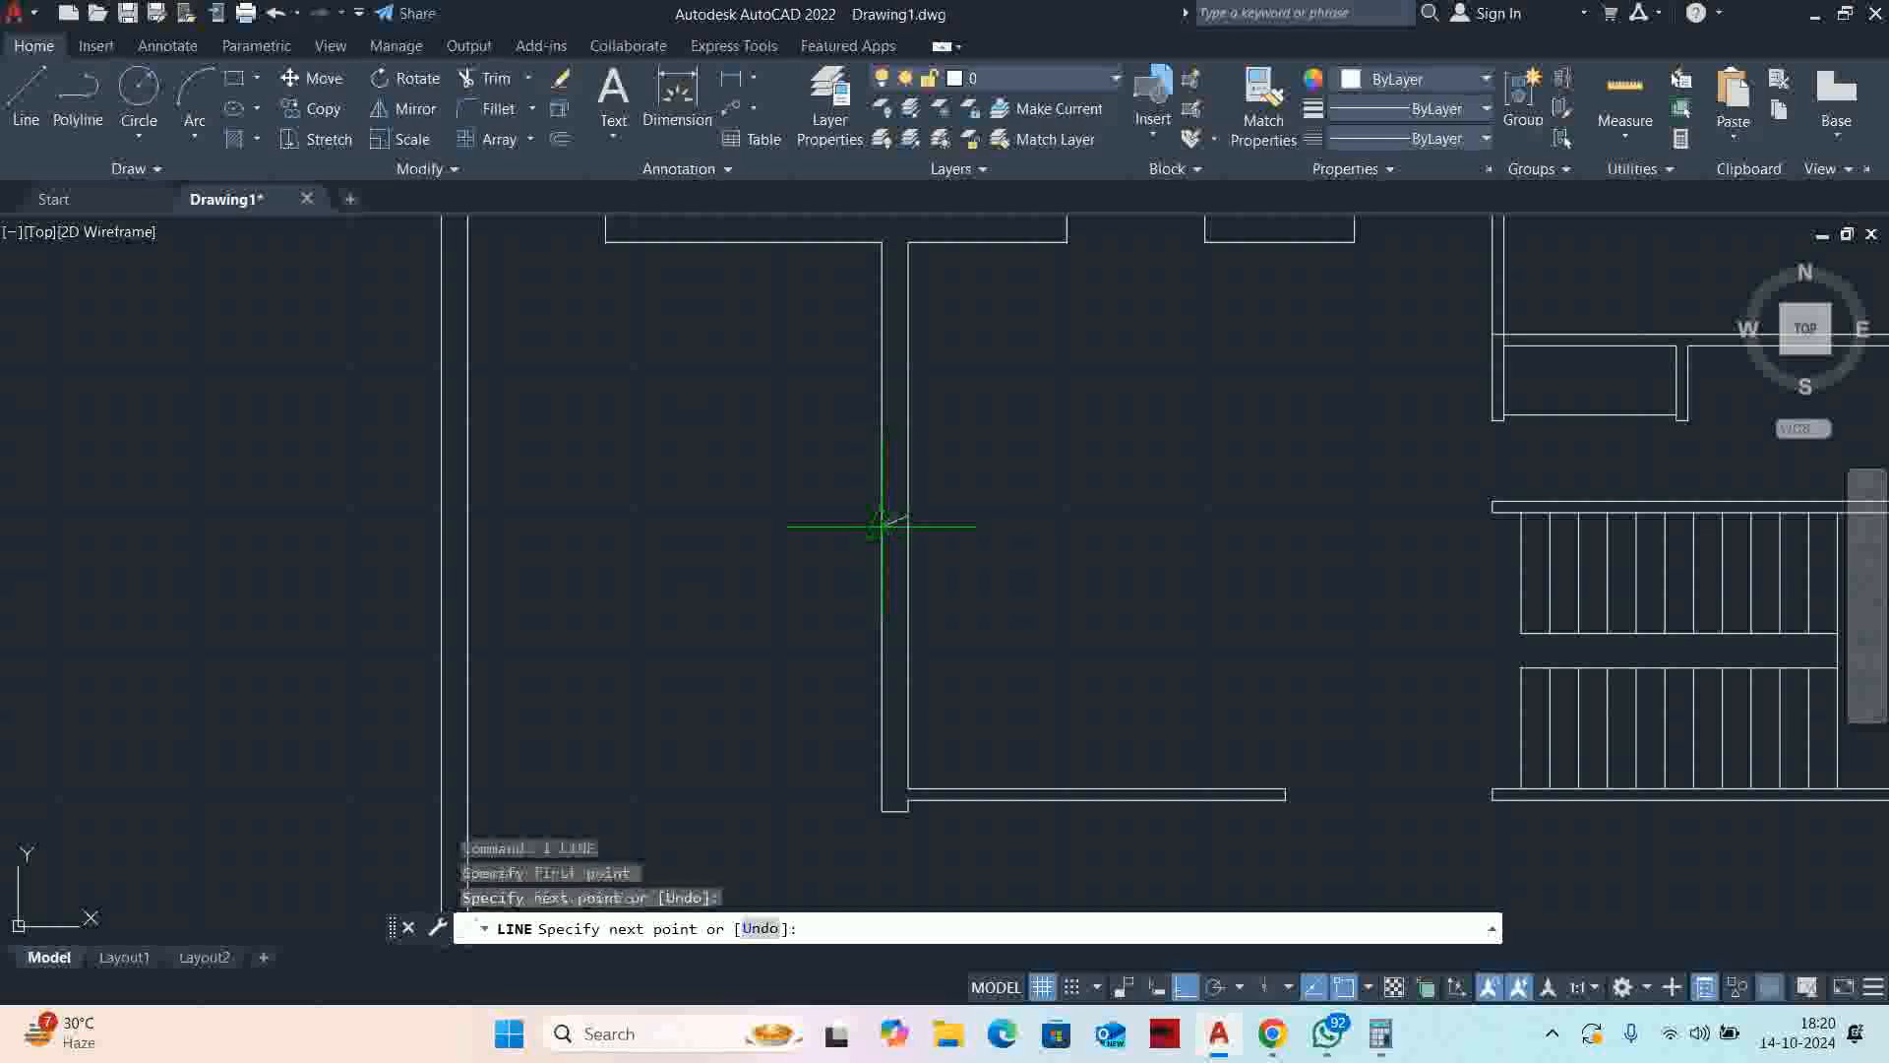
key(Escape)
key(Escape)
key(Escape)
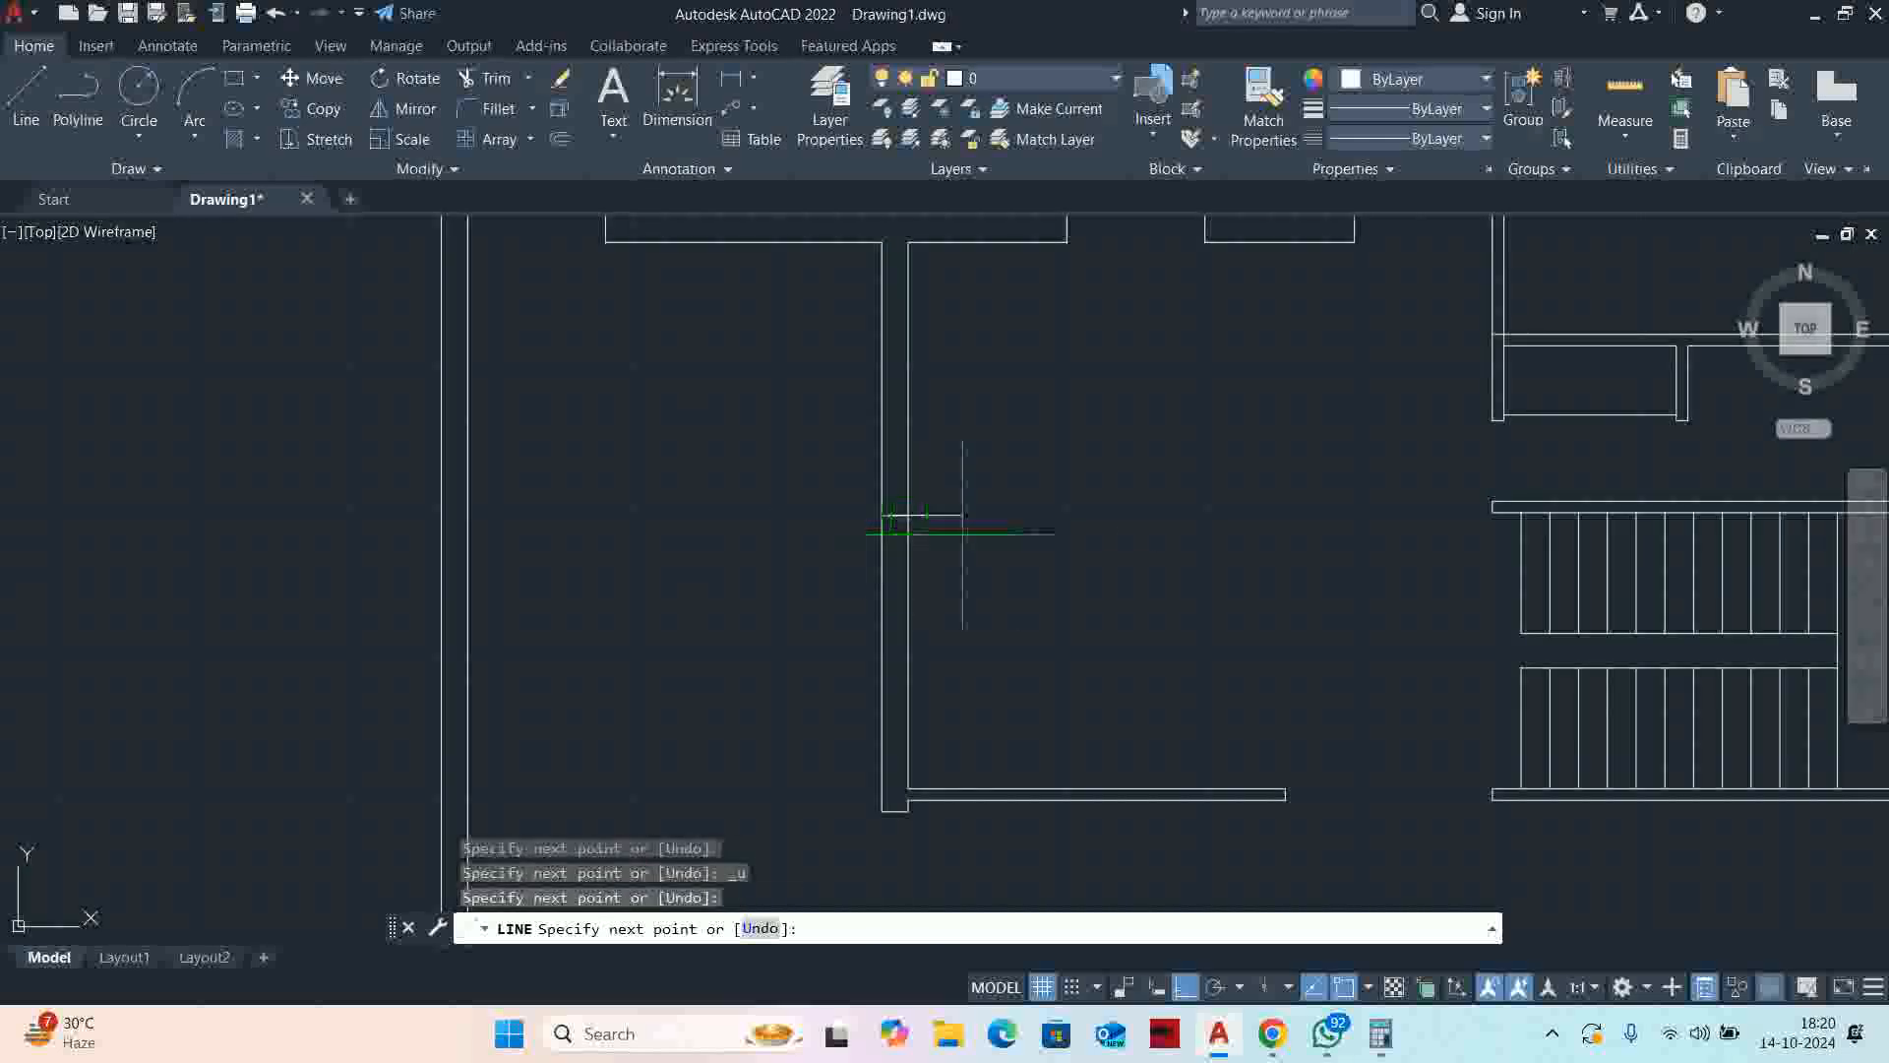
text(o)
key(Return)
key(Escape)
key(Escape)
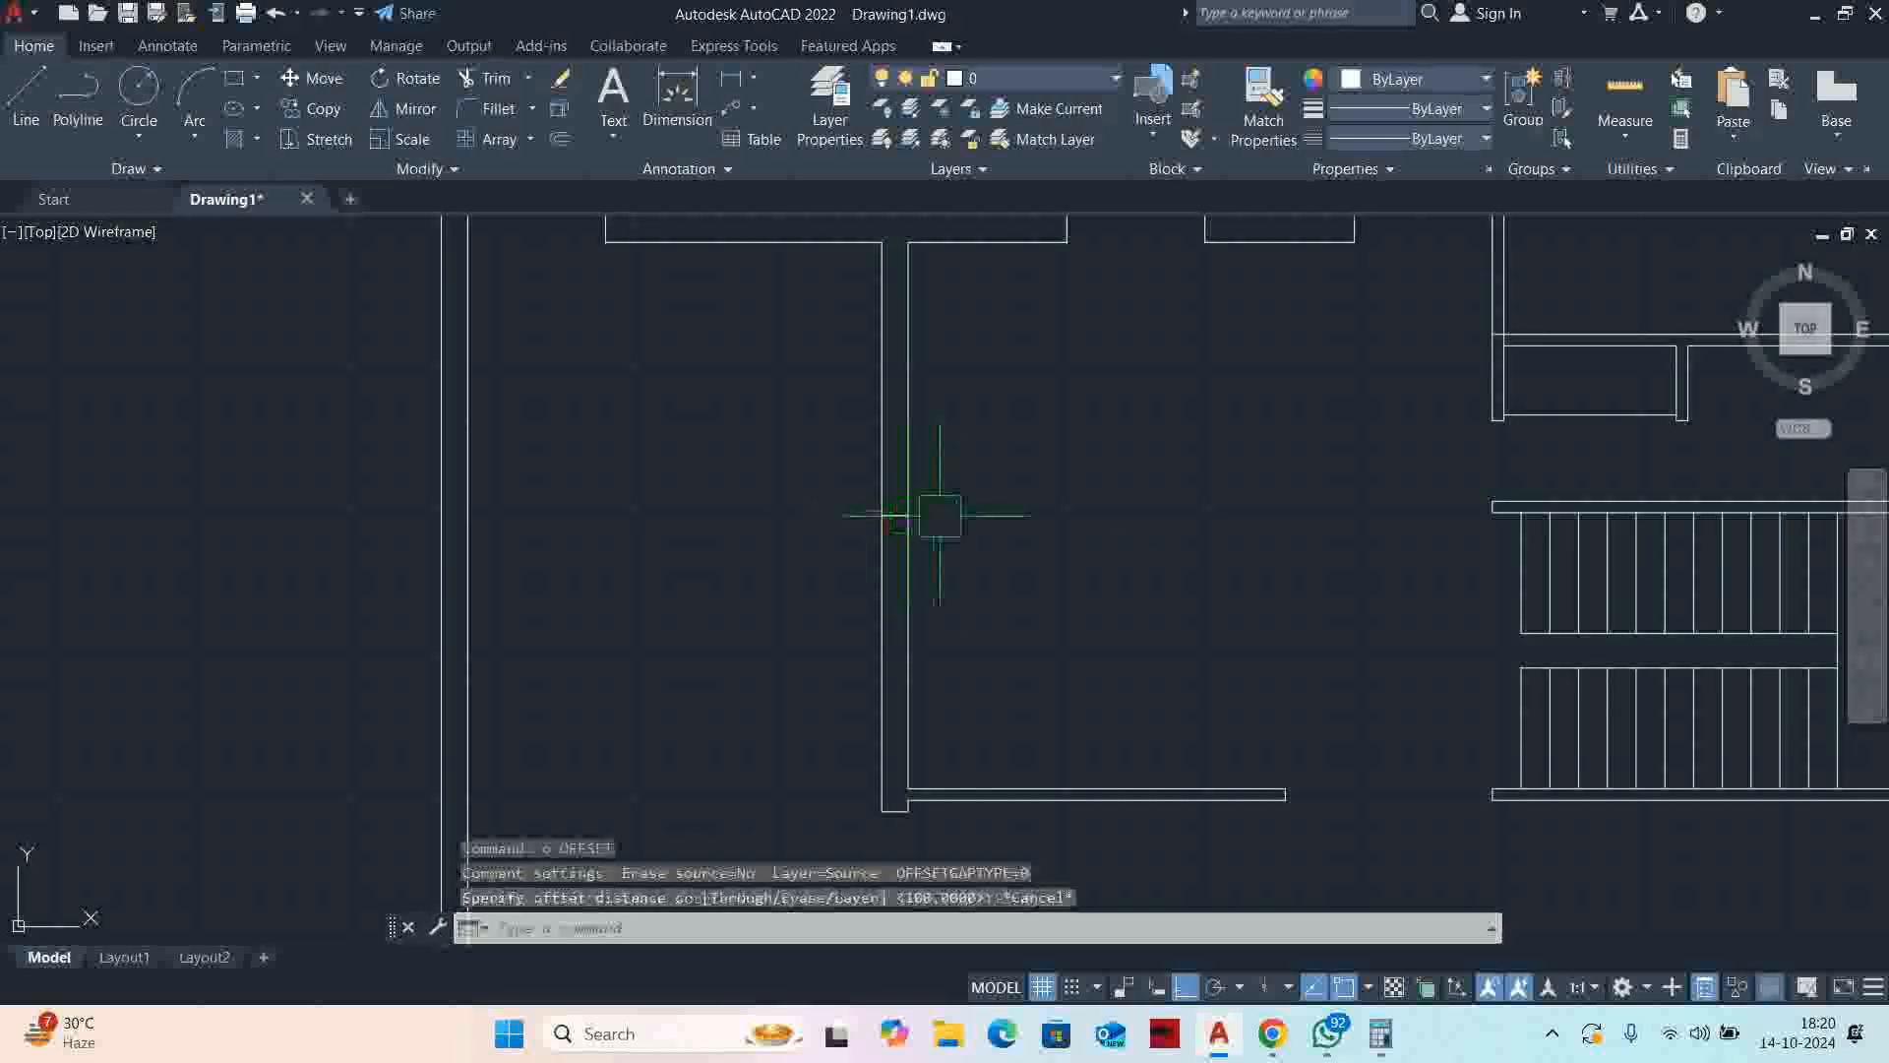
Measure the length of the central-left vertical wall and the width of the space beside it
click(1634, 95)
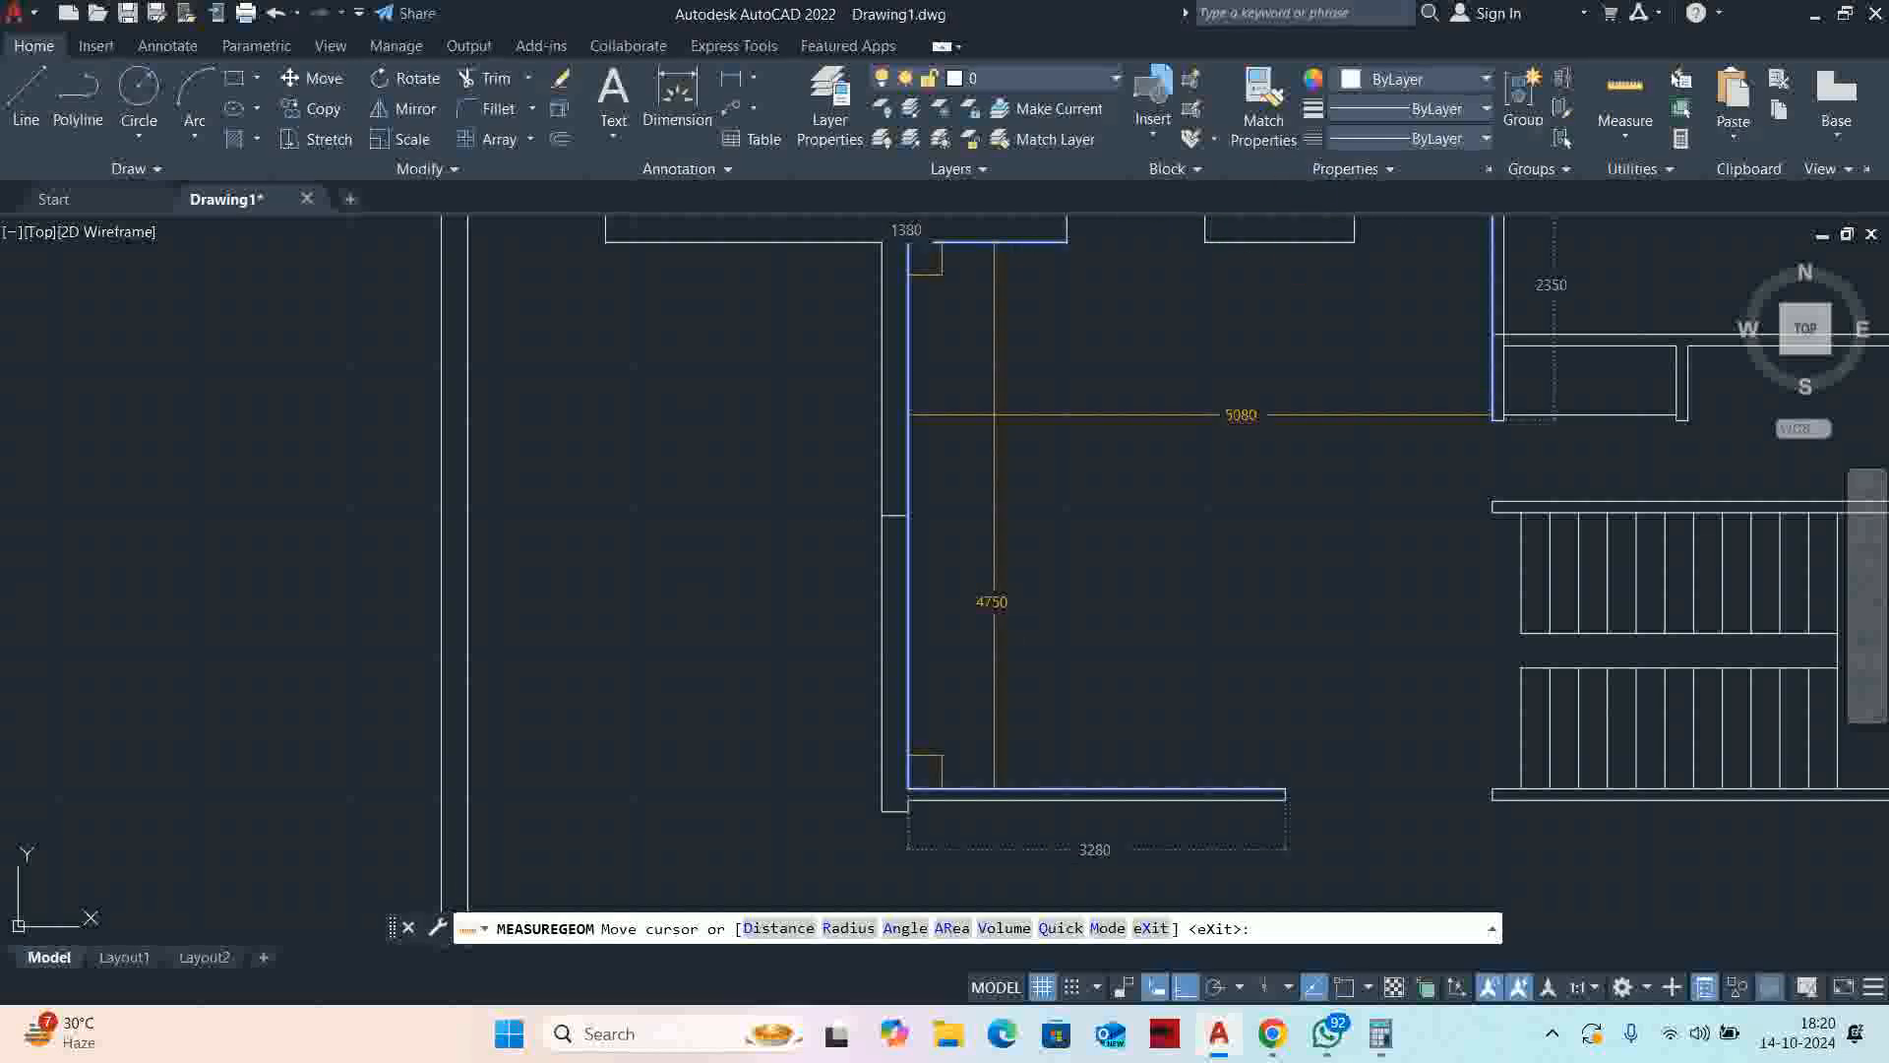
key(Escape)
middle_drag(906, 421, 854, 492)
Offset the short cross line in the vertical wall 2000 upward and 2000 downward
text(o)
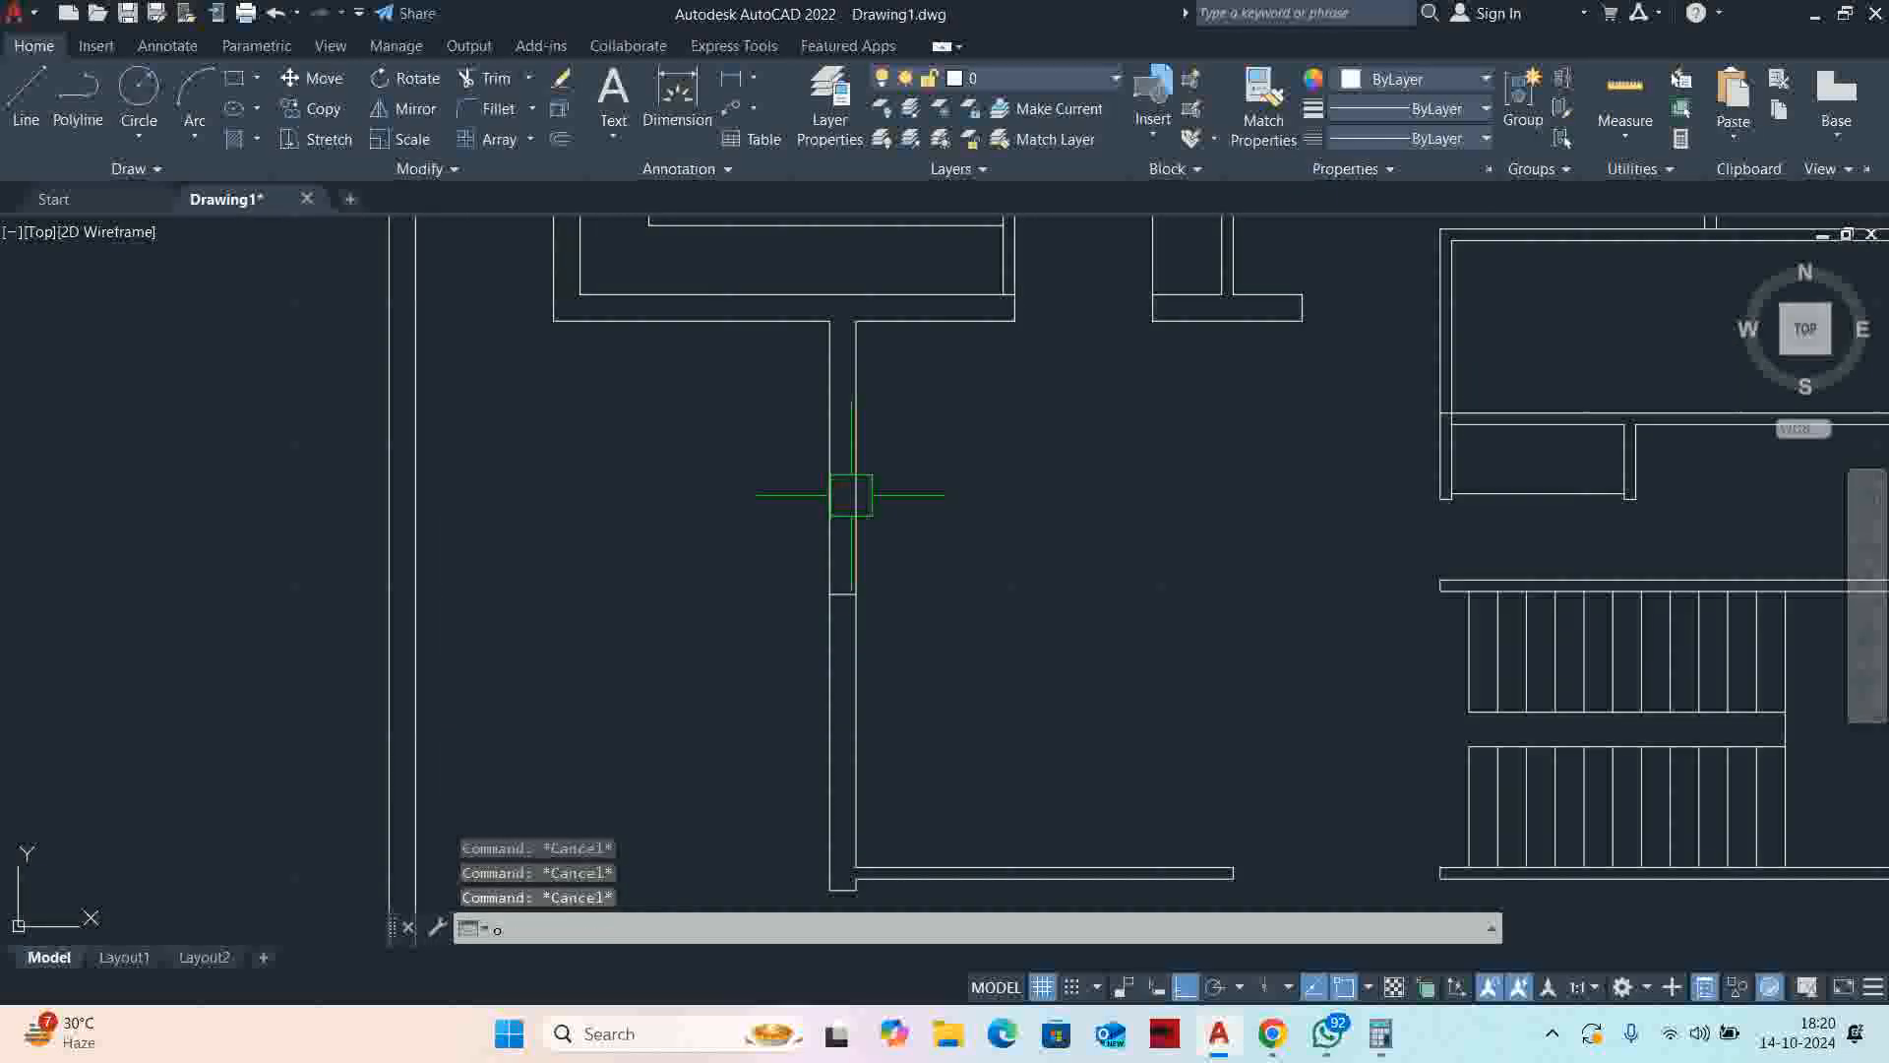
key(Return)
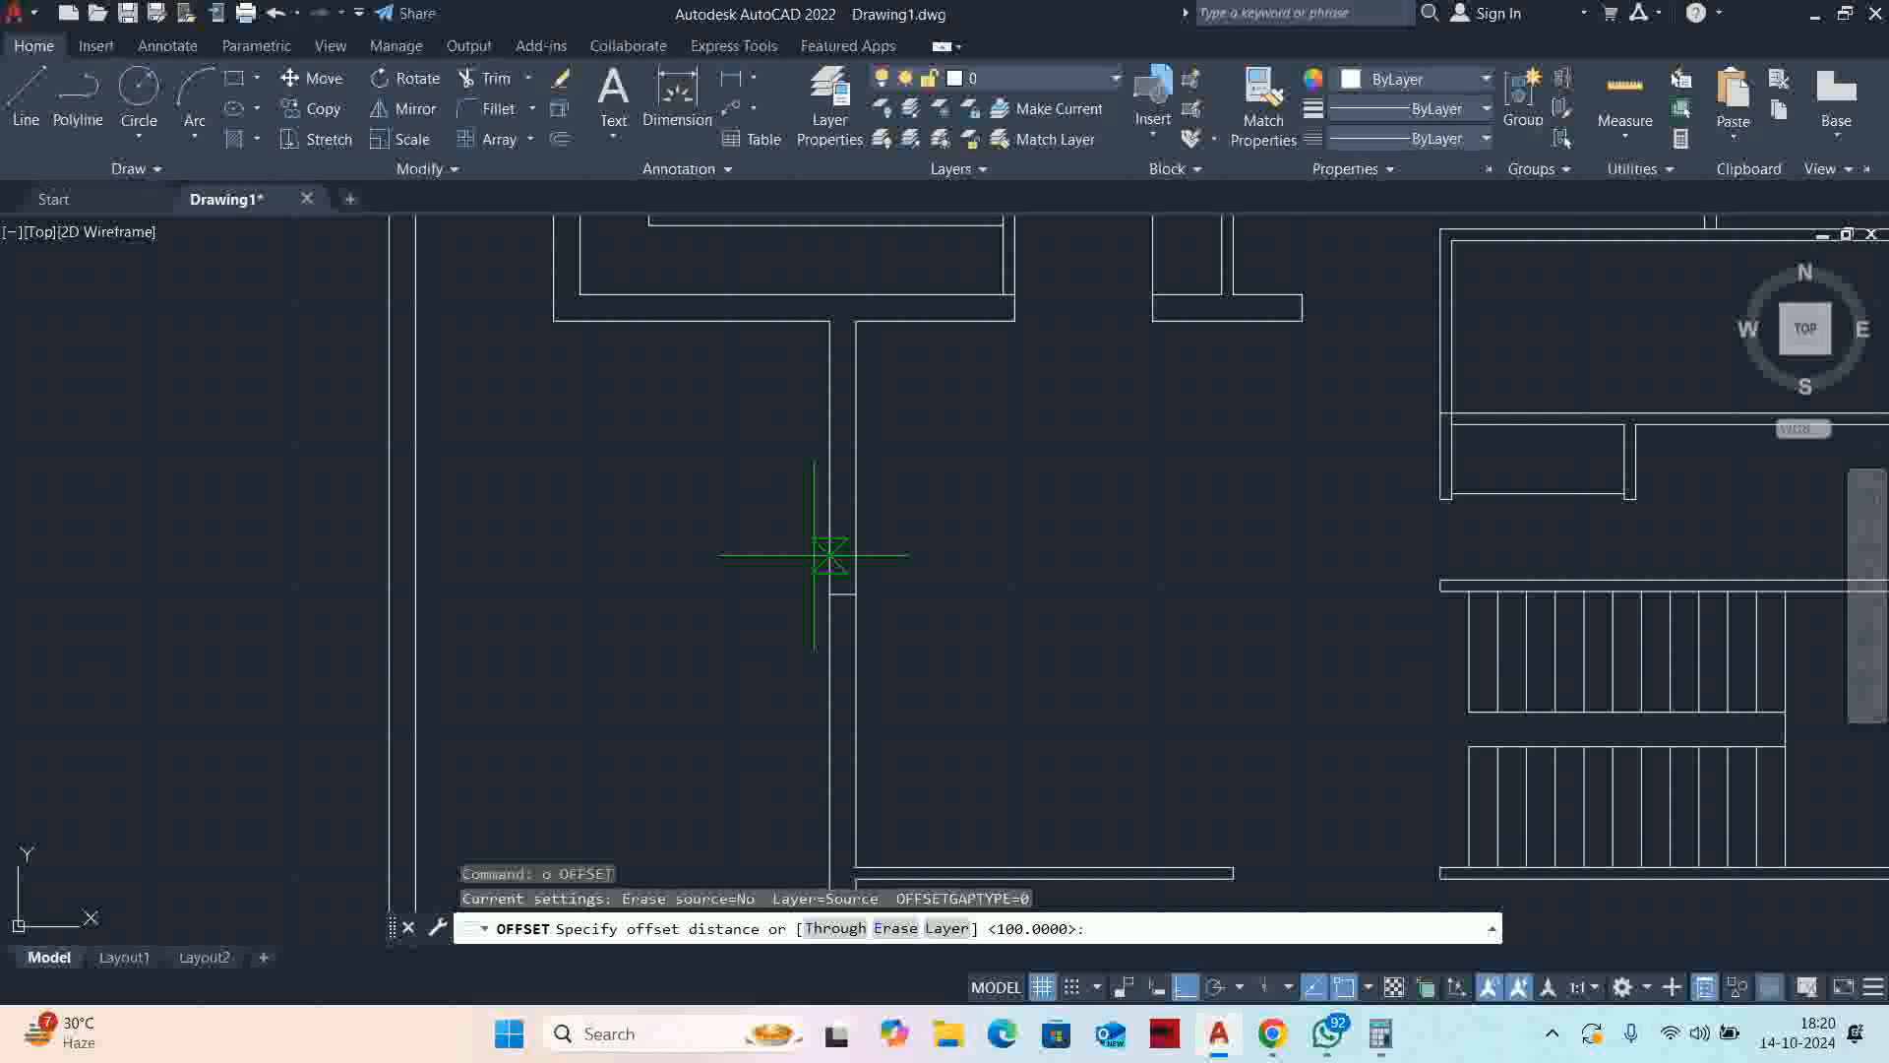
key(Return)
scroll(837, 527, up, 7)
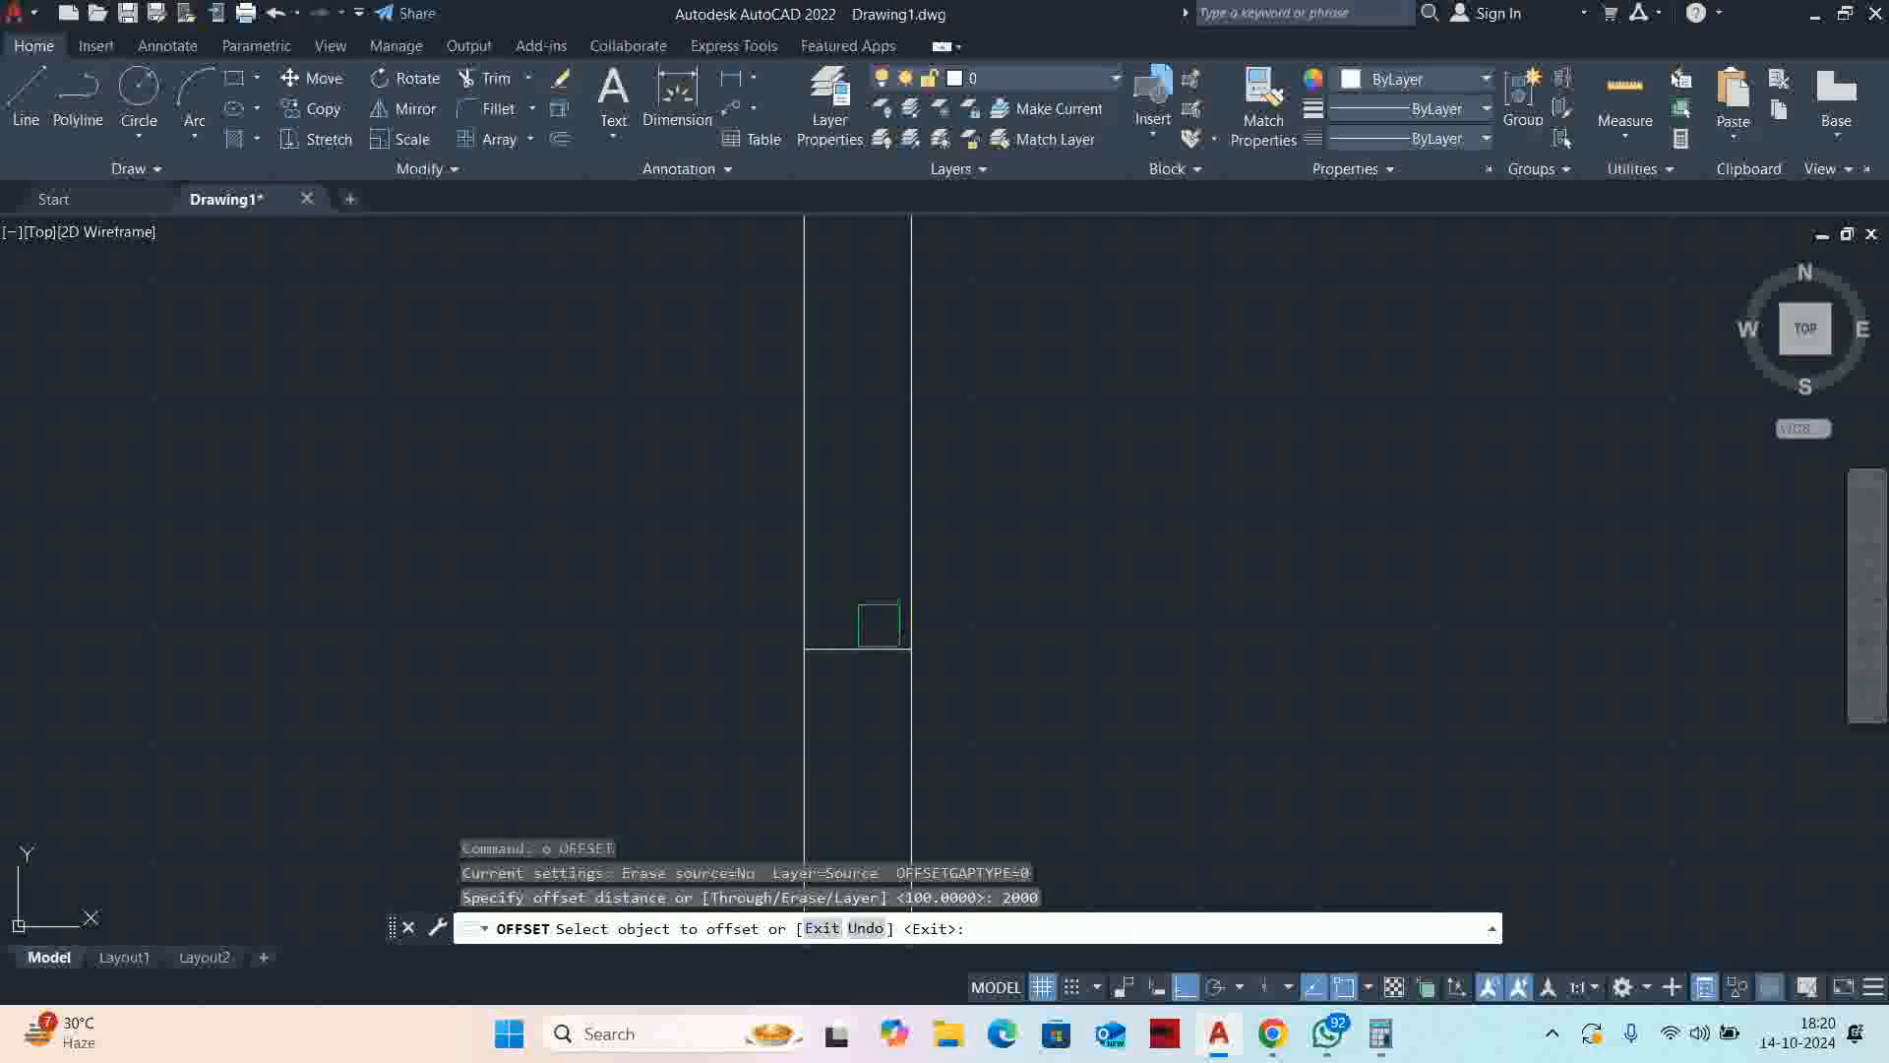
click(883, 647)
click(856, 540)
click(864, 650)
click(855, 765)
key(Return)
scroll(852, 663, down, 6)
key(Escape)
key(Escape)
key(Escape)
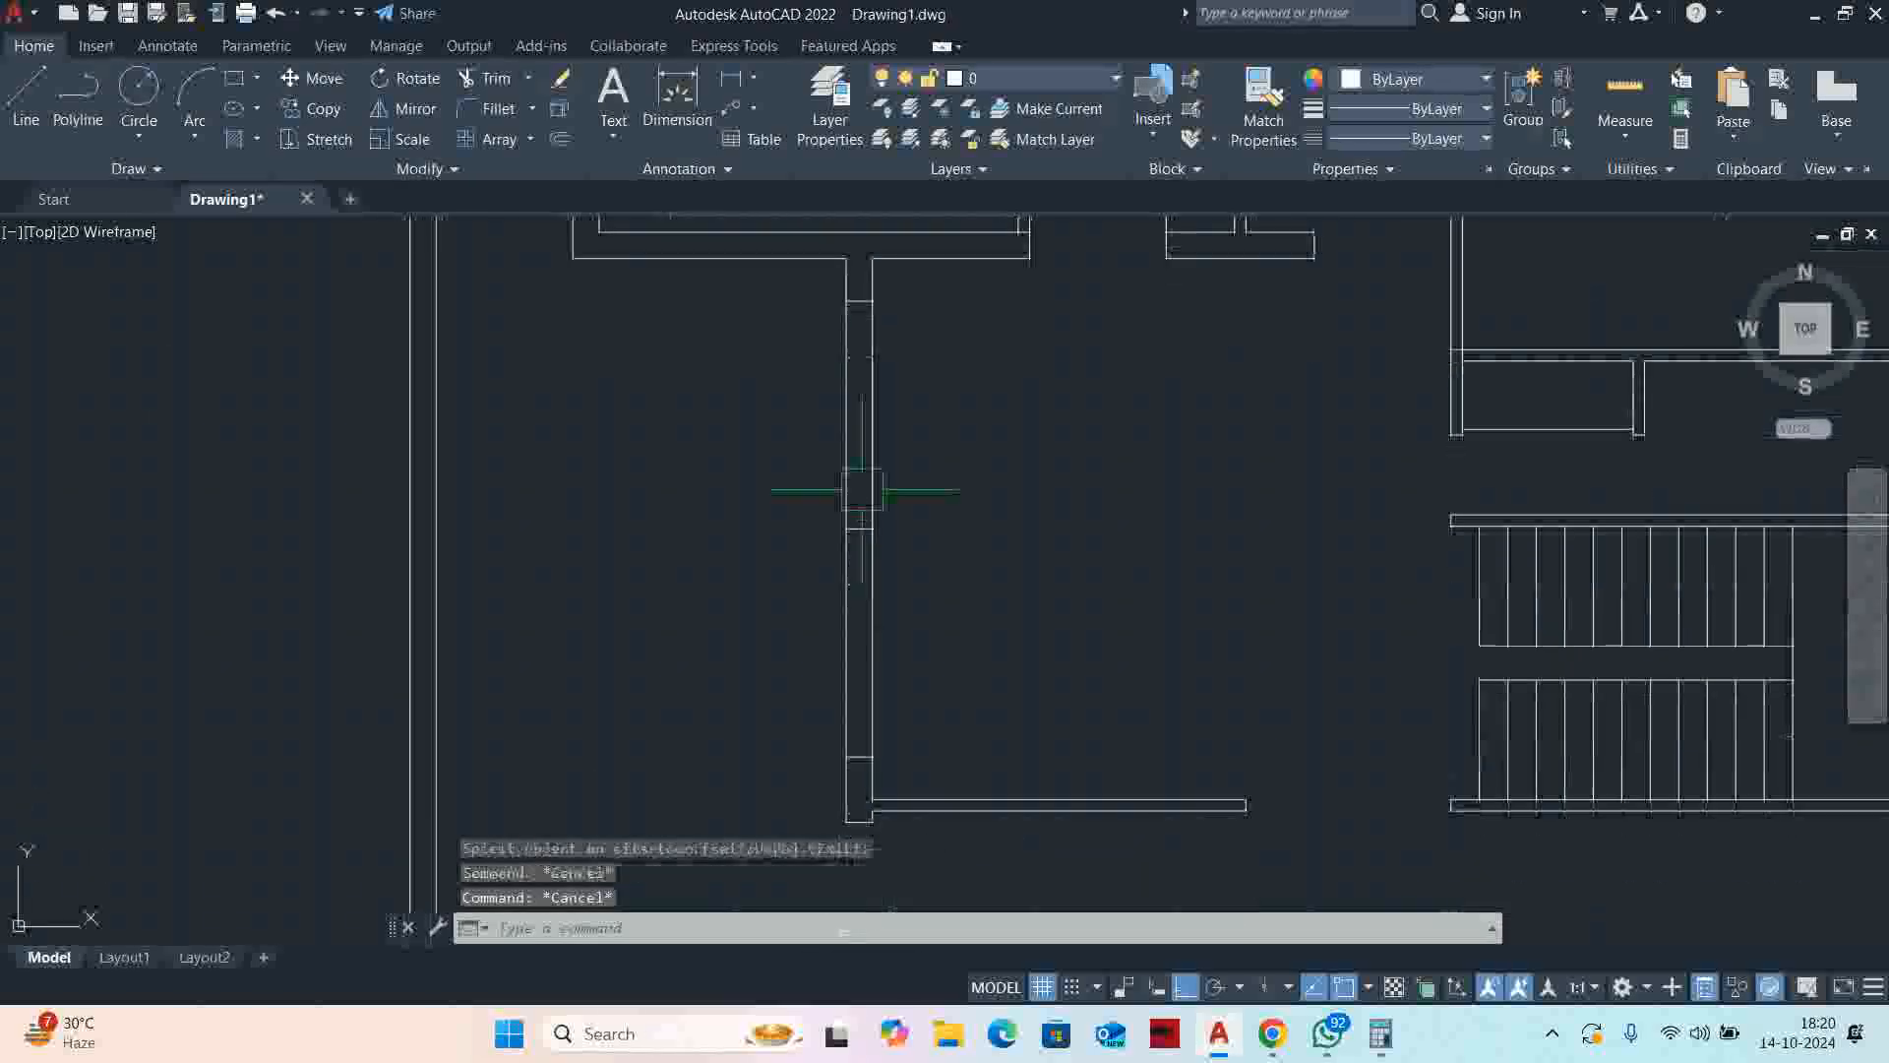
Trim both wall faces between the two offset cross lines and remove the middle line to make an opening
text(tr)
key(Return)
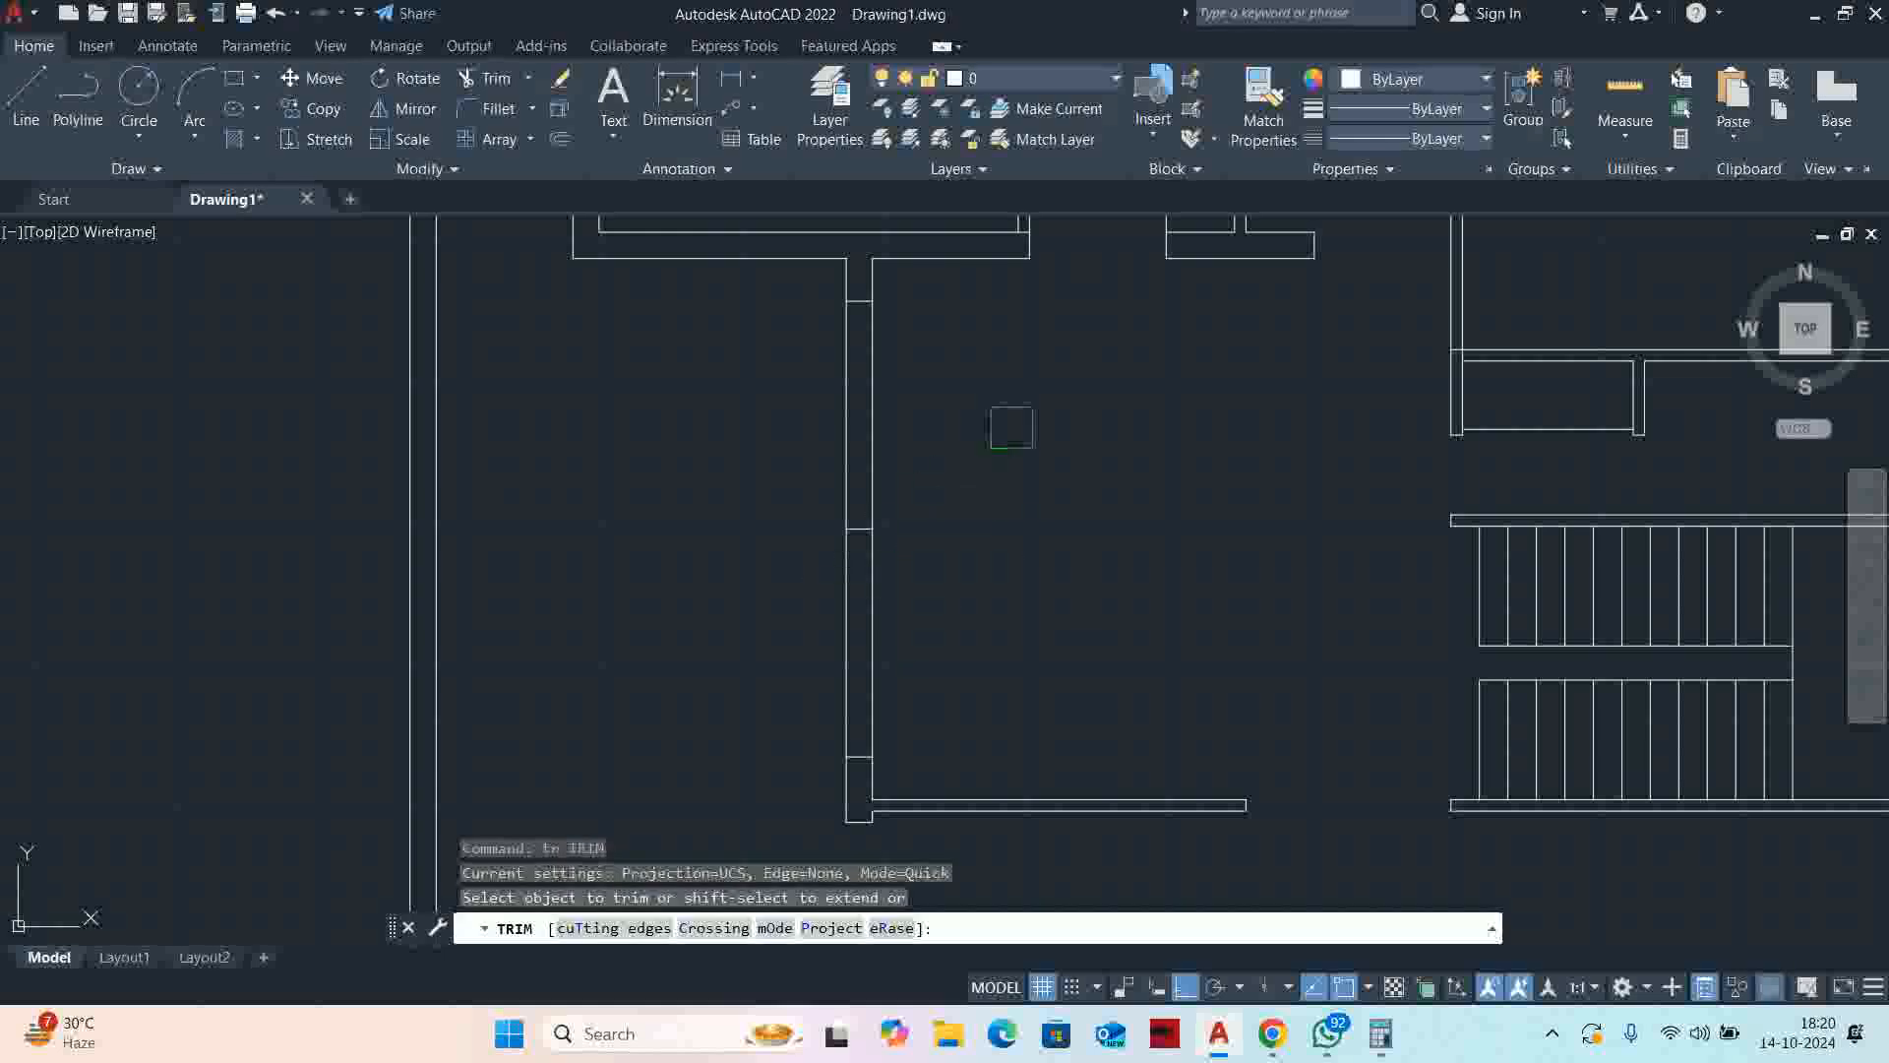
click(1039, 385)
click(758, 592)
click(1013, 483)
click(783, 692)
click(852, 536)
scroll(853, 533, down, 2)
middle_drag(853, 534, 1024, 552)
key(Escape)
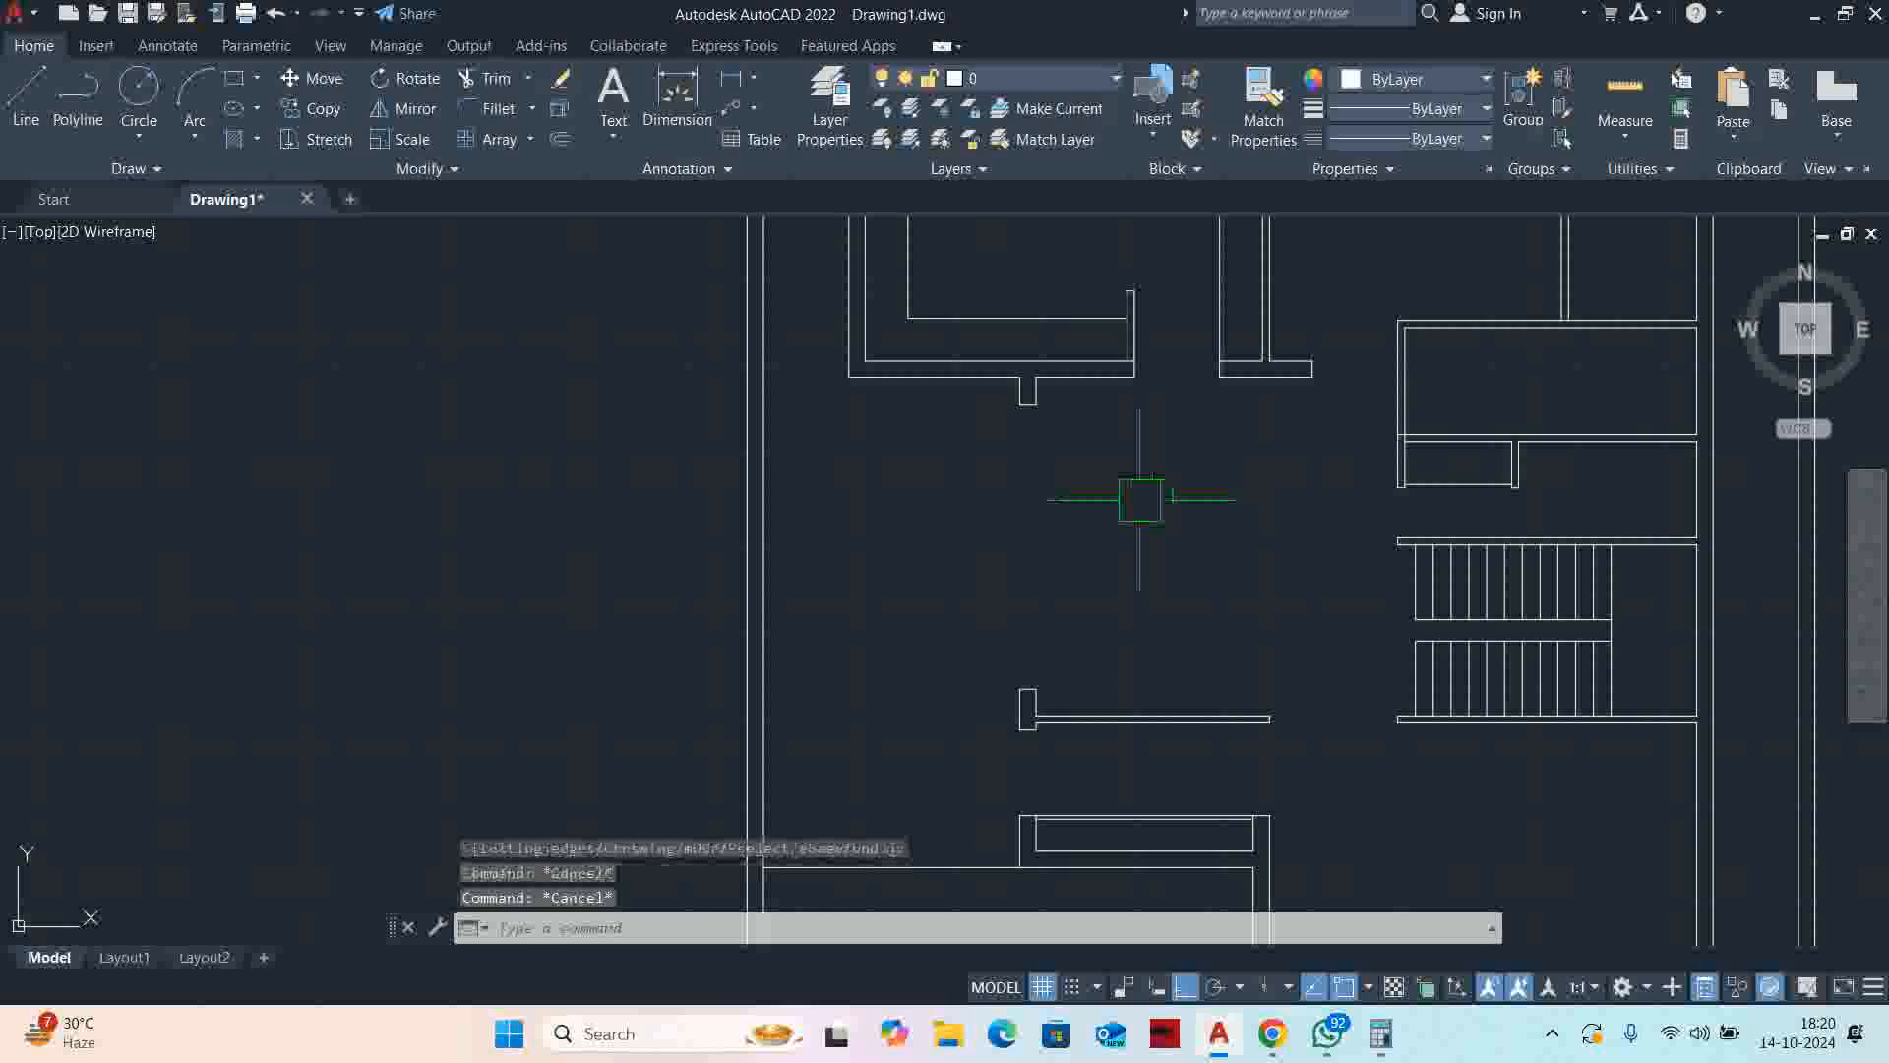
Draw a vertical line across the new opening, connecting the outer corners of the lower and upper wall stubs
text(l)
key(Return)
click(1019, 688)
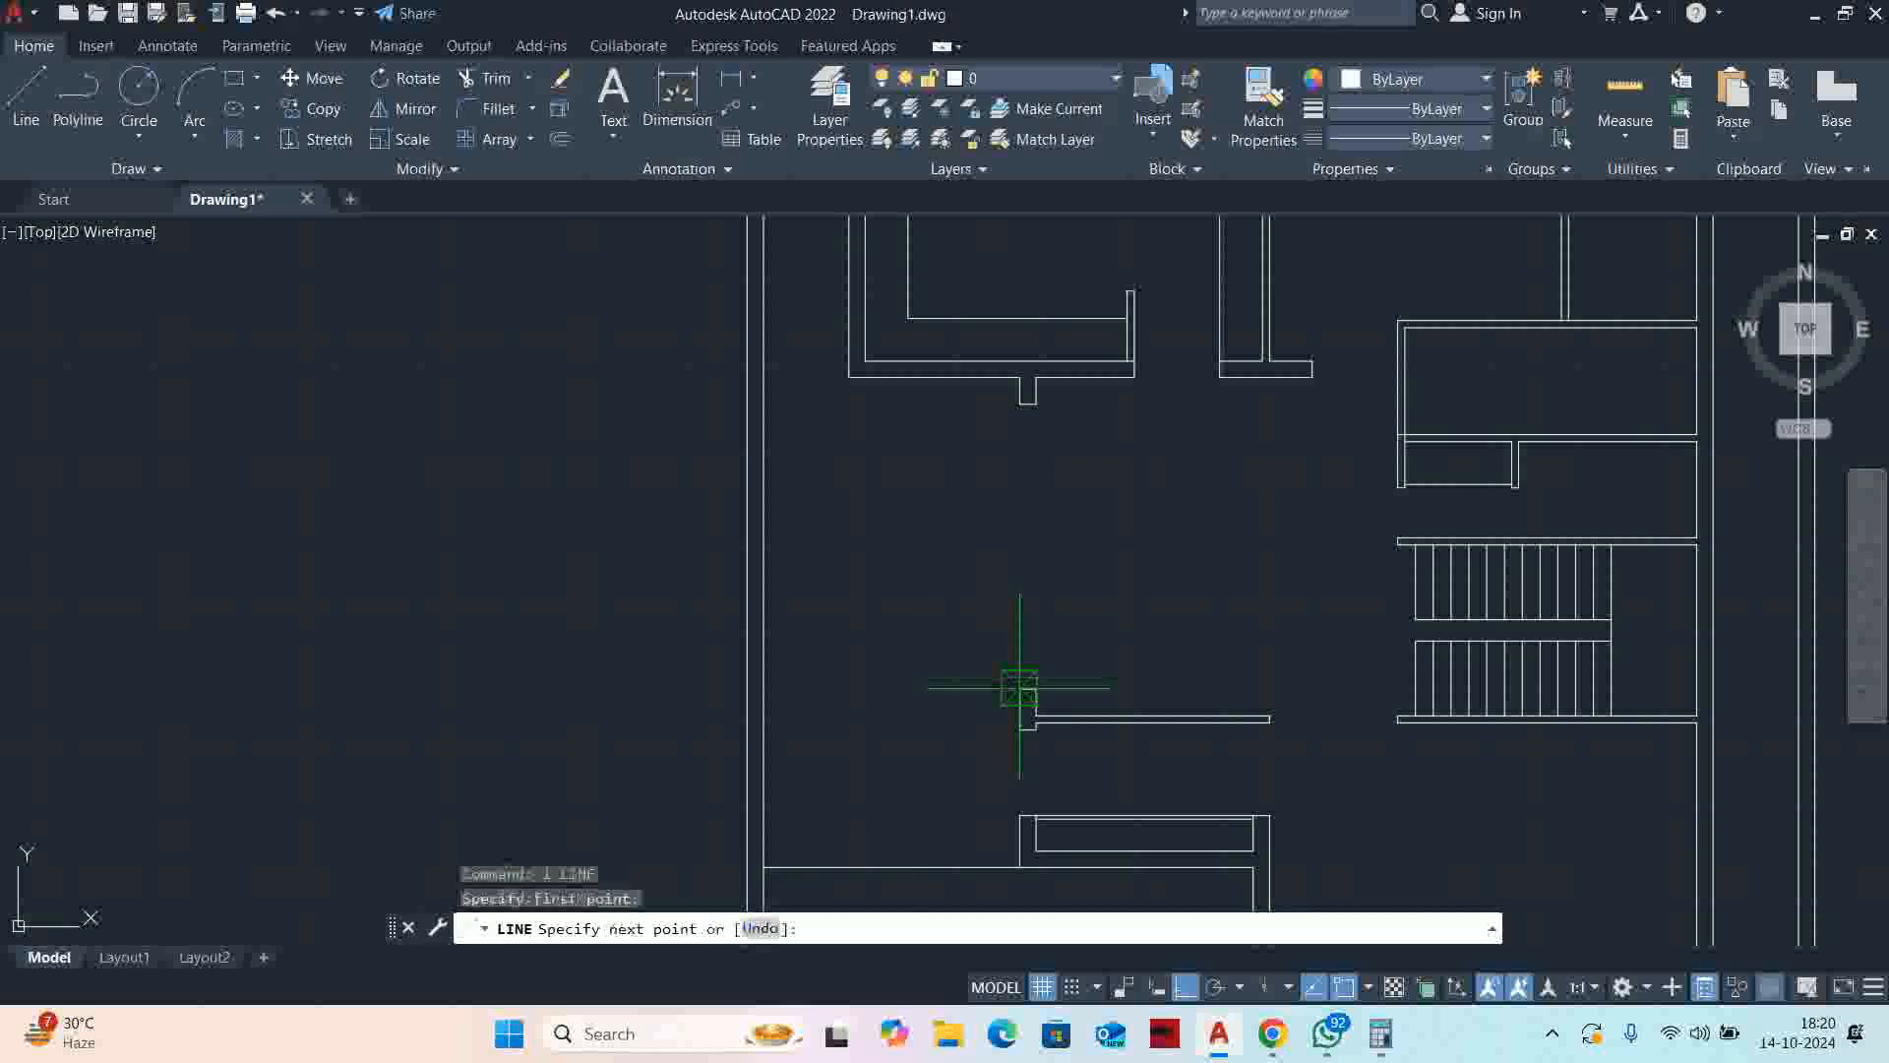
click(1013, 394)
key(Return)
Draw a vertical line from the niche's upper-left corner up to the lower wall stub
key(Return)
scroll(1025, 801, up, 2)
click(987, 822)
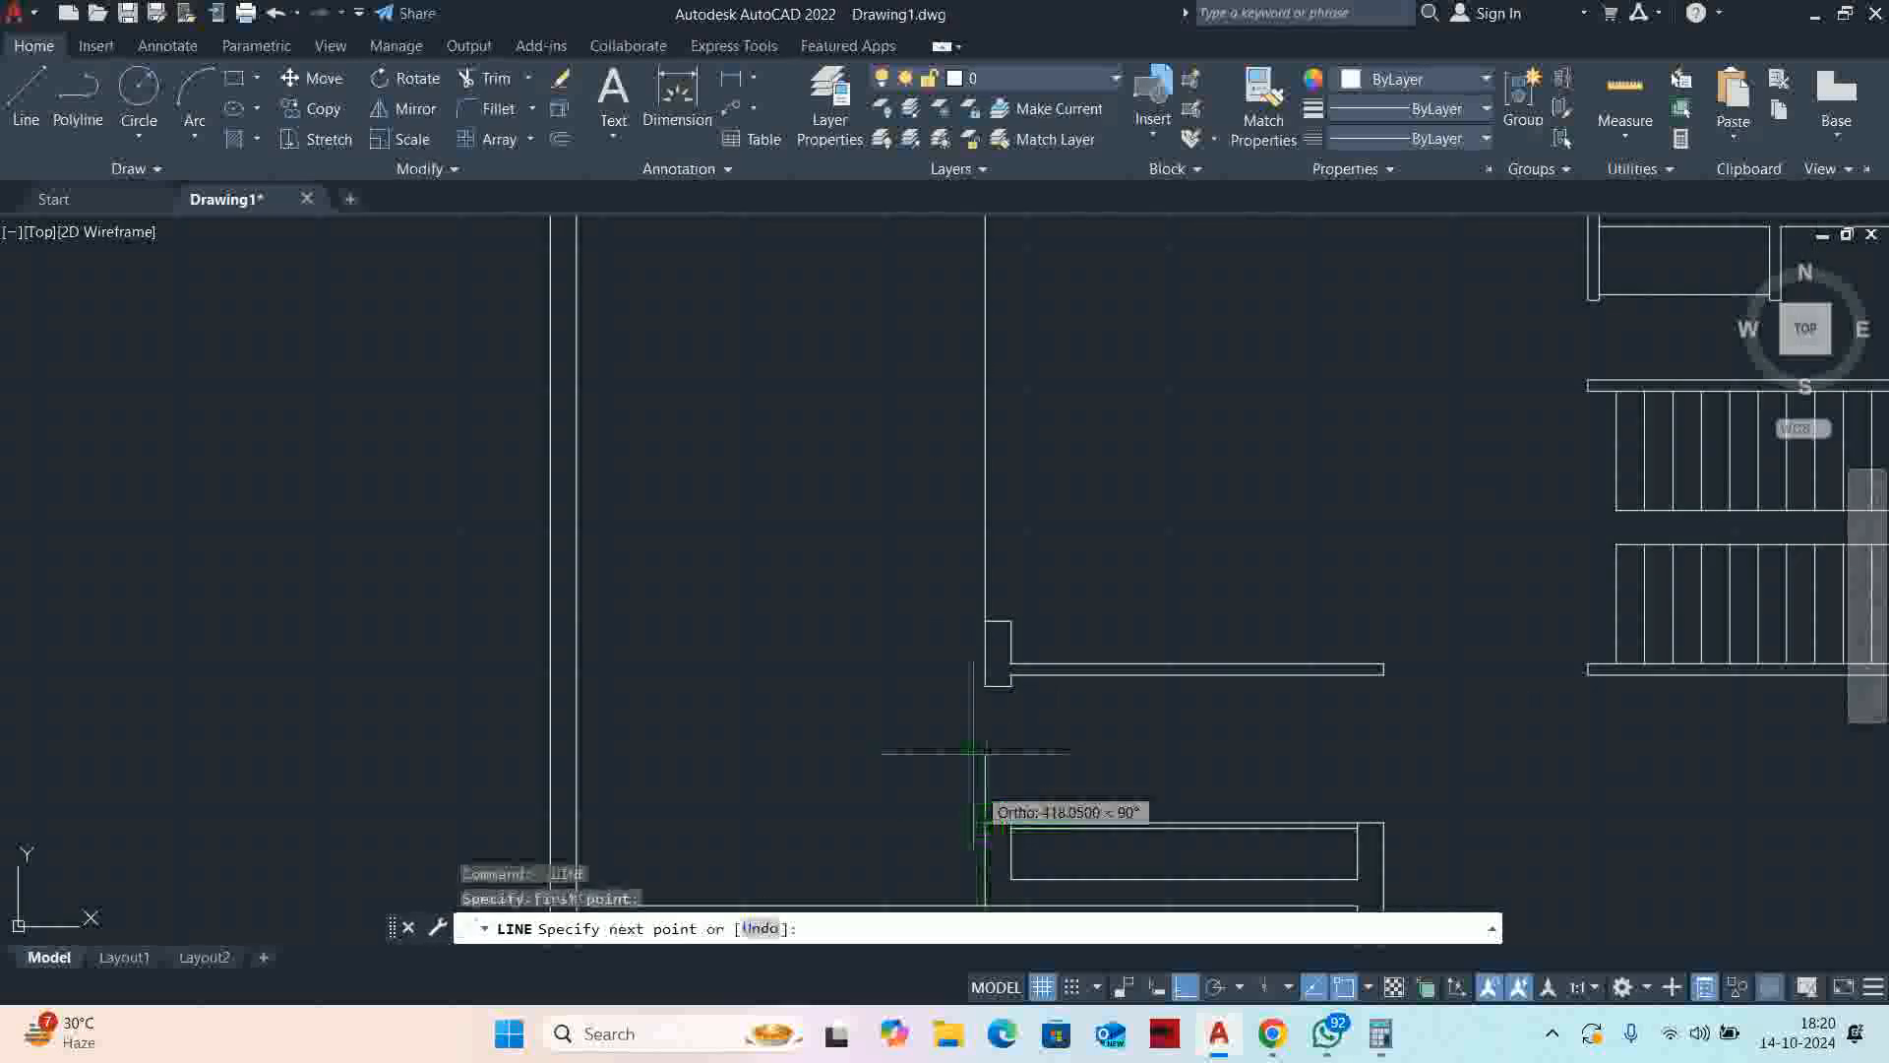
click(984, 675)
key(Escape)
key(Escape)
scroll(981, 607, down, 3)
scroll(1060, 514, up, 2)
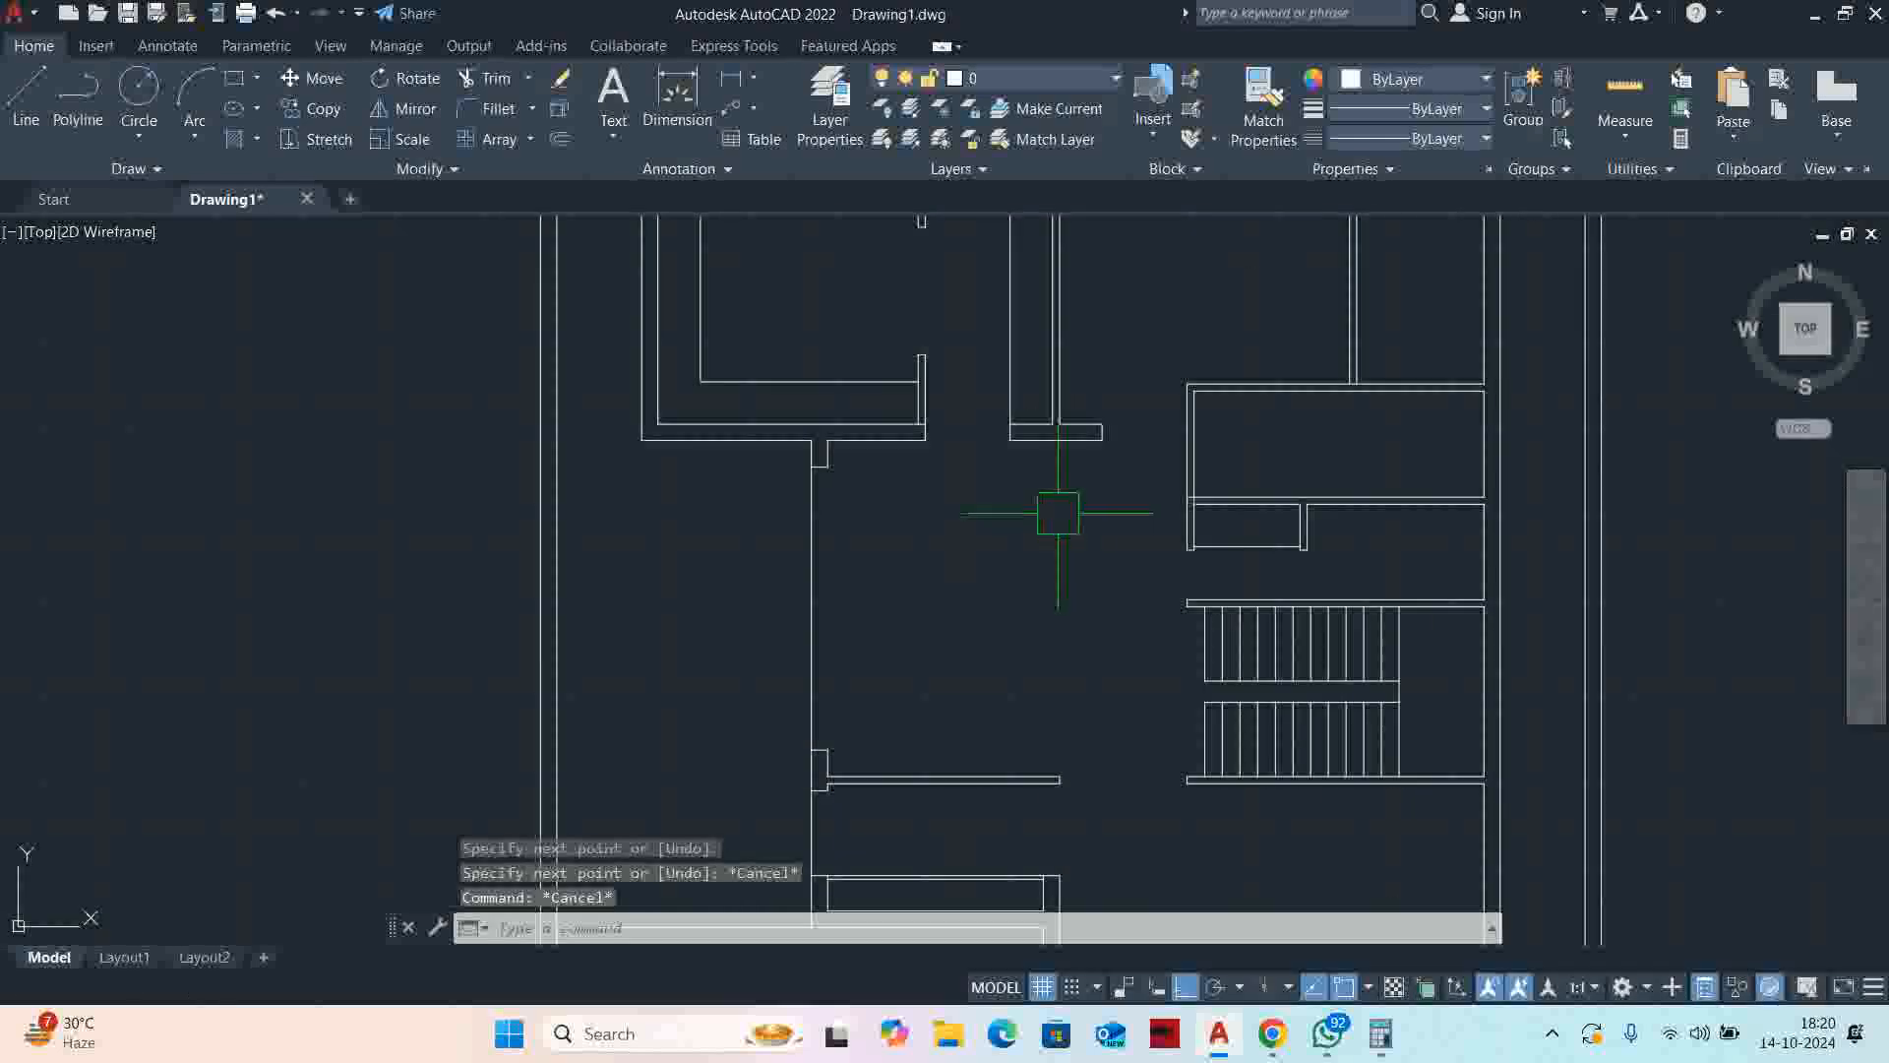
key(Escape)
key(Escape)
Offset the upper face of the horizontal partition below the small upper-right room 850 upward
scroll(966, 485, down, 2)
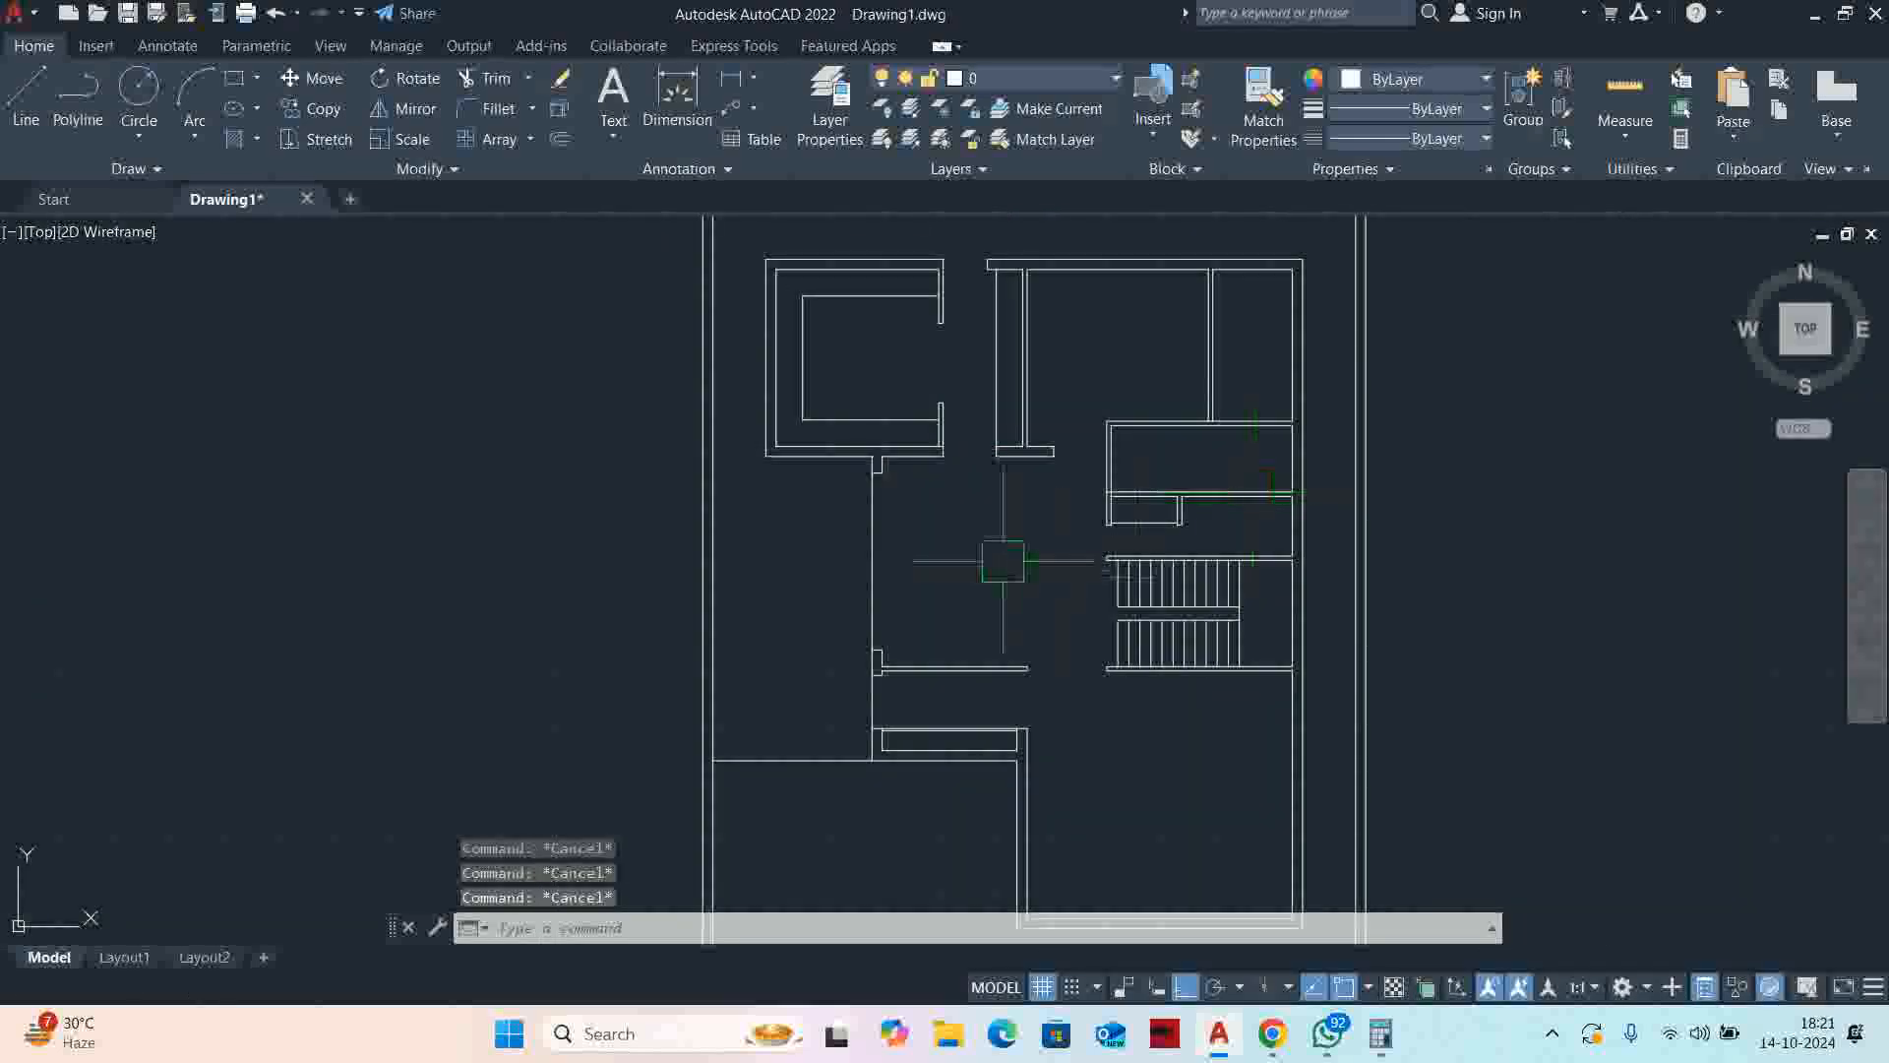
scroll(1109, 366, up, 4)
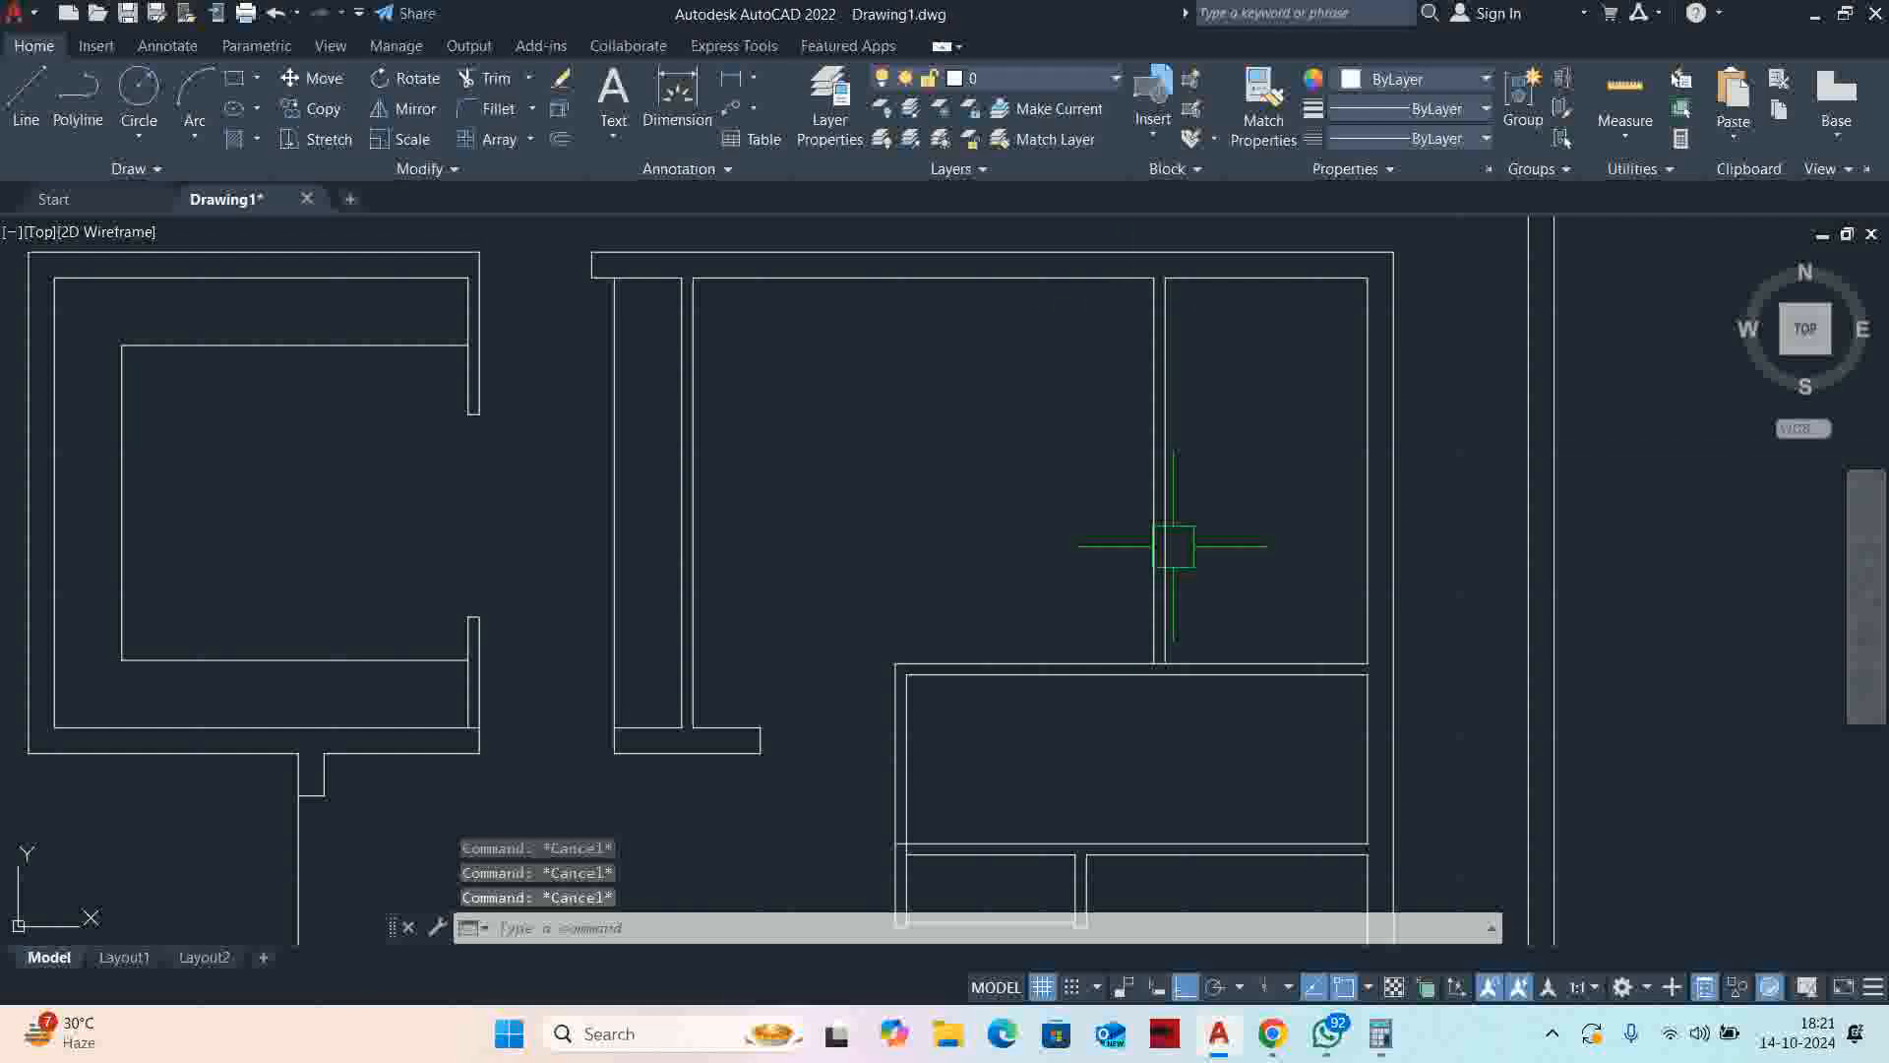
text(o)
key(Return)
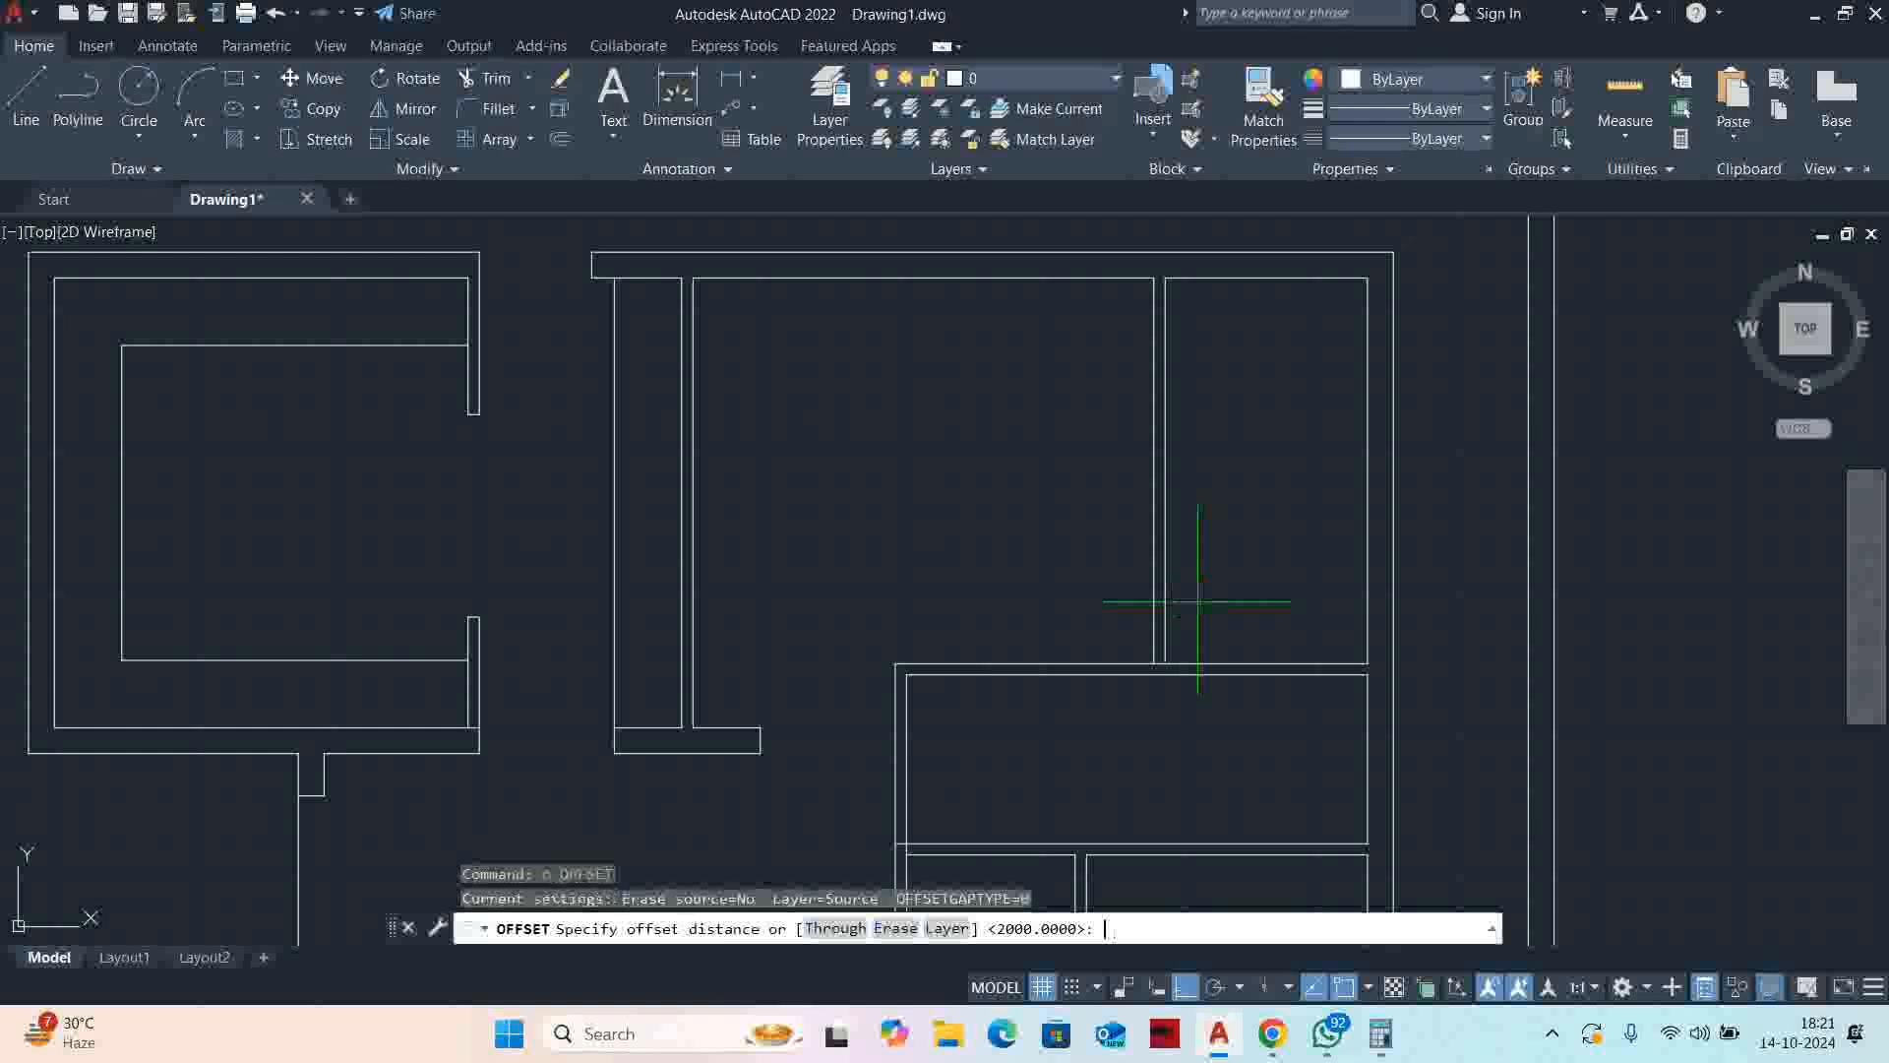
text(85)
key(Return)
scroll(1181, 605, up, 4)
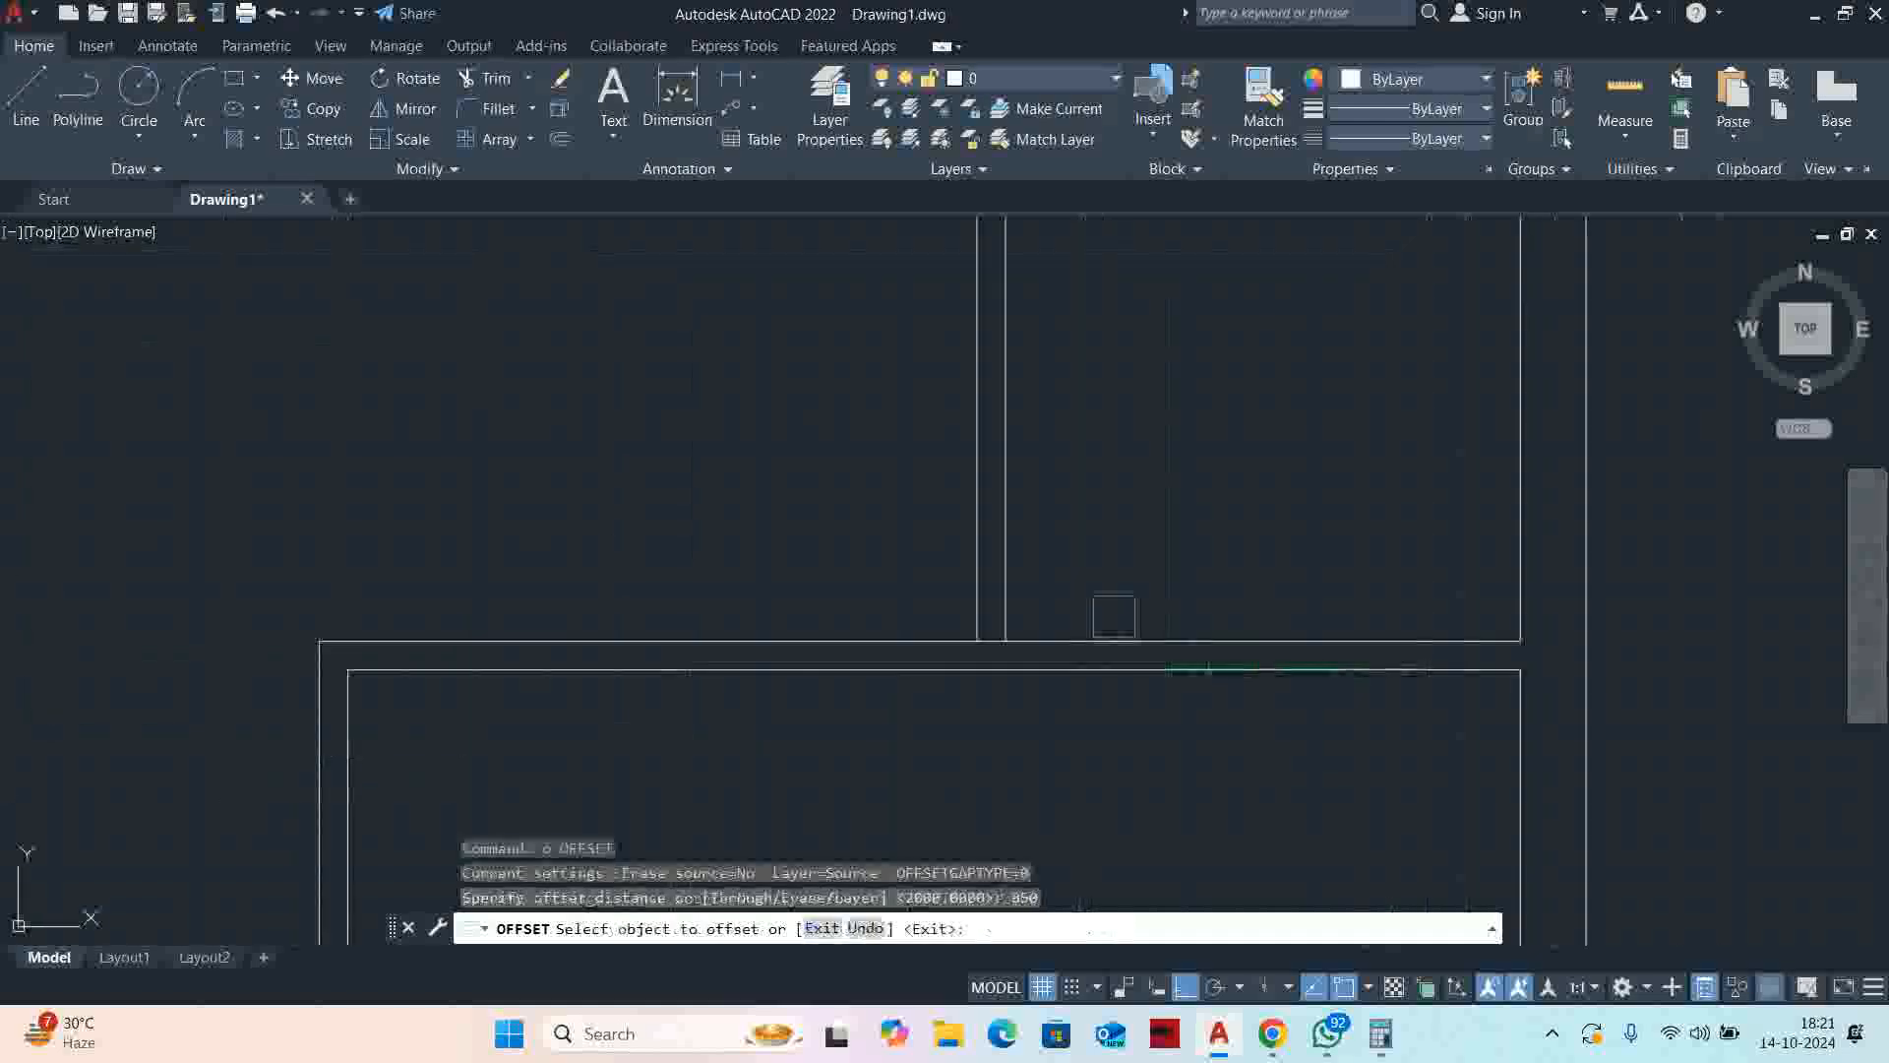
click(1117, 639)
click(1106, 531)
key(Escape)
key(Escape)
Trim the vertical partition below the offset line and remove the line's excess ends to make an opening
text(tr)
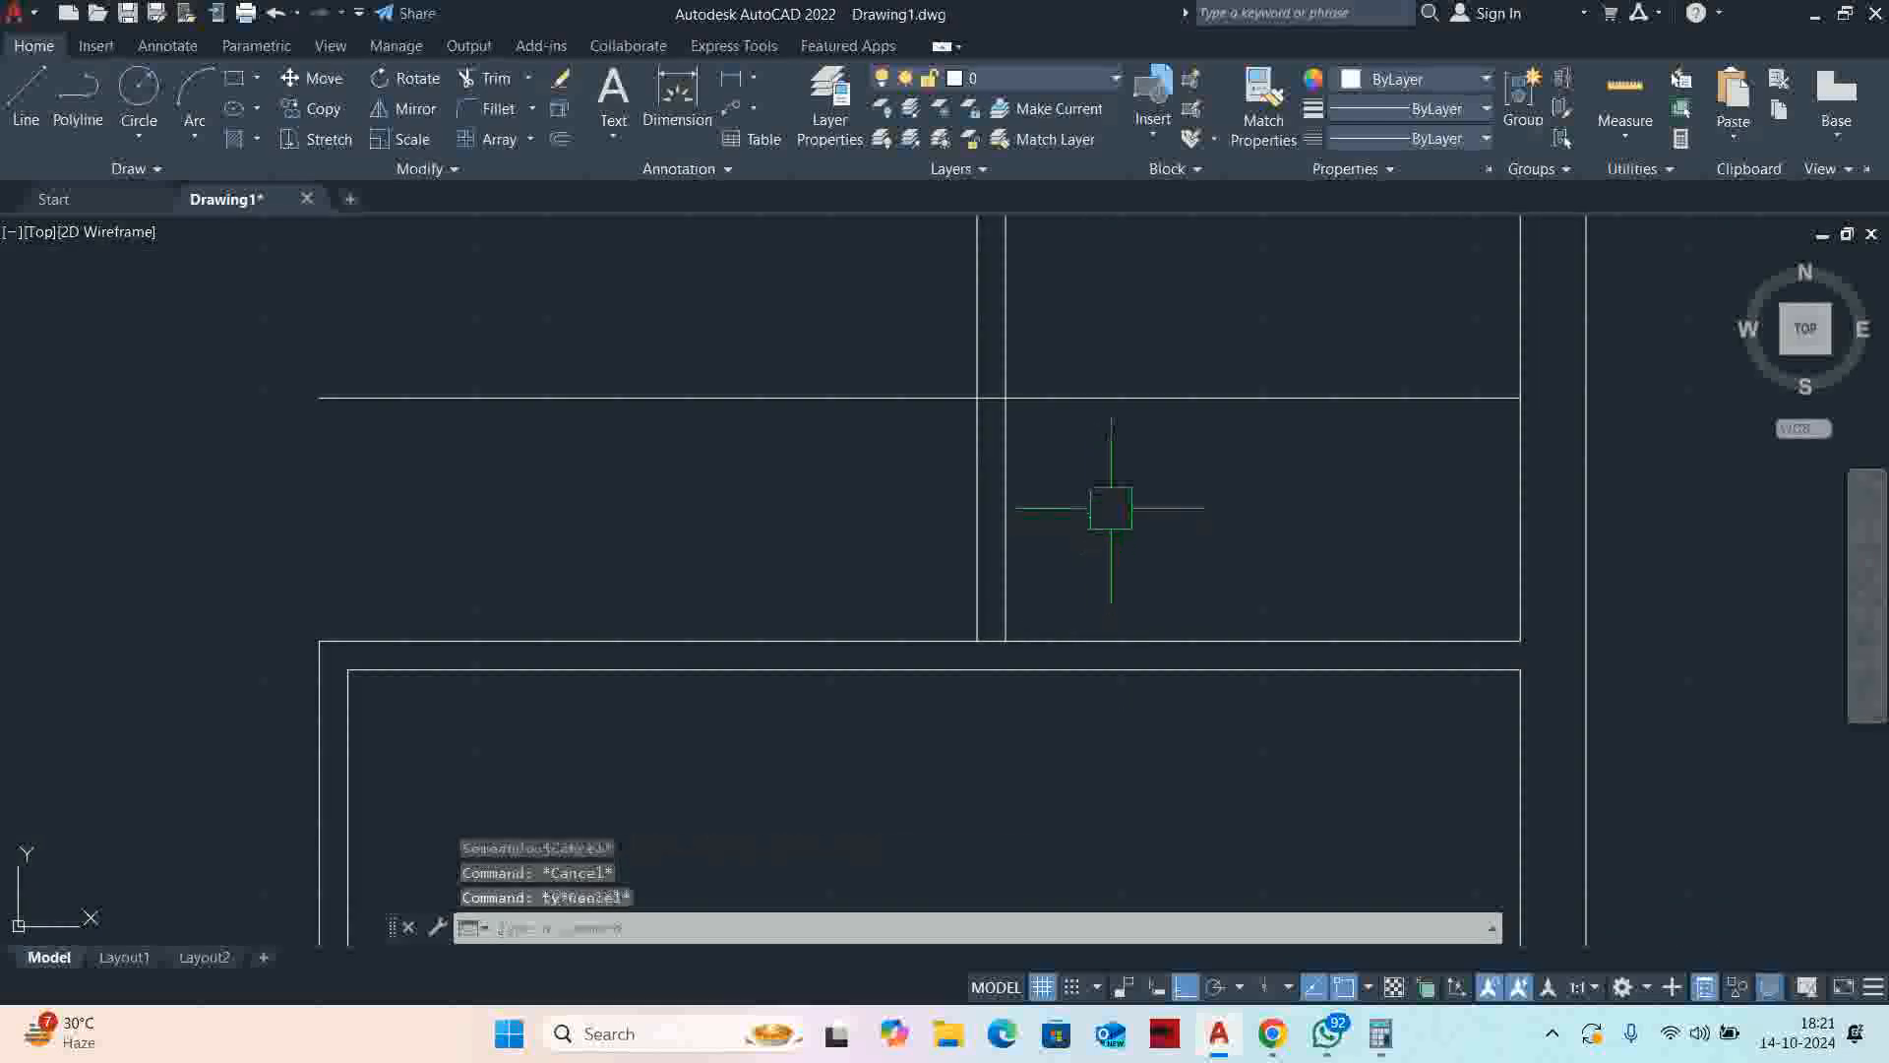
key(Return)
drag(1215, 334, 825, 561)
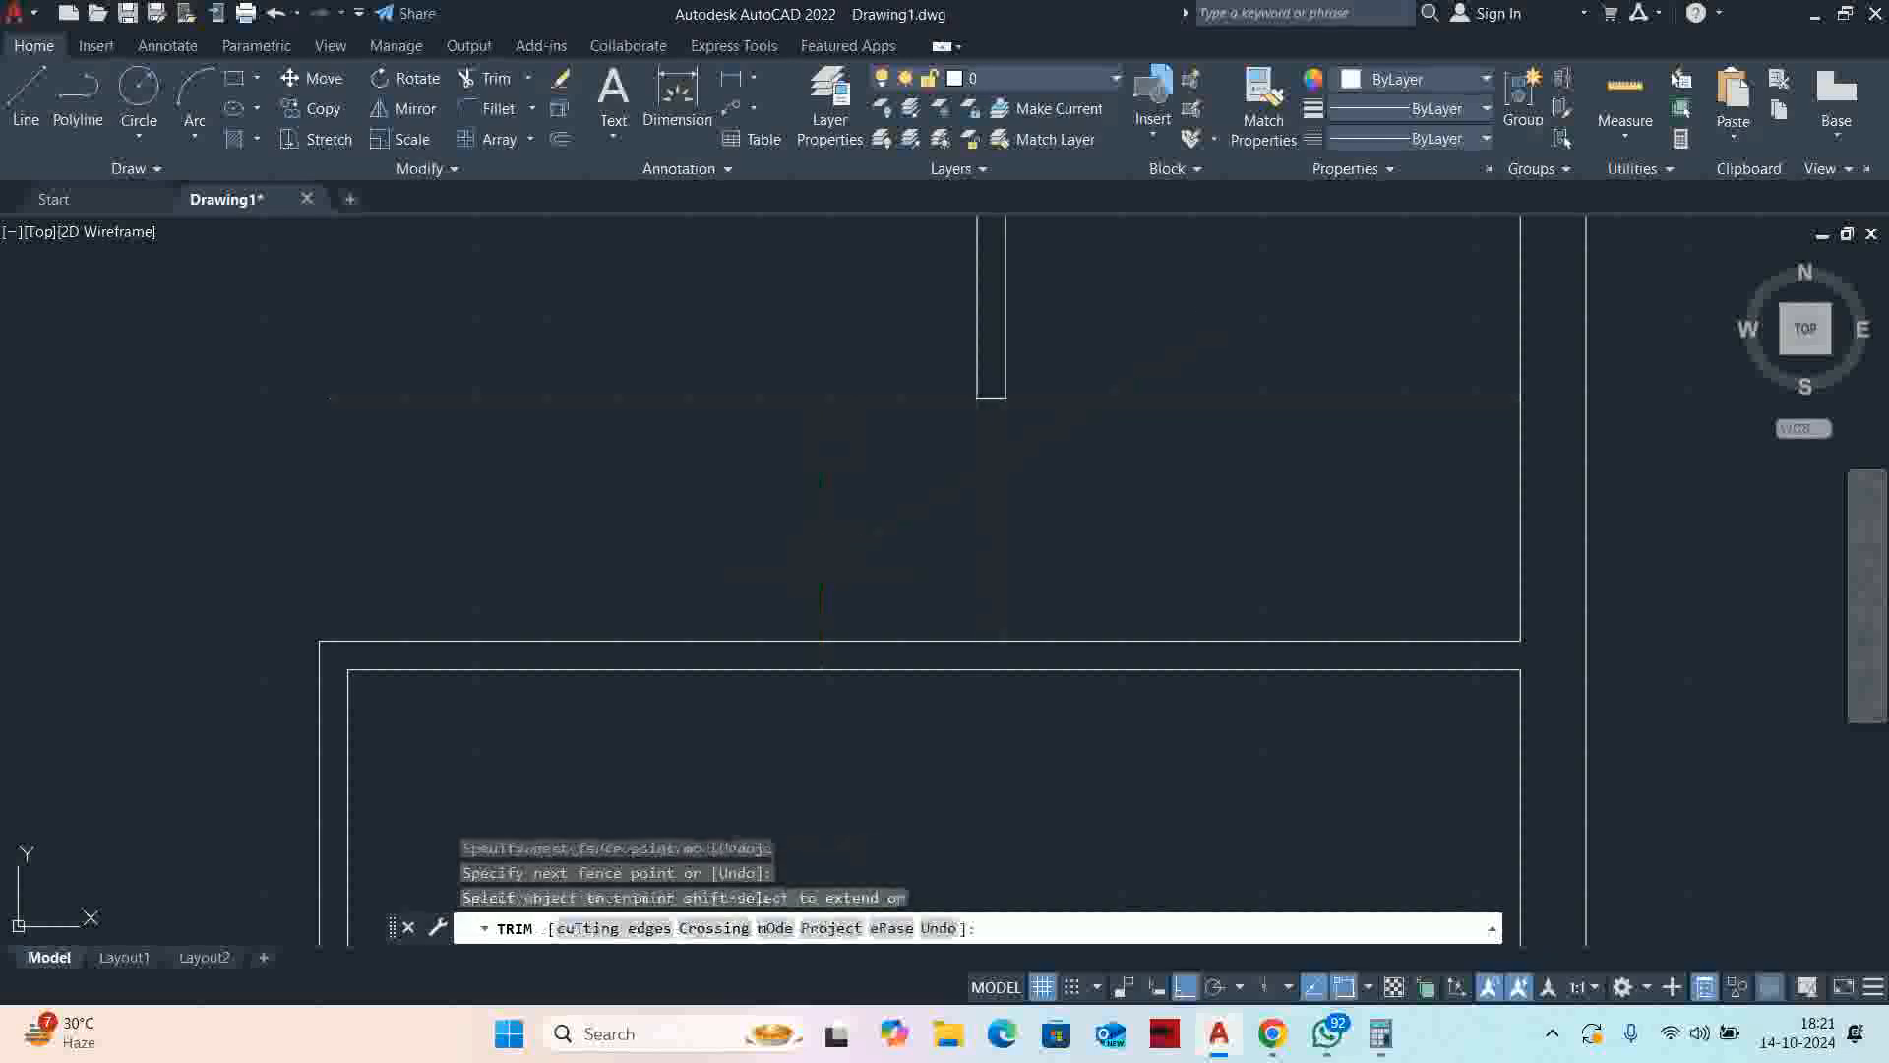
scroll(806, 523, down, 5)
key(Escape)
key(Escape)
key(Escape)
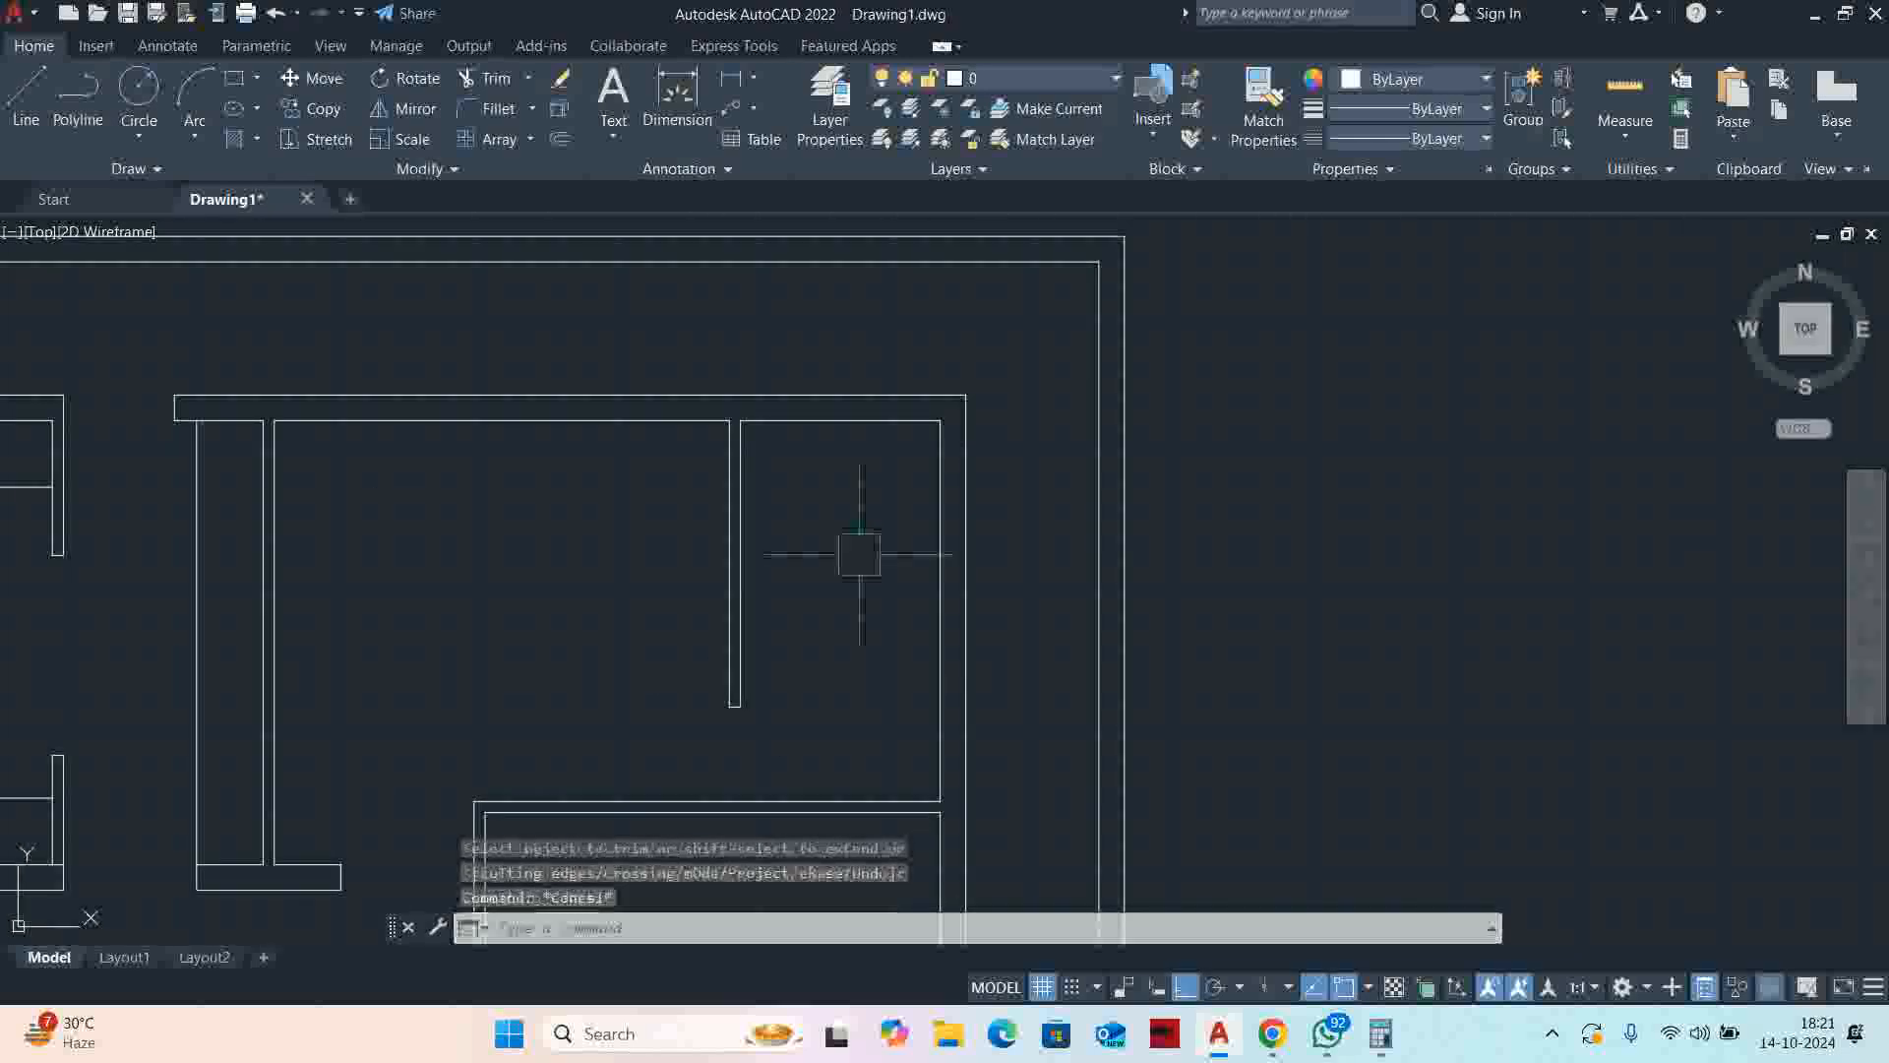
Offset the inner face of the upper-right room's right wall to the left
middle_drag(908, 578, 961, 497)
text(o)
key(Return)
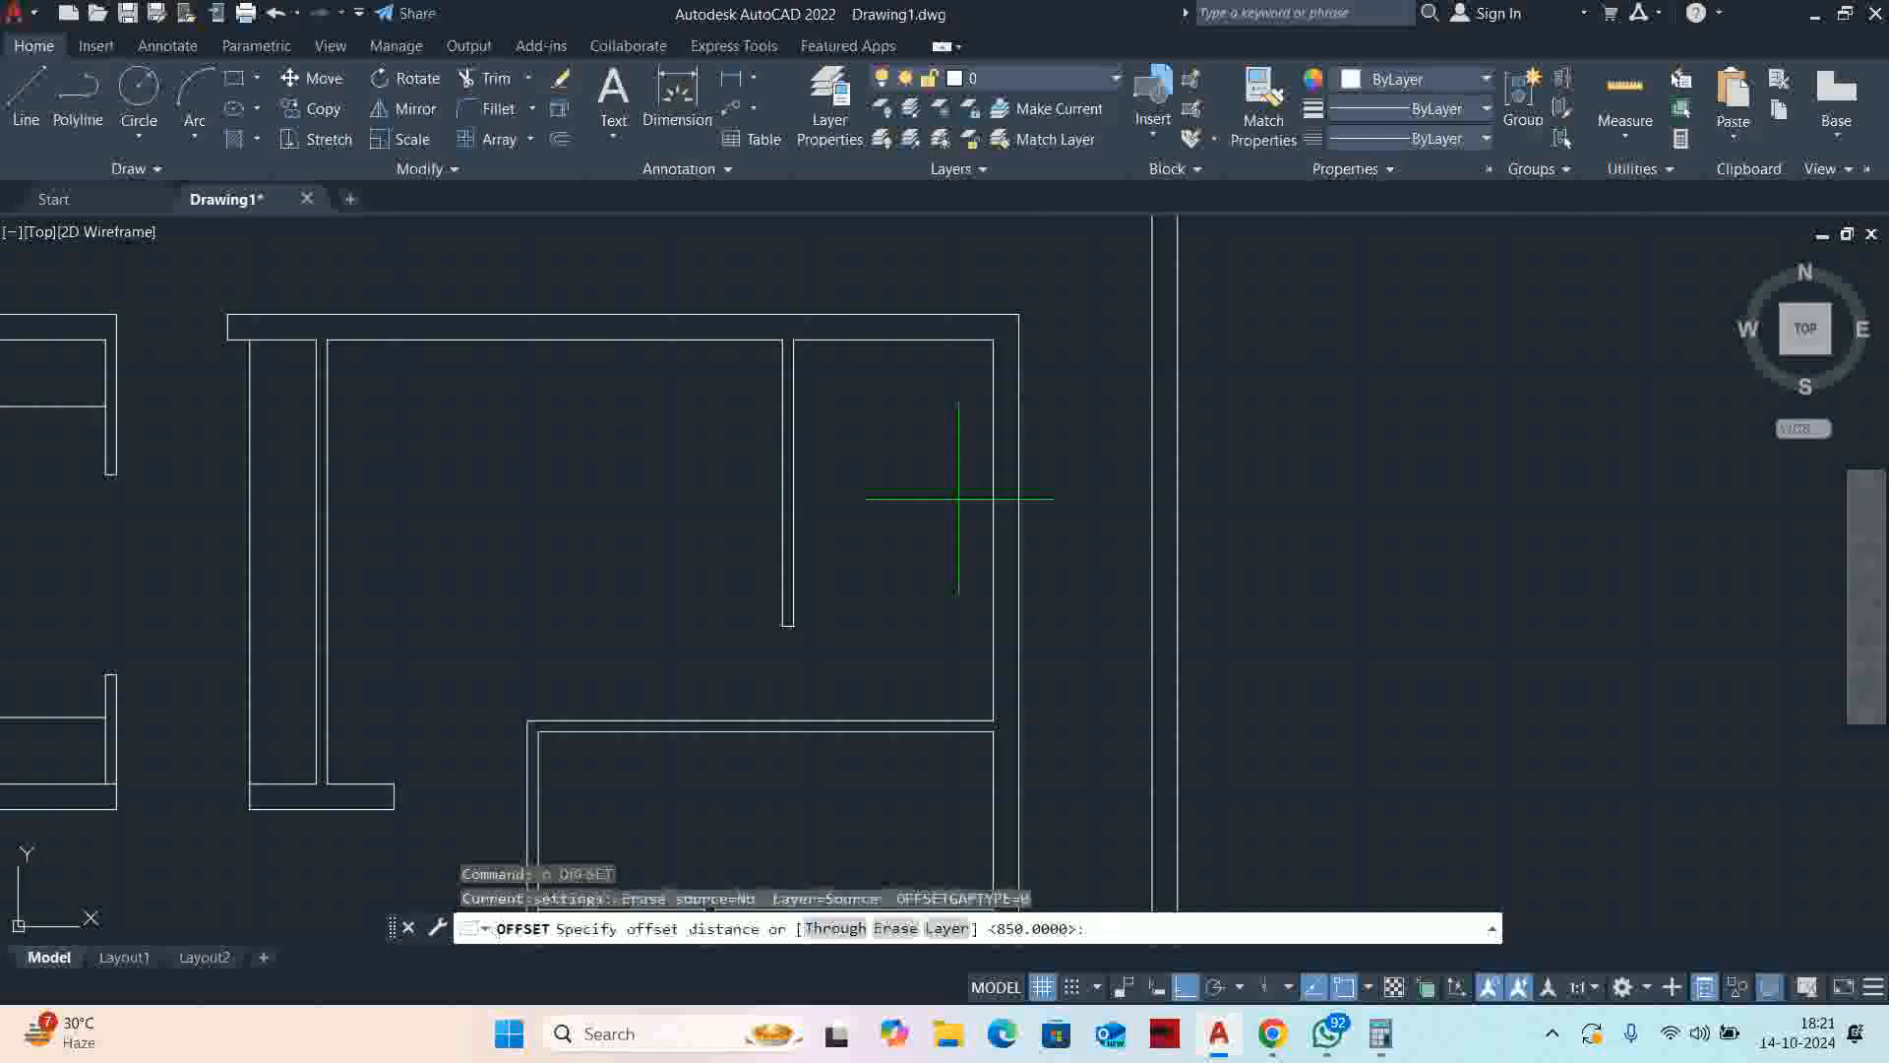
key(Return)
click(995, 539)
click(924, 544)
key(Escape)
key(Escape)
key(Escape)
key(Escape)
Extend the offset line and the vertical partition's right face down to the horizontal partition's lower face
mouse_move(882, 568)
middle_down()
mouse_move(998, 493)
mouse_move(986, 578)
mouse_move(938, 540)
middle_up()
scroll(957, 541, up, 2)
text(e)
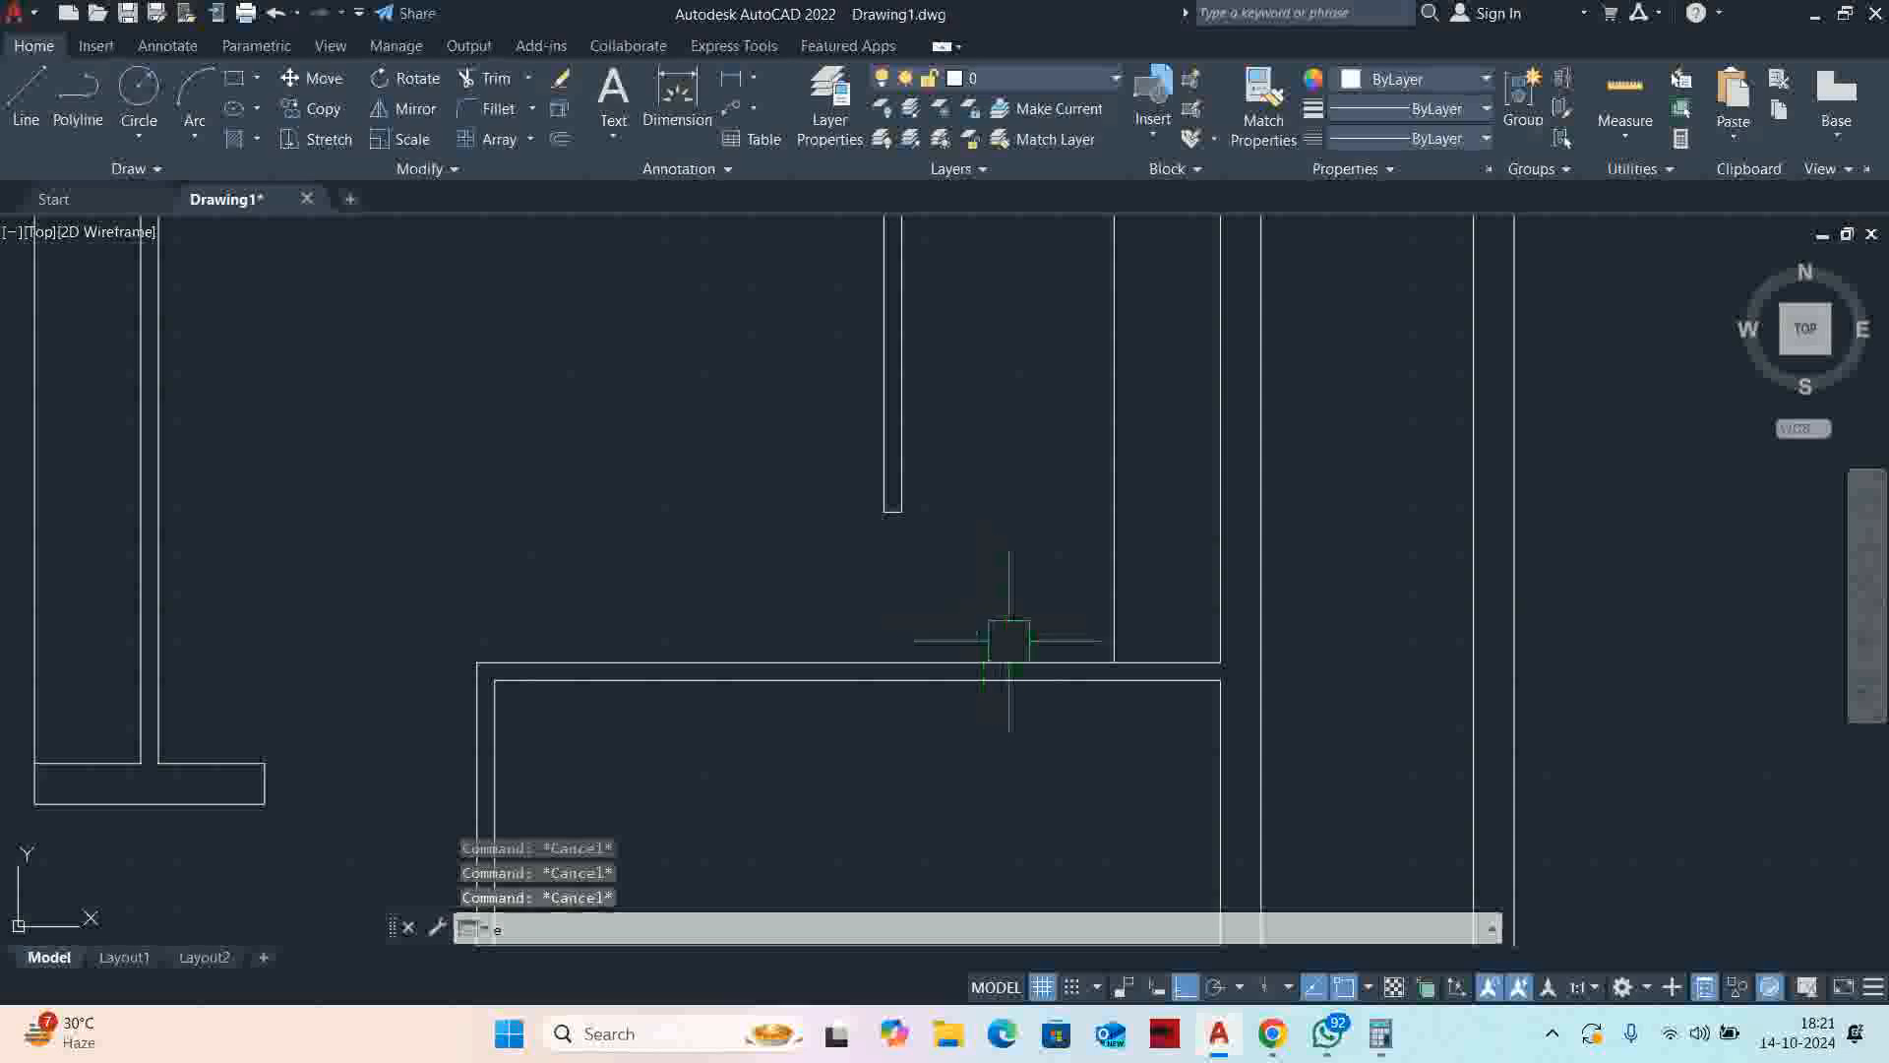
text(x)
key(Return)
click(1112, 571)
key(Escape)
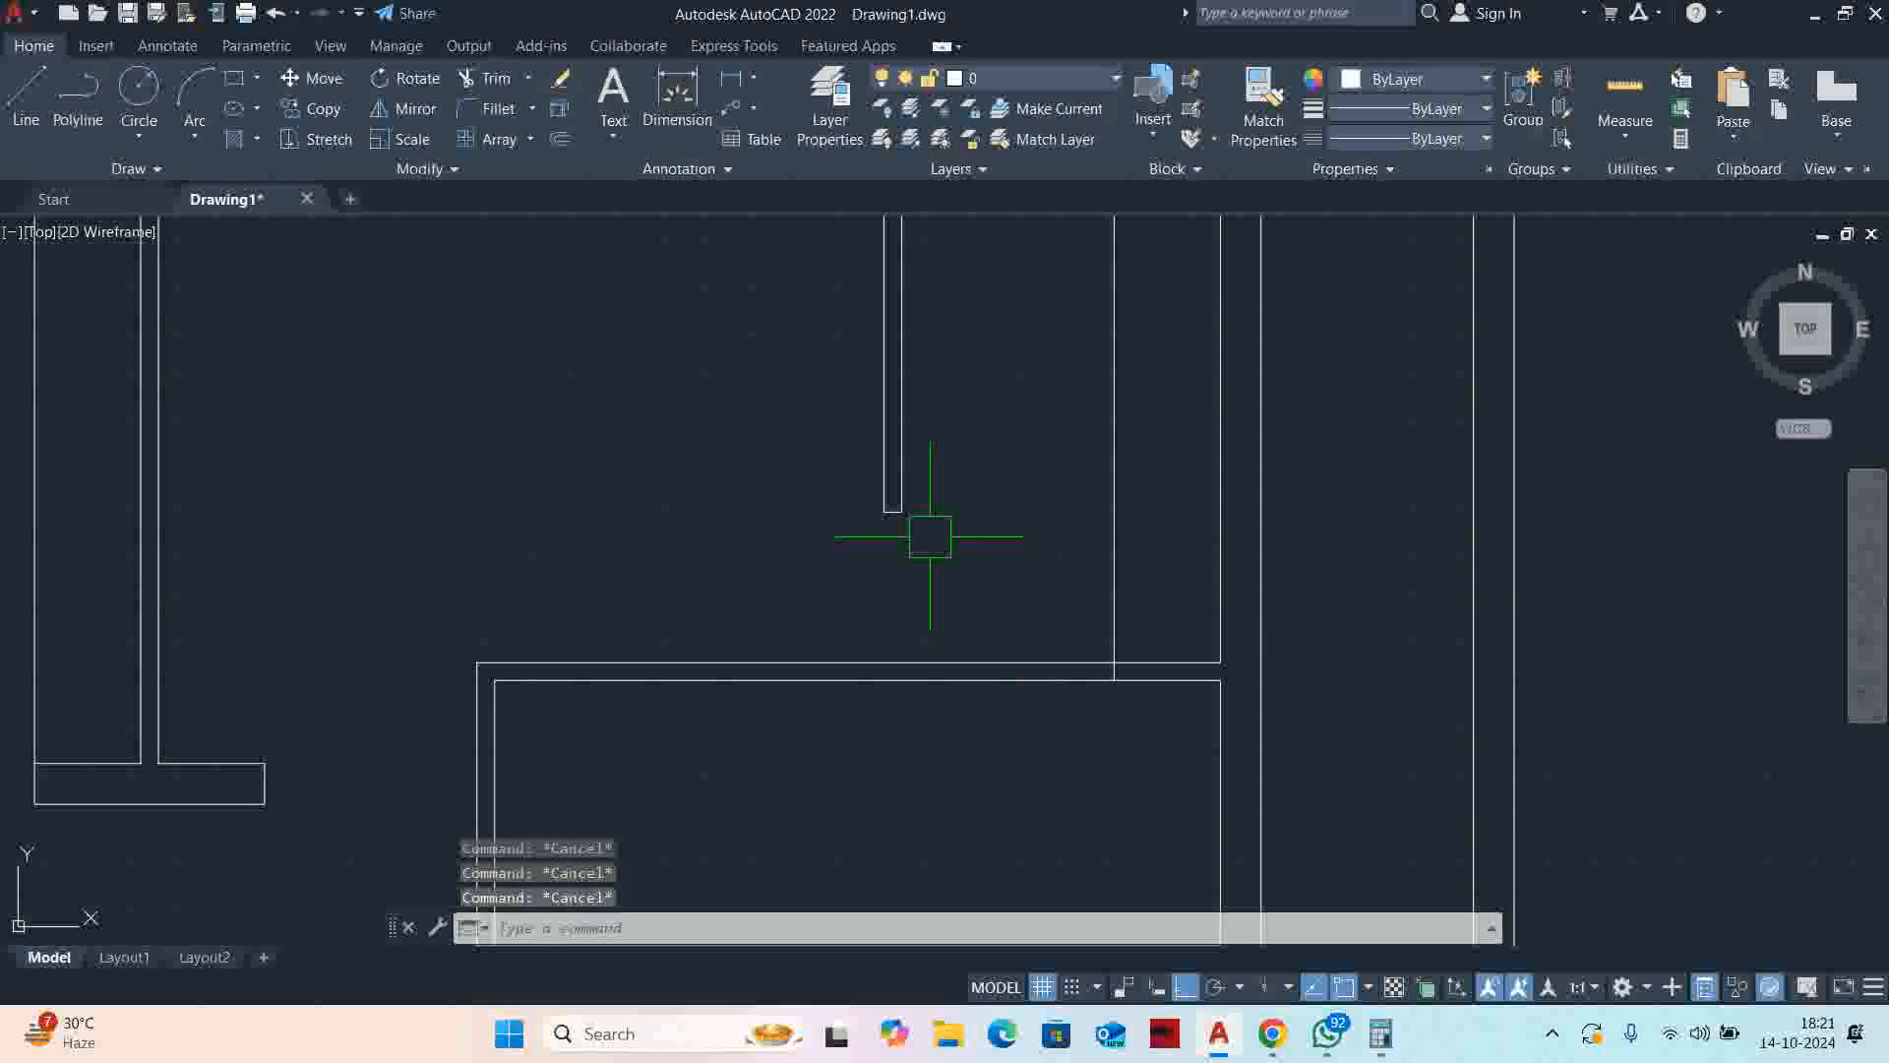
text(ex)
key(Return)
click(885, 462)
click(902, 467)
scroll(851, 594, up, 2)
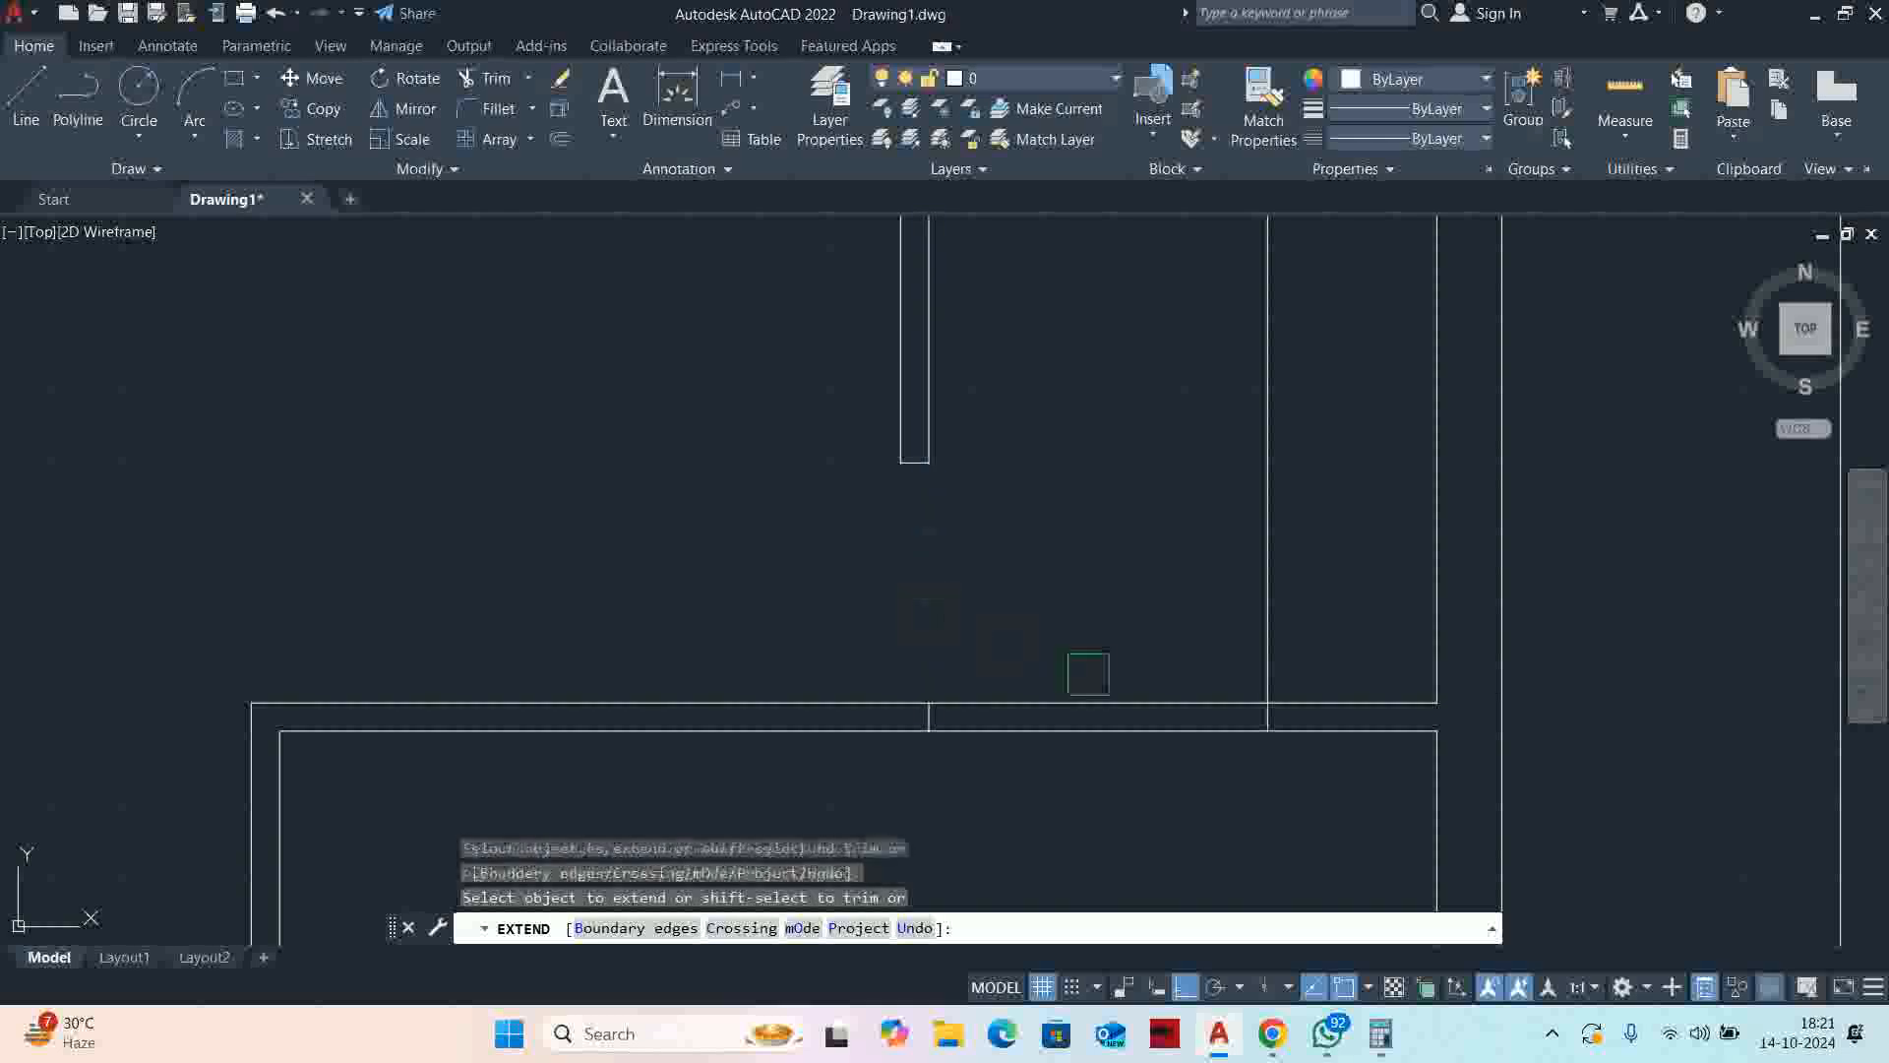
Trim both faces of the horizontal partition between the two extended lines to make an opening
shift+click(1091, 705)
scroll(1114, 675, down, 2)
key(Escape)
key(Escape)
key(Escape)
middle_drag(1021, 641, 1038, 664)
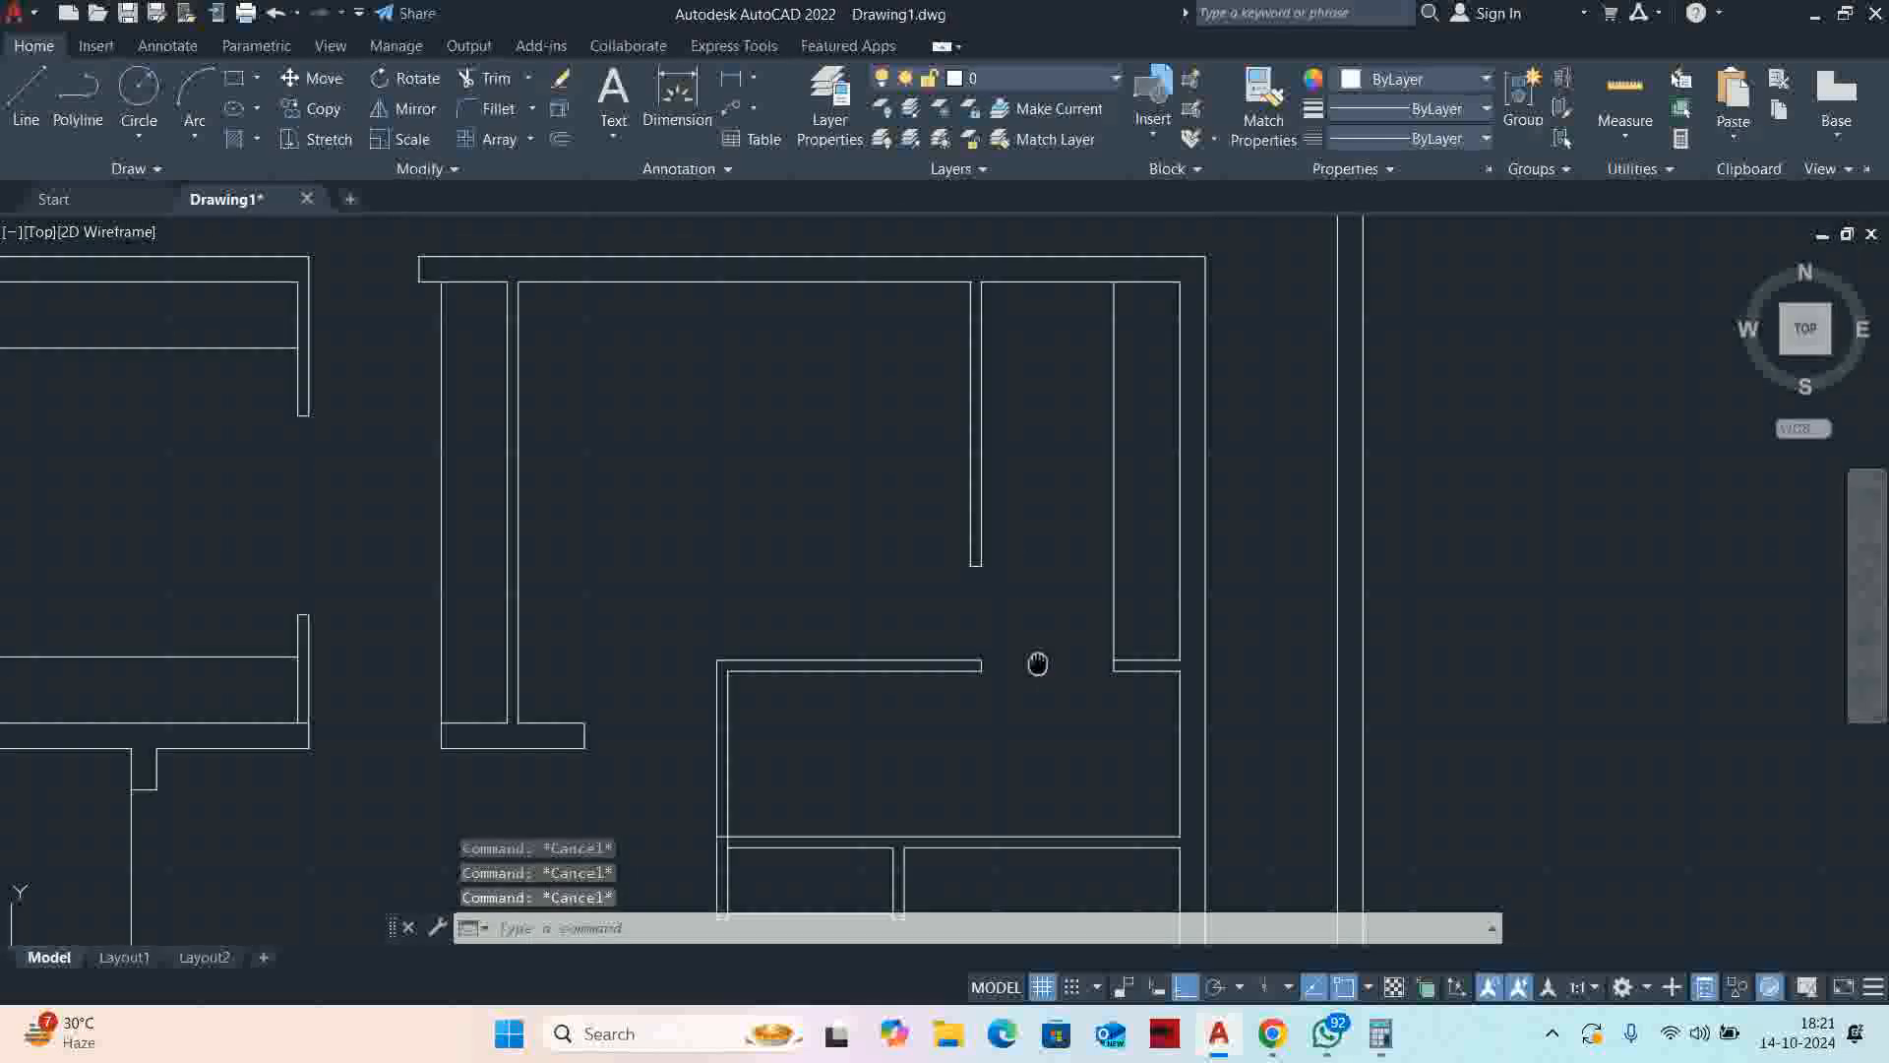
Offset the inner face of the small upper-right room's top wall 450 downward
middle_drag(1066, 361, 1057, 387)
text(o)
key(Return)
text(450)
key(Return)
click(1059, 323)
click(1043, 393)
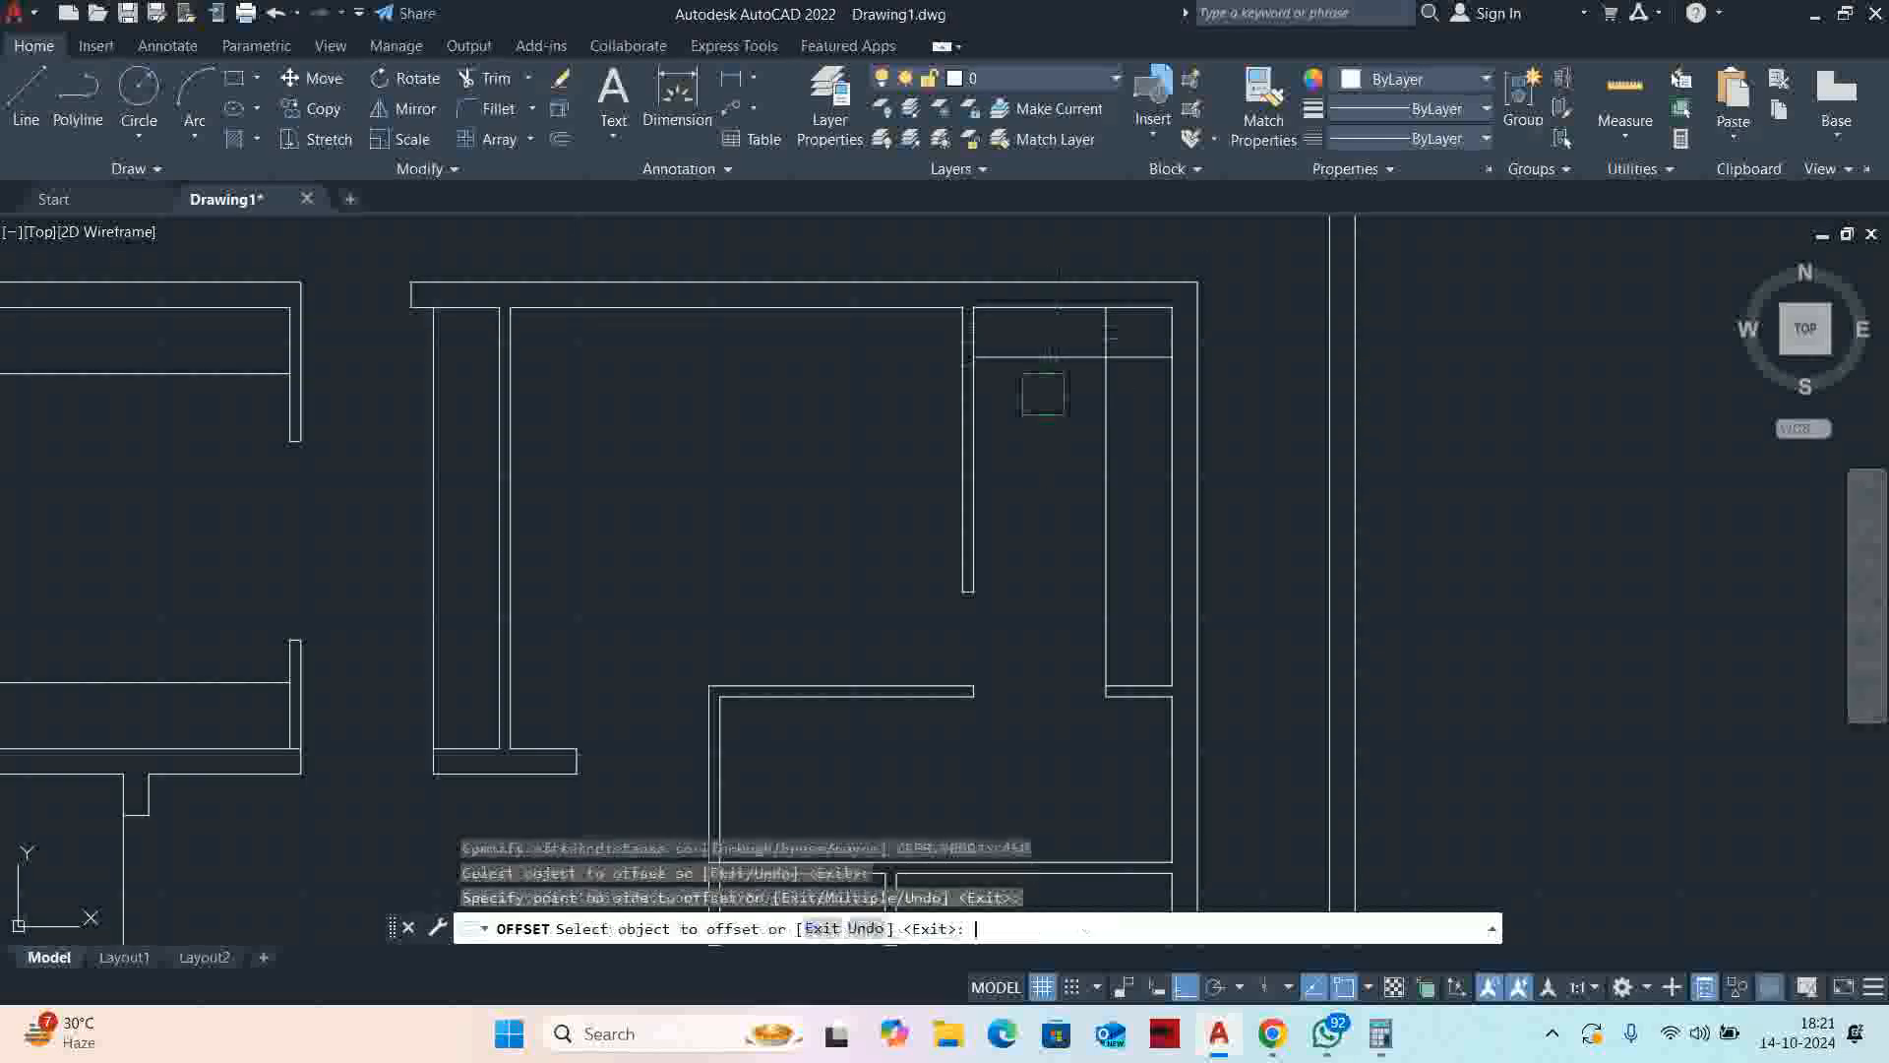
key(Escape)
key(Escape)
key(Escape)
Trim the 450 offset line between the vertical offset line and the right wall
text(tr)
key(Escape)
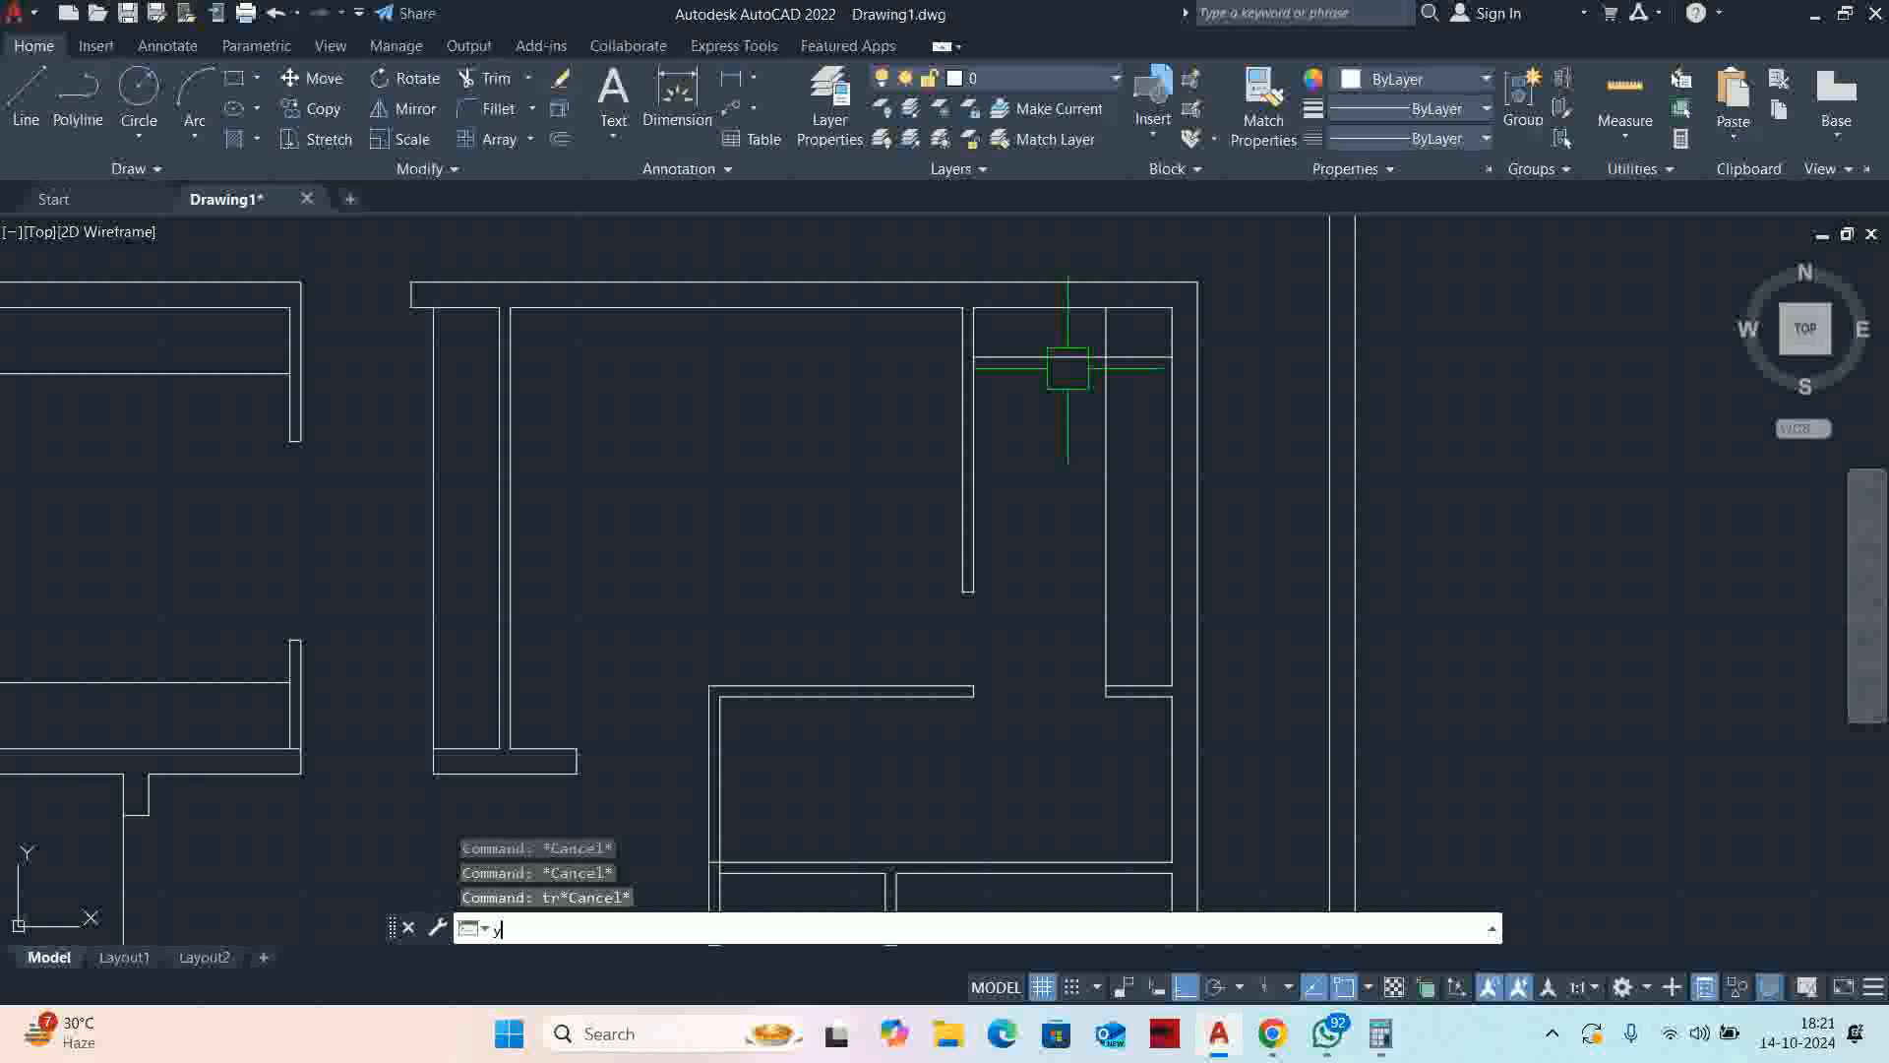
key(BackSpace)
text(tr)
key(Return)
scroll(1131, 339, down, 3)
scroll(1141, 356, up, 3)
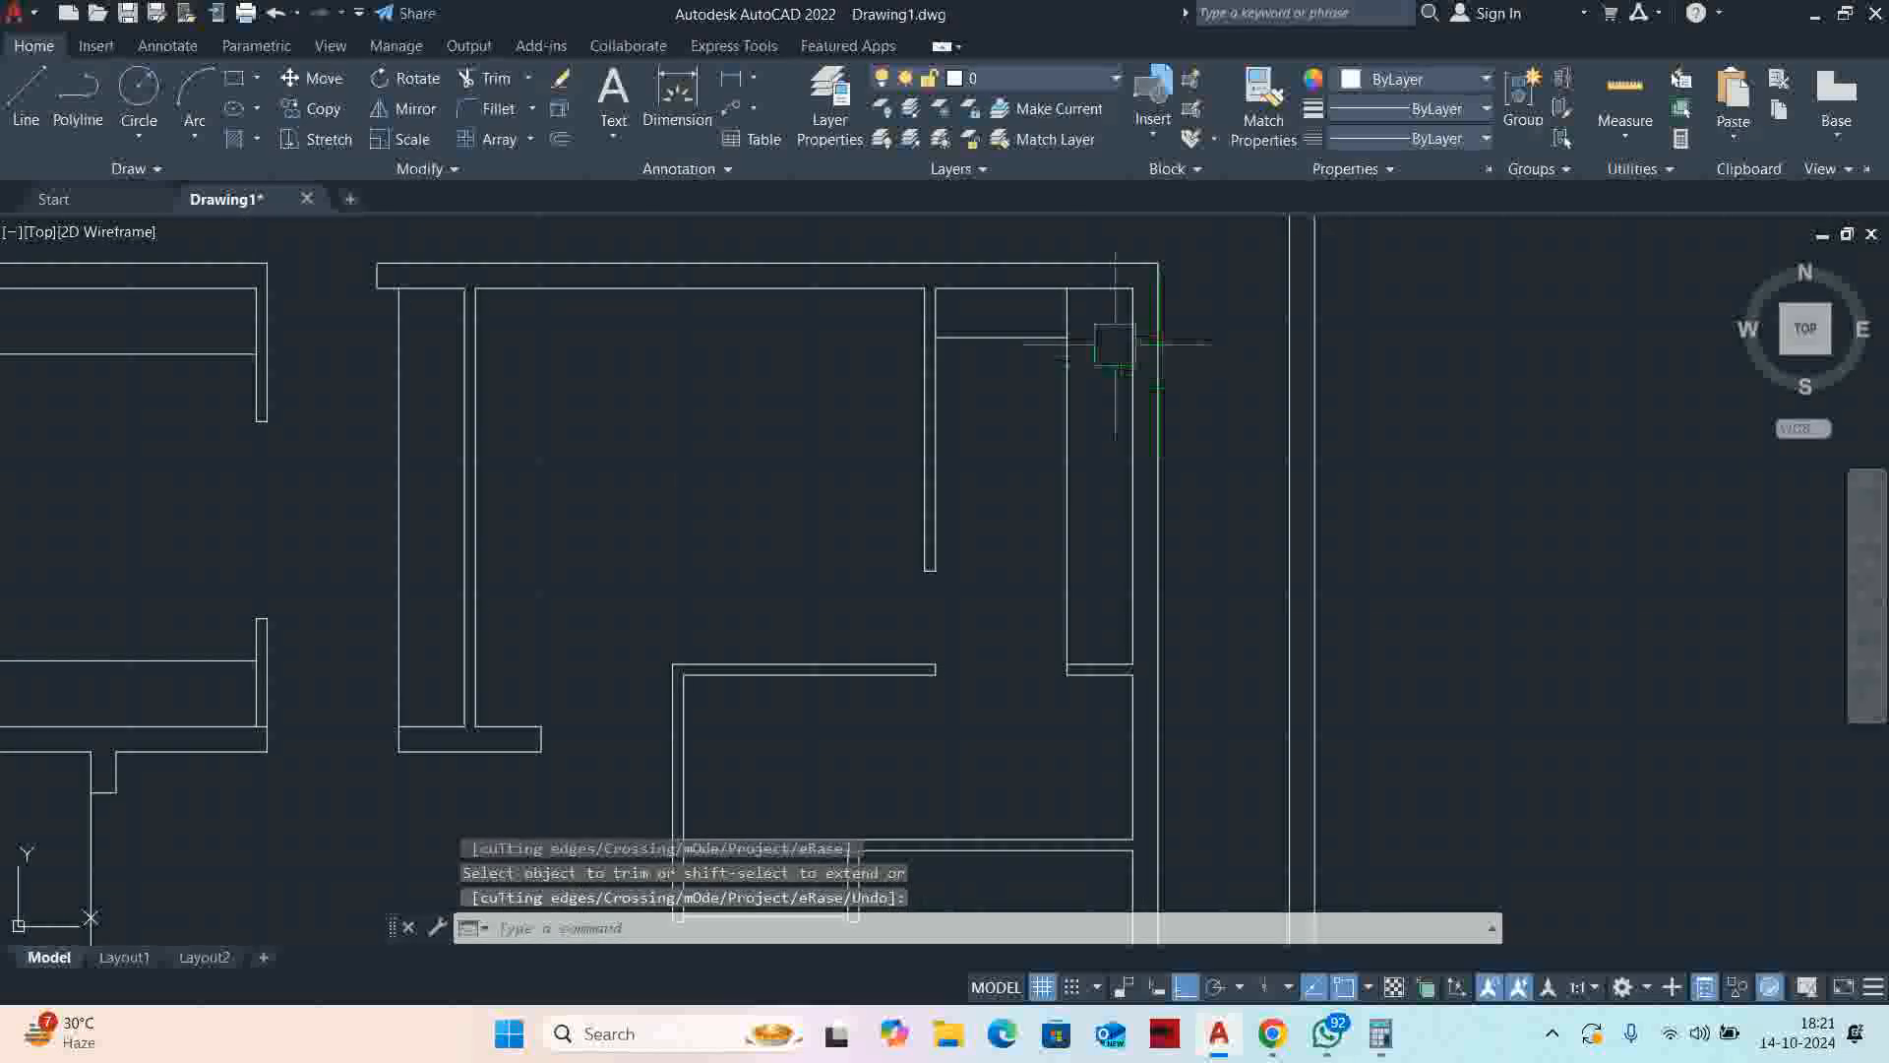
Extend the upper-right vertical partition's faces down to the horizontal partition to close the gap between them
middle_drag(1033, 550, 1096, 371)
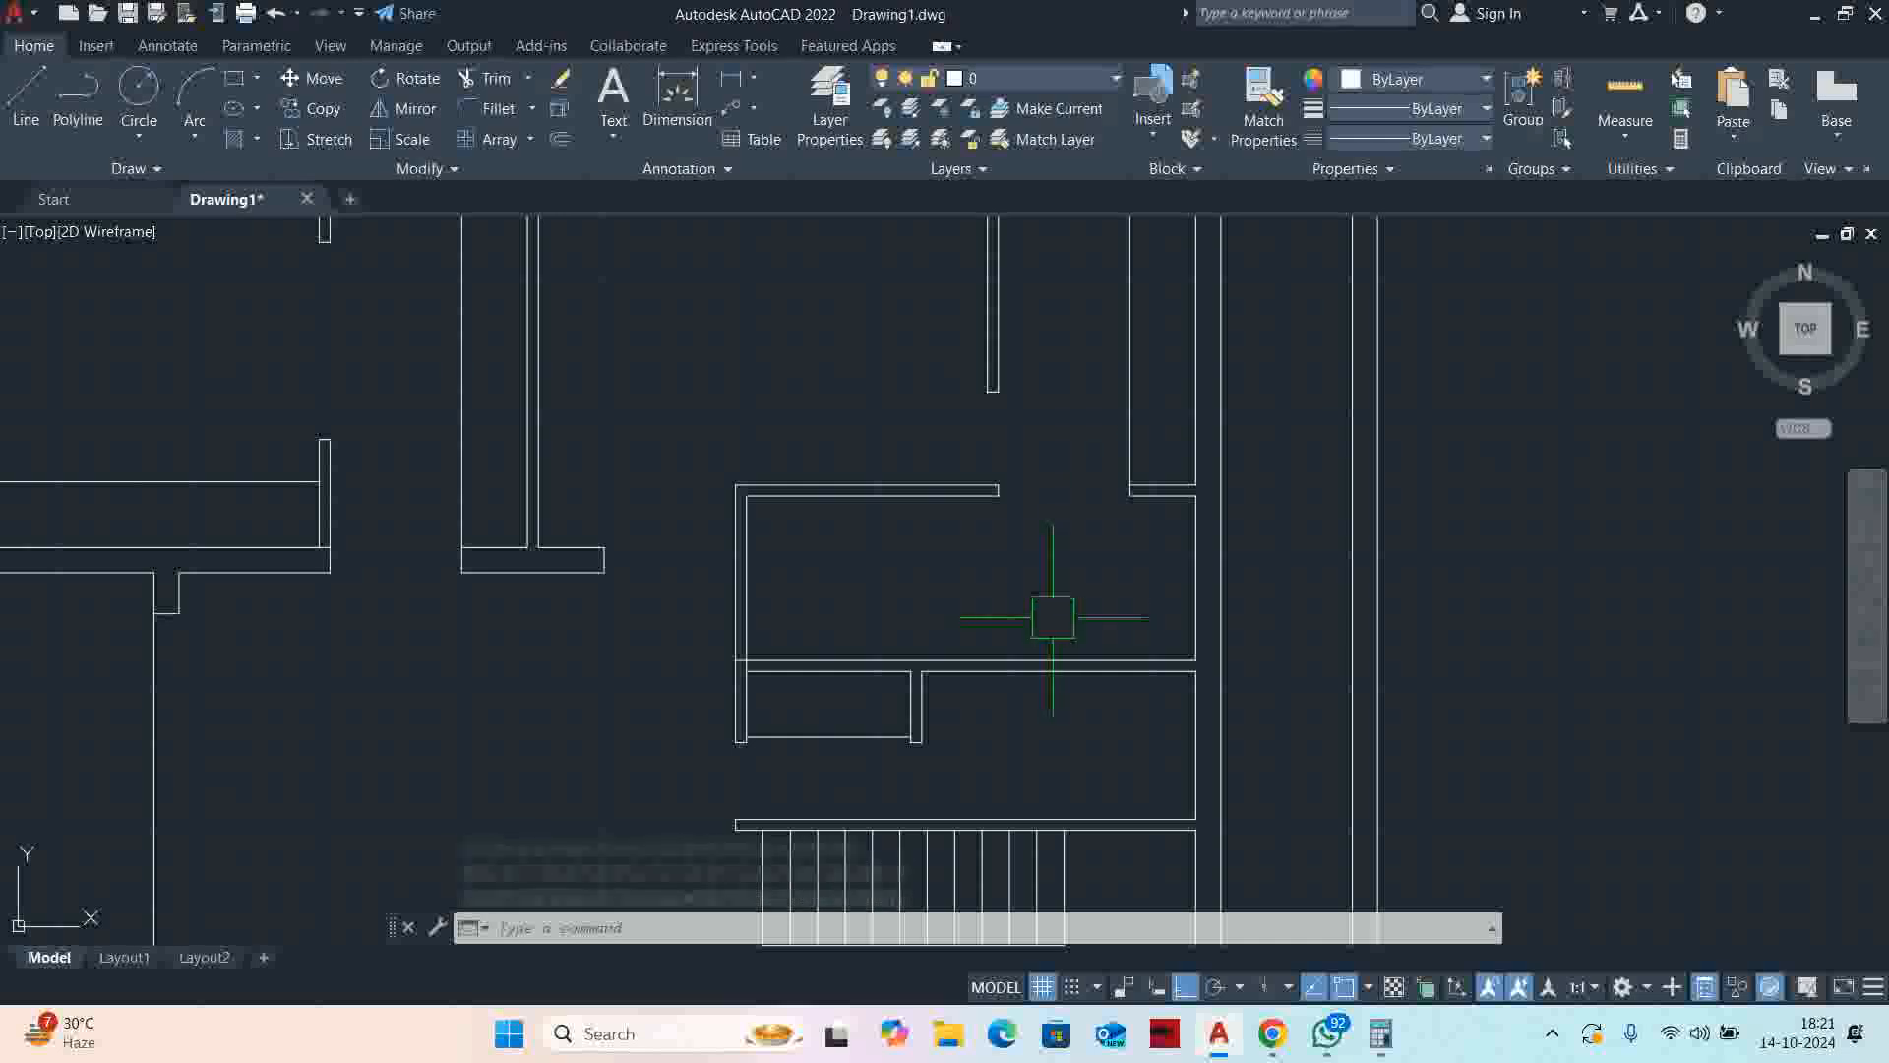
scroll(1053, 617, down, 2)
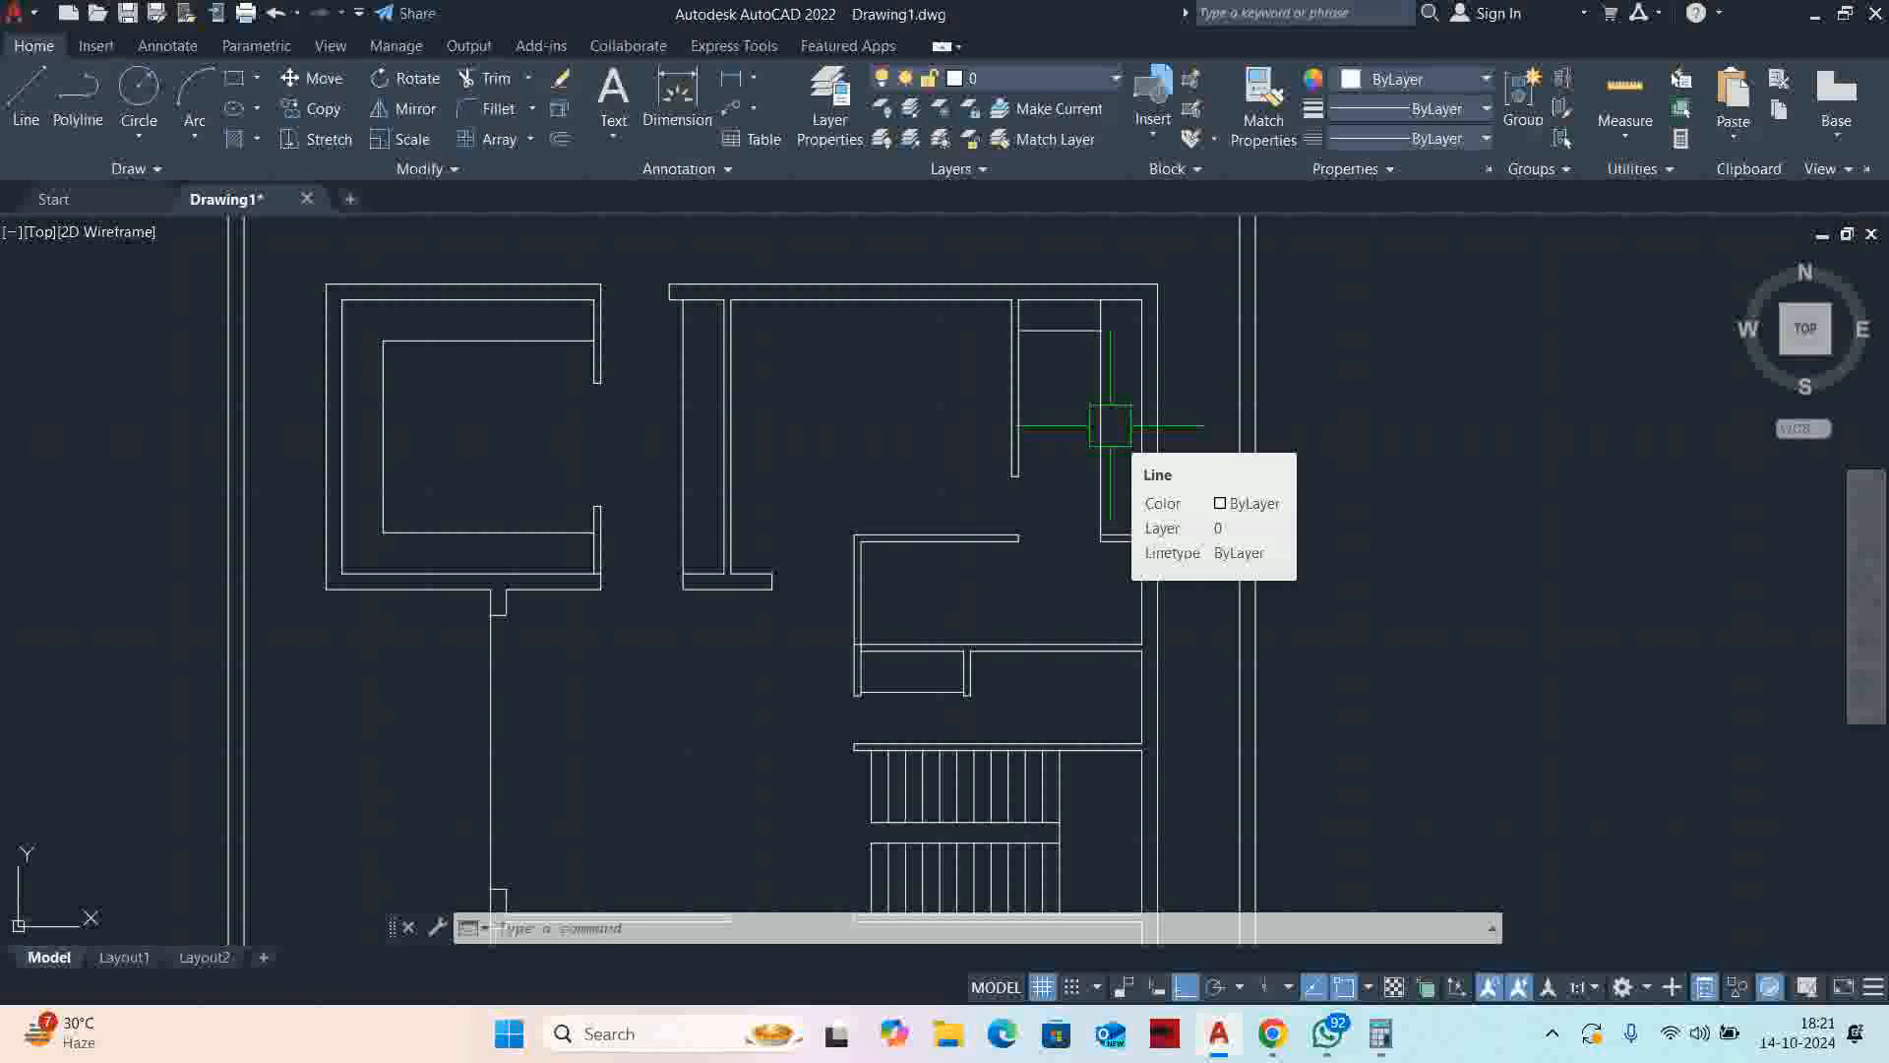
key(Escape)
key(Escape)
key(Escape)
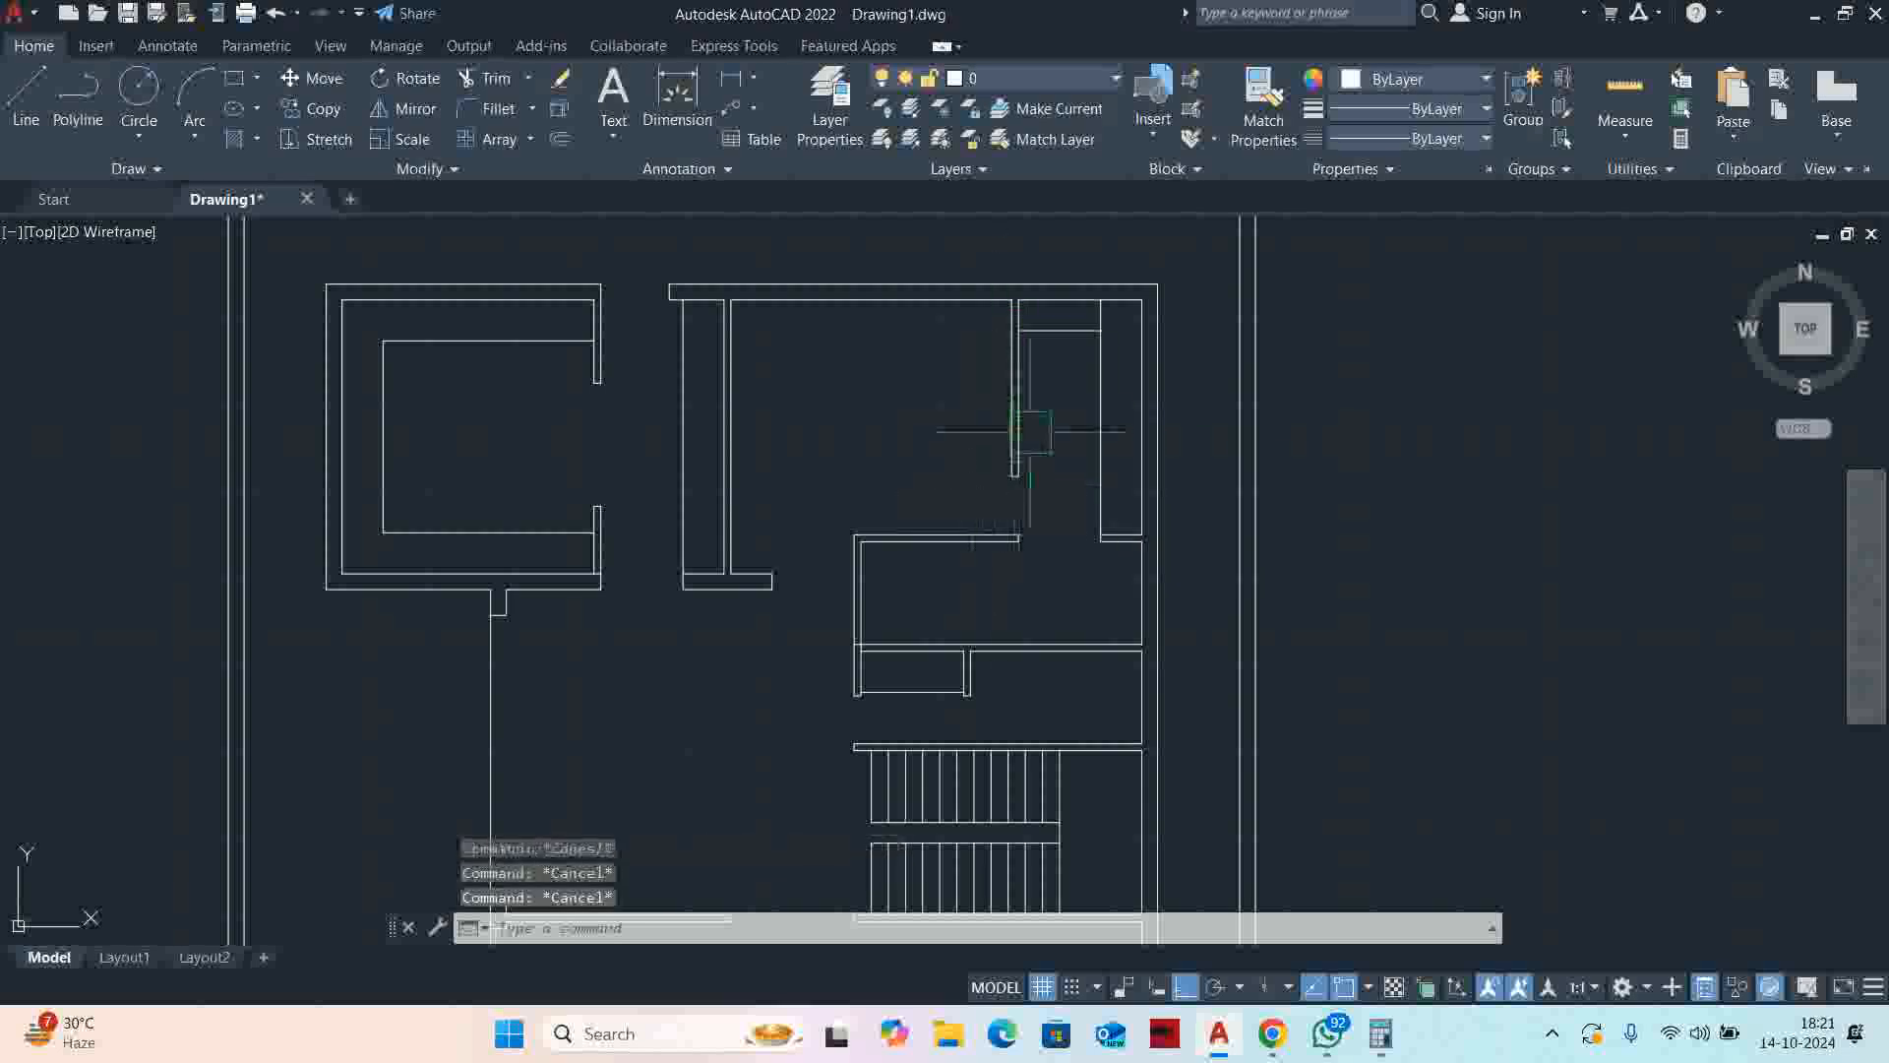
text(ex)
key(Return)
scroll(1032, 467, up, 6)
drag(1063, 427, 773, 443)
click(971, 495)
Trim the overlapping lines where the vertical partition meets the horizontal partition to form a clean corner
scroll(971, 495, up, 6)
shift+click(919, 549)
scroll(919, 549, down, 6)
scroll(906, 659, up, 5)
shift+click(921, 780)
shift+click(951, 753)
scroll(952, 711, down, 2)
scroll(933, 732, down, 5)
scroll(1006, 505, up, 4)
scroll(1048, 577, down, 5)
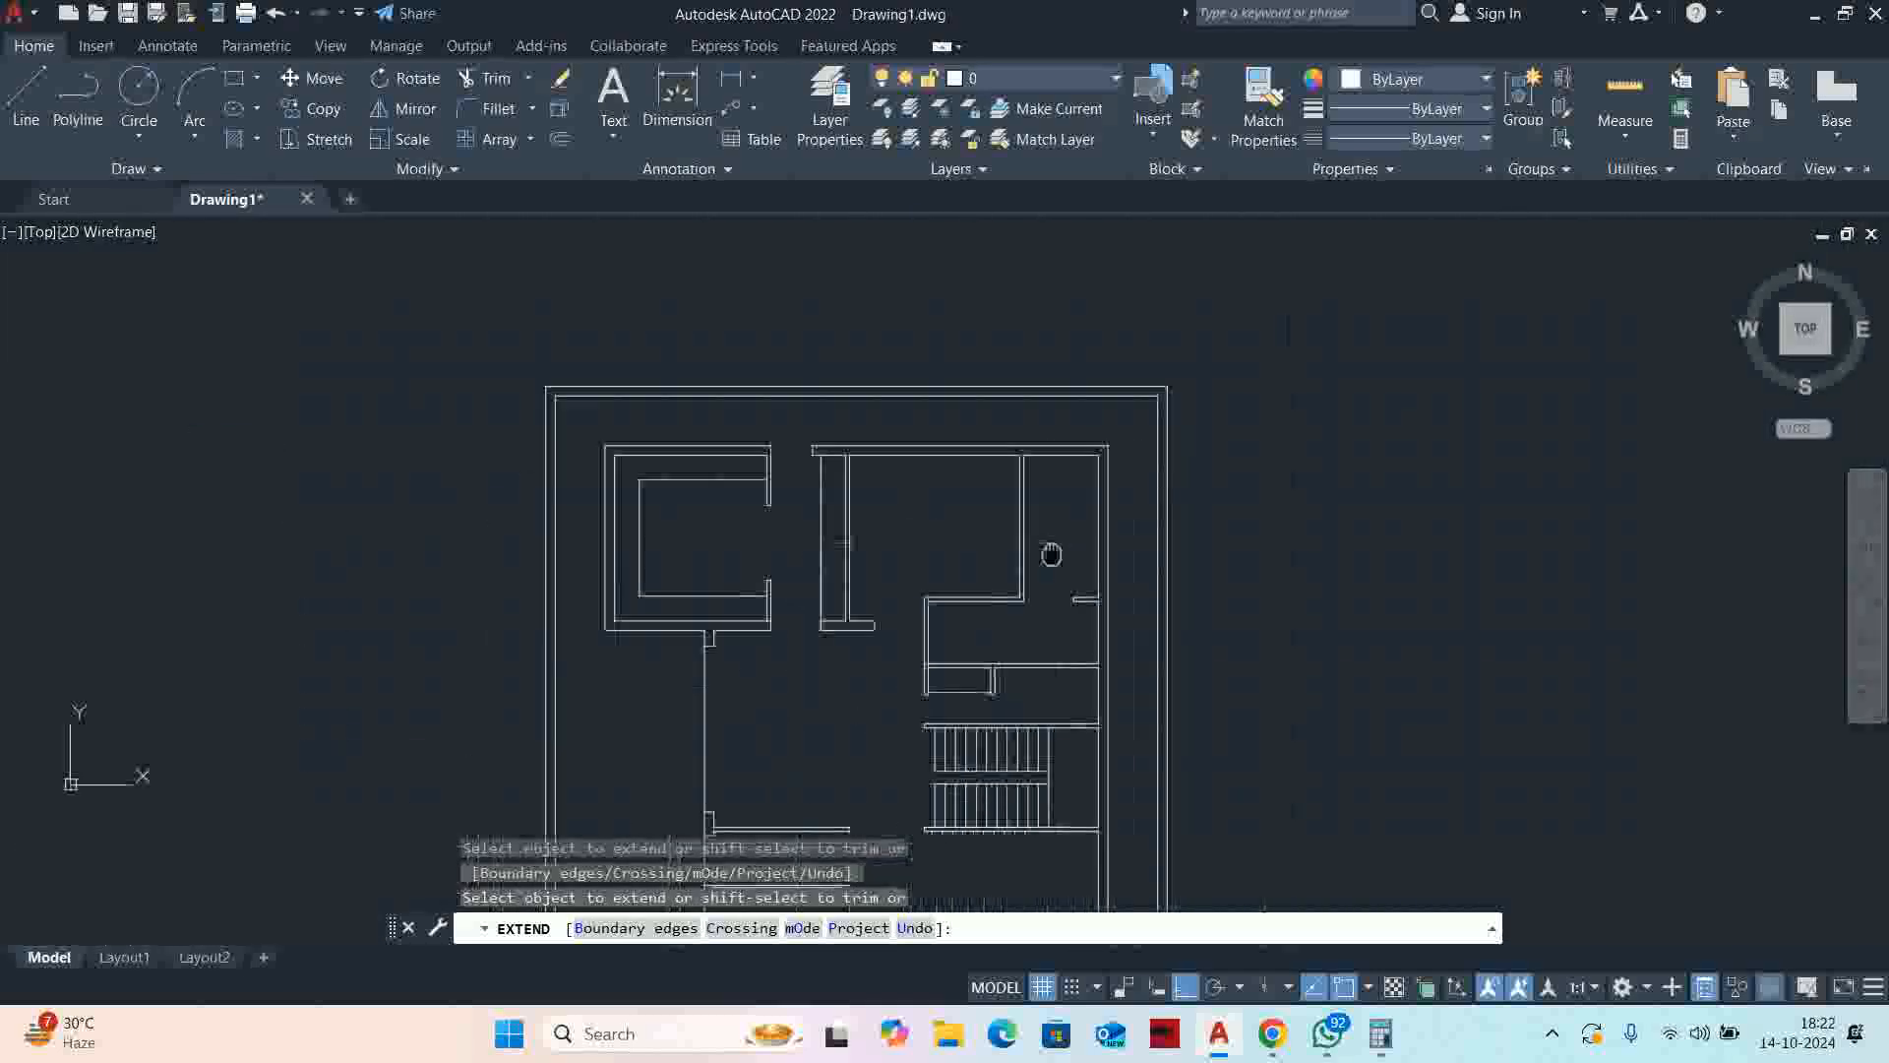
Extend the inner face of the lower room's left wall up to the horizontal partition's upper face
scroll(958, 536, up, 8)
key(Escape)
key(Escape)
text(e)
key(Return)
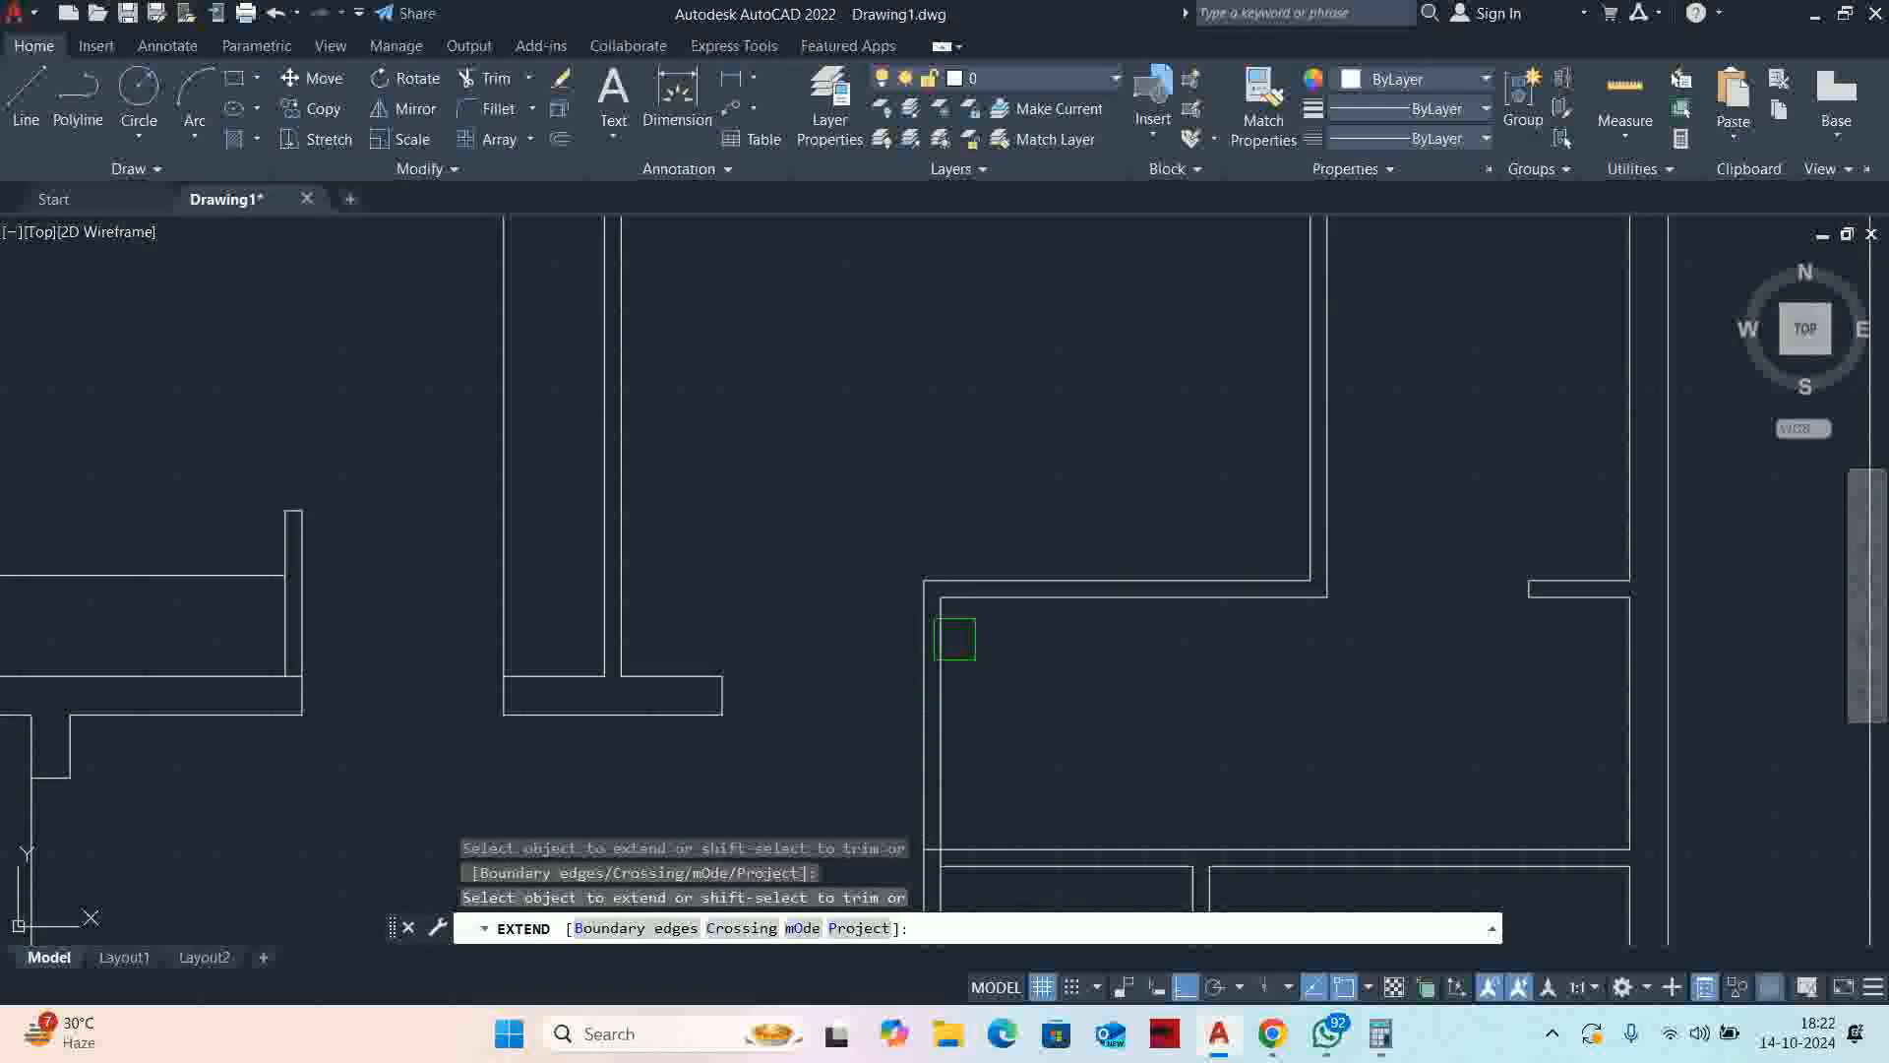
key(Escape)
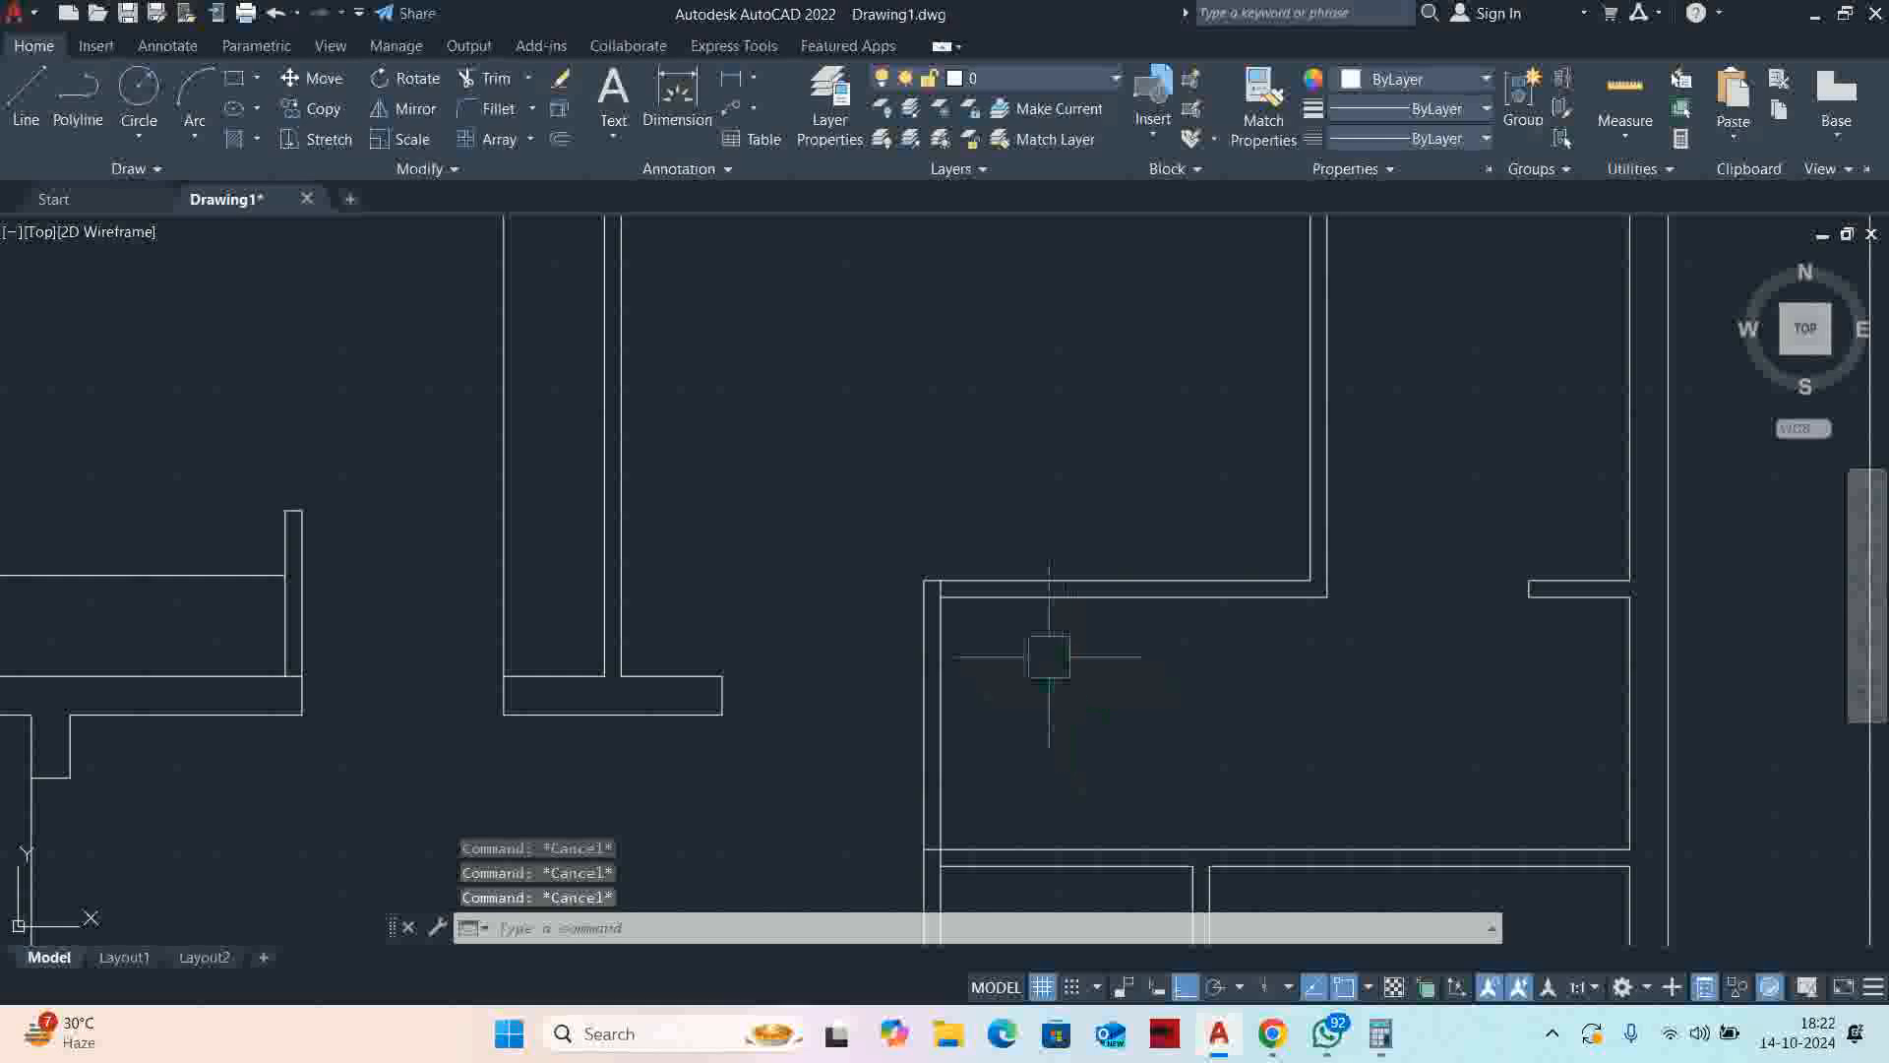
Offset the left wall's extended inner face 850 to the right
text(o)
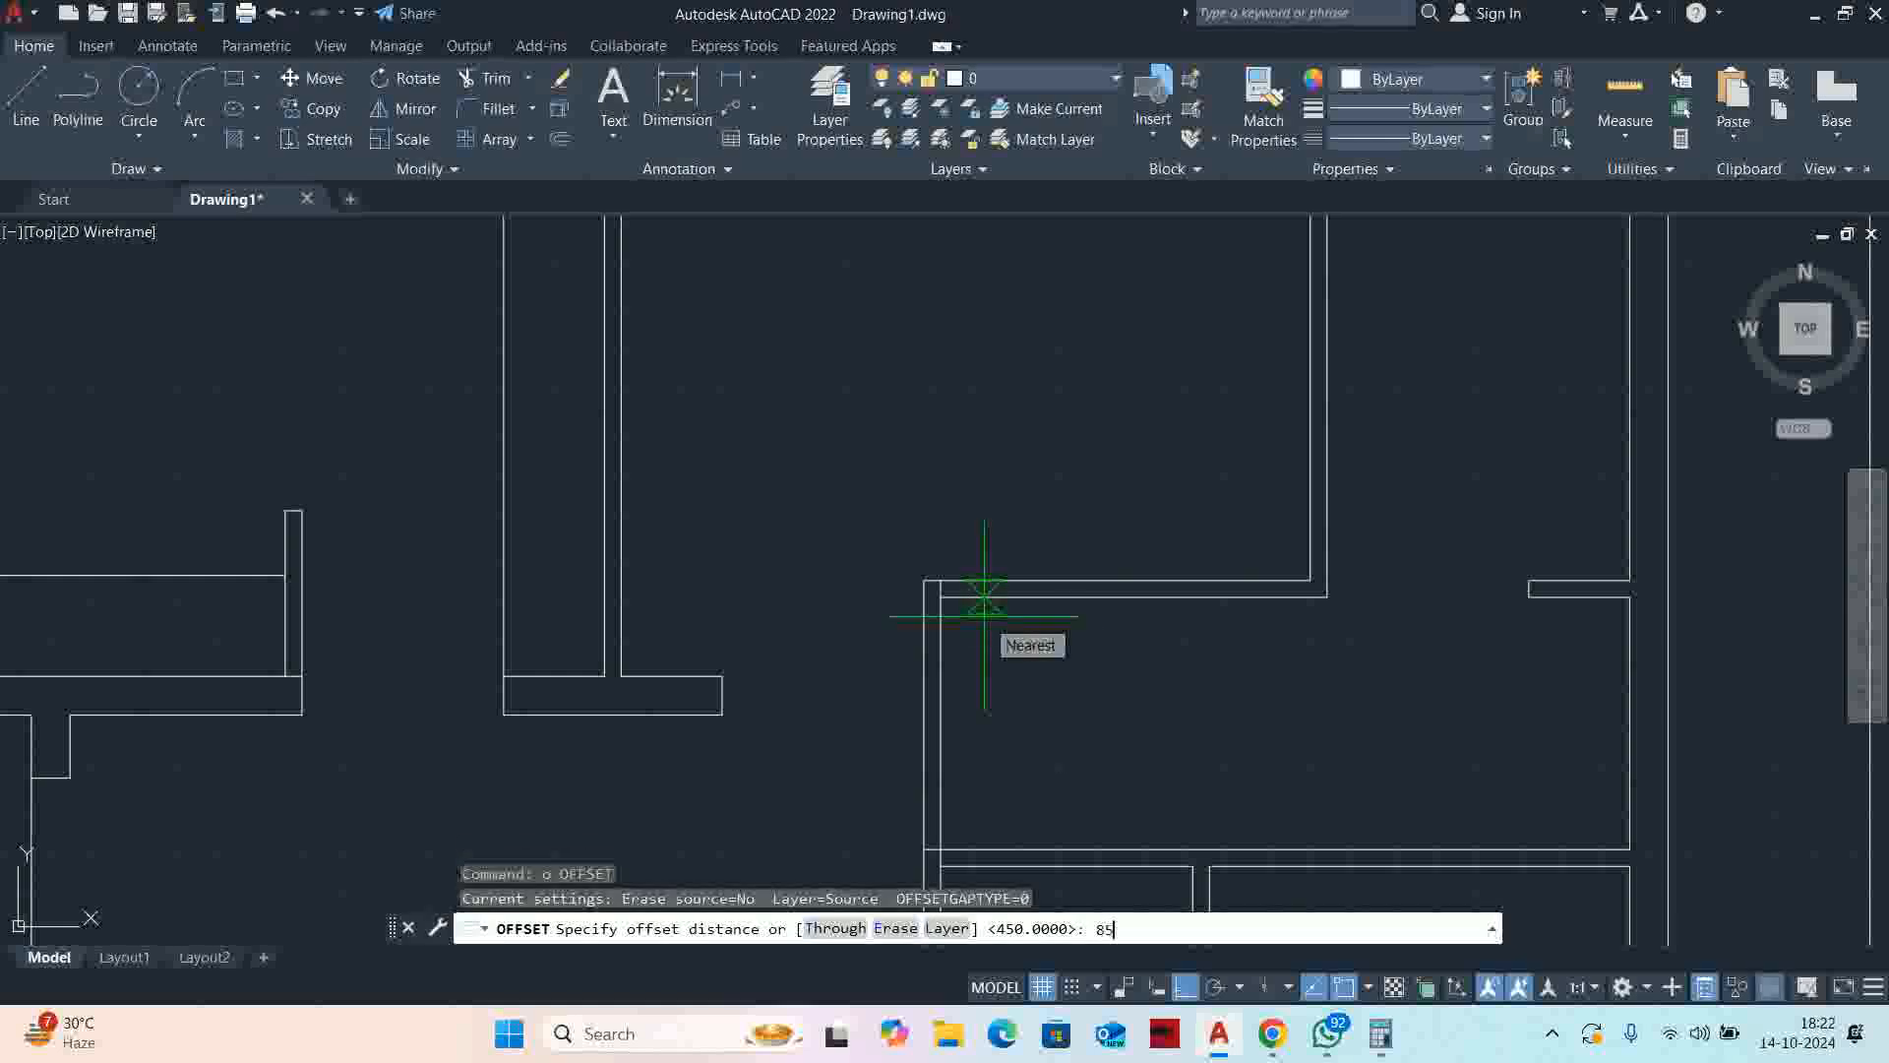
click(942, 665)
click(1045, 679)
key(Escape)
key(Escape)
key(Escape)
scroll(1064, 653, up, 5)
middle_drag(1063, 648, 1005, 740)
key(Escape)
Trim the horizontal partition between the left wall and the offset line, and remove the line's excess, to make an opening
text(tr)
key(Return)
click(1058, 725)
click(933, 652)
click(849, 557)
Trim the line crossing the left wall at its junction with the room's lower partition
scroll(766, 660, down, 6)
scroll(745, 645, up, 8)
click(739, 699)
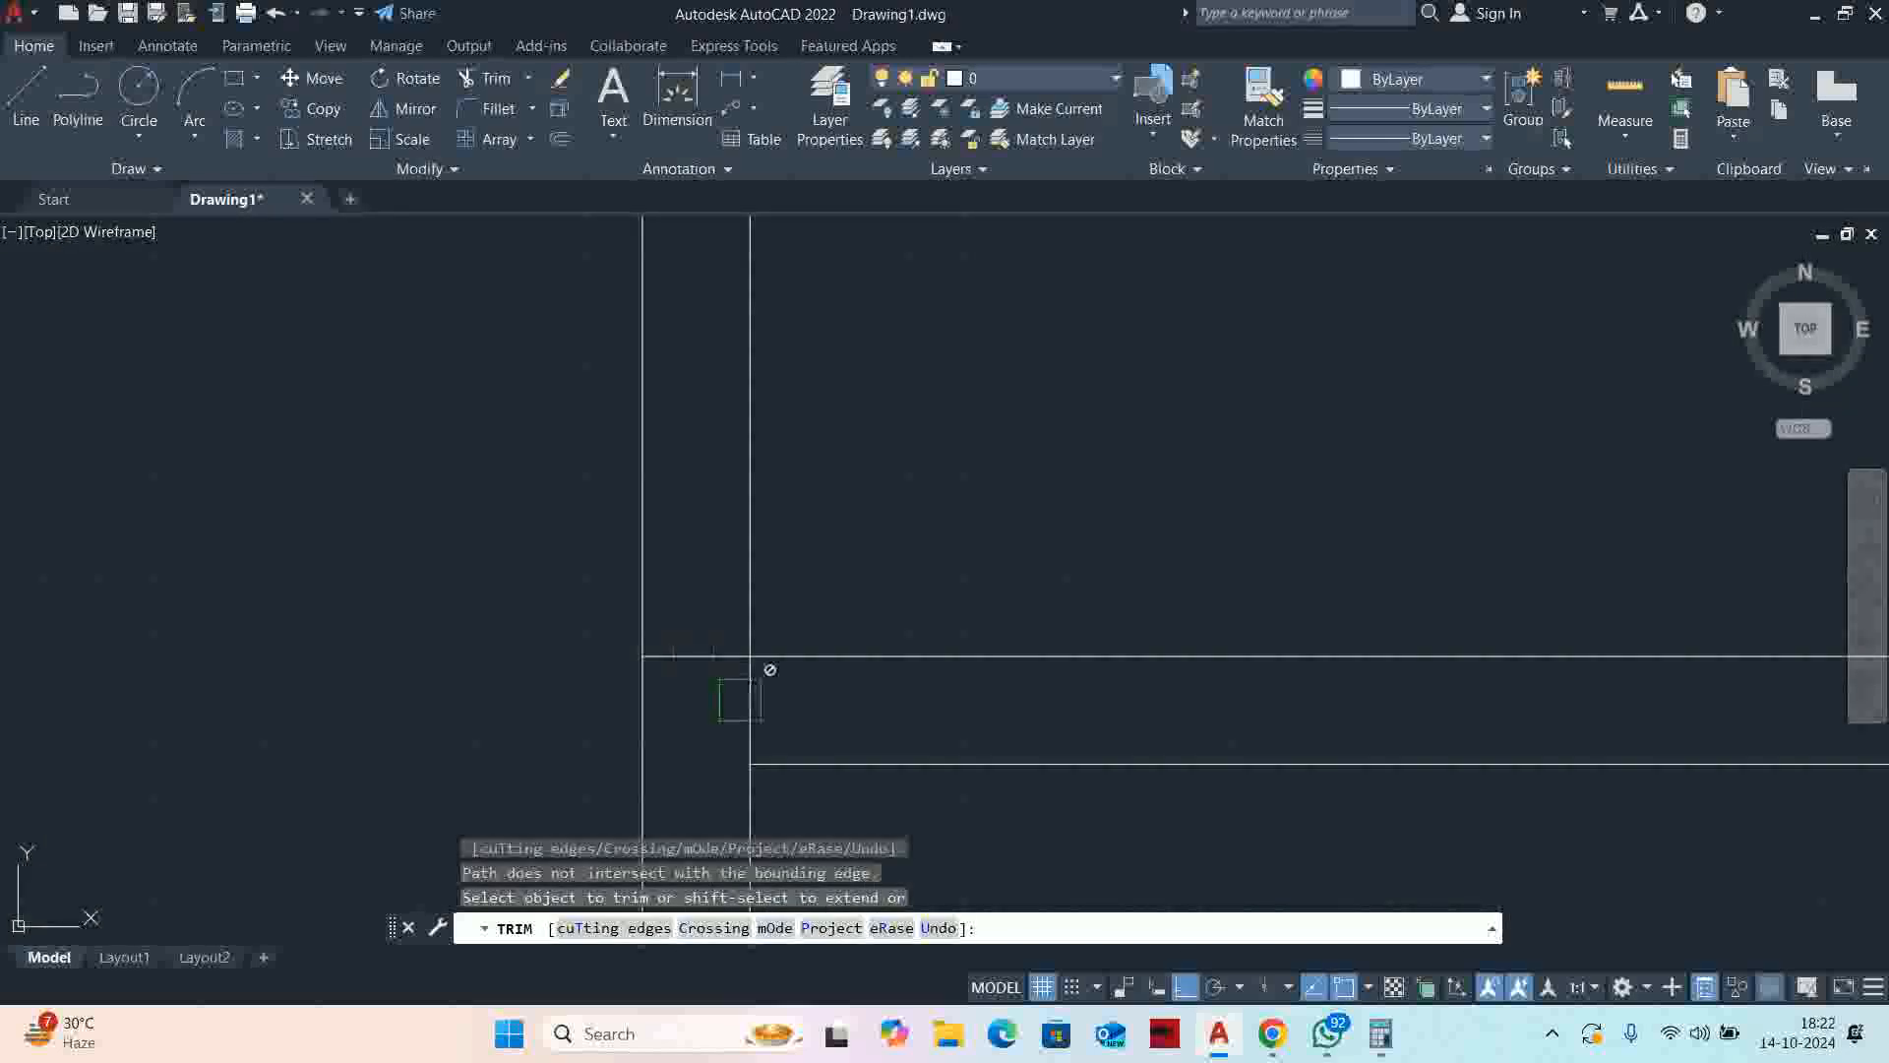
scroll(767, 706, down, 5)
key(Escape)
key(Escape)
key(Escape)
Offset the upper face of the room's lower partition 600 upward
text(o)
key(Return)
text(60)
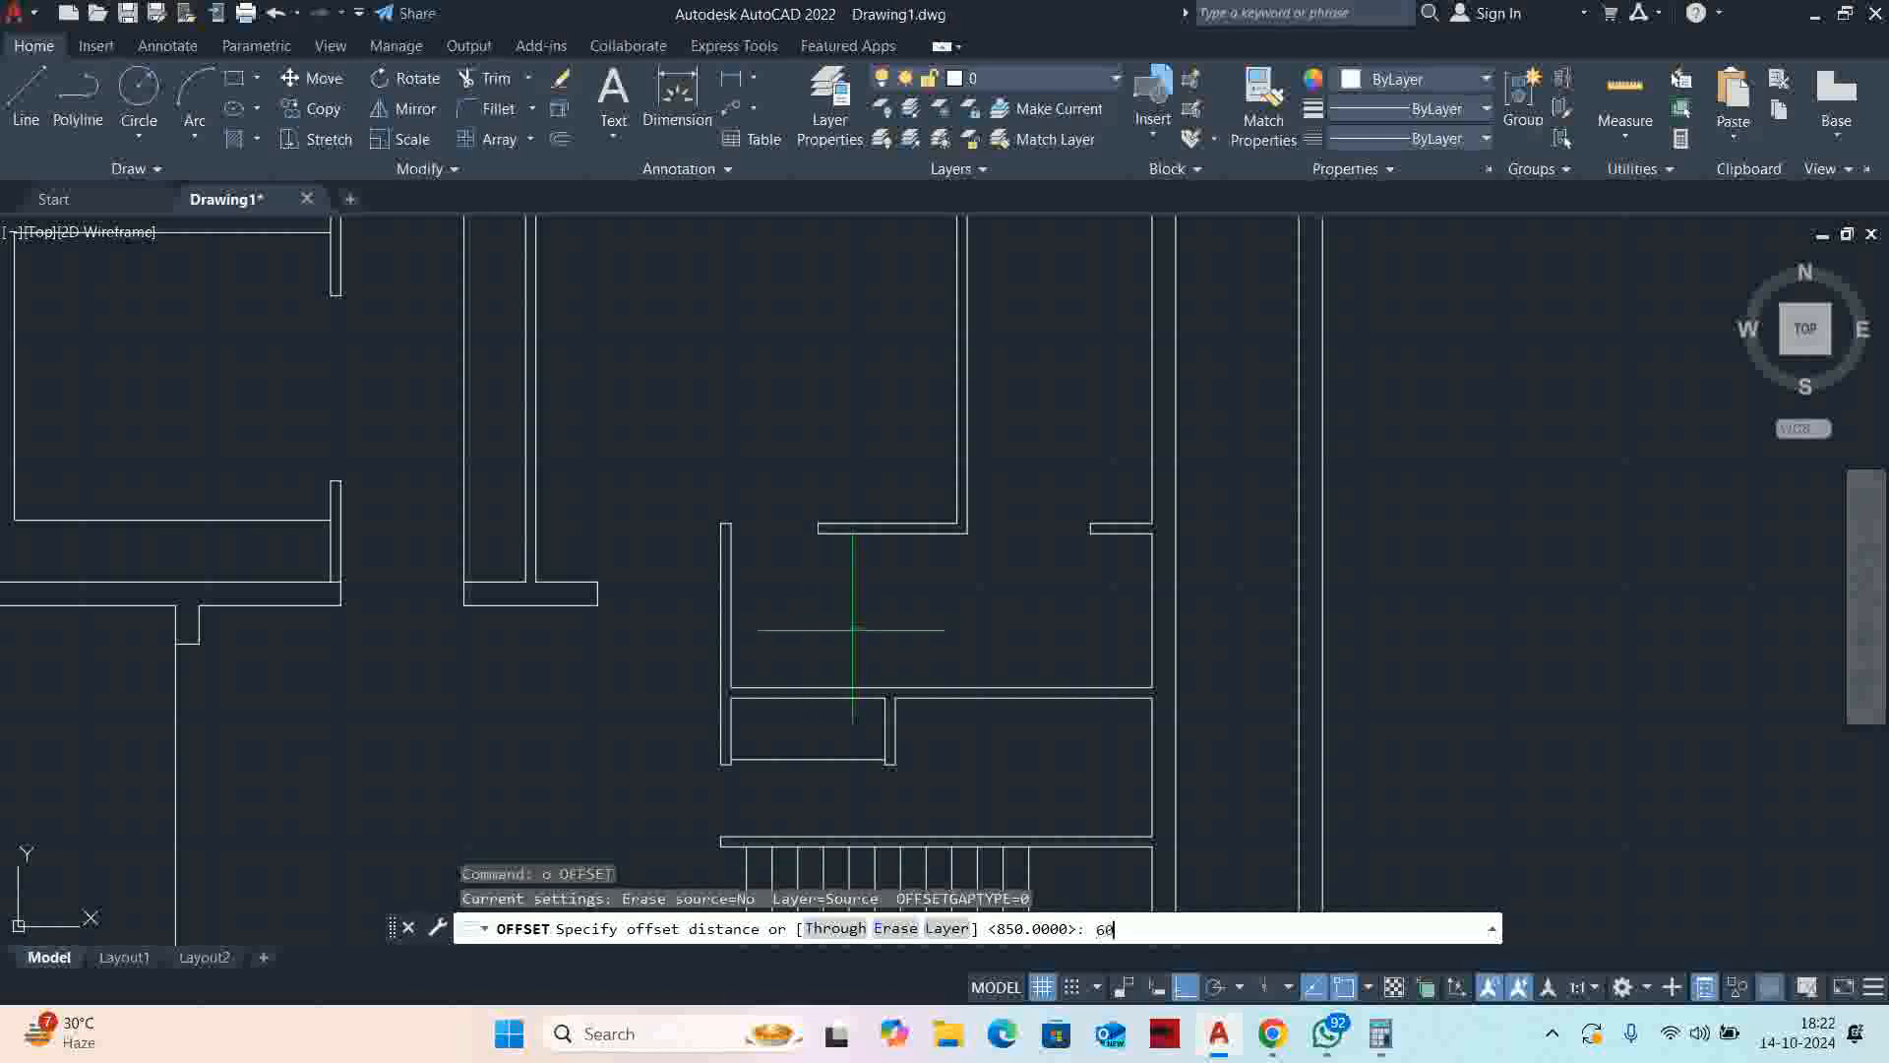
text(0)
key(Return)
scroll(967, 689, up, 4)
click(962, 681)
click(903, 572)
key(Escape)
key(Escape)
key(Escape)
Check the distances around the new horizontal line with the quick measure tool
middle_drag(850, 565, 886, 684)
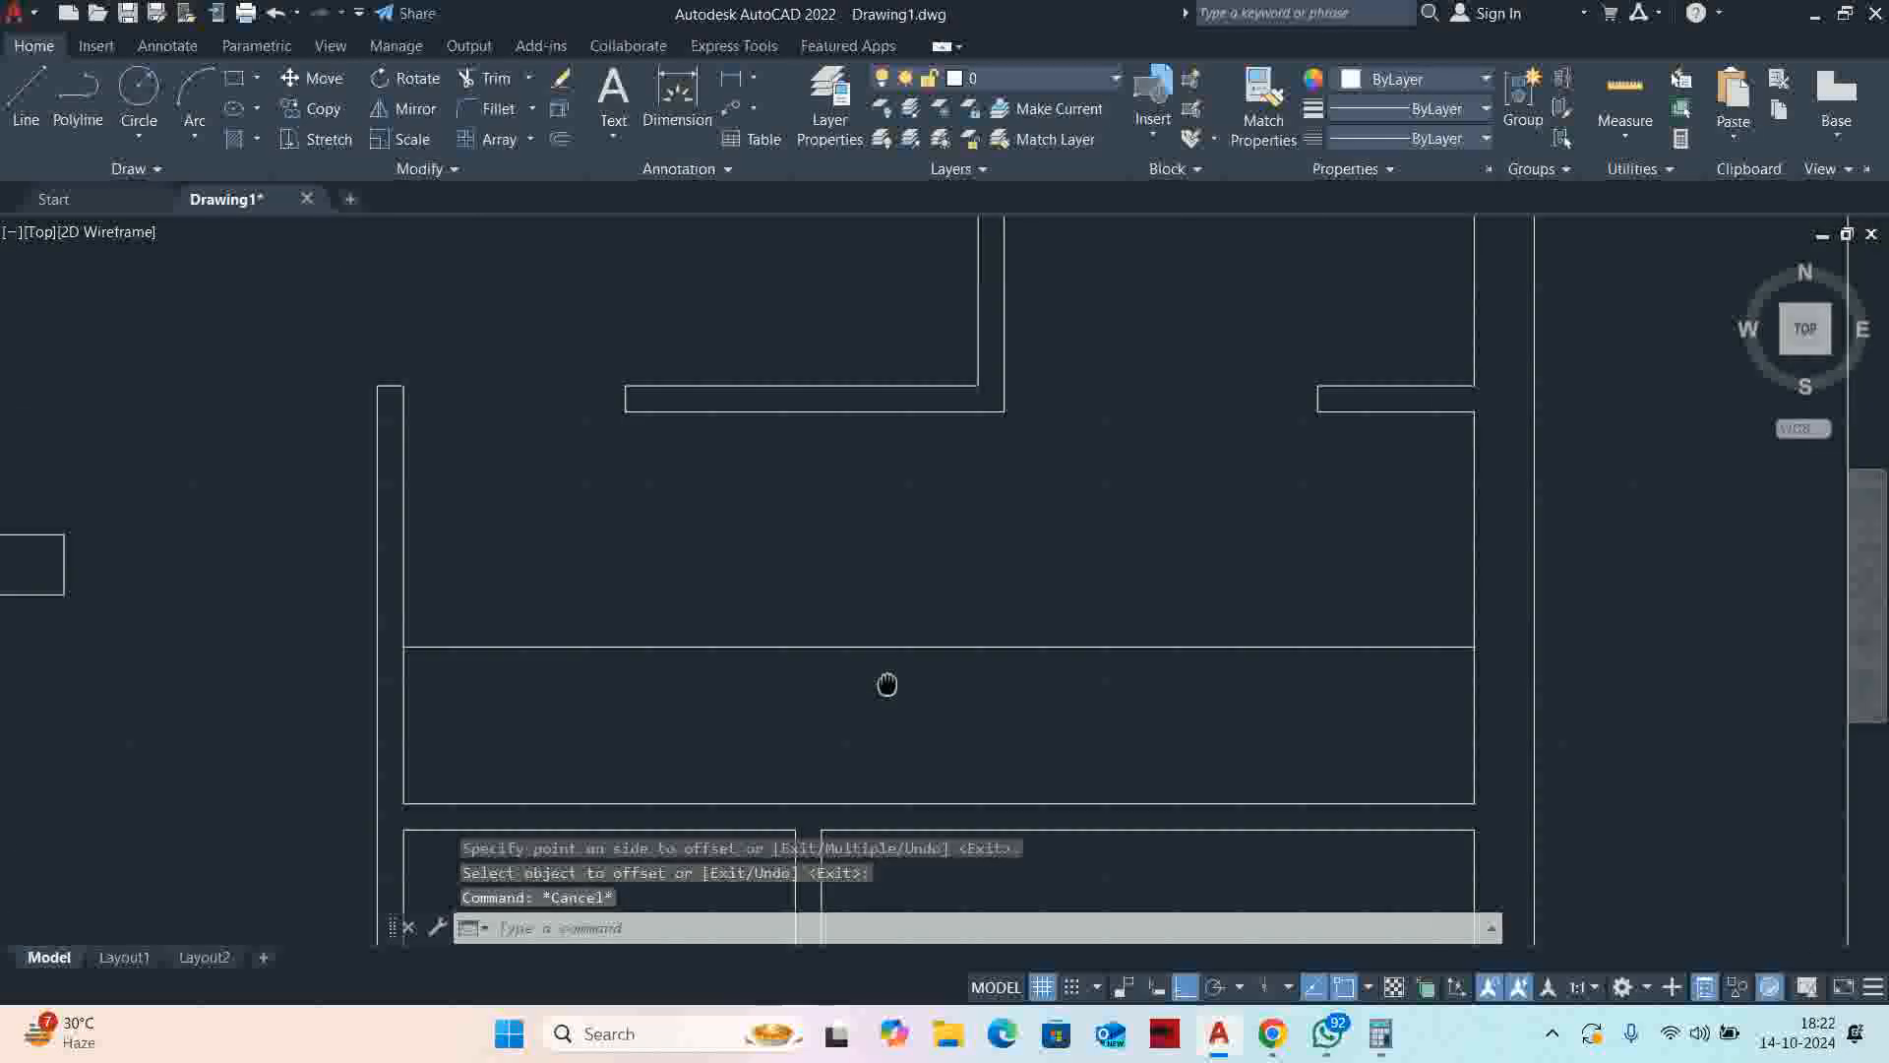
click(1670, 95)
key(Escape)
scroll(962, 548, down, 2)
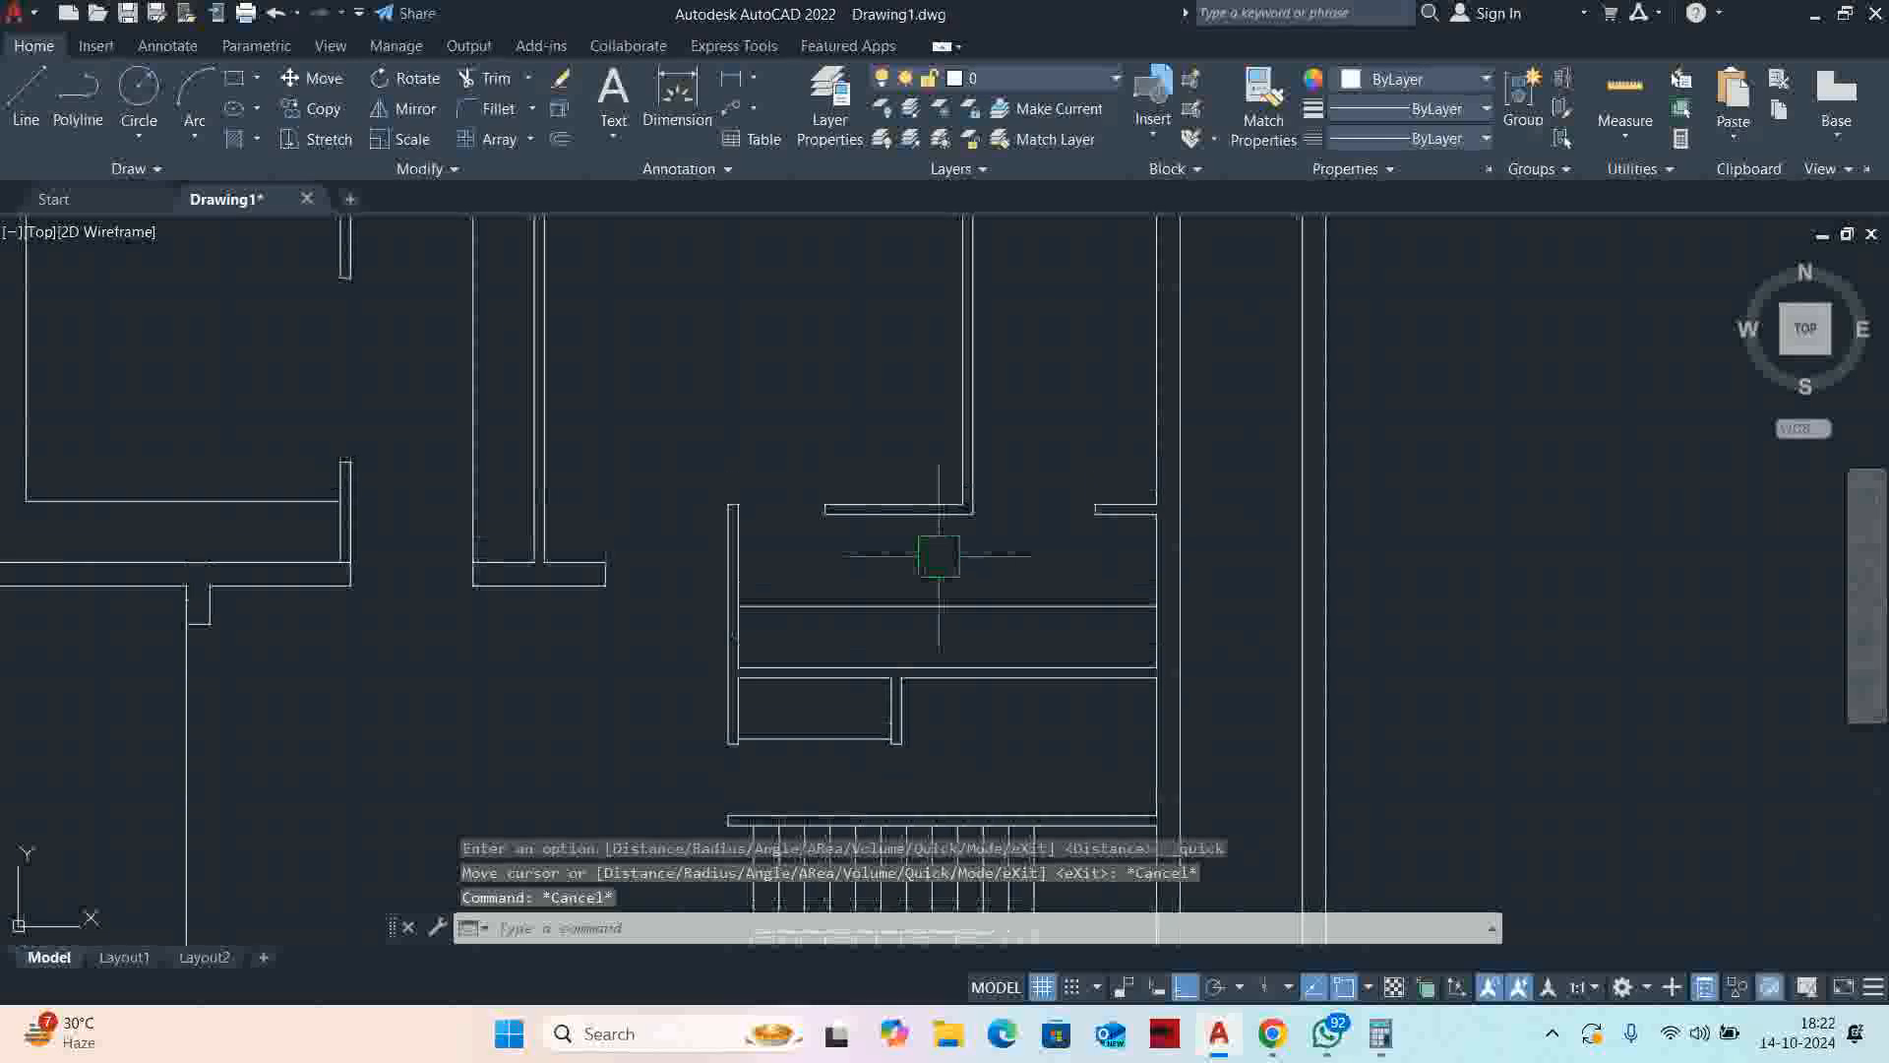
scroll(925, 576, down, 2)
middle_drag(940, 585, 935, 649)
scroll(875, 592, up, 4)
click(793, 559)
key(Escape)
key(Escape)
scroll(1112, 700, down, 4)
key(Escape)
scroll(1236, 700, up, 4)
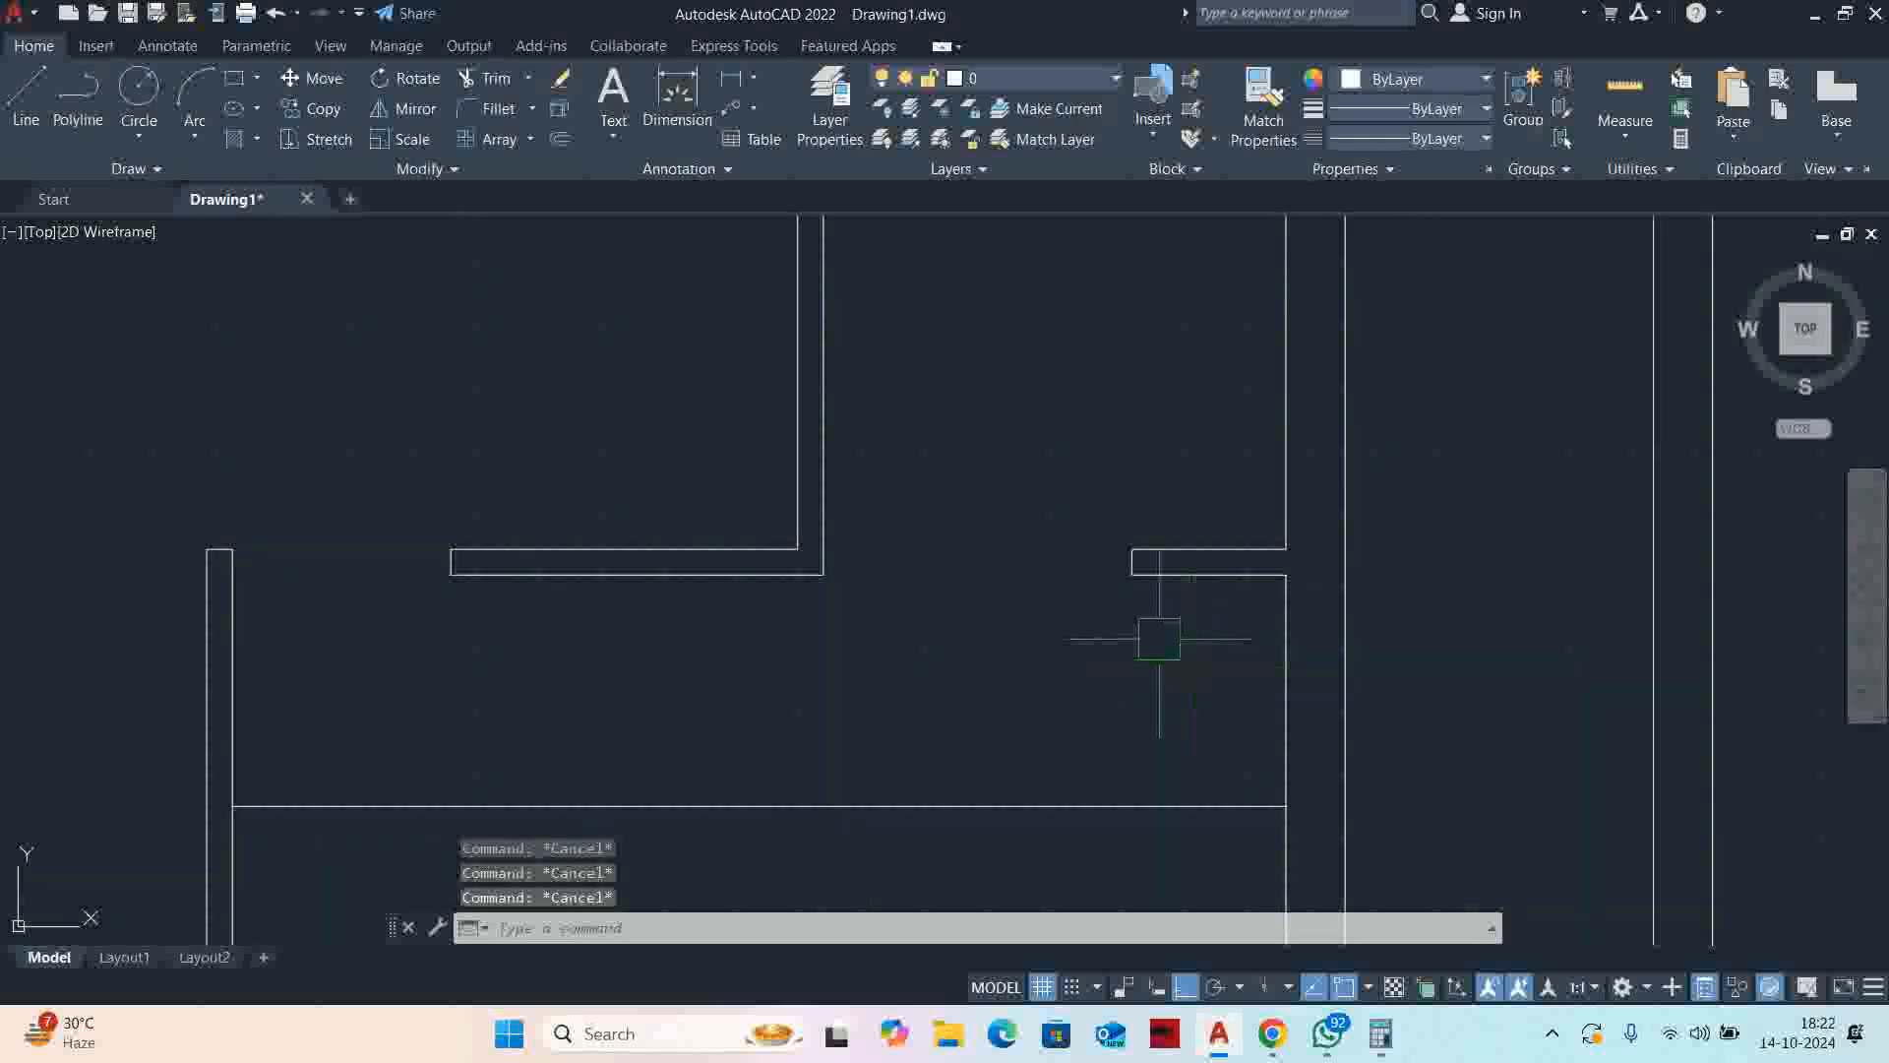
text(o)
key(Return)
key(Escape)
key(Escape)
key(Escape)
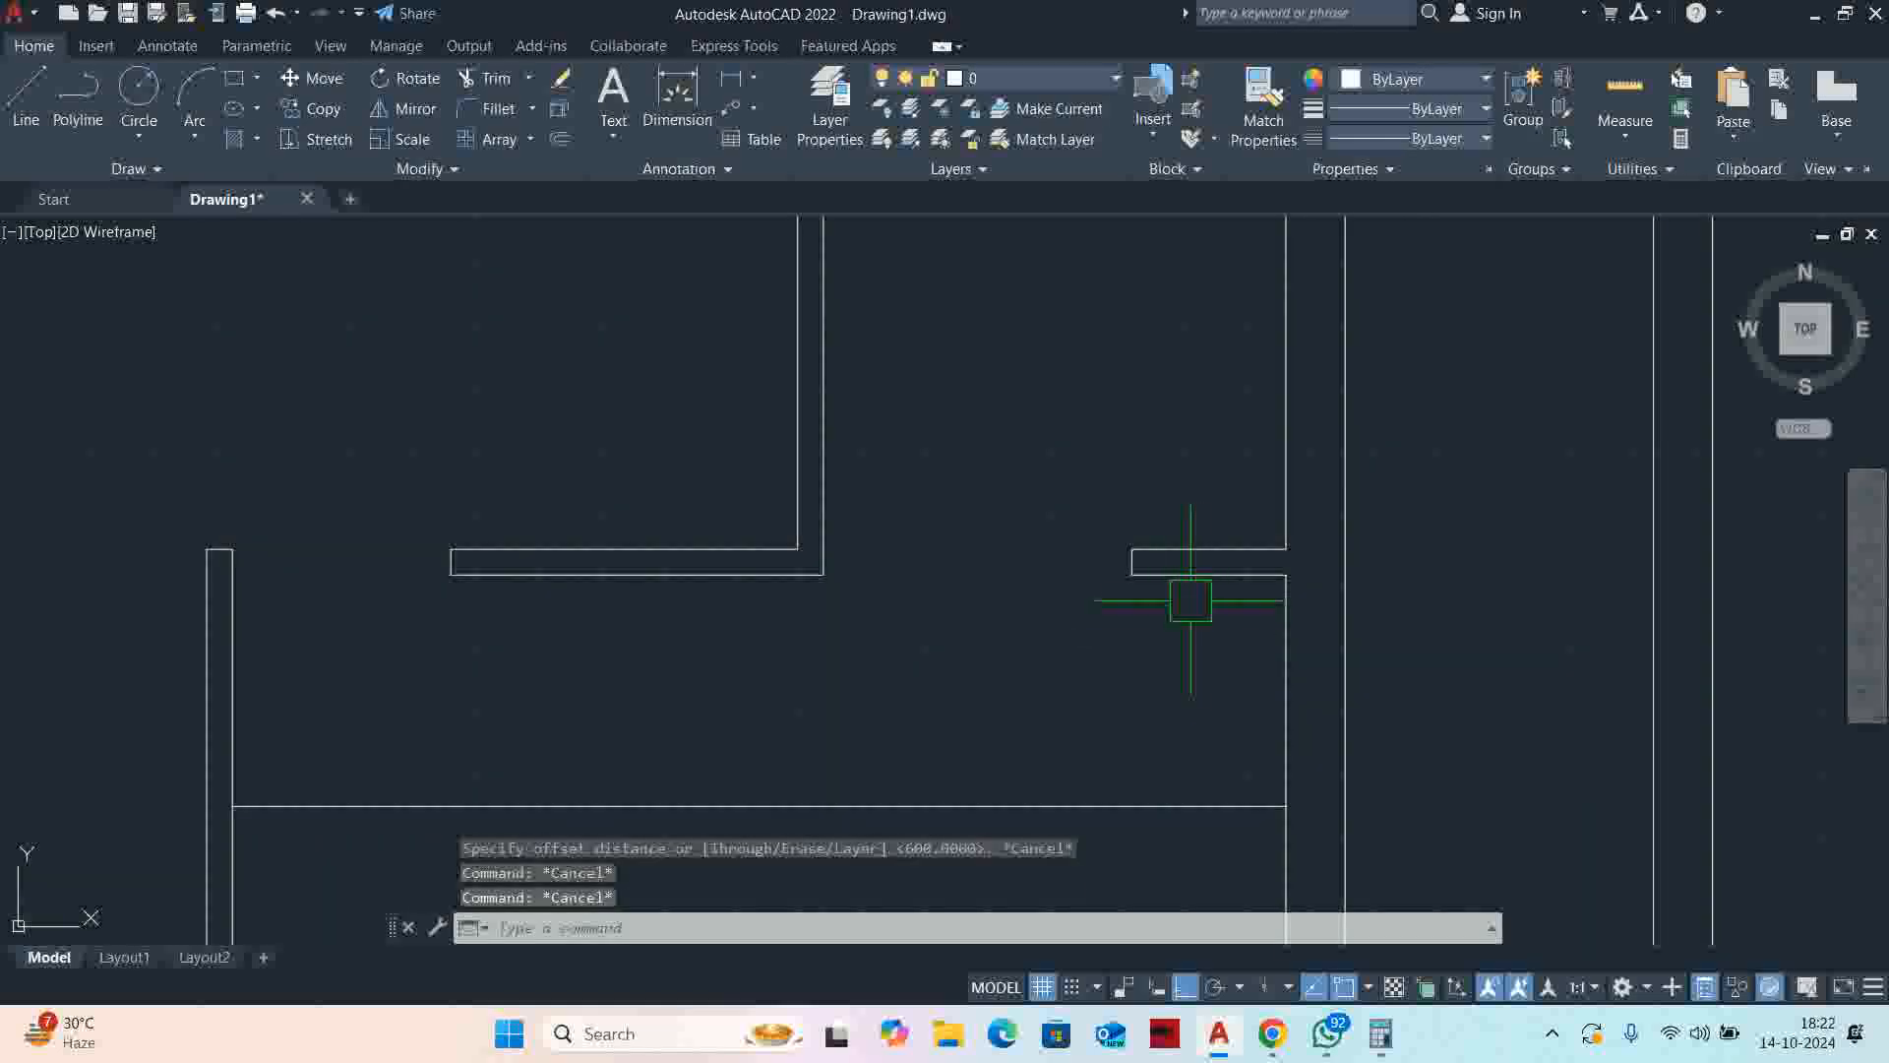
Offset the right wall's inner face 600 to the left below the short wall stub
text(o)
key(Return)
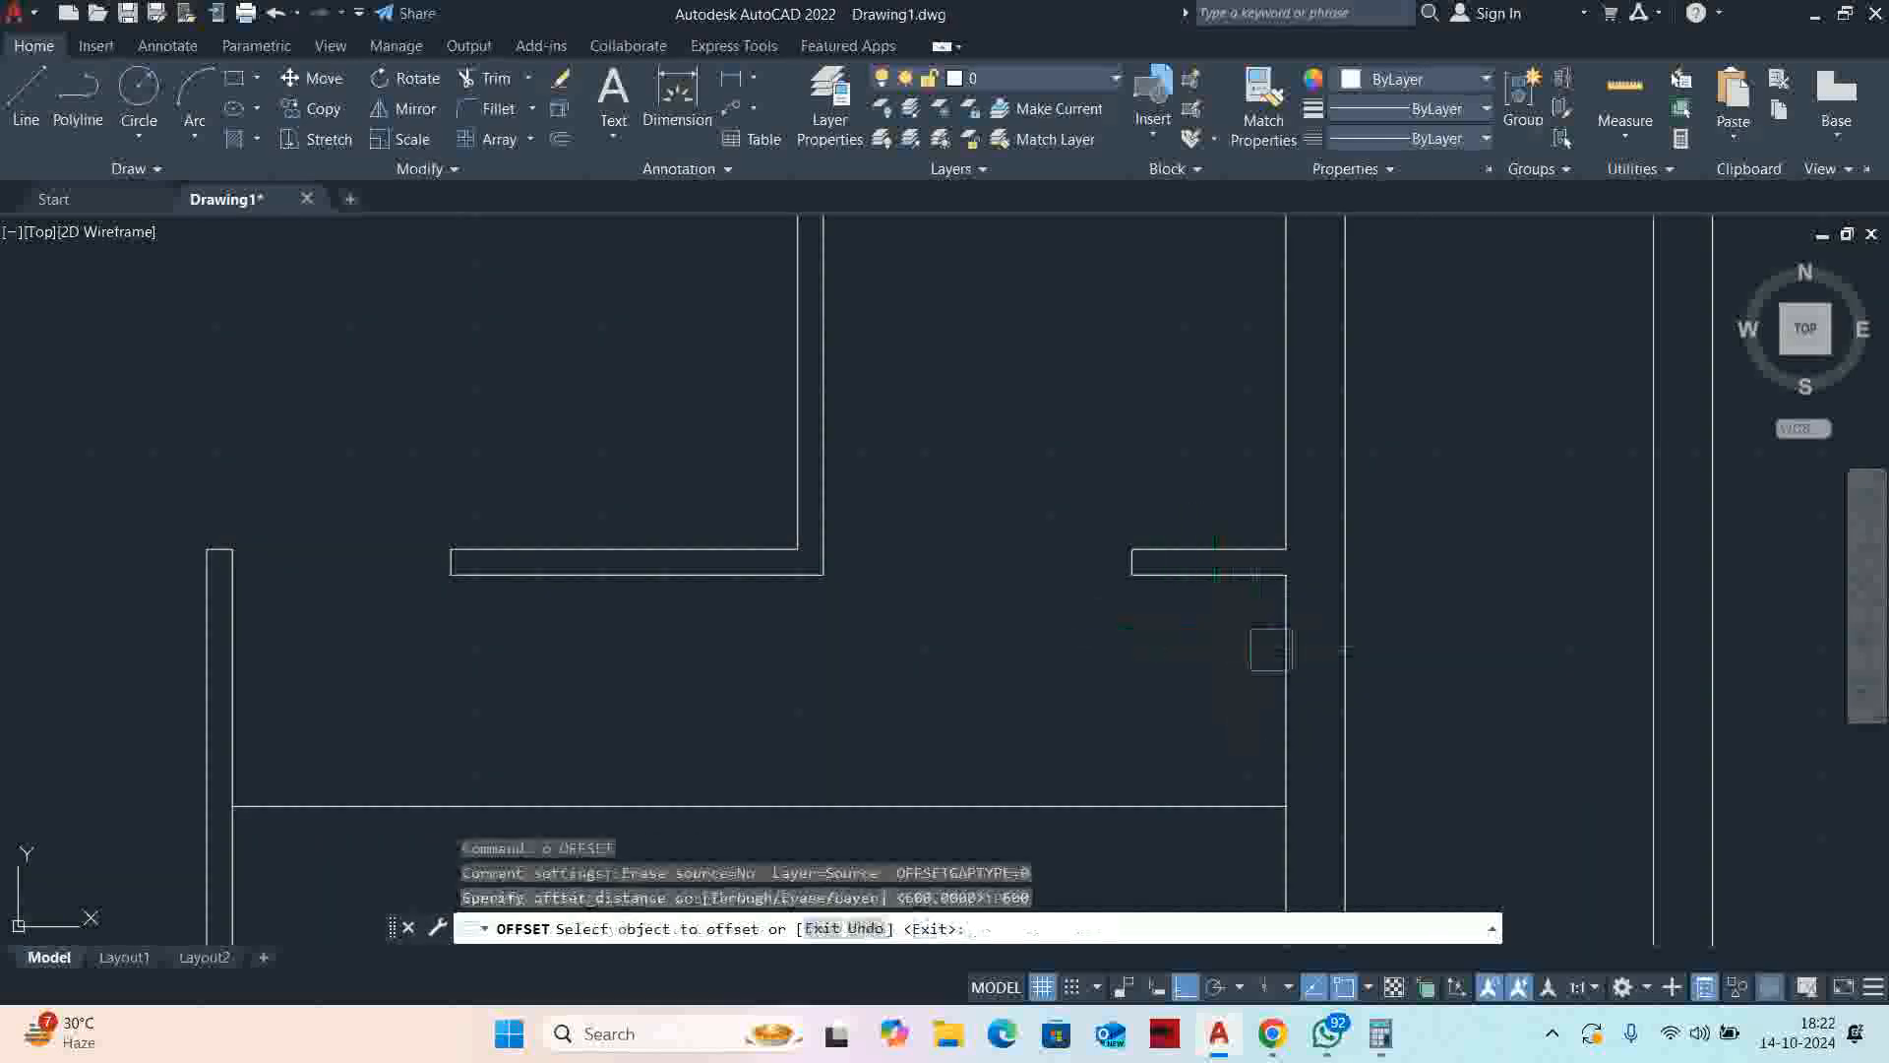
click(1277, 650)
key(Return)
Offset the new vertical line 50 to the right and erase the source line
key(Return)
text(5)
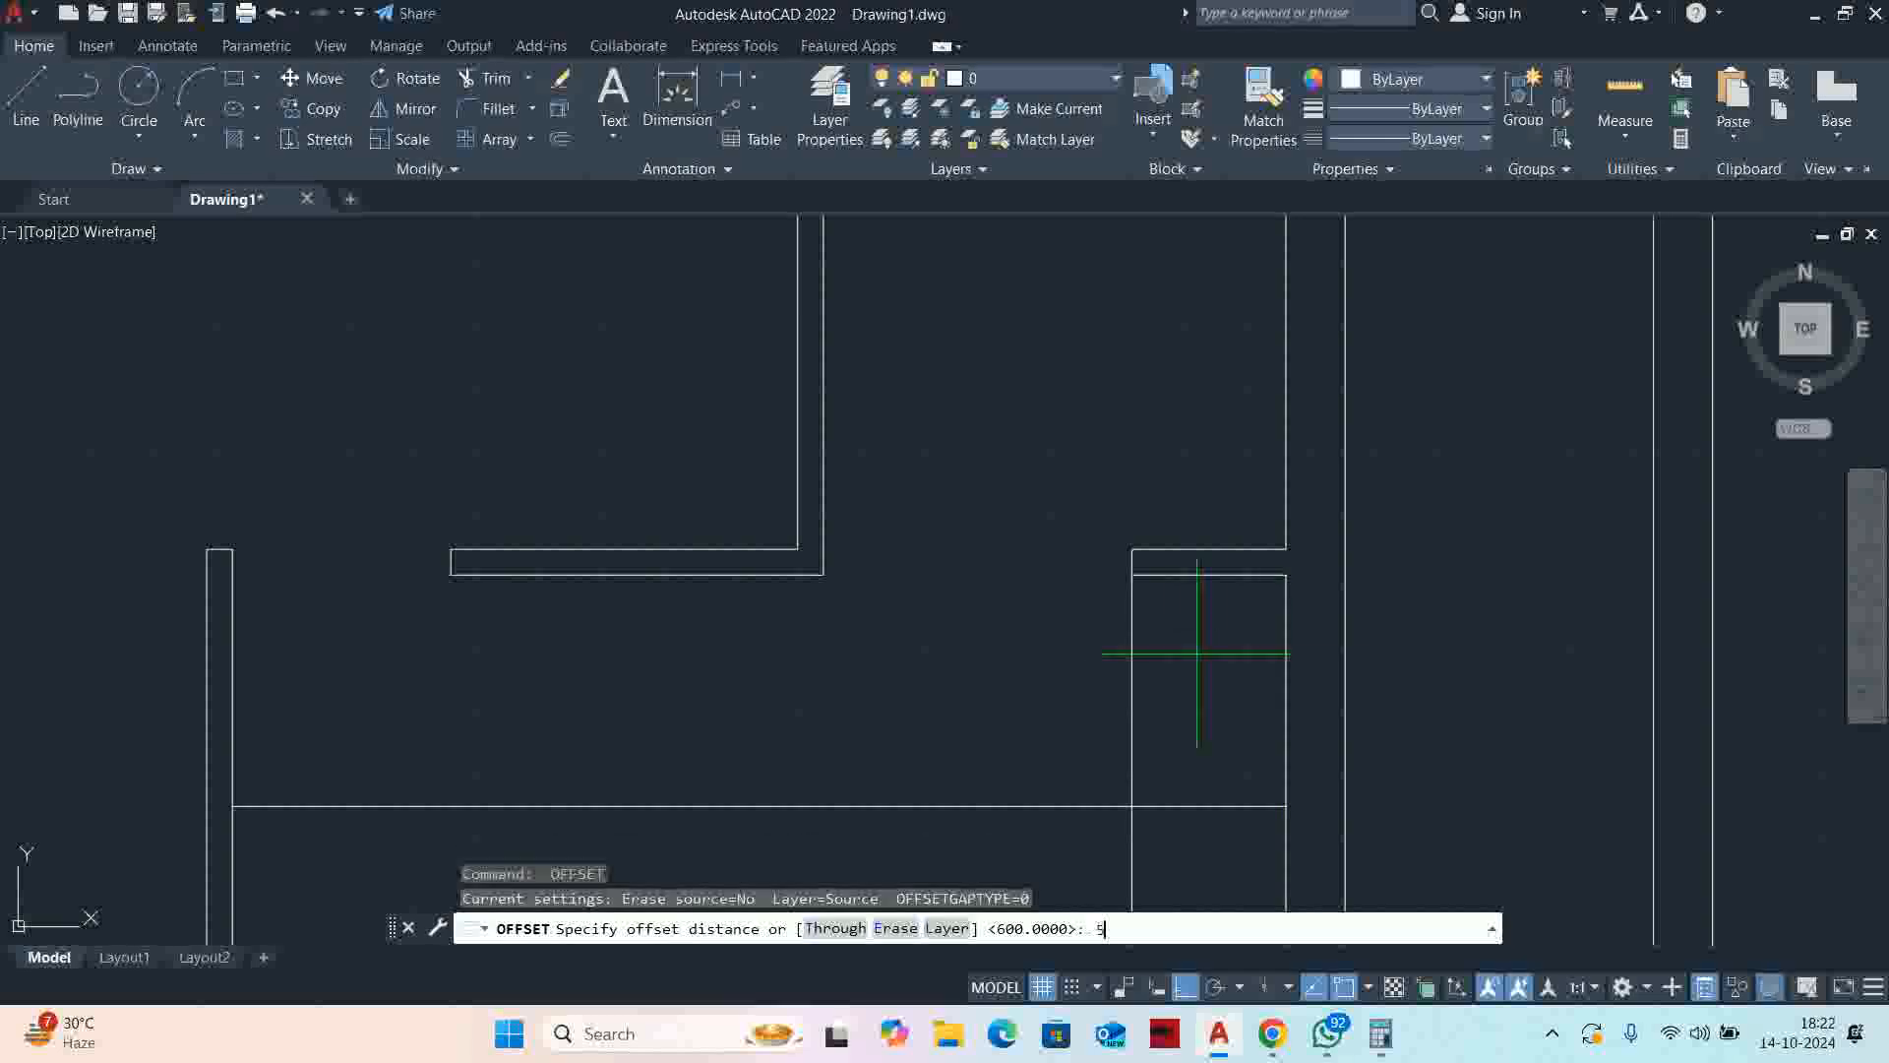
text(0)
key(Return)
click(1128, 677)
click(1242, 666)
key(Escape)
scroll(1135, 632, up, 4)
click(1111, 589)
scroll(1080, 617, down, 3)
key(Delete)
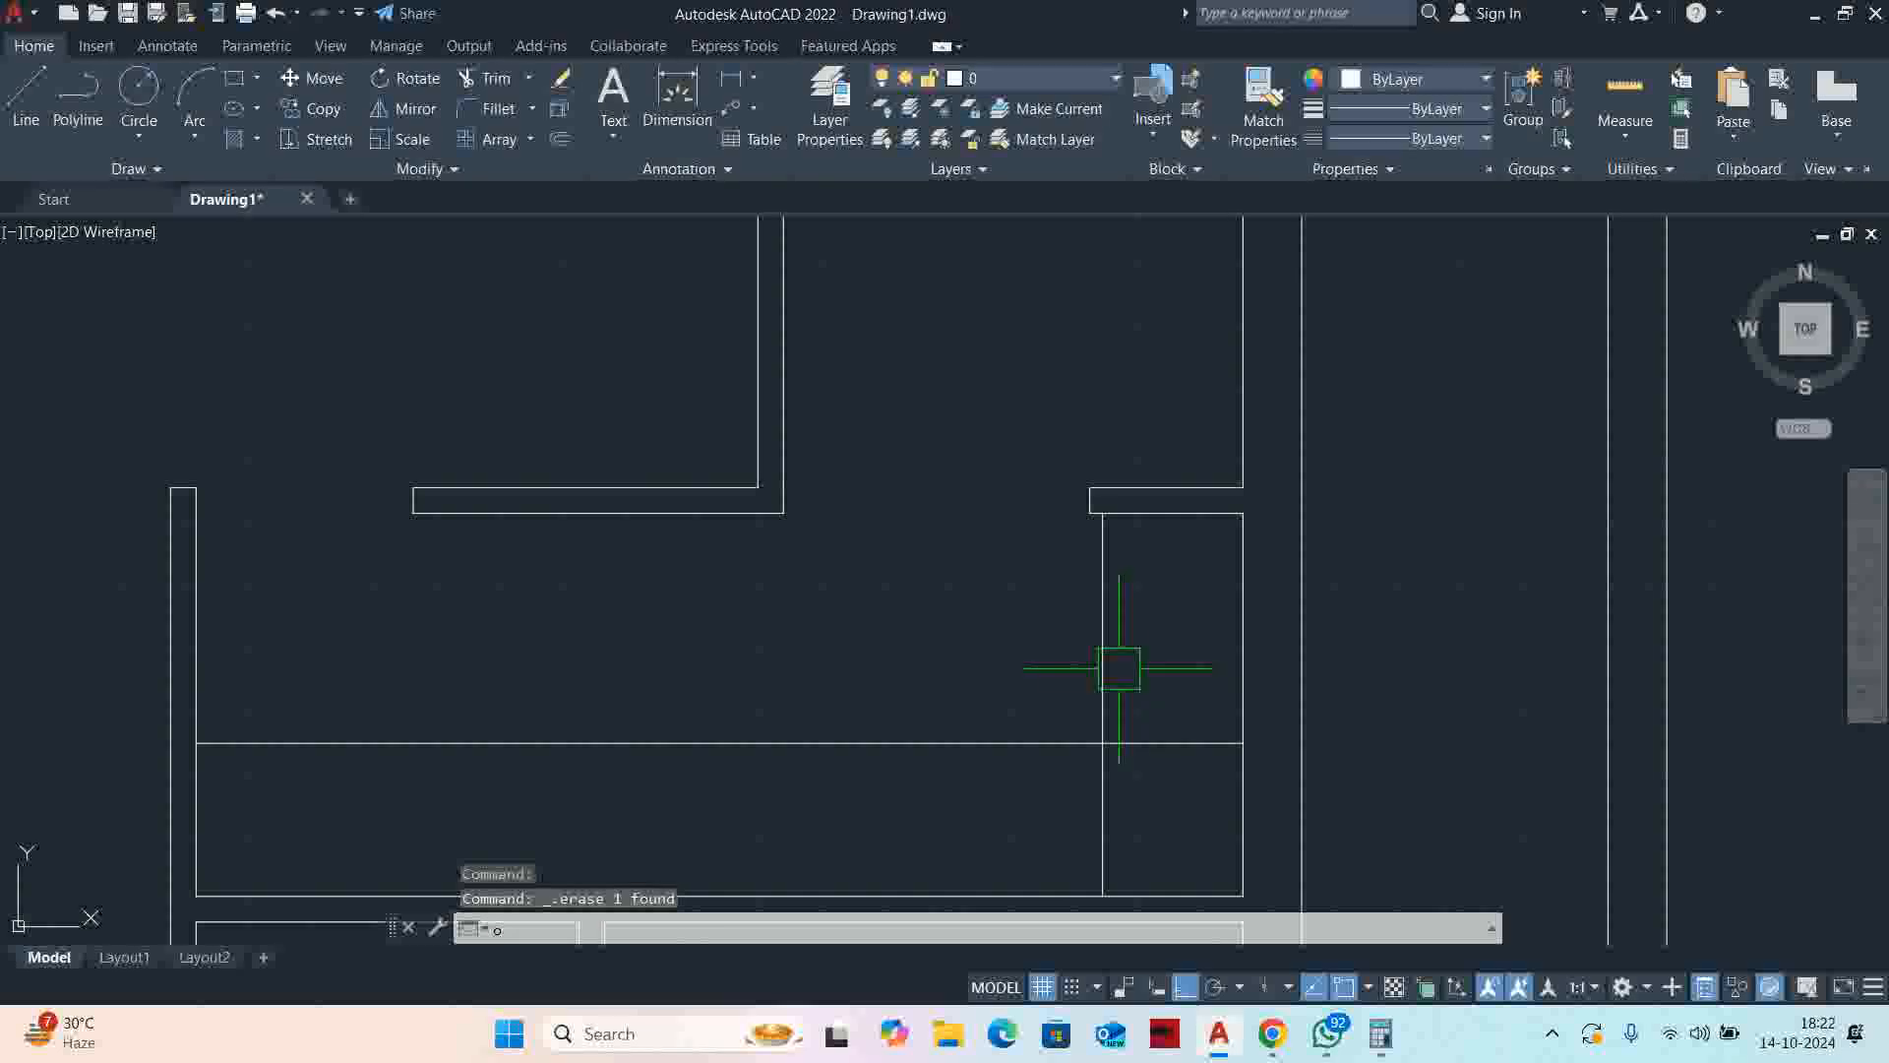
Offset the vertical line below the short wall stub 100 to the right and erase the source line
text(o)
key(Return)
key(Return)
click(1105, 657)
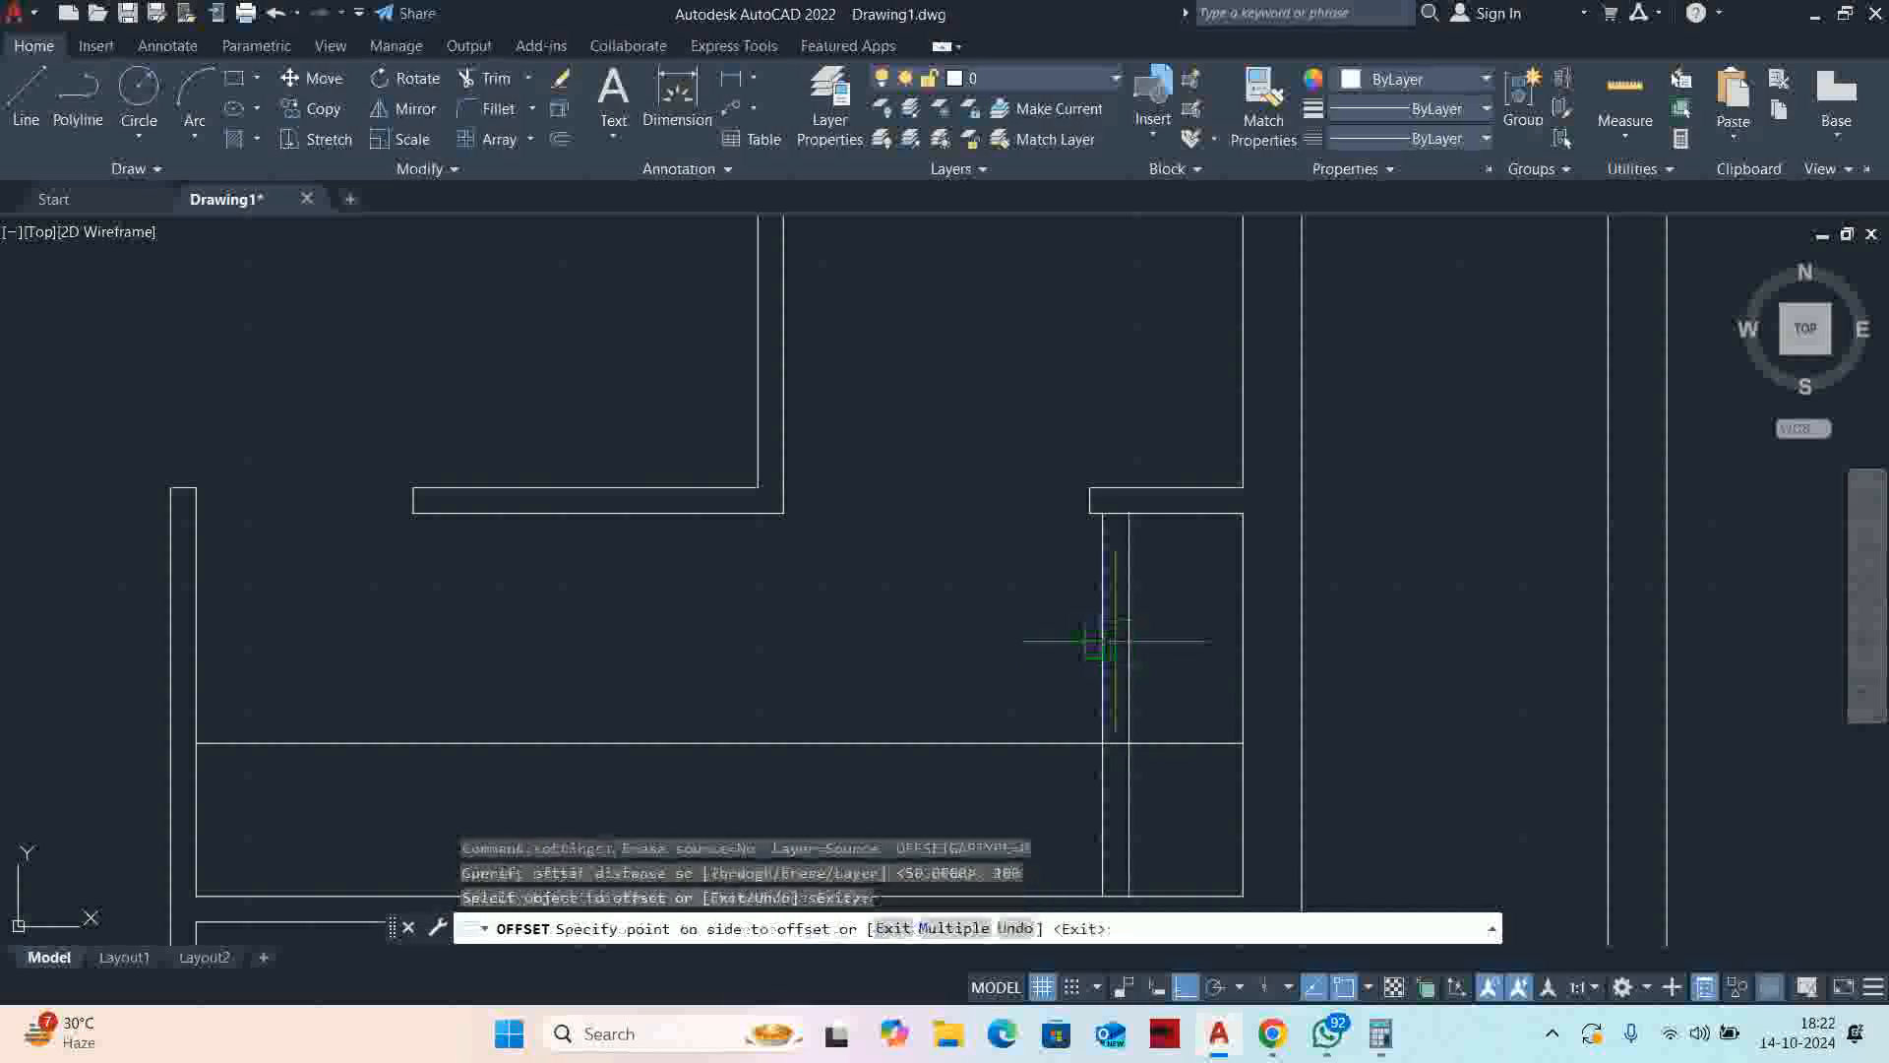
click(1199, 638)
key(Escape)
click(1105, 612)
key(Delete)
Trim the horizontal strip line where it runs past the new vertical line toward the right wall
scroll(1160, 659, down, 2)
text(tr)
key(Return)
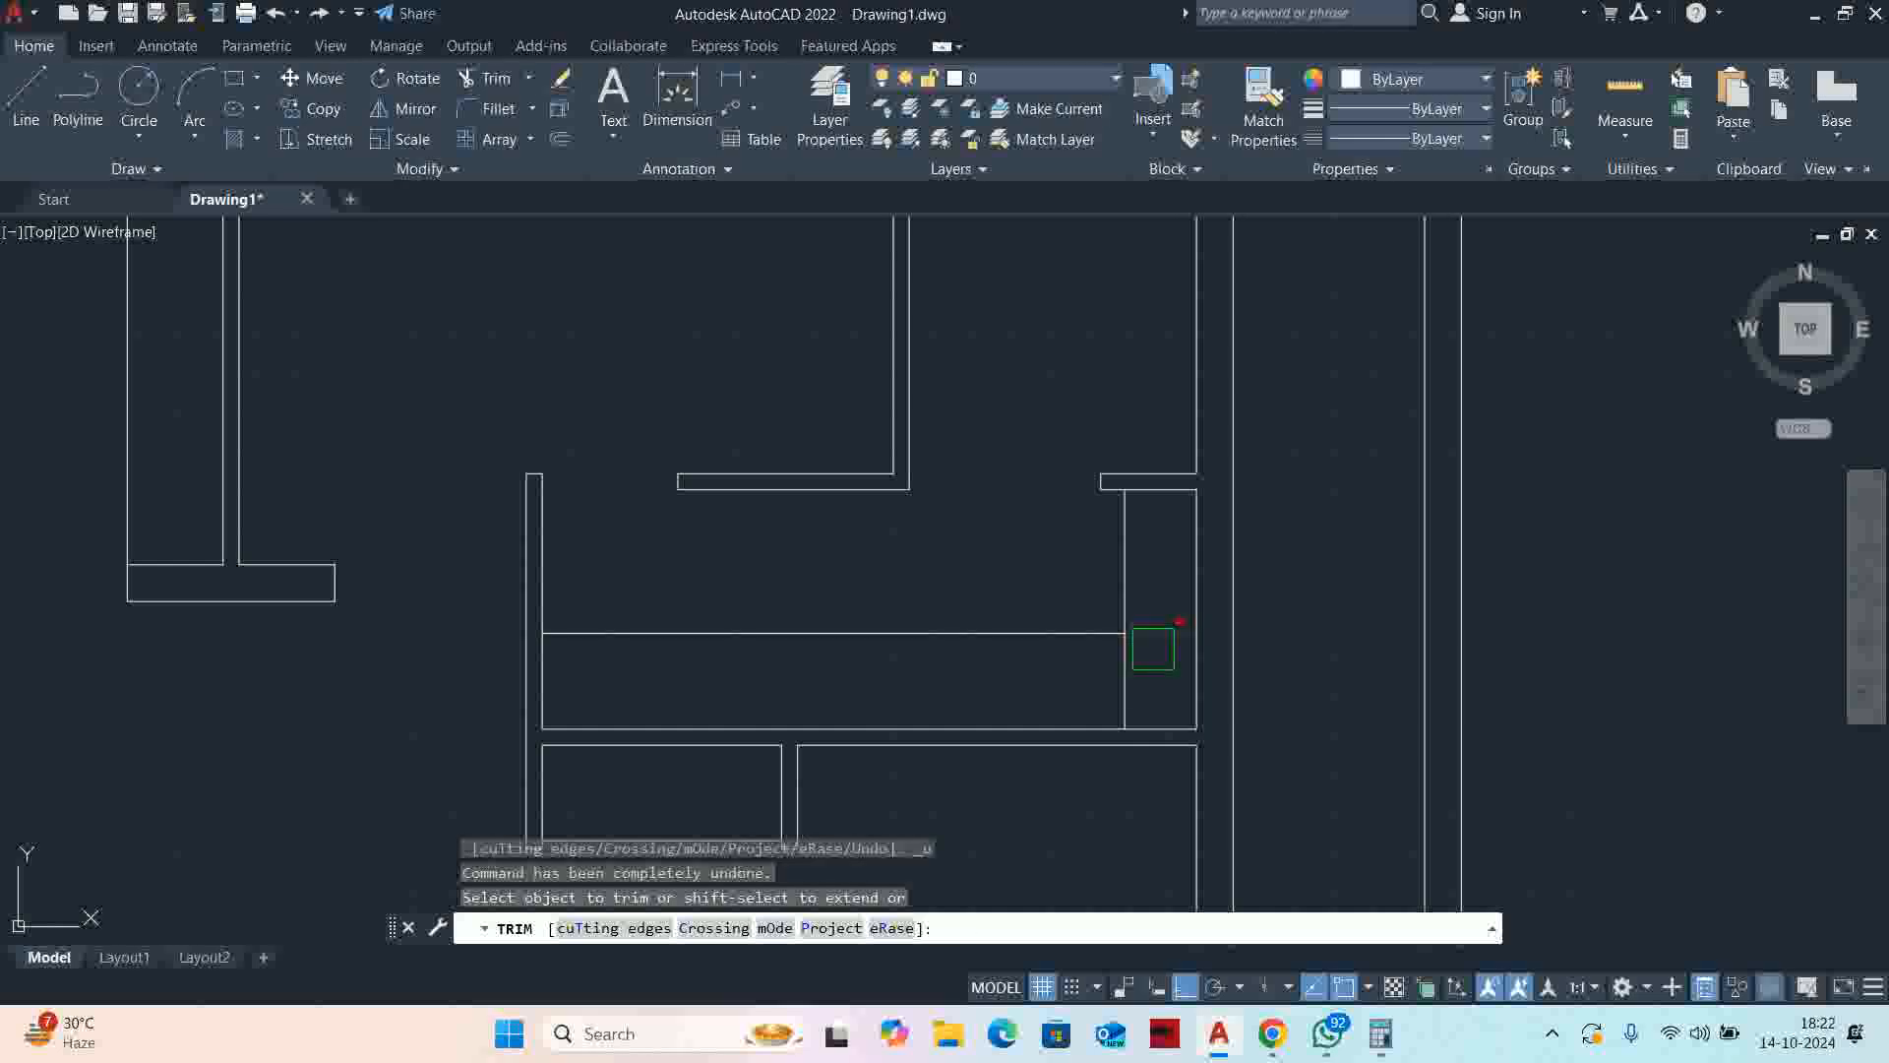
scroll(1071, 686, down, 3)
key(Escape)
key(Escape)
key(Escape)
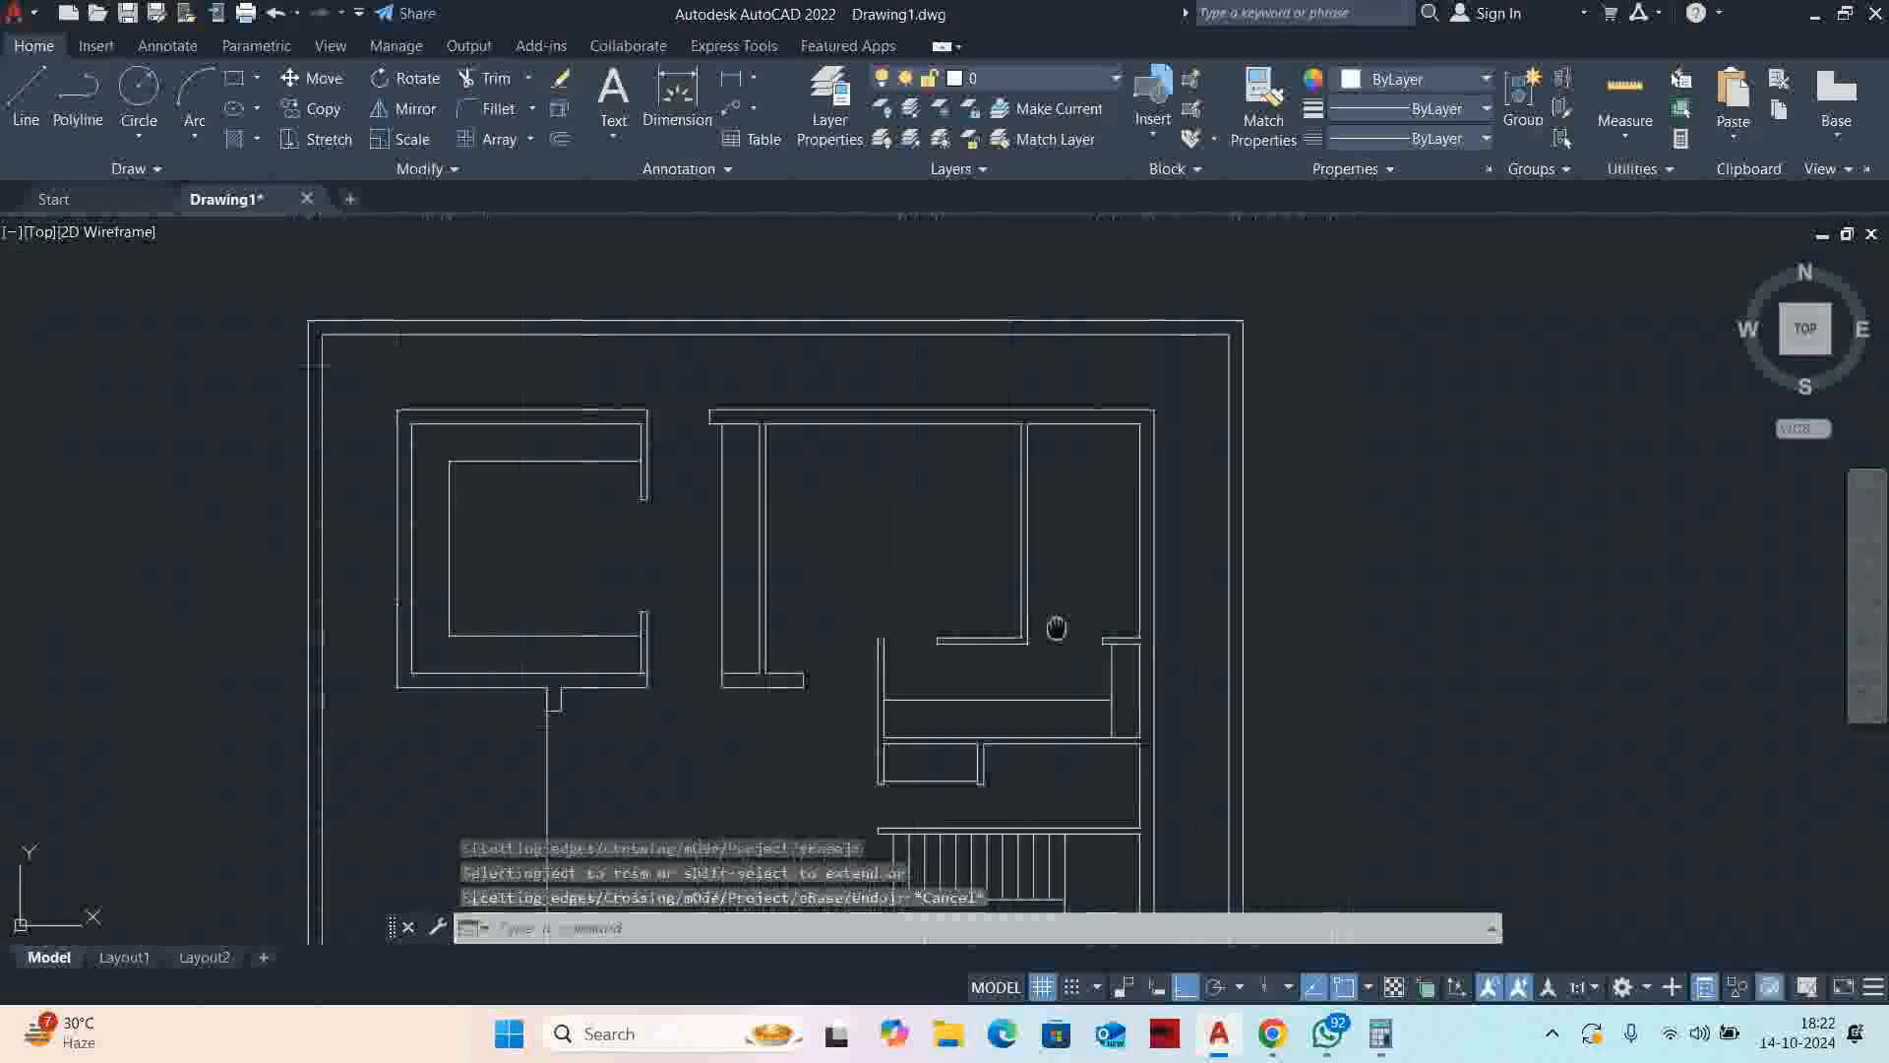
Offset the top wall's inner face 1200 downward in the upper-right room
text(o)
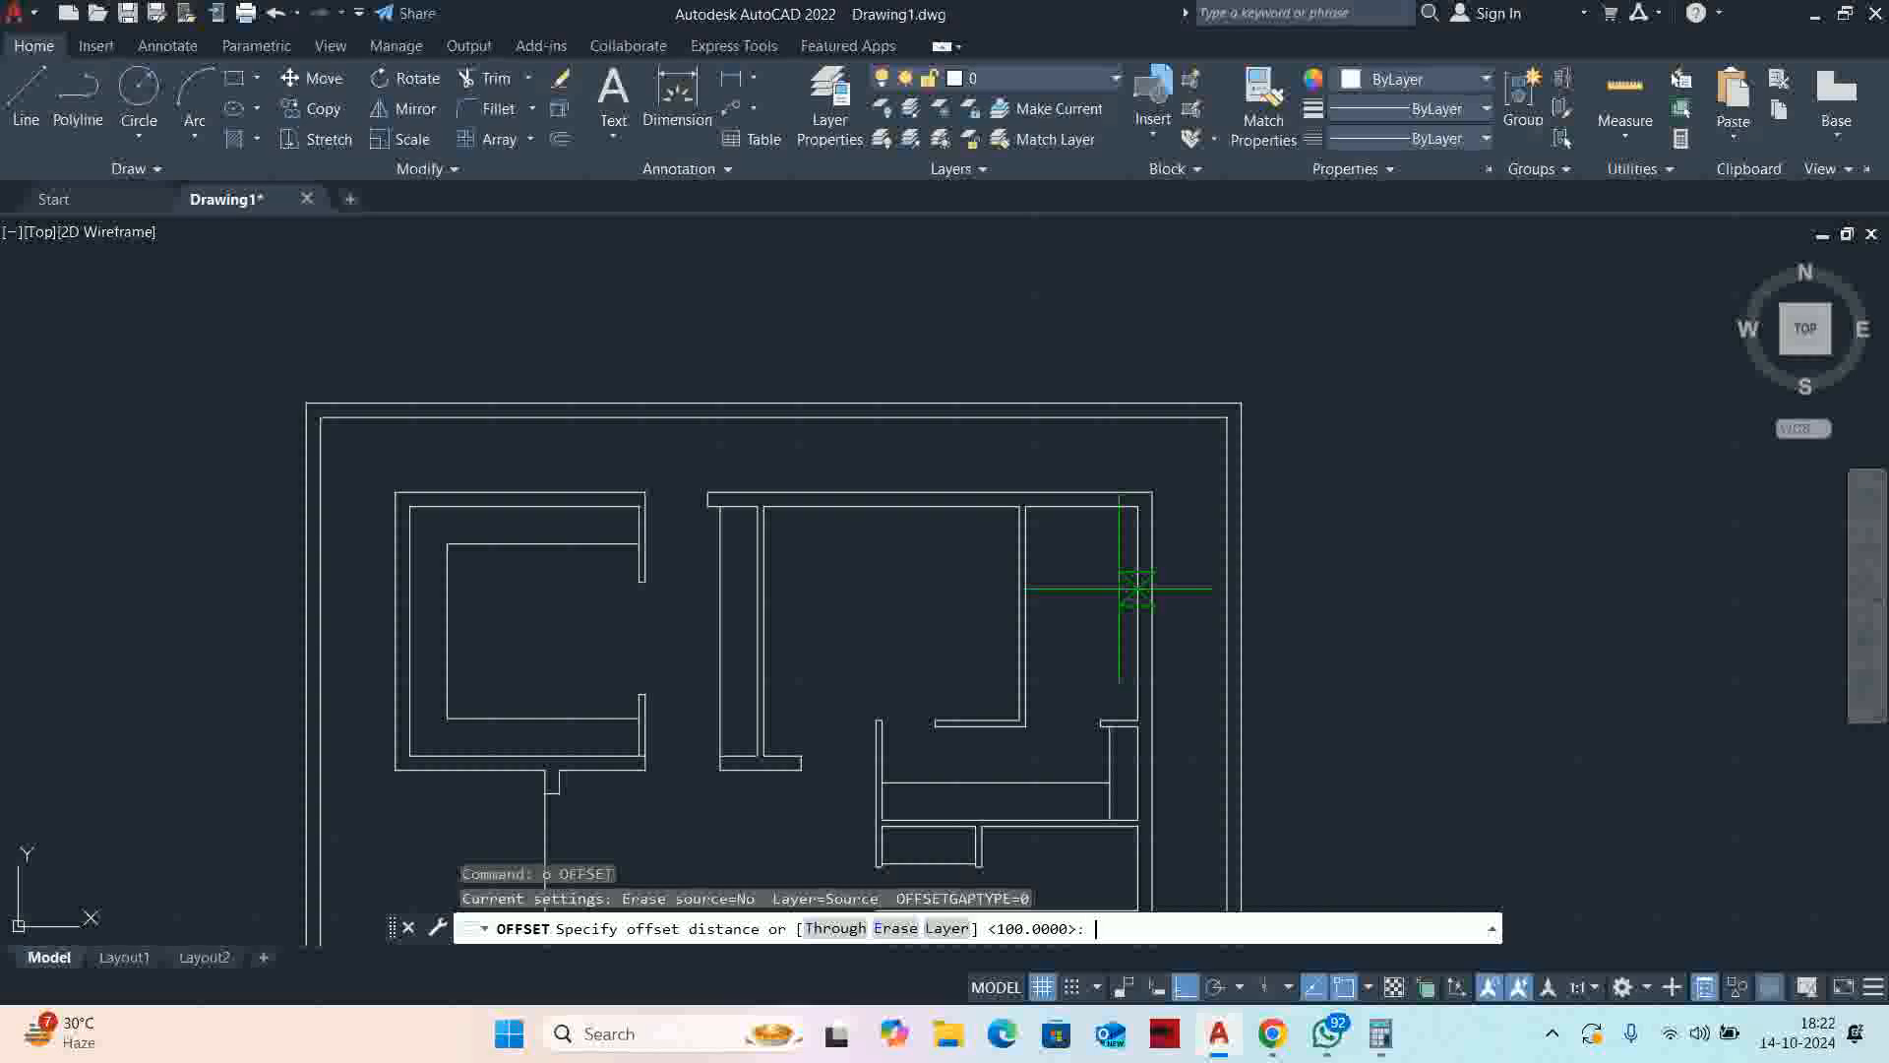
key(Return)
scroll(1099, 512, up, 3)
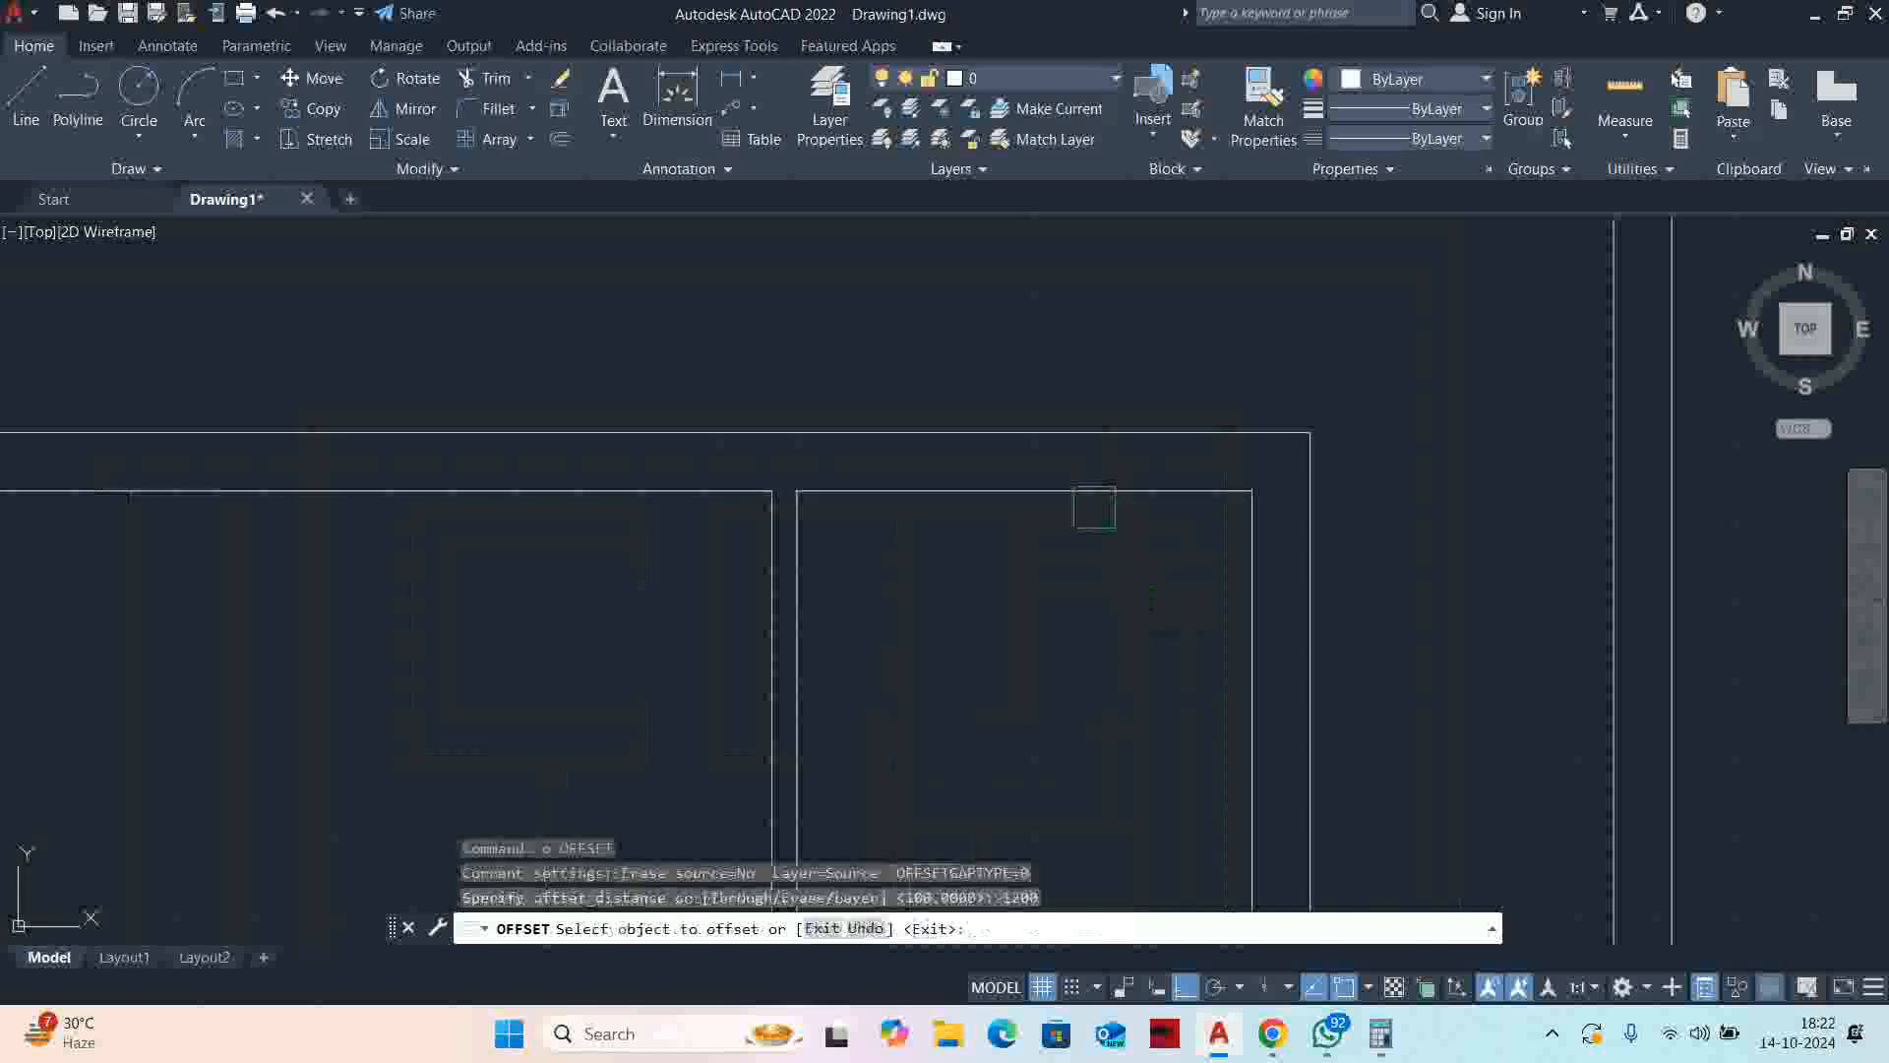
click(1094, 498)
click(1071, 630)
key(Return)
scroll(1067, 670, down, 1)
middle_drag(1067, 670, 1007, 464)
key(Escape)
key(Escape)
key(Escape)
middle_drag(1032, 578, 1047, 530)
scroll(1039, 504, down, 2)
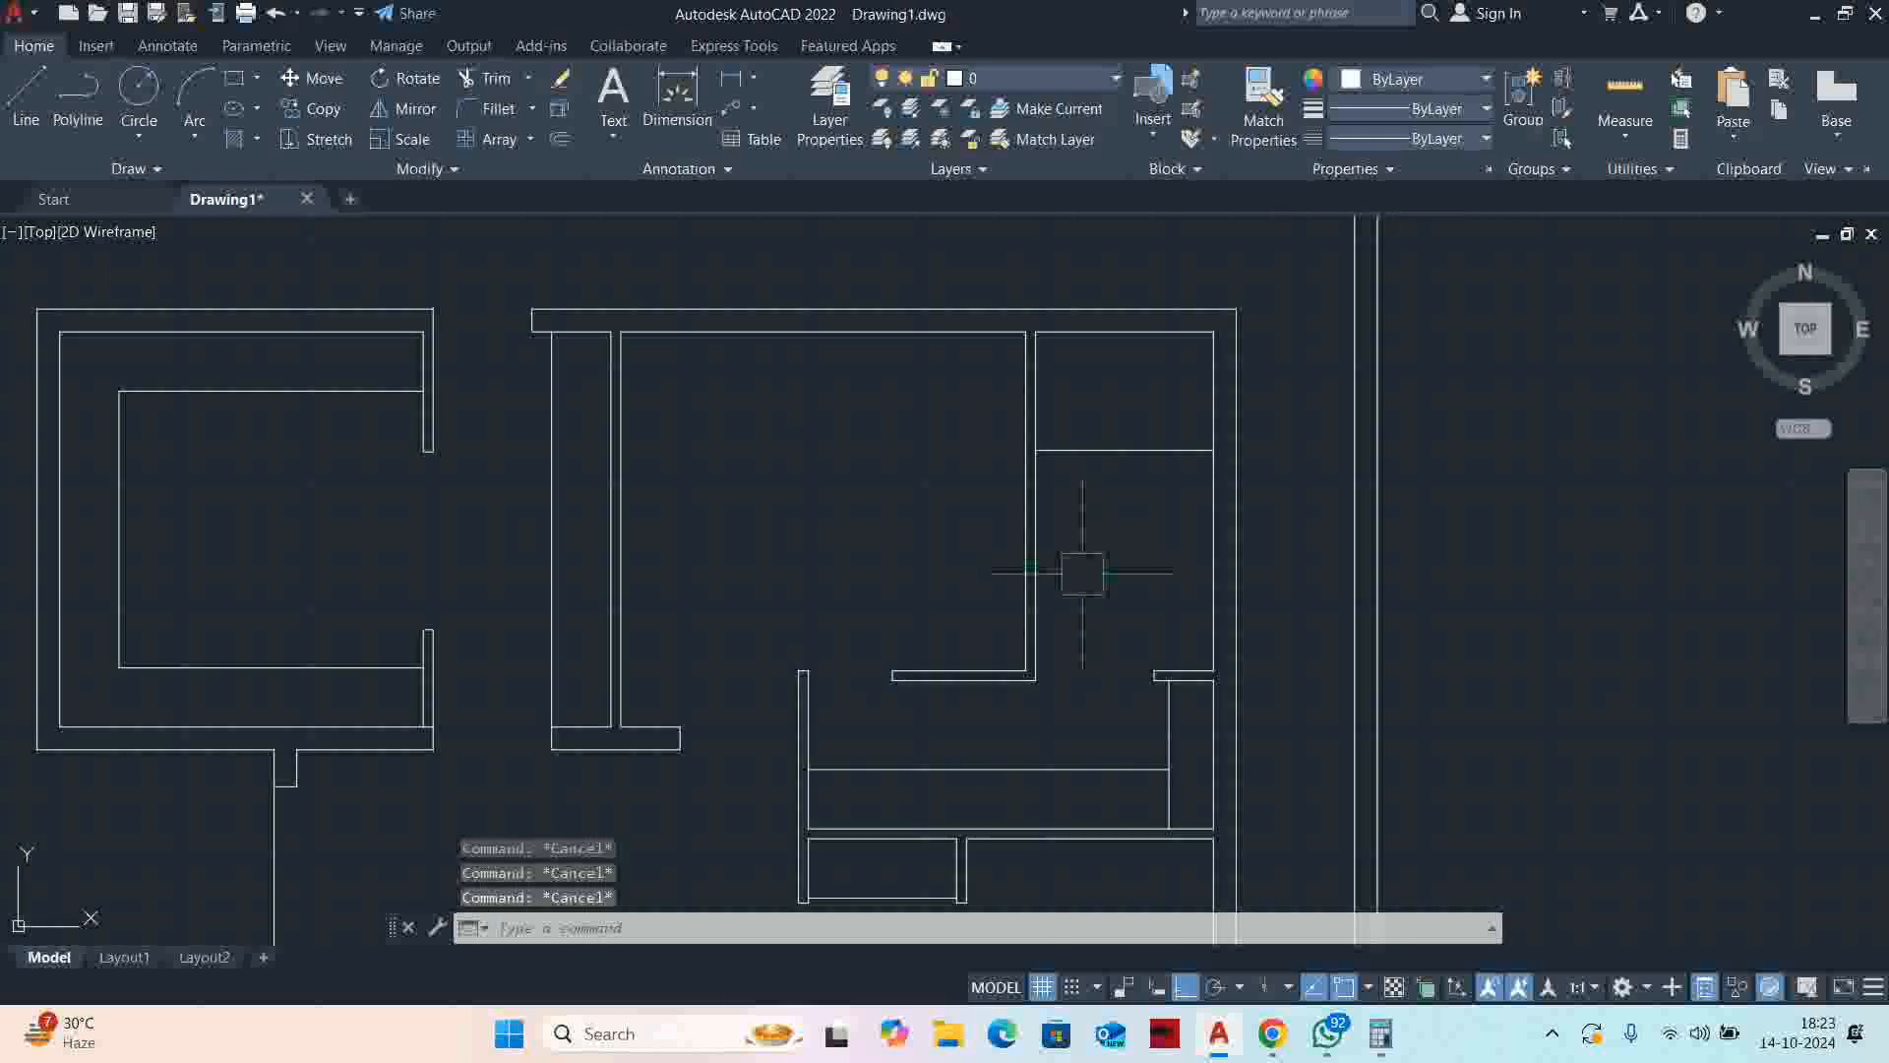
Offset the new horizontal line in the upper-right room 1000 downward
scroll(1131, 452, up, 2)
text(o)
key(Return)
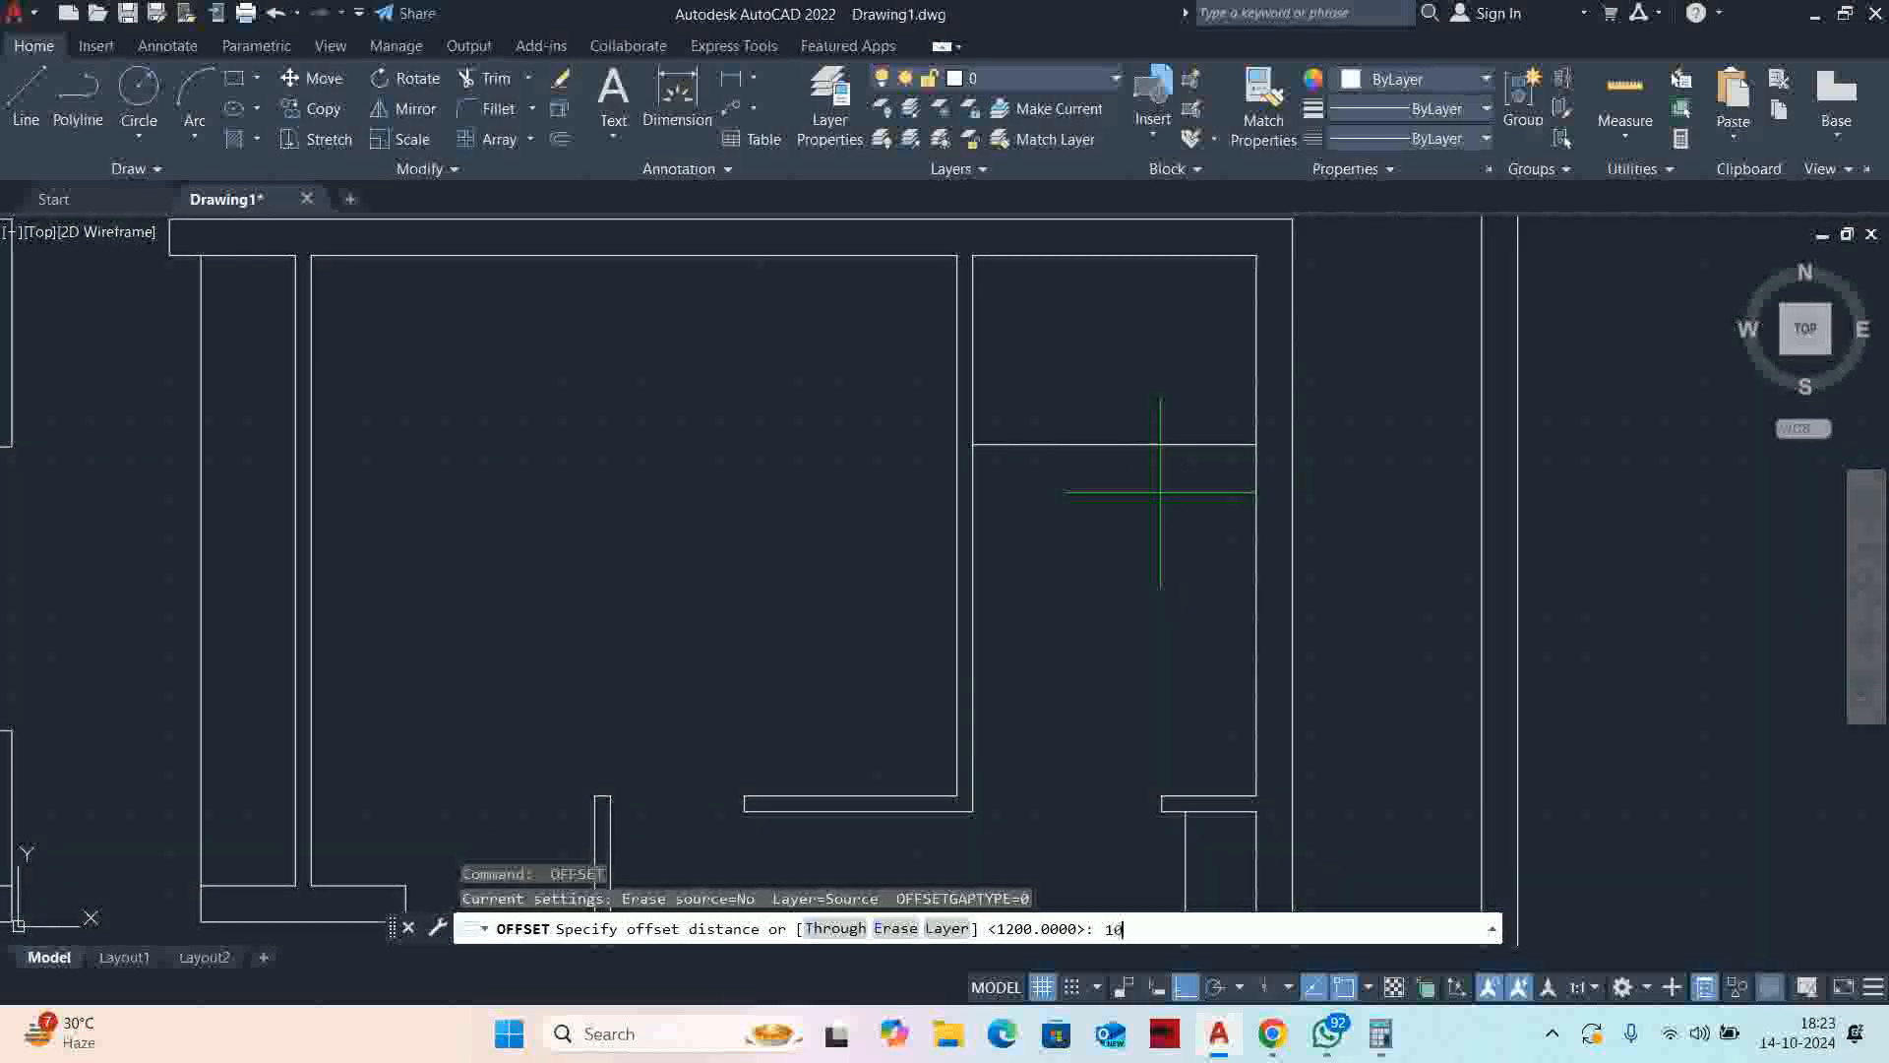
key(Return)
click(1198, 444)
click(1187, 644)
key(Return)
middle_drag(1185, 650, 1190, 572)
key(Escape)
key(Escape)
scroll(1200, 600, up, 2)
Check the distances between the upper-right room's dividing lines and walls with the quick measure tool
click(1614, 126)
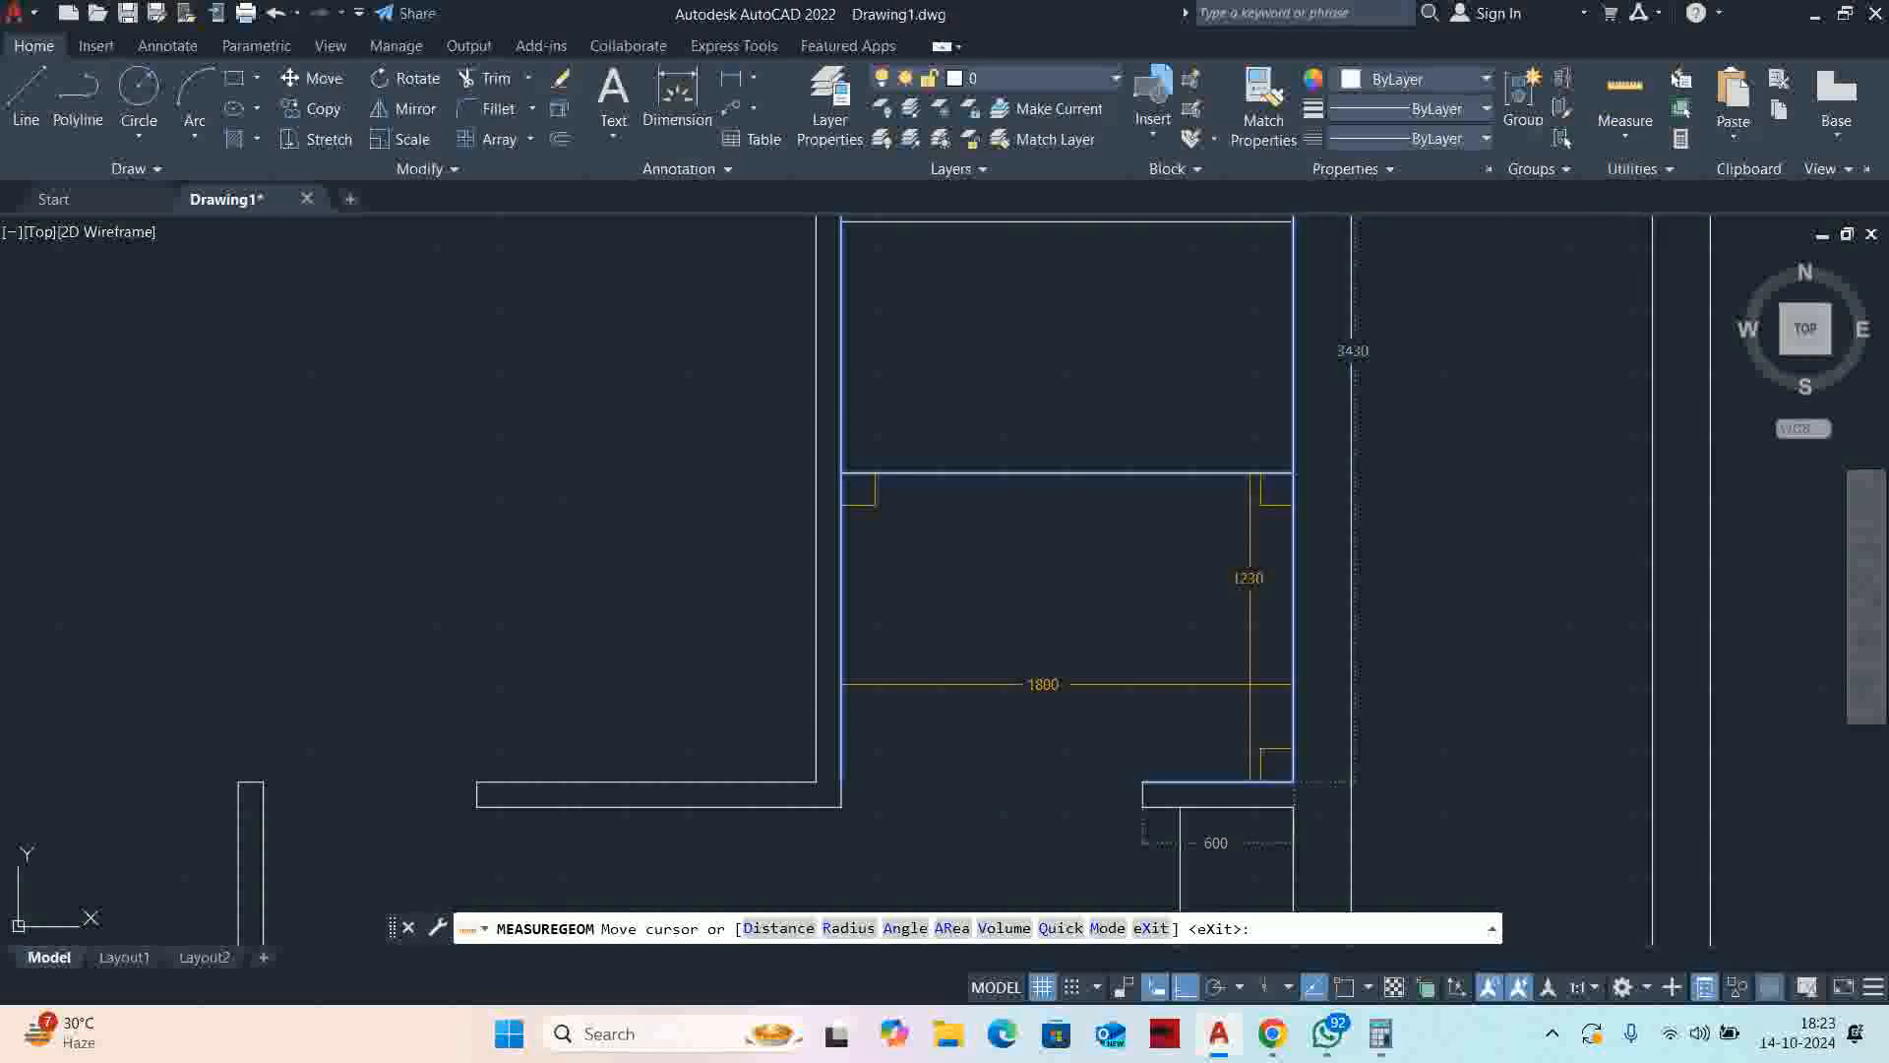
key(Escape)
key(Escape)
middle_drag(1215, 665, 1249, 890)
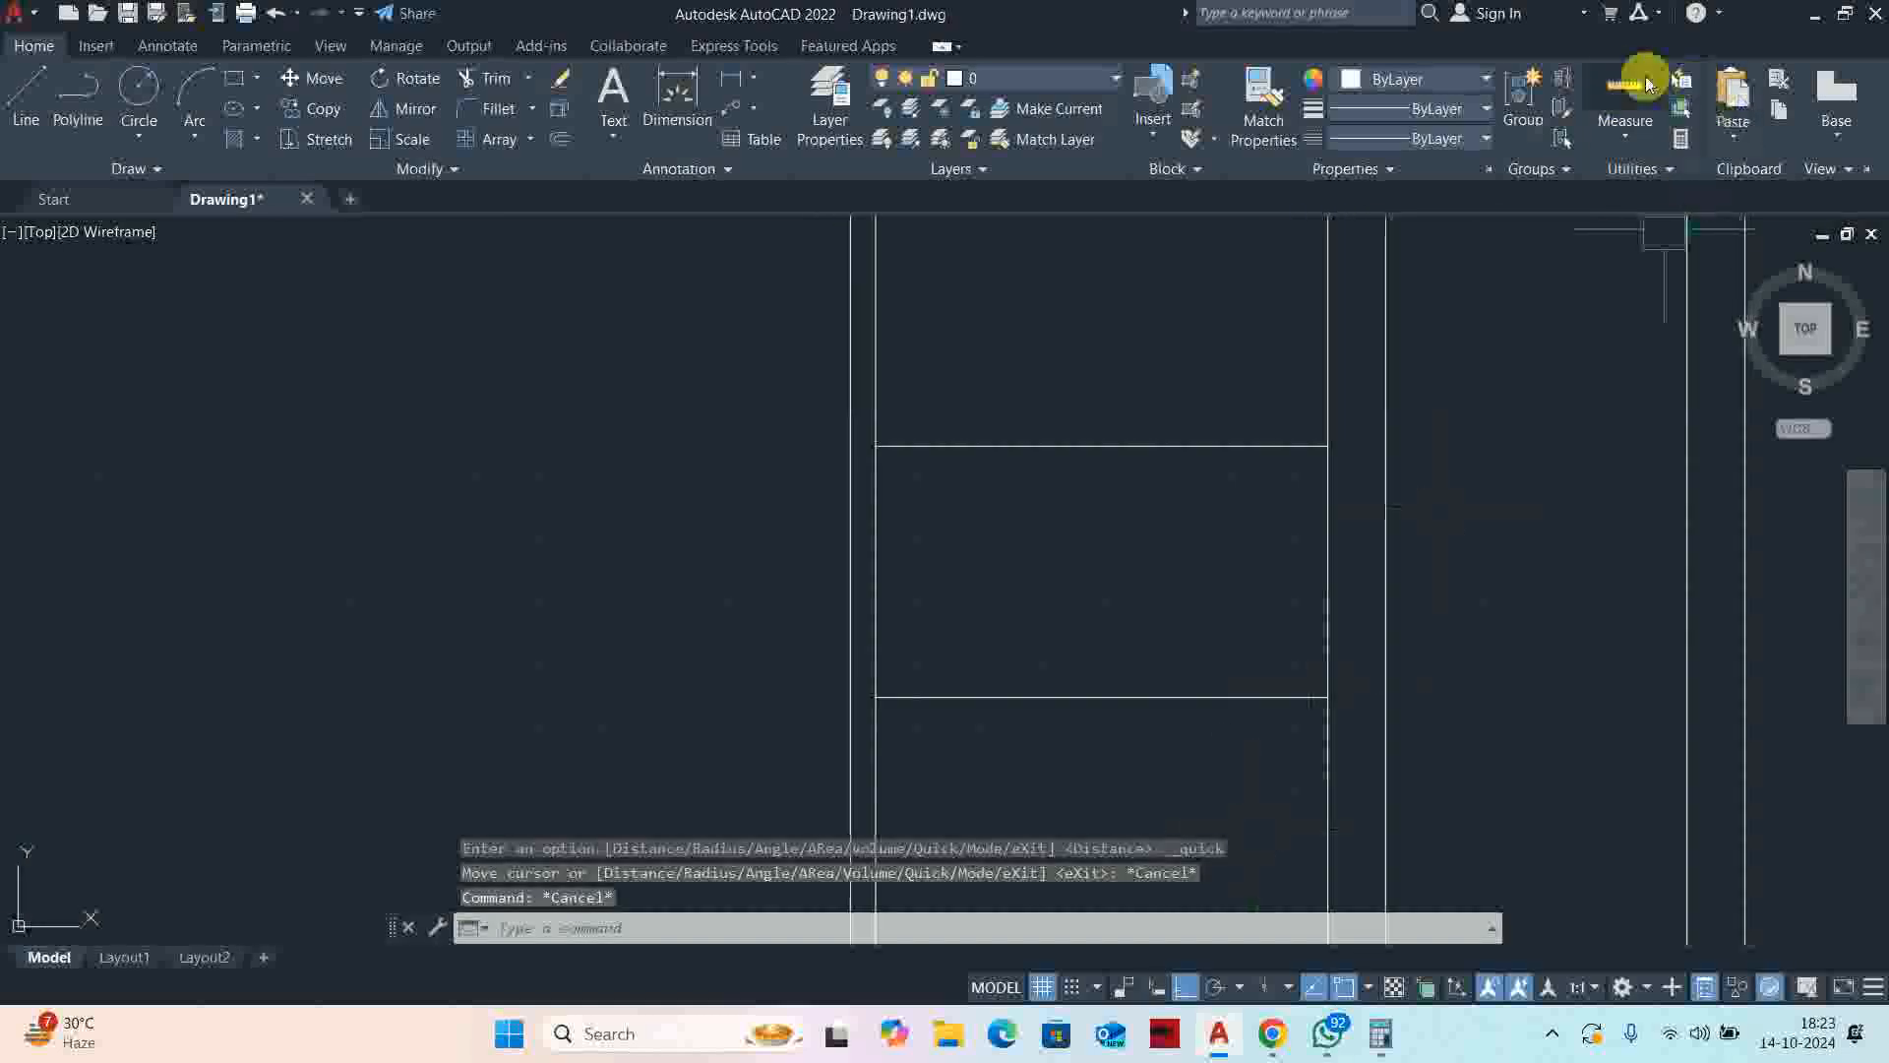
click(1624, 98)
key(Escape)
key(Escape)
scroll(1159, 544, down, 3)
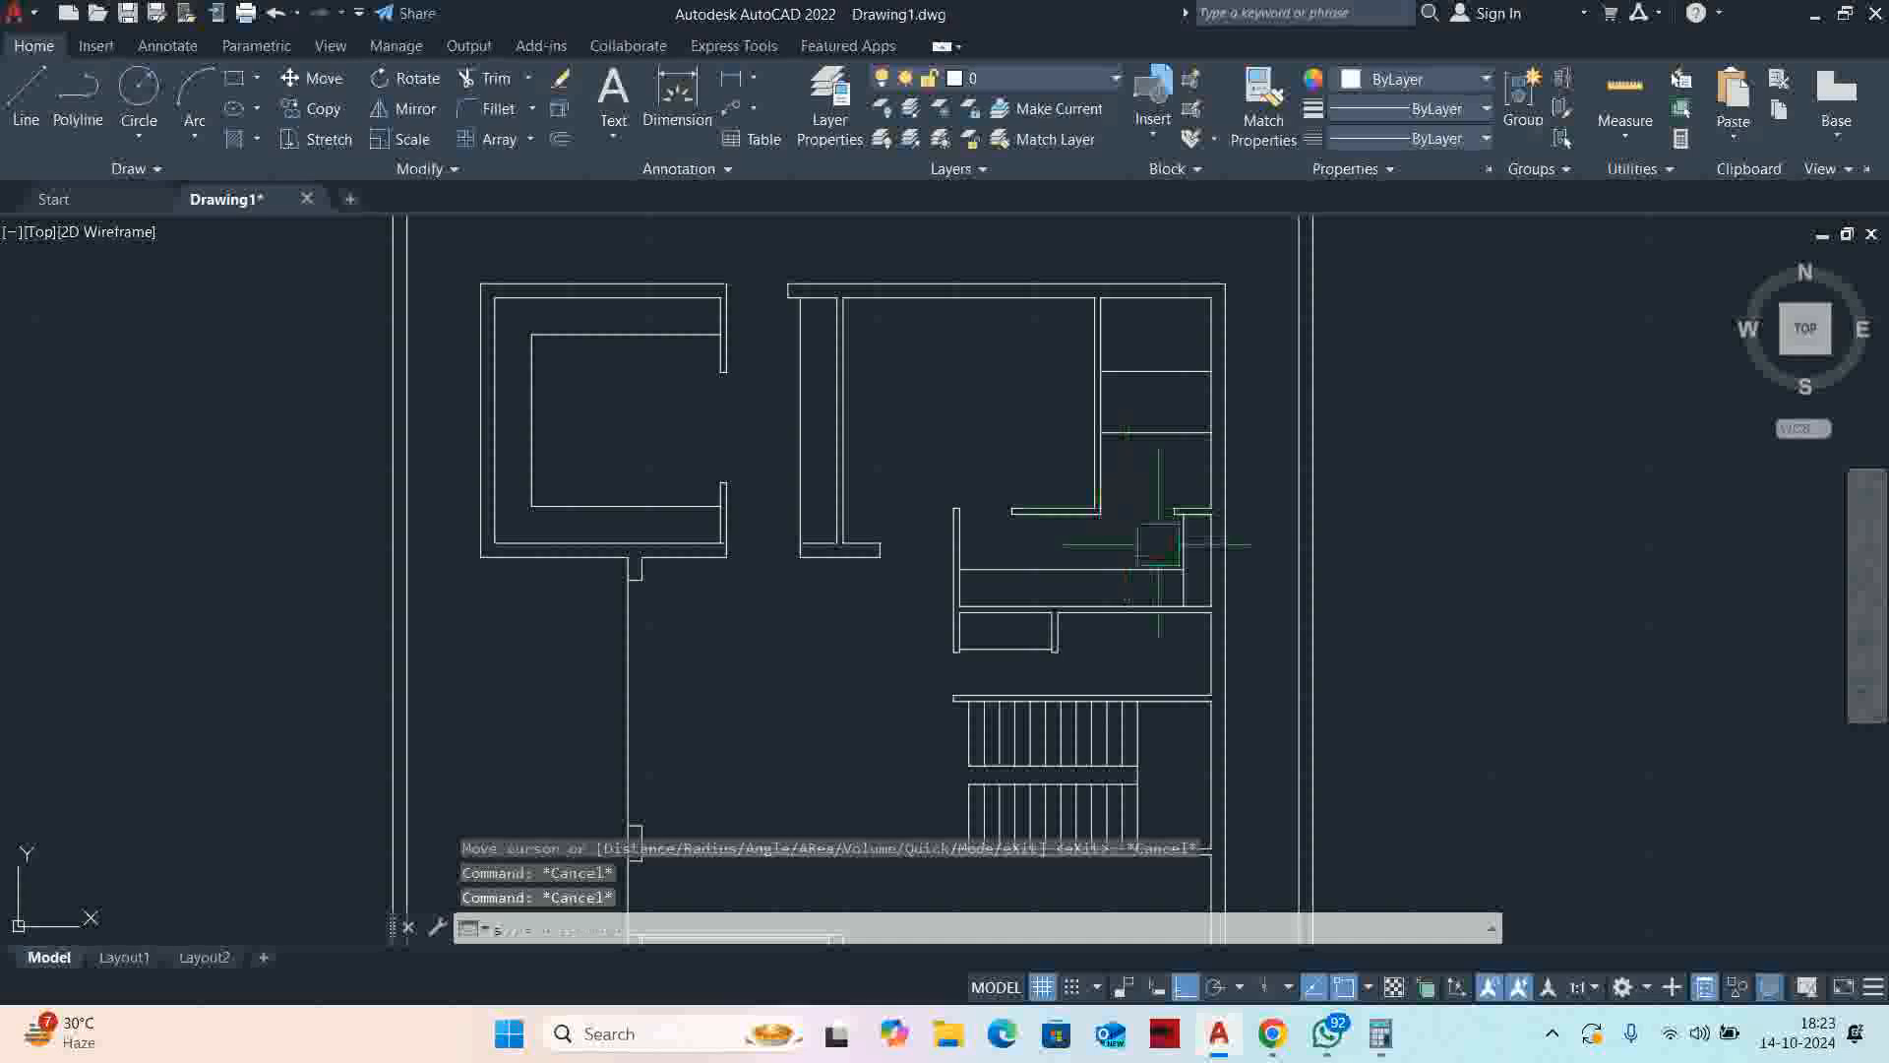
text(s)
key(Return)
click(1146, 549)
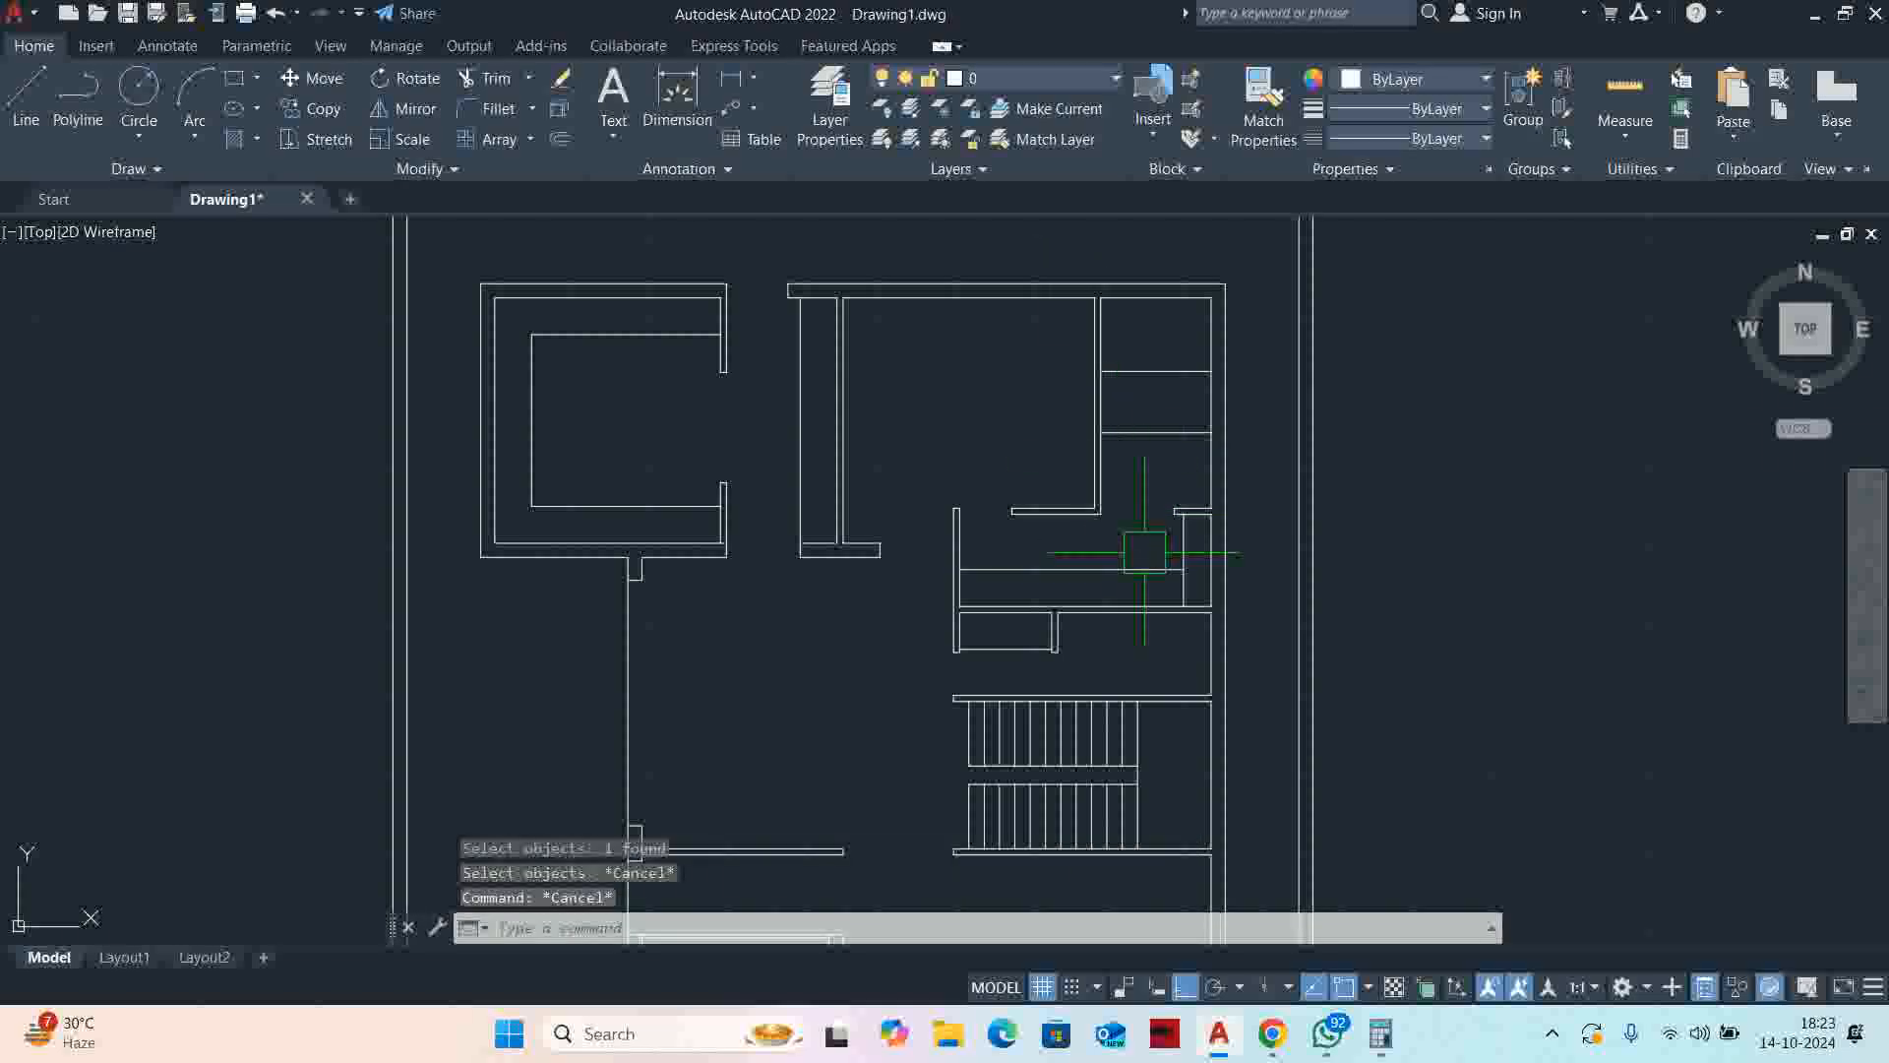
Measure the opening between the partition corner and the short wall stub on the right wall
scroll(1144, 553, up, 5)
click(1625, 94)
scroll(1100, 489, up, 3)
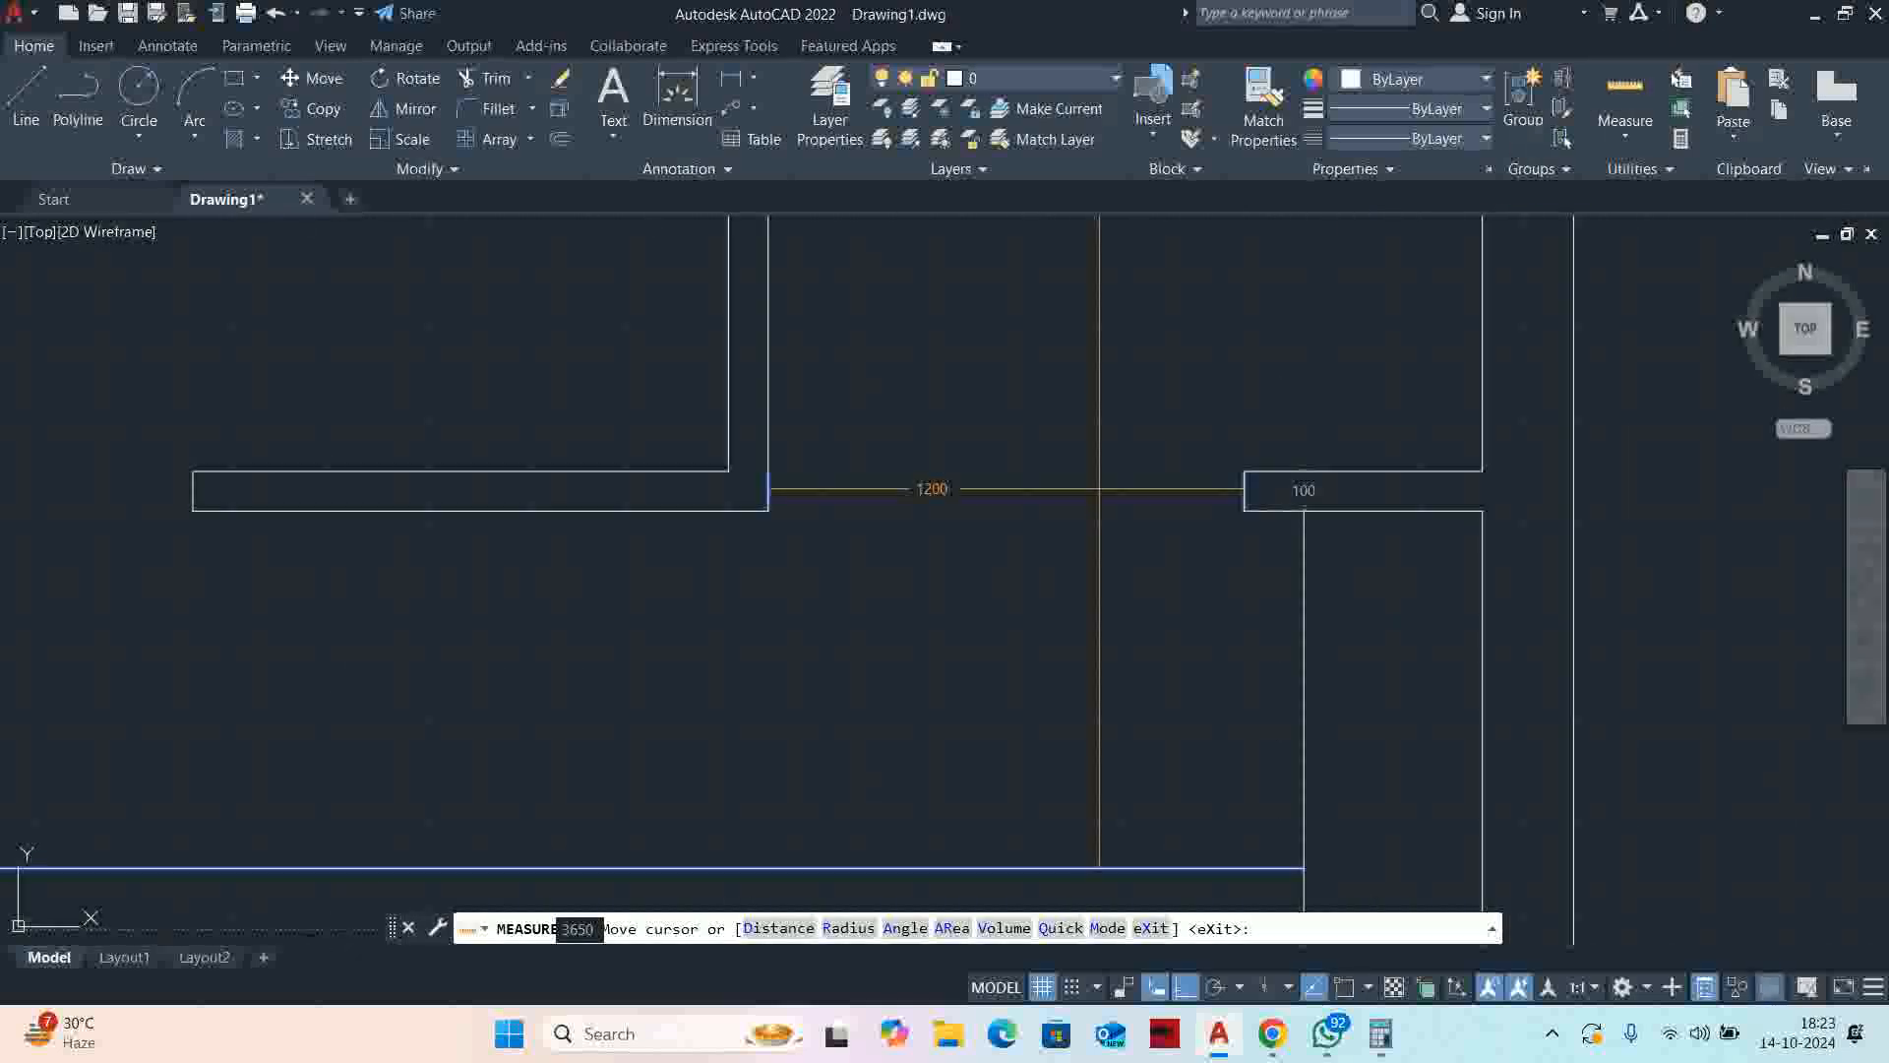
scroll(1099, 489, down, 4)
key(Escape)
middle_drag(933, 510, 1016, 556)
Stretch the vertical partition left of the upper-right room 300 to the right, together with its lower corner
text(s)
key(Return)
click(1096, 588)
scroll(945, 285, down, 2)
middle_drag(943, 238, 1001, 509)
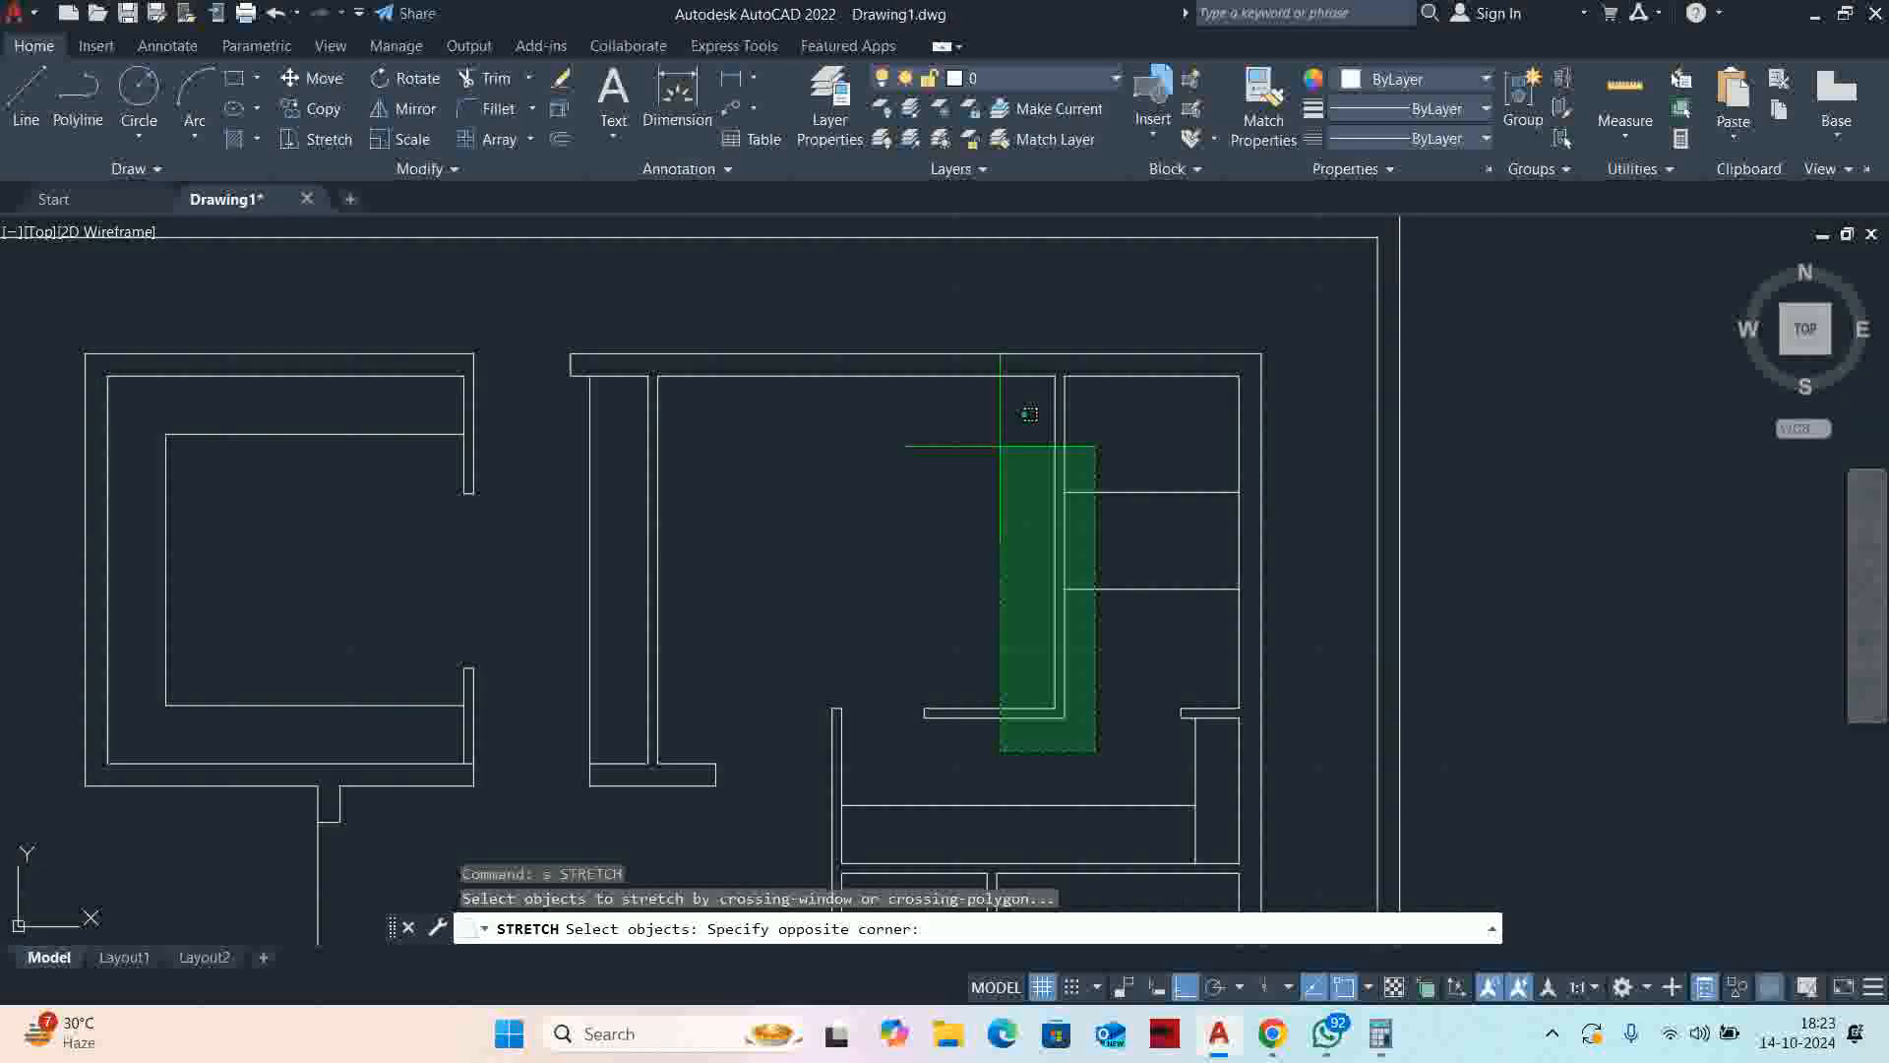
click(1000, 508)
key(Return)
click(876, 400)
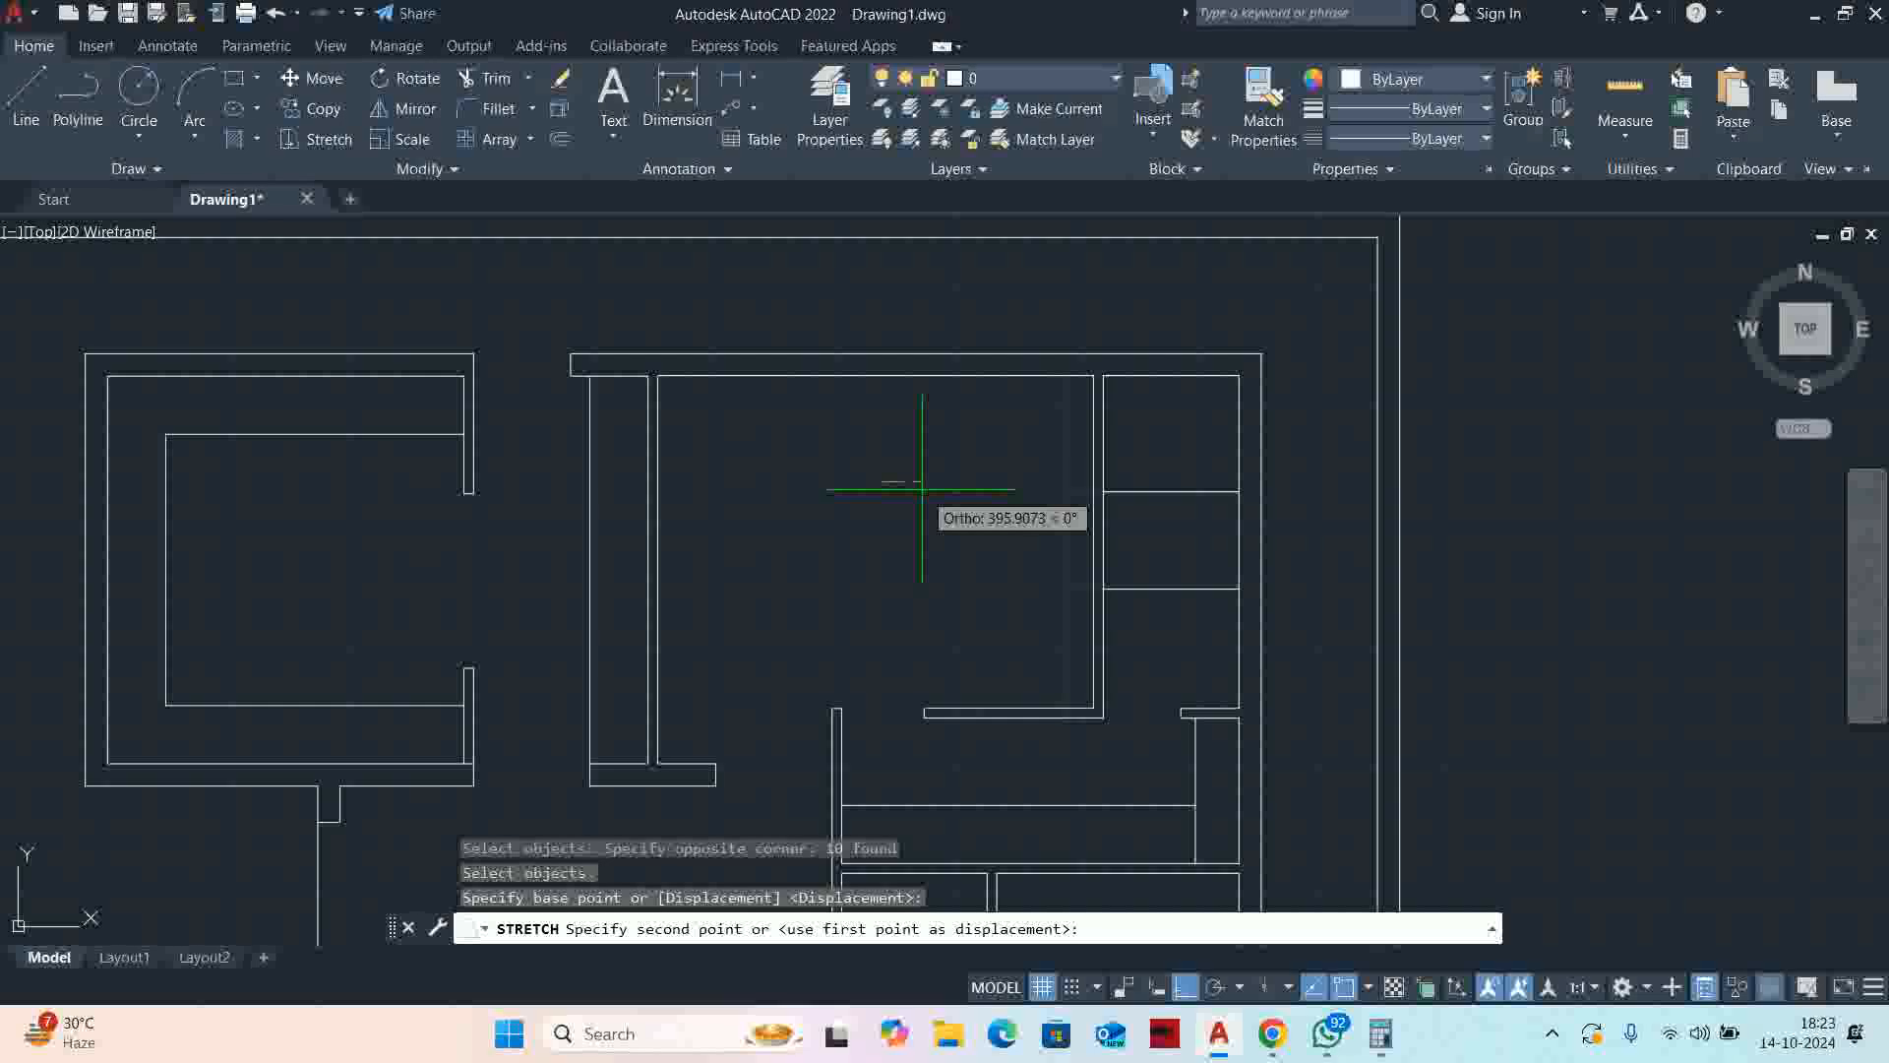
text(300)
key(Return)
key(Escape)
key(Escape)
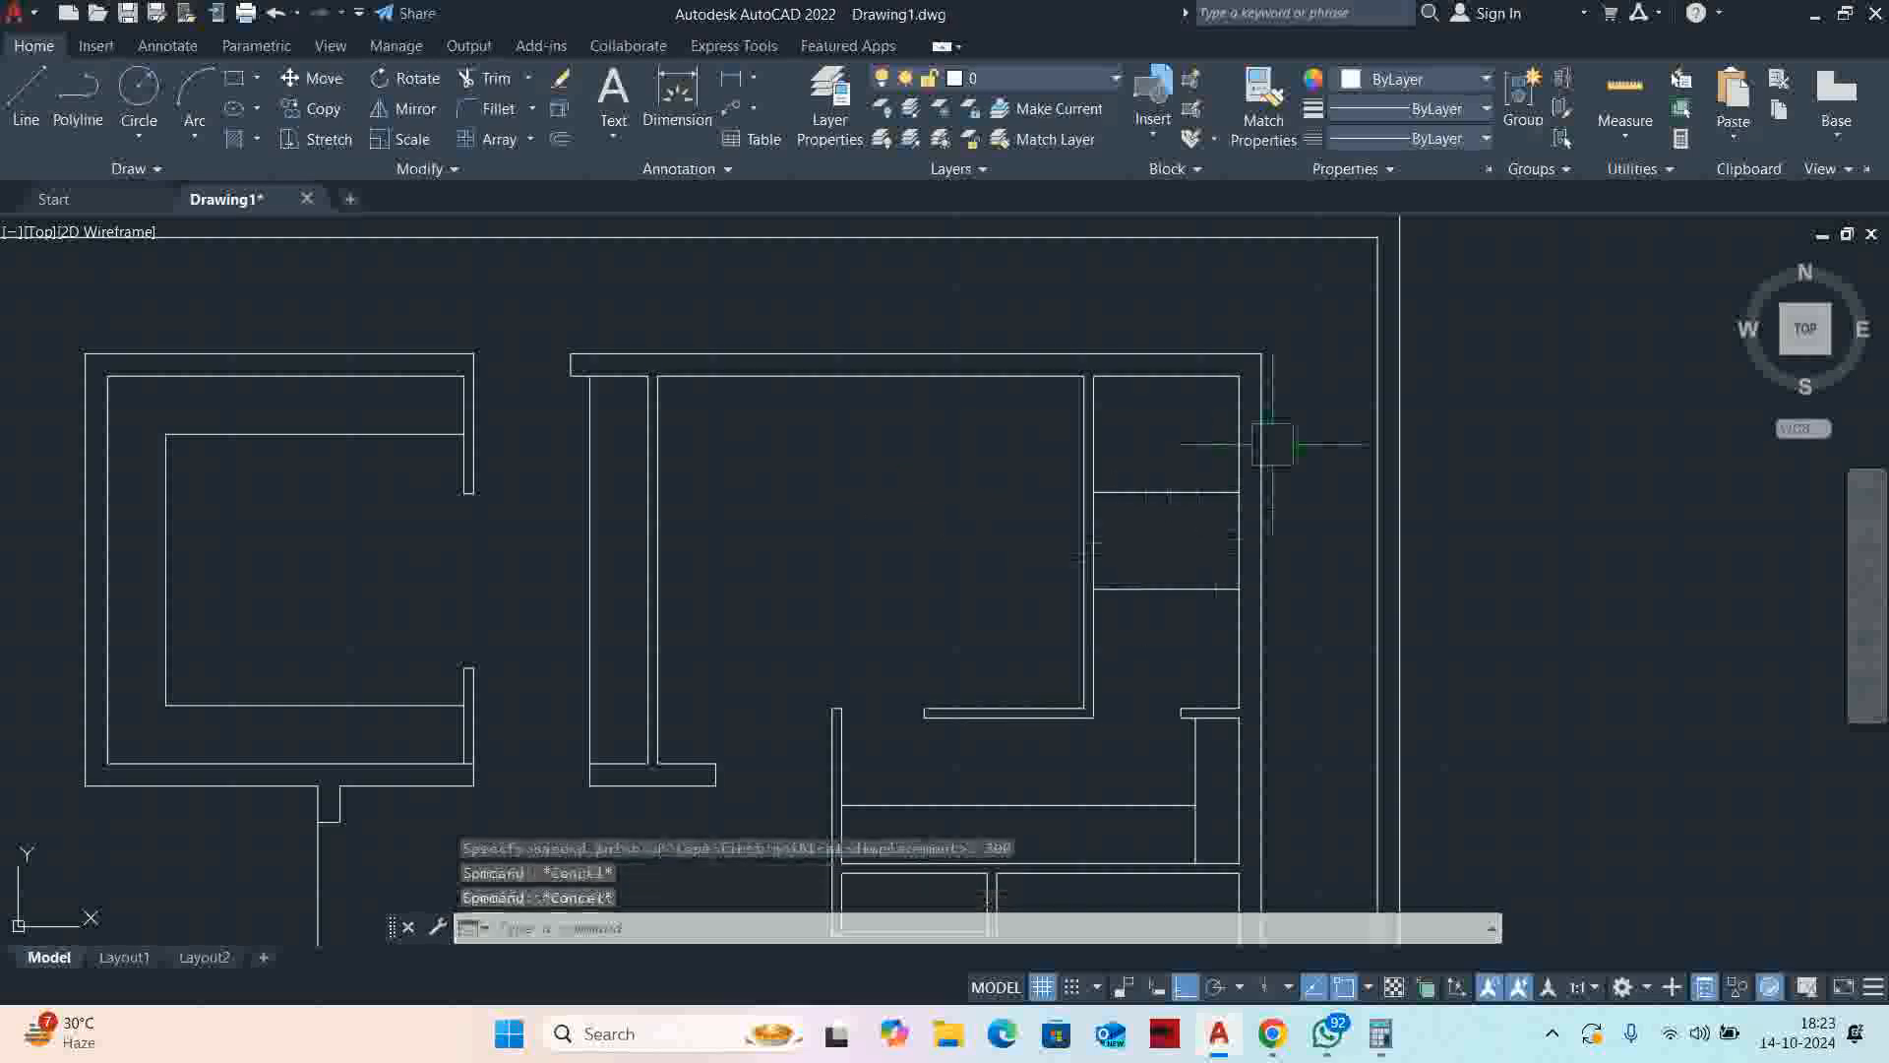
Measure the large room left of the stretched partition with the quick measure tool
middle_drag(1300, 512, 1439, 468)
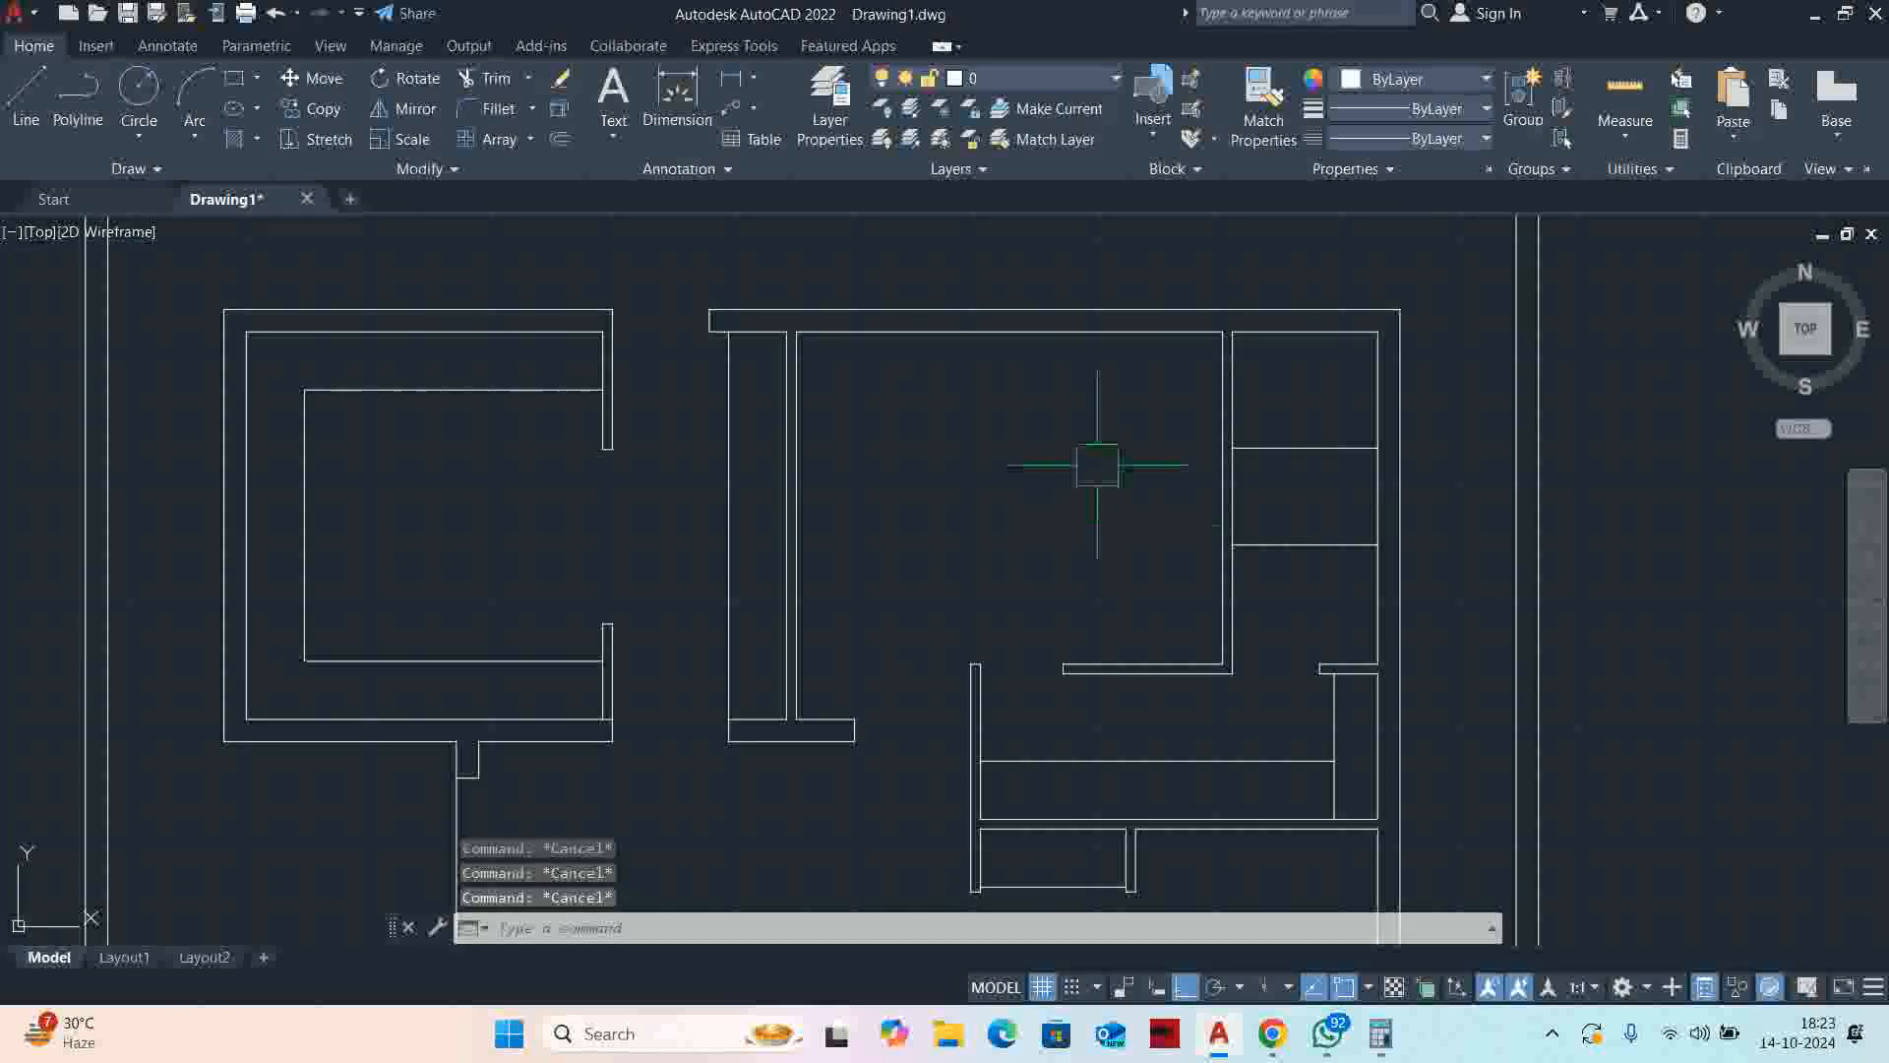
click(1624, 99)
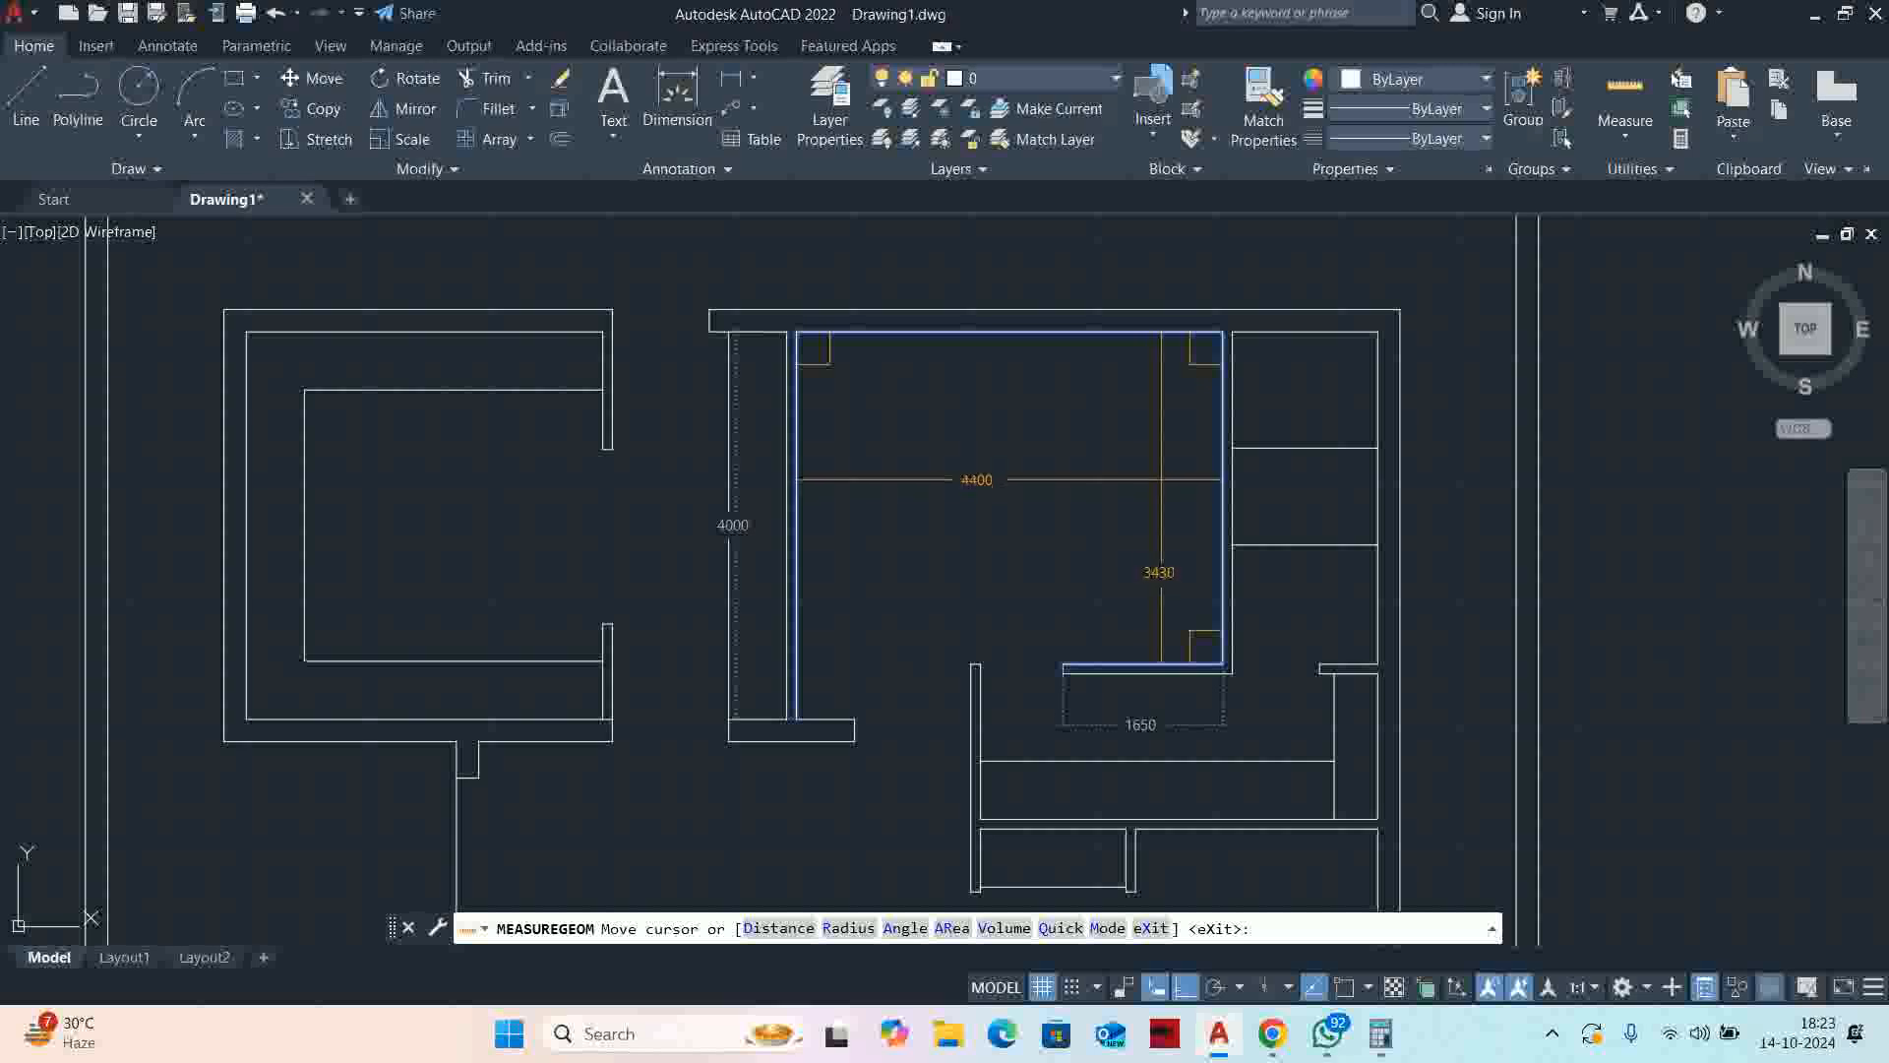
key(Escape)
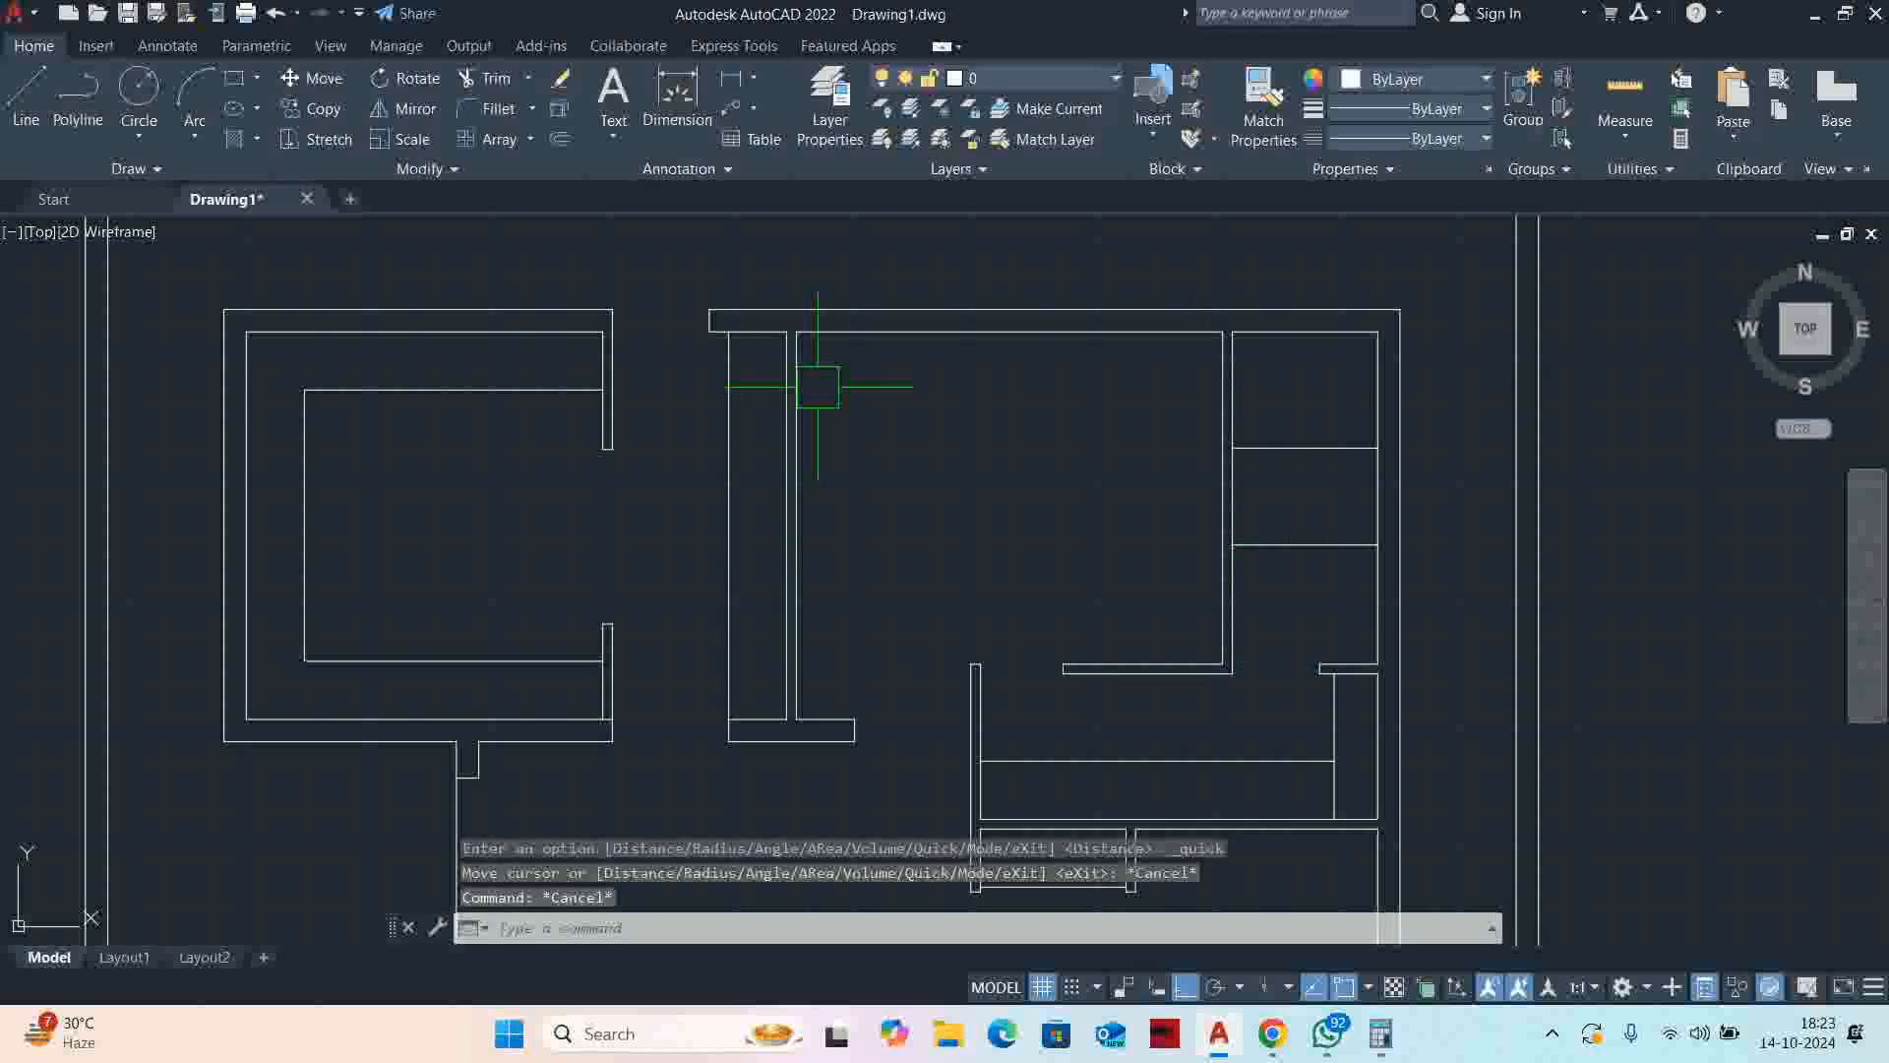
Draw a short vertical line across the top wall at the middle of the large room
text(l)
key(Return)
click(1010, 330)
key(Escape)
key(Escape)
key(Escape)
key(Escape)
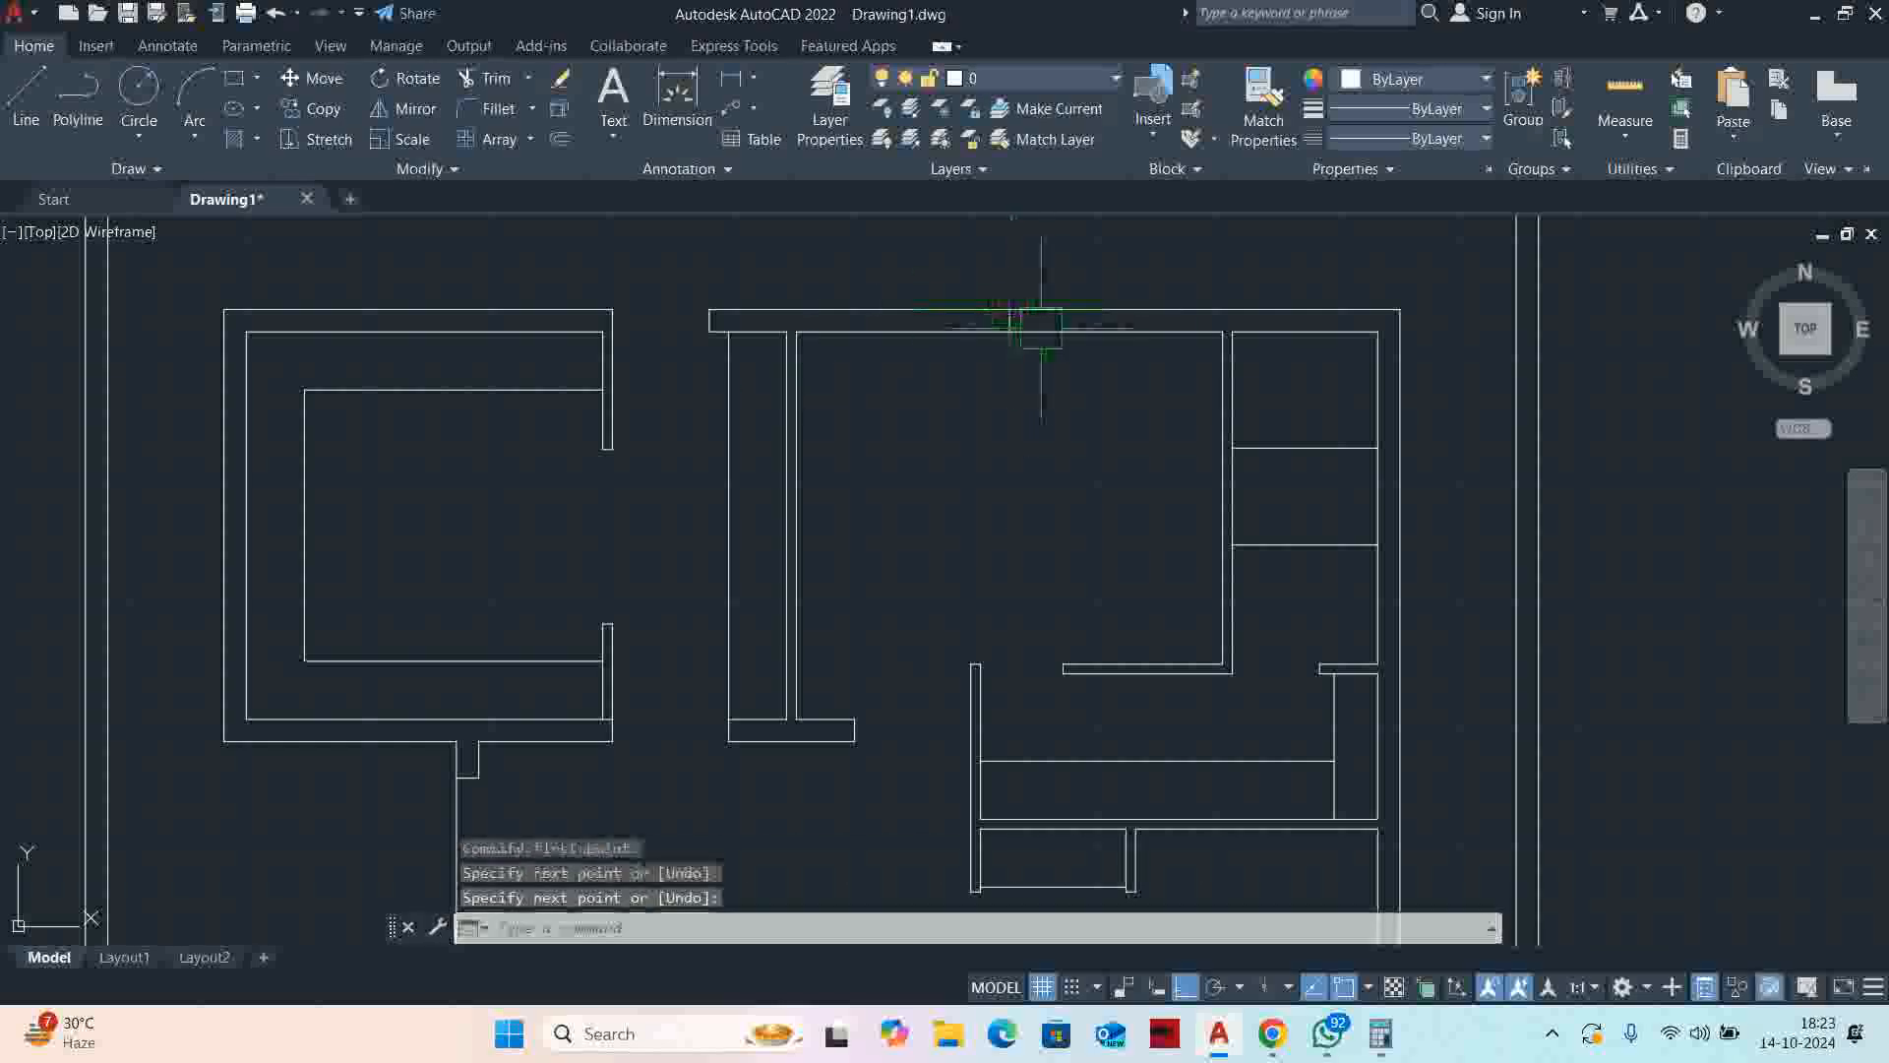
Check the large room's dimensions and offset the short line across its top wall 1800 to both sides
scroll(1035, 328, up, 2)
click(1606, 126)
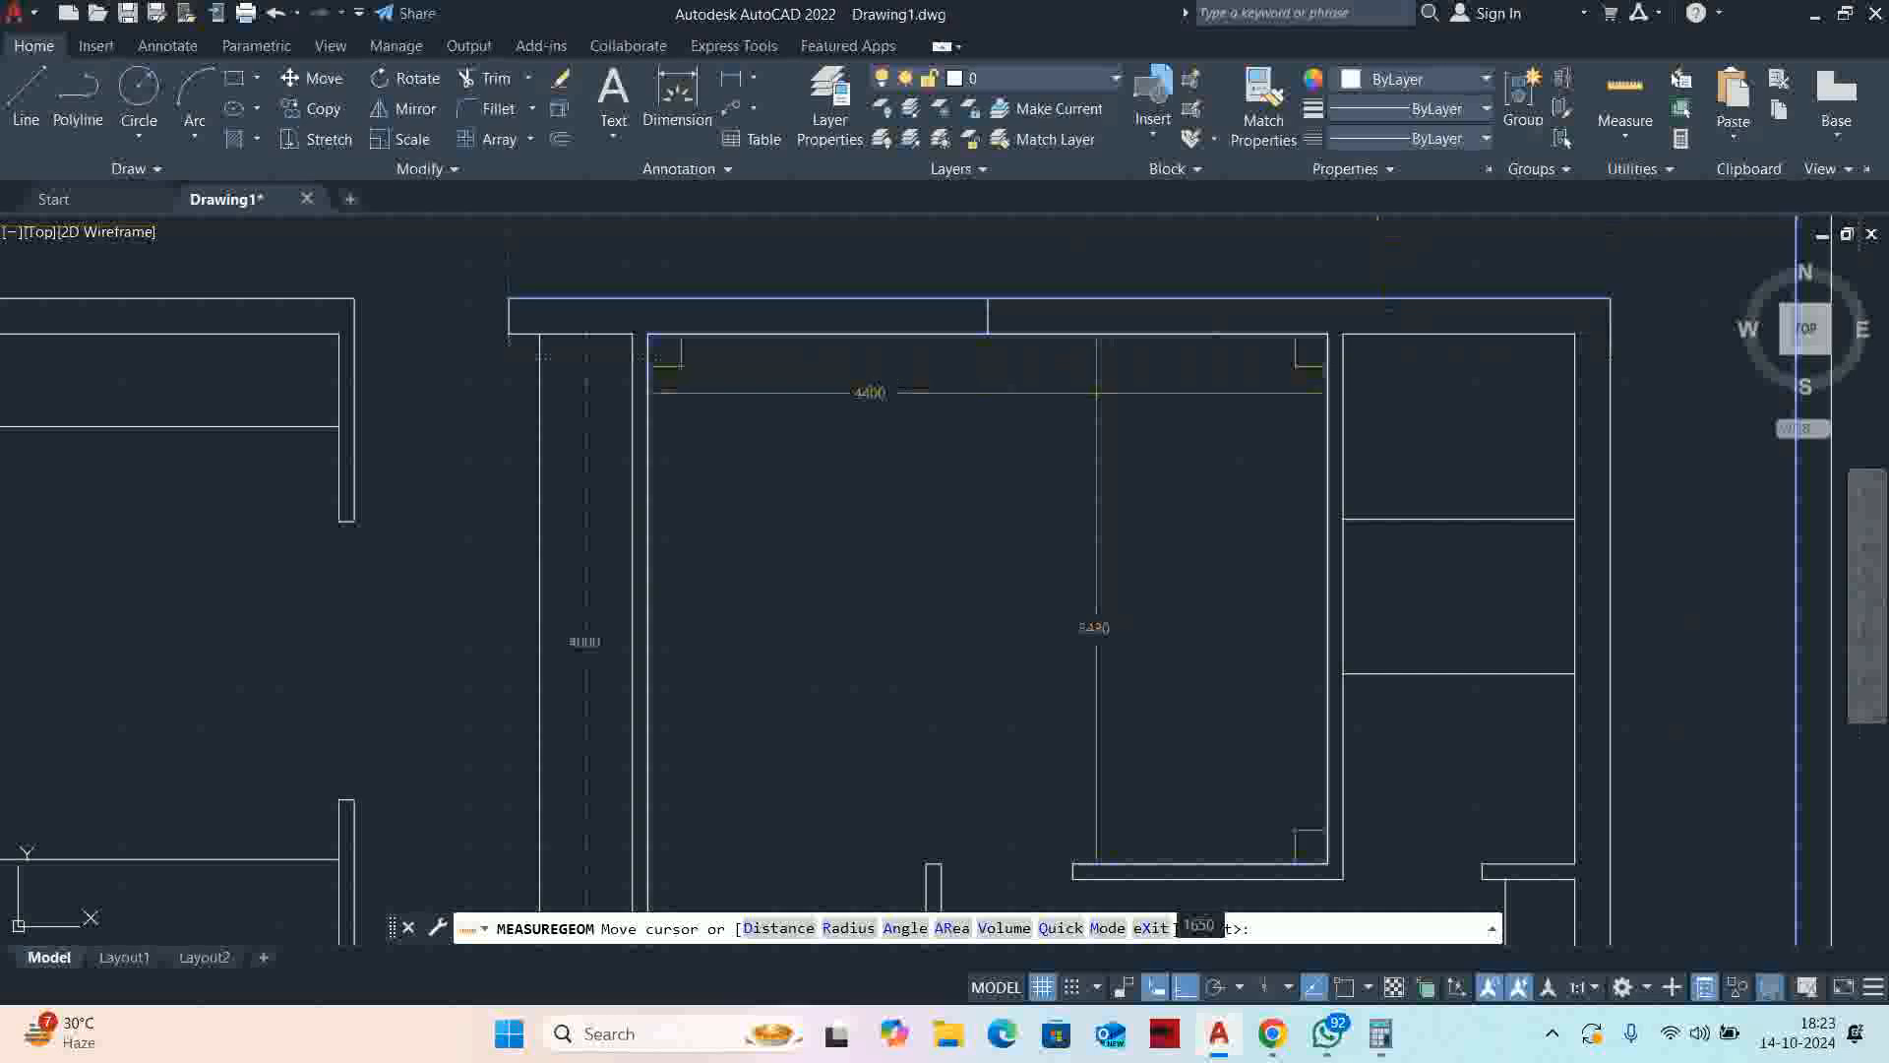
key(Escape)
text(o)
key(Return)
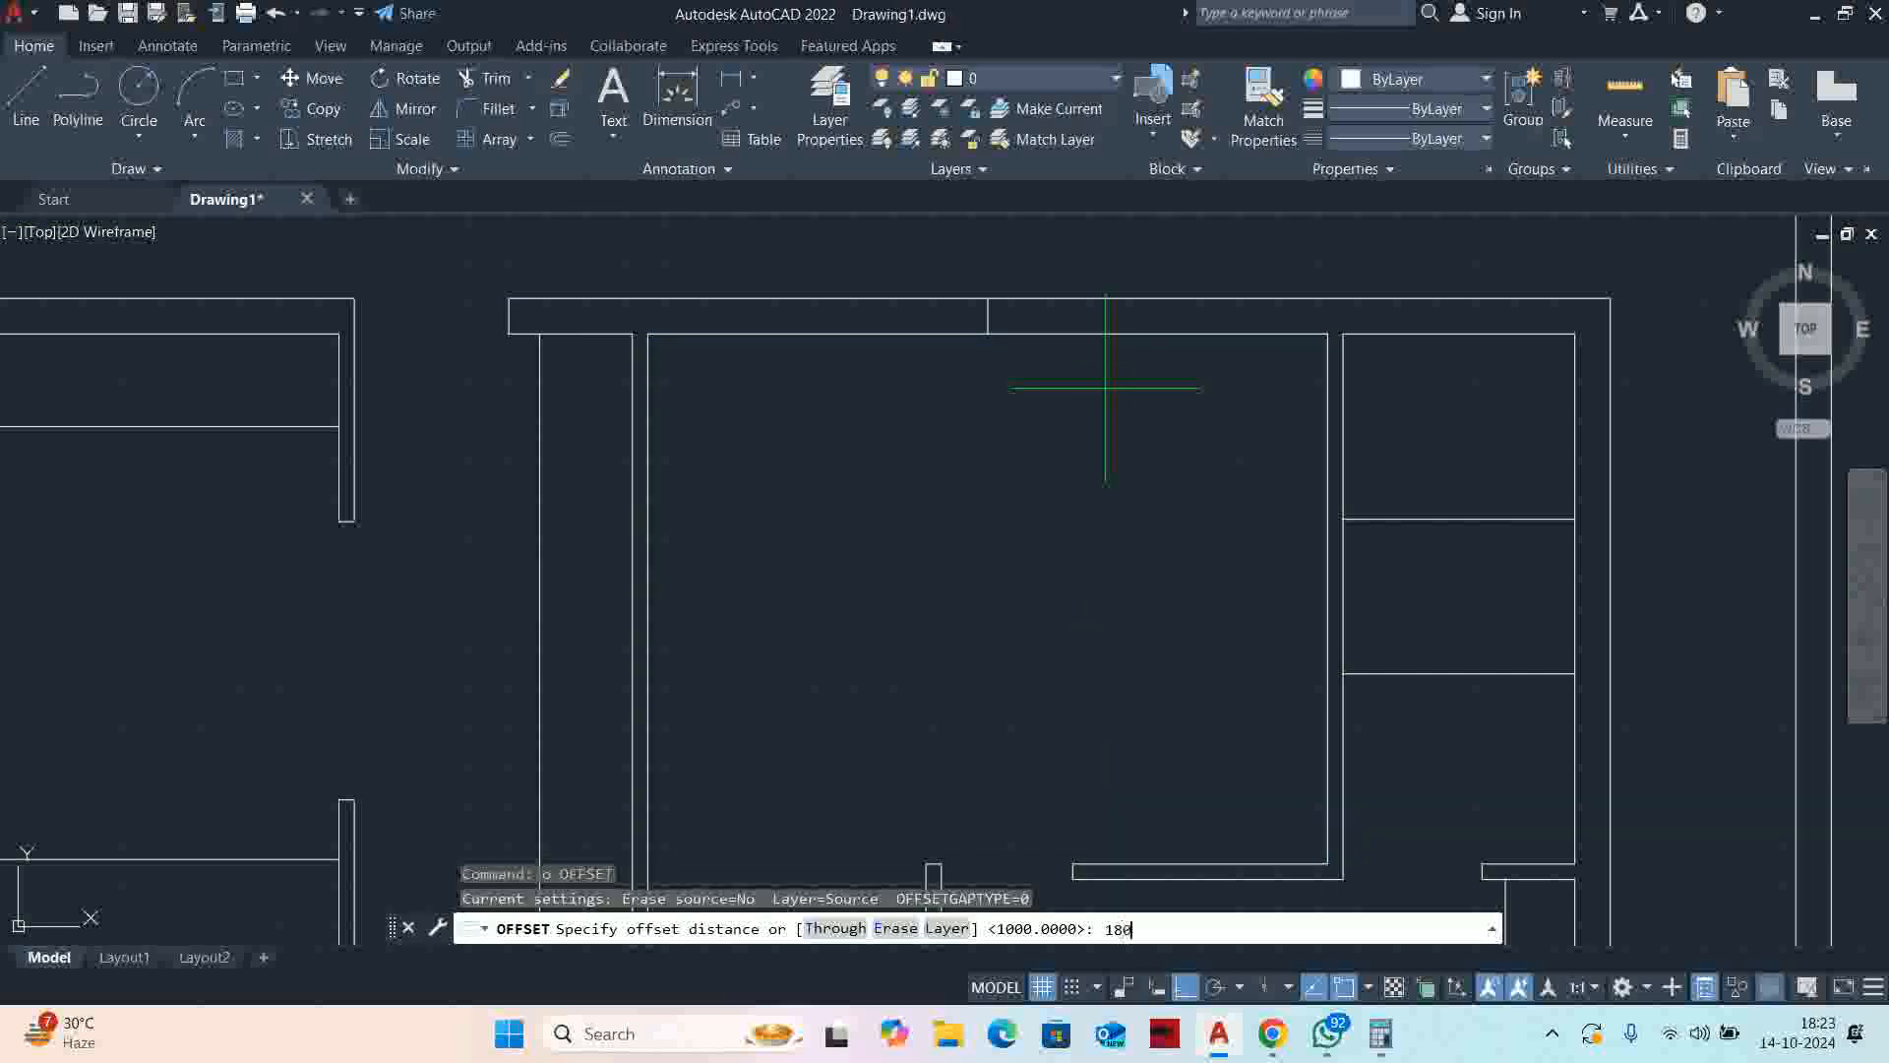
text(1800)
key(Return)
scroll(968, 322, up, 7)
click(1083, 330)
scroll(1051, 337, down, 5)
click(1012, 331)
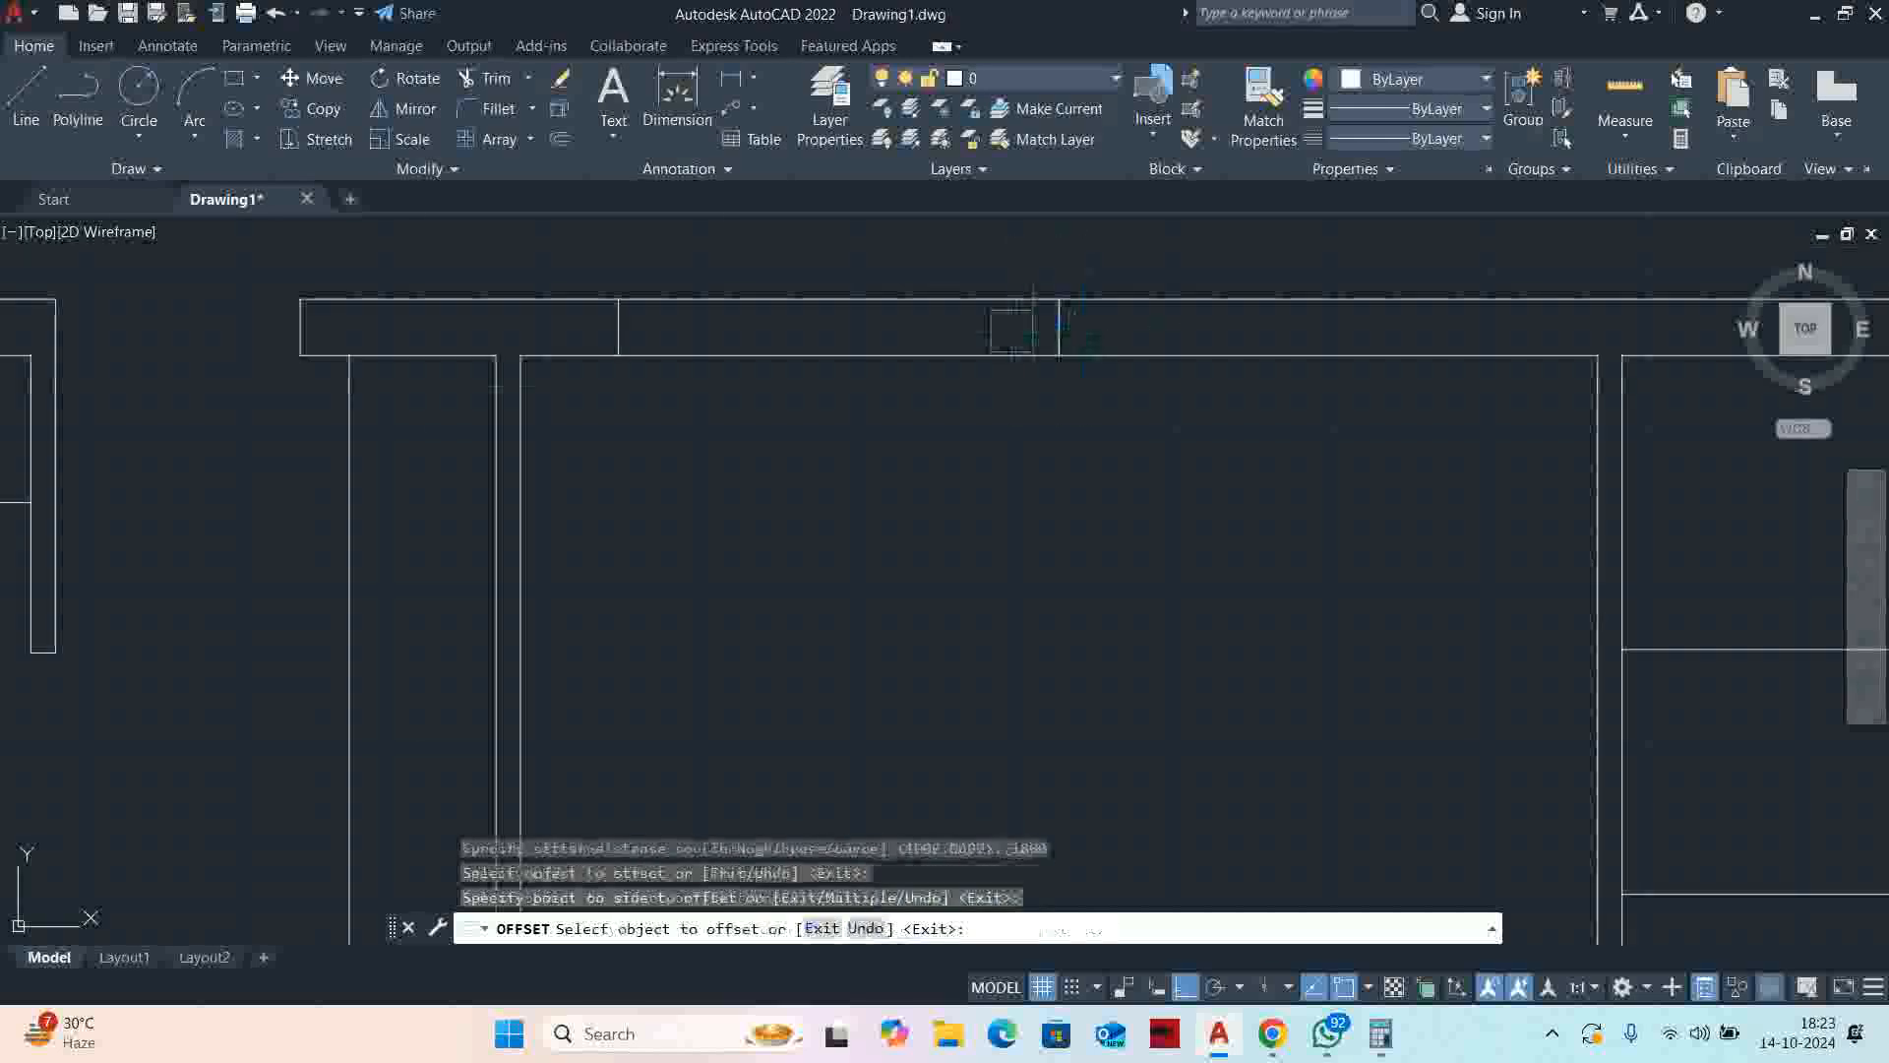
key(Escape)
Draw a line joining the midpoints of the two offset lines in the top wall and erase the middle vertical line
text(l)
key(Return)
click(618, 327)
click(1500, 326)
key(Return)
key(Escape)
scroll(1063, 461, down, 4)
mouse_move(1063, 460)
middle_down()
mouse_move(1051, 429)
mouse_move(1113, 437)
middle_up()
key(Escape)
click(1092, 354)
click(1135, 417)
key(Delete)
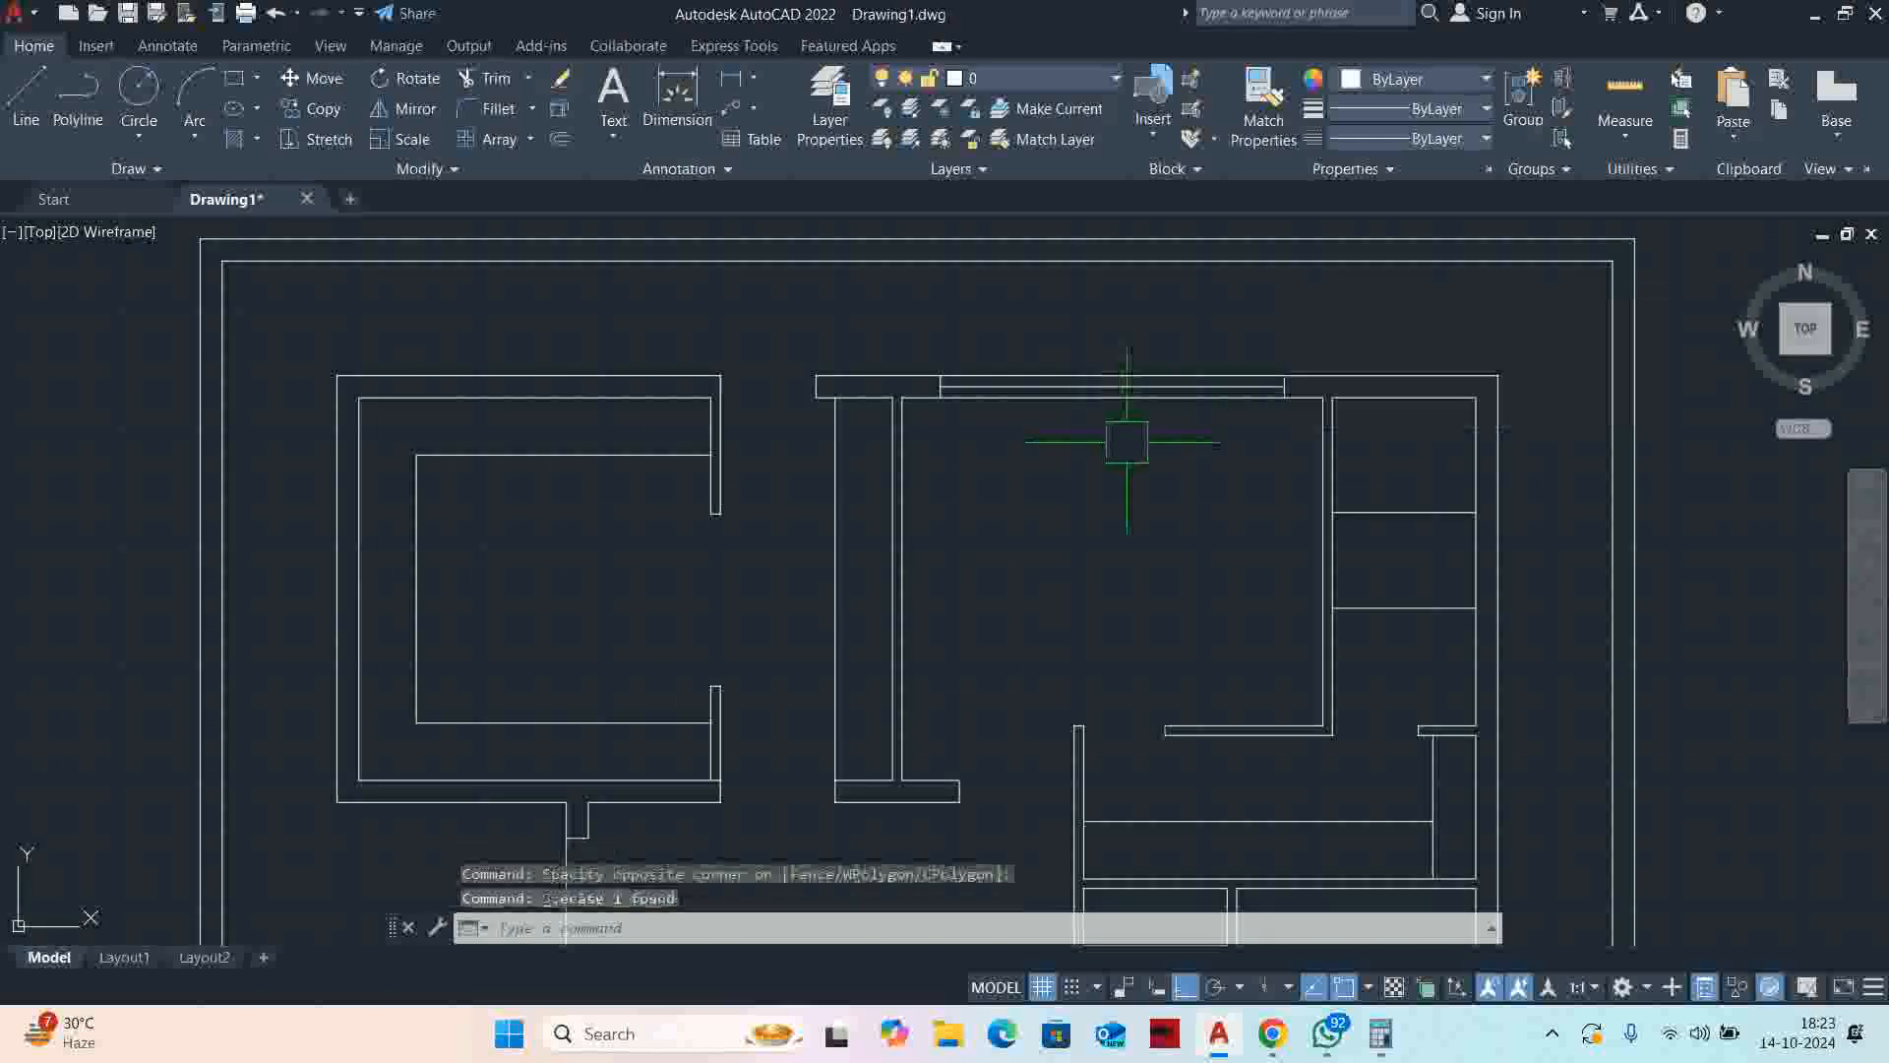
Extend the inner line of the left boundary wall down to the outer line of the bottom boundary wall
scroll(1009, 515, down, 2)
middle_drag(1008, 515, 1013, 515)
scroll(1011, 516, down, 2)
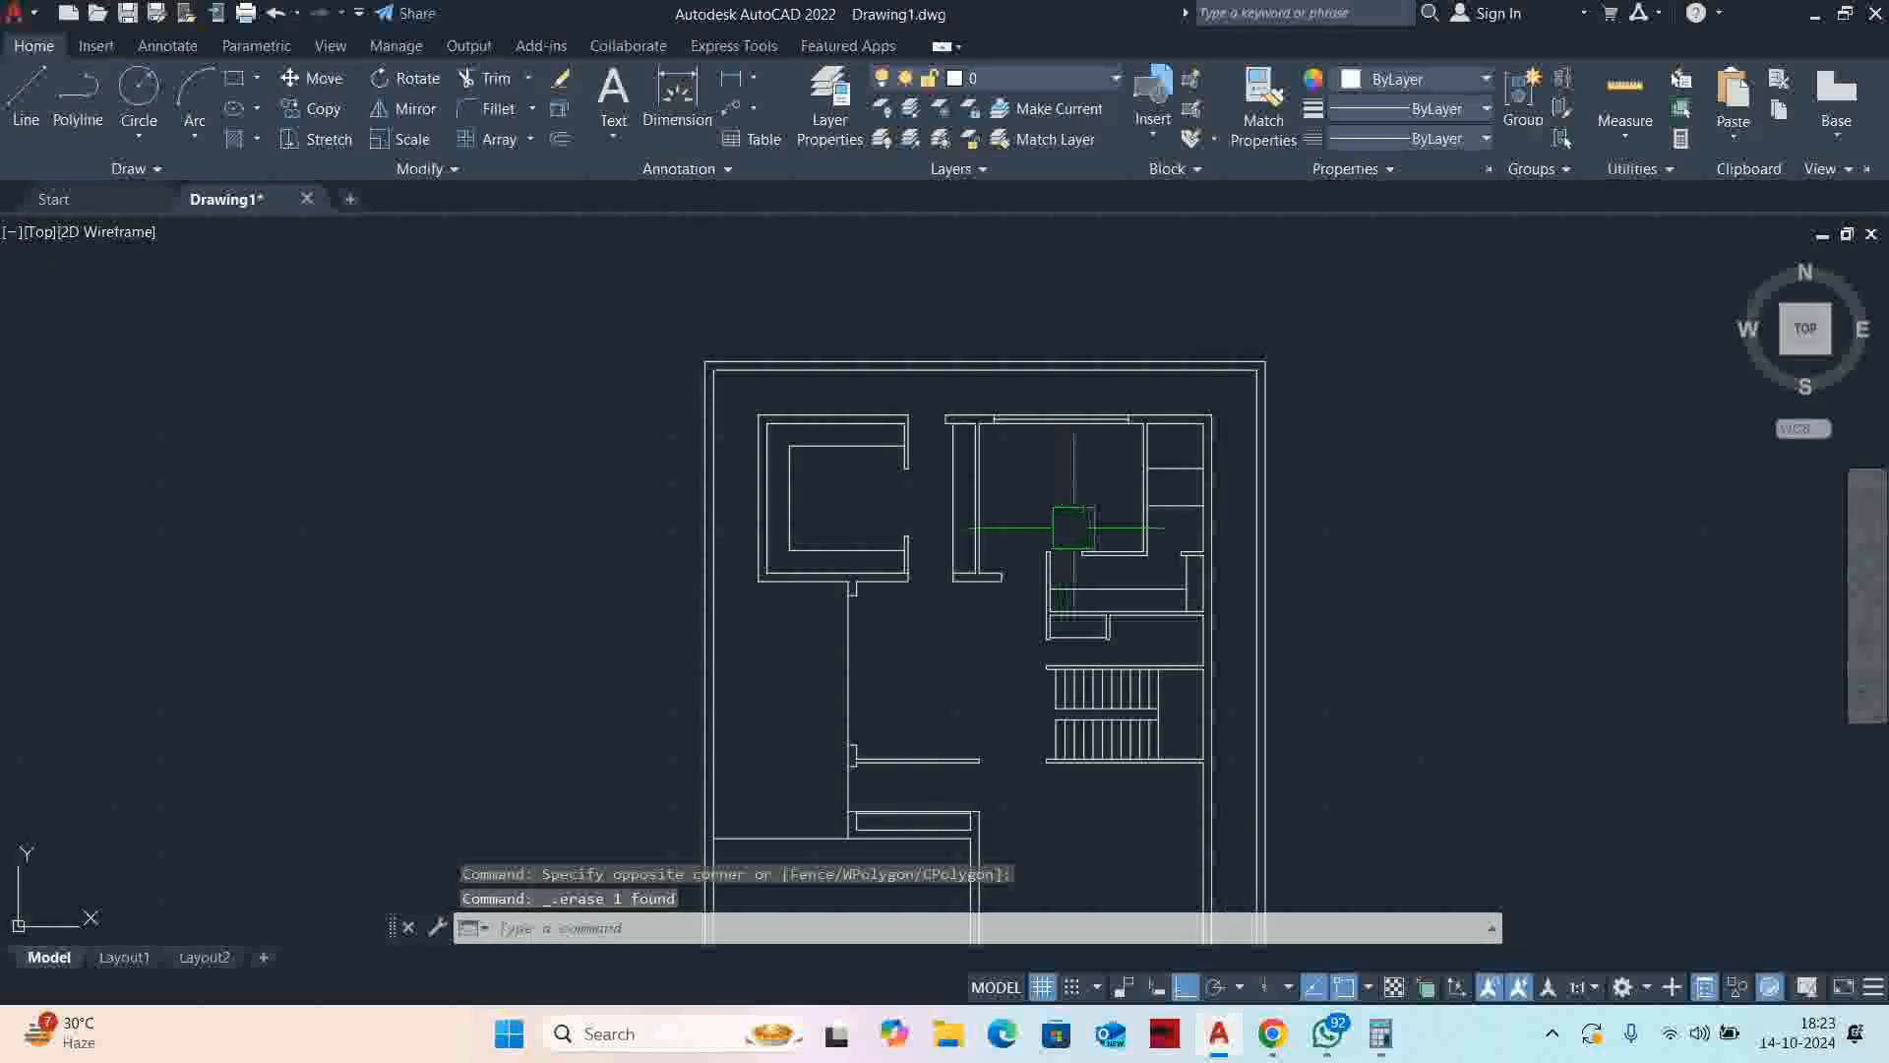
key(Escape)
key(Escape)
scroll(1070, 525, down, 2)
middle_drag(1068, 526, 1041, 450)
key(Escape)
scroll(814, 748, up, 4)
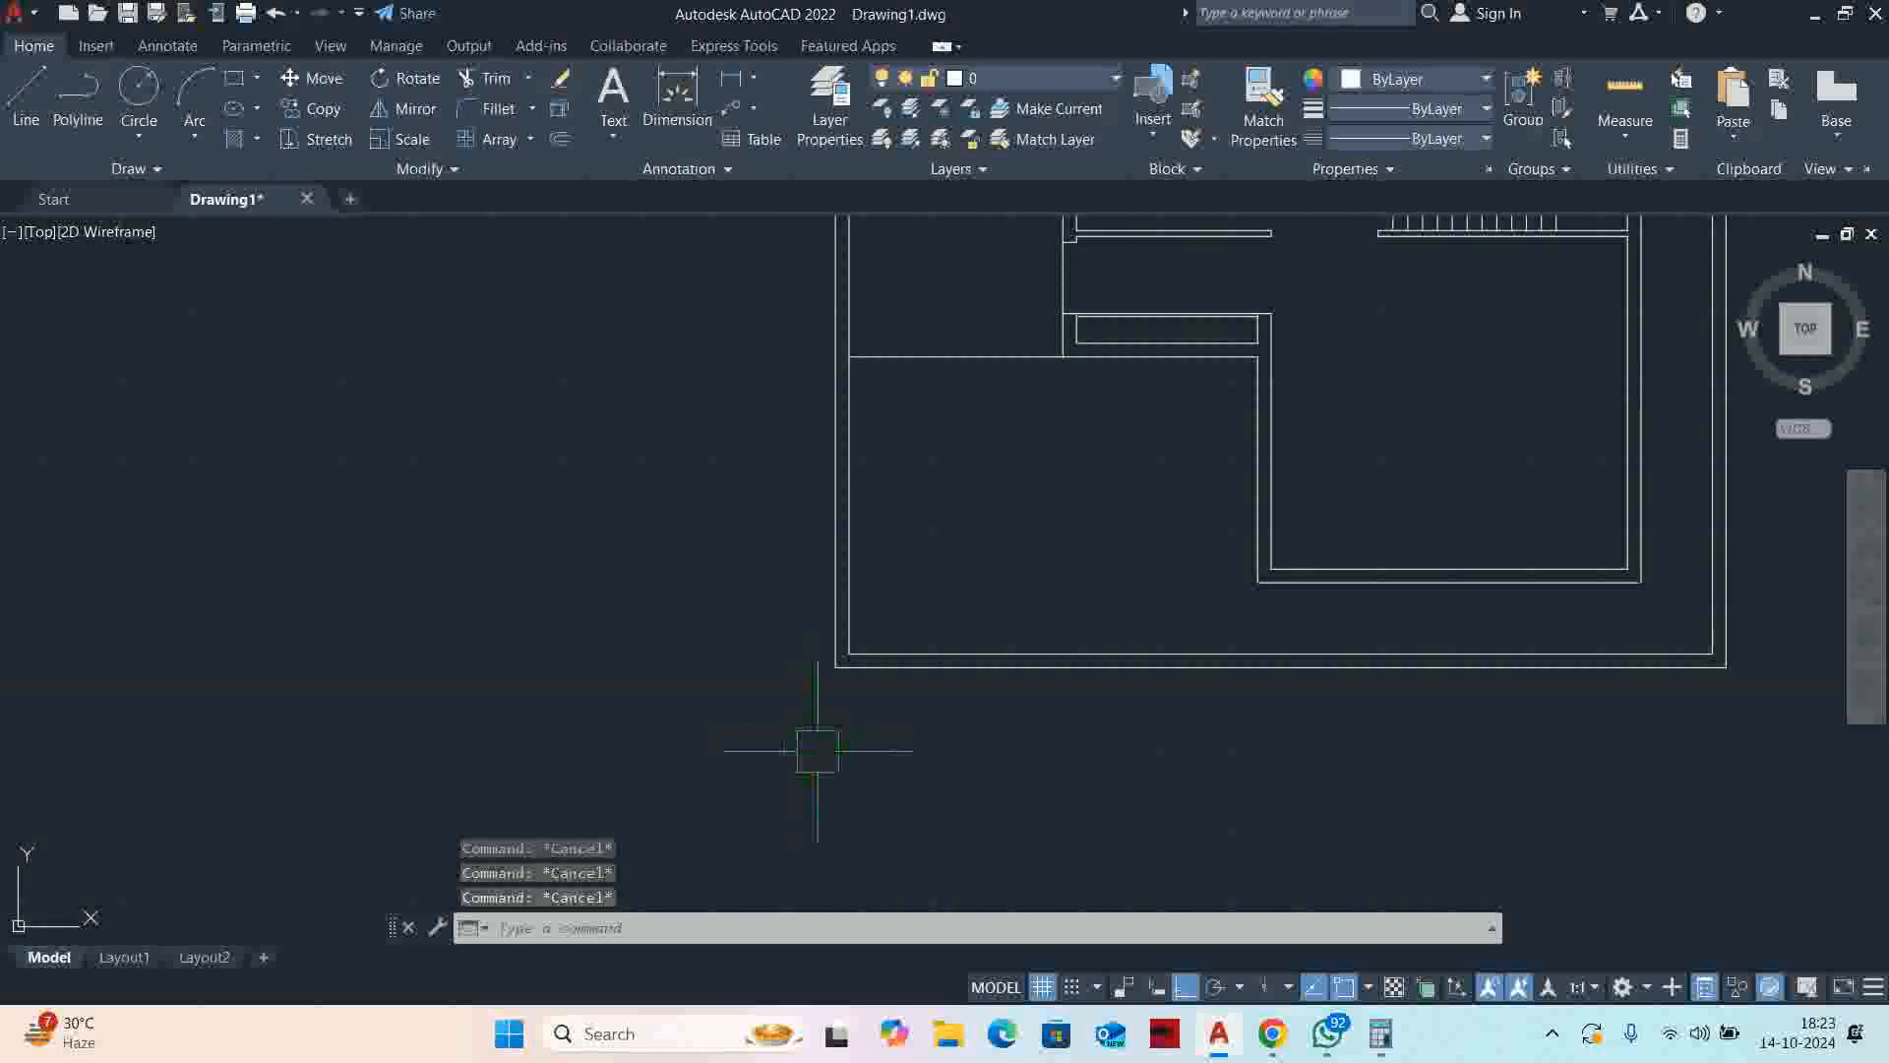
scroll(892, 652, up, 4)
click(880, 658)
key(Escape)
text(ex)
key(Return)
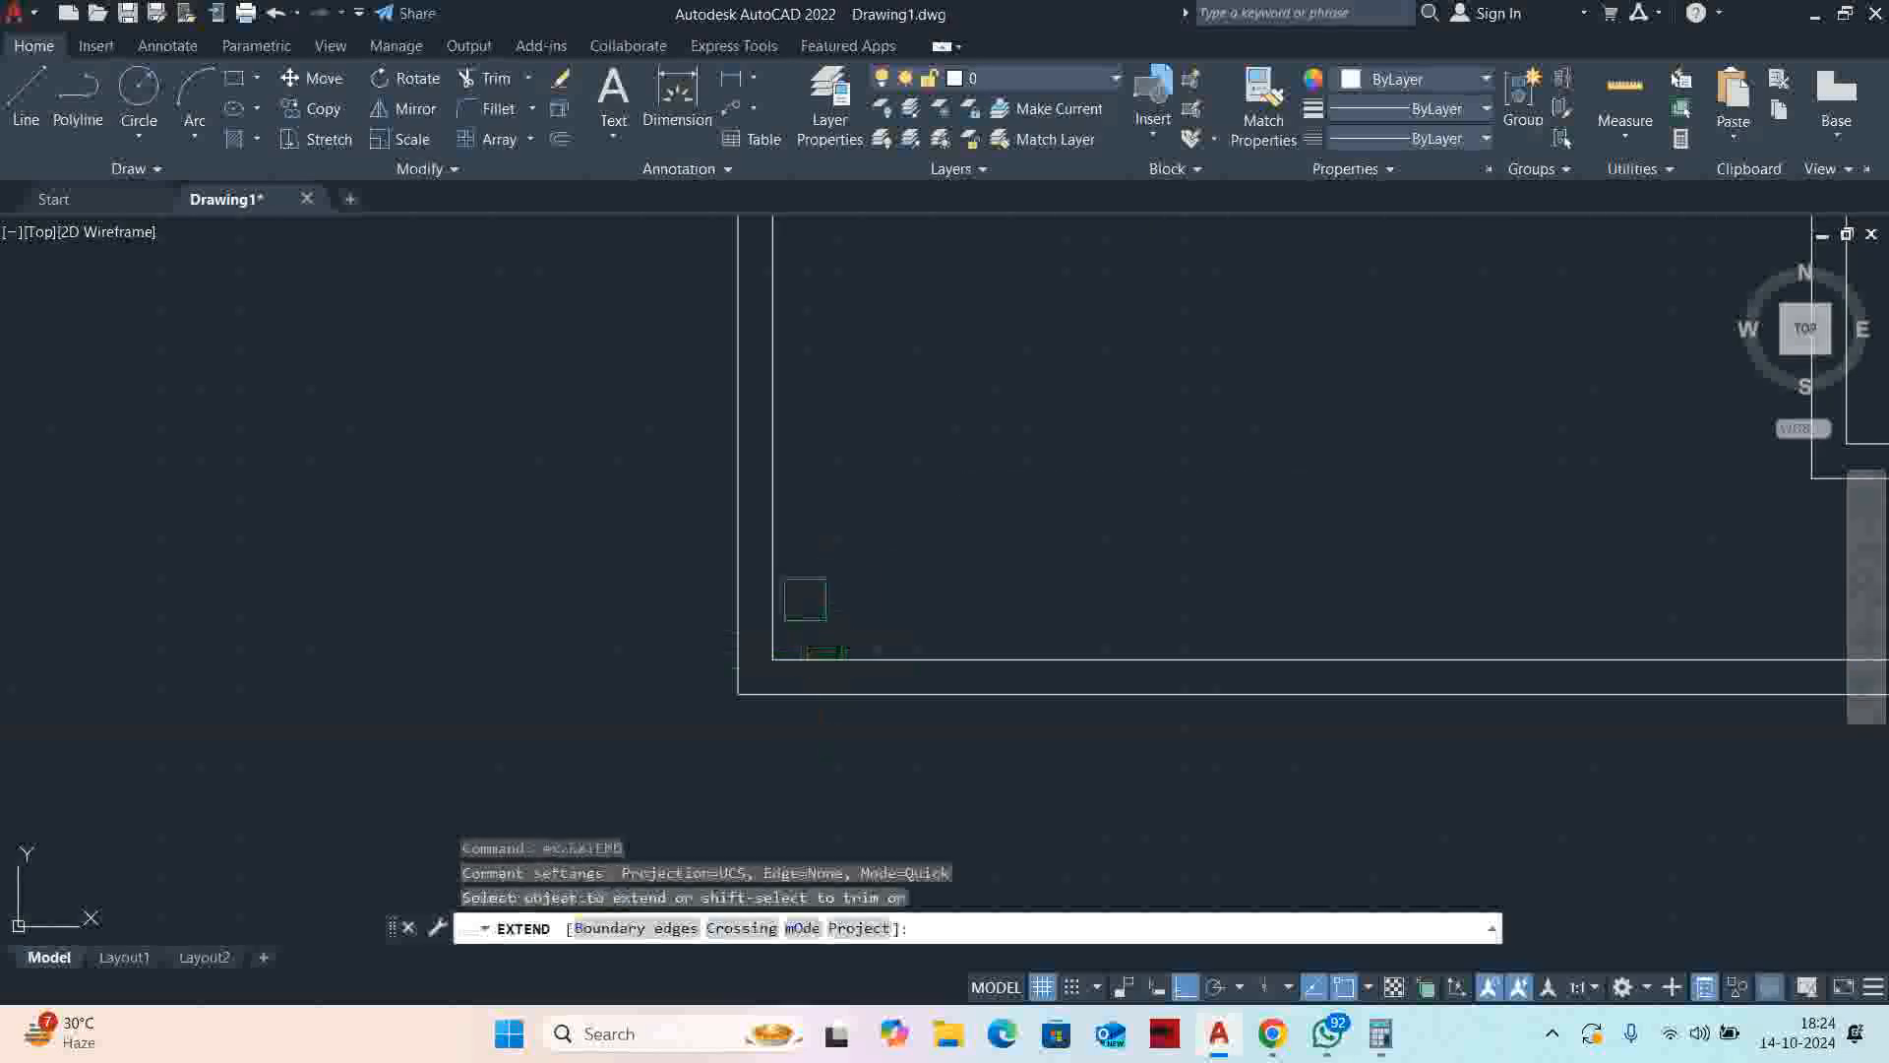
click(782, 599)
key(Return)
scroll(816, 594, down, 6)
middle_drag(895, 582, 984, 595)
key(Escape)
key(Escape)
scroll(1059, 610, up, 2)
key(Escape)
text(ex)
key(Escape)
key(Escape)
key(Escape)
text(o)
key(Return)
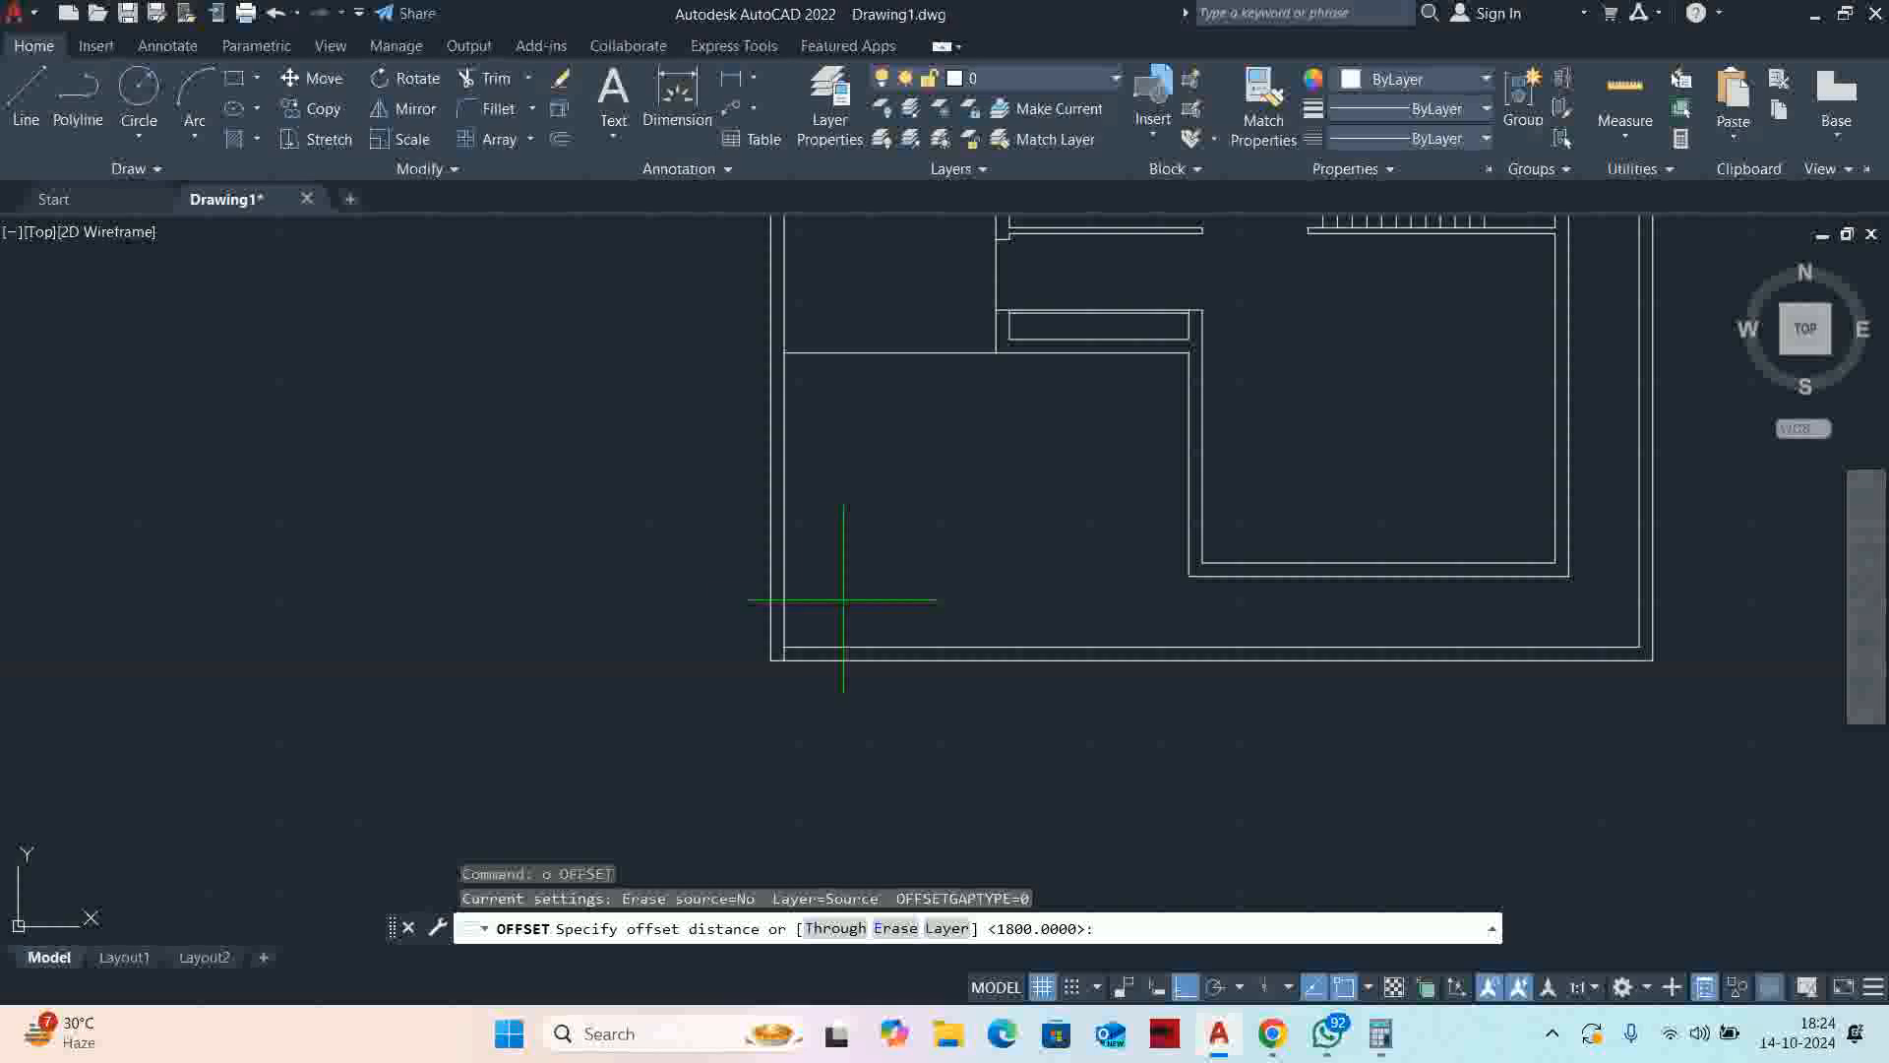
key(Escape)
key(Escape)
key(Escape)
key(Escape)
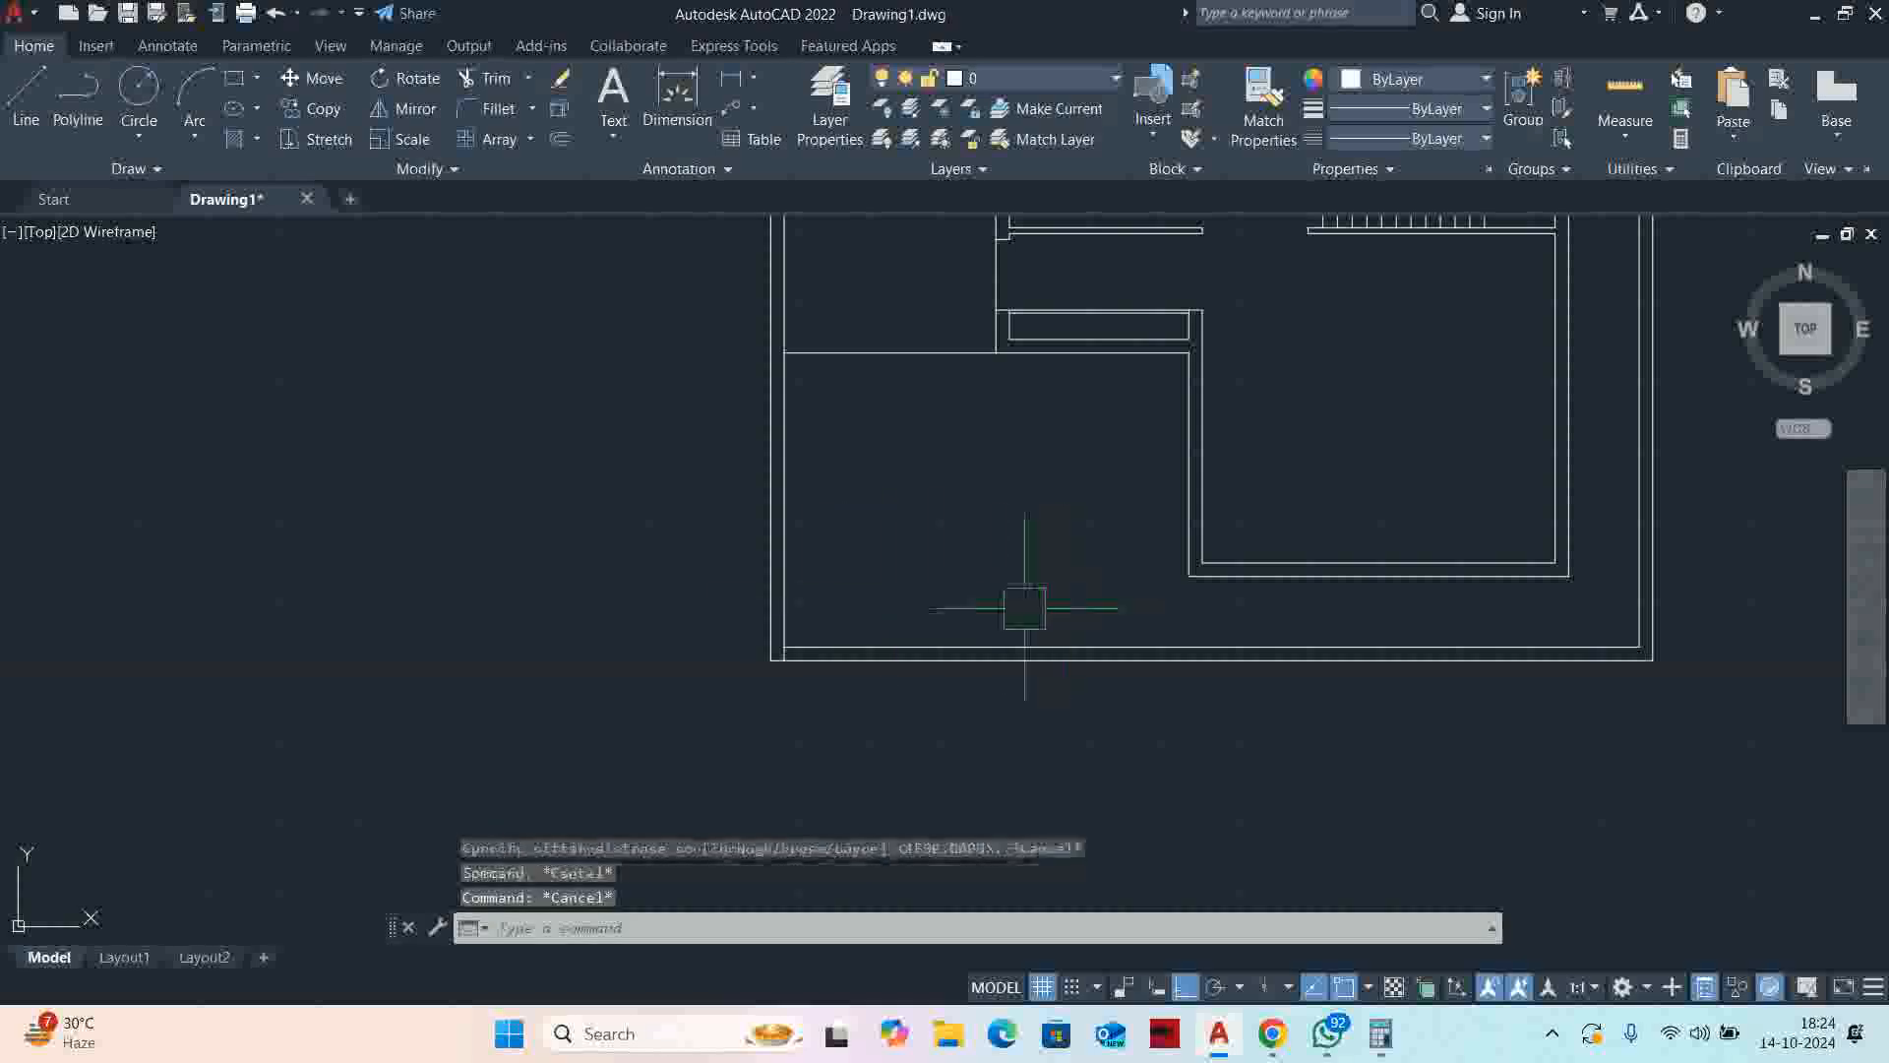
Offset the inner line of the left boundary wall 1200 to the right
text(o)
key(Return)
text(1)
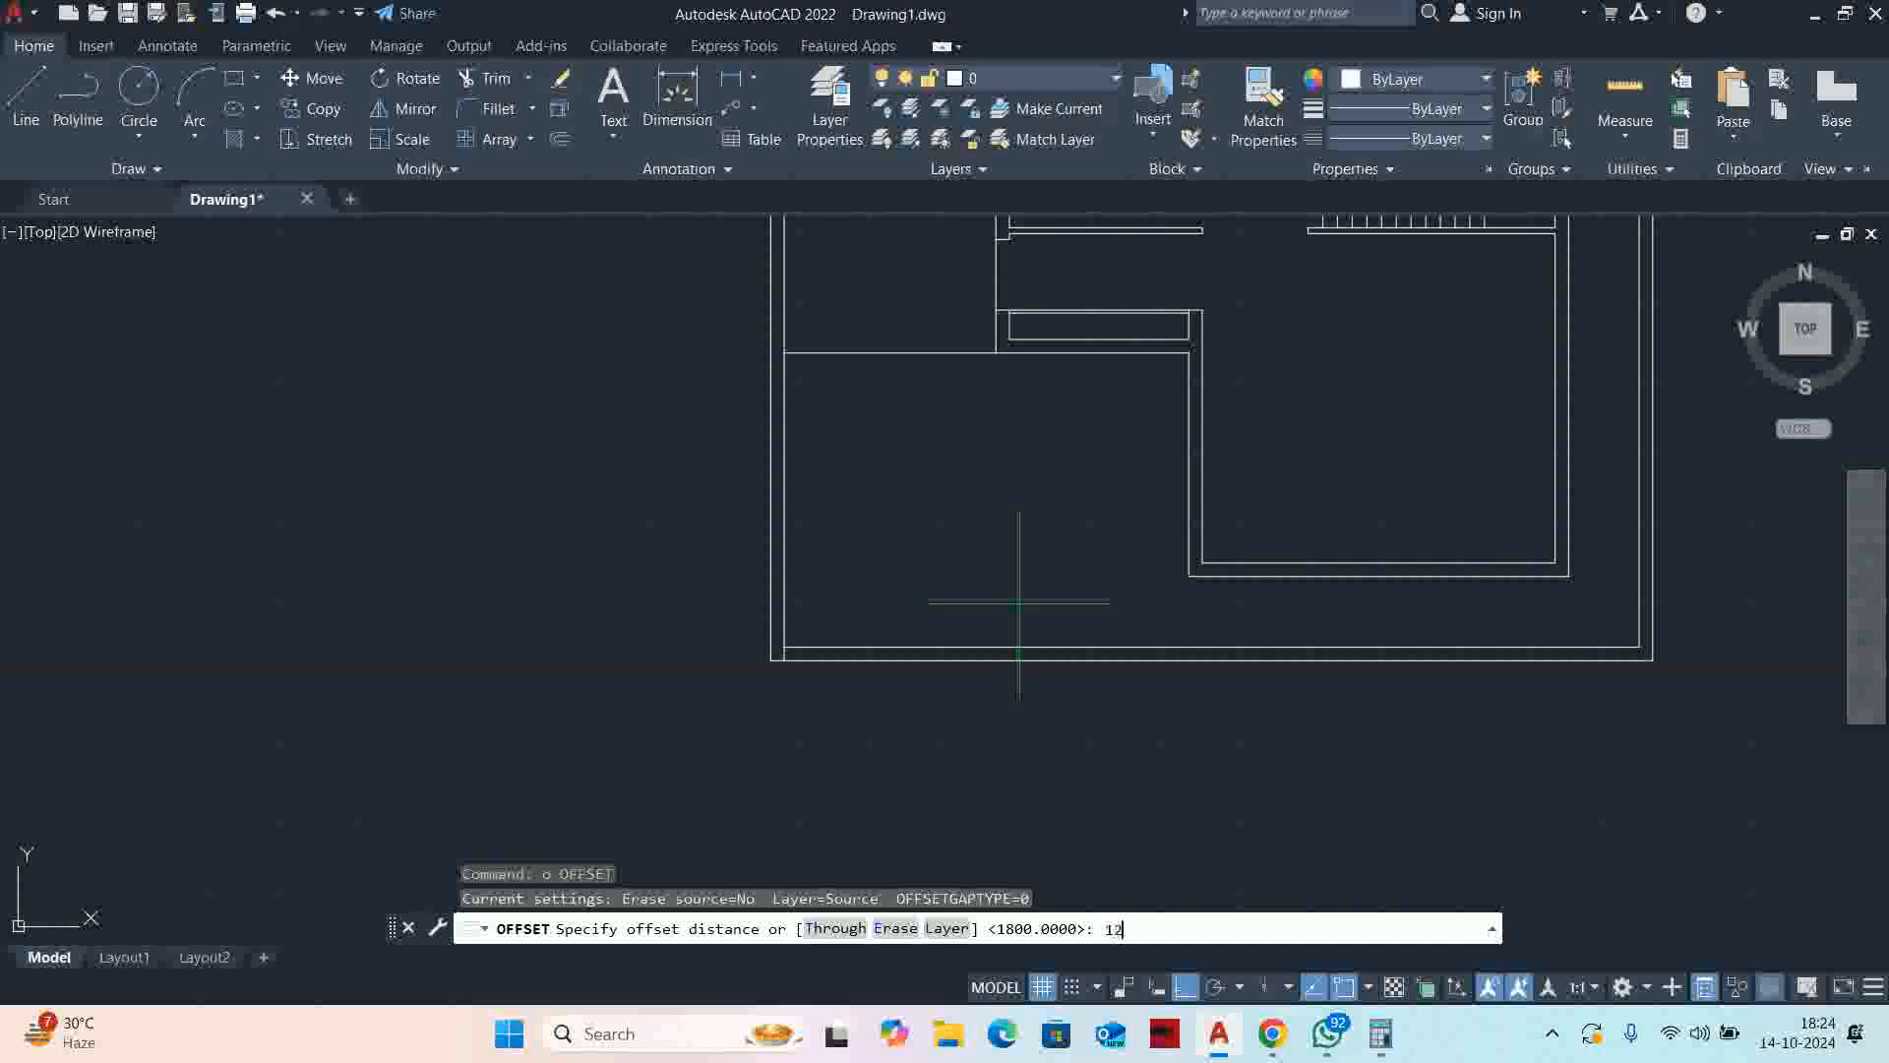
text(200)
key(Return)
scroll(950, 610, up, 2)
click(728, 620)
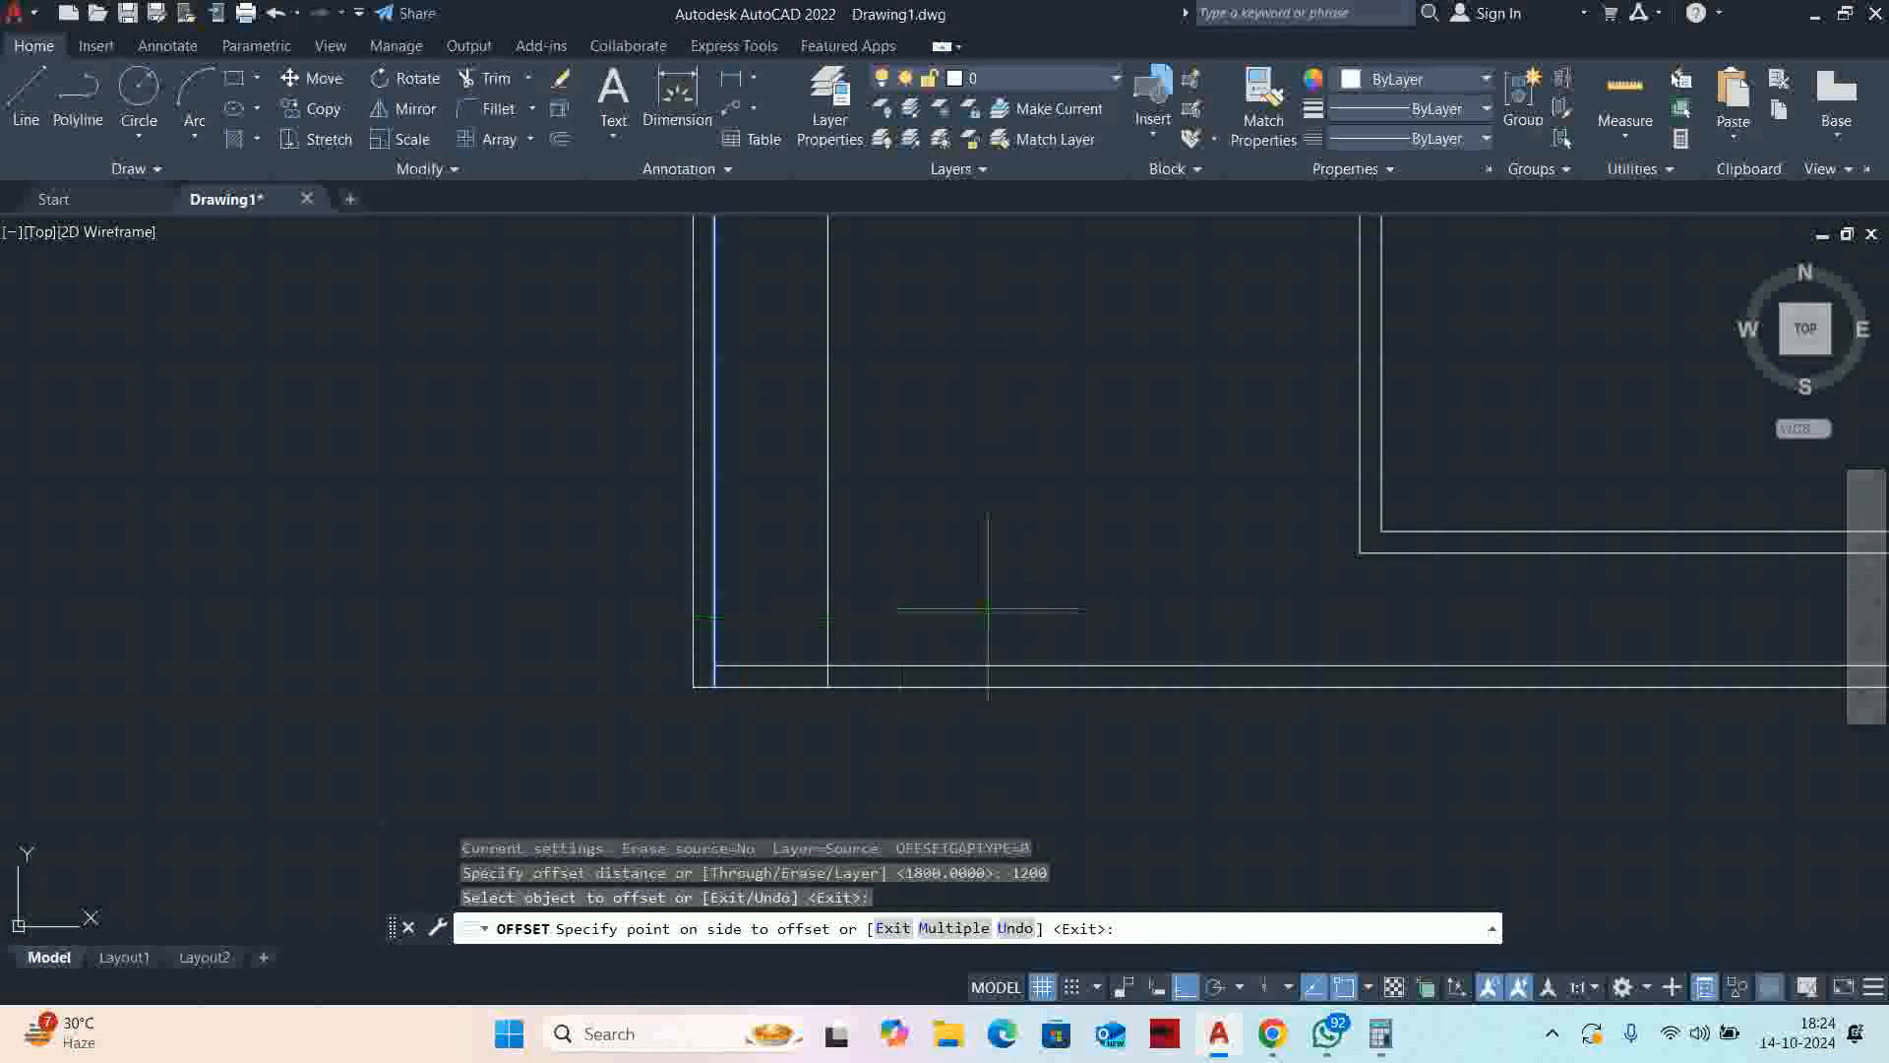
click(945, 612)
key(Escape)
key(Escape)
Offset the new vertical line beside the left boundary wall 100 to the right
key(Return)
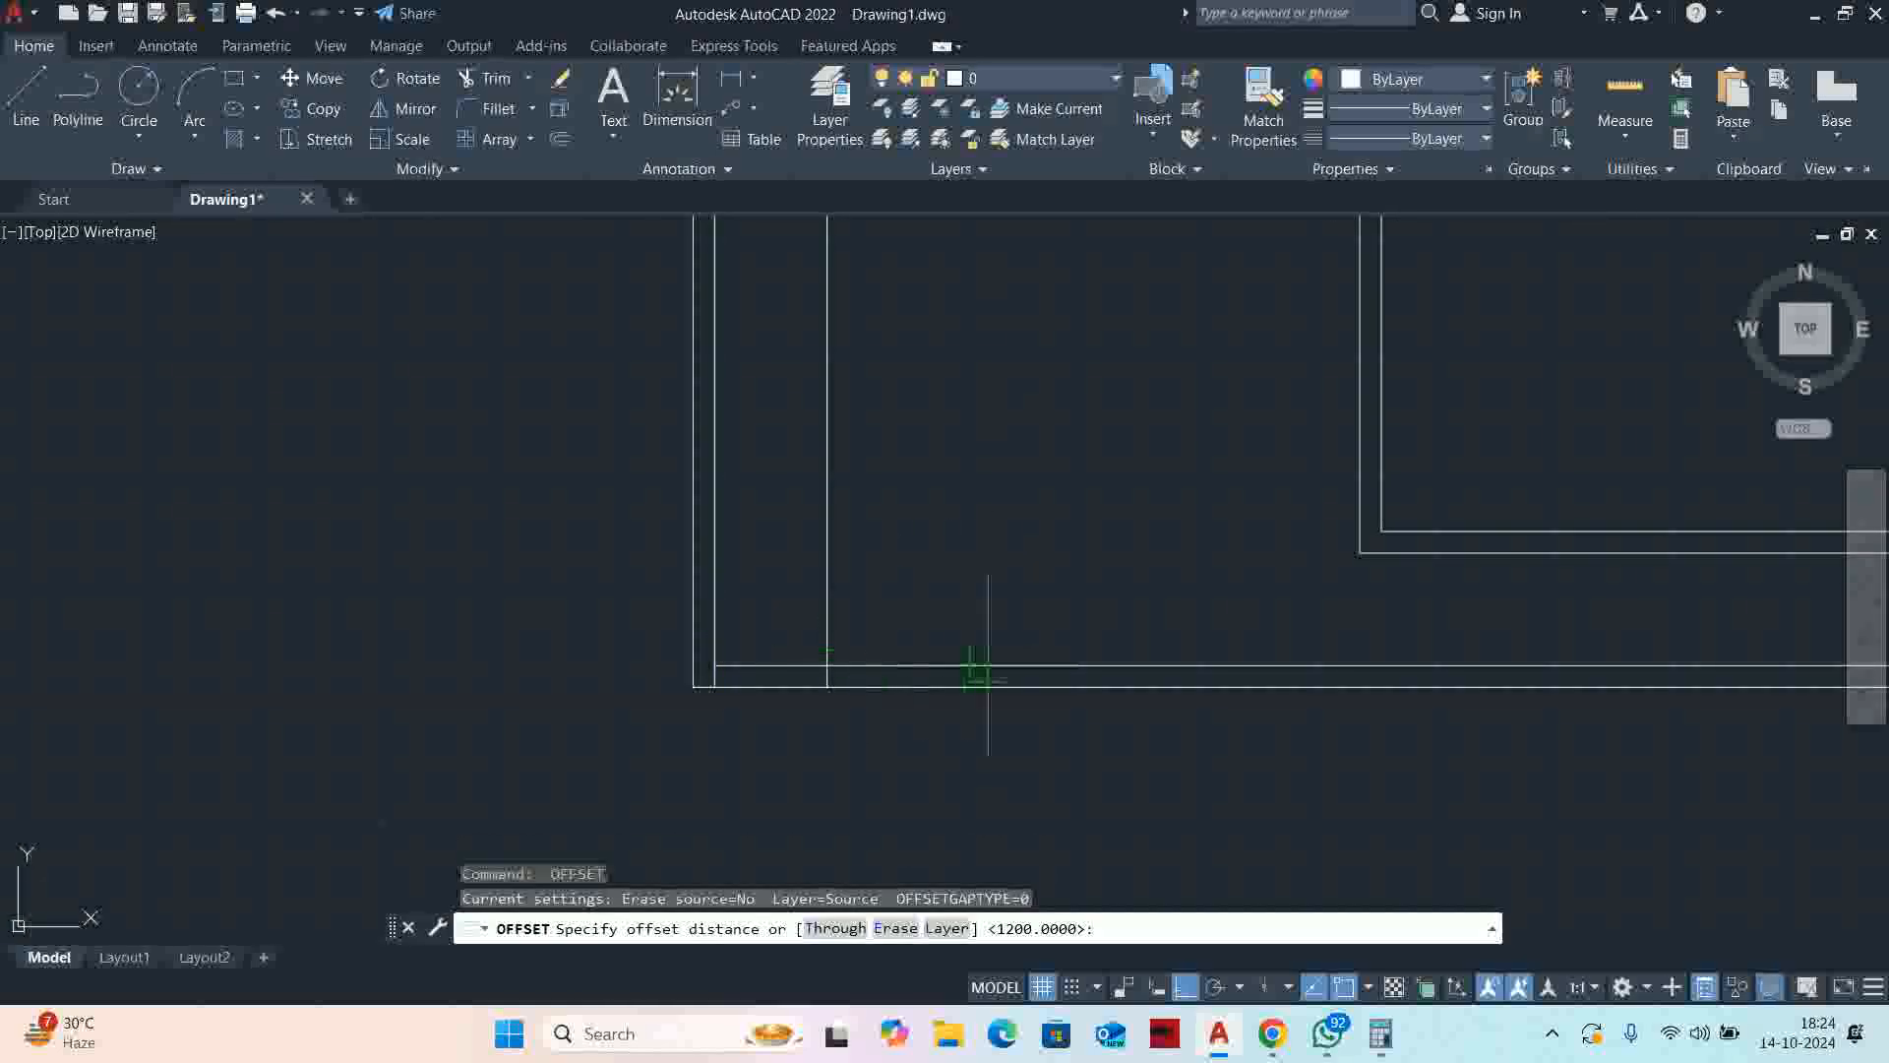
text(100)
key(Return)
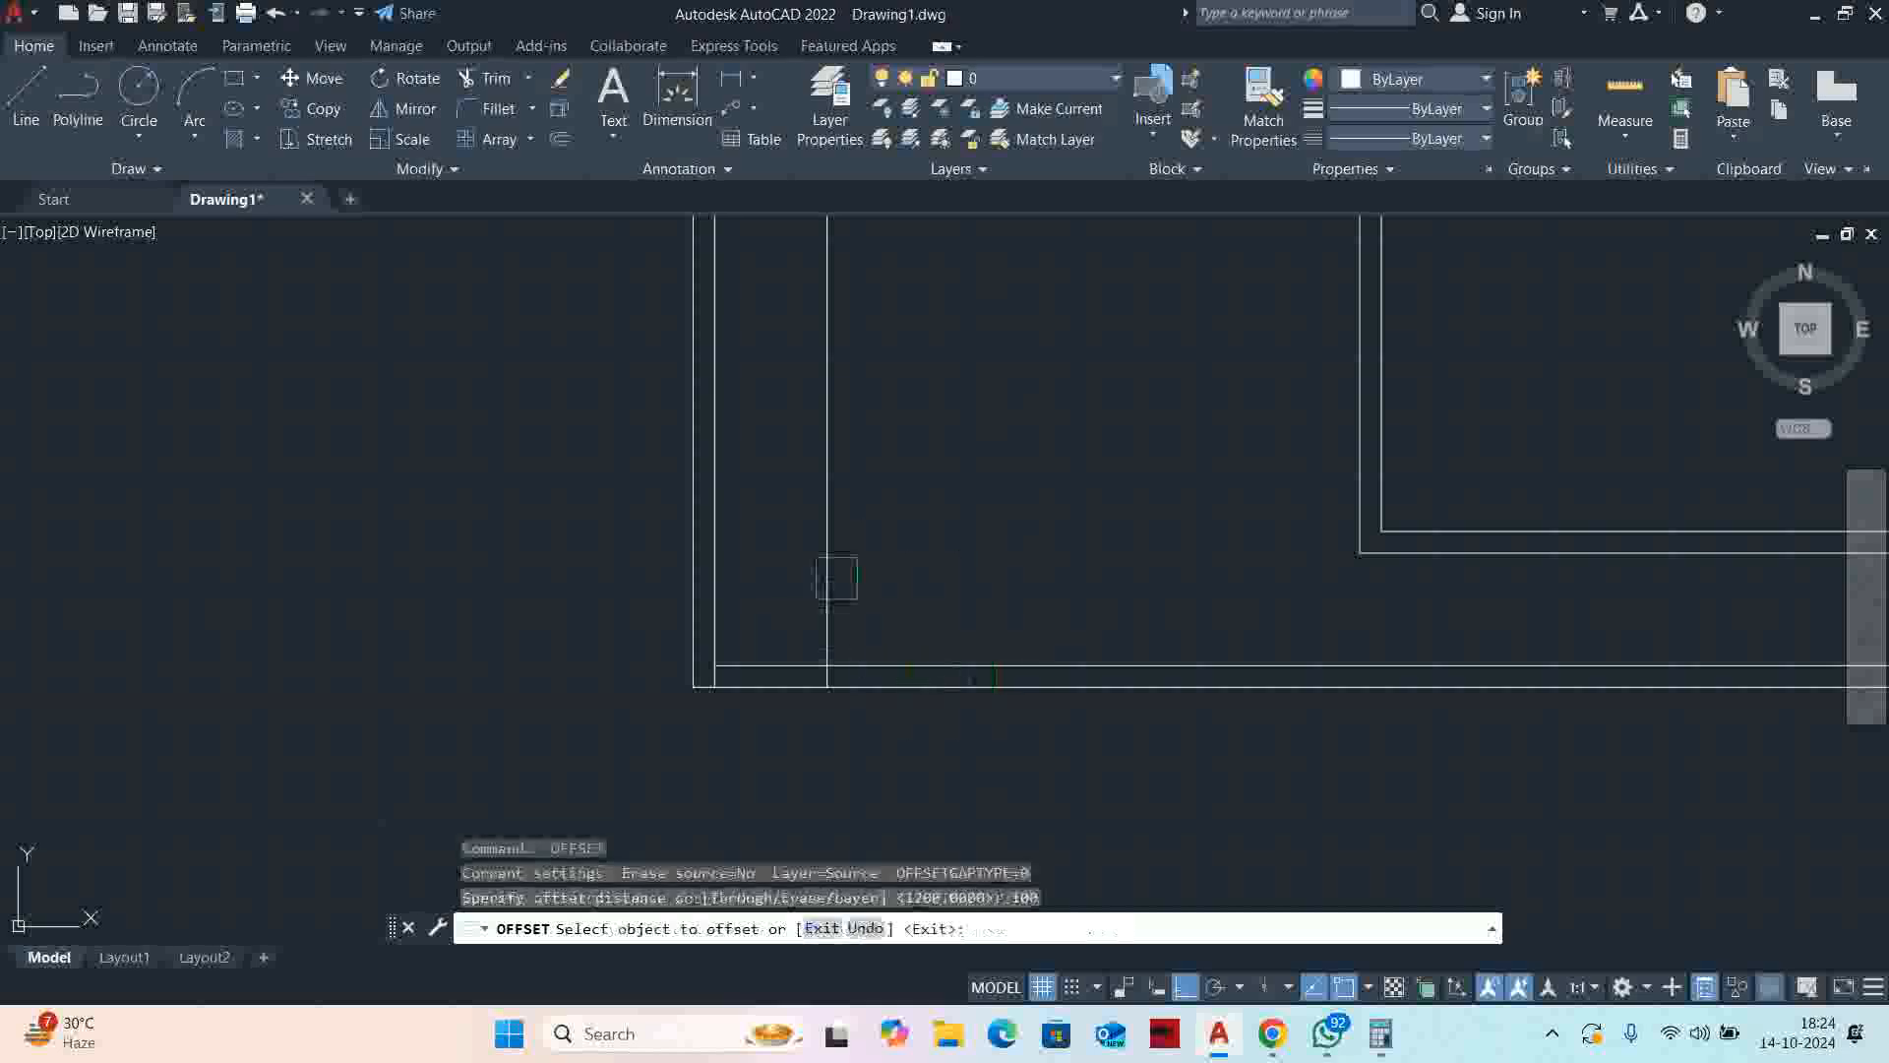
click(829, 596)
click(936, 624)
key(Escape)
key(Return)
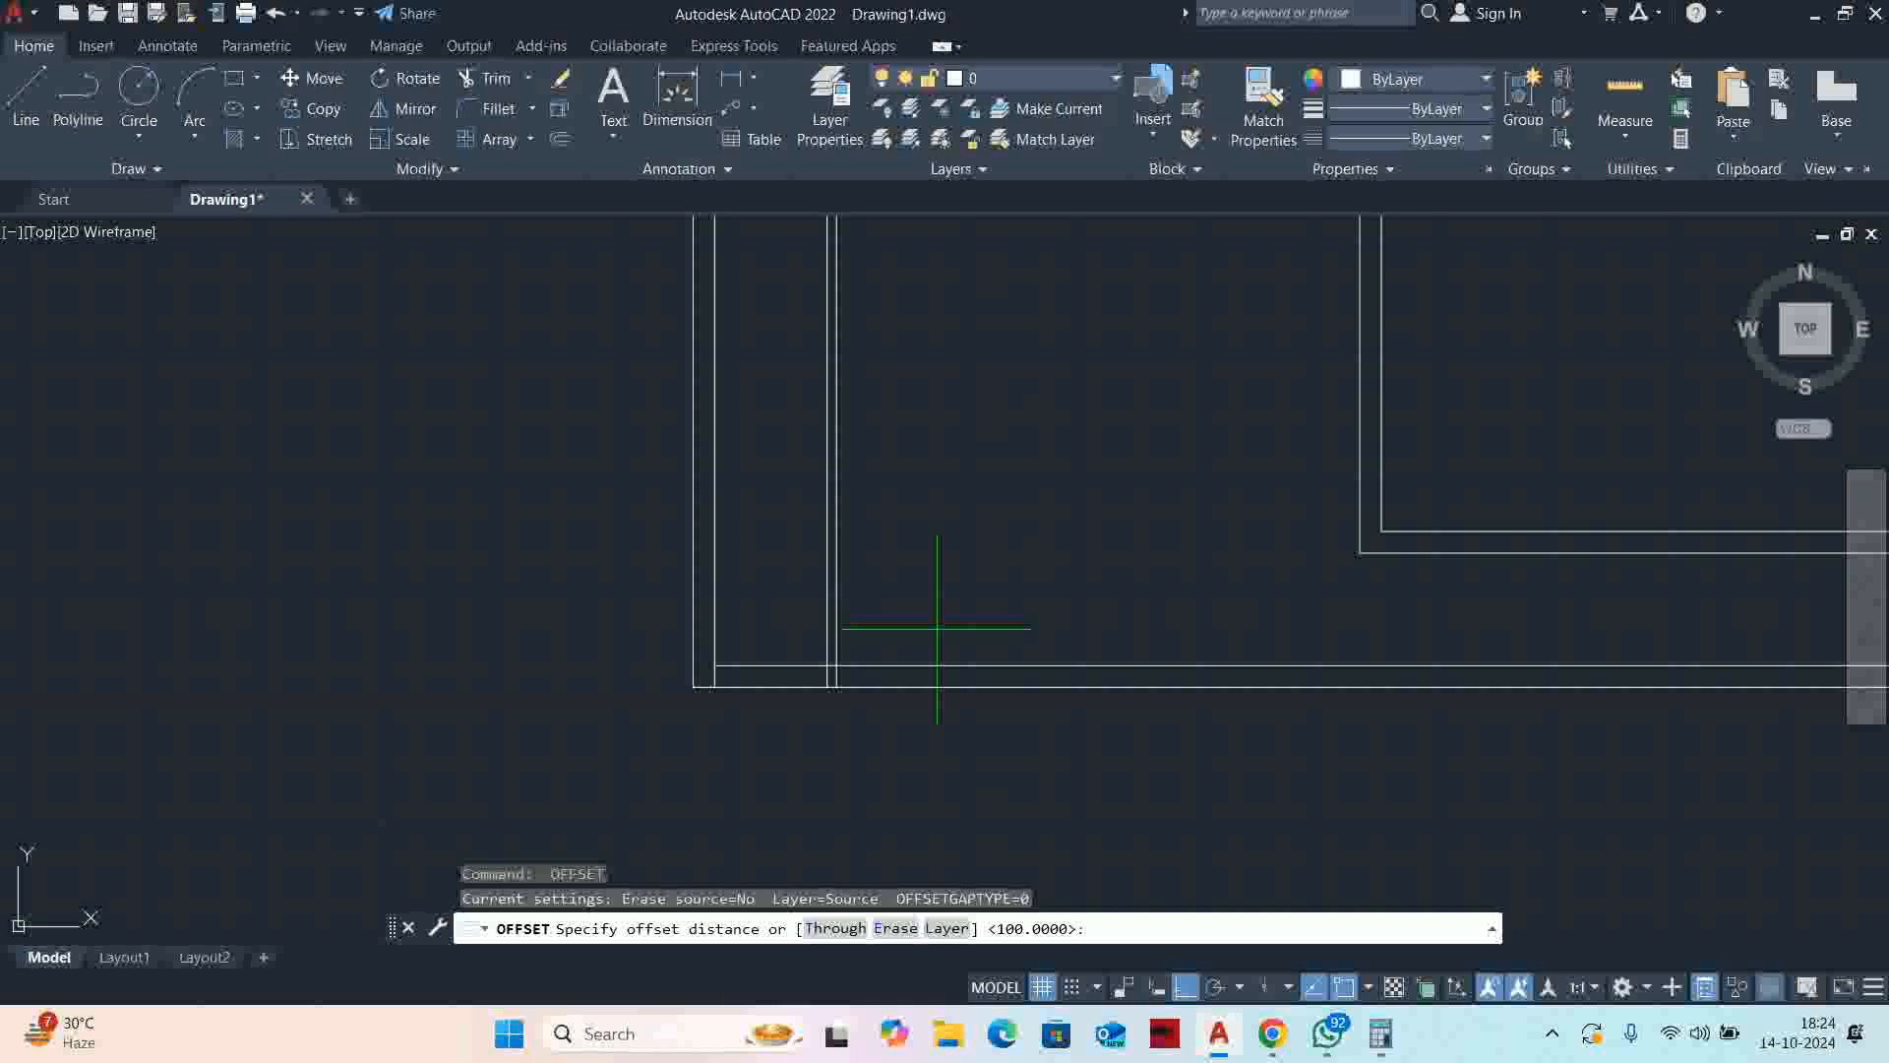
middle_drag(946, 595, 953, 618)
key(Escape)
key(Escape)
key(Escape)
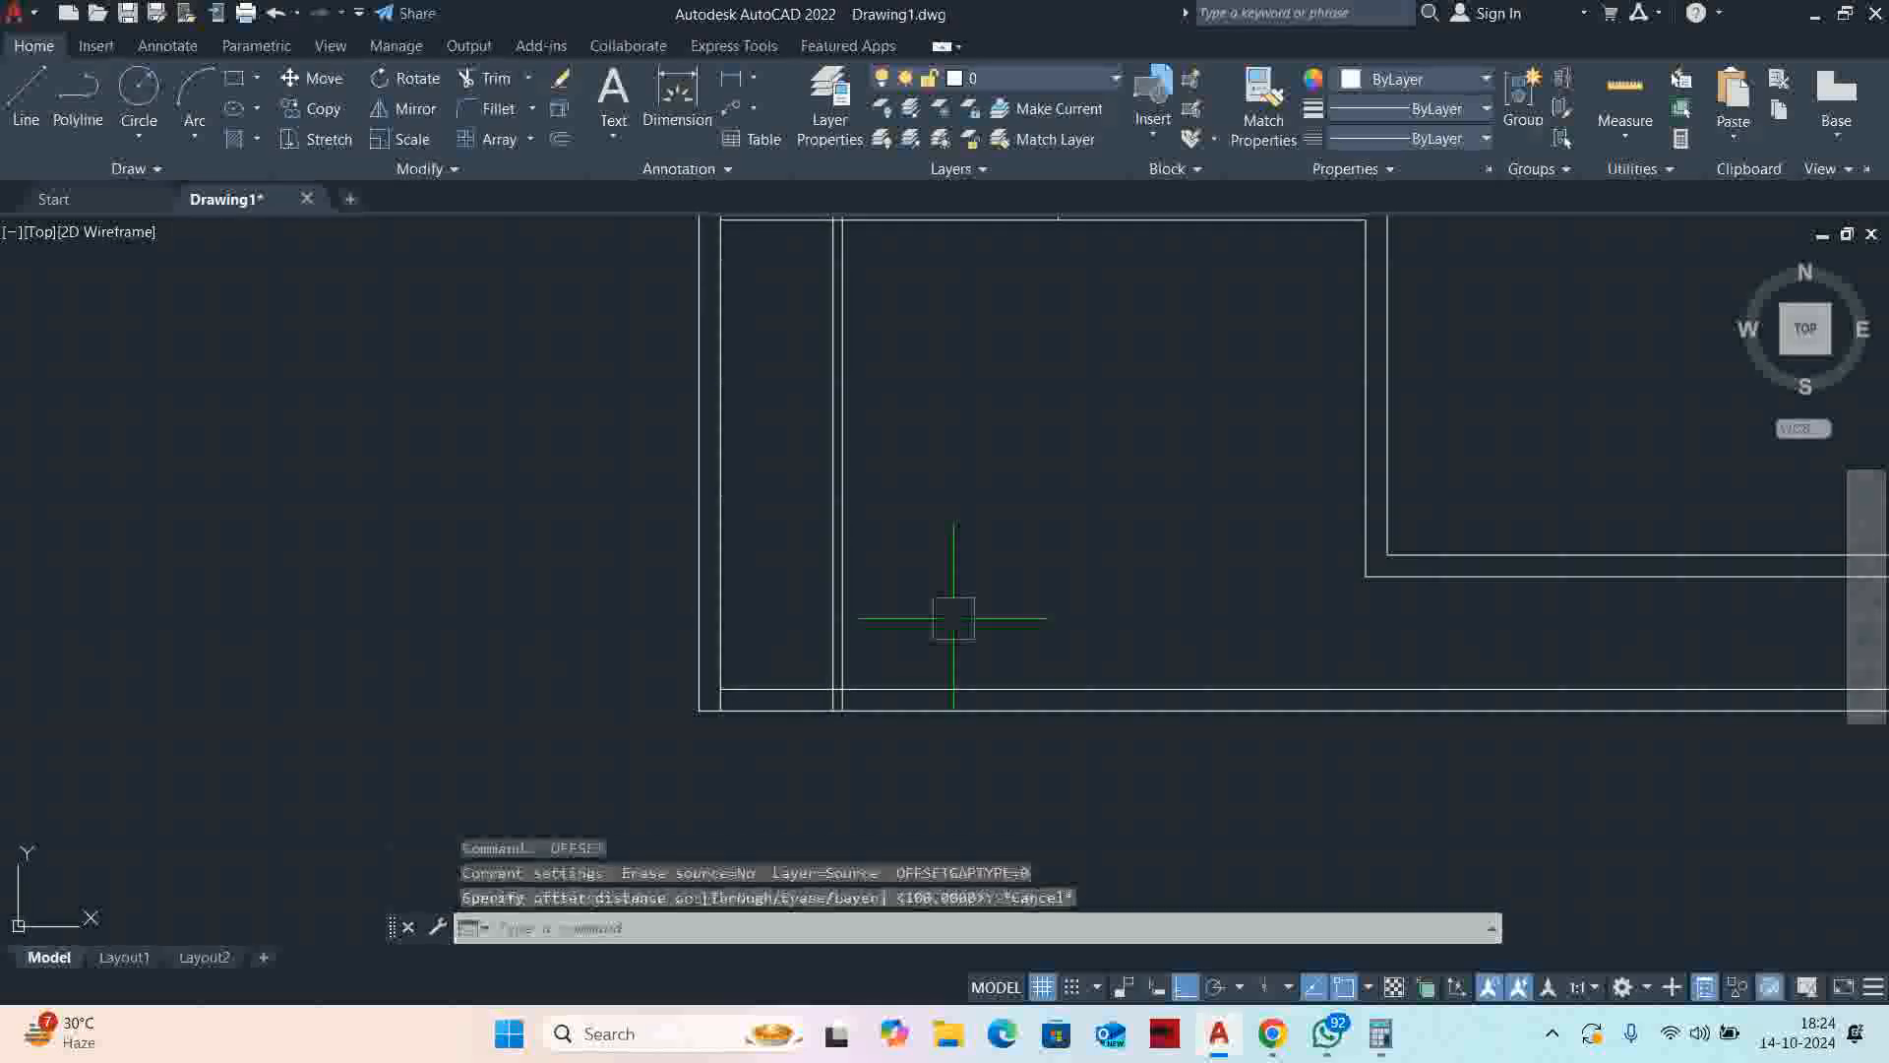
Trim the two vertical lines beside the left boundary wall just above the bottom boundary wall
text(tr)
key(space)
drag(898, 604, 797, 597)
key(space)
key(Escape)
key(Escape)
Offset the short vertical line inside the bottom boundary wall 2000 to the right, twice in succession
scroll(859, 694, up, 4)
middle_drag(859, 695, 638, 548)
text(o)
key(space)
scroll(755, 588, down, 4)
text(2000)
key(space)
scroll(698, 595, up, 6)
click(590, 529)
click(758, 506)
scroll(1309, 532, down, 2)
mouse_move(1334, 528)
middle_down()
mouse_move(974, 548)
mouse_move(942, 590)
middle_up()
click(965, 544)
click(1073, 549)
key(space)
key(Escape)
Erase the two leftover short vertical segments in the bottom boundary wall near its left corner
scroll(1014, 571, down, 4)
key(Escape)
key(Escape)
click(687, 517)
click(782, 624)
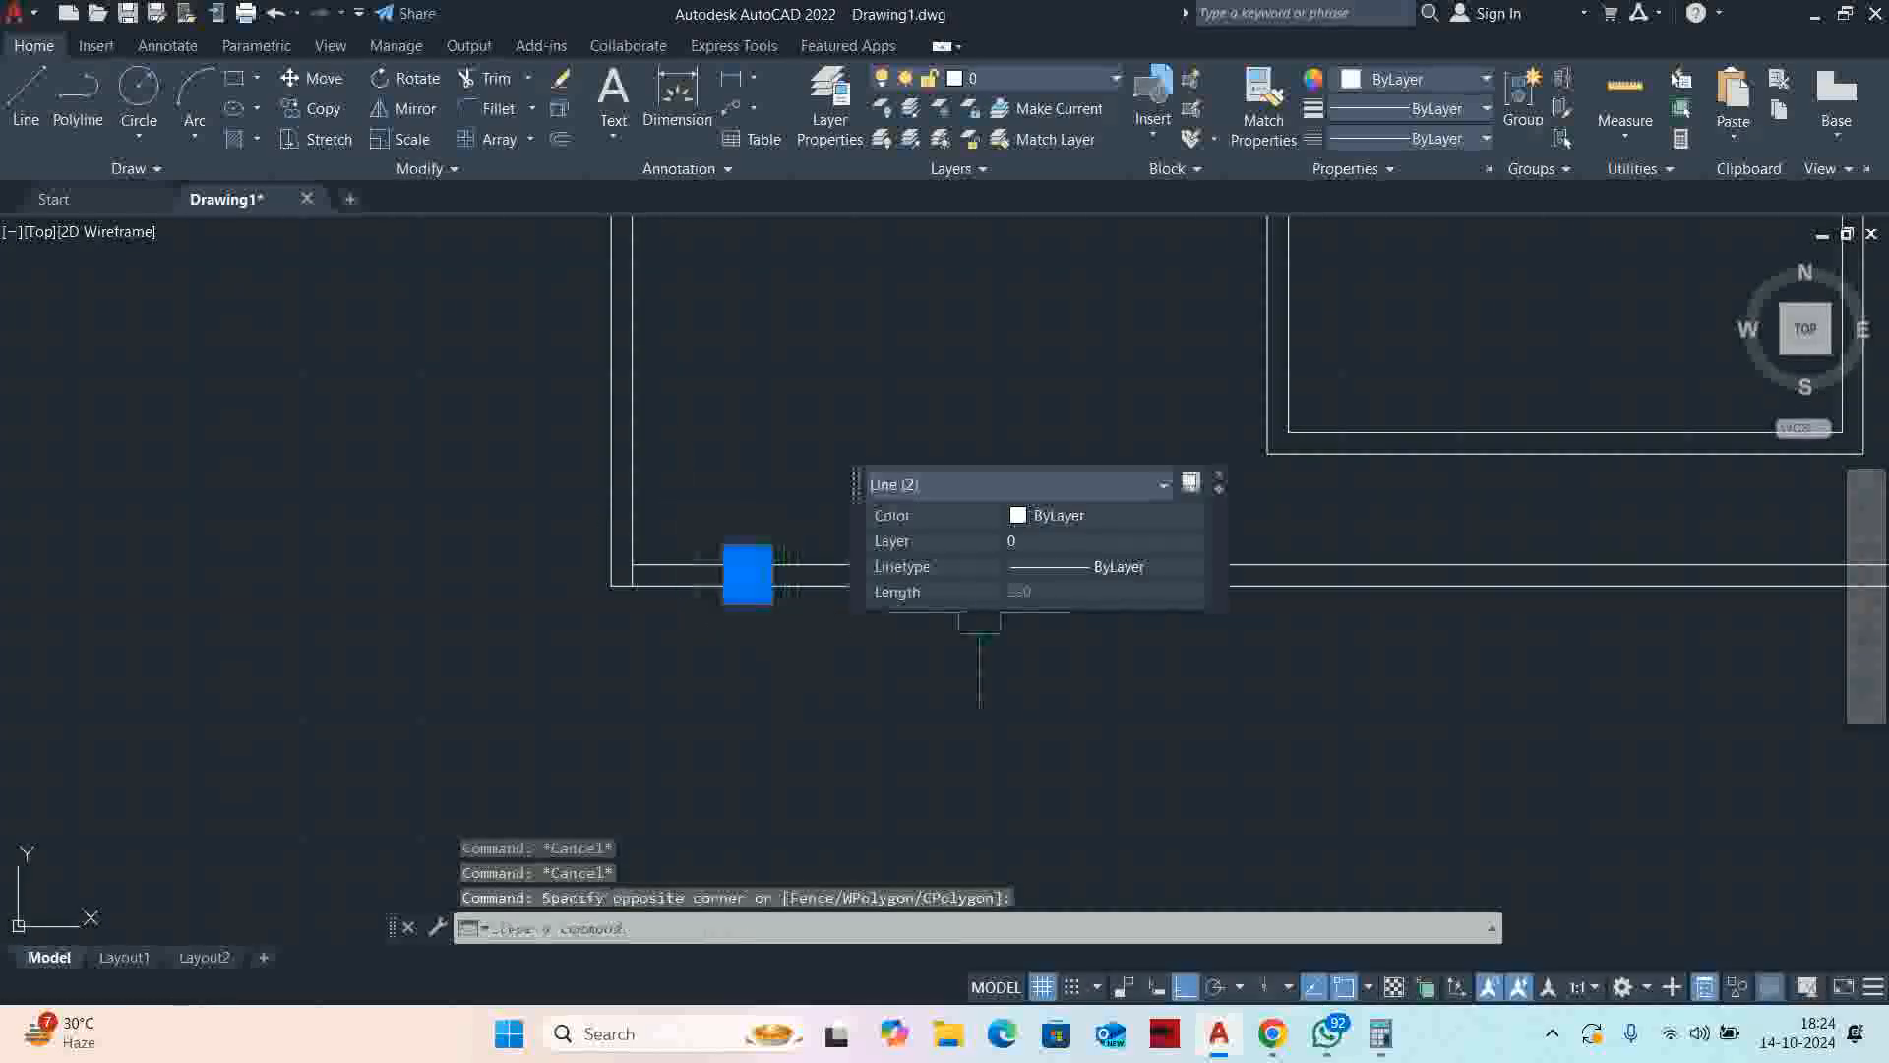
key(Delete)
Trim both lines of the bottom boundary wall between the left boundary wall and the offset end line to form the entrance opening
text(tr)
key(space)
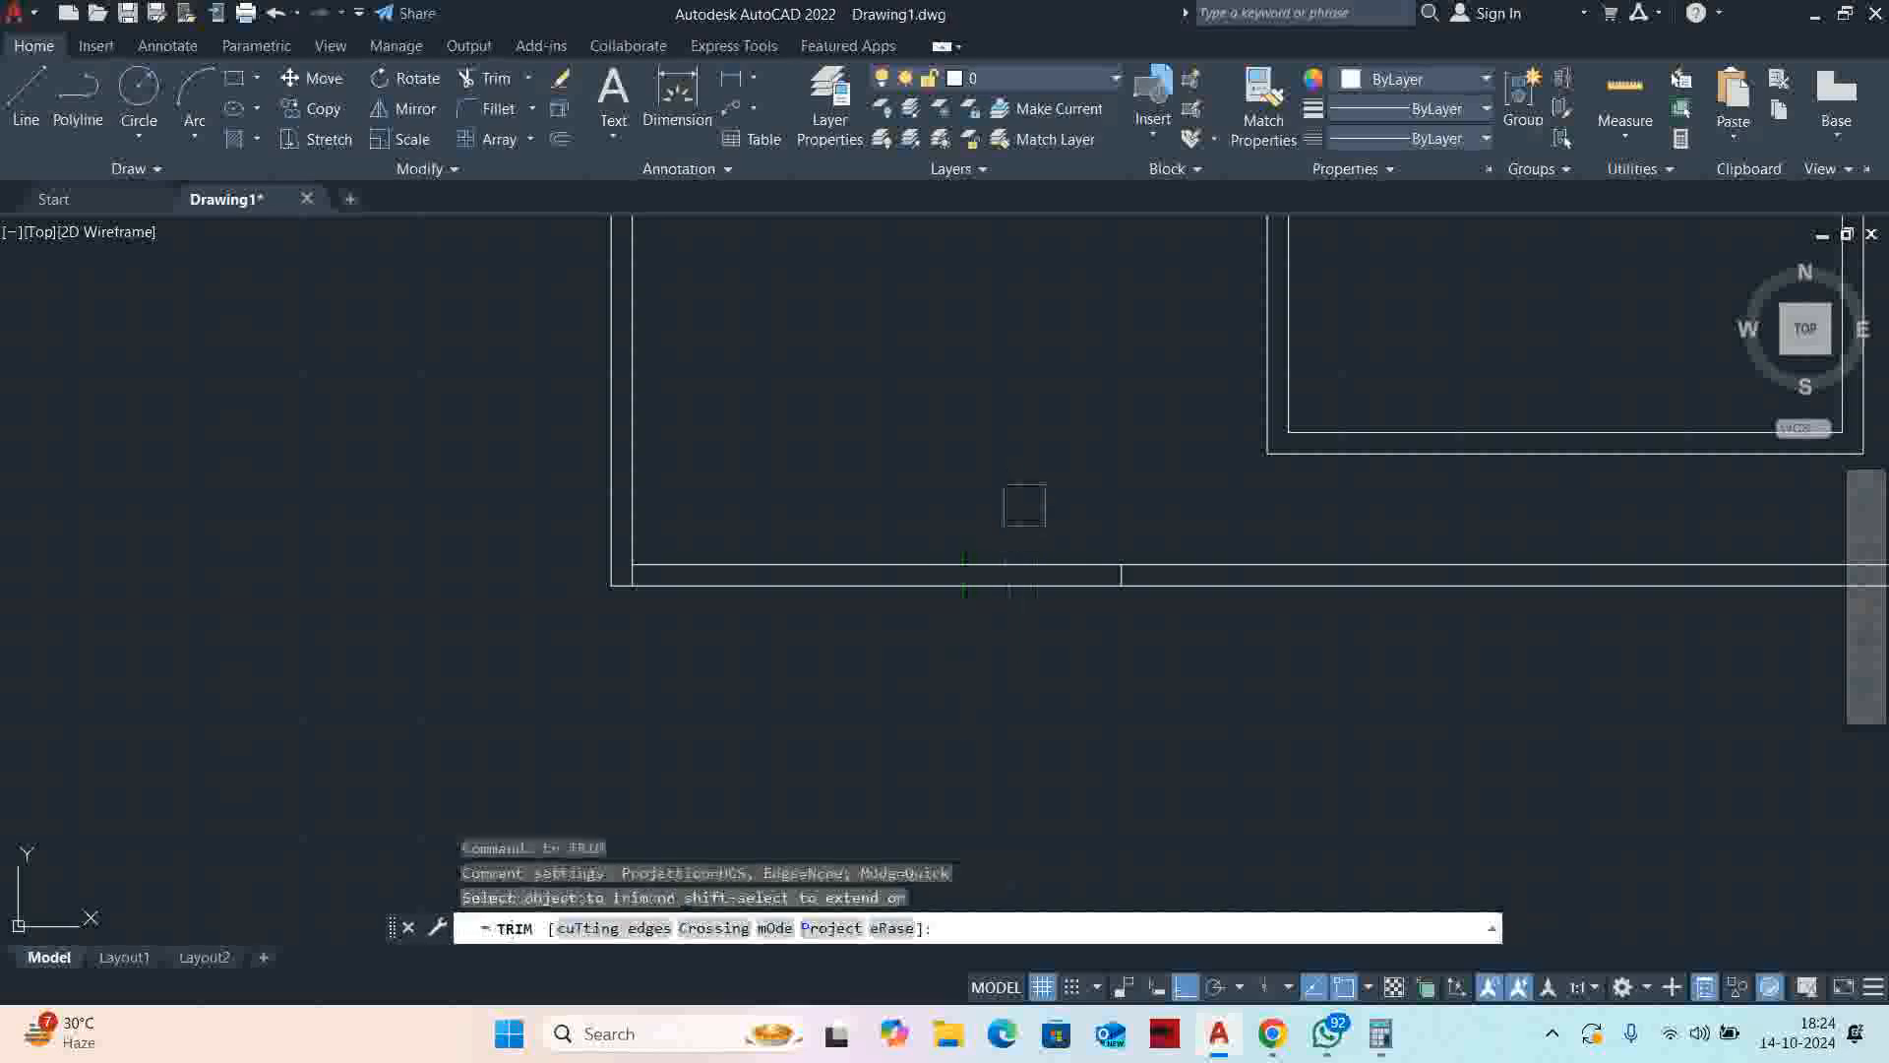
drag(1020, 473, 923, 736)
key(Escape)
scroll(952, 645, down, 3)
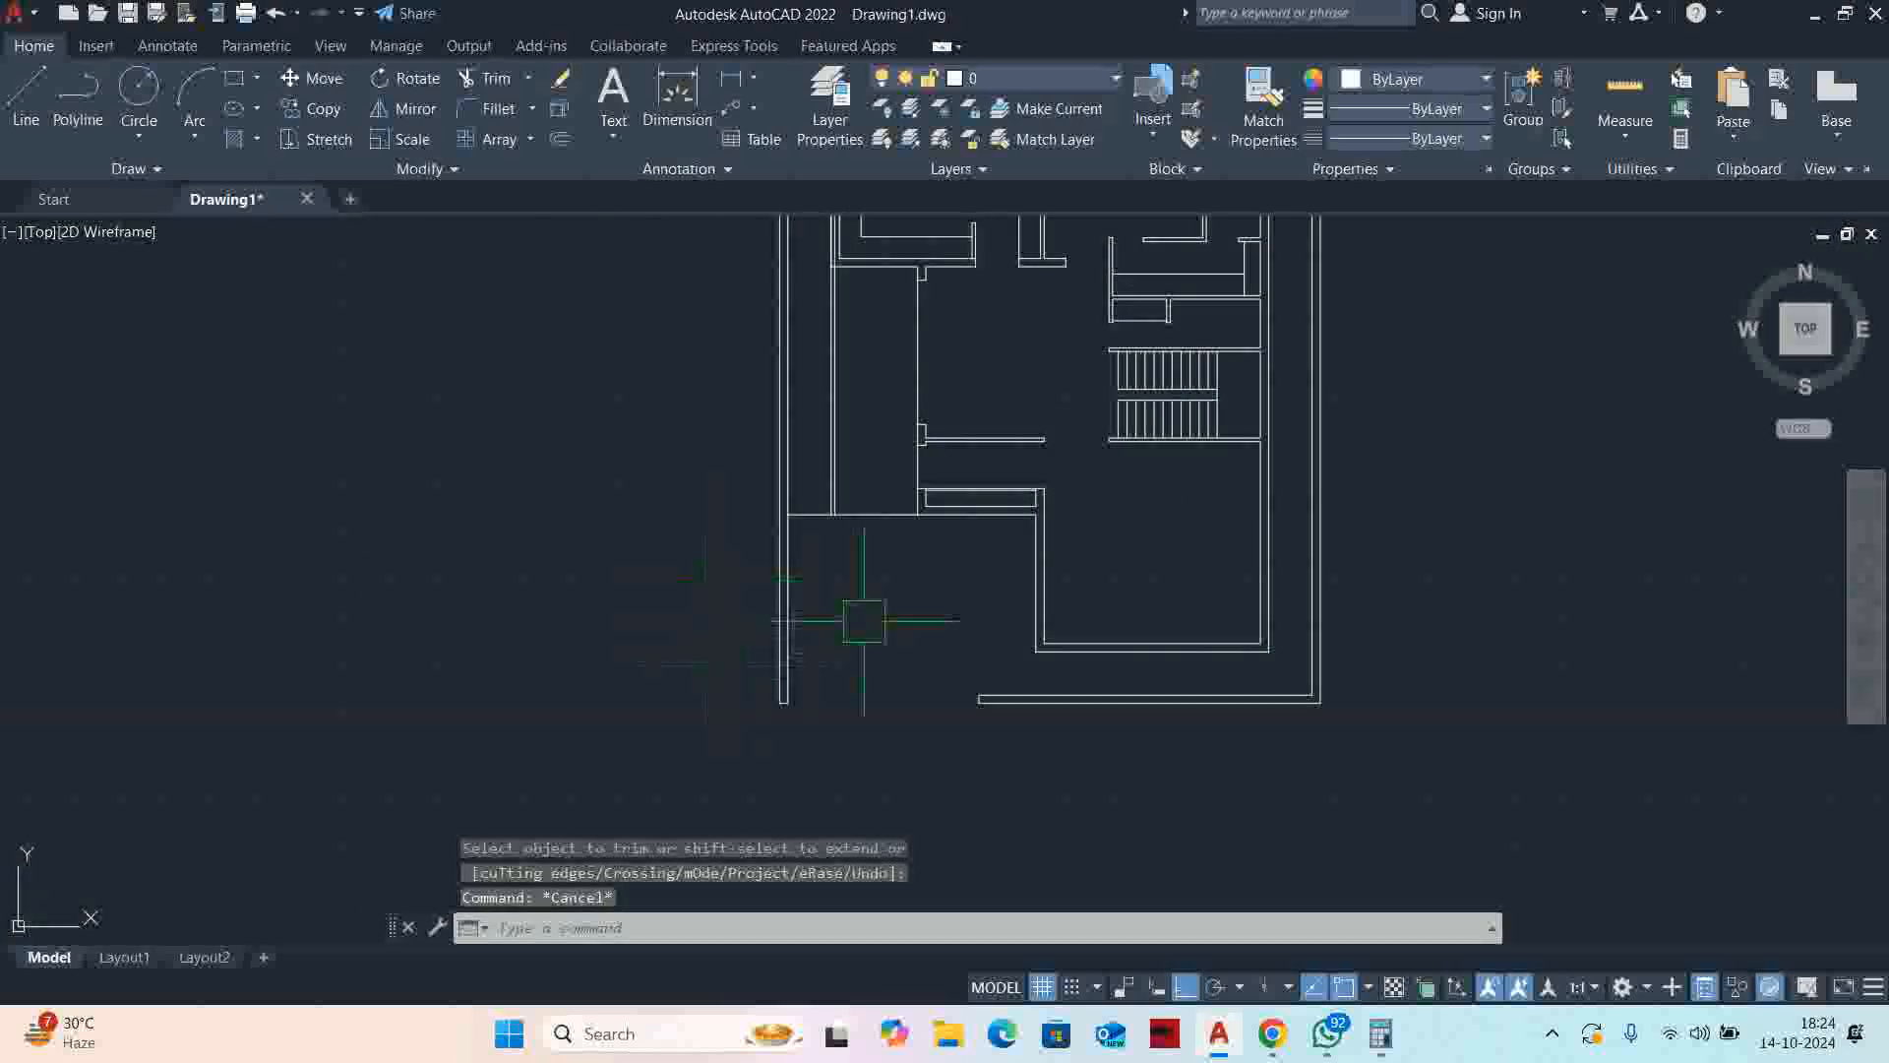
key(Escape)
key(Escape)
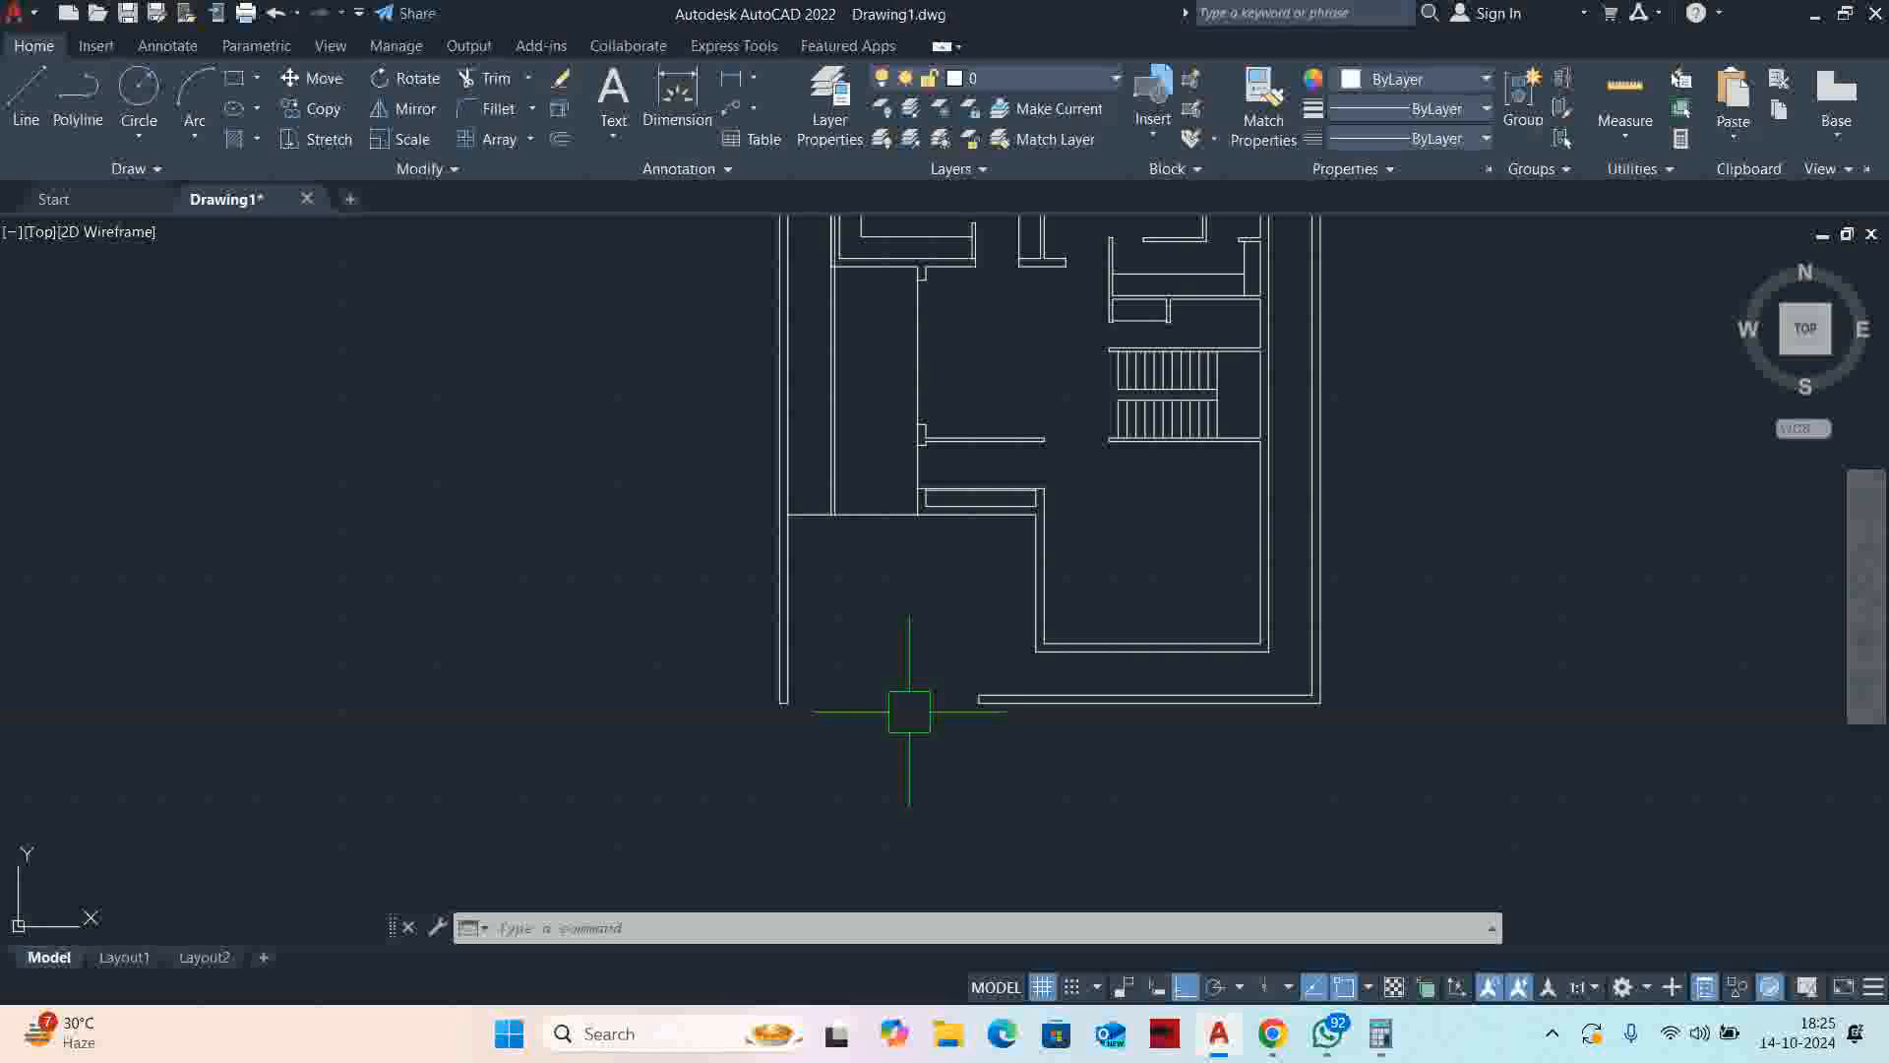
Erase the two remaining vertical offset lines running parallel to the left boundary wall from the top boundary wall downward
scroll(891, 767, down, 3)
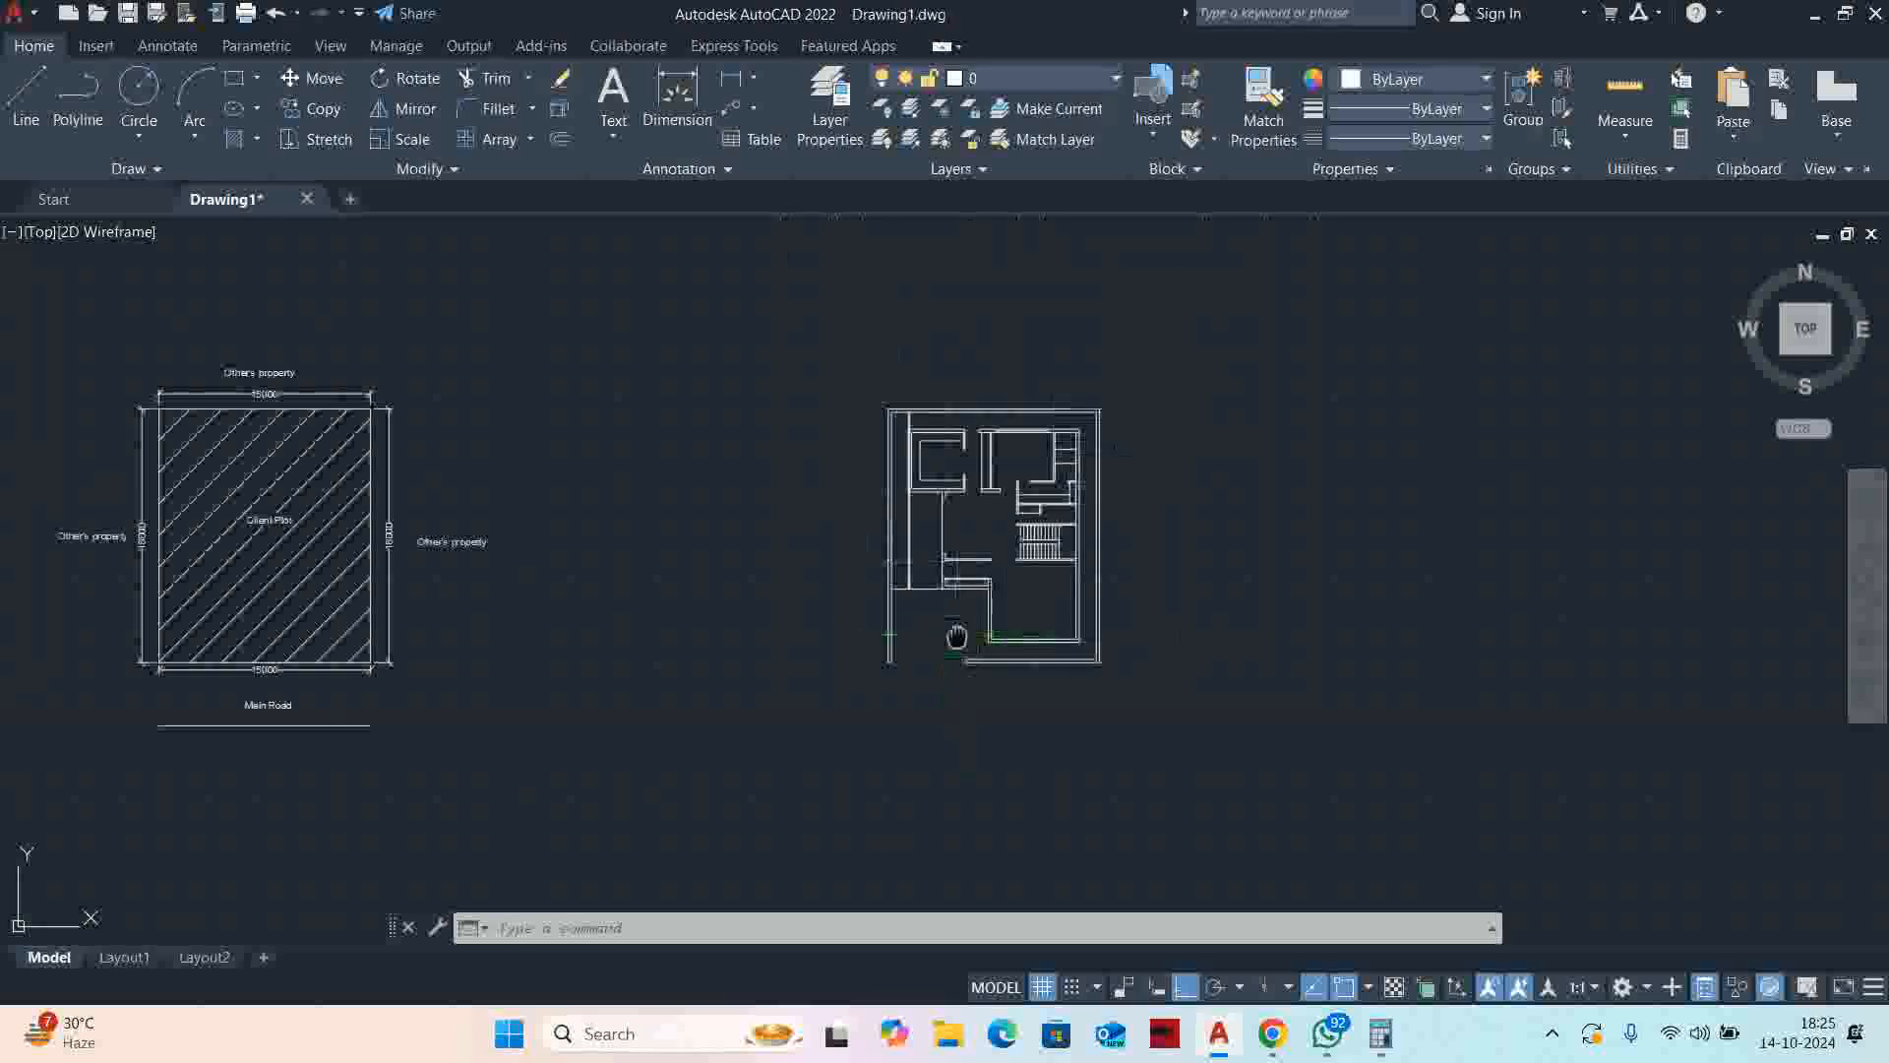
scroll(752, 514, up, 8)
scroll(738, 524, down, 2)
key(Escape)
key(Escape)
key(Escape)
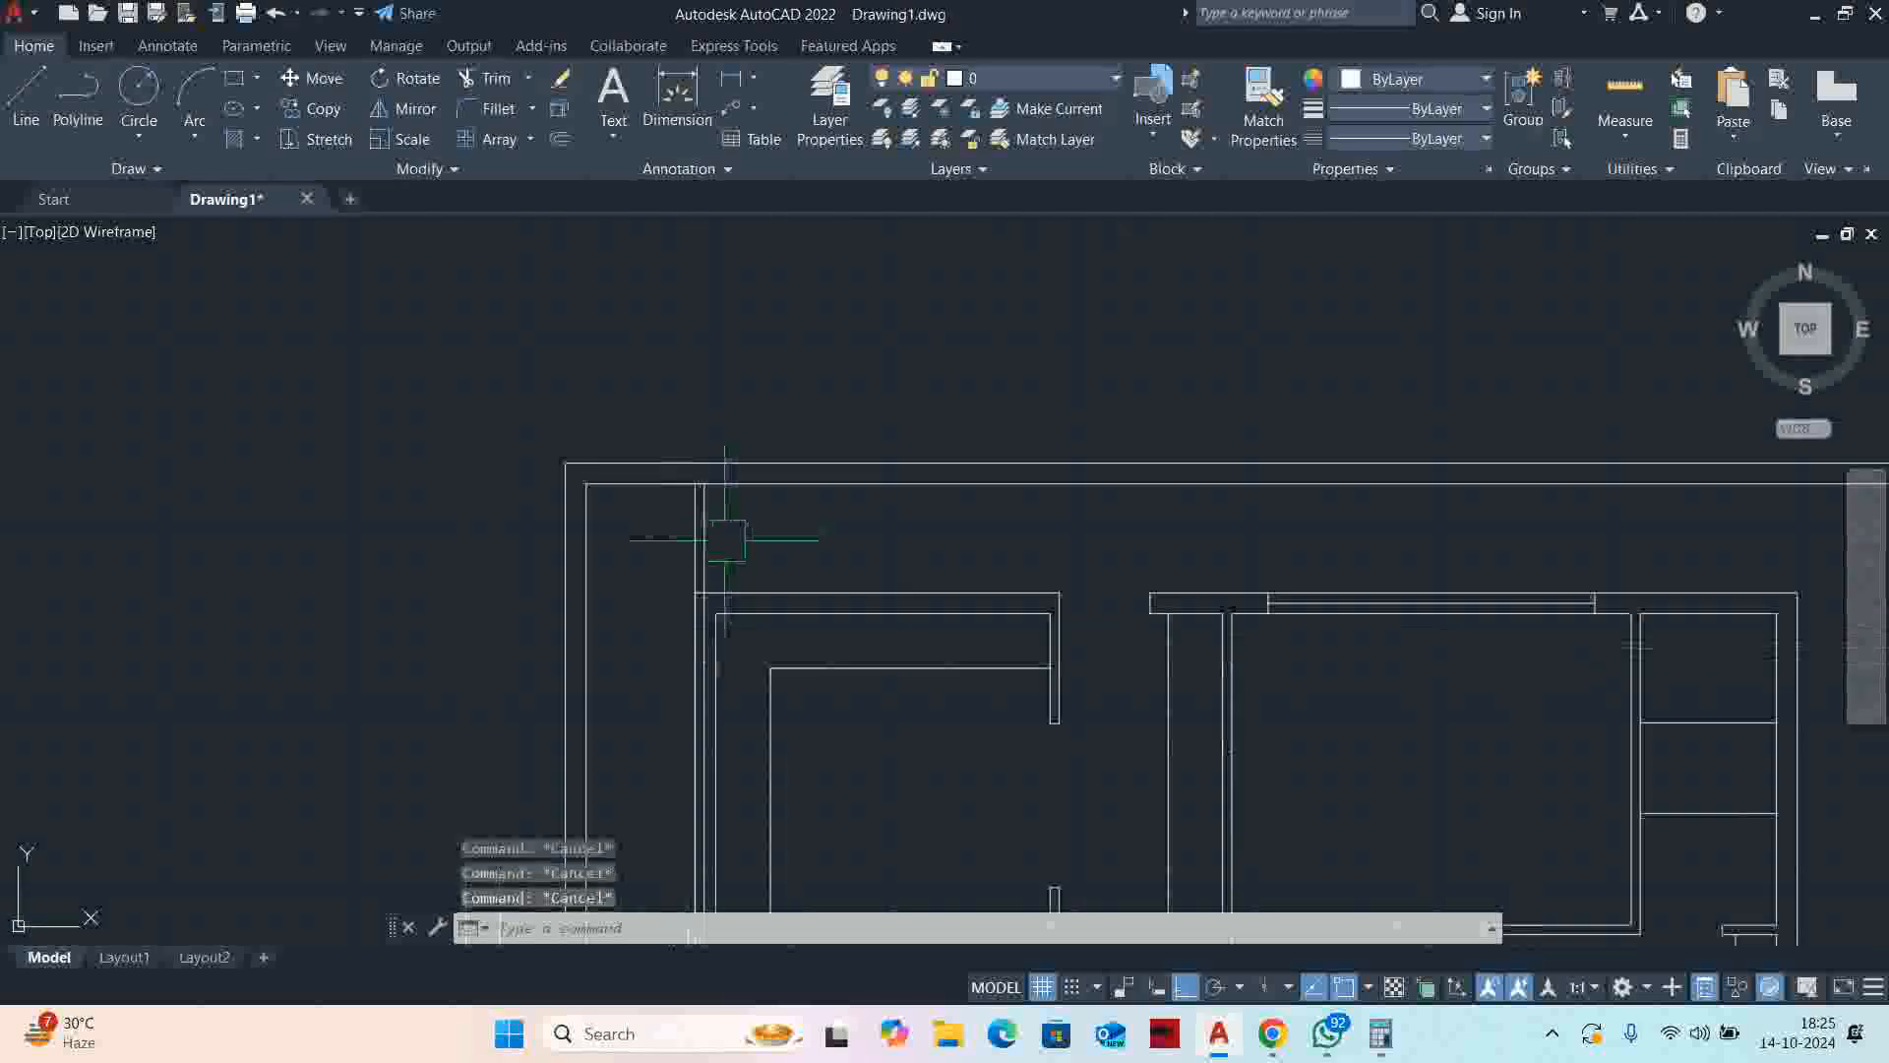
middle_drag(725, 531, 886, 494)
click(920, 514)
click(774, 495)
key(Delete)
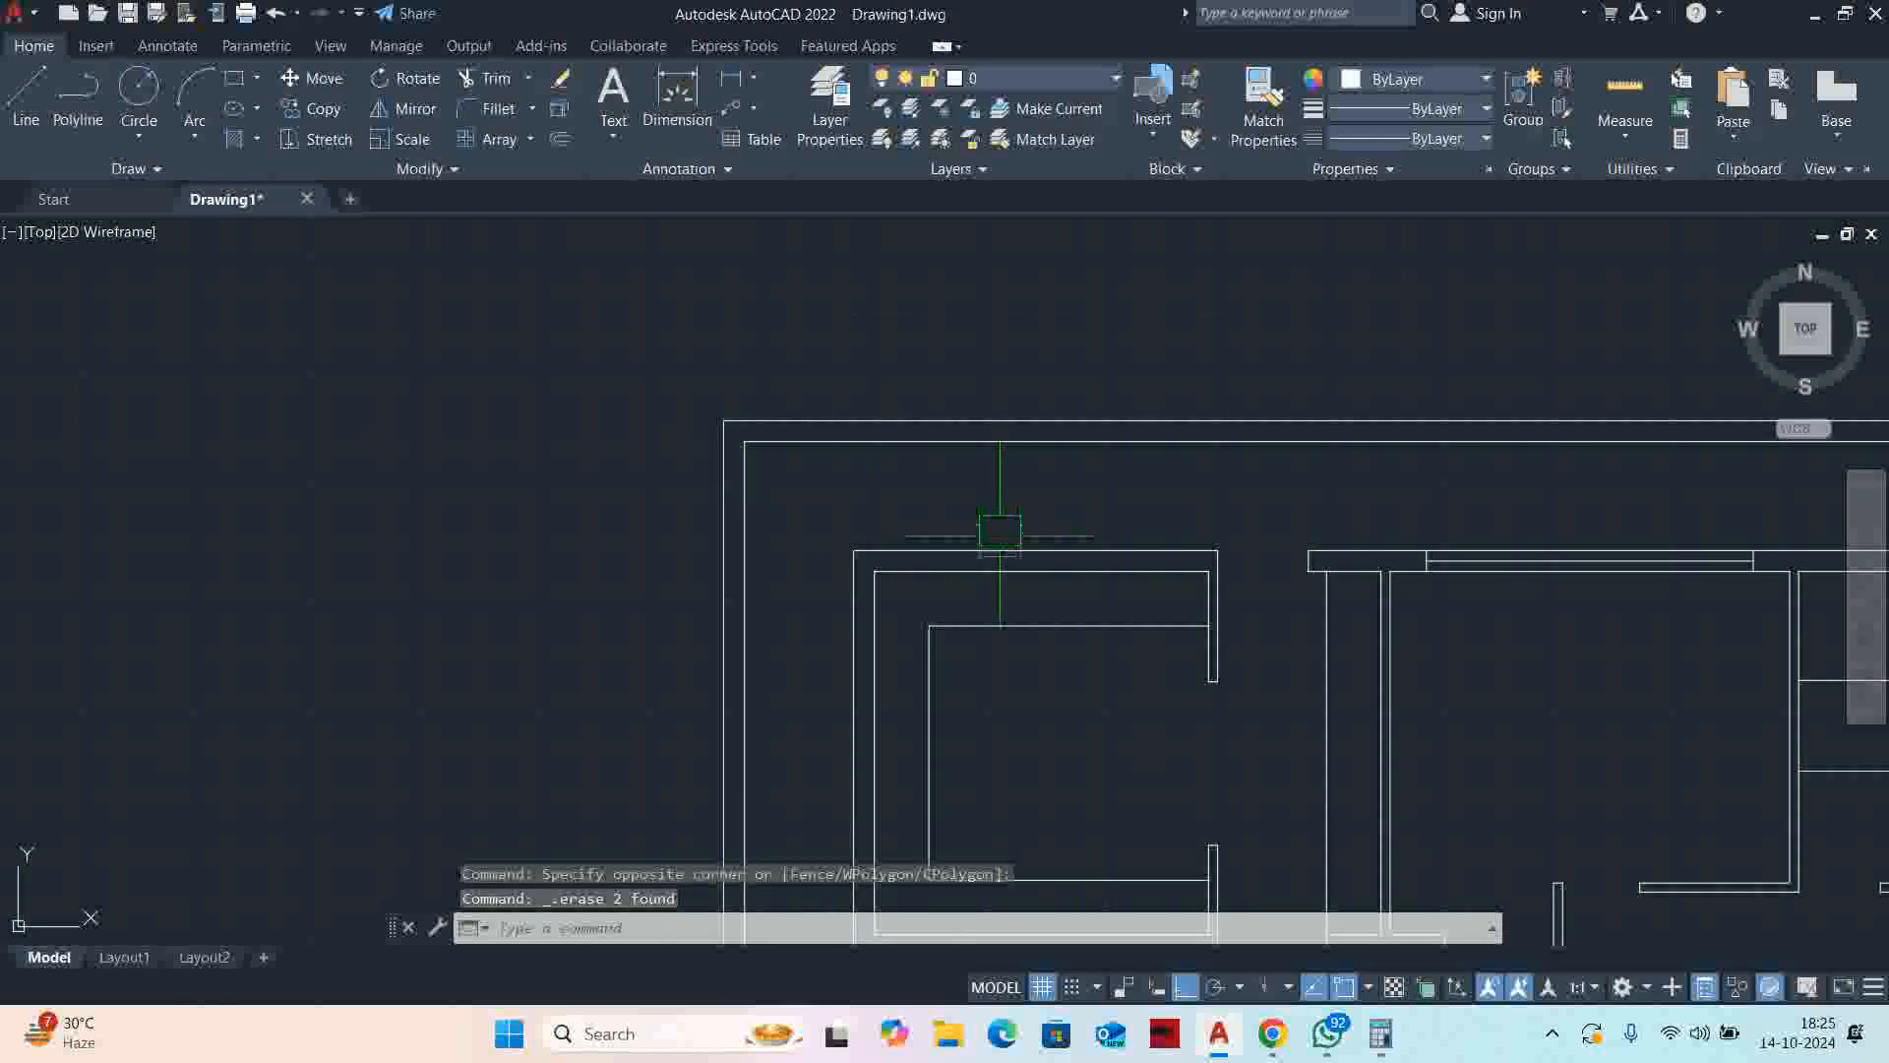
Examine the floor plan's rooms, staircase and right-hand clearance to the boundary wall
scroll(988, 517, down, 4)
middle_drag(1023, 689, 997, 559)
key(Escape)
key(Escape)
scroll(981, 478, up, 2)
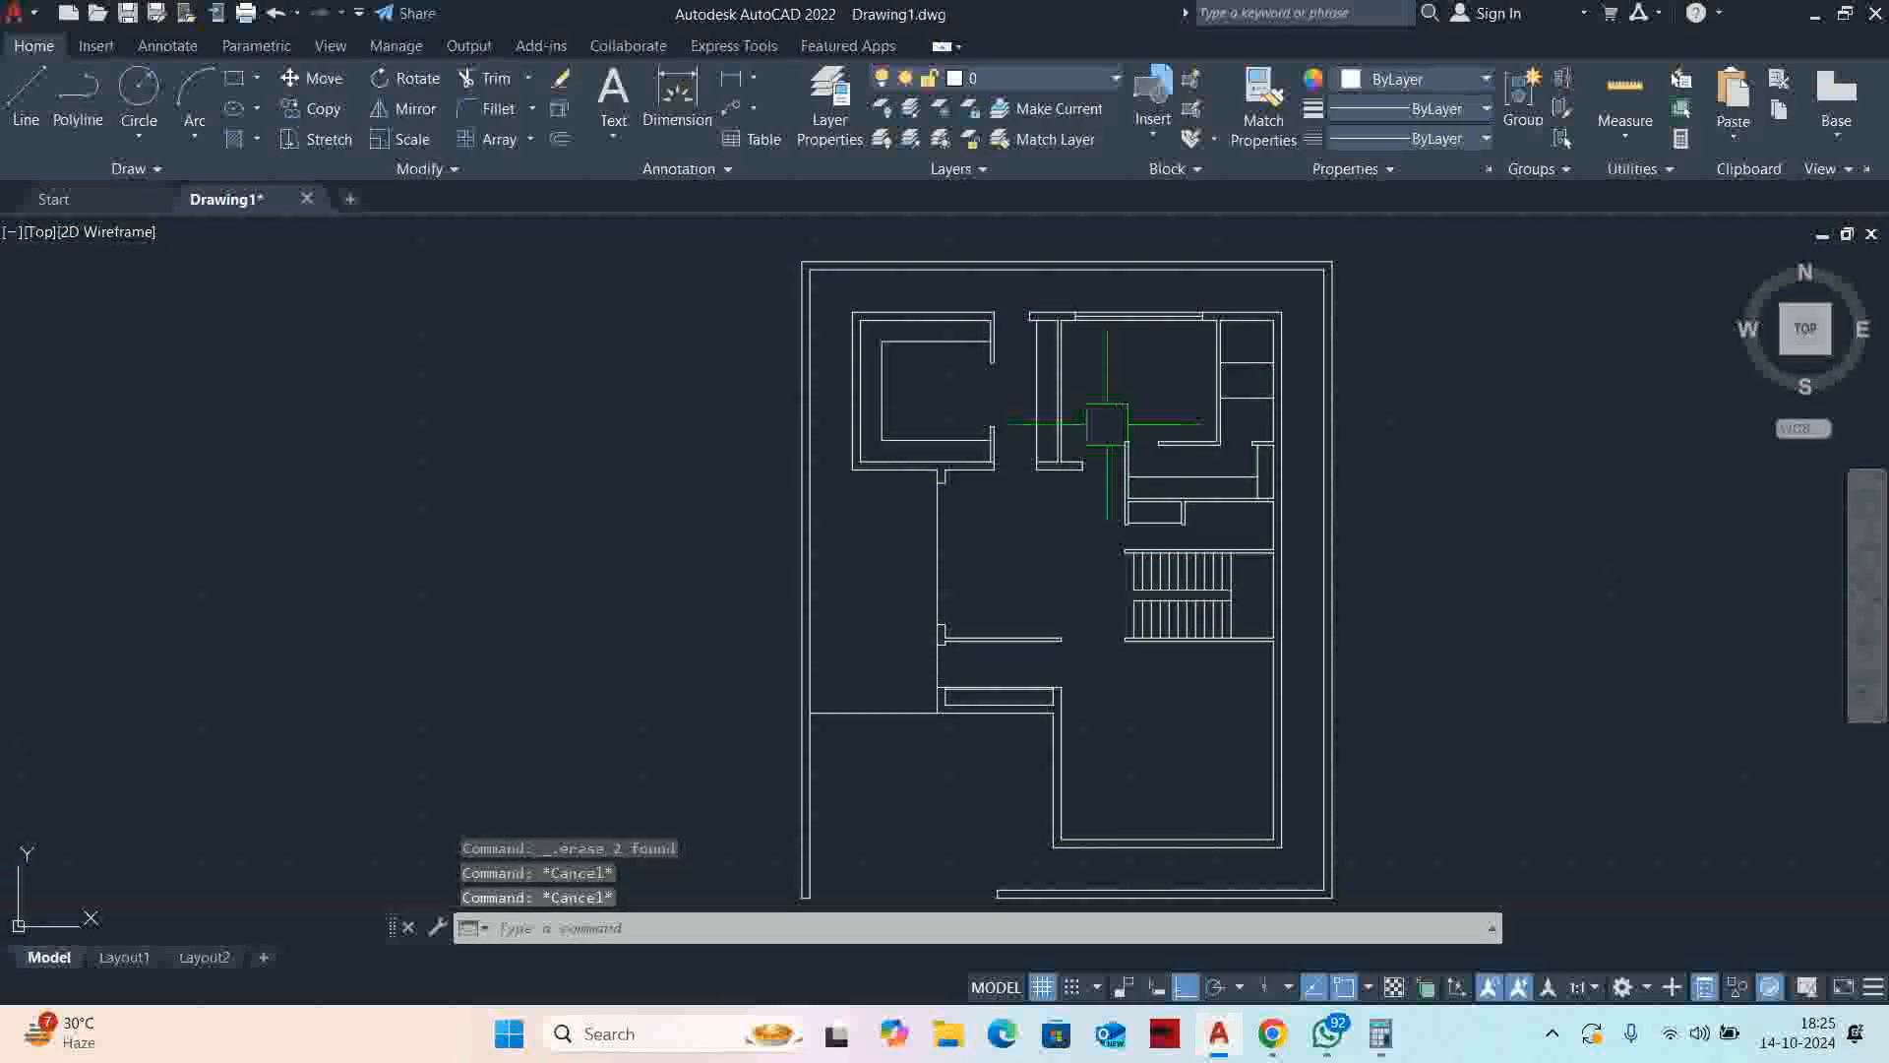
scroll(1142, 443, up, 4)
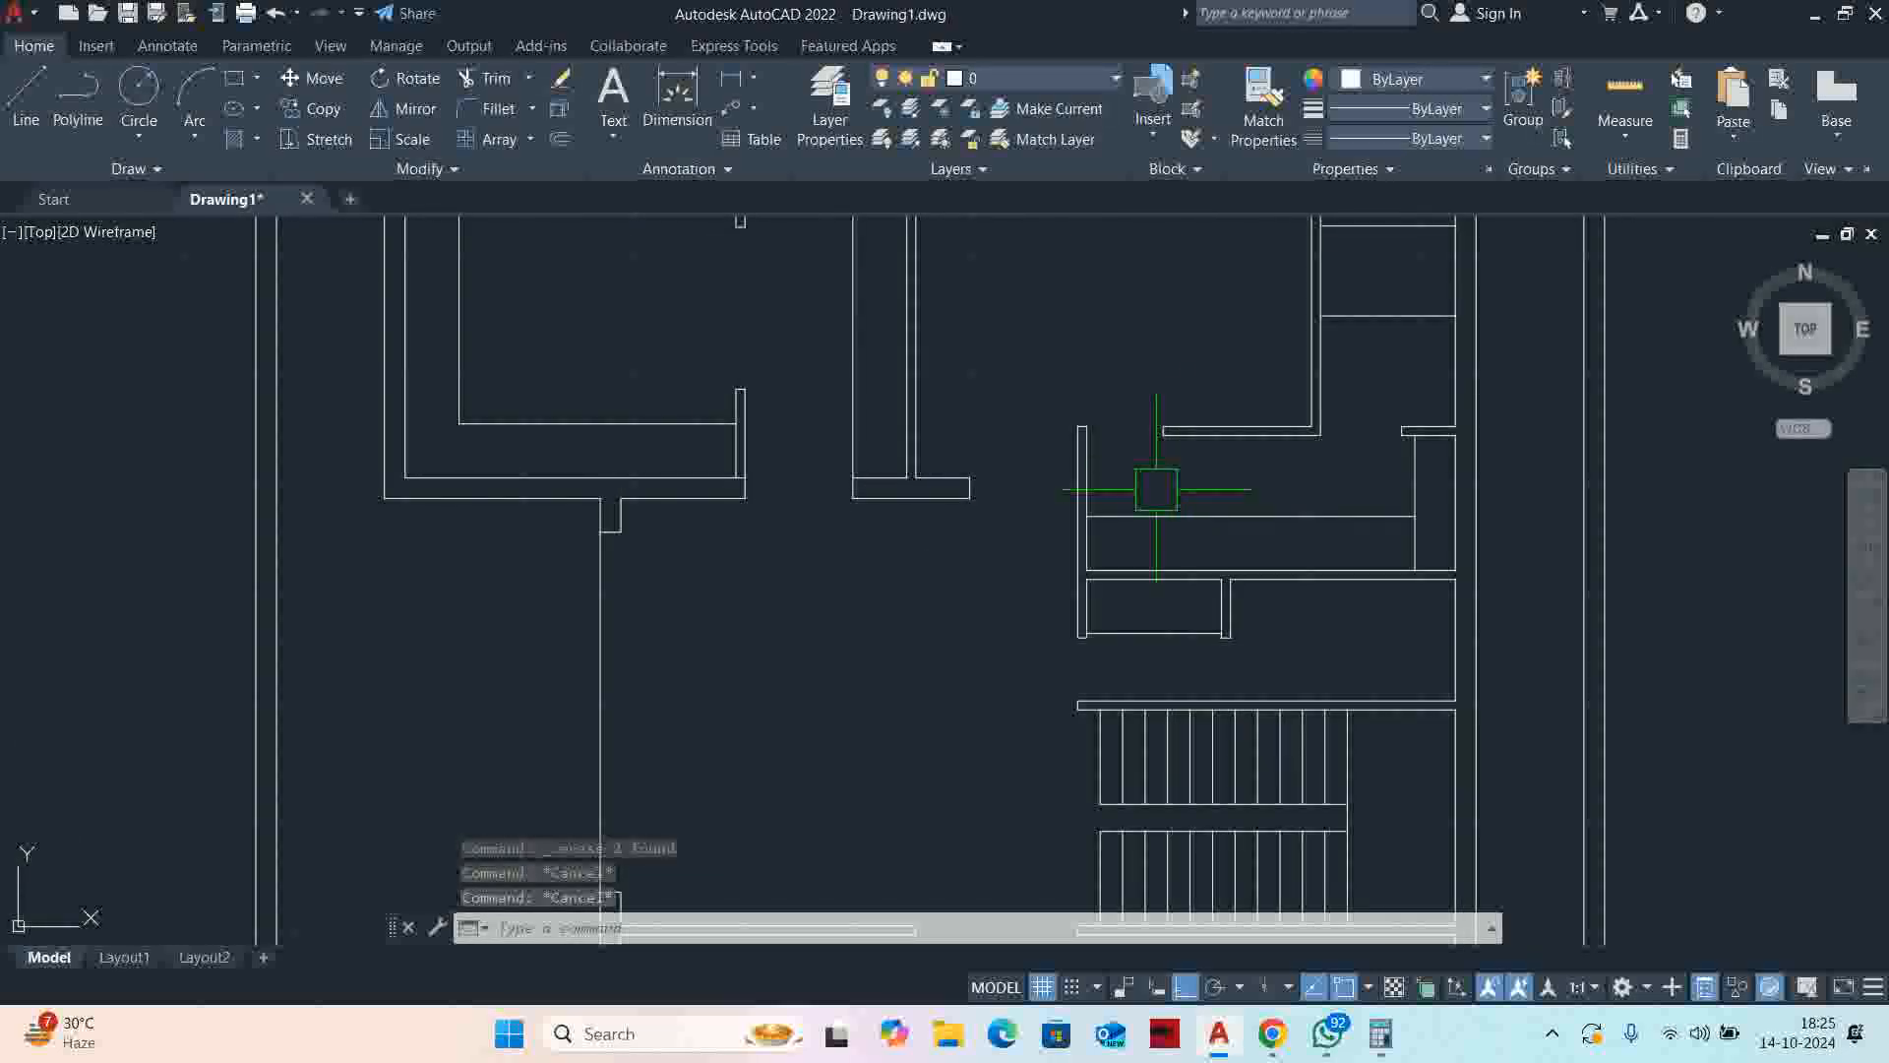
middle_drag(1387, 471, 1240, 530)
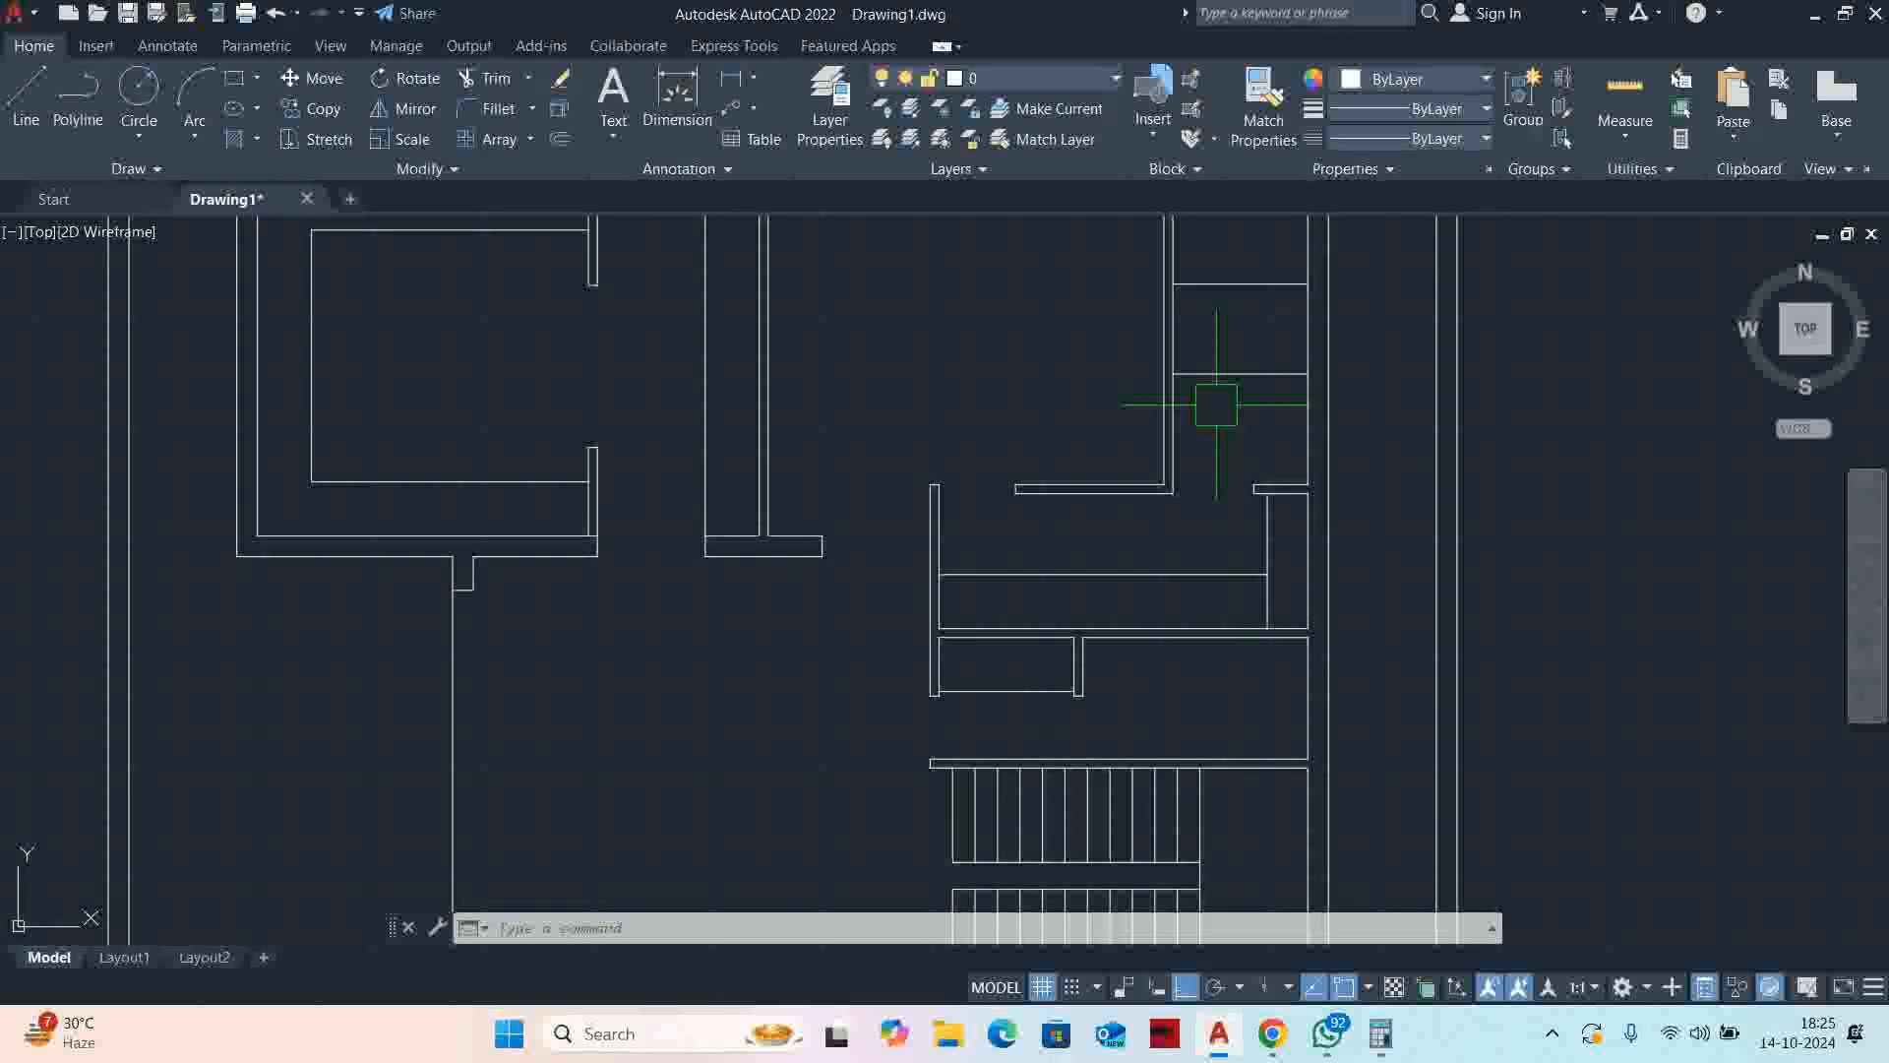
scroll(1216, 404, down, 3)
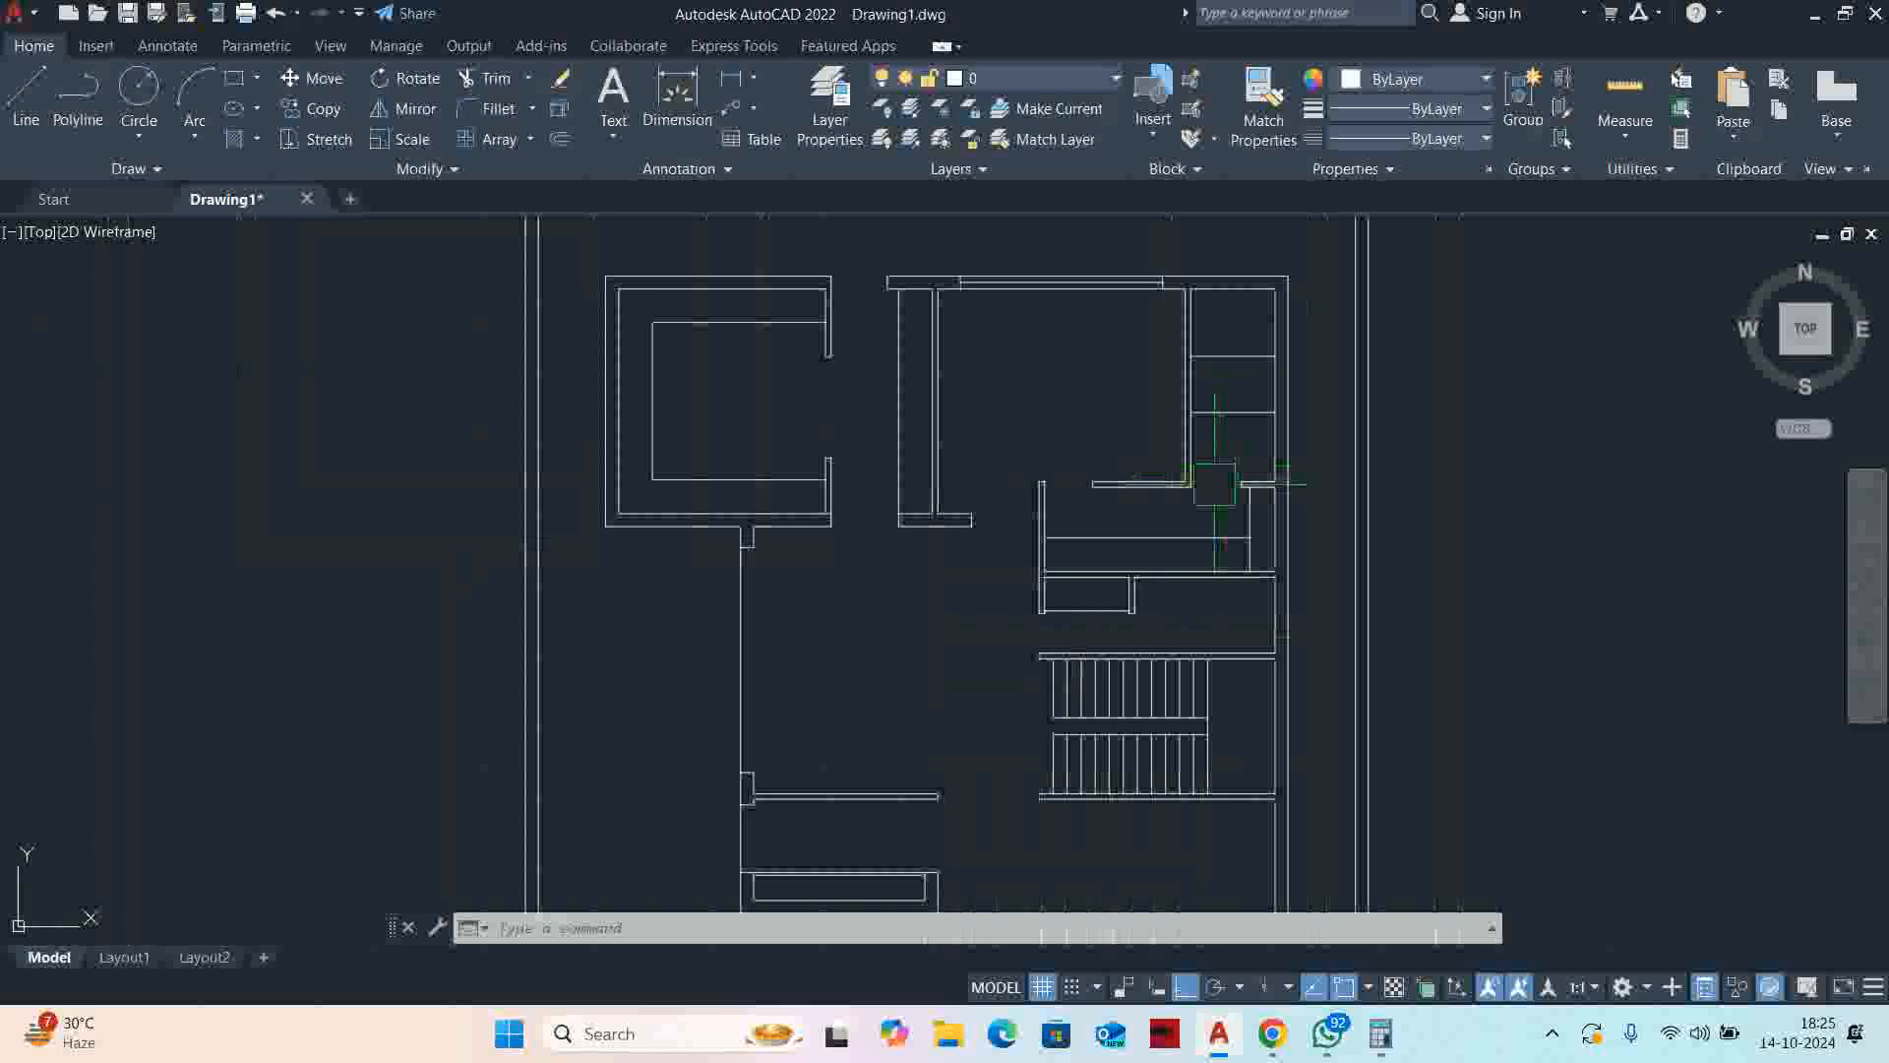
scroll(1163, 602, up, 3)
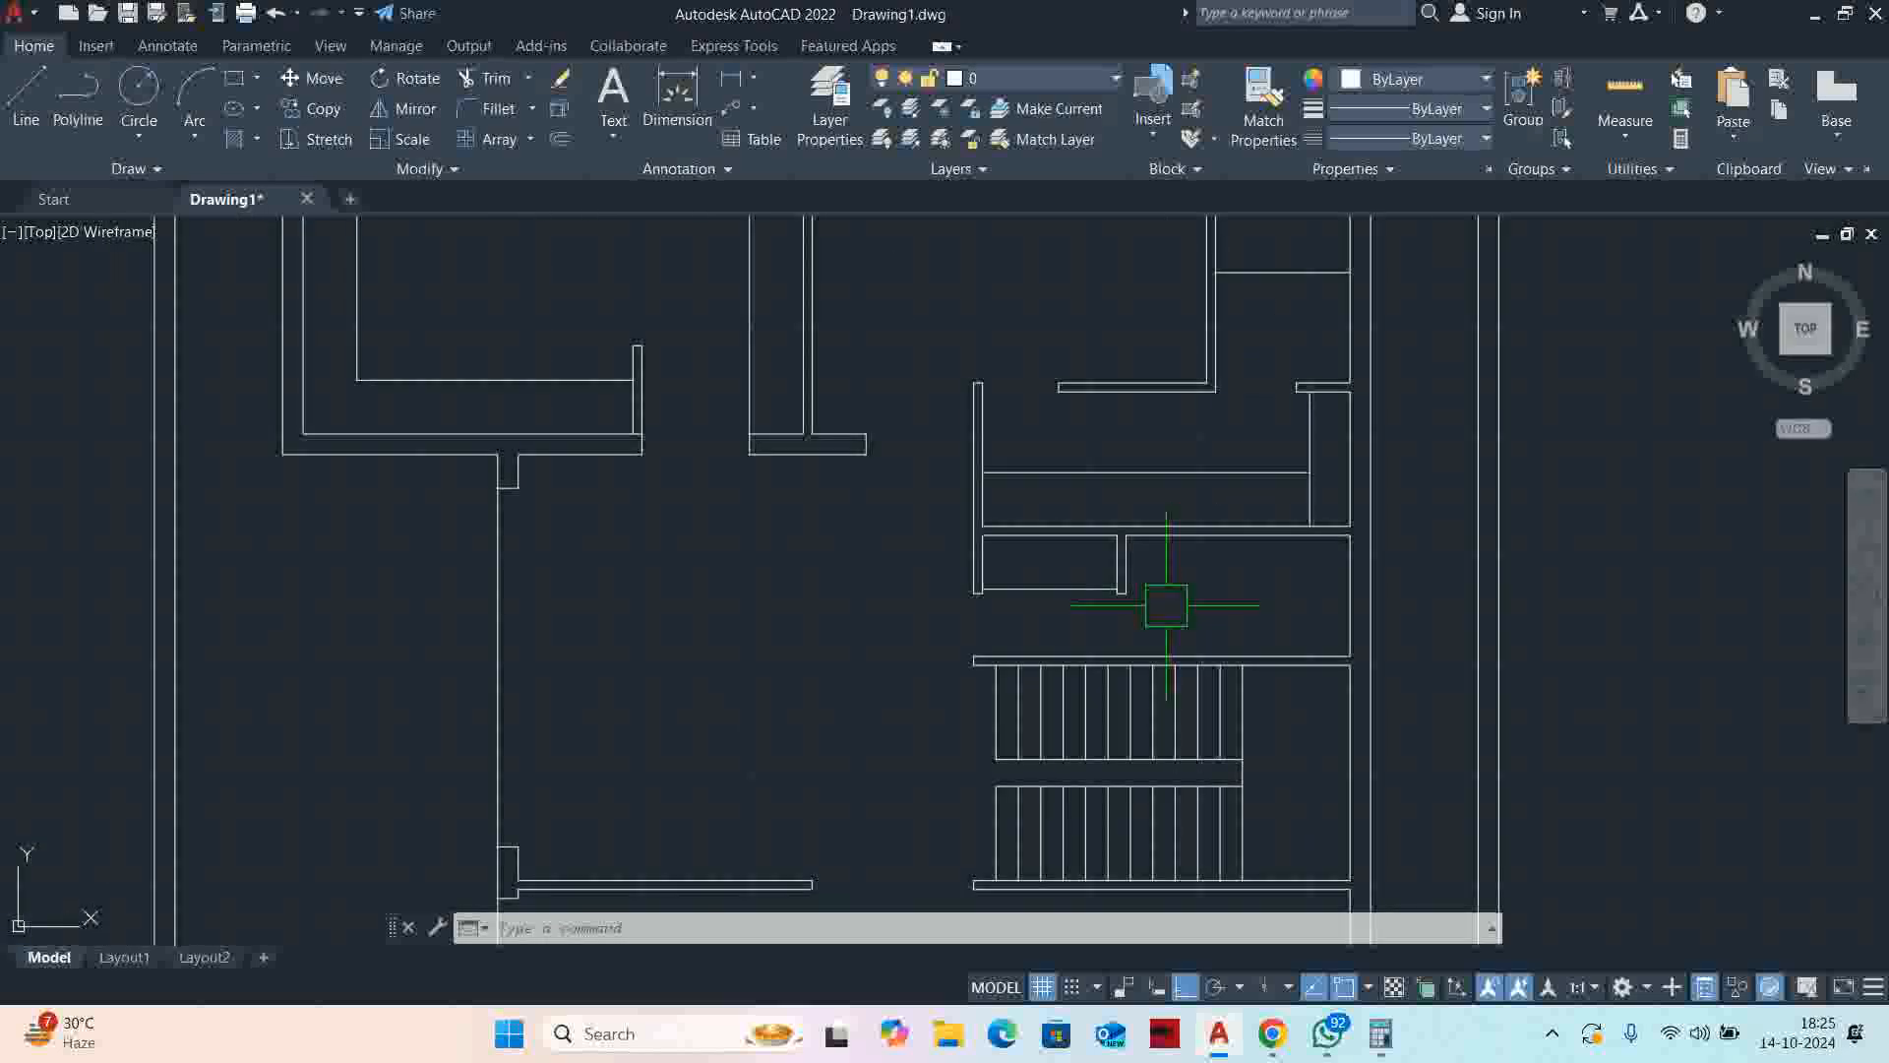
middle_drag(1158, 601, 1147, 497)
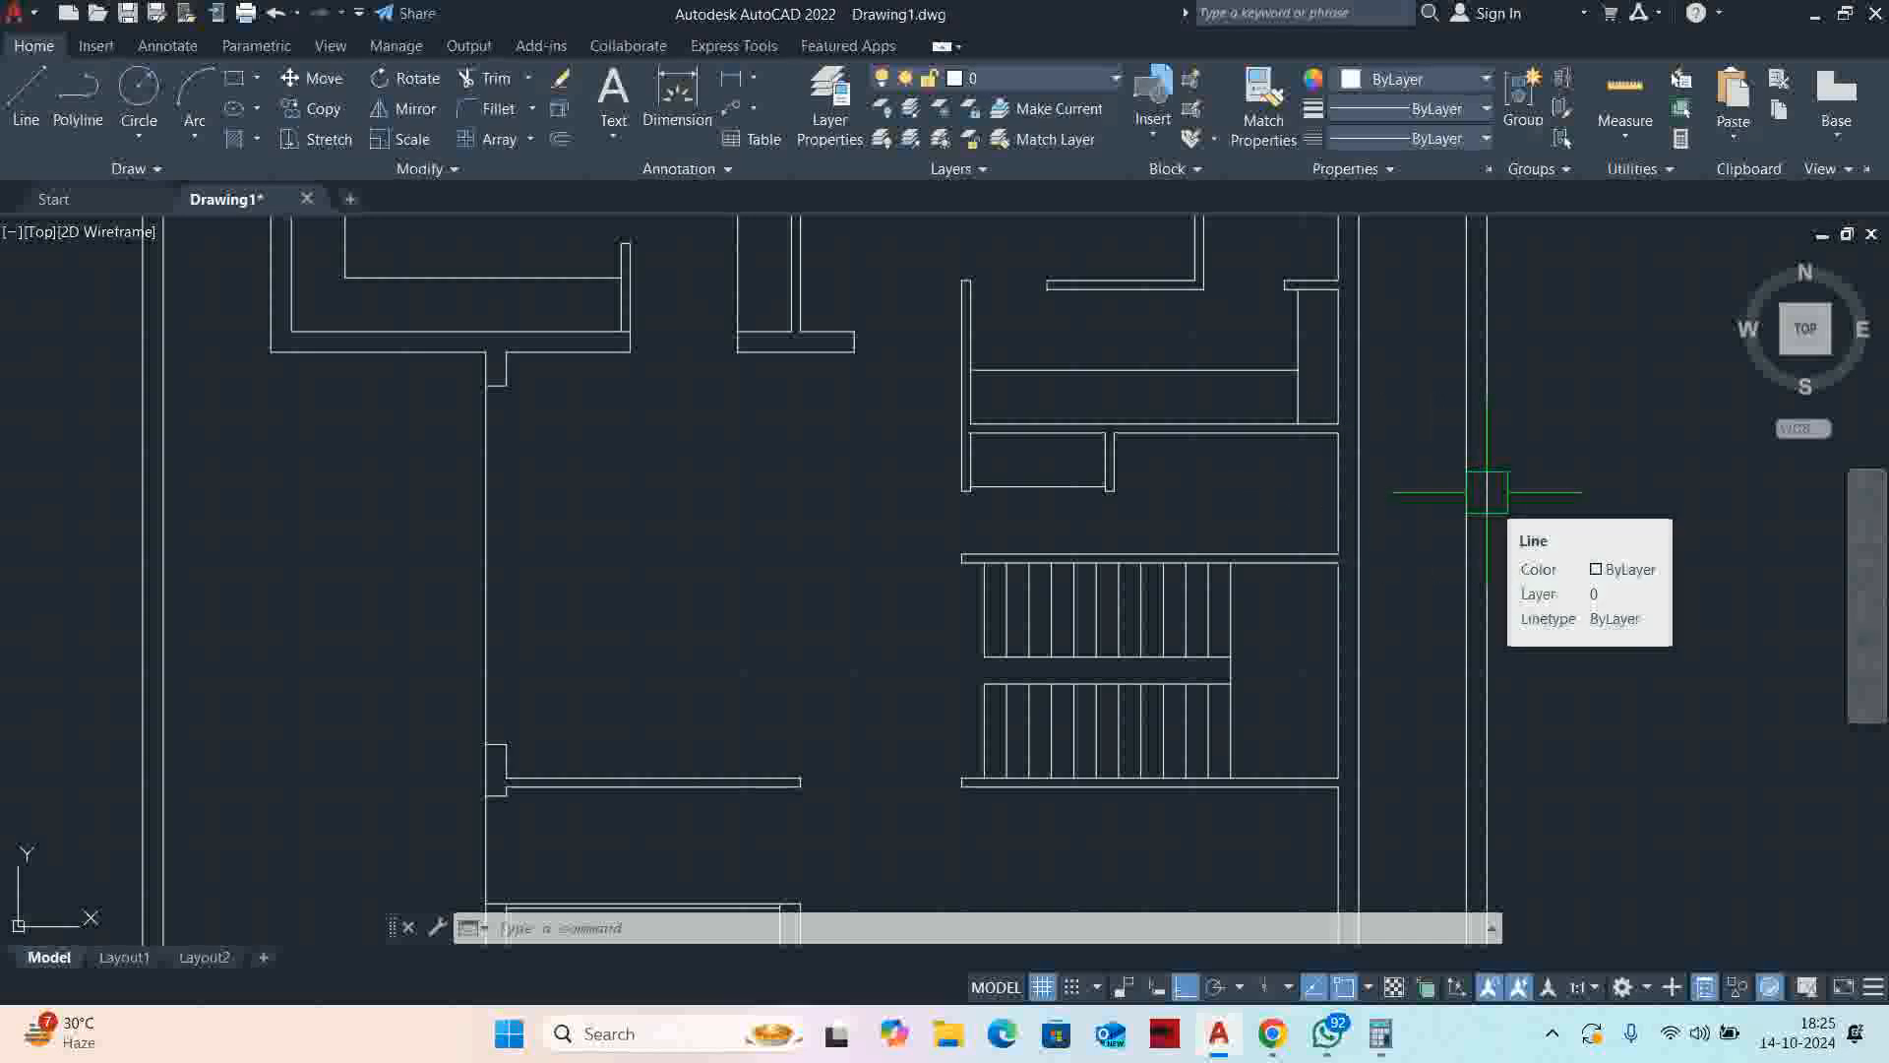
scroll(1447, 463, down, 5)
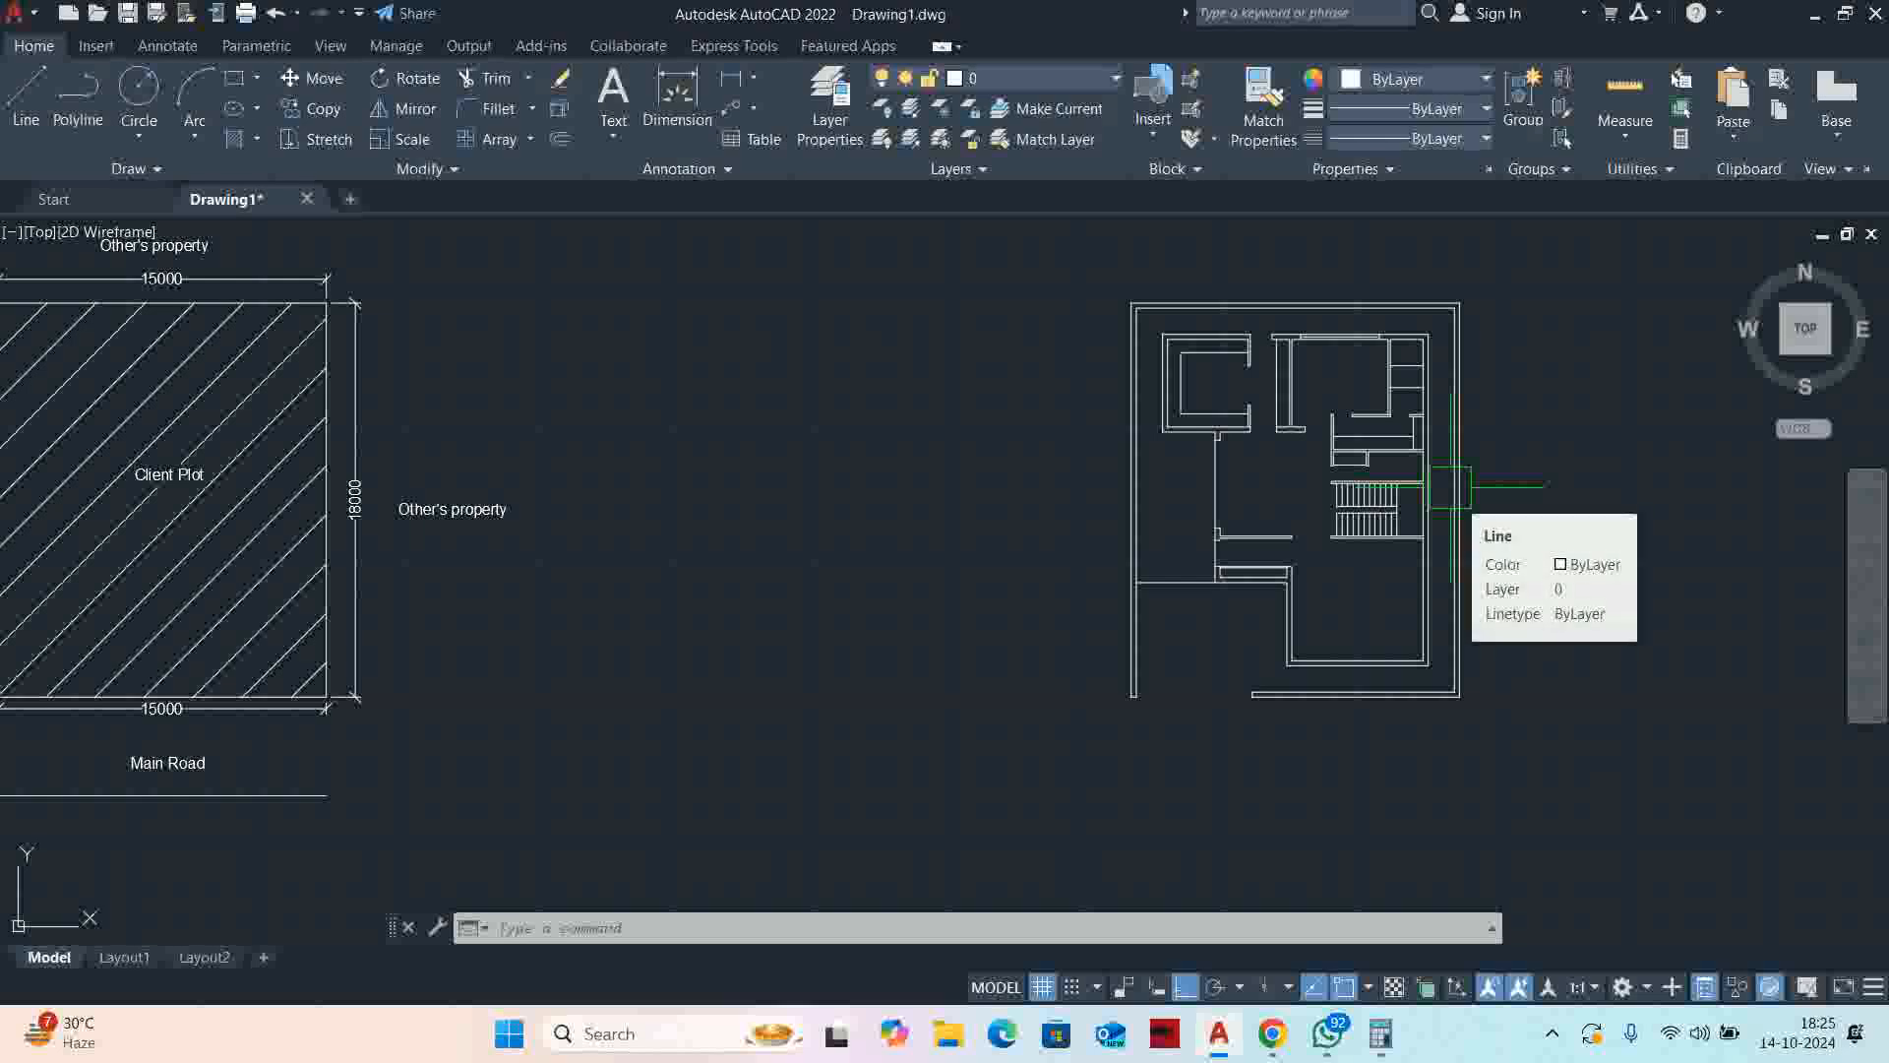
key(Escape)
key(Escape)
key(Escape)
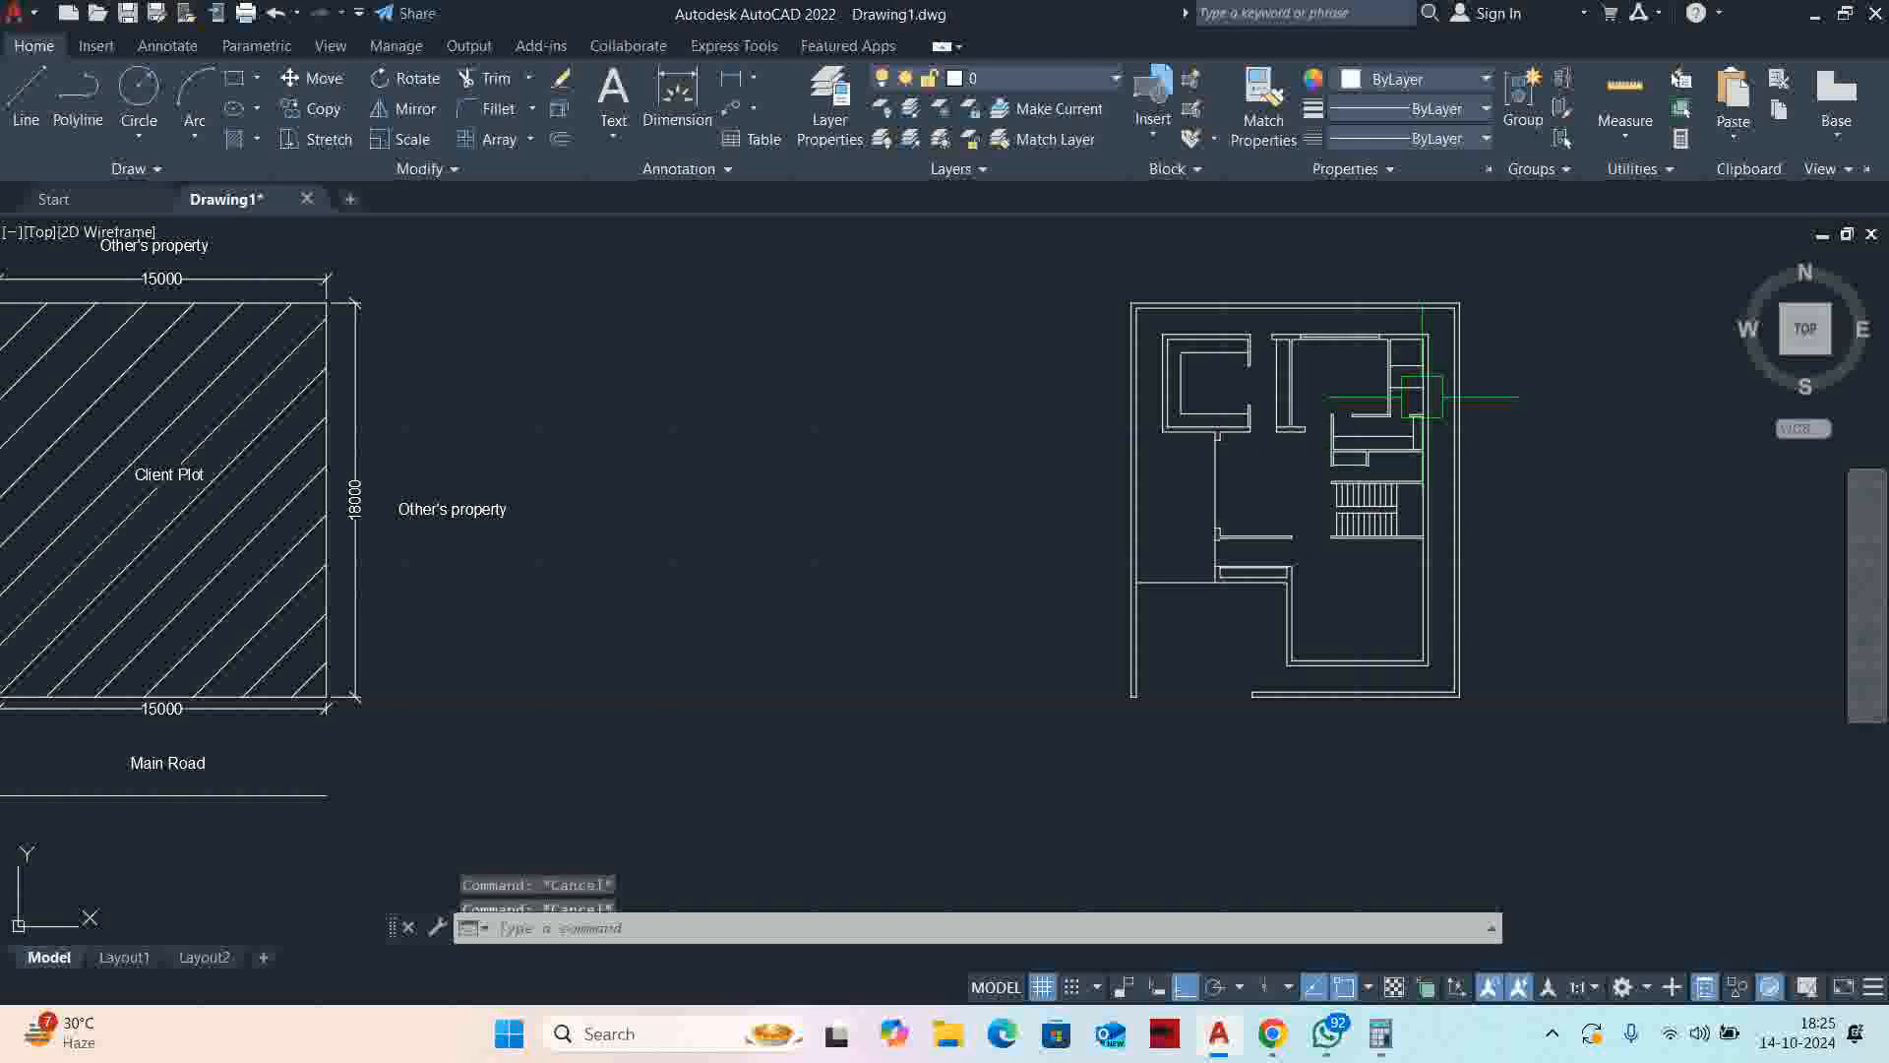
Quick-measure the space between the house and the left boundary wall
click(1625, 96)
scroll(1463, 394, up, 3)
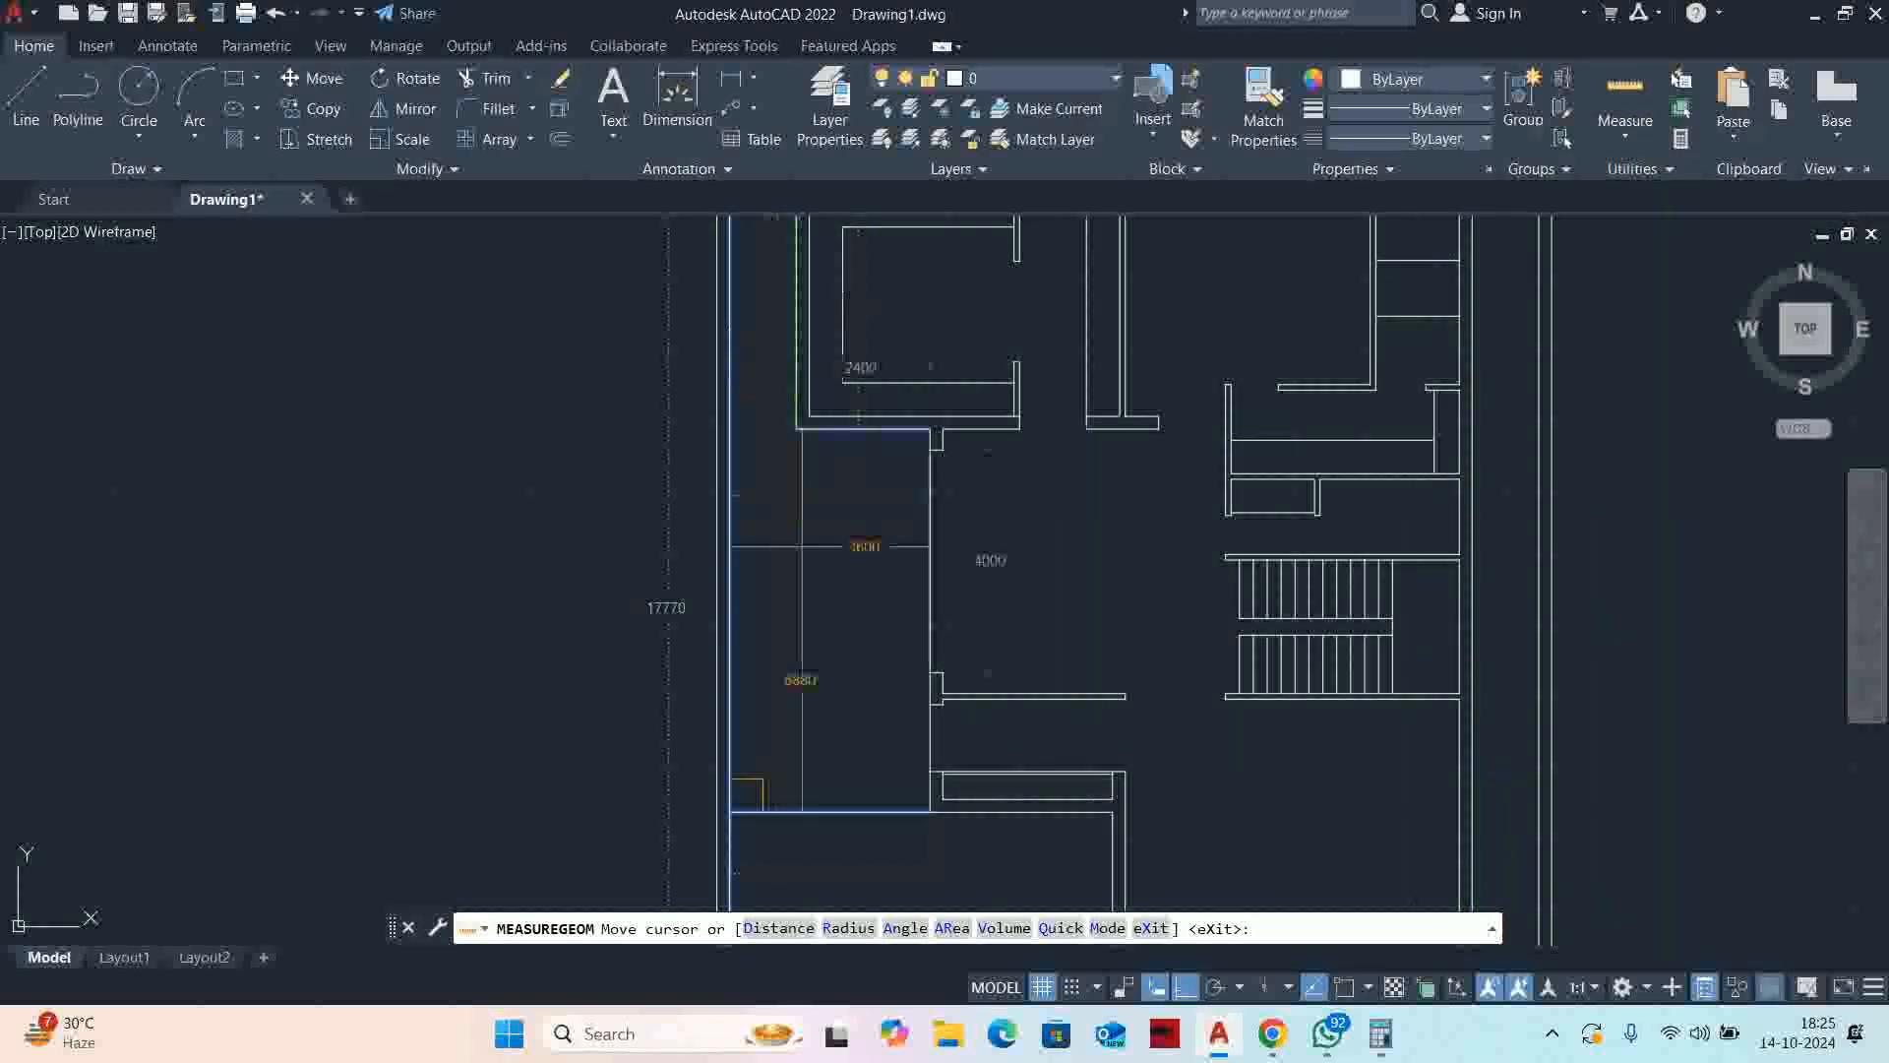
key(Escape)
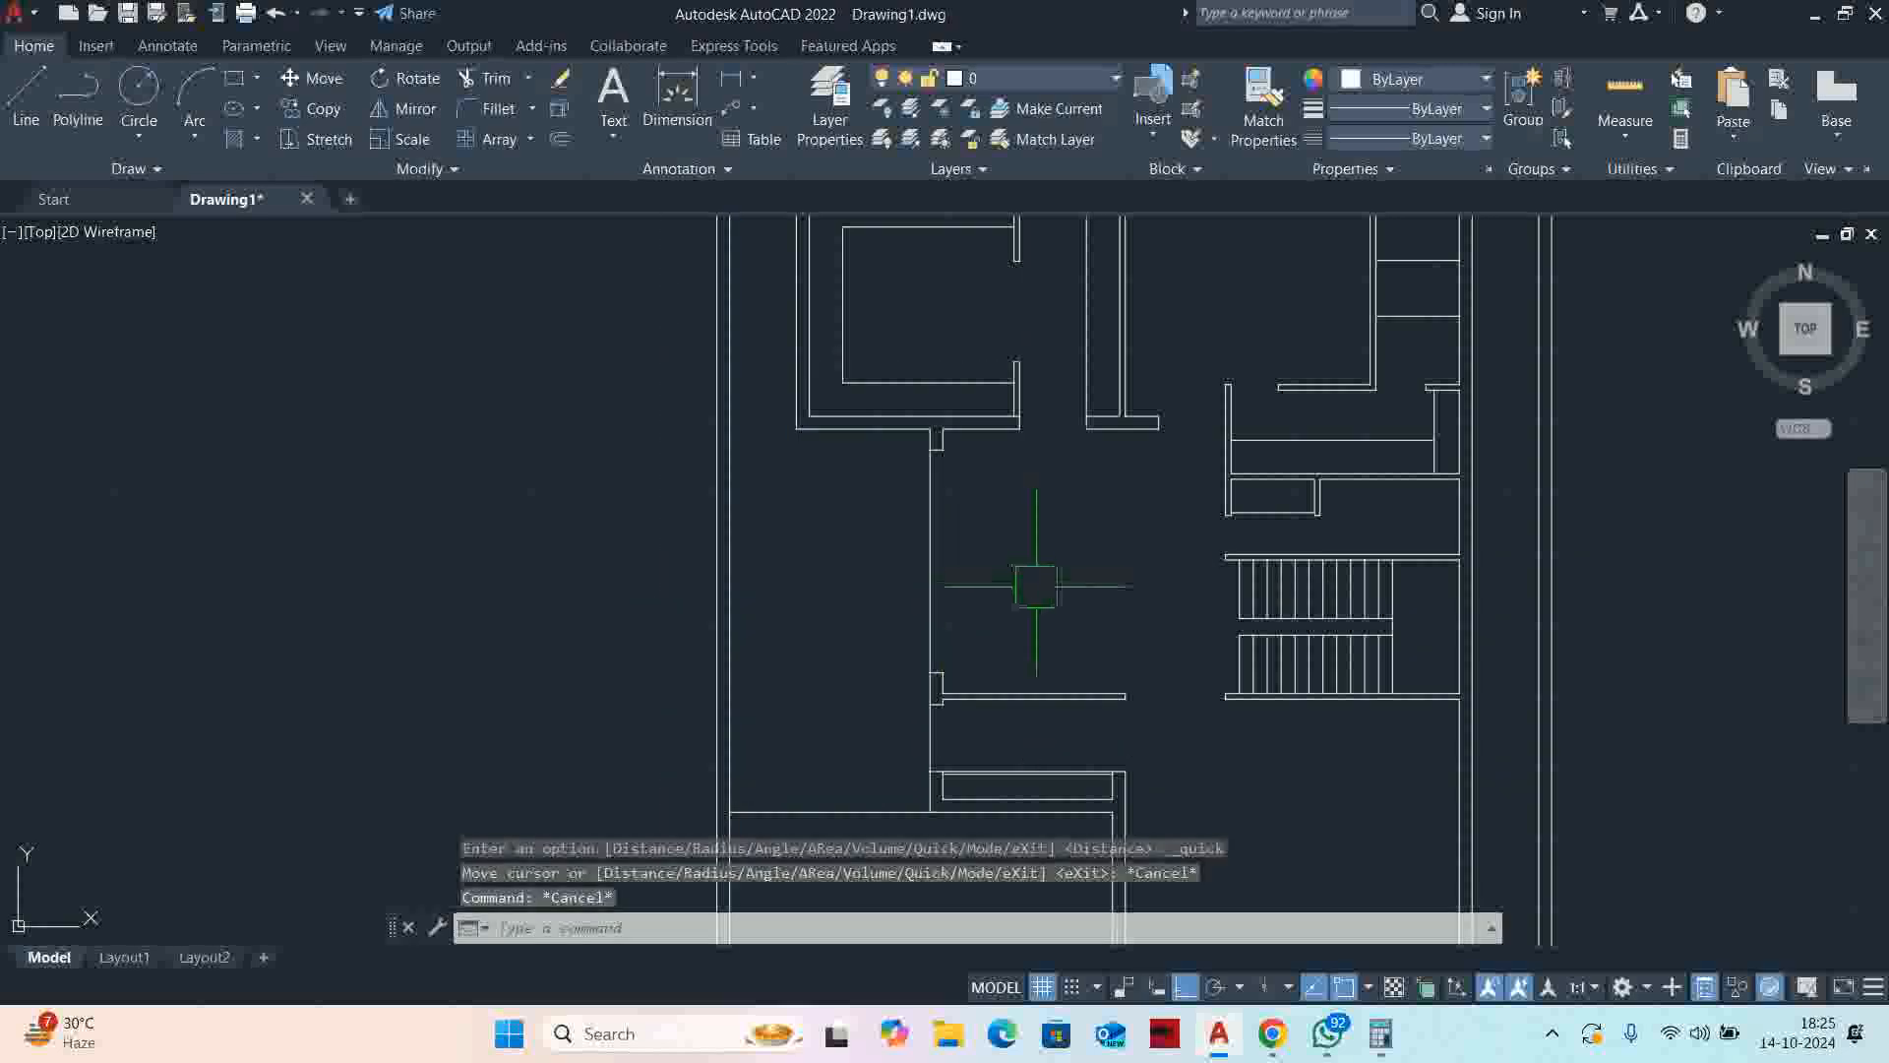
Stretch the whole house plan, without the boundary wall, 200 to the right
text(s)
key(Return)
scroll(1240, 755, down, 1)
middle_drag(1240, 755, 1457, 535)
scroll(1391, 633, up, 2)
click(1392, 632)
scroll(1125, 464, down, 5)
click(871, 339)
key(Return)
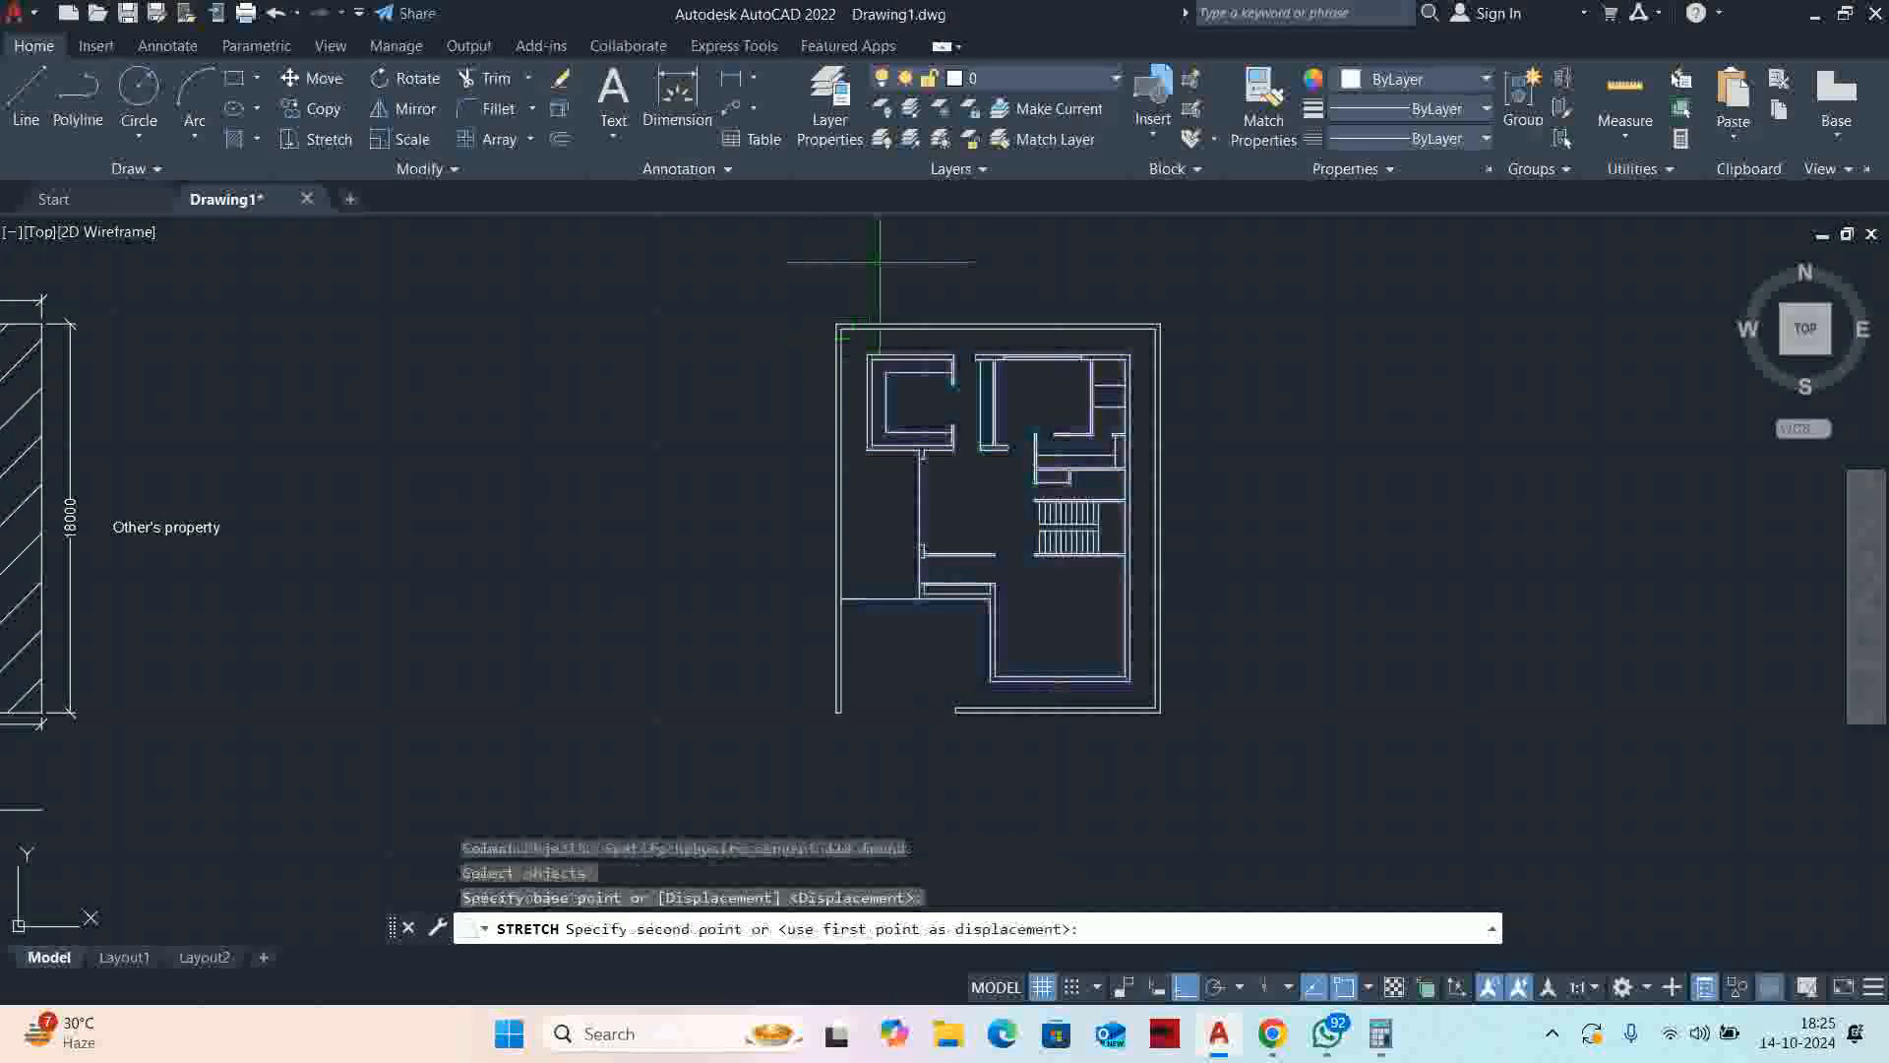
click(880, 314)
text(200)
key(Return)
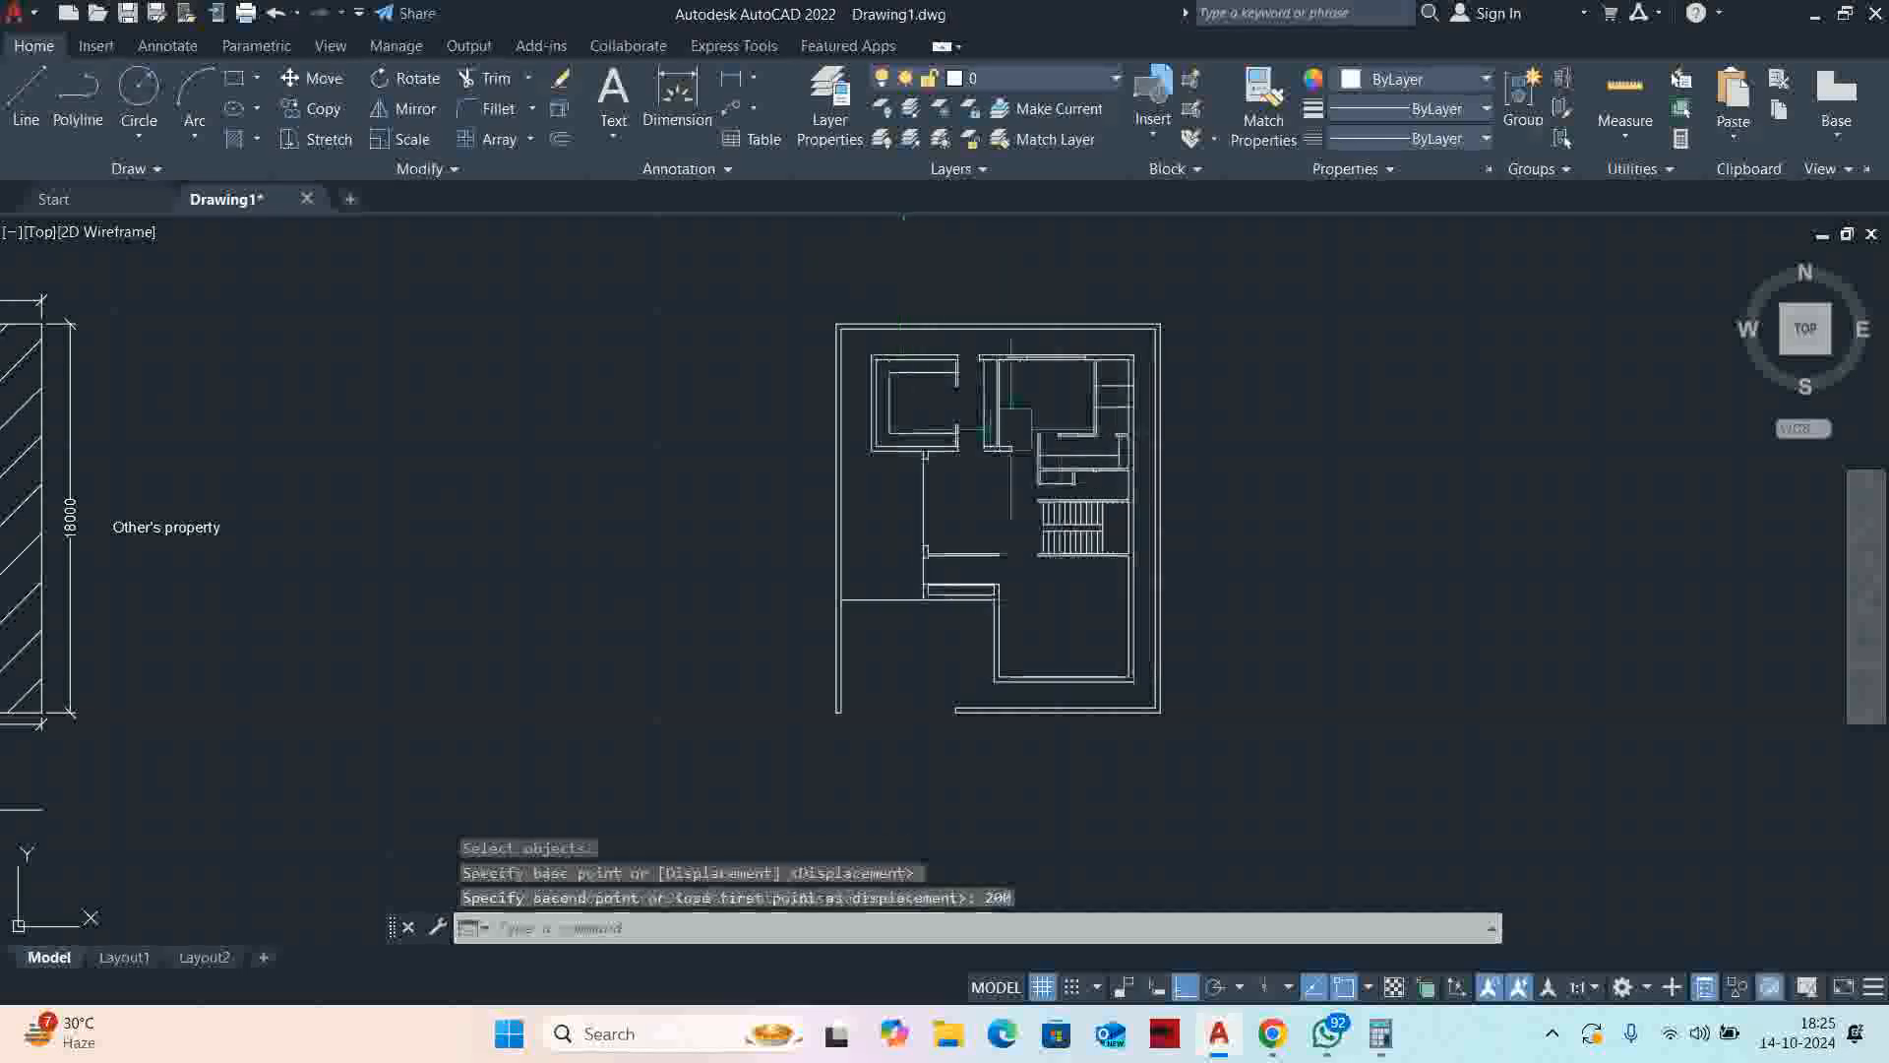
key(Escape)
key(Escape)
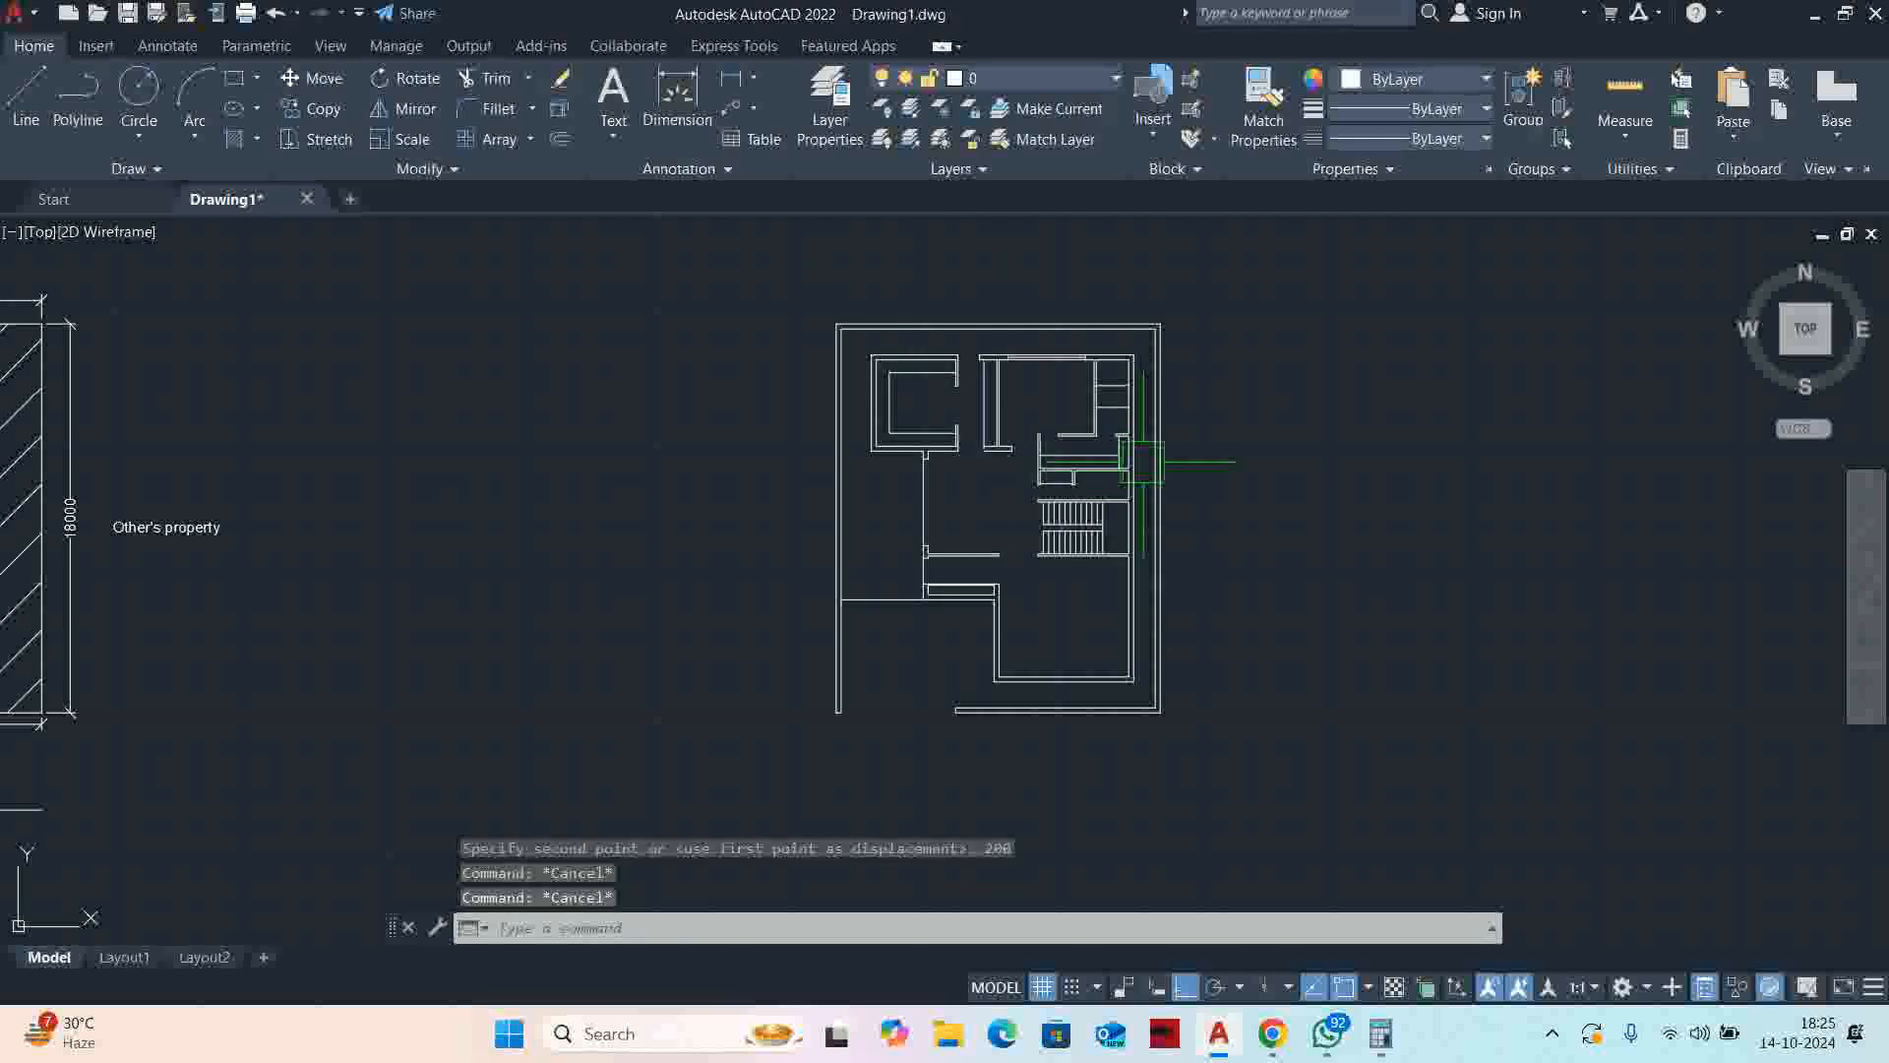
Quick-measure the clearance between the shifted house and the left boundary wall again
scroll(1161, 382, up, 2)
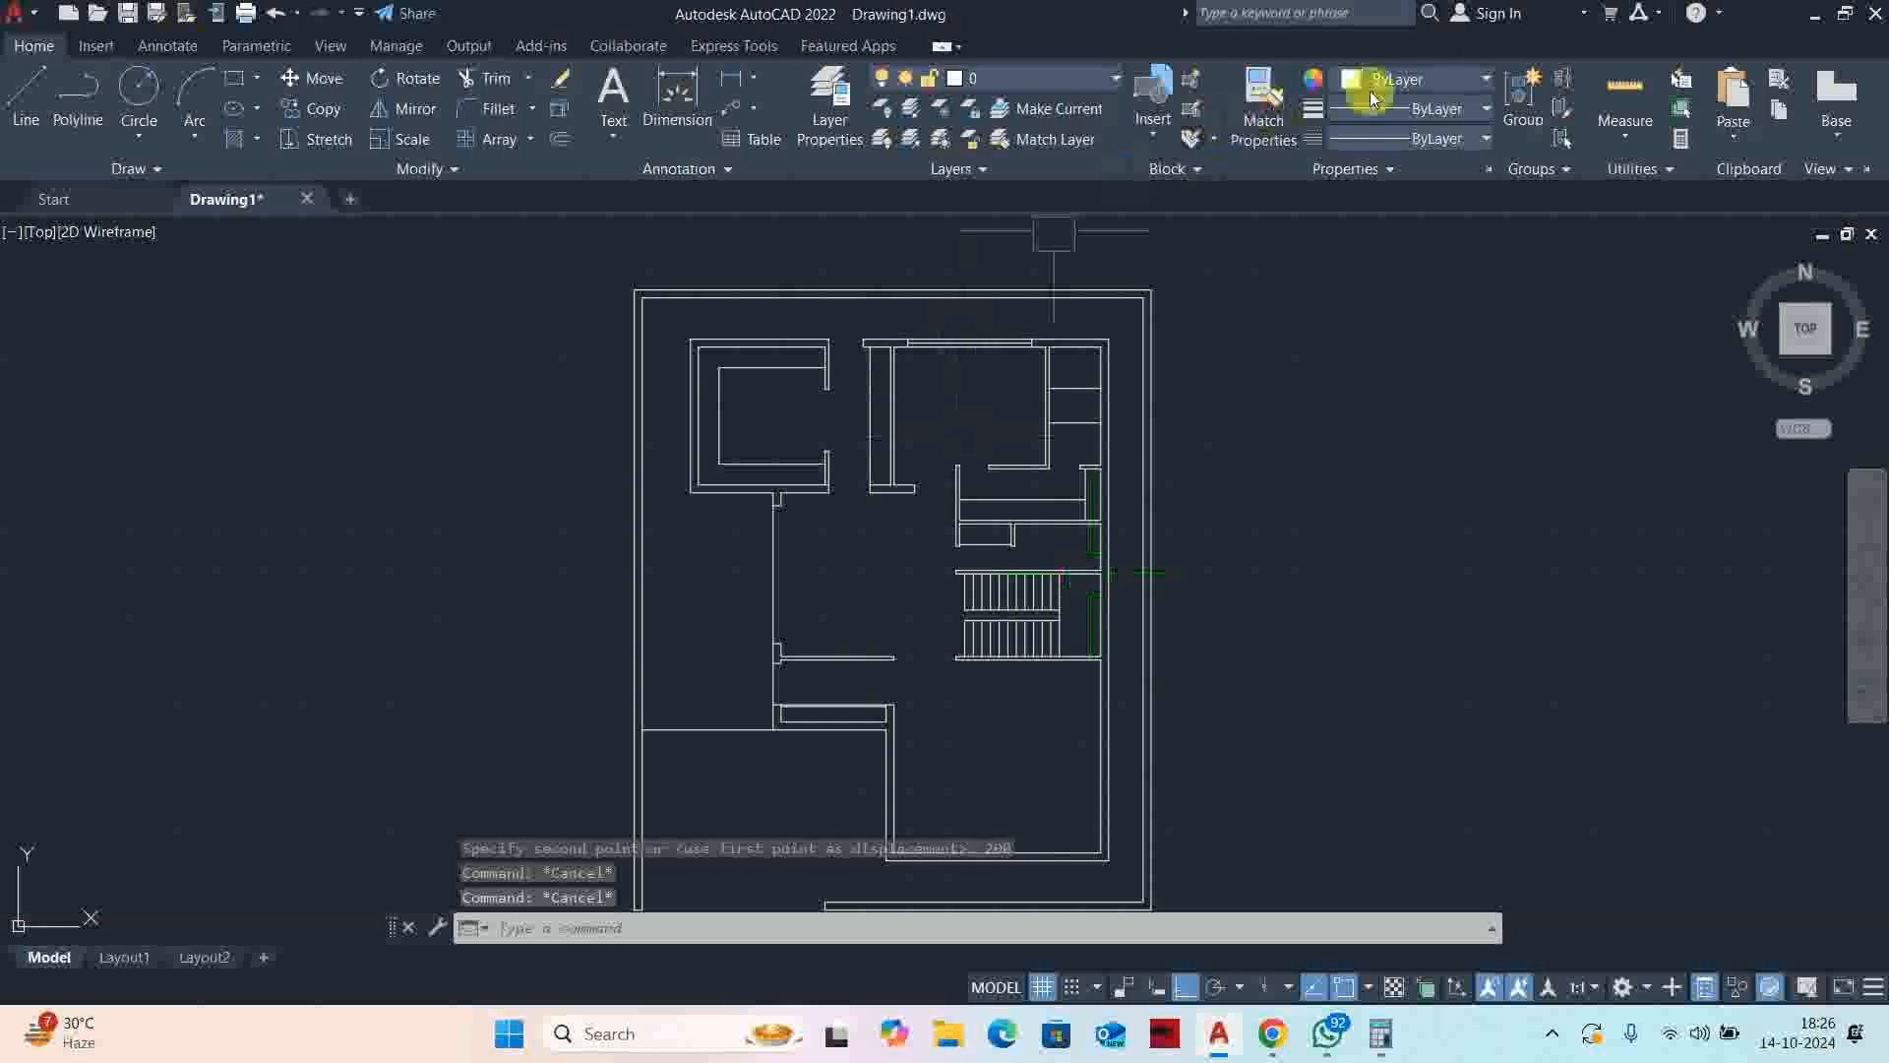
click(1625, 98)
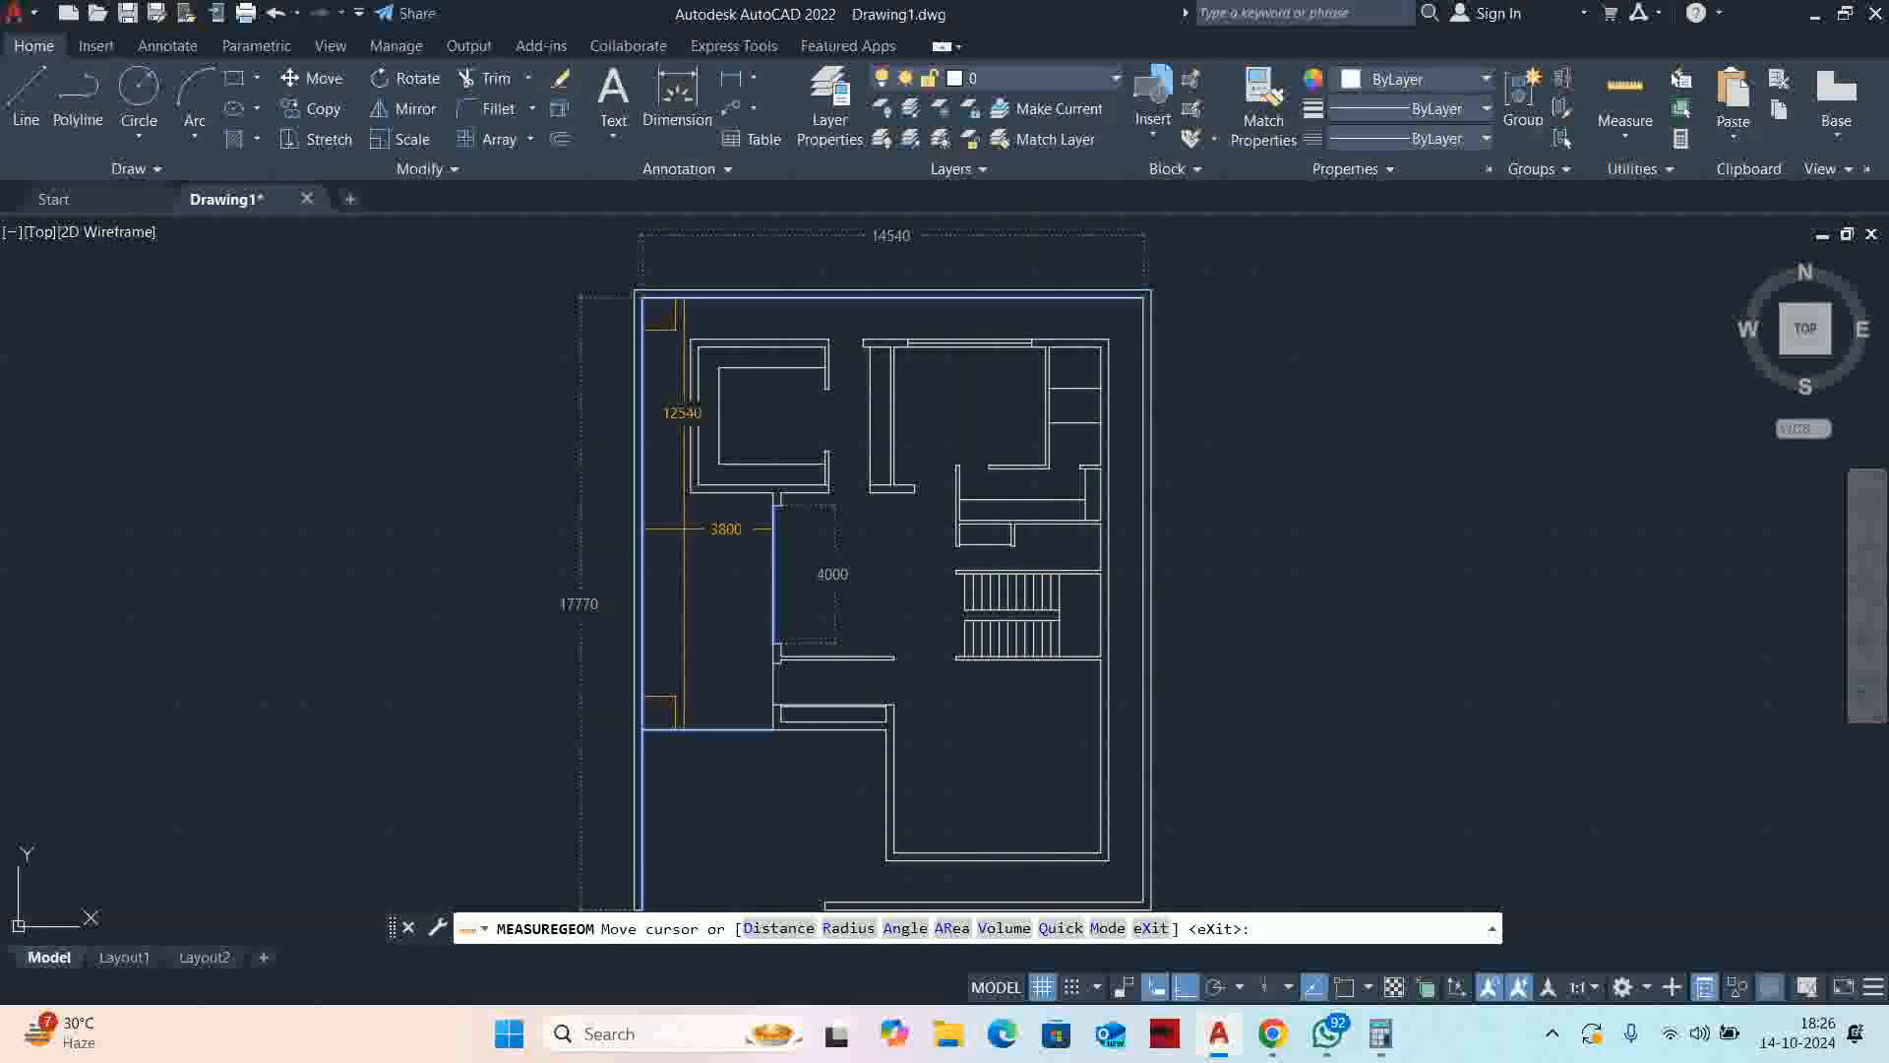
key(Escape)
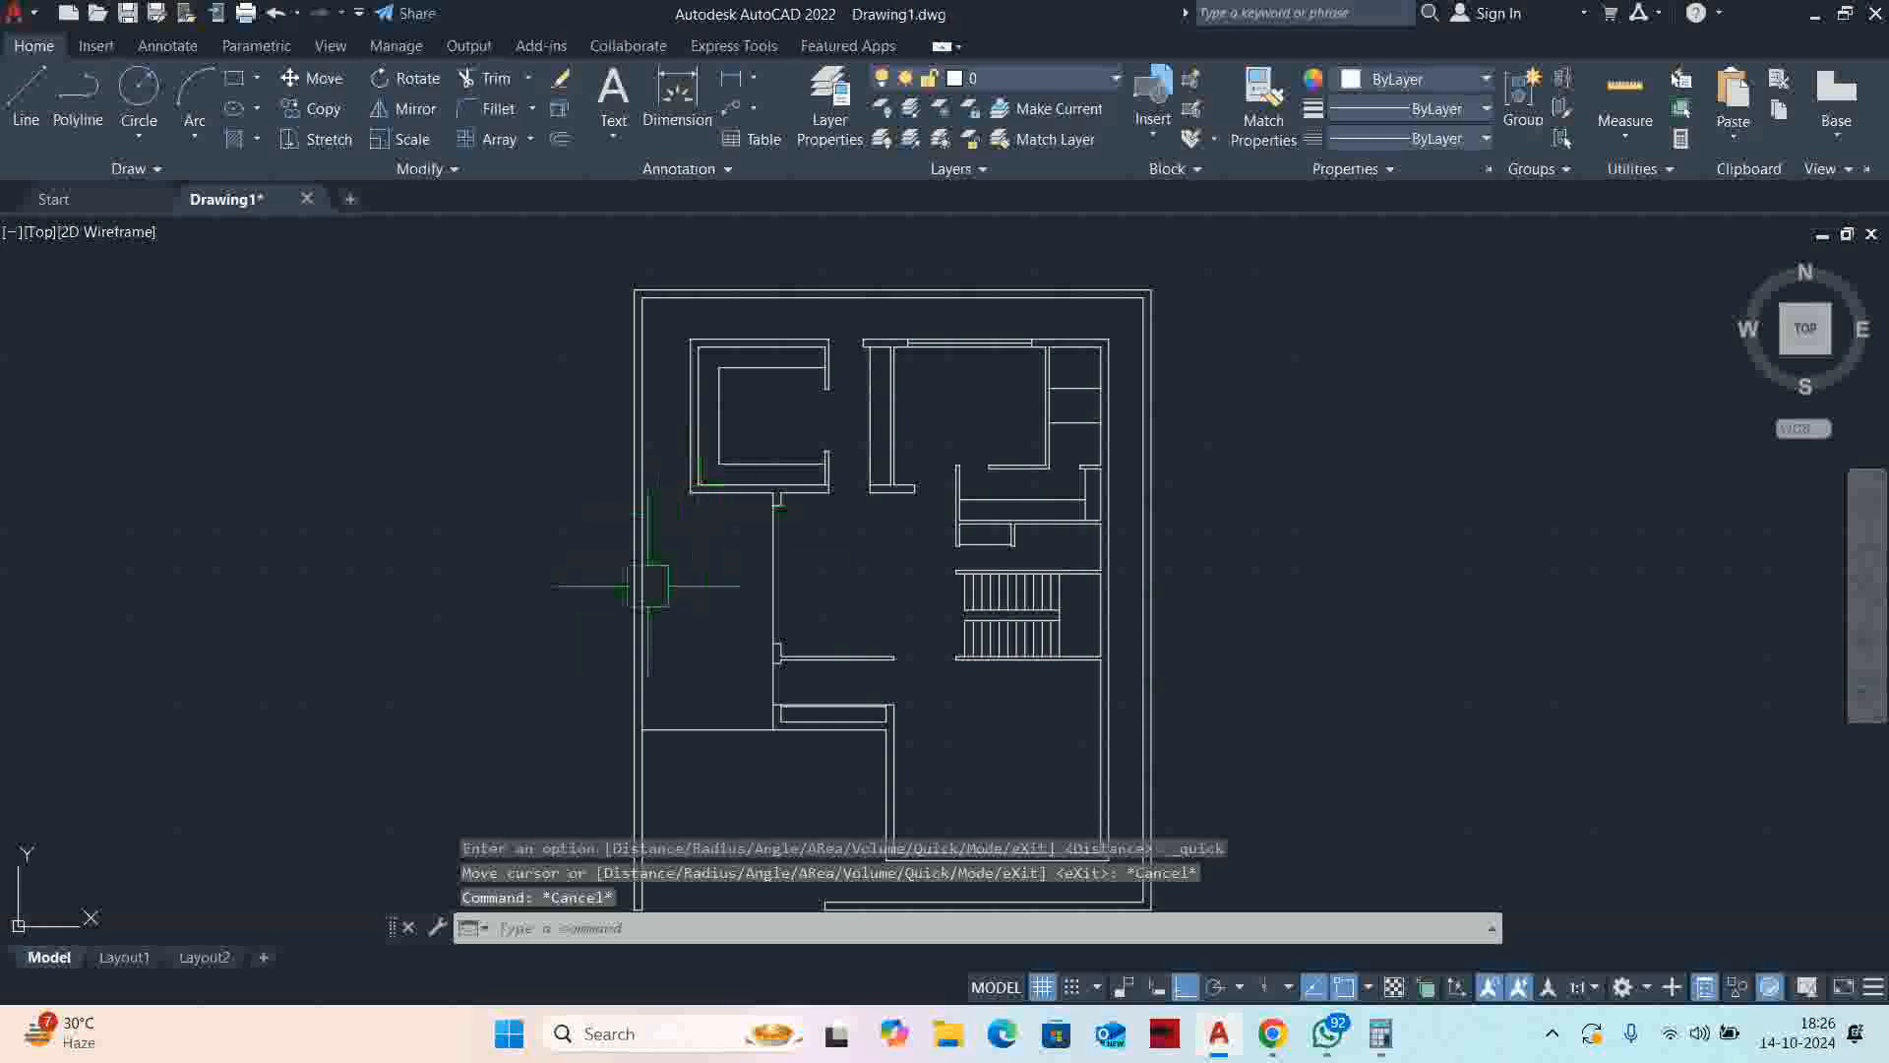
middle_drag(786, 538, 792, 513)
key(Escape)
key(Escape)
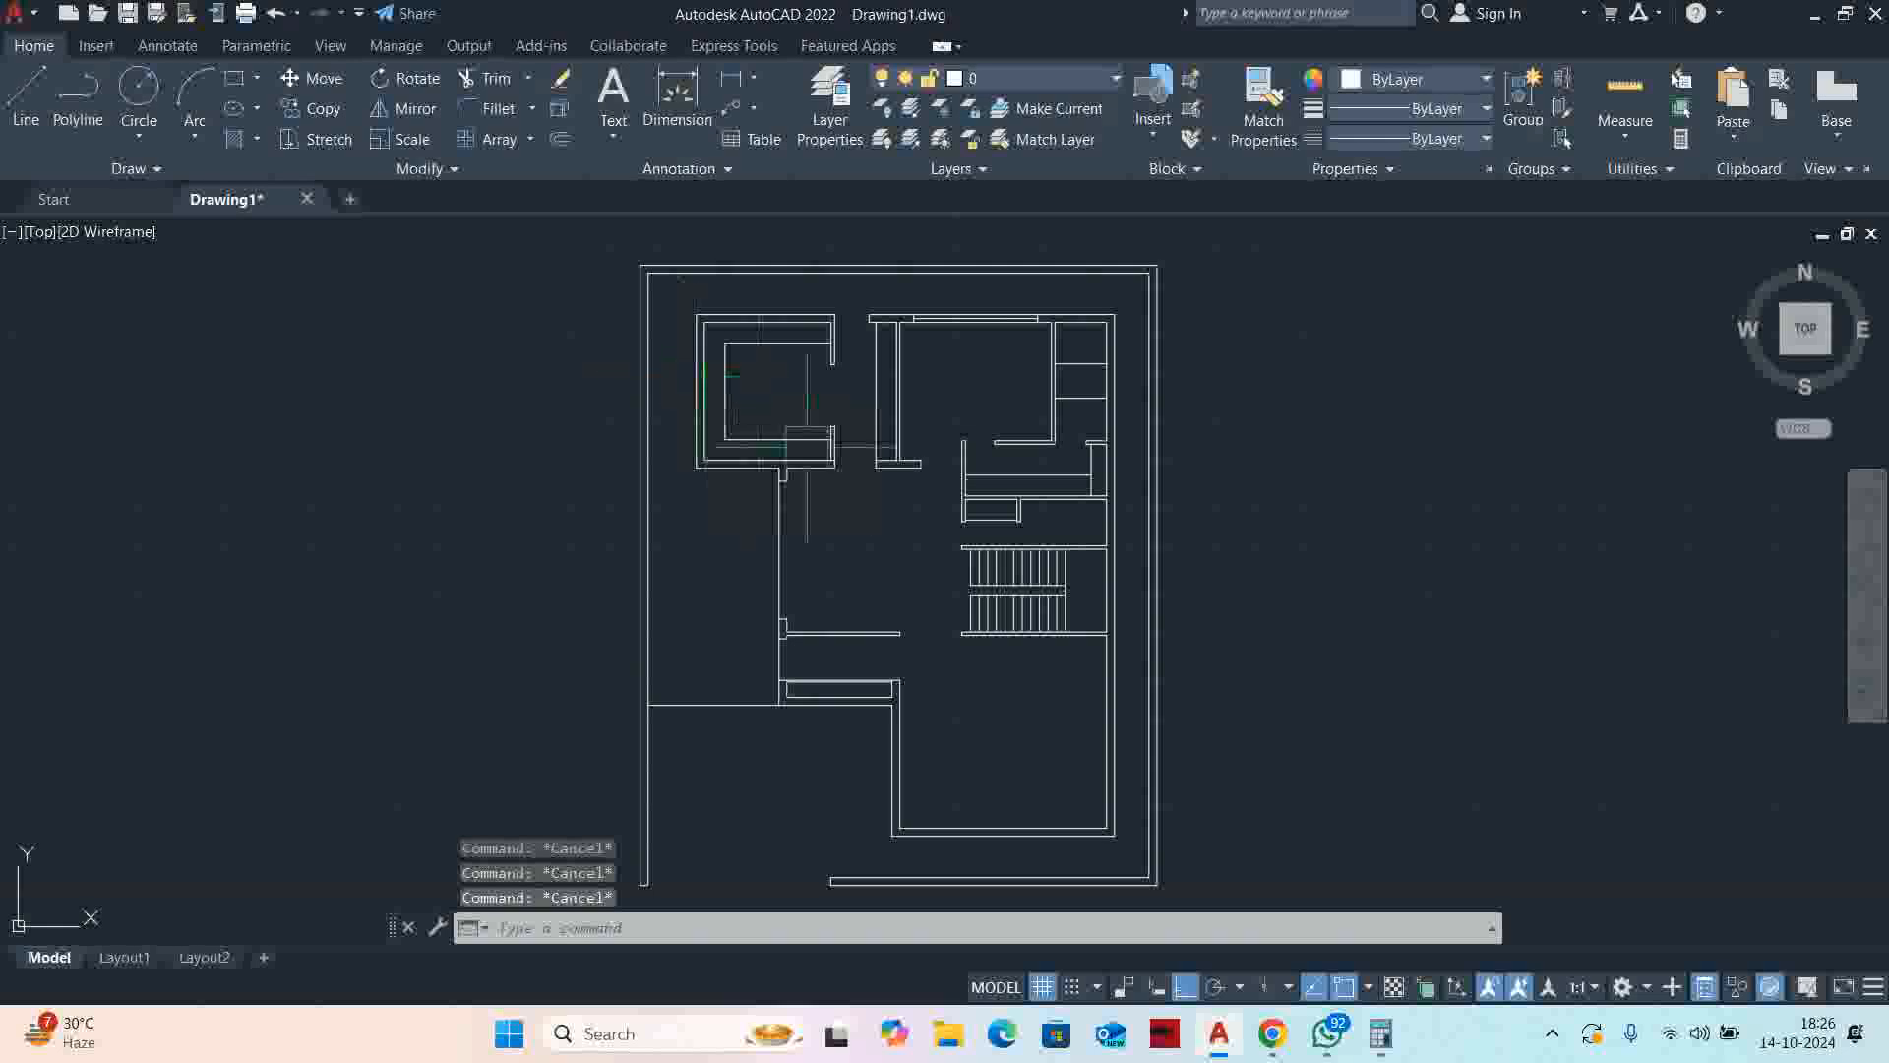
Bring the client plot drawing into view, with Clean Screen turned on and the command line hidden
scroll(836, 464, down, 2)
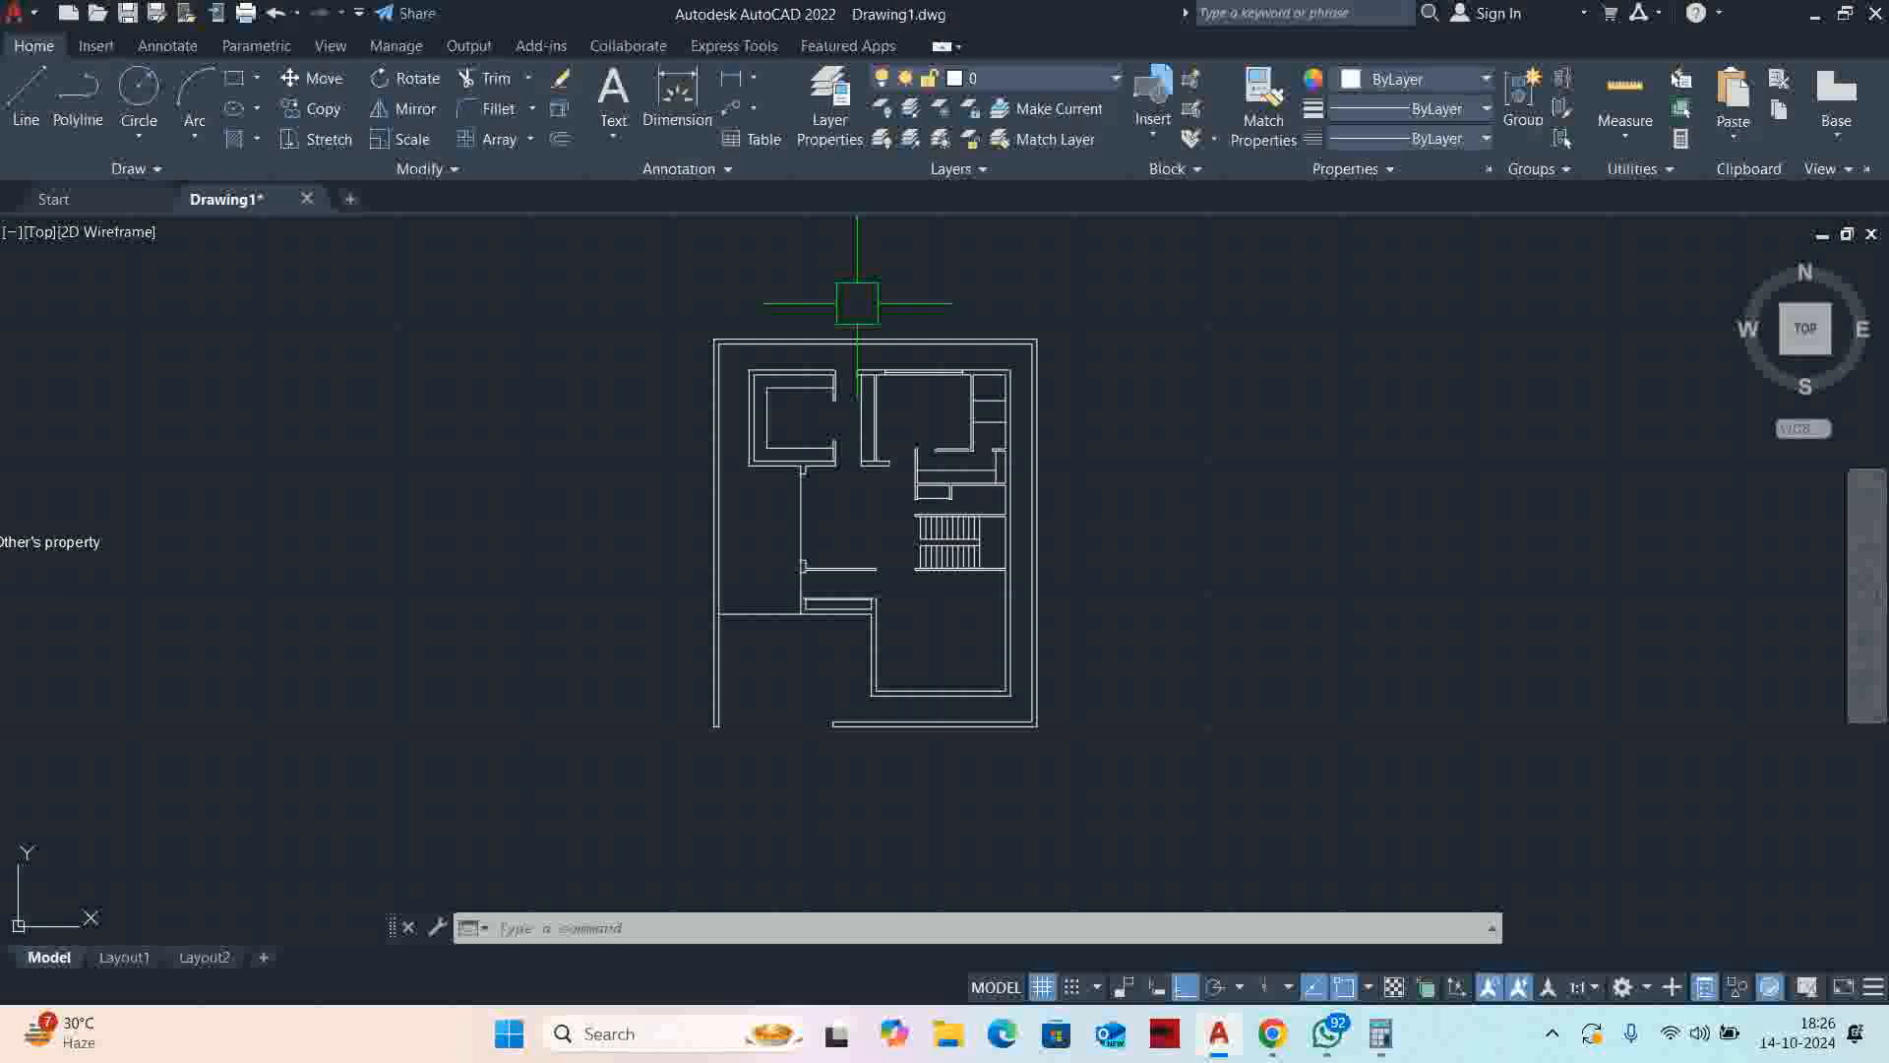
scroll(768, 409, down, 3)
middle_drag(743, 428, 1112, 450)
scroll(792, 472, up, 3)
mouse_move(773, 475)
middle_down()
mouse_move(1026, 557)
mouse_move(1159, 569)
middle_up()
middle_drag(1070, 489, 1056, 497)
key(ctrl+0)
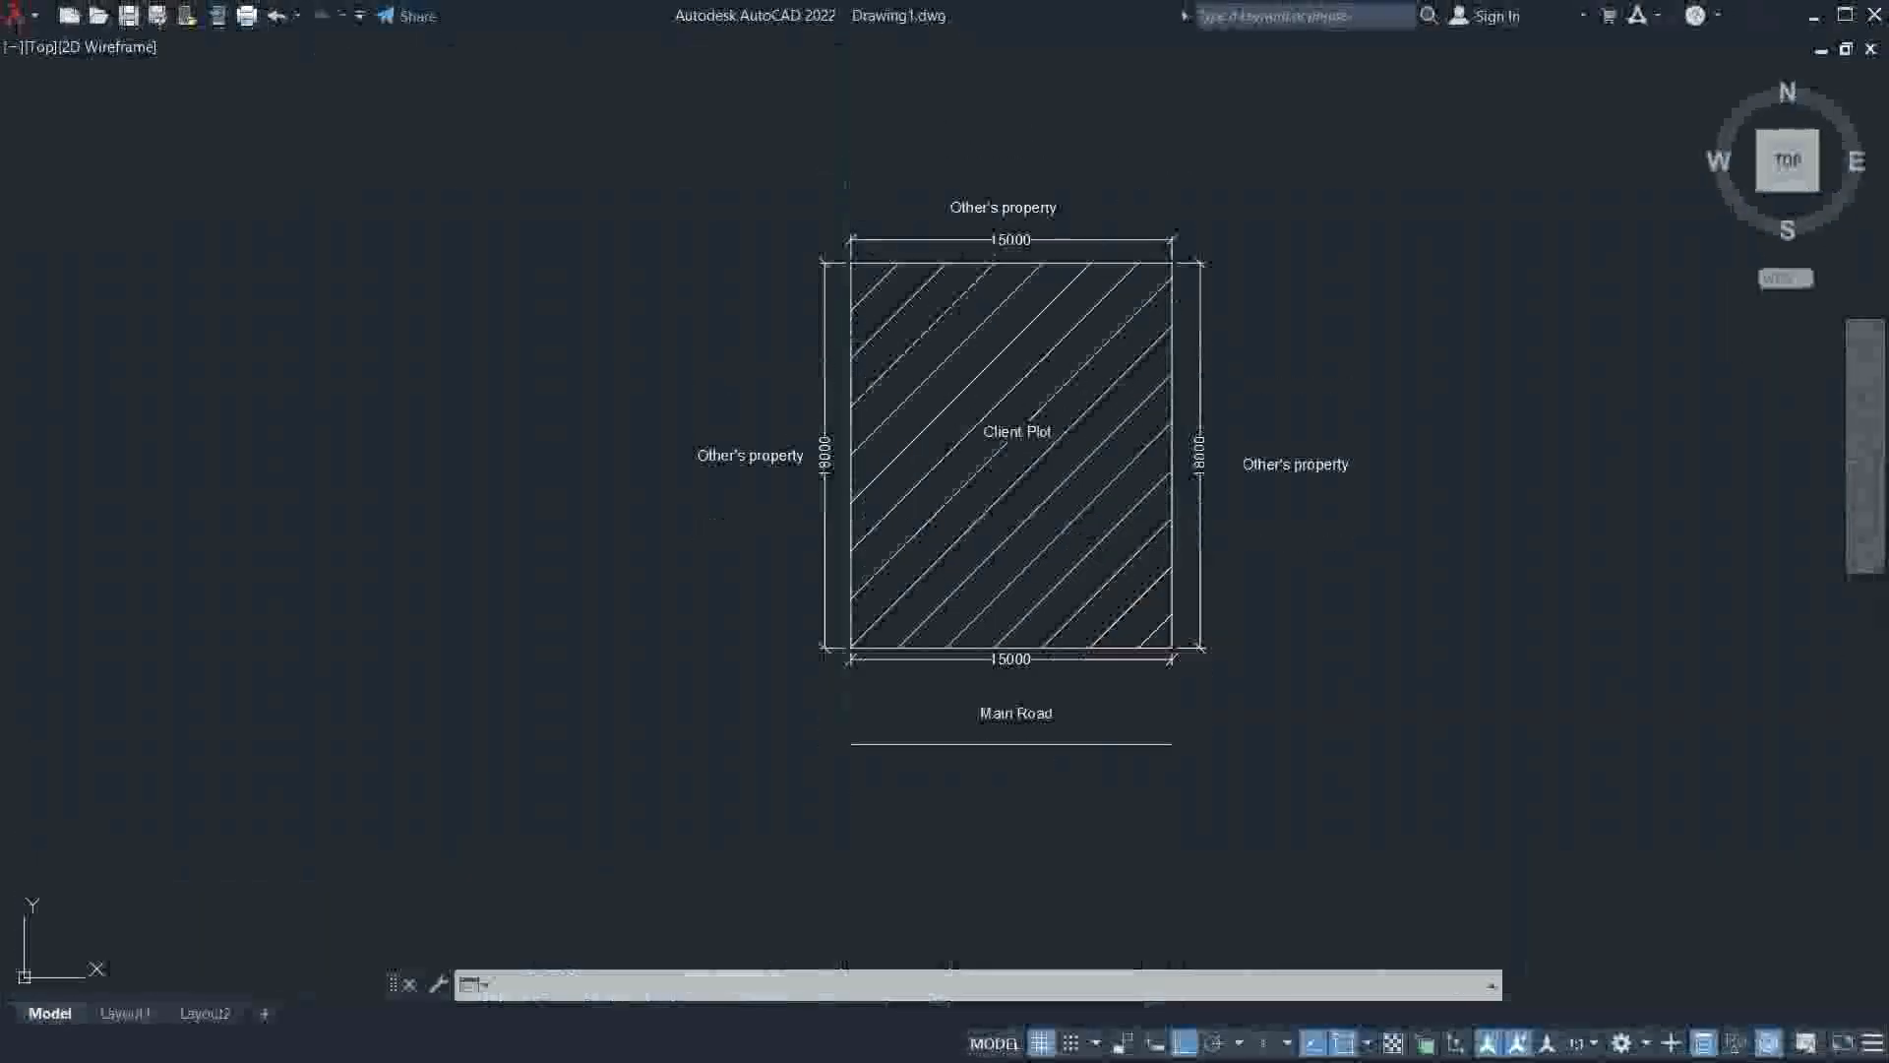
key(ctrl+9)
click(1061, 532)
Zoom to a window around the client plot drawing with its dimensions and the main road
middle_drag(1045, 538, 1013, 586)
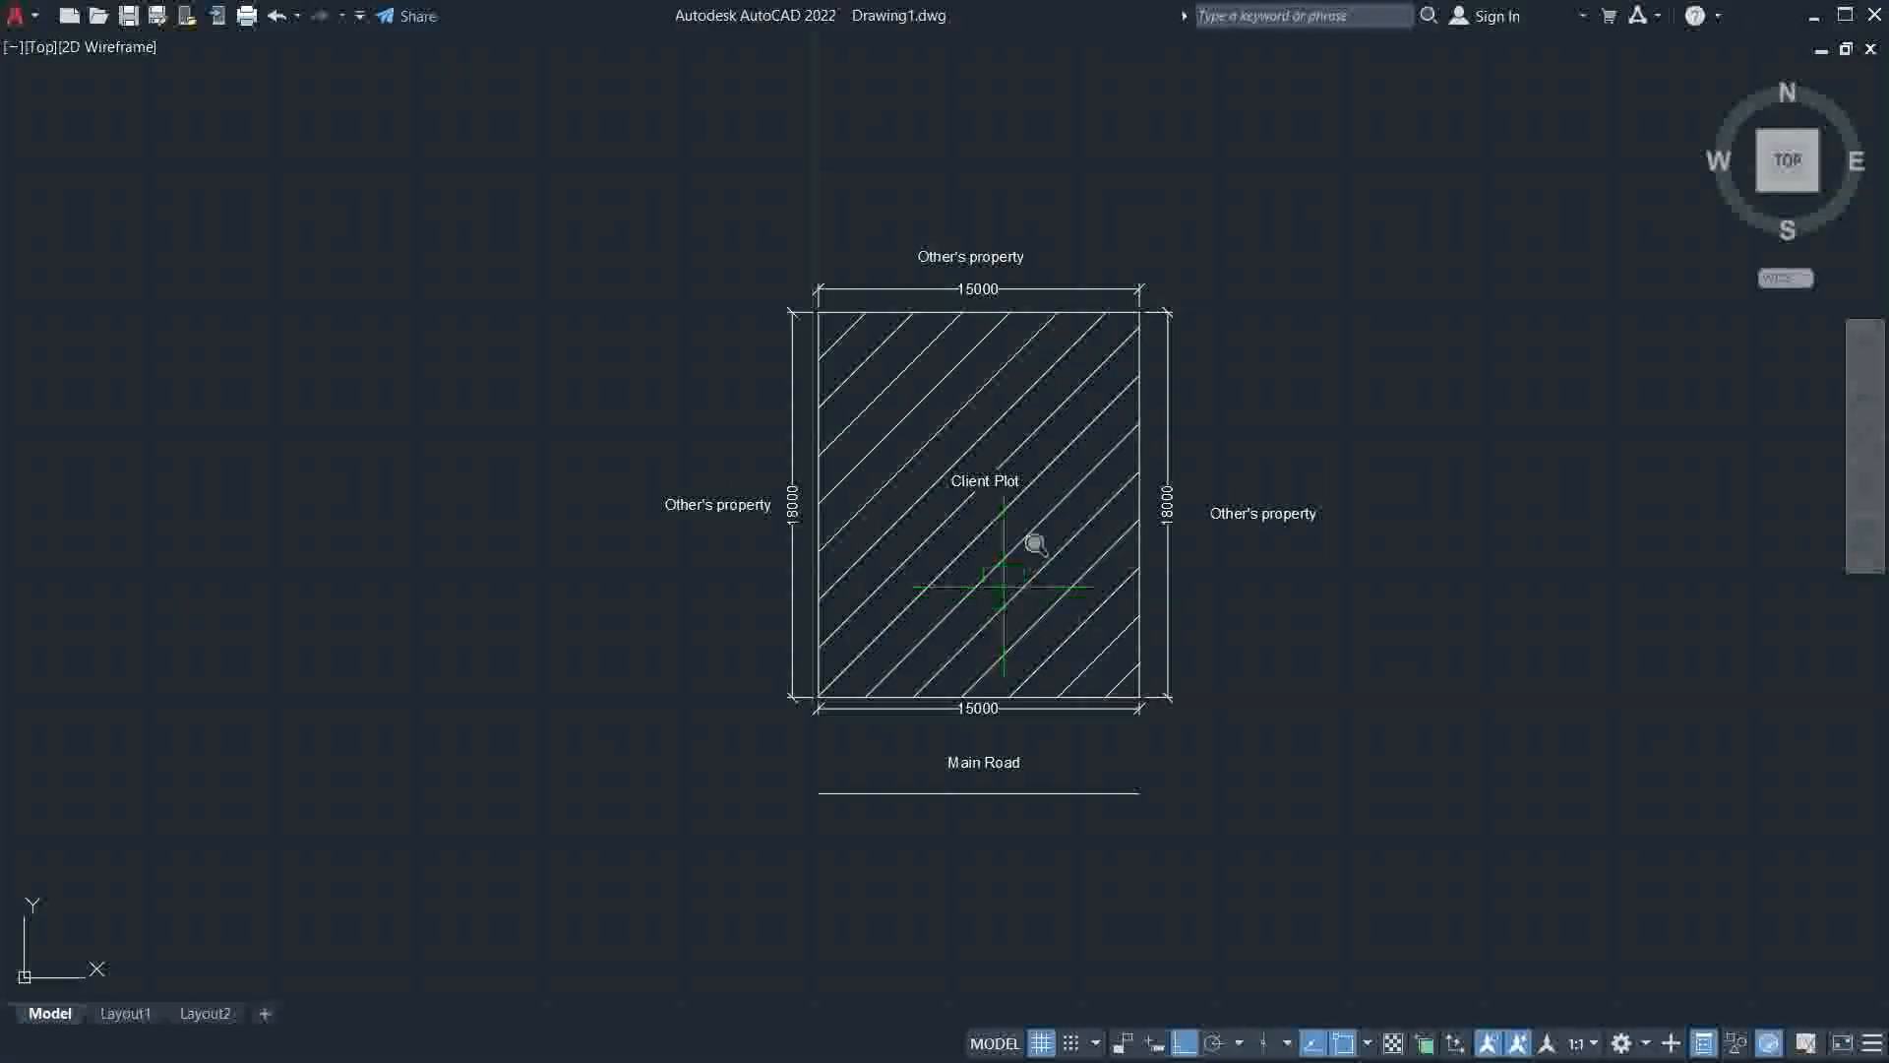
click(591, 196)
click(1466, 832)
middle_drag(1475, 823, 1450, 822)
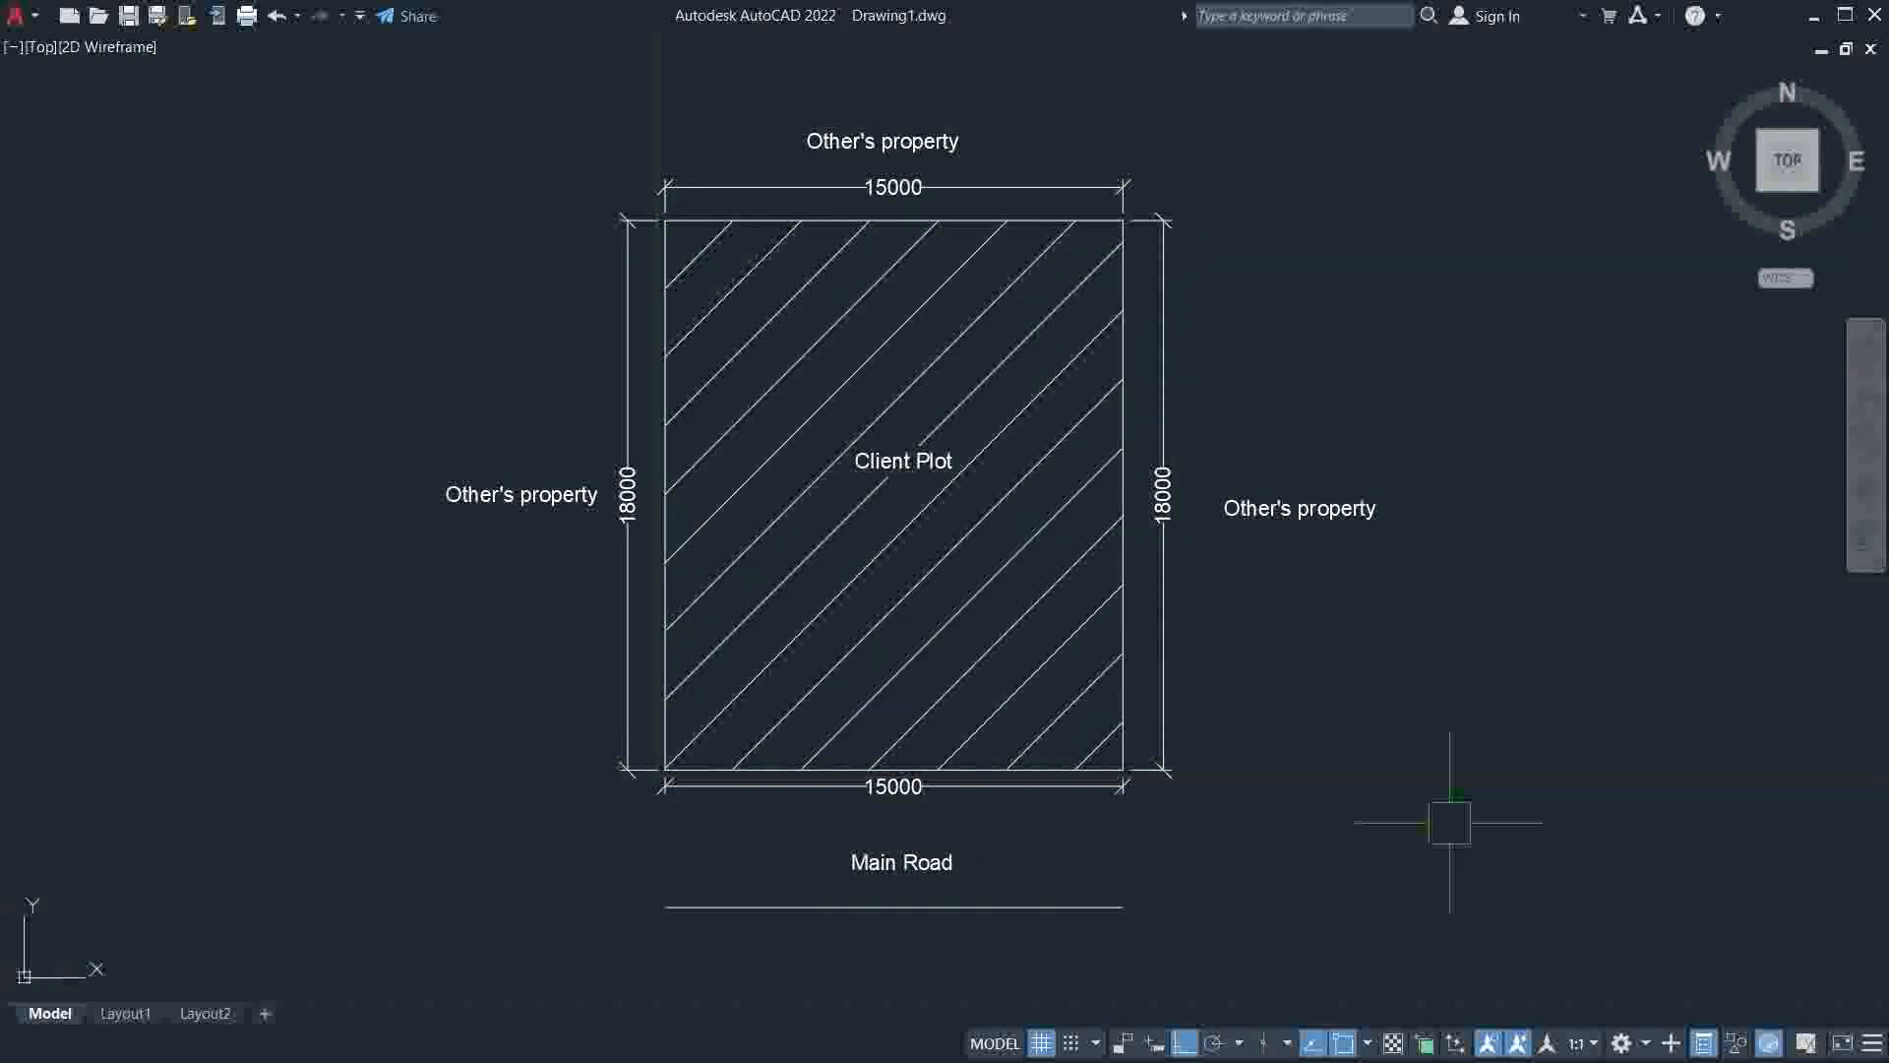